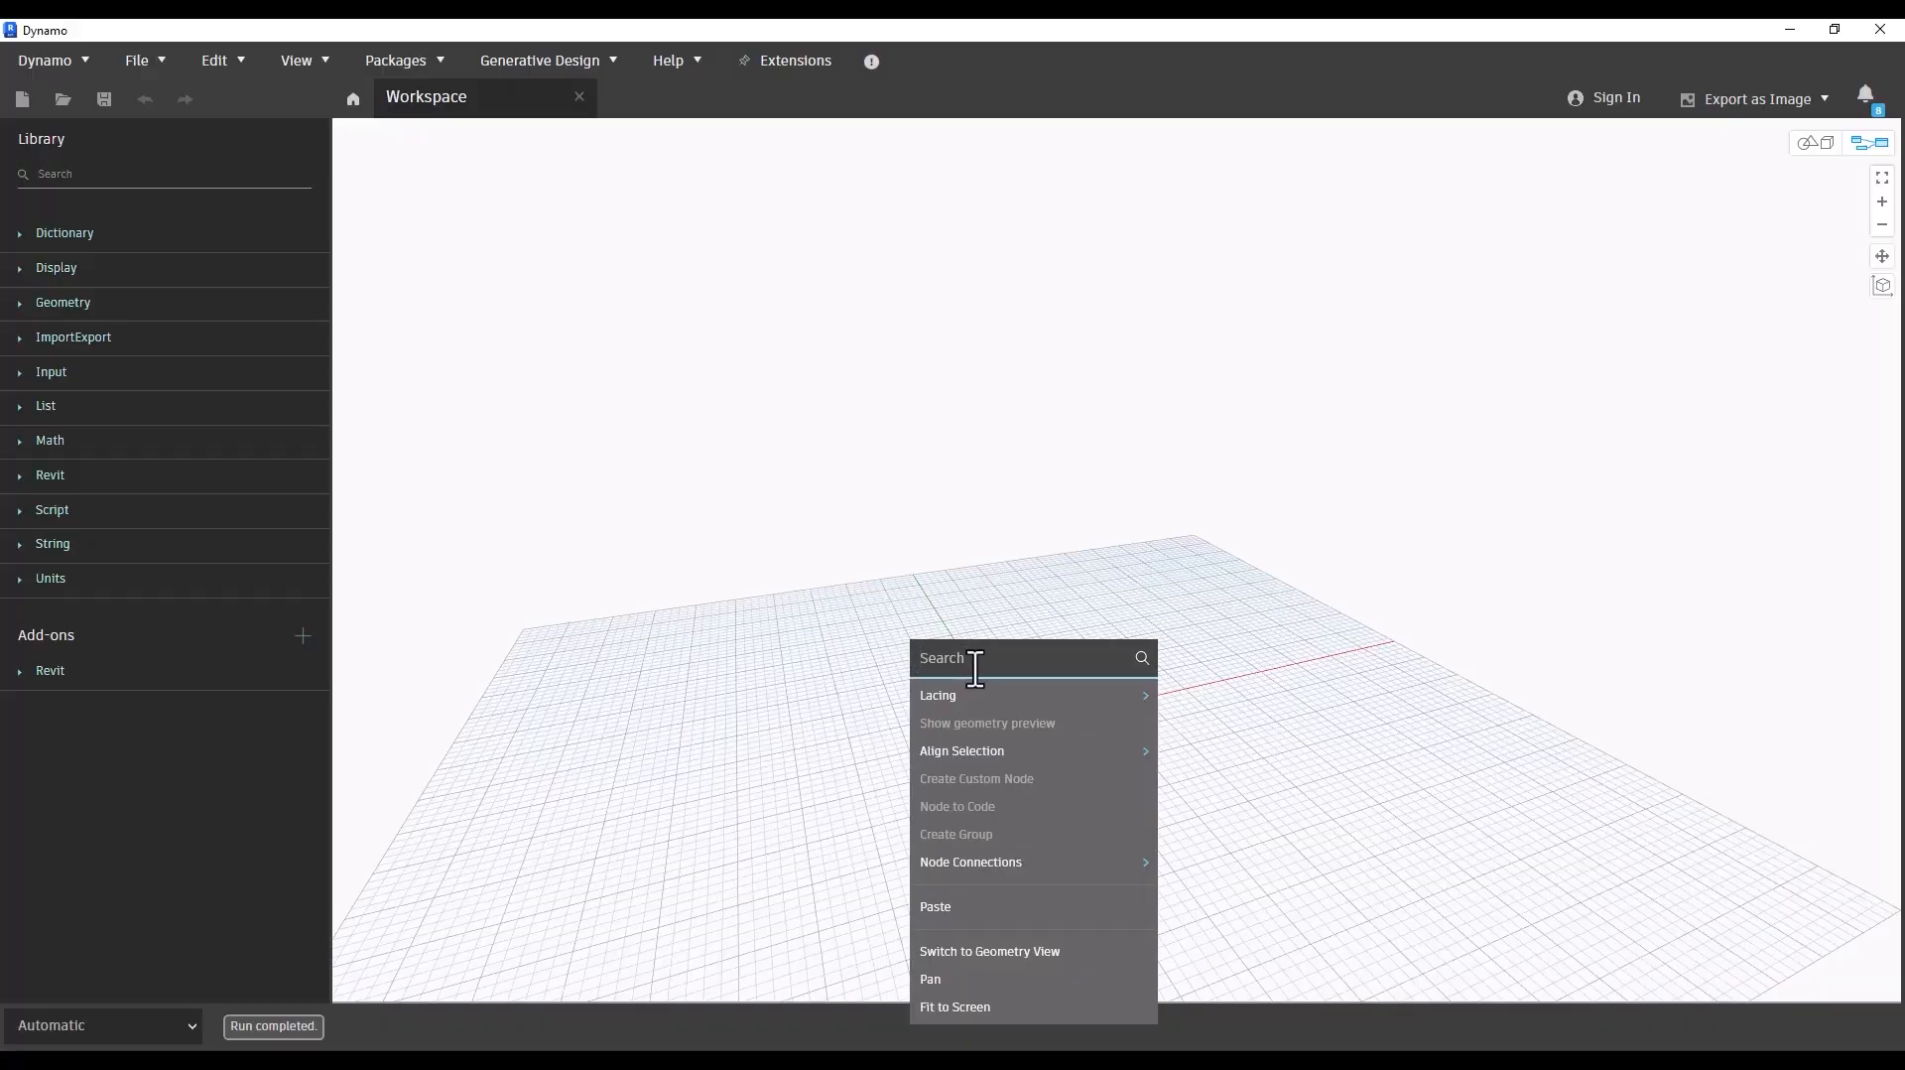
# Step: Add a Point.ByCoordinates node with x, y and z inputs and place it in the upper part of the canvas
pyautogui.write('point')
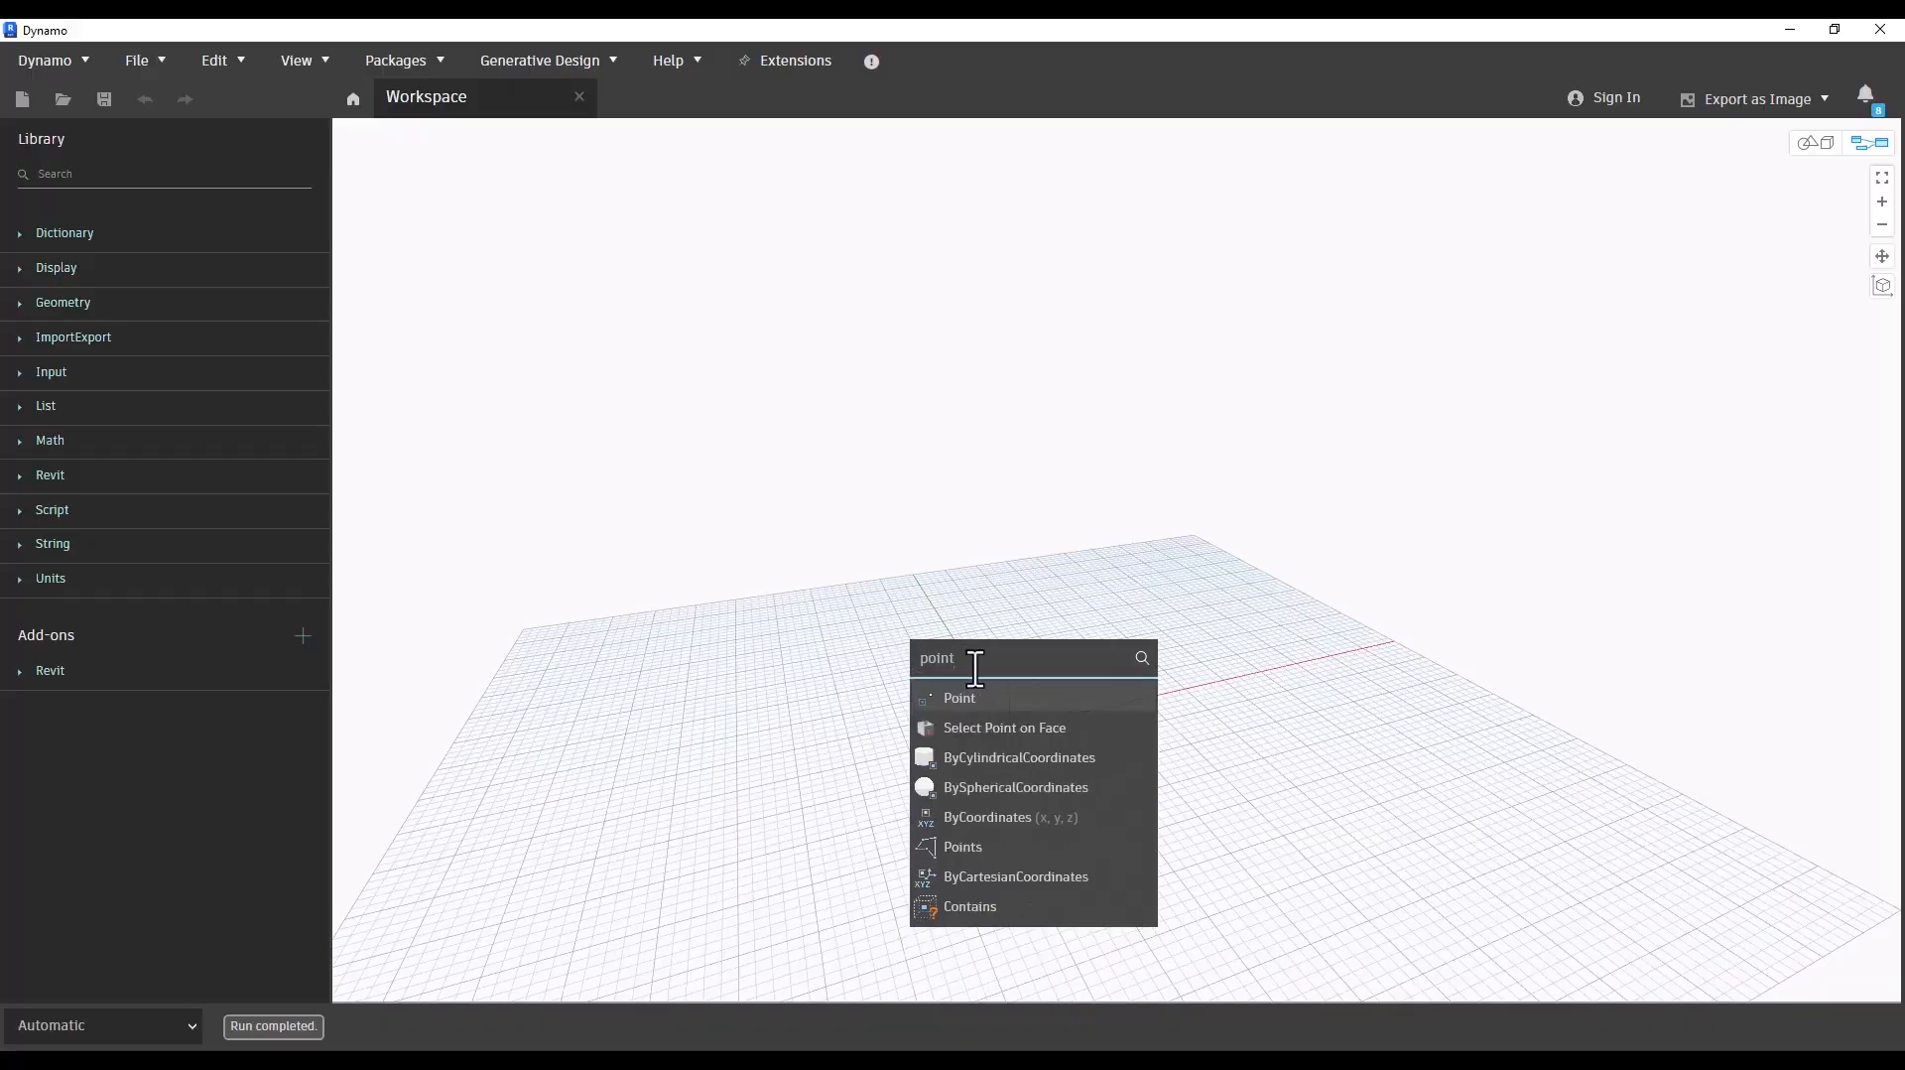
pyautogui.click(1086, 817)
pyautogui.moveTo(1091, 833); pyautogui.dragTo(907, 427)
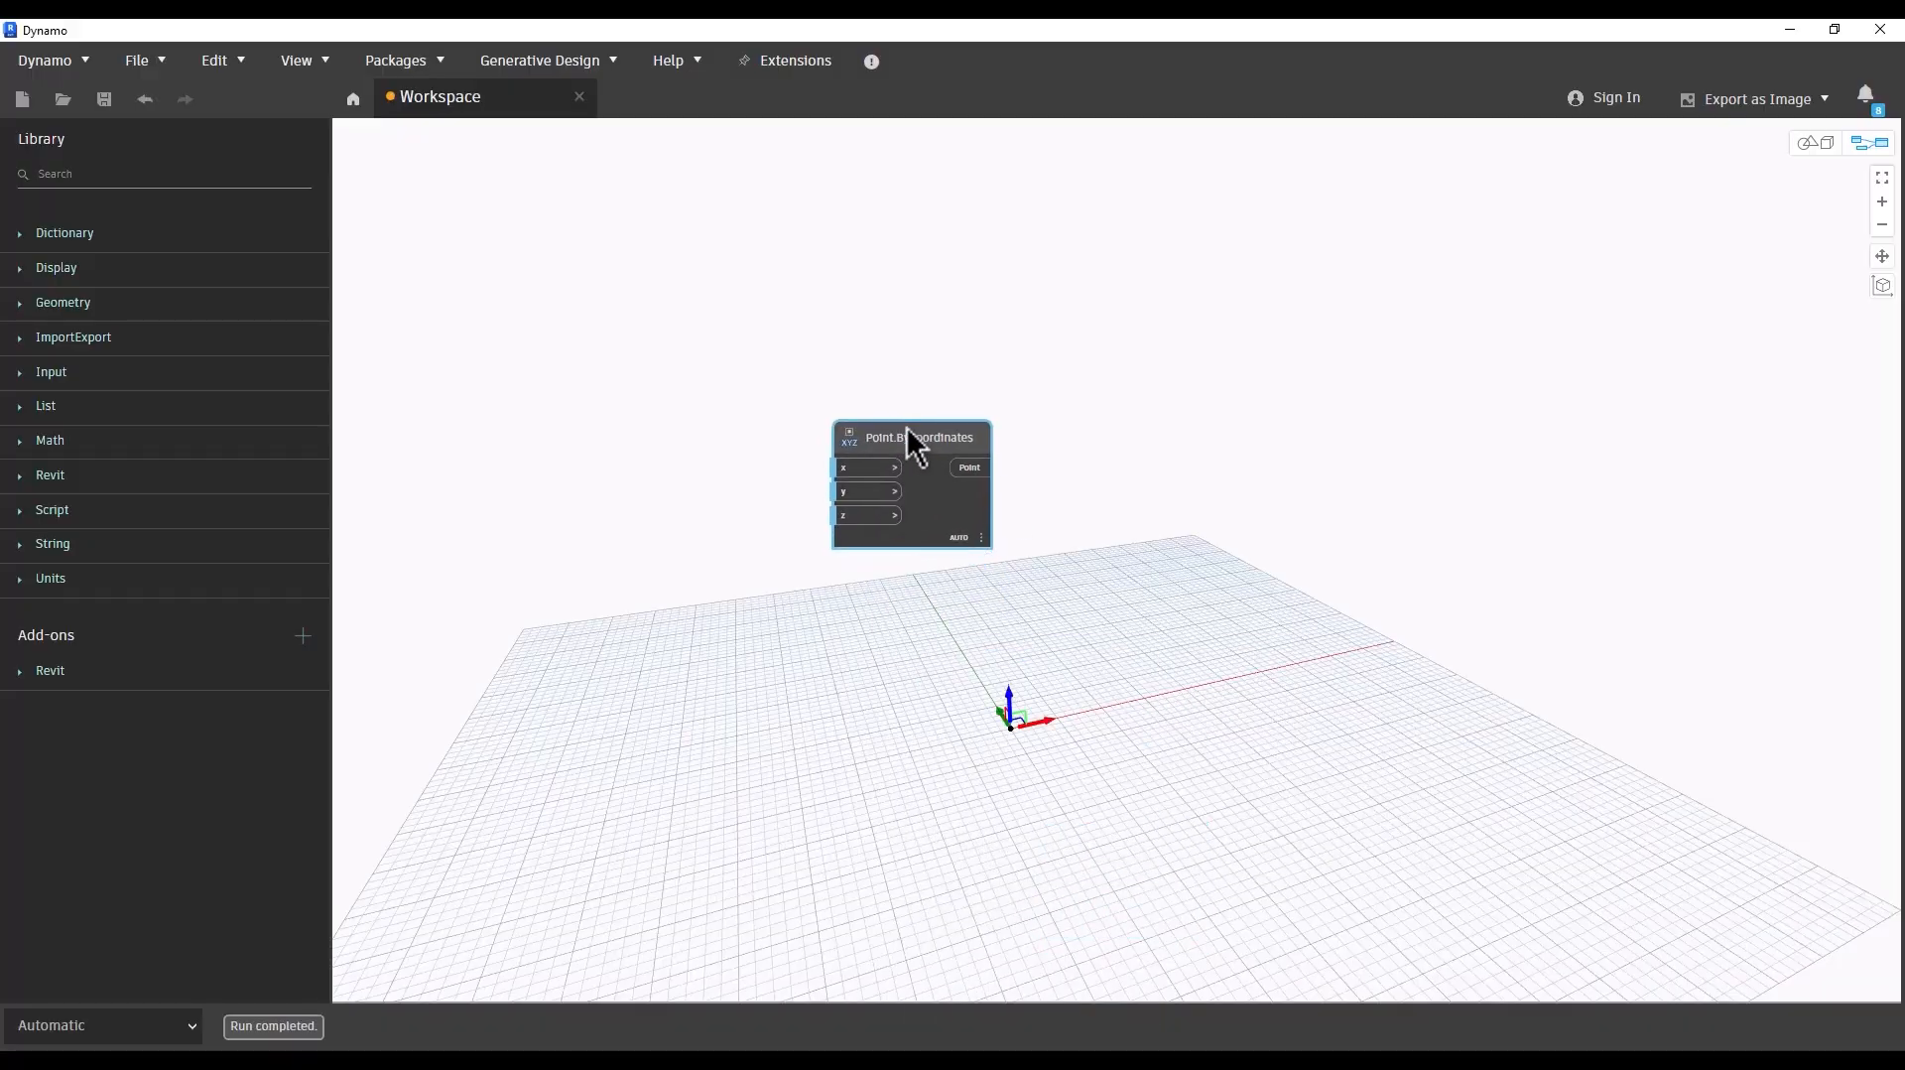
pyautogui.scroll(5, 765, 506)
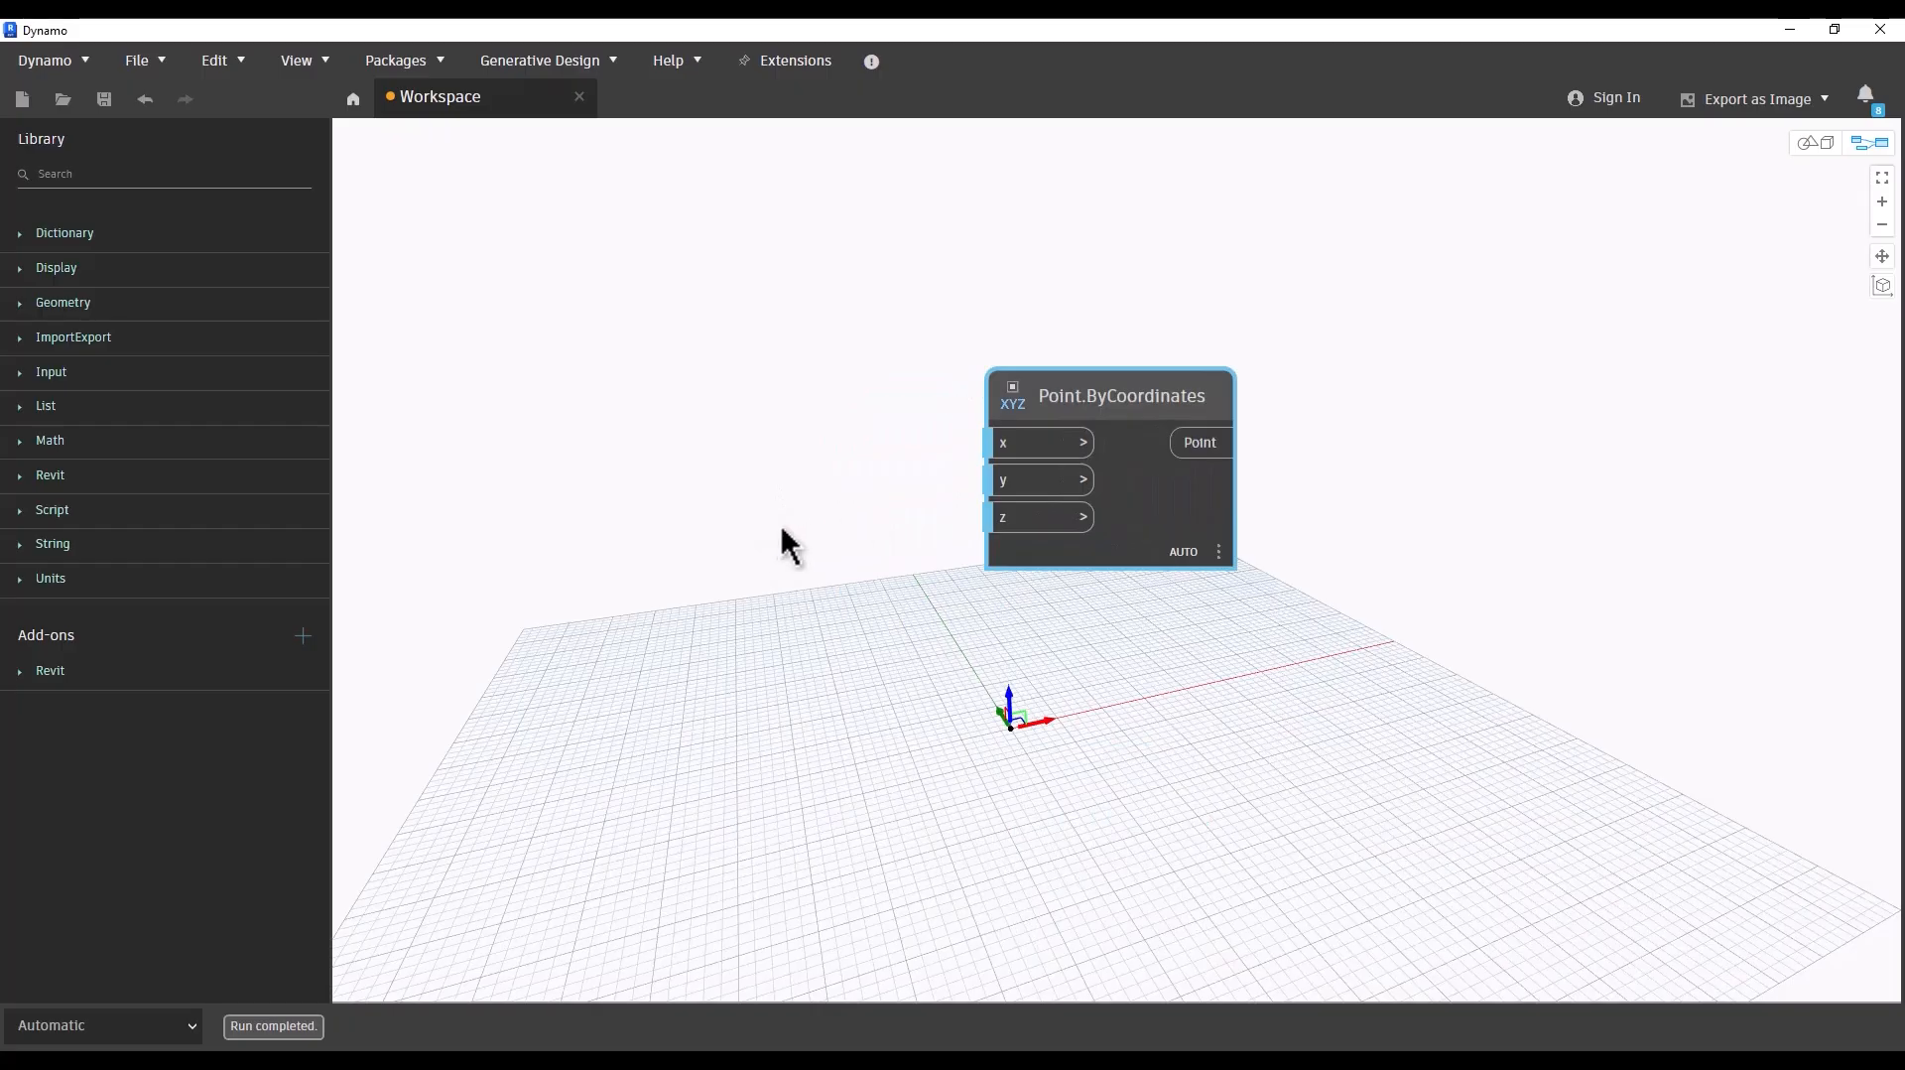
# Step: Create a code block with the range 0..40..#n; and connect its output to the x input of Point.ByCoordinates
pyautogui.doubleClick(745, 537)
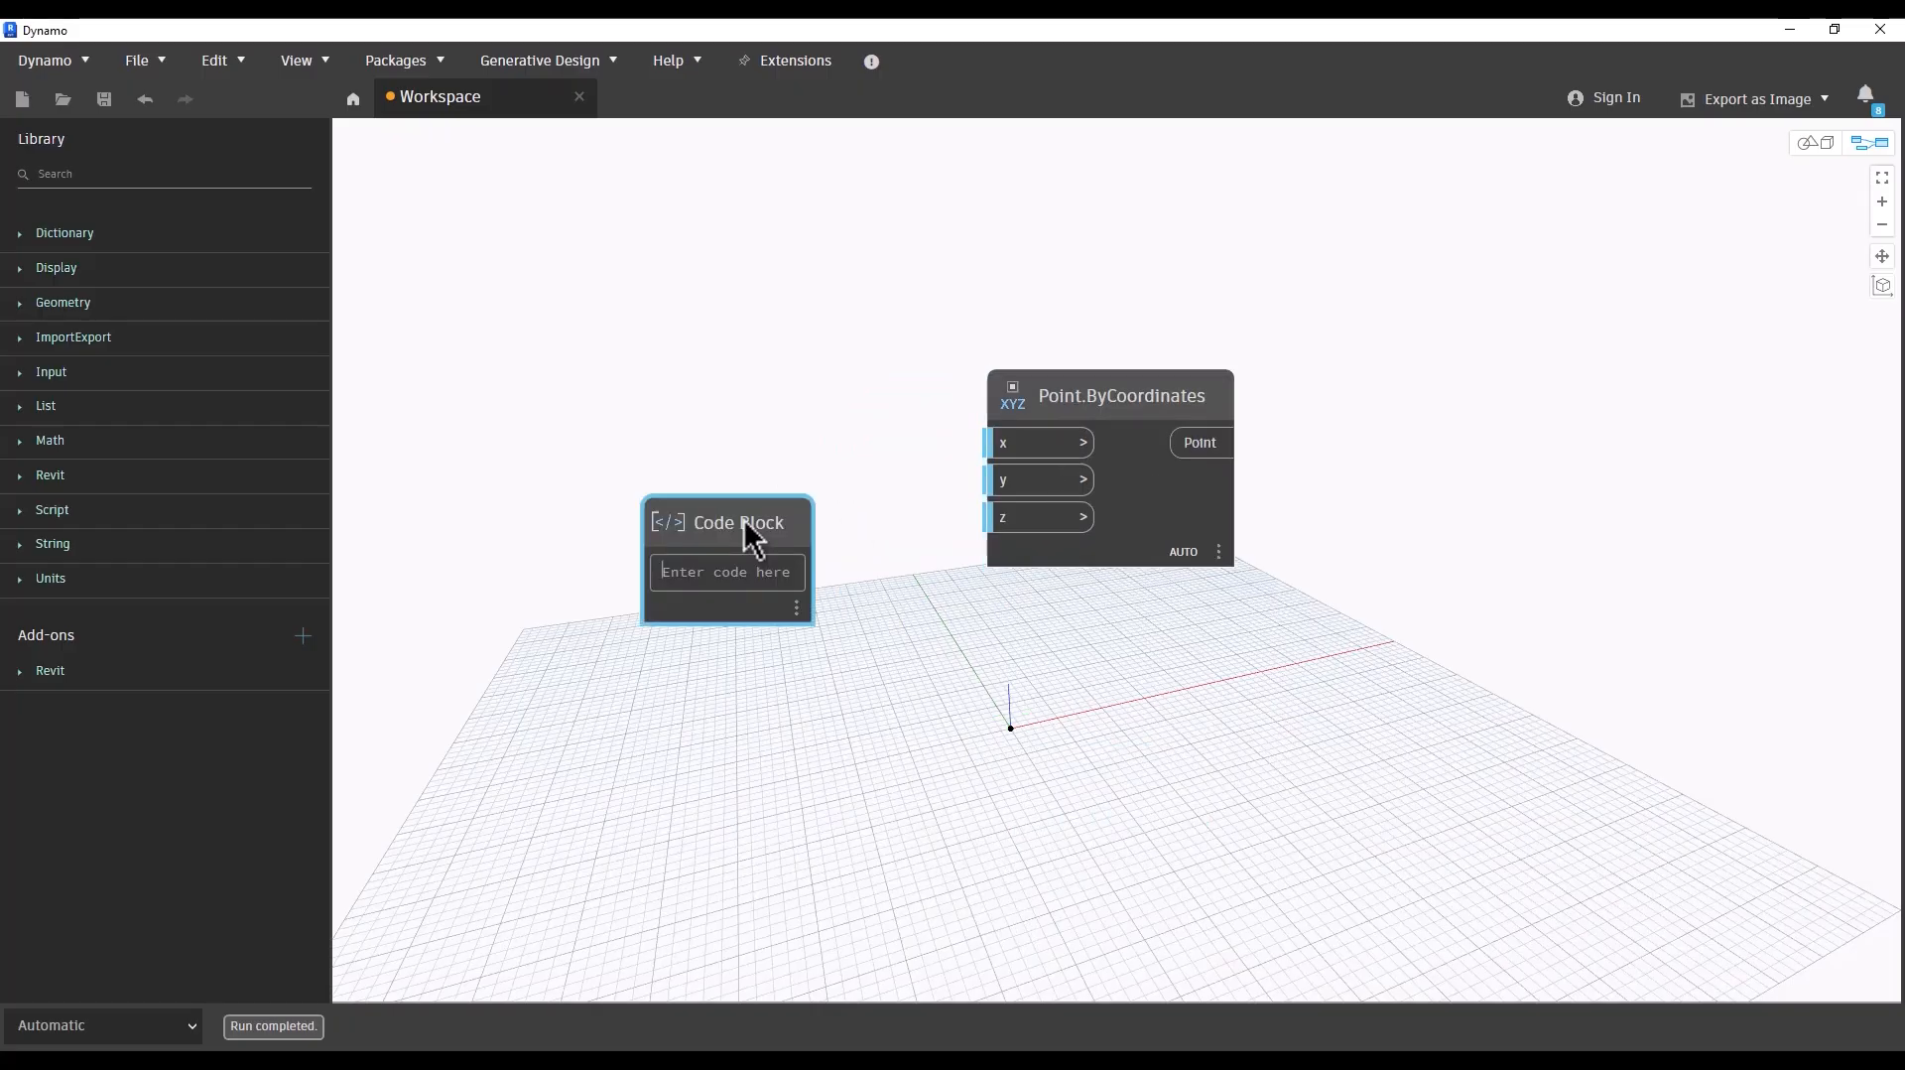
pyautogui.write('0..40')
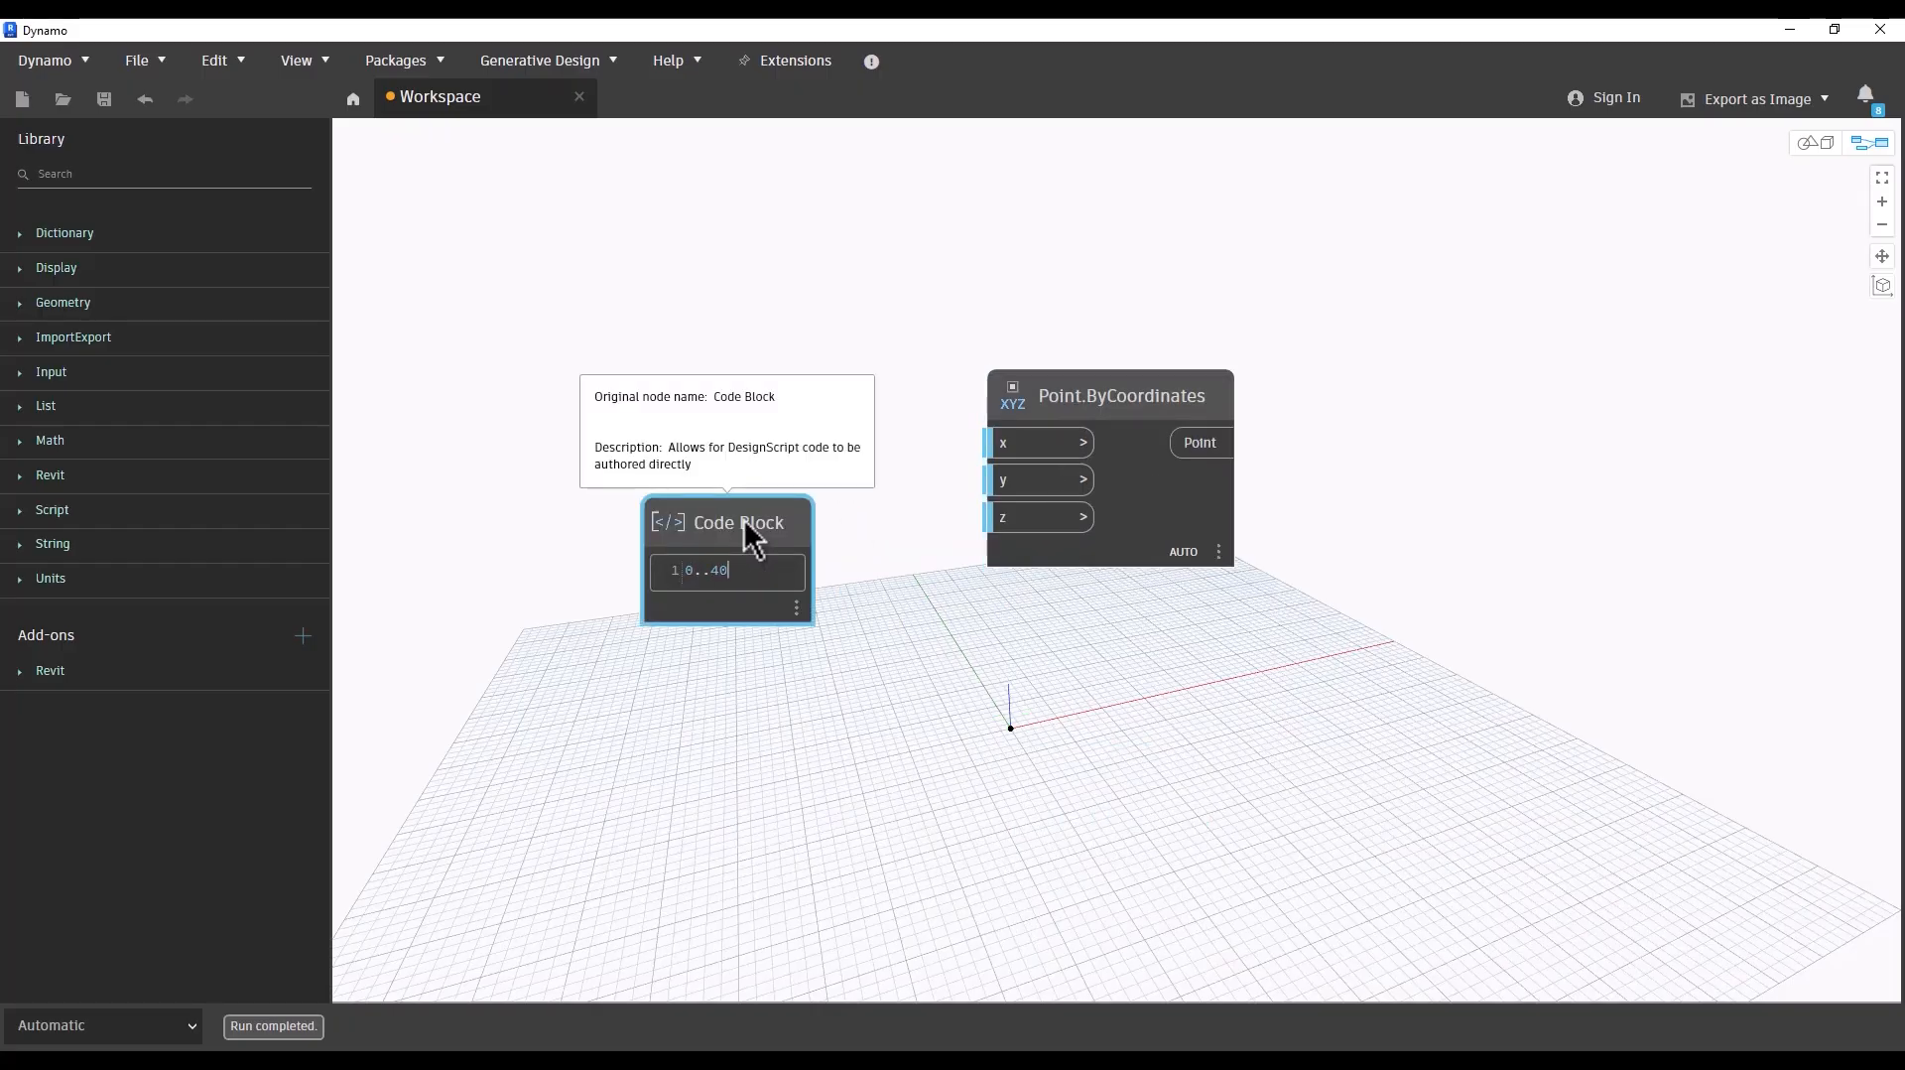
pyautogui.write('..#n')
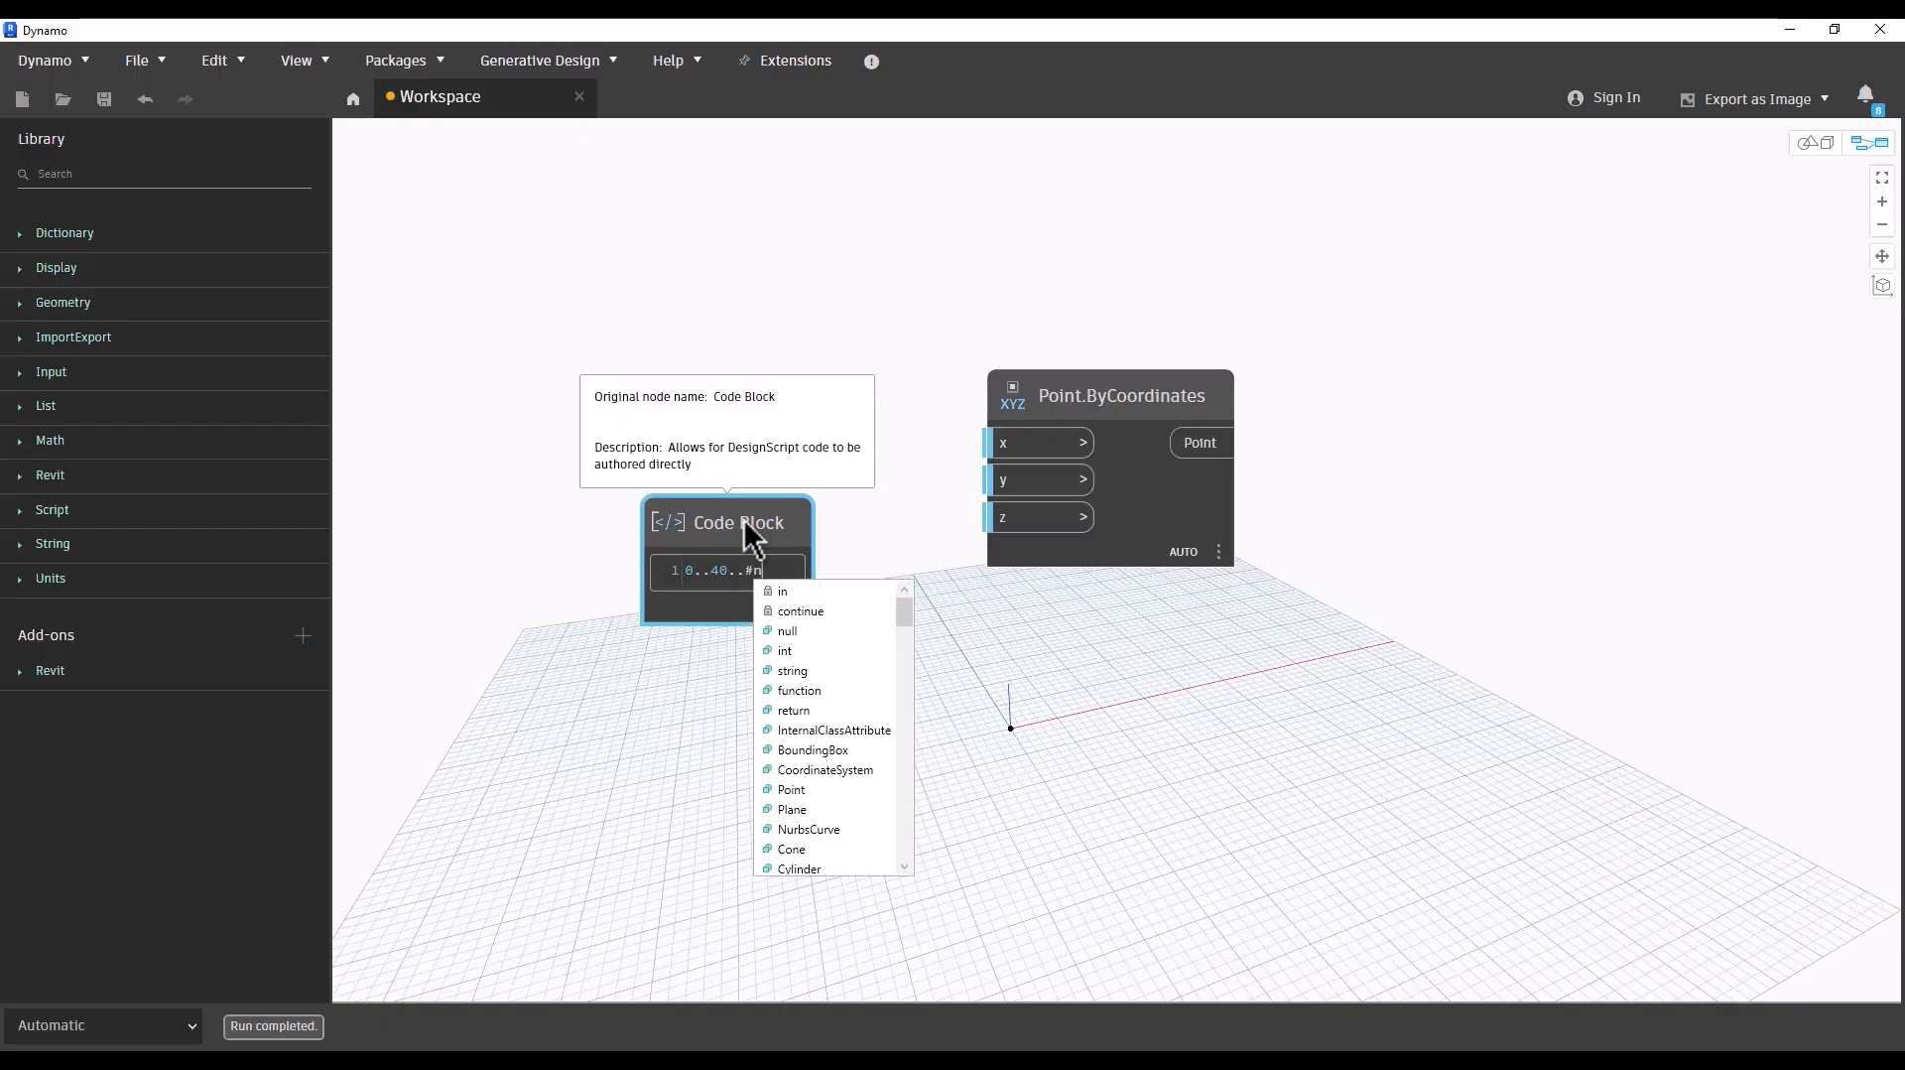
pyautogui.write(';')
pyautogui.click(901, 493)
pyautogui.moveTo(824, 544); pyautogui.dragTo(993, 443)
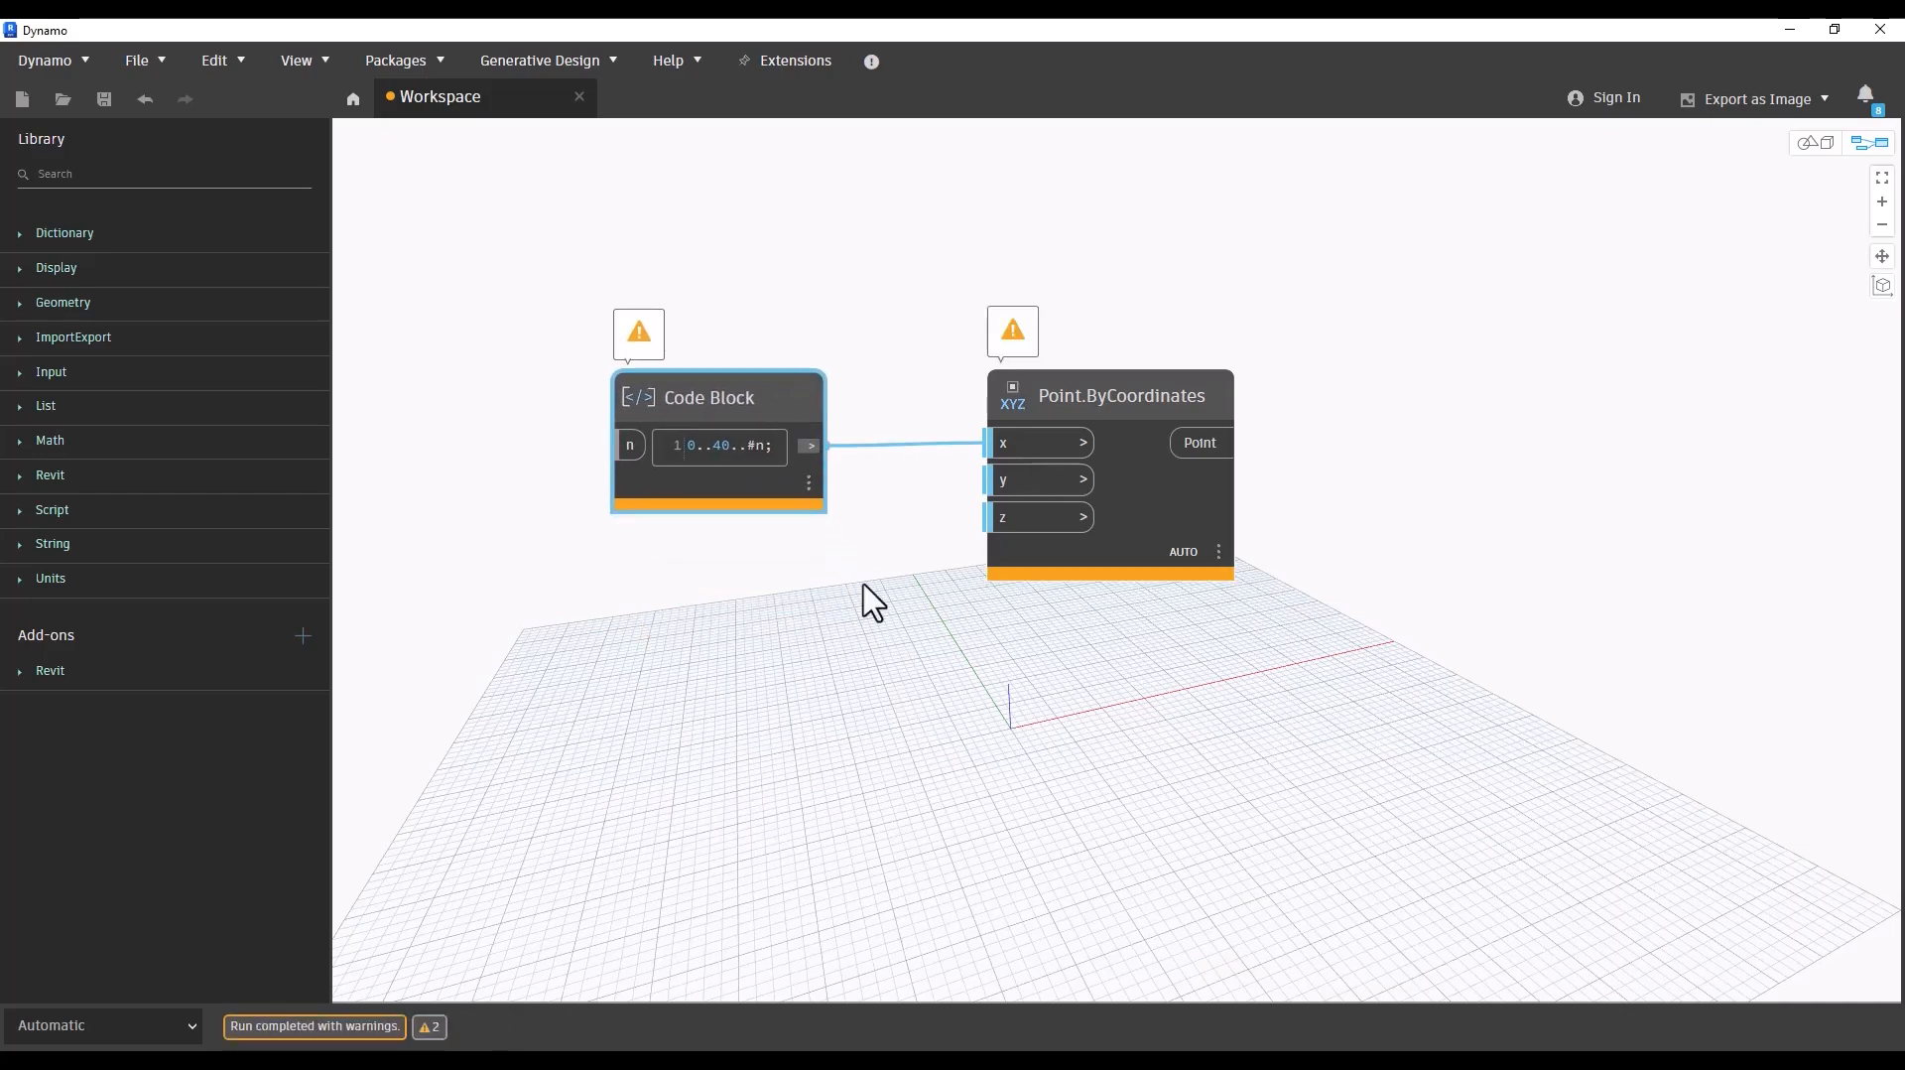
# Step: Add an Integer Slider before the range code block and connect it to that block's n input
pyautogui.moveTo(751, 650); pyautogui.dragTo(922, 494, button='middle')
pyautogui.click(821, 612)
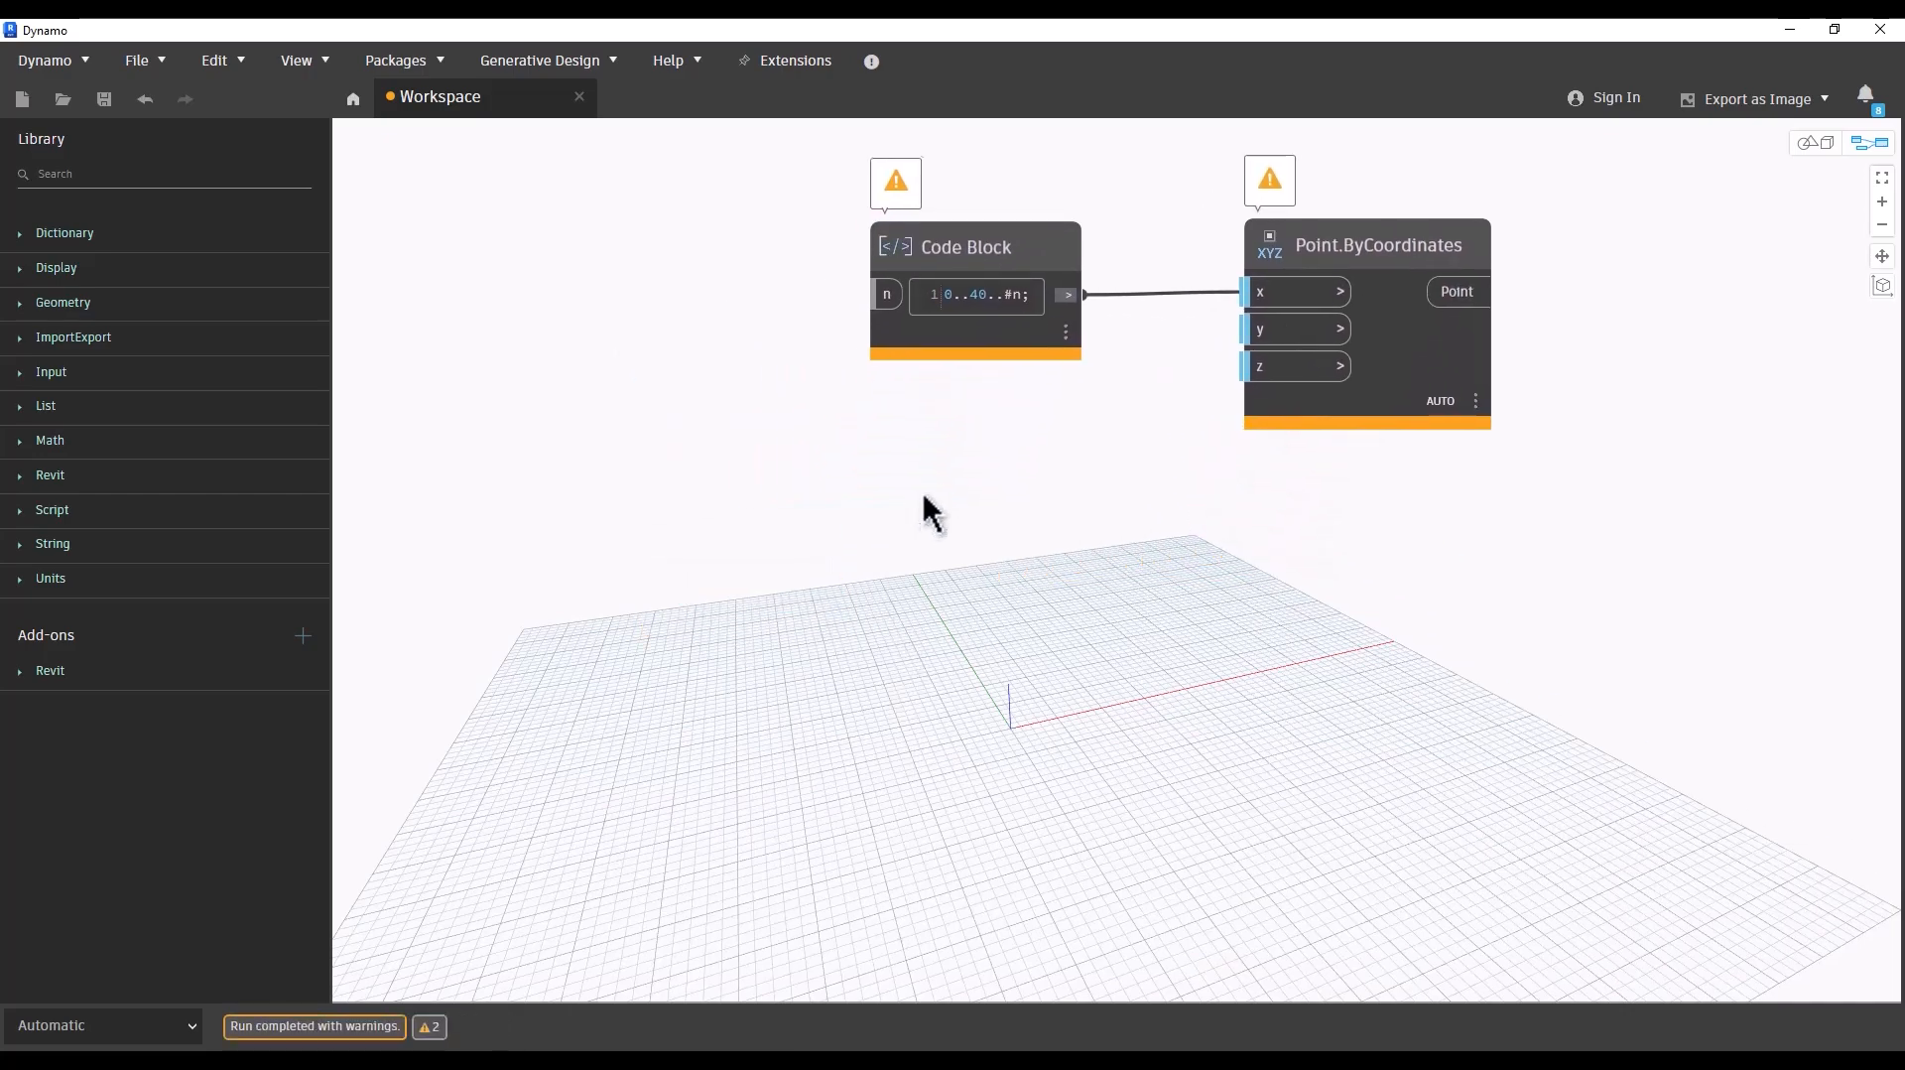
pyautogui.rightClick(557, 445)
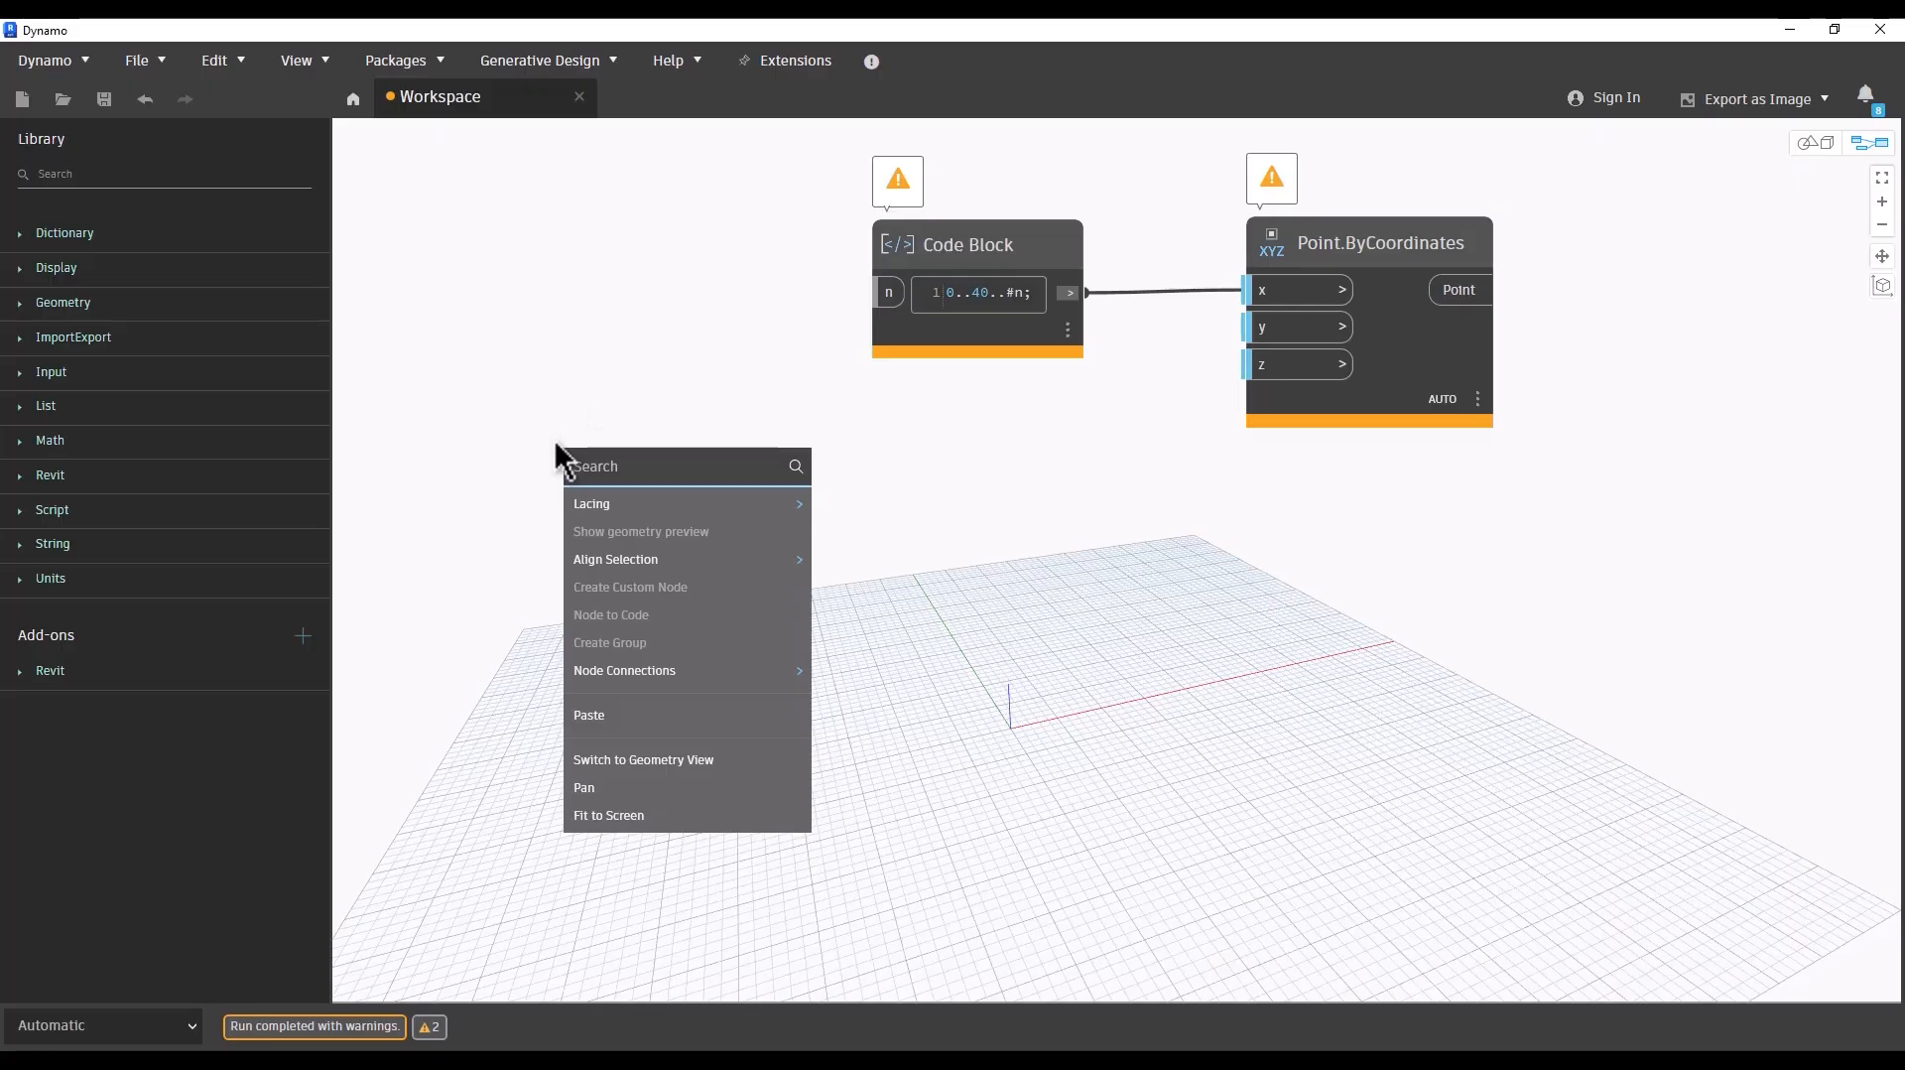
pyautogui.write('sli')
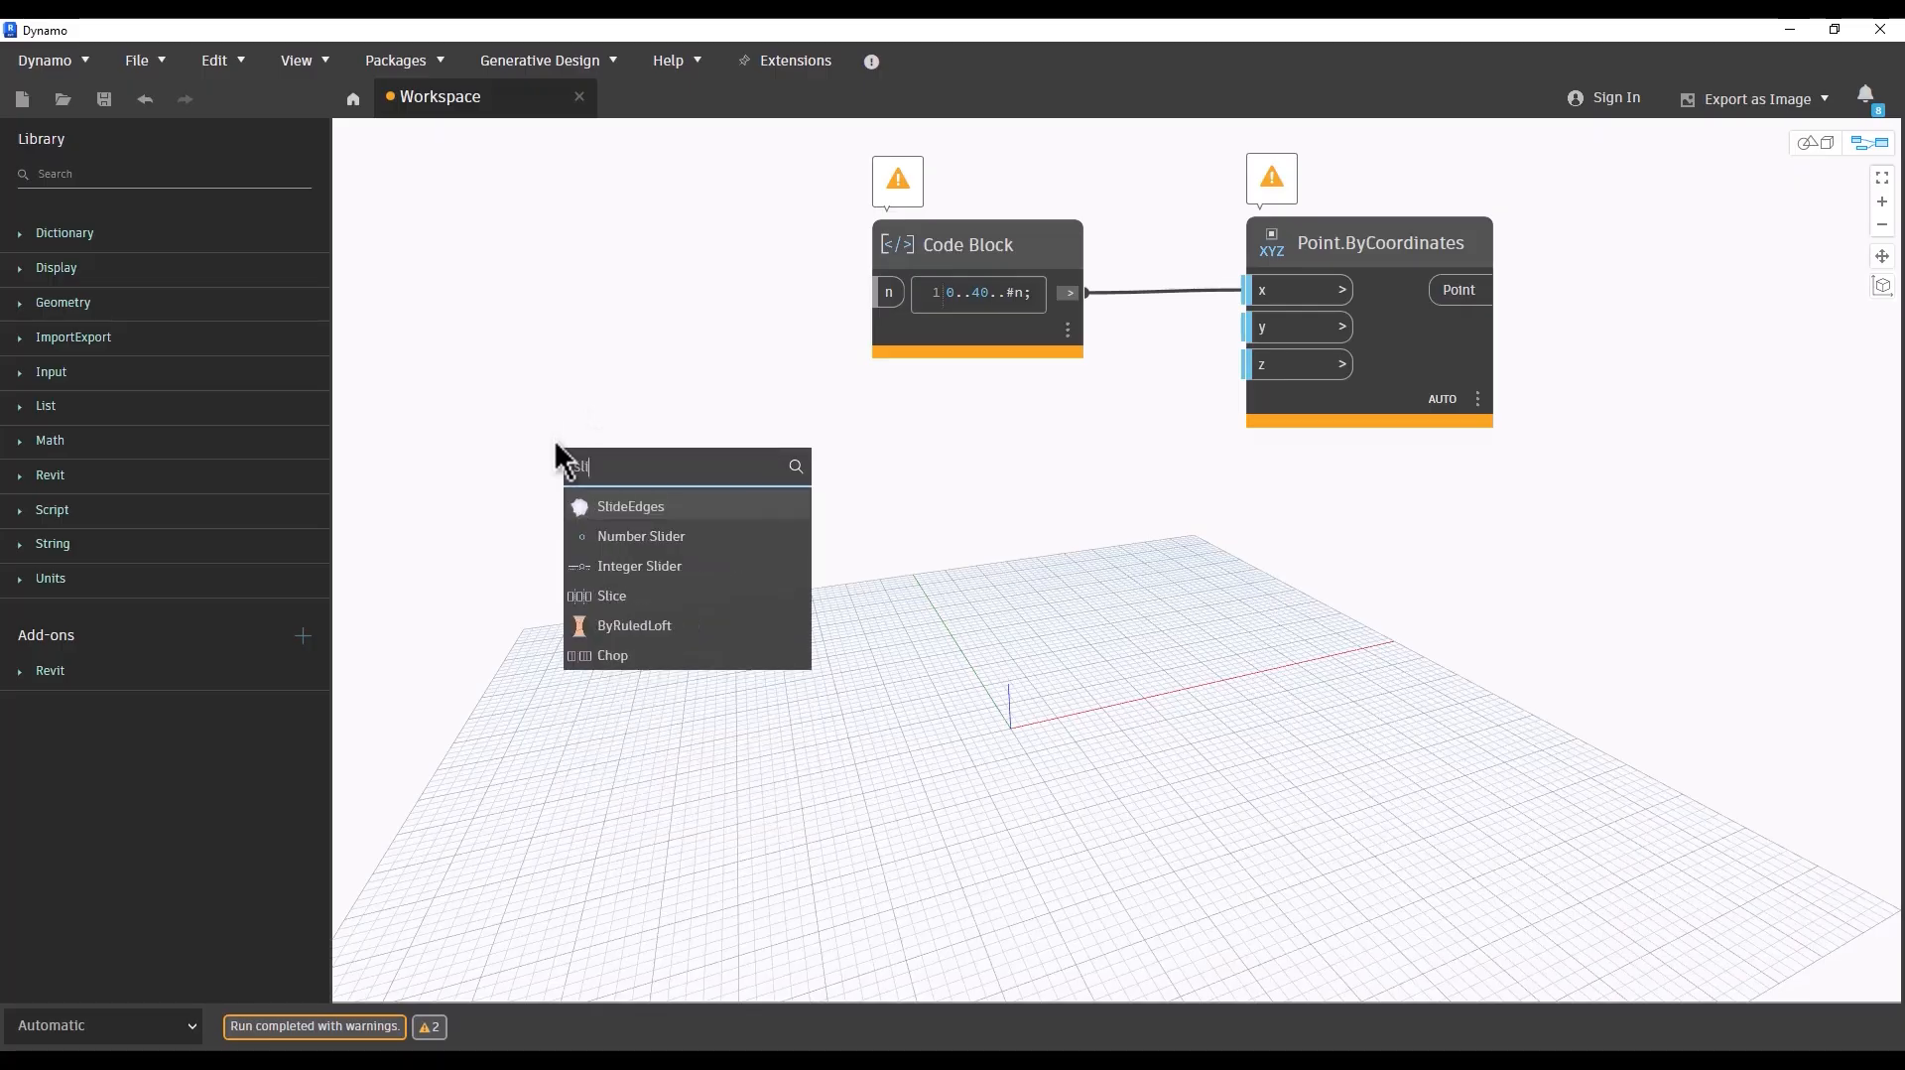
pyautogui.write('der')
pyautogui.click(616, 501)
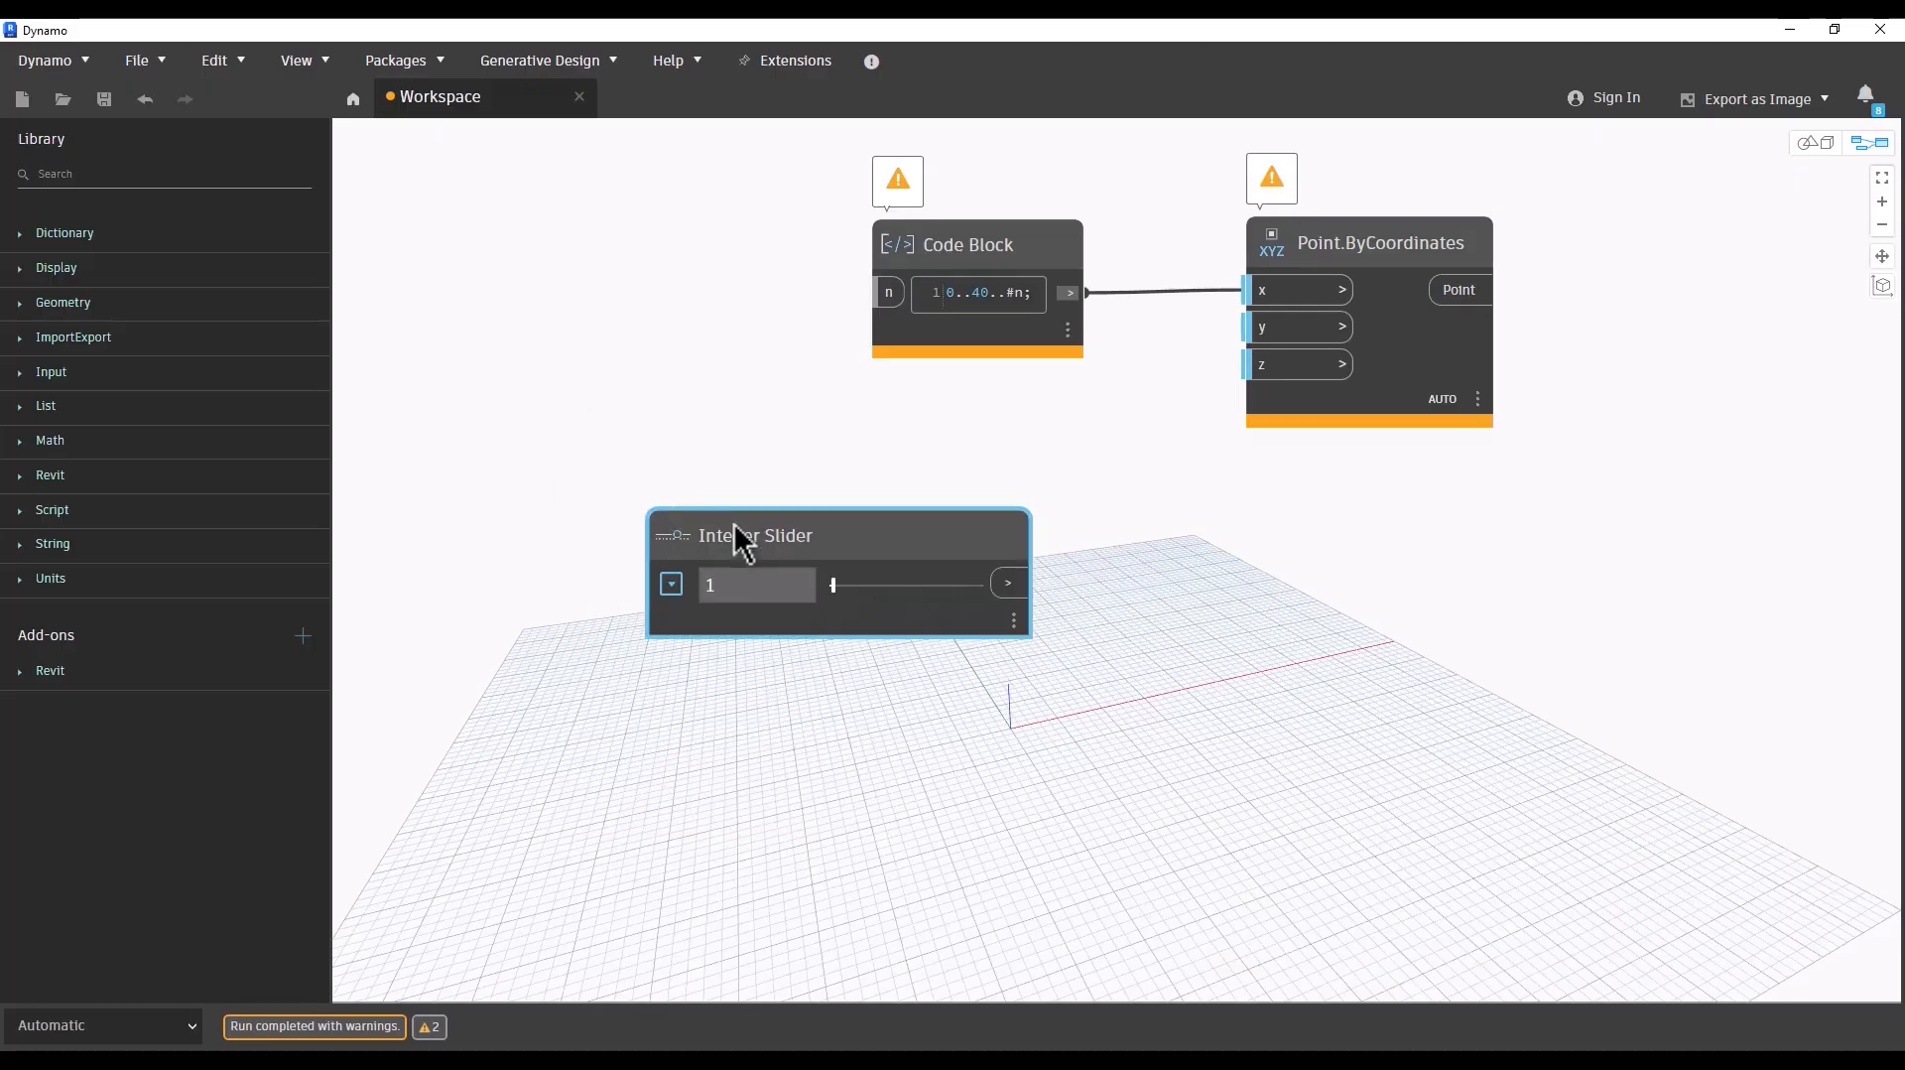
pyautogui.moveTo(742, 543); pyautogui.dragTo(599, 465)
pyautogui.scroll(-3, 1225, 527)
pyautogui.moveTo(810, 458); pyautogui.dragTo(1023, 383)
# Step: Rename the integer slider as Number of Lines and set its value to 39
pyautogui.moveTo(850, 534); pyautogui.dragTo(953, 539, button='middle')
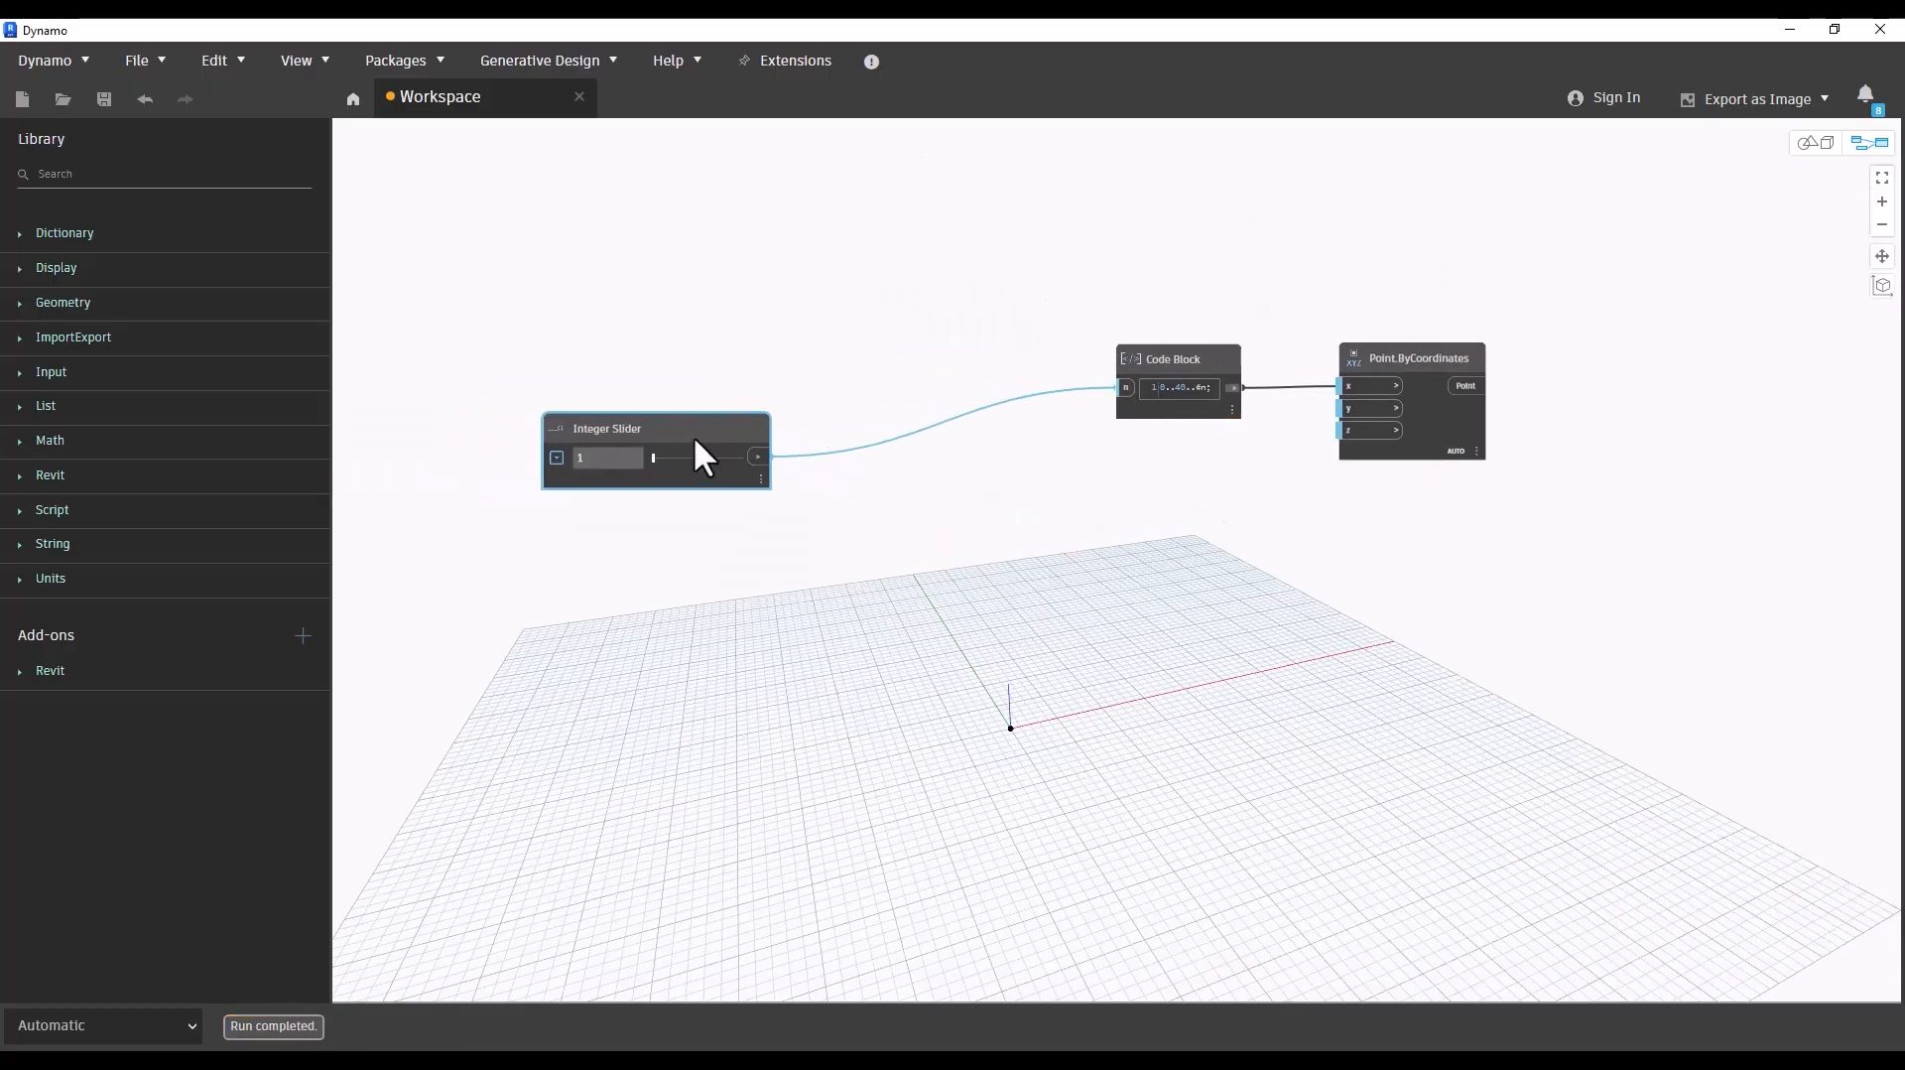
pyautogui.moveTo(693, 437); pyautogui.dragTo(786, 422)
pyautogui.scroll(3, 764, 437)
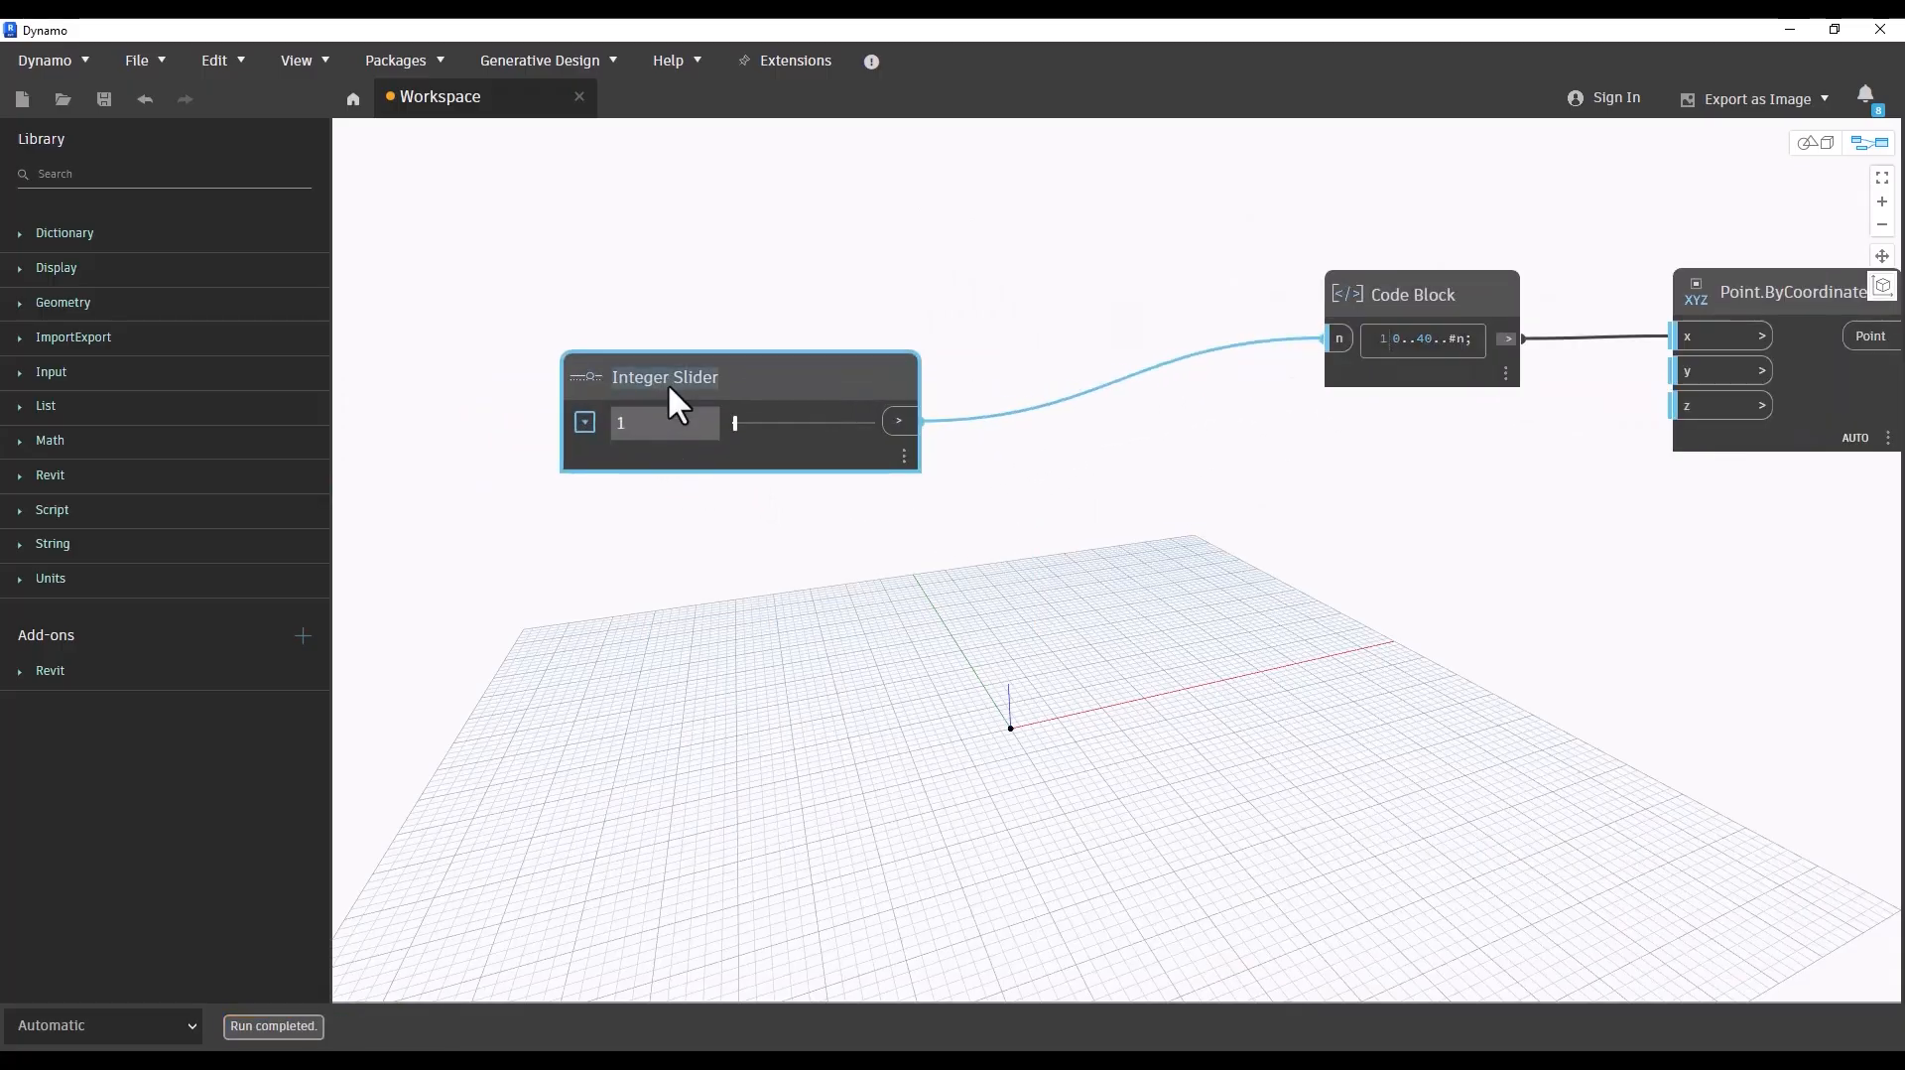
pyautogui.write('Number of Lines')
pyautogui.click(684, 587)
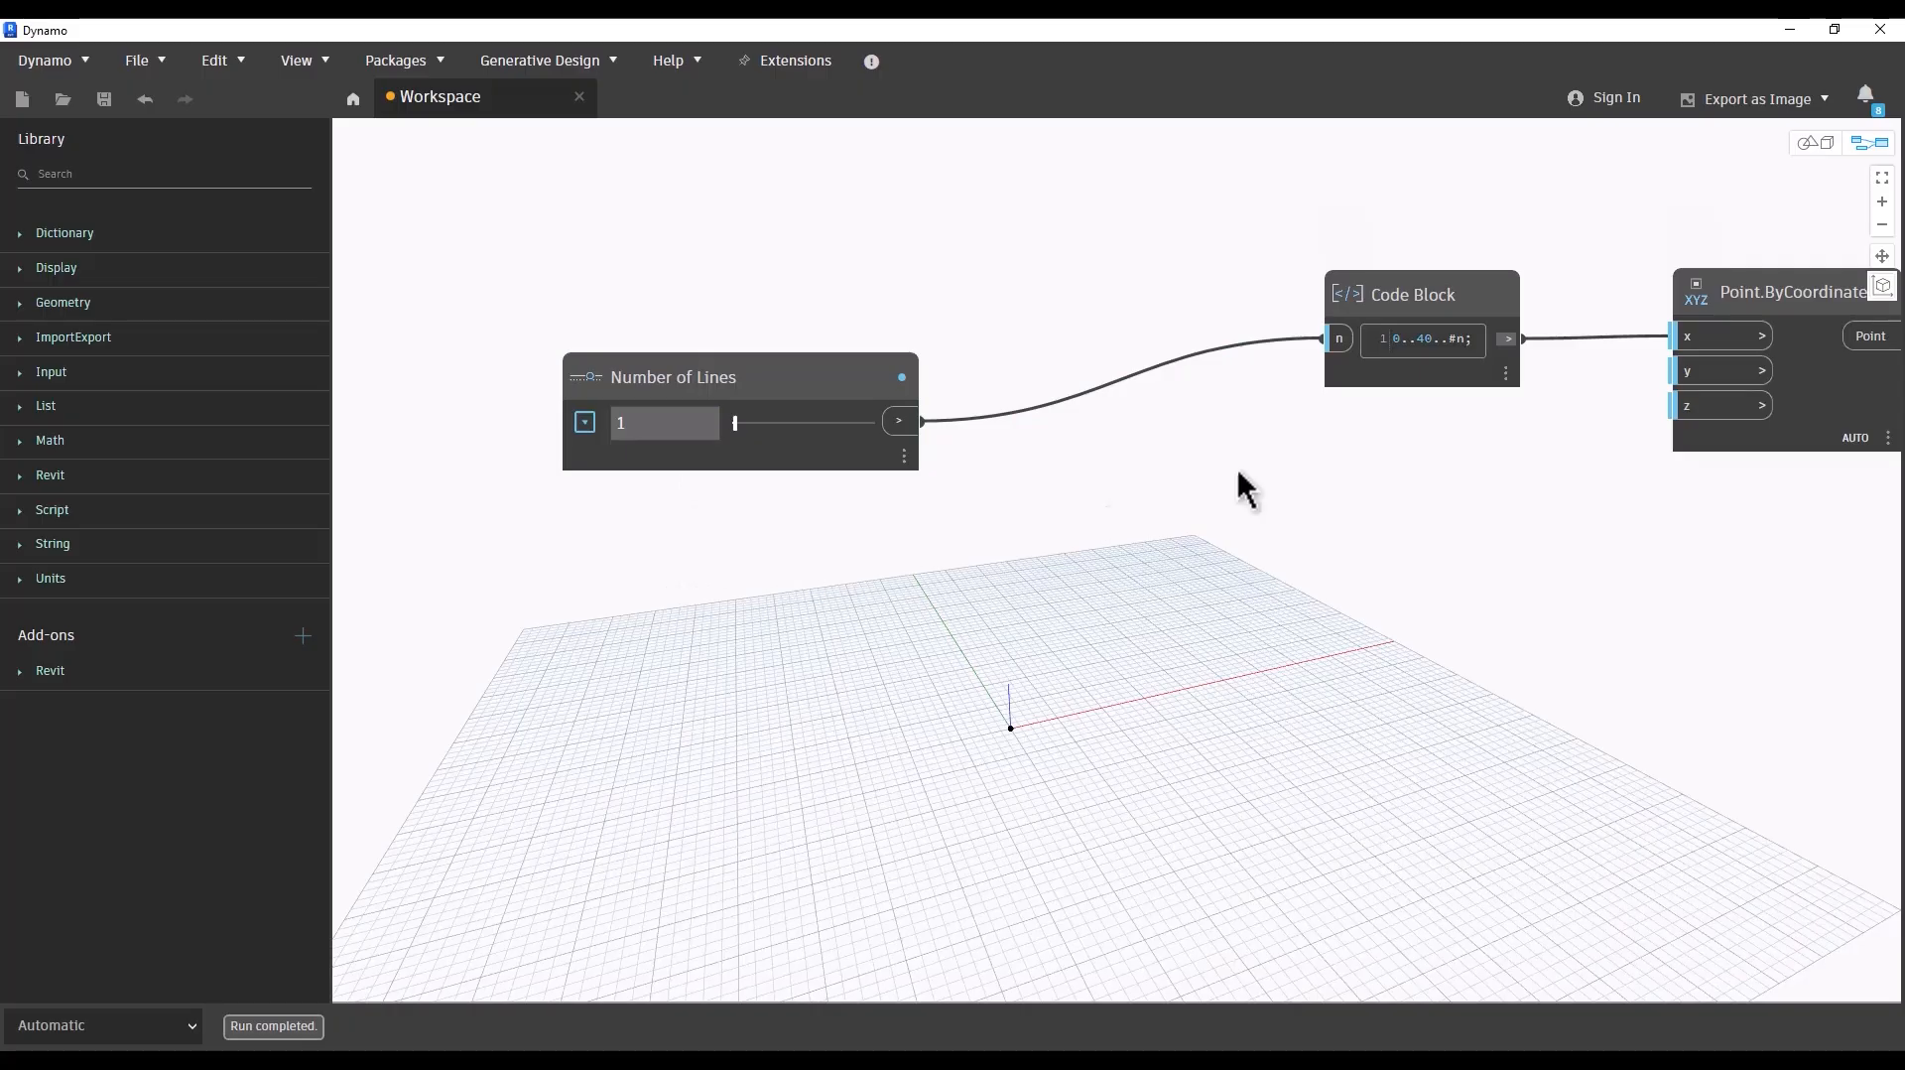
pyautogui.moveTo(1237, 481); pyautogui.dragTo(1111, 474, button='middle')
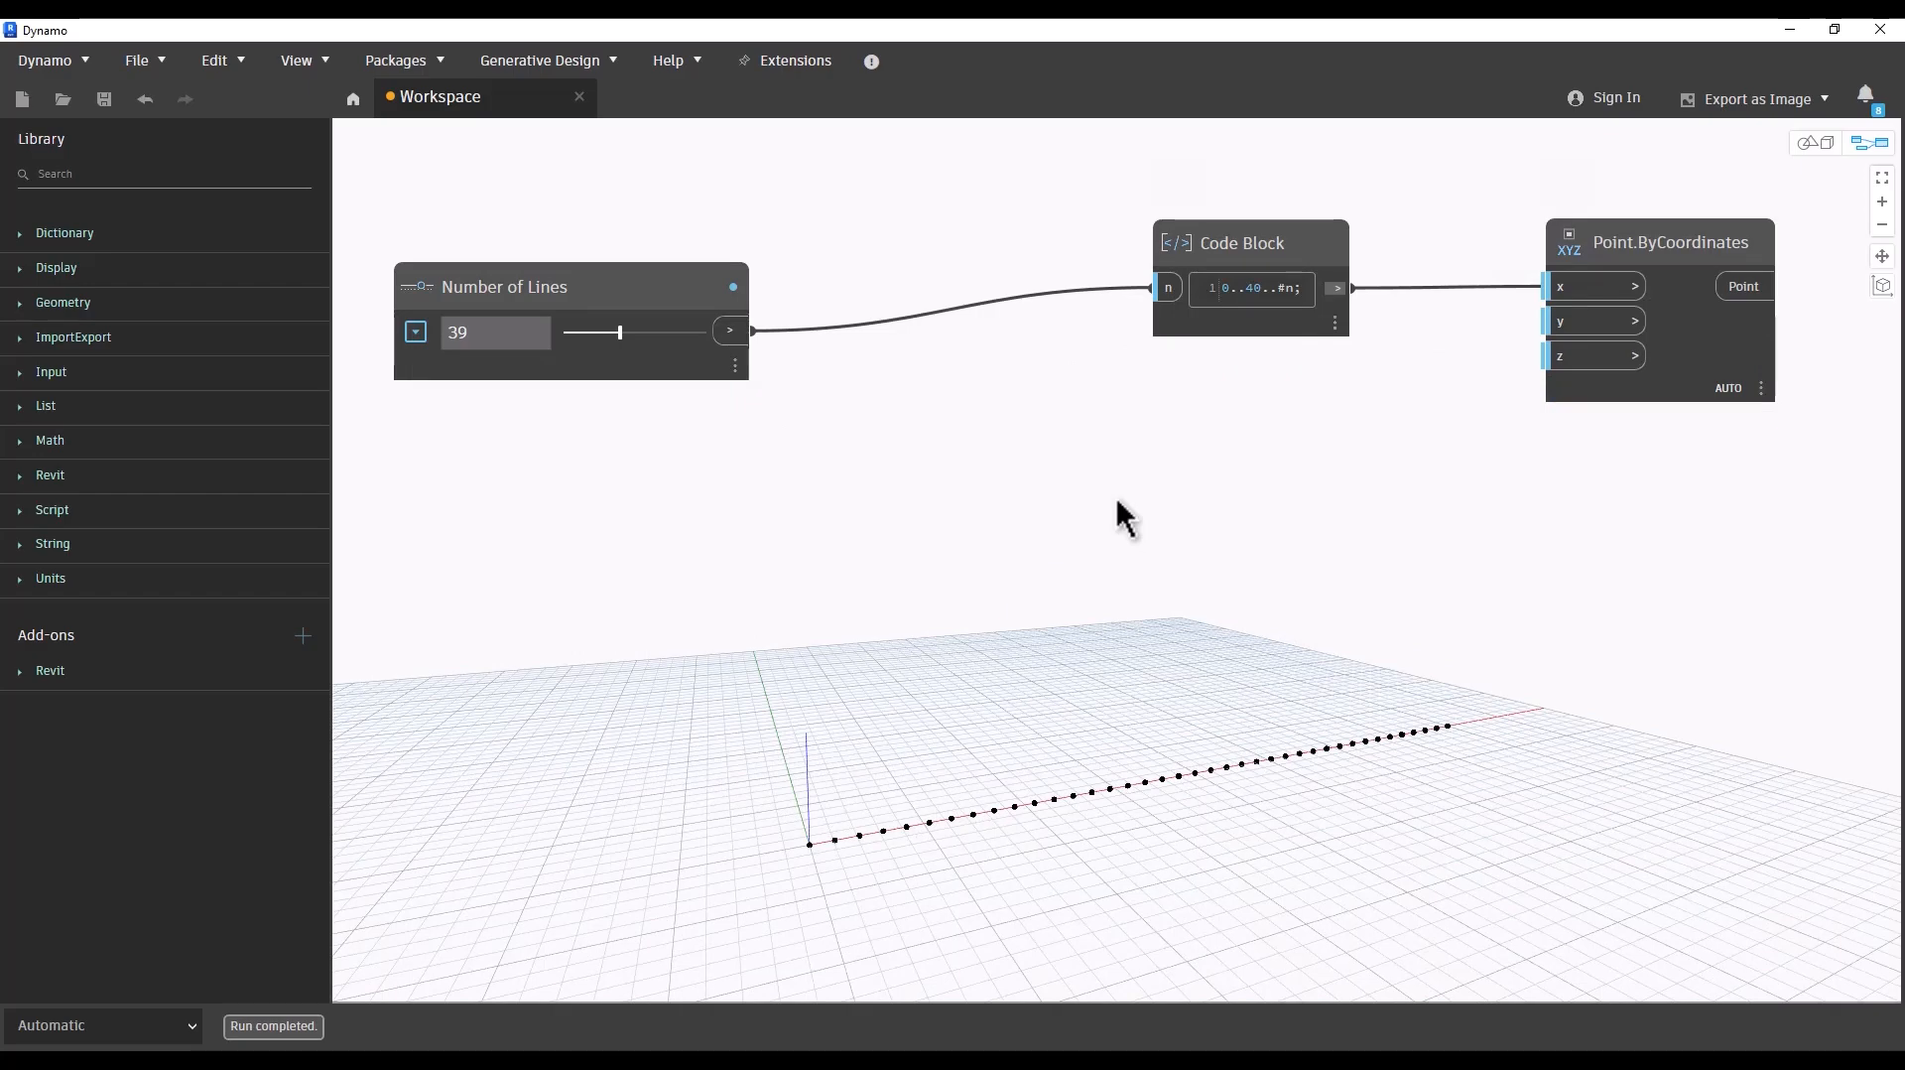
# Step: Create a code block containing Math.Sin(a); and place it below the 0..40..#n range block
pyautogui.doubleClick(1174, 486)
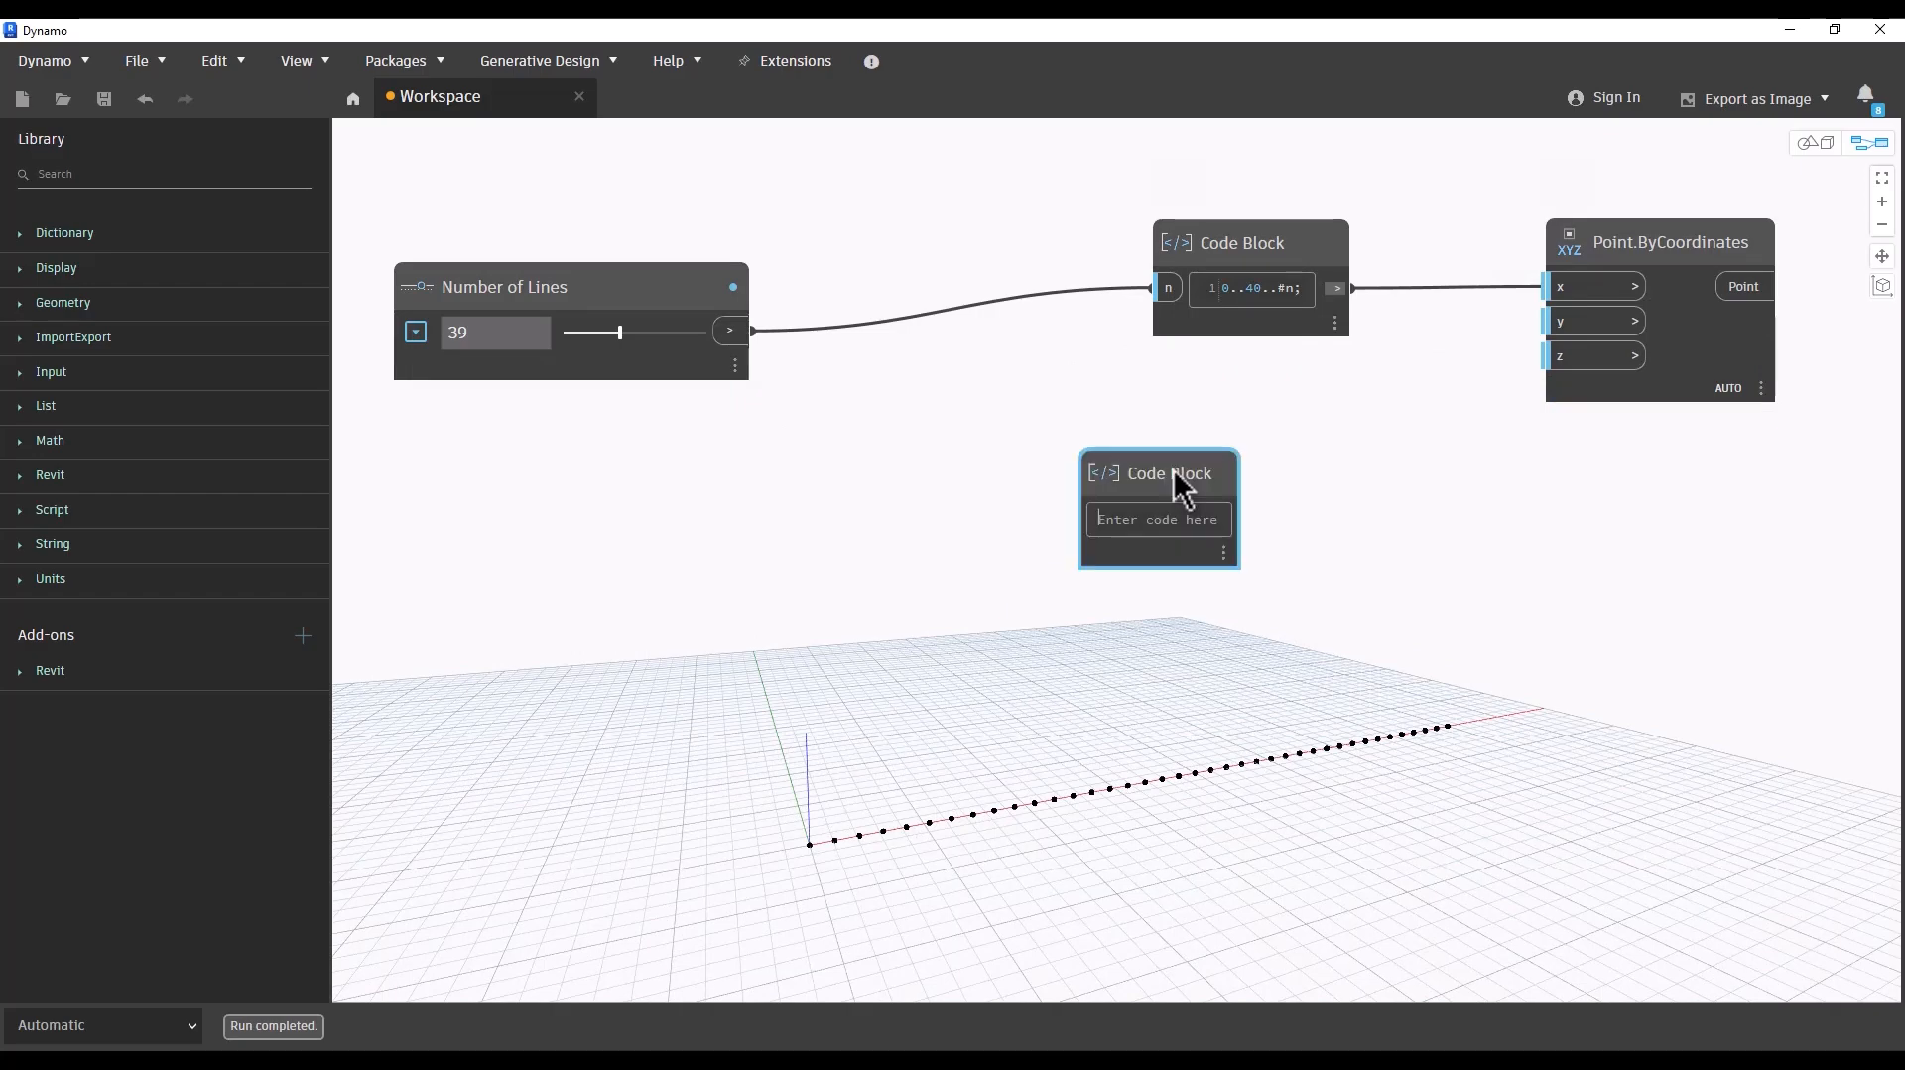
pyautogui.write('math')
pyautogui.press('Return')
pyautogui.write('.s')
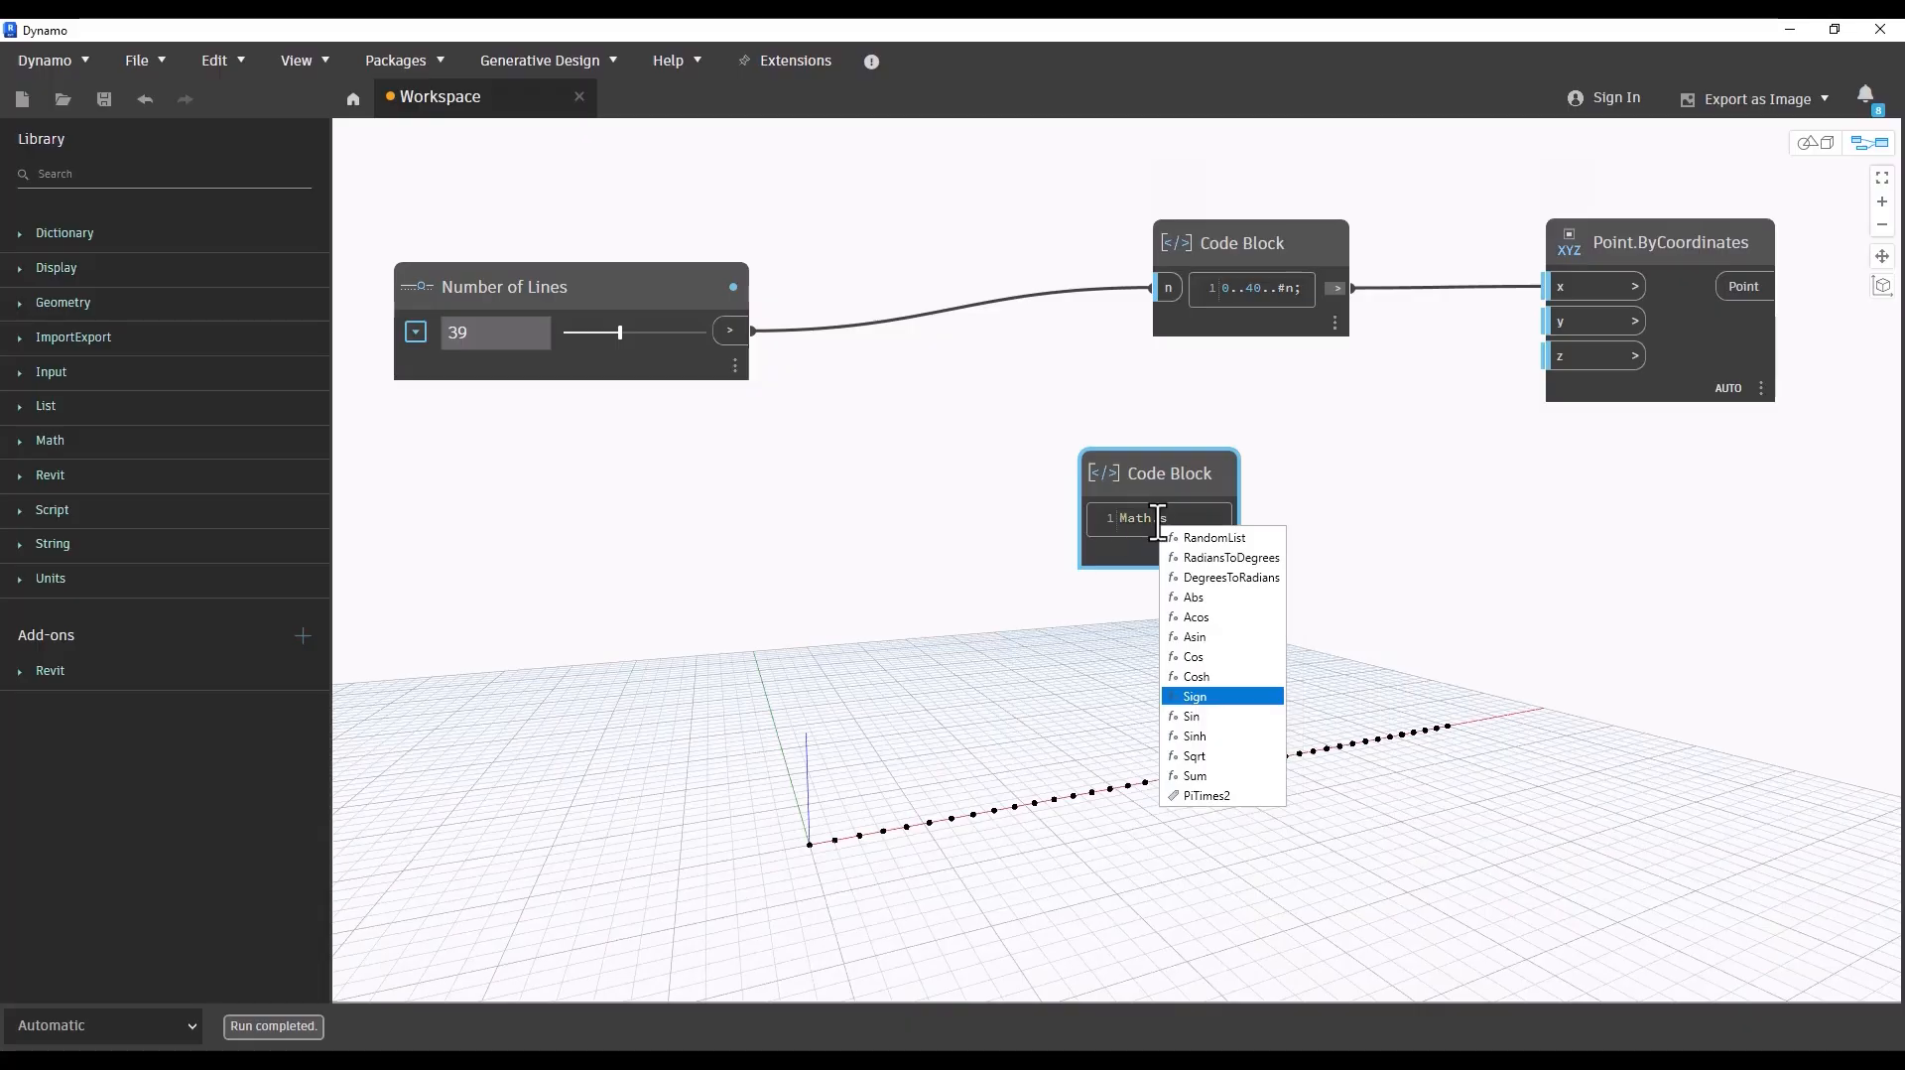
pyautogui.write('in')
pyautogui.press('Return')
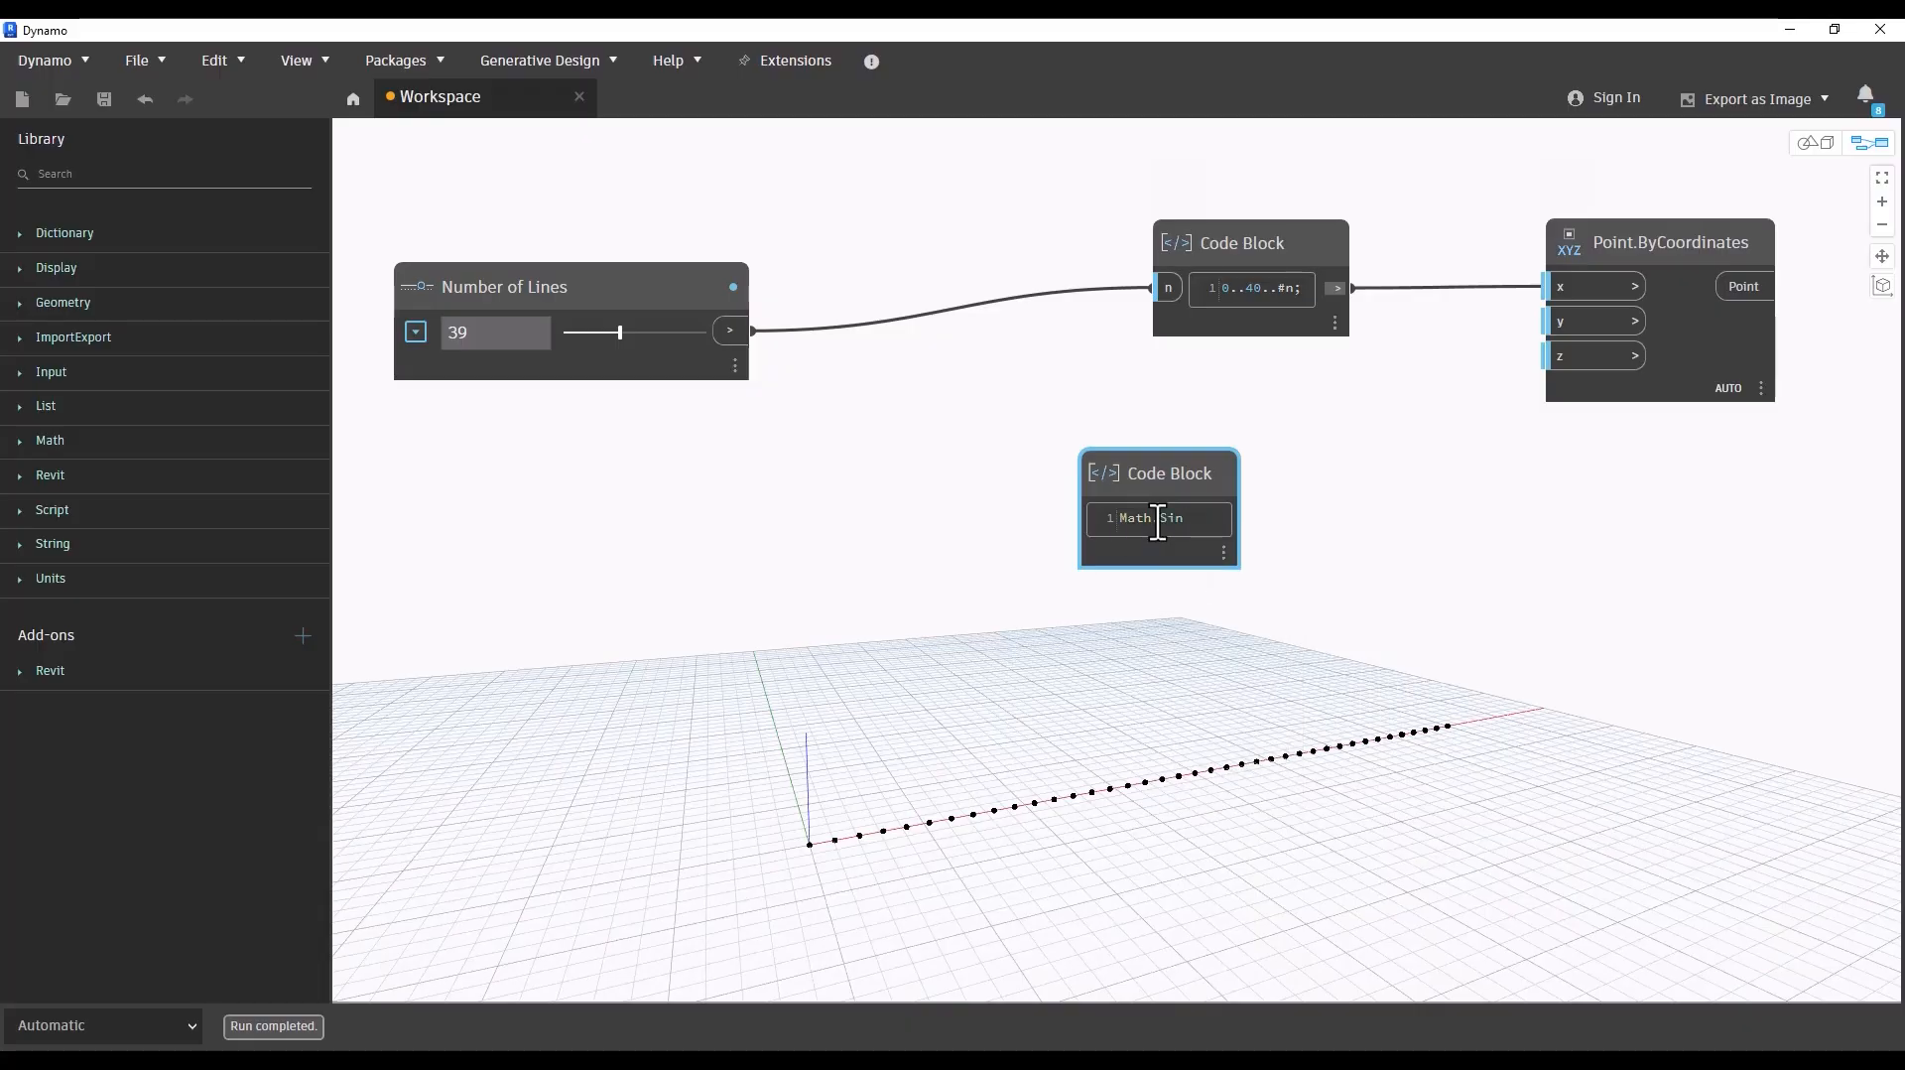
pyautogui.write('()')
pyautogui.write('a')
pyautogui.click(808, 539)
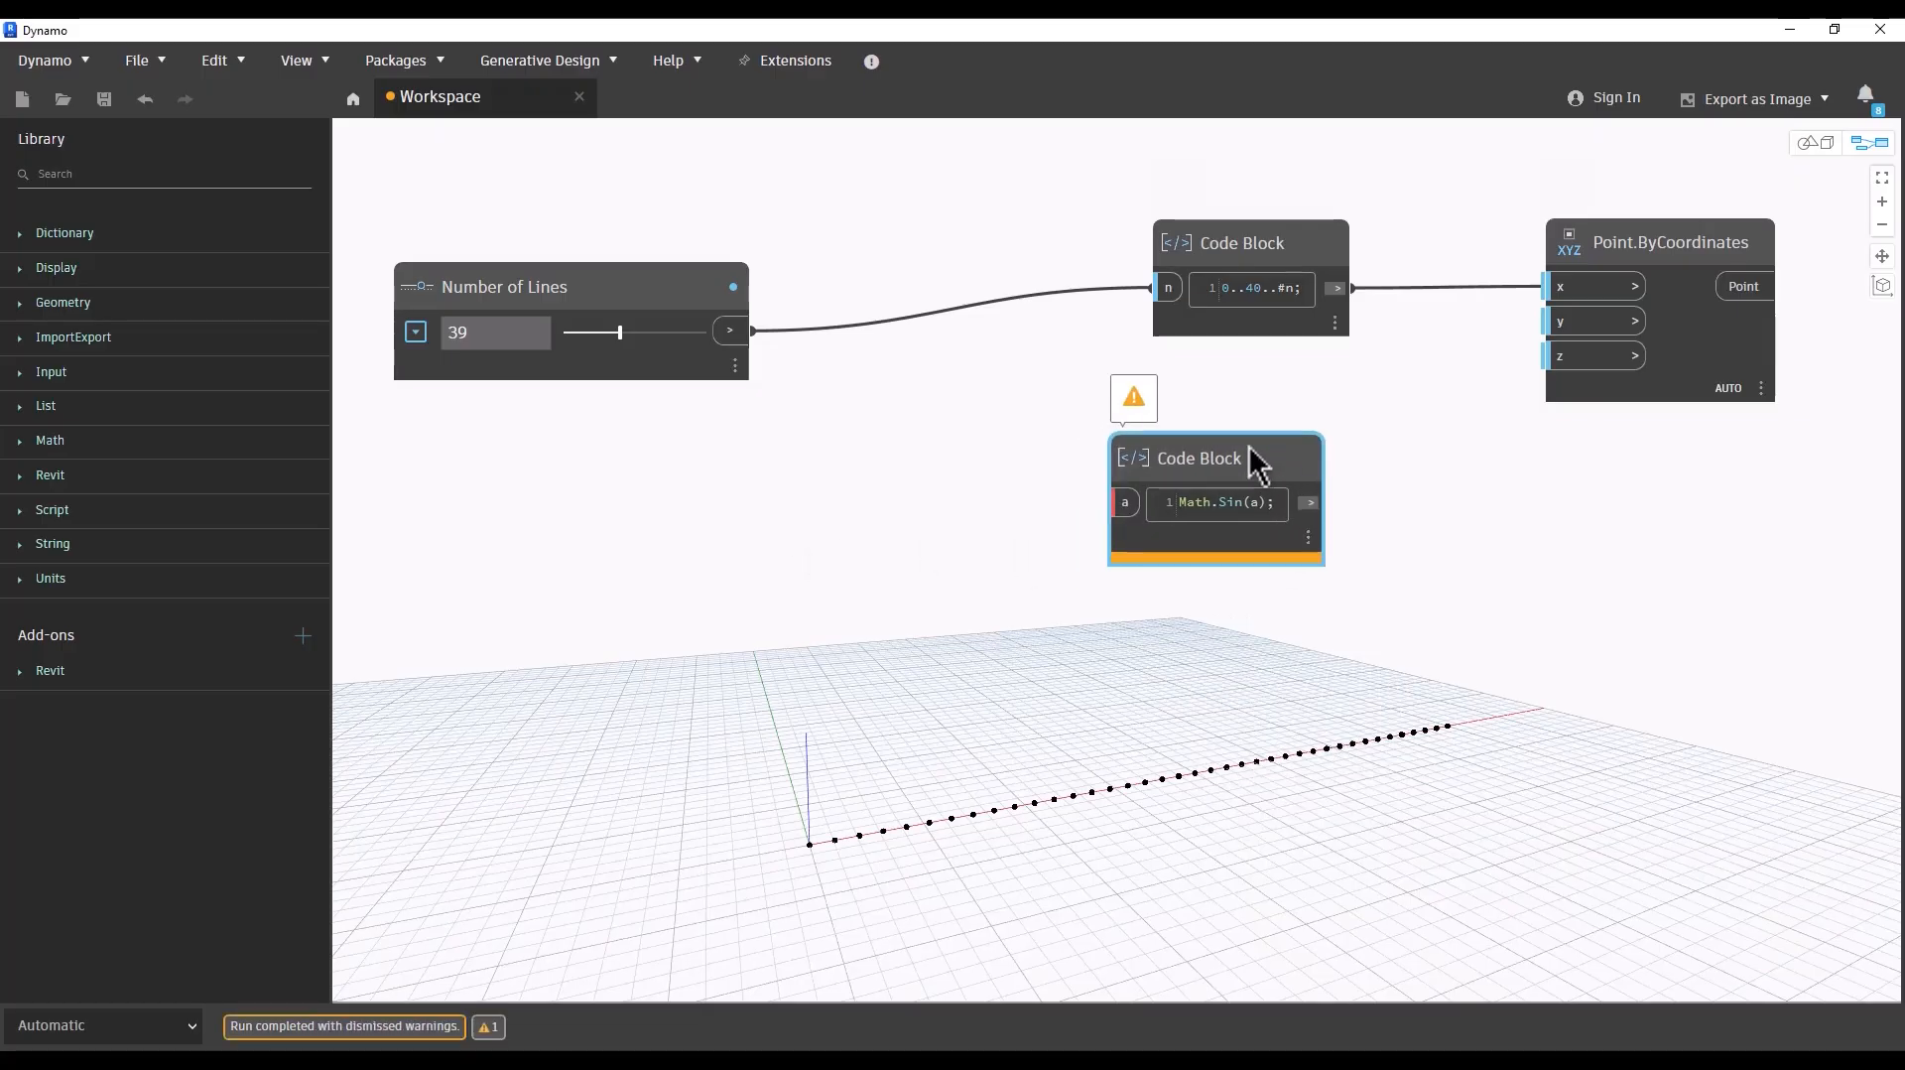
pyautogui.moveTo(1248, 445); pyautogui.dragTo(1293, 438)
# Step: Create a code block with the angle range 0..T*360..#n; between the slider and the Math.Sin block
pyautogui.moveTo(779, 567); pyautogui.dragTo(860, 541, button='middle')
pyautogui.doubleClick(810, 528)
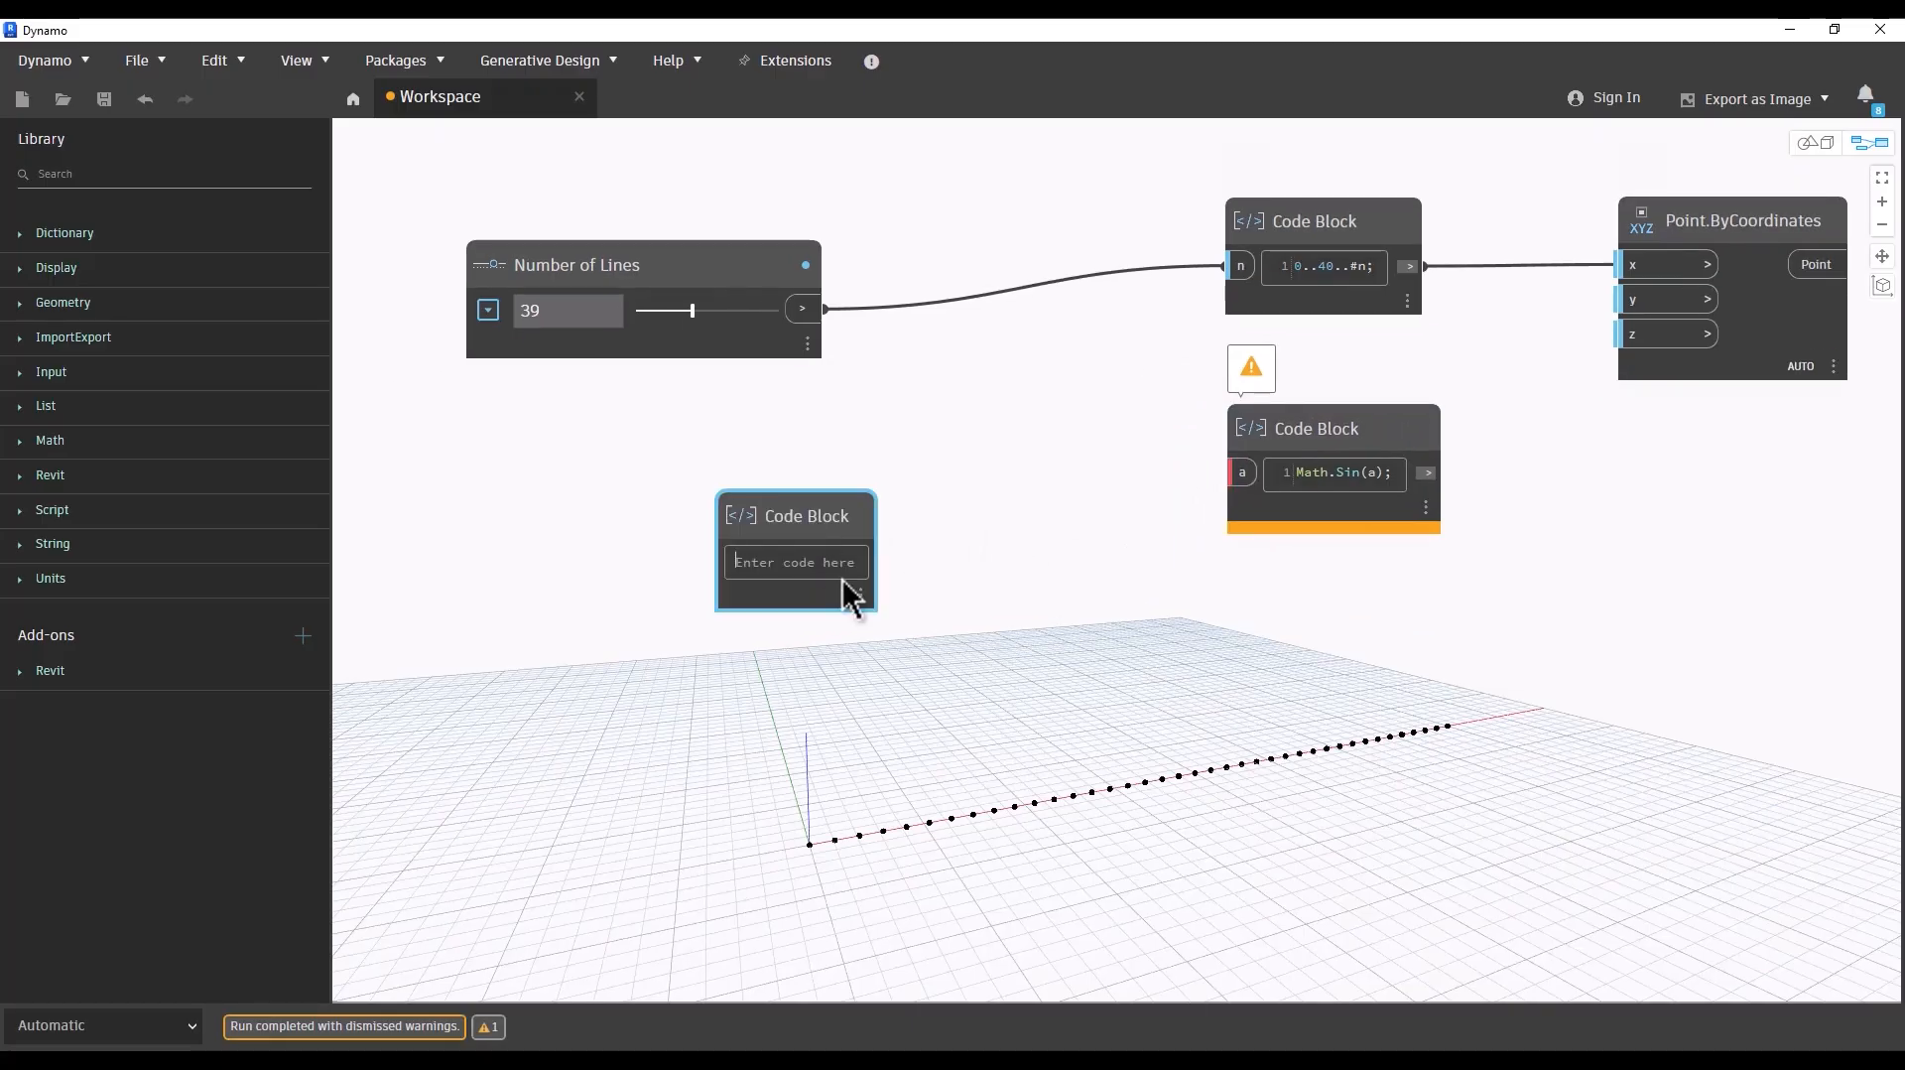
pyautogui.write('0')
pyautogui.write('360')
pyautogui.write('..#n')
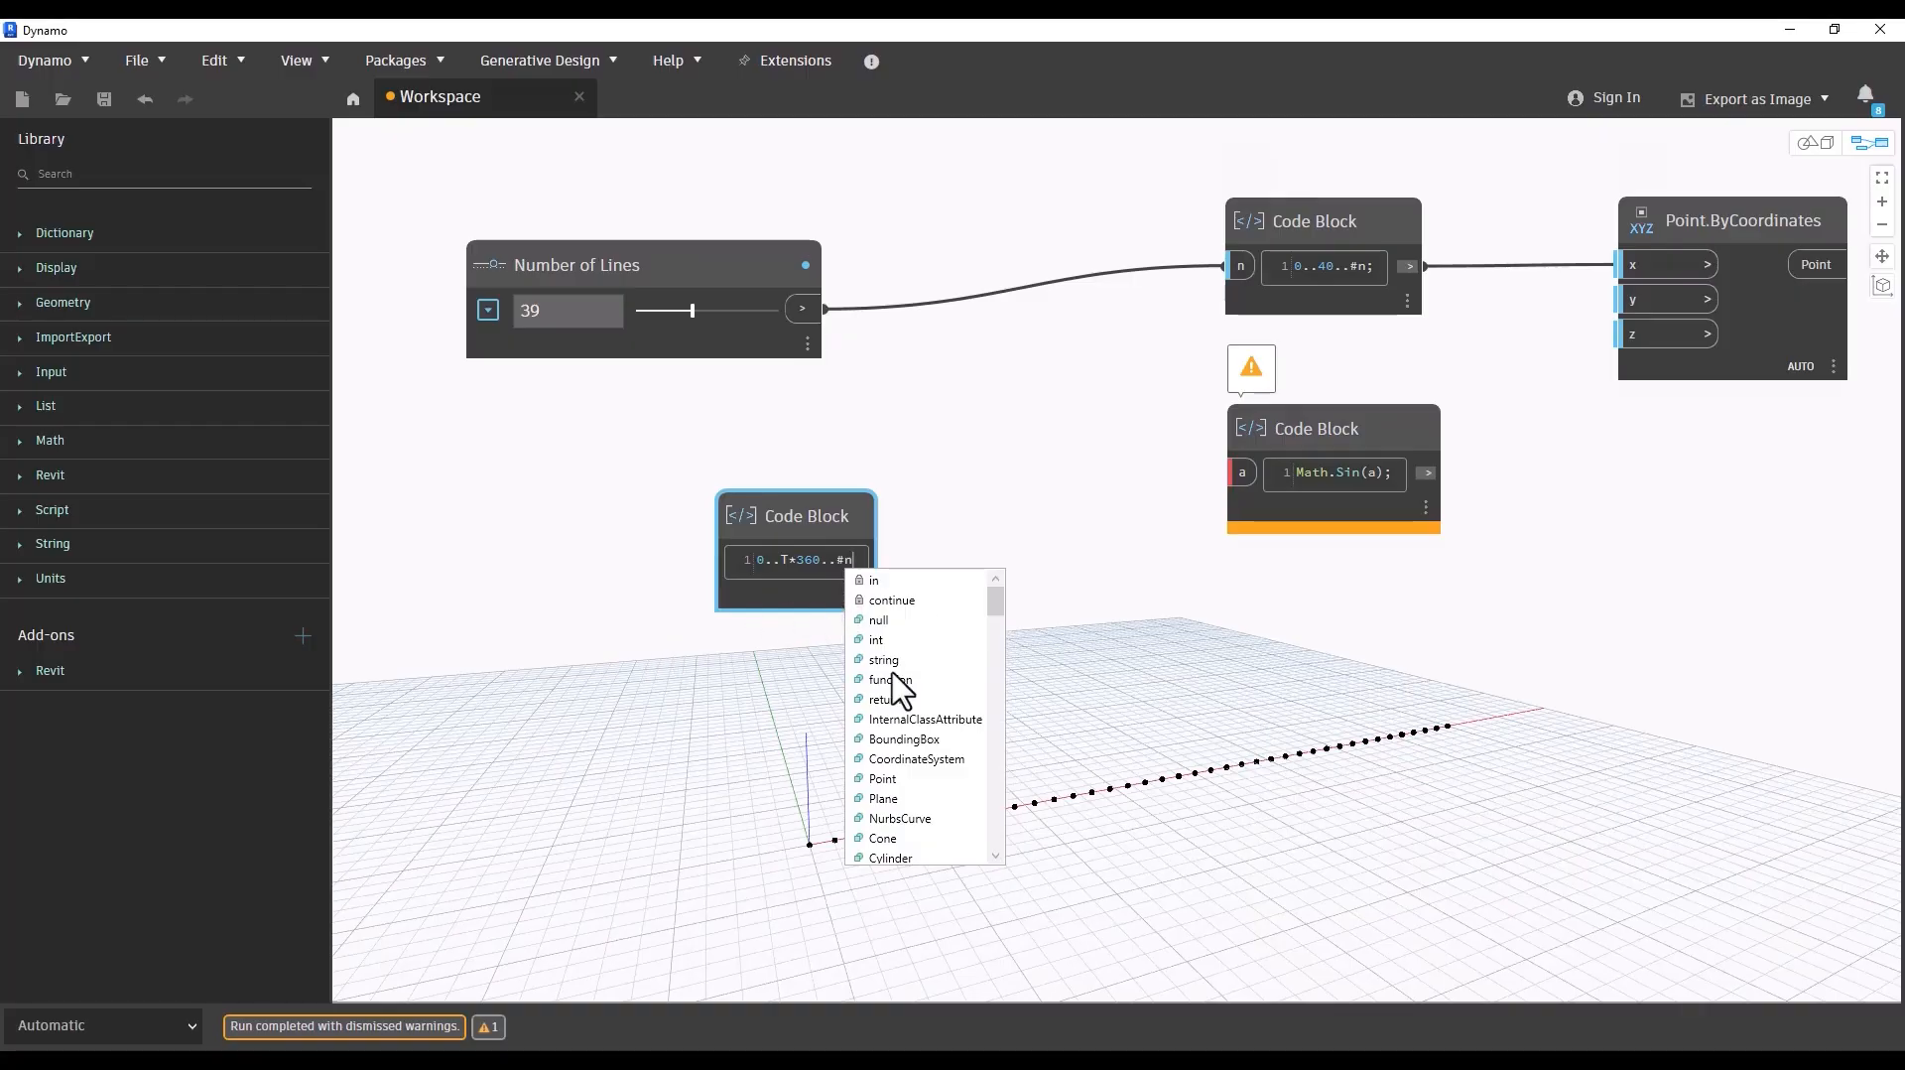
pyautogui.click(702, 763)
pyautogui.moveTo(820, 537); pyautogui.dragTo(966, 556)
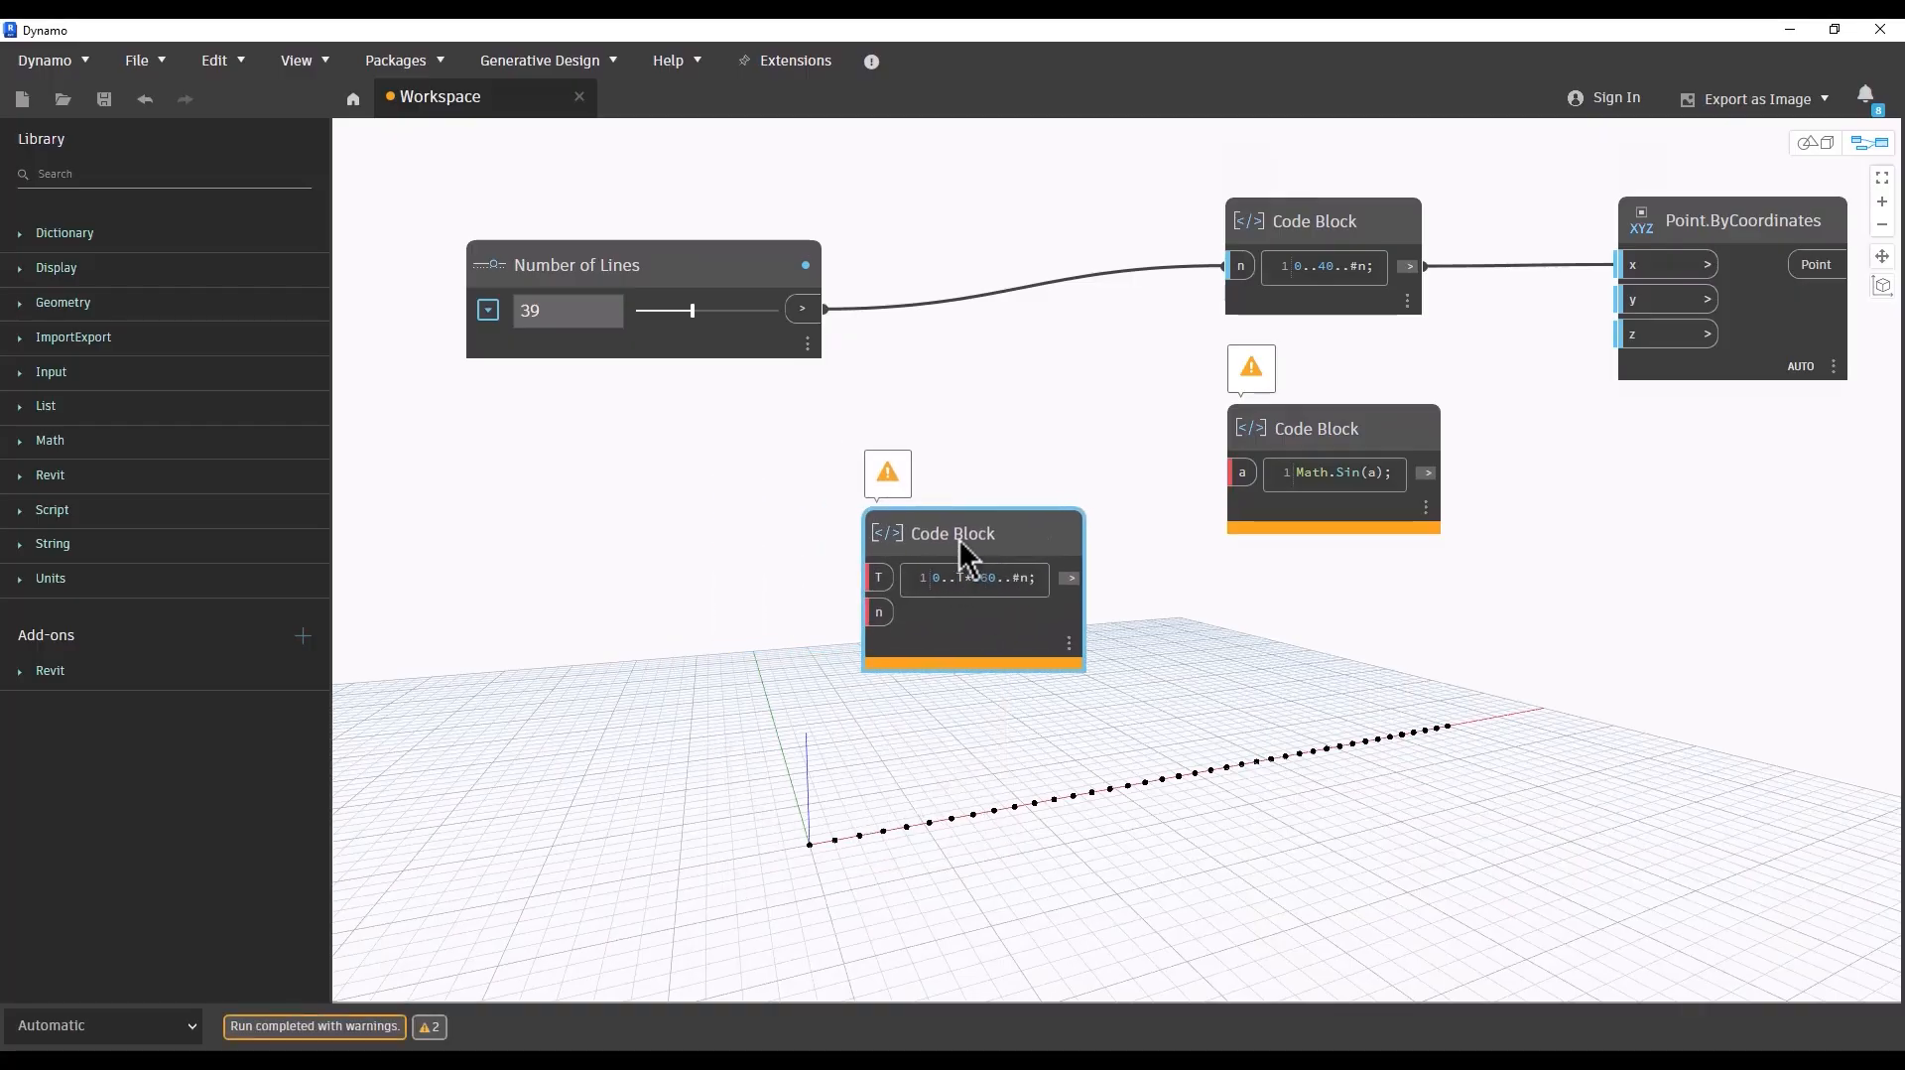
# Step: Connect Number of Lines to the angle range block's n input and move the slider node farther from the code blocks
pyautogui.moveTo(714, 270); pyautogui.dragTo(879, 612)
pyautogui.moveTo(670, 629); pyautogui.dragTo(695, 633, button='middle')
pyautogui.moveTo(587, 285); pyautogui.dragTo(523, 314)
# Step: Duplicate the Number of Lines slider, place the copy directly below it and rename it Number of Waves
pyautogui.moveTo(638, 617); pyautogui.dragTo(676, 614, button='middle')
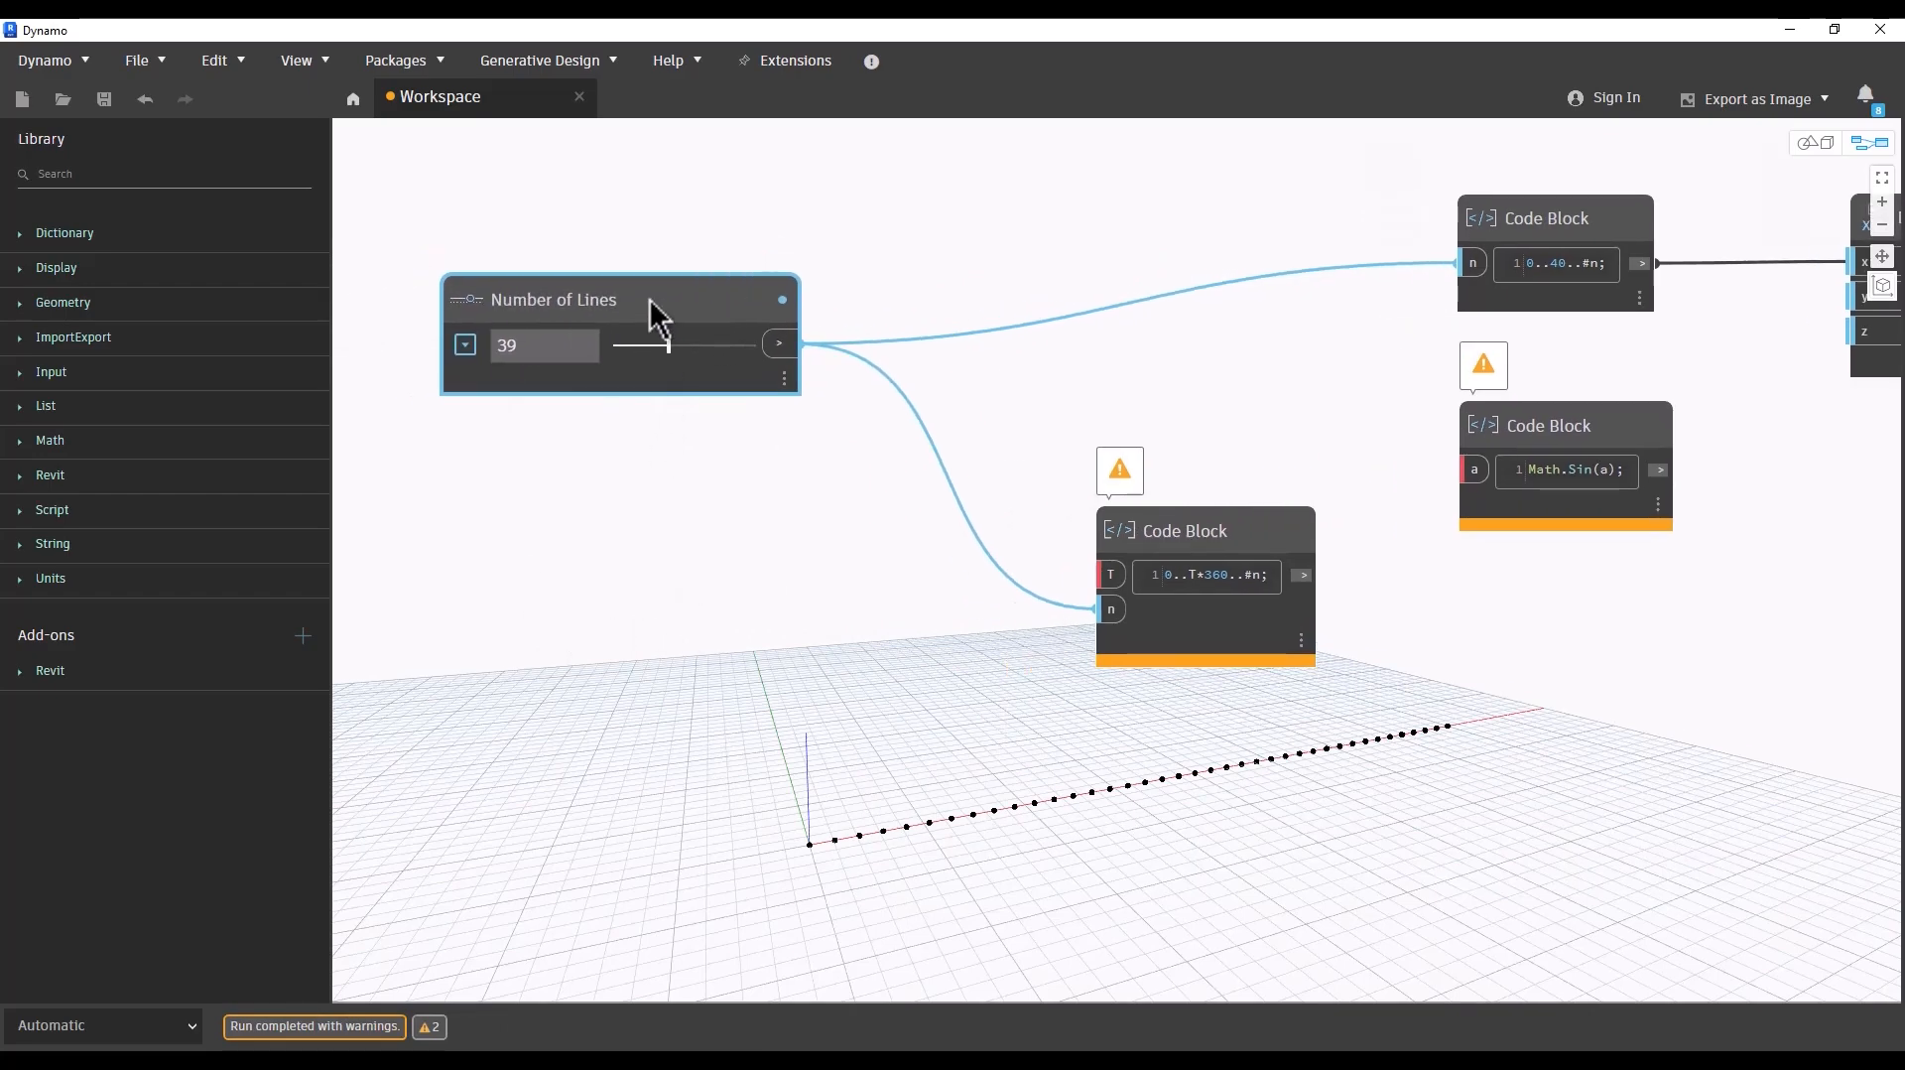
pyautogui.hotkey('ctrl', 'c')
pyautogui.hotkey('ctrl', 'v')
pyautogui.moveTo(888, 340); pyautogui.dragTo(521, 471)
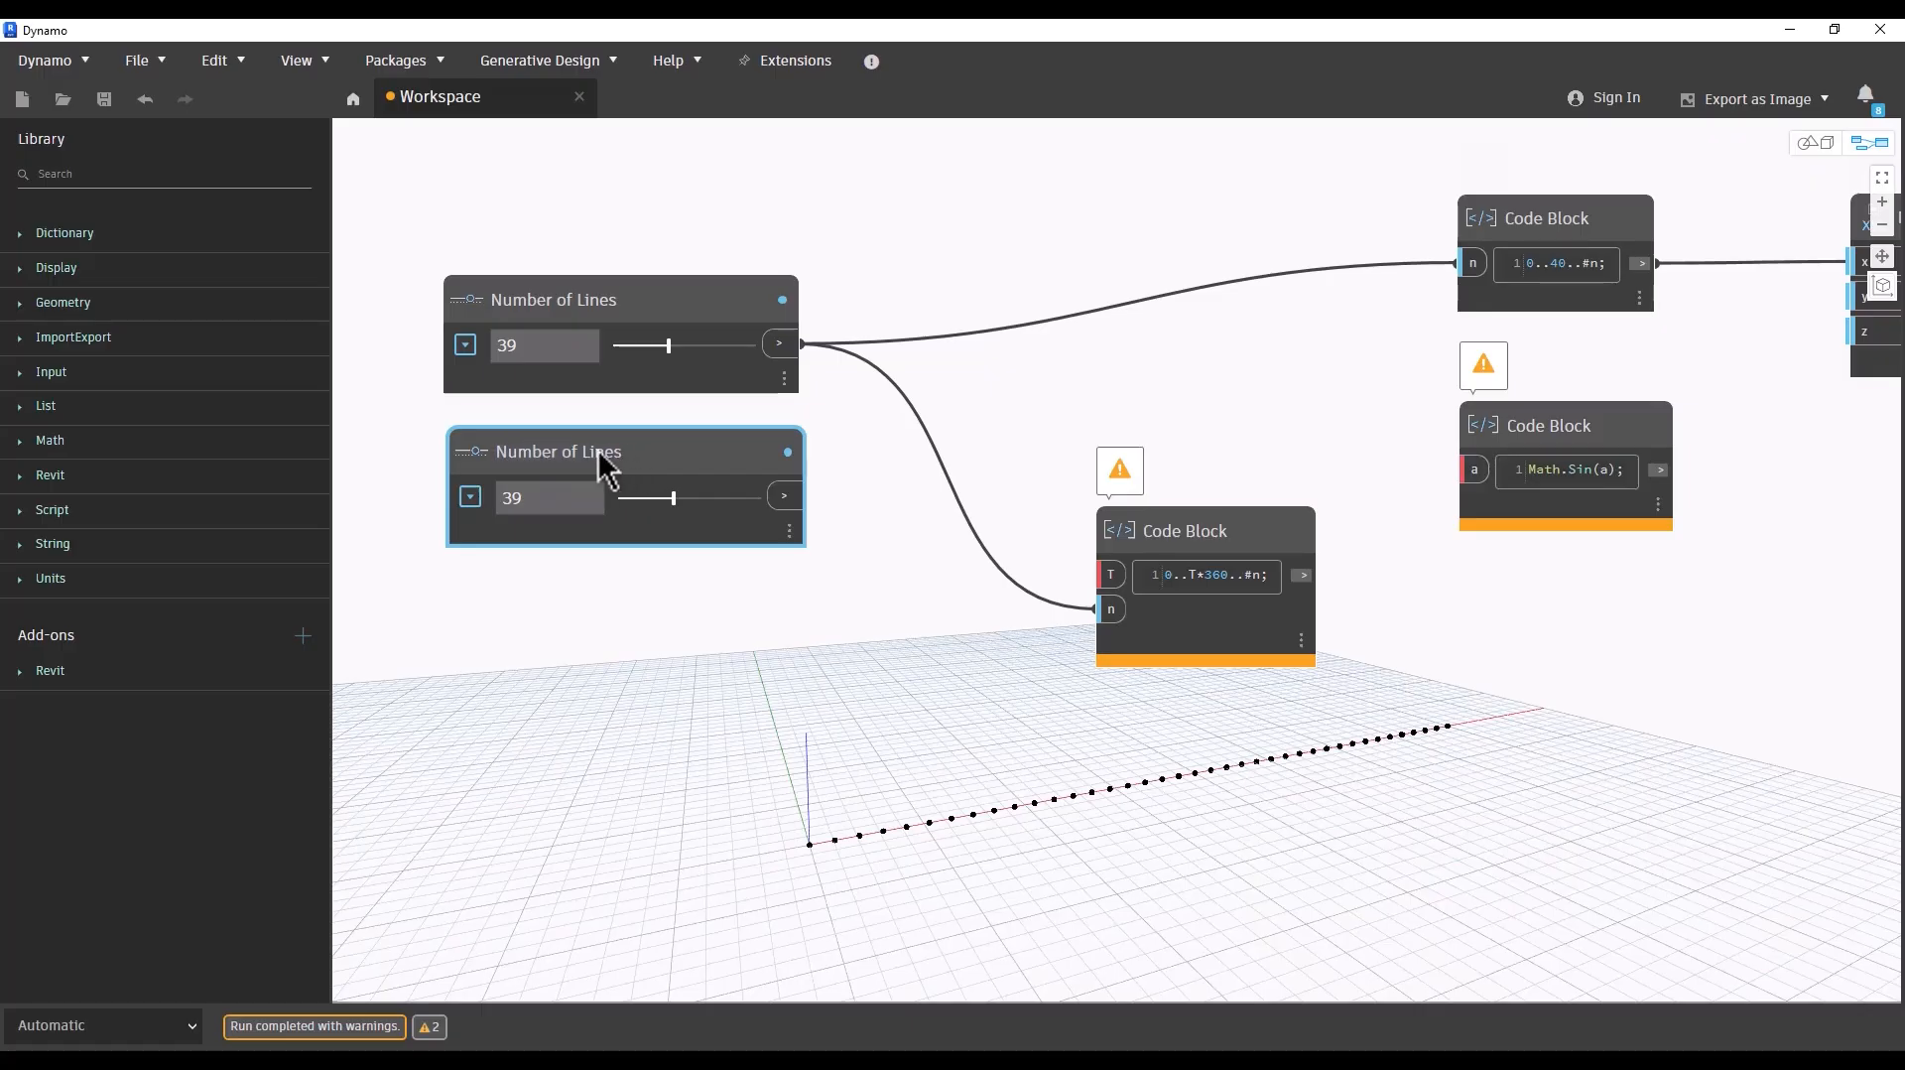
pyautogui.doubleClick(583, 453)
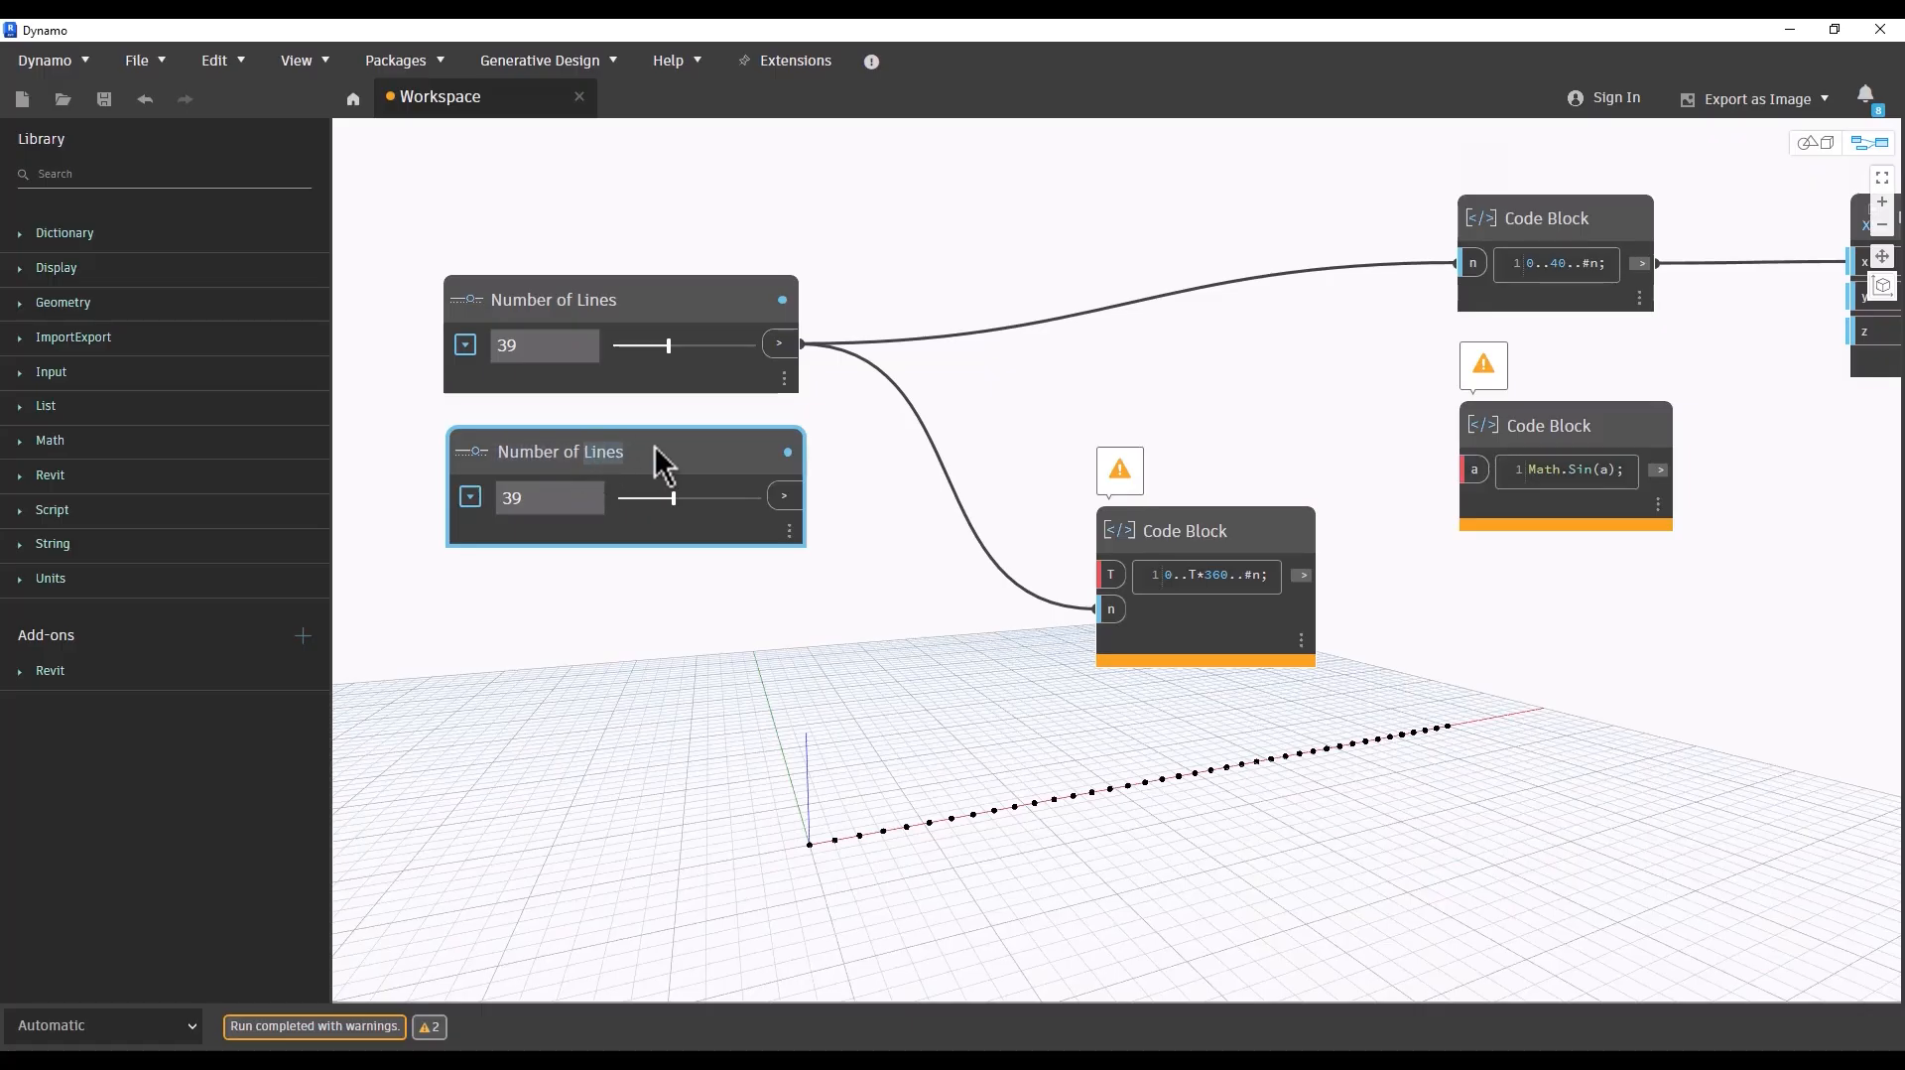
pyautogui.write('Waves')
pyautogui.click(706, 580)
# Step: Set the Number of Waves slider to 4 and connect it to the angle range block's T input
pyautogui.doubleClick(552, 501)
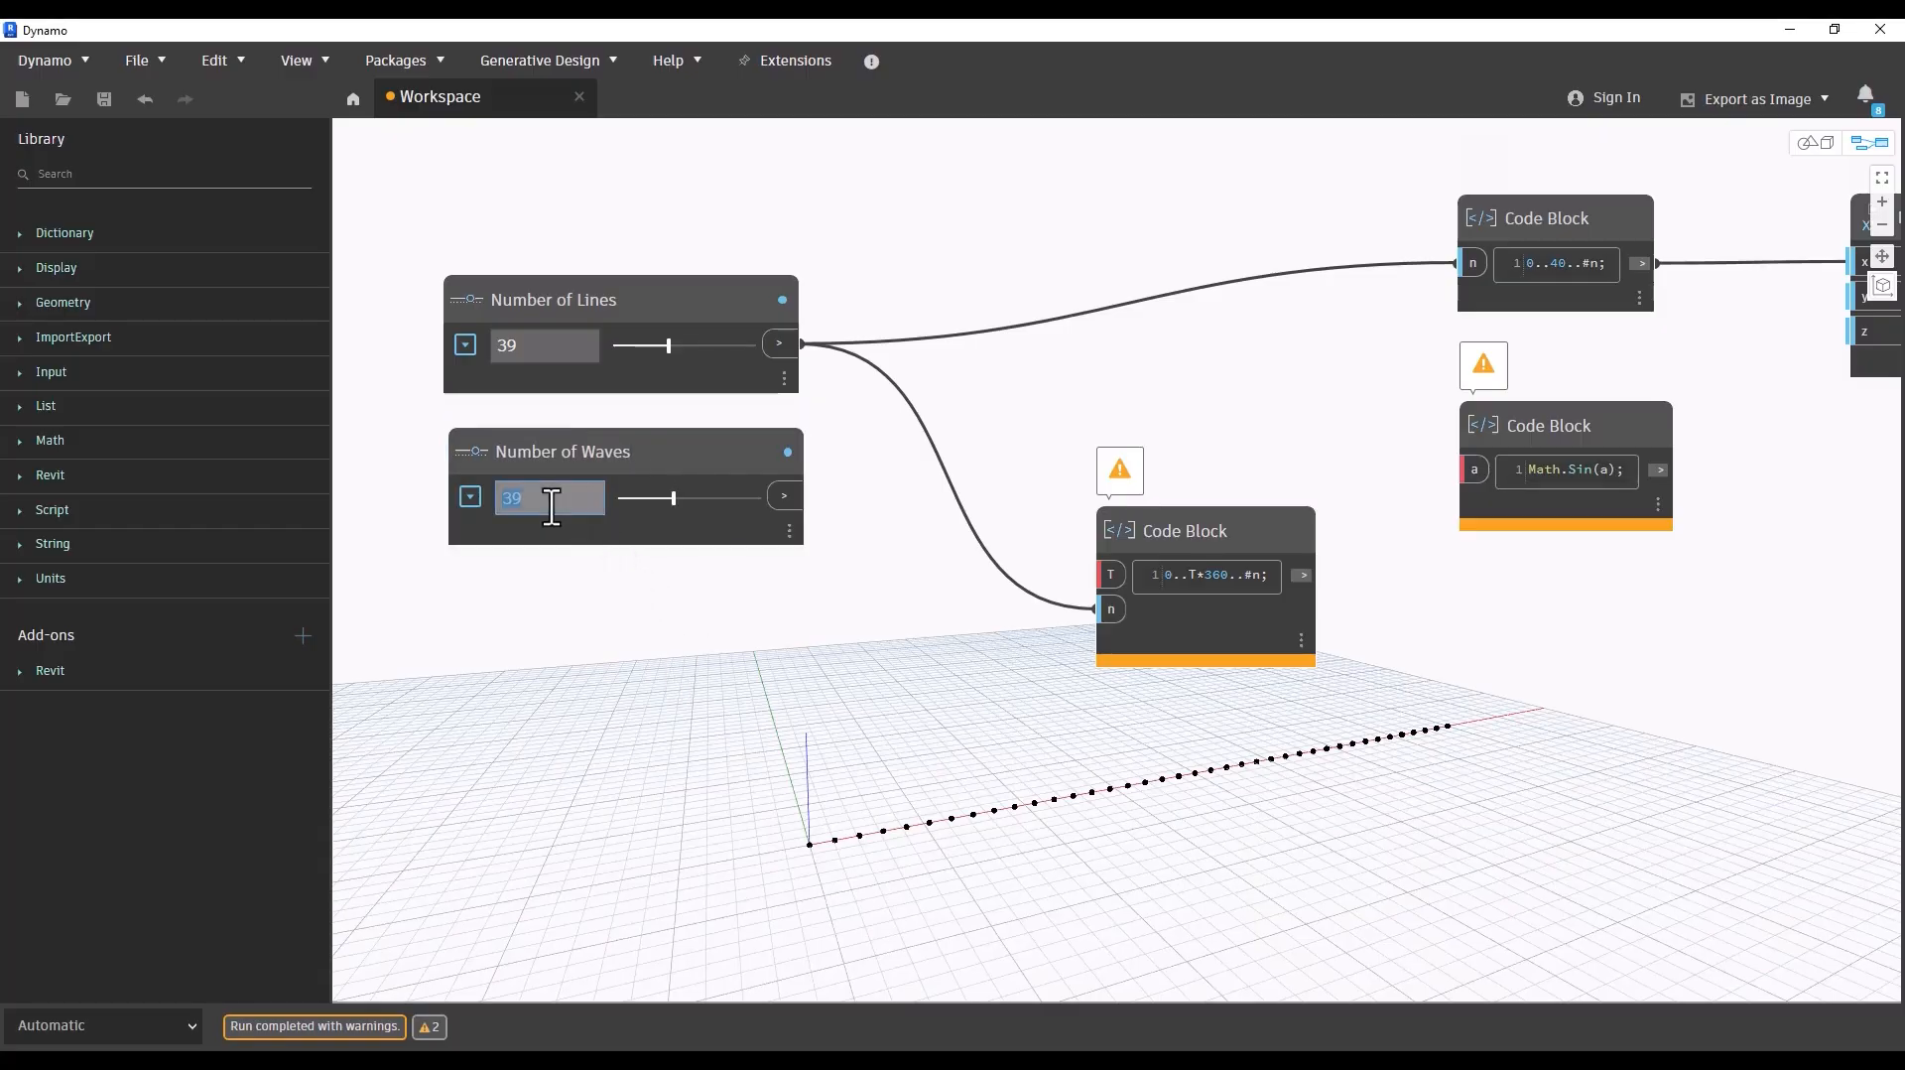
pyautogui.write('4')
pyautogui.press('Return')
pyautogui.moveTo(794, 497); pyautogui.dragTo(1110, 577)
# Step: Preview the angle list, then feed it into the Math.Sin block and connect the sine output to Point.ByCoordinates' y input
pyautogui.moveTo(1269, 720); pyautogui.dragTo(1132, 711, button='middle')
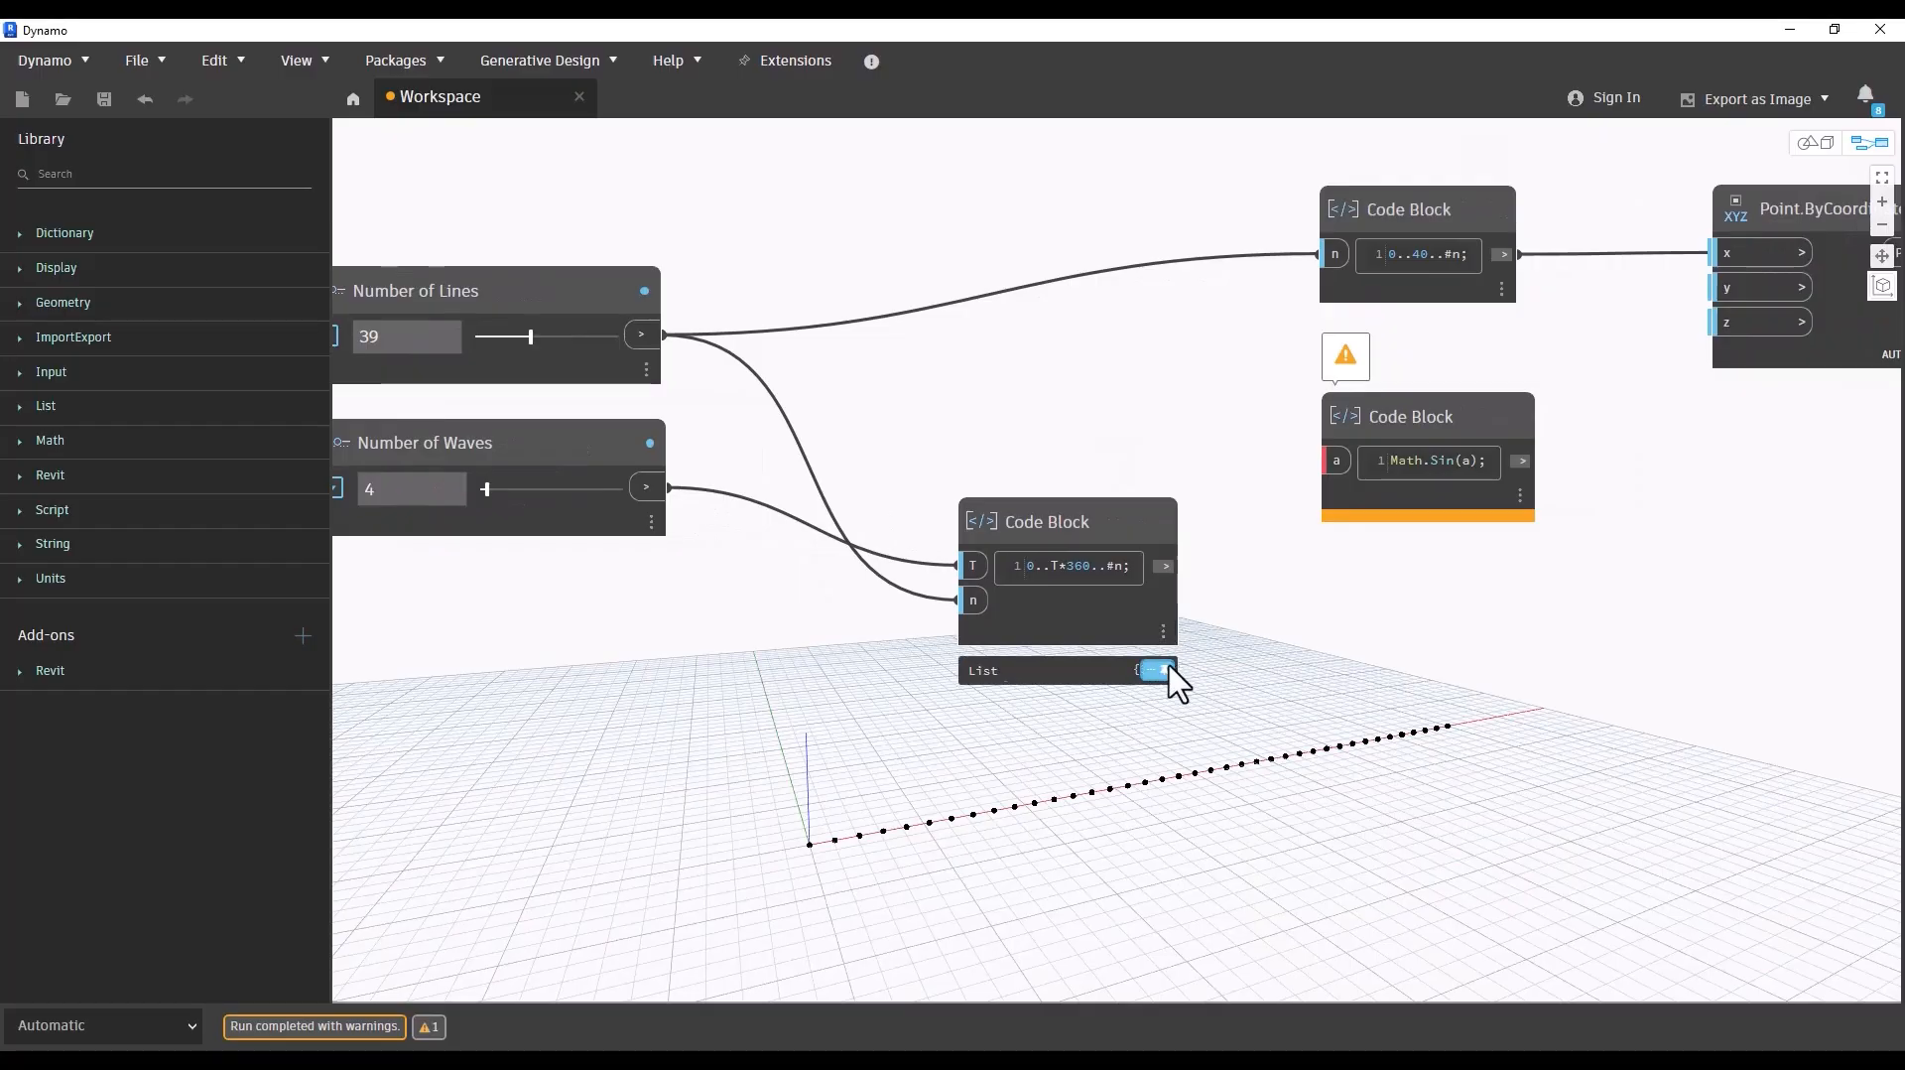
pyautogui.click(1158, 670)
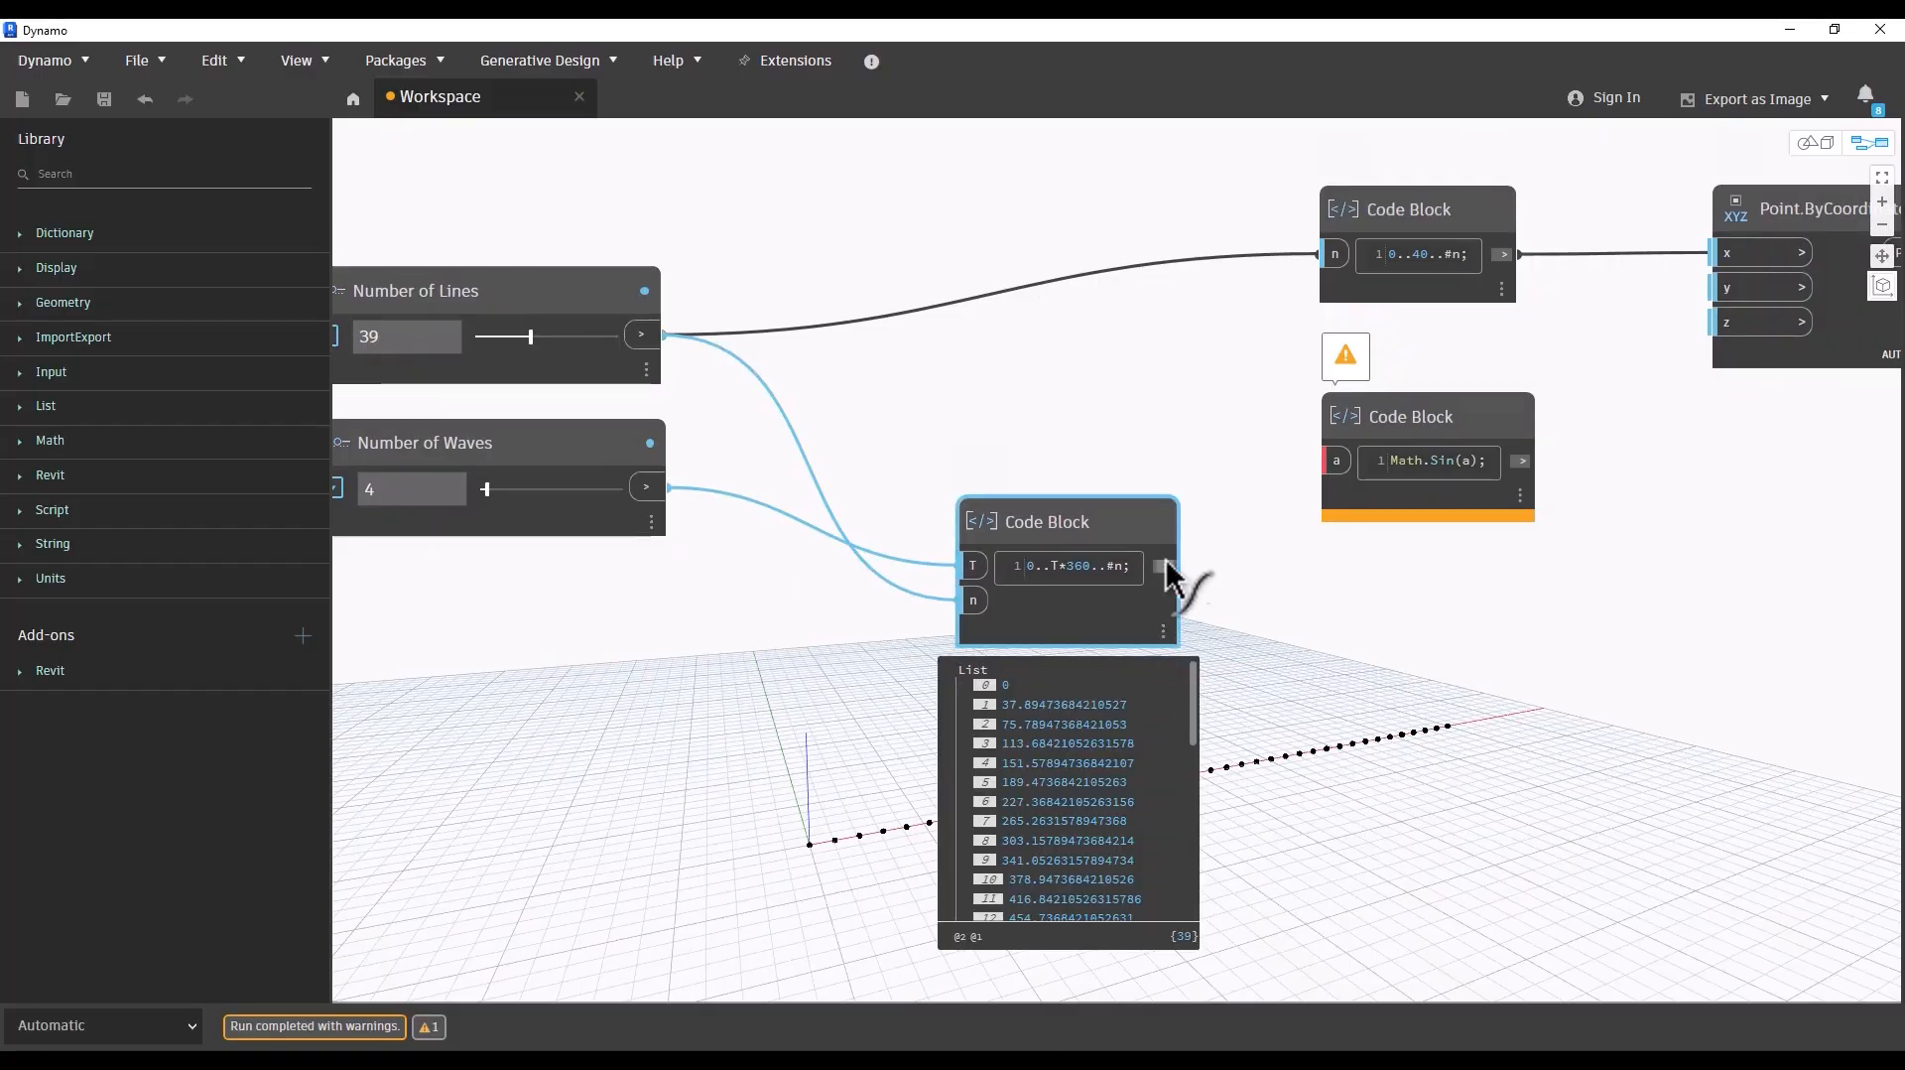
pyautogui.moveTo(1161, 568); pyautogui.dragTo(1336, 461)
pyautogui.moveTo(1340, 462); pyautogui.dragTo(843, 447, button='middle')
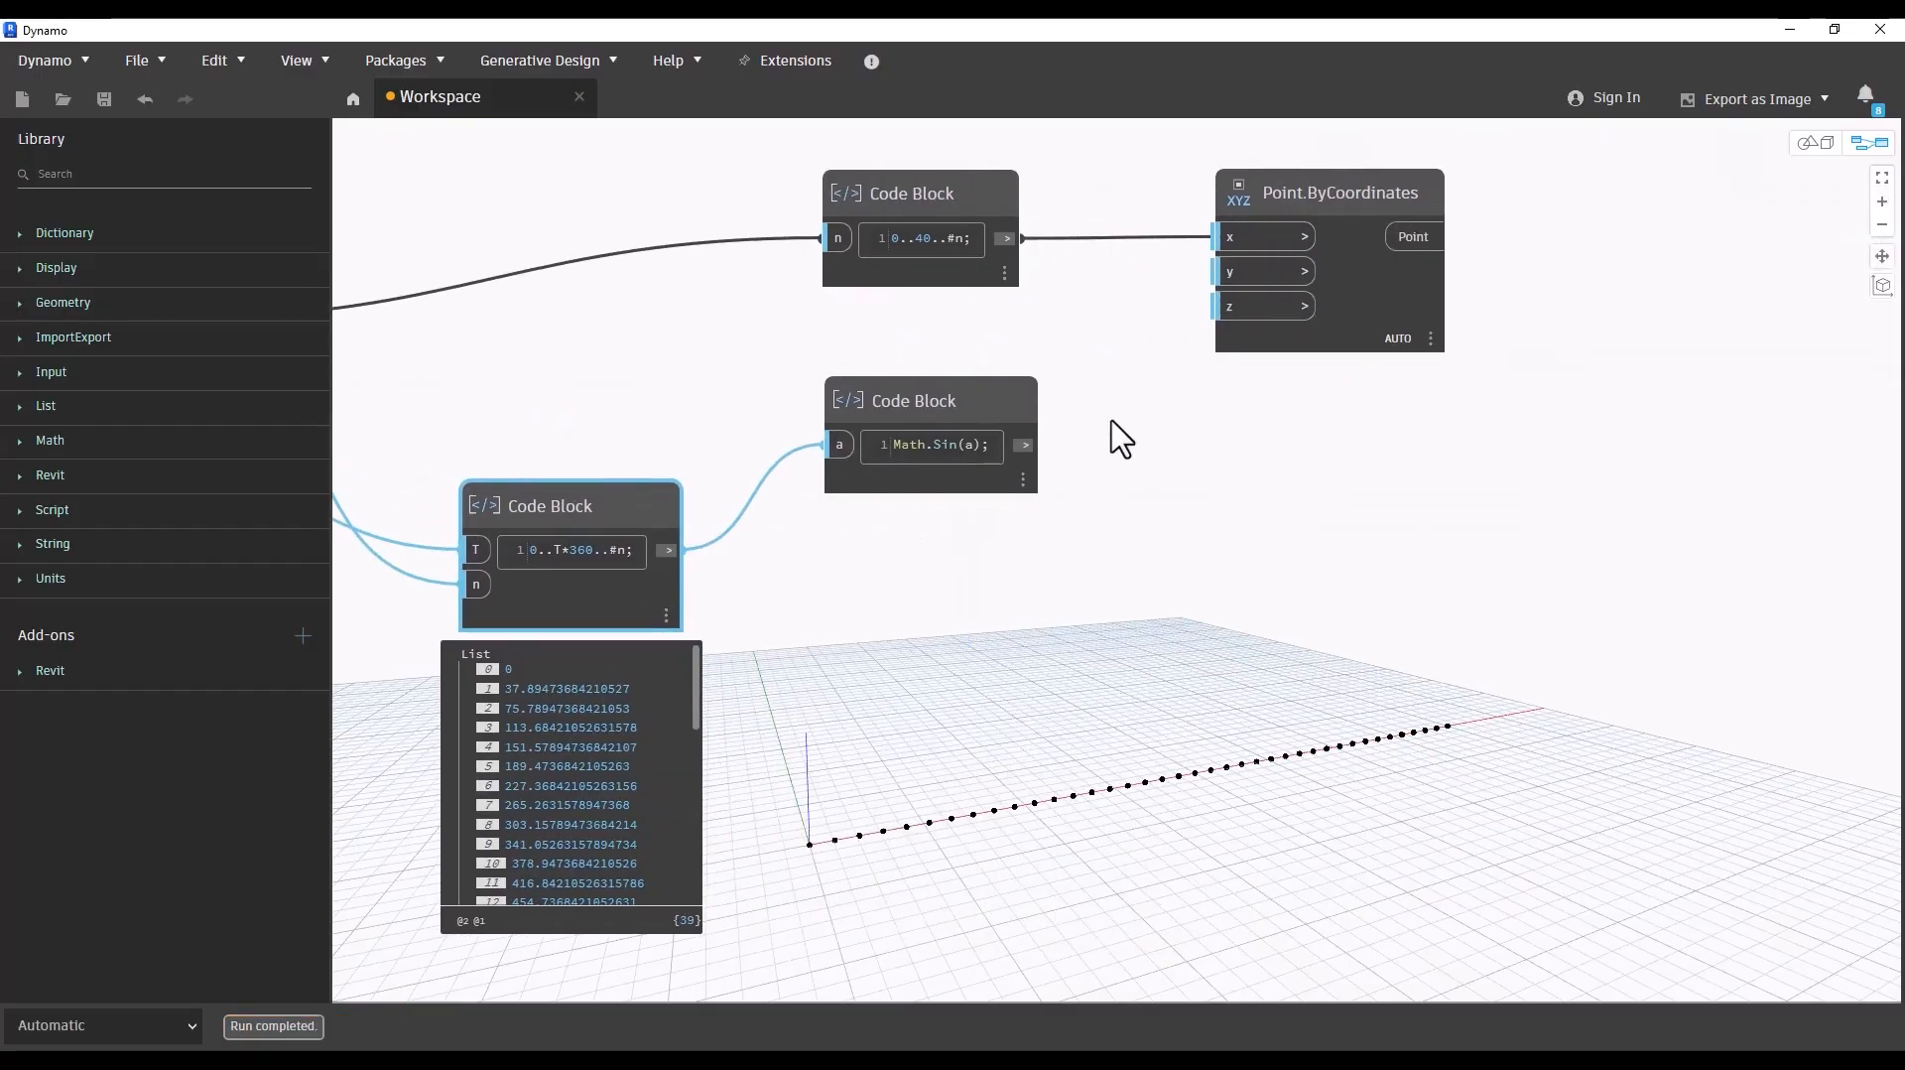
pyautogui.moveTo(1026, 444); pyautogui.dragTo(1219, 272)
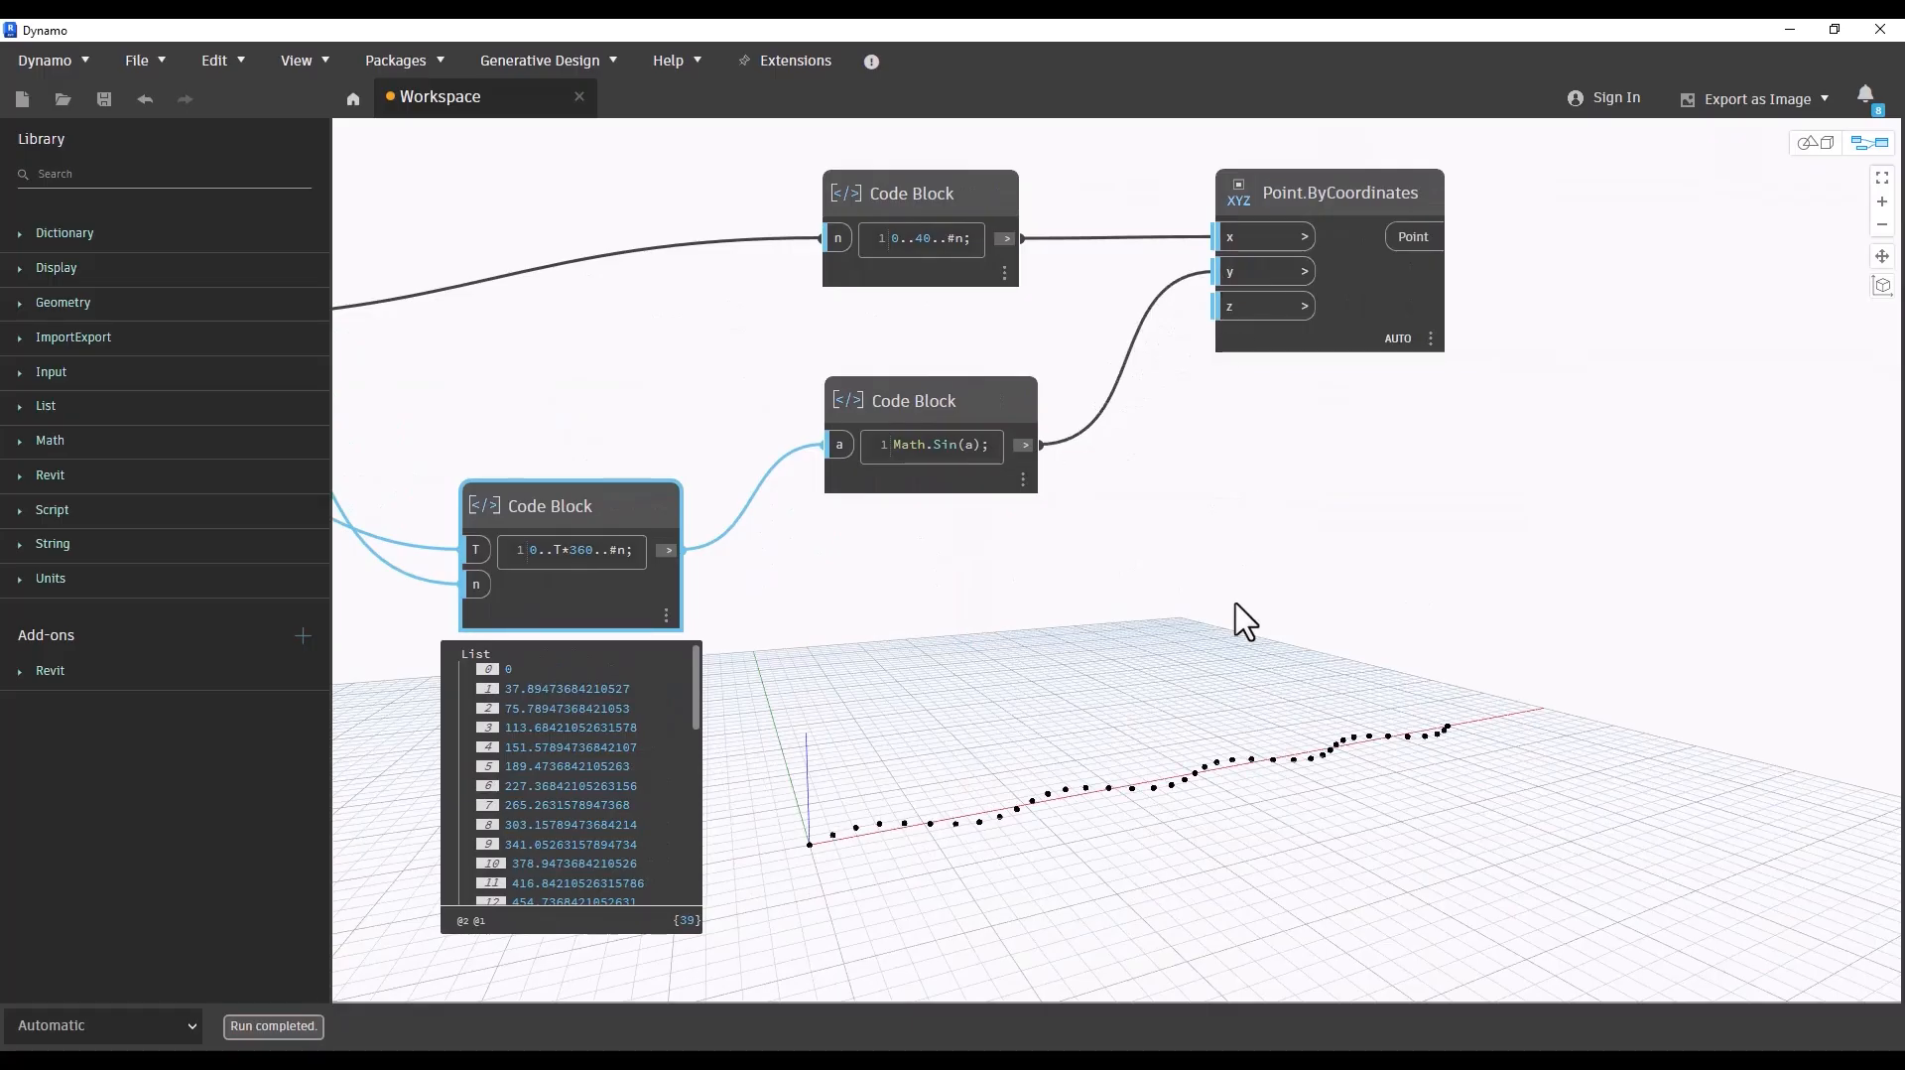
# Step: Add a NurbsCurve.ByPoints node beside Point.ByCoordinates and feed the Point output into its points input
pyautogui.moveTo(1066, 643); pyautogui.dragTo(1455, 484, button='middle')
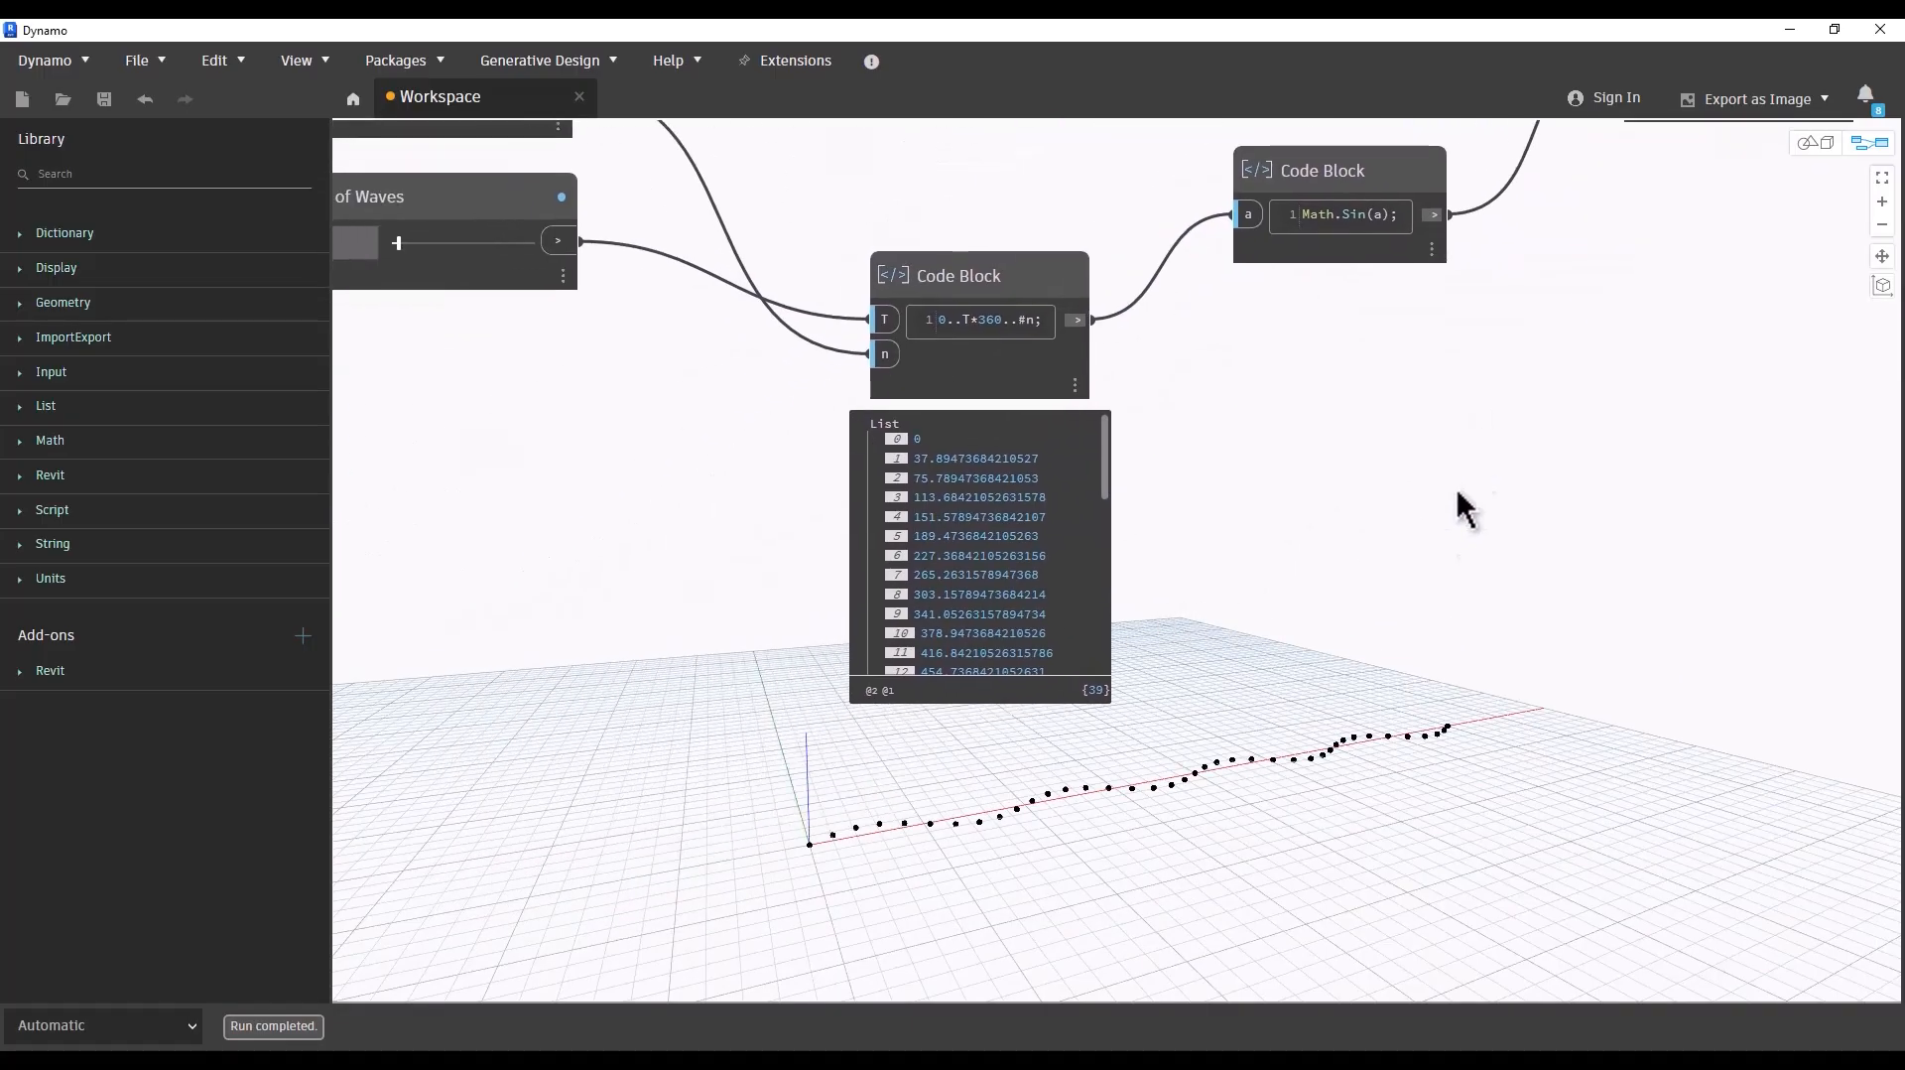
pyautogui.scroll(-3, 1455, 484)
pyautogui.moveTo(866, 496); pyautogui.dragTo(1019, 482, button='middle')
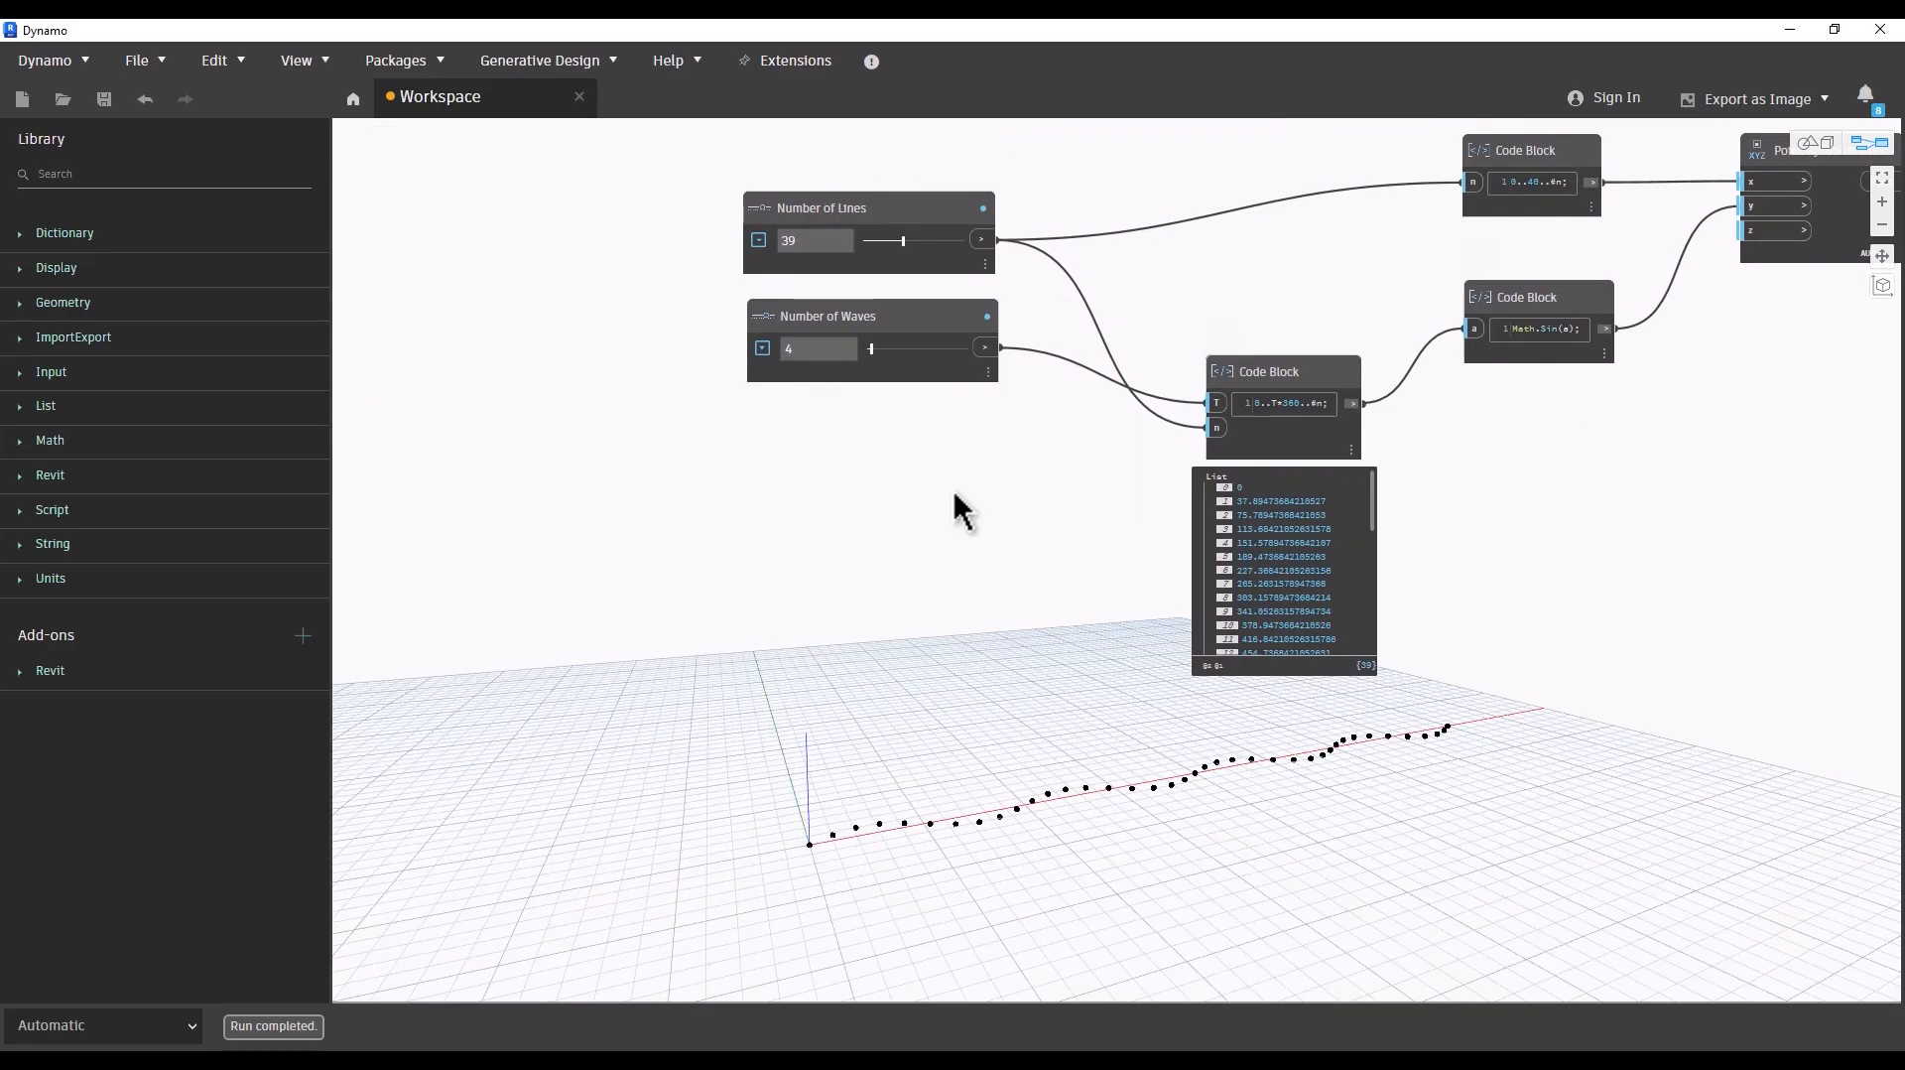
pyautogui.scroll(-5, 977, 496)
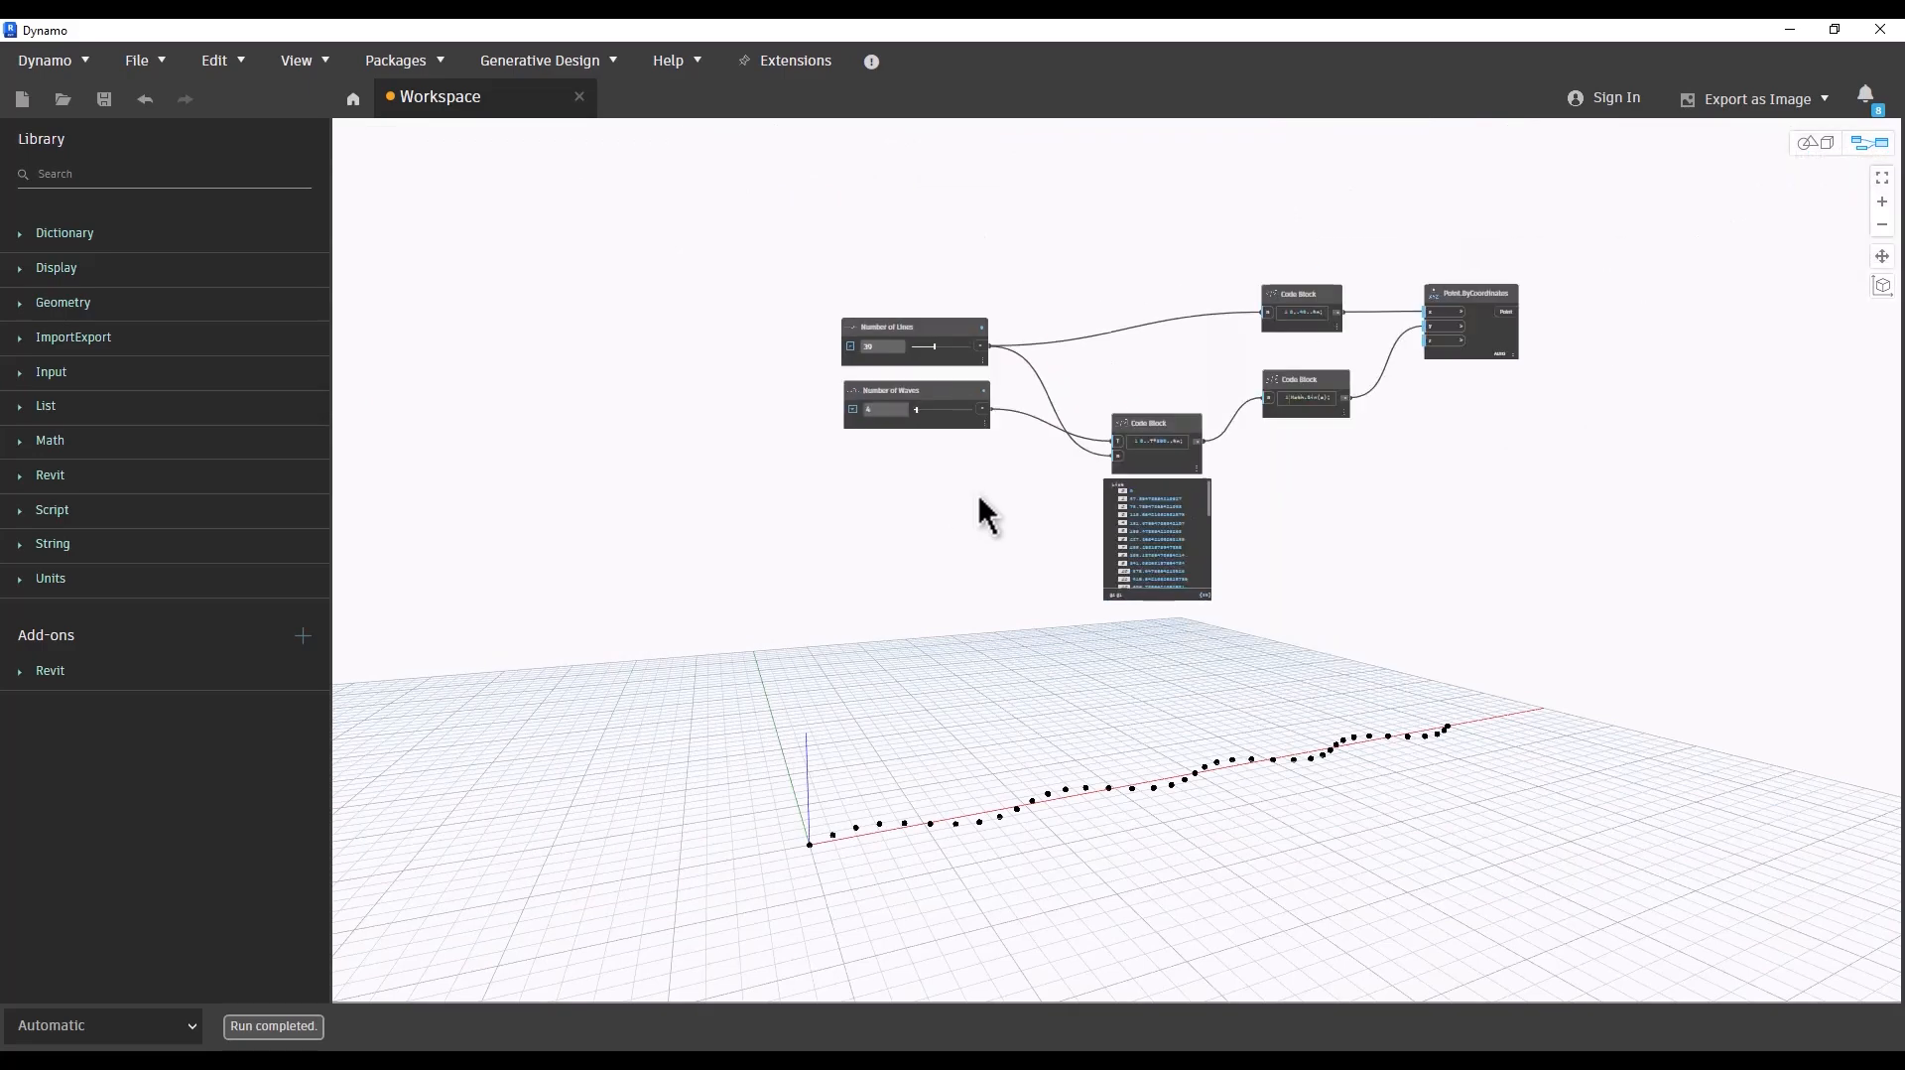
pyautogui.scroll(3, 1183, 395)
pyautogui.rightClick(1292, 390)
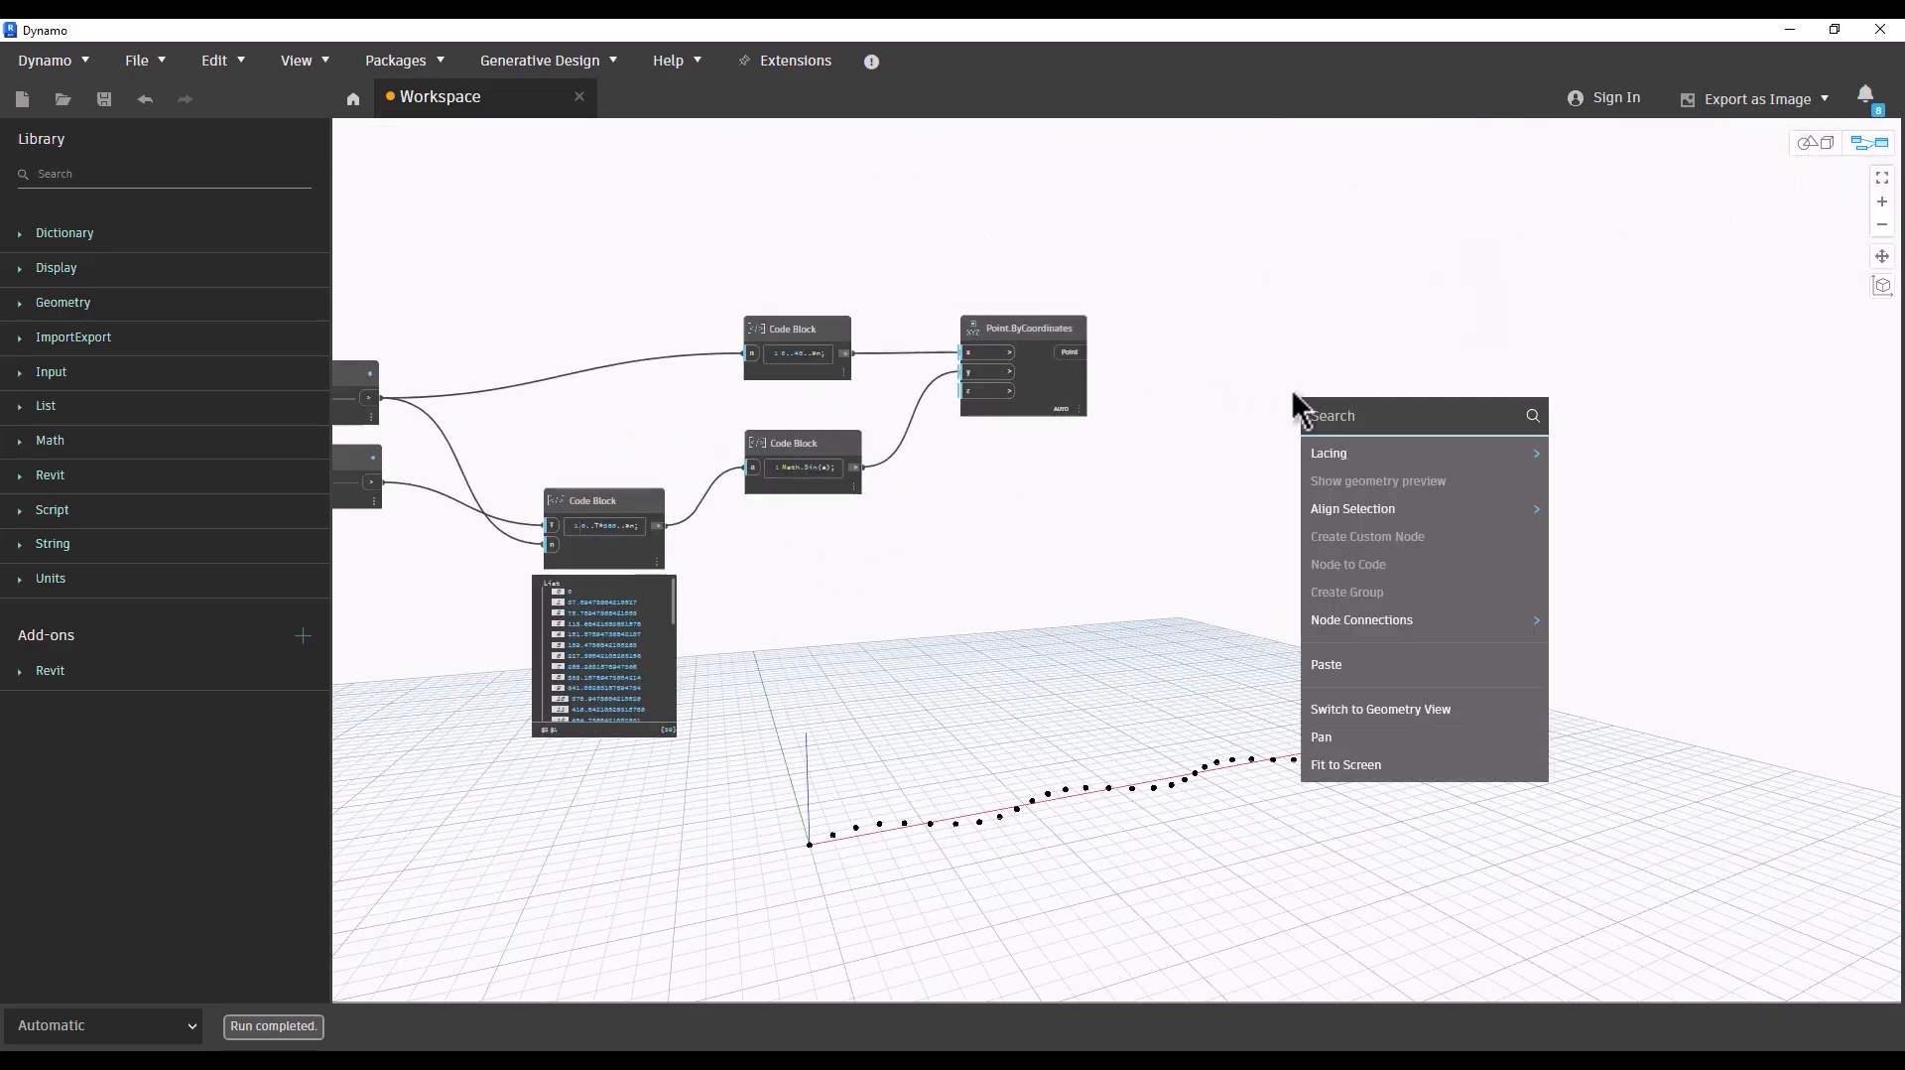
pyautogui.write('spline')
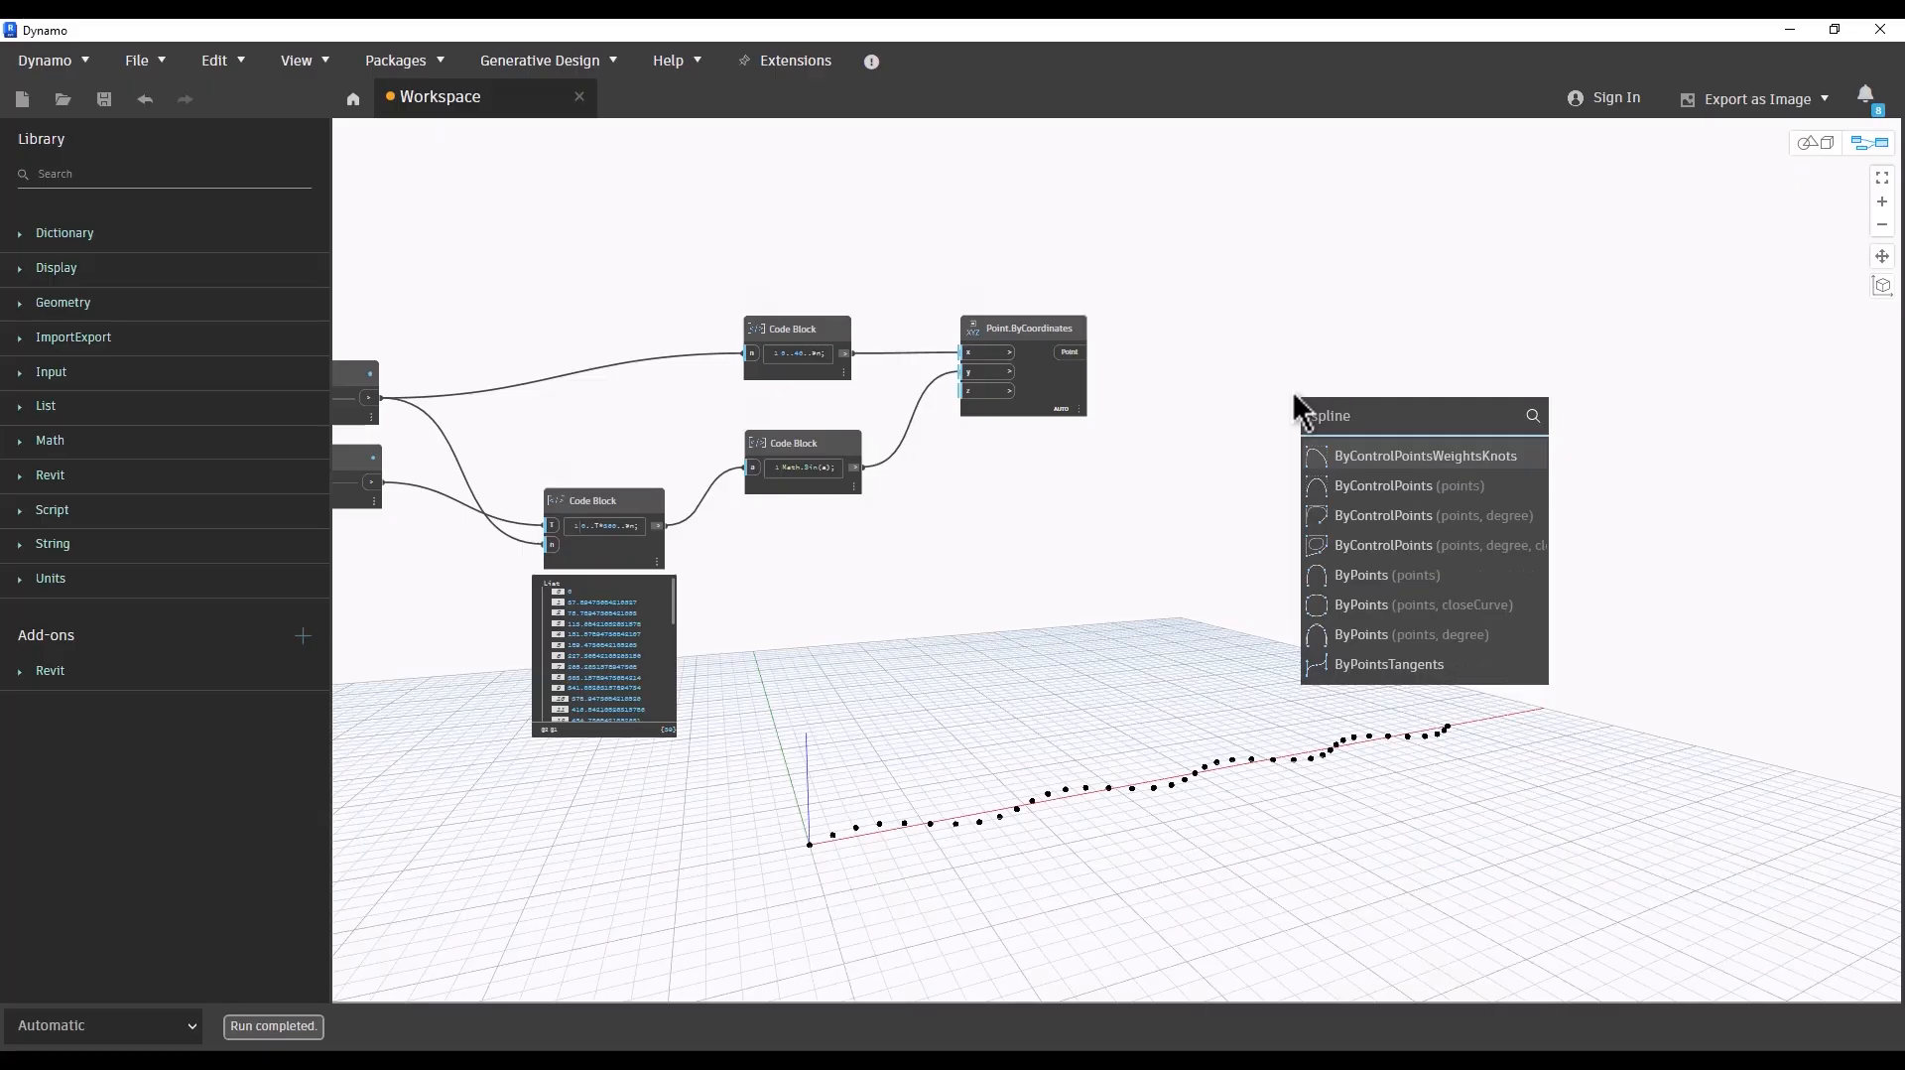
pyautogui.click(1387, 575)
pyautogui.moveTo(1442, 581)
pyautogui.mouseDown()
pyautogui.moveTo(1293, 400)
pyautogui.moveTo(1270, 323)
pyautogui.mouseUp()
pyautogui.click(1069, 352)
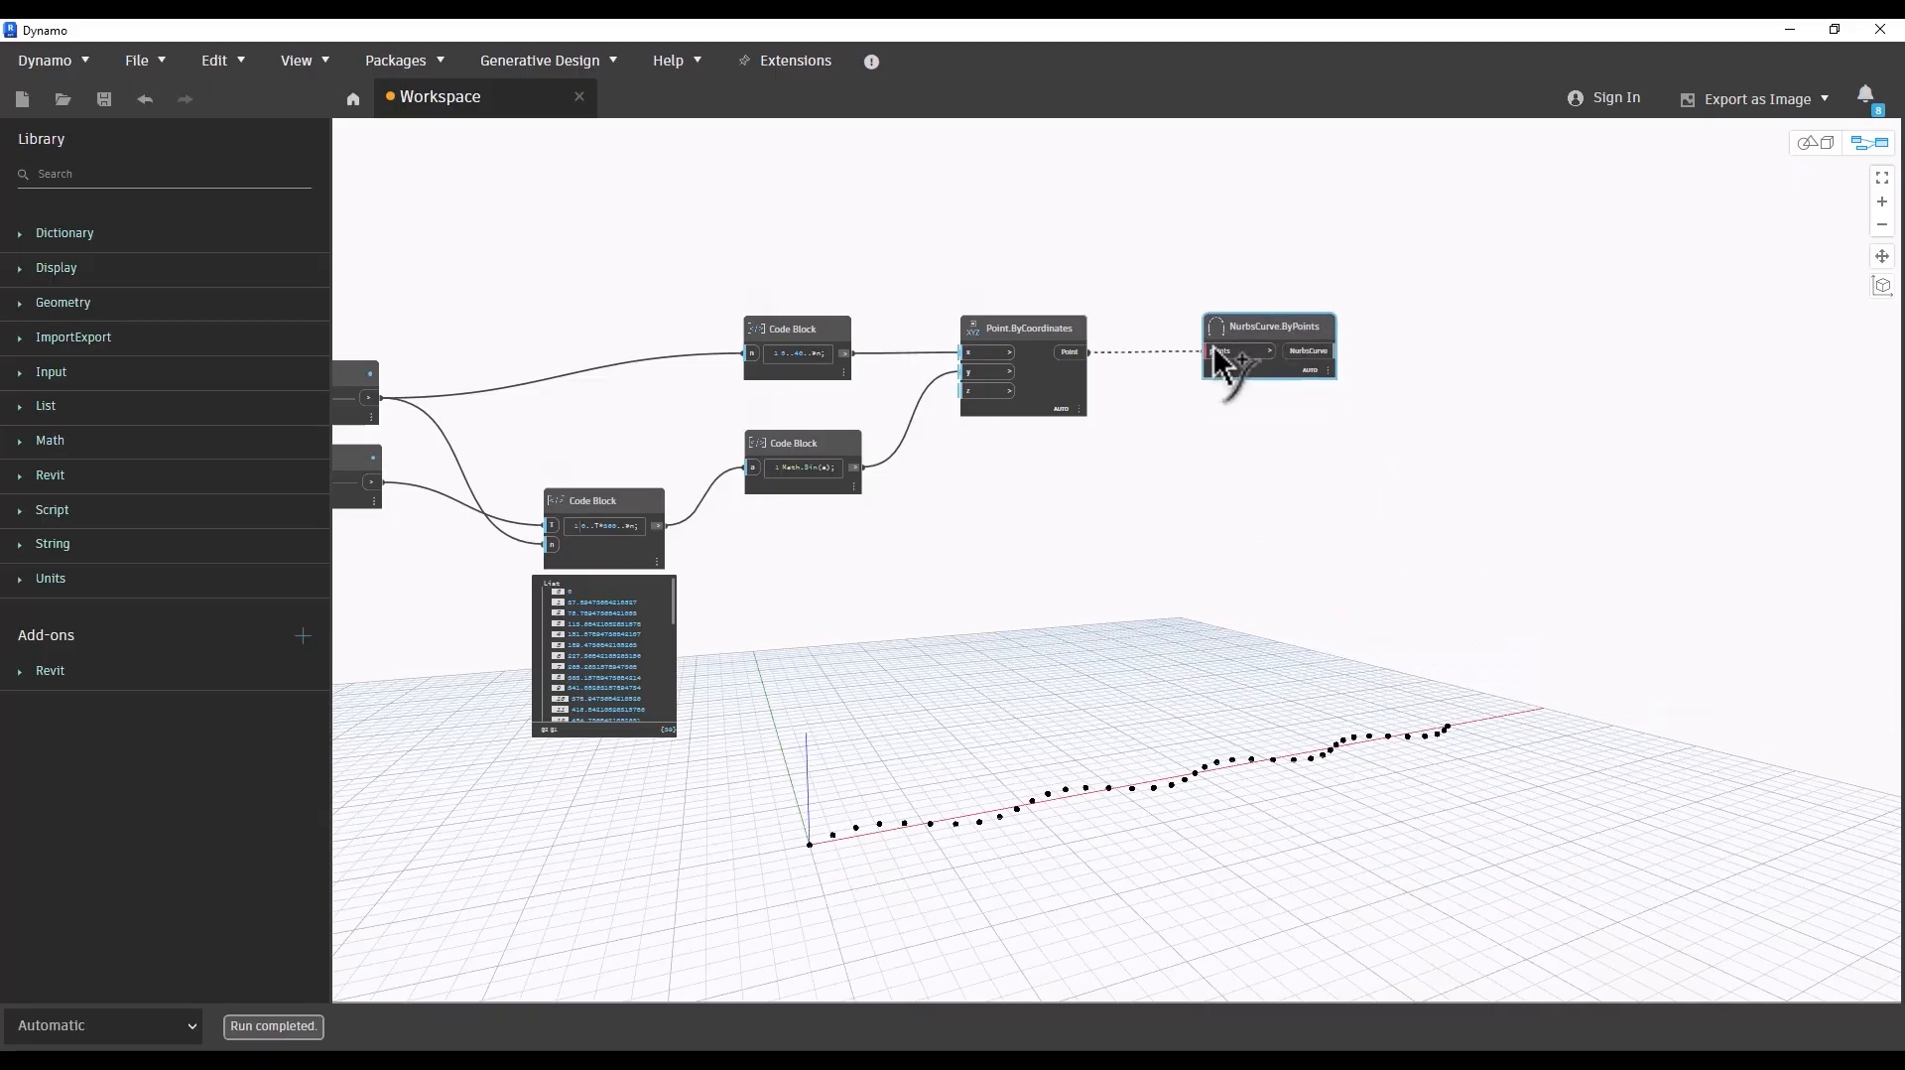
pyautogui.click(1223, 351)
# Step: Inspect the curve in 3D and move the sine connection from Point.ByCoordinates' y input to its z input
pyautogui.click(1098, 643)
pyautogui.moveTo(1098, 648); pyautogui.dragTo(1075, 565, button='middle')
pyautogui.hotkey('ctrl', 'b')
pyautogui.moveTo(1082, 580); pyautogui.dragTo(1127, 688, button='right')
pyautogui.hotkey('ctrl', 'b')
pyautogui.moveTo(946, 291)
pyautogui.mouseDown()
pyautogui.moveTo(955, 329)
pyautogui.moveTo(945, 309)
pyautogui.mouseUp()
pyautogui.hotkey('ctrl', 'b')
pyautogui.moveTo(1063, 758)
pyautogui.mouseDown(button='right')
pyautogui.moveTo(1029, 709)
pyautogui.moveTo(1008, 730)
pyautogui.moveTo(825, 739)
pyautogui.moveTo(1135, 751)
pyautogui.moveTo(1042, 751)
pyautogui.moveTo(1003, 705)
pyautogui.moveTo(1045, 773)
pyautogui.mouseUp(button='right')
pyautogui.hotkey('ctrl', 'b')
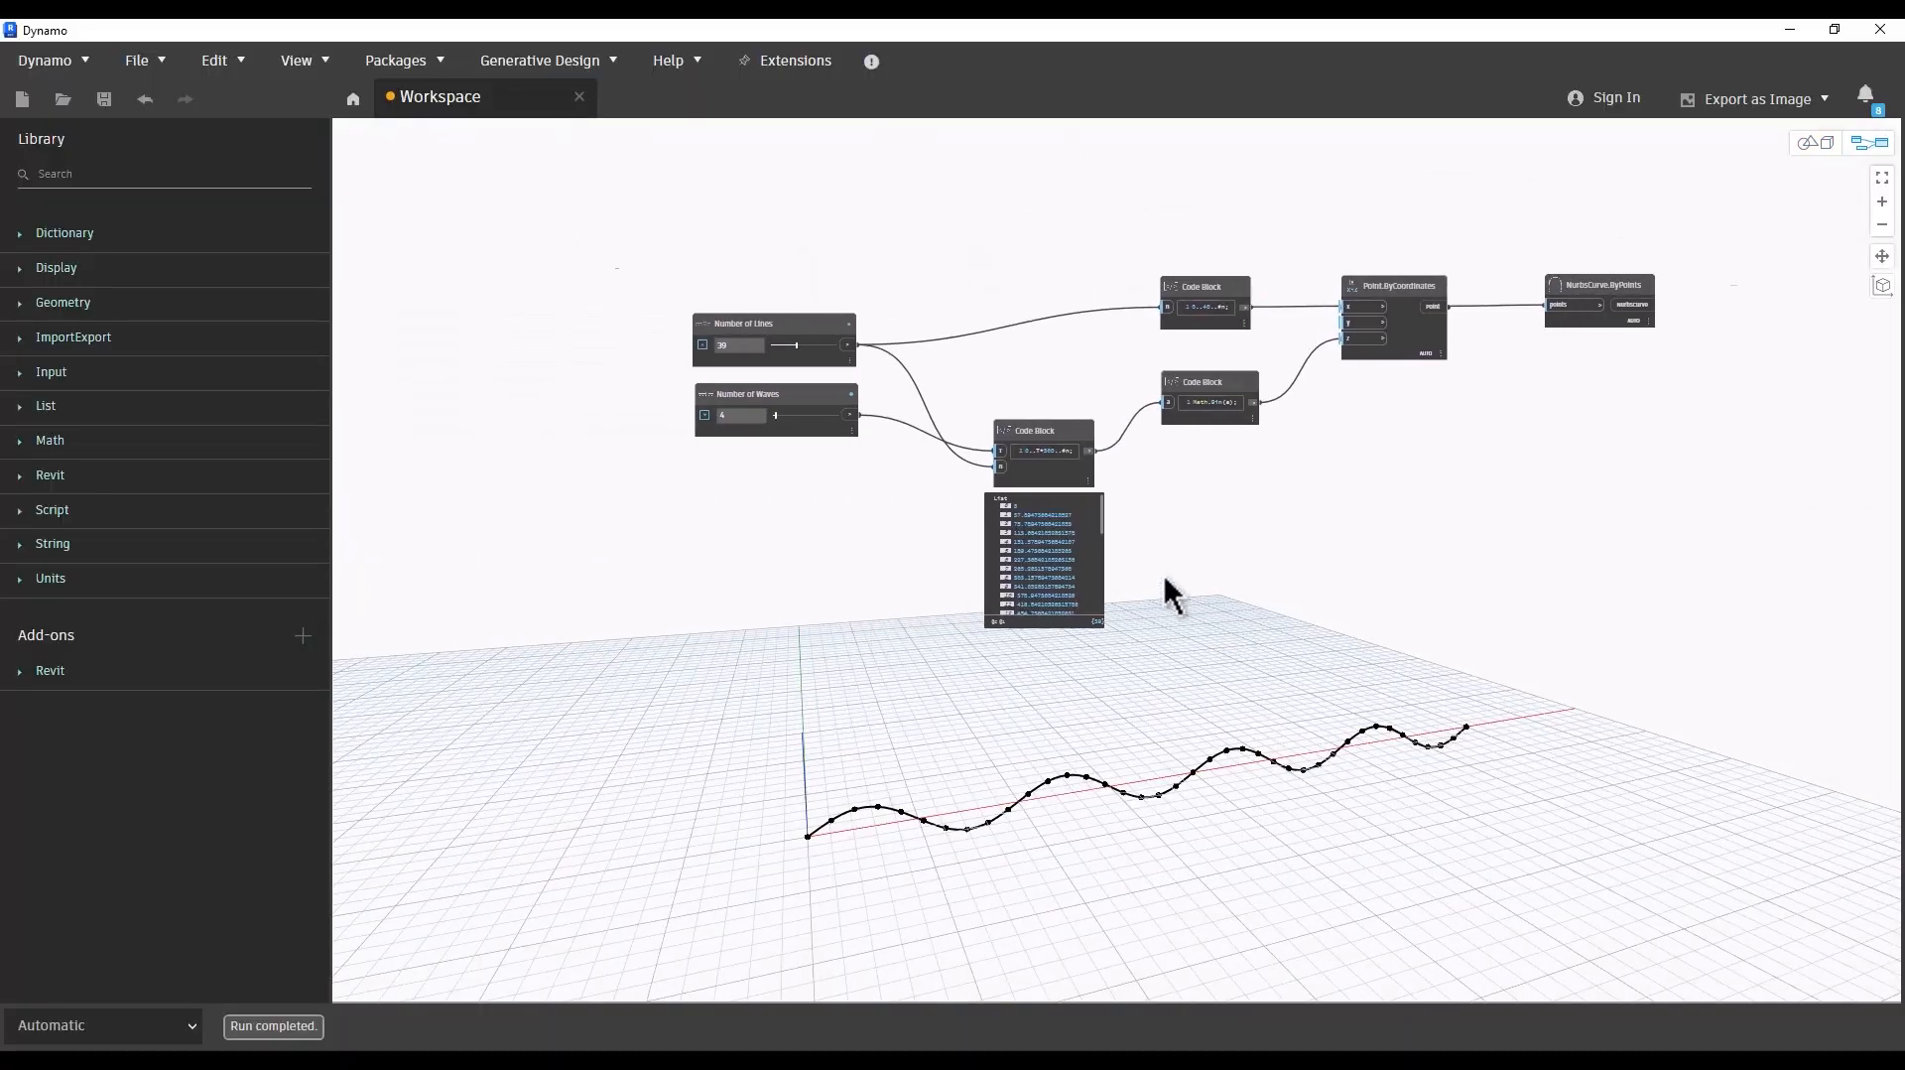
# Step: View the wave from the side and change the sine code block's expression to (Math.Sin(a))*M;
pyautogui.scroll(4, 1166, 600)
pyautogui.hotkey('ctrl', 'b')
pyautogui.moveTo(1115, 682); pyautogui.dragTo(961, 808, button='right')
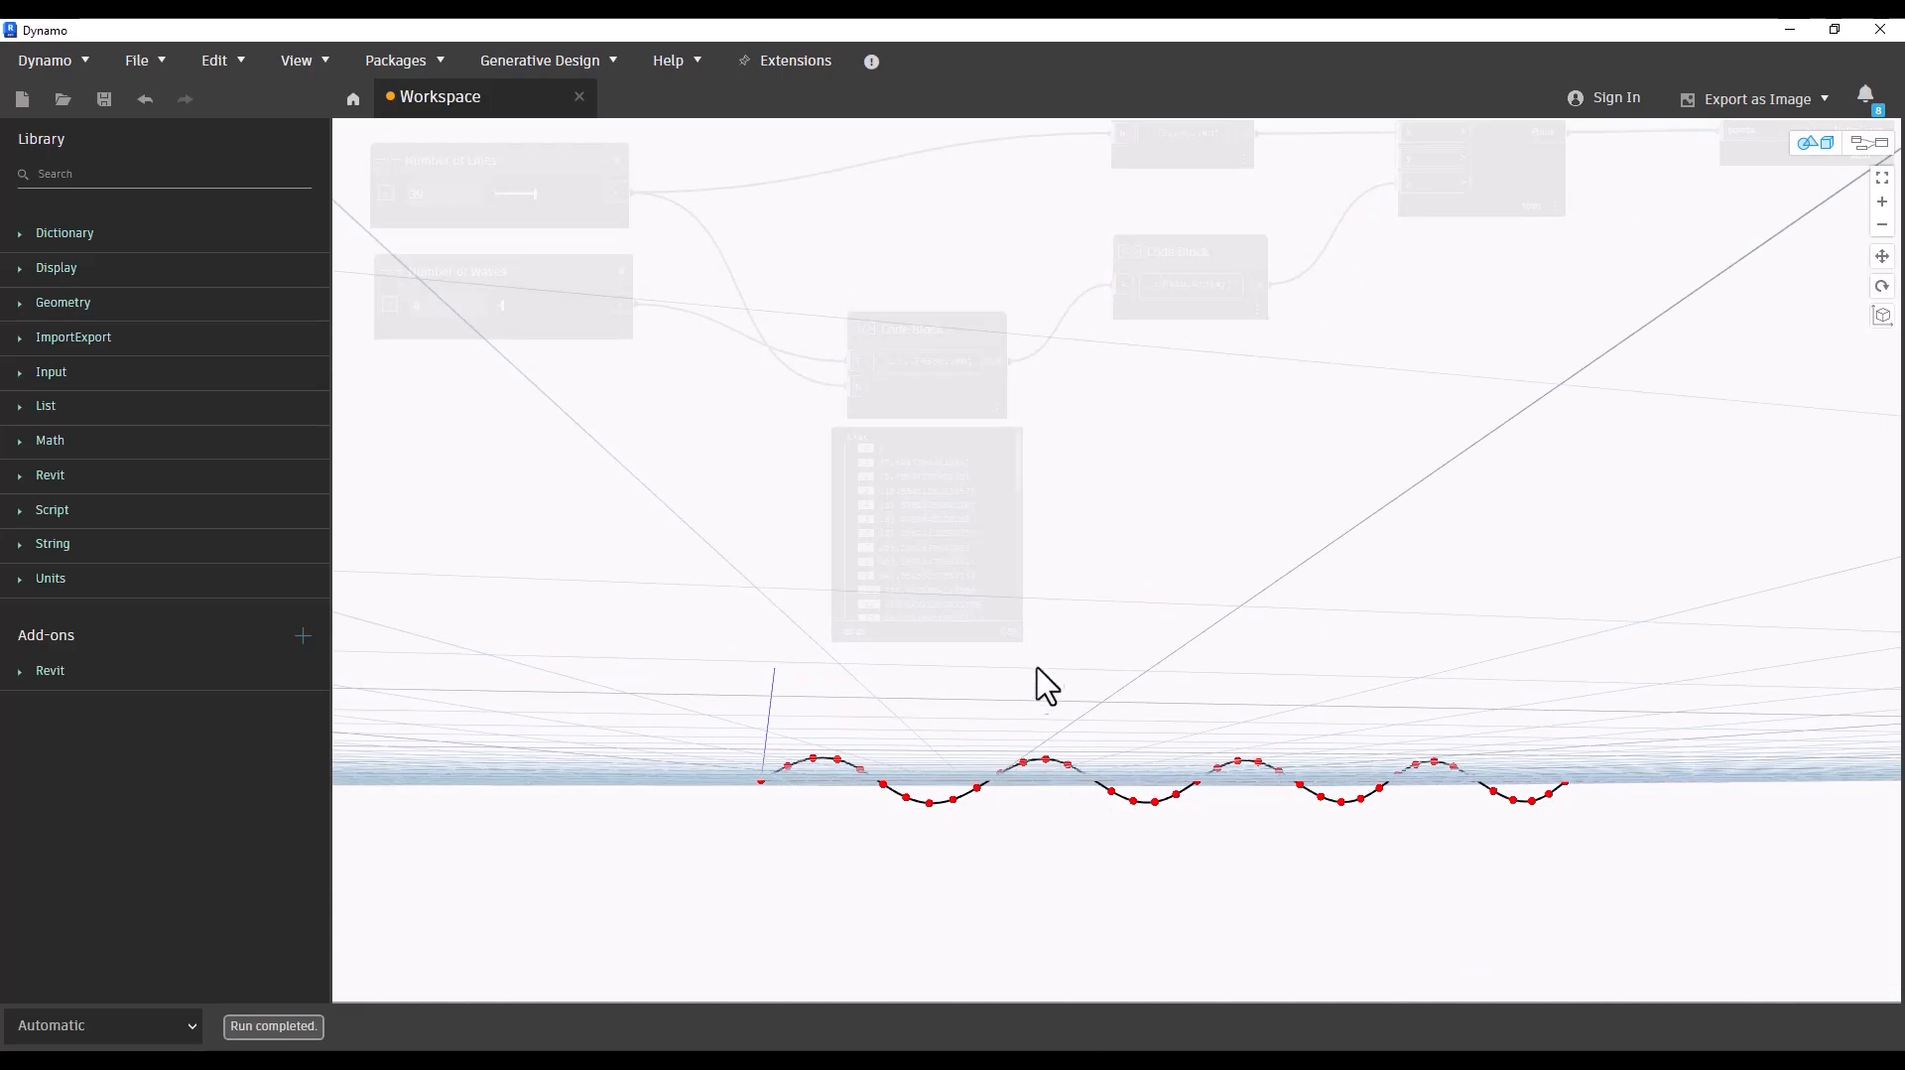
pyautogui.hotkey('ctrl', 'b')
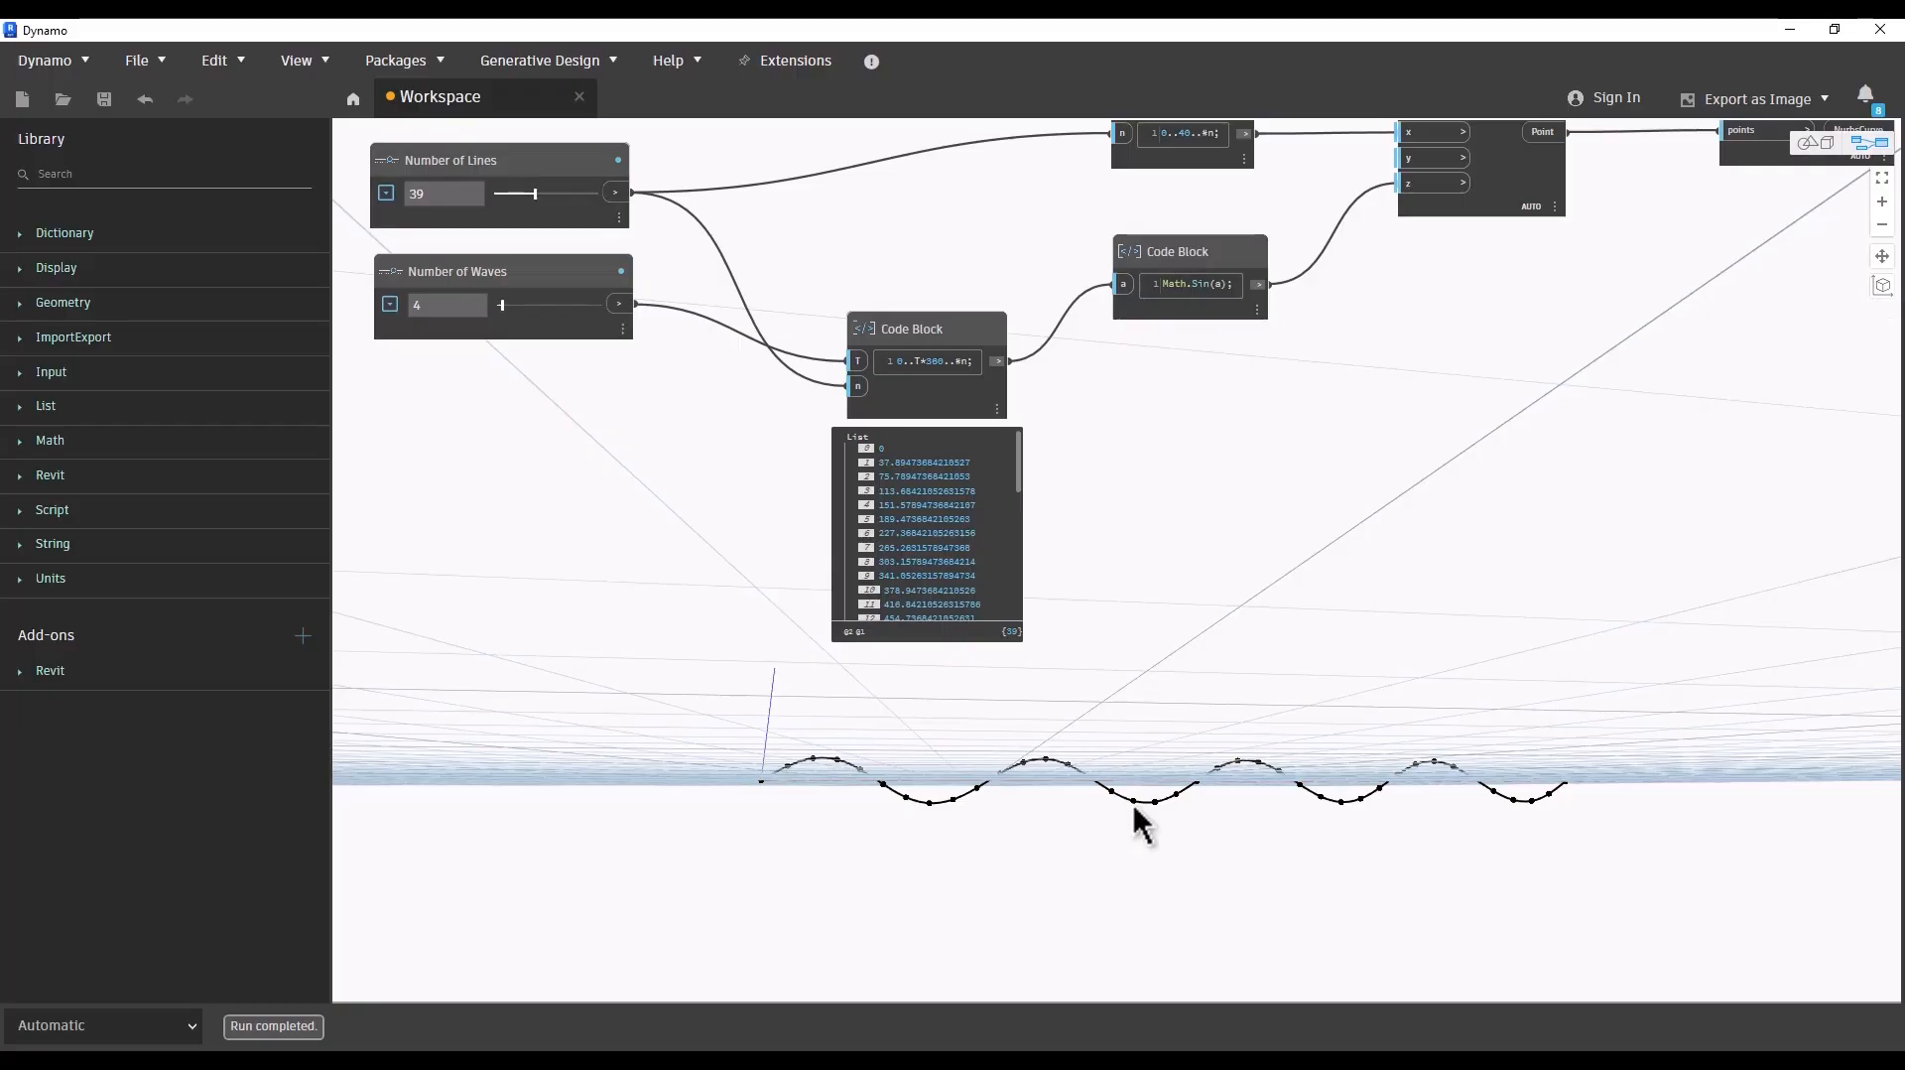
pyautogui.scroll(6, 1241, 287)
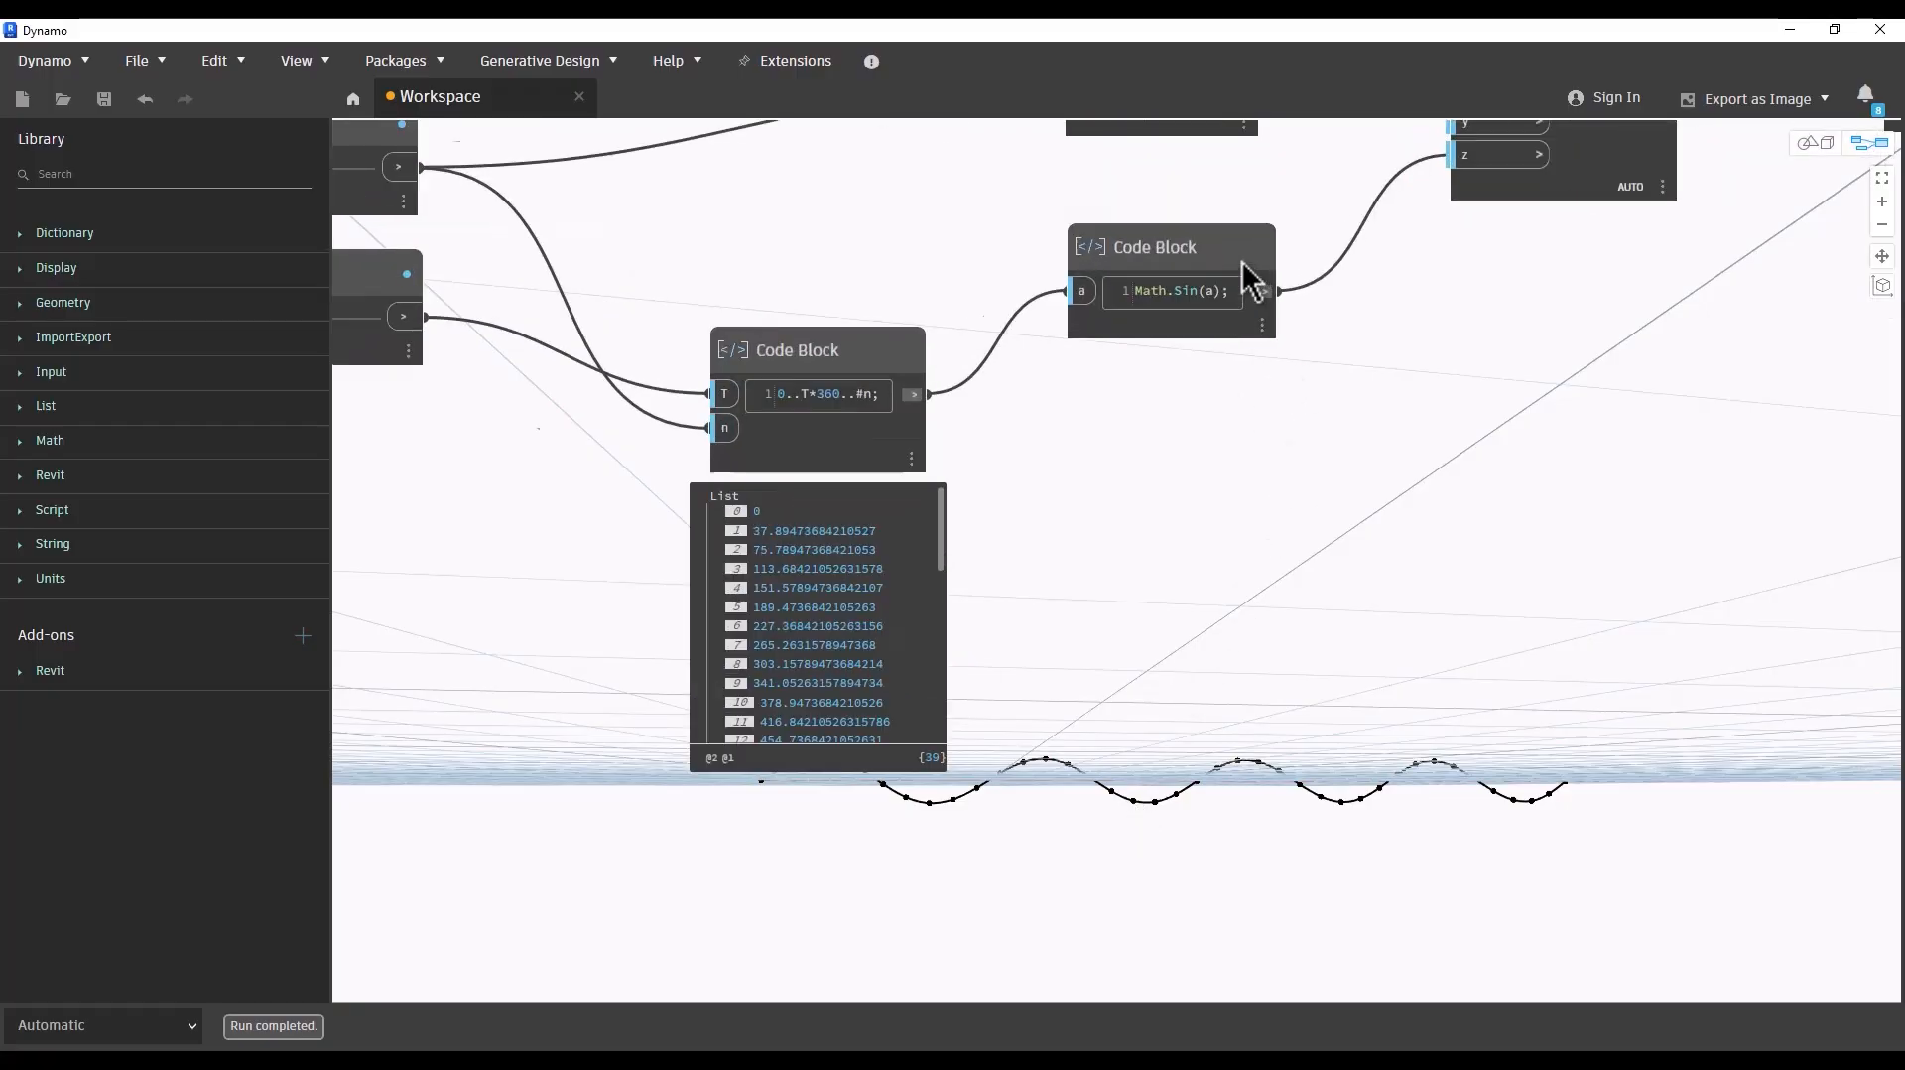
pyautogui.click(1198, 316)
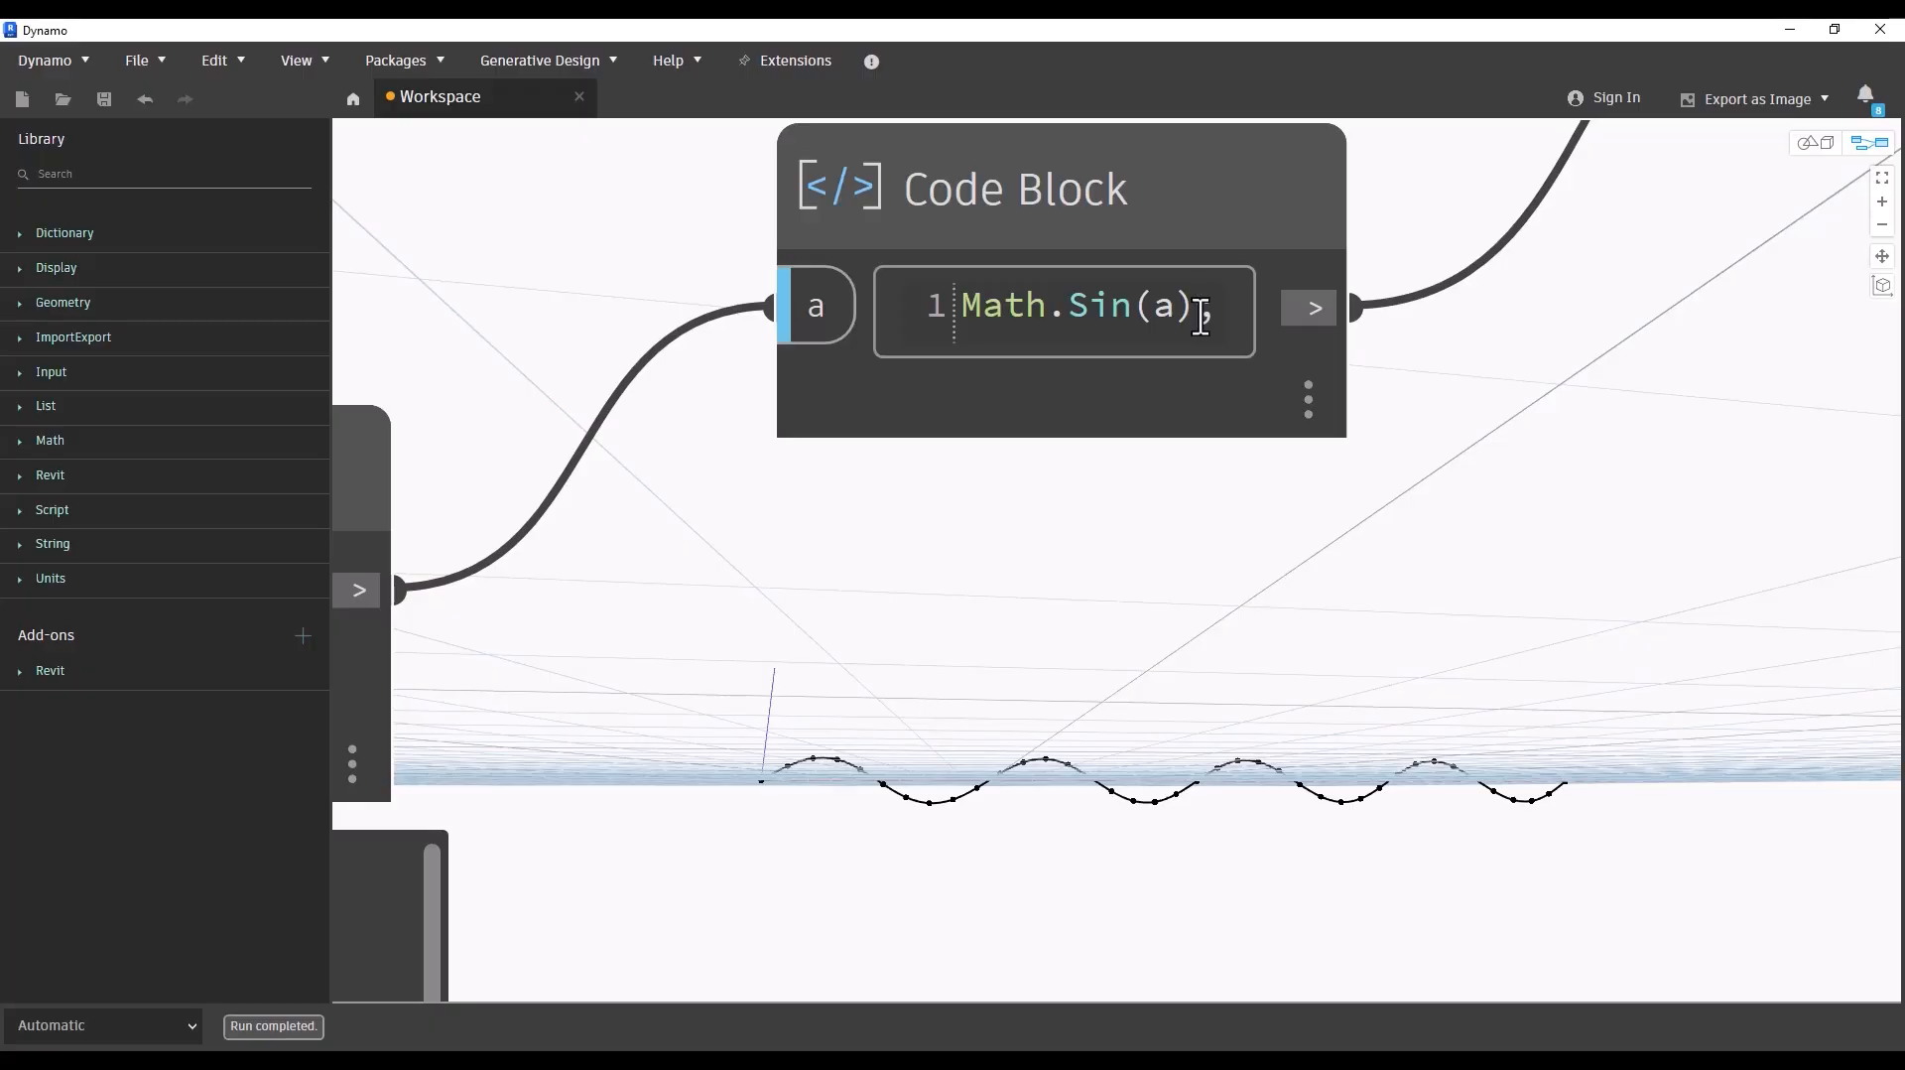
pyautogui.write(')')
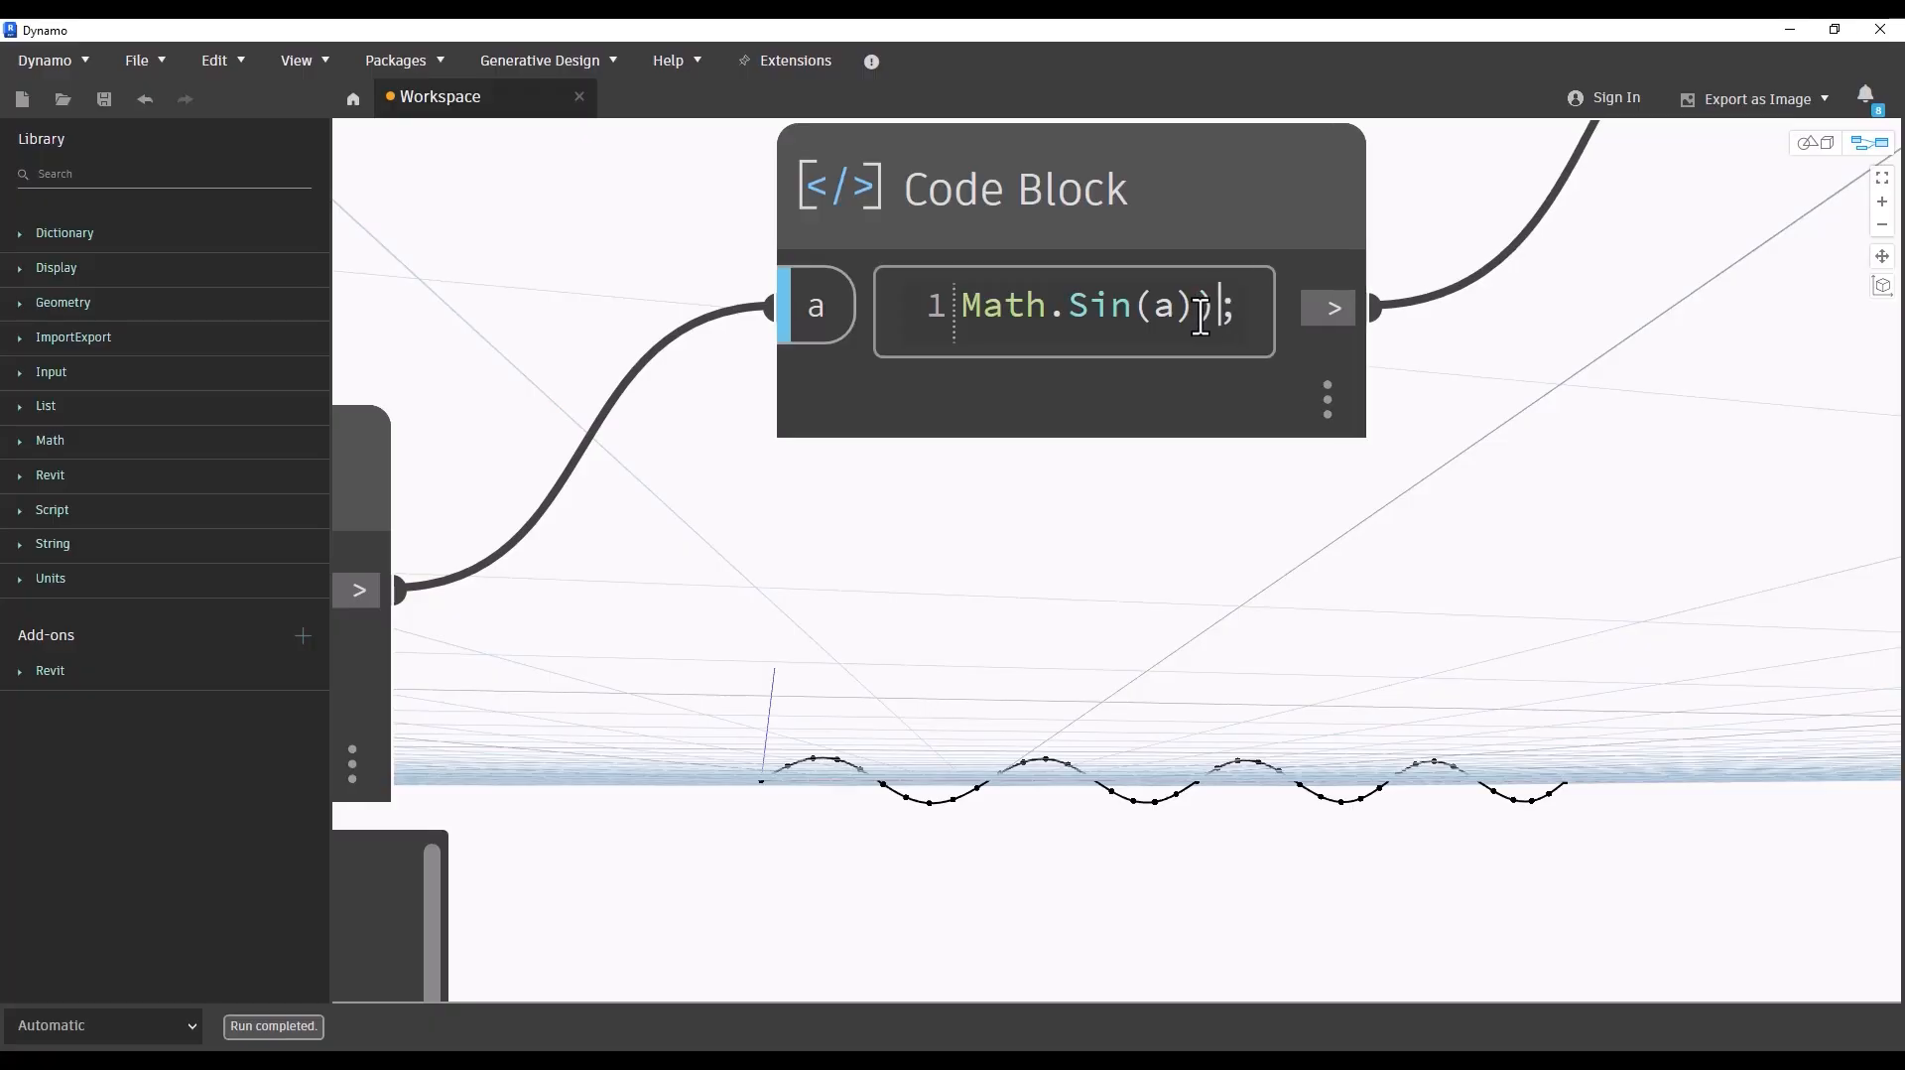
pyautogui.click(968, 306)
pyautogui.write('(')
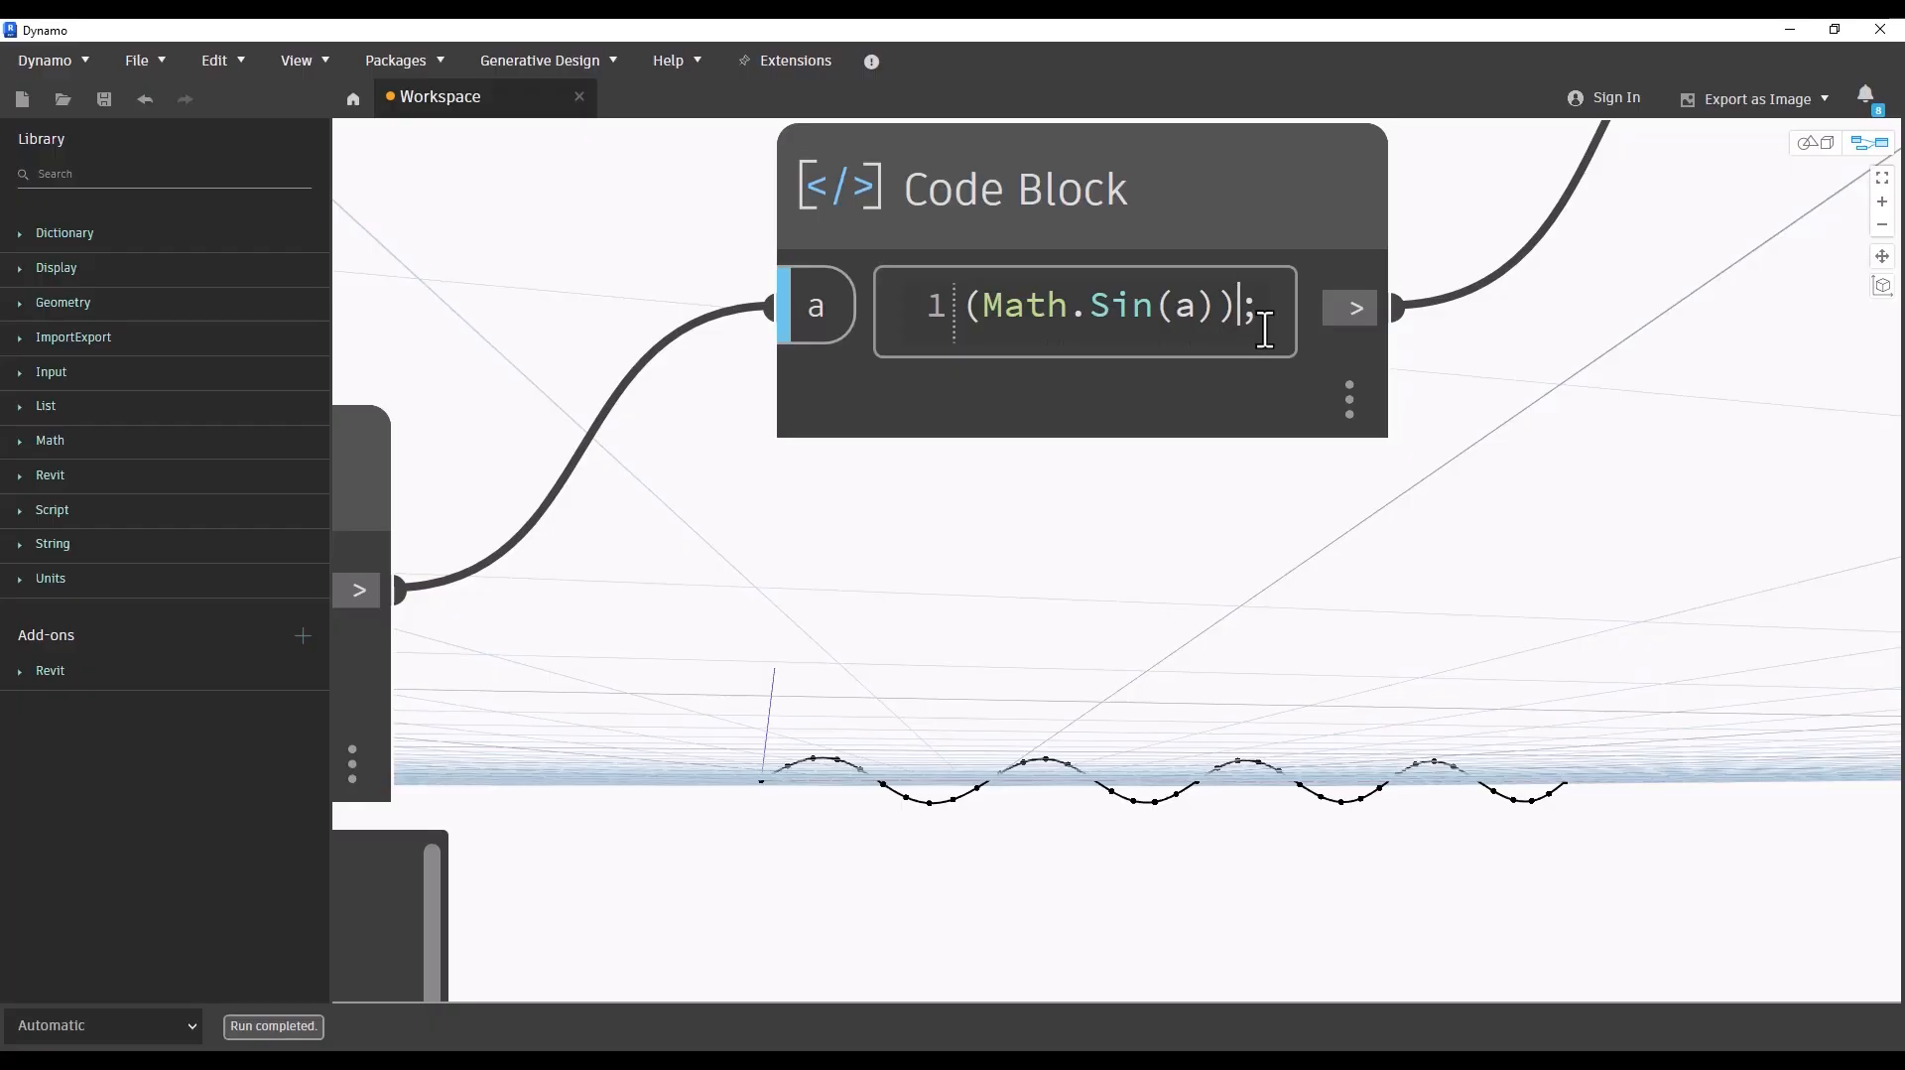
pyautogui.write('*')
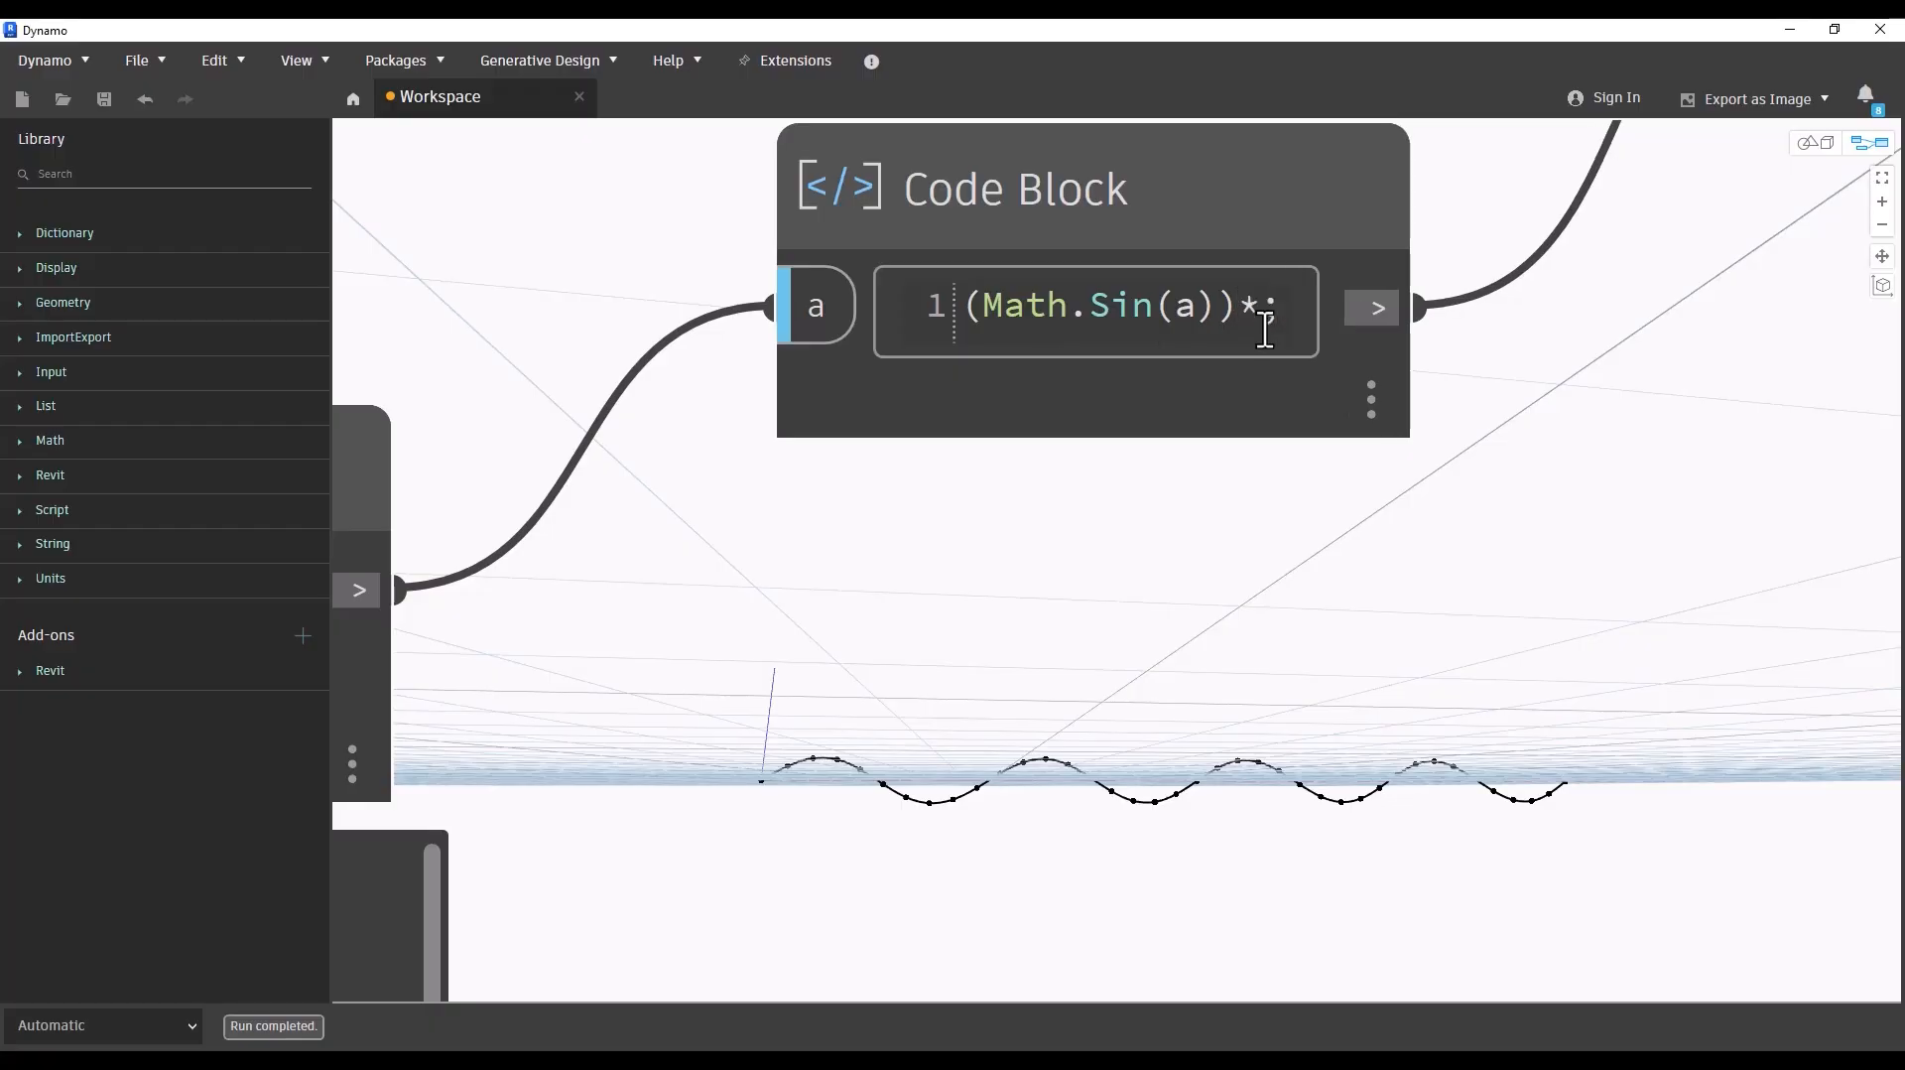
pyautogui.write('M')
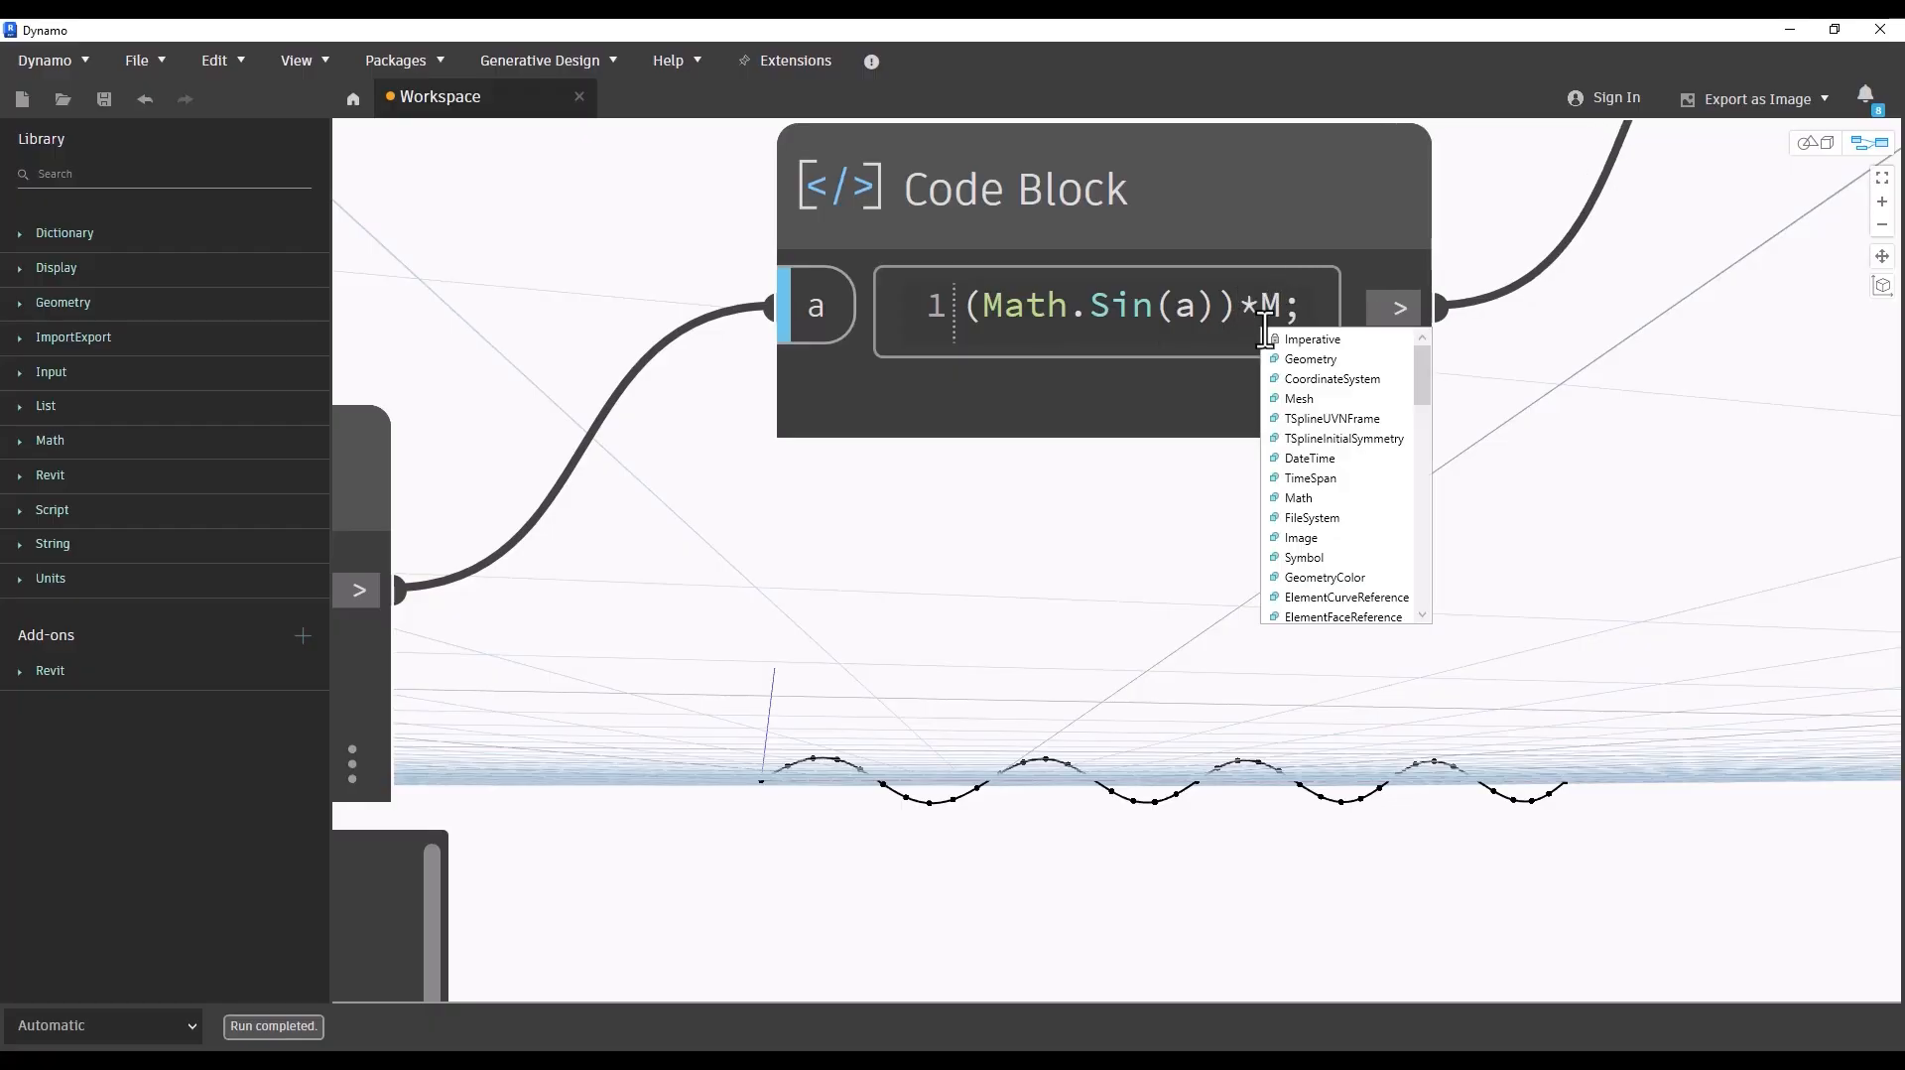
pyautogui.click(1151, 521)
pyautogui.scroll(-5, 1355, 536)
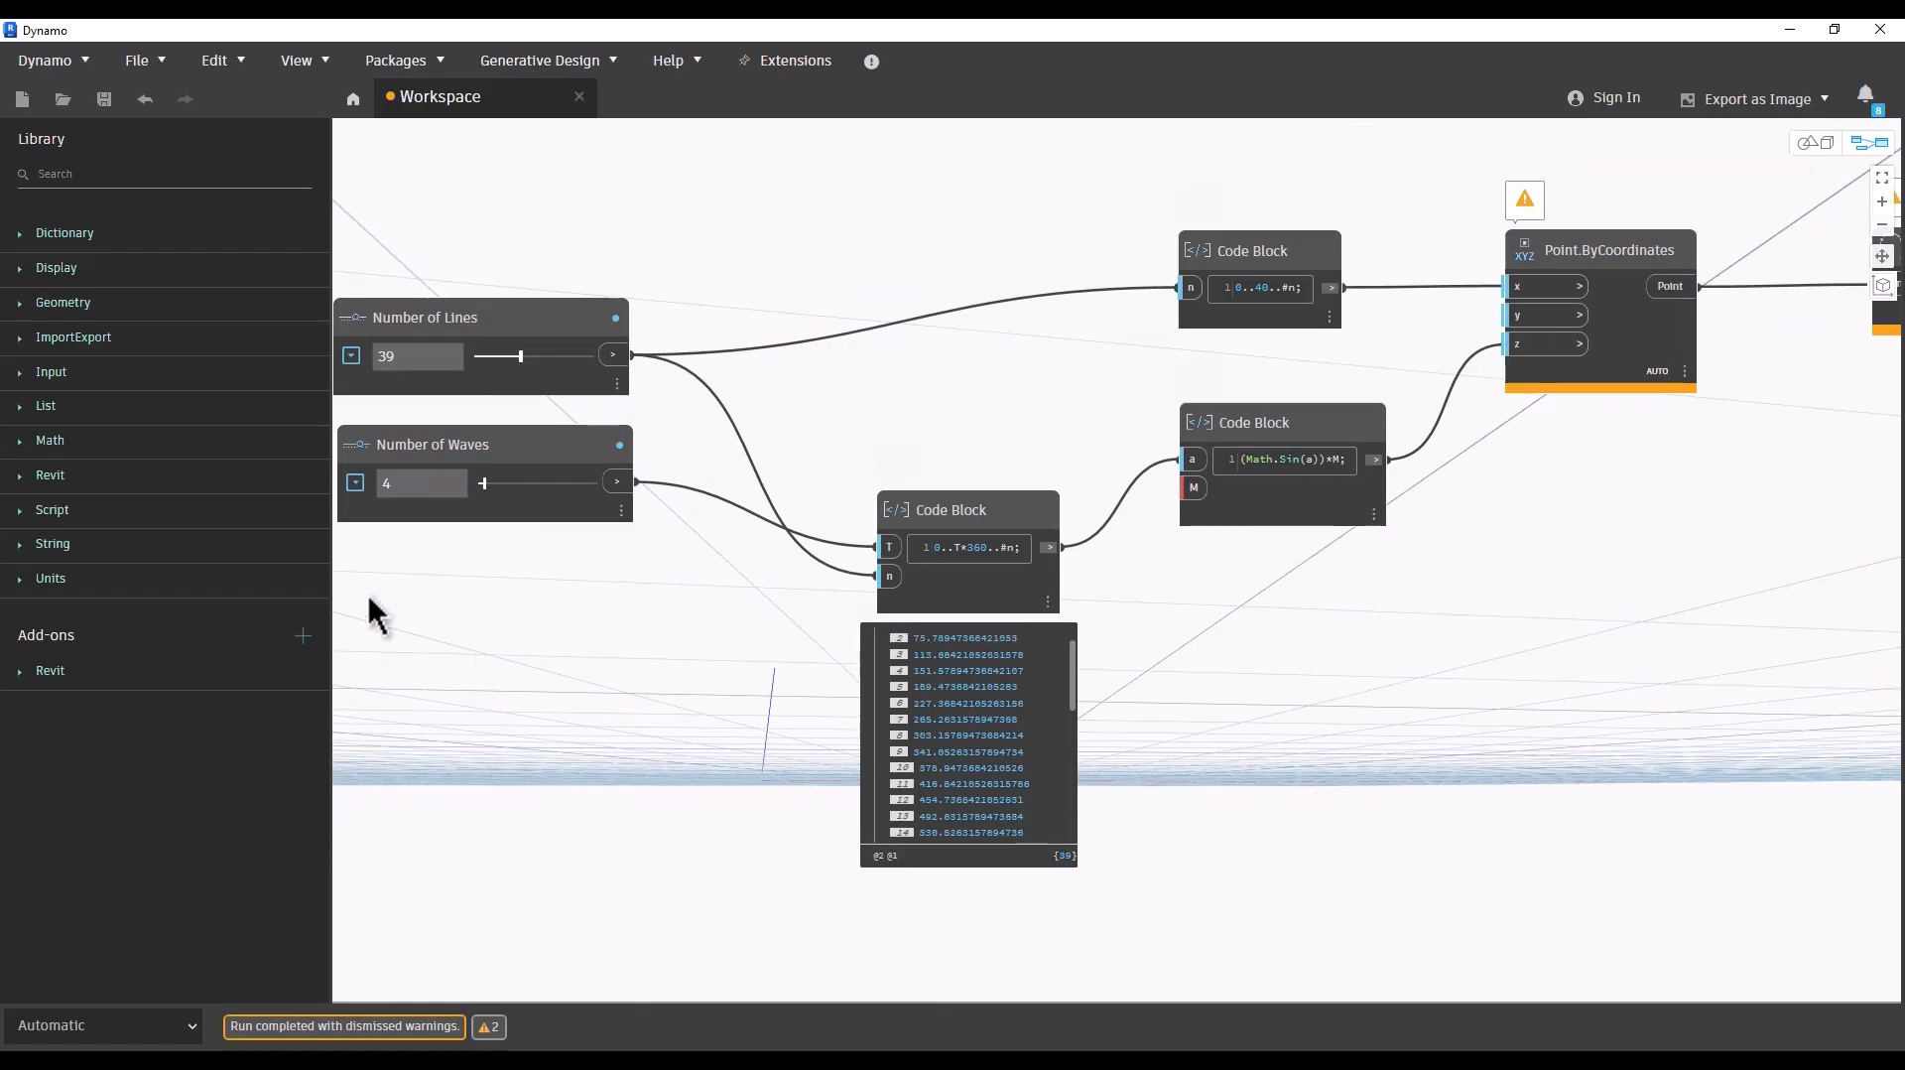
# Step: Duplicate the Number of Waves slider, place the copy directly below it and rename it Multiple of Waves
pyautogui.scroll(4, 715, 582)
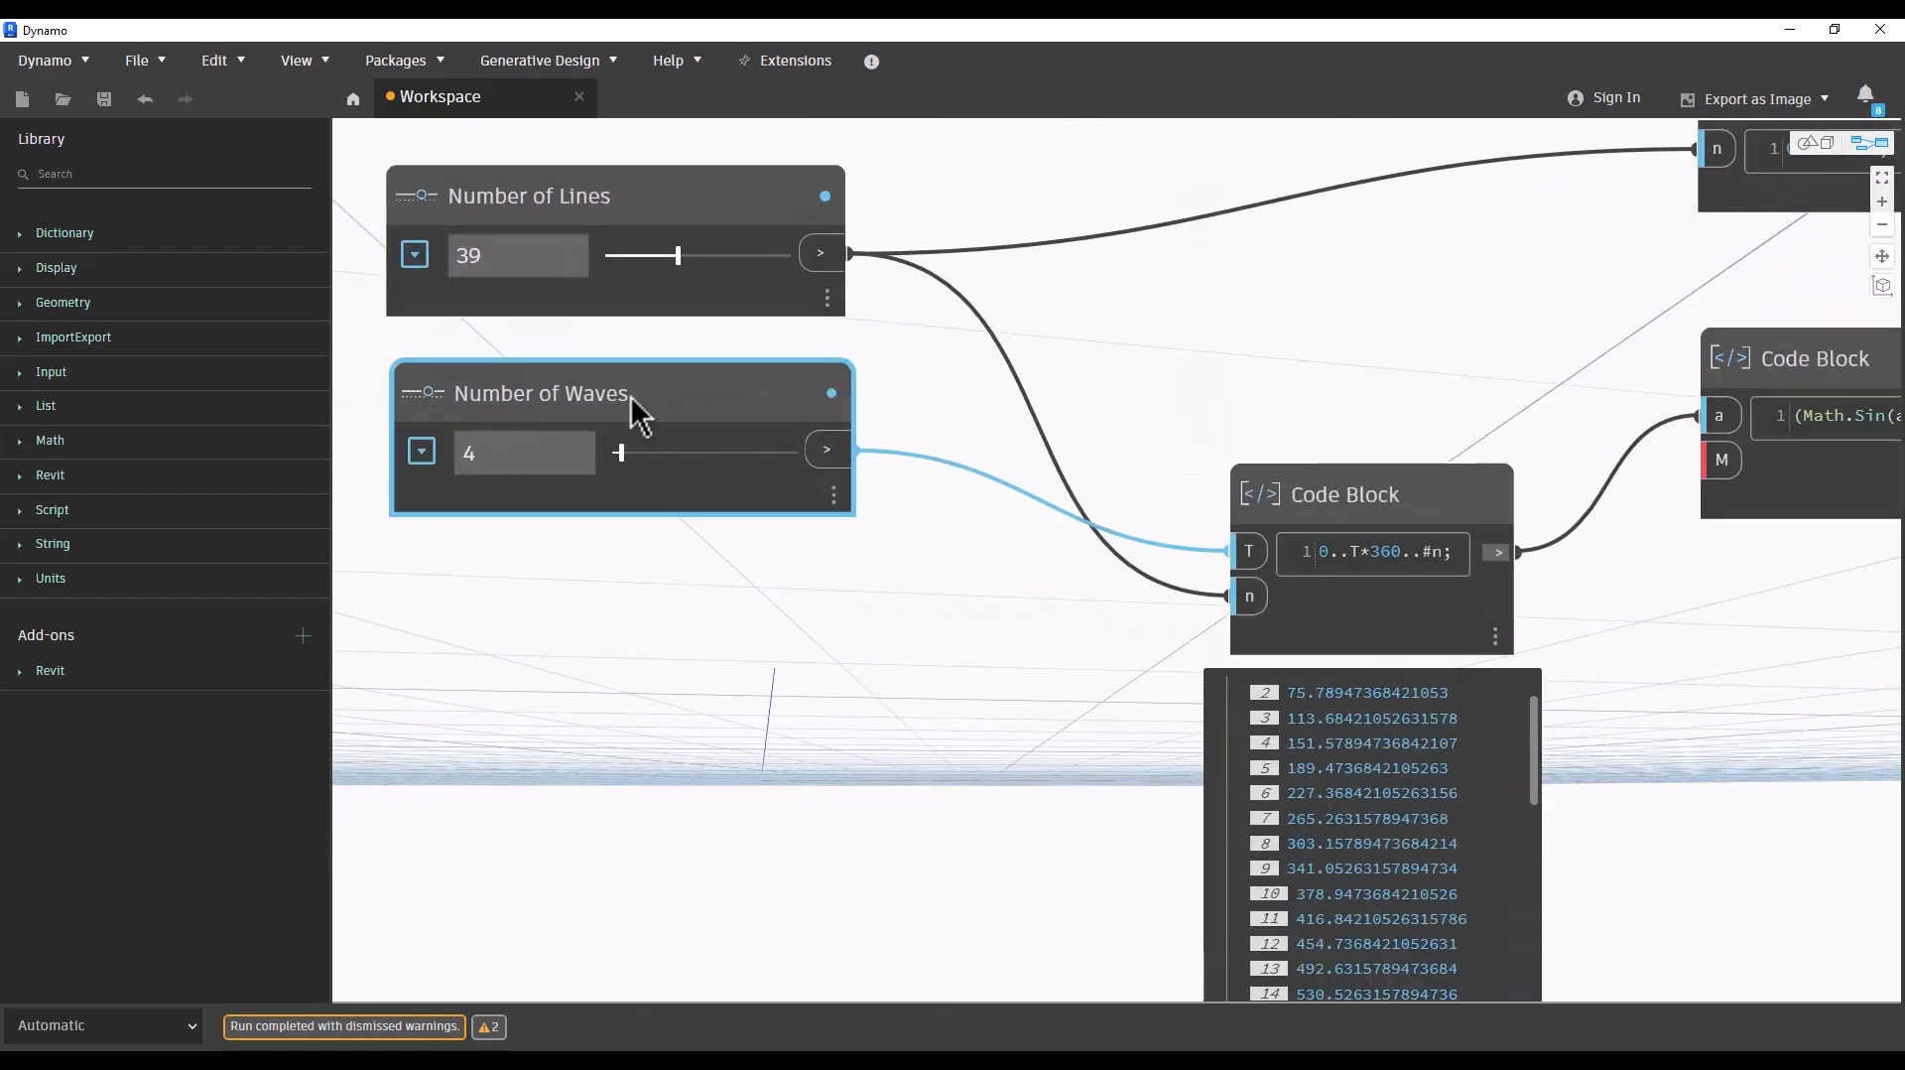
pyautogui.hotkey('ctrl', 'v')
pyautogui.moveTo(897, 416); pyautogui.dragTo(455, 581)
pyautogui.doubleClick(533, 584)
pyautogui.click(534, 583)
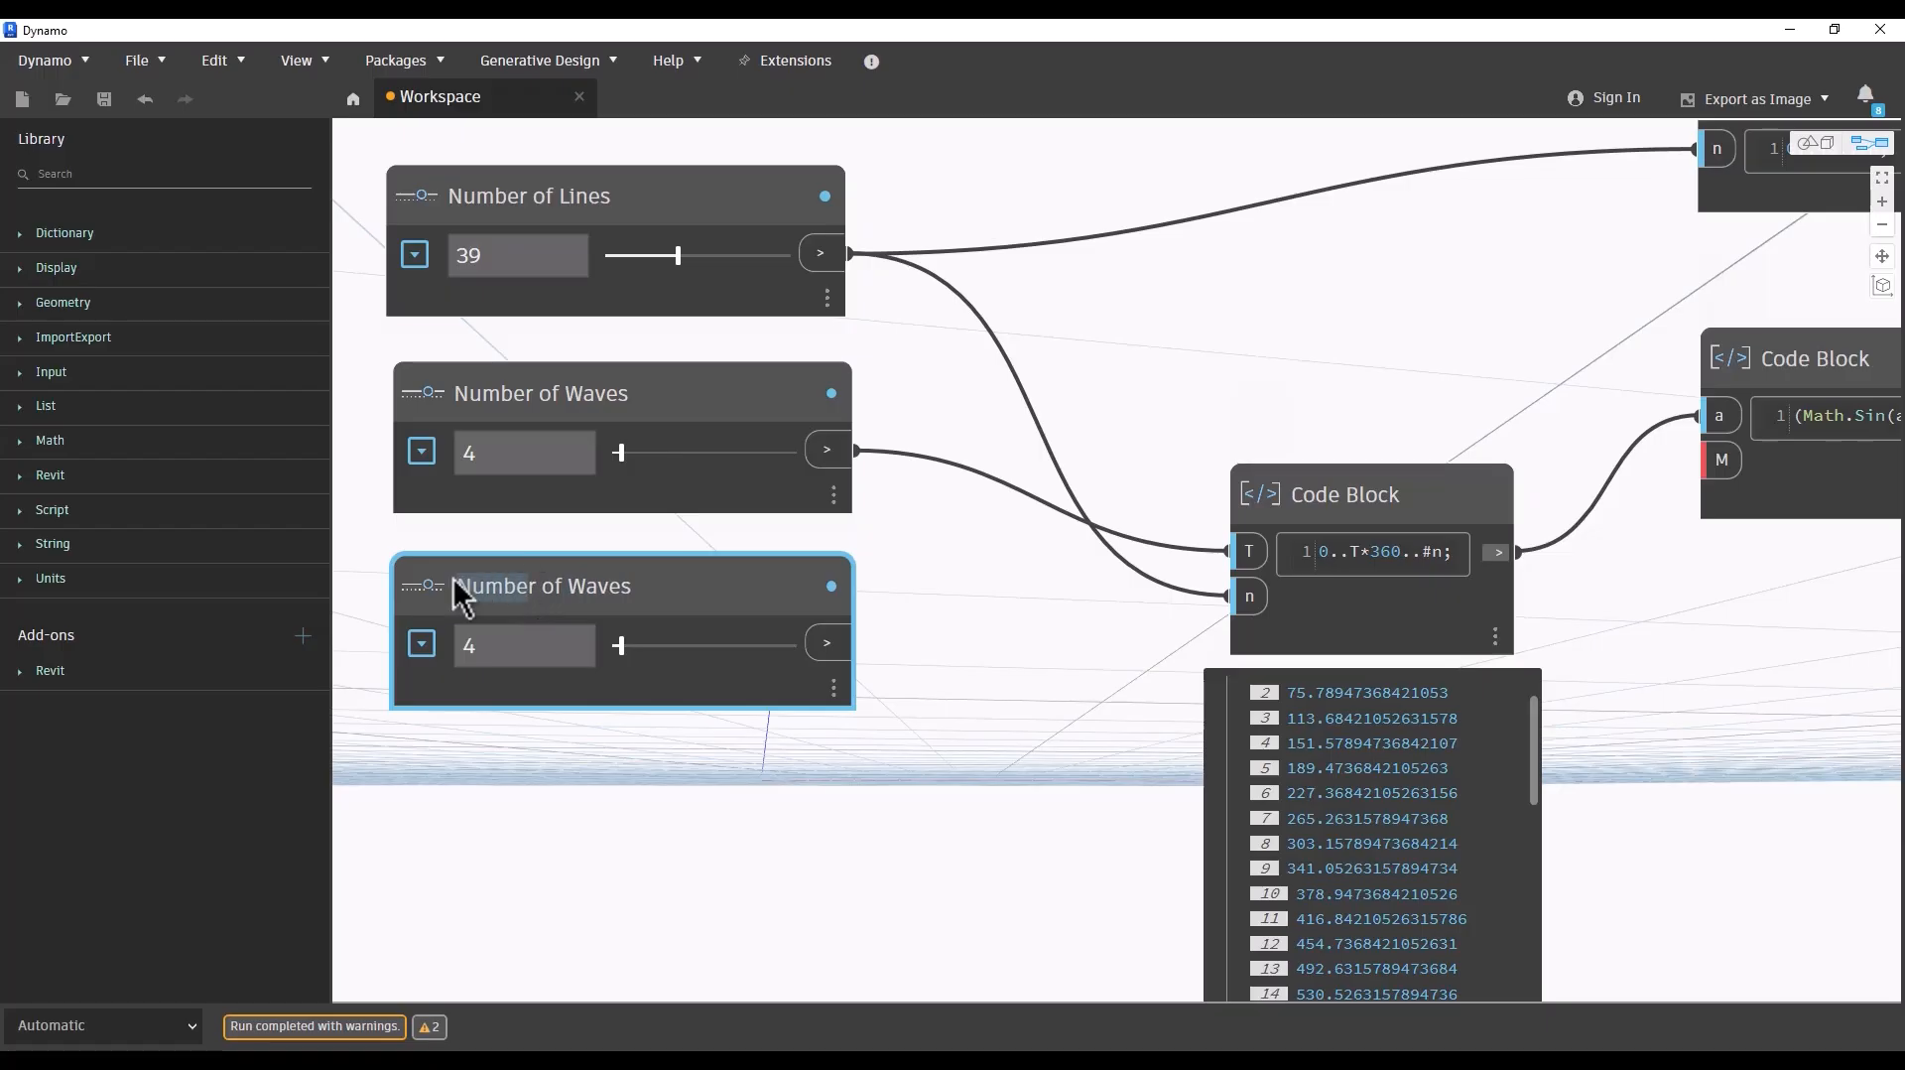
pyautogui.write('Mult')
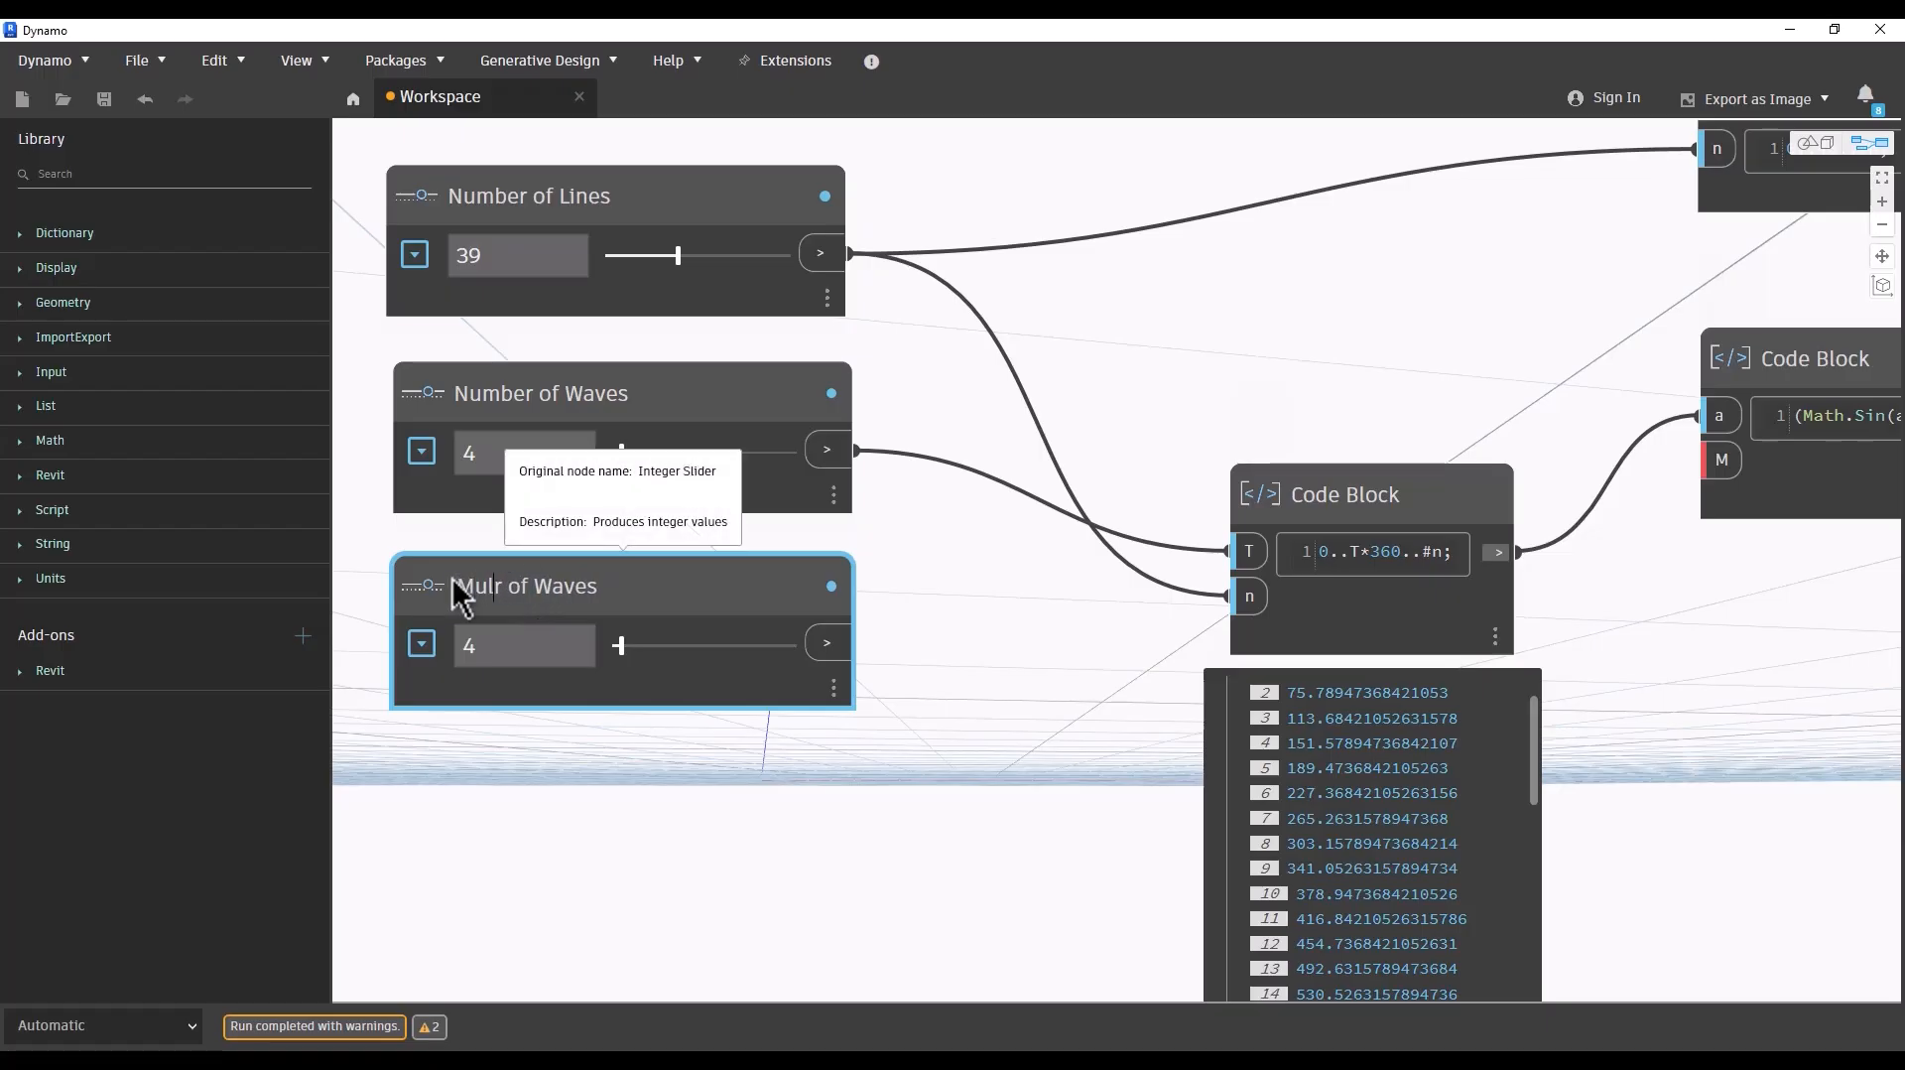
pyautogui.write('iple')
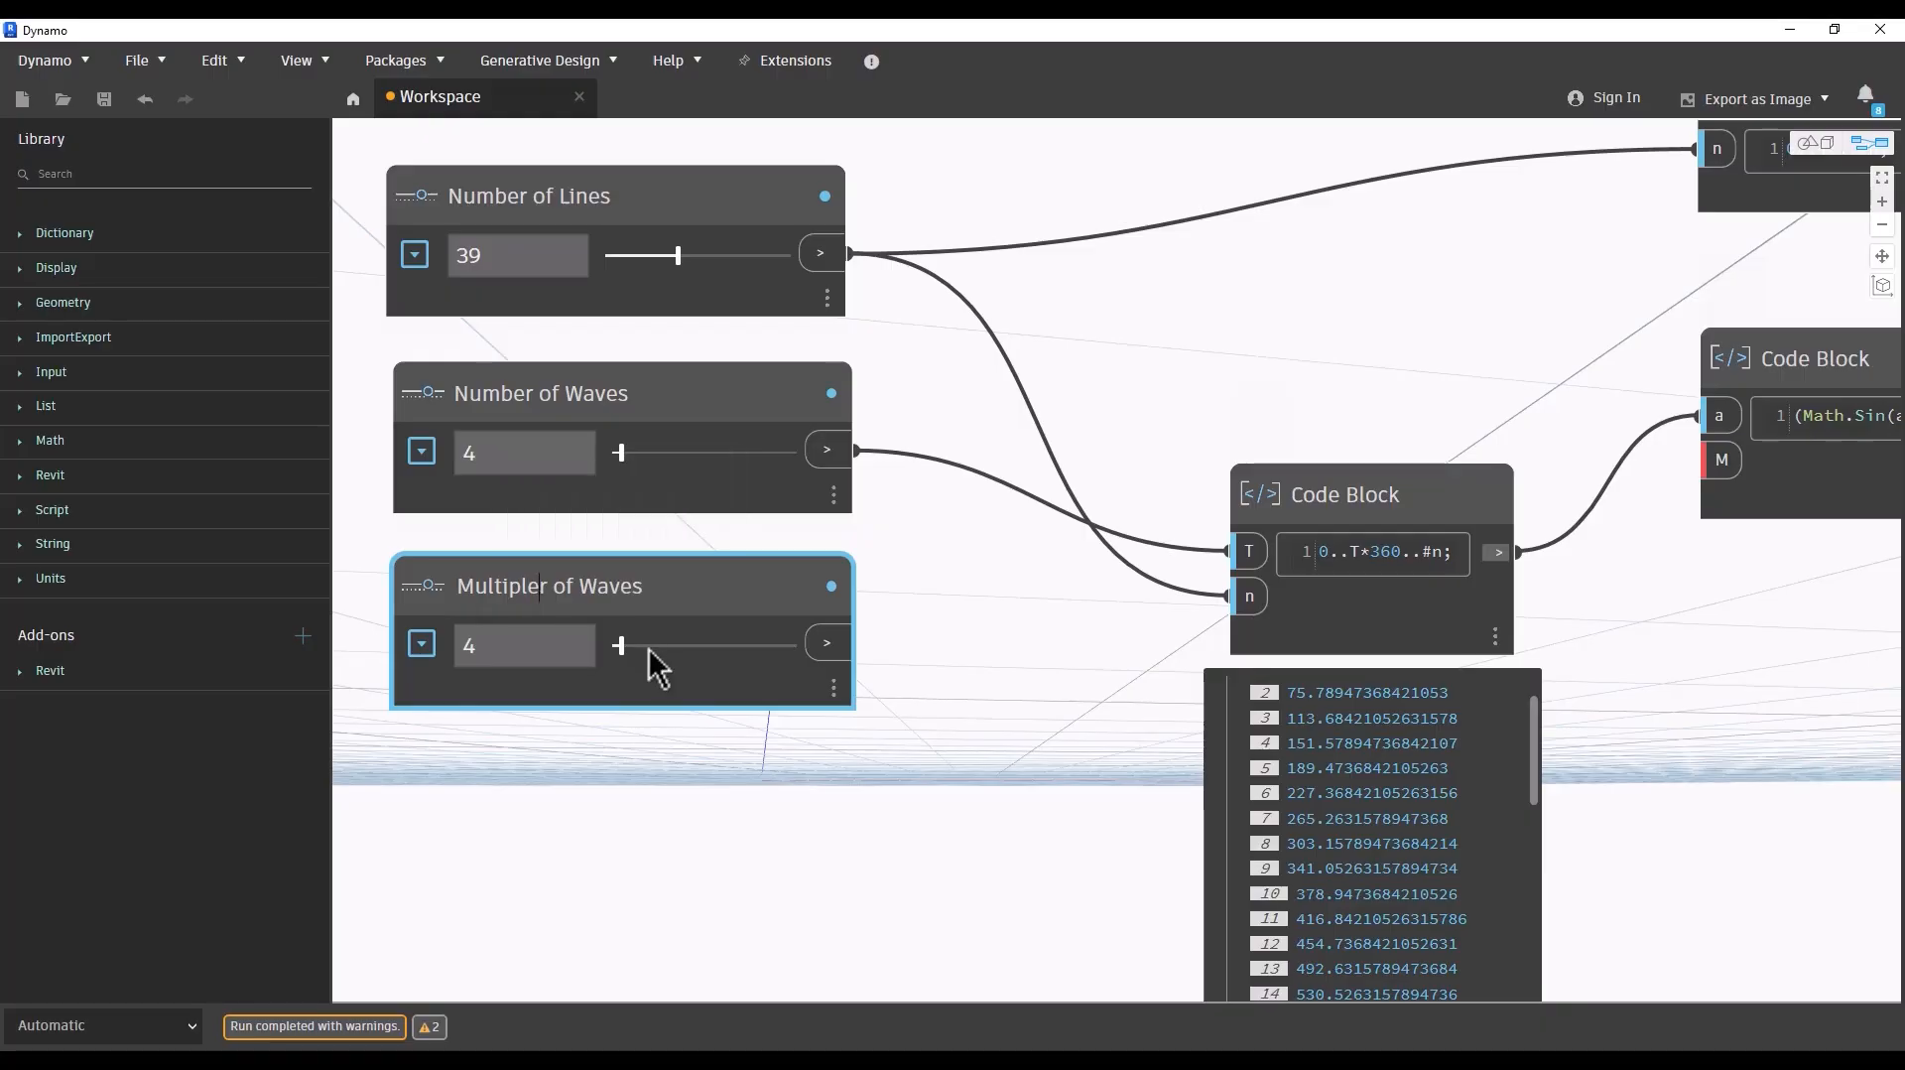
pyautogui.press('Delete')
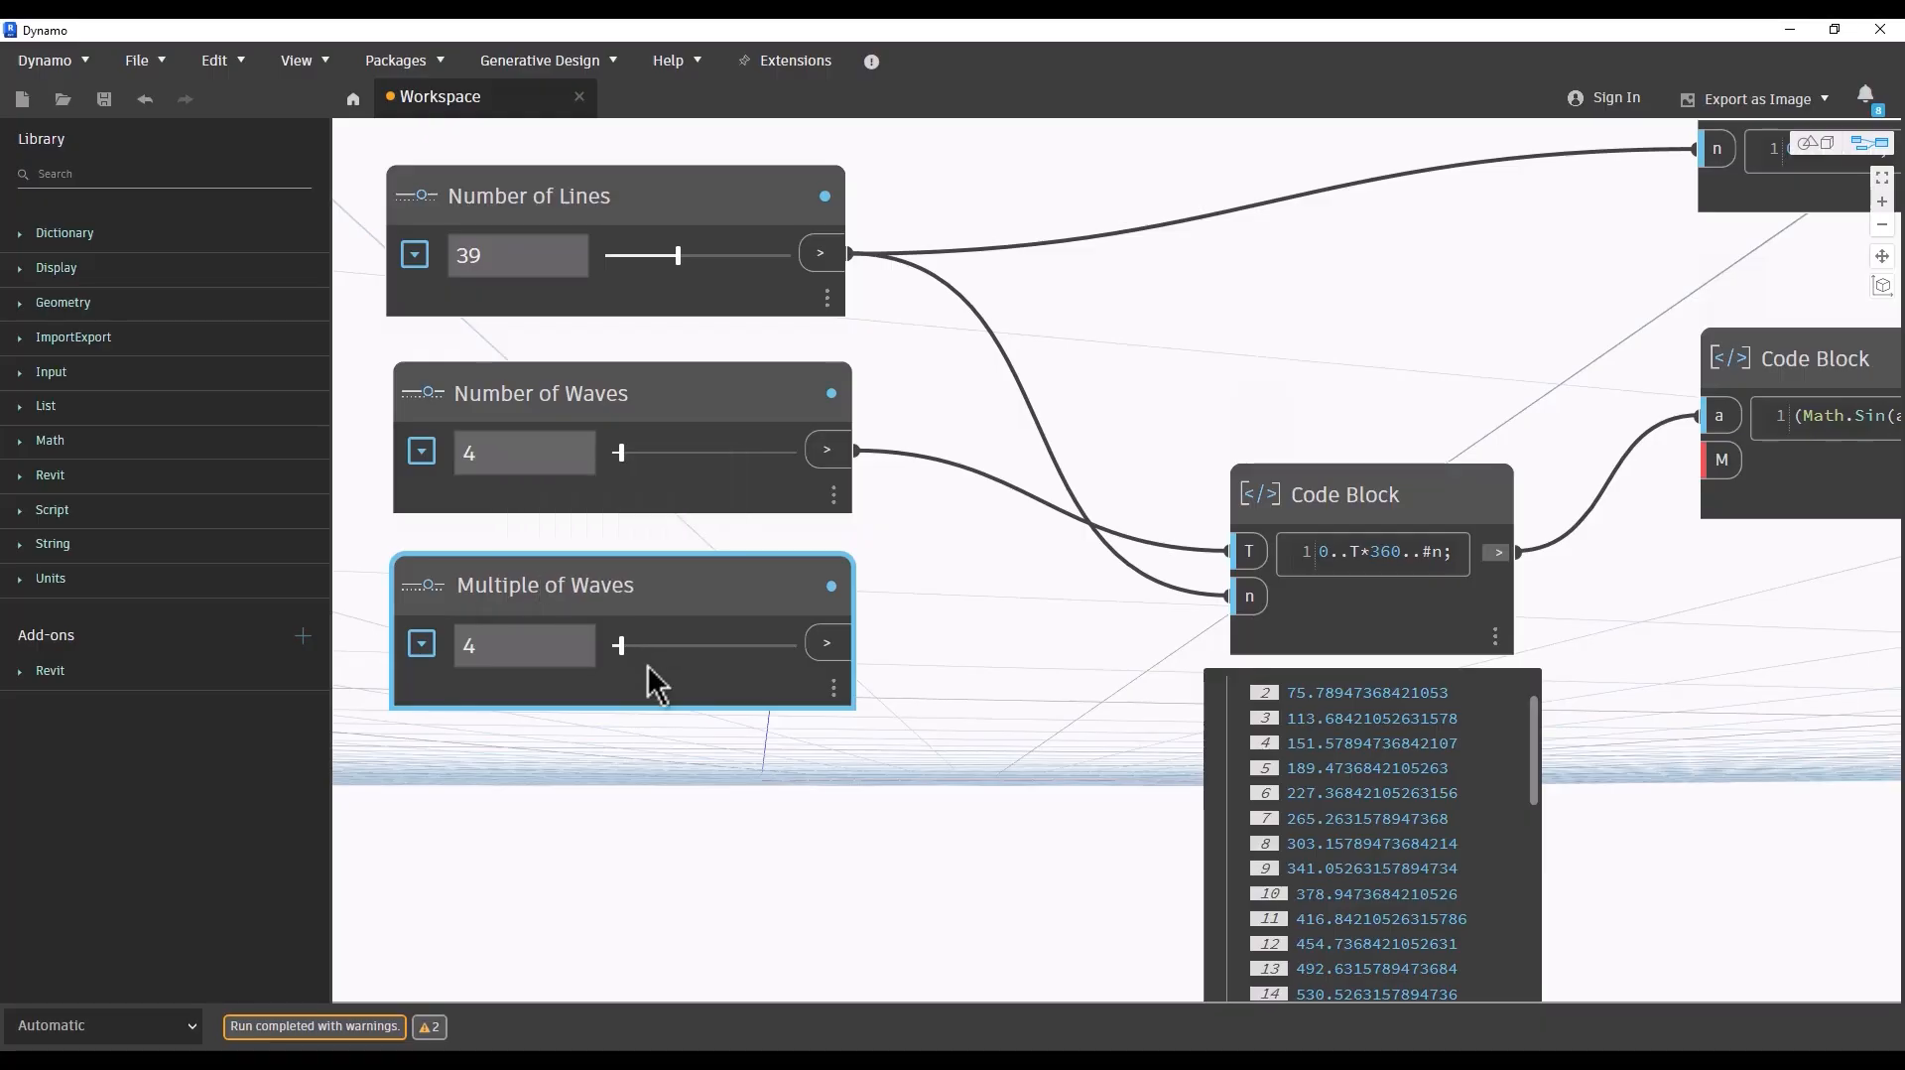
pyautogui.click(616, 872)
# Step: Set the Multiple of Waves slider to 2 and connect it to the sine block's M input
pyautogui.scroll(-3, 615, 865)
pyautogui.click(558, 708)
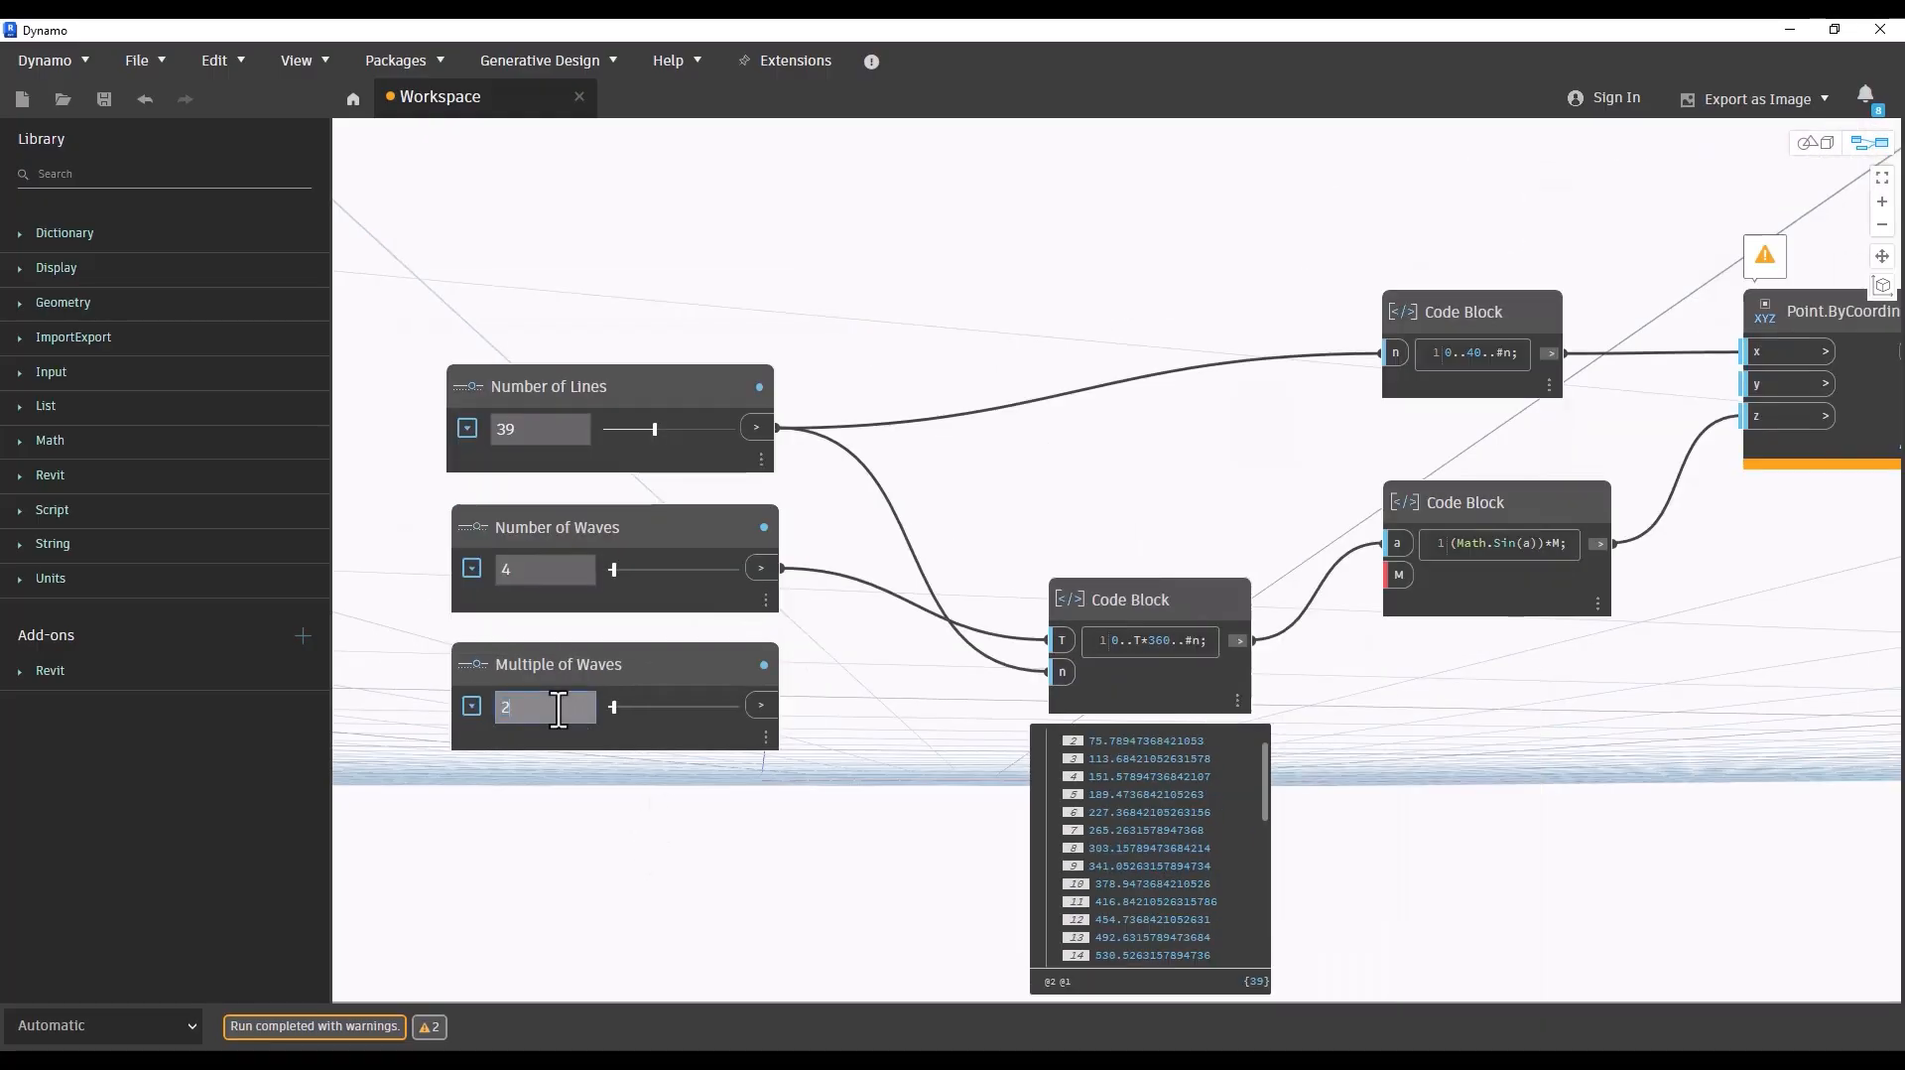
pyautogui.write('2')
pyautogui.click(596, 854)
pyautogui.moveTo(760, 719)
pyautogui.mouseDown()
pyautogui.moveTo(1330, 608)
pyautogui.moveTo(1398, 576)
pyautogui.mouseUp()
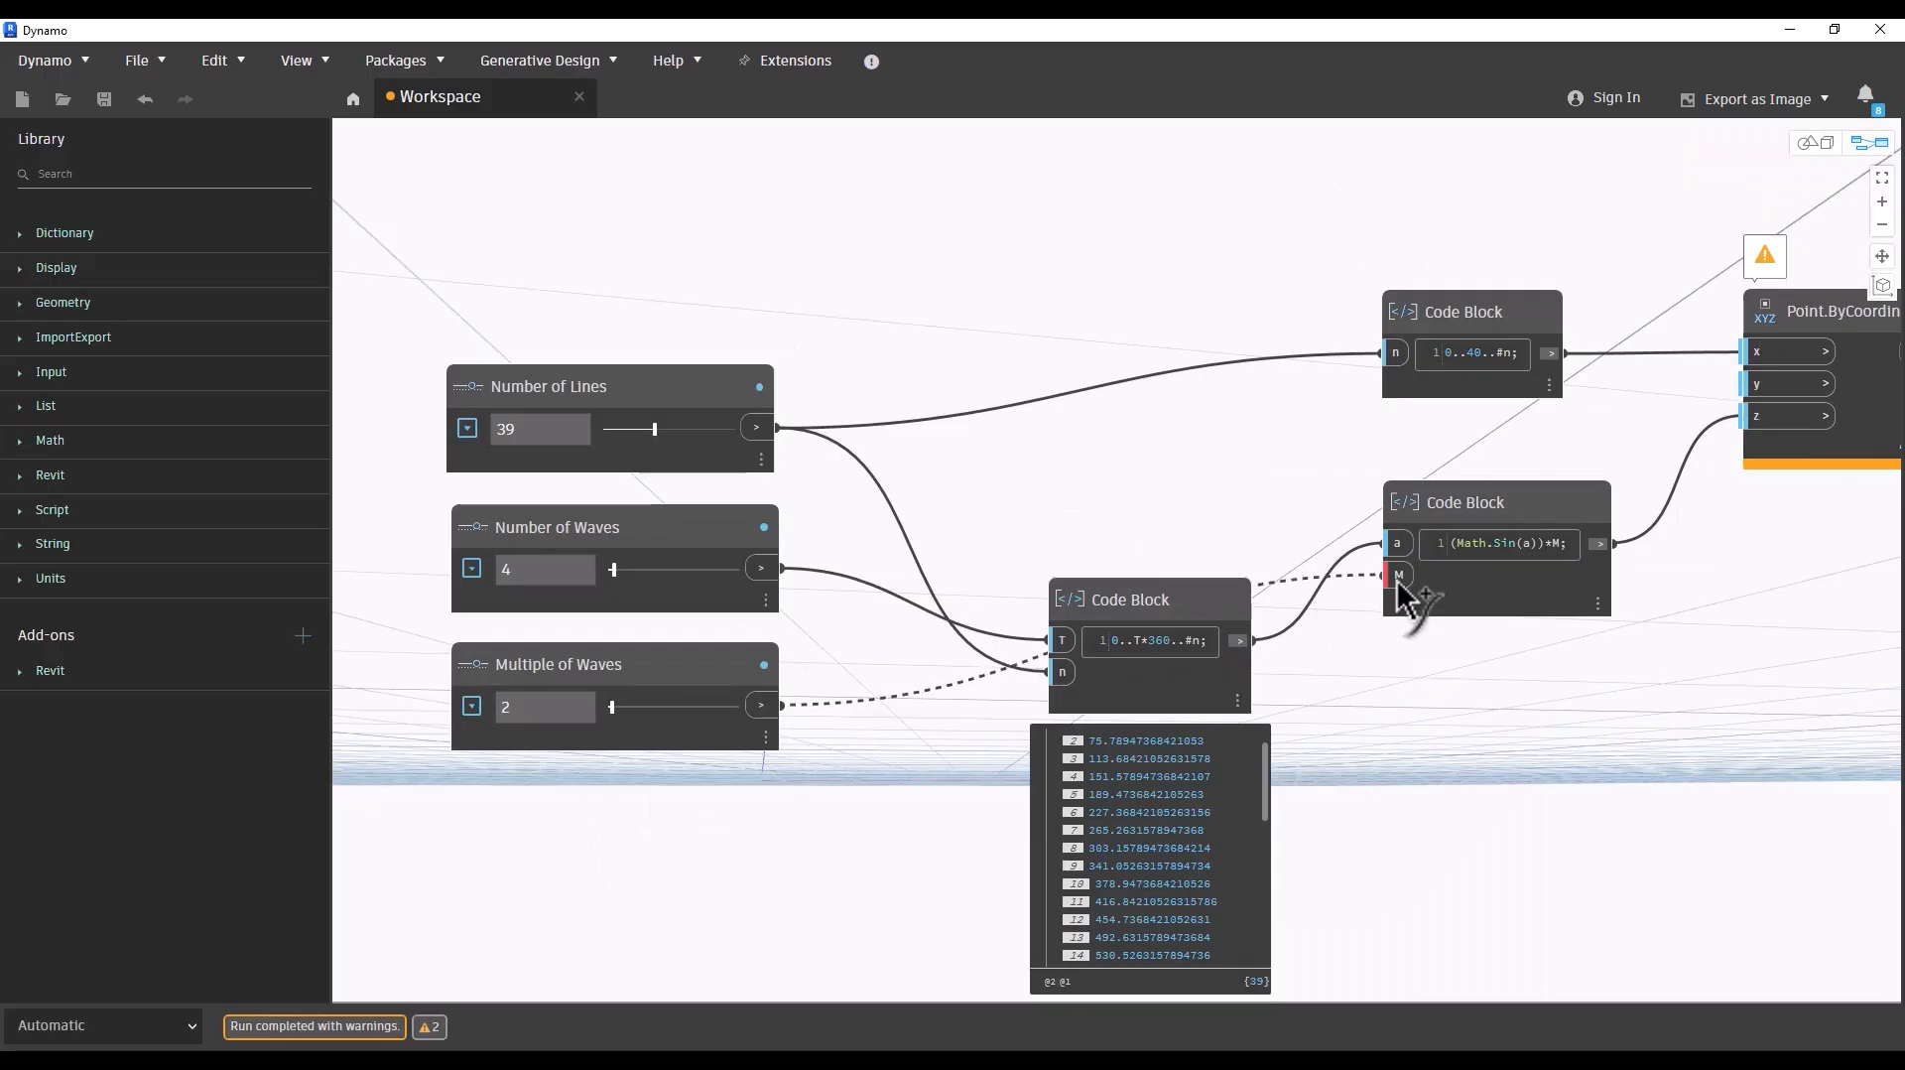
pyautogui.moveTo(1499, 709); pyautogui.dragTo(1213, 645, button='middle')
pyautogui.scroll(-5, 1389, 605)
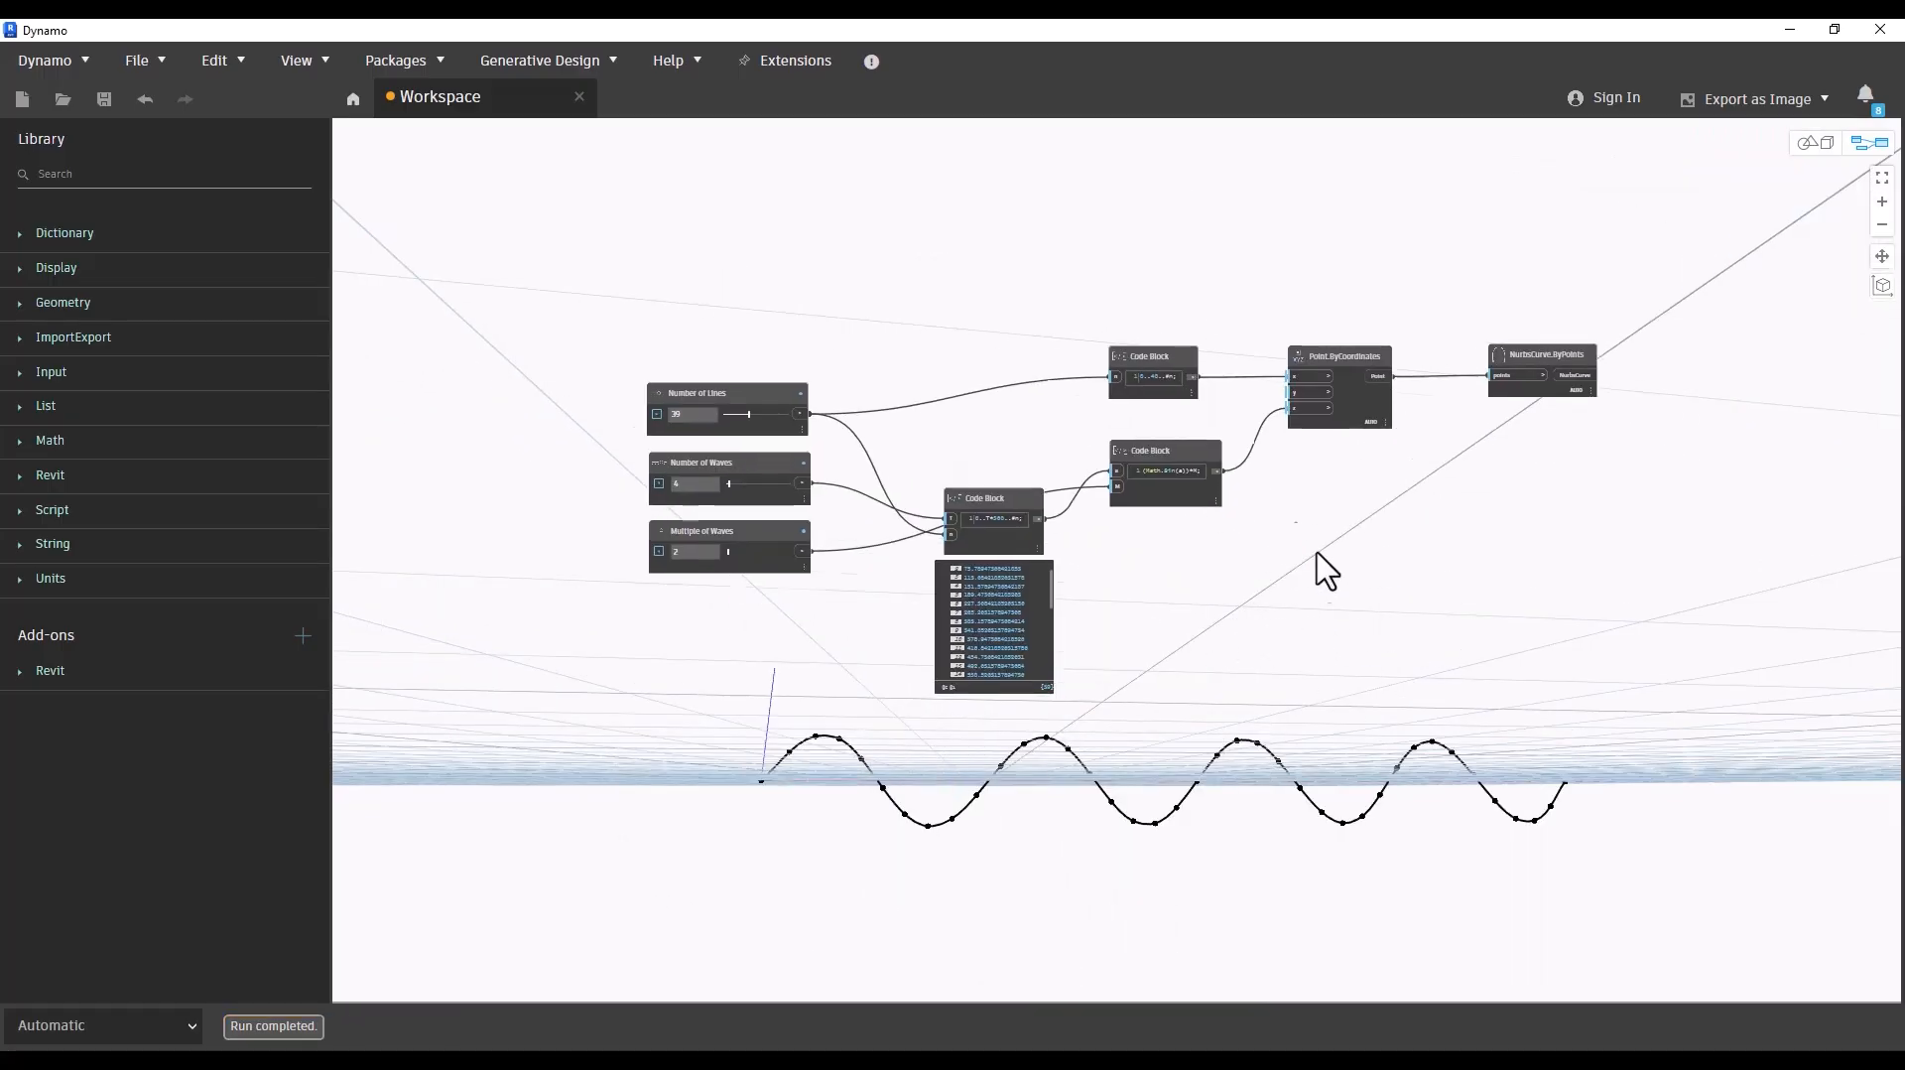
# Step: Orbit to an angled view of the curve and try Multiple of Waves values of 3 and 2
pyautogui.hotkey('ctrl', 'b')
pyautogui.moveTo(1284, 584); pyautogui.dragTo(1263, 548, button='right')
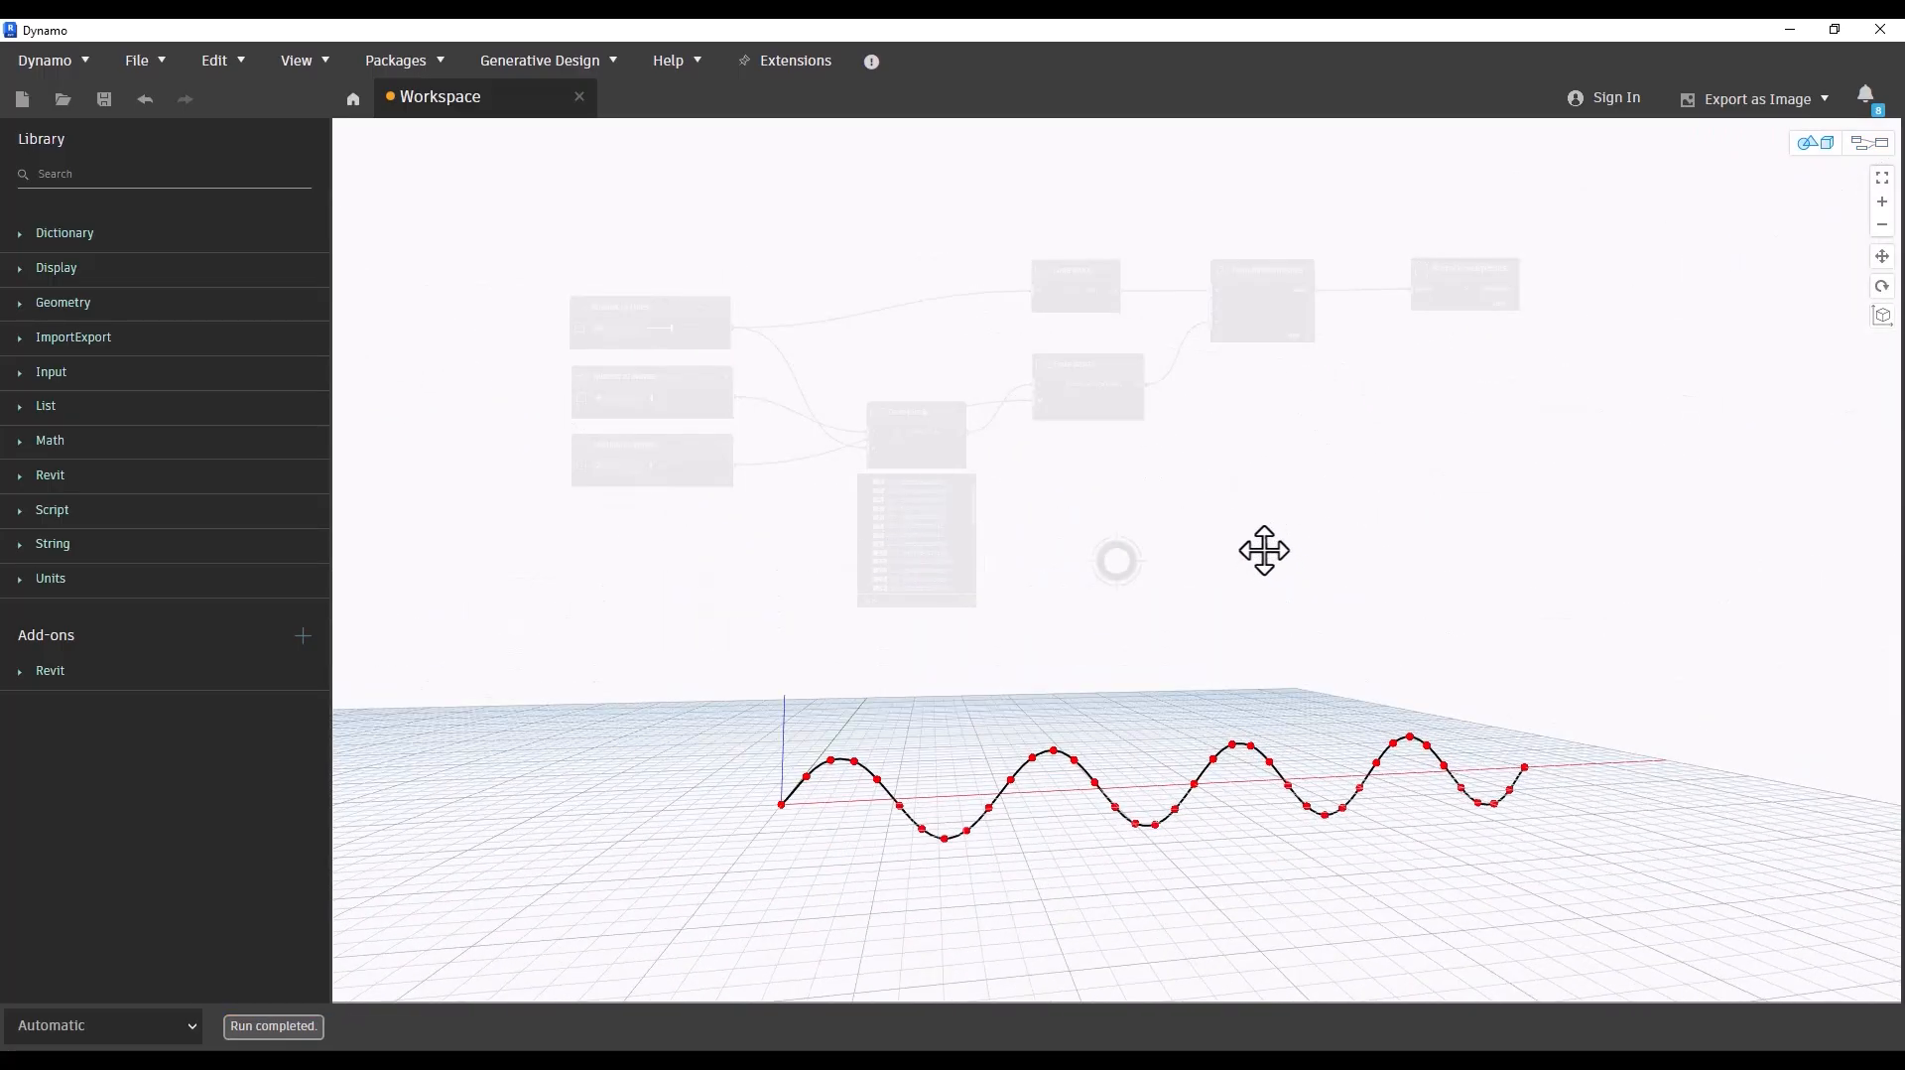
pyautogui.hotkey('ctrl', 'b')
pyautogui.scroll(3, 752, 513)
pyautogui.doubleClick(583, 447)
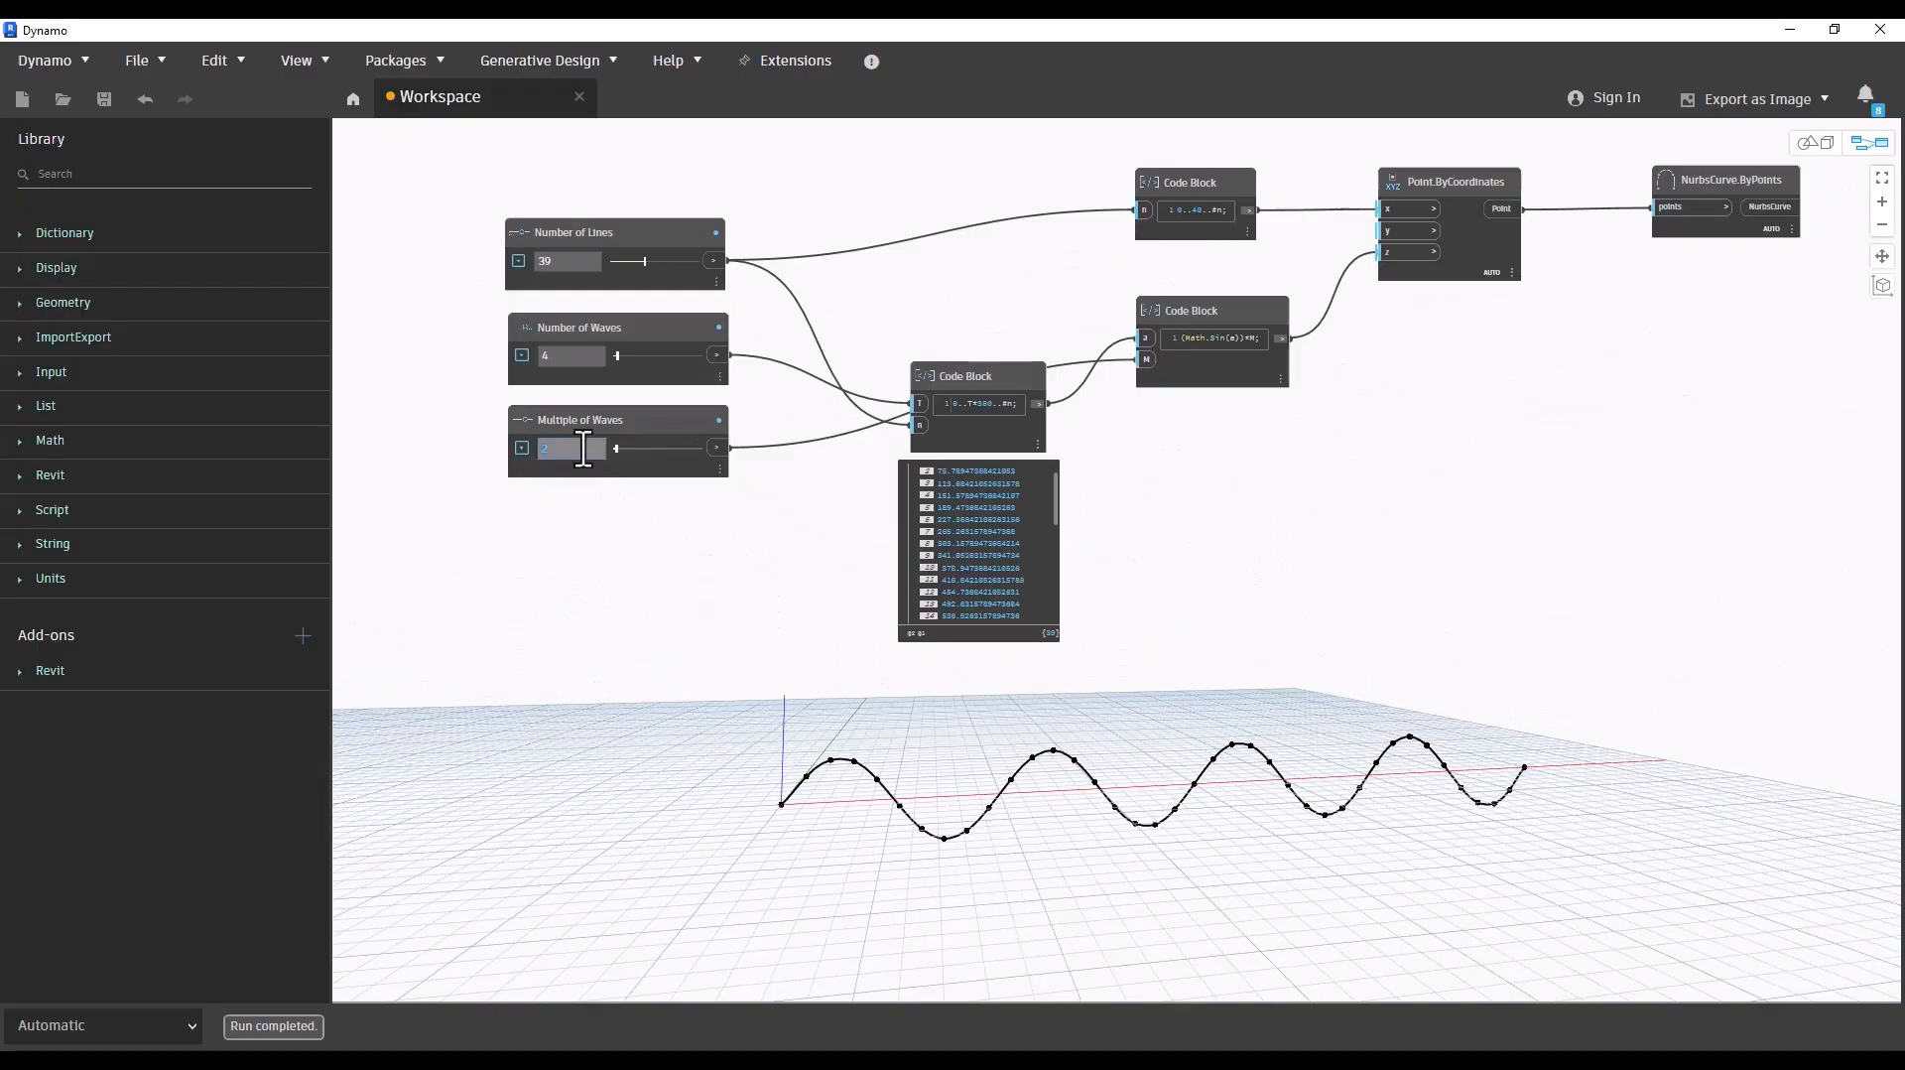
pyautogui.write('3')
pyautogui.press('Return')
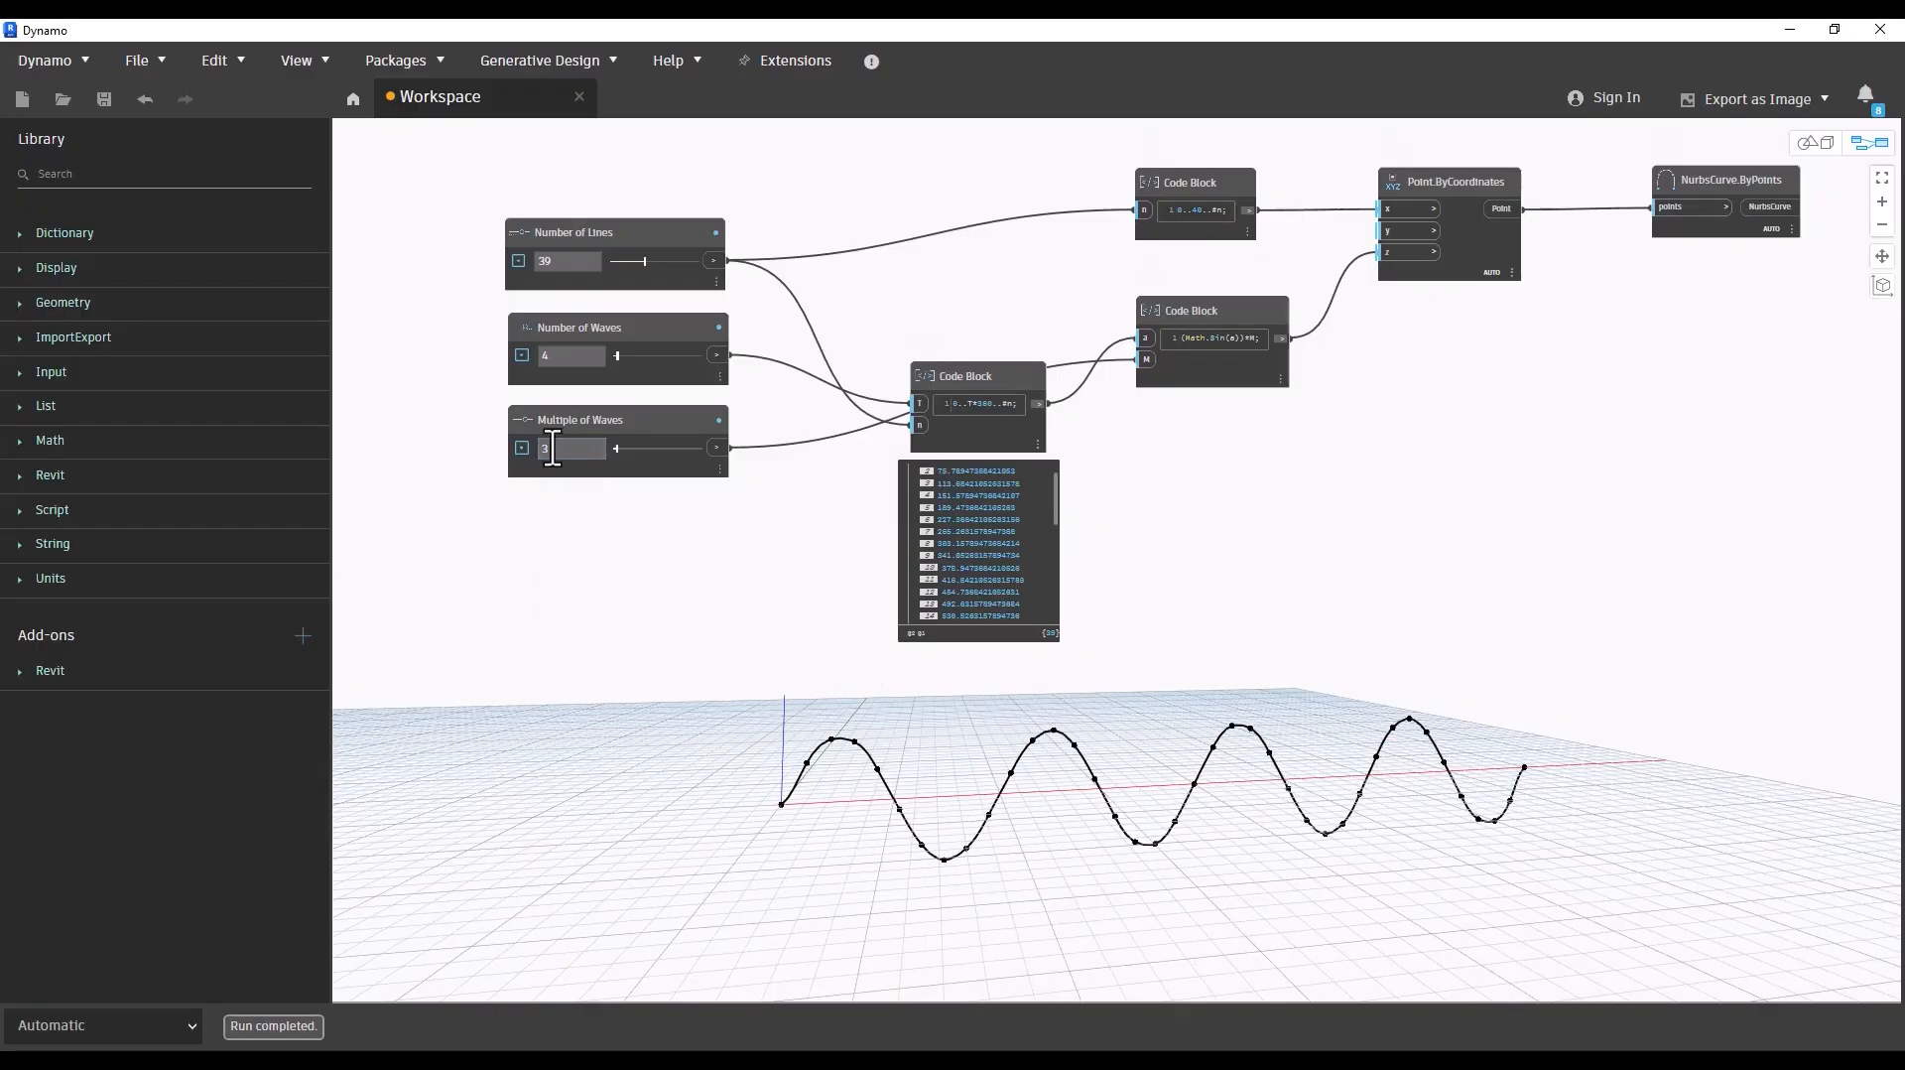
pyautogui.doubleClick(553, 447)
pyautogui.write('2')
pyautogui.press('Return')
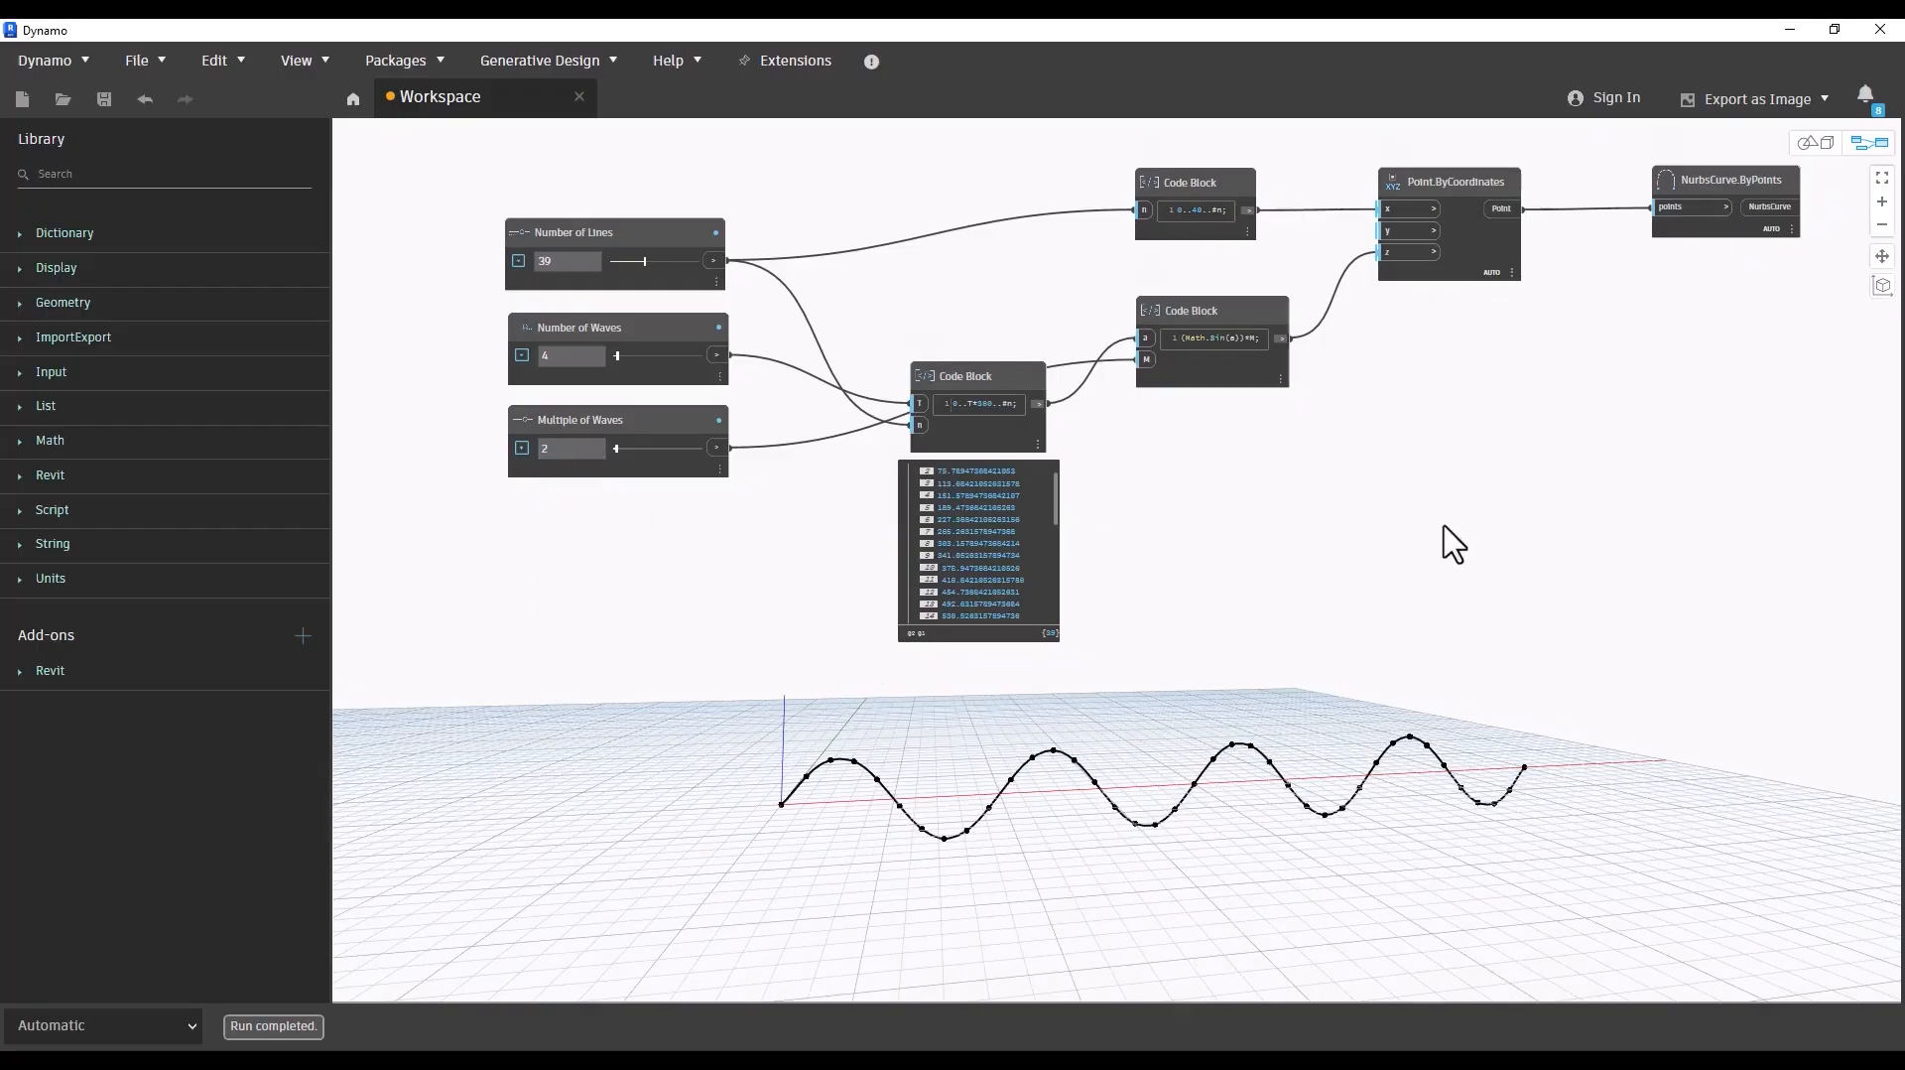
# Step: Set the Multiple of Waves slider to 1 and hide the angle range block's list preview
pyautogui.moveTo(1425, 523); pyautogui.dragTo(1294, 517, button='middle')
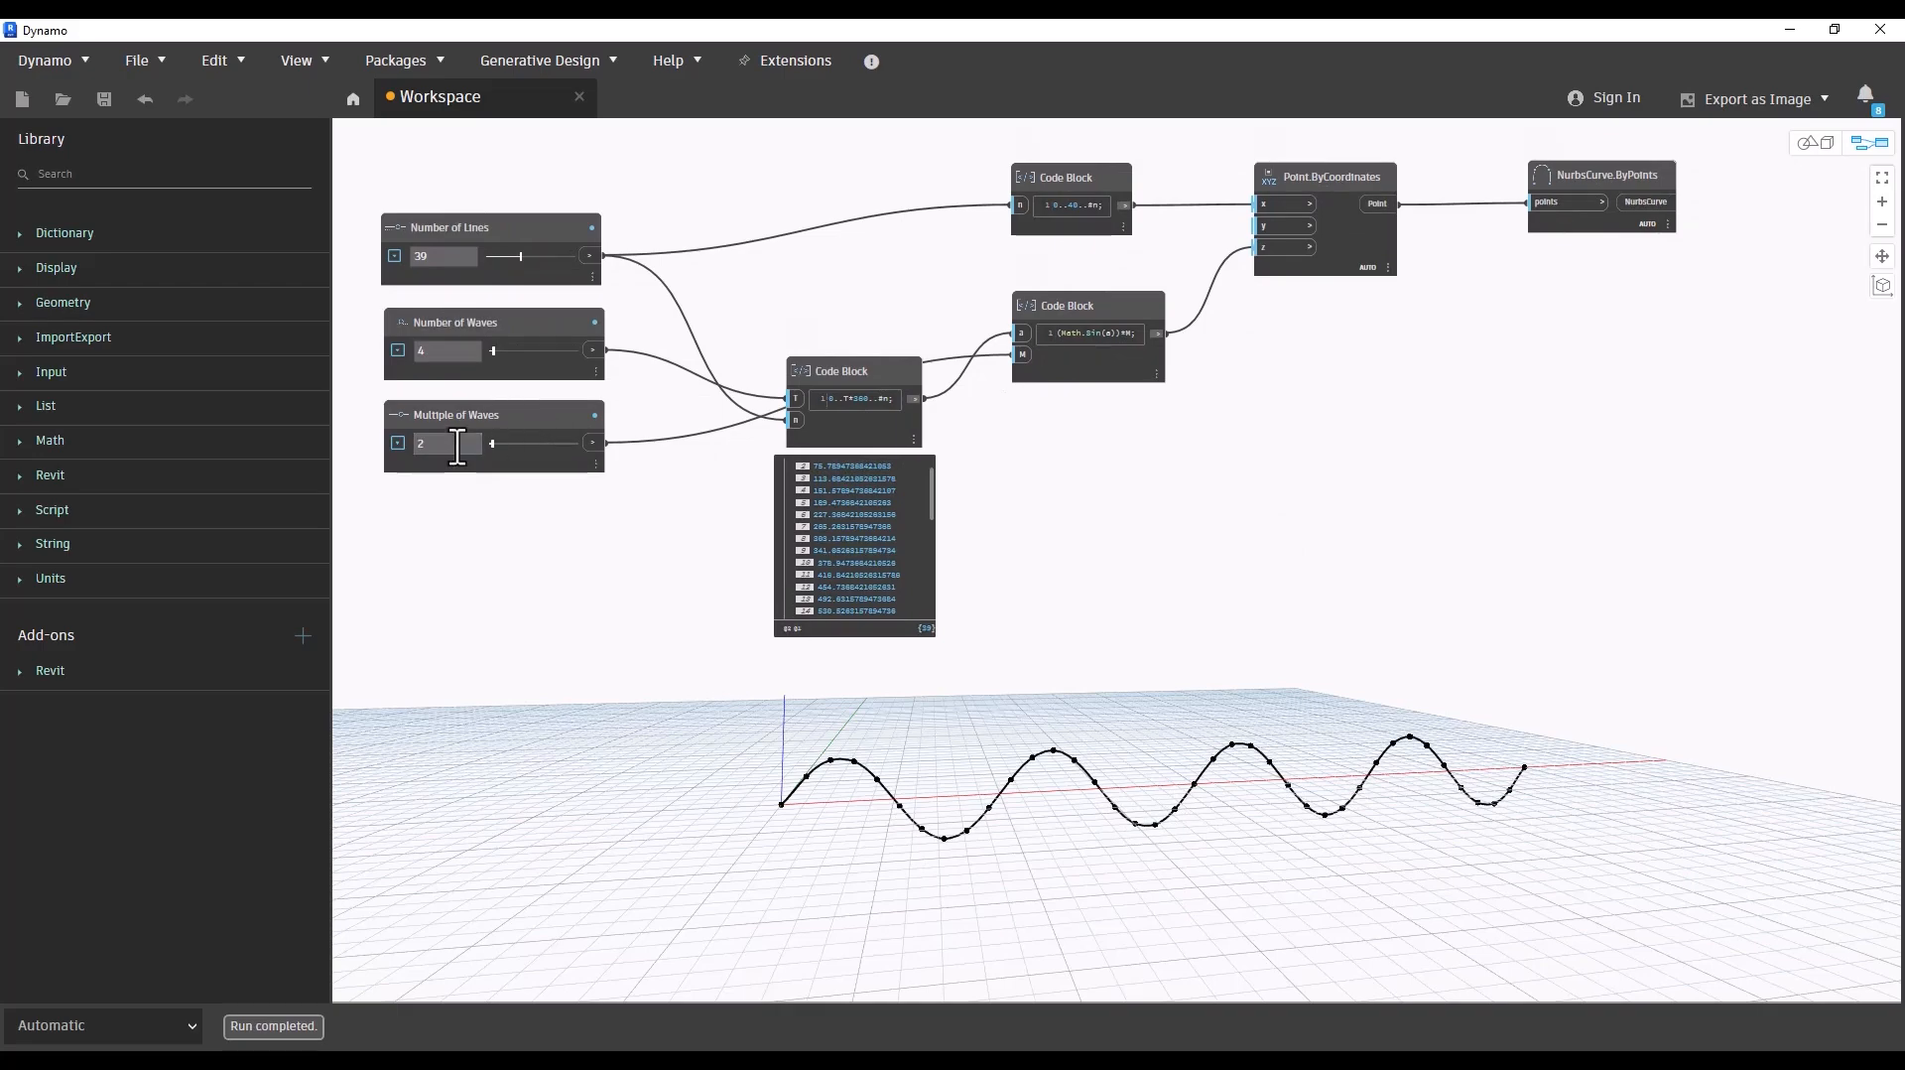
pyautogui.doubleClick(456, 446)
pyautogui.write('1')
pyautogui.press('Return')
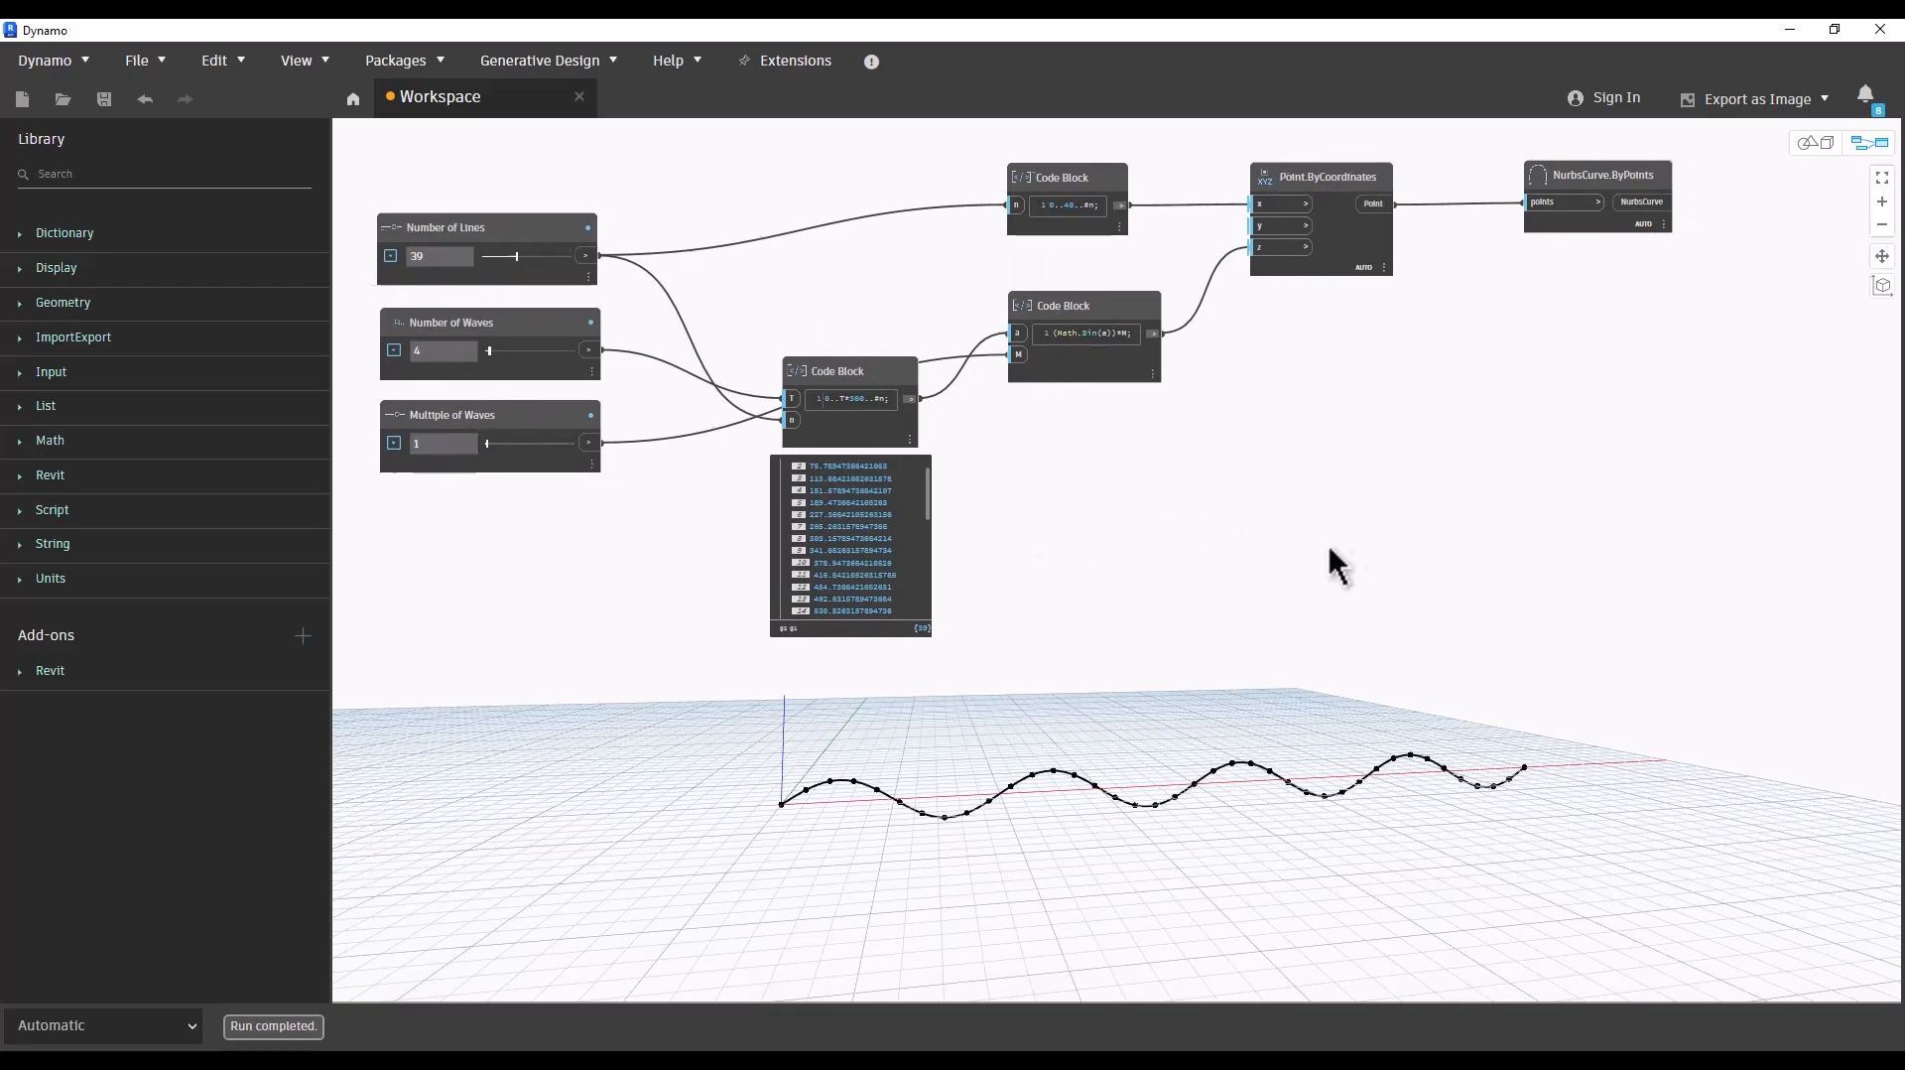
pyautogui.moveTo(1331, 556); pyautogui.dragTo(1258, 546, button='middle')
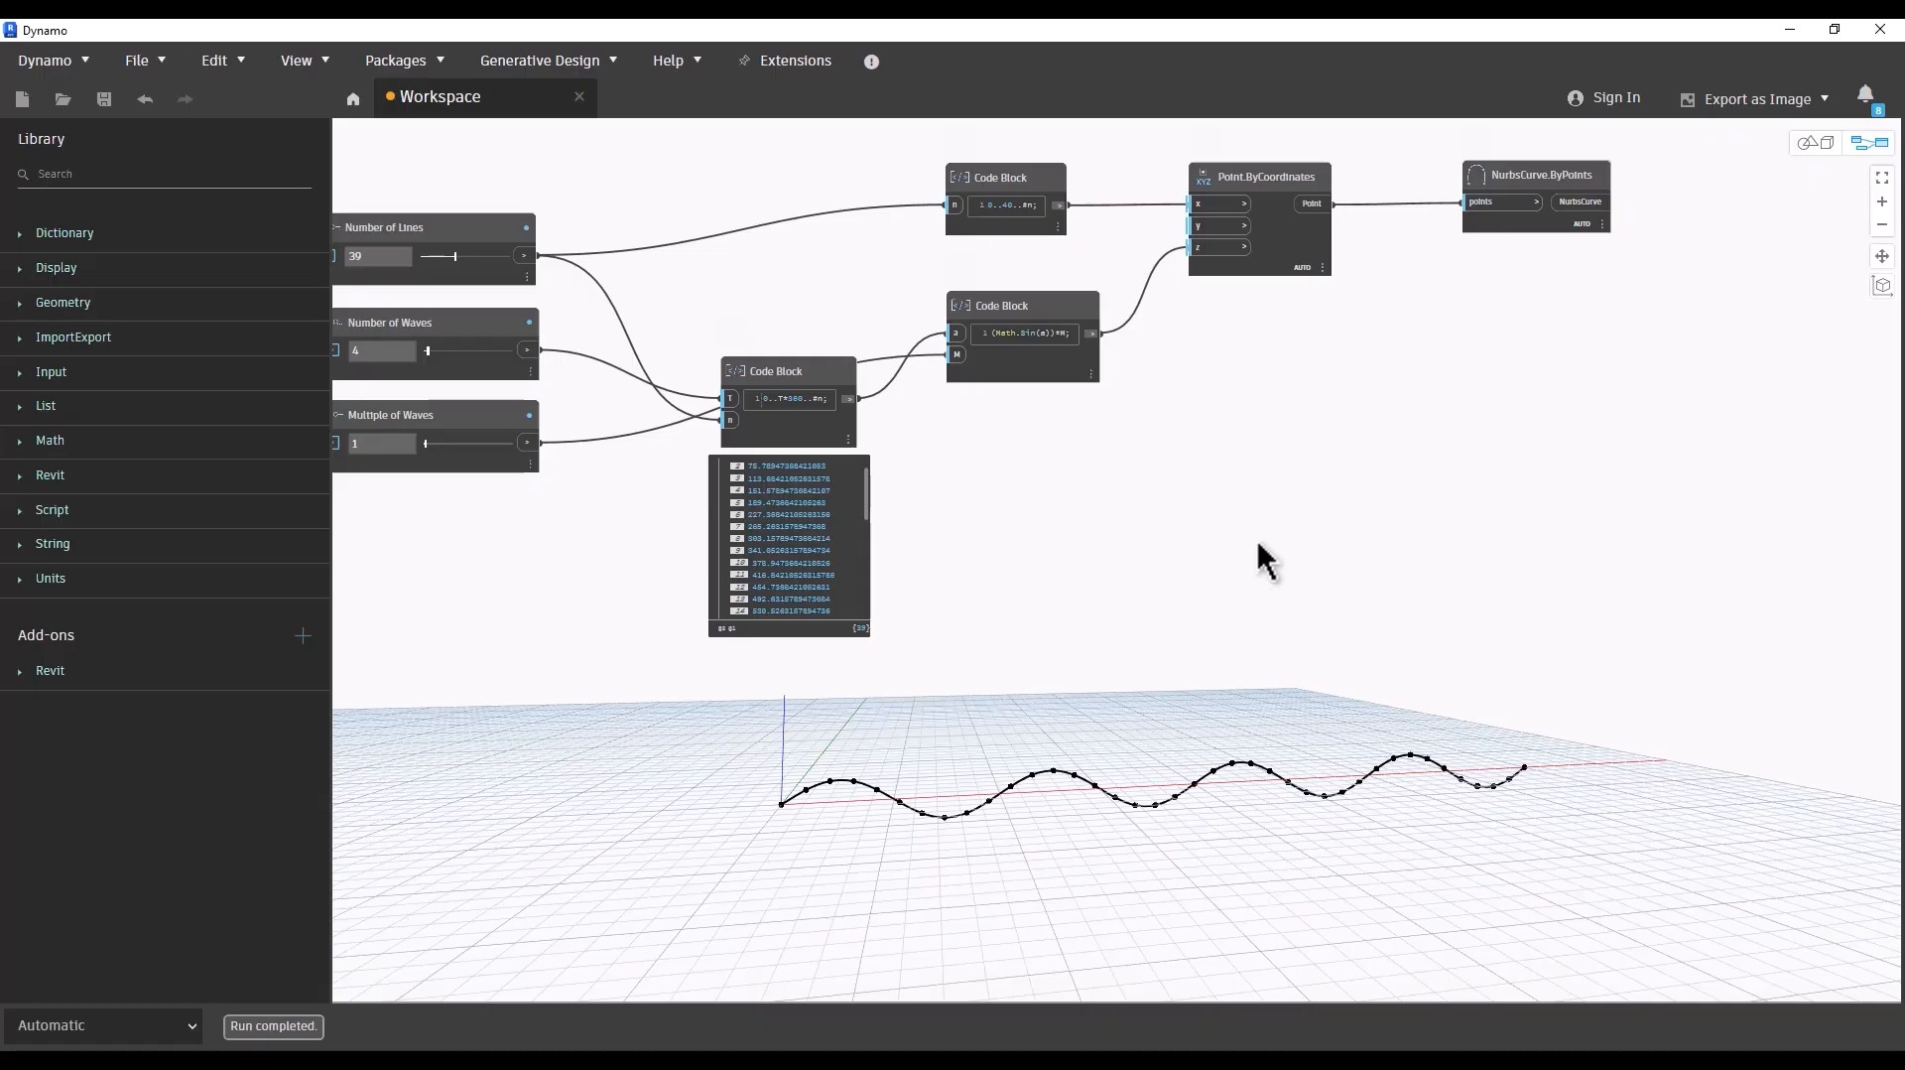
pyautogui.click(840, 464)
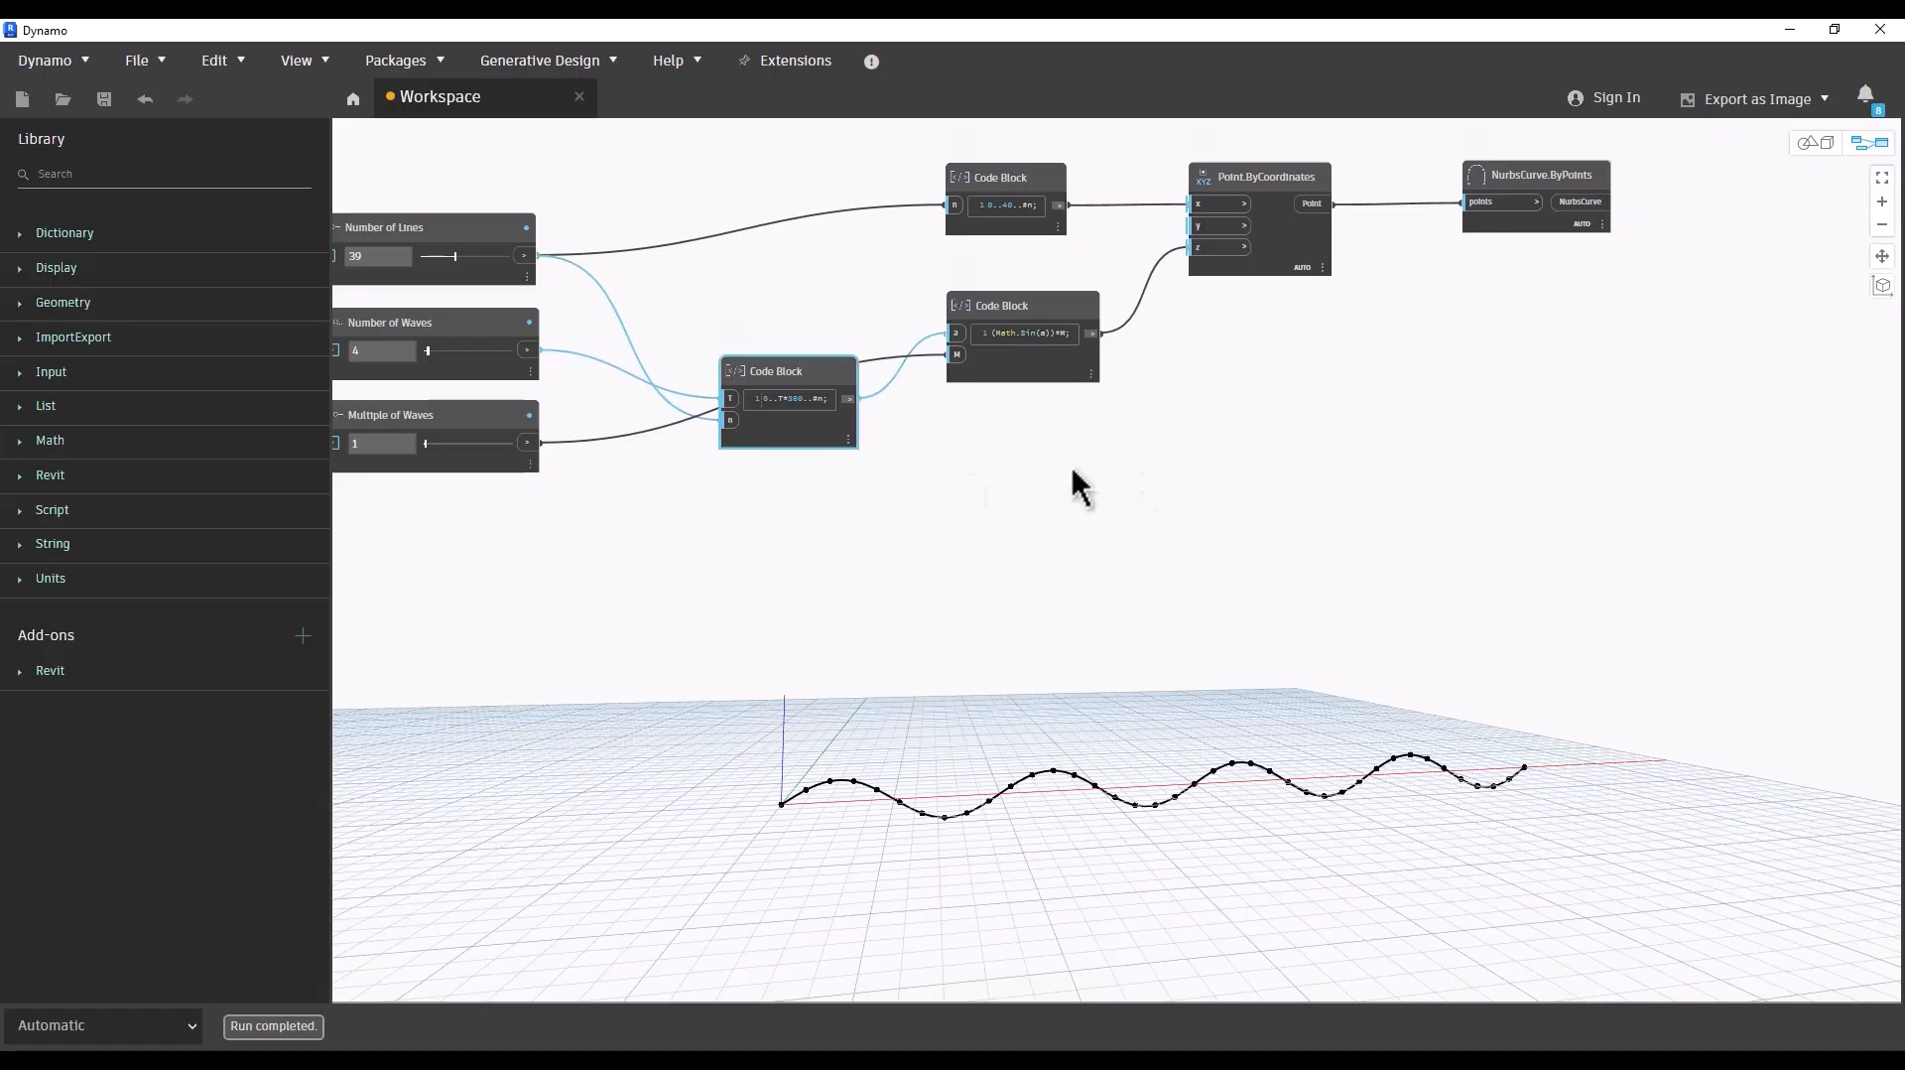
# Step: Duplicate the 0..40..#n block, the sine block, Point.ByCoordinates and NurbsCurve.ByPoints together as a second set of nodes
pyautogui.moveTo(1254, 468); pyautogui.dragTo(1179, 450, button='middle')
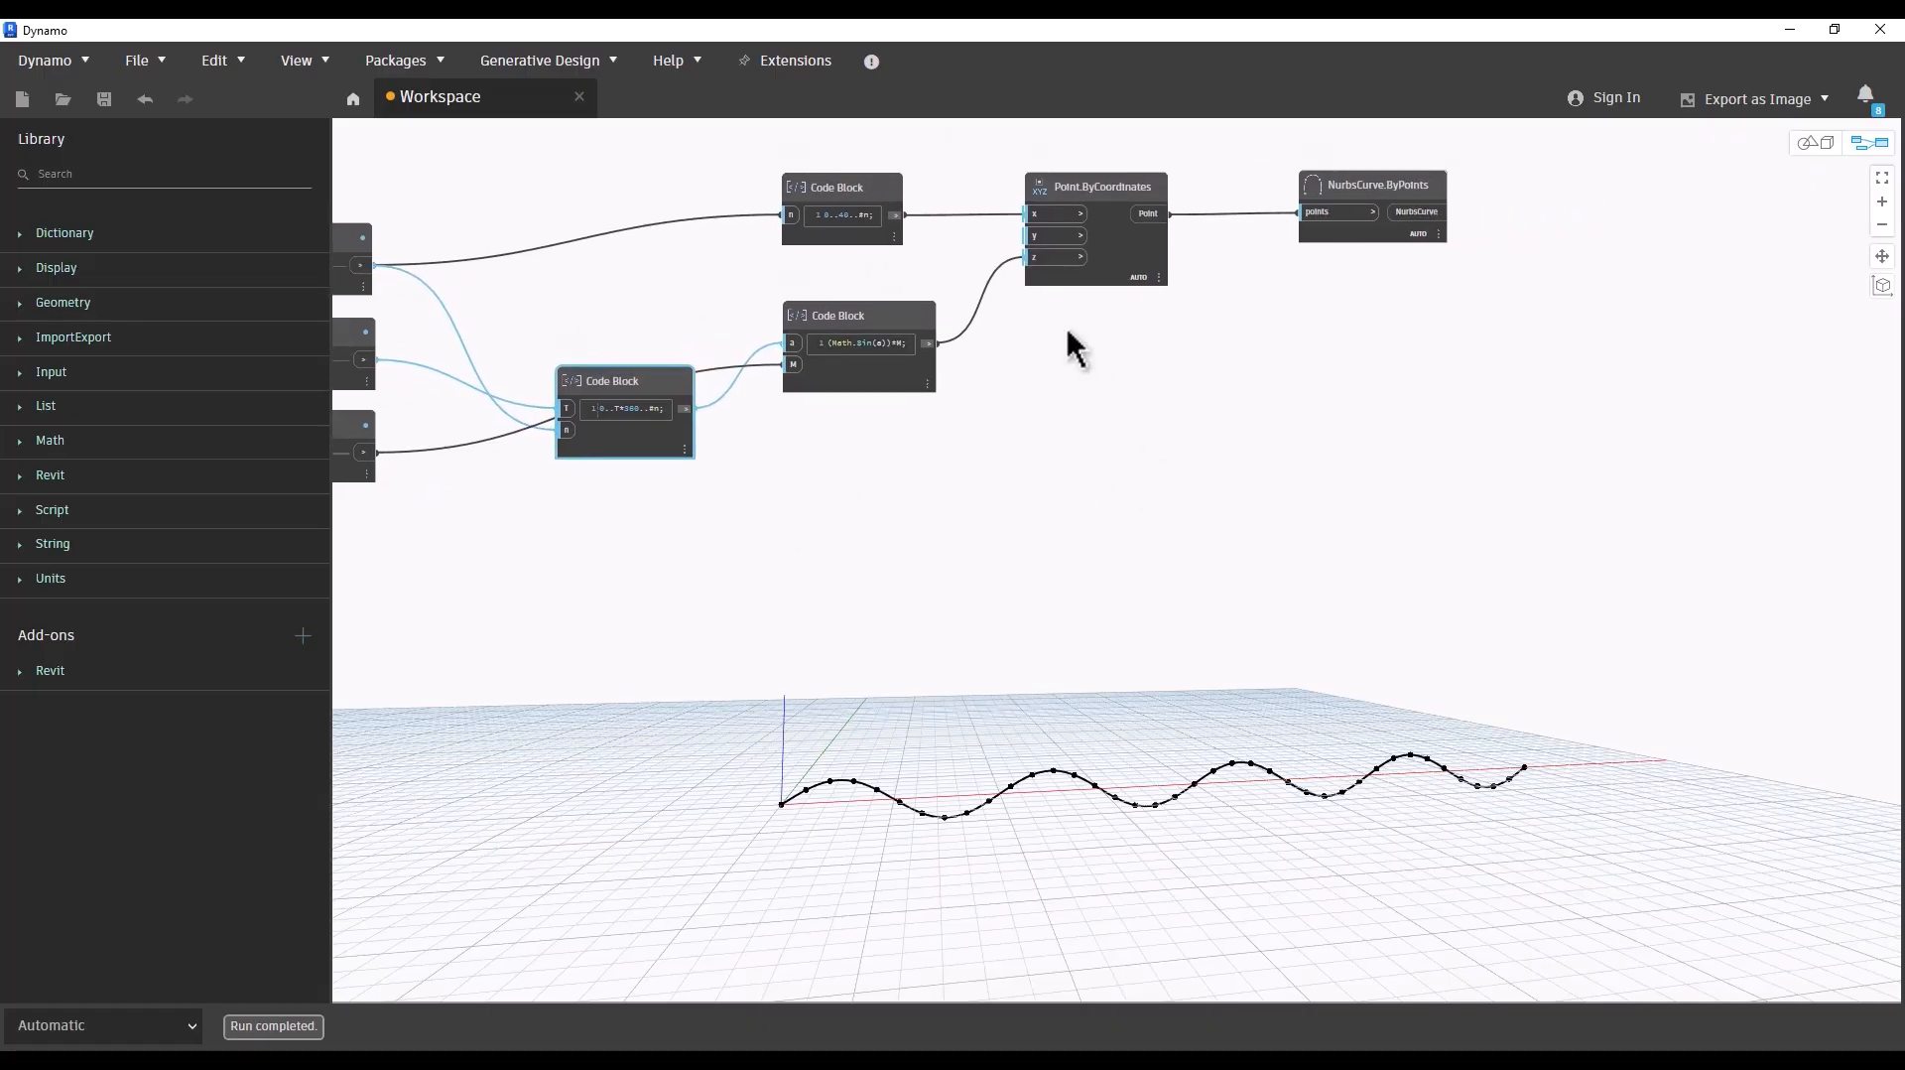
pyautogui.scroll(-2, 903, 353)
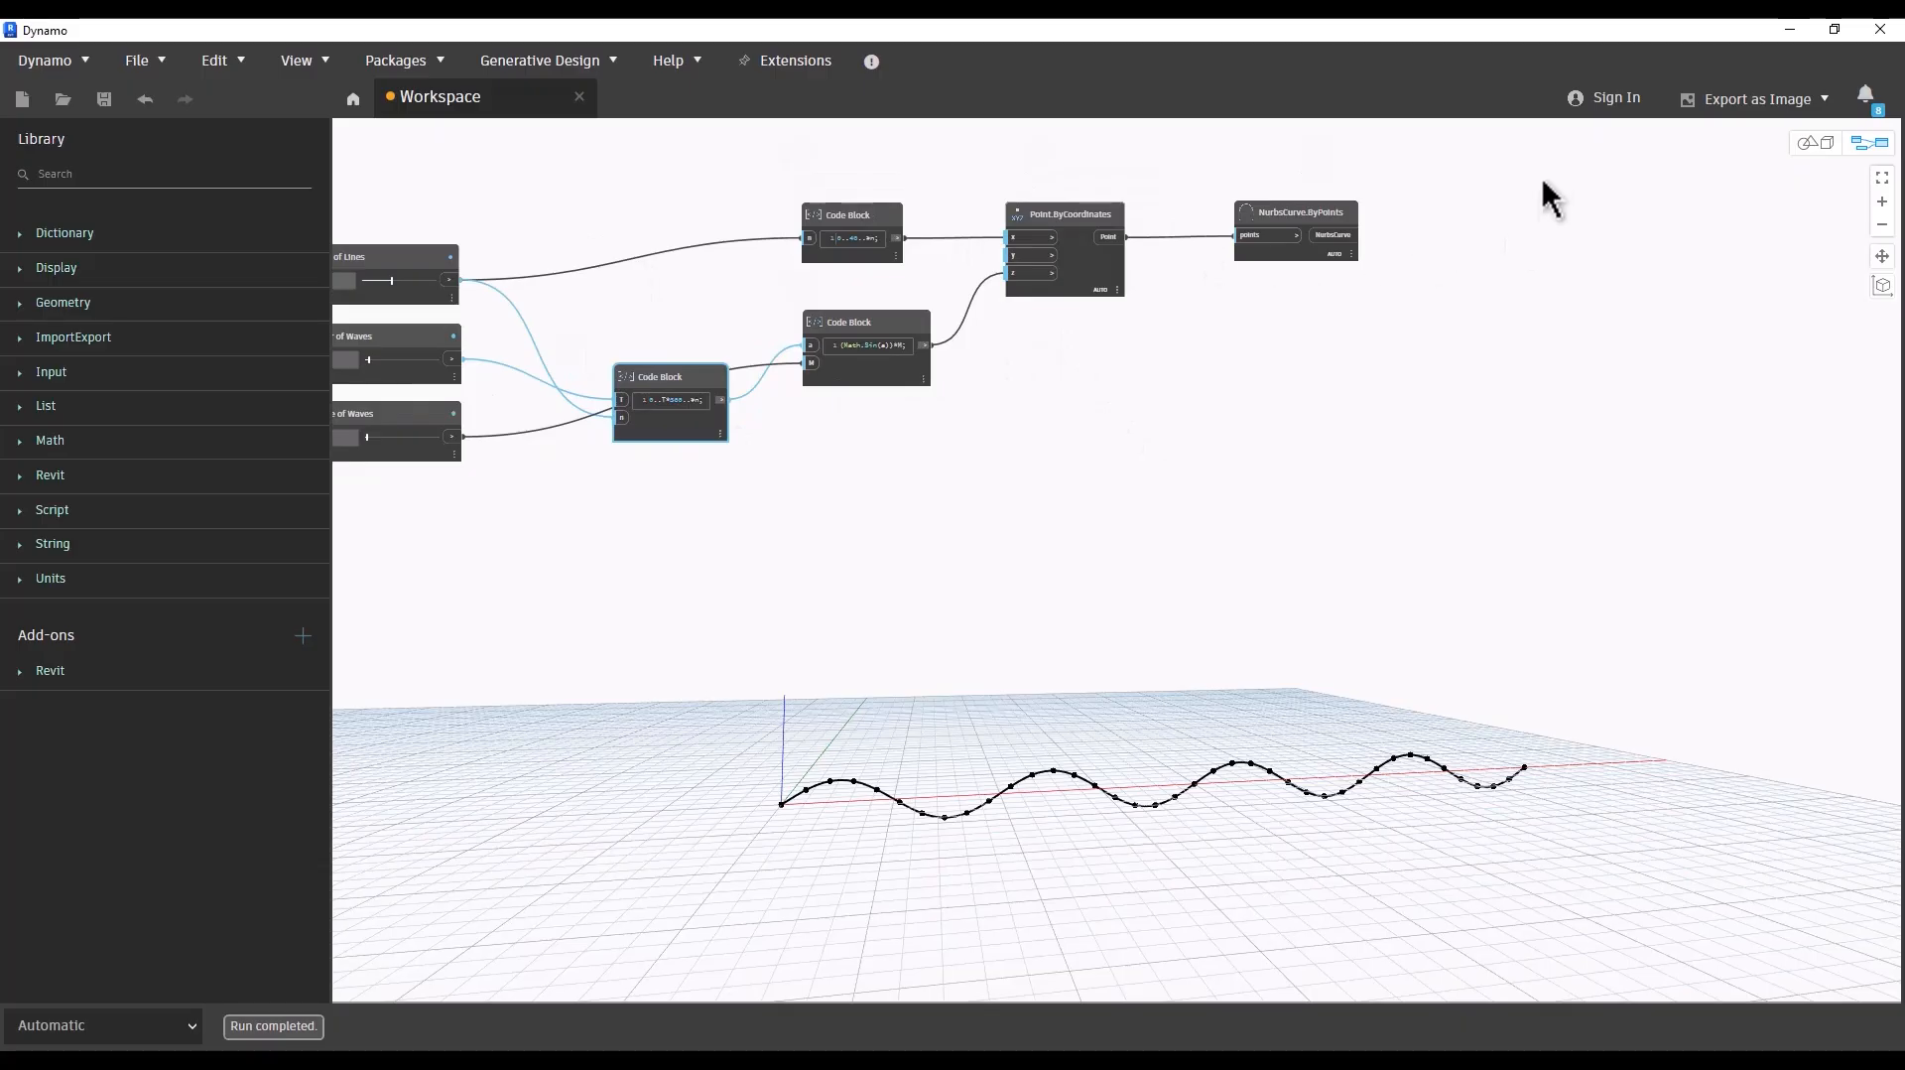
pyautogui.moveTo(1524, 159); pyautogui.dragTo(796, 448)
pyautogui.moveTo(880, 552); pyautogui.dragTo(897, 480, button='middle')
pyautogui.hotkey('ctrl', 'c')
pyautogui.hotkey('ctrl', 'v')
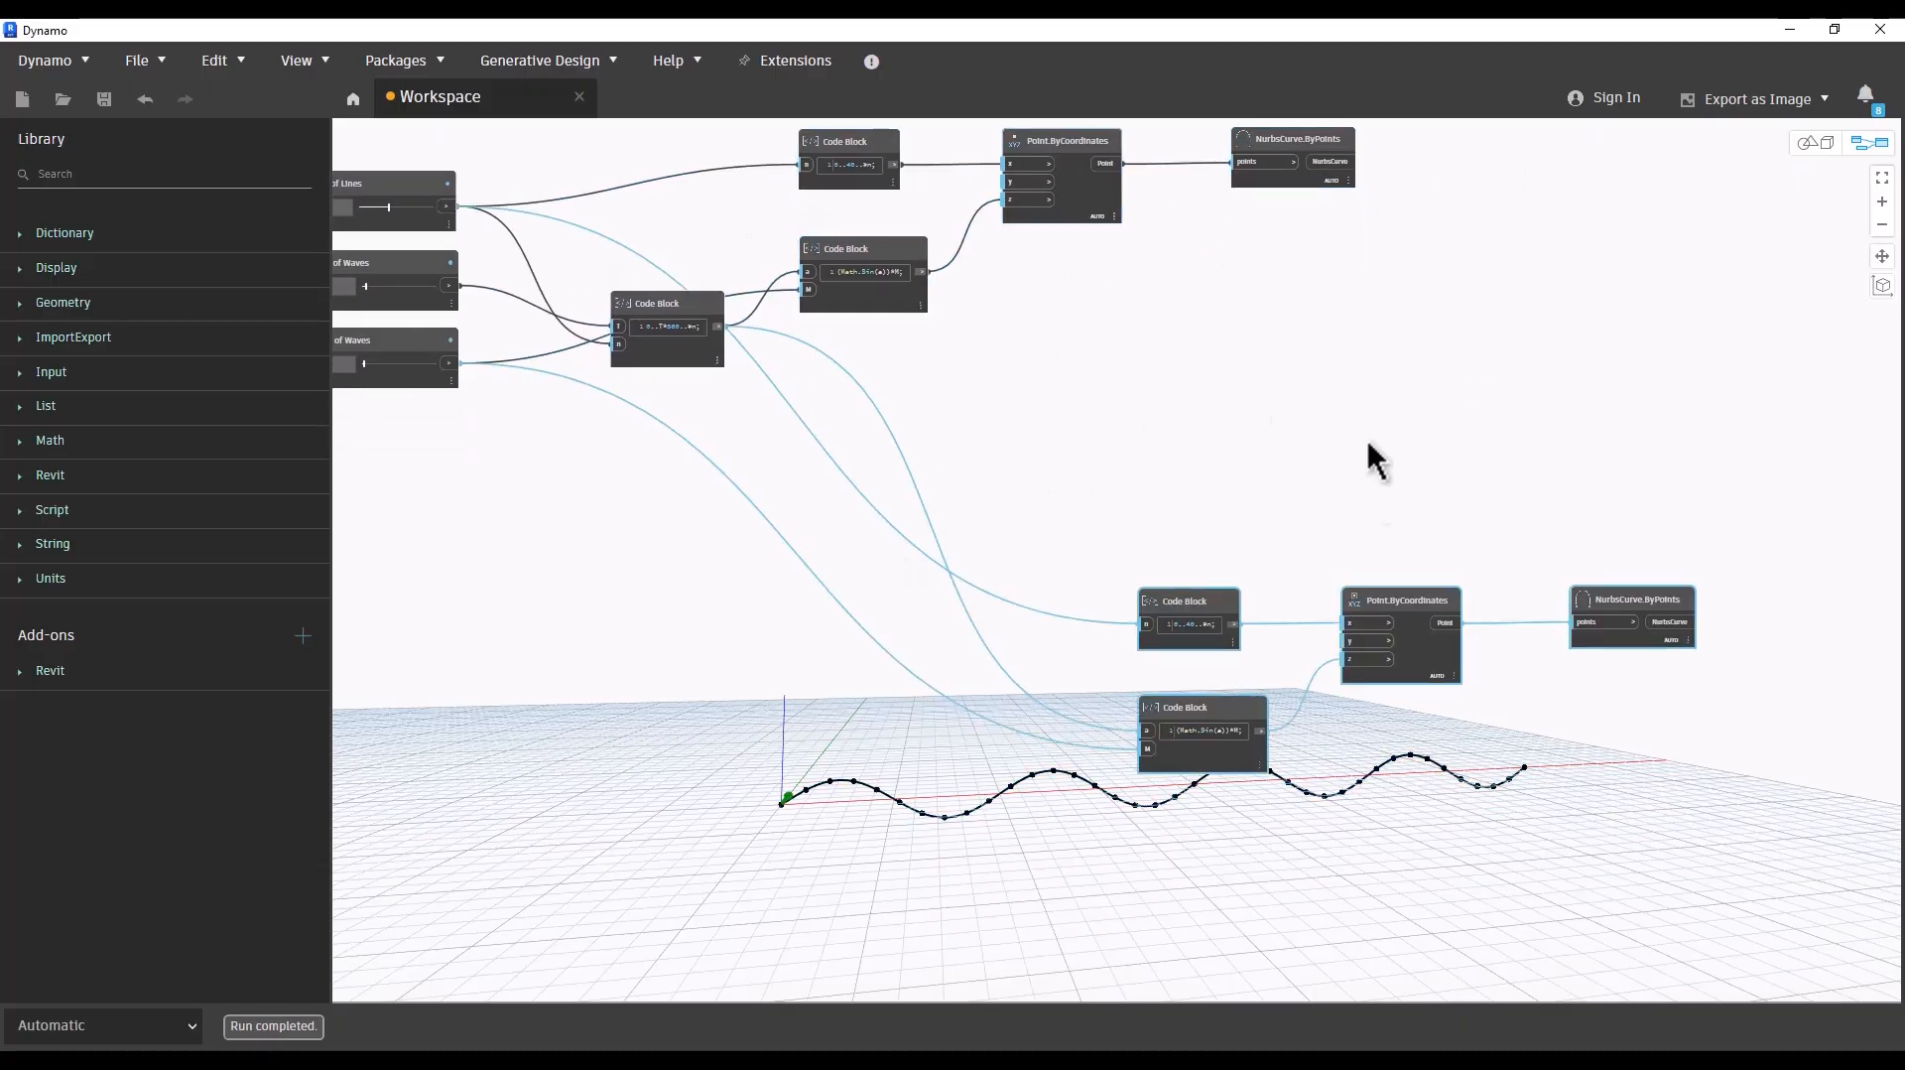
# Step: Place the duplicated nodes directly below the originals and change the duplicated sine block's expression to (-Math.Sin(a))*M
pyautogui.moveTo(1201, 616); pyautogui.dragTo(859, 429)
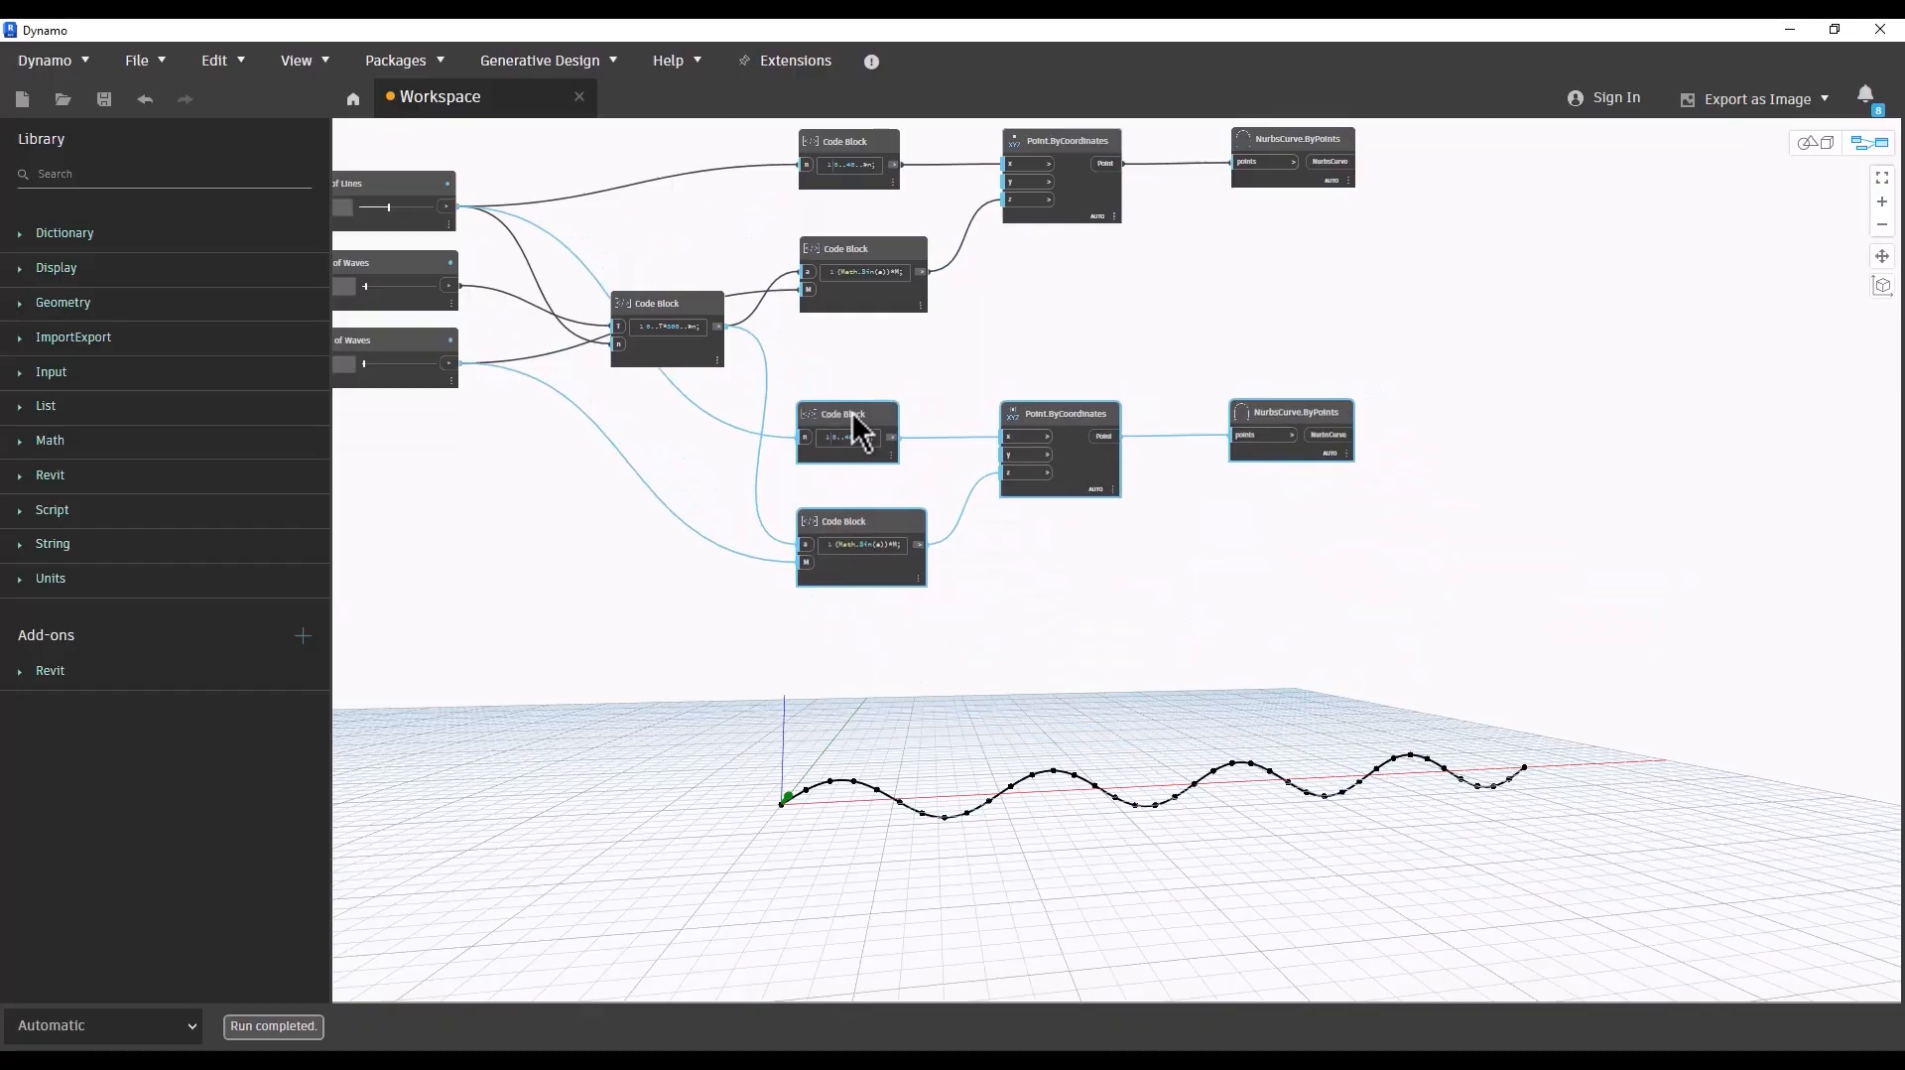
pyautogui.click(724, 460)
pyautogui.scroll(3, 814, 557)
pyautogui.scroll(2, 878, 601)
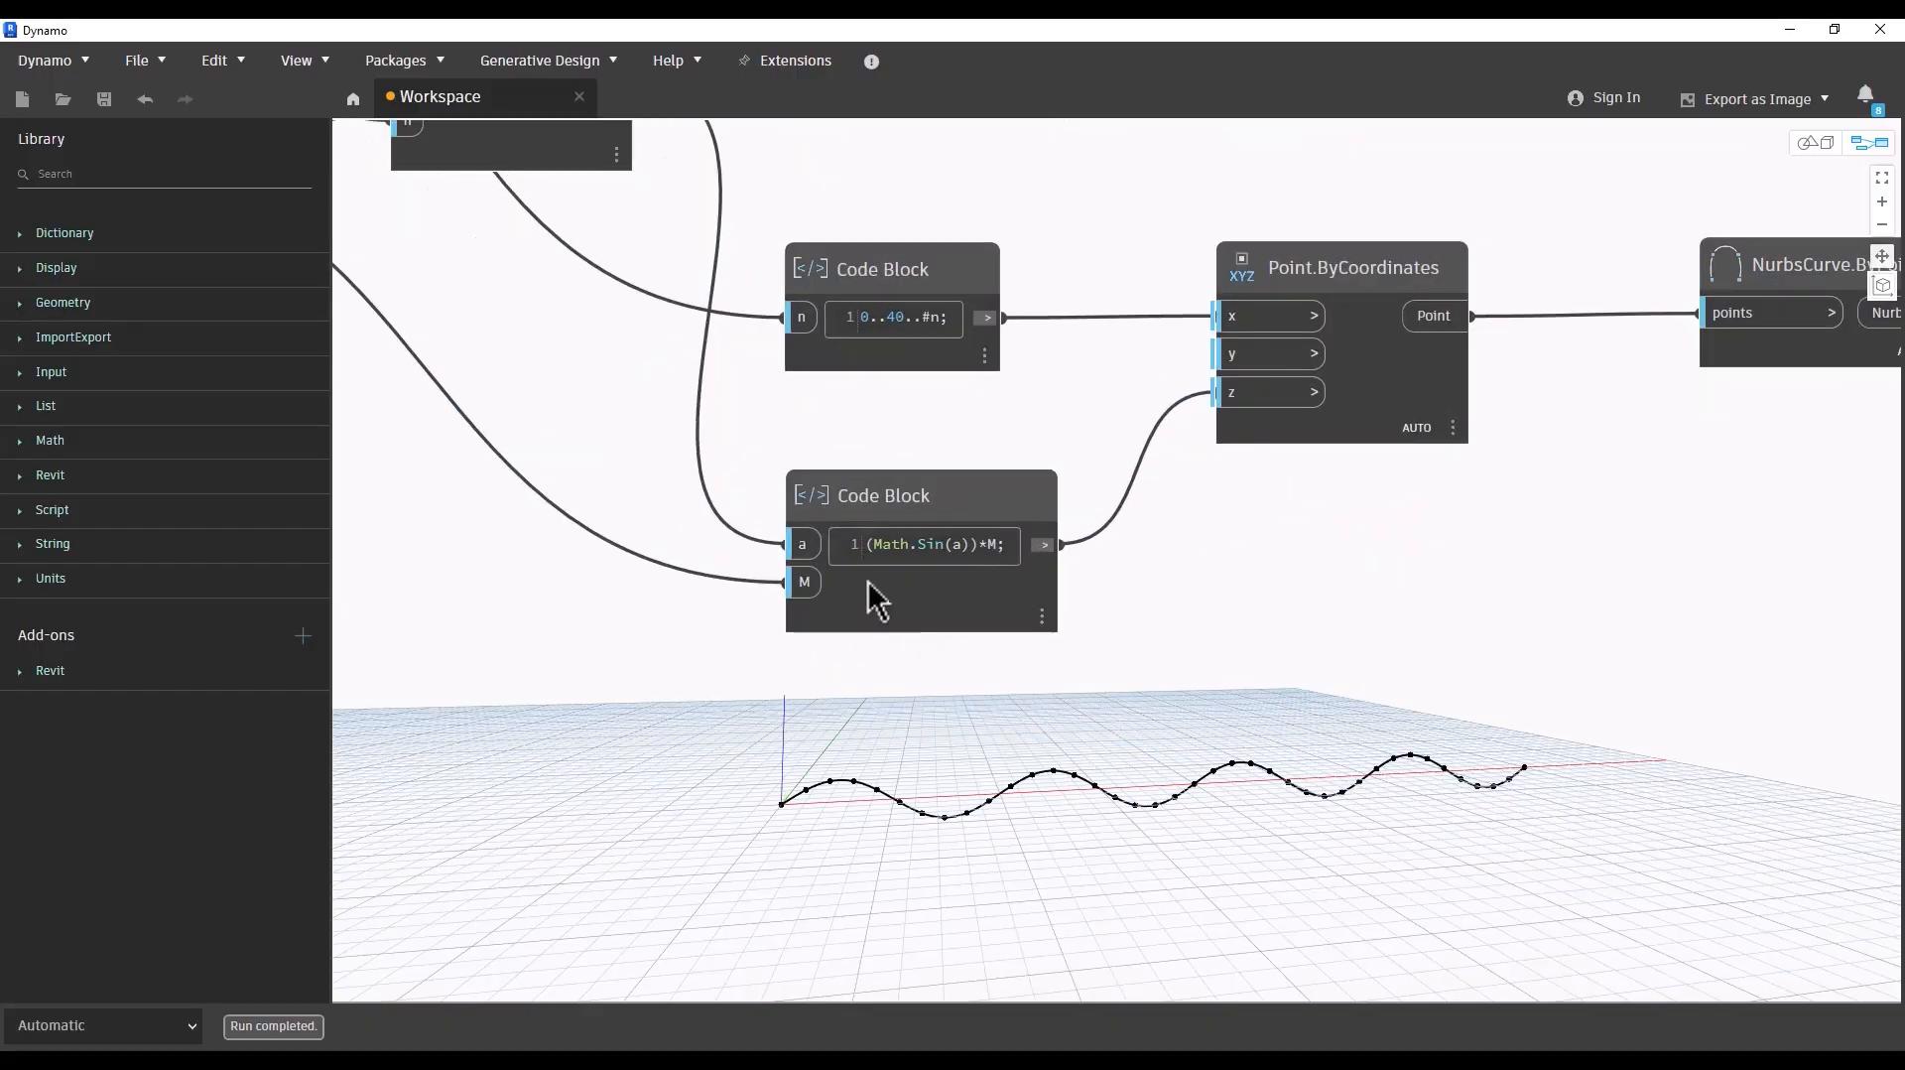
pyautogui.scroll(2, 877, 600)
pyautogui.click(872, 536)
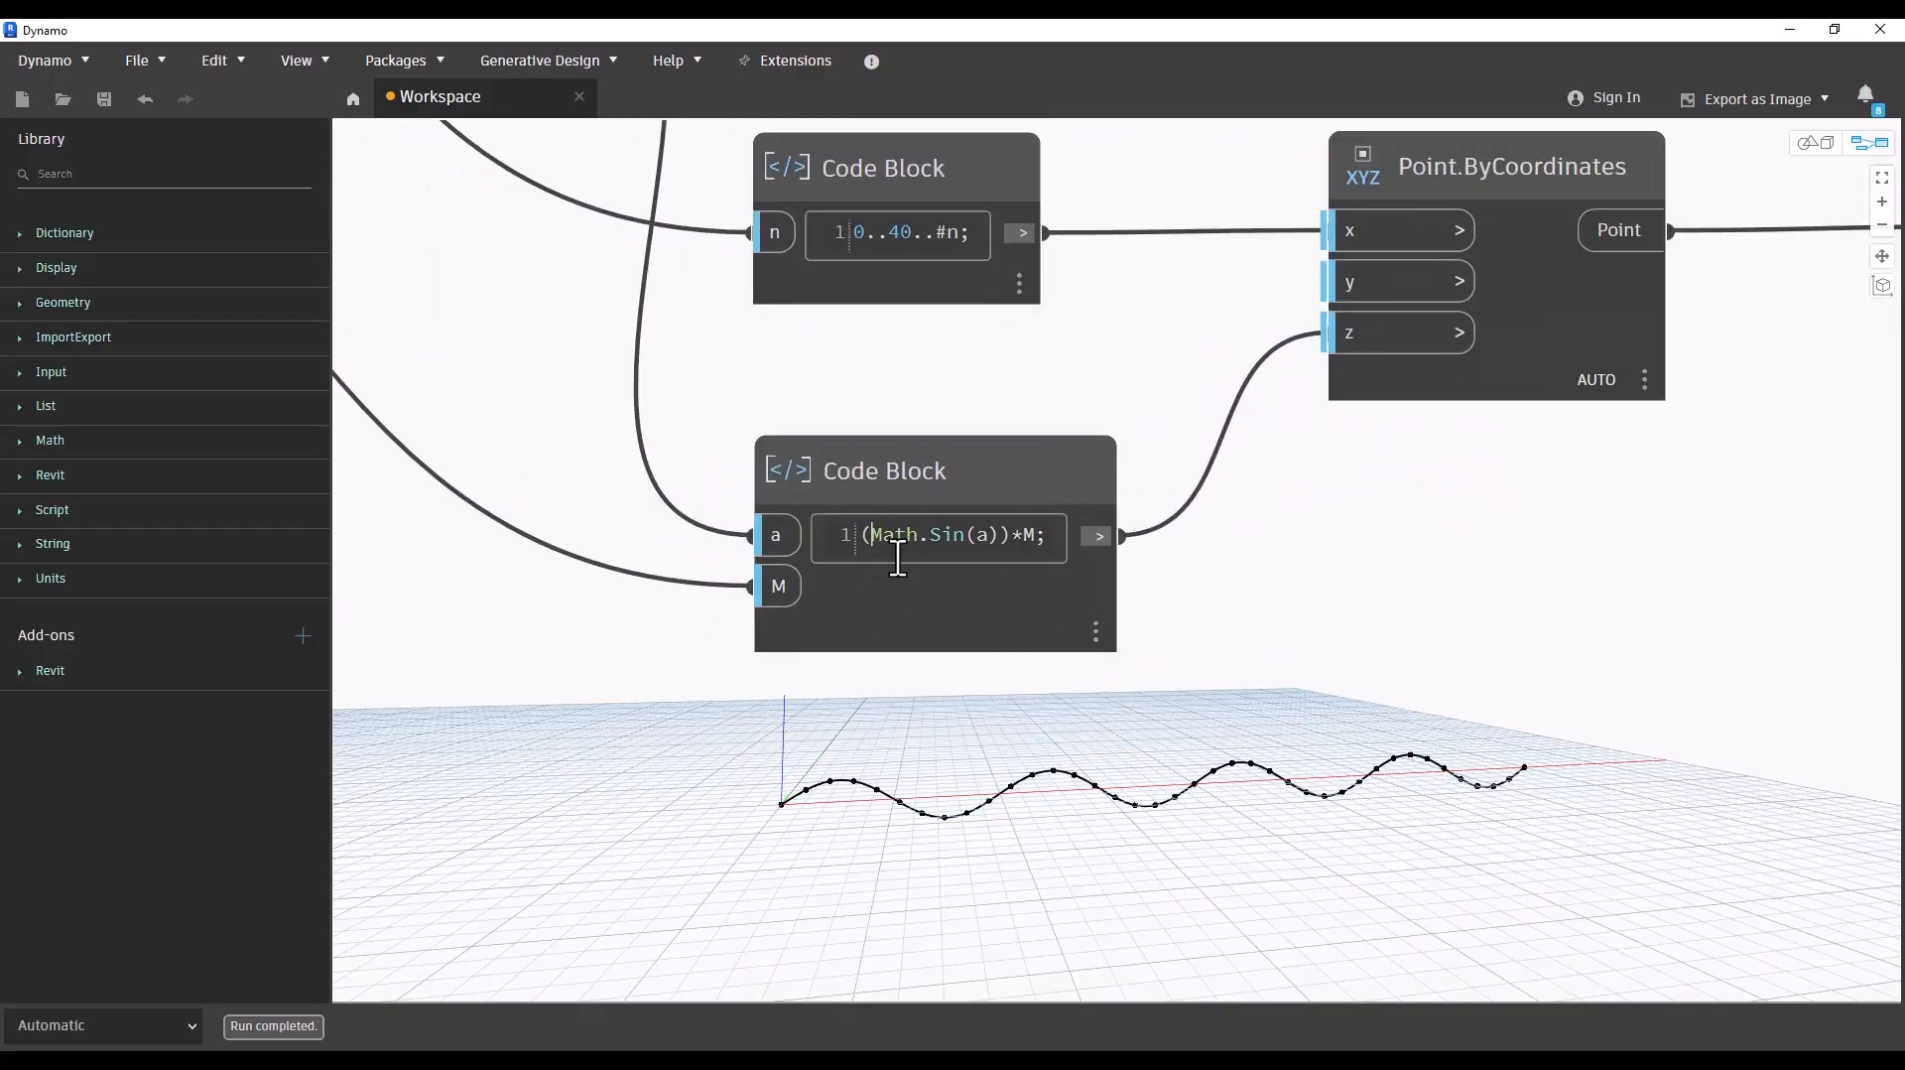
pyautogui.write('-')
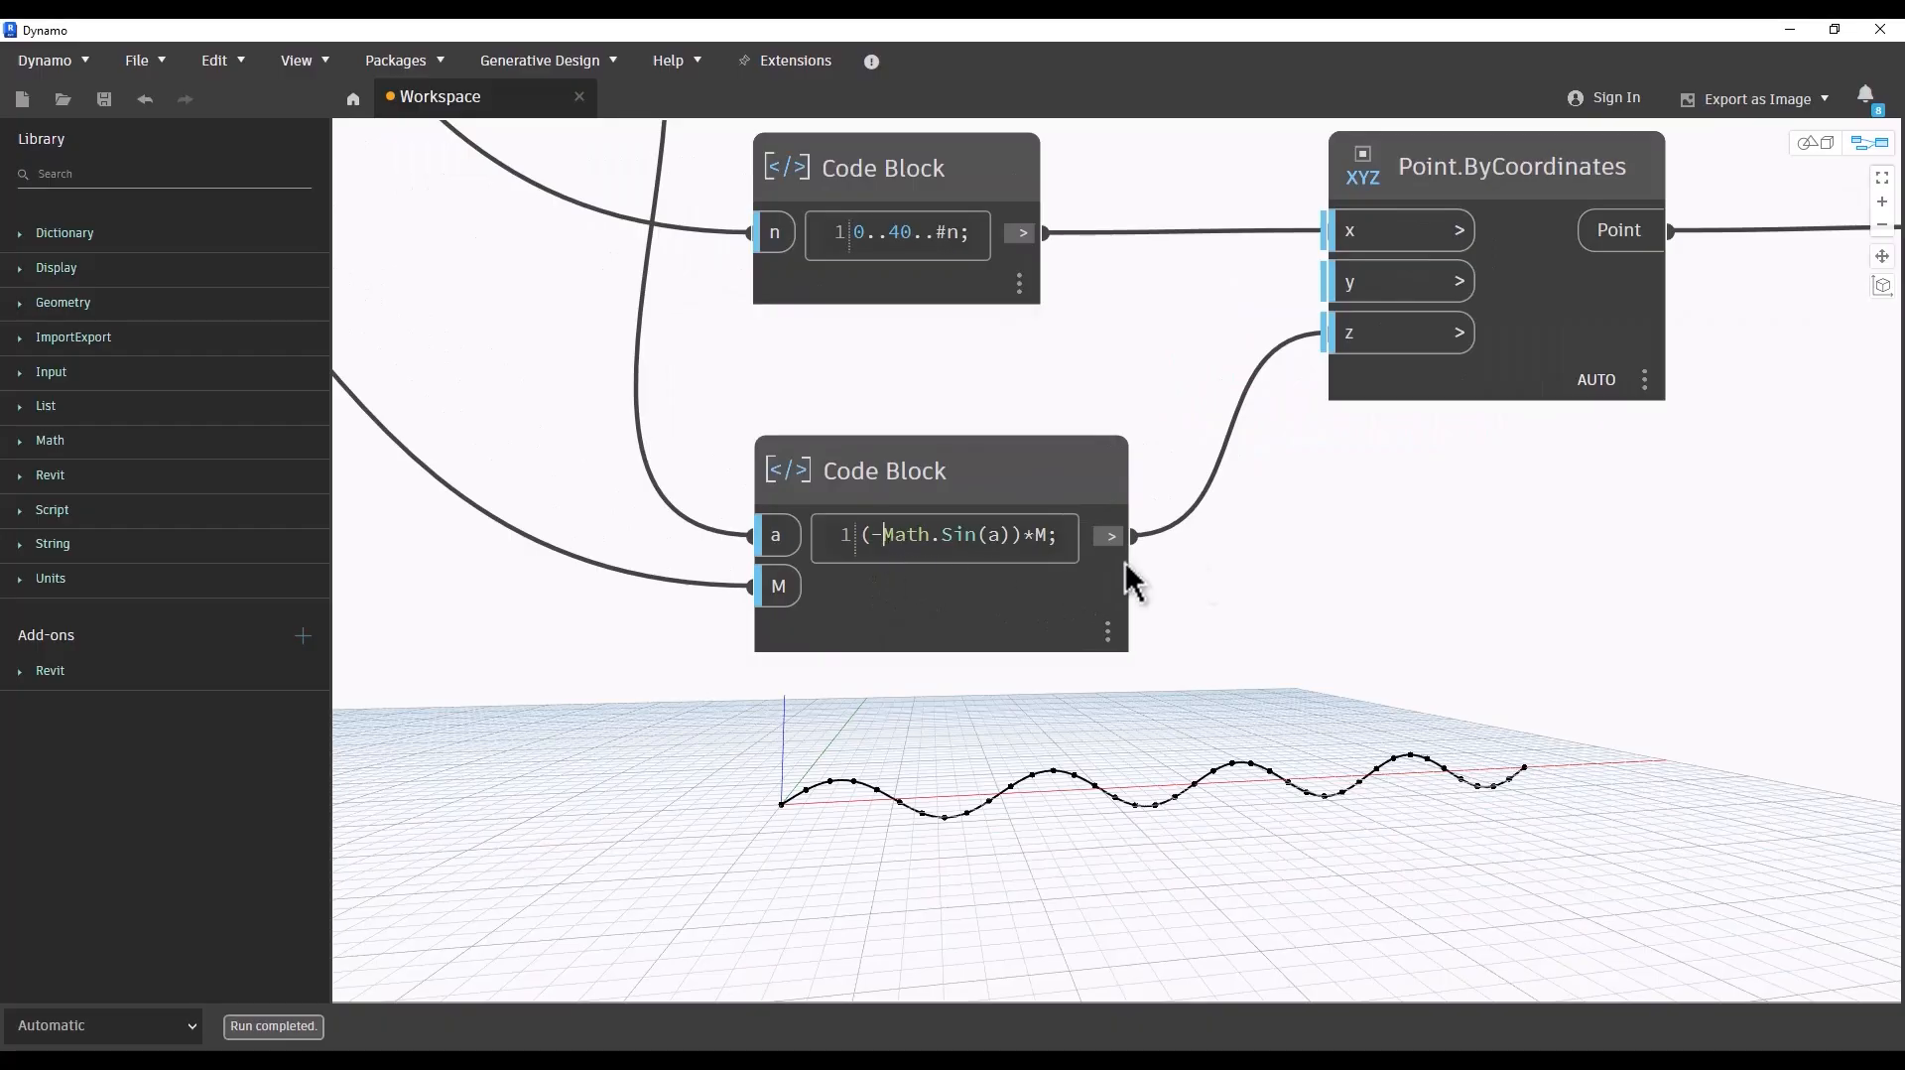
pyautogui.click(1317, 561)
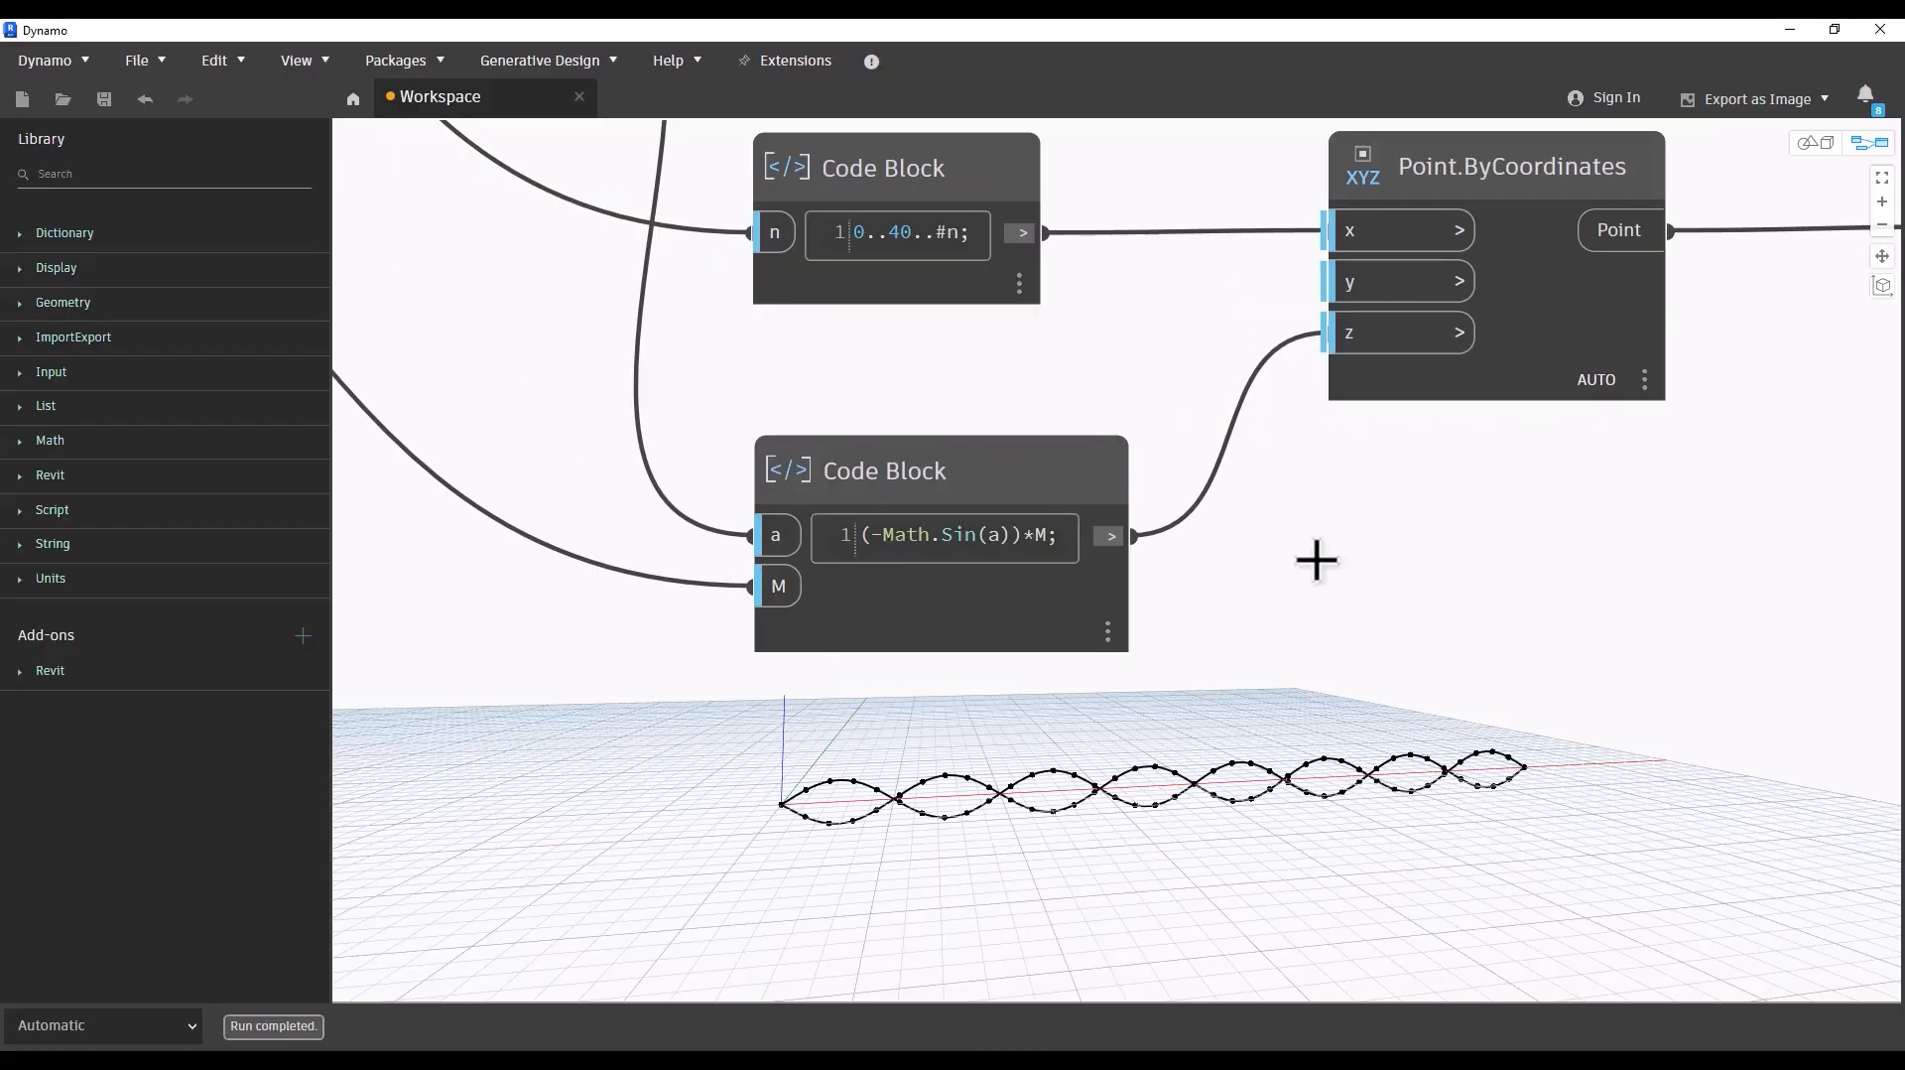
# Step: Extend the lower sine block's expression to (-Math.Sin(a))*M-D so it gains a D input
pyautogui.scroll(-2, 1355, 547)
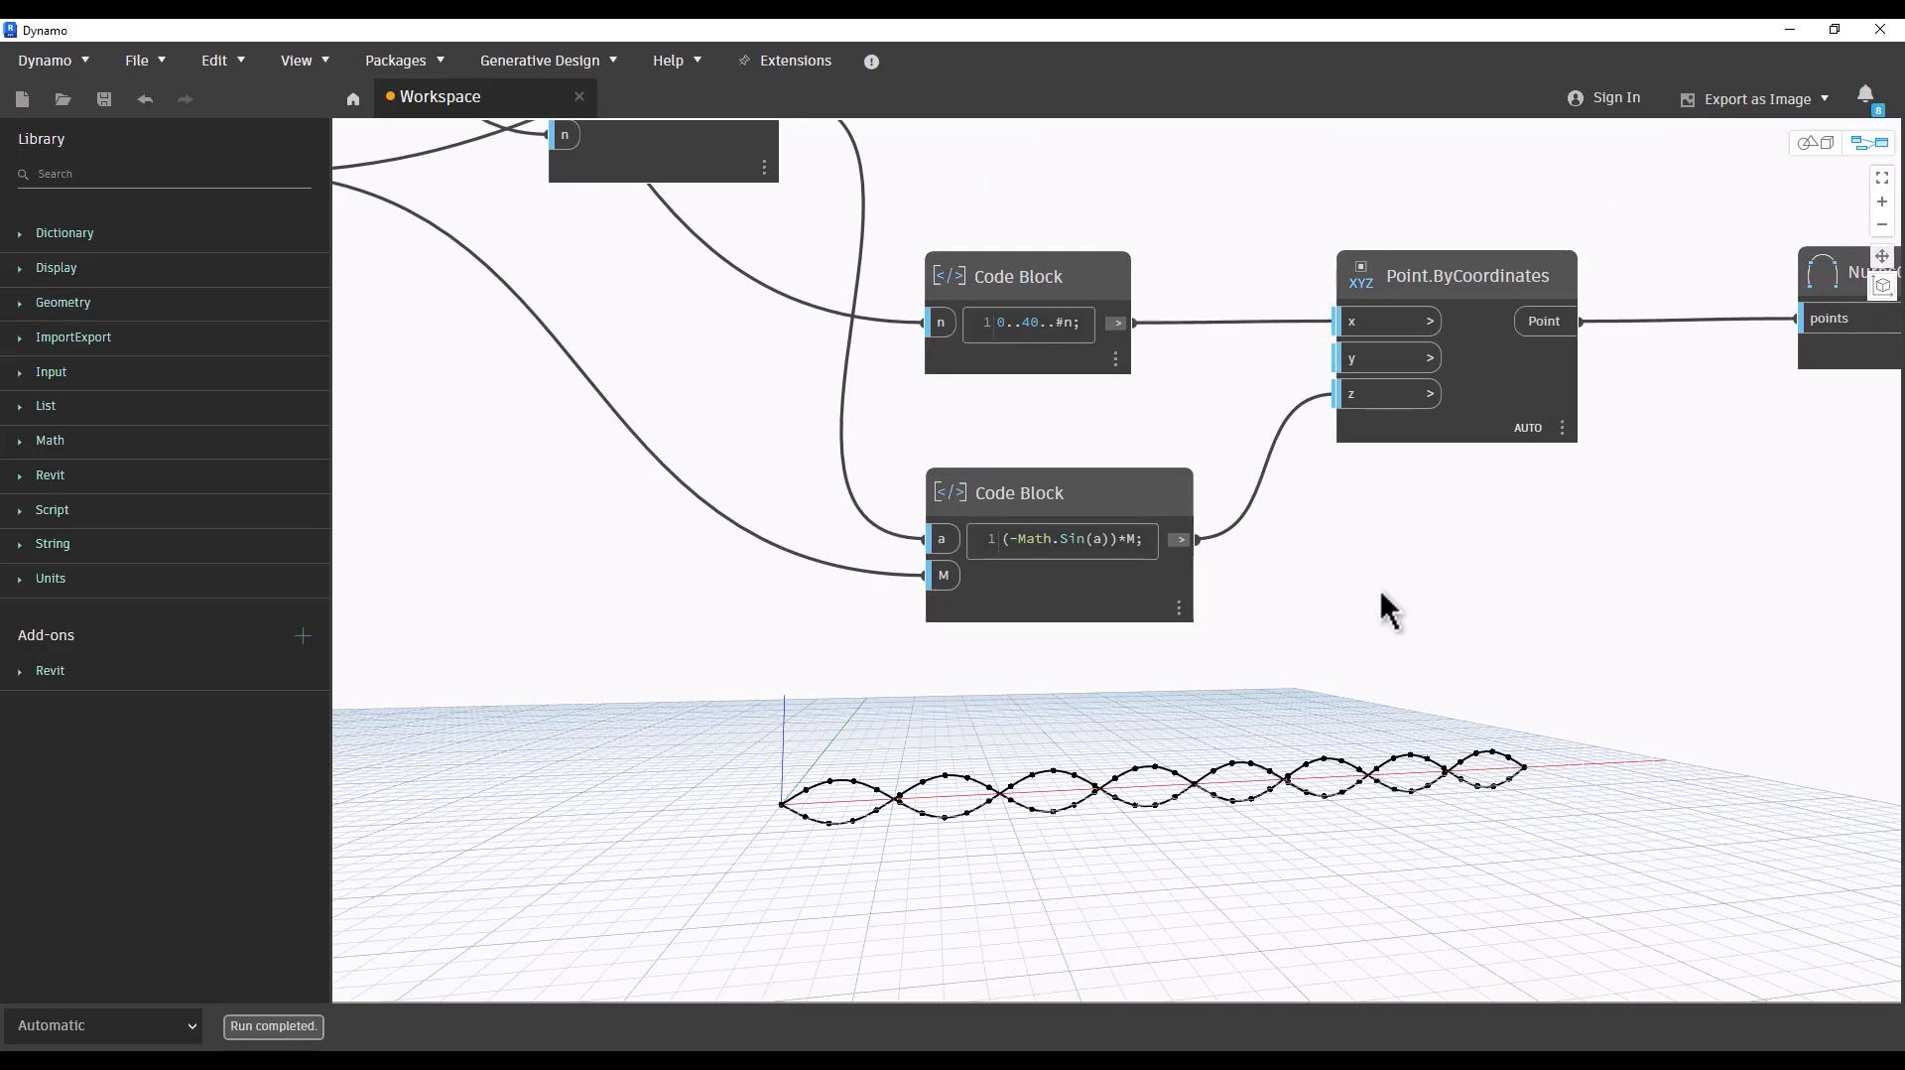
pyautogui.scroll(3, 1293, 566)
pyautogui.click(1042, 462)
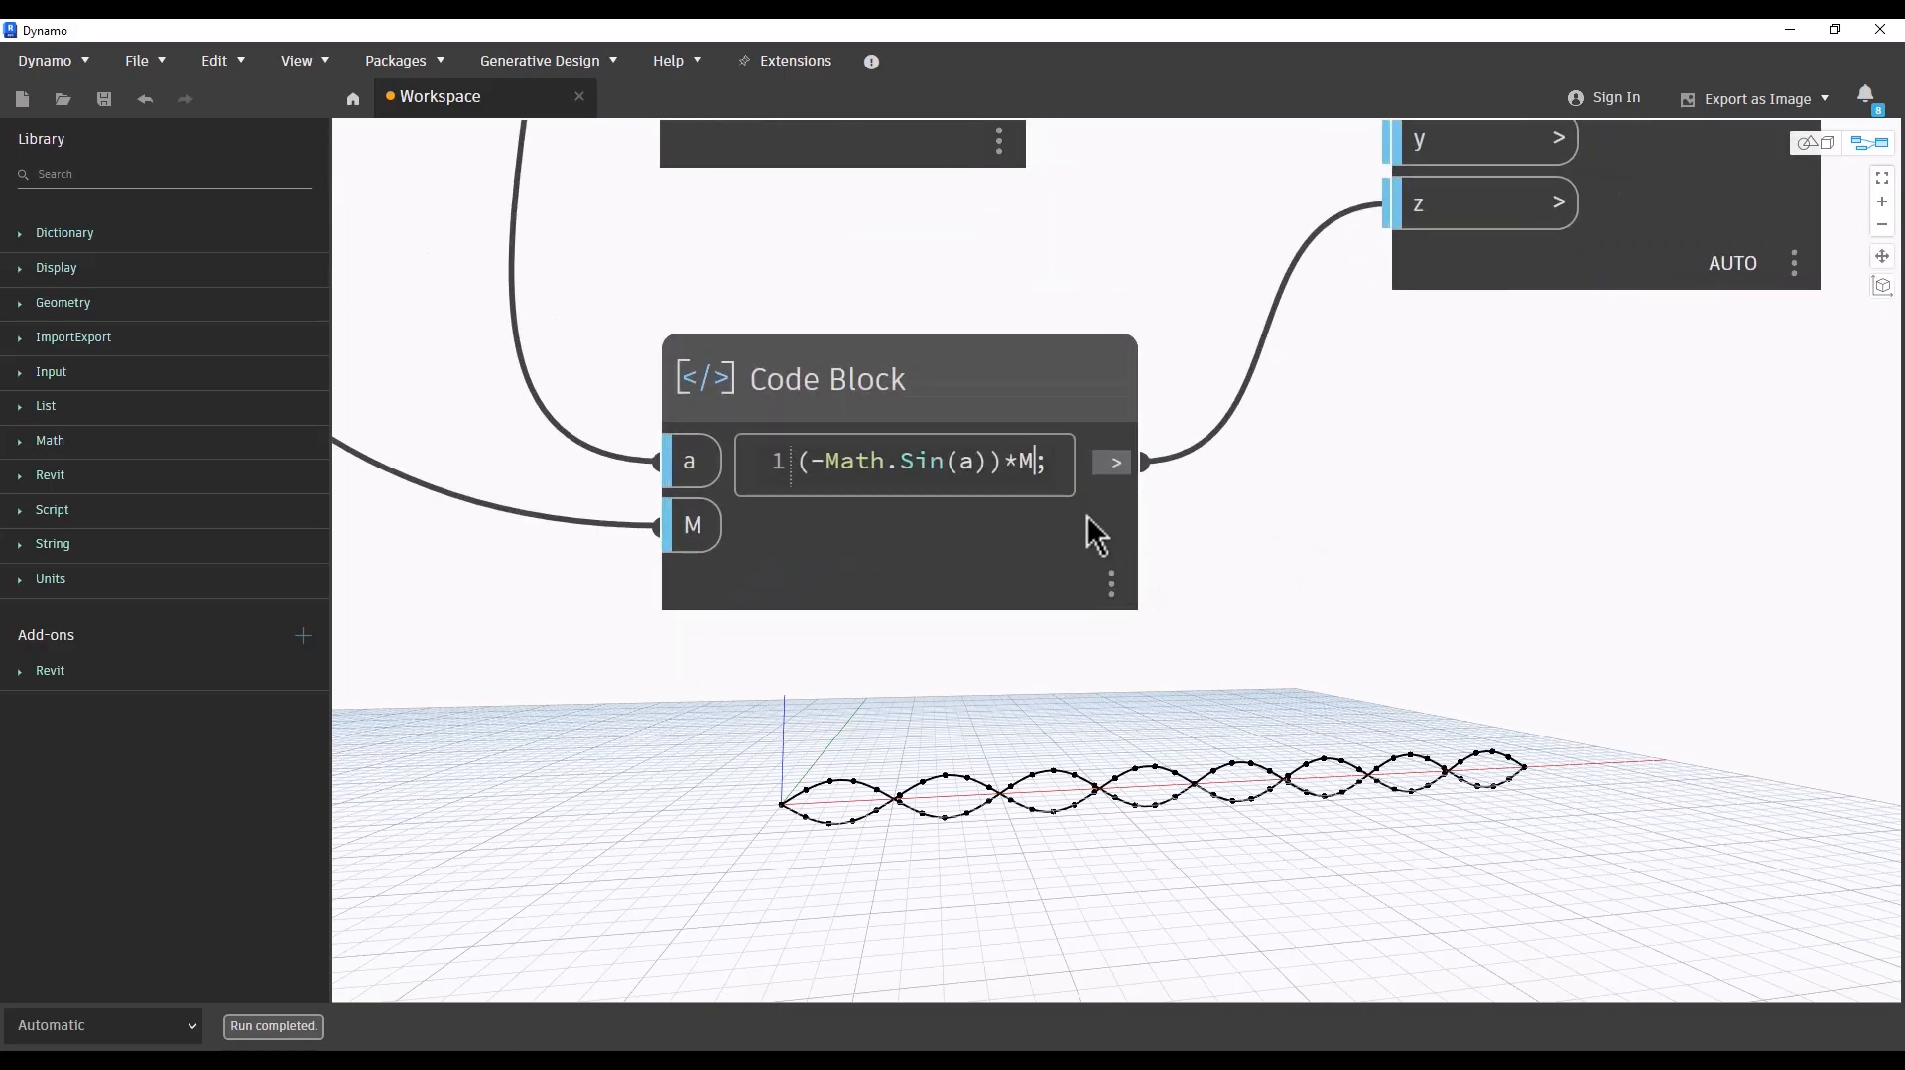
pyautogui.write('-')
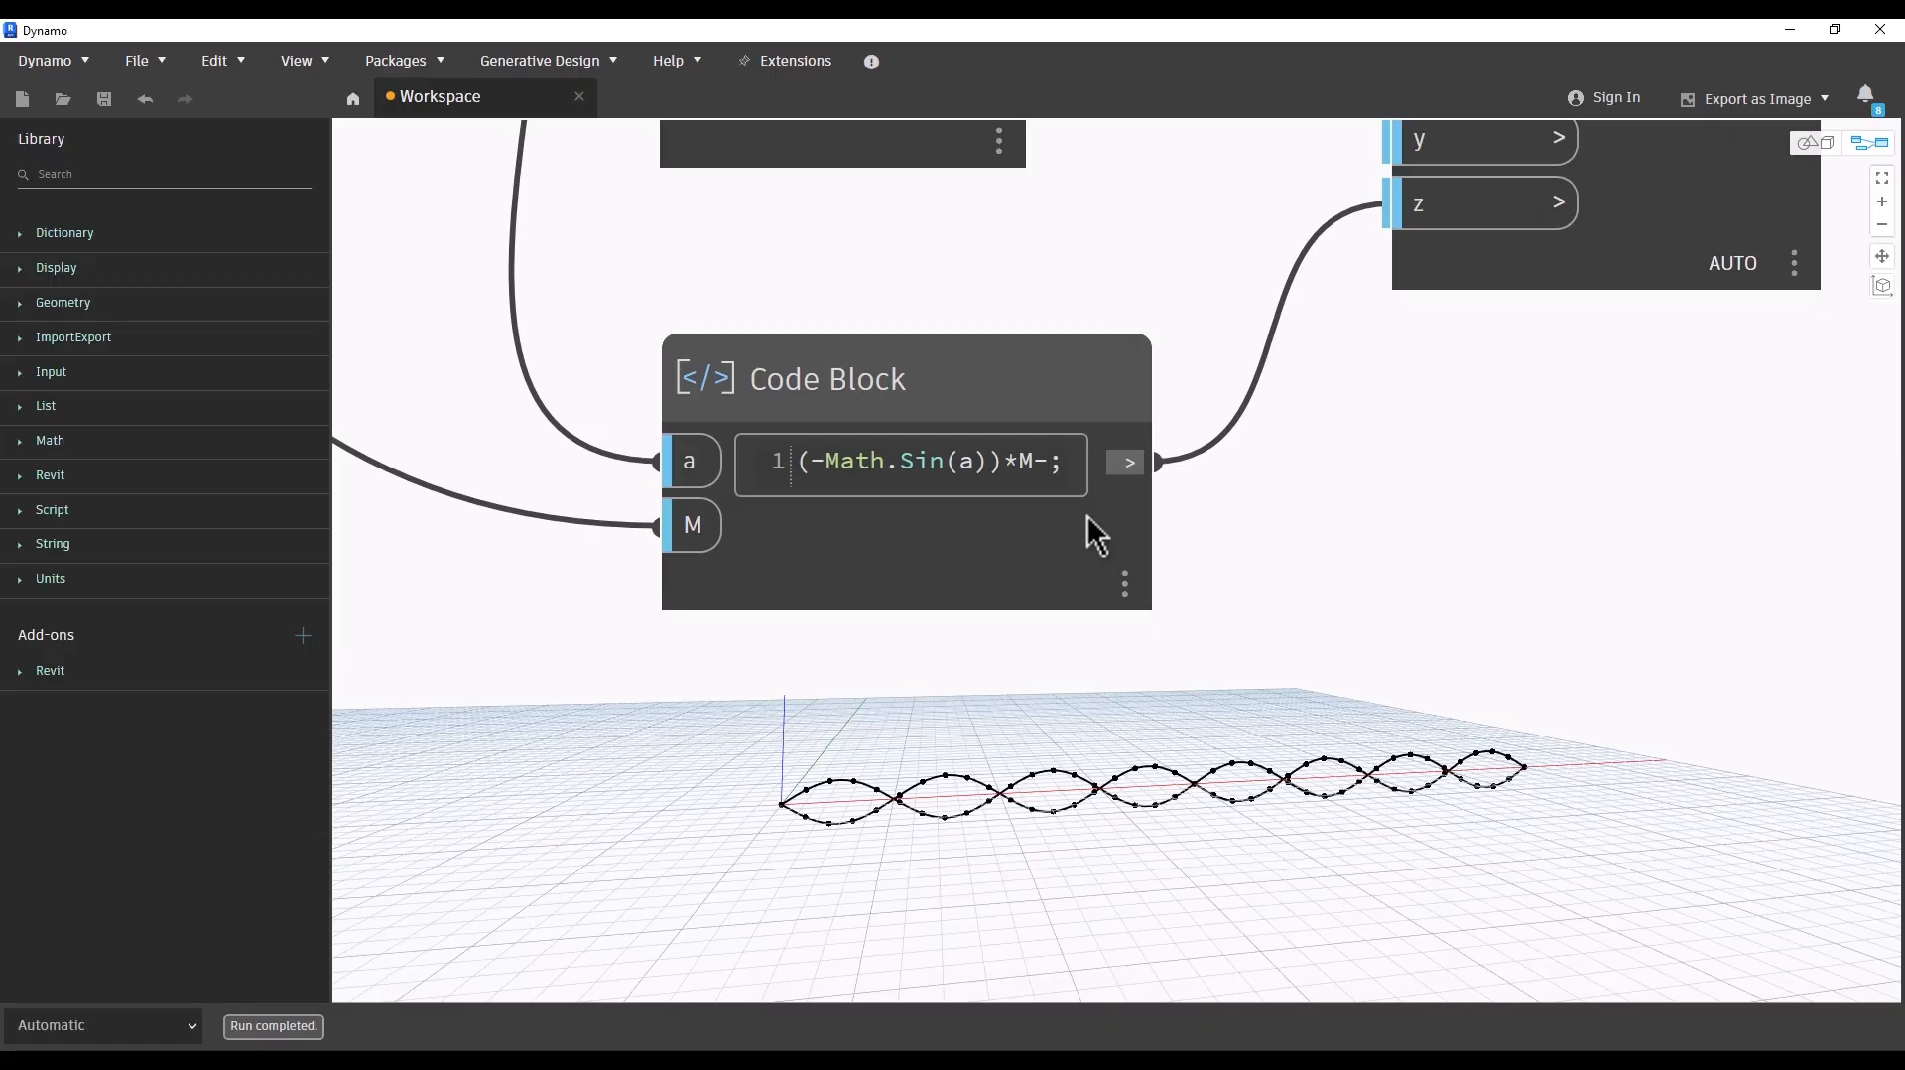
pyautogui.write('D')
pyautogui.click(1637, 466)
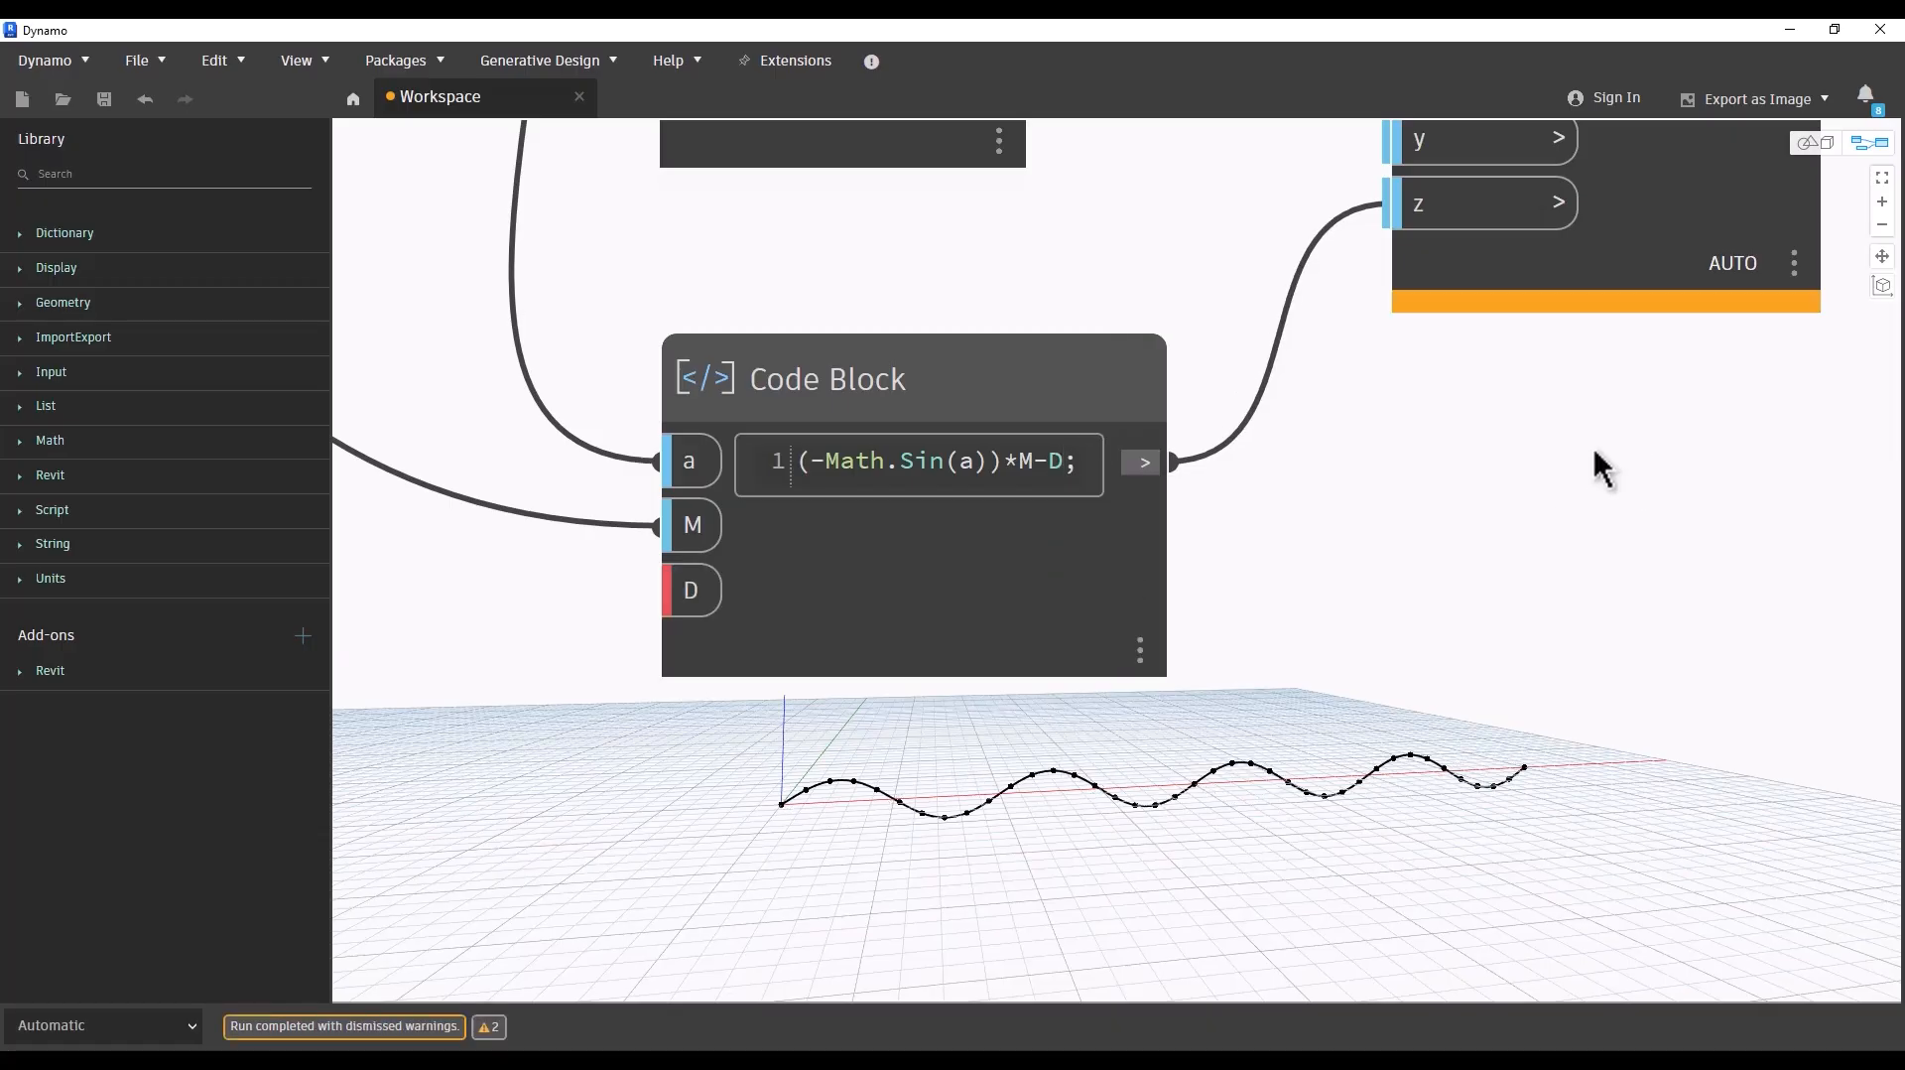
# Step: Duplicate the Multiple of Waves slider below the original, wired to the lower sine block's D input and set to 3
pyautogui.scroll(-5, 1599, 462)
pyautogui.click(651, 289)
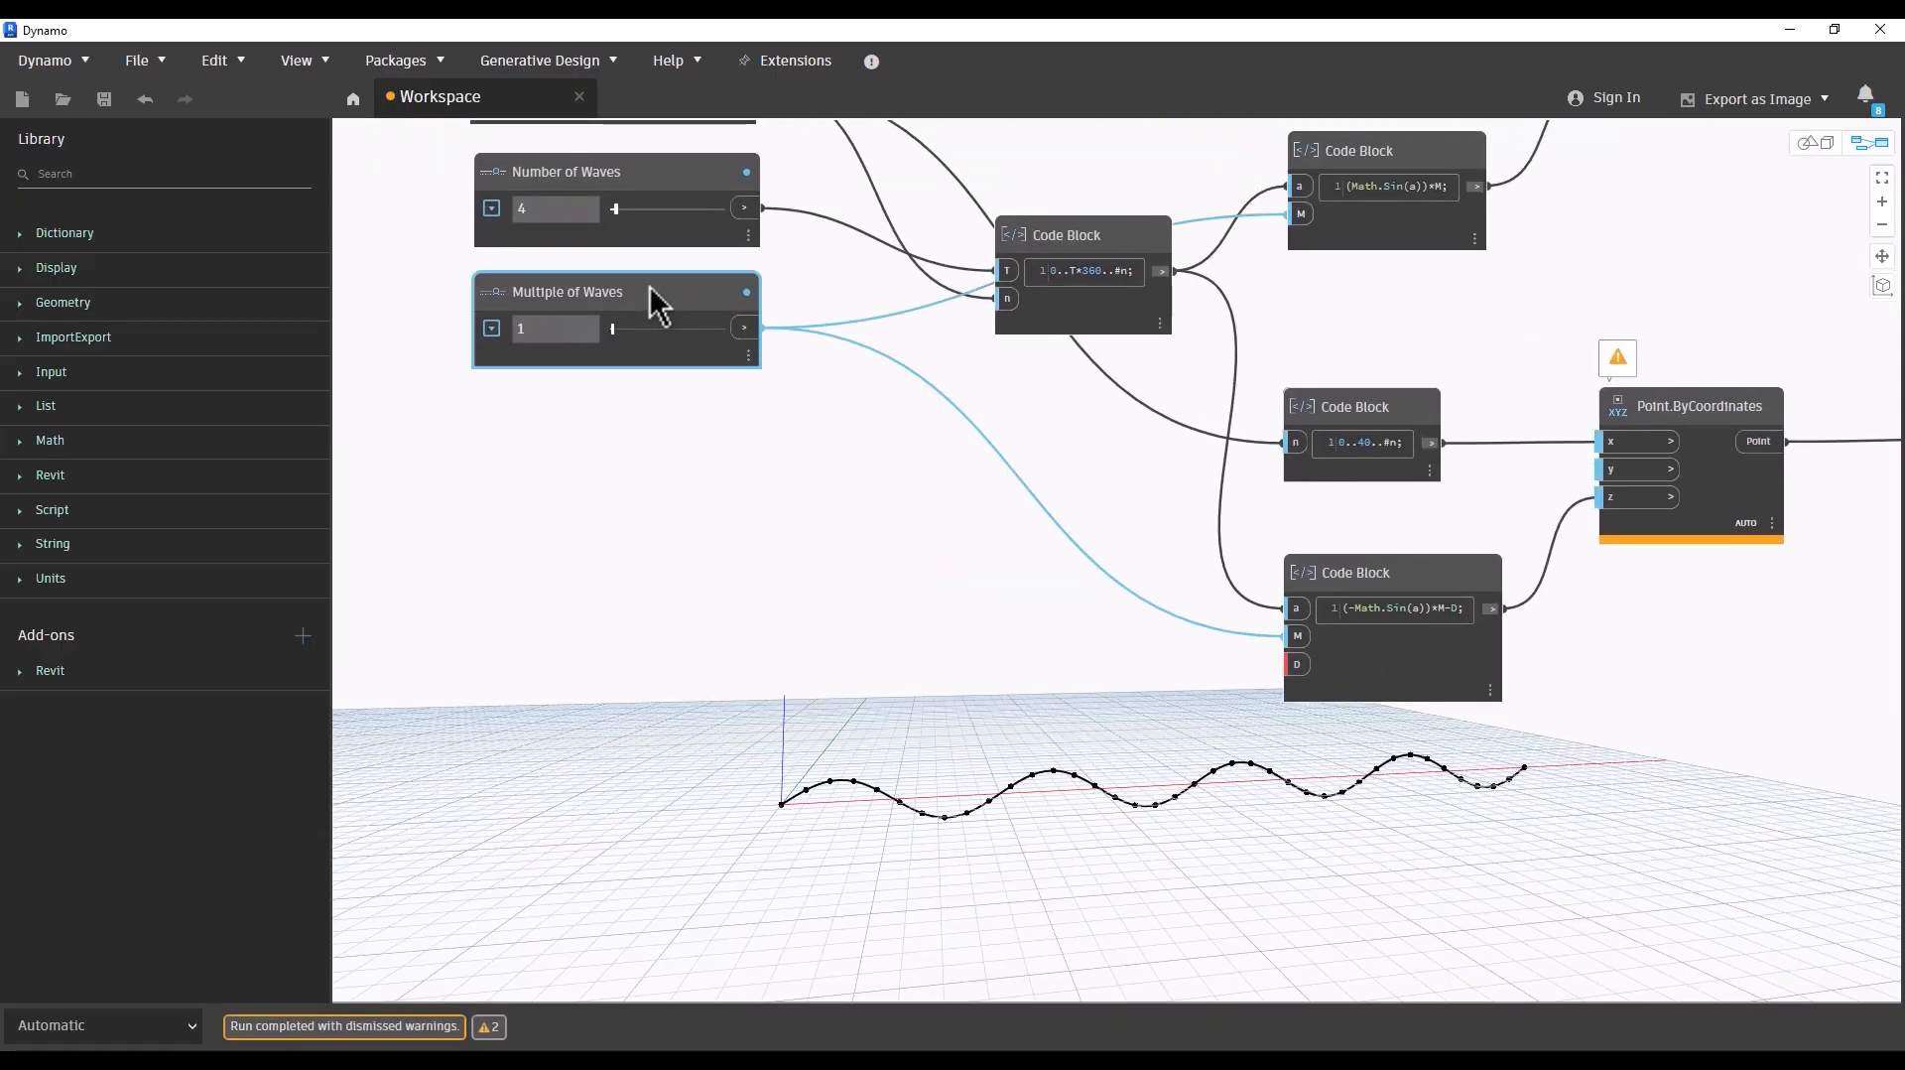
pyautogui.hotkey('ctrl', 'c')
pyautogui.hotkey('ctrl', 'v')
pyautogui.moveTo(906, 354); pyautogui.dragTo(579, 425)
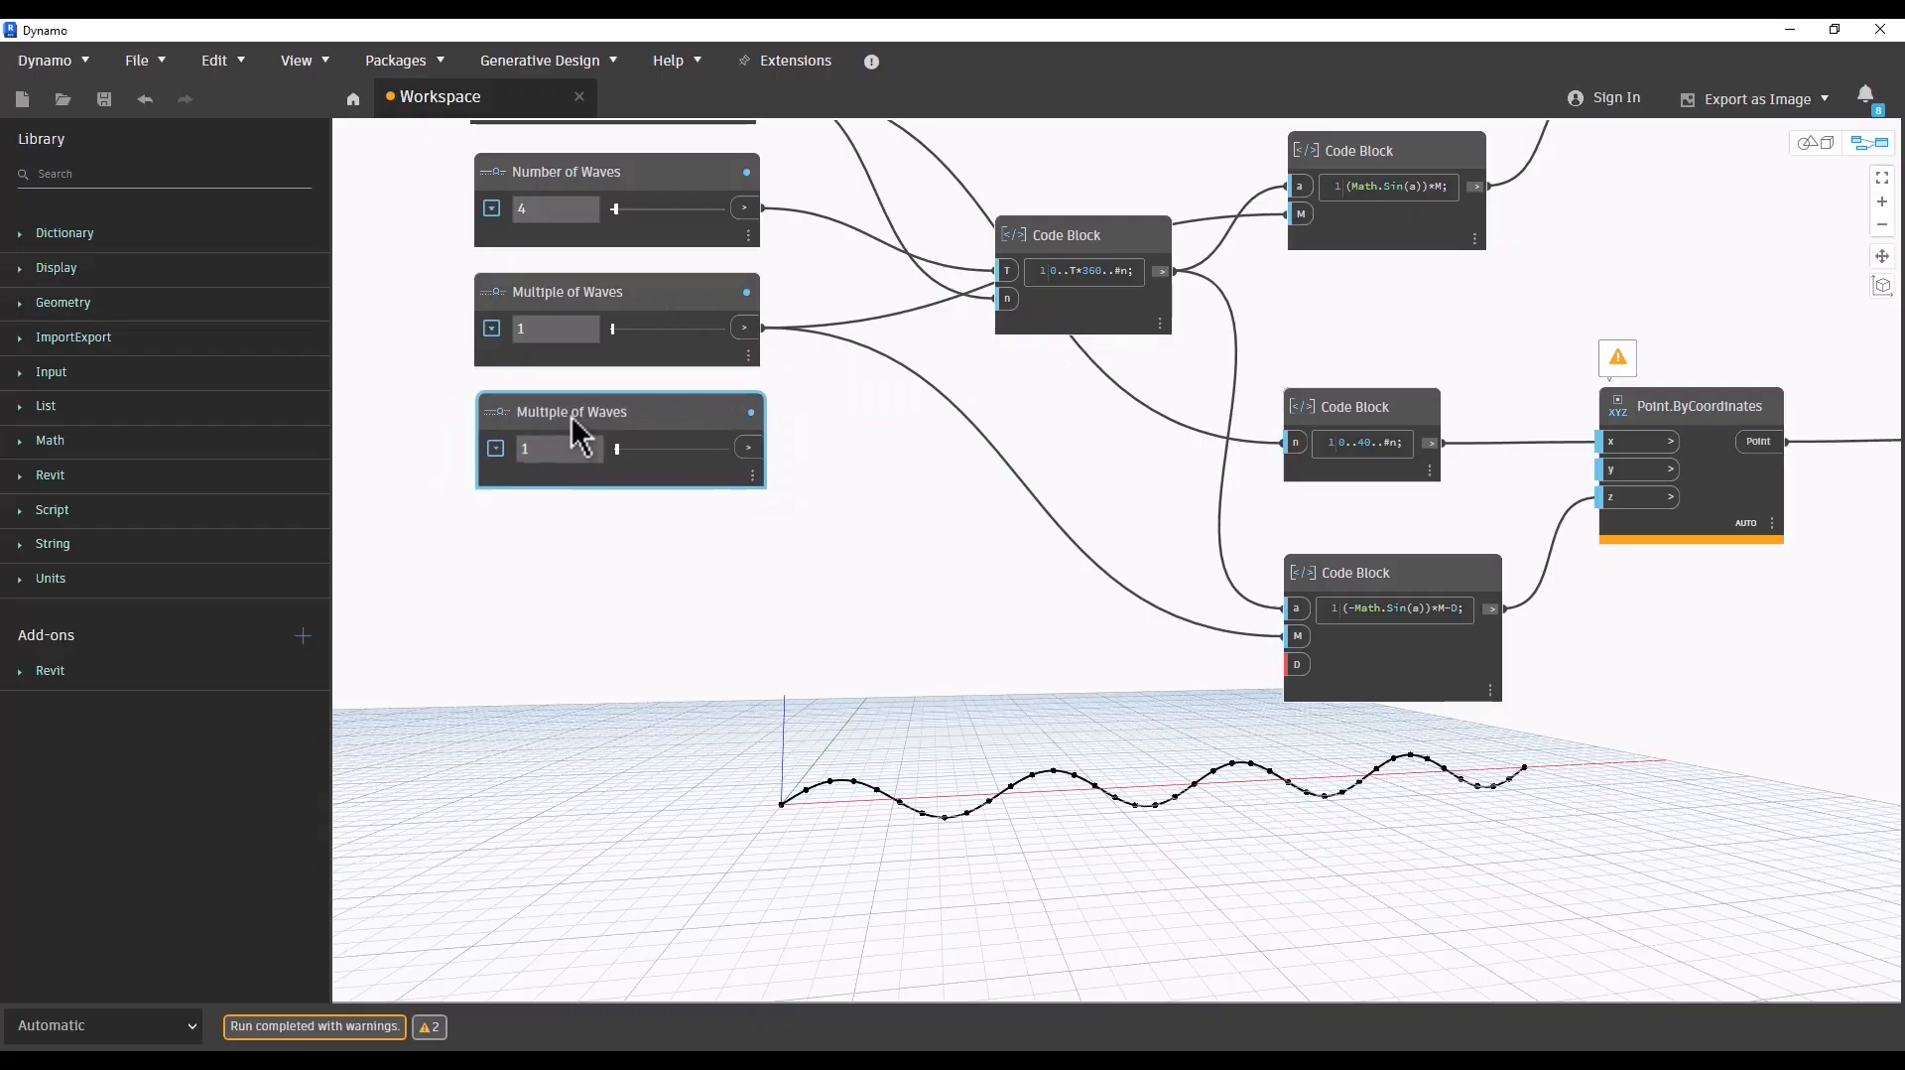
pyautogui.moveTo(747, 443)
pyautogui.mouseDown()
pyautogui.moveTo(1310, 646)
pyautogui.moveTo(1313, 667)
pyautogui.moveTo(1297, 664)
pyautogui.mouseUp()
pyautogui.scroll(4, 635, 456)
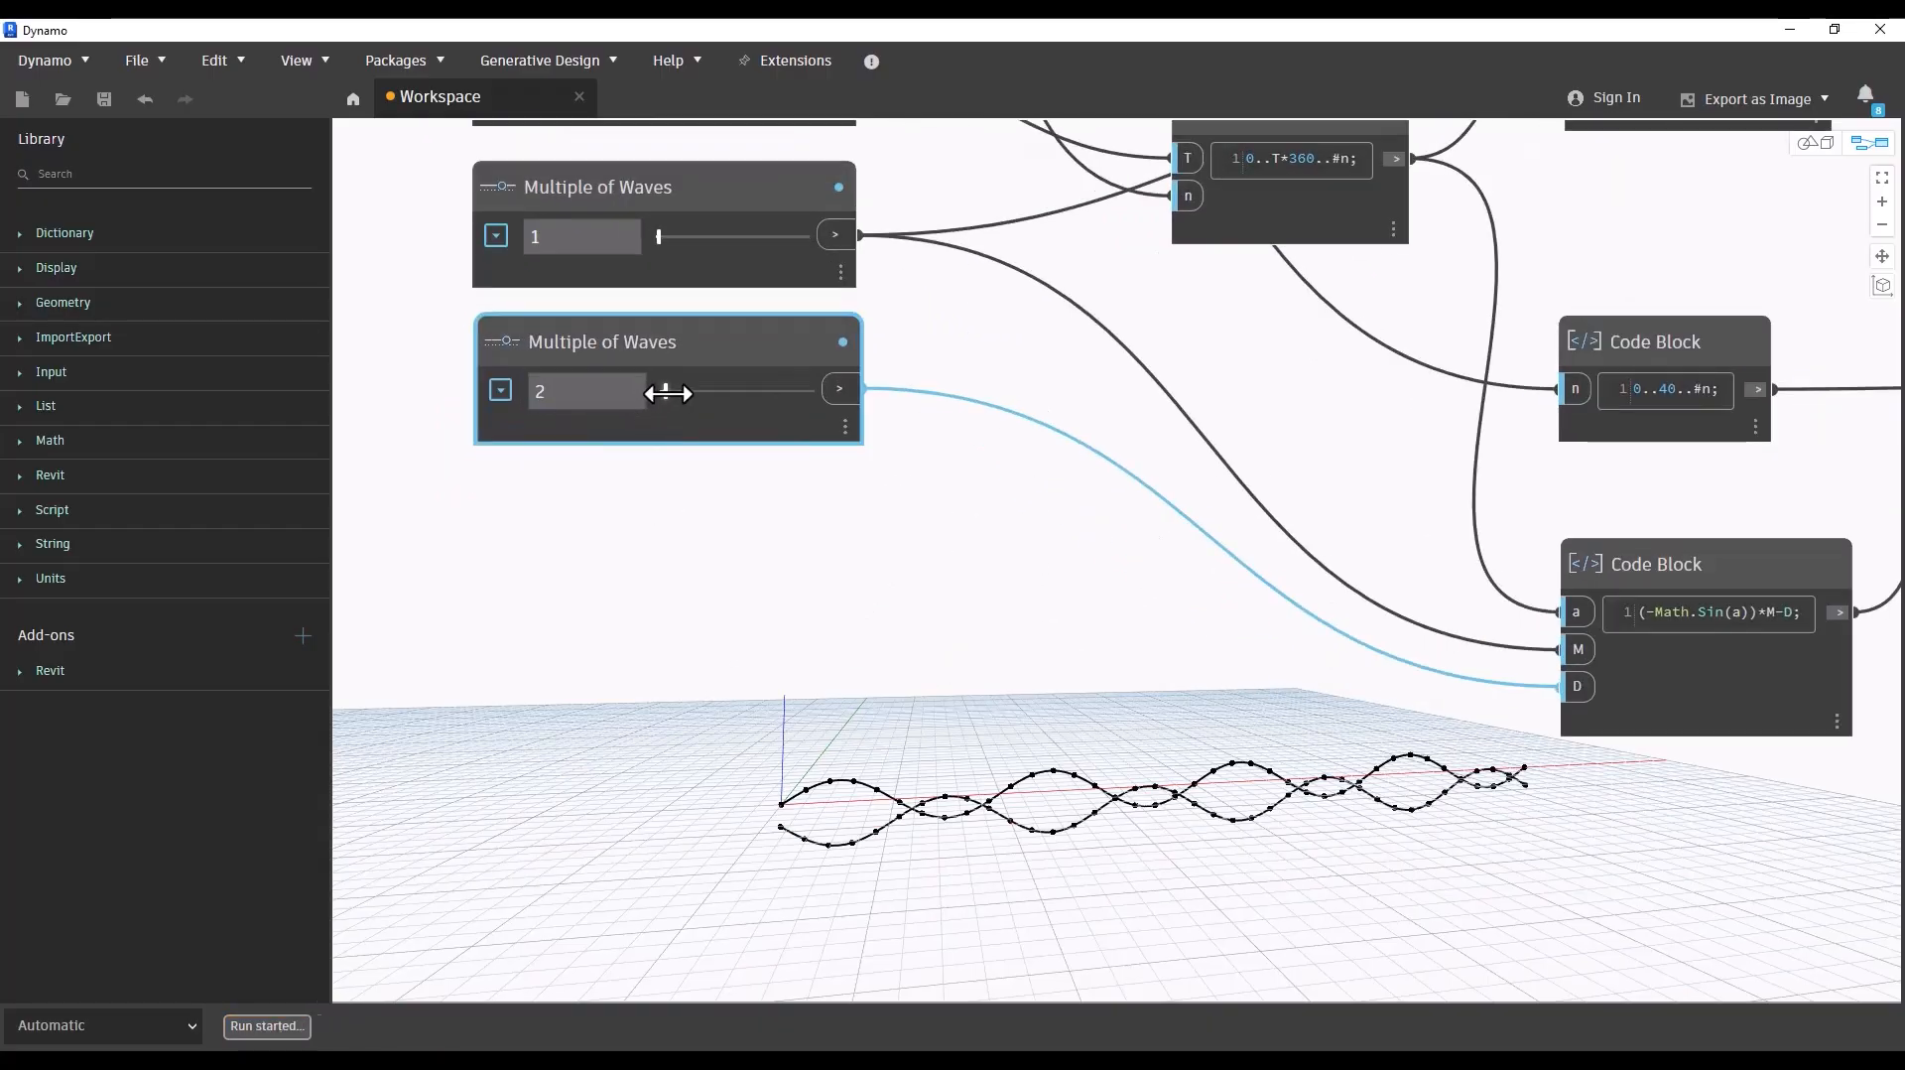
pyautogui.moveTo(668, 393); pyautogui.dragTo(669, 398)
# Step: Change the upper sine block's expression to (Math.Sin(a))*M+D
pyautogui.scroll(-5, 1055, 659)
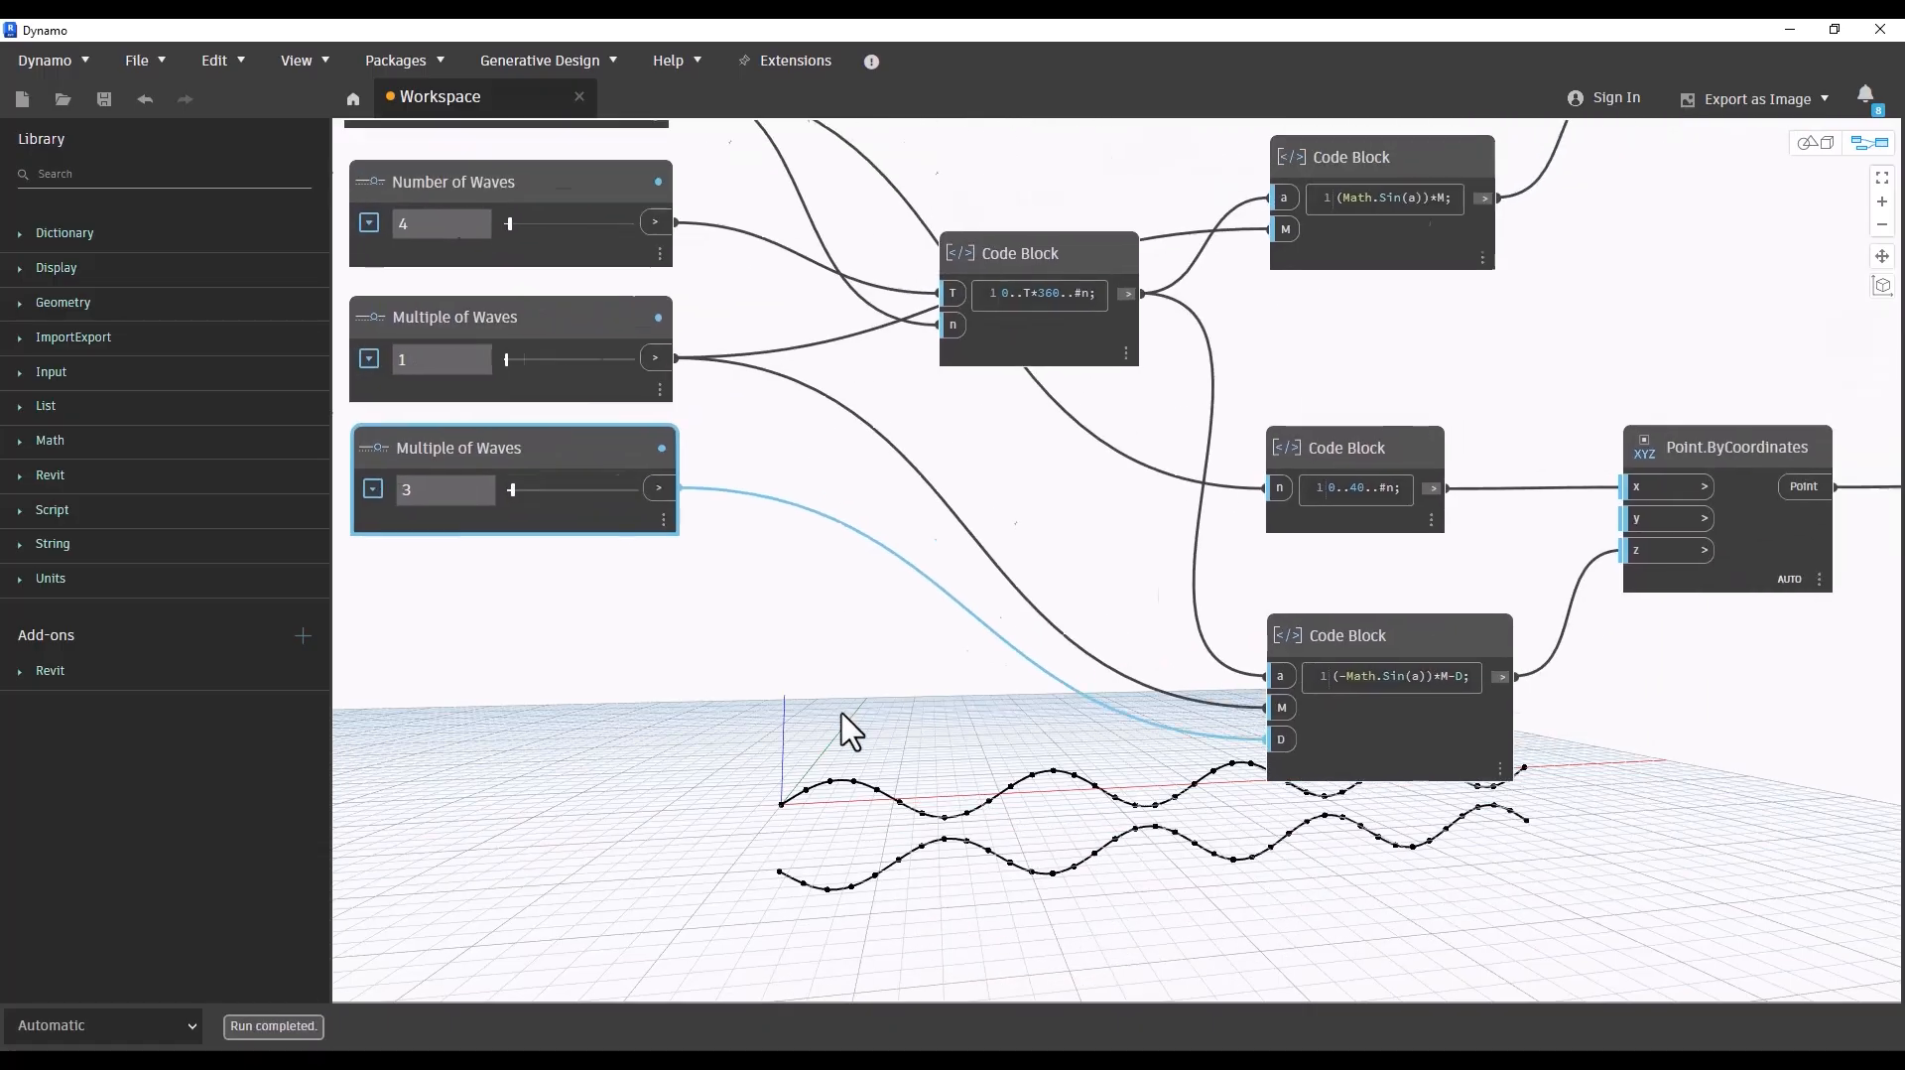
pyautogui.scroll(2, 1377, 319)
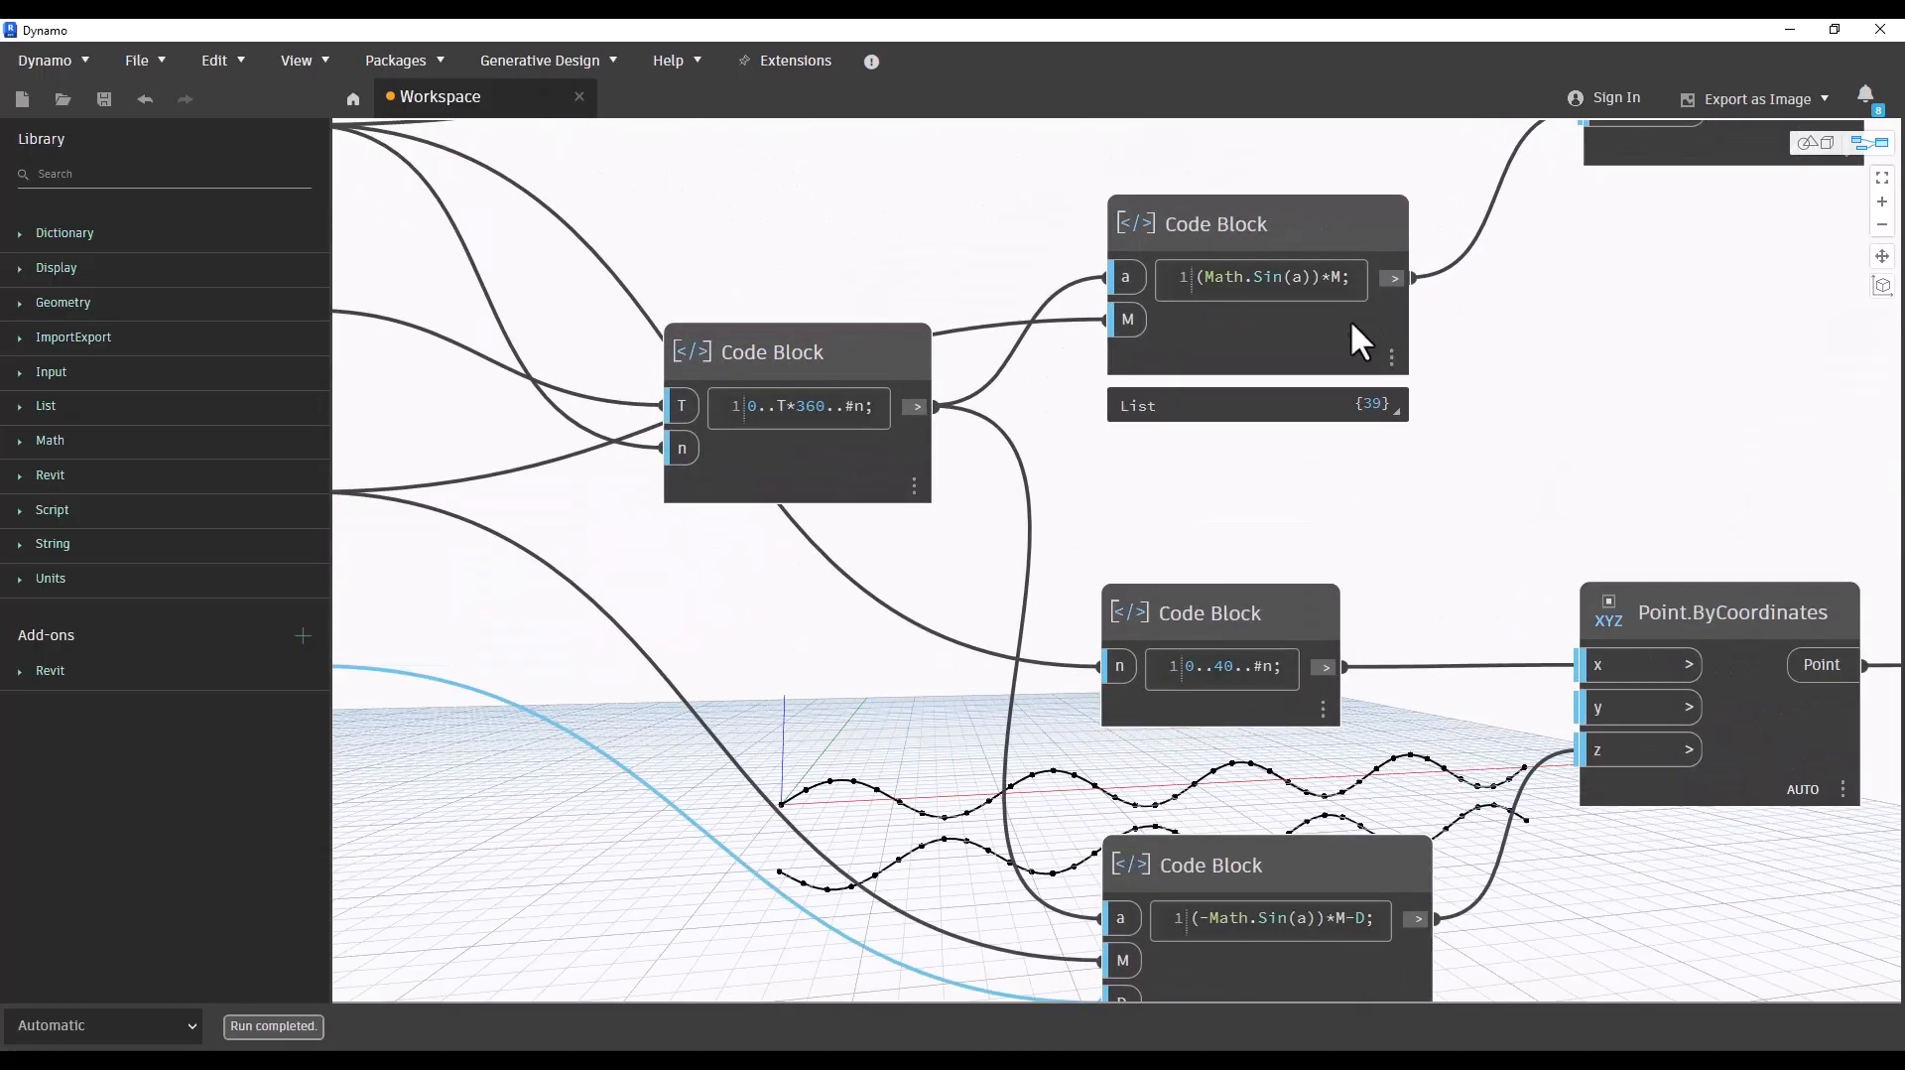
pyautogui.click(1342, 279)
pyautogui.write('+D')
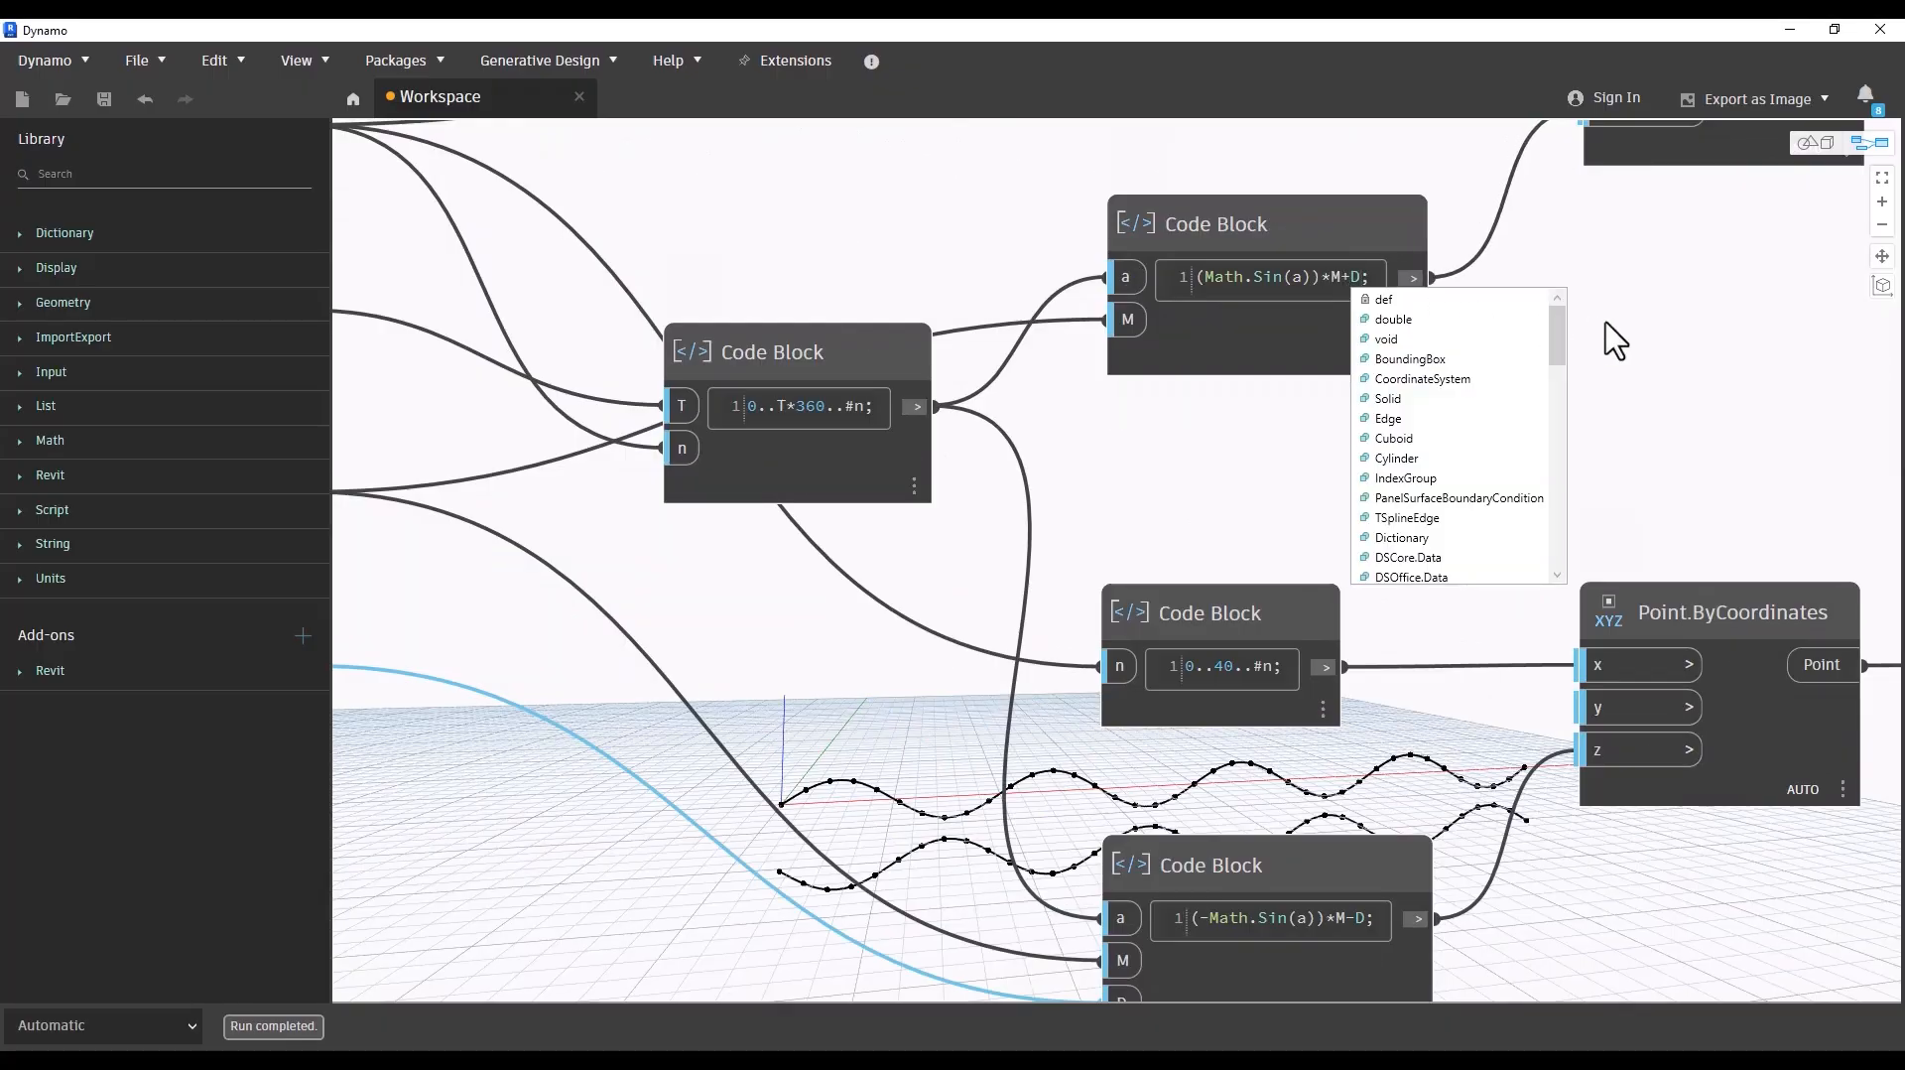
pyautogui.click(1651, 316)
# Step: Set the duplicated Multiple of Waves slider to 4 and connect it to the upper sine block's D input
pyautogui.scroll(-2, 1588, 446)
pyautogui.moveTo(1048, 581); pyautogui.dragTo(1168, 547, button='middle')
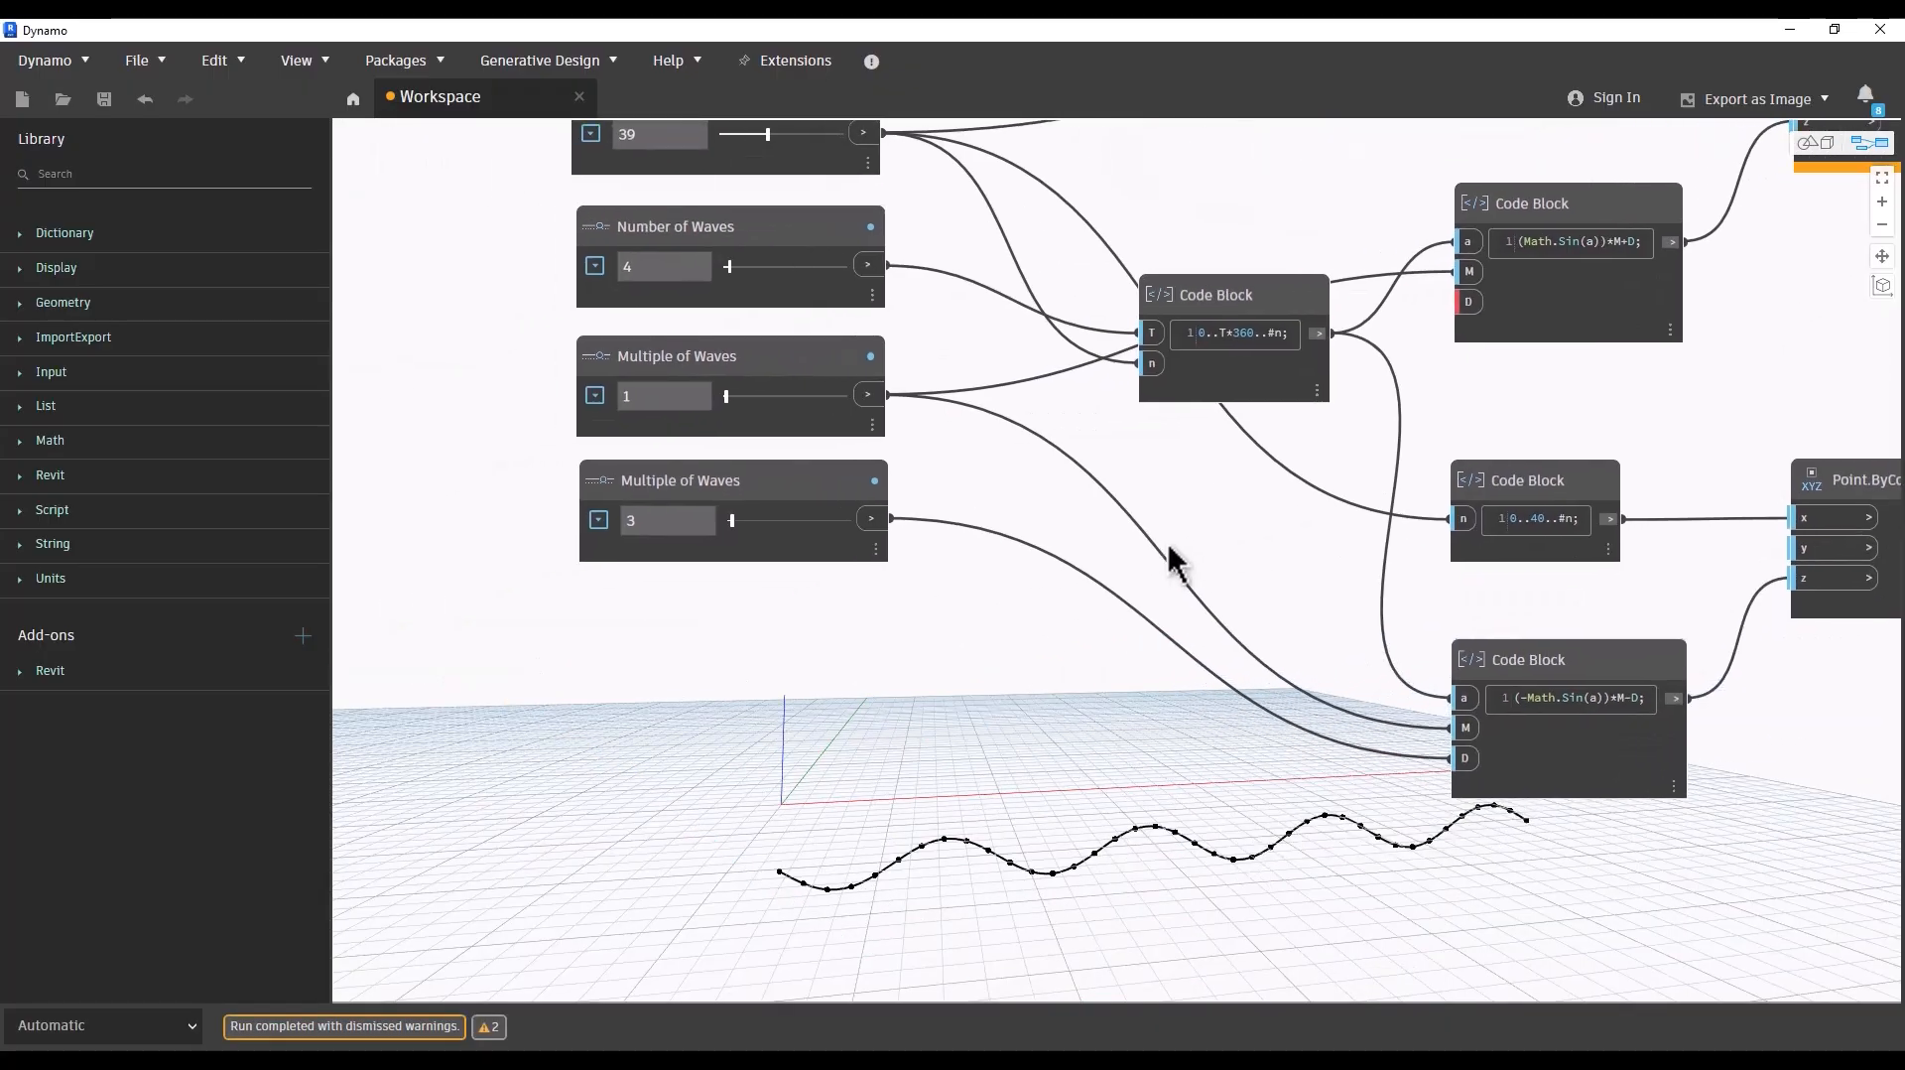
pyautogui.moveTo(744, 520); pyautogui.dragTo(734, 520)
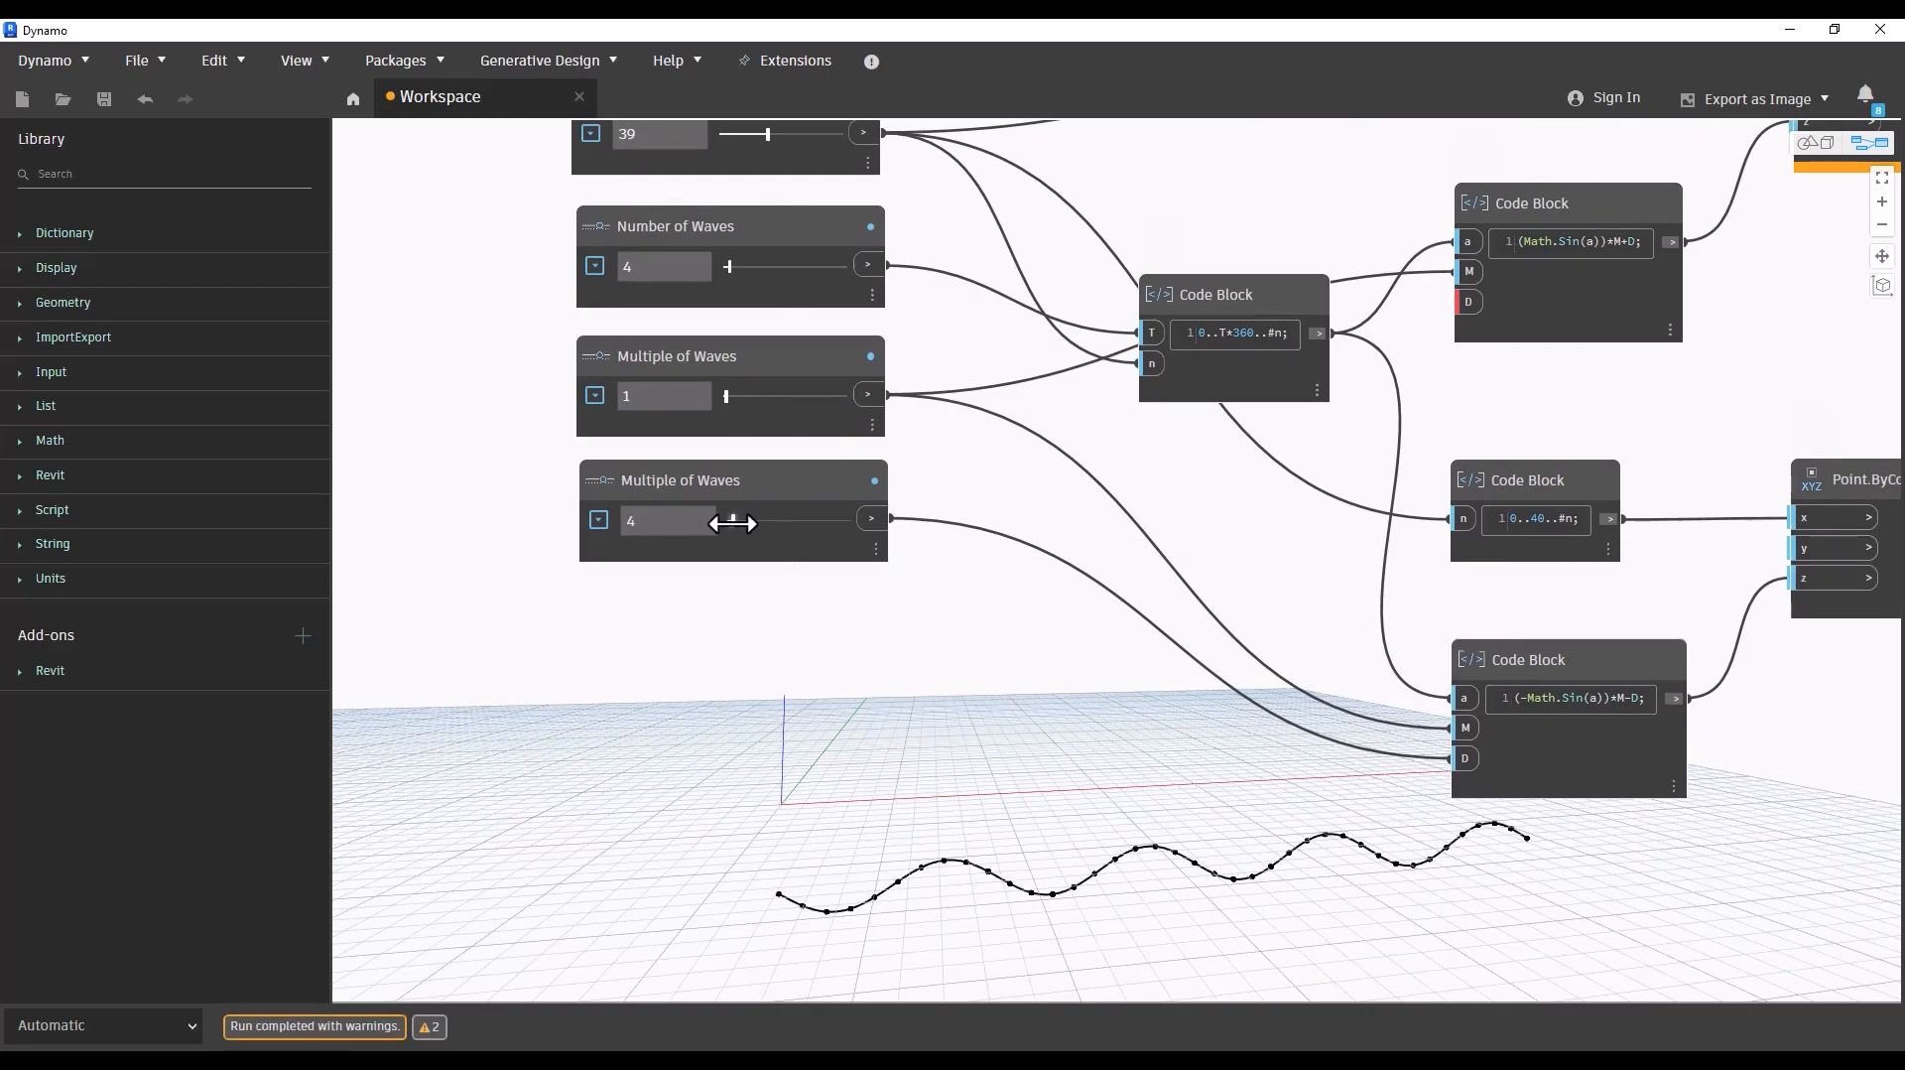
pyautogui.moveTo(891, 518); pyautogui.dragTo(1470, 304)
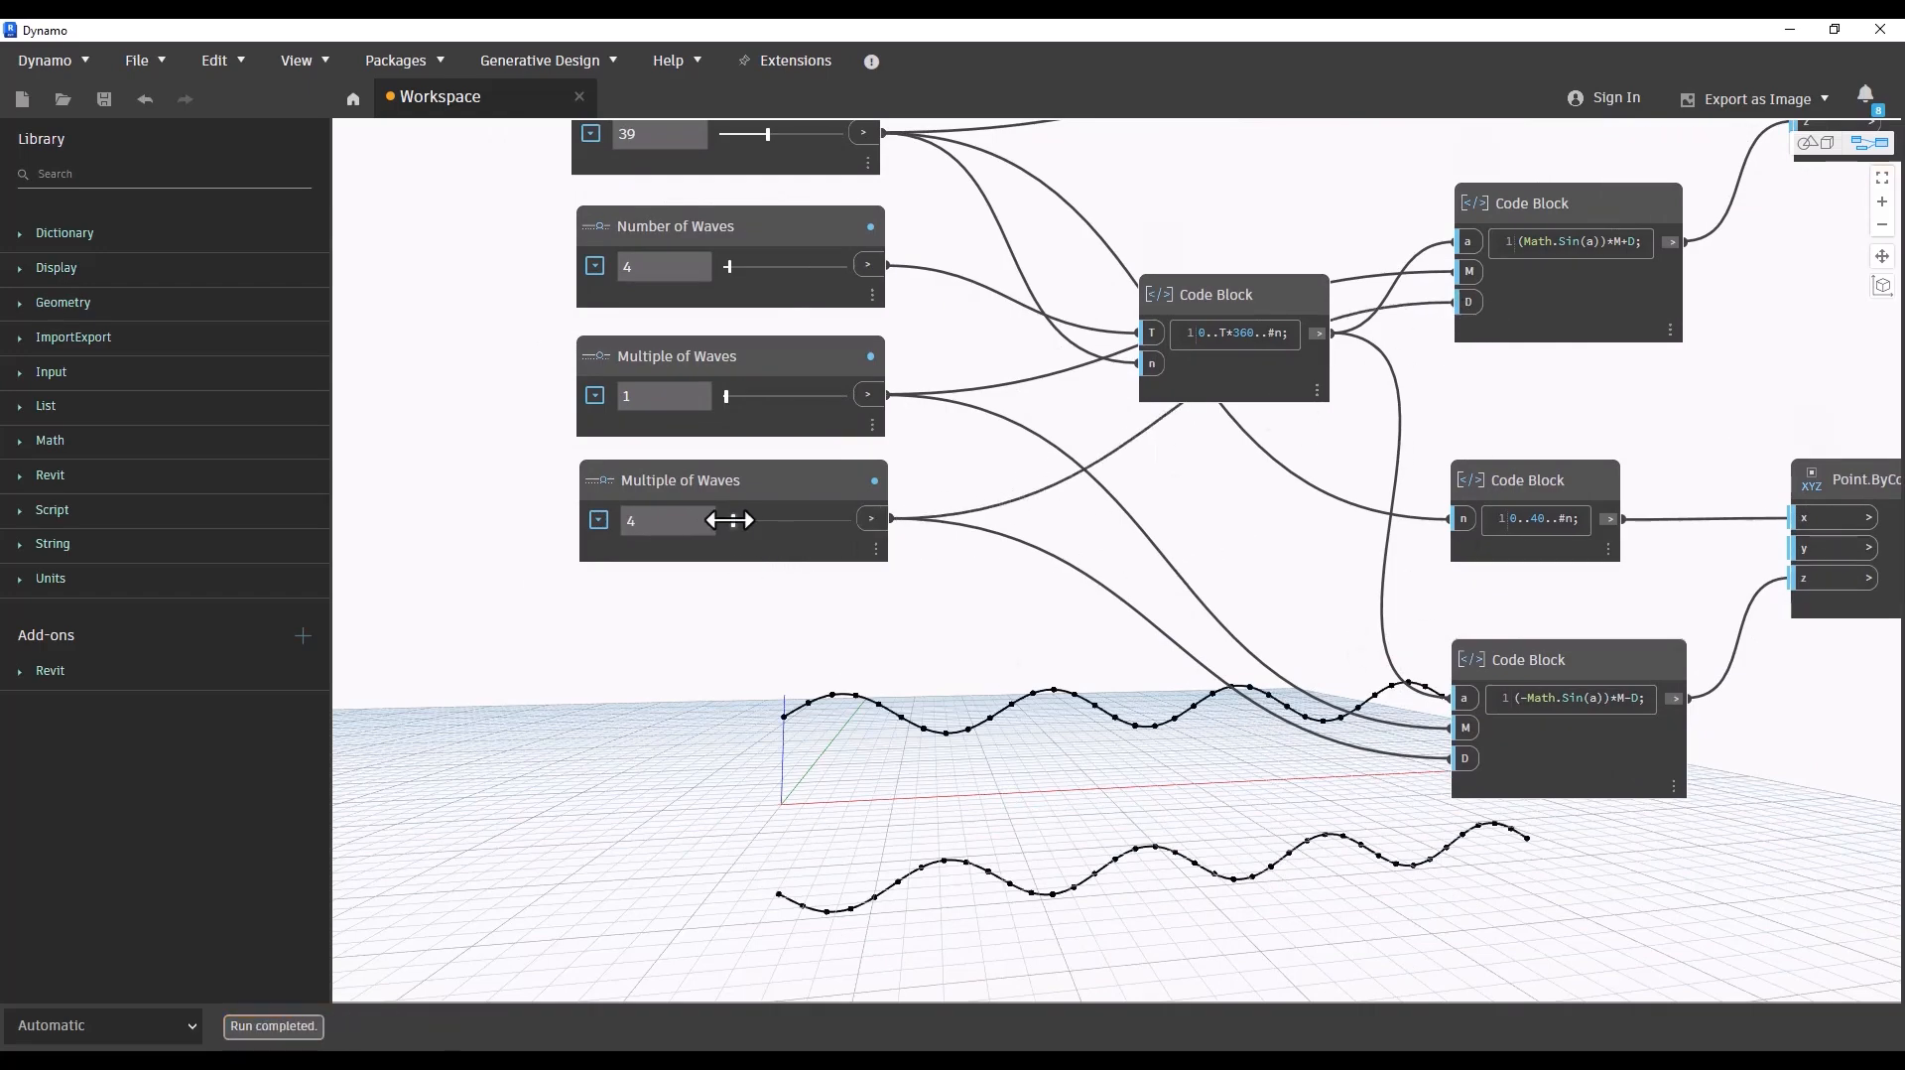
# Step: Try a value of 3 on the duplicated Multiple of Waves slider and set it to 2
pyautogui.moveTo(730, 520); pyautogui.dragTo(729, 523)
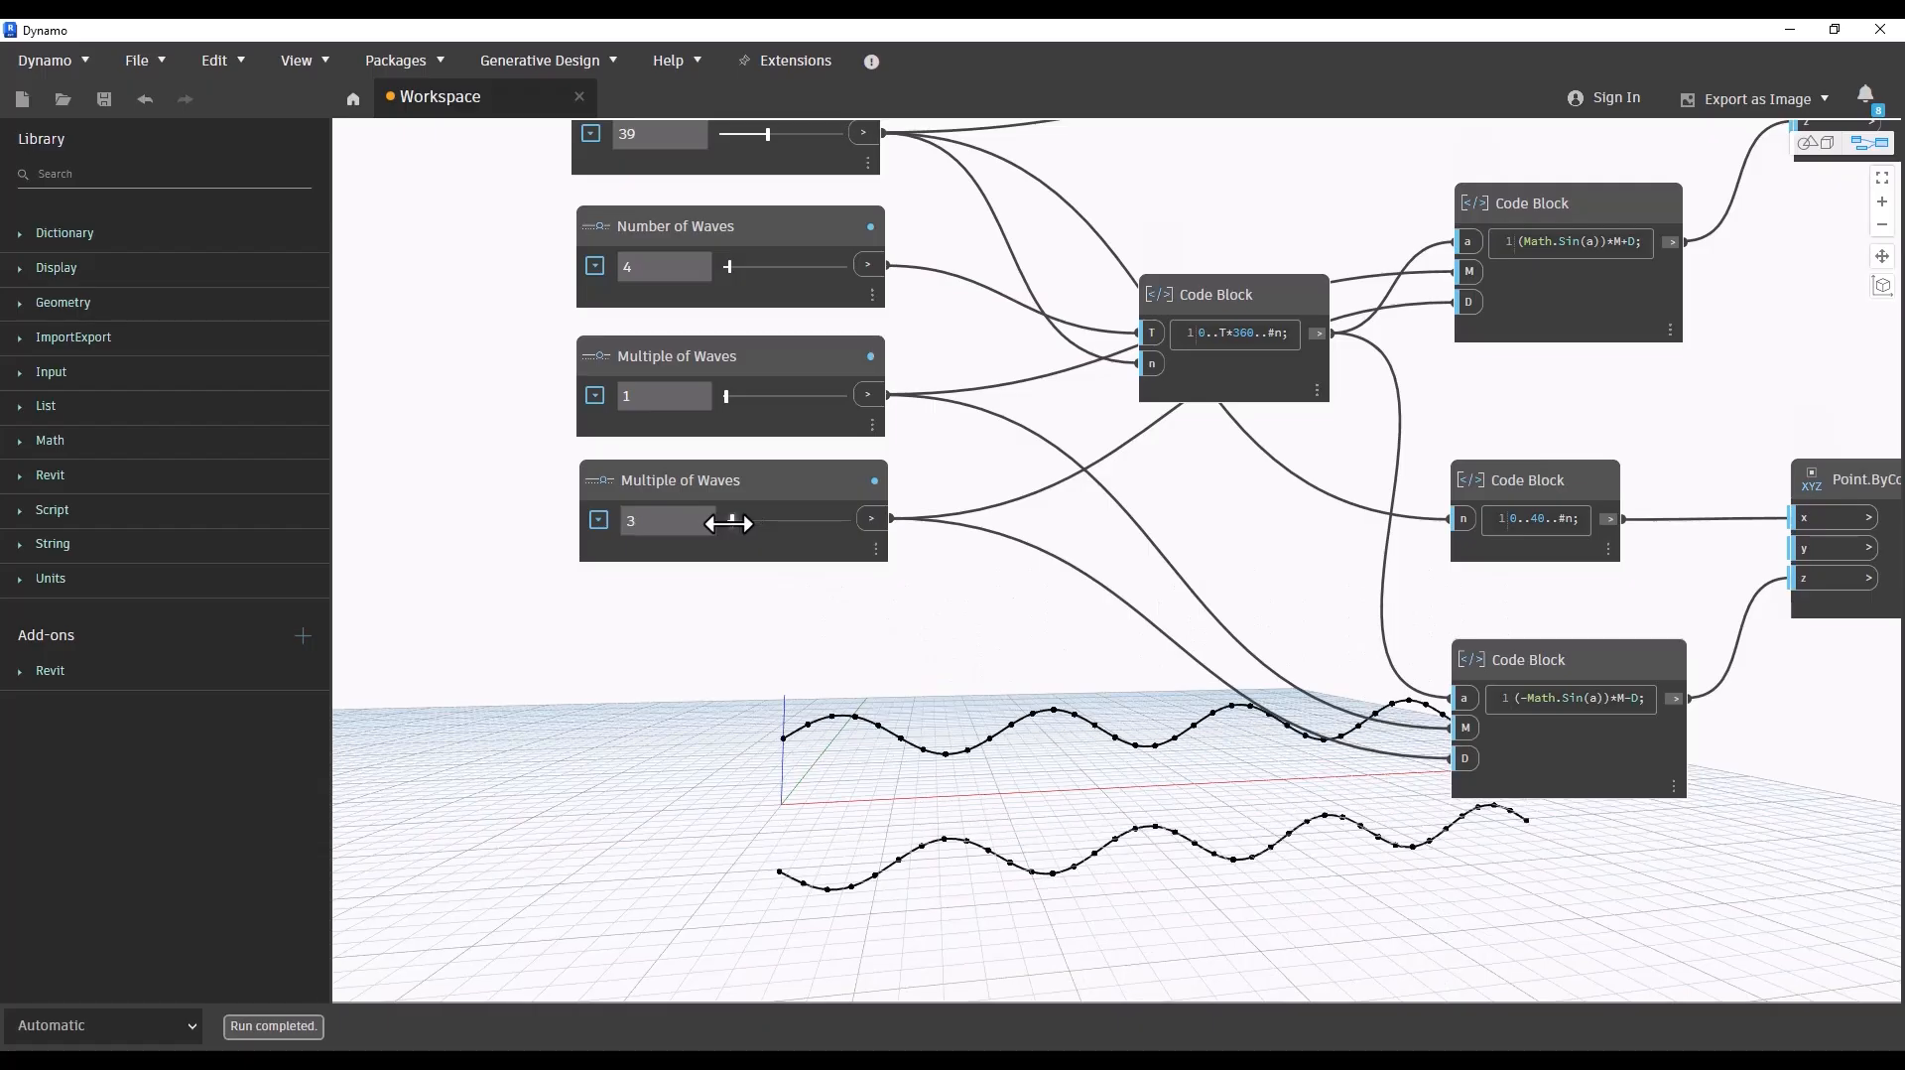
pyautogui.doubleClick(688, 524)
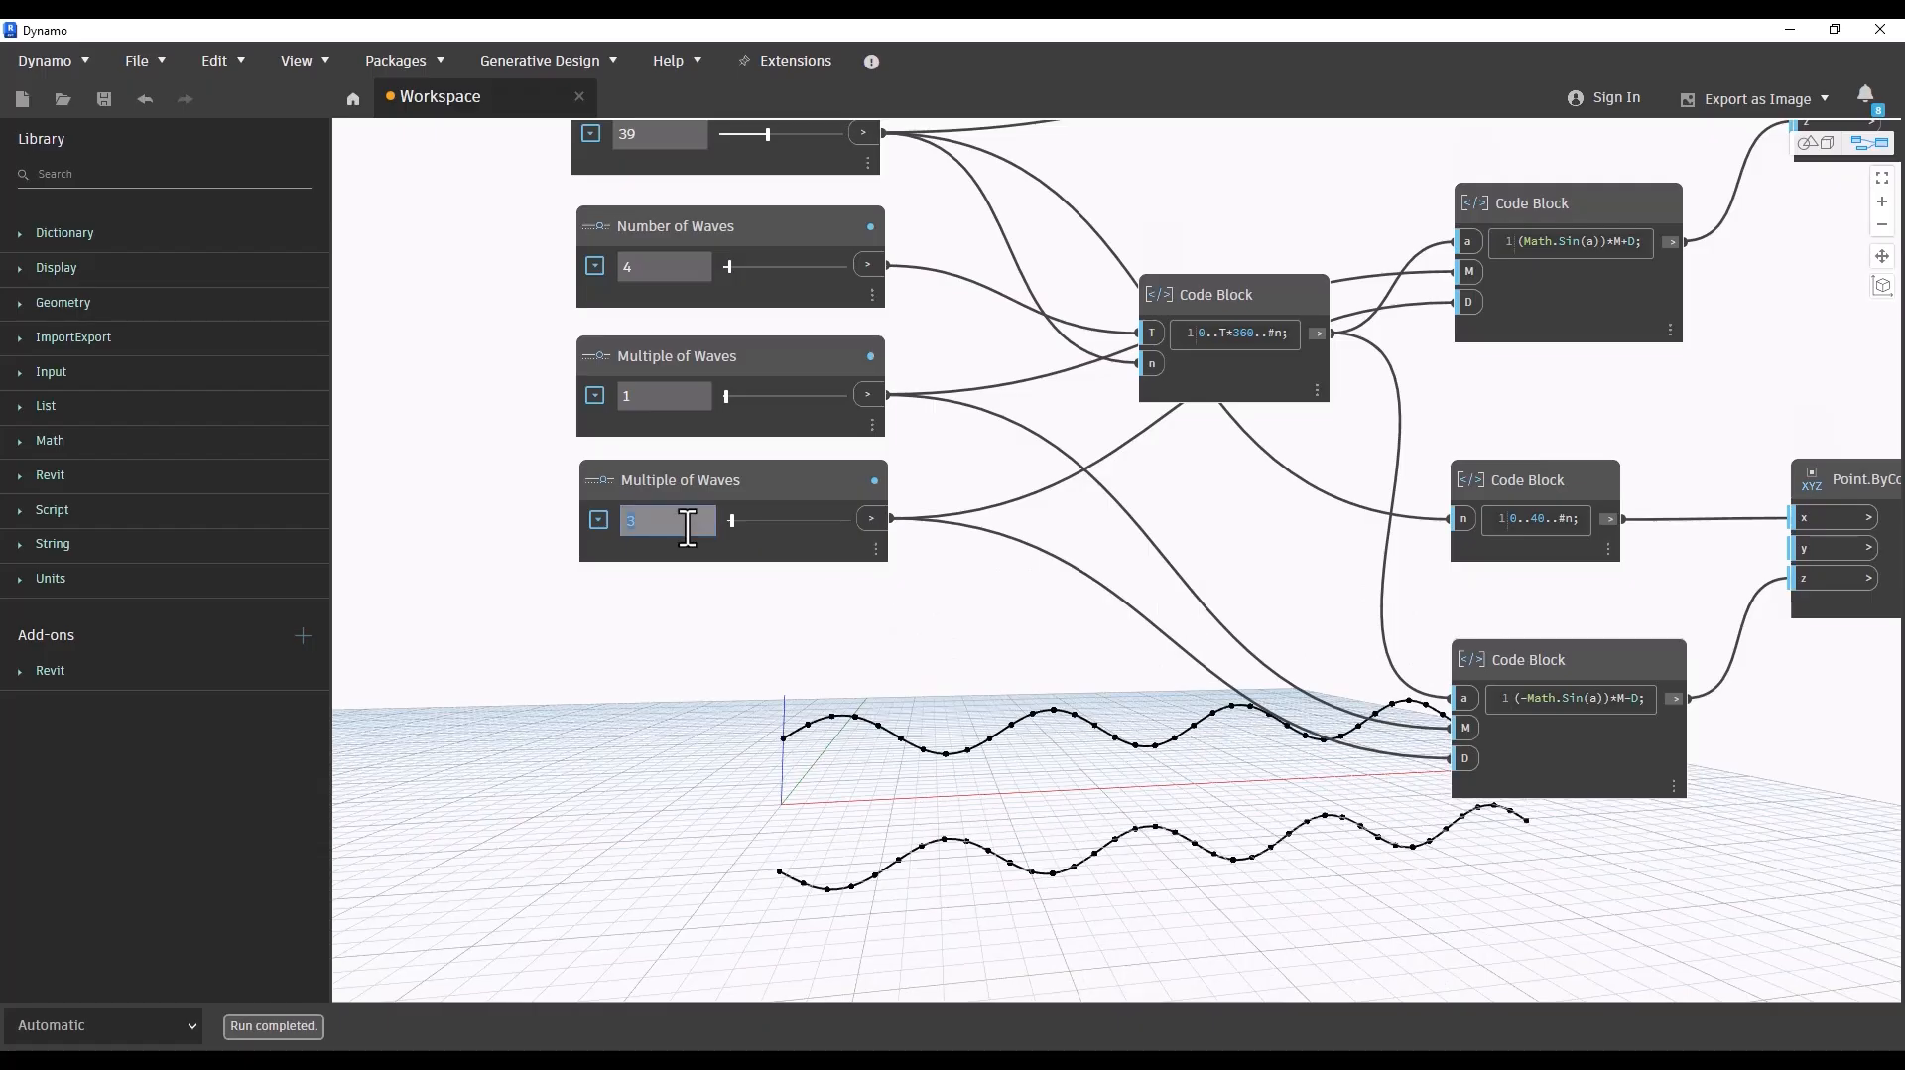
pyautogui.press('Return')
pyautogui.doubleClick(688, 524)
pyautogui.write('2')
pyautogui.press('Return')
# Step: Group the lower curve's four nodes, and group the upper curve's four nodes separately
pyautogui.scroll(-5, 580, 663)
pyautogui.moveTo(1044, 693); pyautogui.dragTo(796, 553, button='middle')
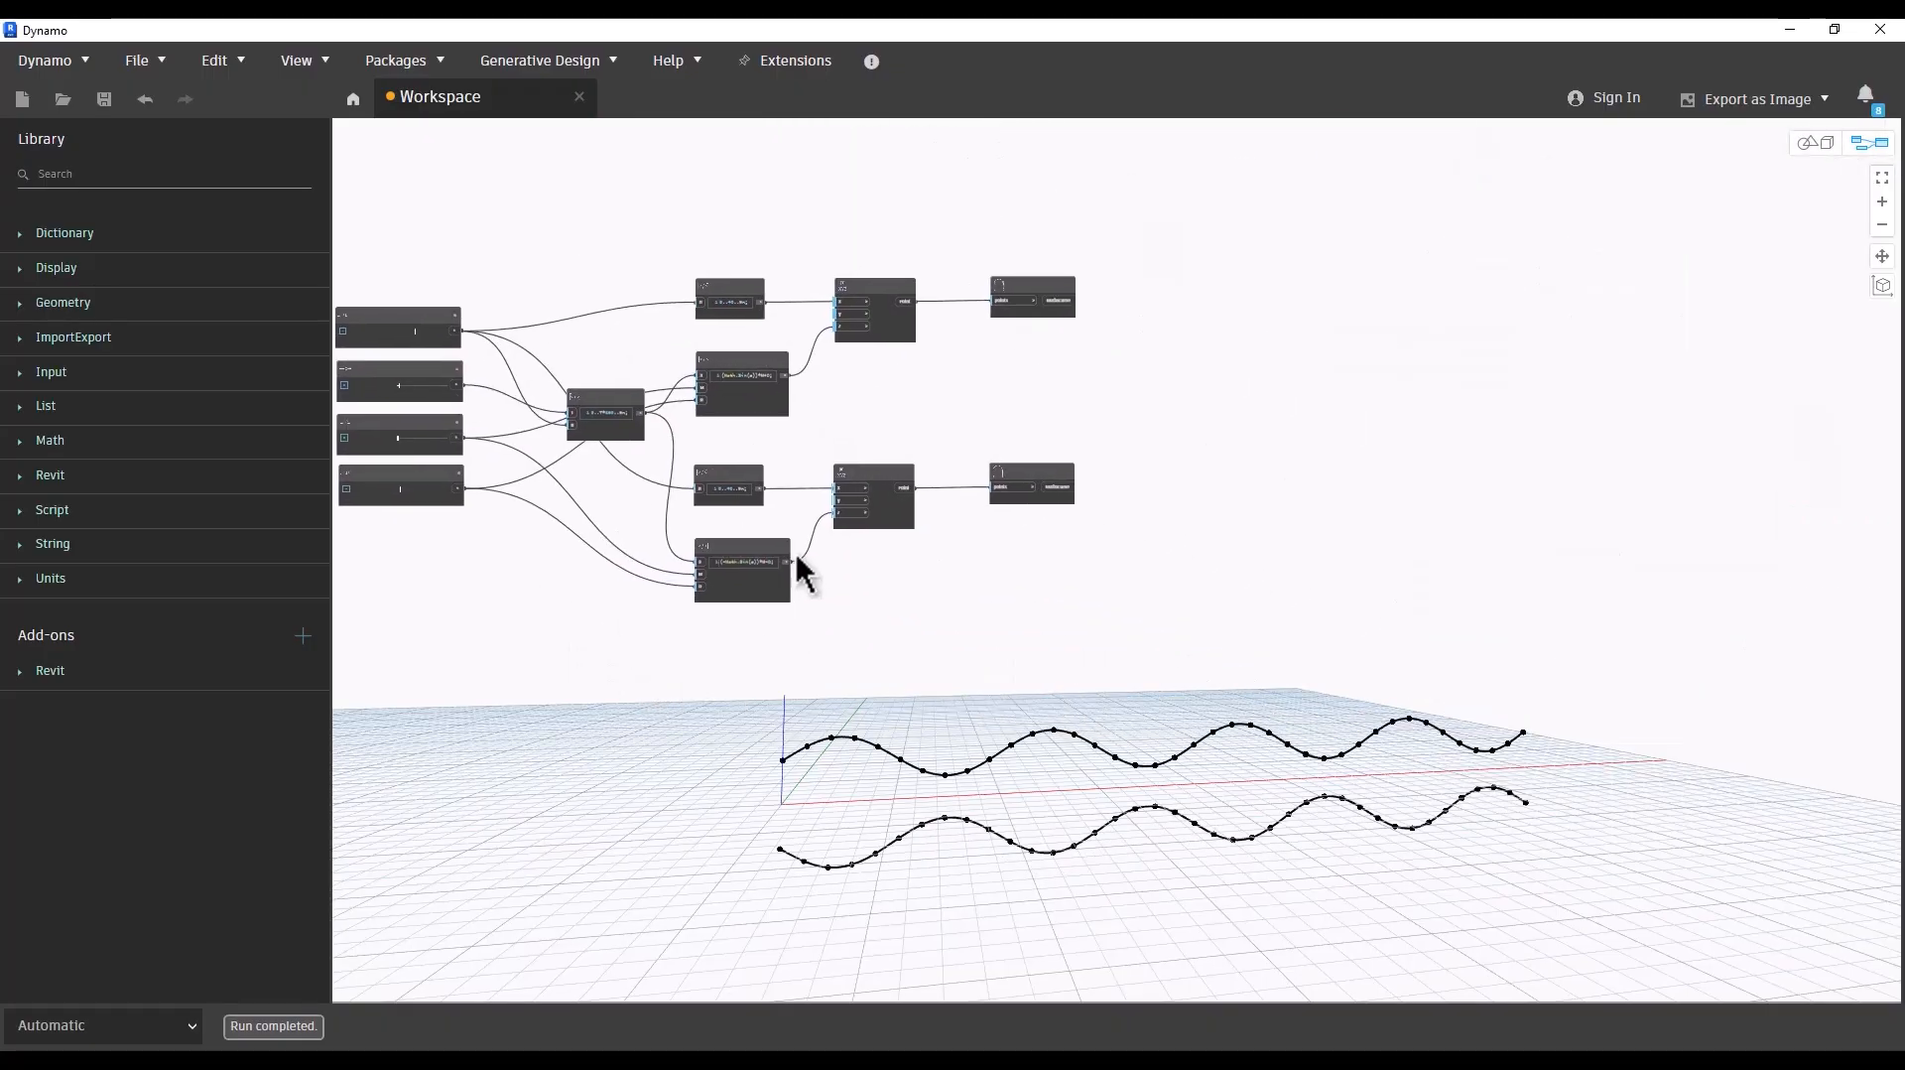
pyautogui.scroll(3, 796, 552)
pyautogui.moveTo(1244, 503); pyautogui.dragTo(603, 706)
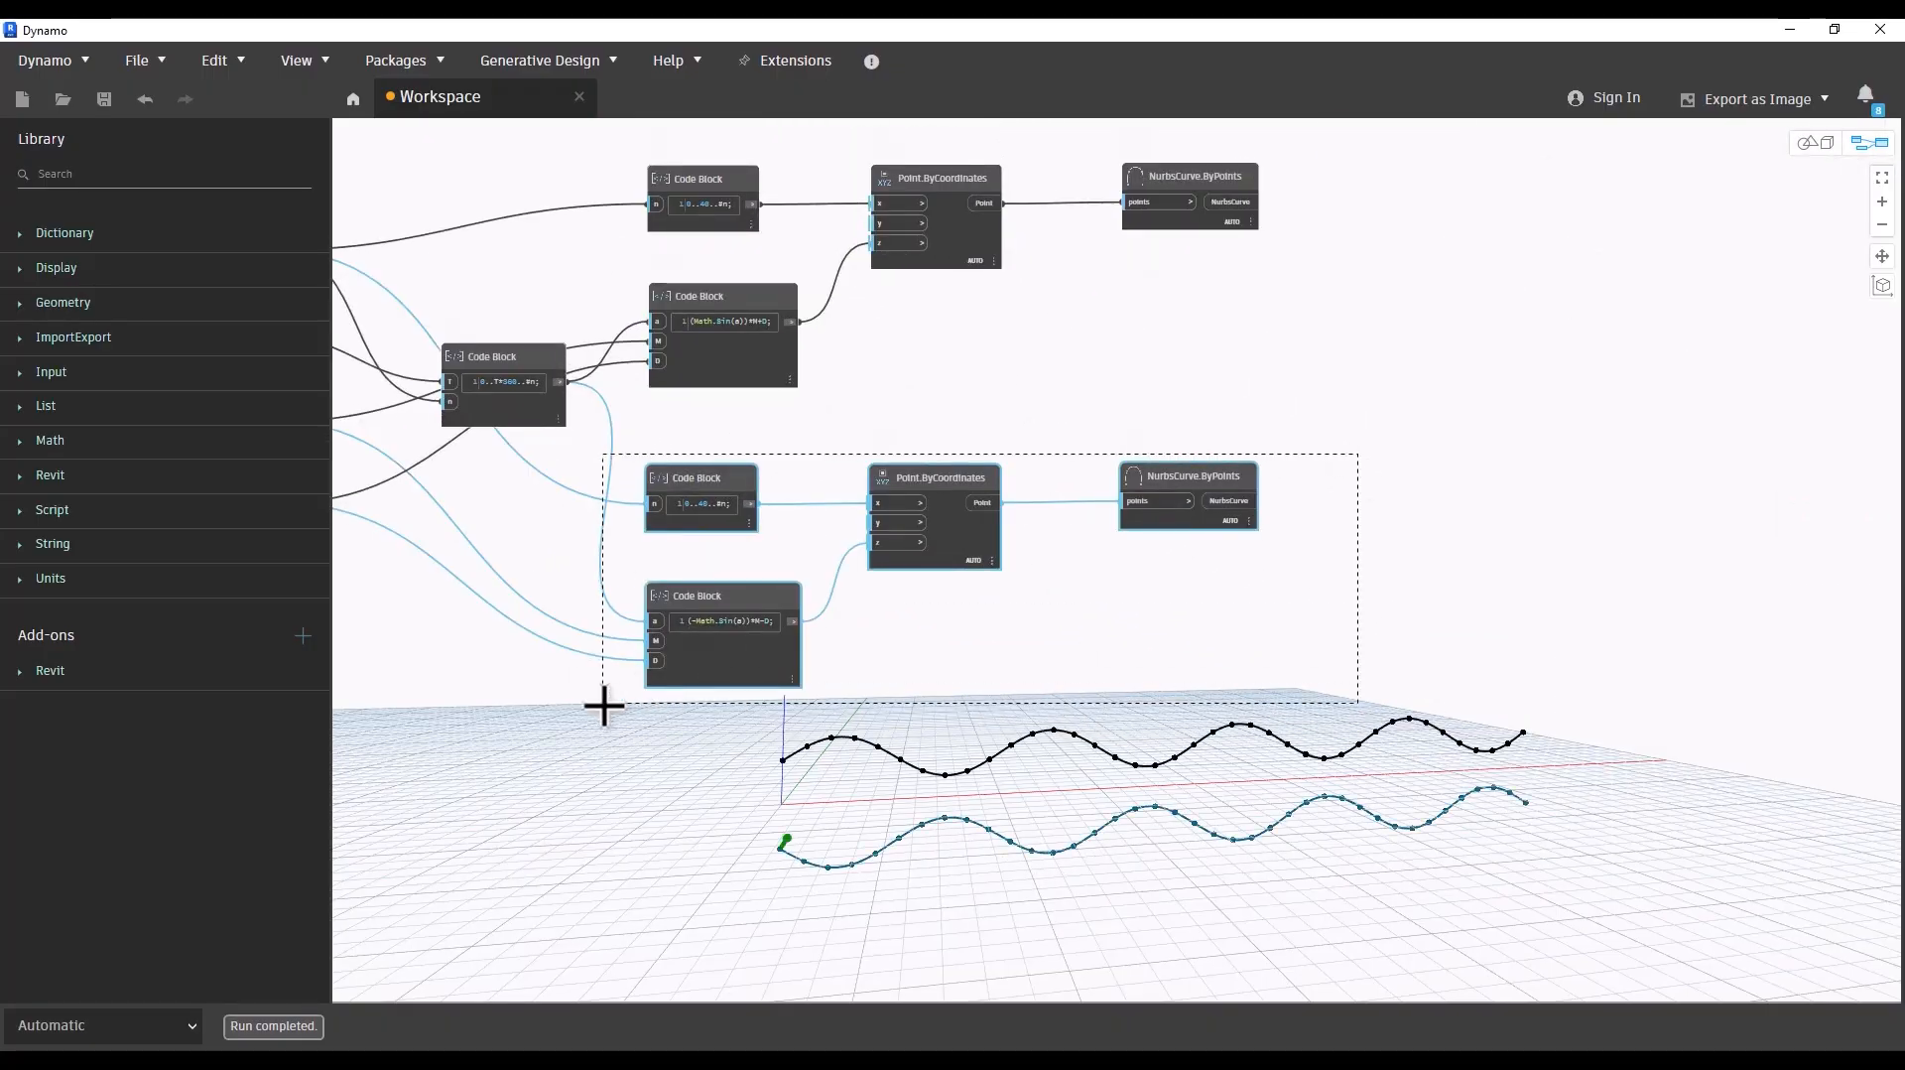
pyautogui.hotkey('ctrl', 'g')
pyautogui.moveTo(629, 693); pyautogui.dragTo(593, 834, button='middle')
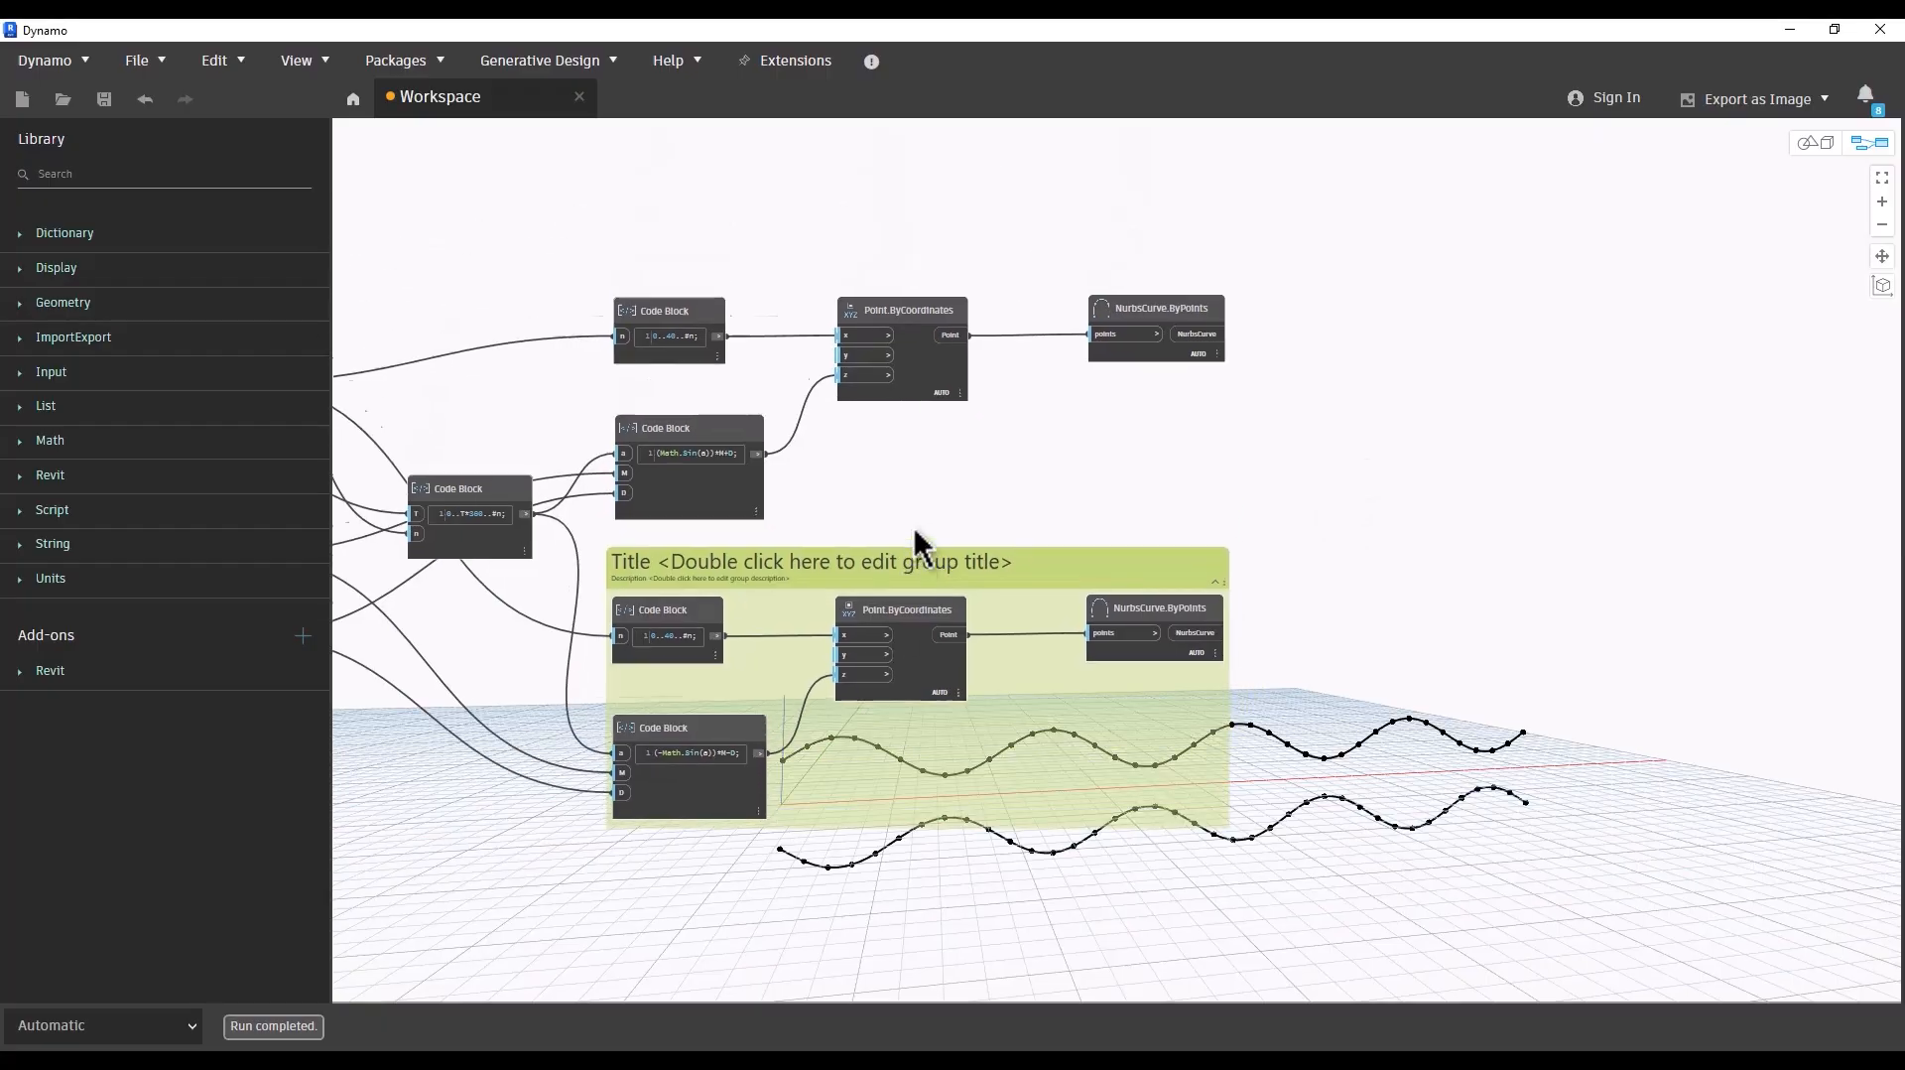
pyautogui.moveTo(1446, 199); pyautogui.dragTo(629, 480)
pyautogui.hotkey('ctrl', 'g')
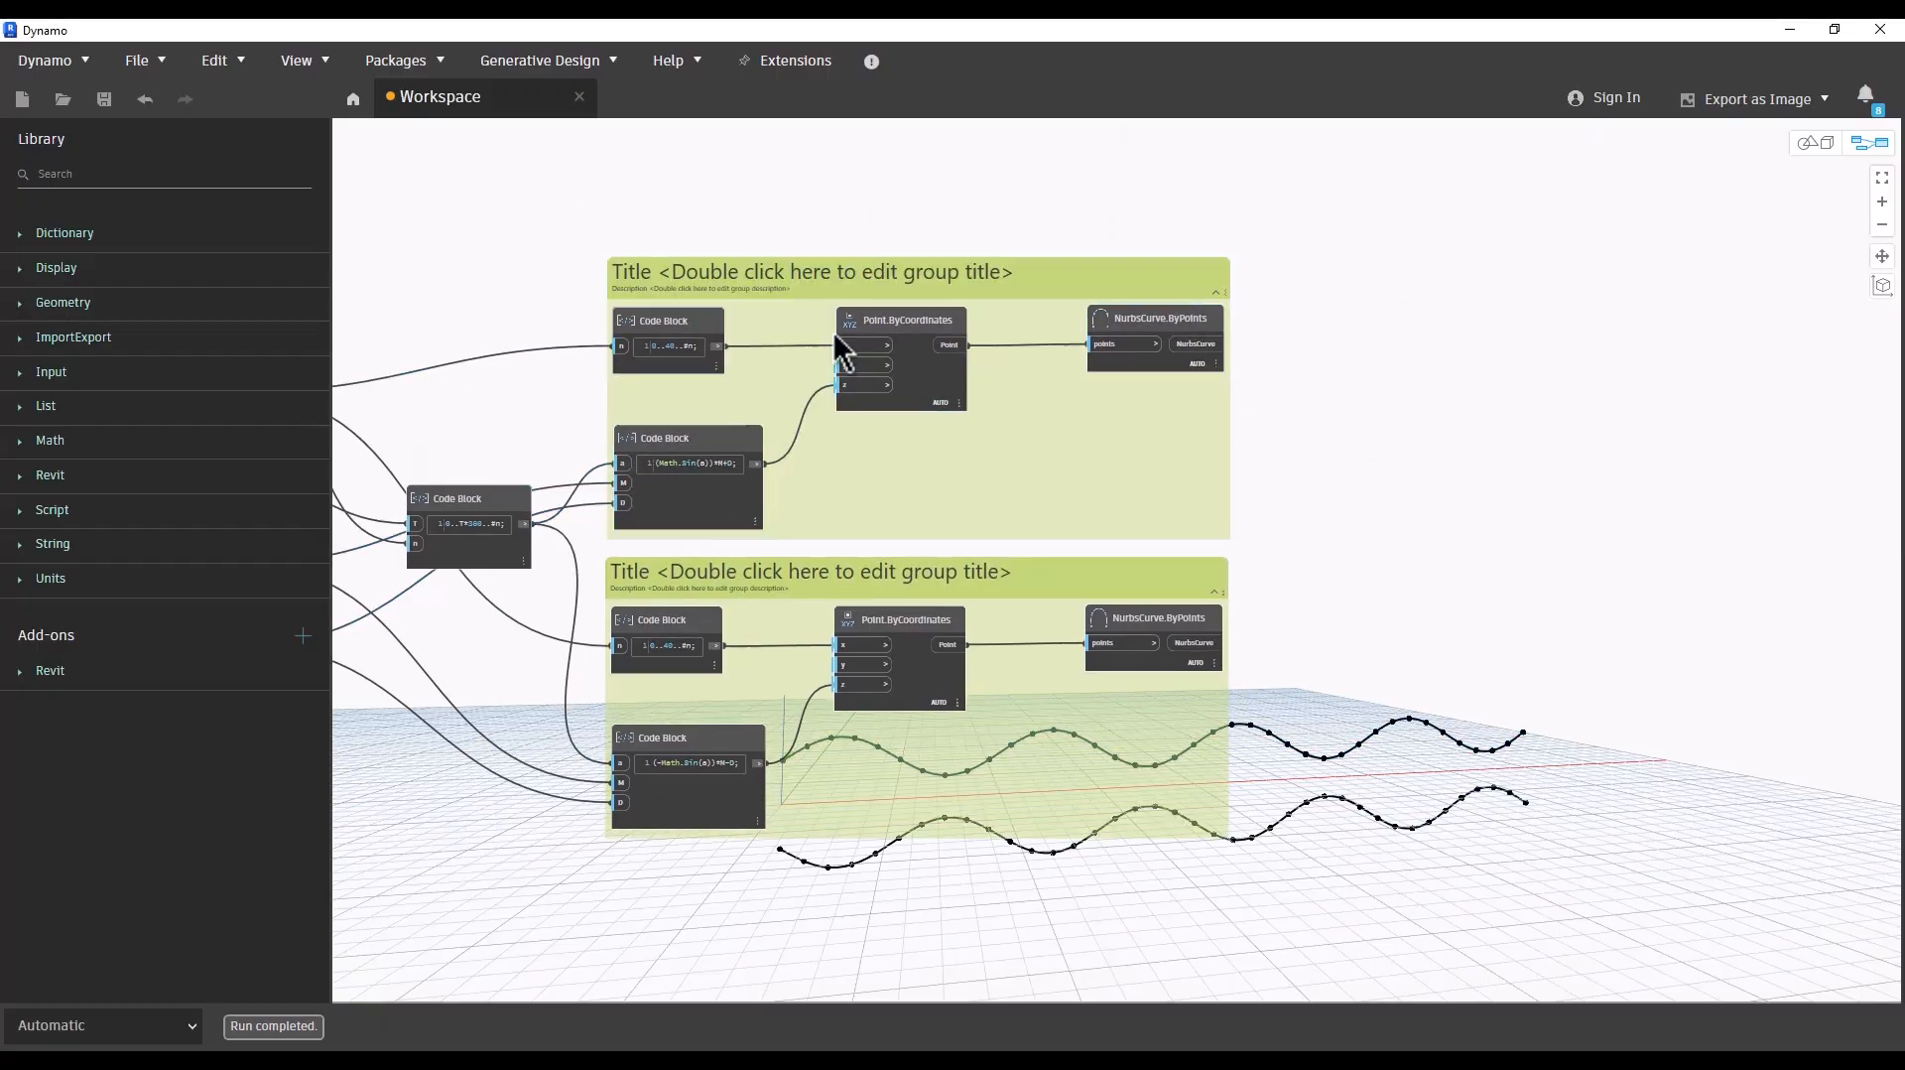
# Step: Move the upper group farther above the lower one and title the groups Top Wave and Base Wave
pyautogui.moveTo(774, 287); pyautogui.dragTo(778, 198)
pyautogui.doubleClick(780, 184)
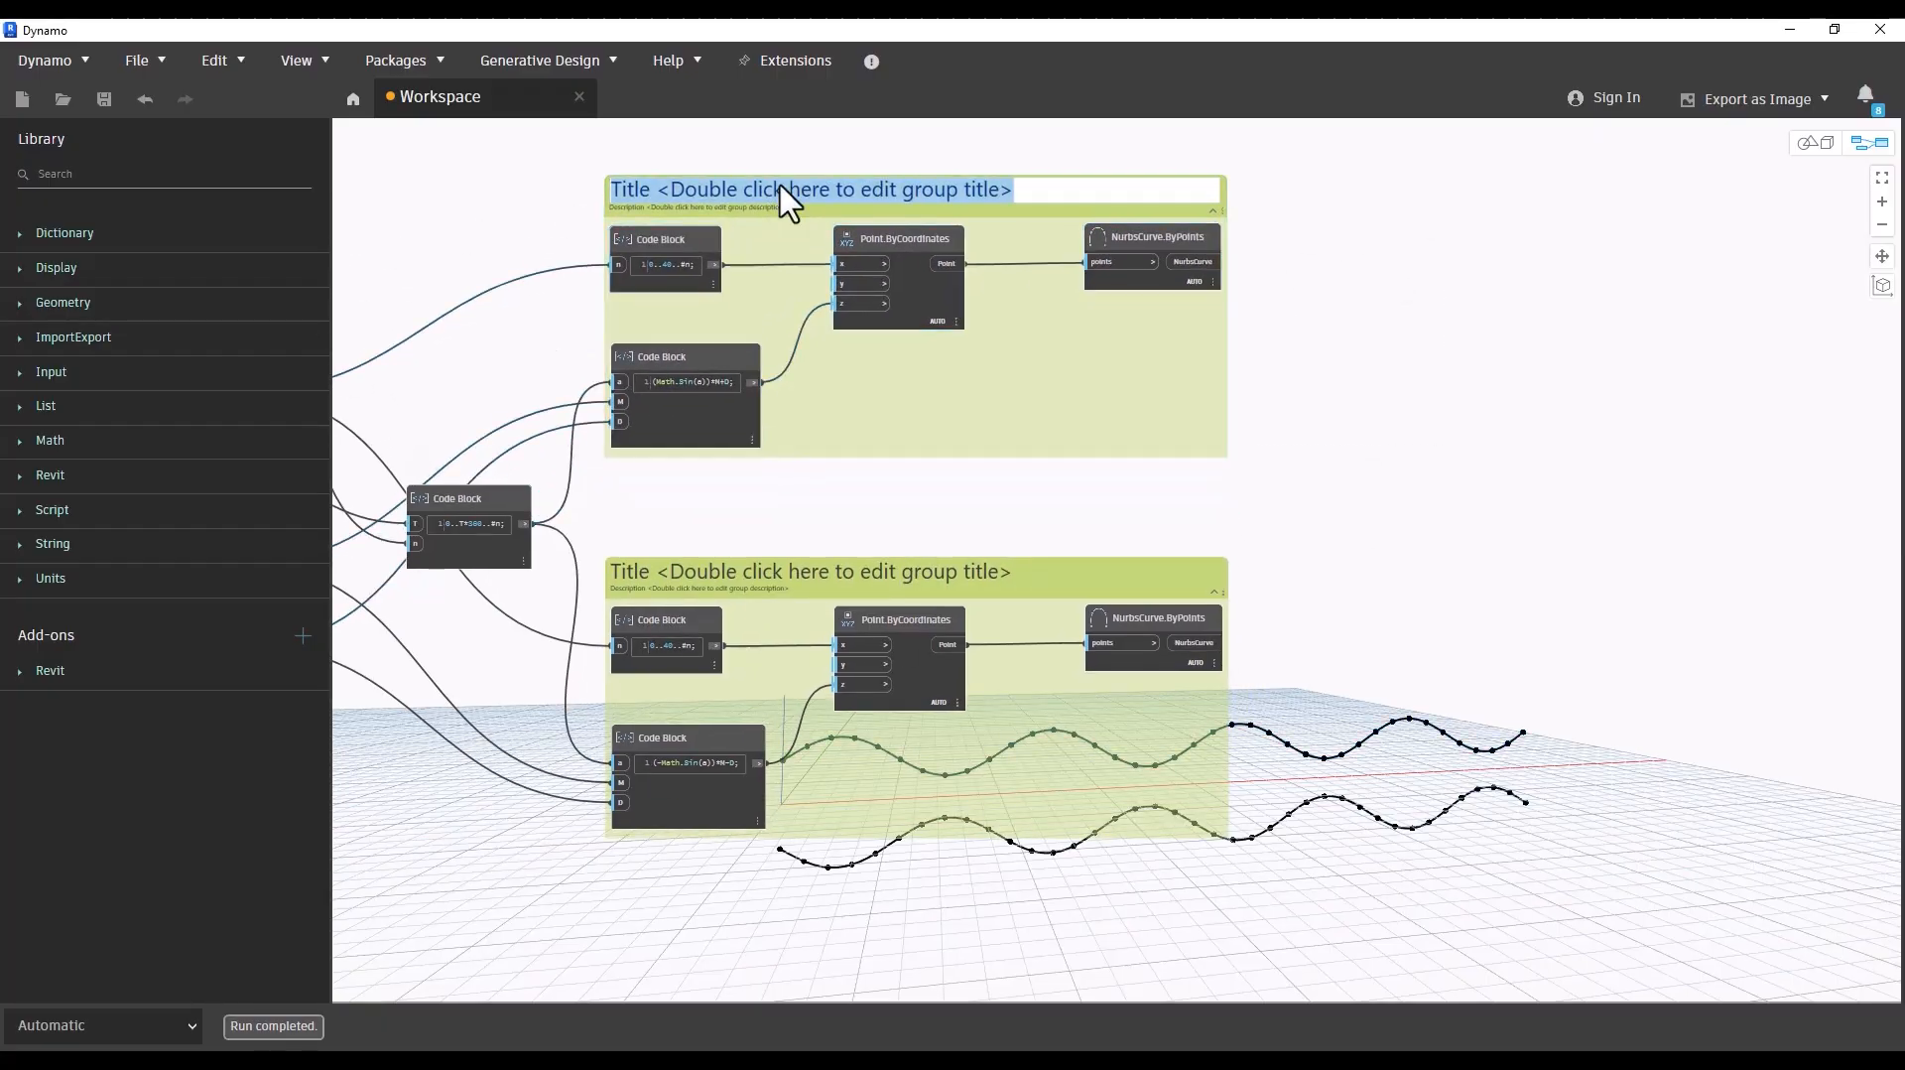
pyautogui.write('Wav')
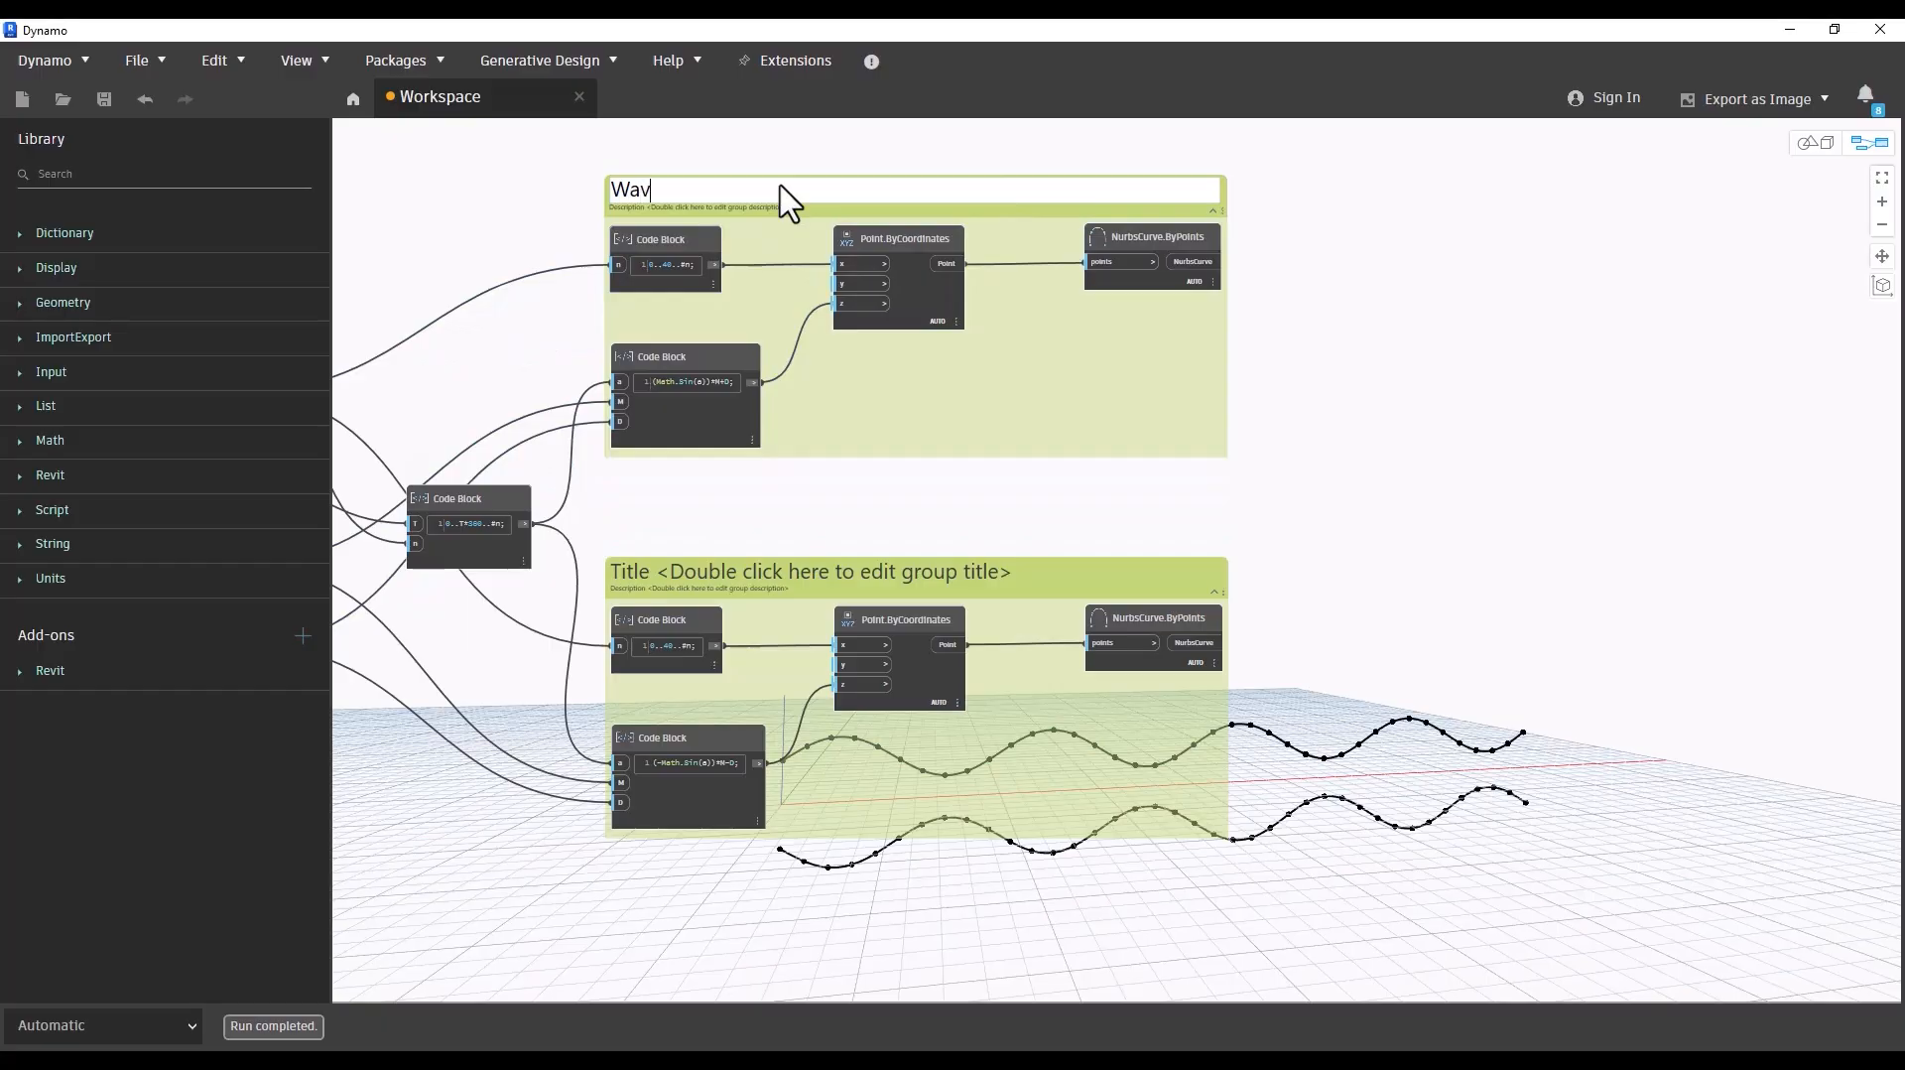
pyautogui.write('e 1')
pyautogui.doubleClick(694, 574)
pyautogui.write('Base Wave')
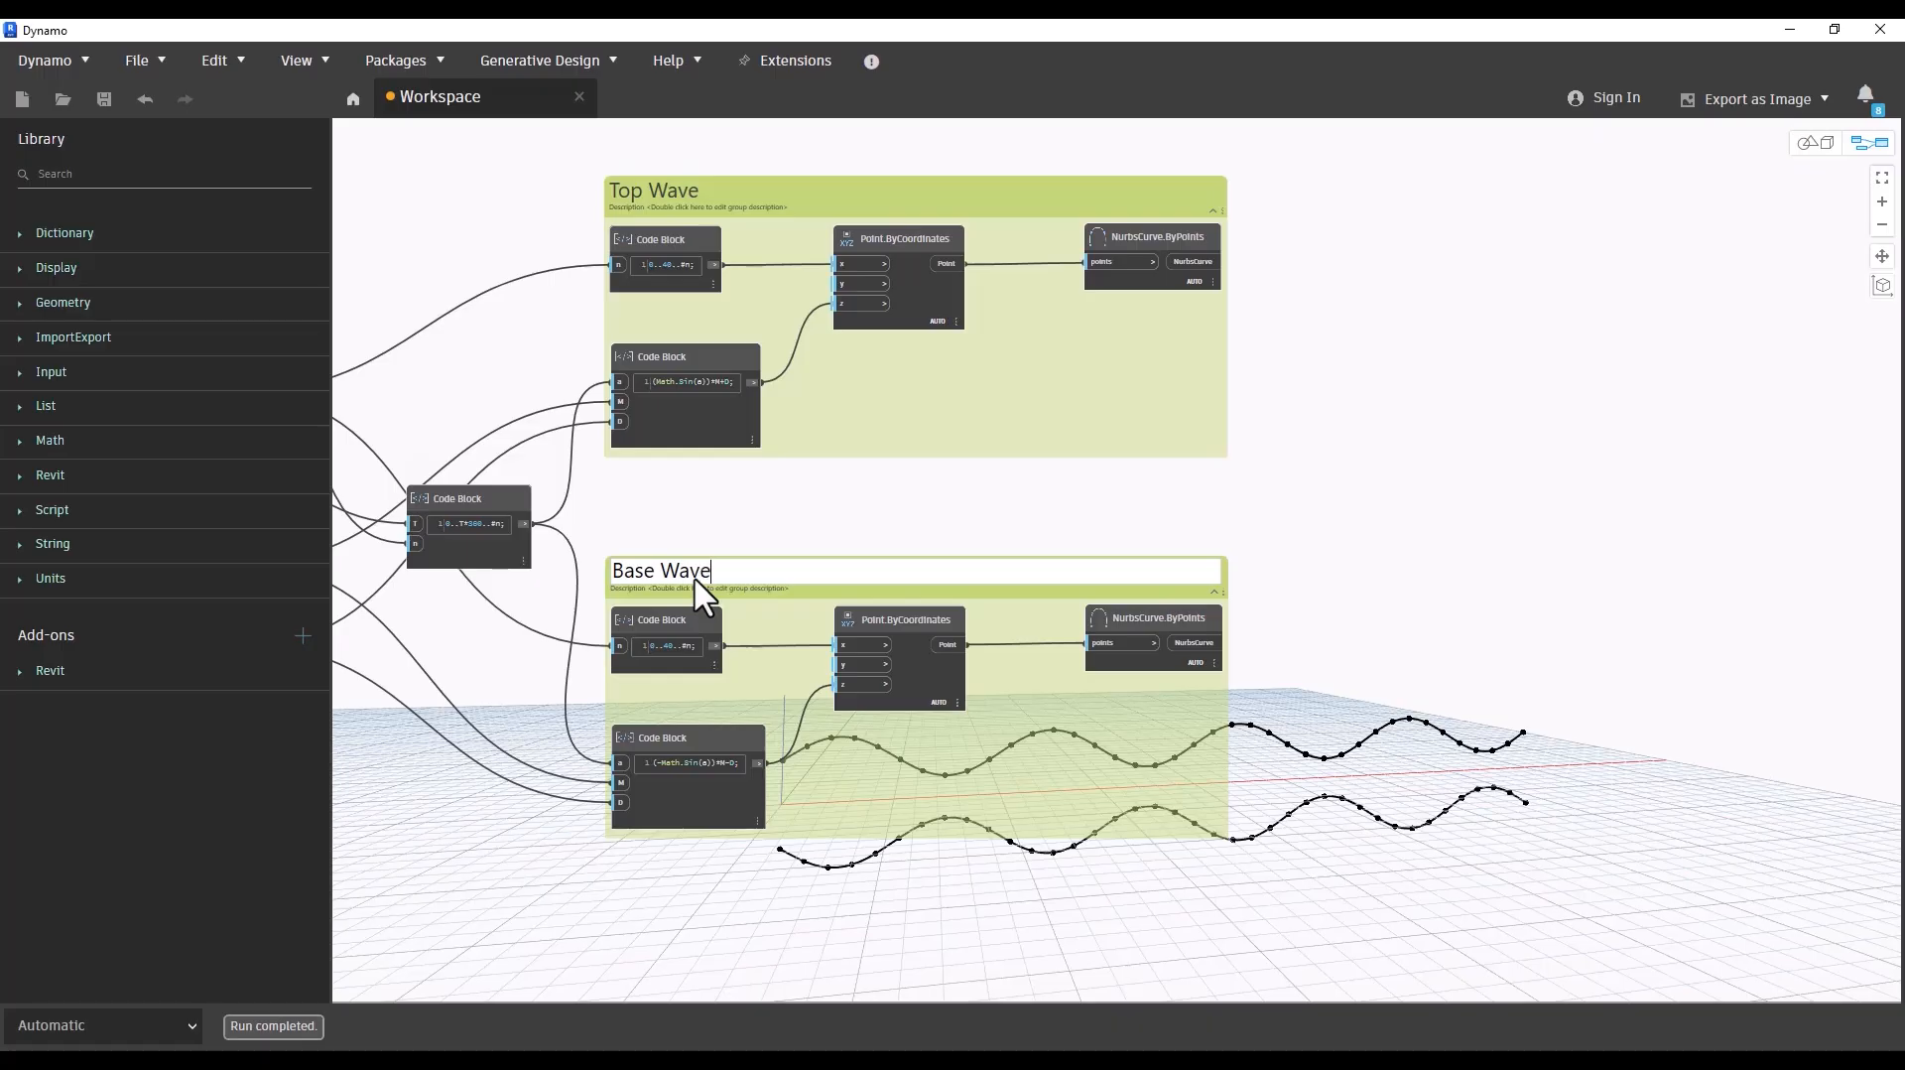
pyautogui.click(1417, 536)
pyautogui.rightClick(1058, 596)
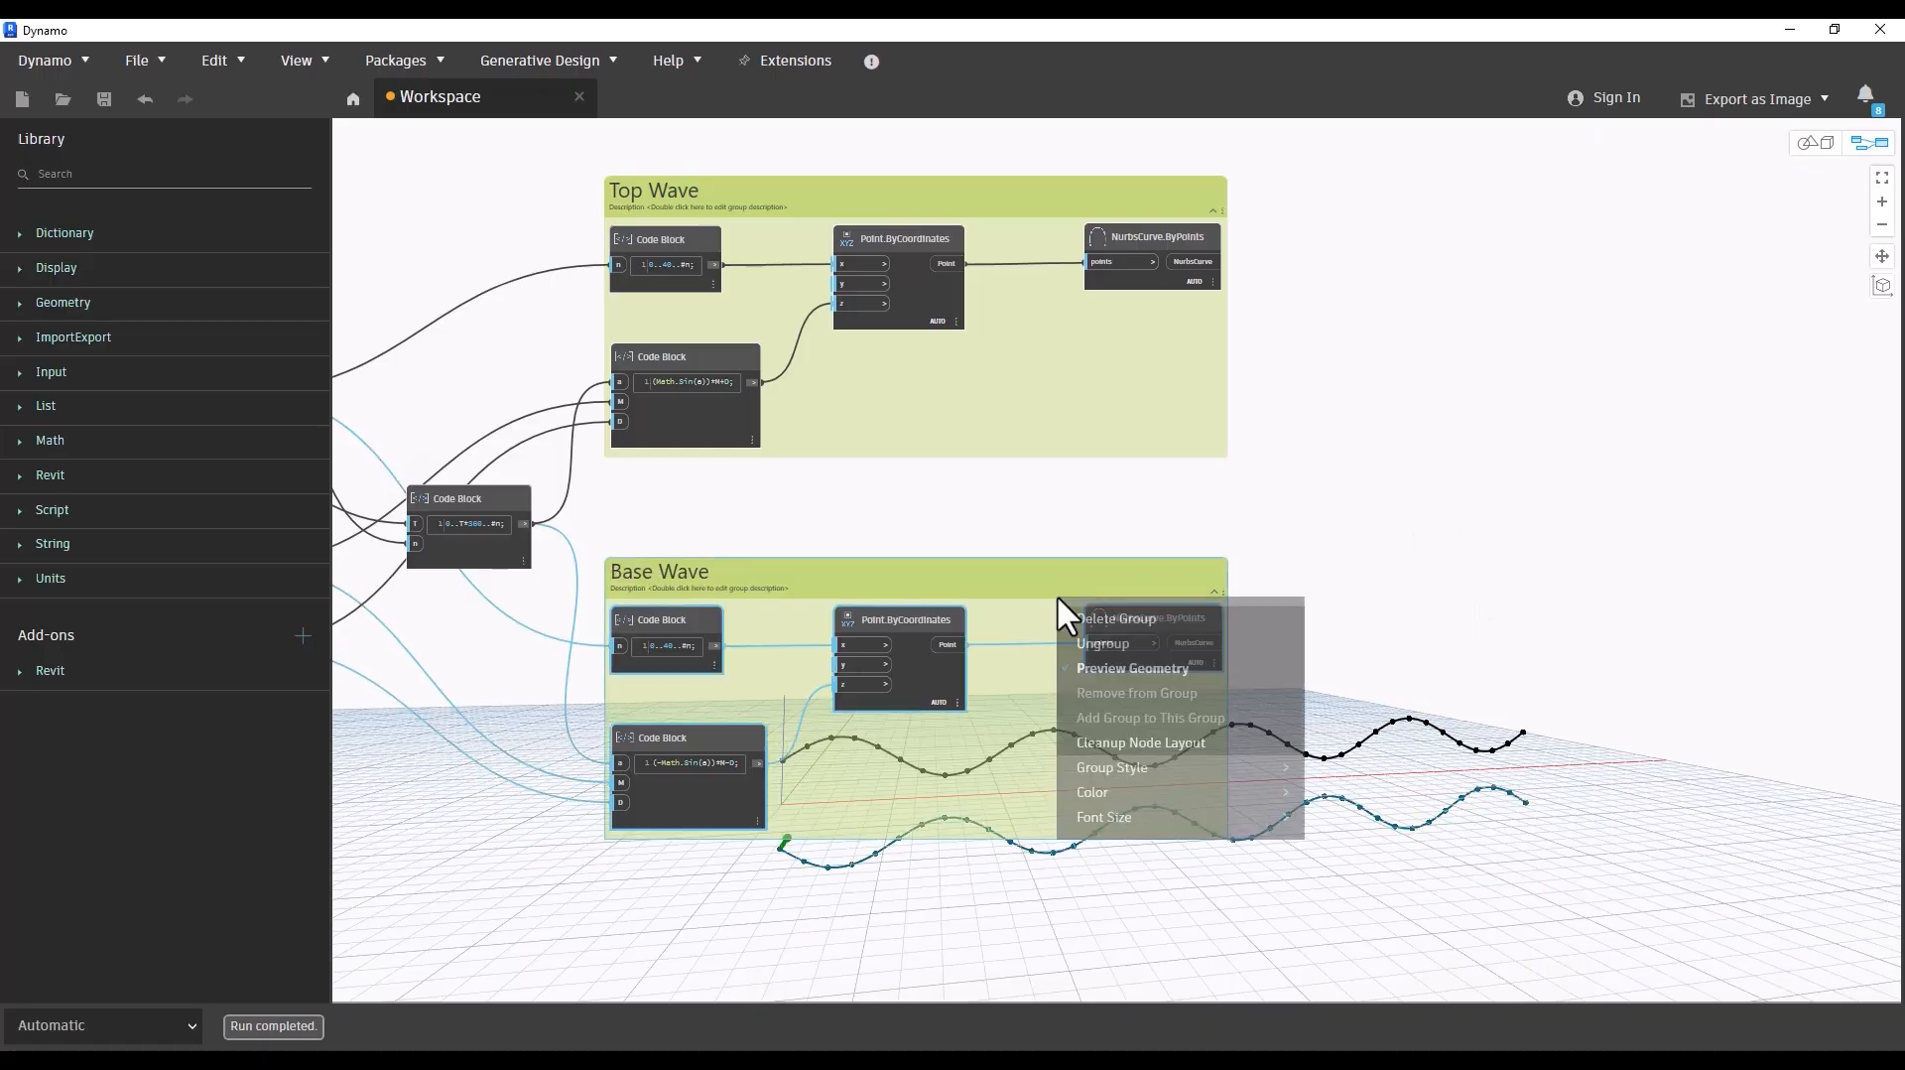
pyautogui.click(1447, 600)
pyautogui.moveTo(787, 607); pyautogui.dragTo(1072, 552, button='middle')
pyautogui.click(812, 458)
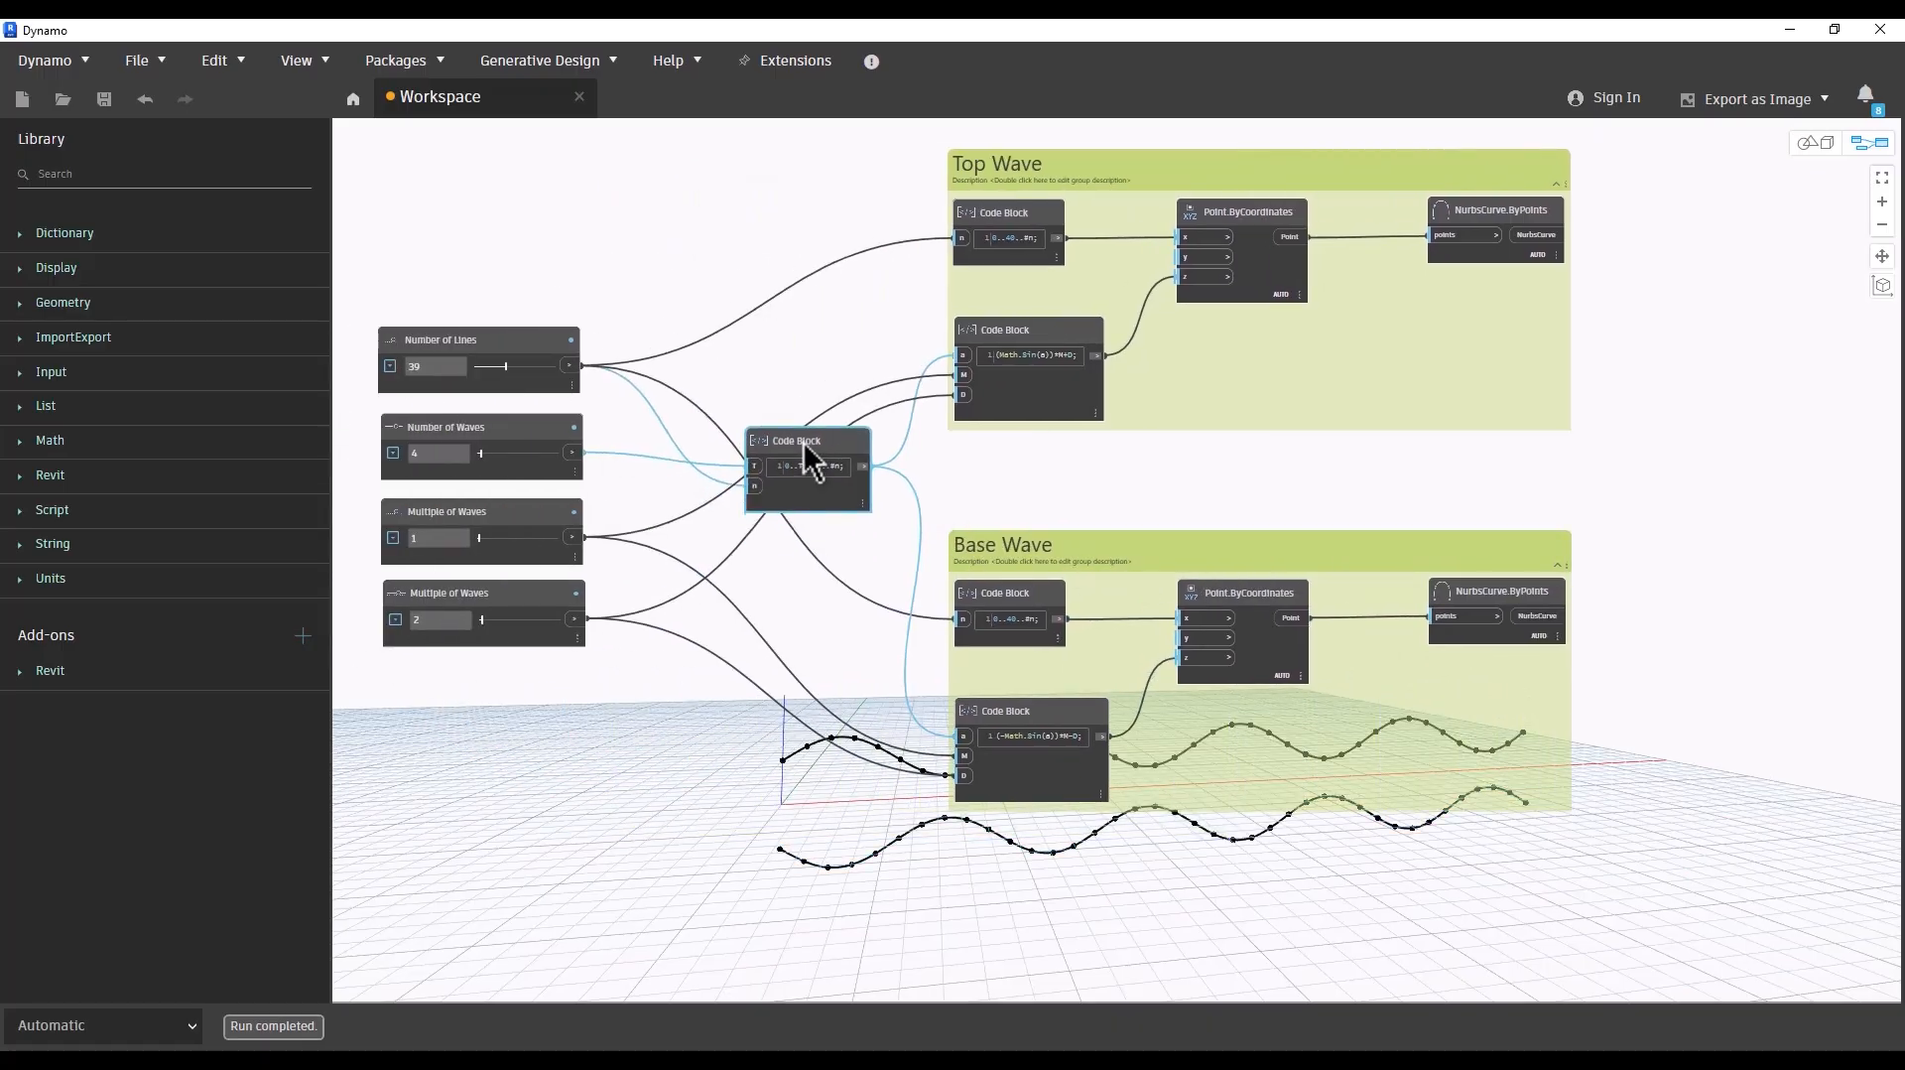
pyautogui.moveTo(800, 793); pyautogui.dragTo(659, 679, button='middle')
pyautogui.scroll(-3, 659, 685)
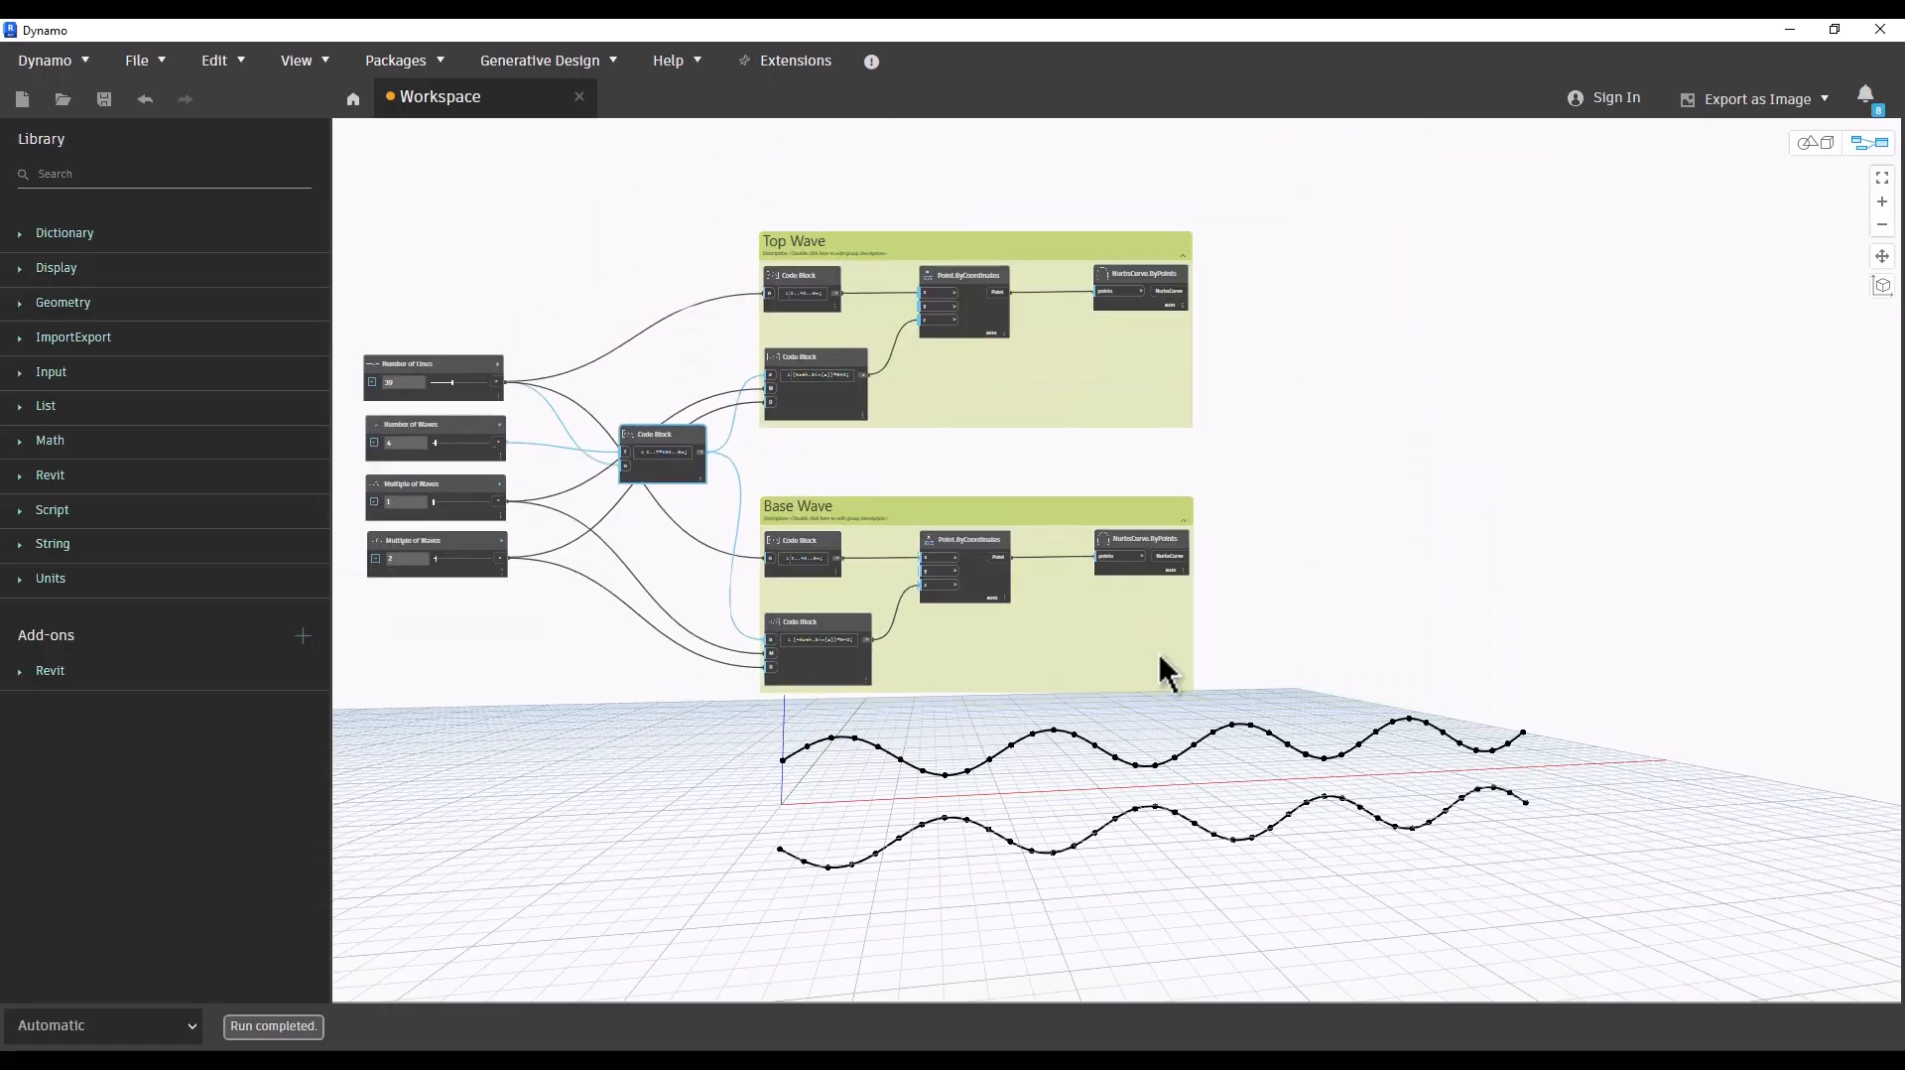
# Step: Add a Line.ByStartPointEndPoint node in the empty space beside the Top Wave and Base Wave groups
pyautogui.moveTo(1412, 427); pyautogui.dragTo(1131, 396, button='middle')
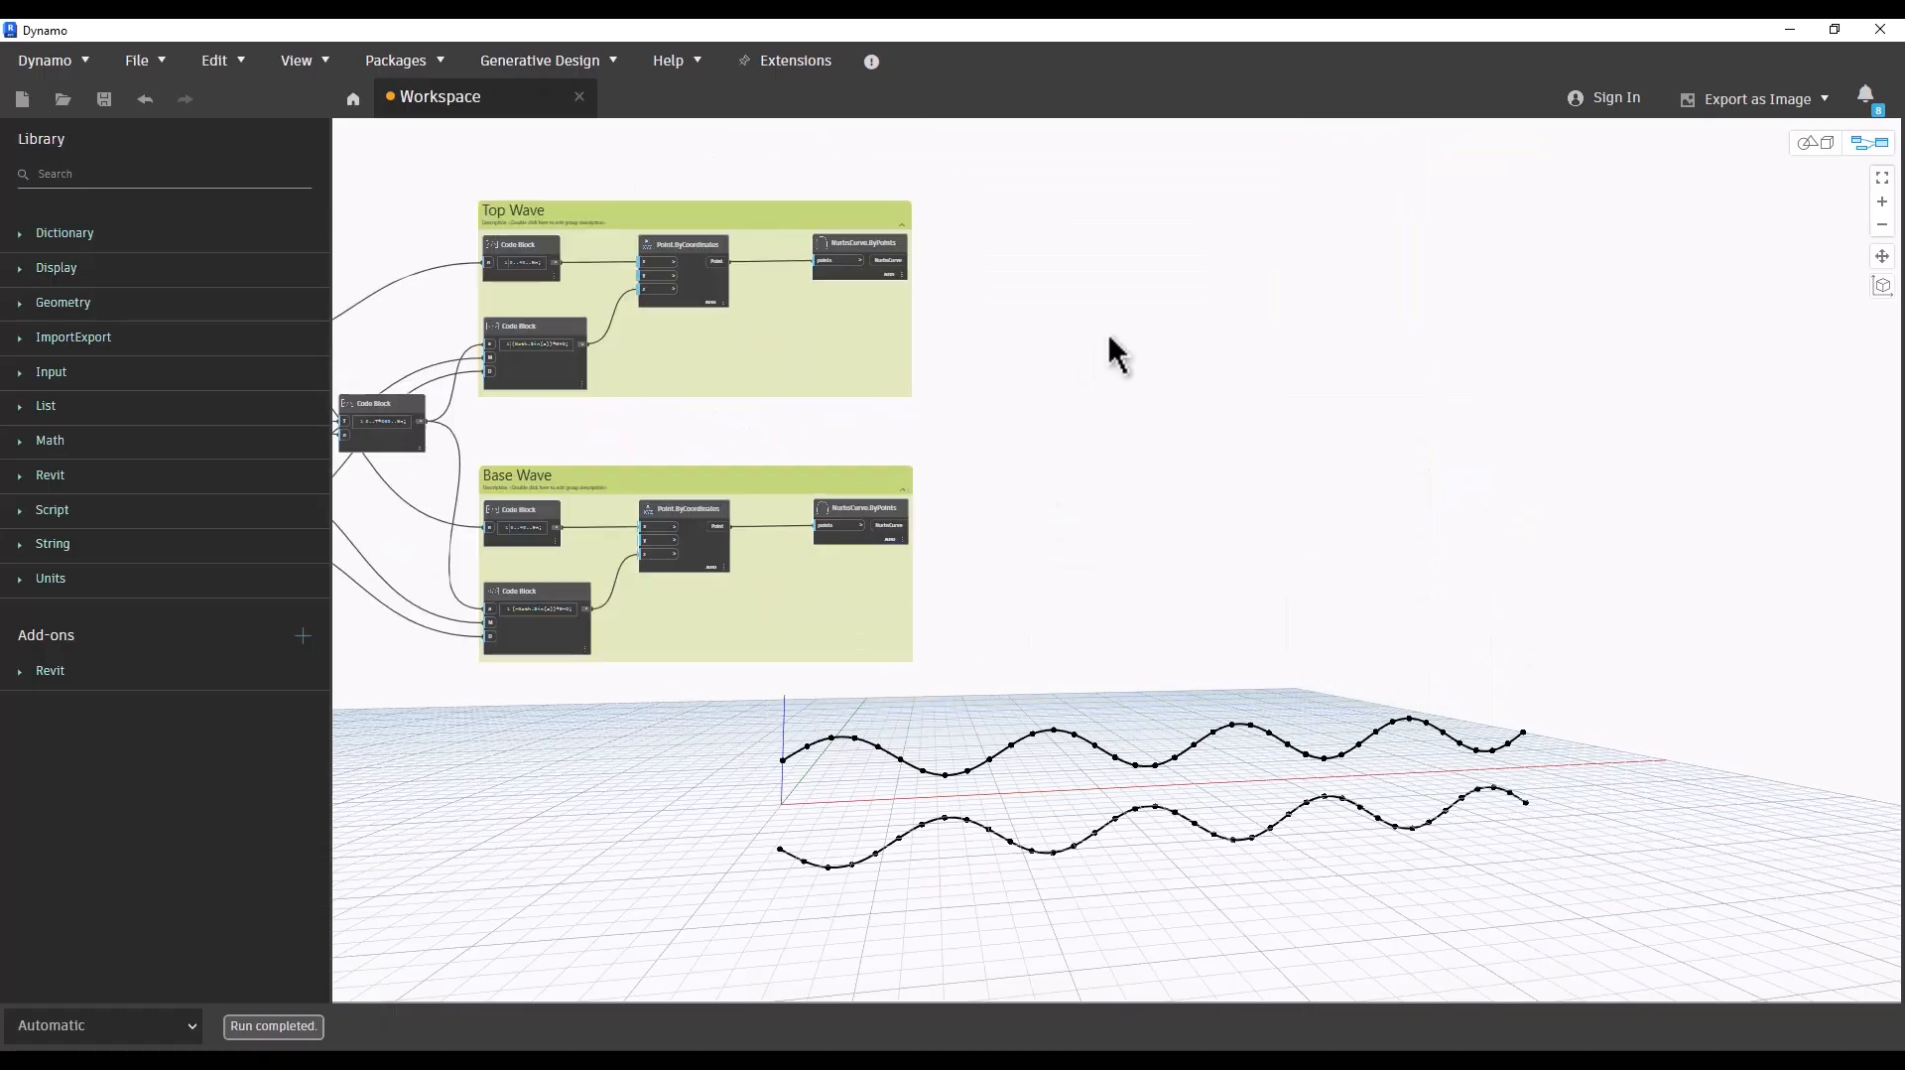
pyautogui.rightClick(1120, 402)
pyautogui.write('l')
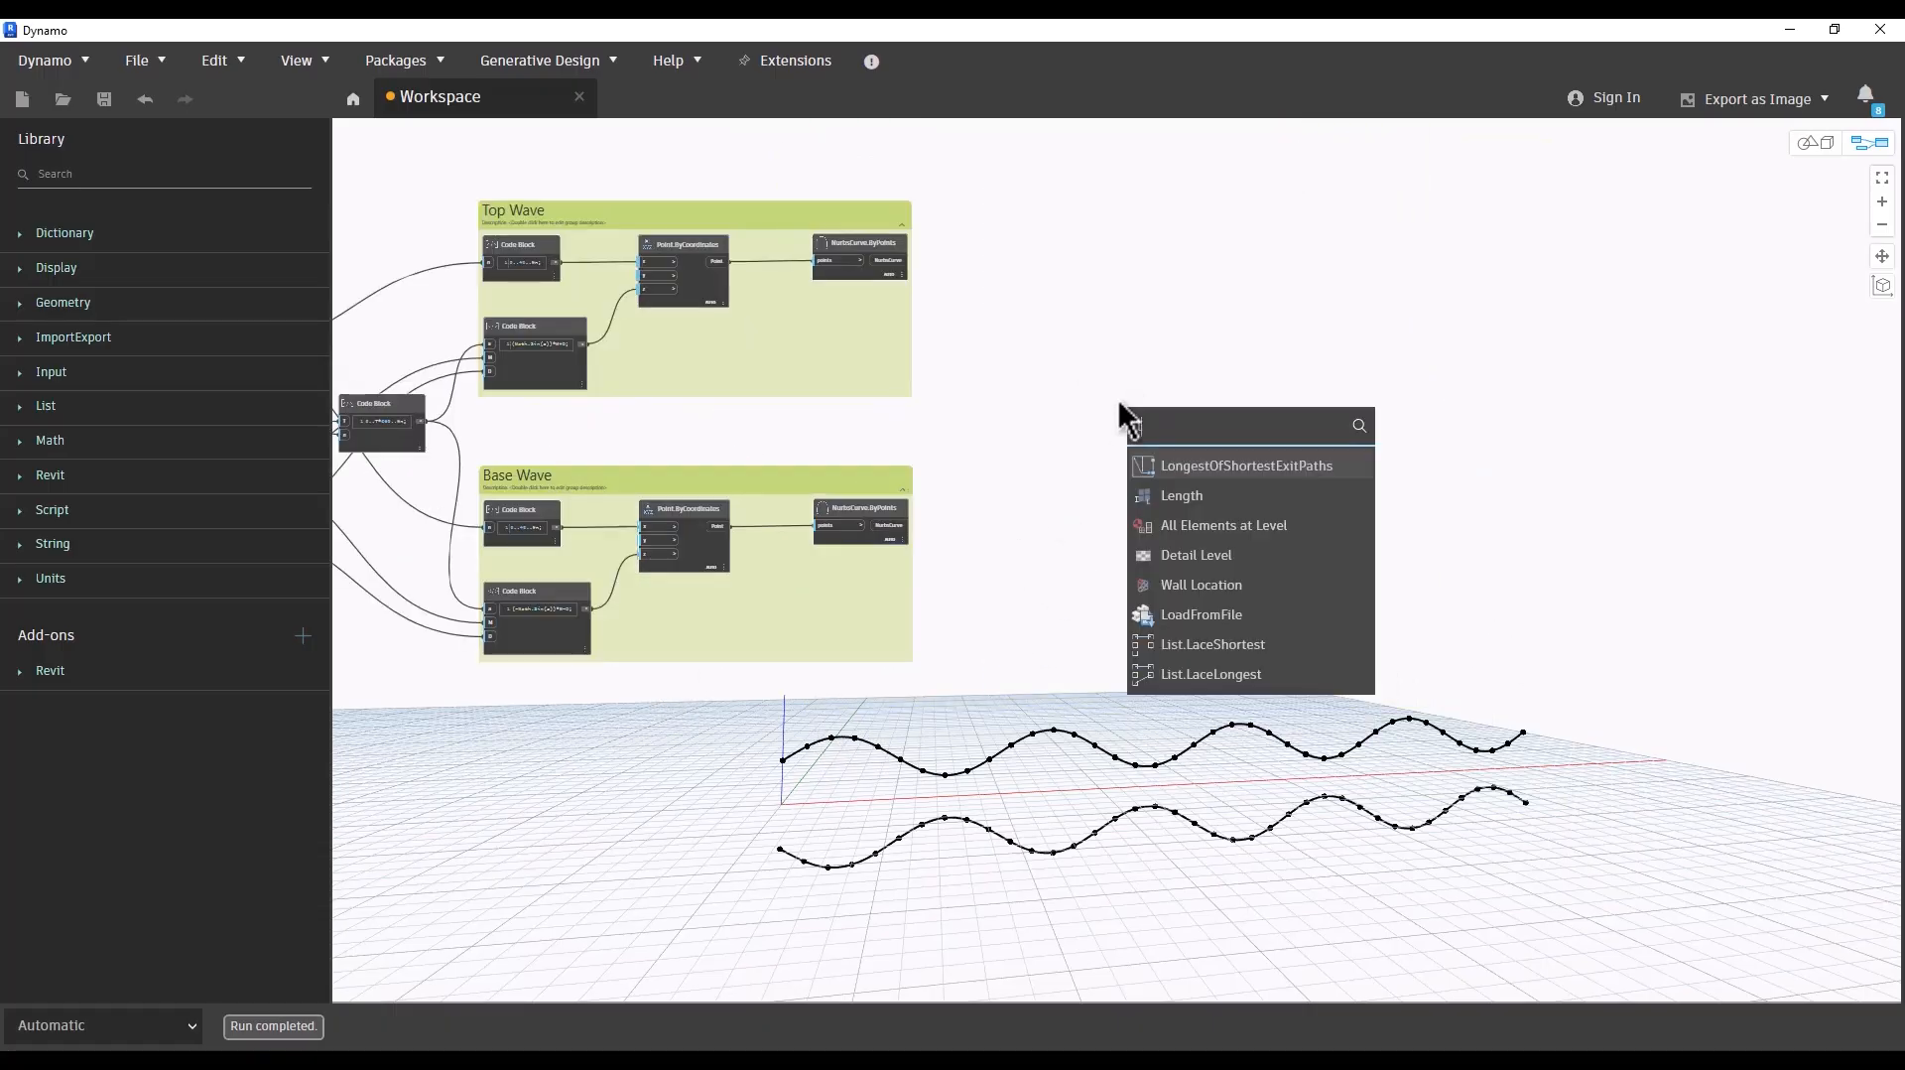
pyautogui.write('ine')
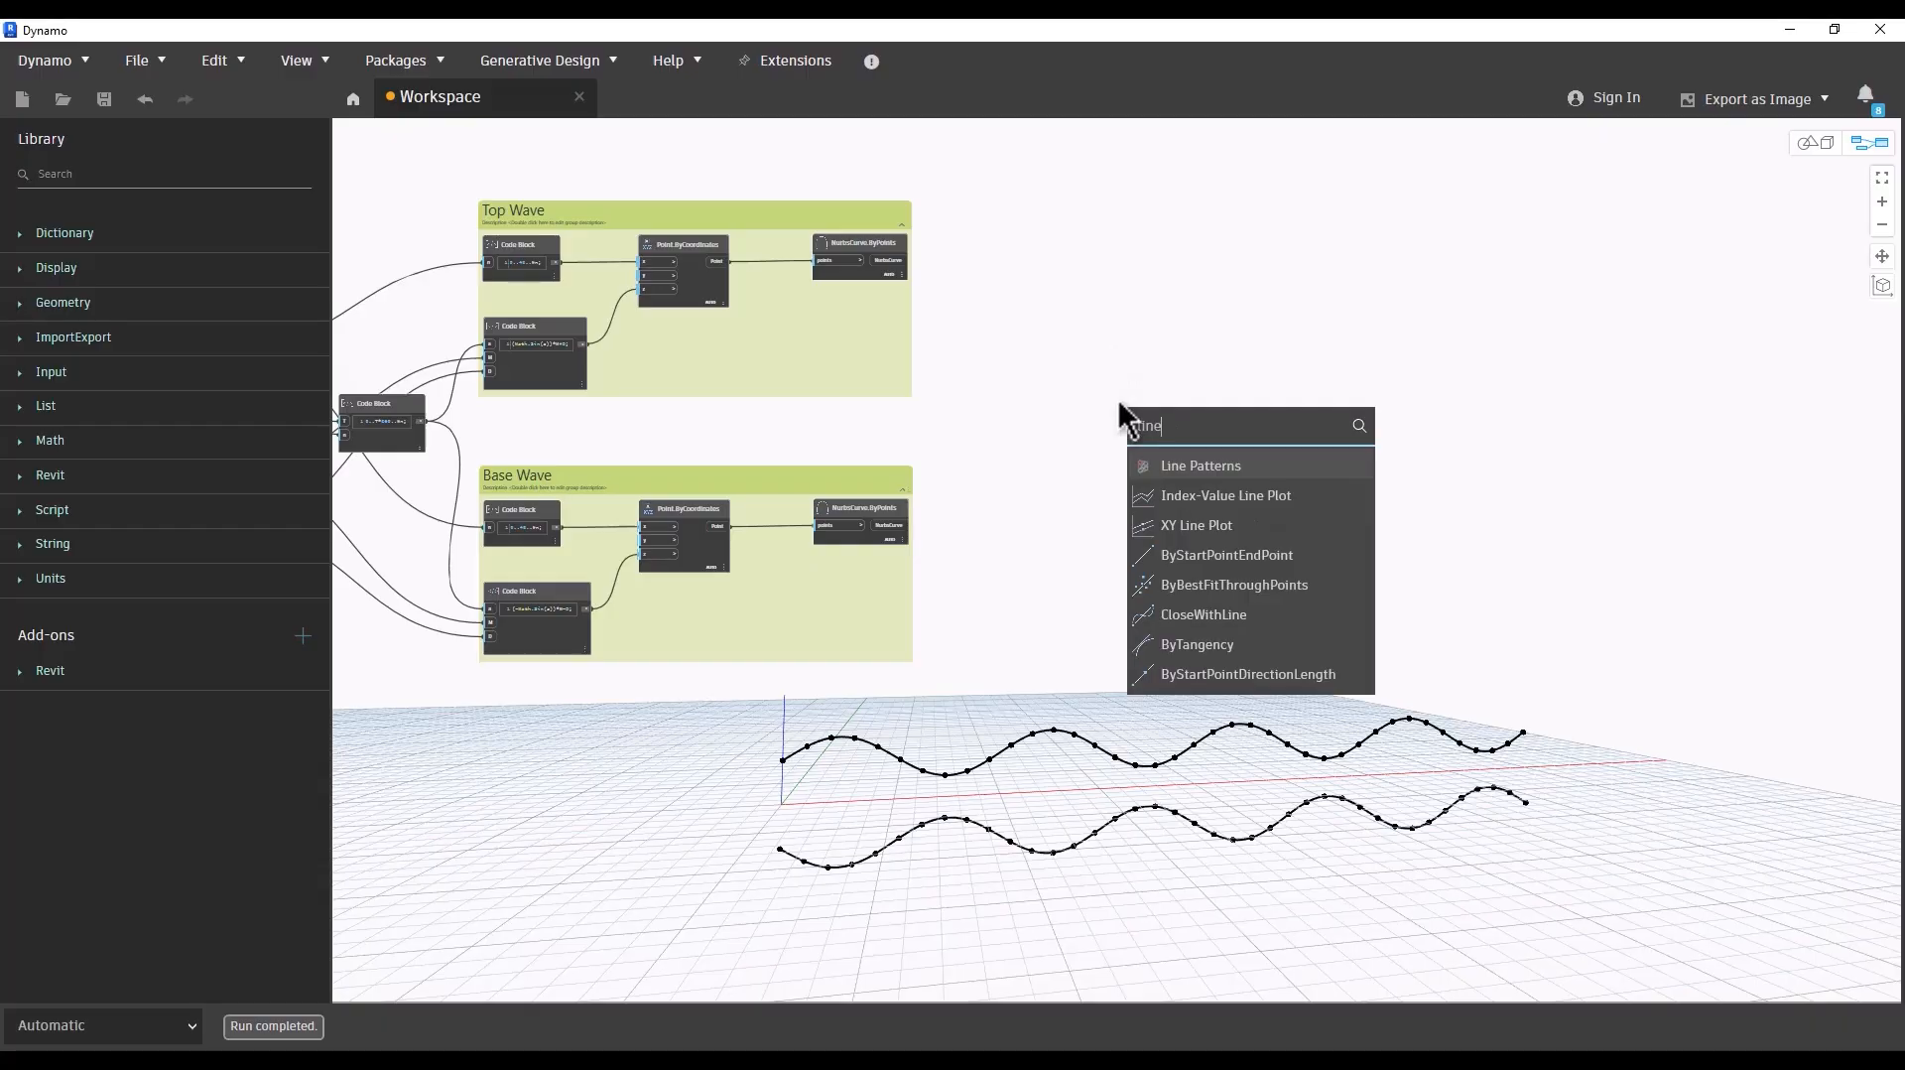
pyautogui.click(1241, 558)
pyautogui.moveTo(1276, 593); pyautogui.dragTo(1149, 412)
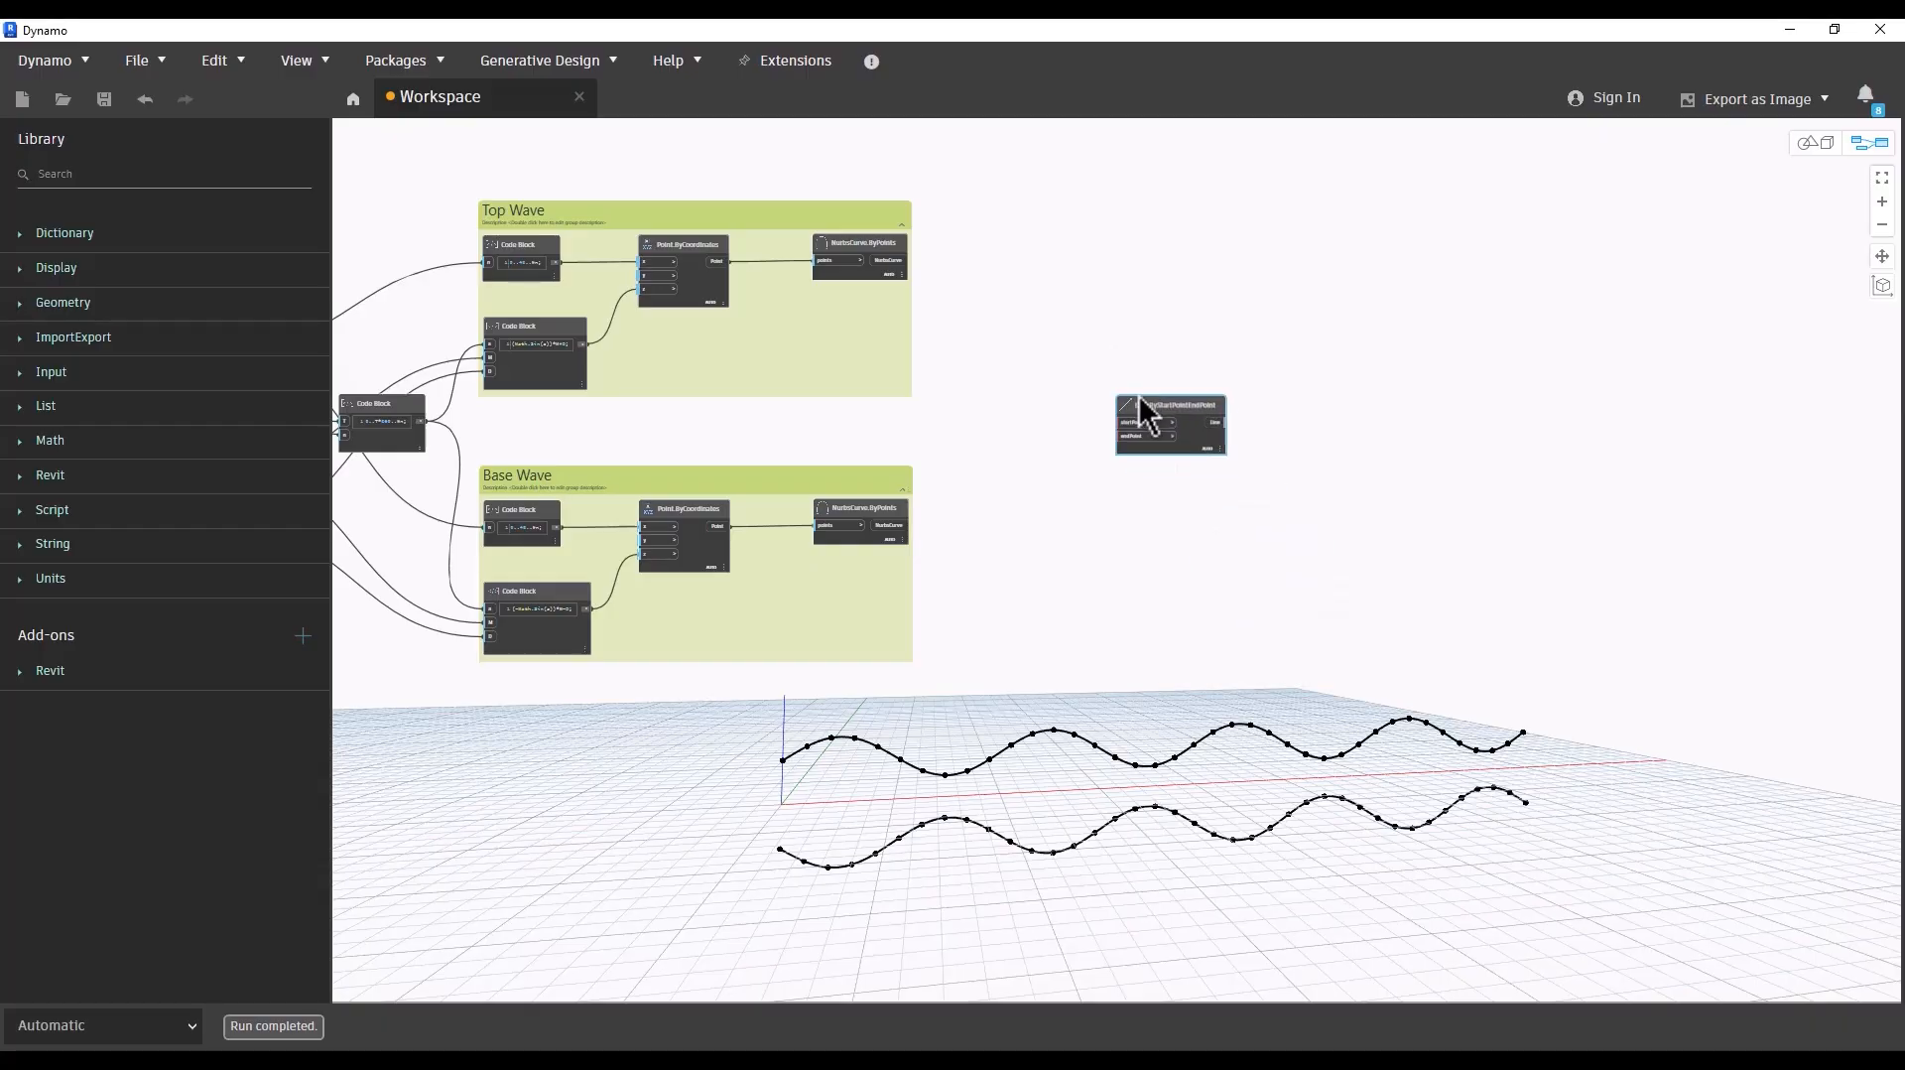
pyautogui.scroll(3, 1012, 407)
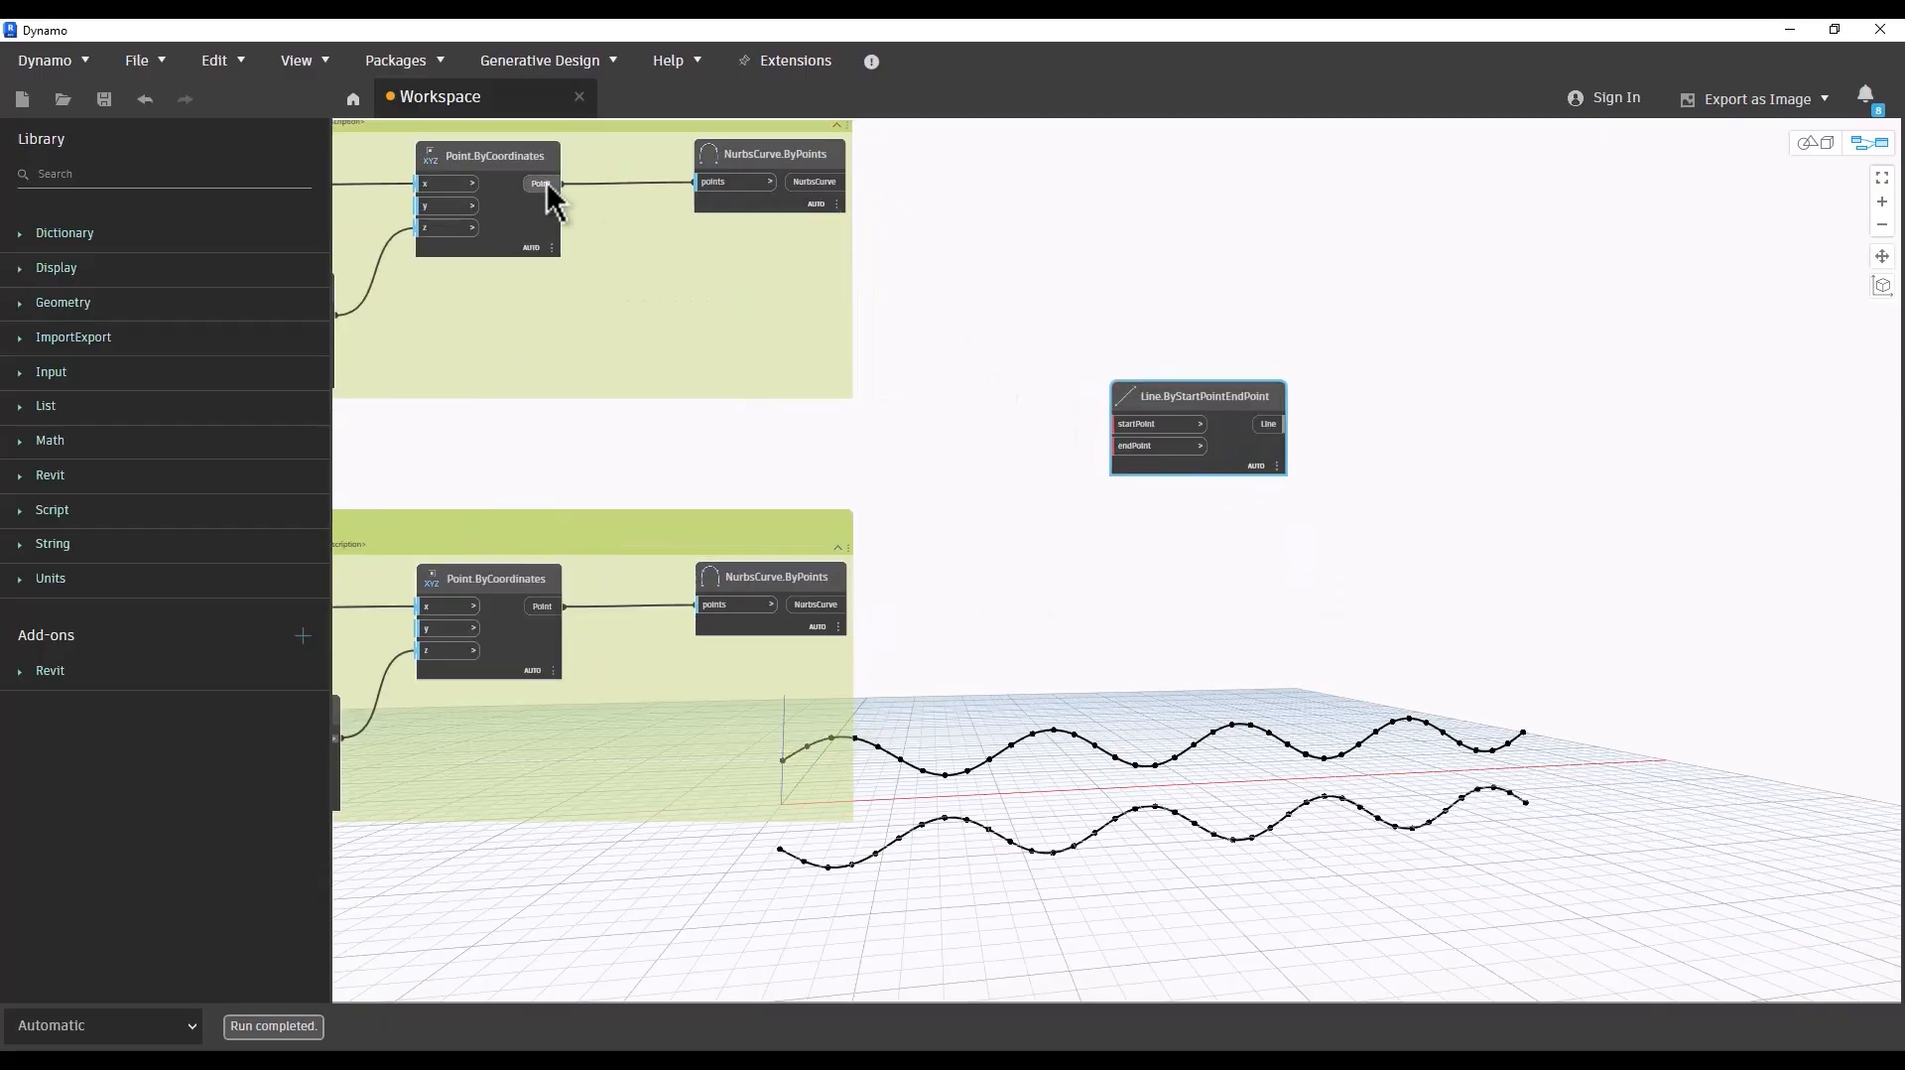
# Step: Connect the Top Wave points to the line node's startPoint and the Base Wave points to its endPoint
pyautogui.moveTo(544, 185); pyautogui.dragTo(1116, 425)
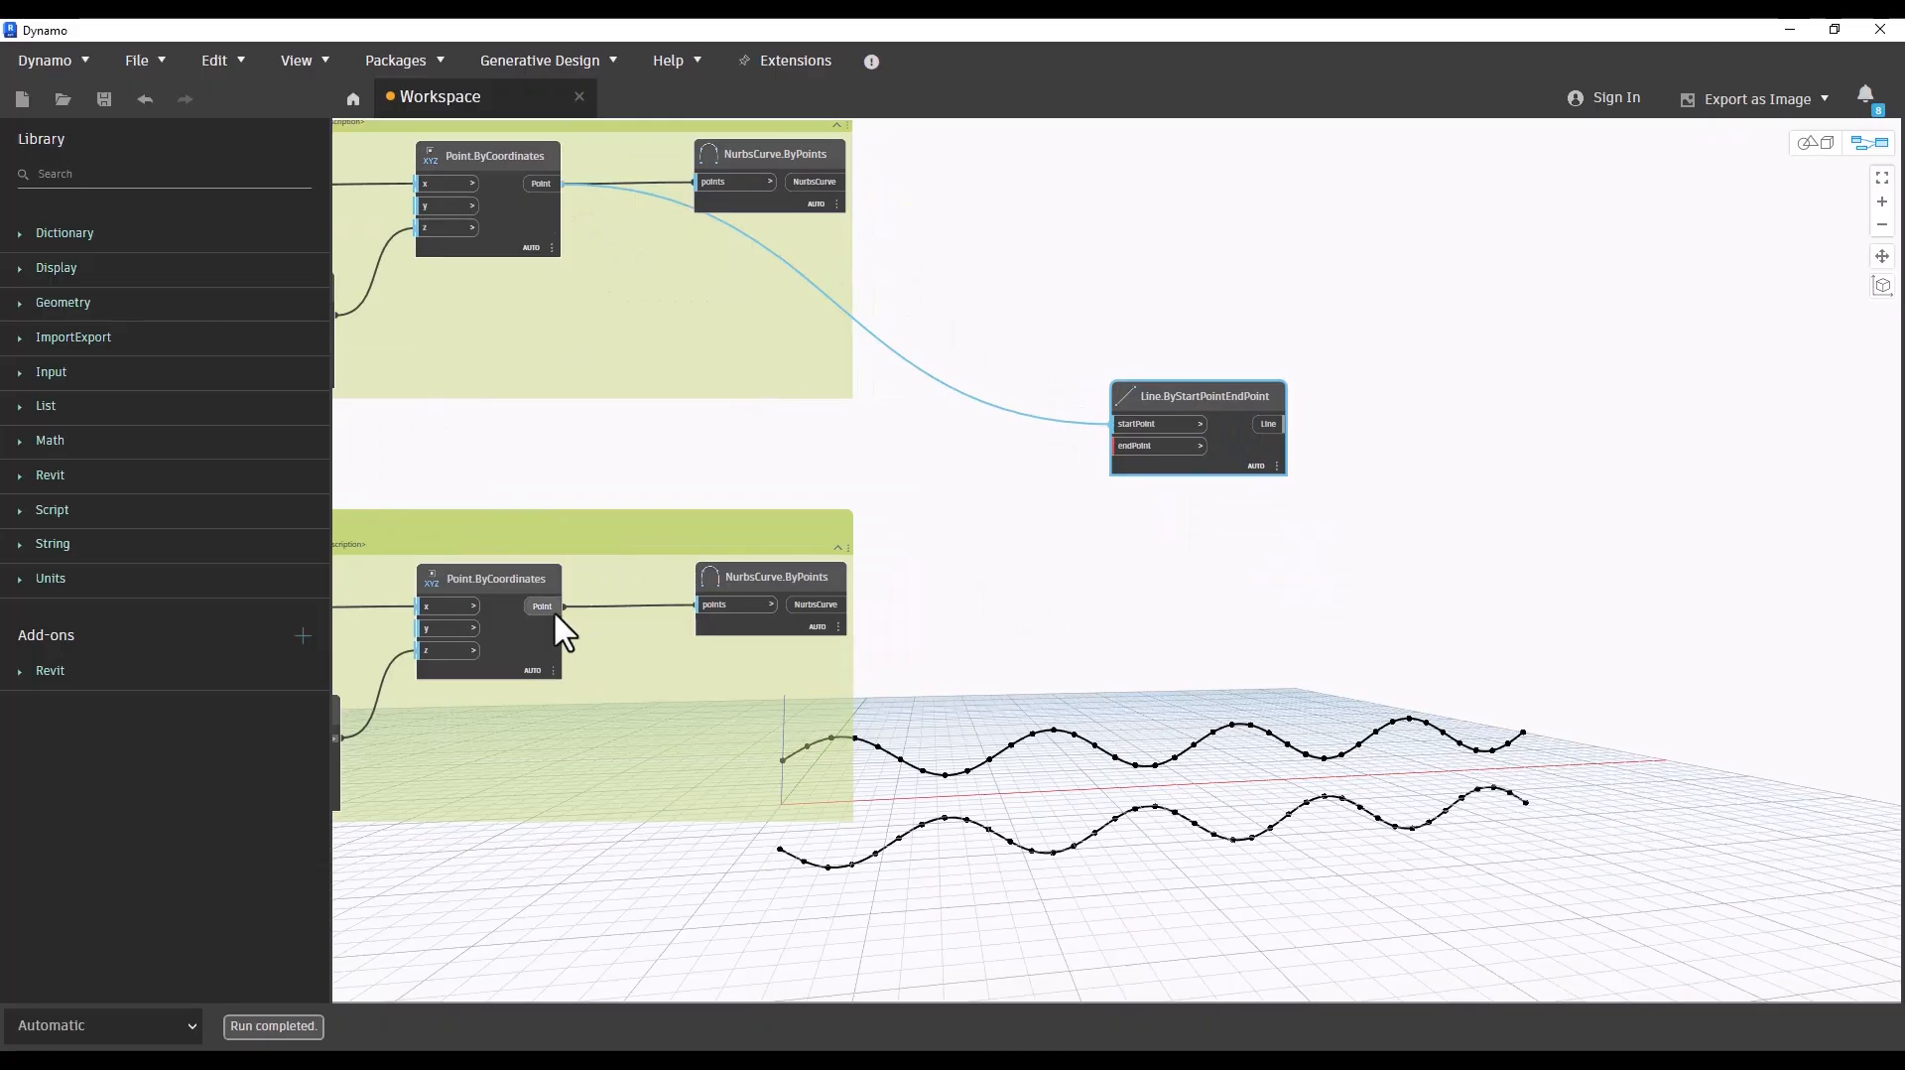
pyautogui.moveTo(558, 617); pyautogui.dragTo(1115, 446)
pyautogui.scroll(-2, 1280, 576)
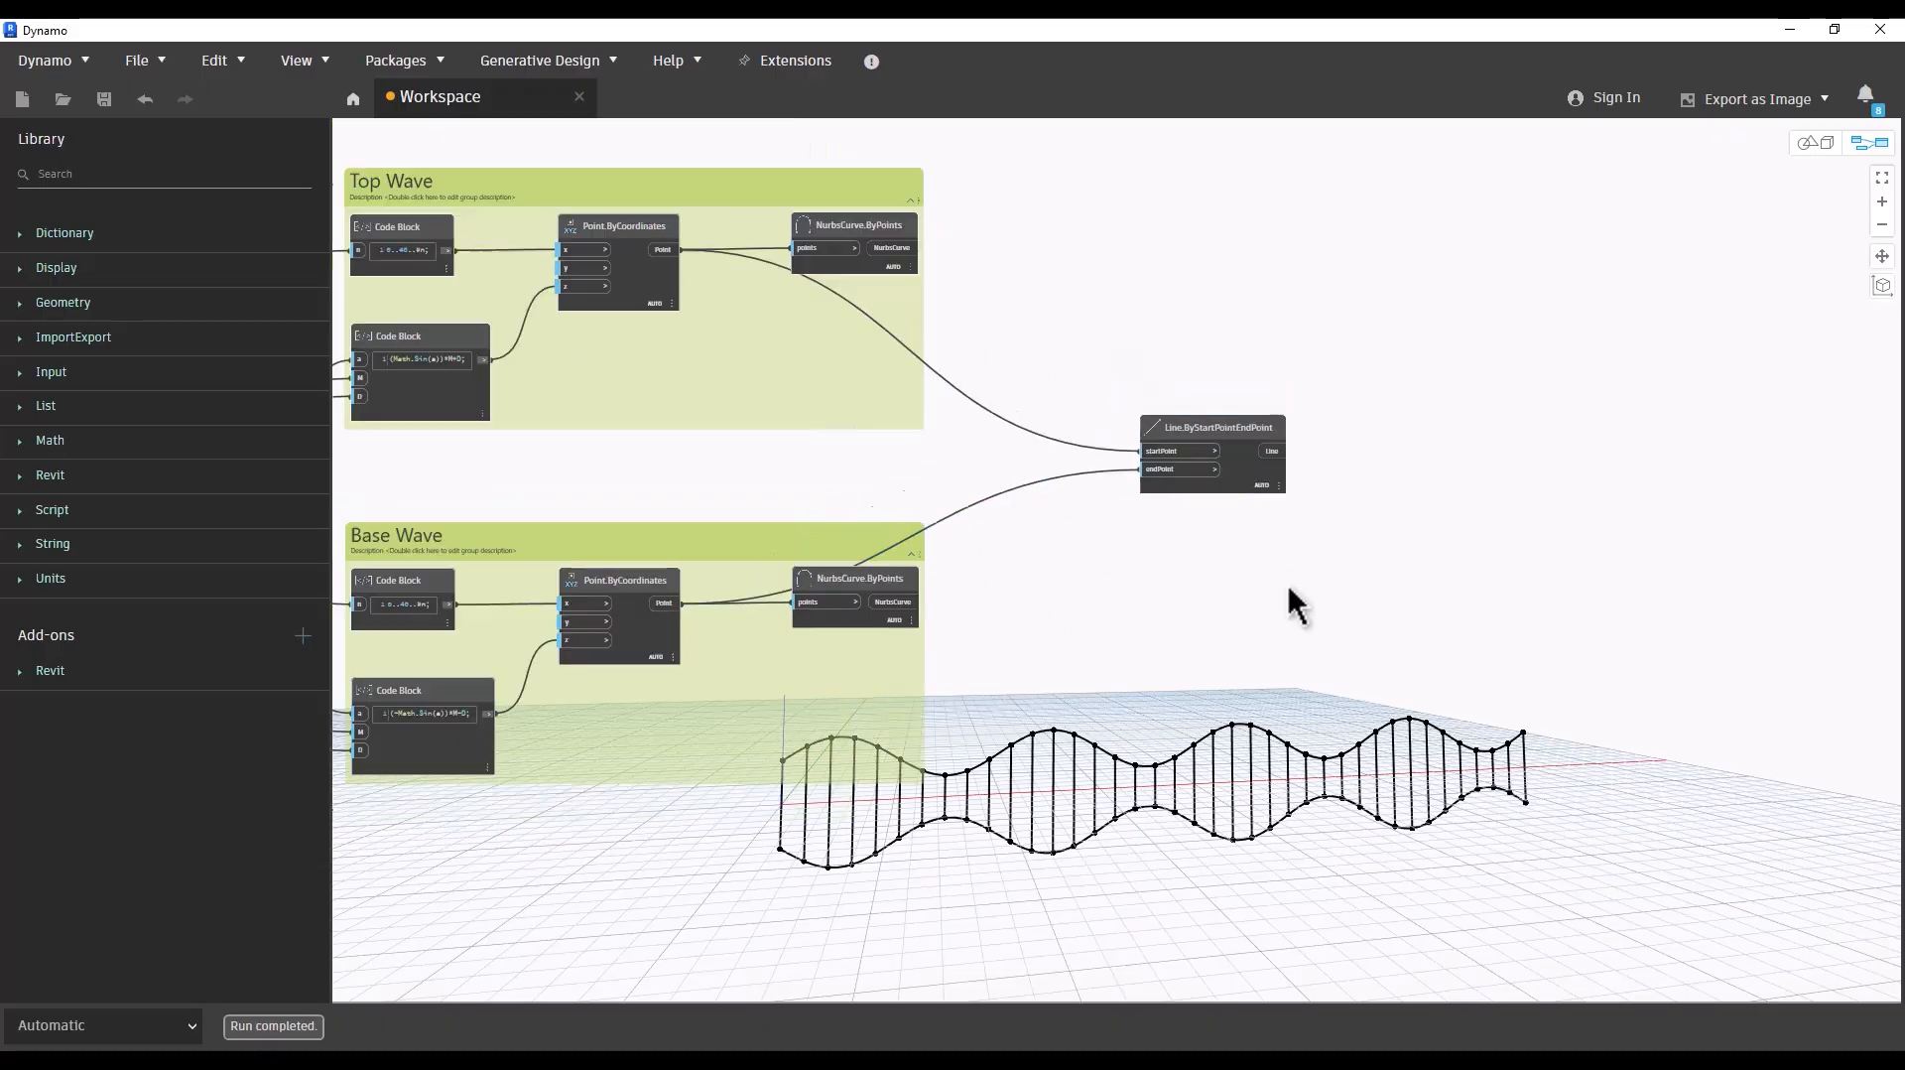
# Step: Spread the Top Wave and Base Wave groups farther apart vertically and reposition the Line.ByStartPointEndPoint node between their levels
pyautogui.scroll(-3, 1288, 585)
pyautogui.moveTo(949, 281); pyautogui.dragTo(945, 193)
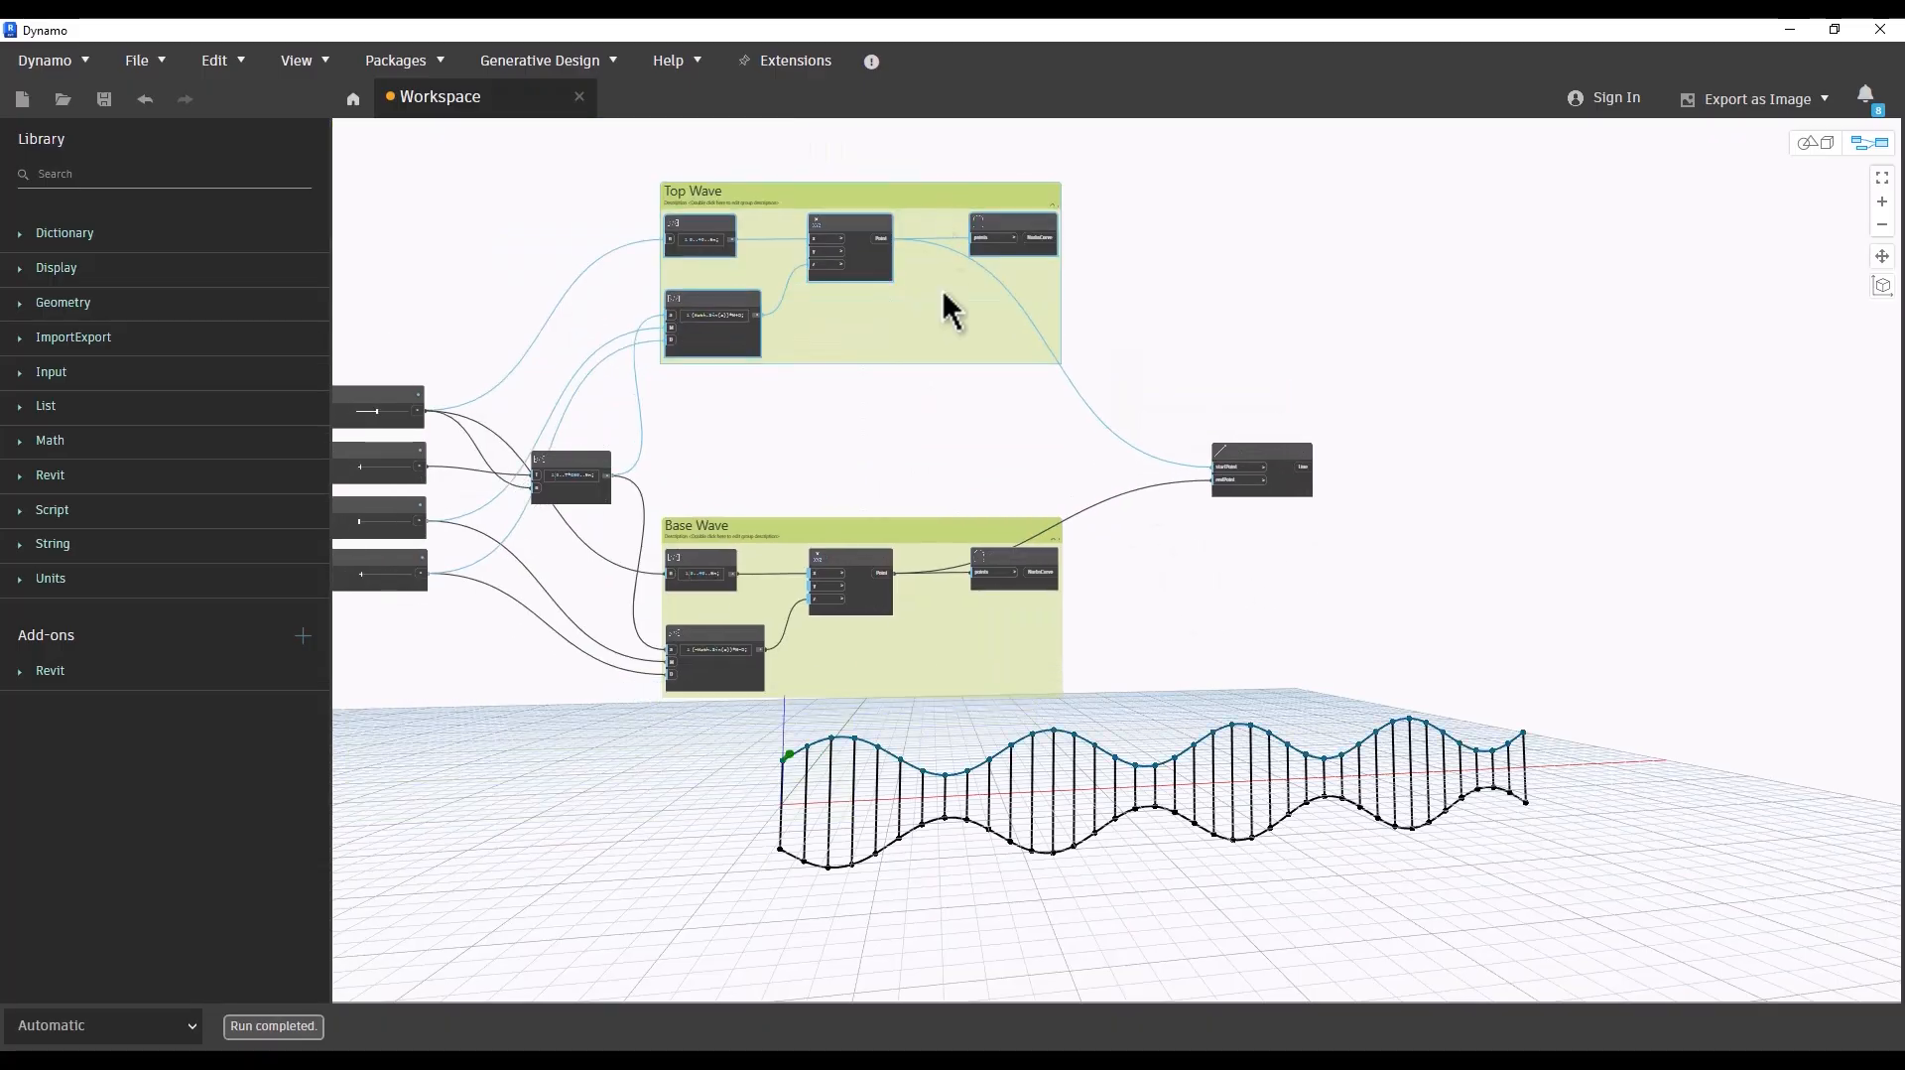
pyautogui.moveTo(932, 541); pyautogui.dragTo(934, 597)
pyautogui.moveTo(1301, 468); pyautogui.dragTo(1264, 454)
pyautogui.click(1416, 502)
pyautogui.moveTo(1414, 501); pyautogui.dragTo(1059, 452, button='middle')
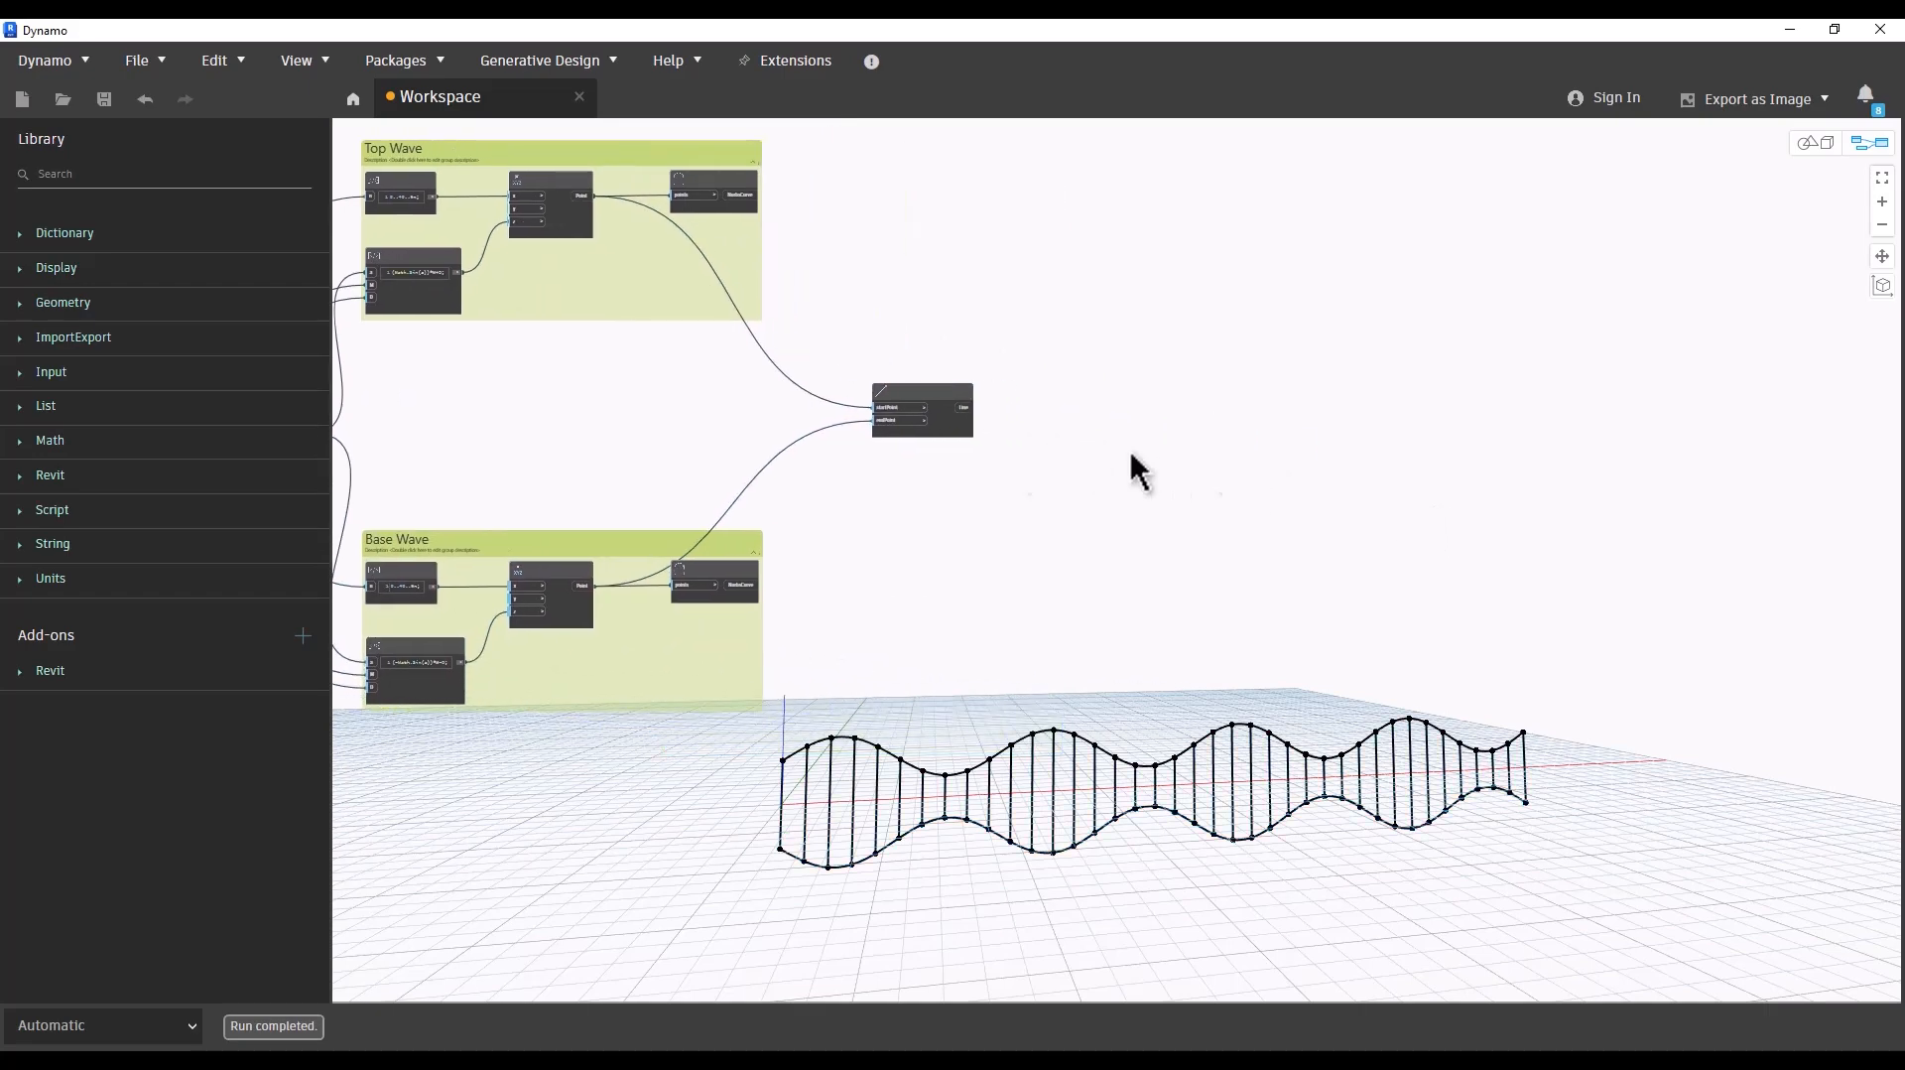
# Step: Add a Curve.Length node beside the Line.ByStartPointEndPoint node
pyautogui.scroll(5, 1003, 438)
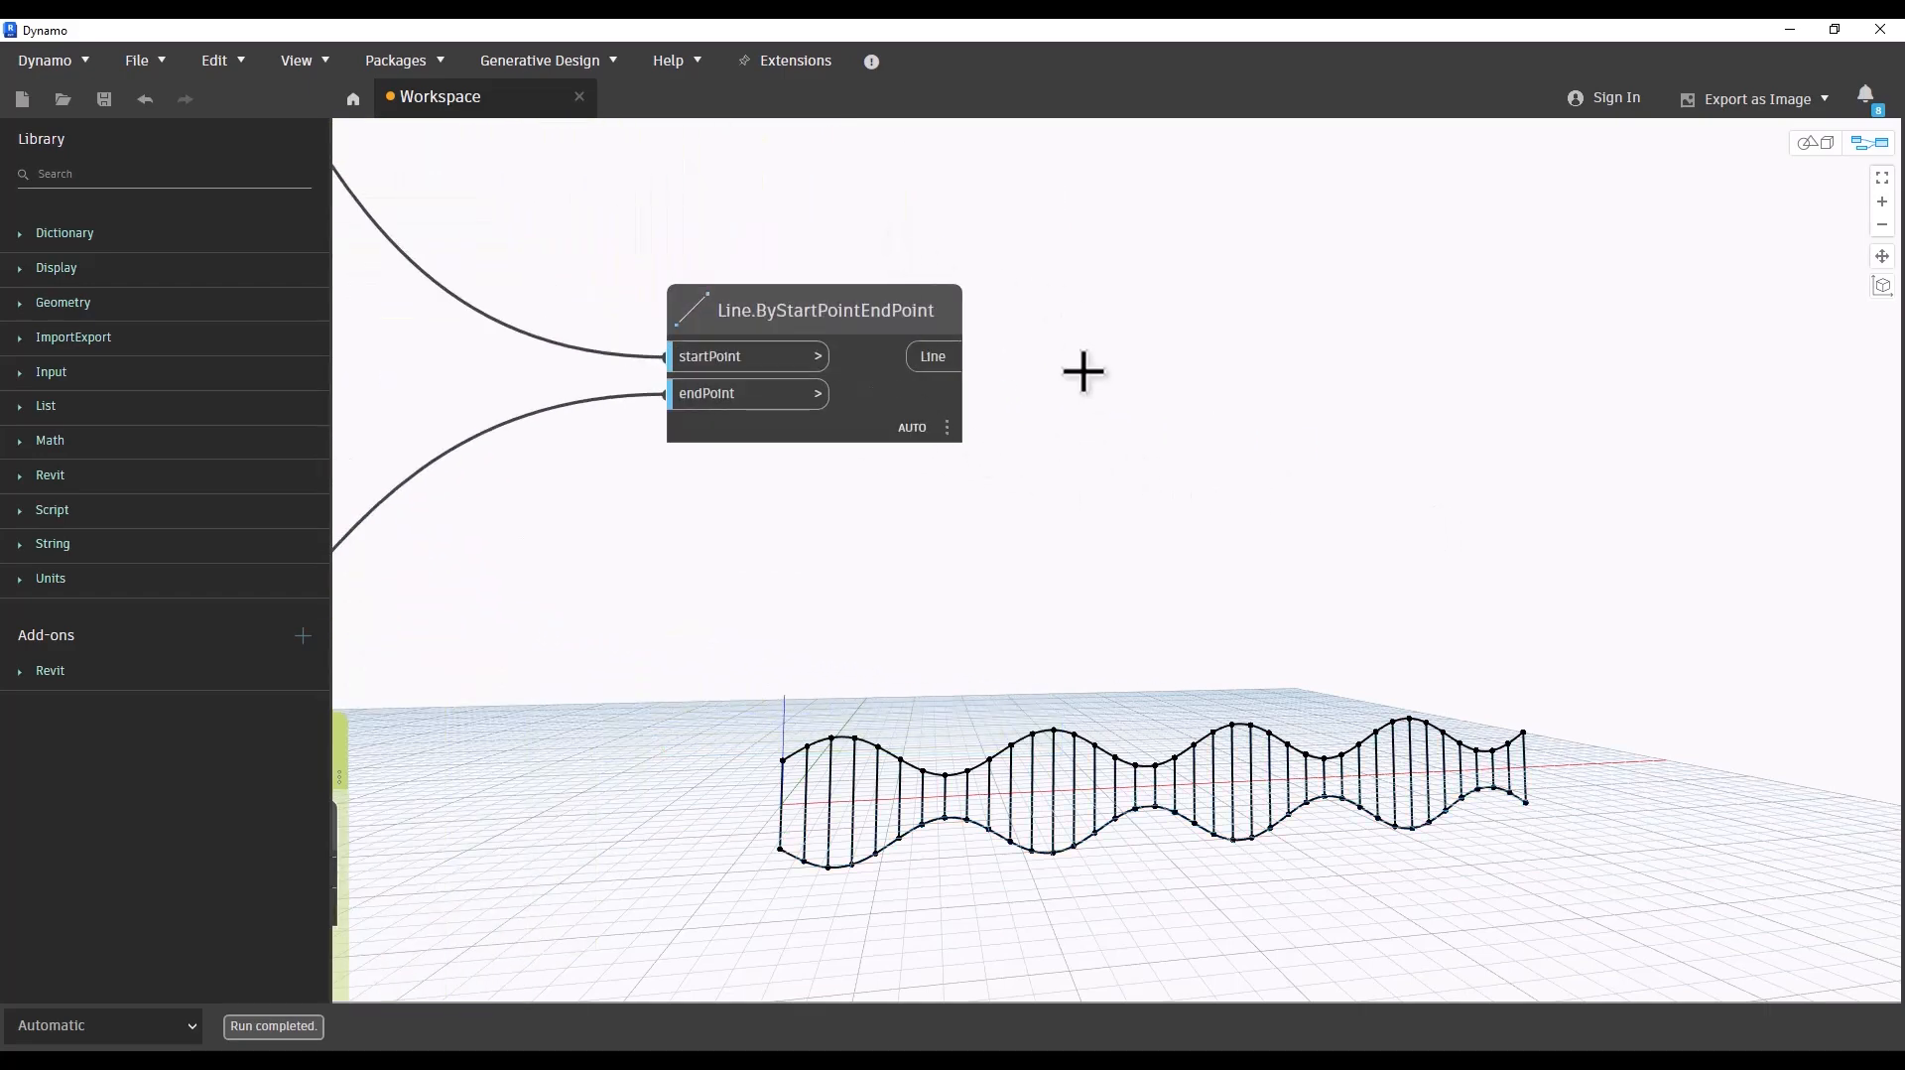
pyautogui.rightClick(1216, 385)
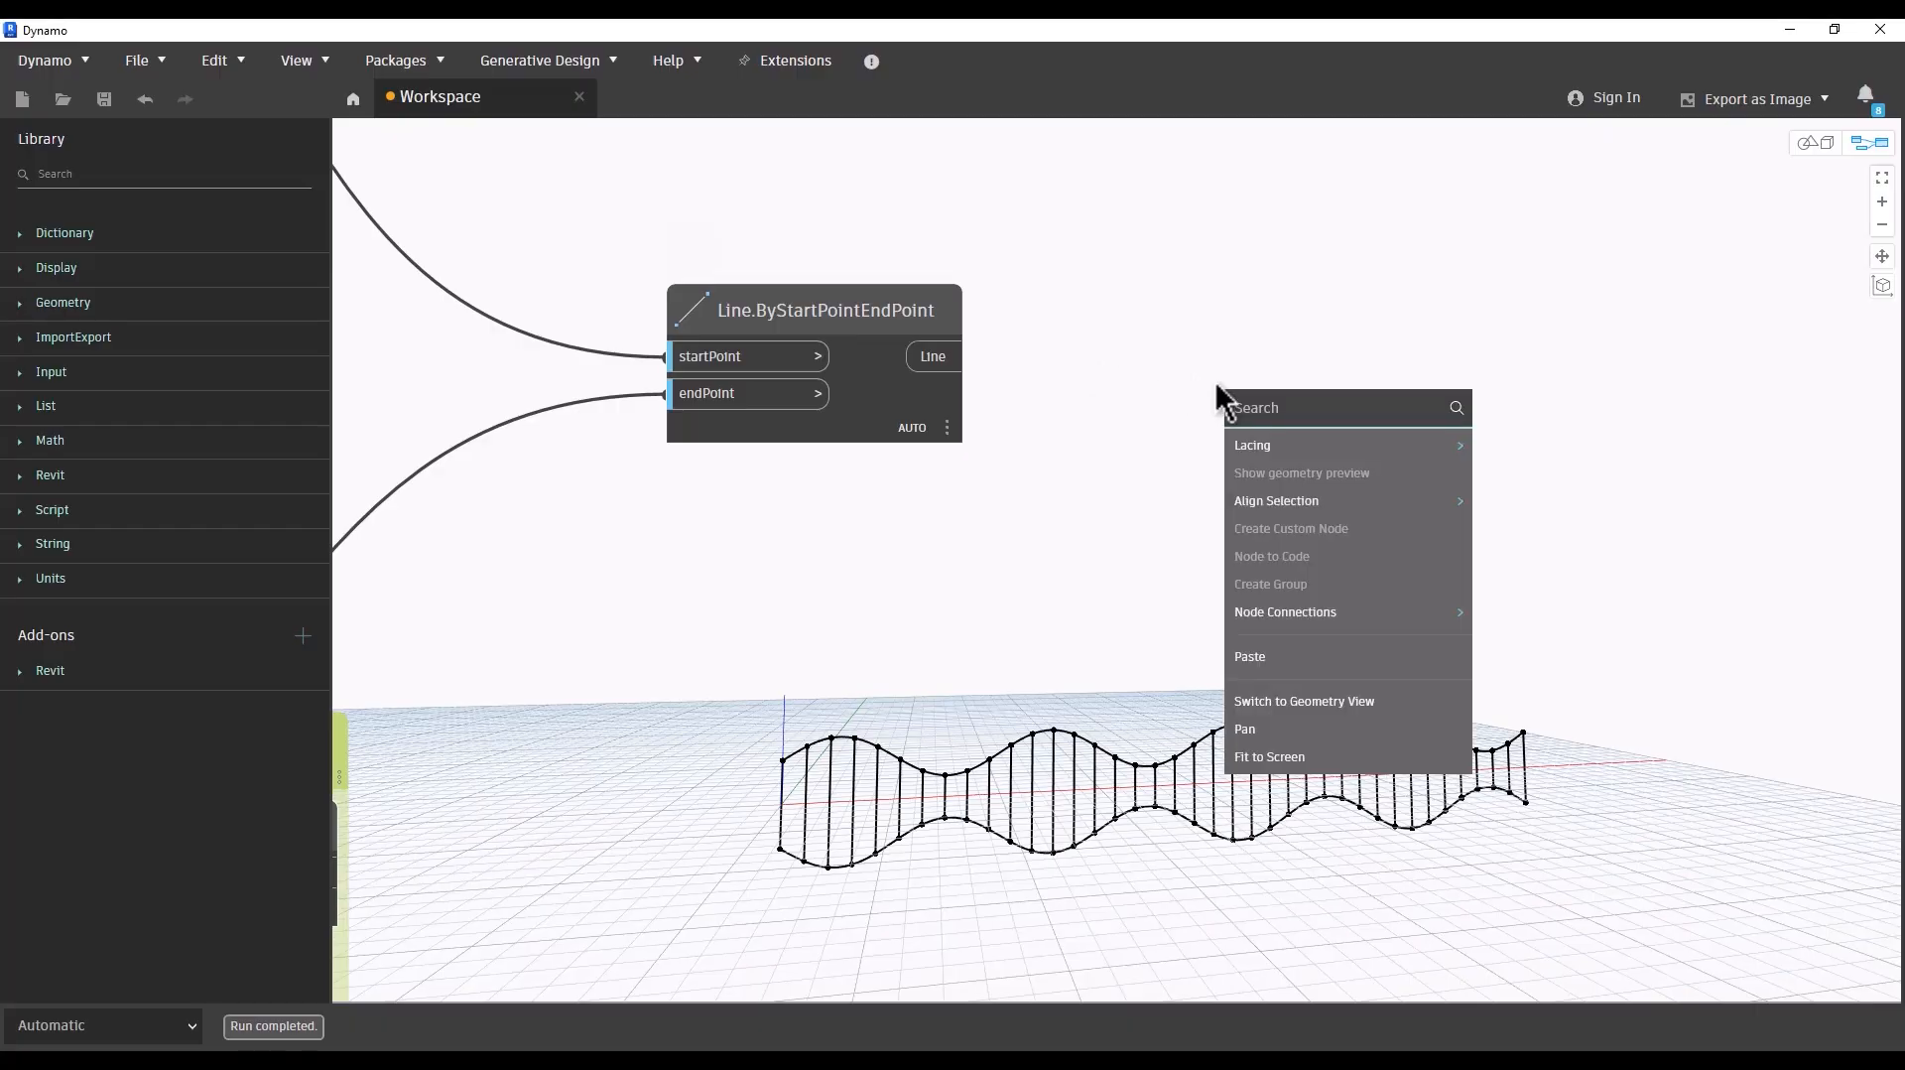
pyautogui.write('length')
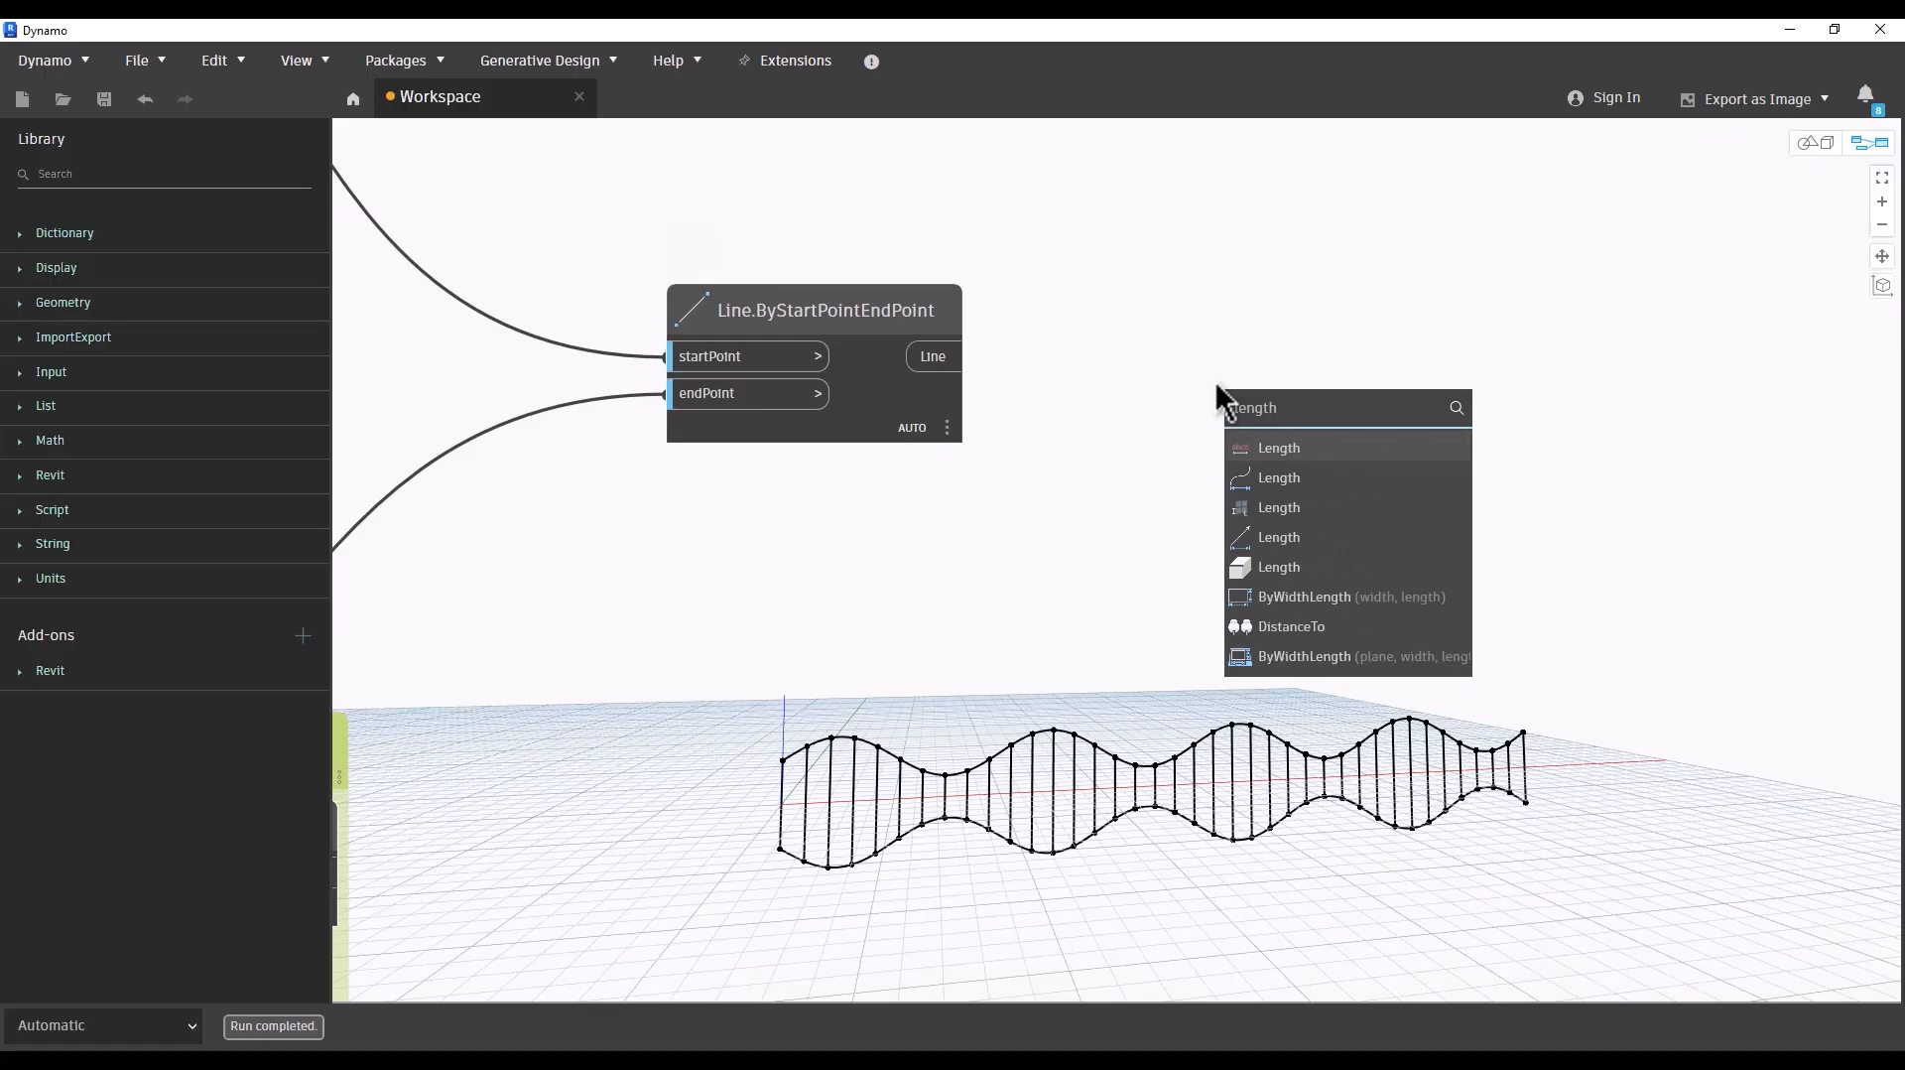
pyautogui.moveTo(1337, 444)
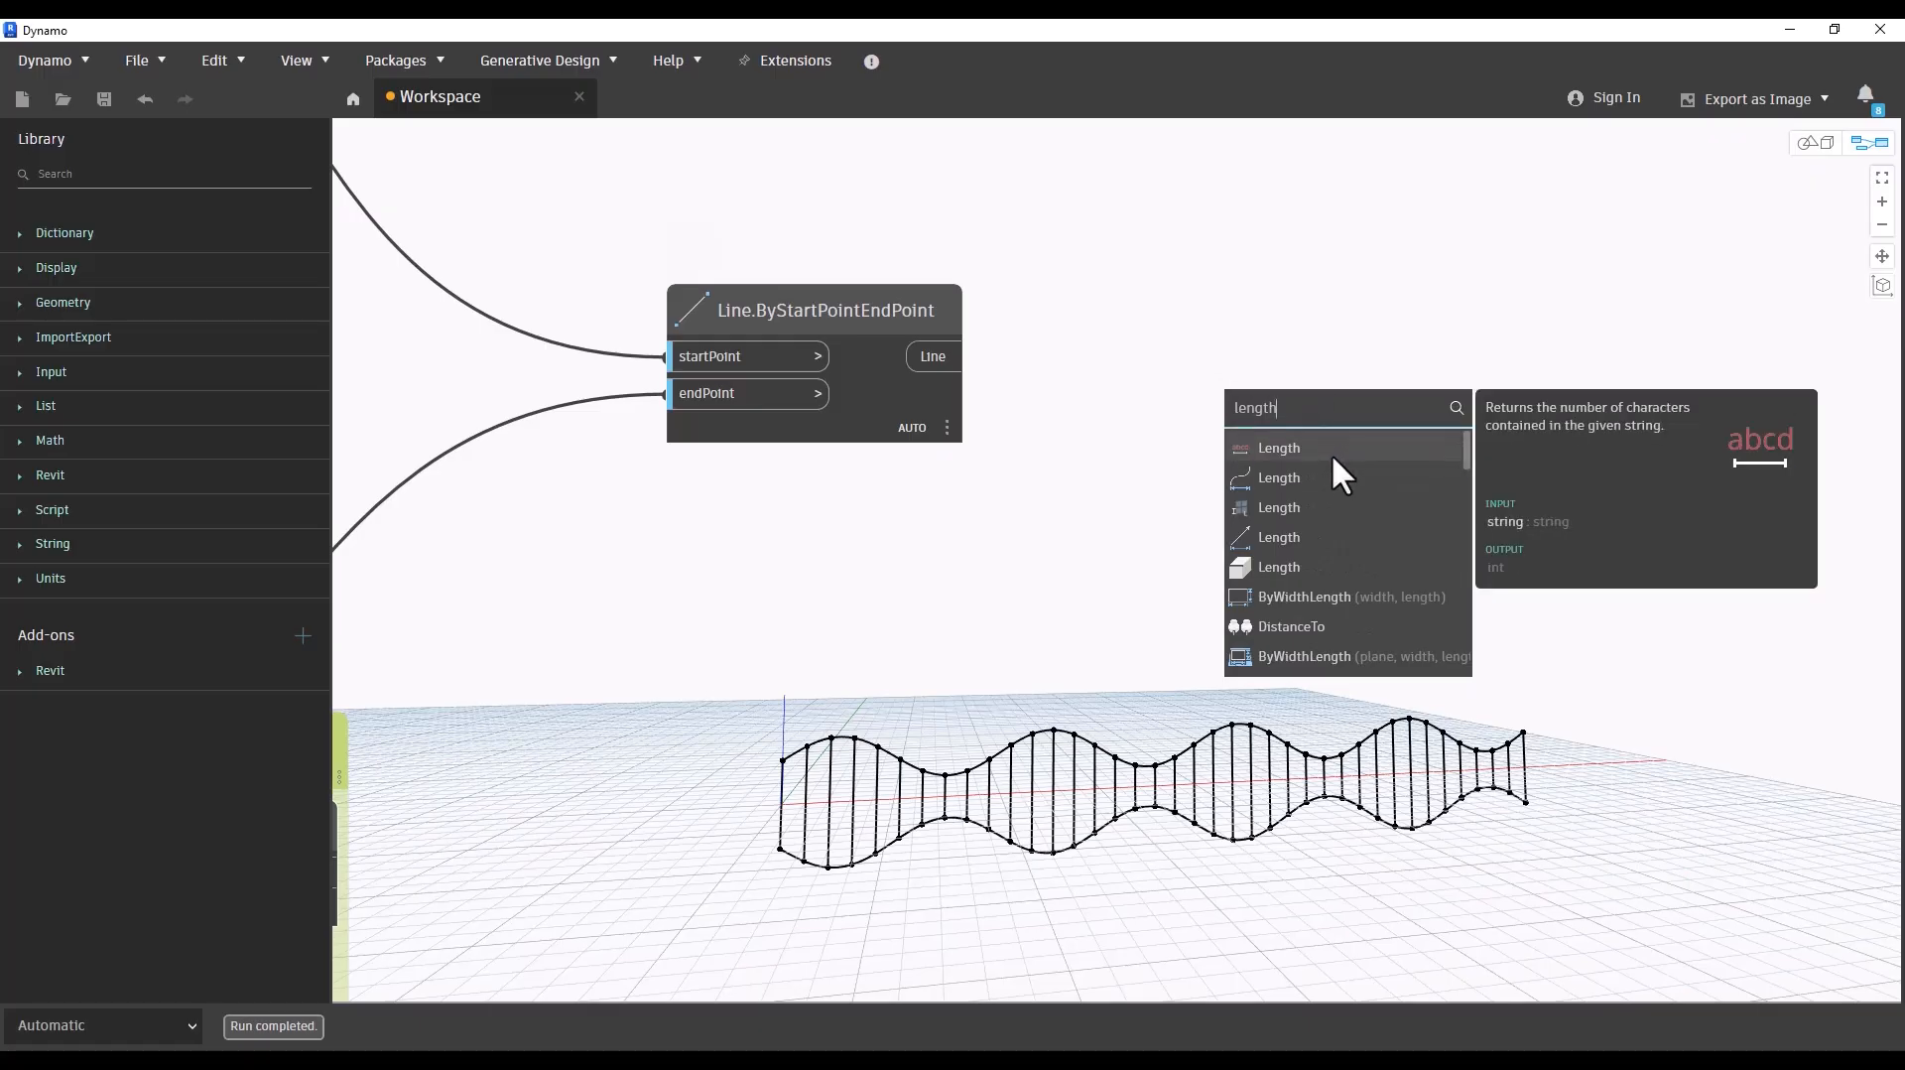
pyautogui.click(1328, 477)
pyautogui.moveTo(1407, 518); pyautogui.dragTo(1196, 470)
pyautogui.rightClick(835, 595)
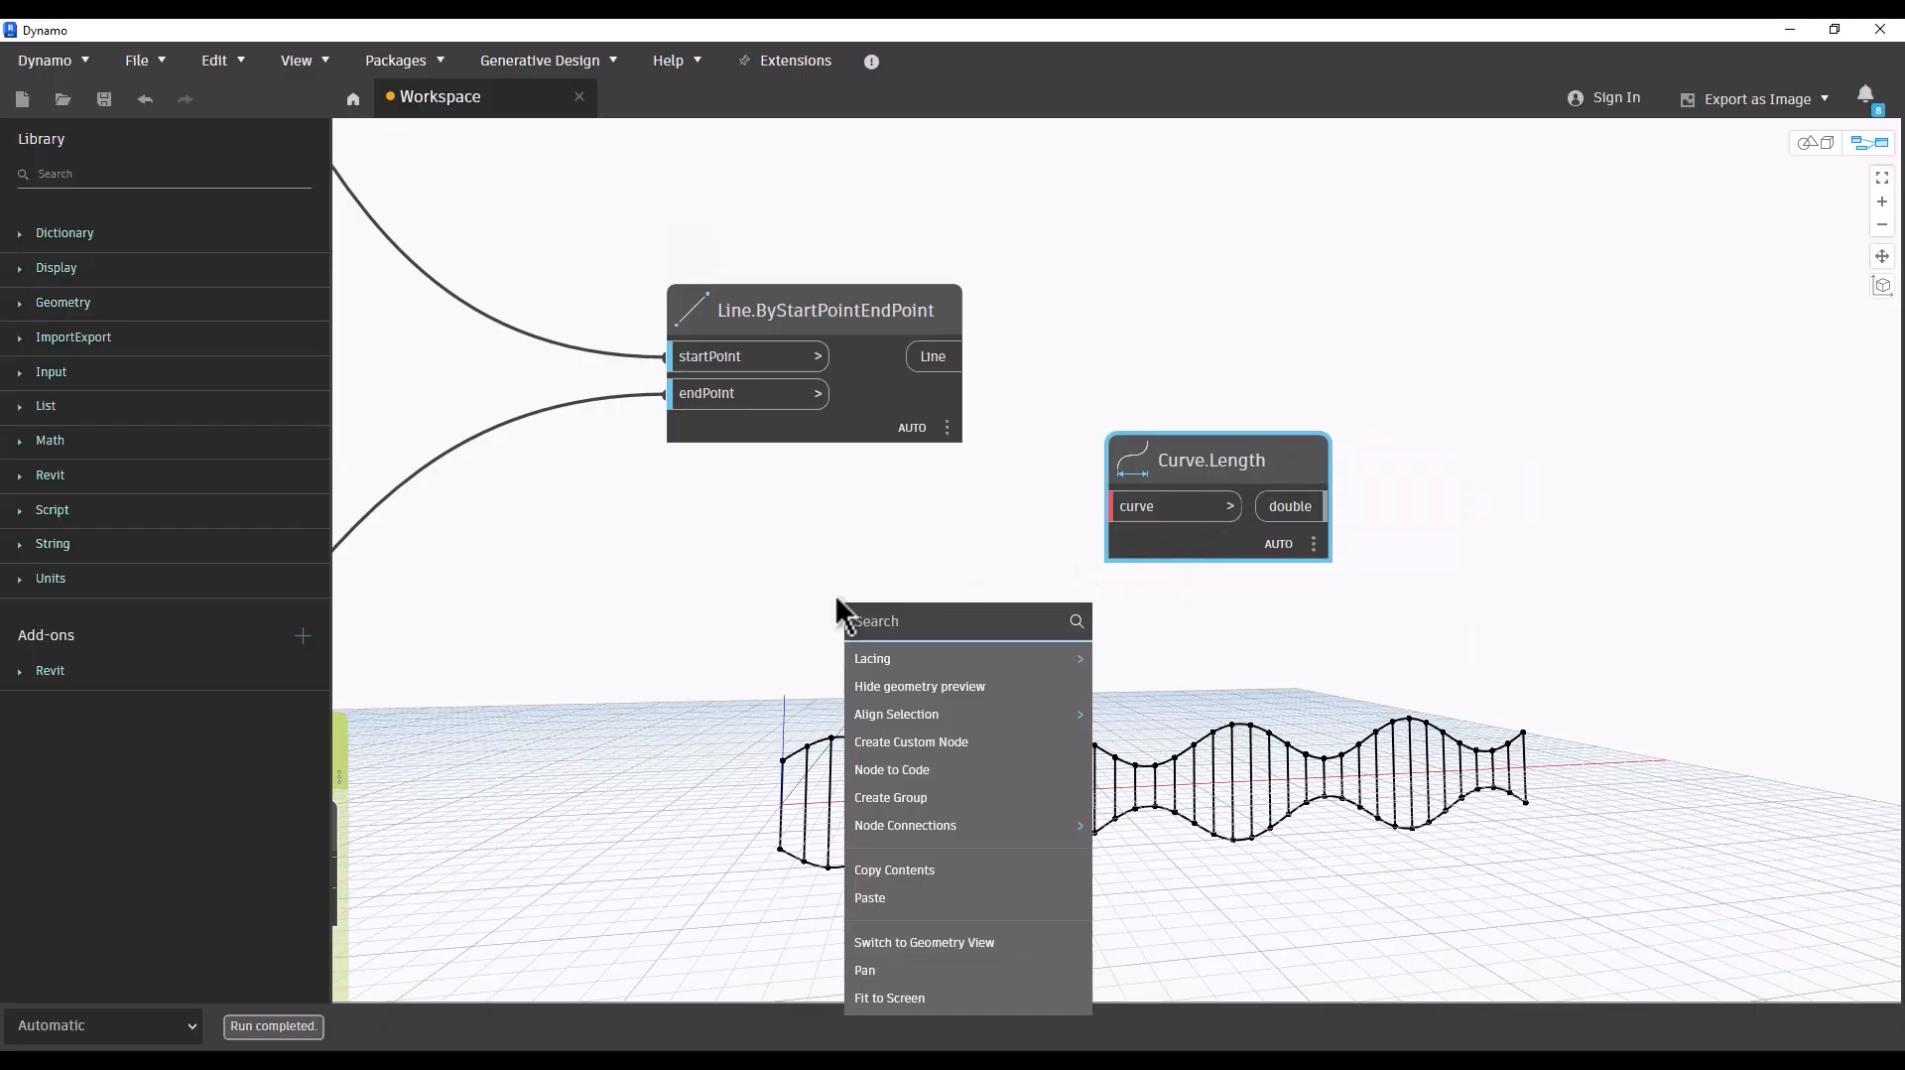
pyautogui.write('length')
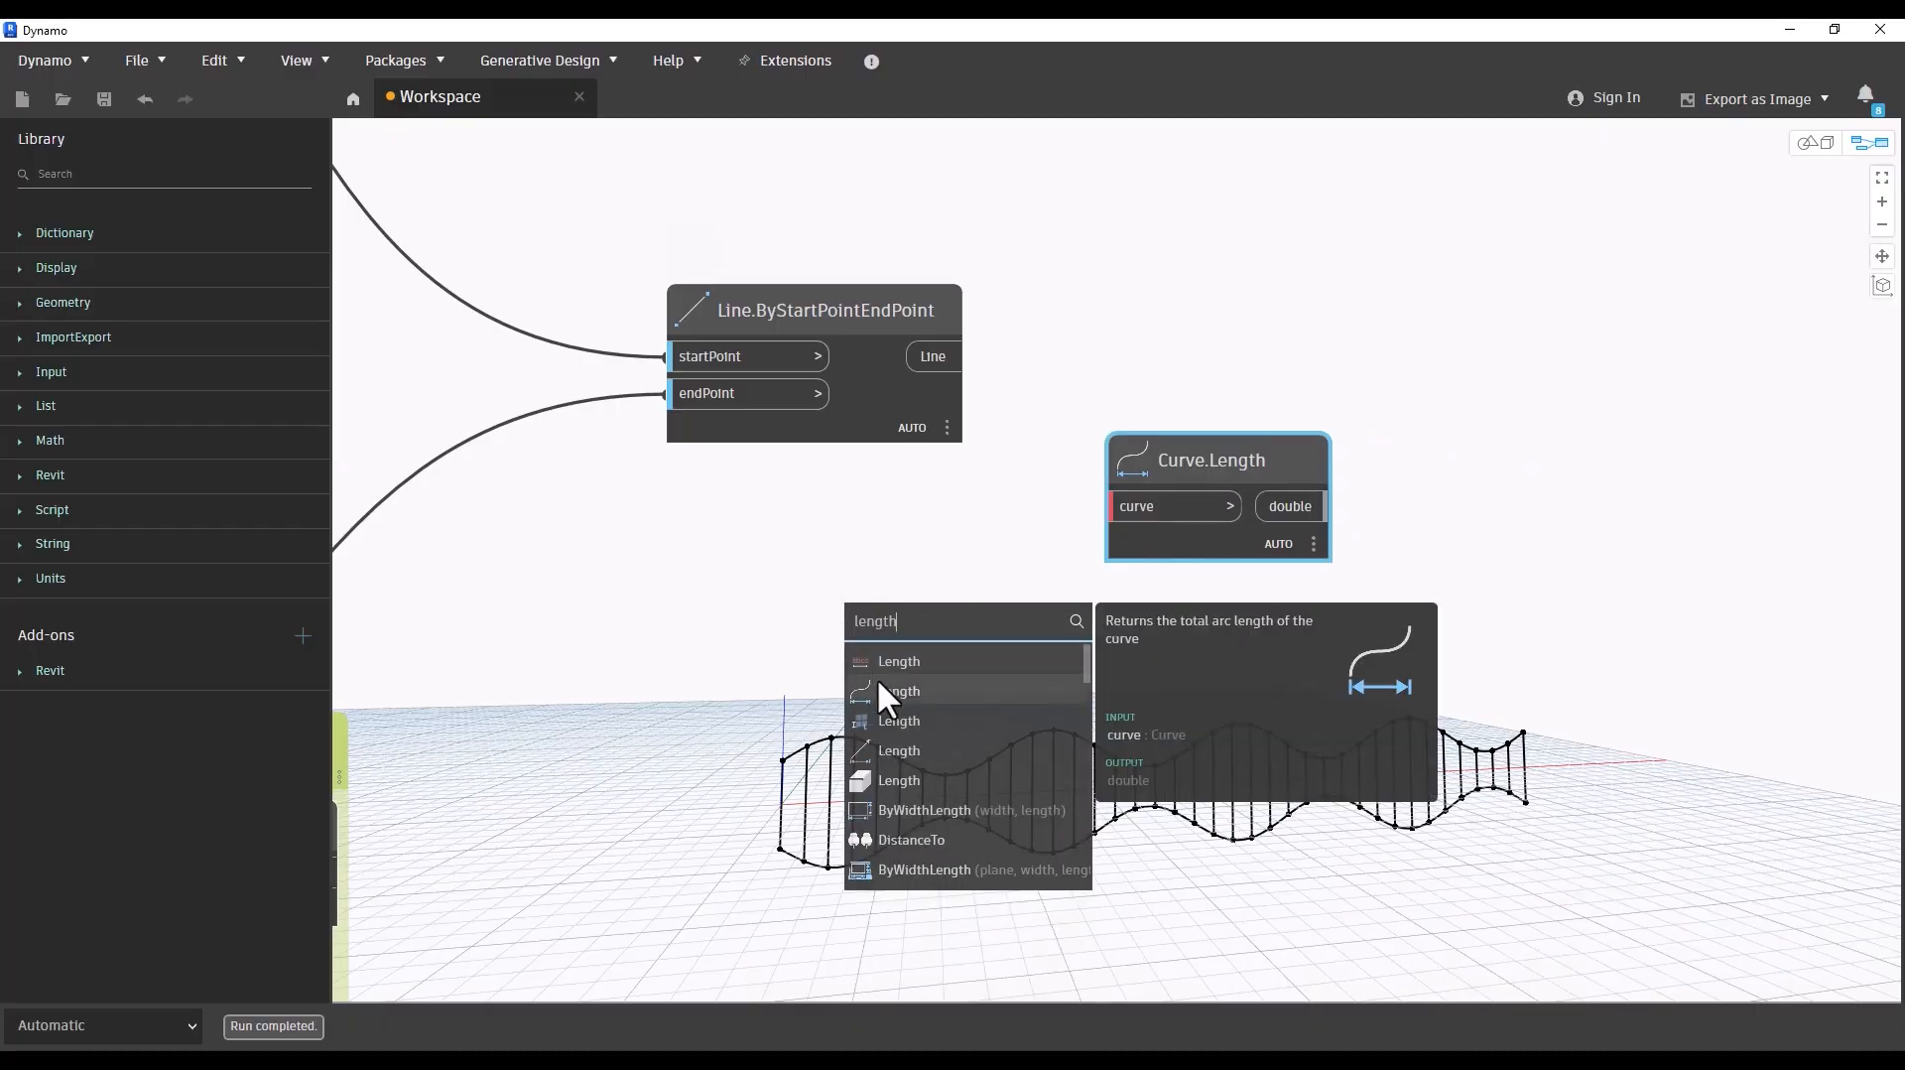
pyautogui.click(954, 420)
# Step: Feed the Line output into Curve.Length, pin its result preview, and align the node with the line node
pyautogui.moveTo(967, 356); pyautogui.dragTo(1141, 500)
pyautogui.click(1318, 574)
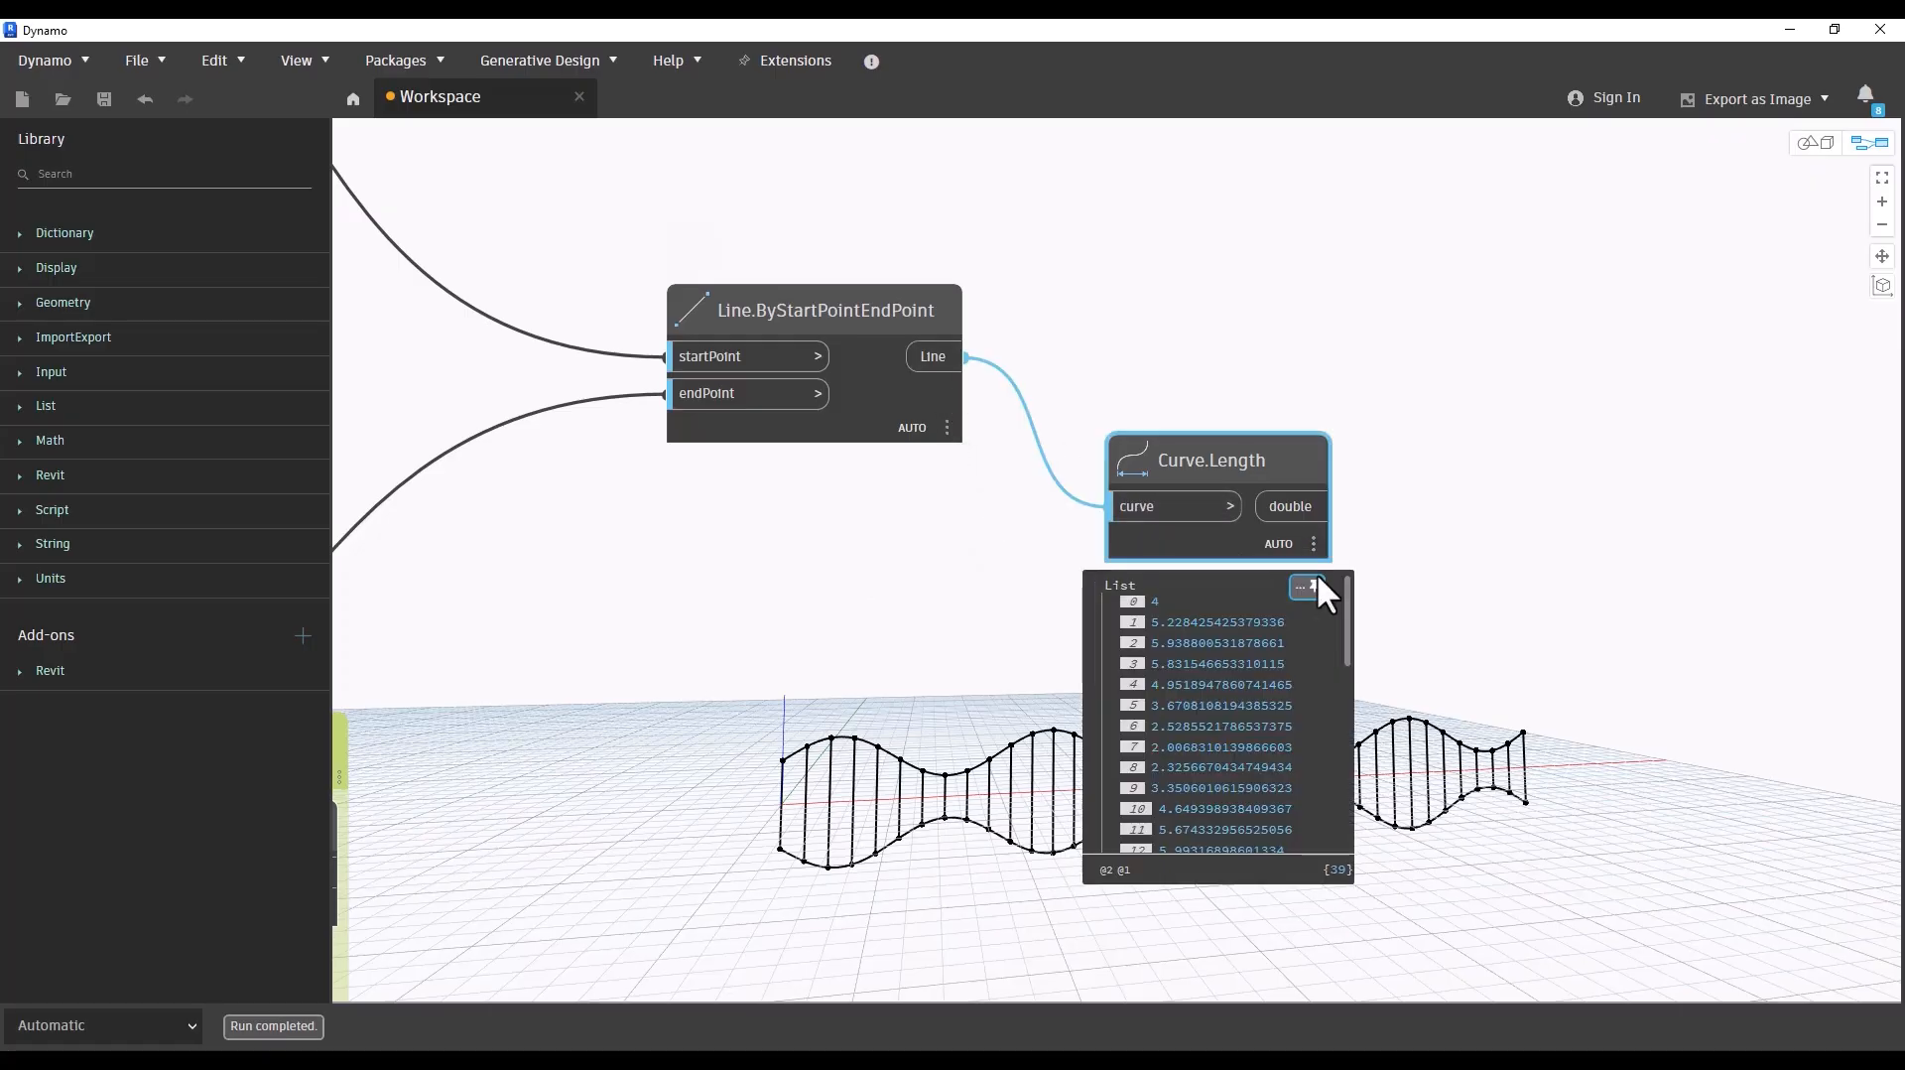
pyautogui.scroll(-2, 981, 412)
pyautogui.moveTo(936, 508); pyautogui.dragTo(719, 454, button='middle')
pyautogui.moveTo(938, 386); pyautogui.dragTo(948, 279)
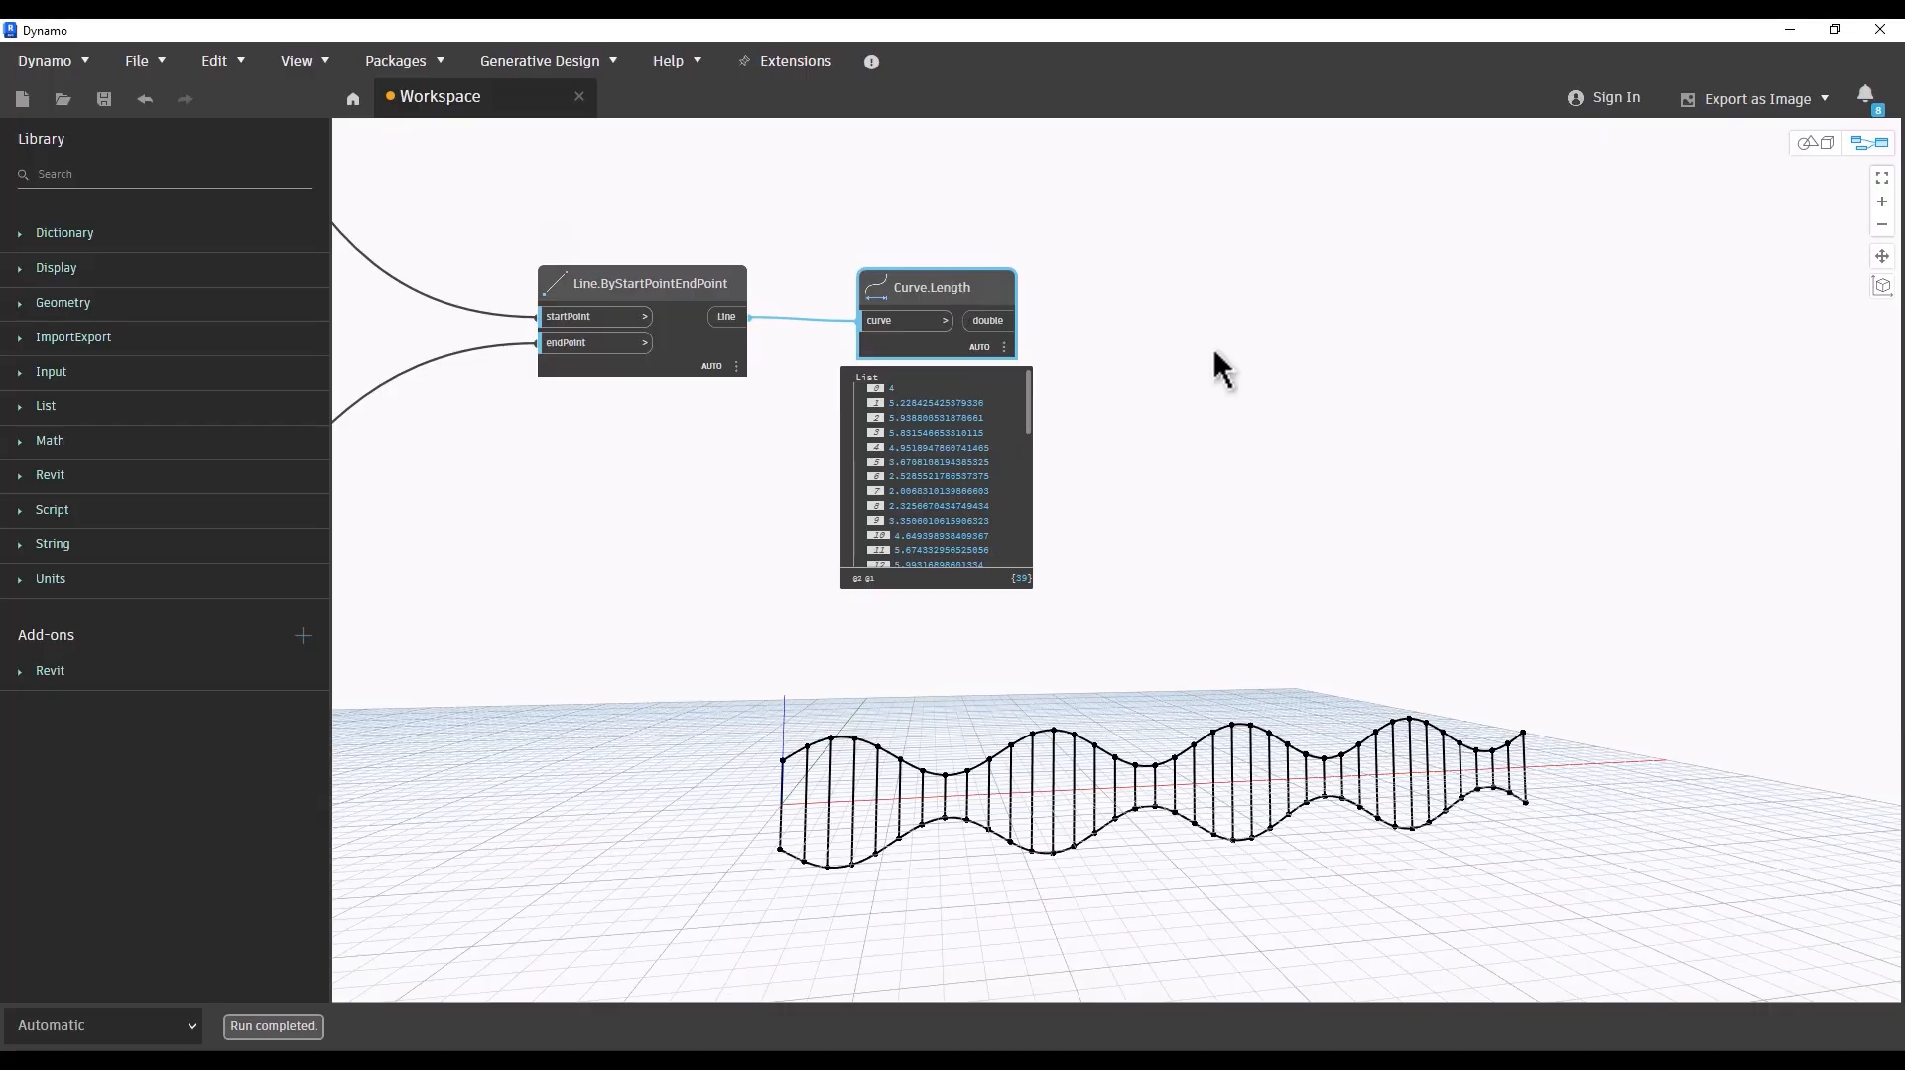
# Step: Add a <= comparison node after Curve.Length and connect the curve lengths to its x input
pyautogui.rightClick(1219, 386)
pyautogui.write('<')
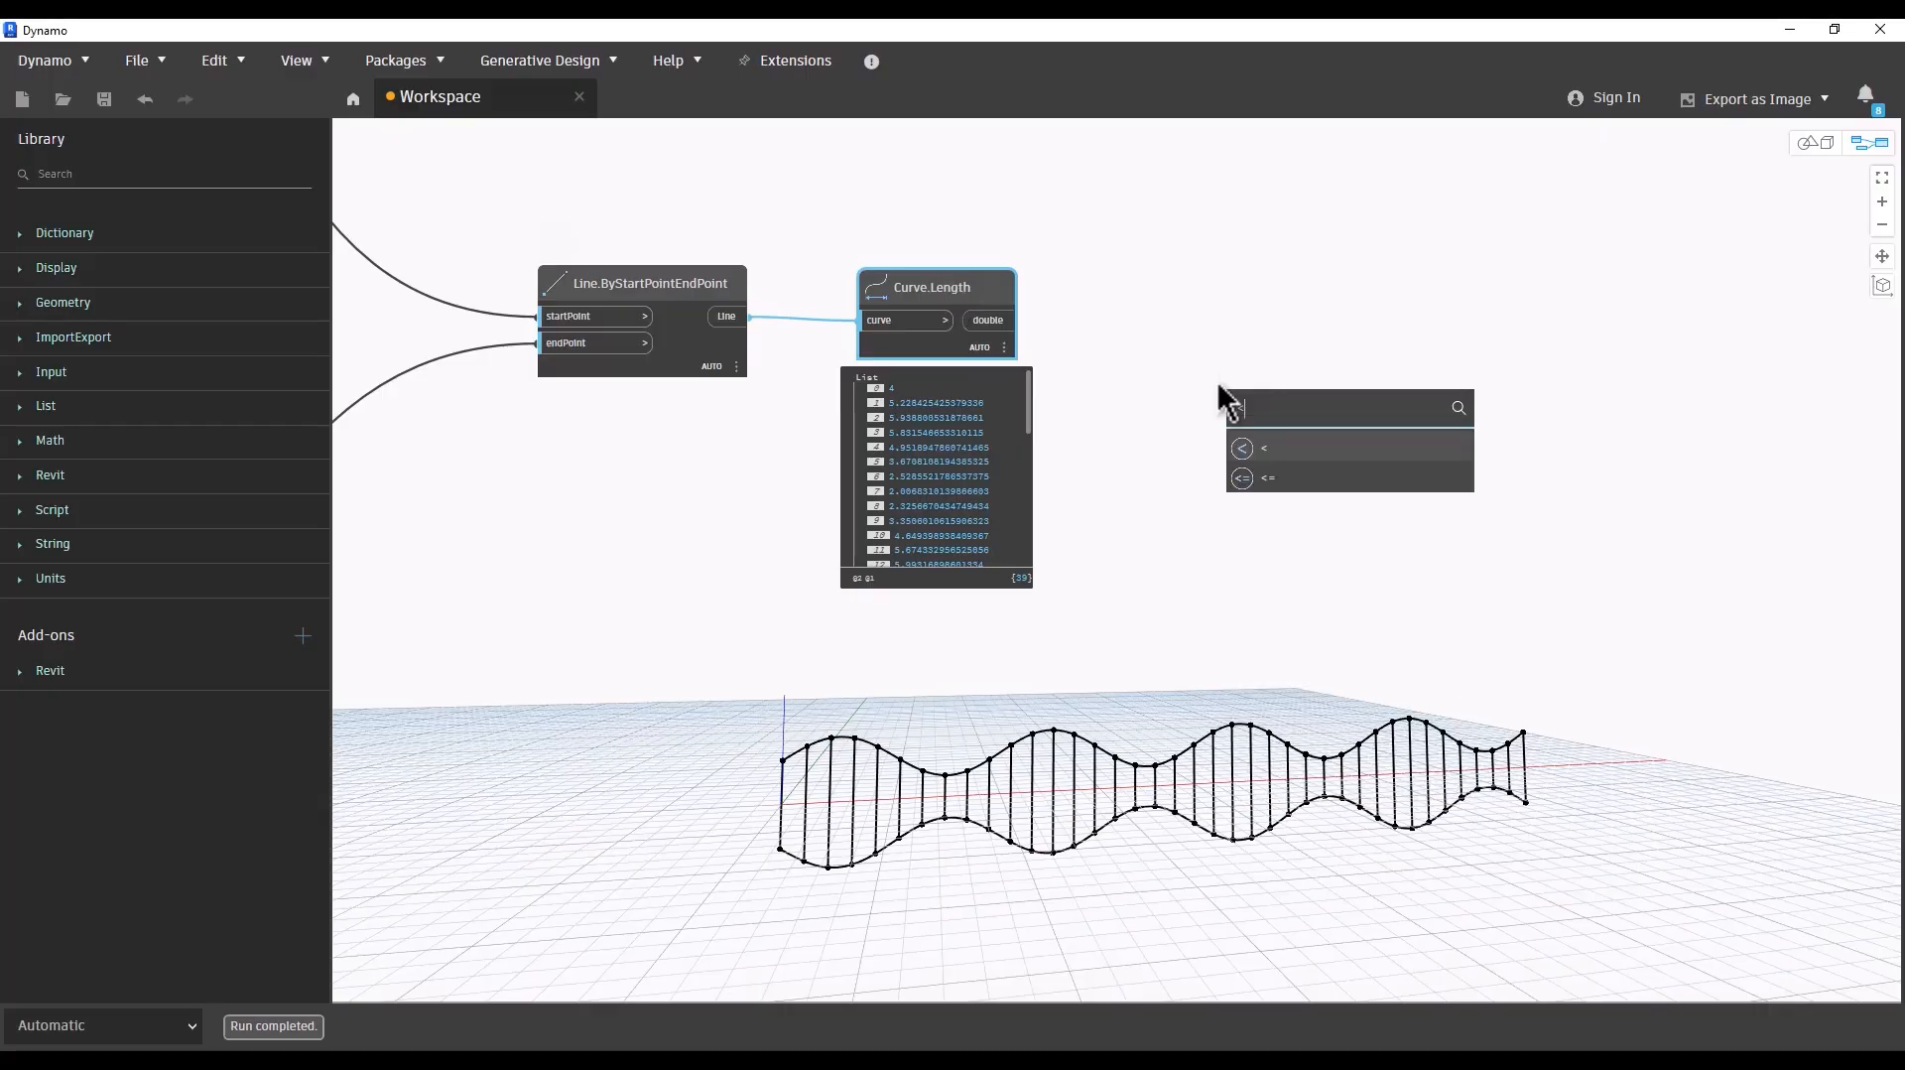
pyautogui.click(1280, 478)
pyautogui.moveTo(1348, 527); pyautogui.dragTo(1225, 299)
pyautogui.moveTo(1017, 321); pyautogui.dragTo(1181, 328)
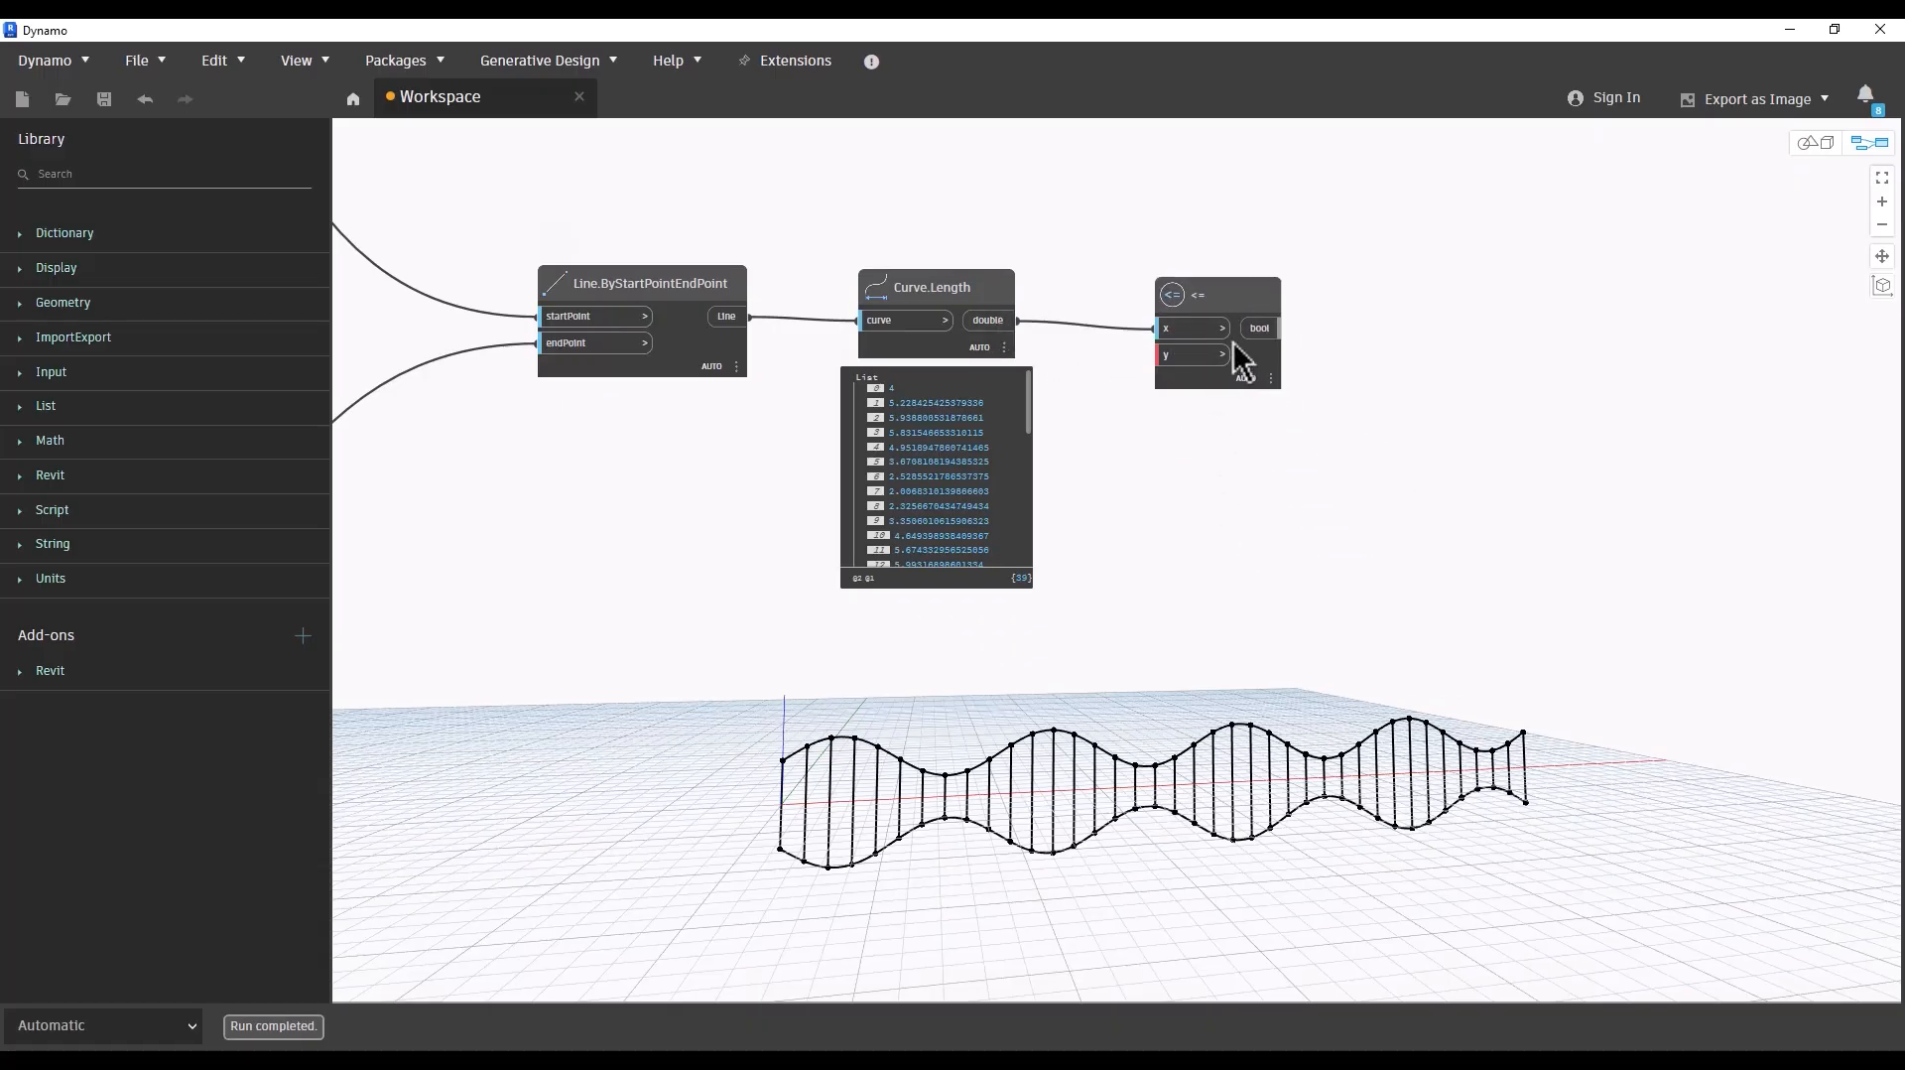
# Step: Add a Number Slider node directly below the existing Multiple of Waves sliders
pyautogui.scroll(-5, 1446, 440)
pyautogui.moveTo(401, 473); pyautogui.dragTo(708, 467, button='middle')
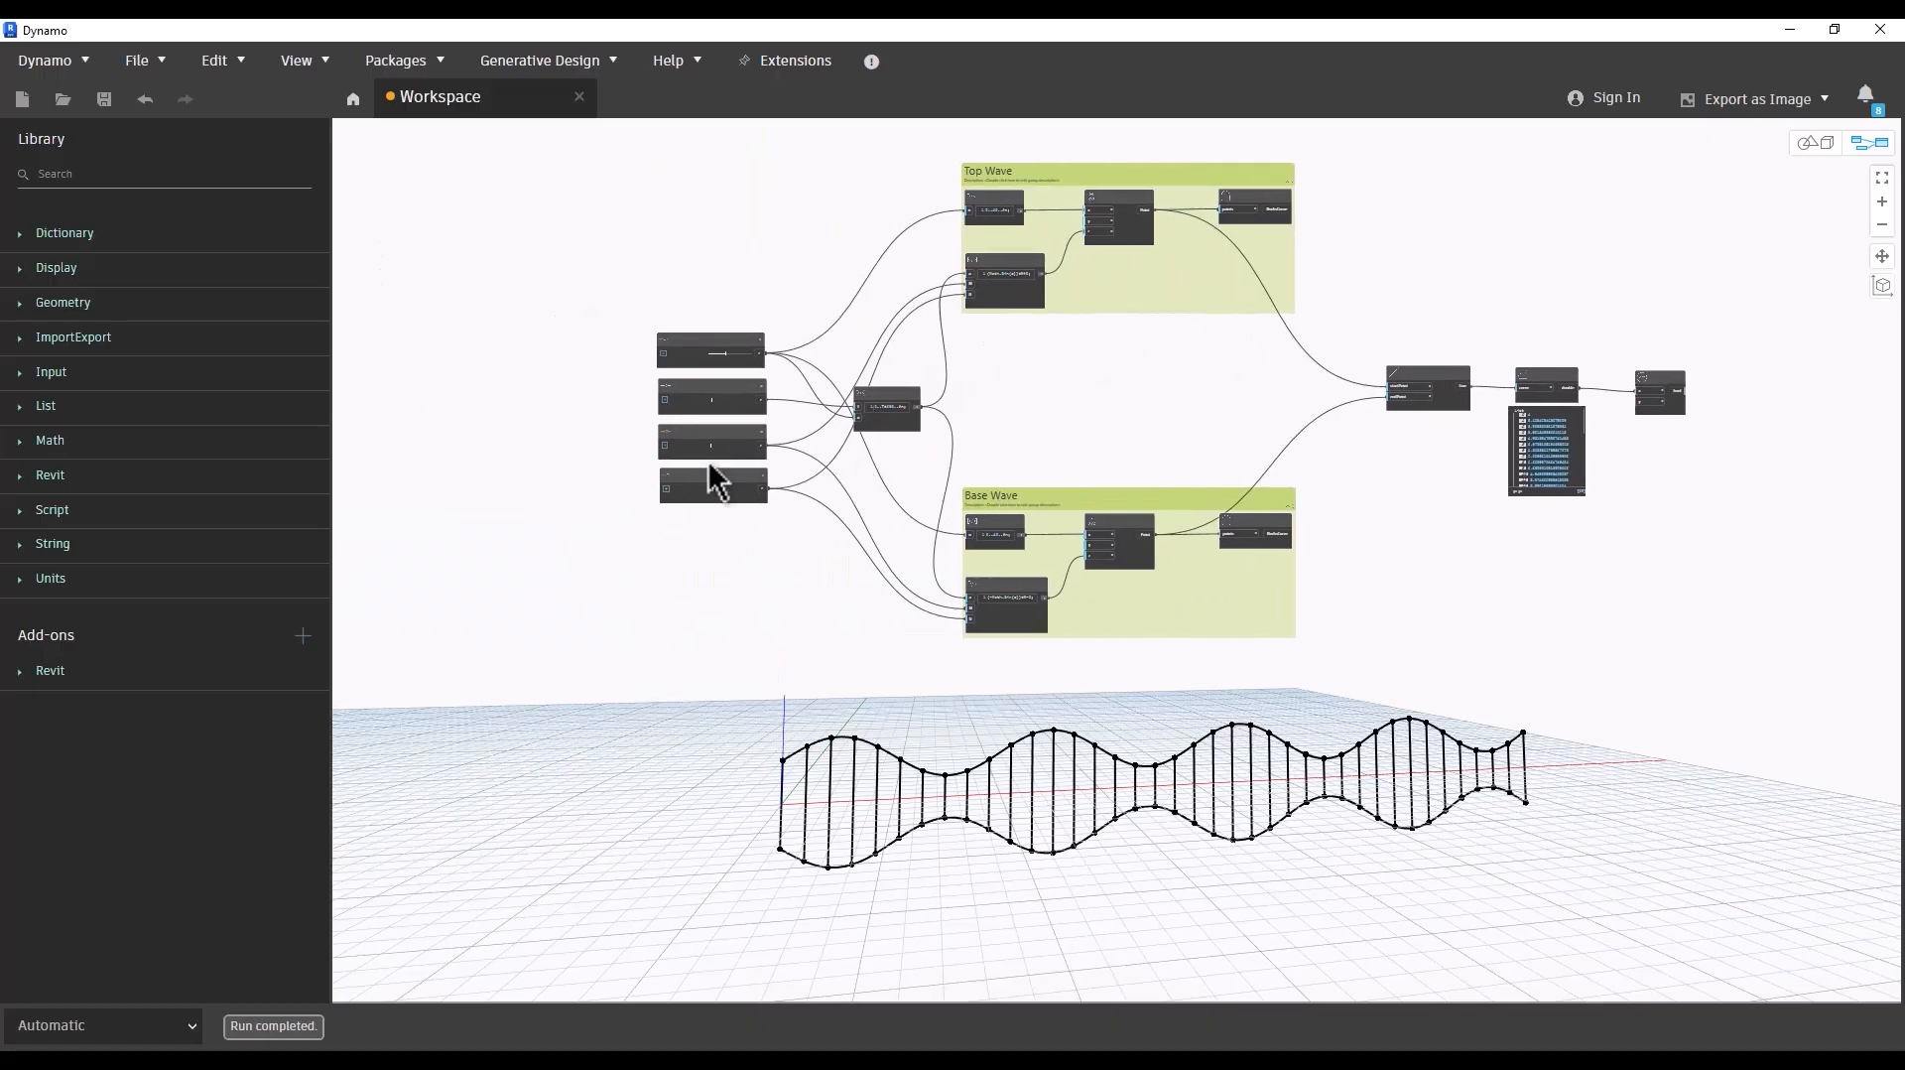
pyautogui.scroll(5, 697, 491)
pyautogui.click(734, 451)
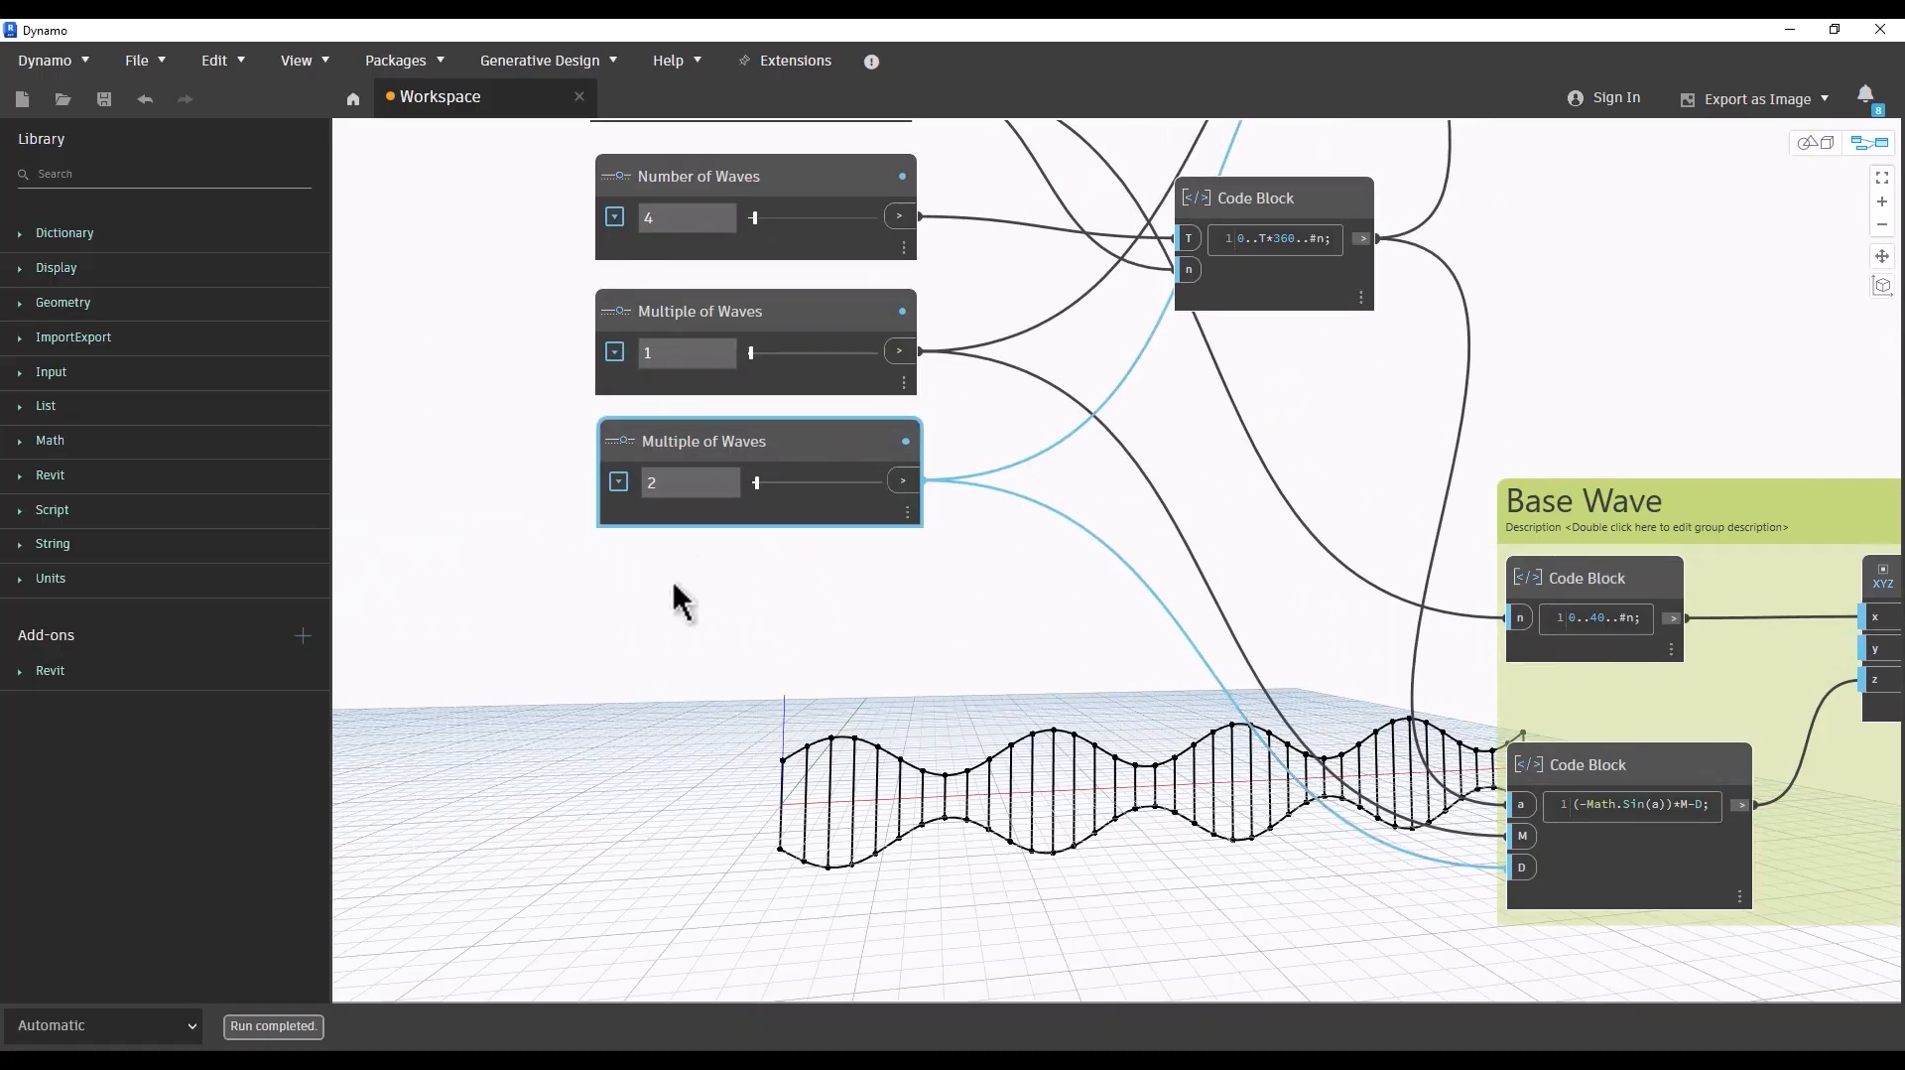
pyautogui.rightClick(682, 589)
pyautogui.write('number')
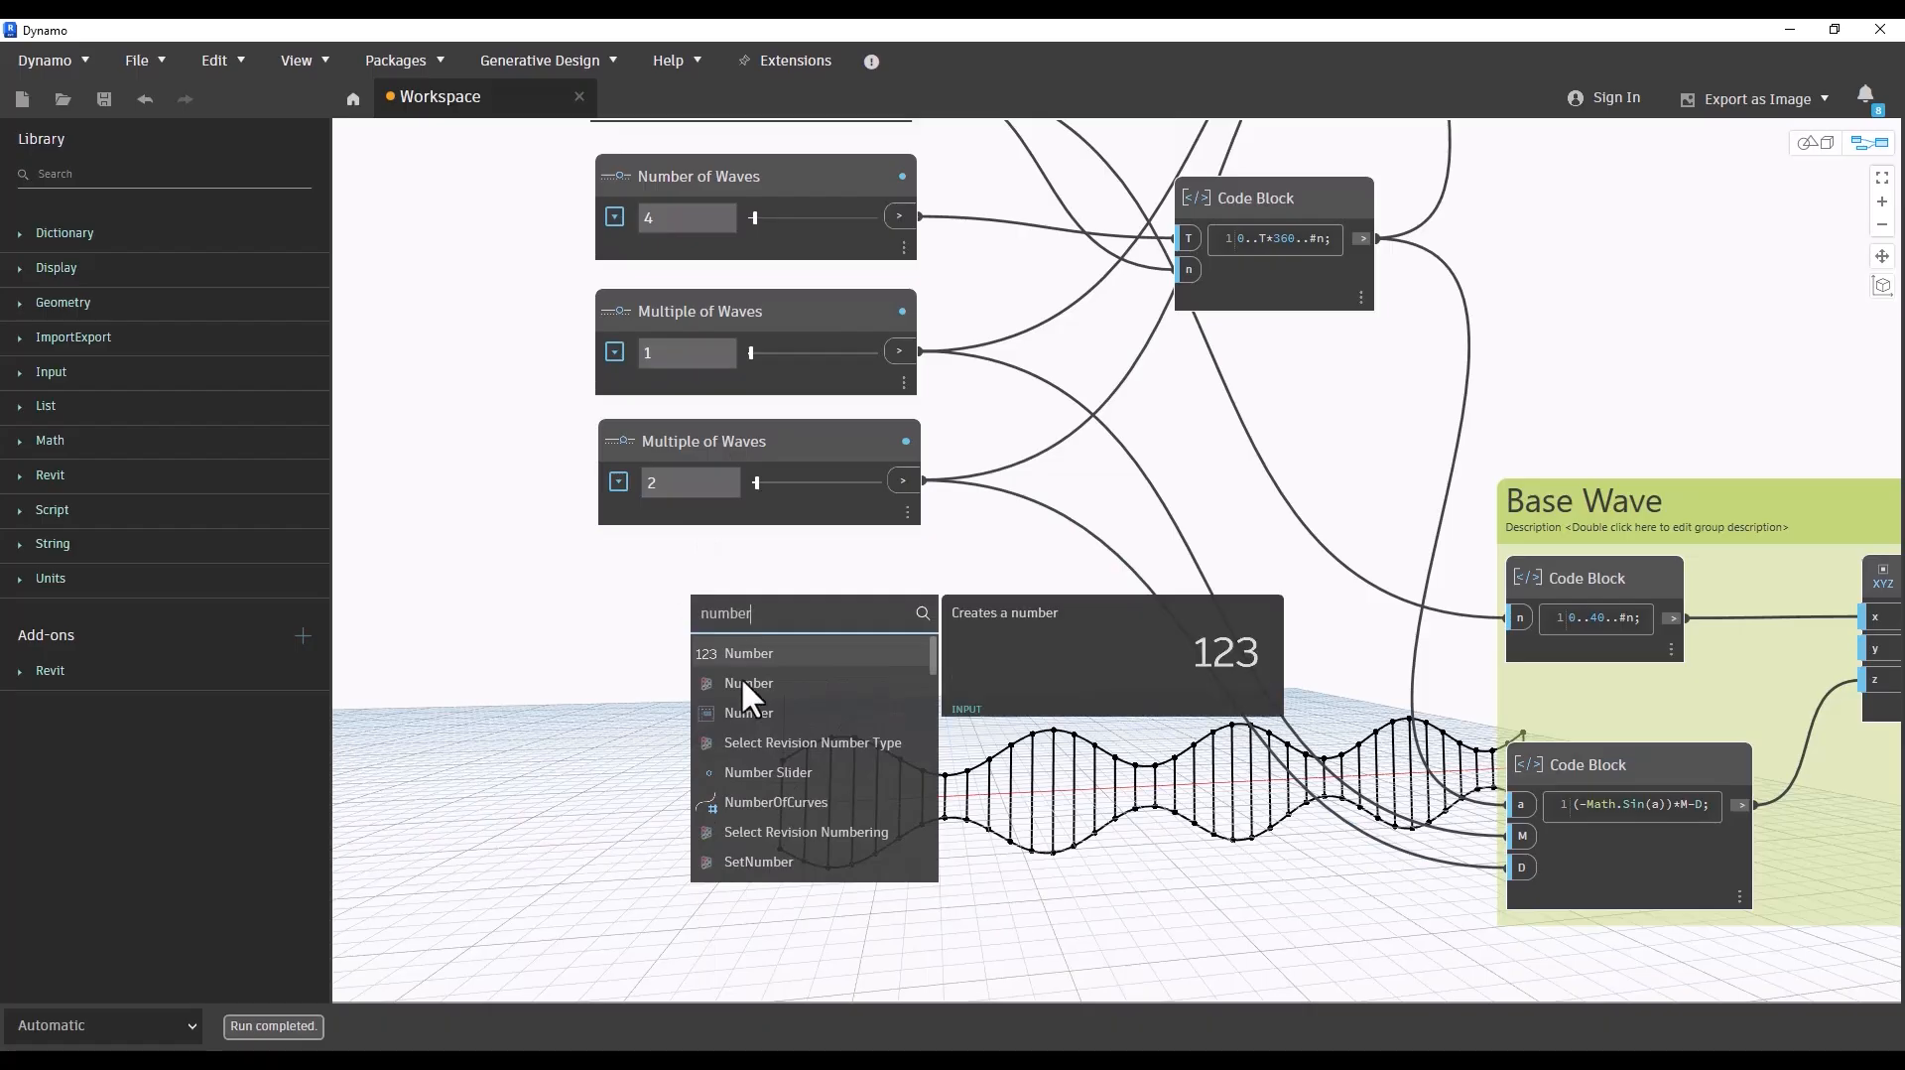
pyautogui.click(768, 772)
pyautogui.moveTo(878, 809); pyautogui.dragTo(685, 599)
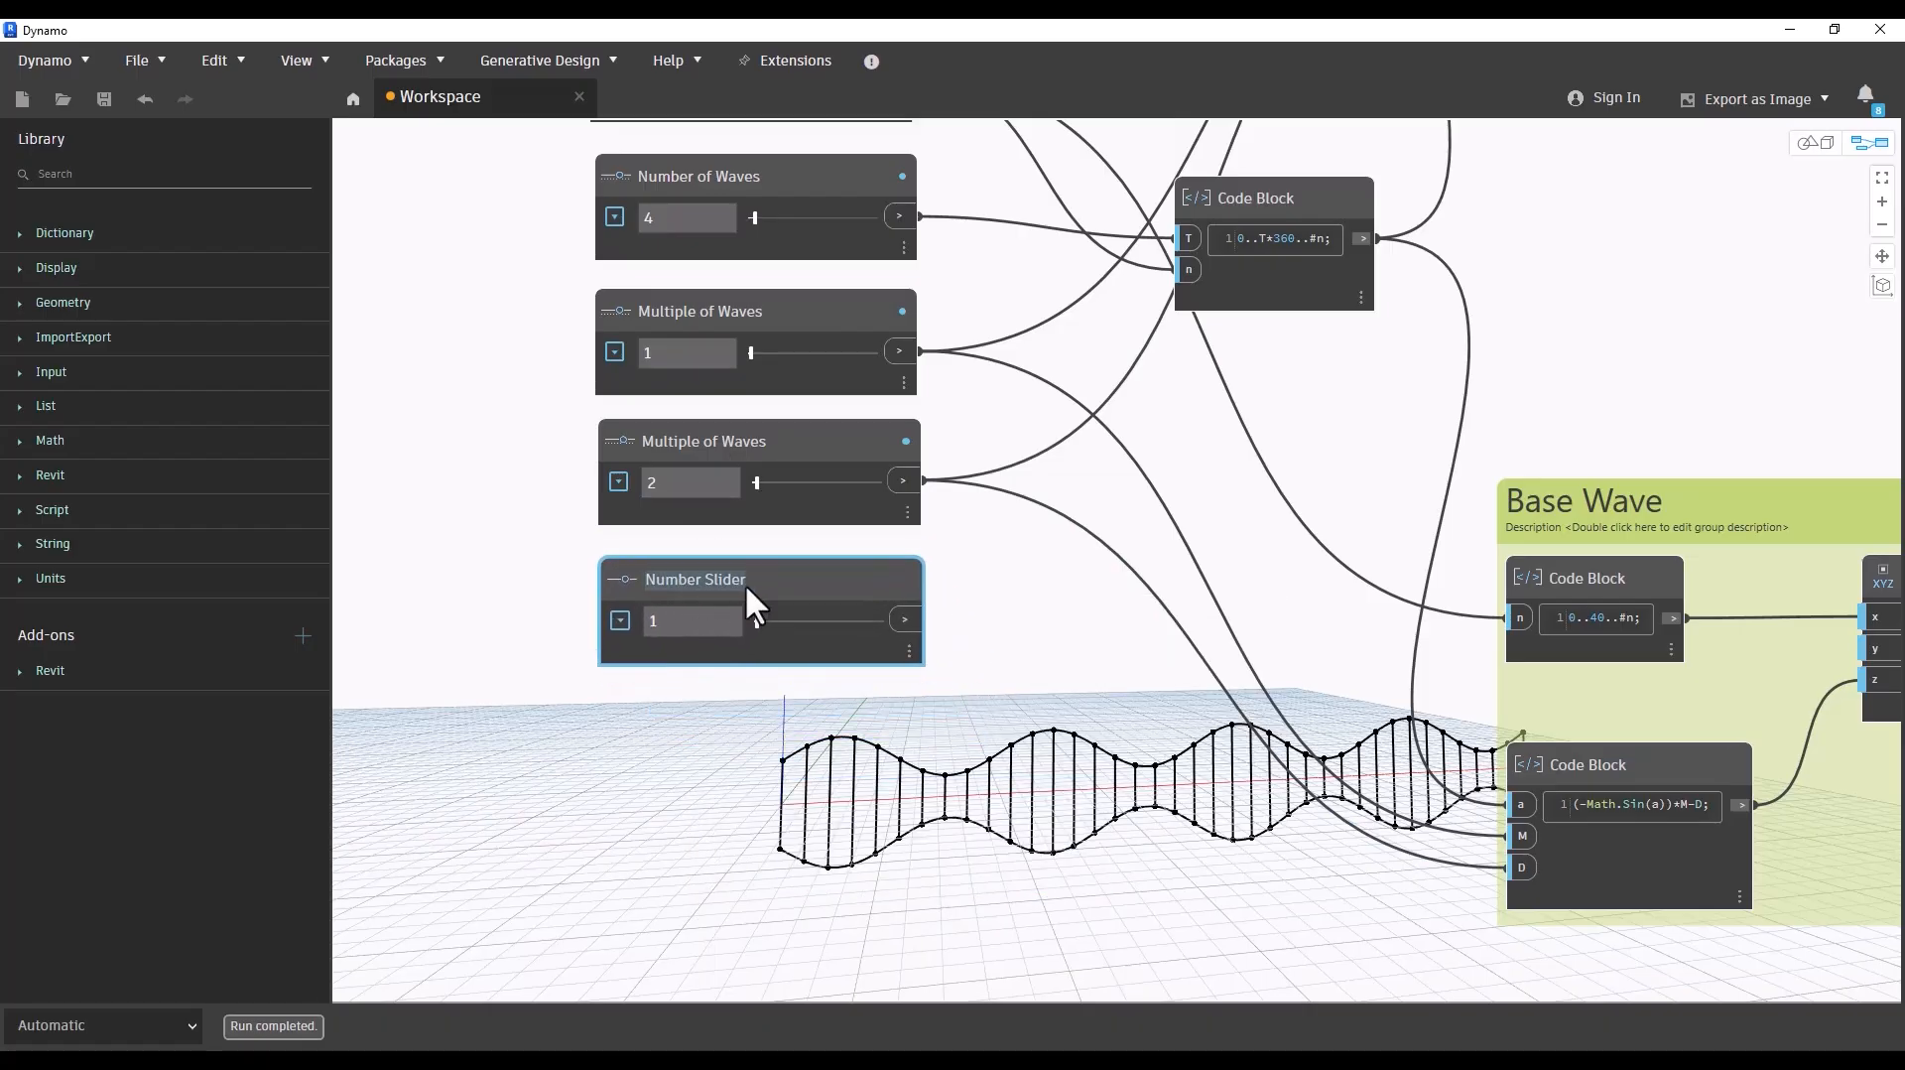
# Step: Rename the new number slider Min Curves Length and set its value to 3.2
pyautogui.write('Min')
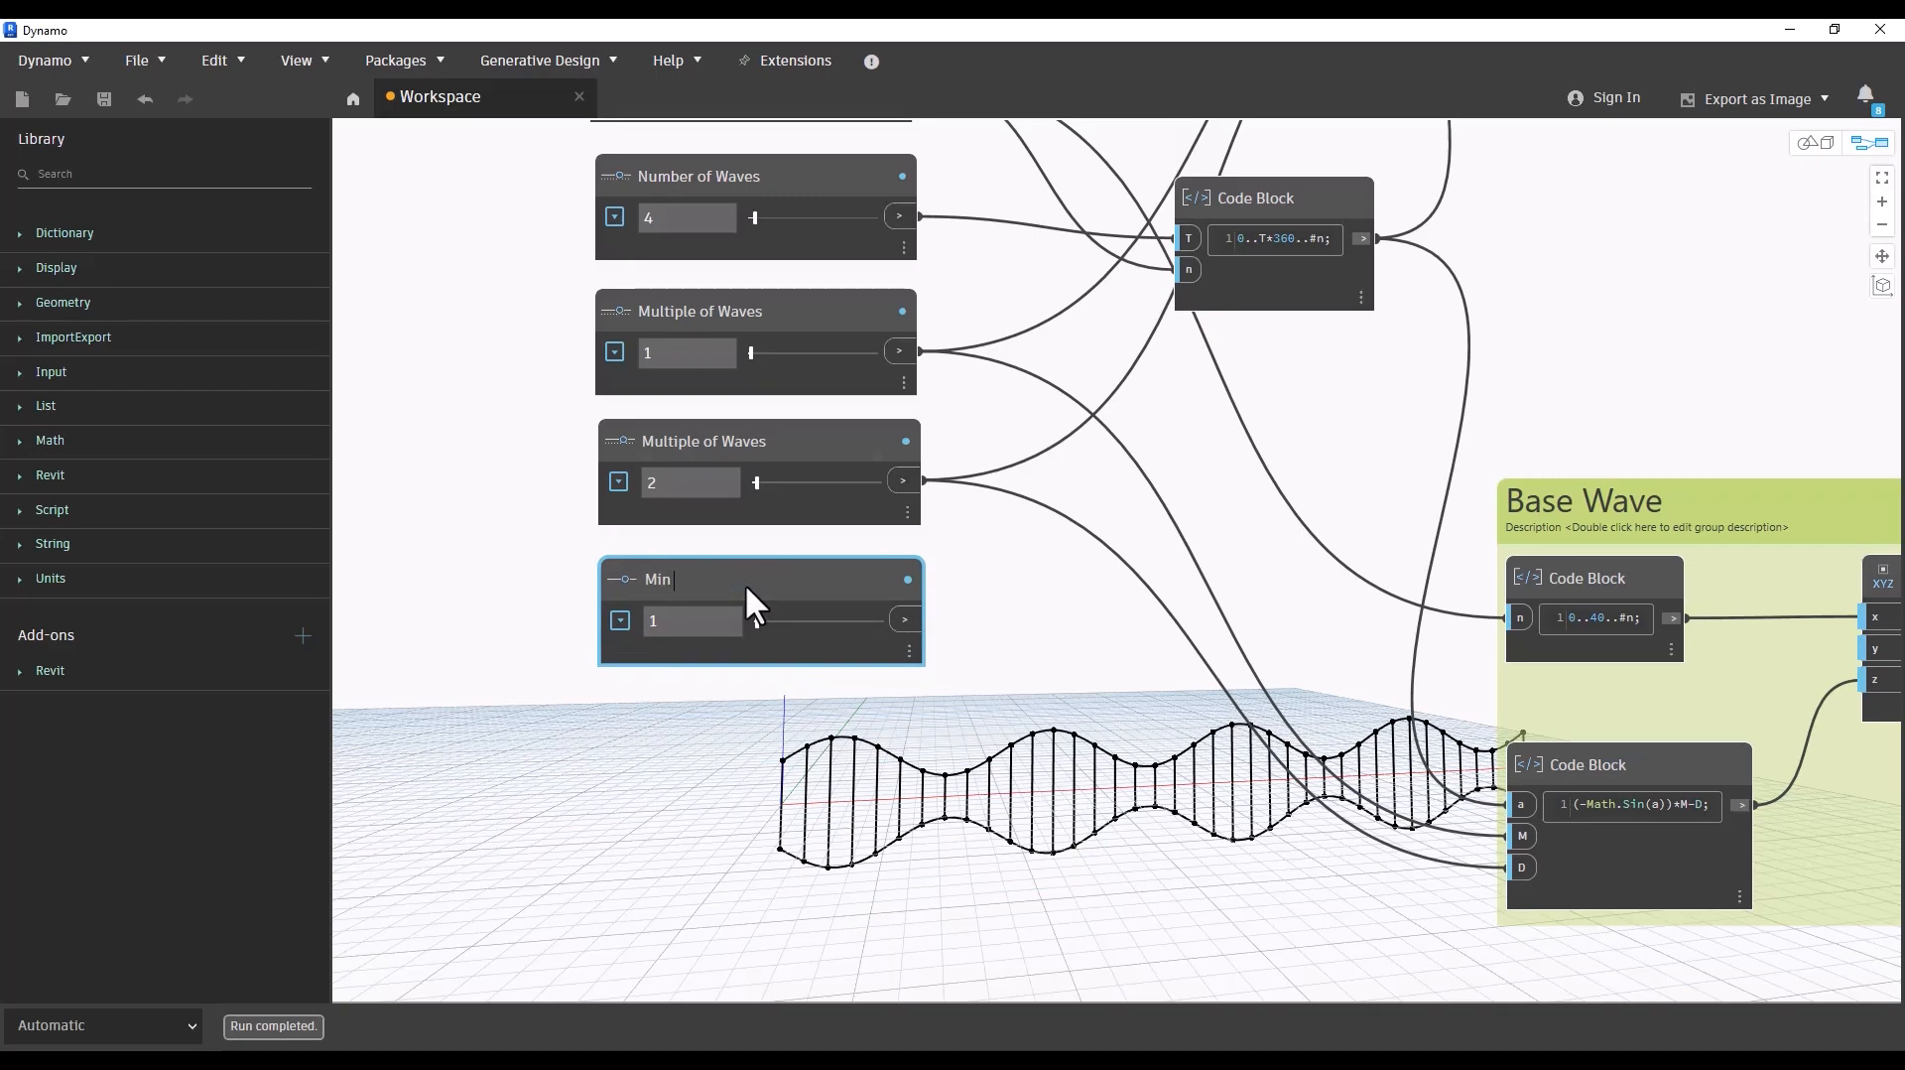
pyautogui.press('Return')
pyautogui.write('Cur')
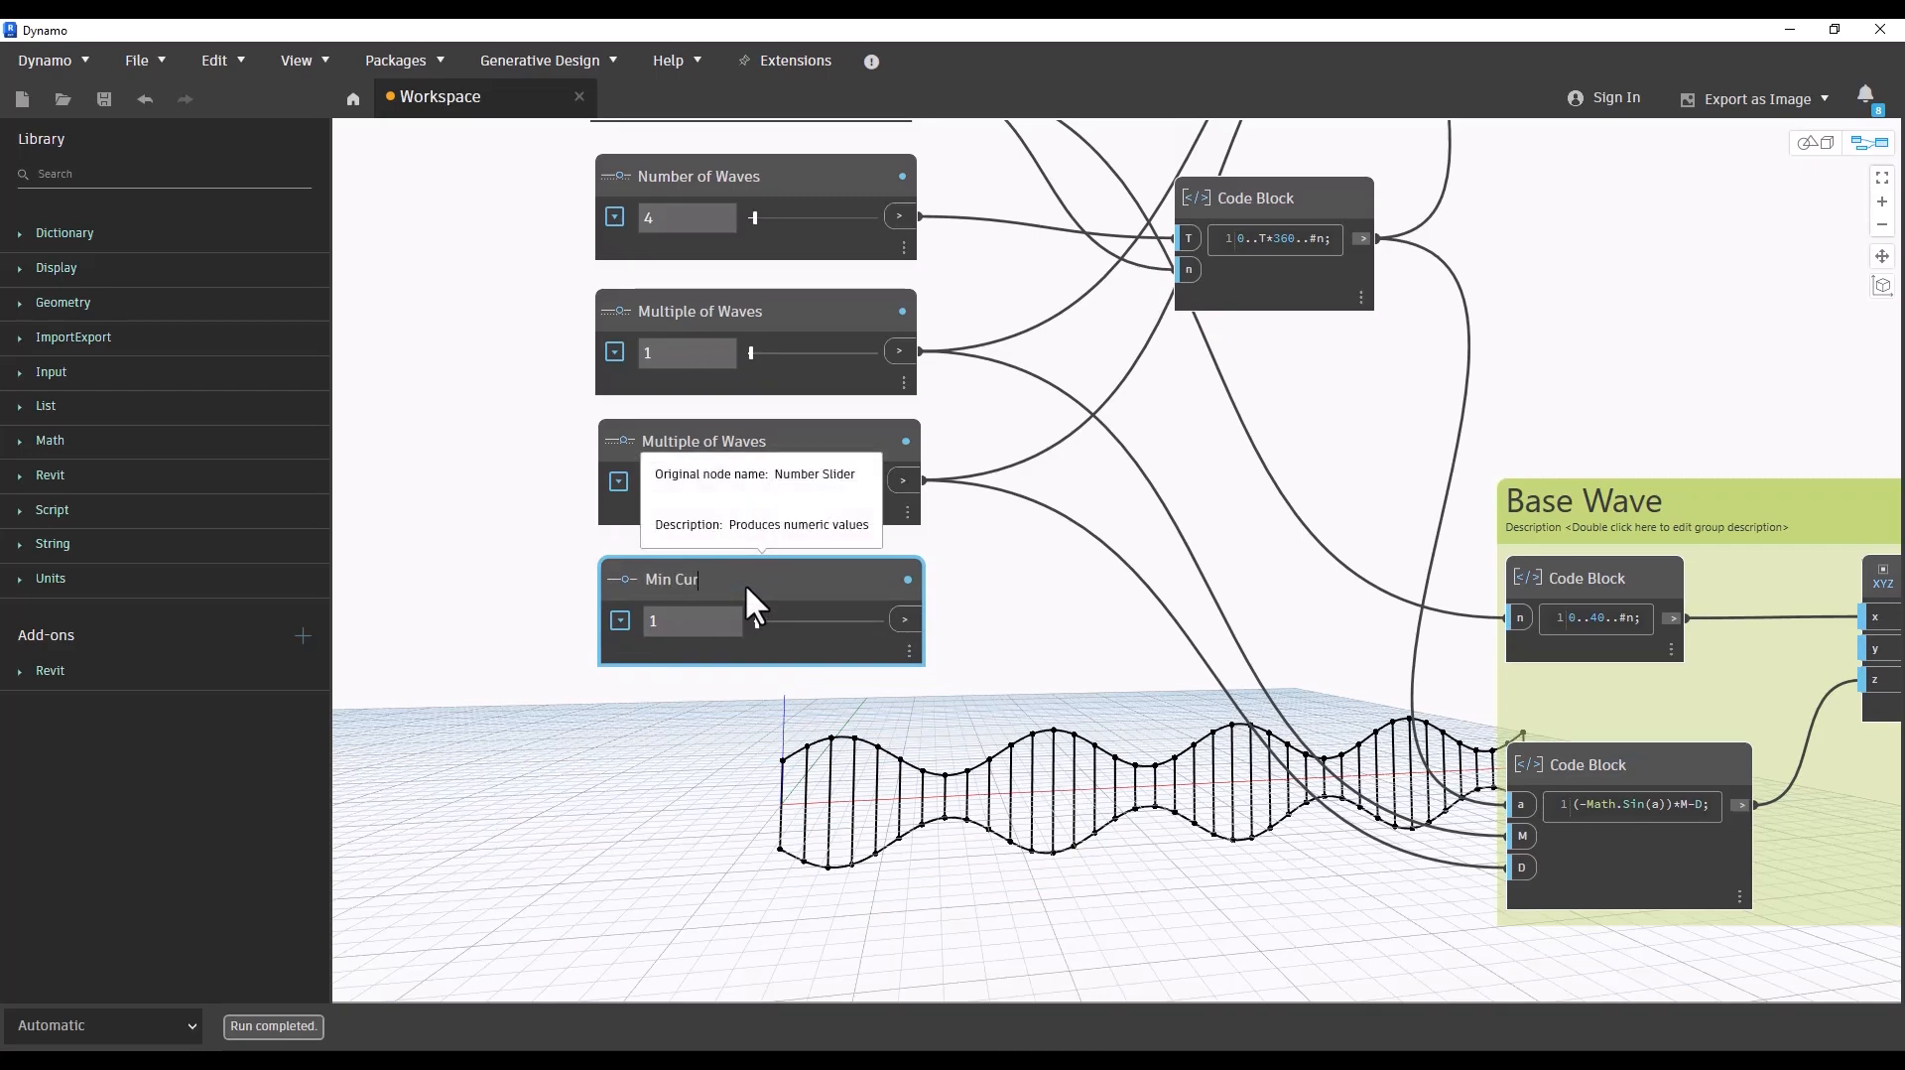
pyautogui.write('ves Length')
pyautogui.click(645, 712)
pyautogui.doubleClick(700, 623)
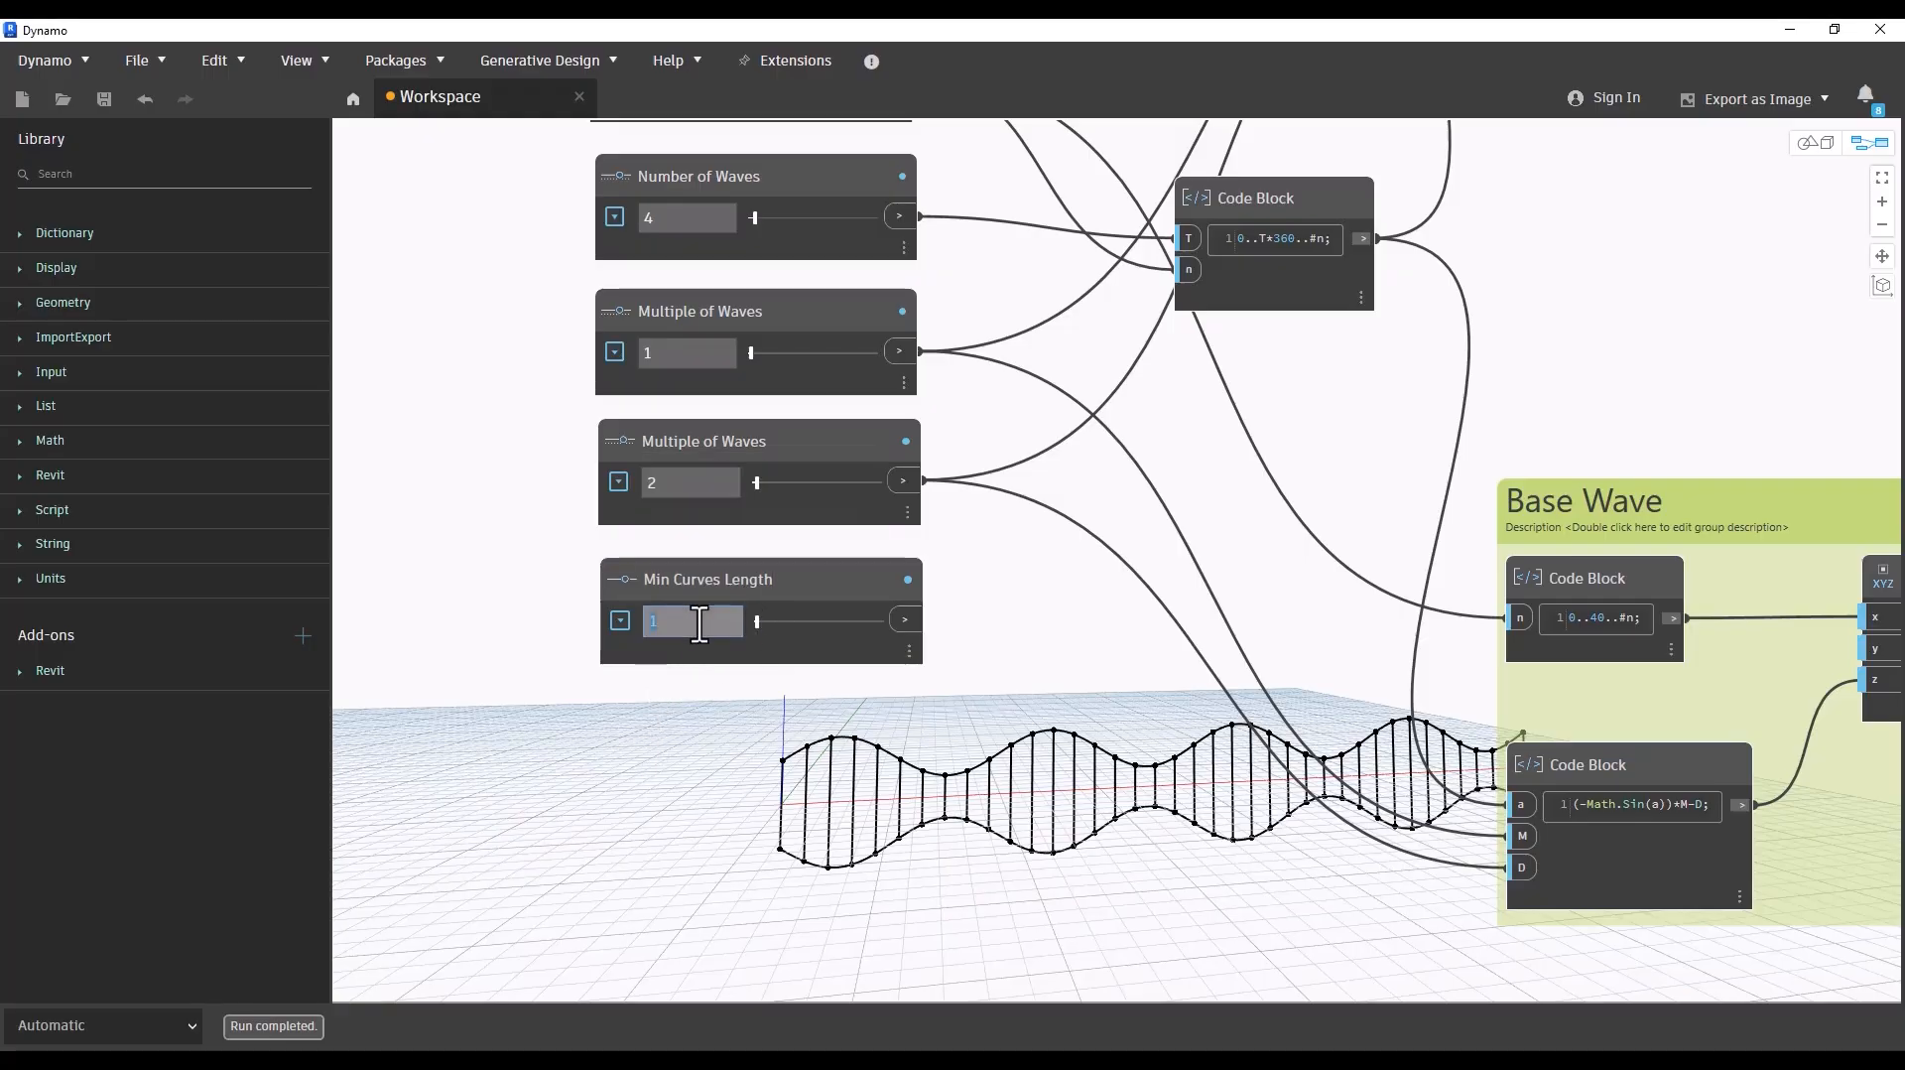
pyautogui.write('3.2')
pyautogui.press('Return')
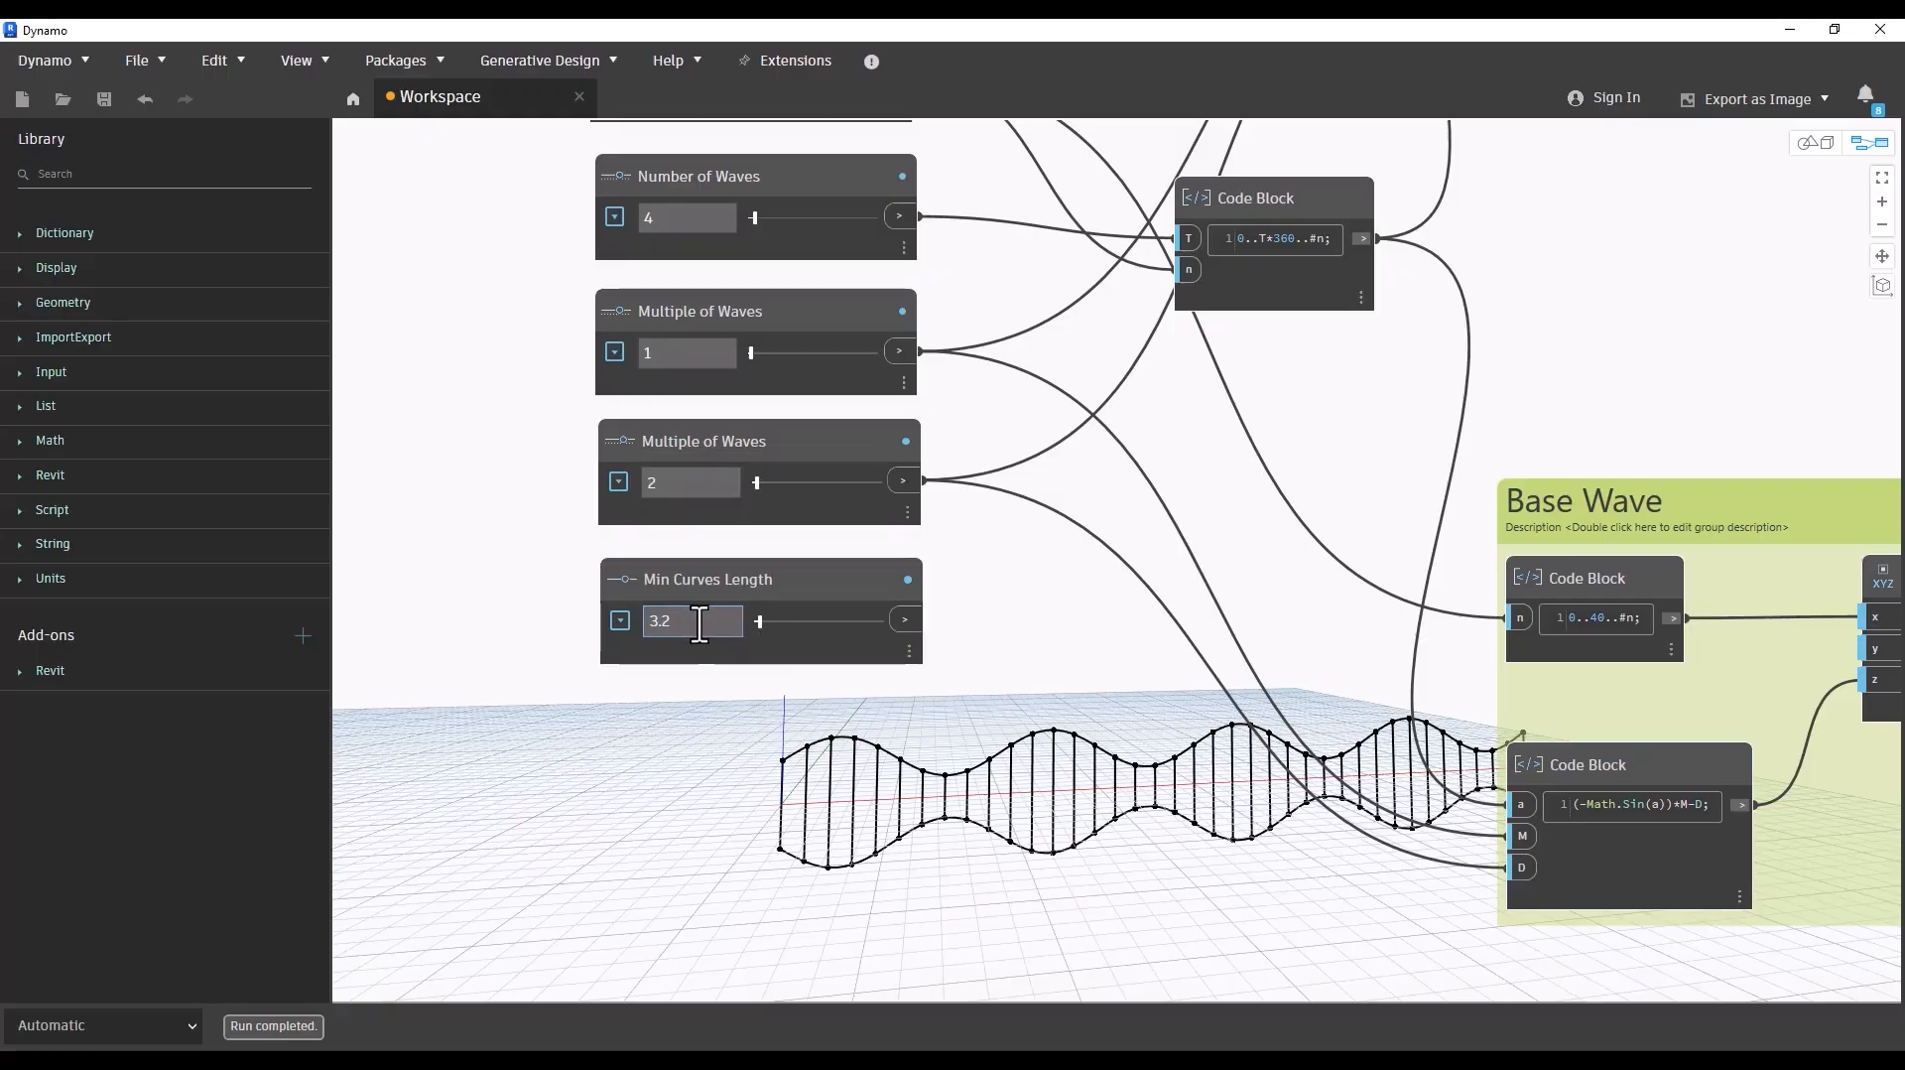
# Step: Connect the Min Curves Length slider to the <= node's y input and pin that node's true/false preview
pyautogui.scroll(-8, 1098, 721)
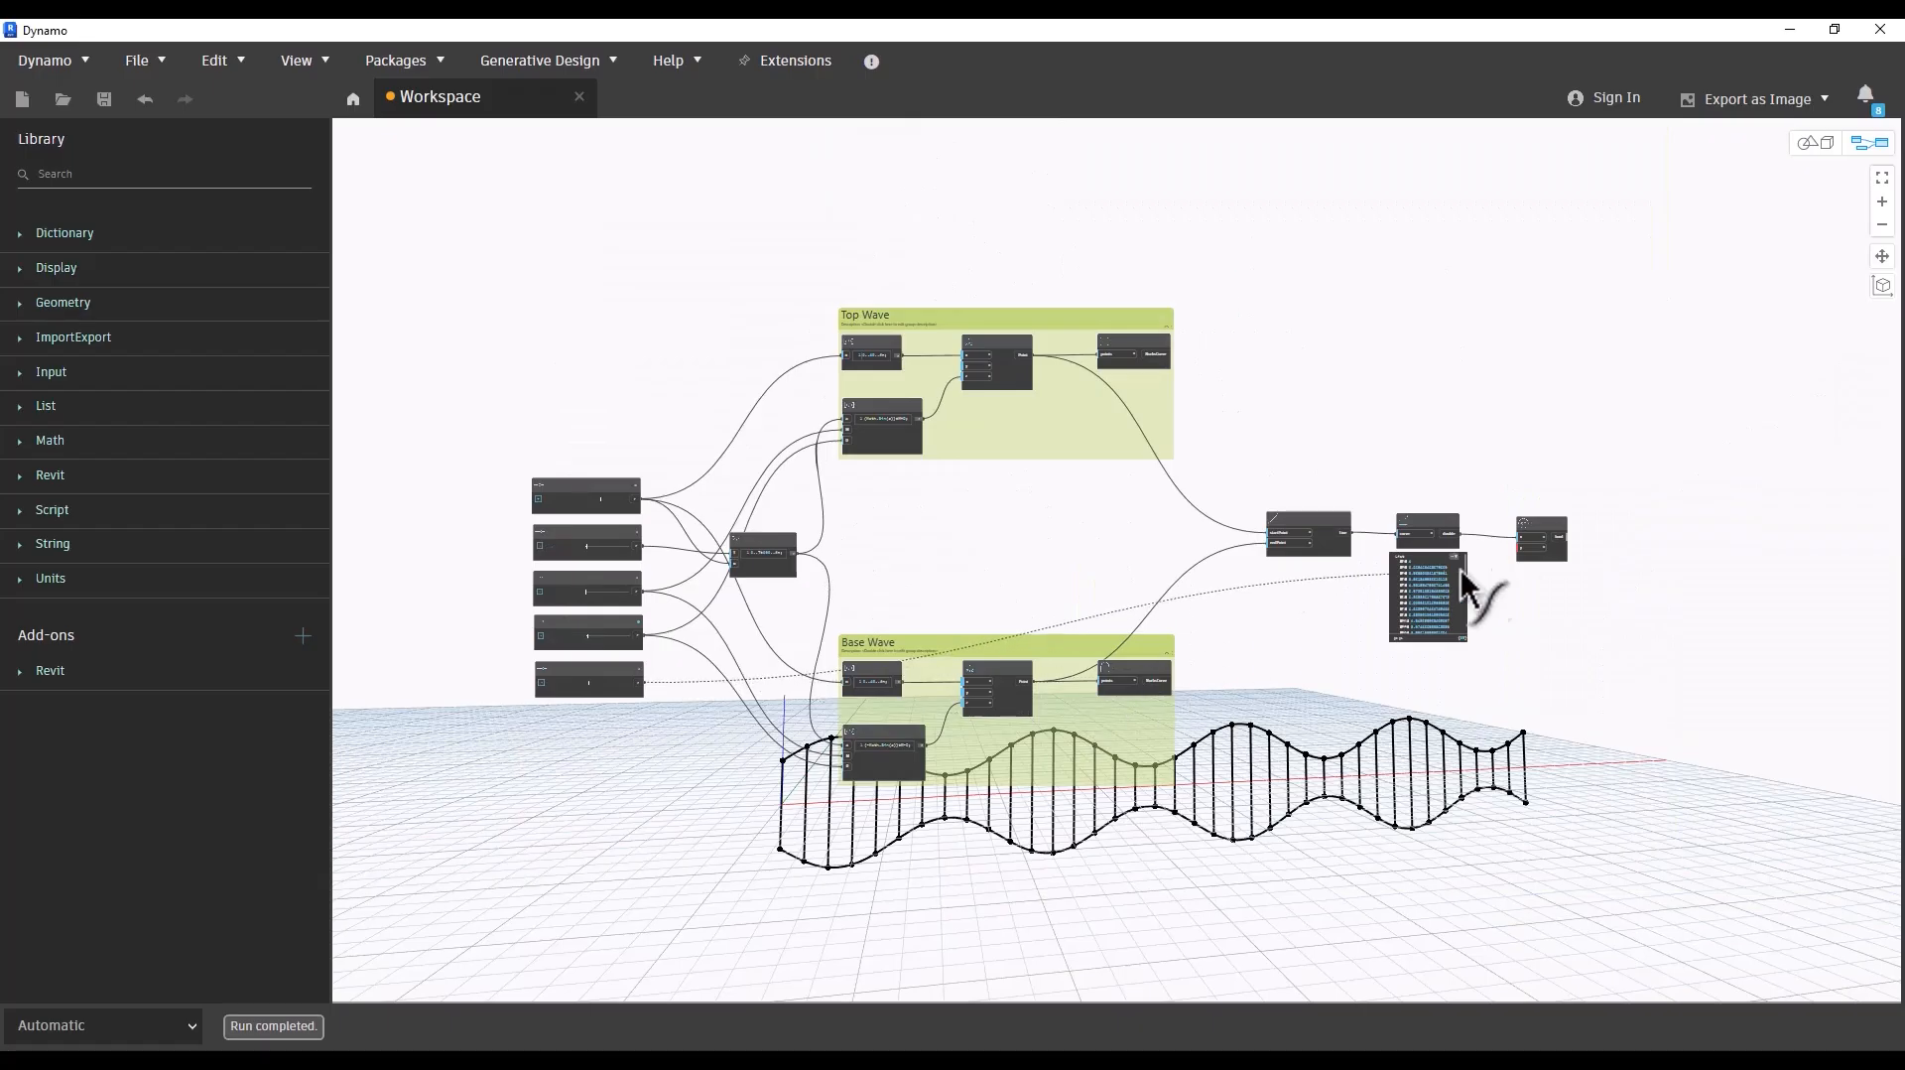
pyautogui.scroll(4, 1438, 615)
pyautogui.click(1351, 557)
pyautogui.scroll(3, 1131, 502)
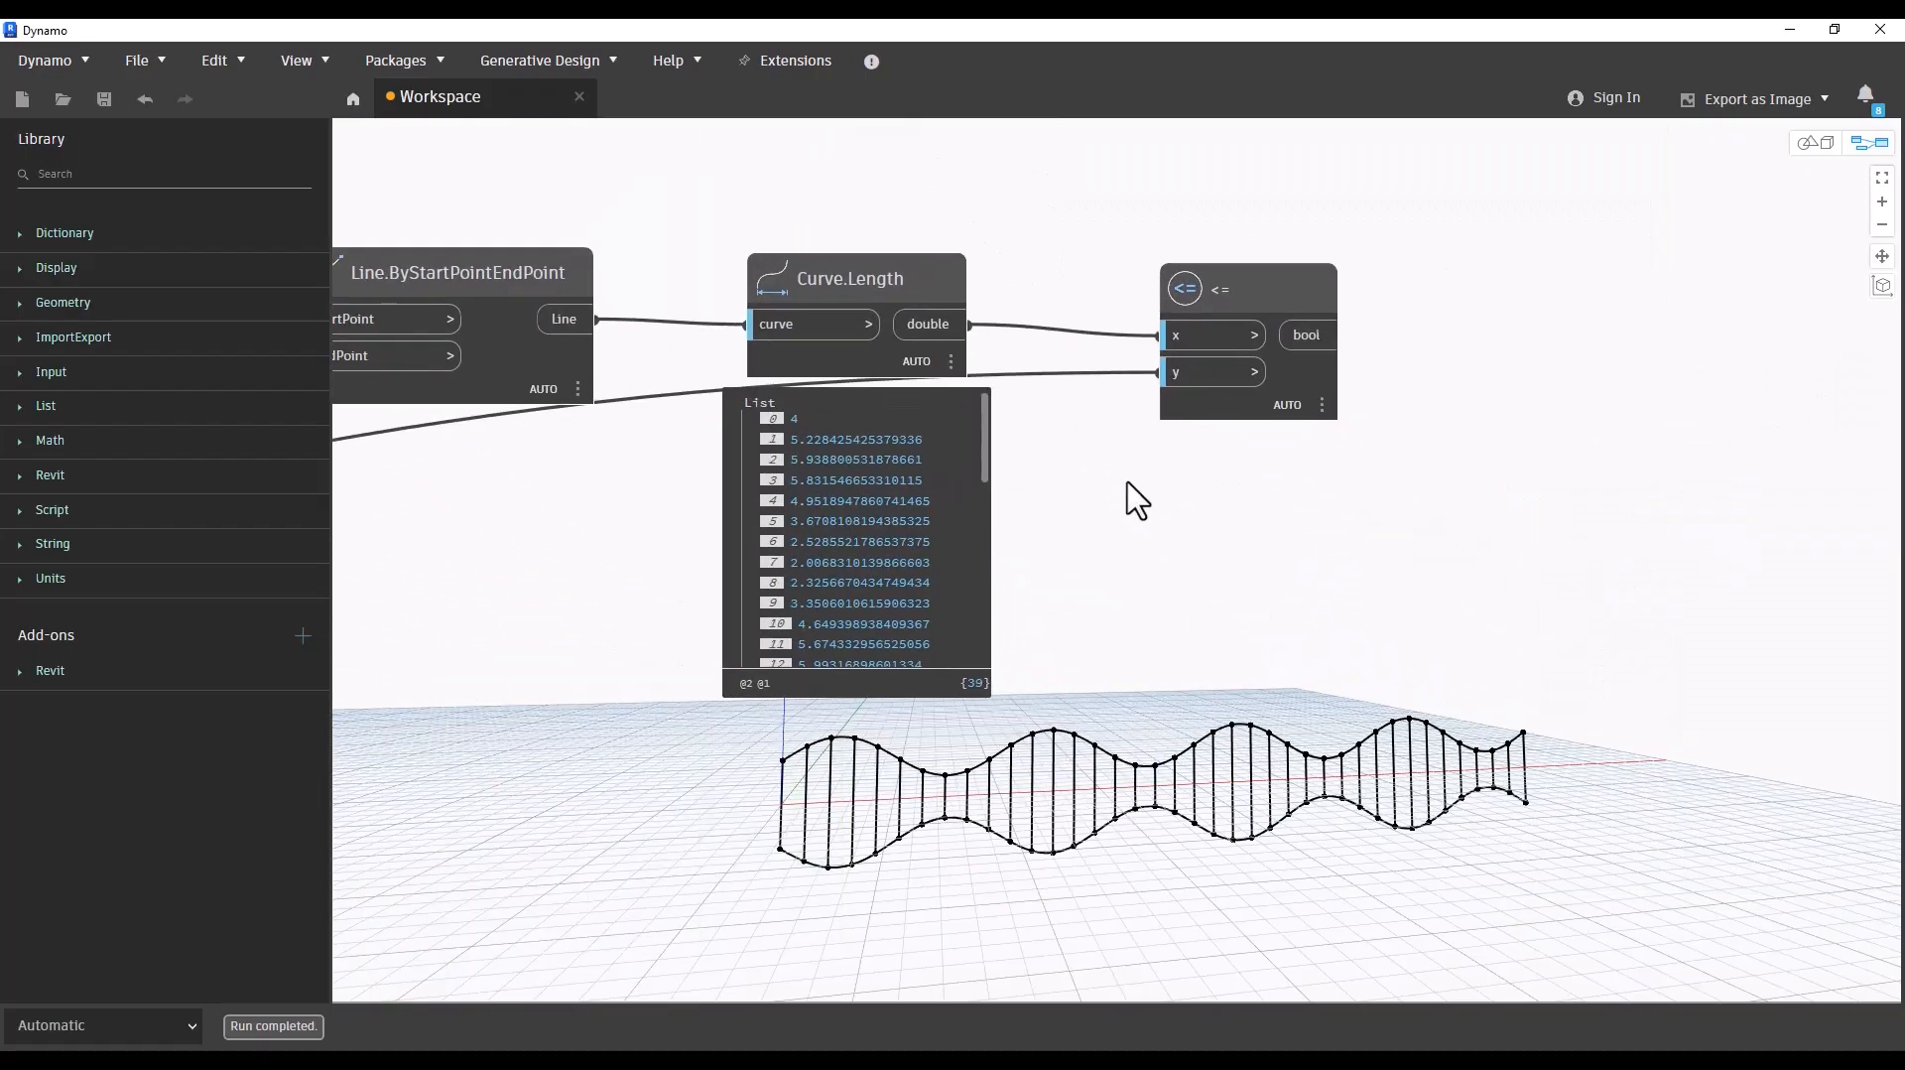
pyautogui.click(1312, 440)
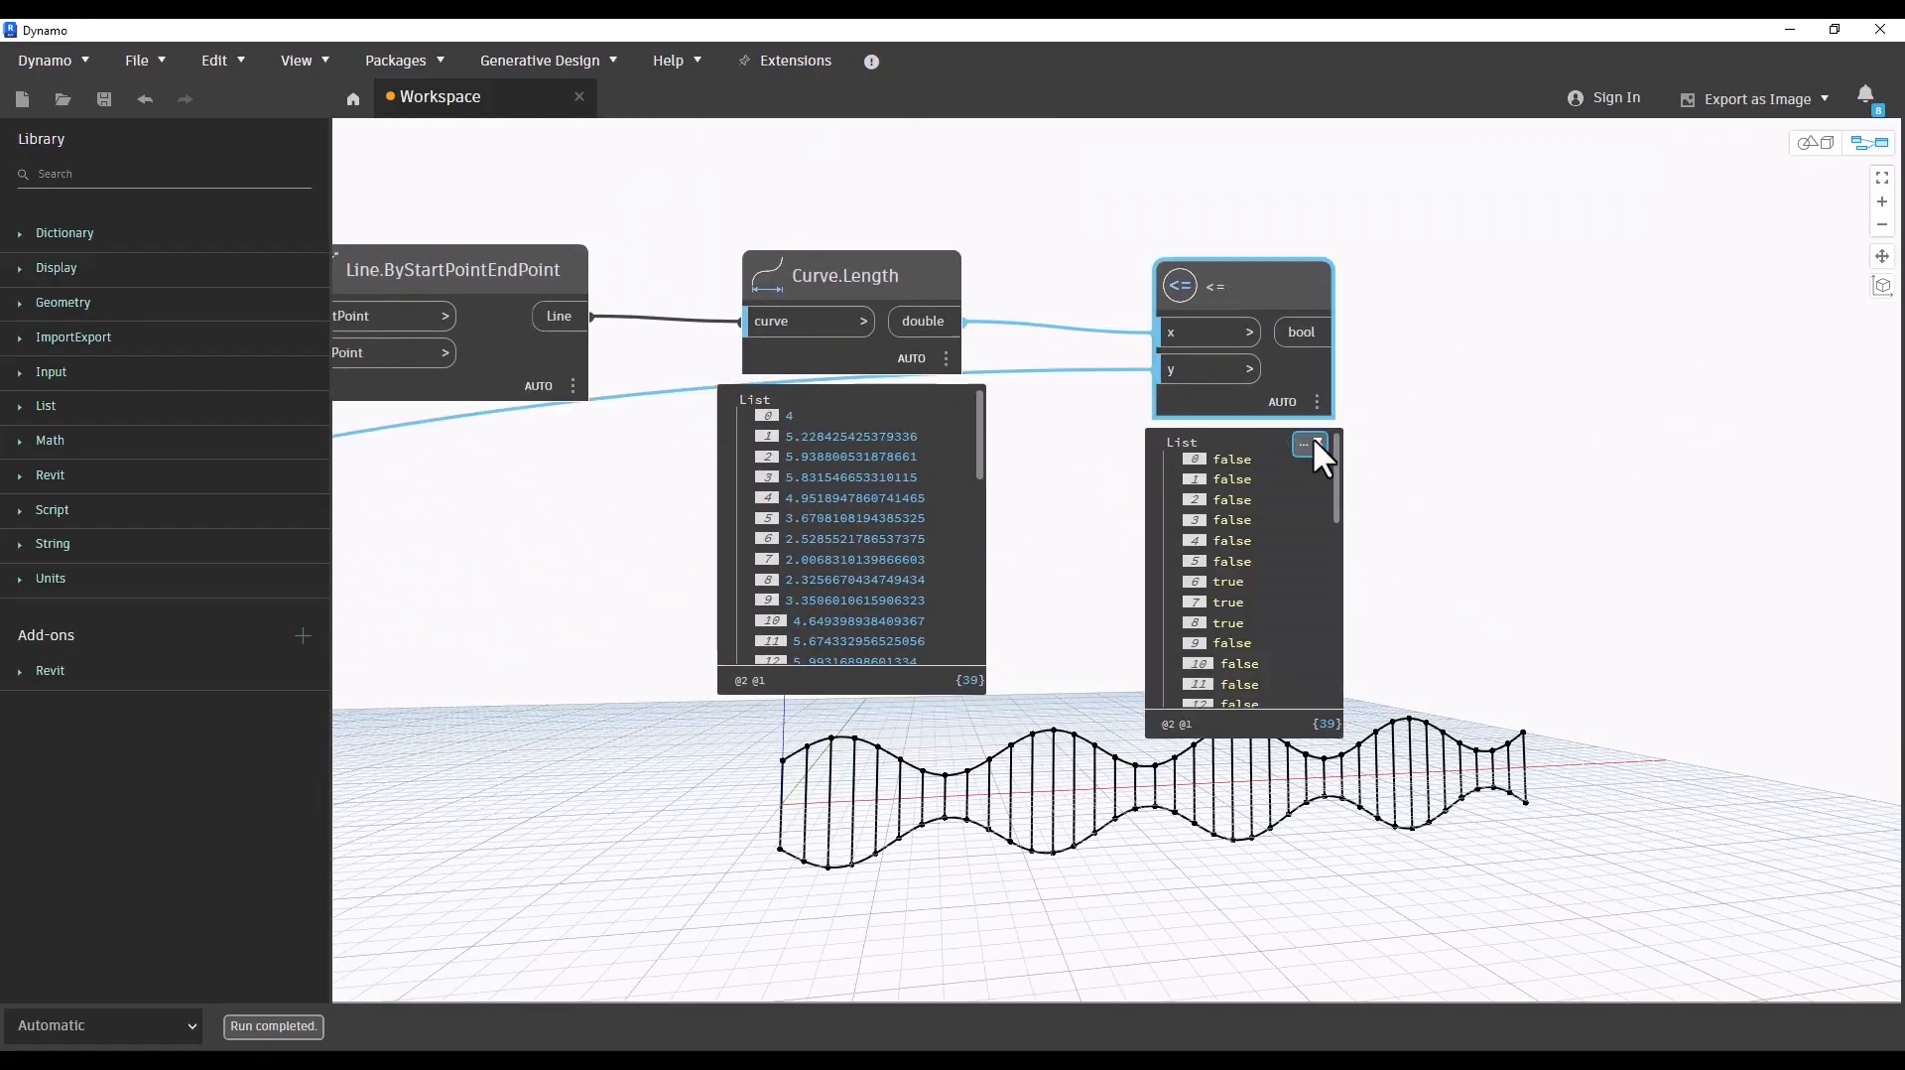
pyautogui.moveTo(1438, 568); pyautogui.dragTo(1426, 469, button='middle')
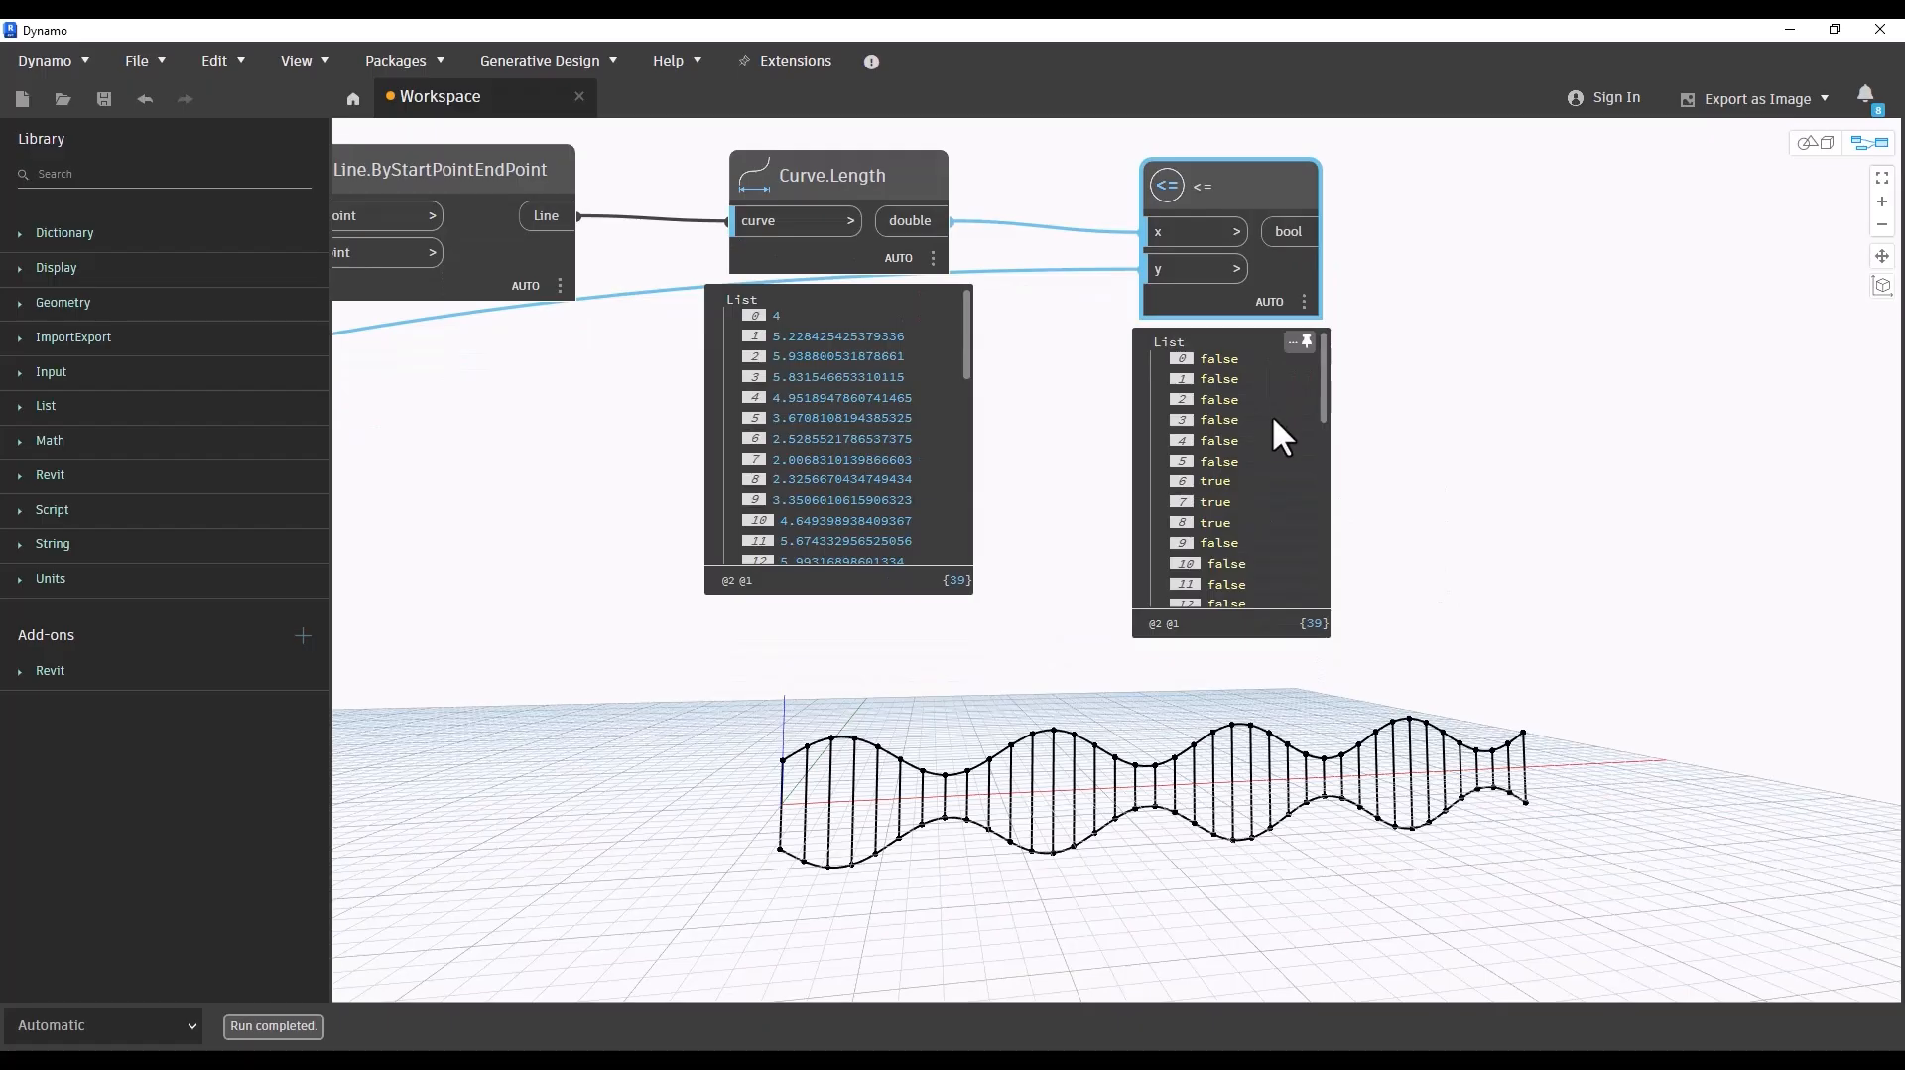
pyautogui.moveTo(878, 441)
pyautogui.moveTo(1315, 460)
# Step: Shift the Line.ByStartPointEndPoint node away from Curve.Length and add a List.FilterByBoolMask node beyond the <= node
pyautogui.scroll(-3, 1650, 807)
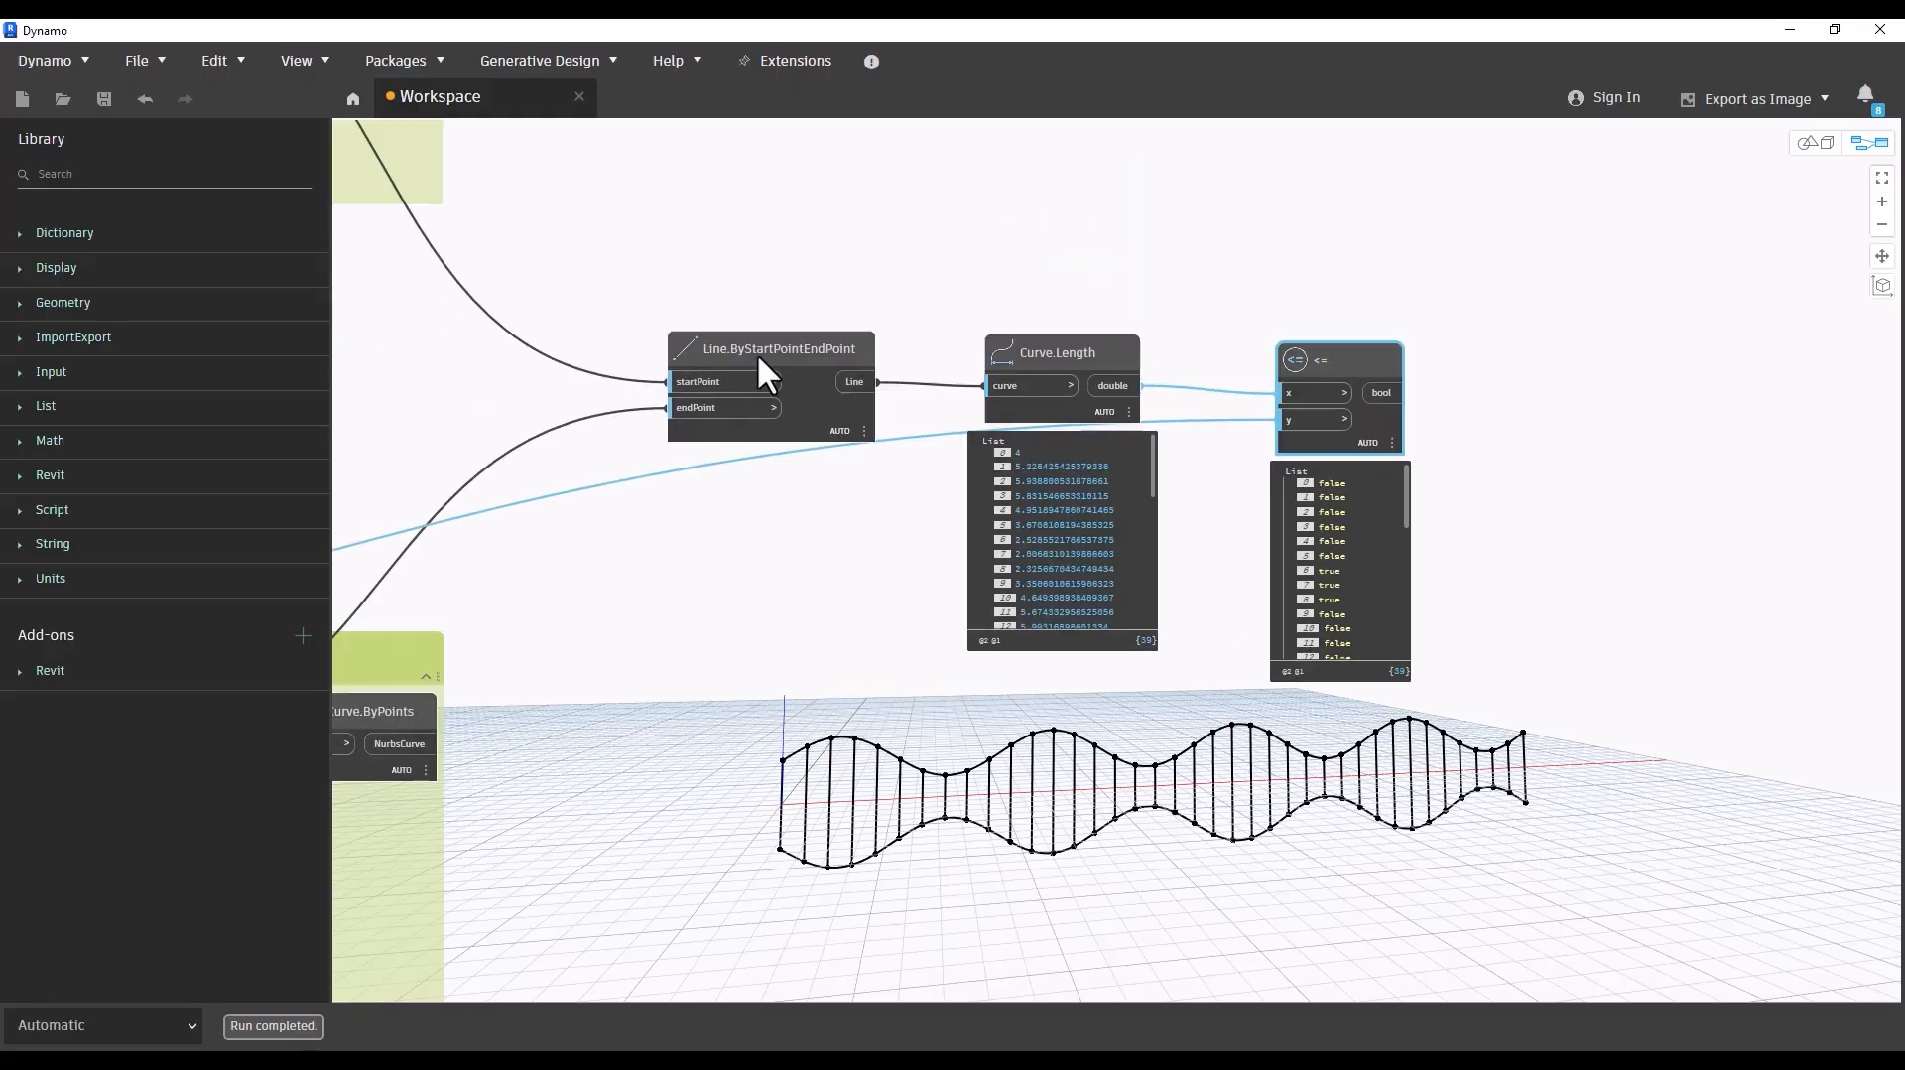
pyautogui.moveTo(759, 355); pyautogui.dragTo(697, 354)
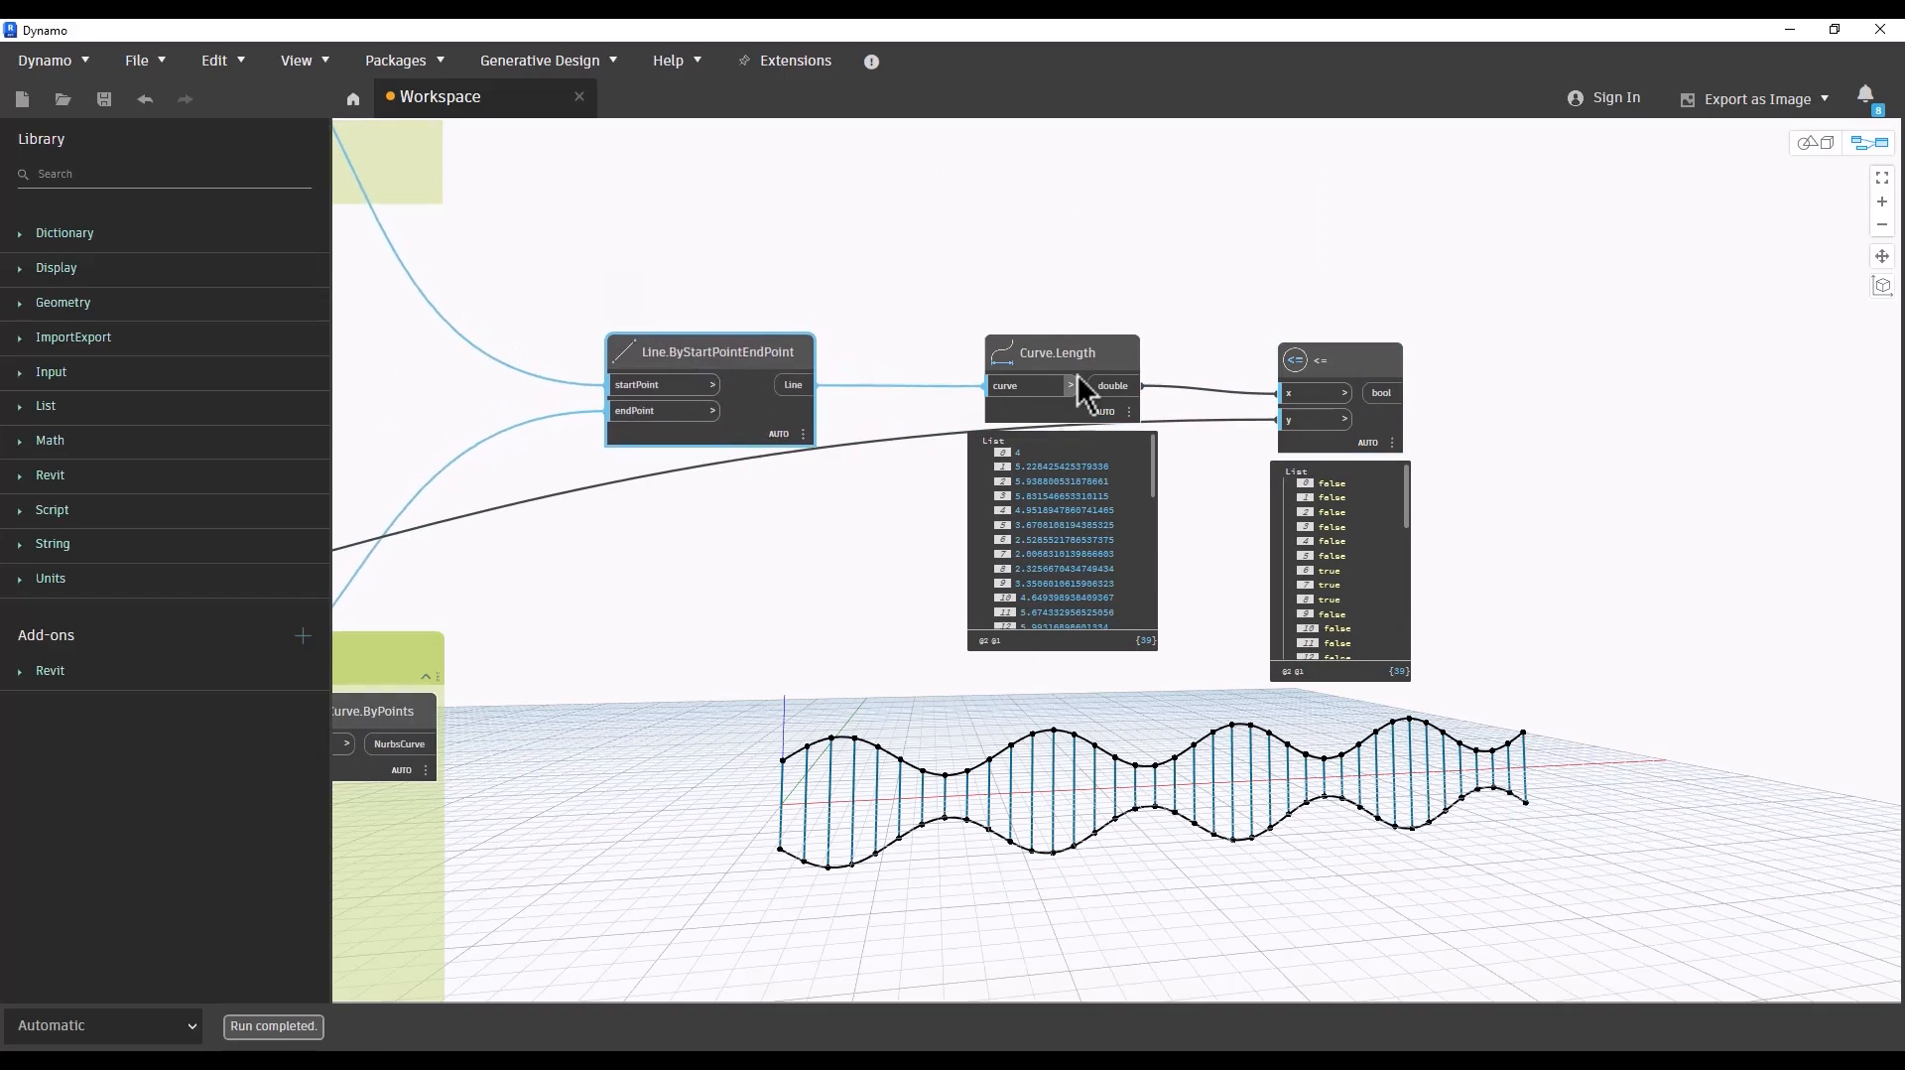
pyautogui.moveTo(1077, 373); pyautogui.dragTo(916, 392, button='middle')
pyautogui.rightClick(1447, 348)
pyautogui.write('B')
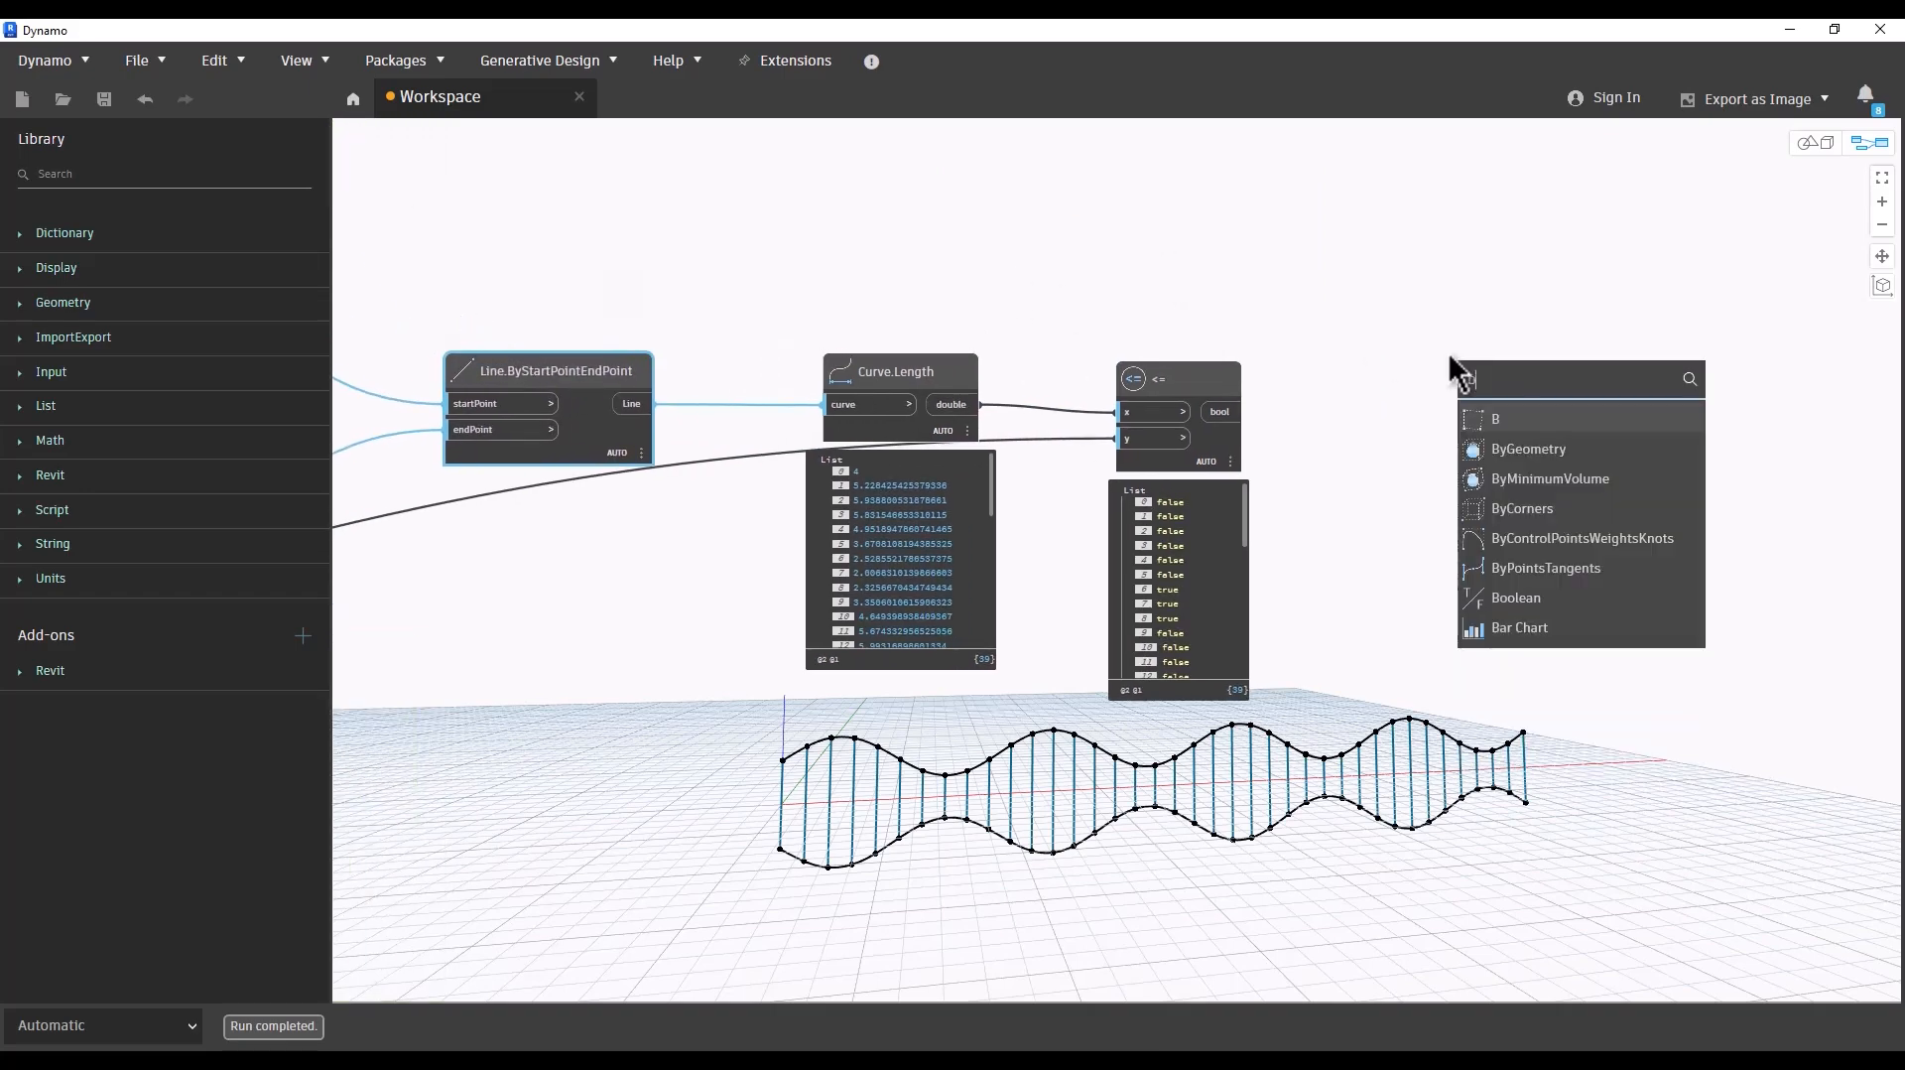
pyautogui.write('ool')
pyautogui.click(1560, 421)
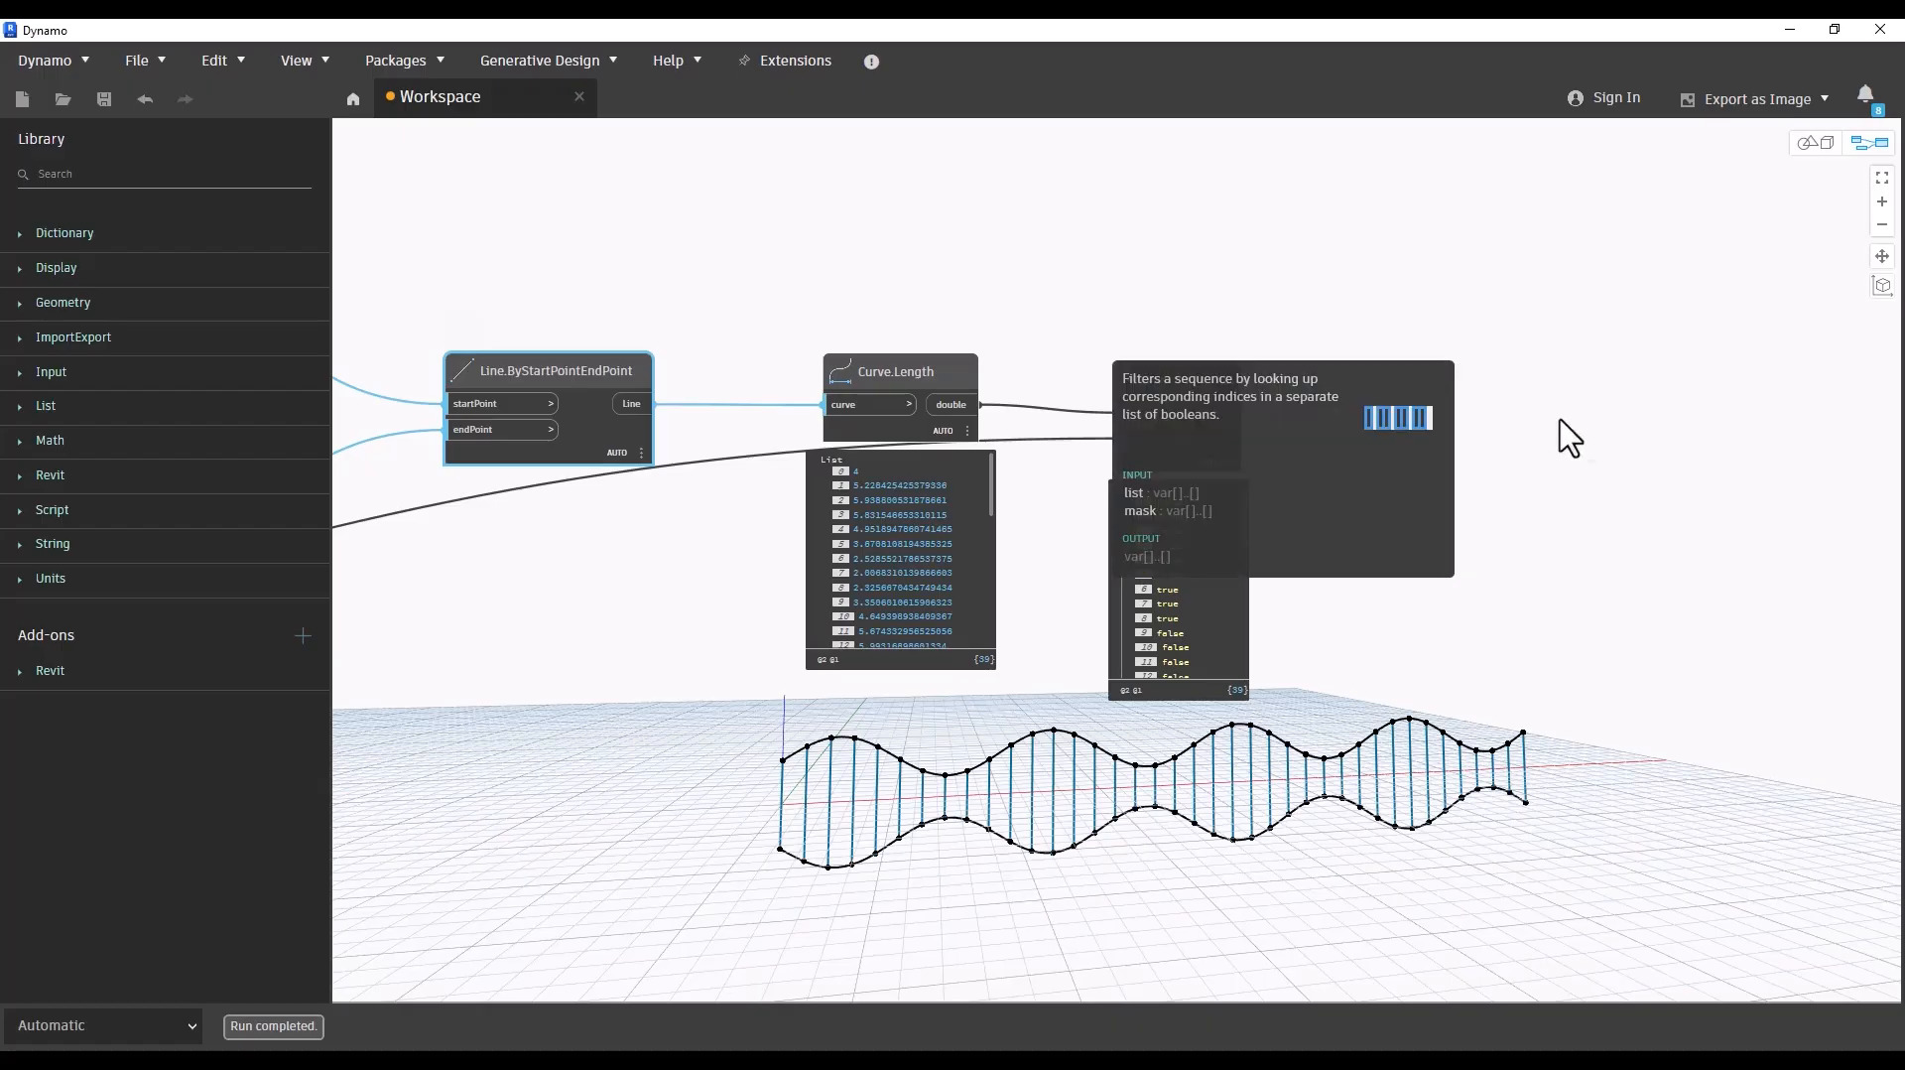
pyautogui.moveTo(1523, 377); pyautogui.dragTo(1469, 254)
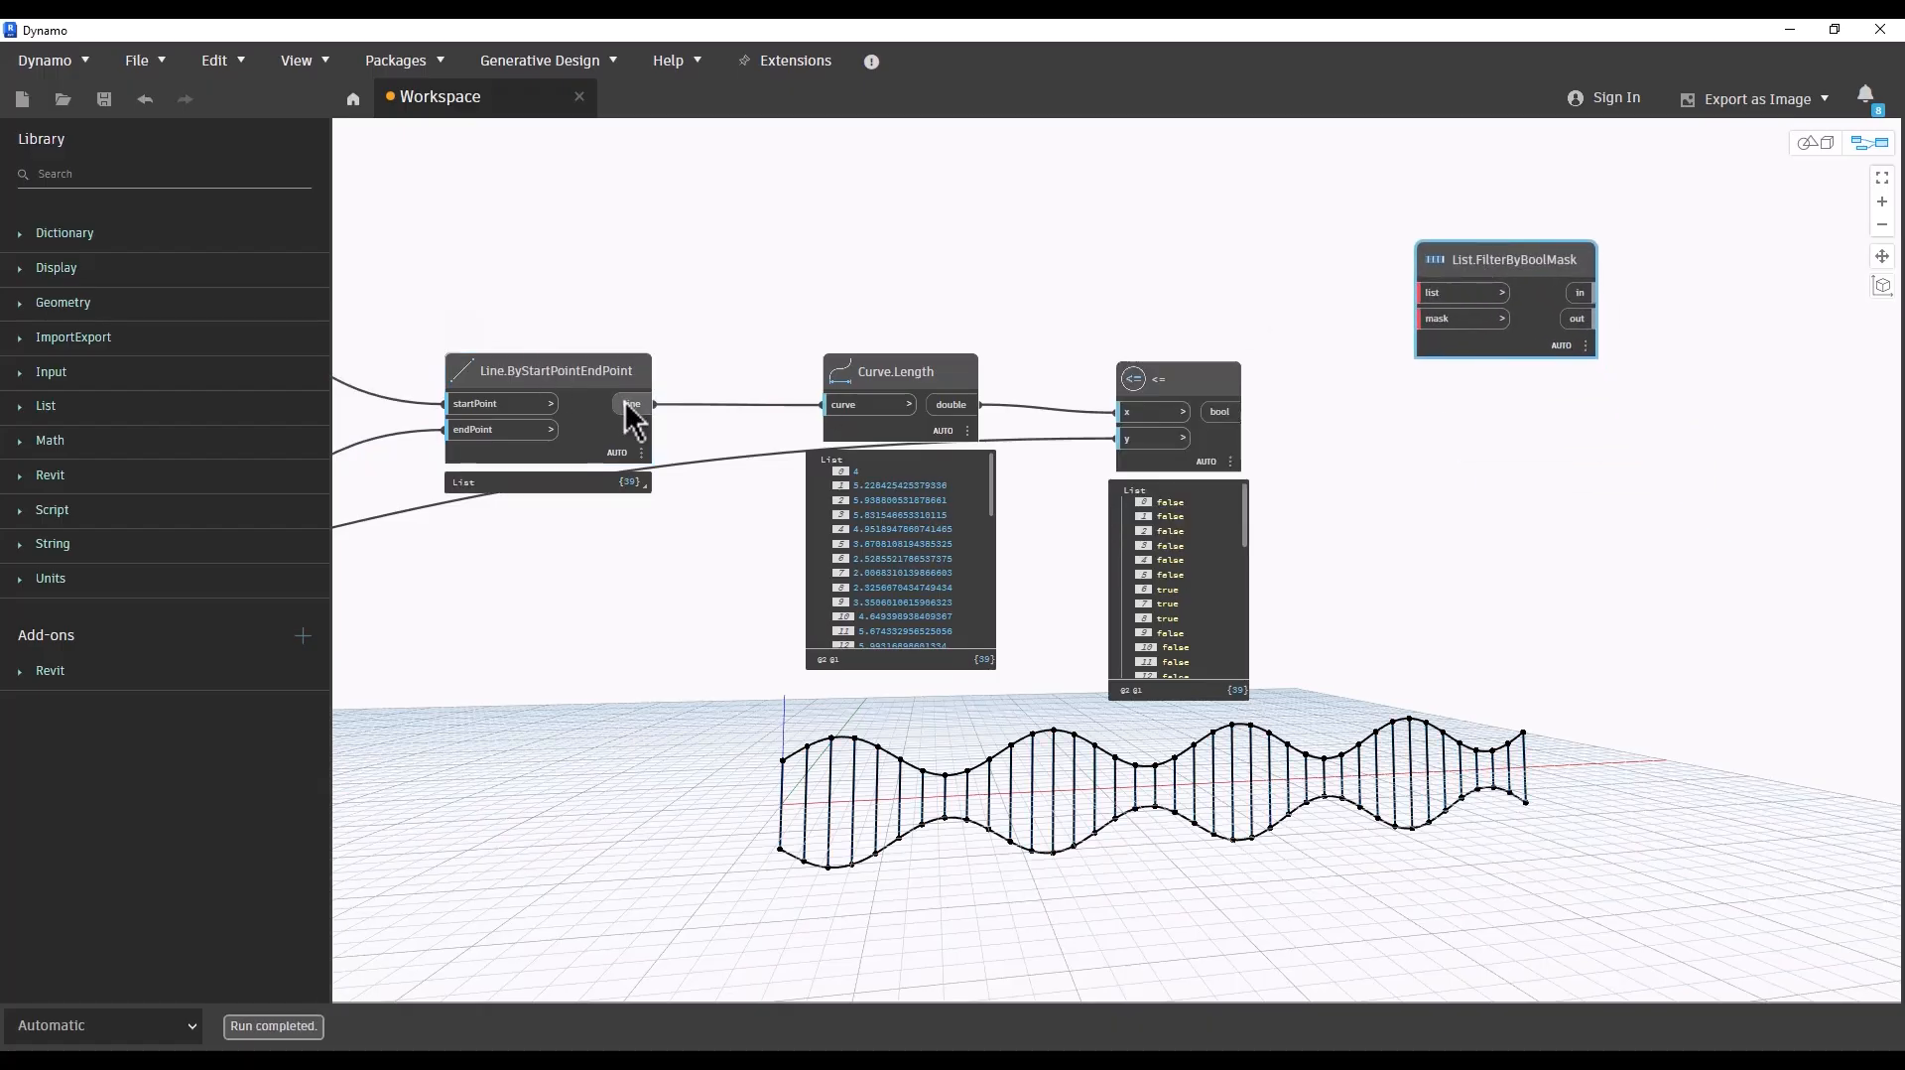
# Step: Feed the lines into the filter's list input and the <= result into its mask, and pin the output preview
pyautogui.moveTo(652, 404); pyautogui.dragTo(1544, 247)
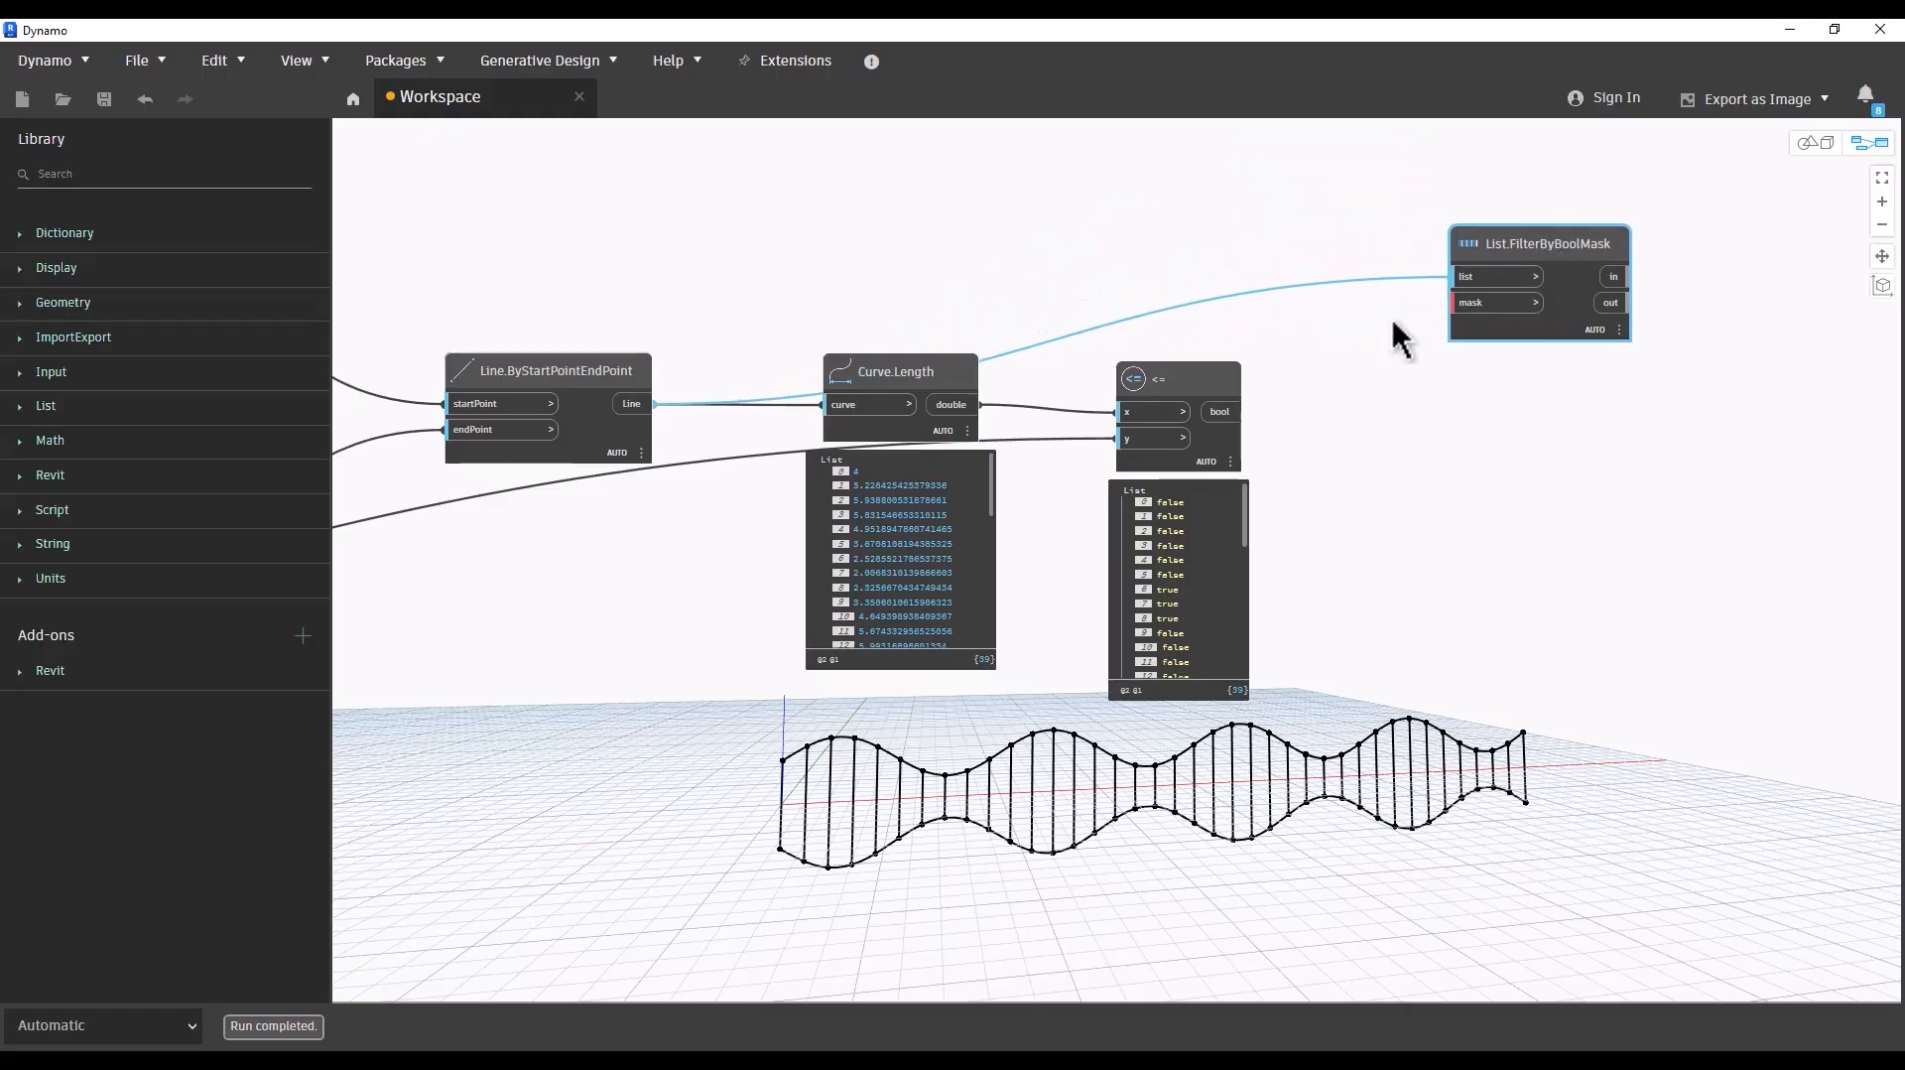
pyautogui.moveTo(1230, 410); pyautogui.dragTo(1504, 310)
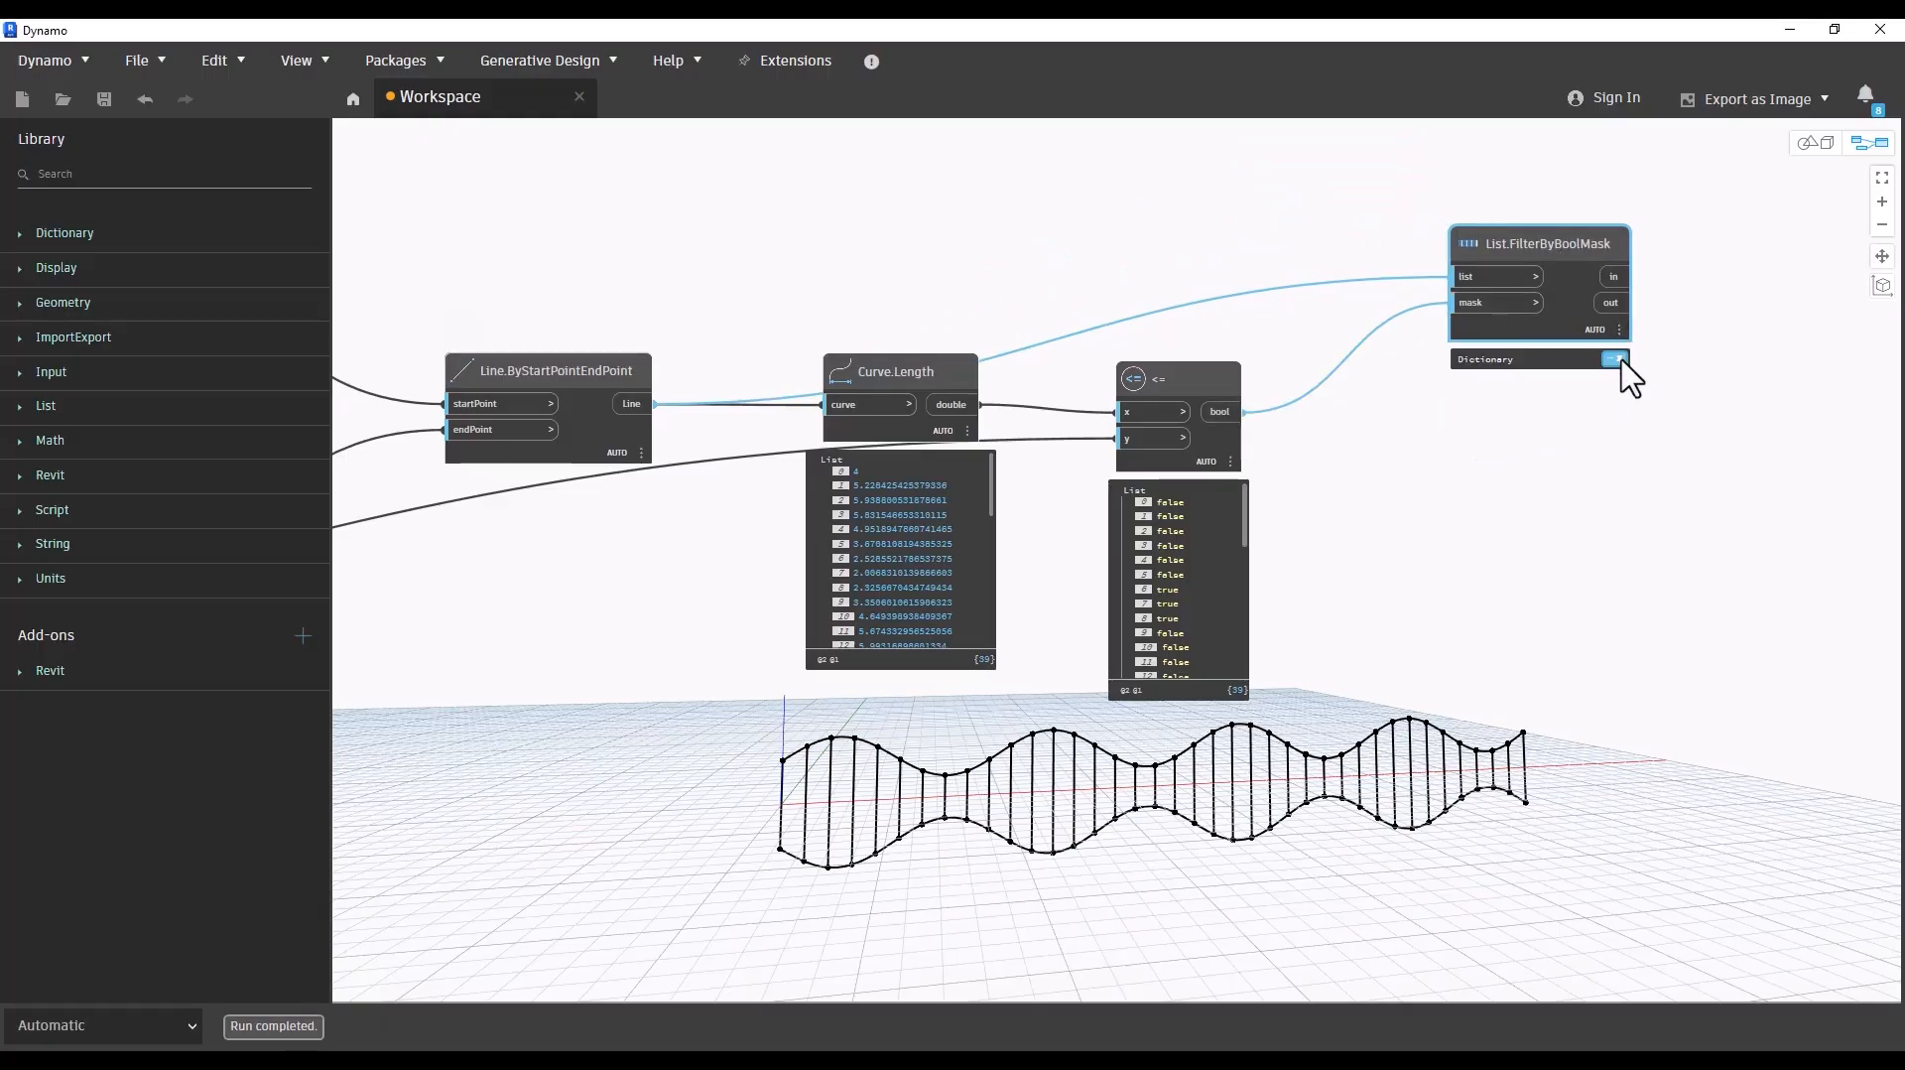
pyautogui.click(1620, 361)
pyautogui.scroll(-3, 1319, 609)
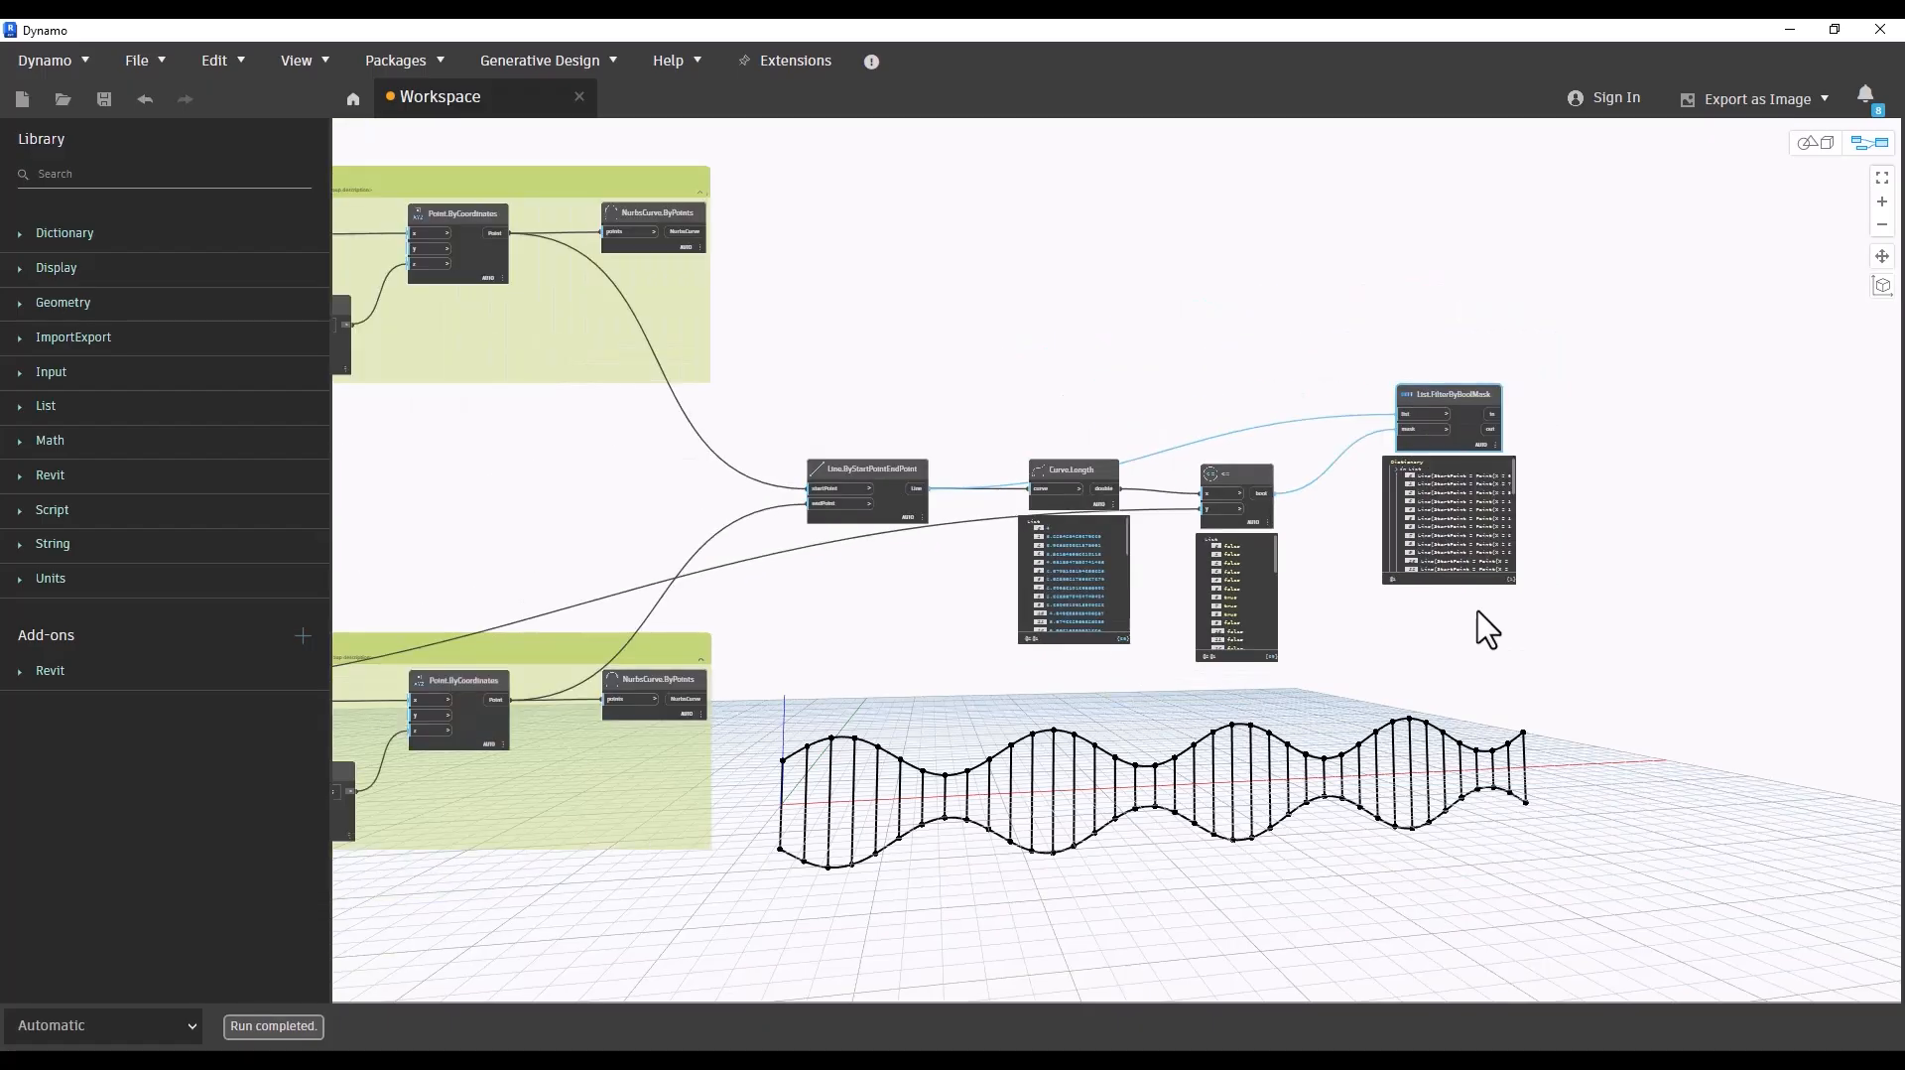
pyautogui.moveTo(1479, 611); pyautogui.dragTo(1234, 590, button='middle')
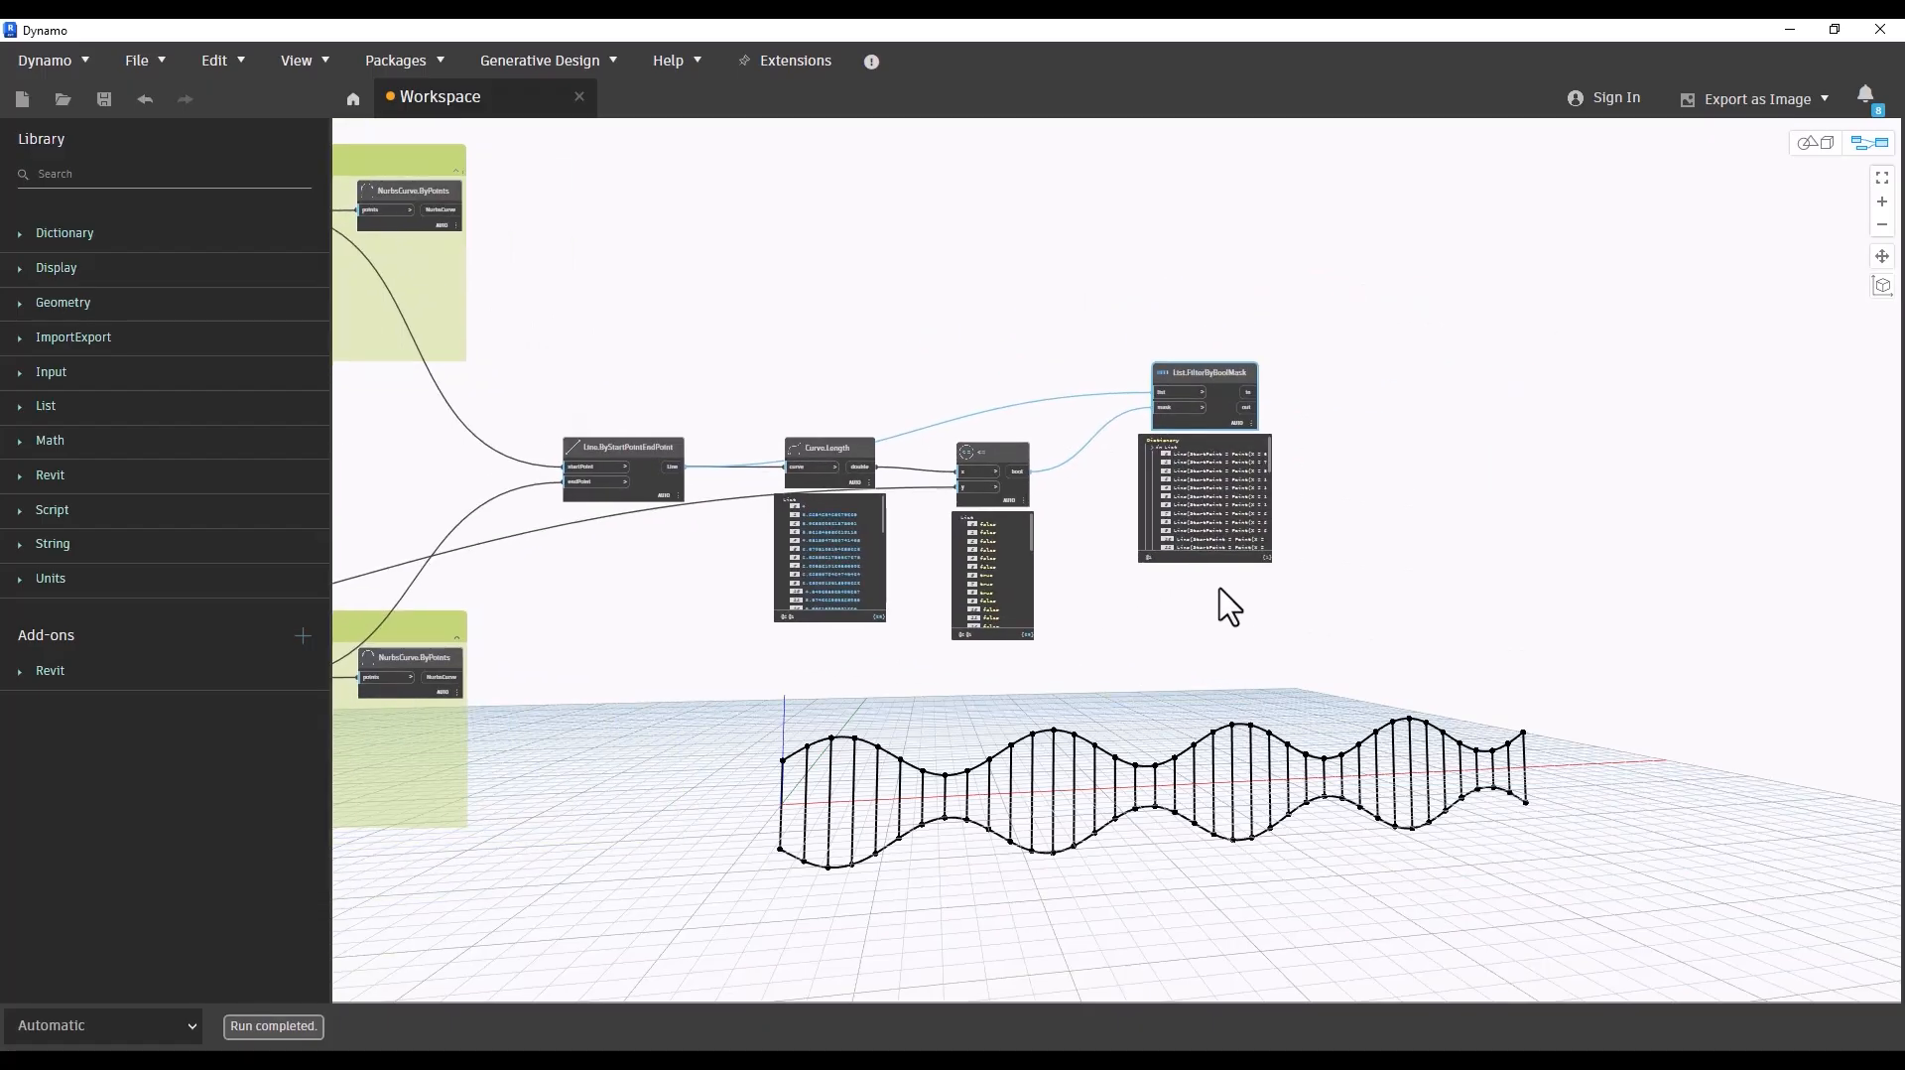
# Step: Add a Solid.BySweep node with profile, path and cutEndOff inputs beside the Top Wave group
pyautogui.scroll(-3, 1231, 607)
pyautogui.scroll(4, 467, 680)
pyautogui.scroll(-2, 506, 645)
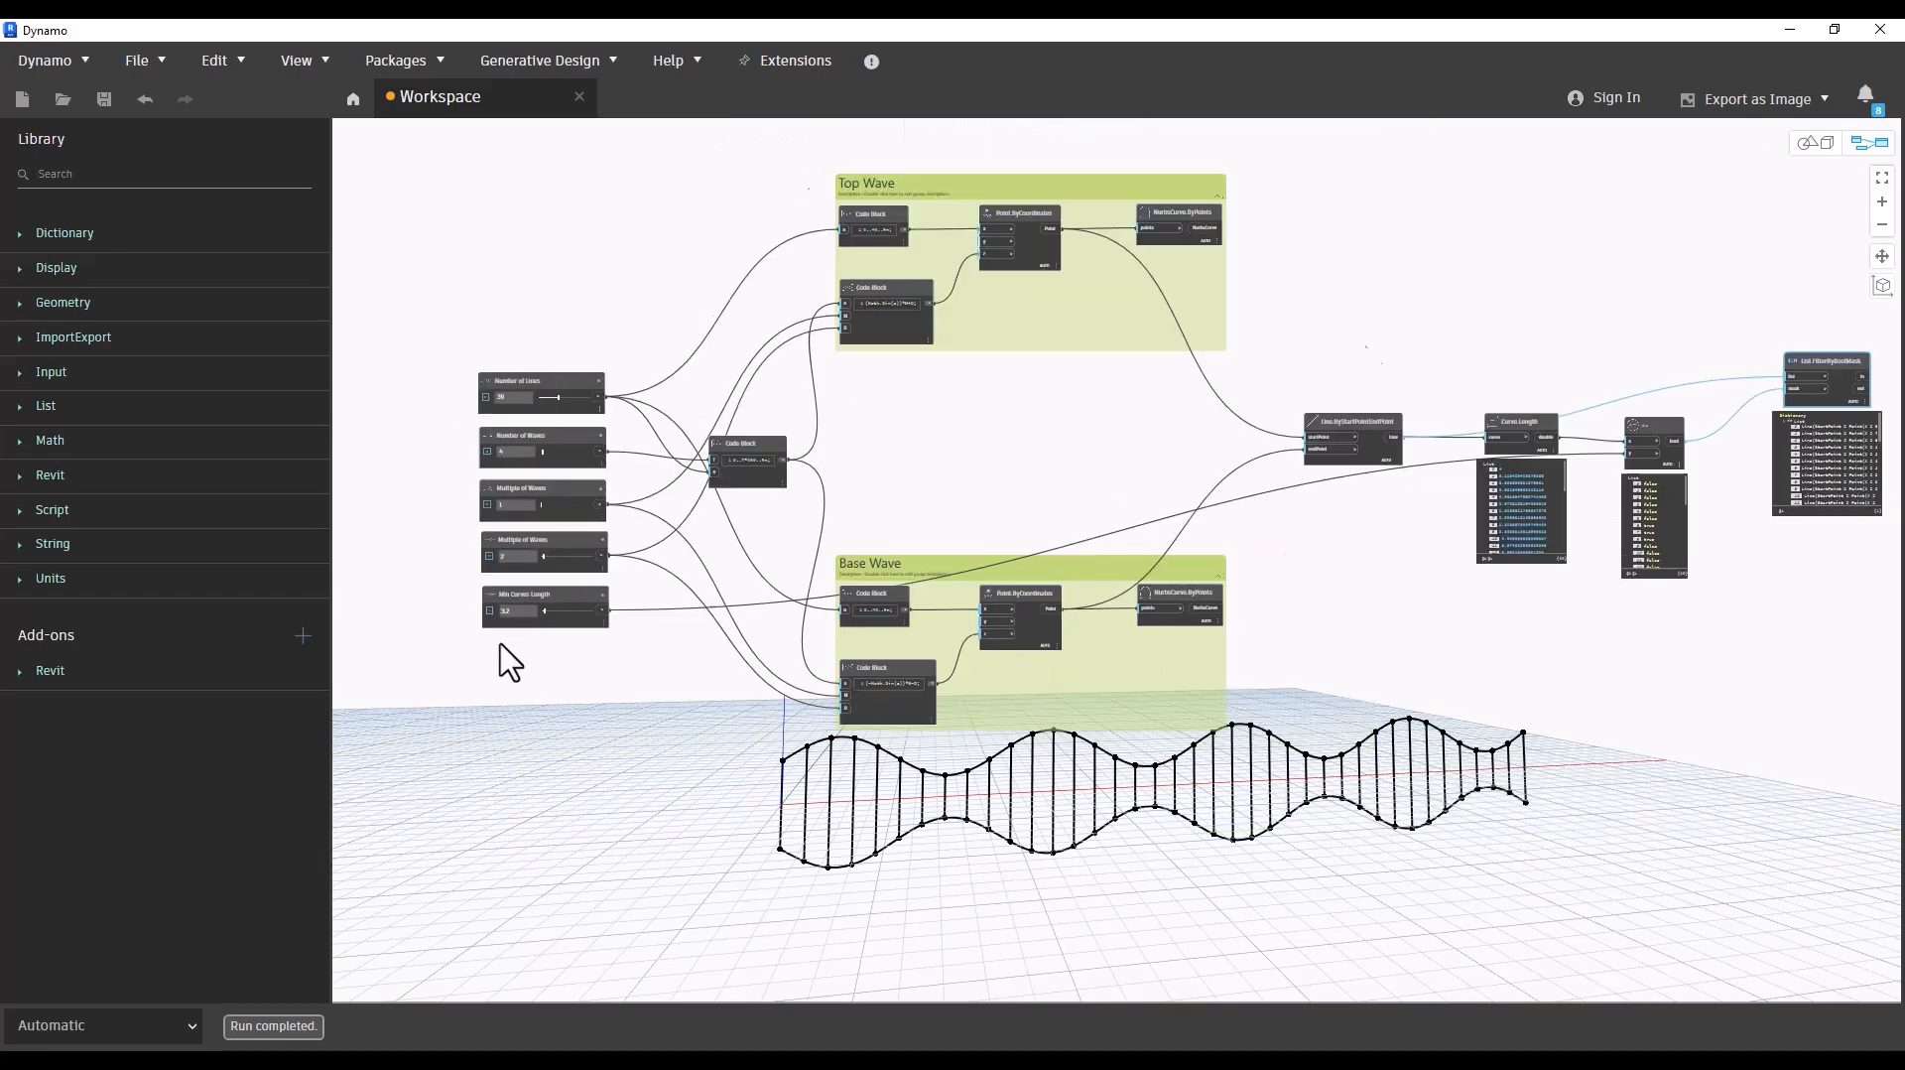
pyautogui.moveTo(1344, 574); pyautogui.dragTo(839, 570, button='middle')
pyautogui.scroll(4, 1339, 352)
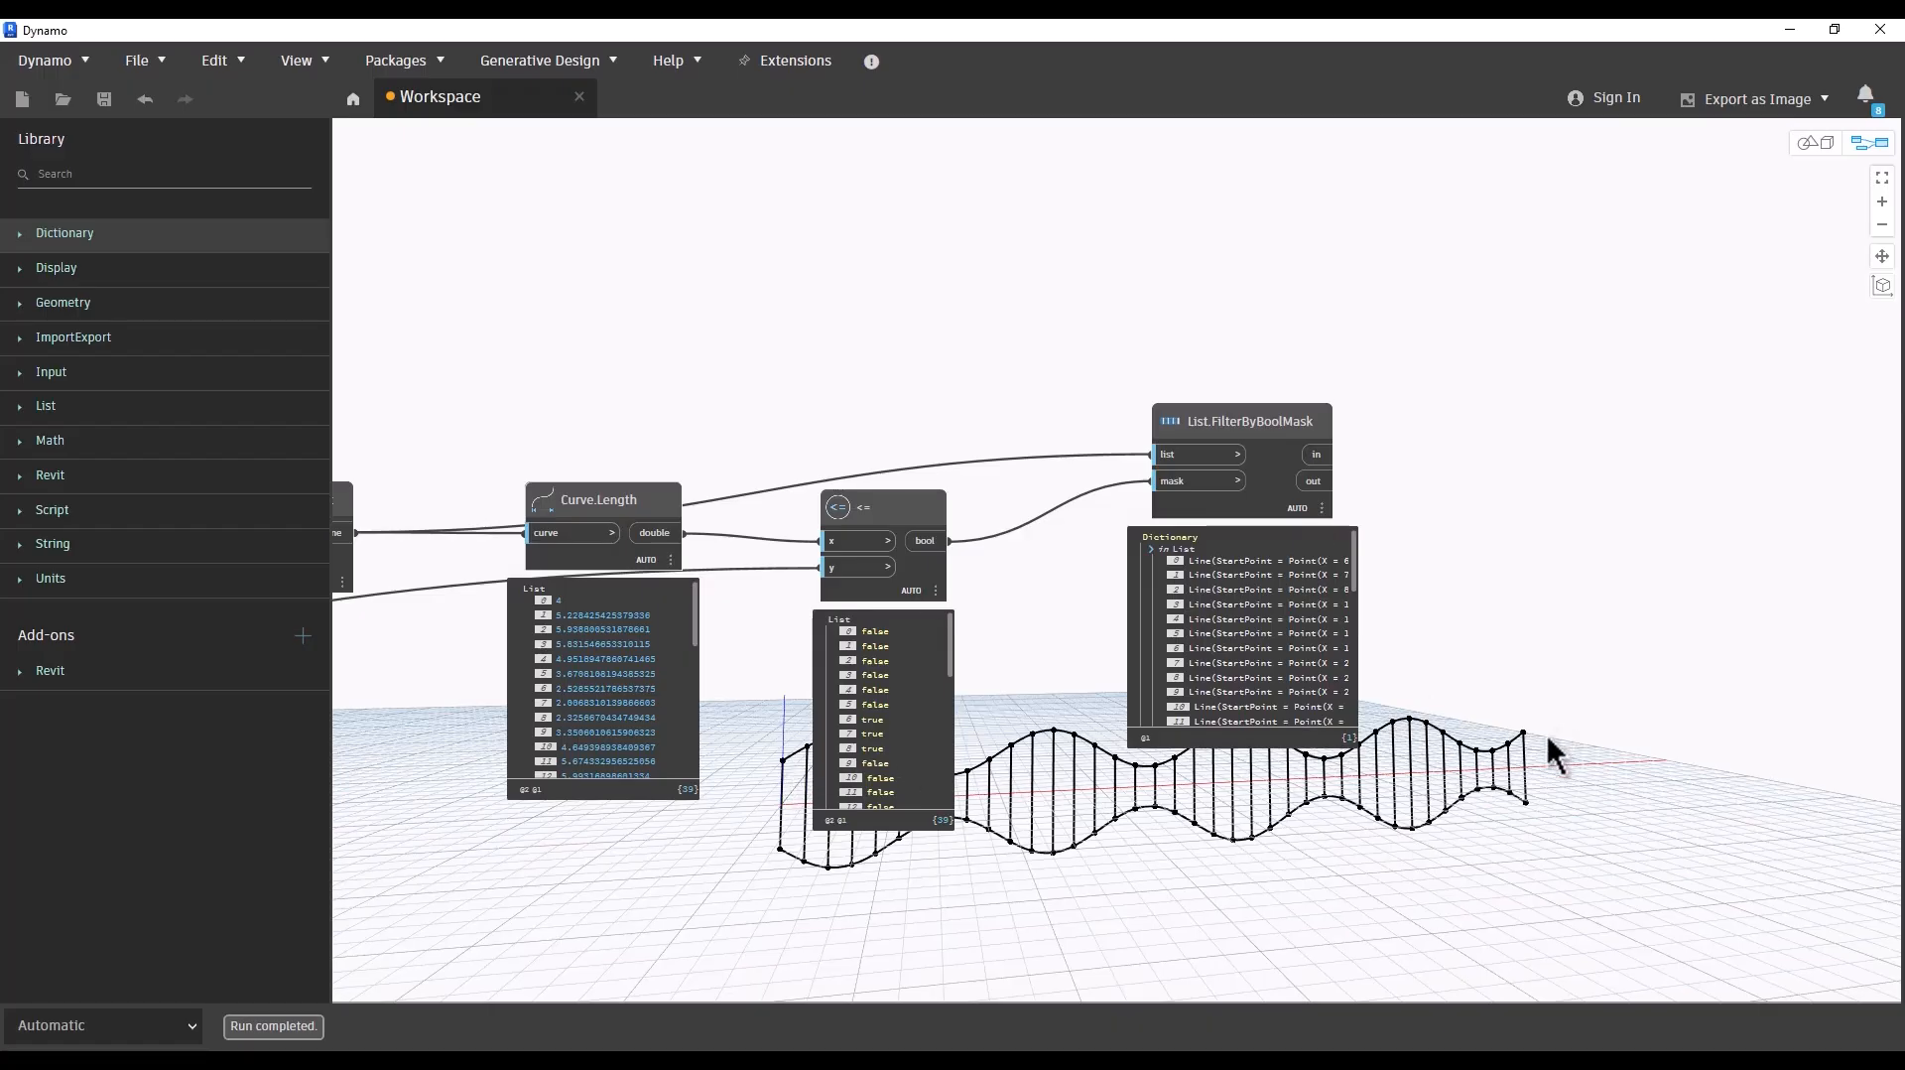
pyautogui.scroll(-5, 1390, 873)
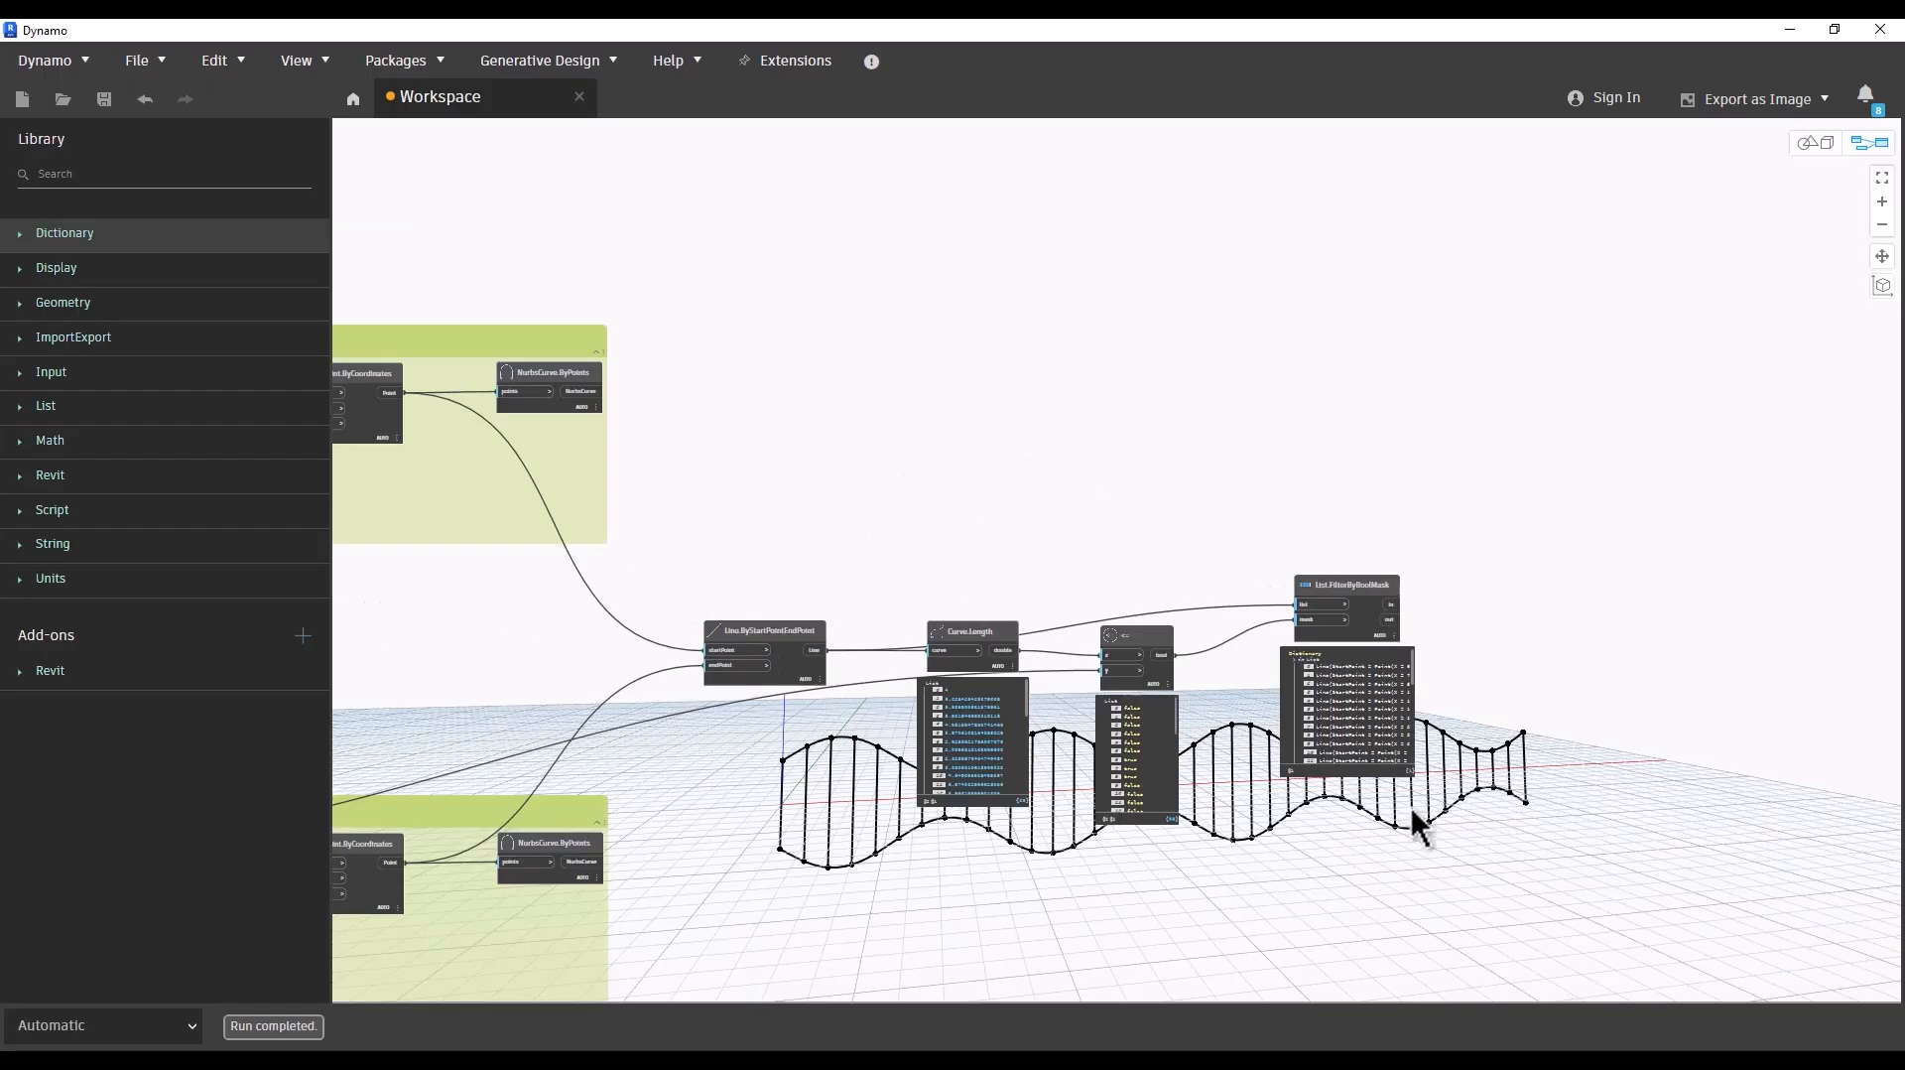
pyautogui.scroll(6, 1234, 497)
pyautogui.rightClick(1395, 377)
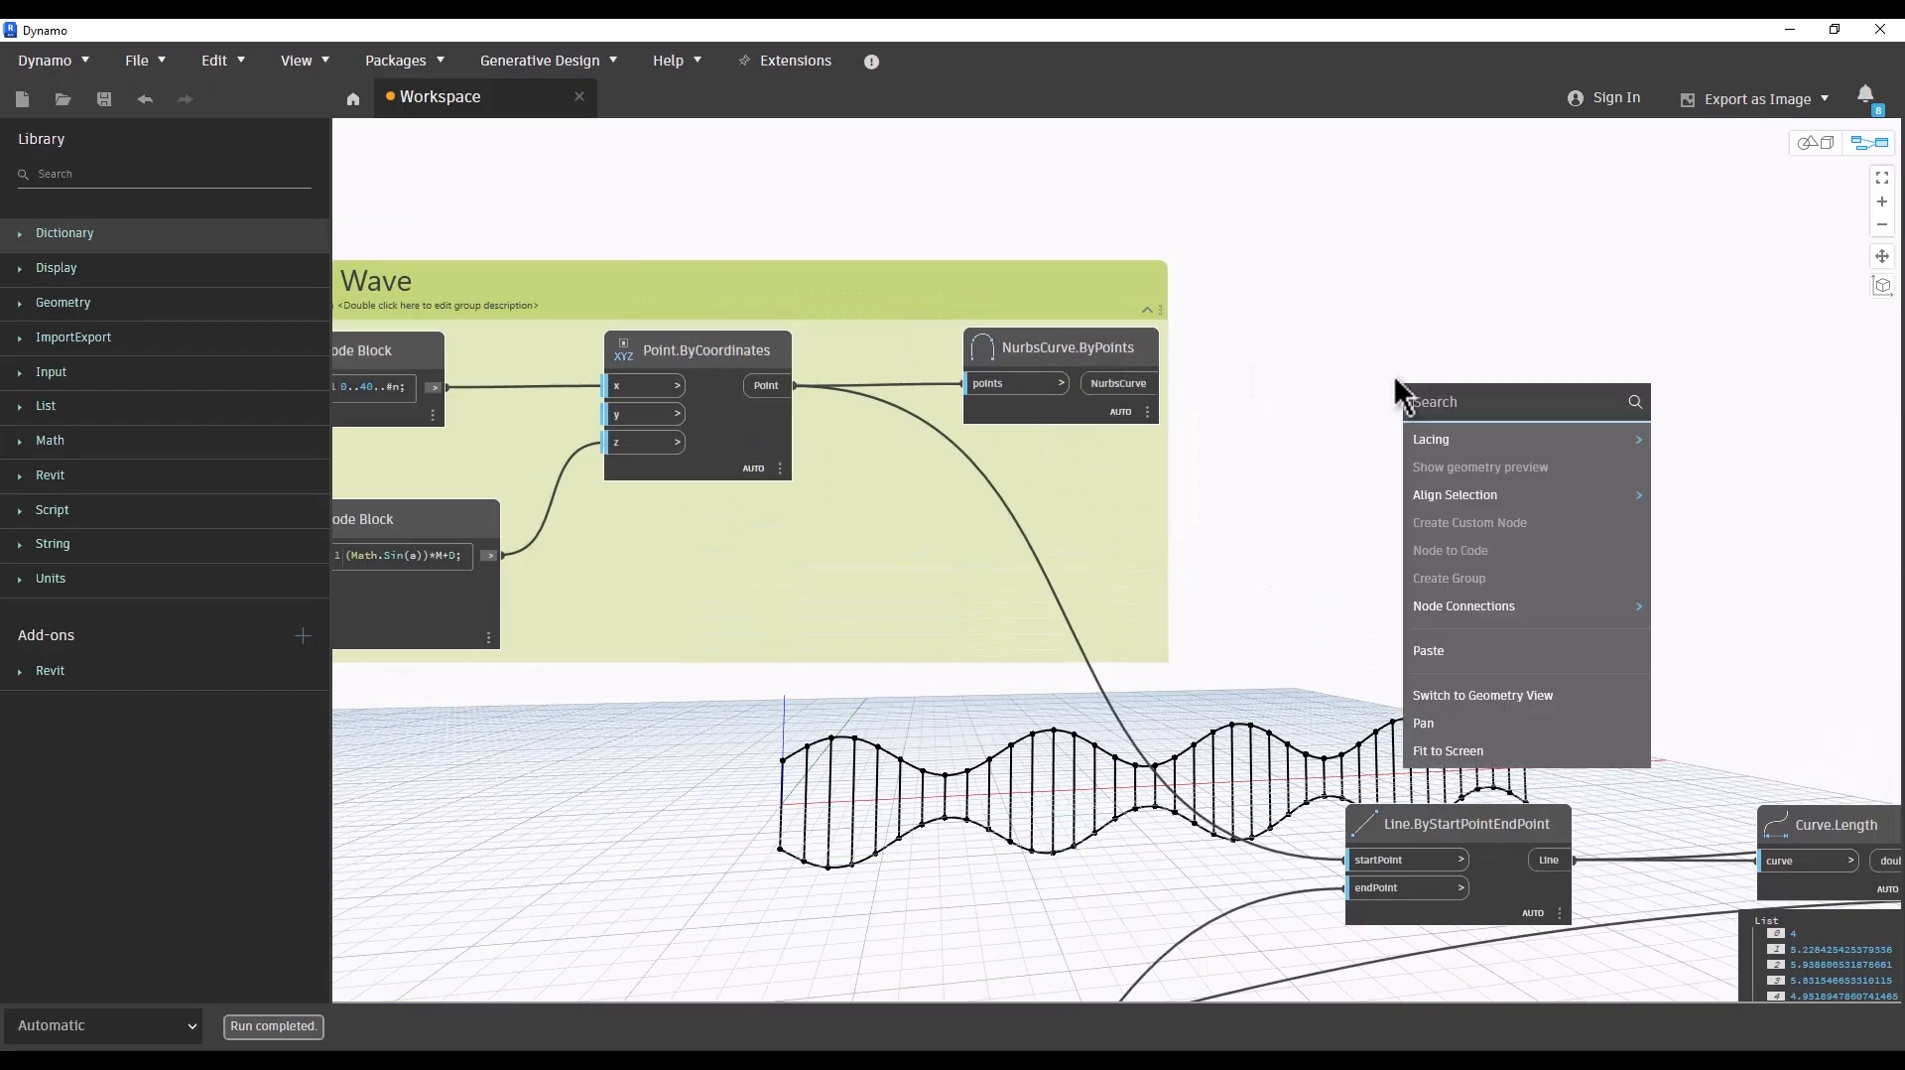
pyautogui.write('swee')
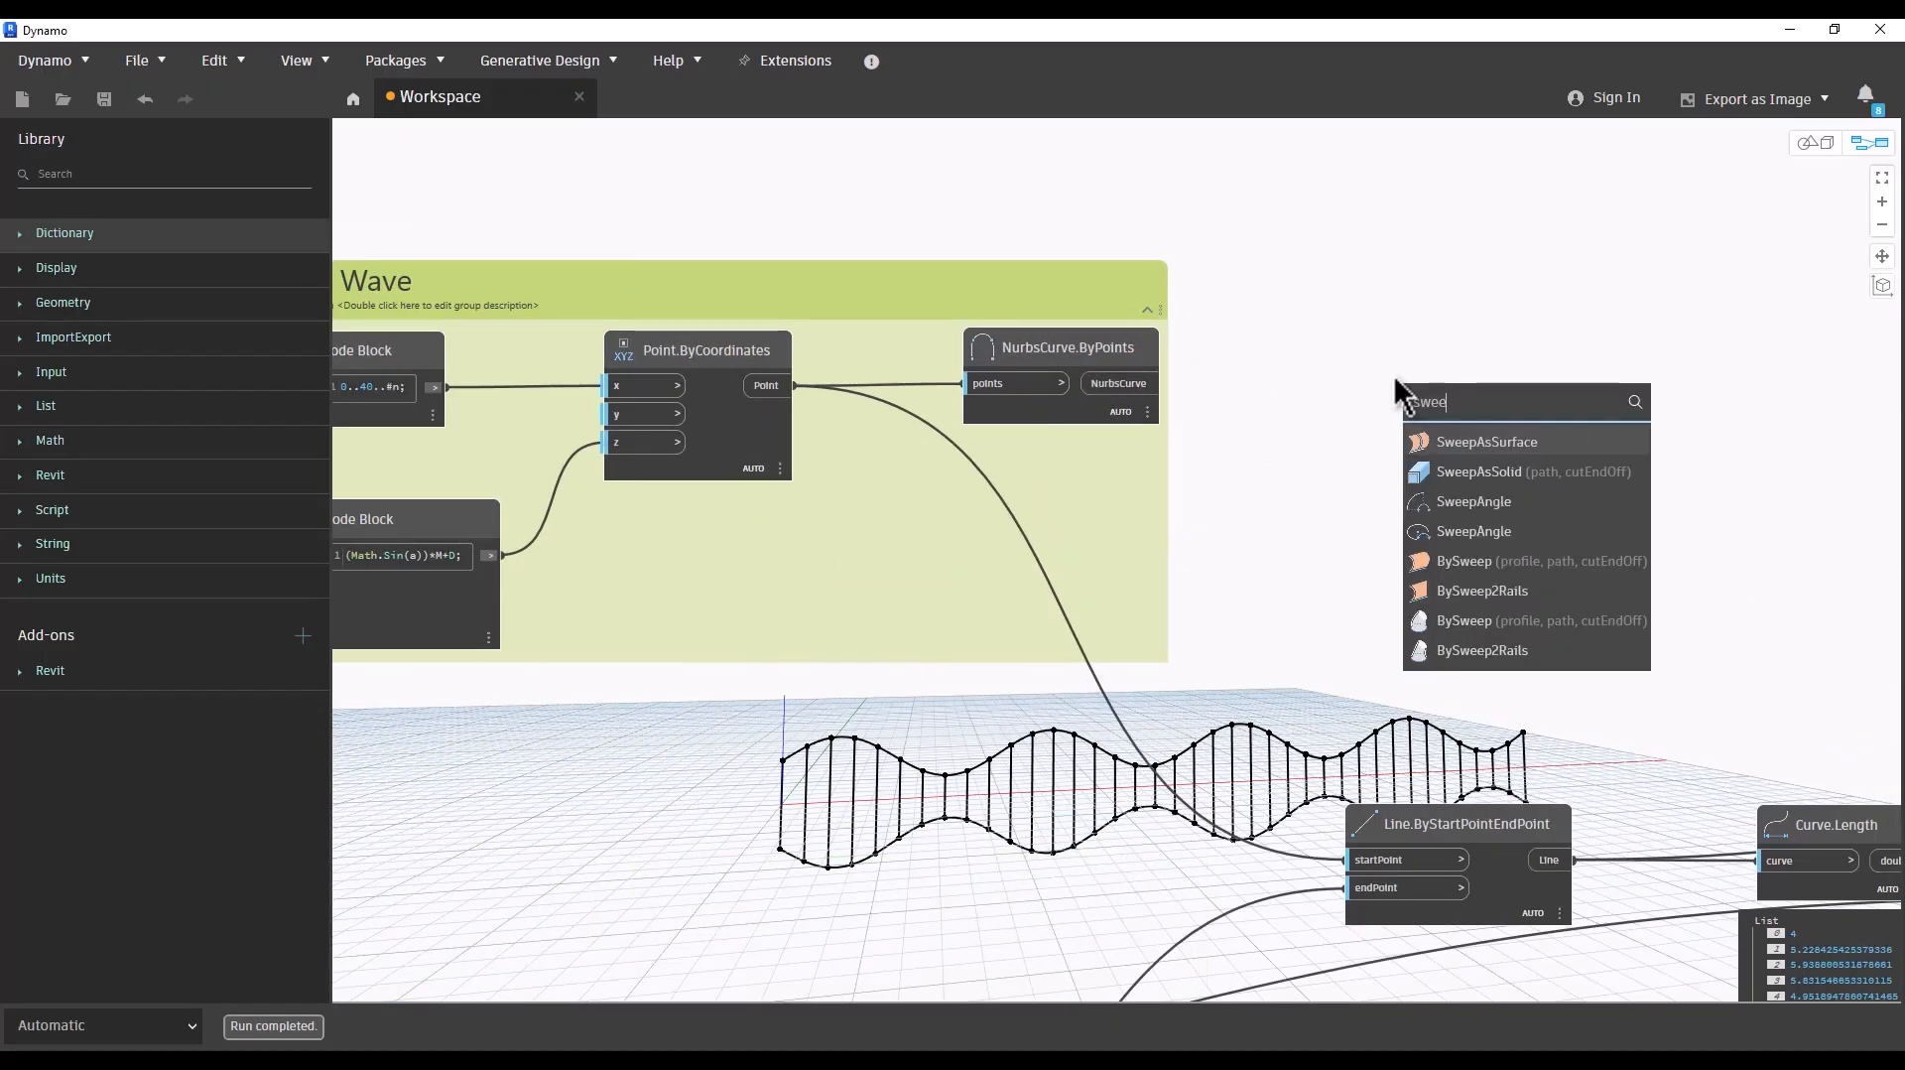
pyautogui.moveTo(1532, 504)
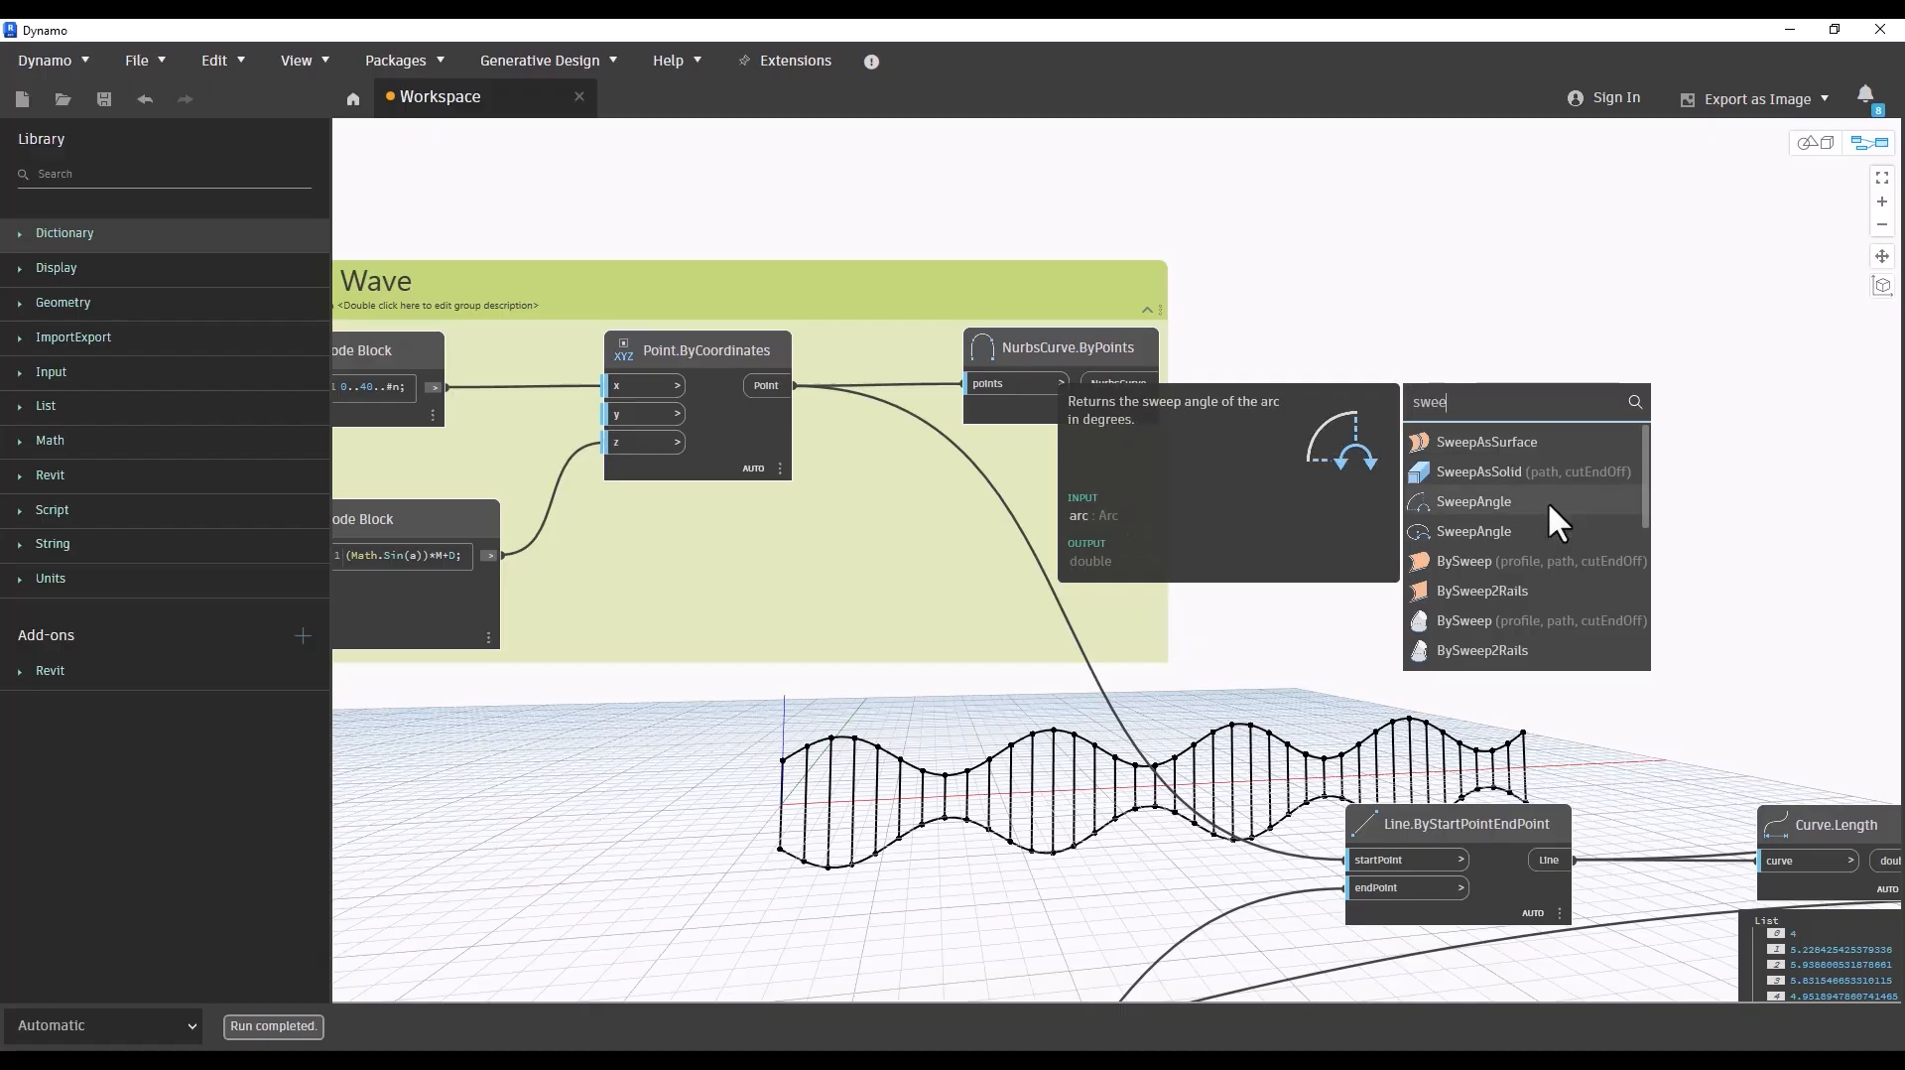
pyautogui.moveTo(1501, 622)
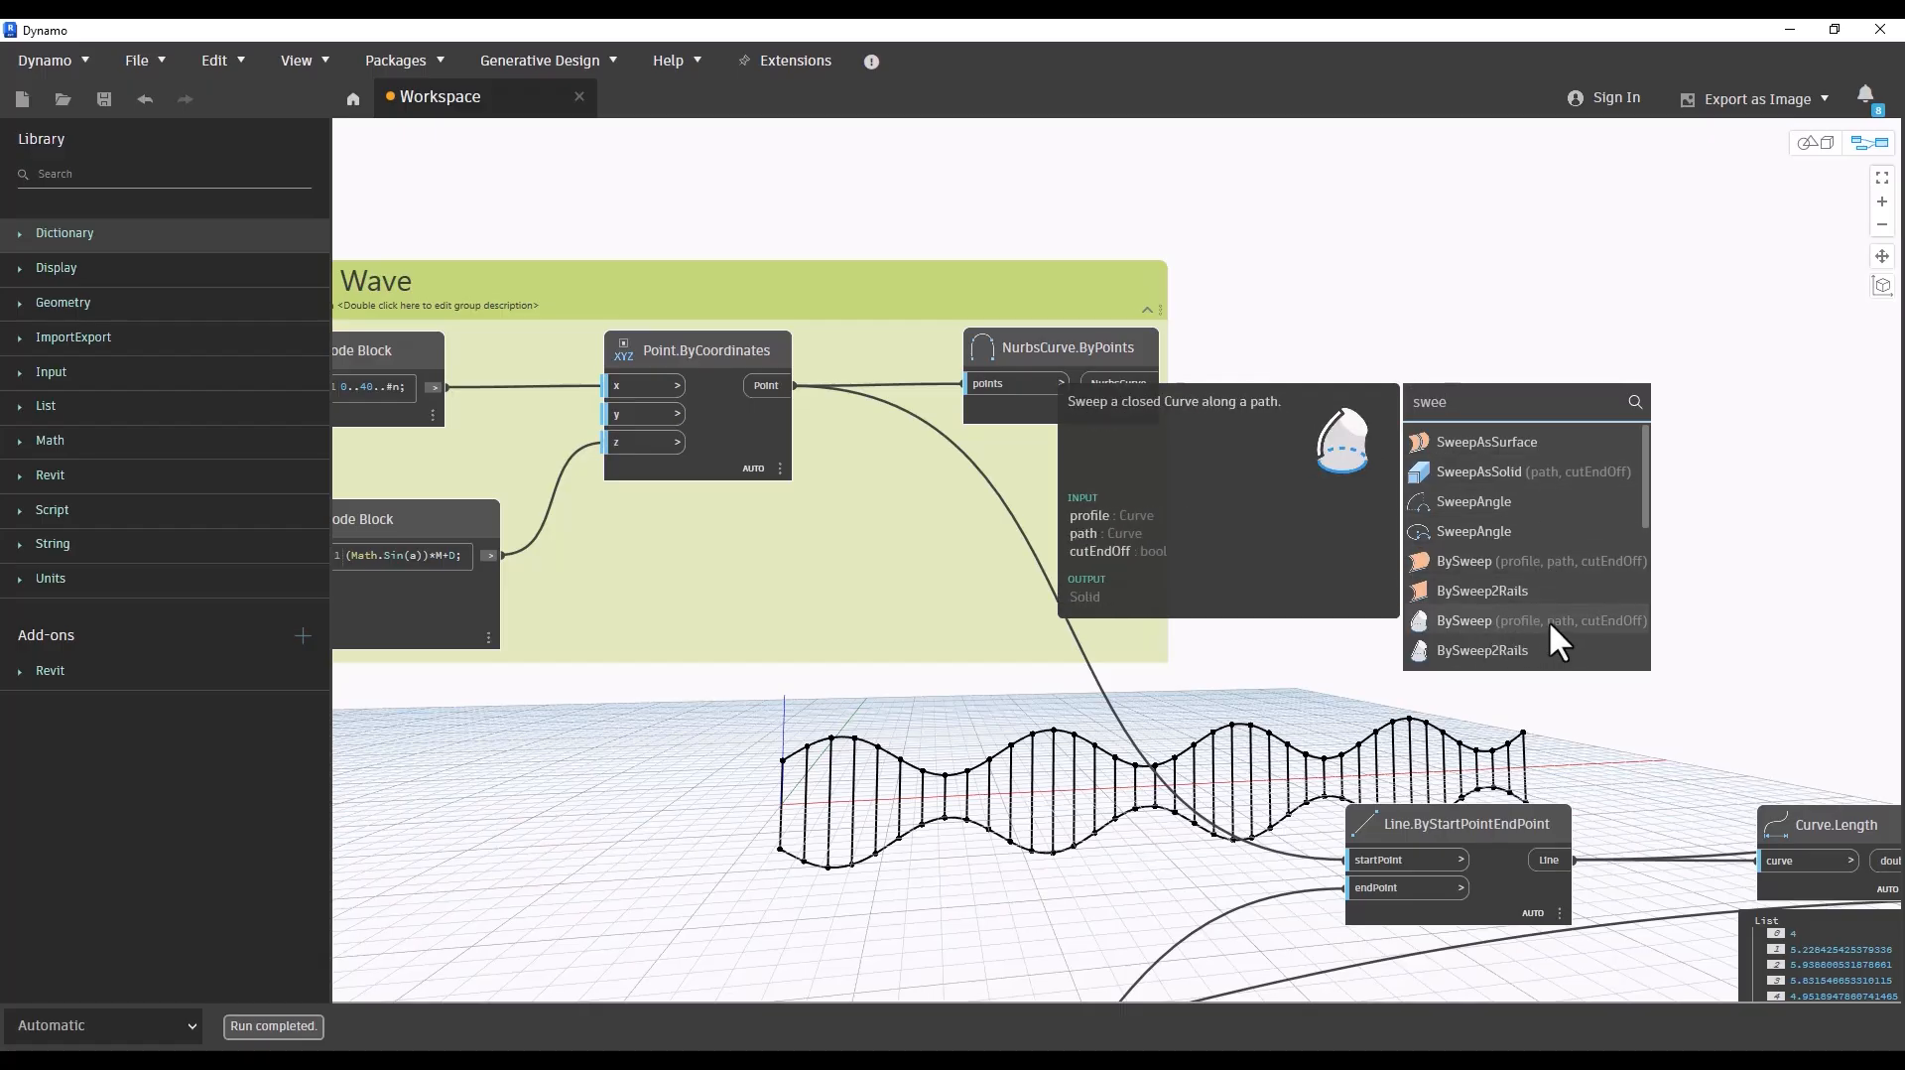
pyautogui.click(1550, 621)
pyautogui.moveTo(1592, 643); pyautogui.dragTo(1423, 333)
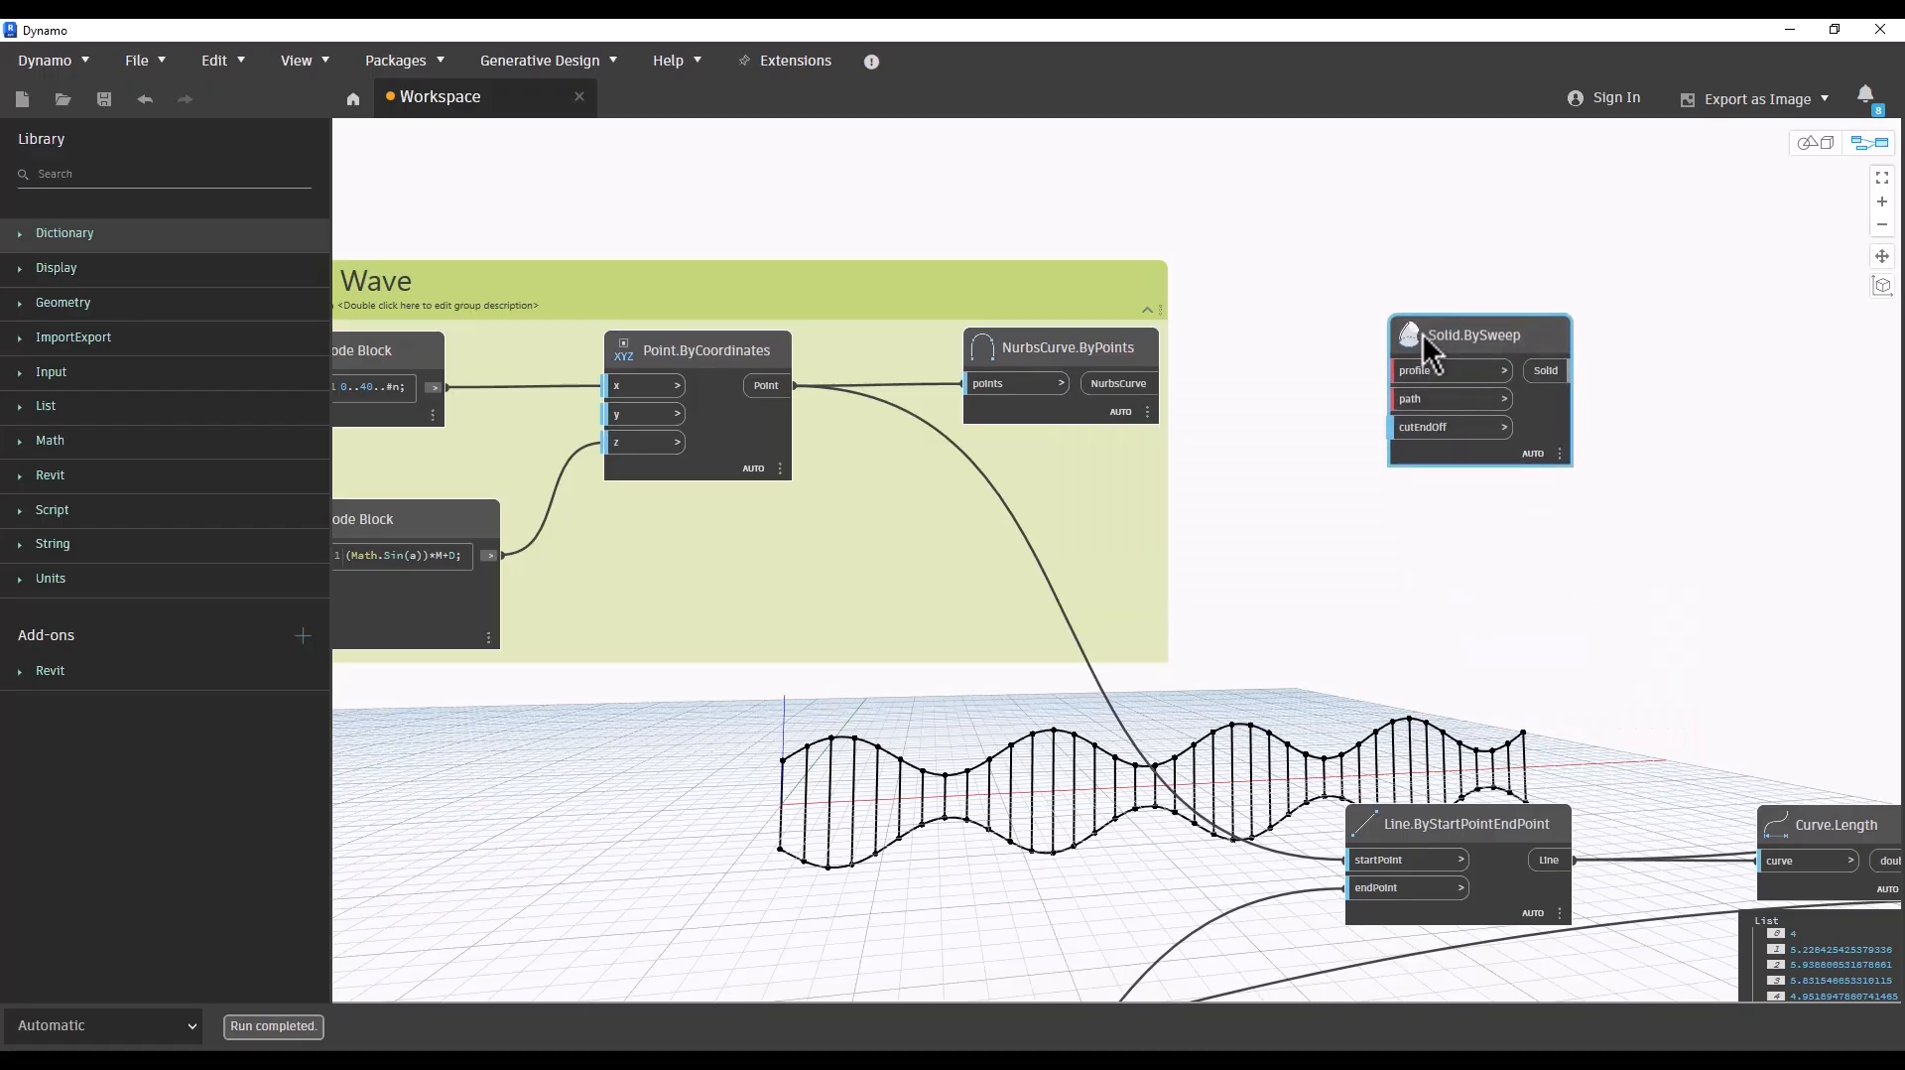
# Step: Connect the Top Wave NurbsCurve to the Solid.BySweep path input and shift the sweep node farther from the group
pyautogui.moveTo(1163, 384); pyautogui.dragTo(1395, 398)
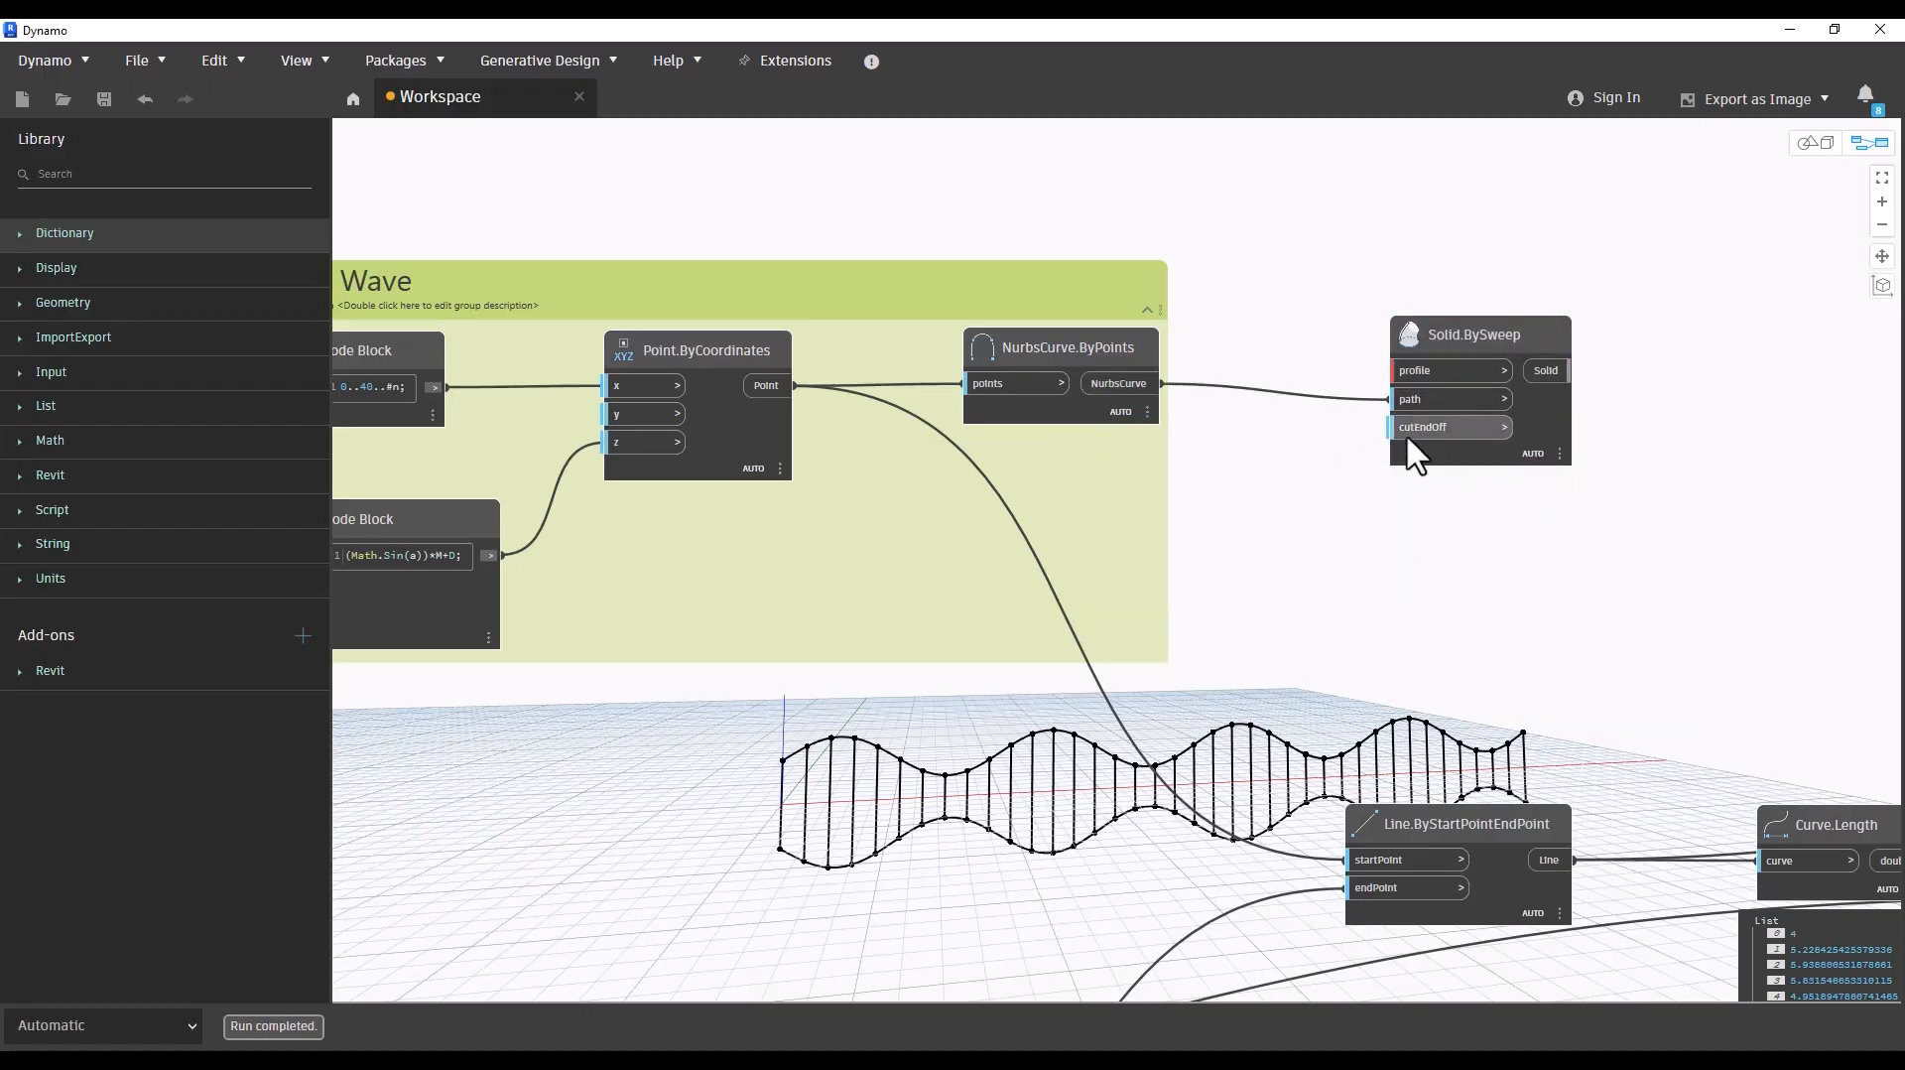
pyautogui.moveTo(1268, 537); pyautogui.dragTo(1274, 548, button='middle')
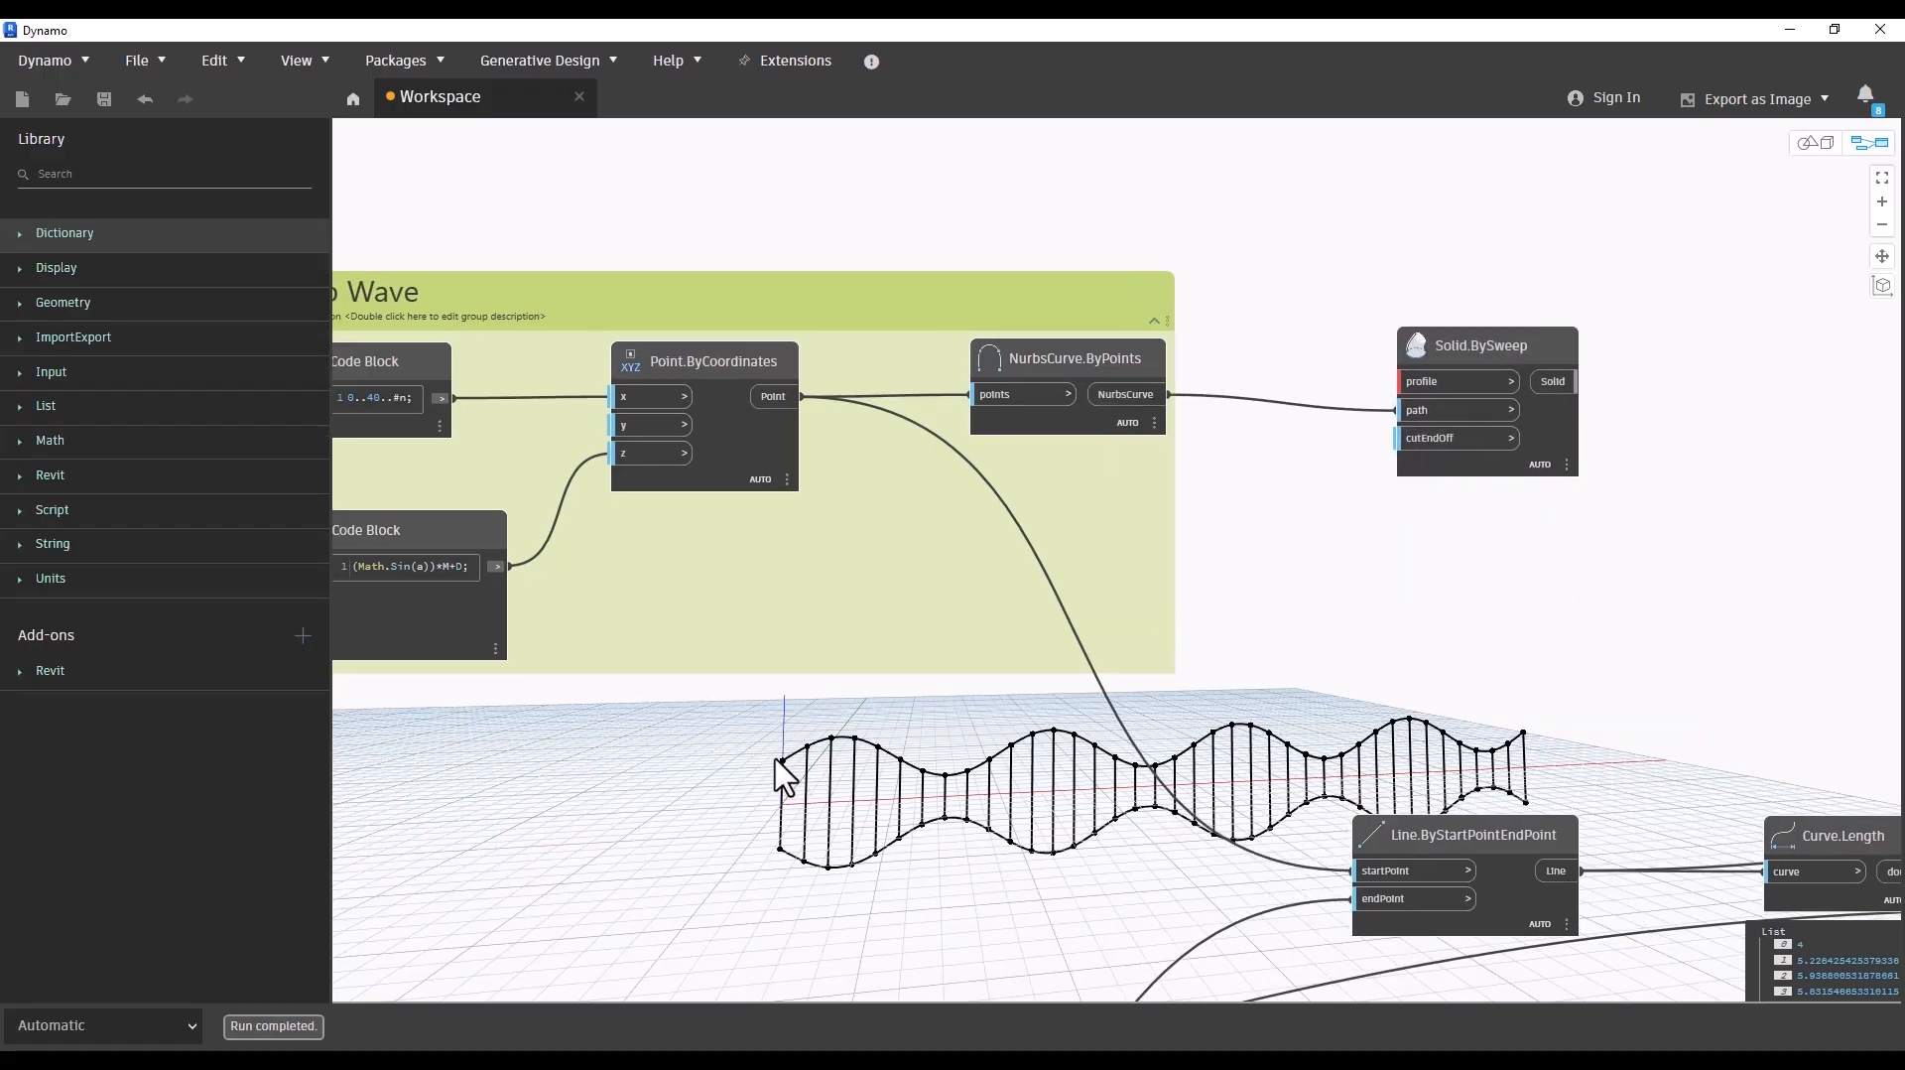
pyautogui.moveTo(1440, 452); pyautogui.dragTo(1595, 451)
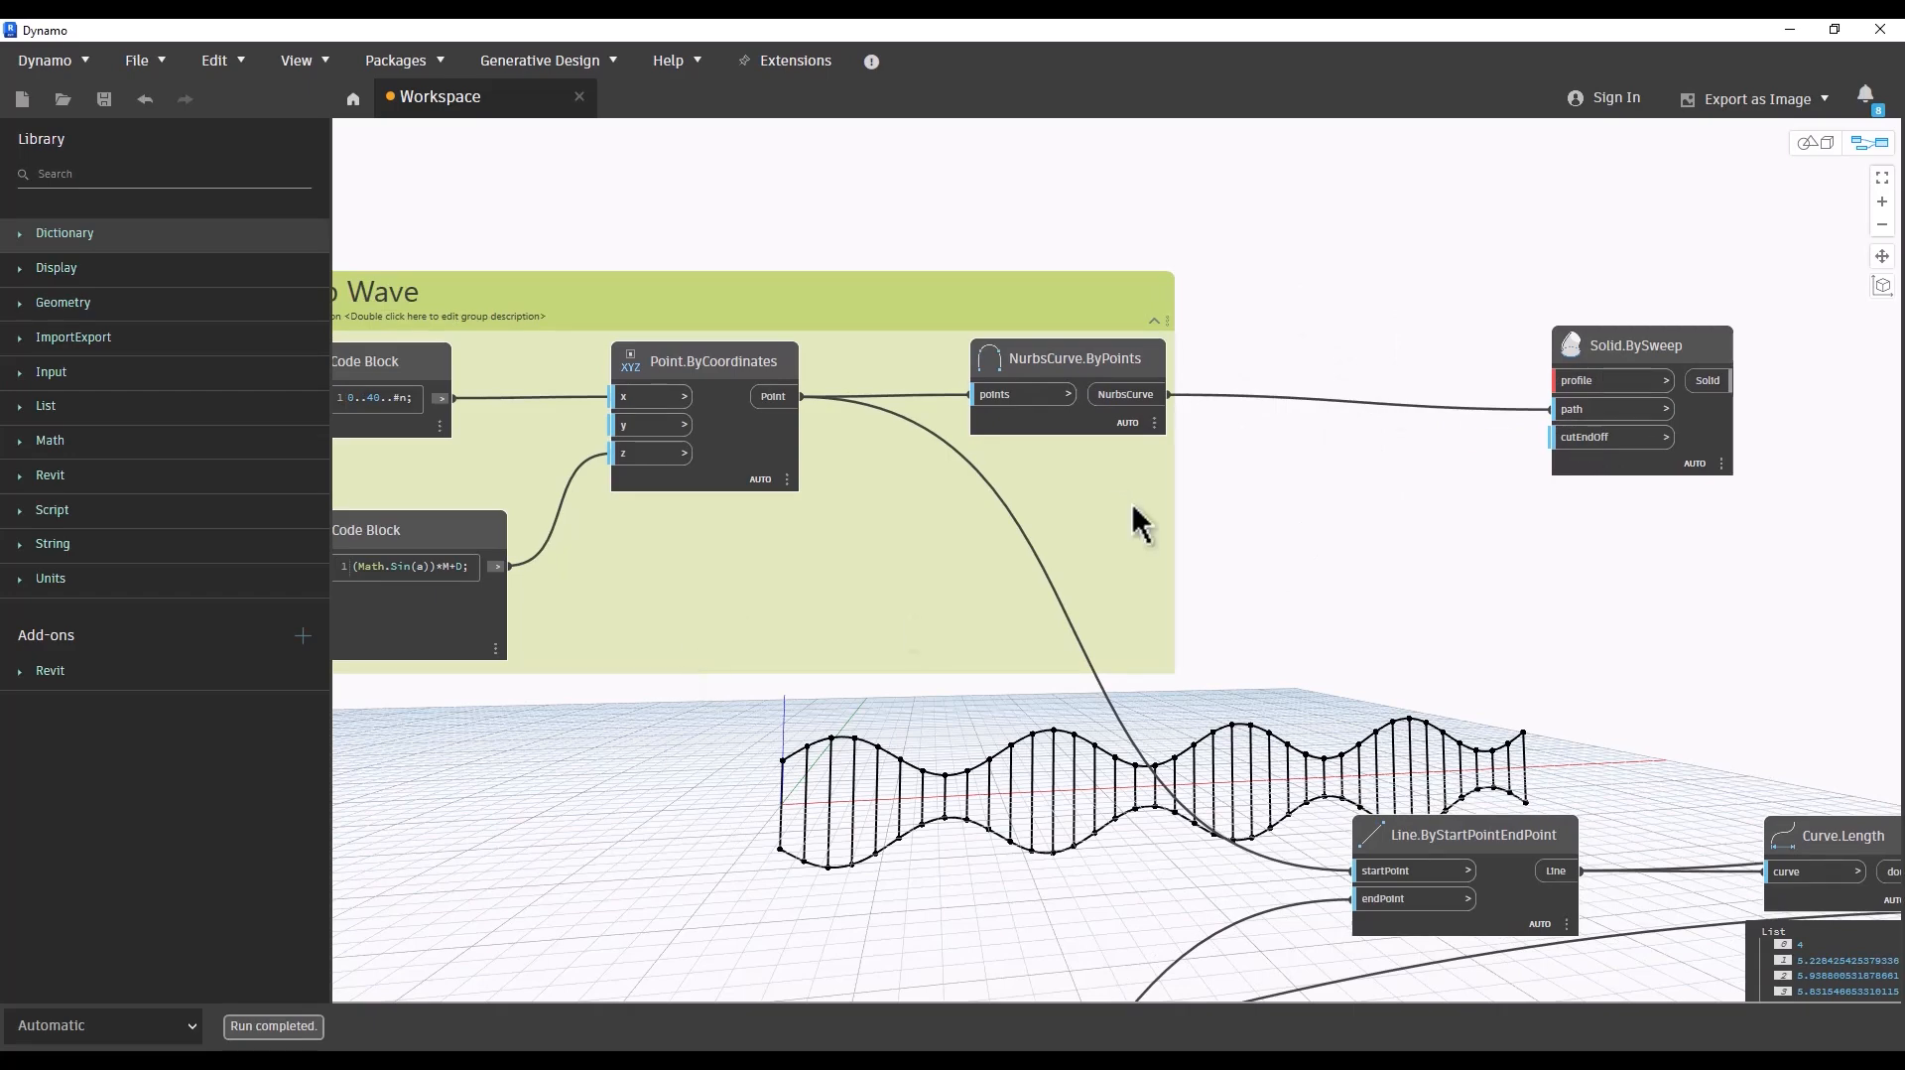
# Step: Add a Circle.ByPlaneRadius node and place it above the Solid.BySweep node
pyautogui.rightClick(1380, 297)
pyautogui.write('cir')
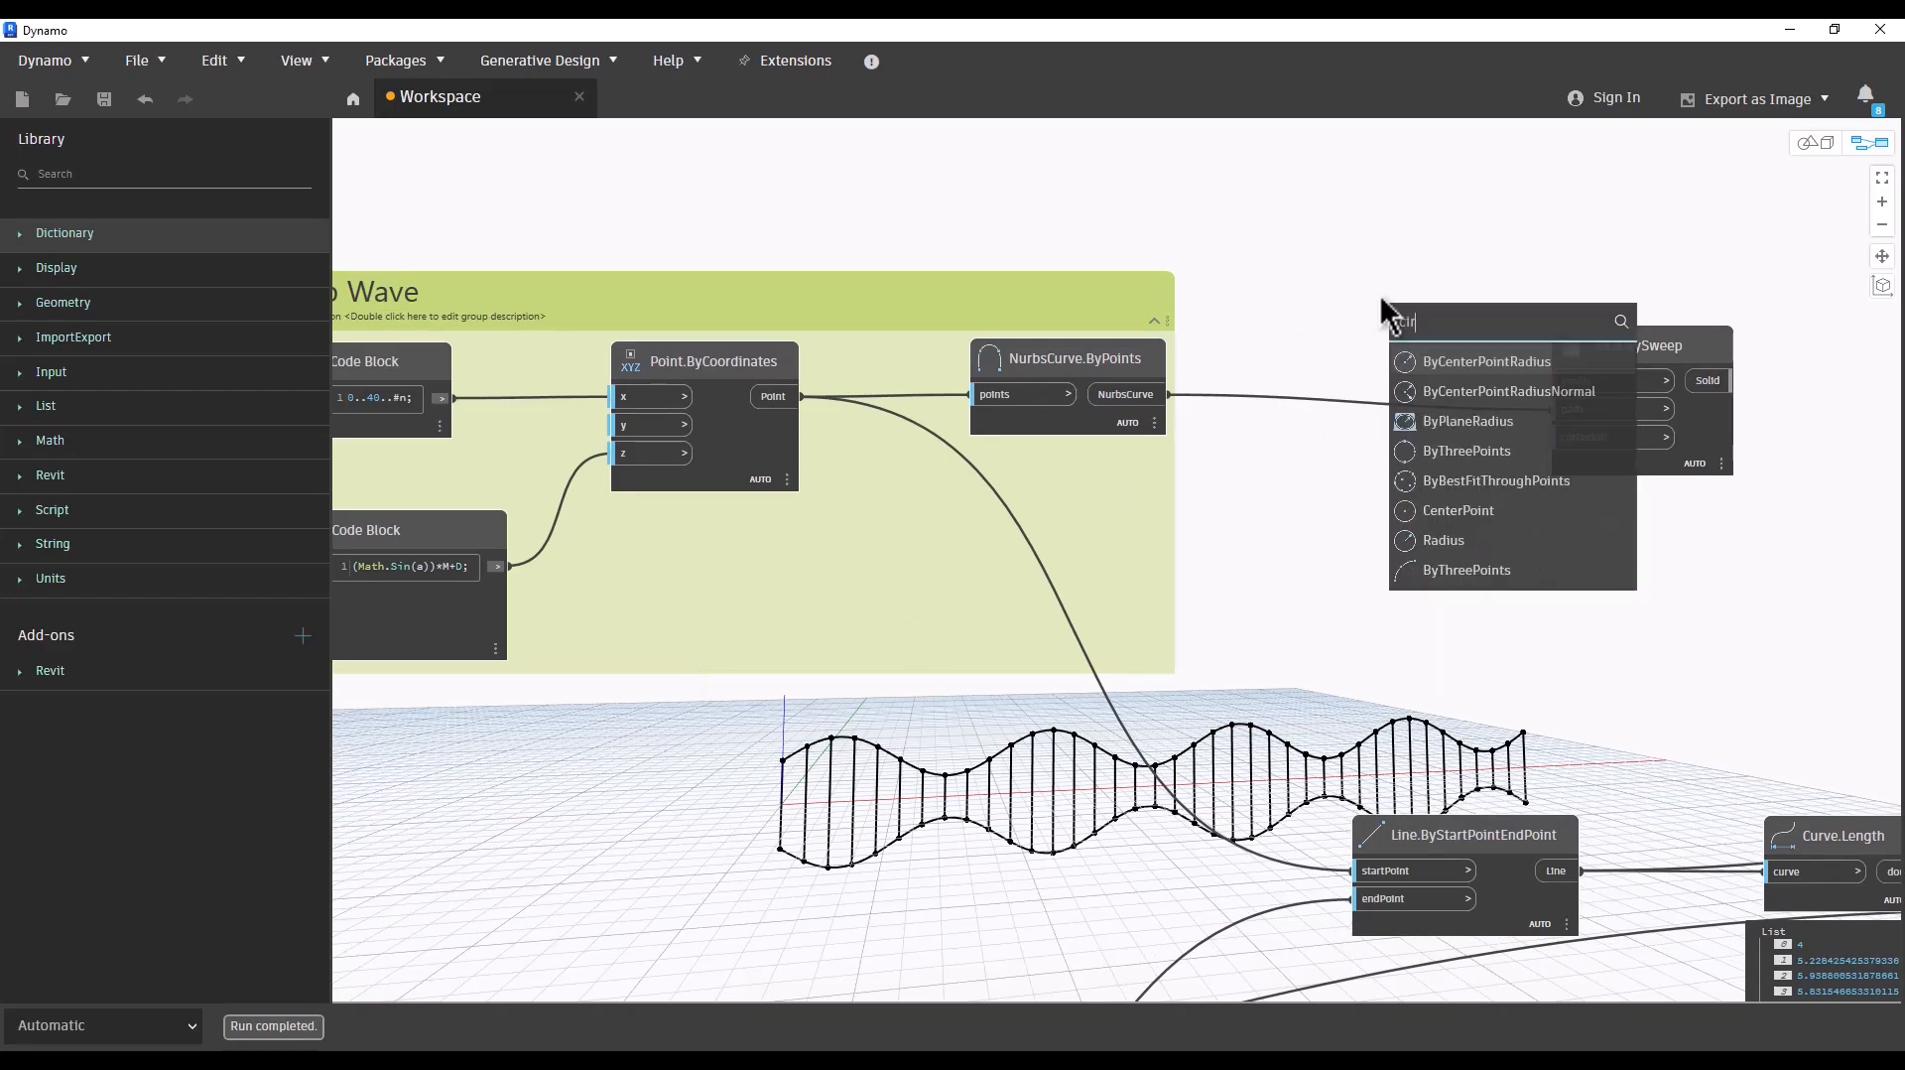
pyautogui.write('cl')
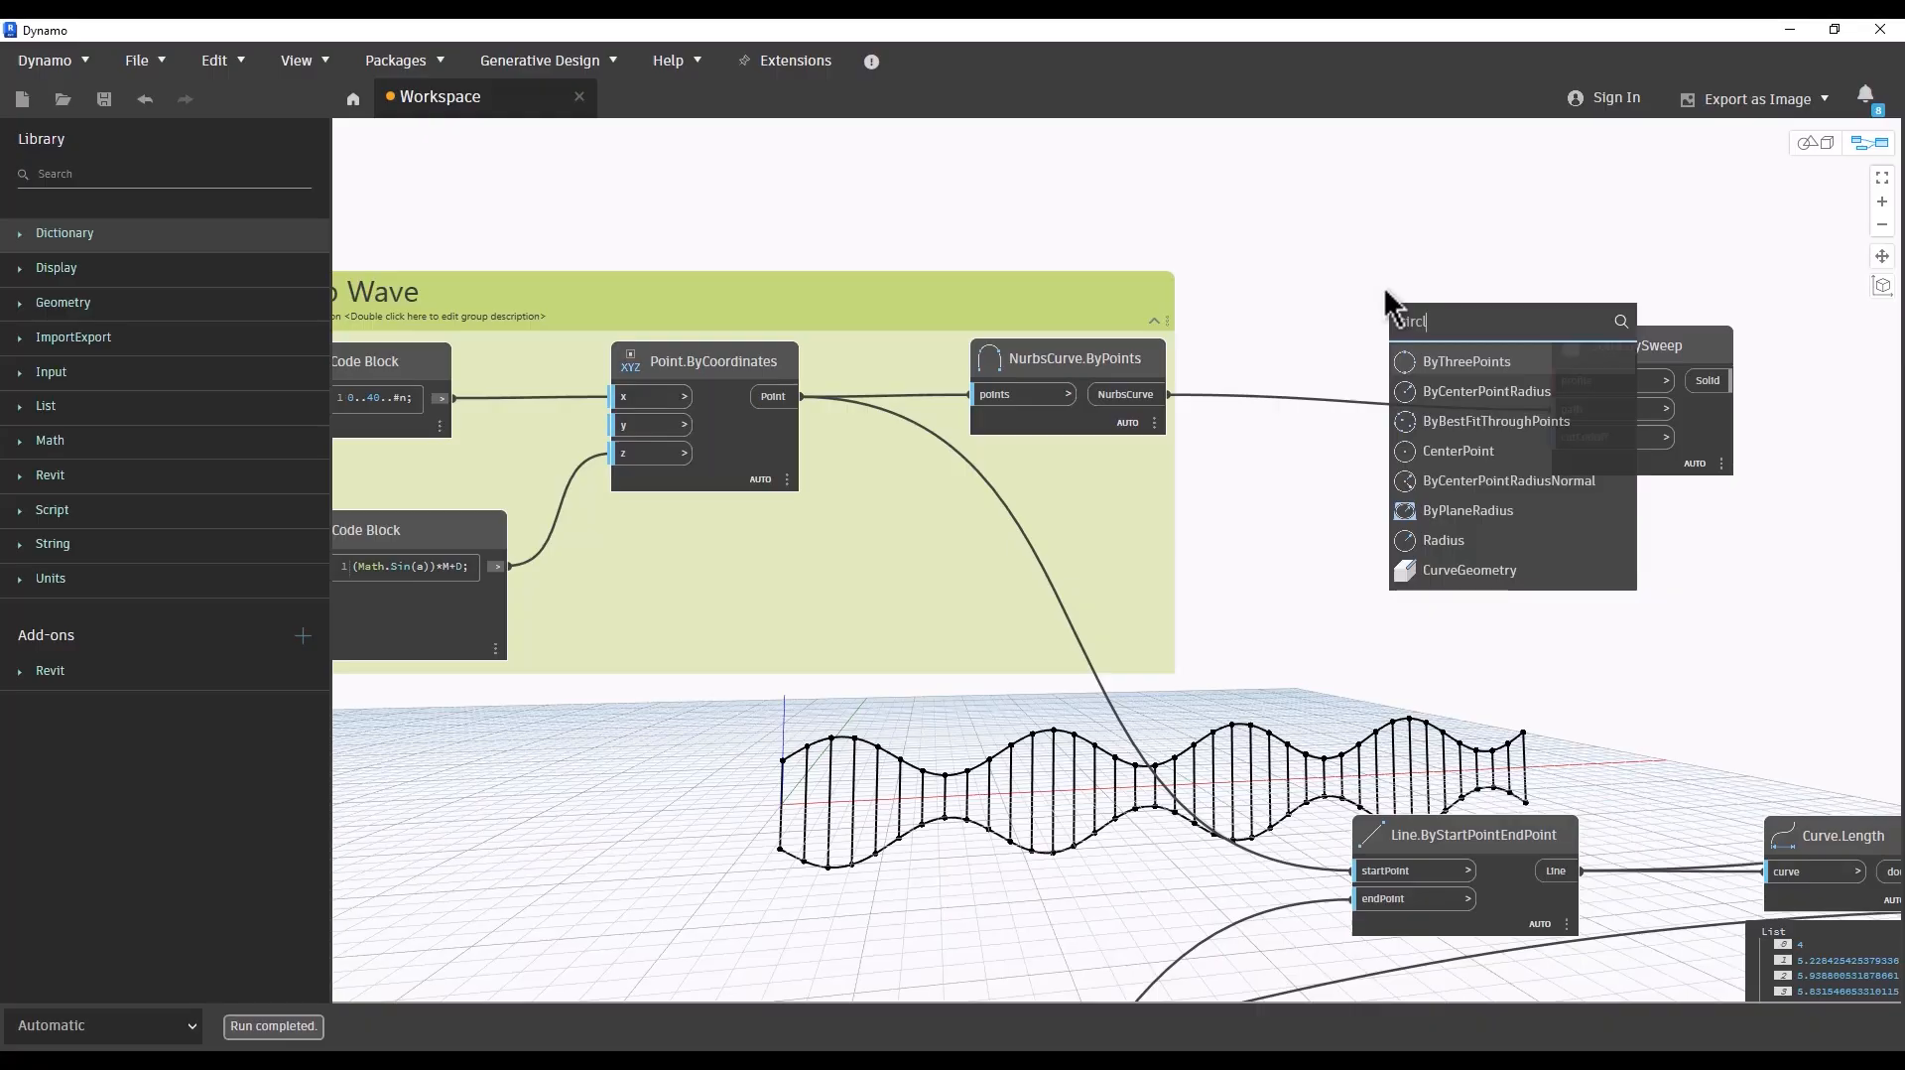
pyautogui.click(1491, 514)
pyautogui.moveTo(1568, 554); pyautogui.dragTo(1543, 190)
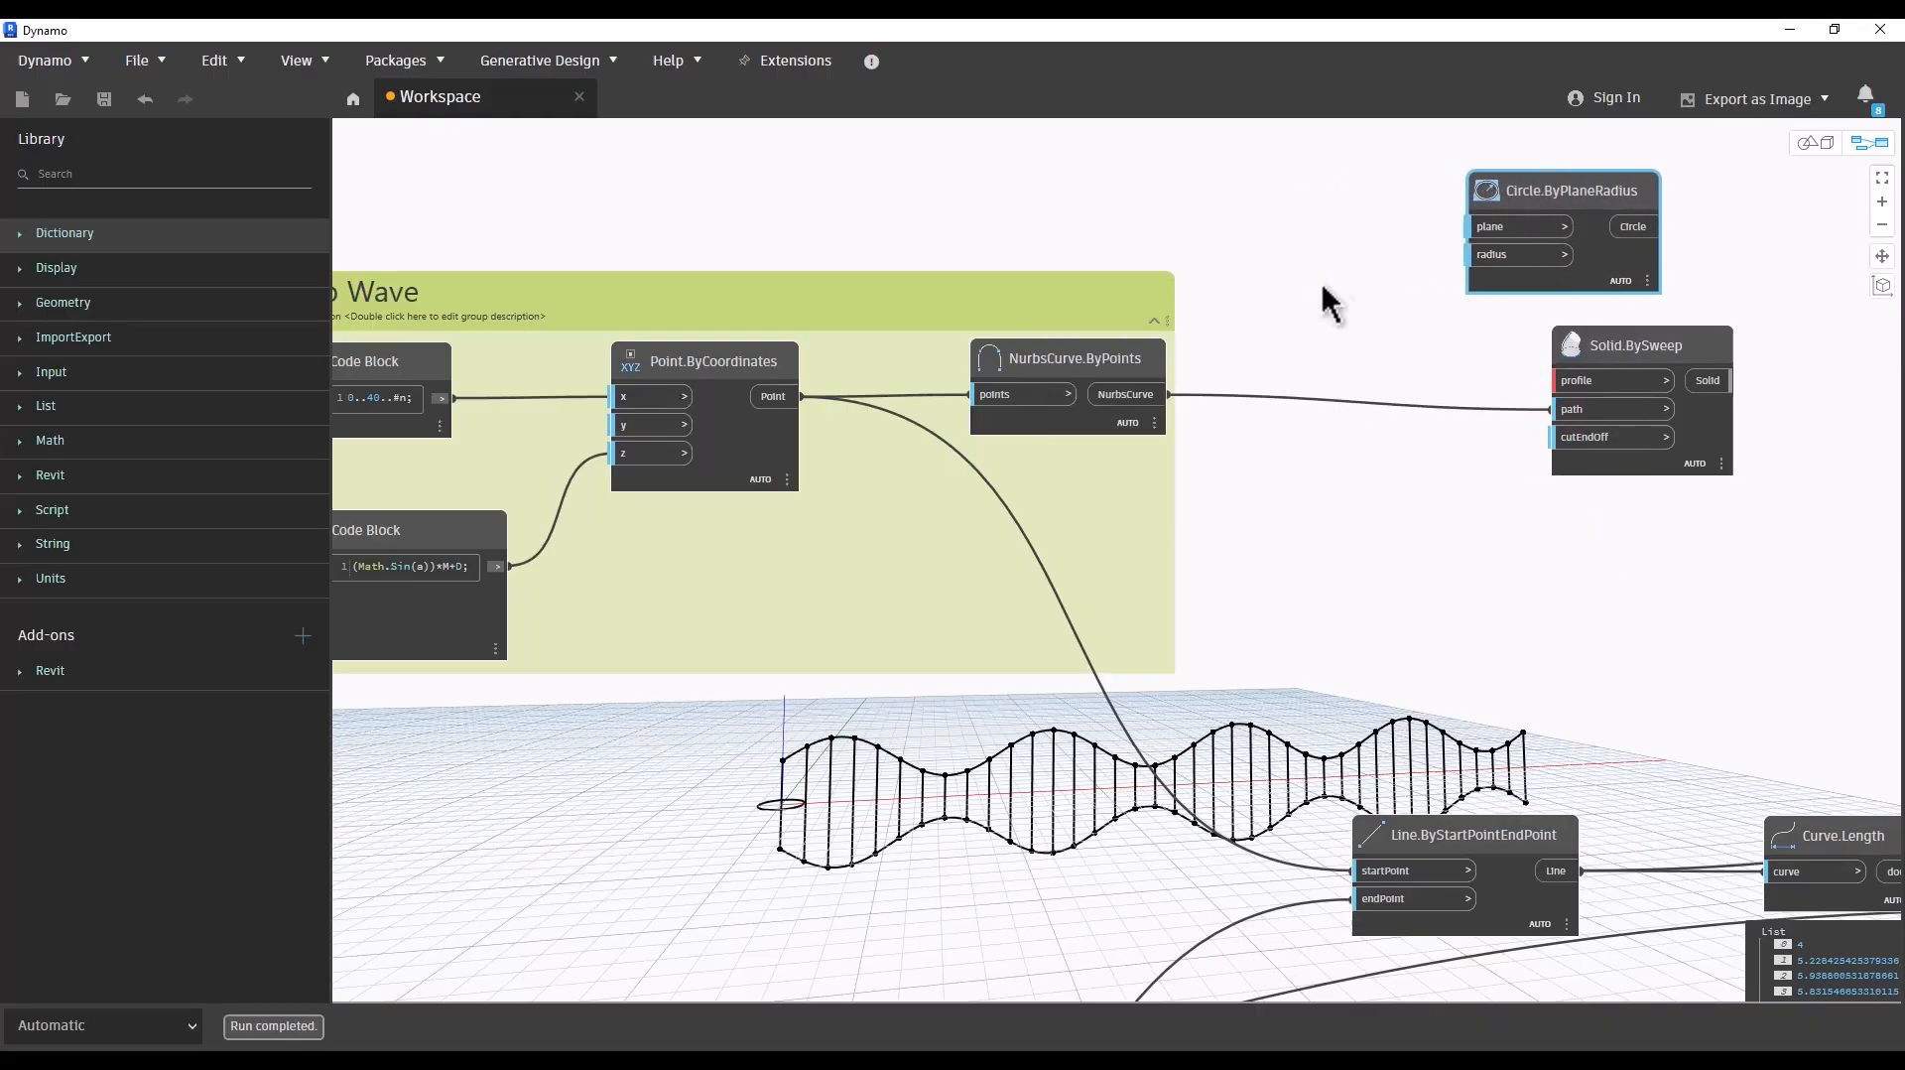
# Step: Add a Curve.PlaneAtParameter node and place it just before the Circle.ByPlaneRadius node
pyautogui.rightClick(1321, 283)
pyautogui.write('plane')
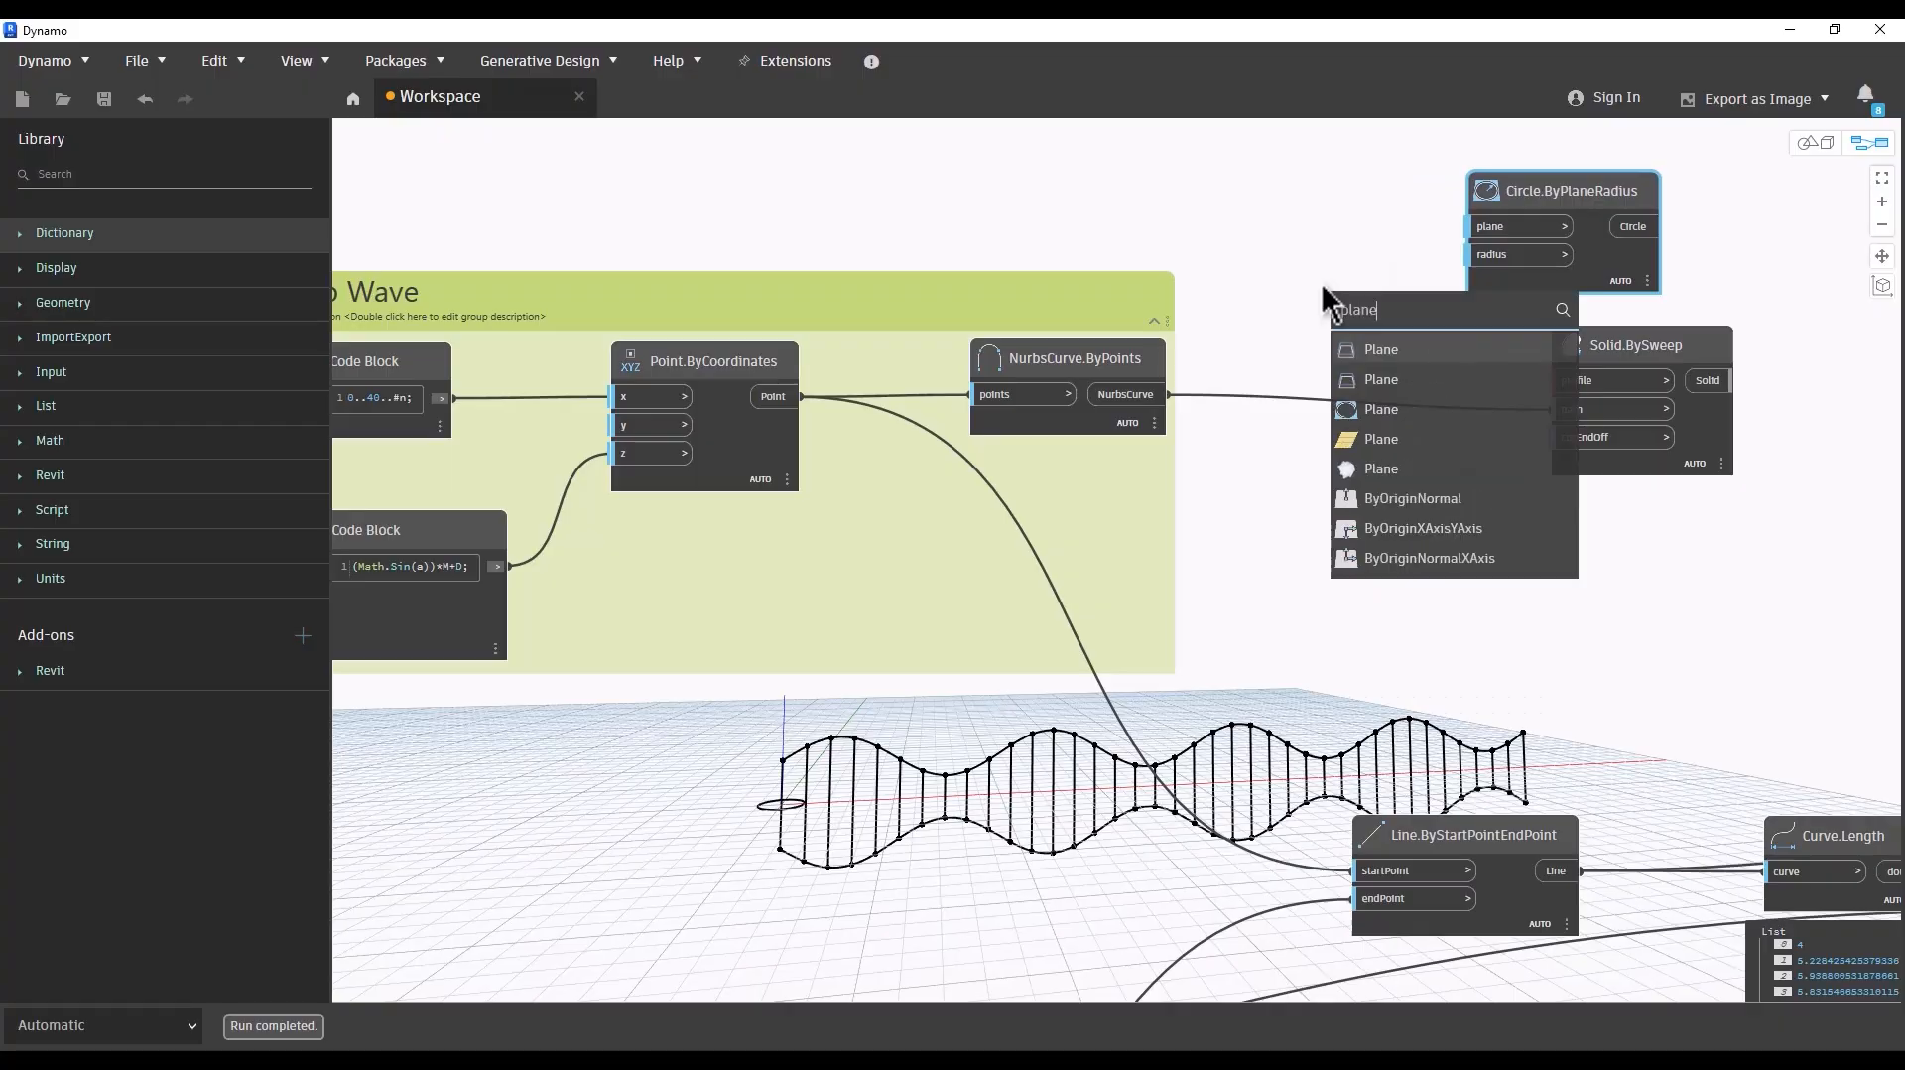
pyautogui.click(1454, 552)
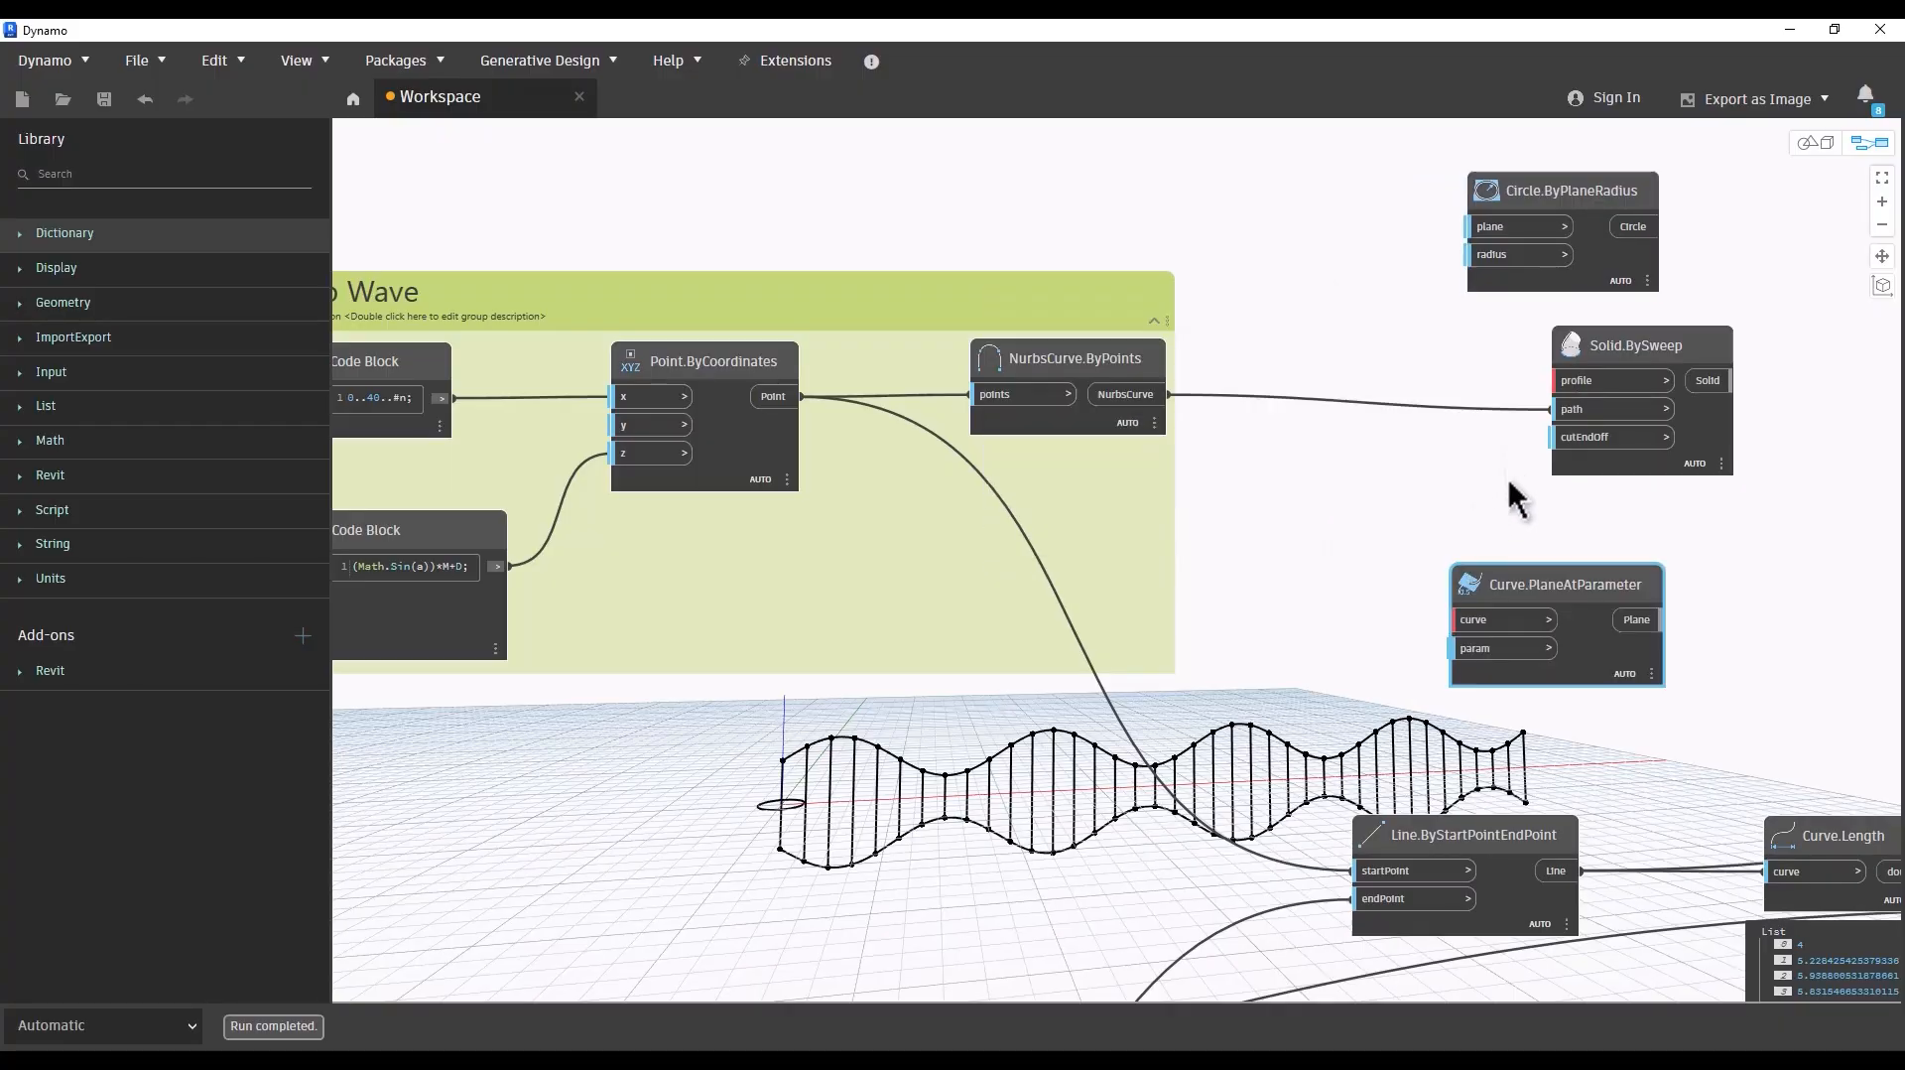
pyautogui.moveTo(1508, 585); pyautogui.dragTo(1282, 207)
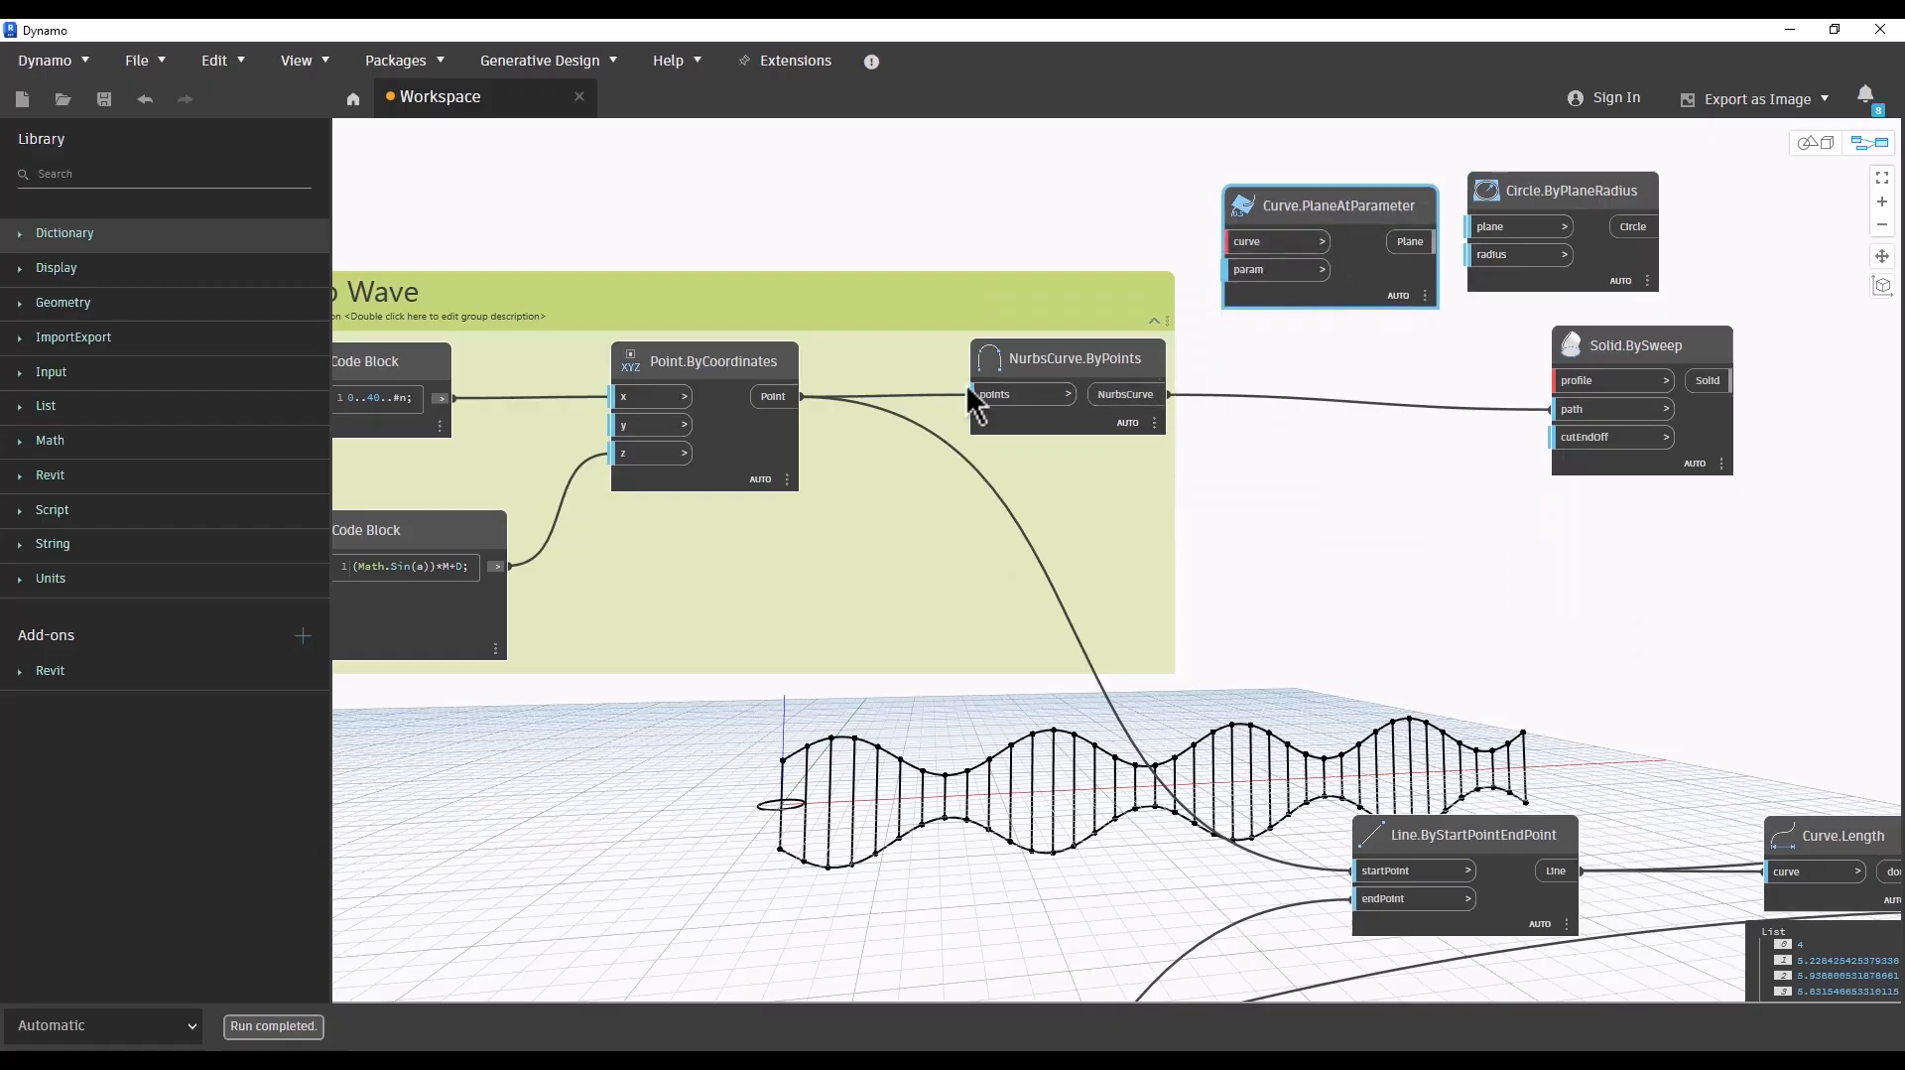
# Step: Feed the Top Wave NurbsCurve into Curve.PlaneAtParameter's curve input and its Plane output into the circle's plane input
pyautogui.moveTo(1169, 394); pyautogui.dragTo(1231, 241)
pyautogui.moveTo(1546, 192); pyautogui.dragTo(1611, 193)
pyautogui.moveTo(1435, 241); pyautogui.dragTo(1554, 228)
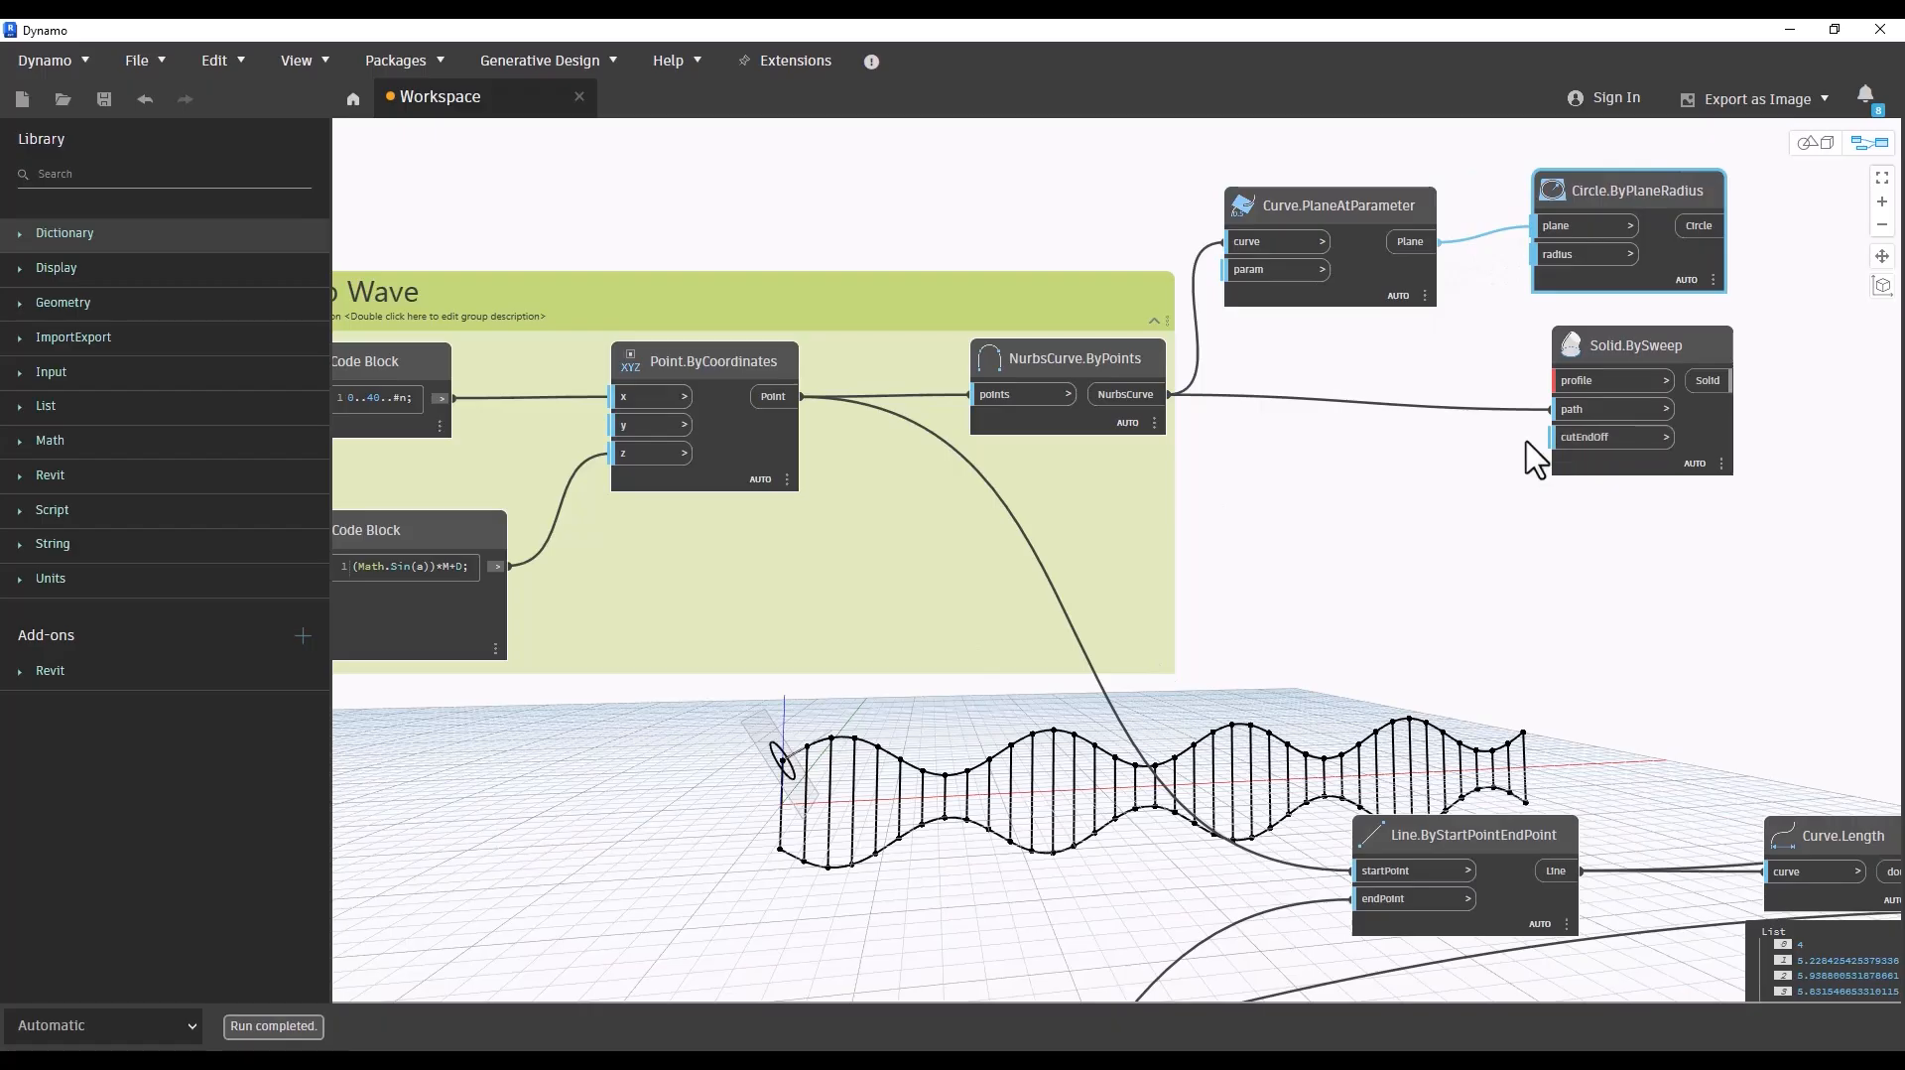
# Step: Duplicate the Min Curves Length slider and place the copy directly below the original
pyautogui.scroll(-2, 1588, 248)
pyautogui.scroll(-4, 1582, 264)
pyautogui.scroll(5, 585, 799)
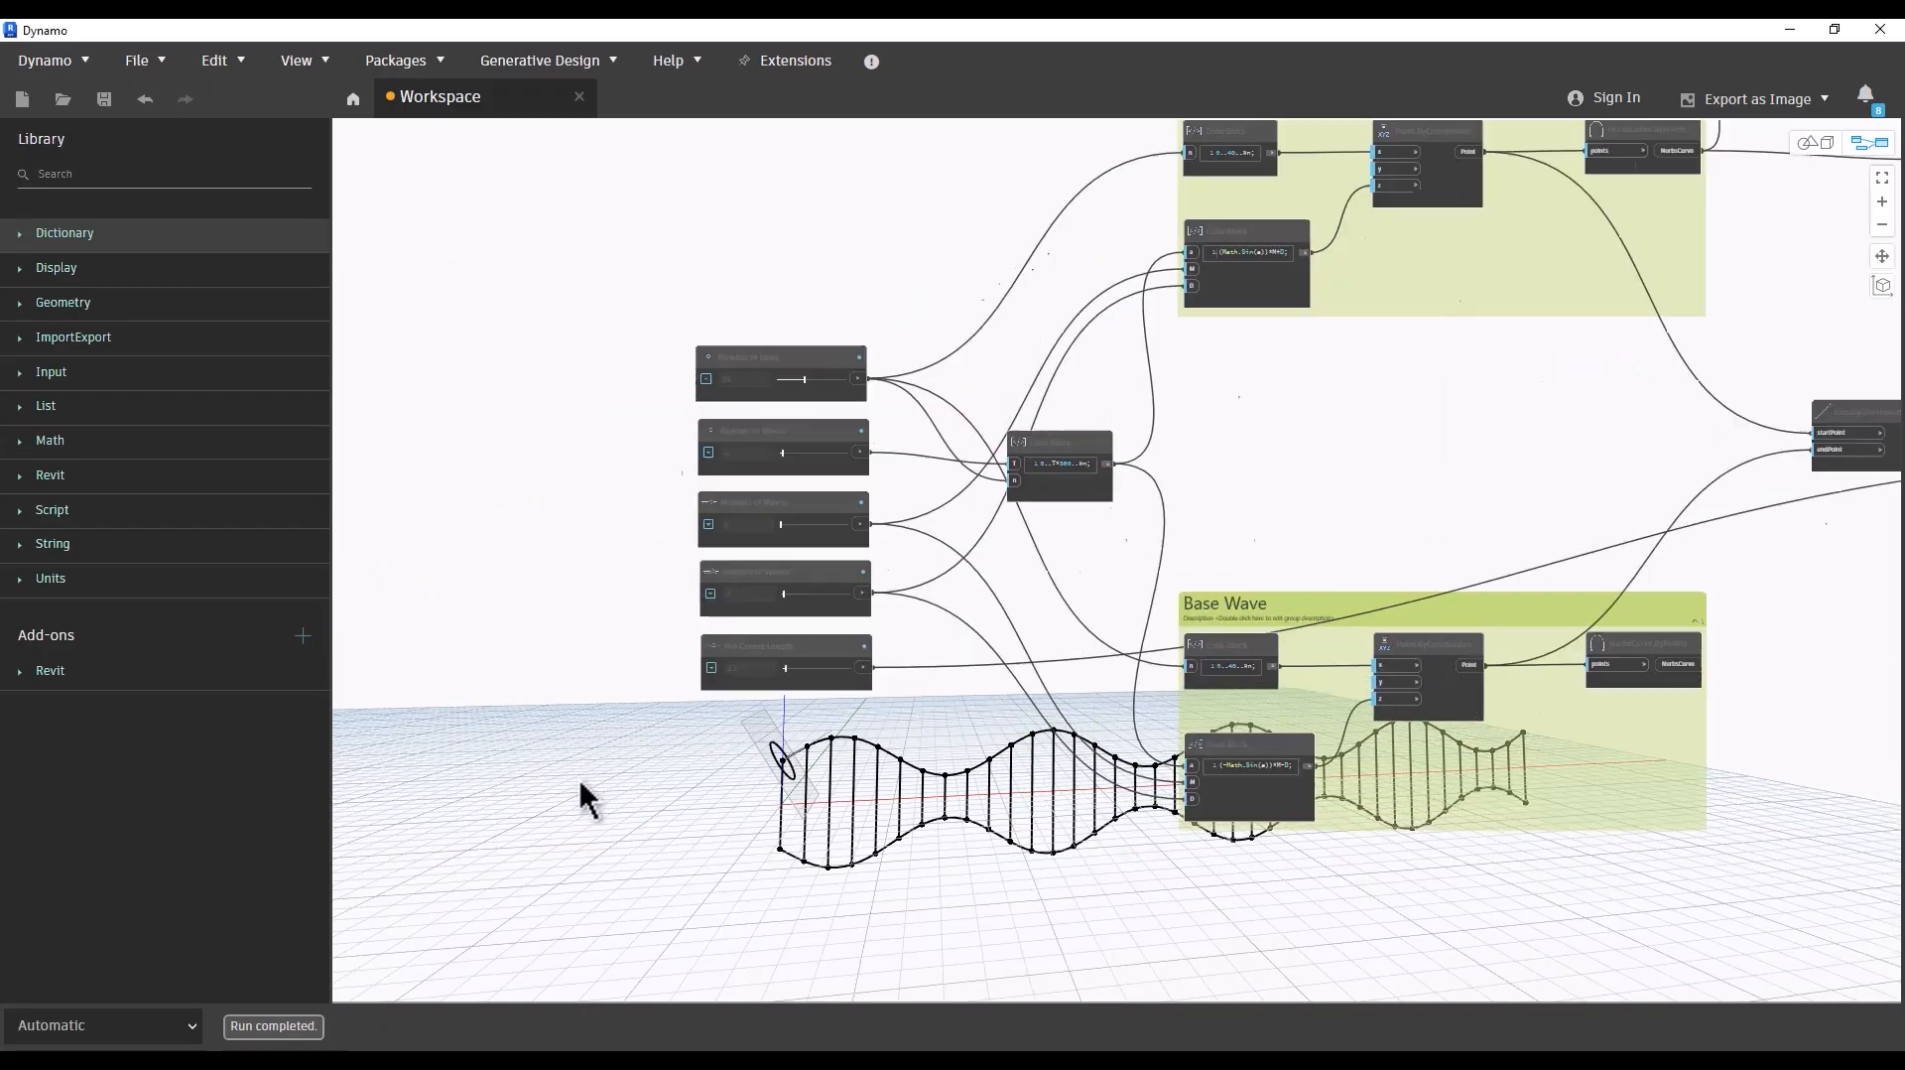
pyautogui.scroll(4, 837, 756)
pyautogui.click(852, 429)
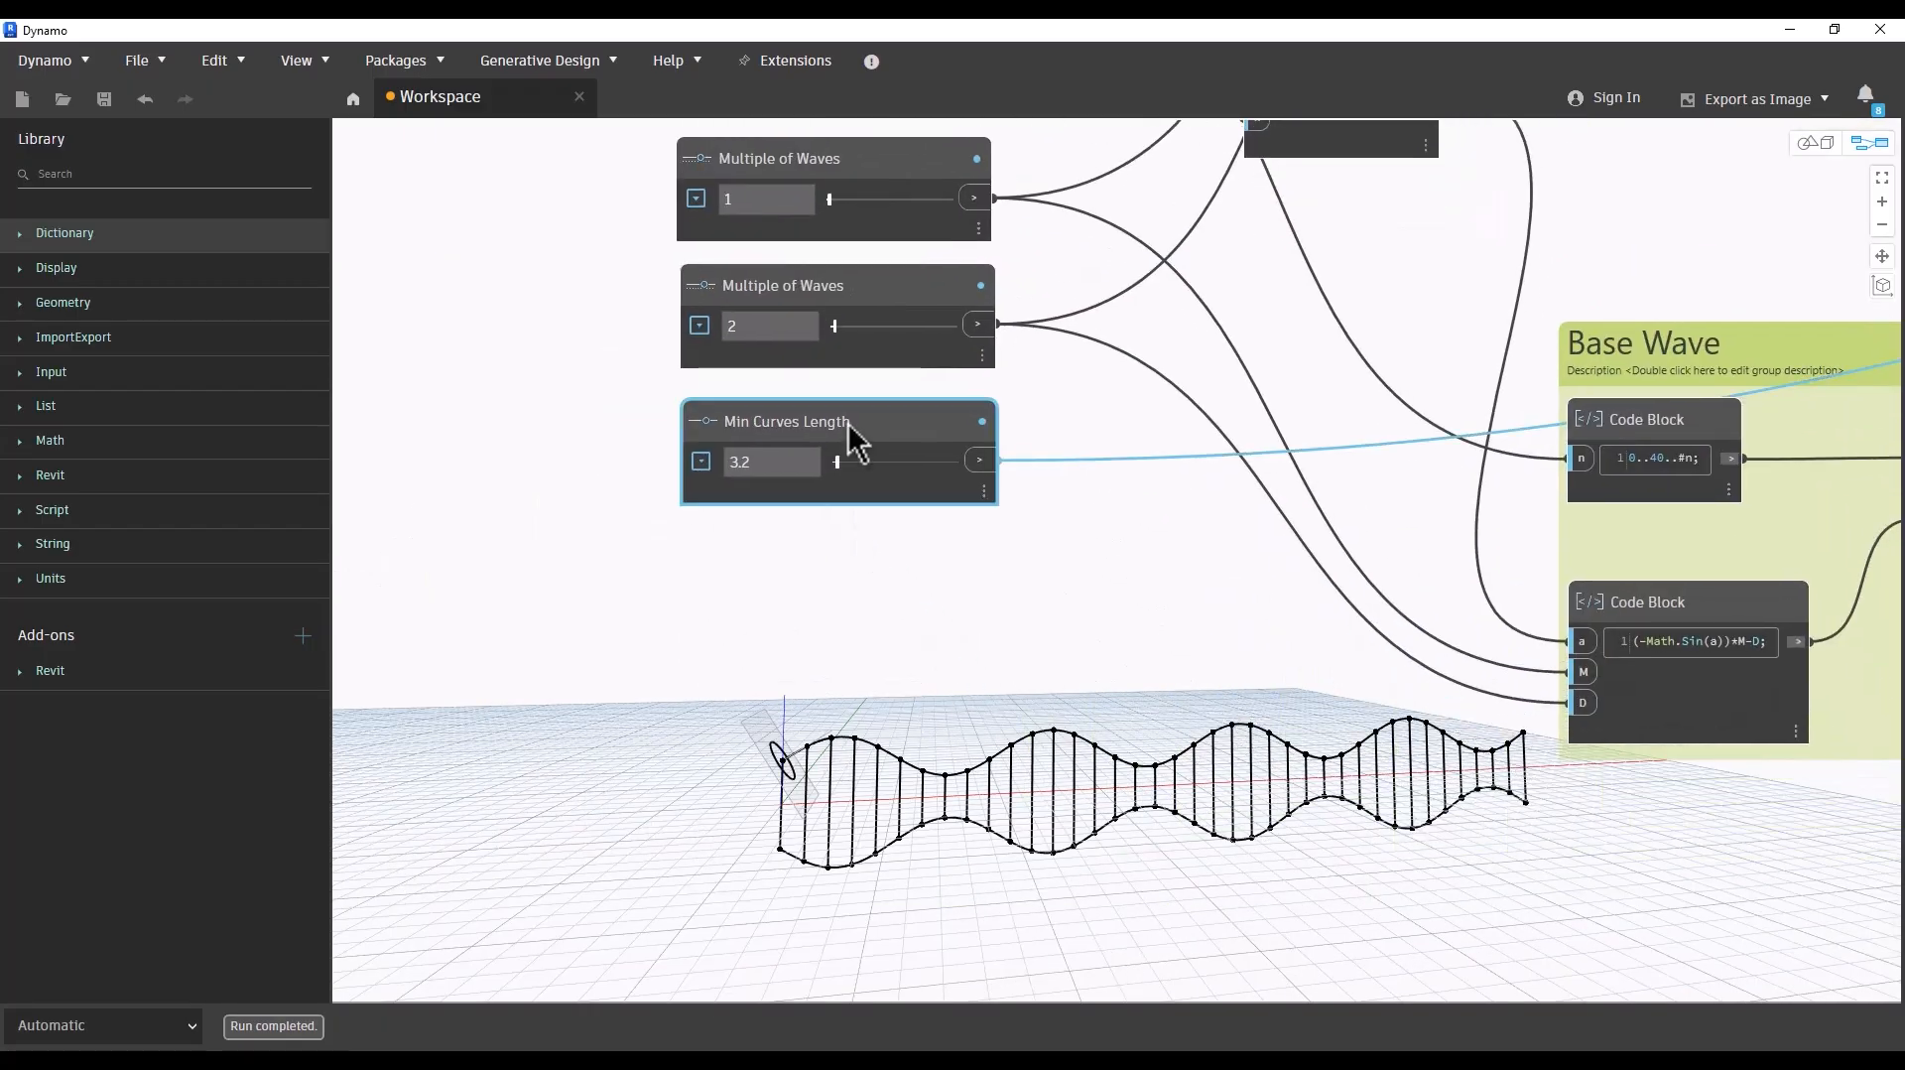
pyautogui.hotkey('ctrl', 'c')
pyautogui.hotkey('ctrl', 'v')
pyautogui.moveTo(1124, 429); pyautogui.dragTo(800, 549)
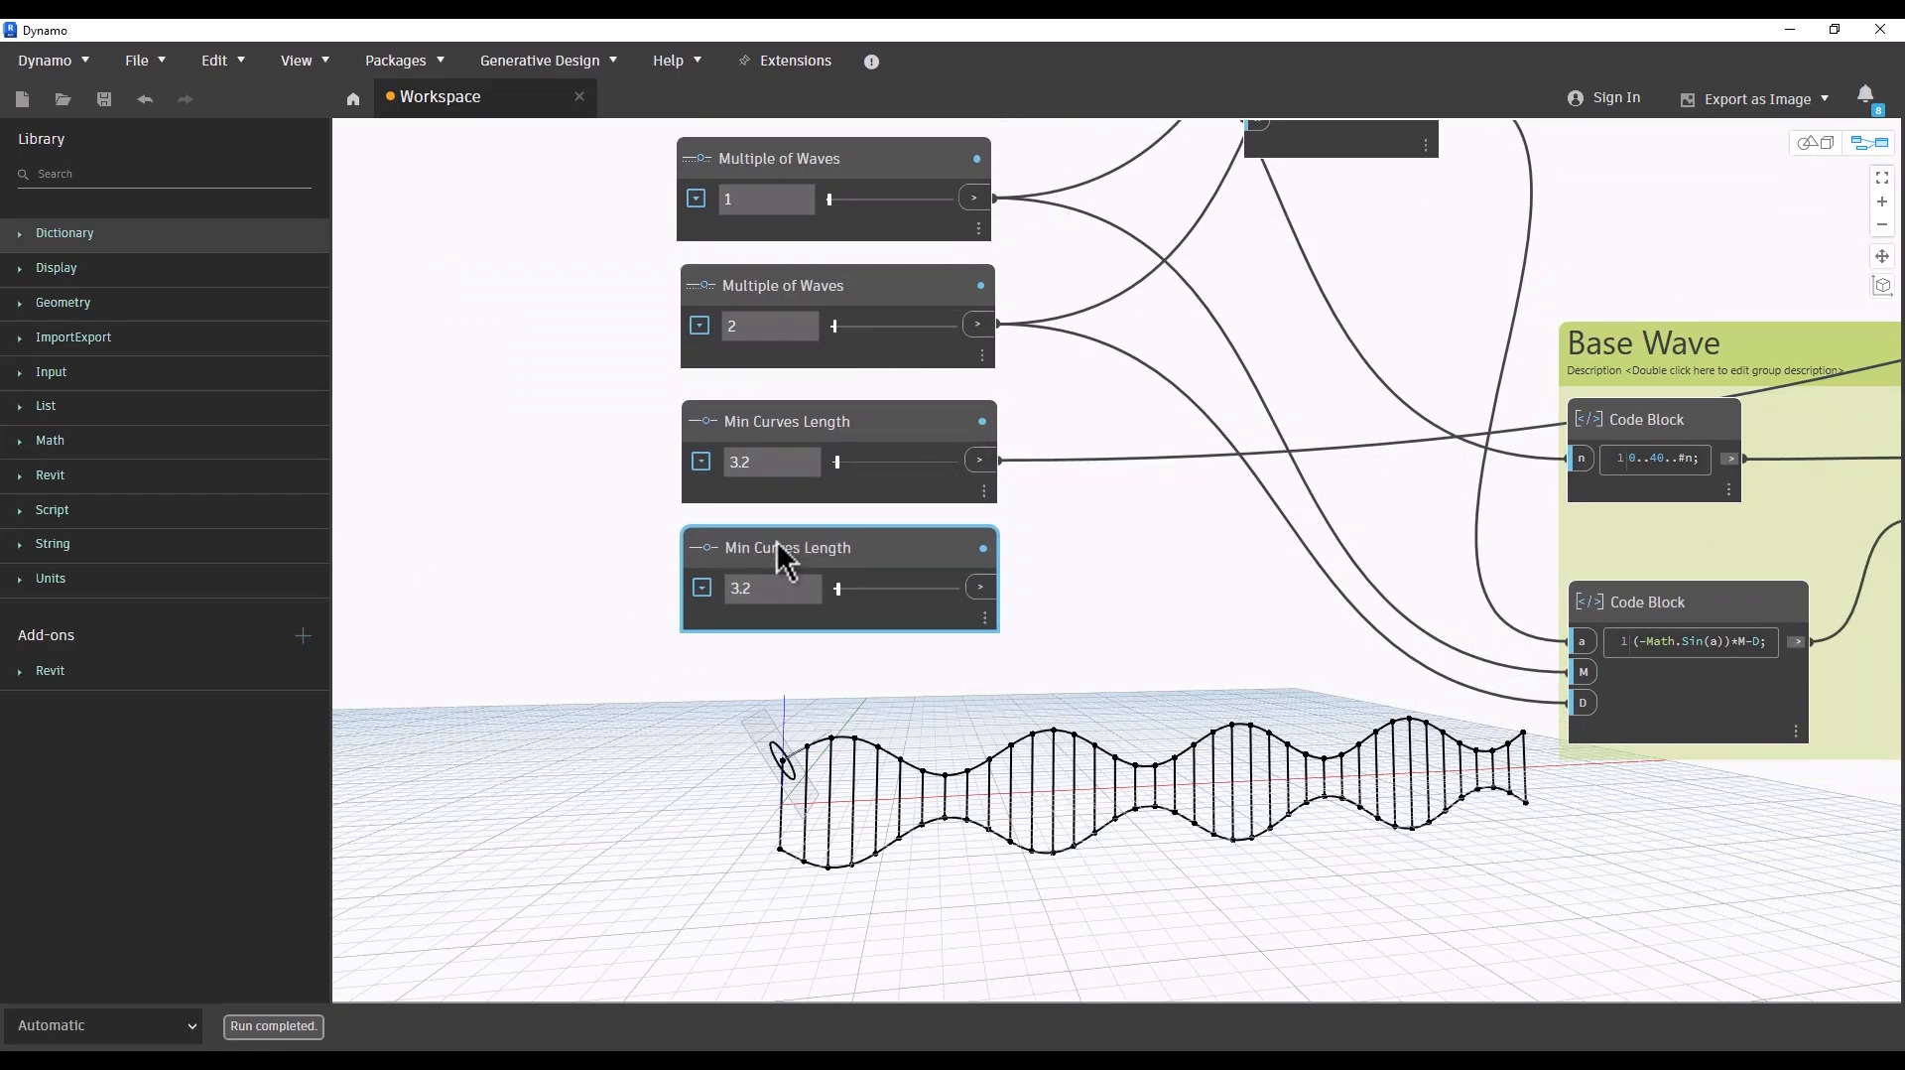
# Step: Rename the copied slider Spline Sweep Radius and set its value to .3
pyautogui.write('Spl')
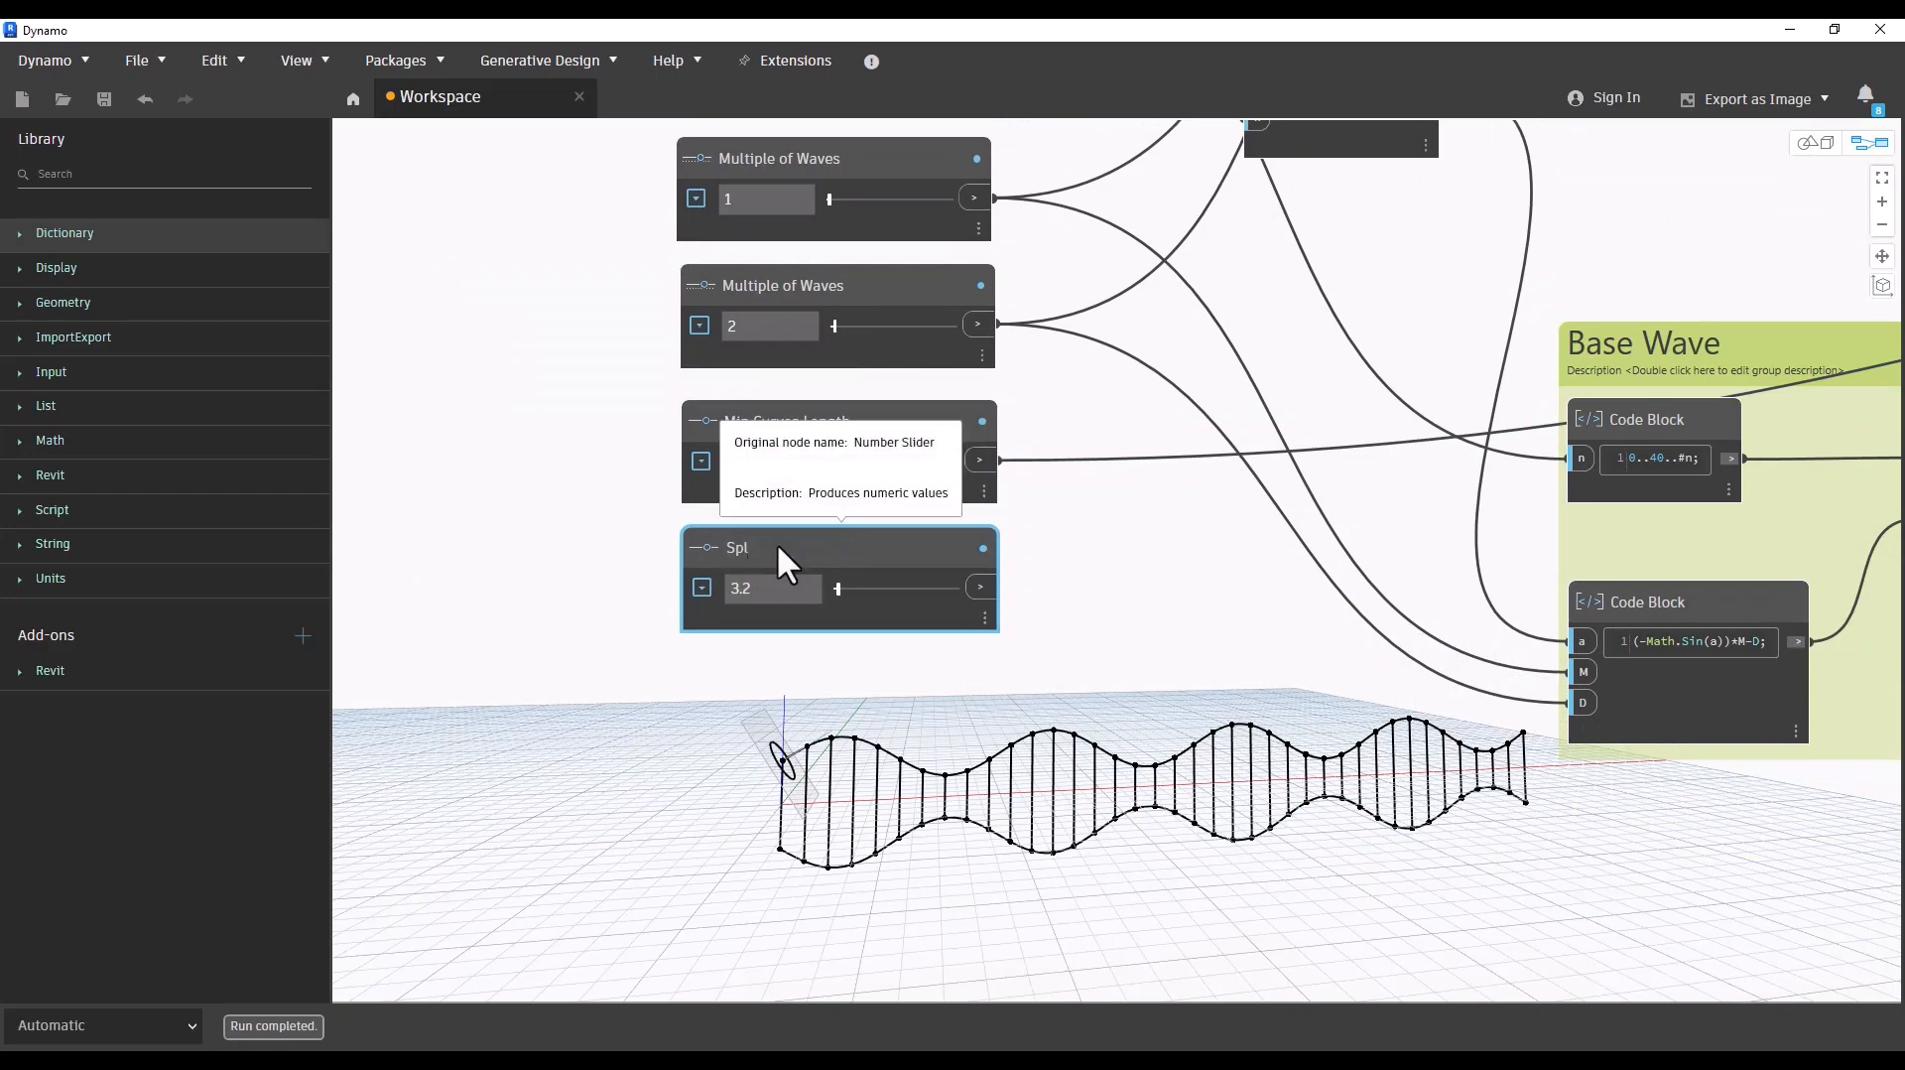
pyautogui.write('ine Sweep Radius')
pyautogui.press('Return')
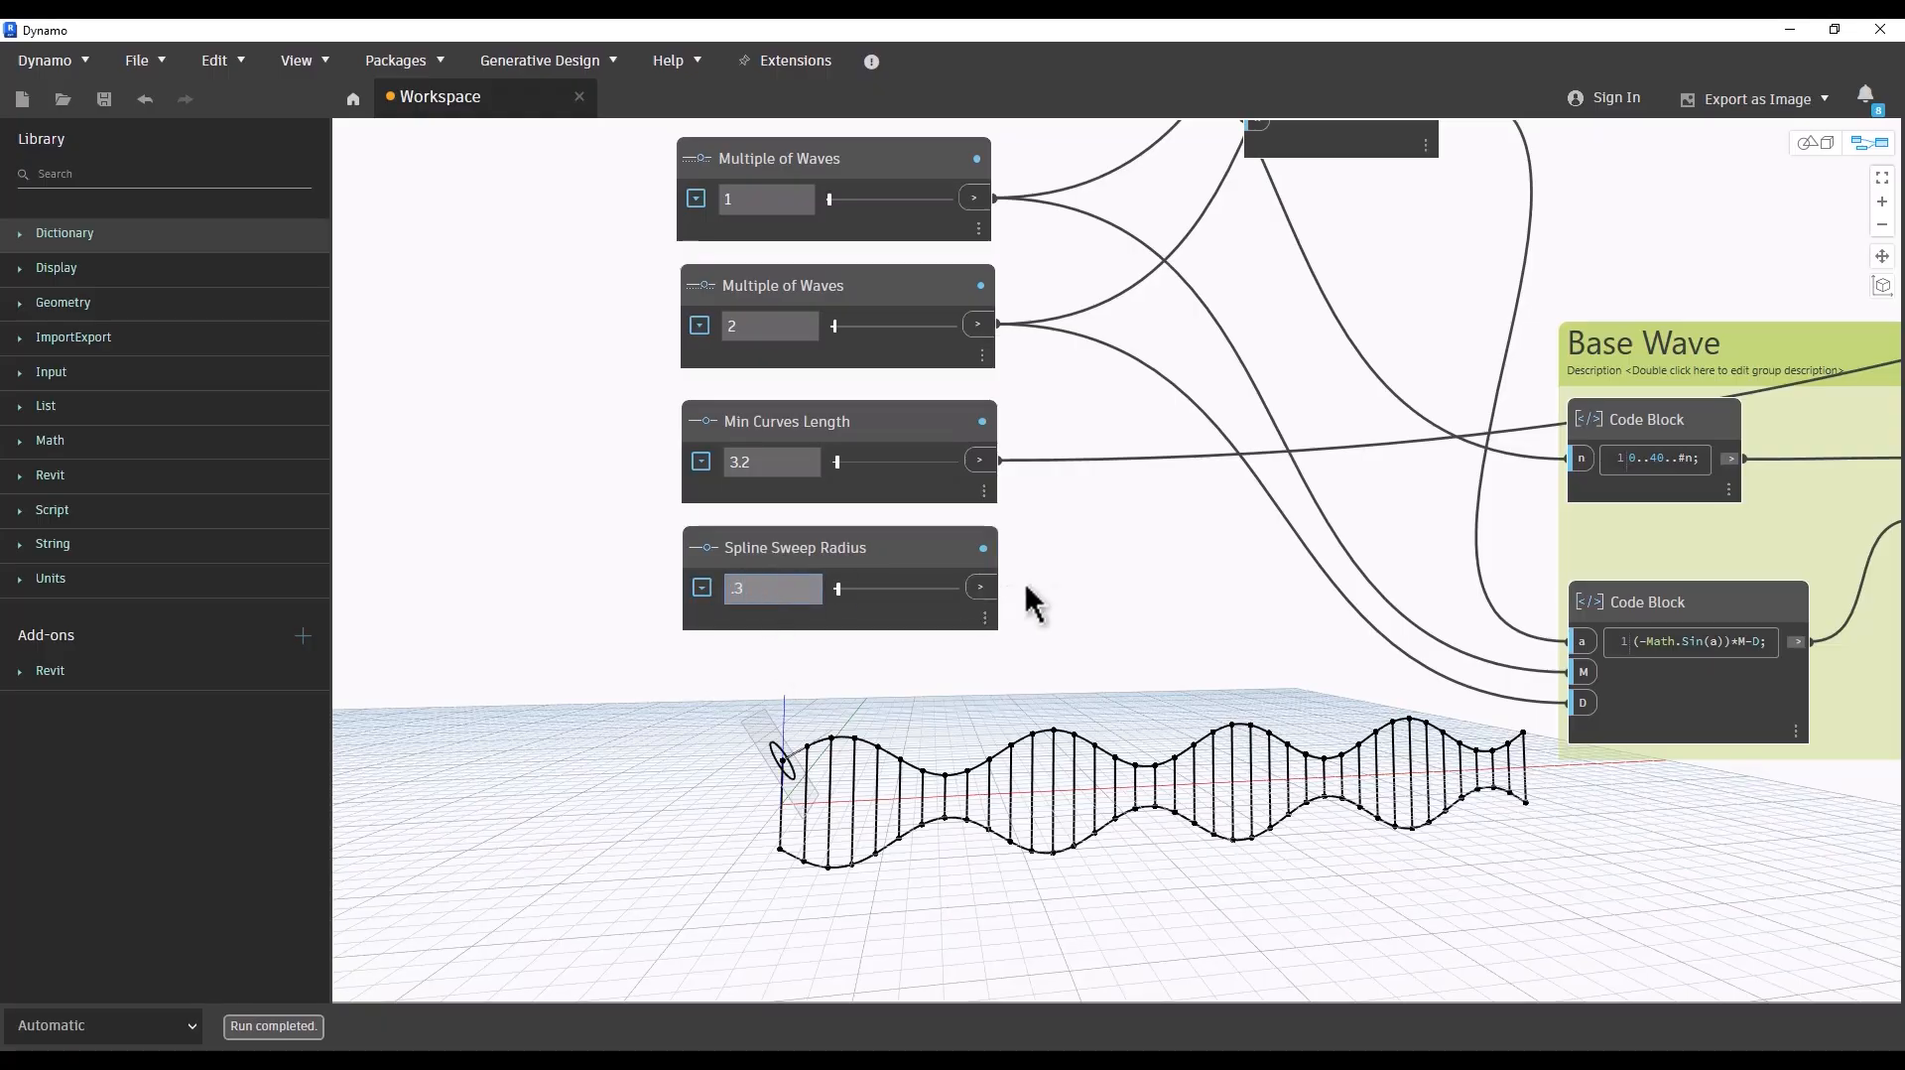
# Step: Connect the Spline Sweep Radius slider to the radius input of Circle.ByPlaneRadius
pyautogui.click(996, 591)
pyautogui.scroll(-5, 561, 660)
pyautogui.moveTo(1515, 171); pyautogui.dragTo(1239, 469, button='middle')
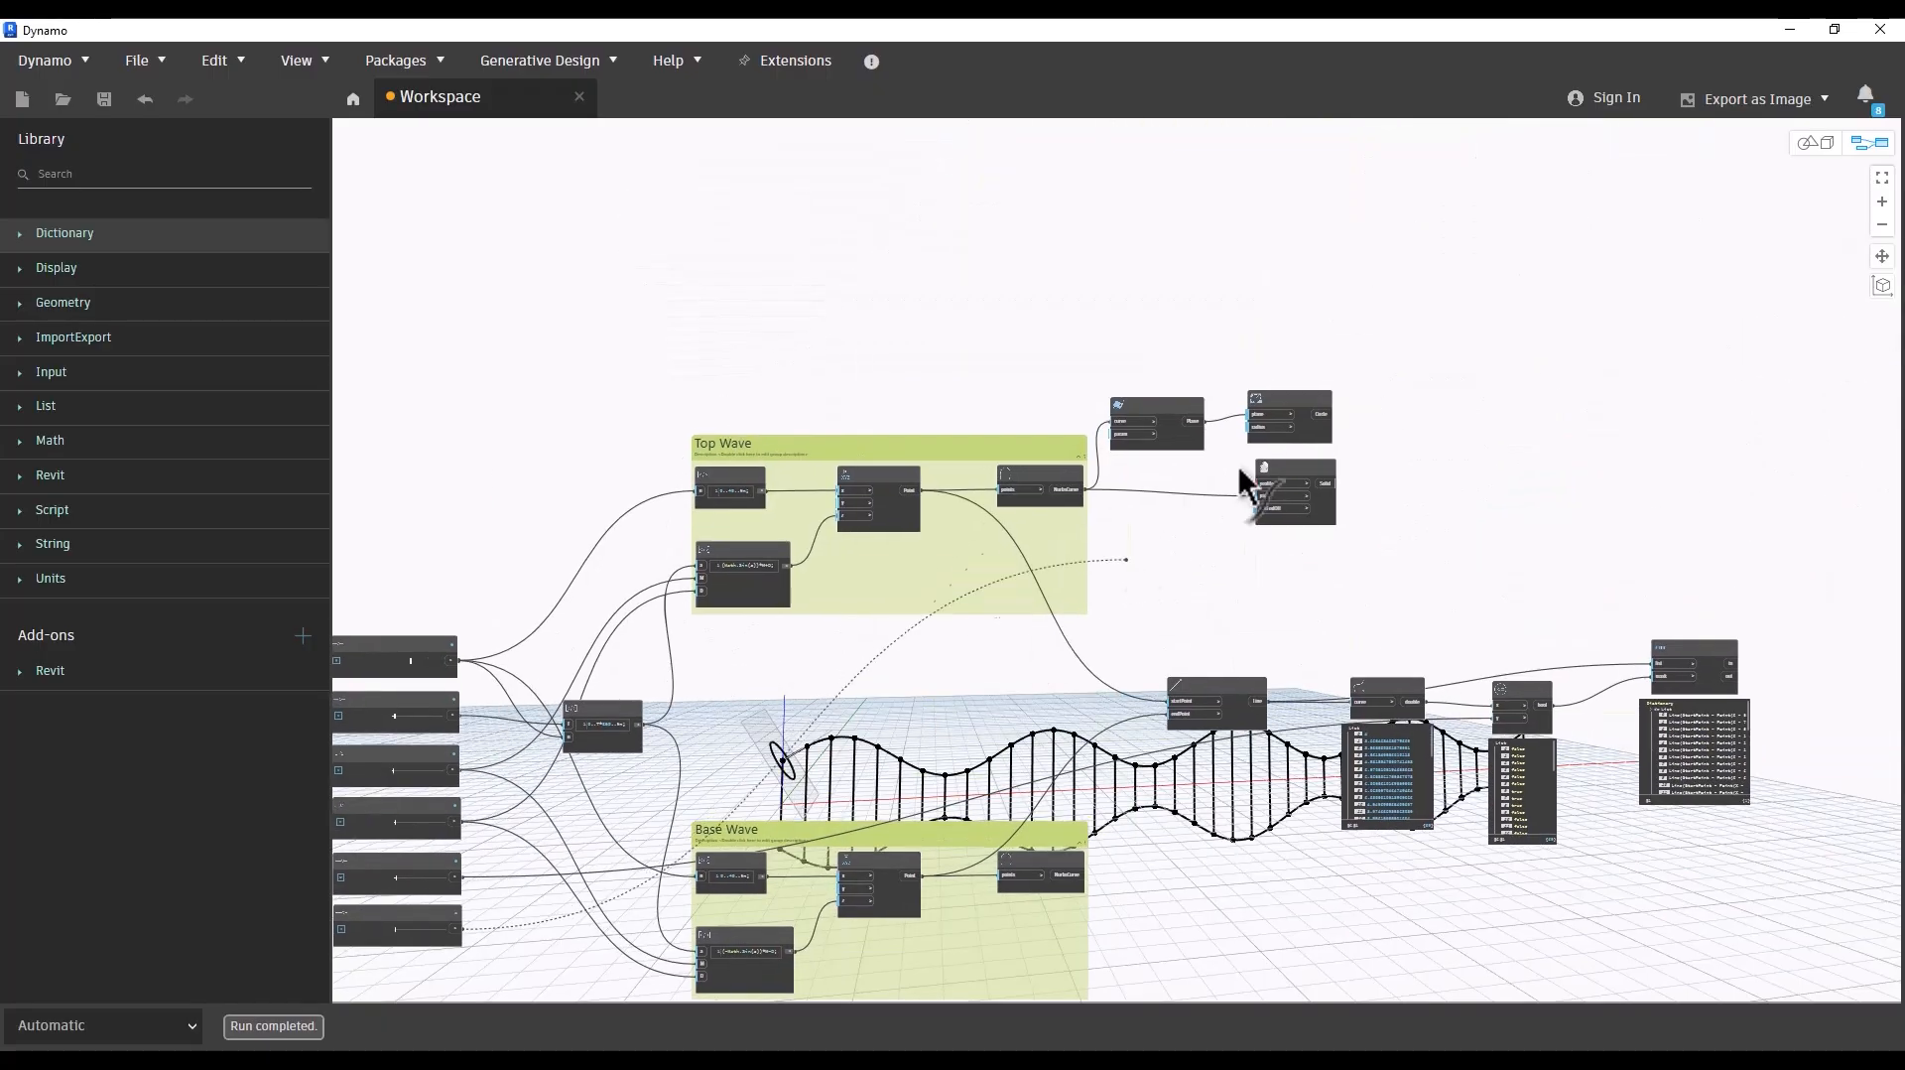
pyautogui.scroll(6, 1252, 446)
pyautogui.scroll(-3, 1072, 488)
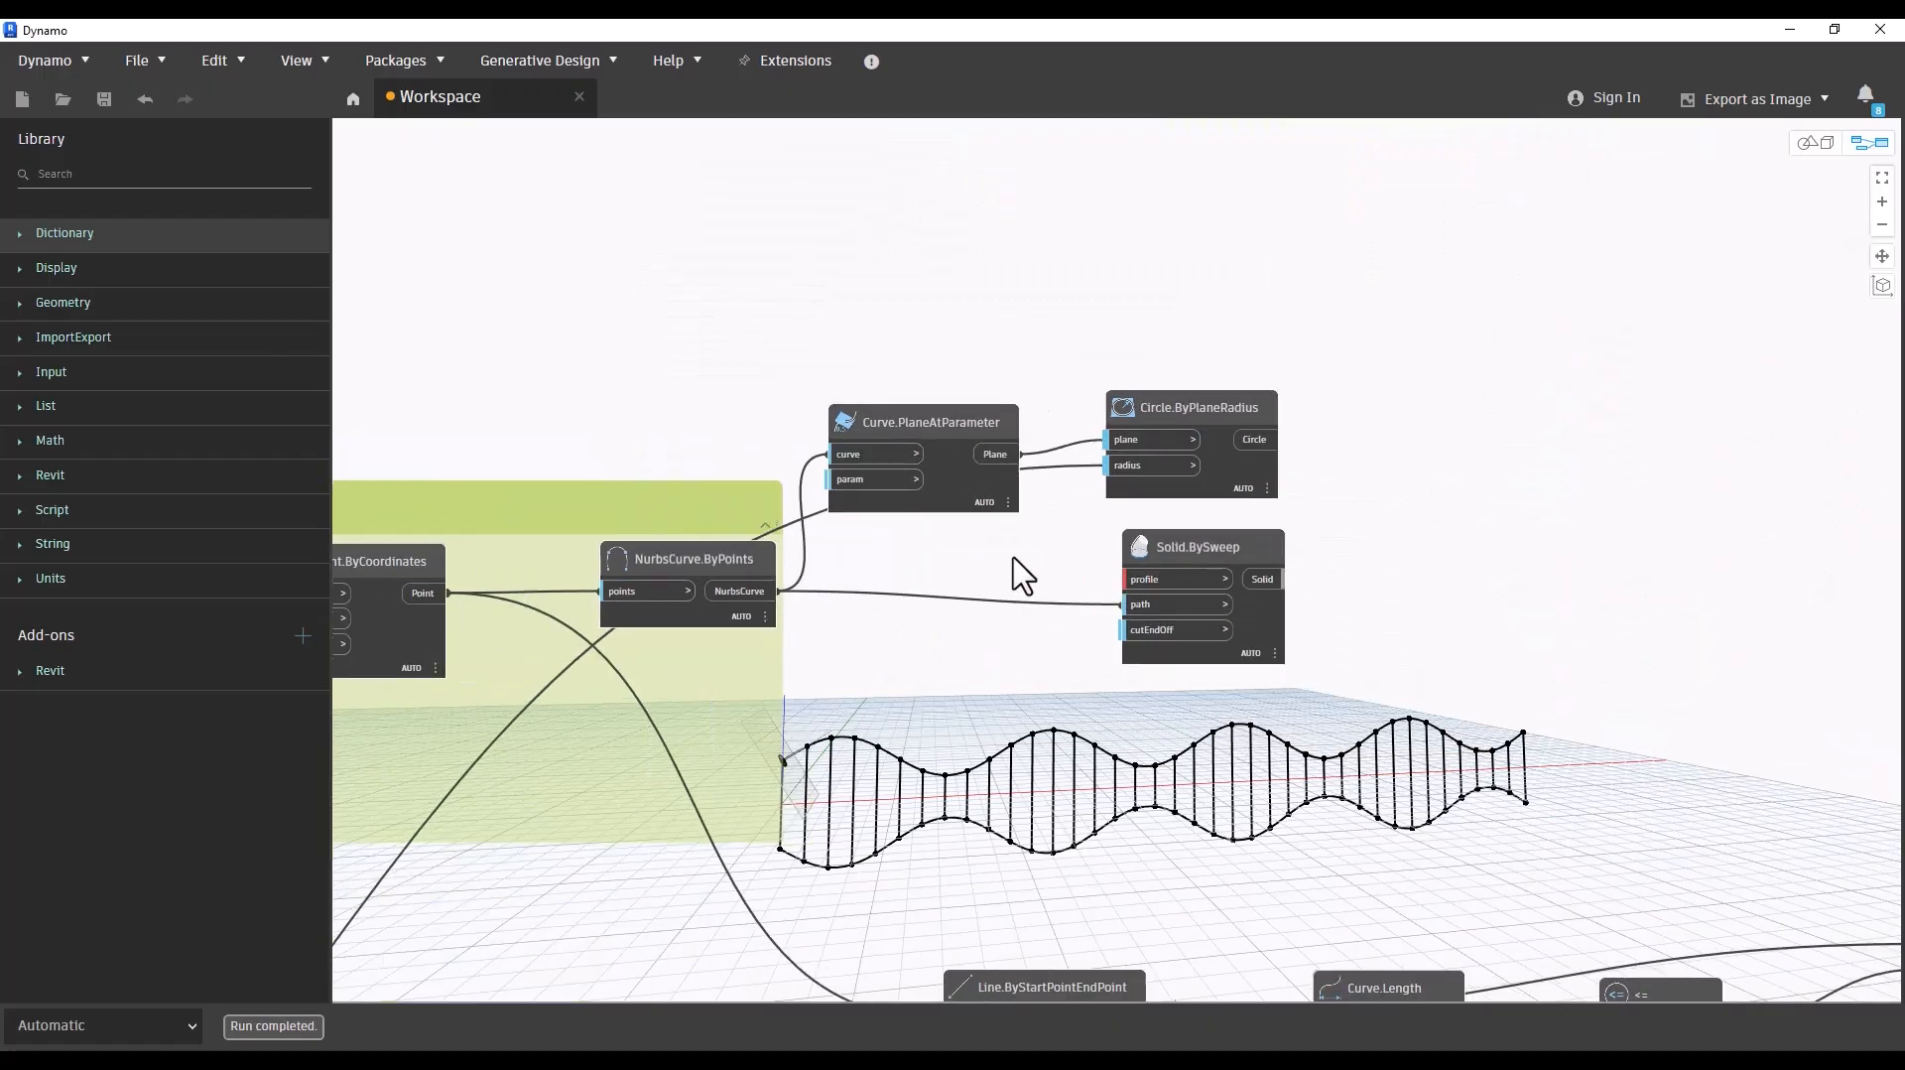
# Step: Move Solid.BySweep beyond the circle node and connect the Circle output to its profile input
pyautogui.moveTo(1122, 538); pyautogui.dragTo(1384, 432)
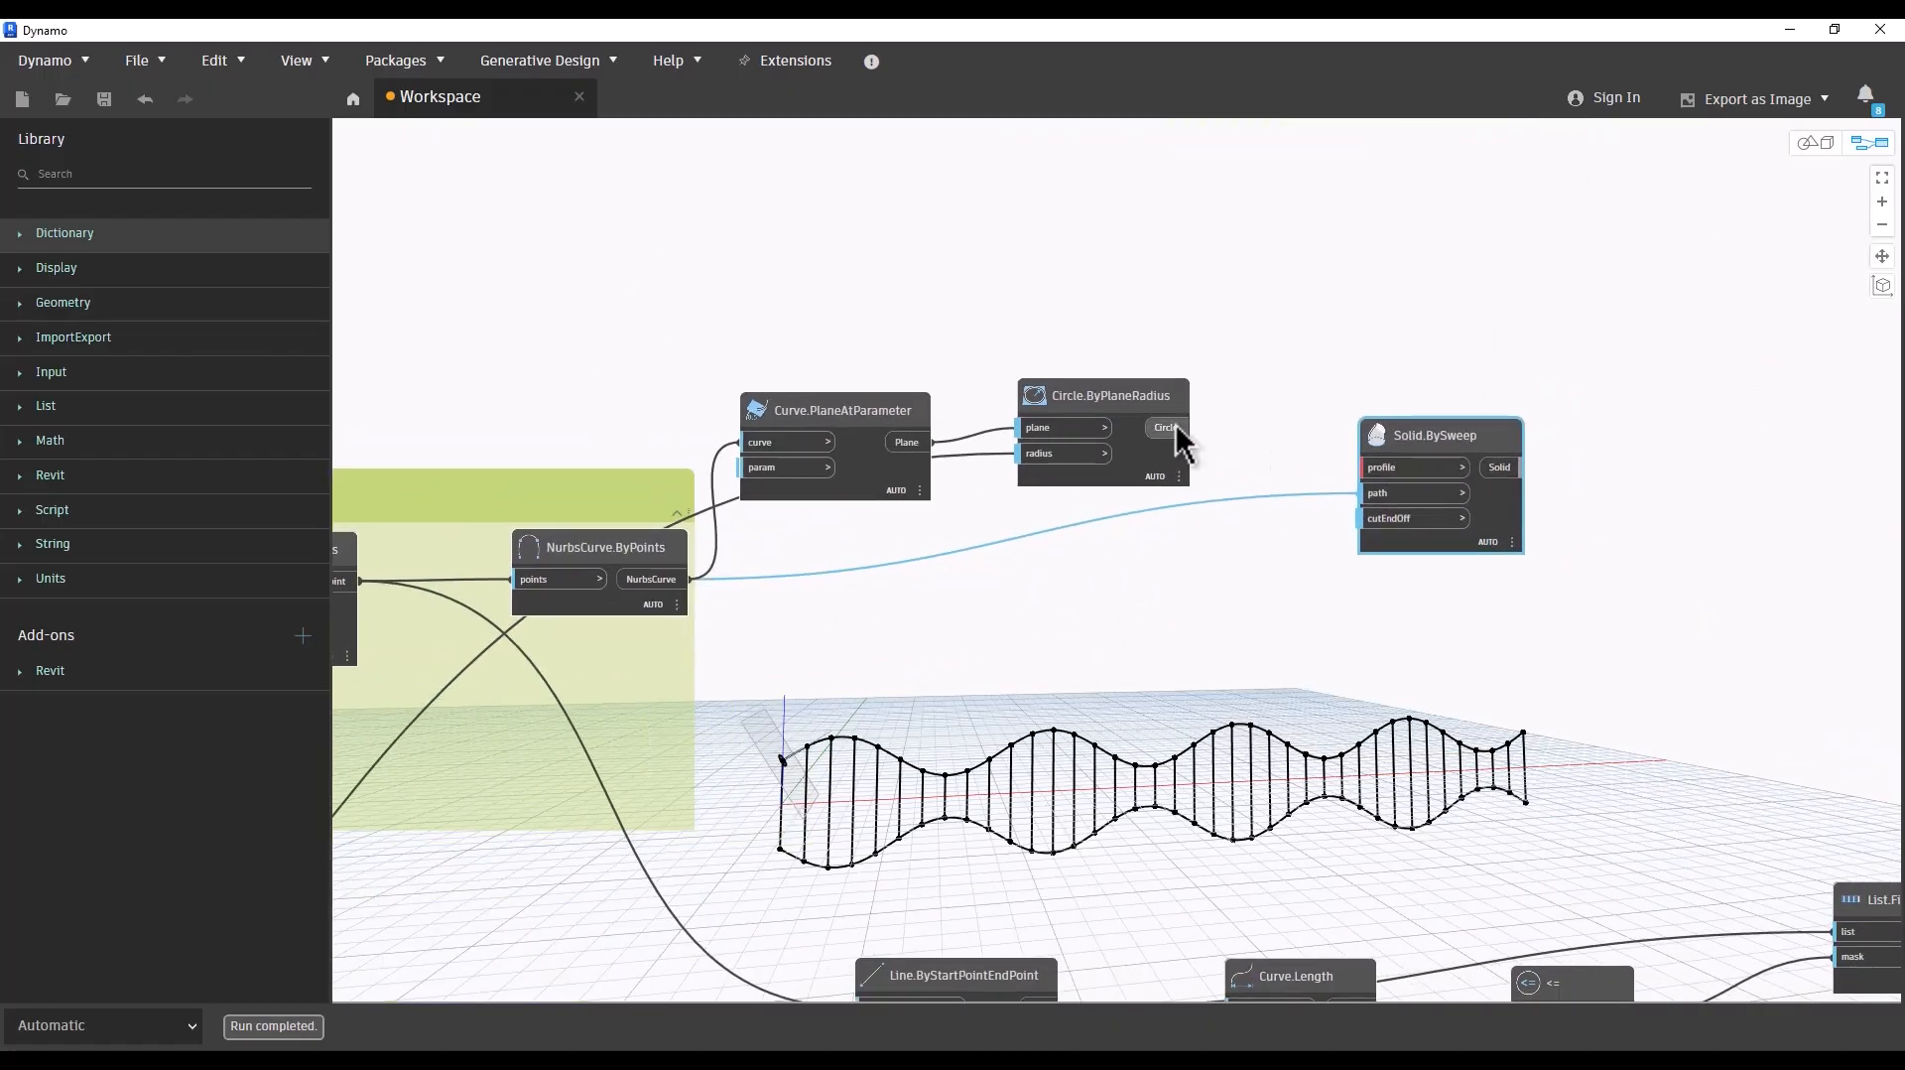
pyautogui.click(1177, 425)
pyautogui.click(1371, 466)
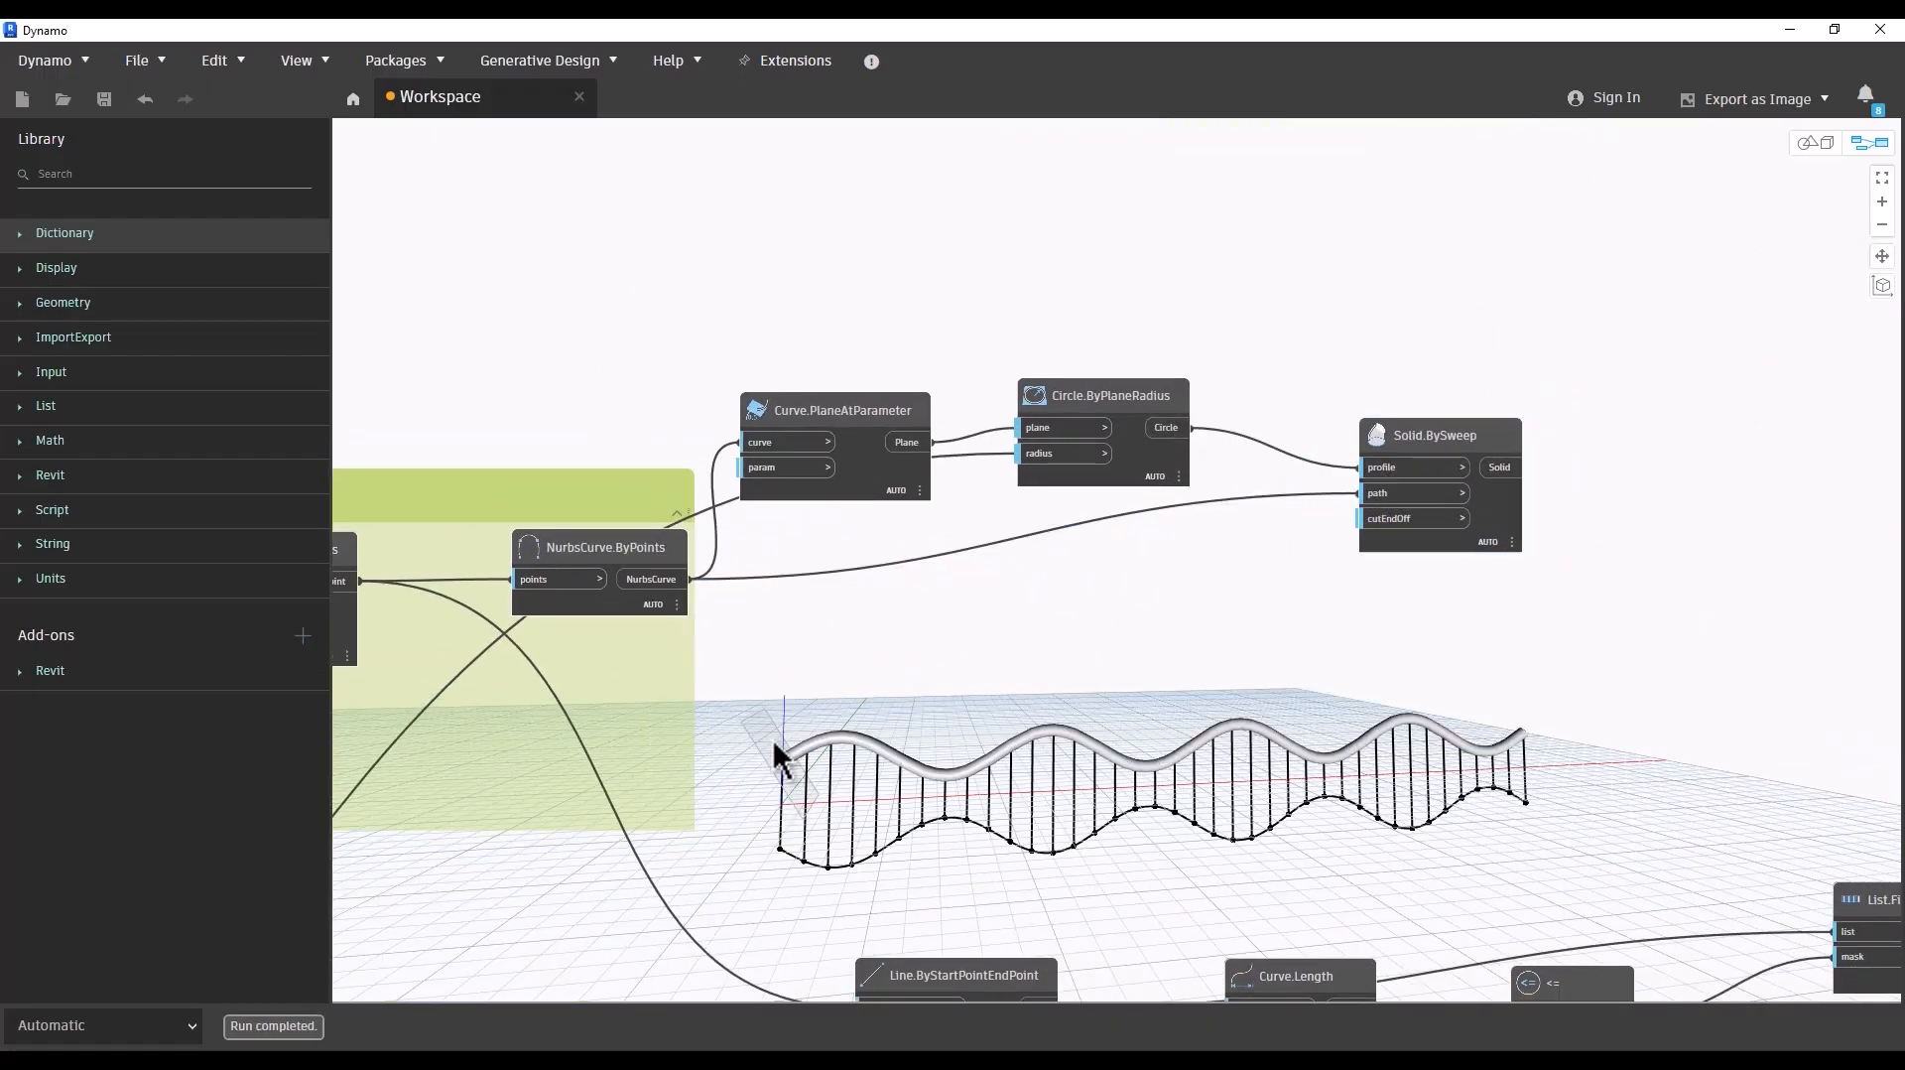
# Step: Duplicate the Curve.PlaneAtParameter, Circle.ByPlaneRadius and Solid.BySweep nodes together and place the copies beside the Base Wave group
pyautogui.scroll(-4, 1211, 182)
pyautogui.moveTo(1488, 282); pyautogui.dragTo(956, 489)
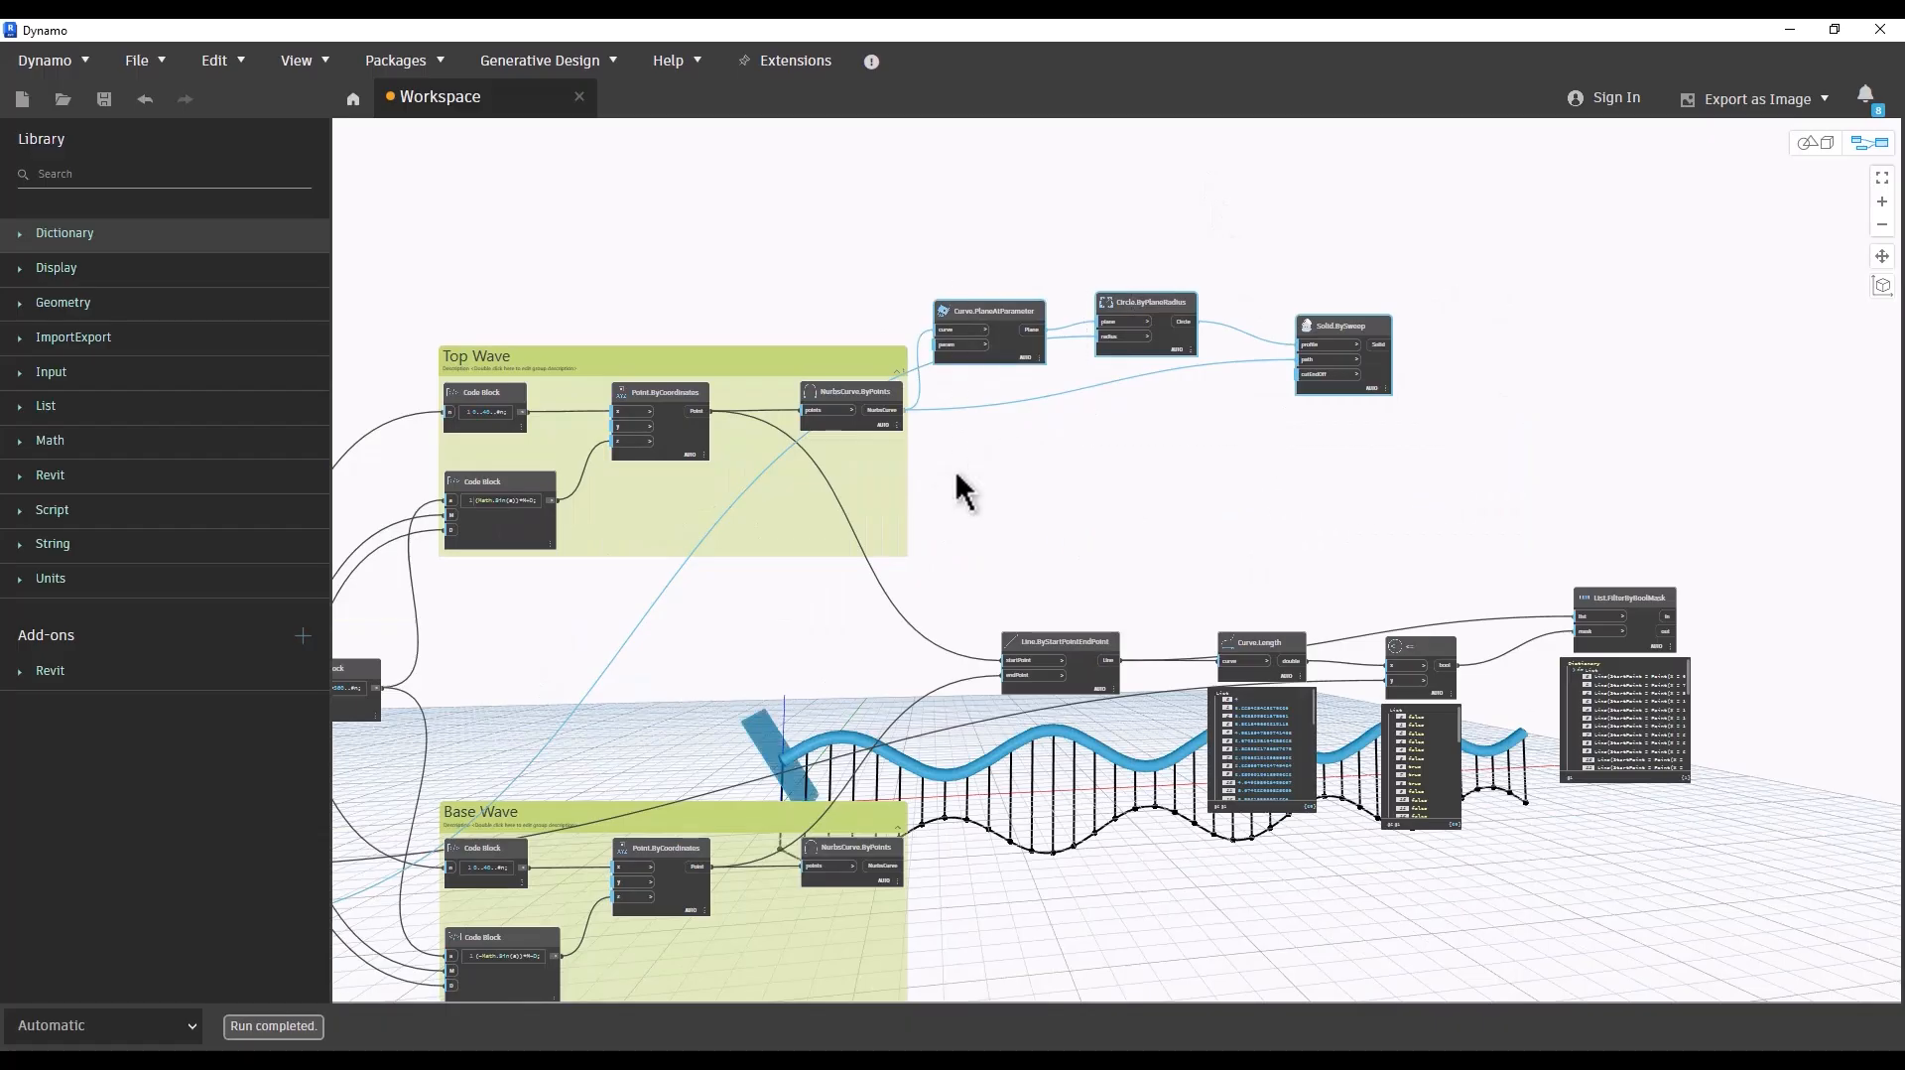
pyautogui.scroll(-3, 1022, 467)
pyautogui.hotkey('ctrl', 'c')
pyautogui.hotkey('ctrl', 'v')
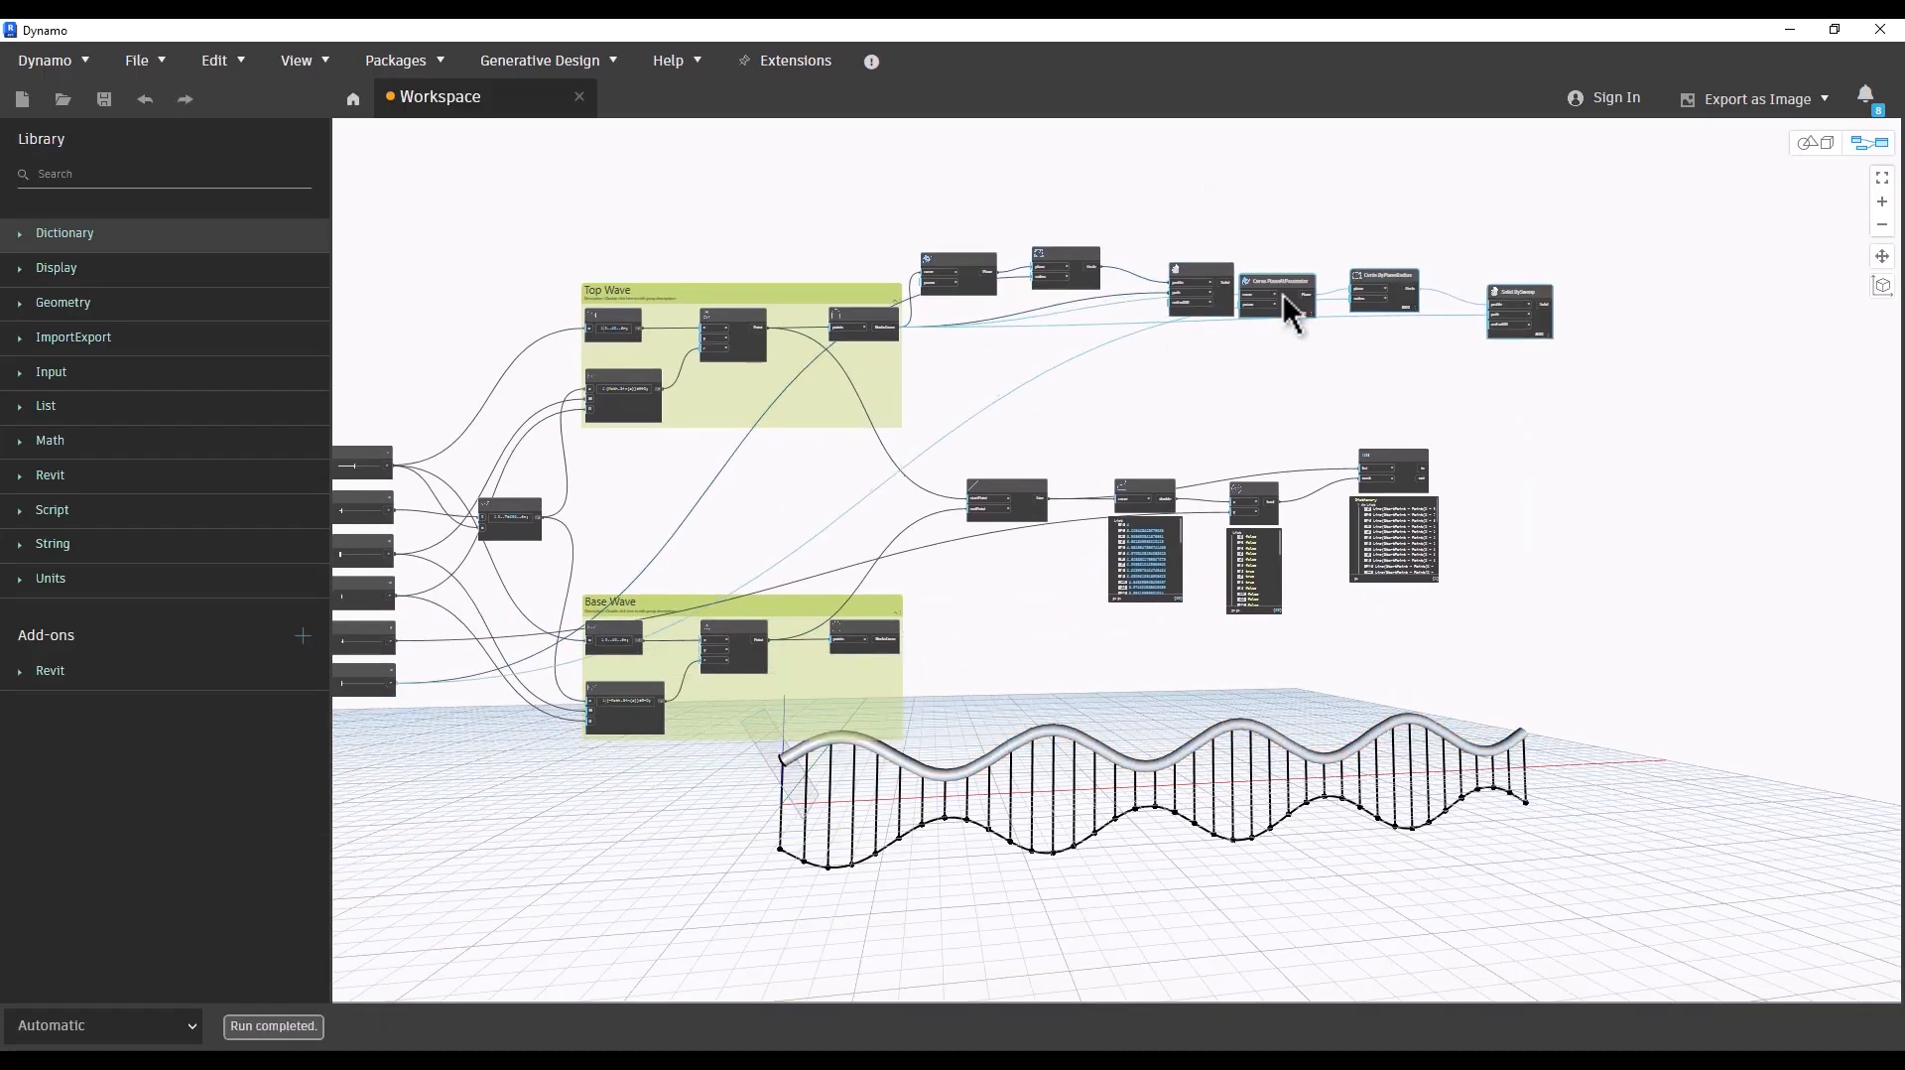
pyautogui.moveTo(1283, 295); pyautogui.dragTo(1004, 643)
# Step: Connect the Base Wave NurbsCurve to the curve input of the copied Curve.PlaneAtParameter node
pyautogui.scroll(5, 917, 683)
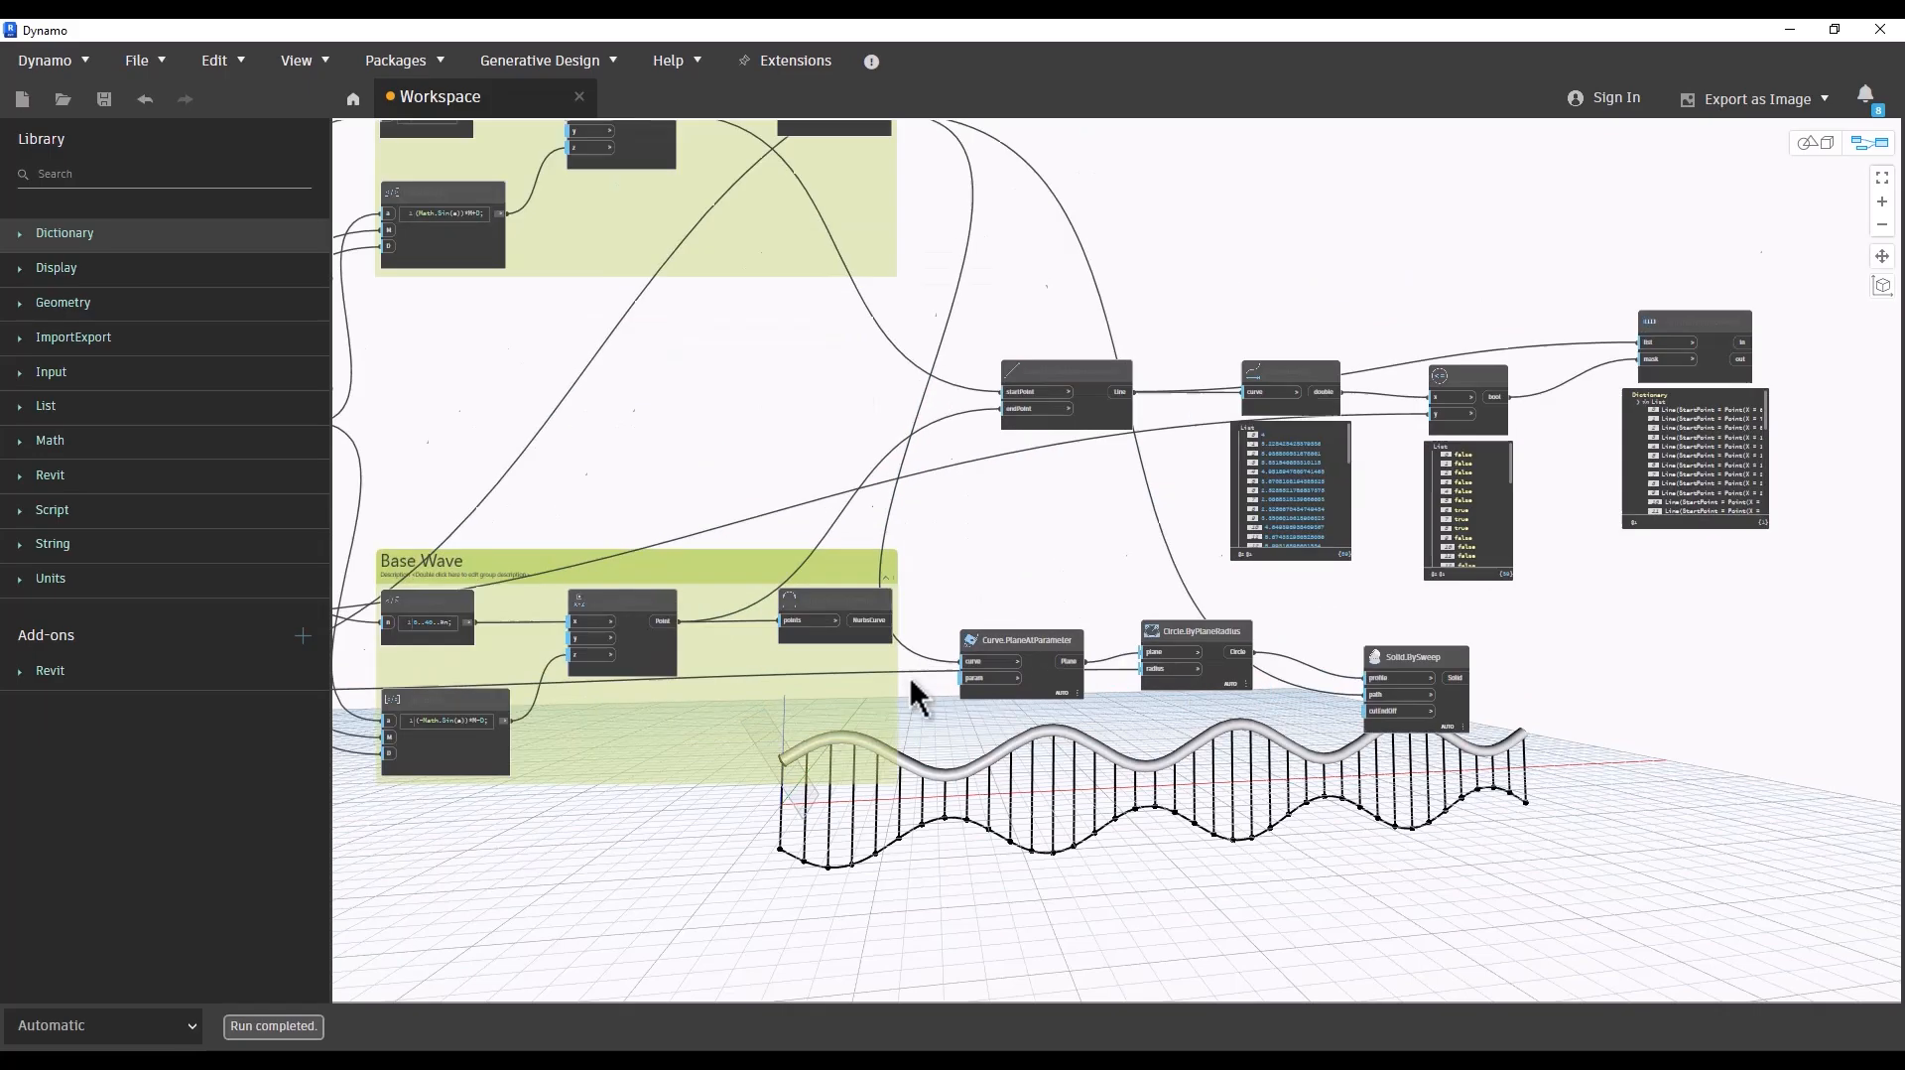
pyautogui.moveTo(931, 550); pyautogui.dragTo(1032, 540, button='middle')
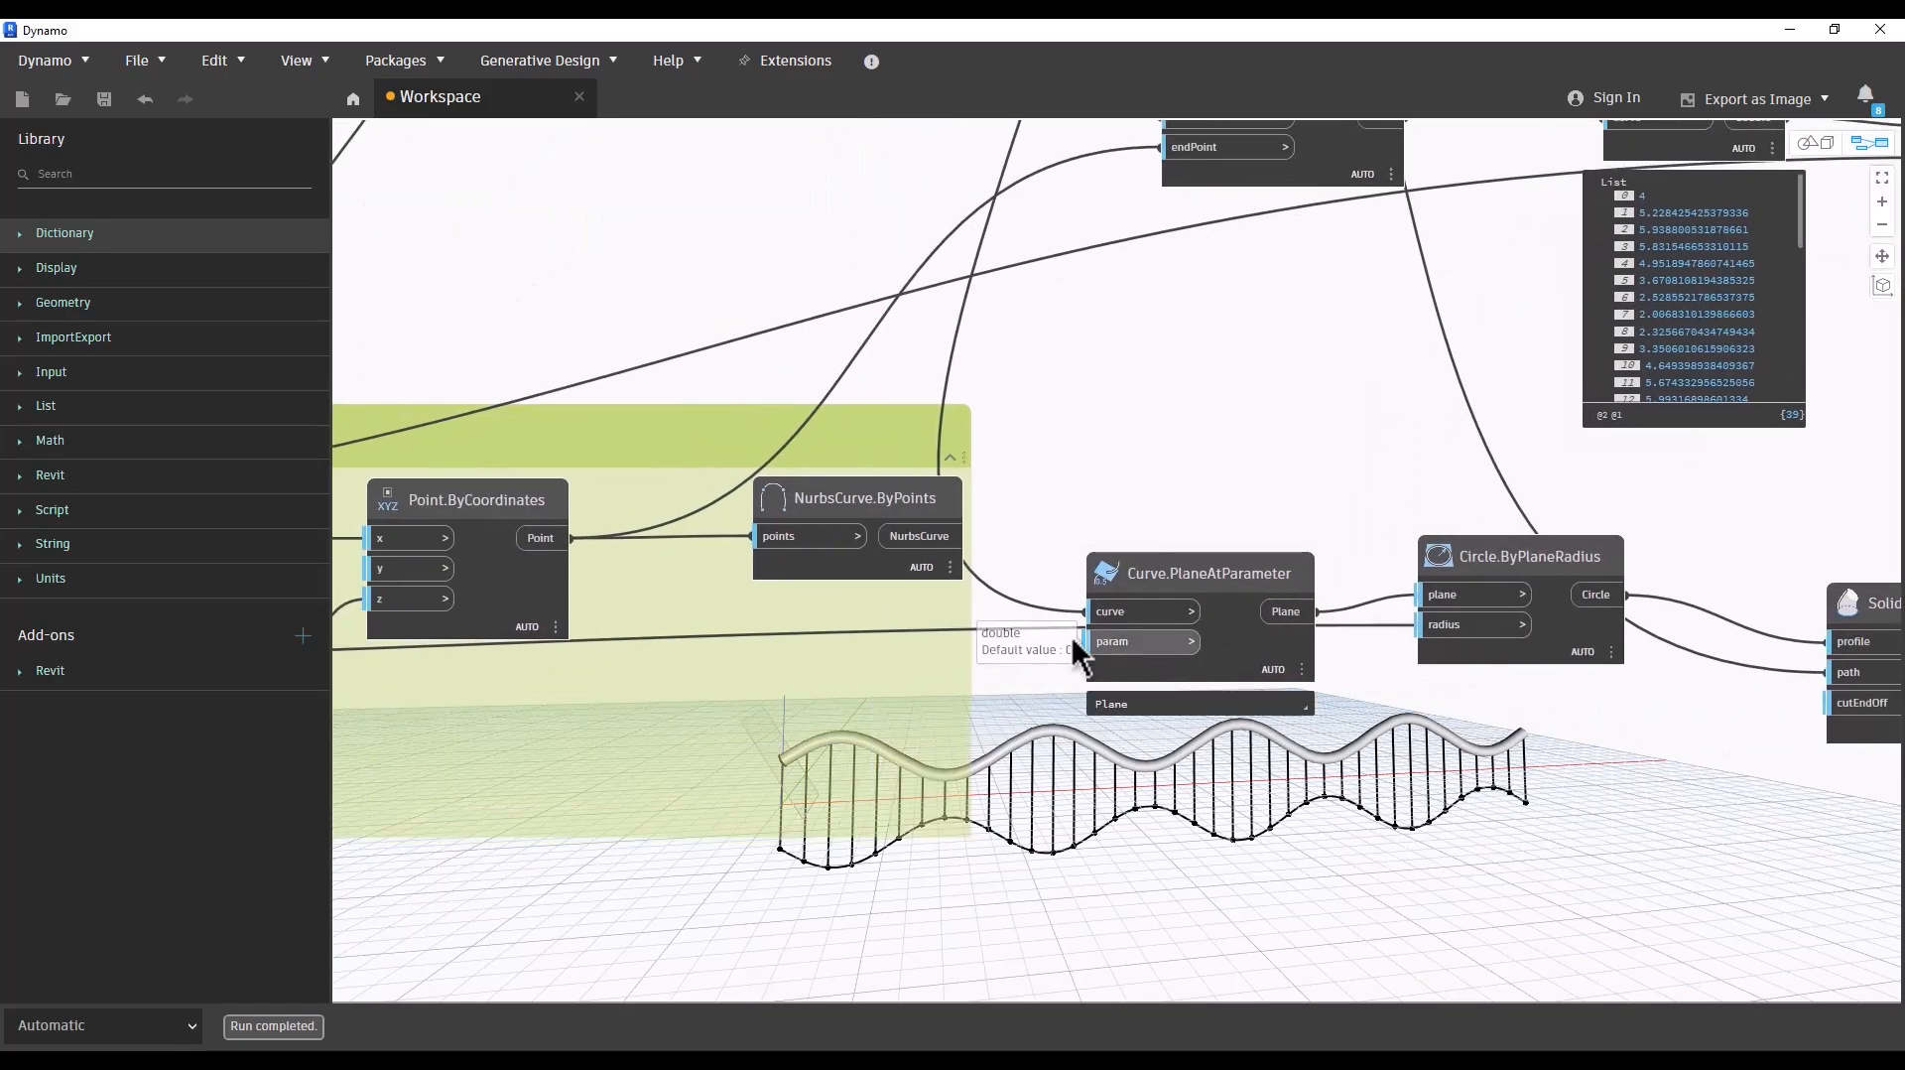
pyautogui.moveTo(1084, 631); pyautogui.dragTo(1119, 646, button='middle')
pyautogui.moveTo(1024, 533); pyautogui.dragTo(1149, 608)
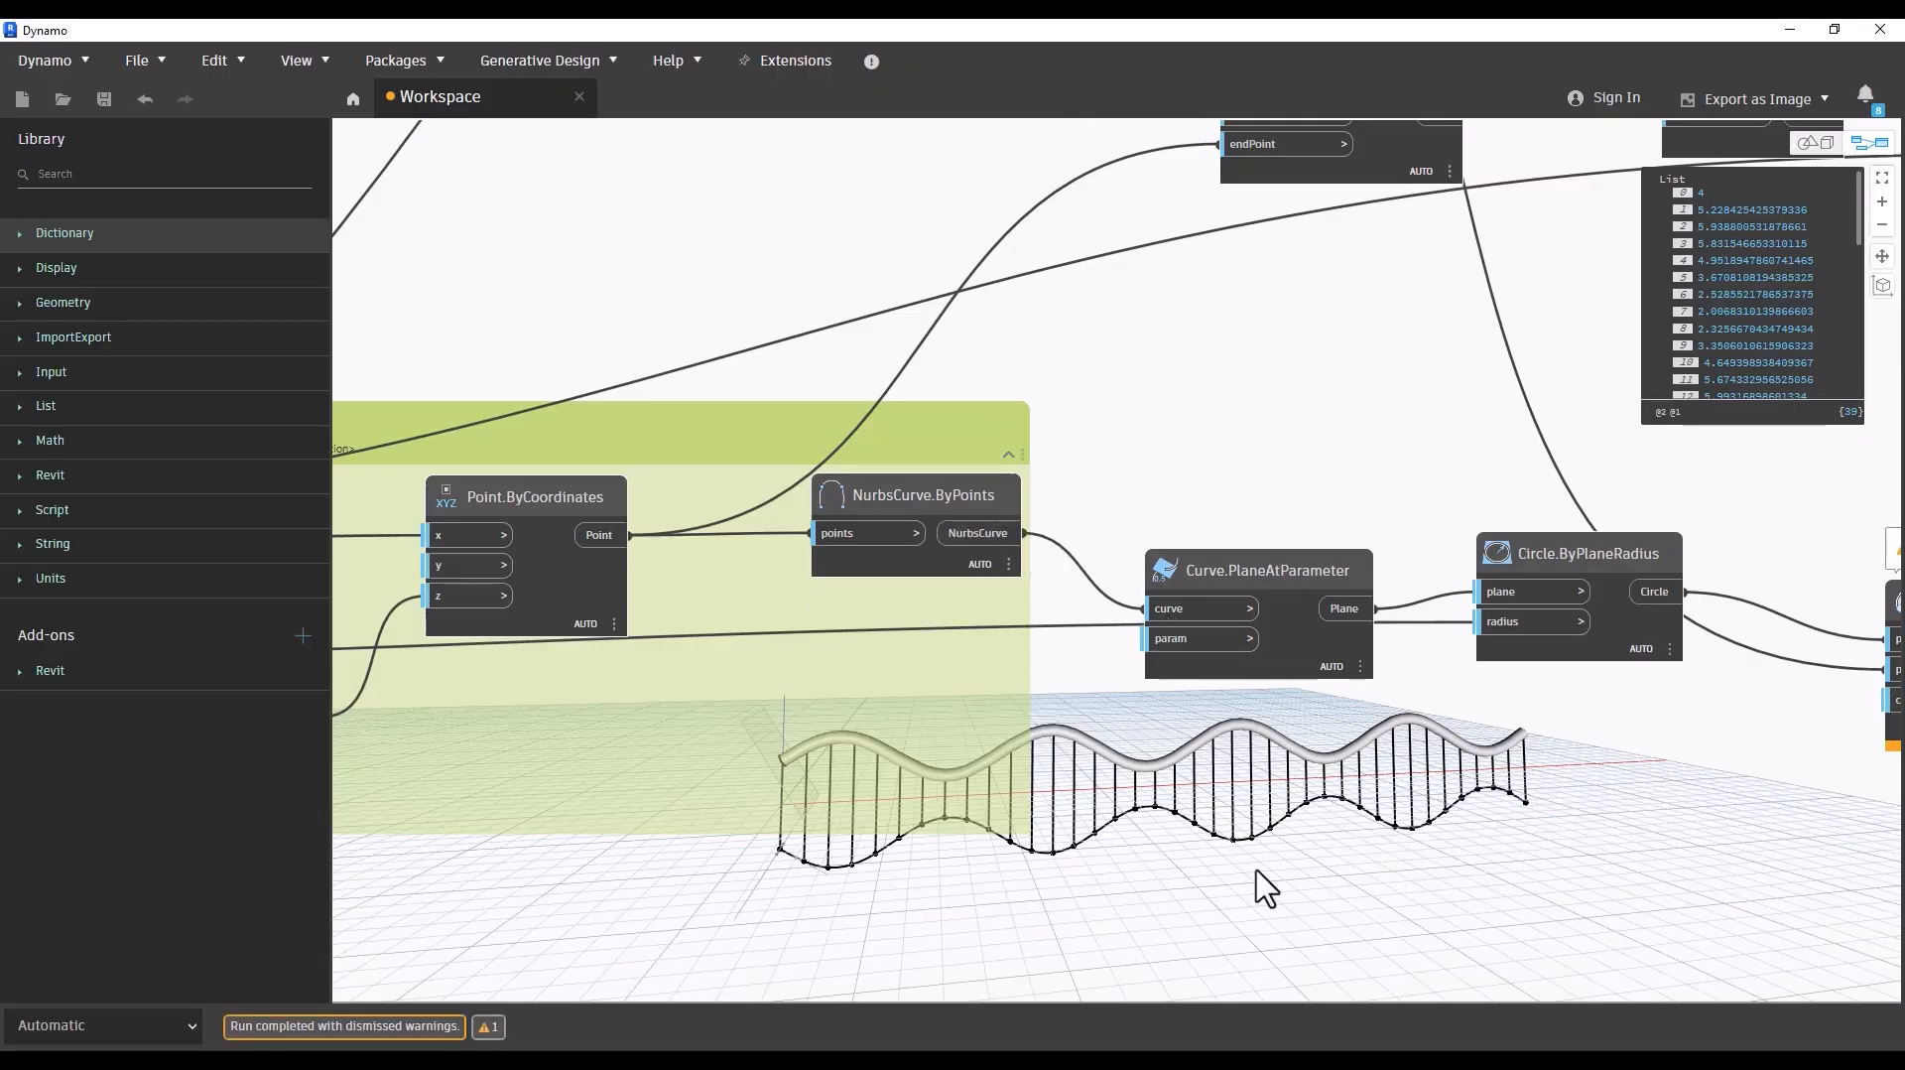
# Step: Lower the copied Circle.ByPlaneRadius node and connect the Base Wave NurbsCurve to the copied Solid.BySweep's path input
pyautogui.moveTo(1552, 789); pyautogui.dragTo(1096, 768, button='middle')
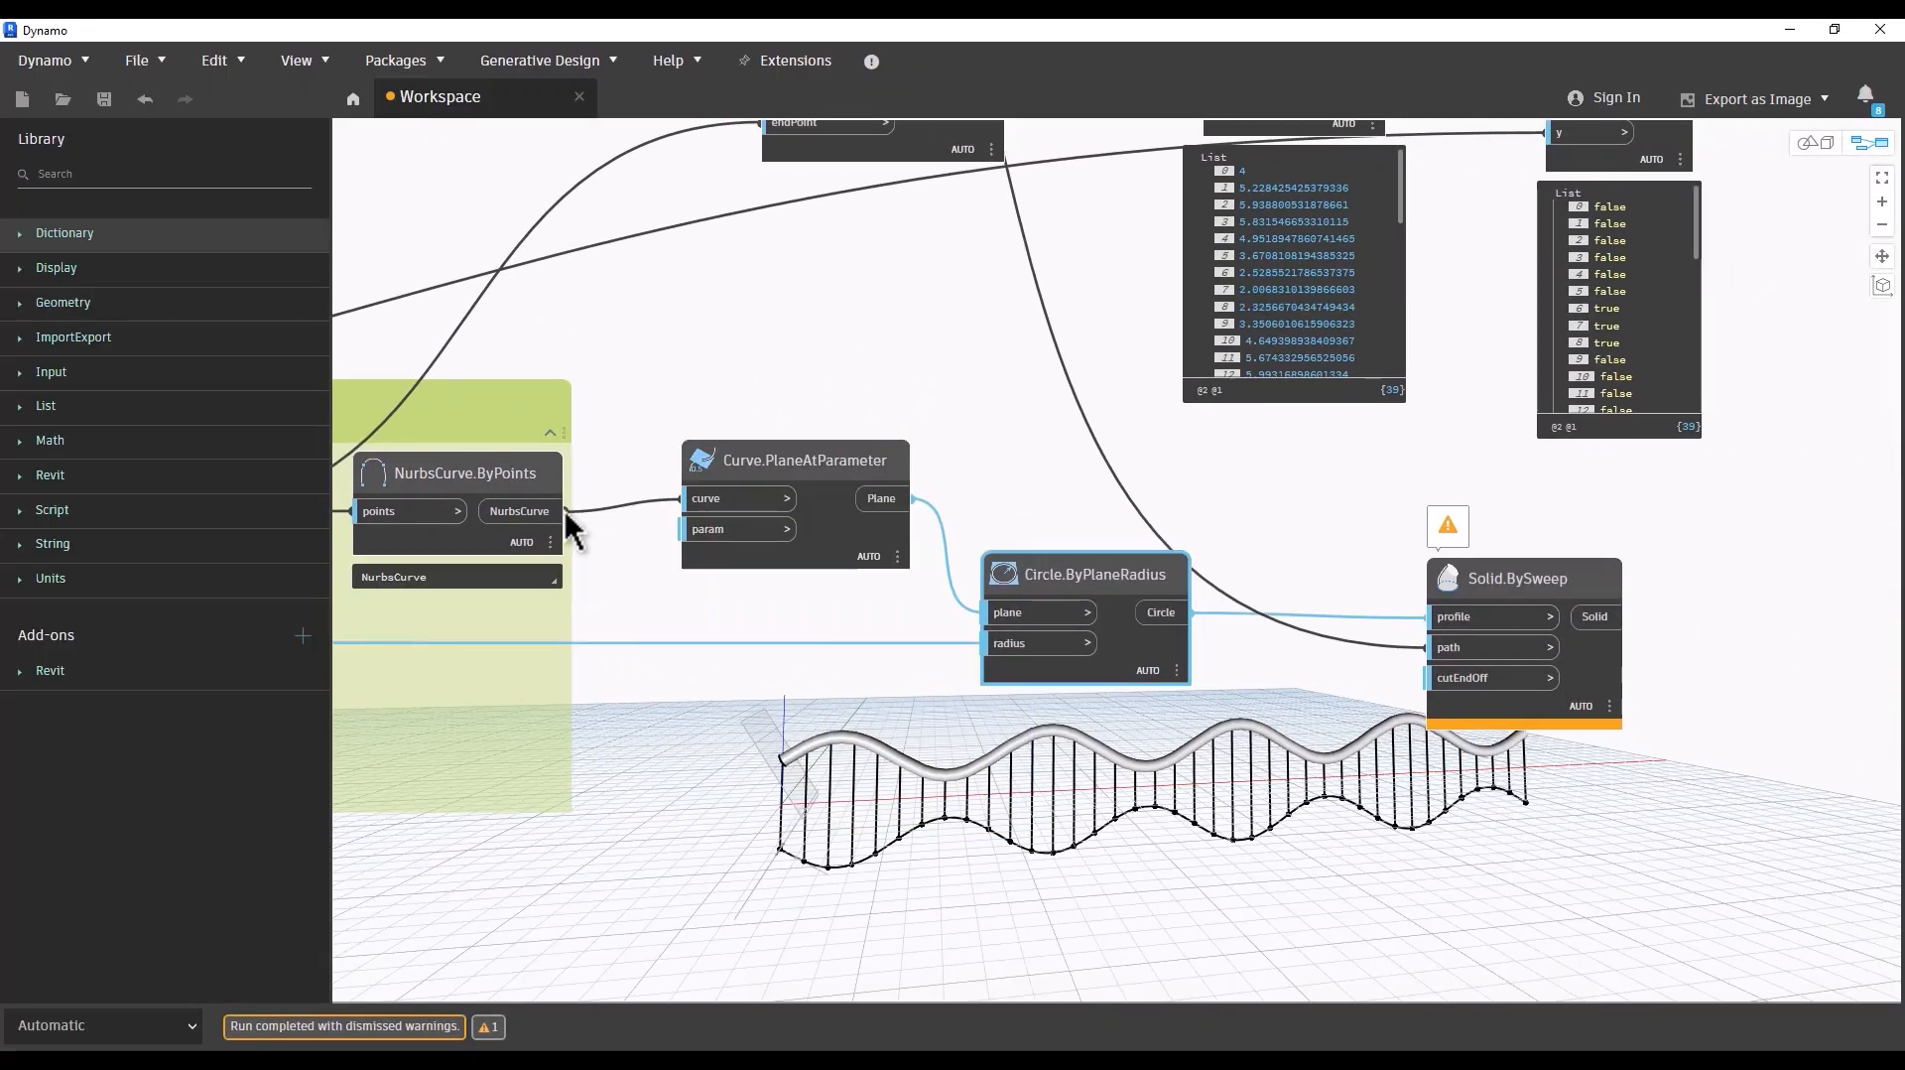
pyautogui.click(540, 512)
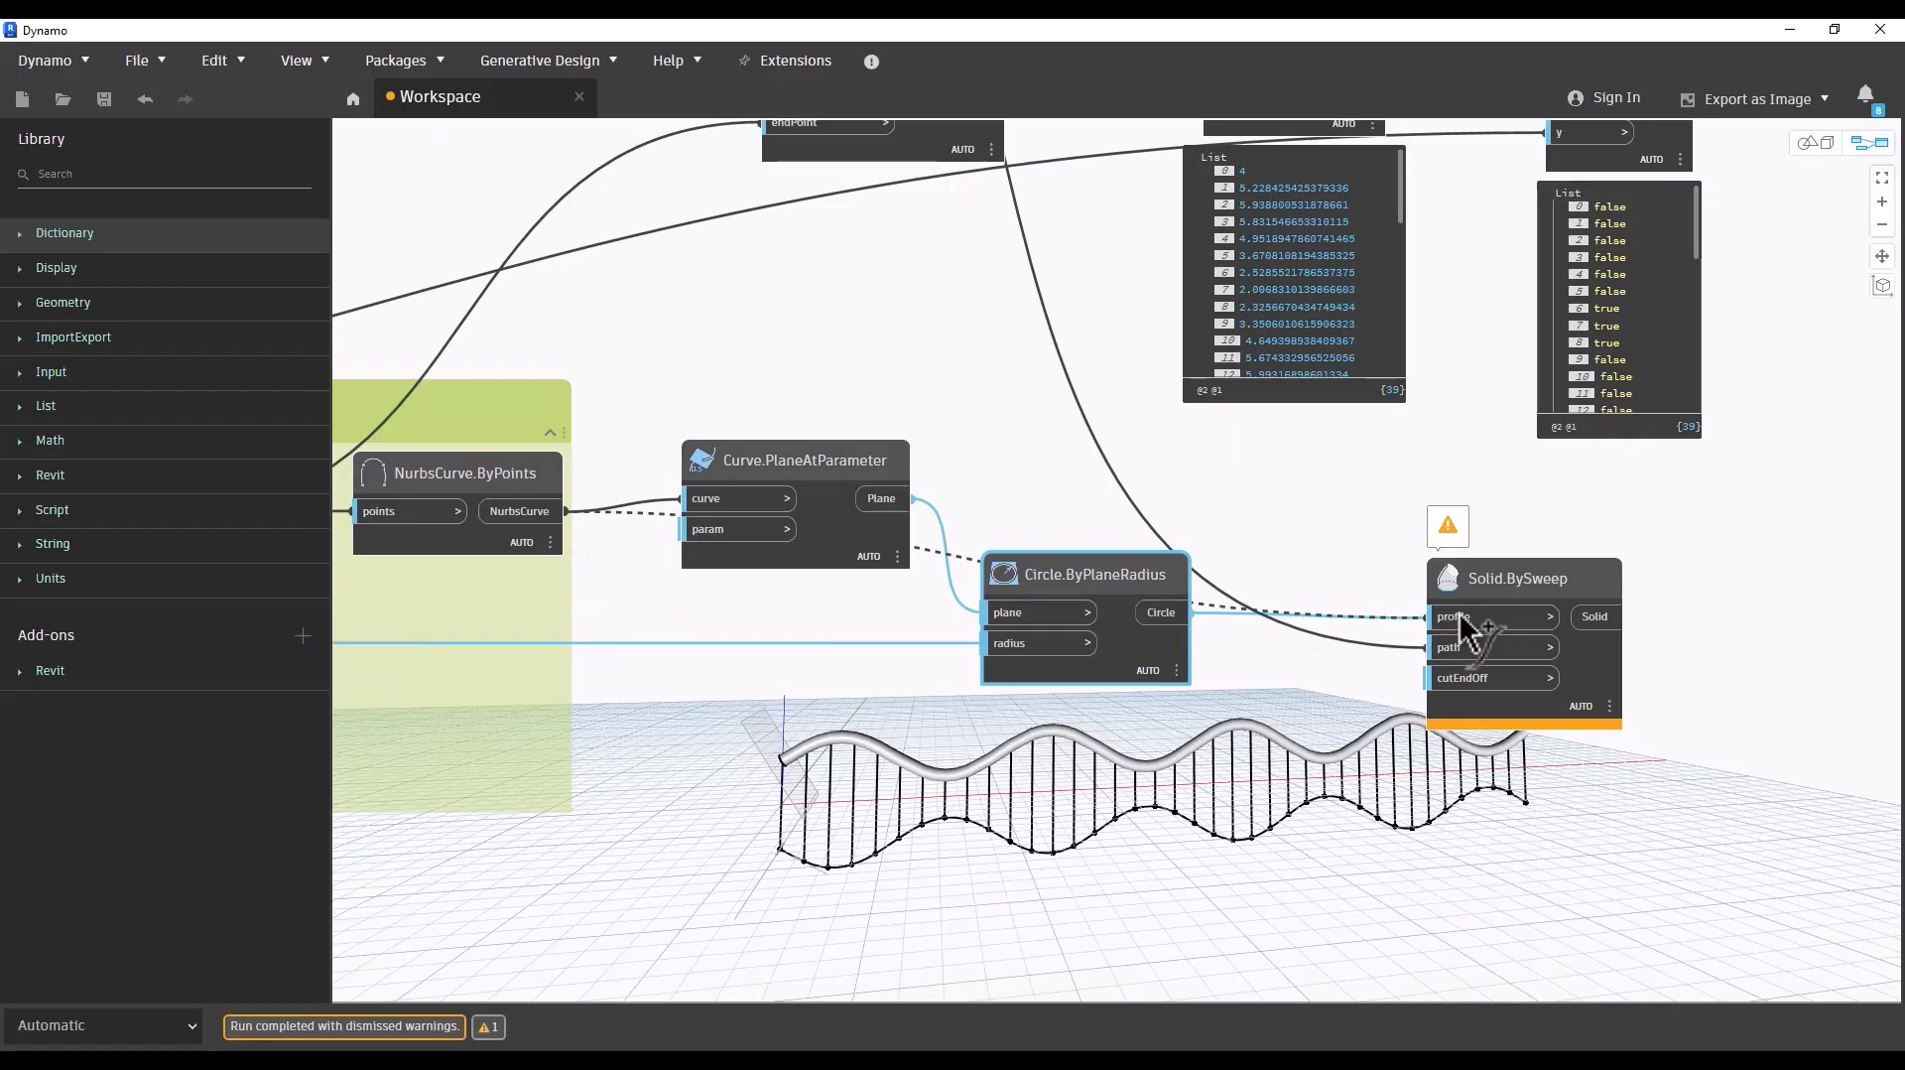
pyautogui.click(1457, 647)
pyautogui.click(907, 910)
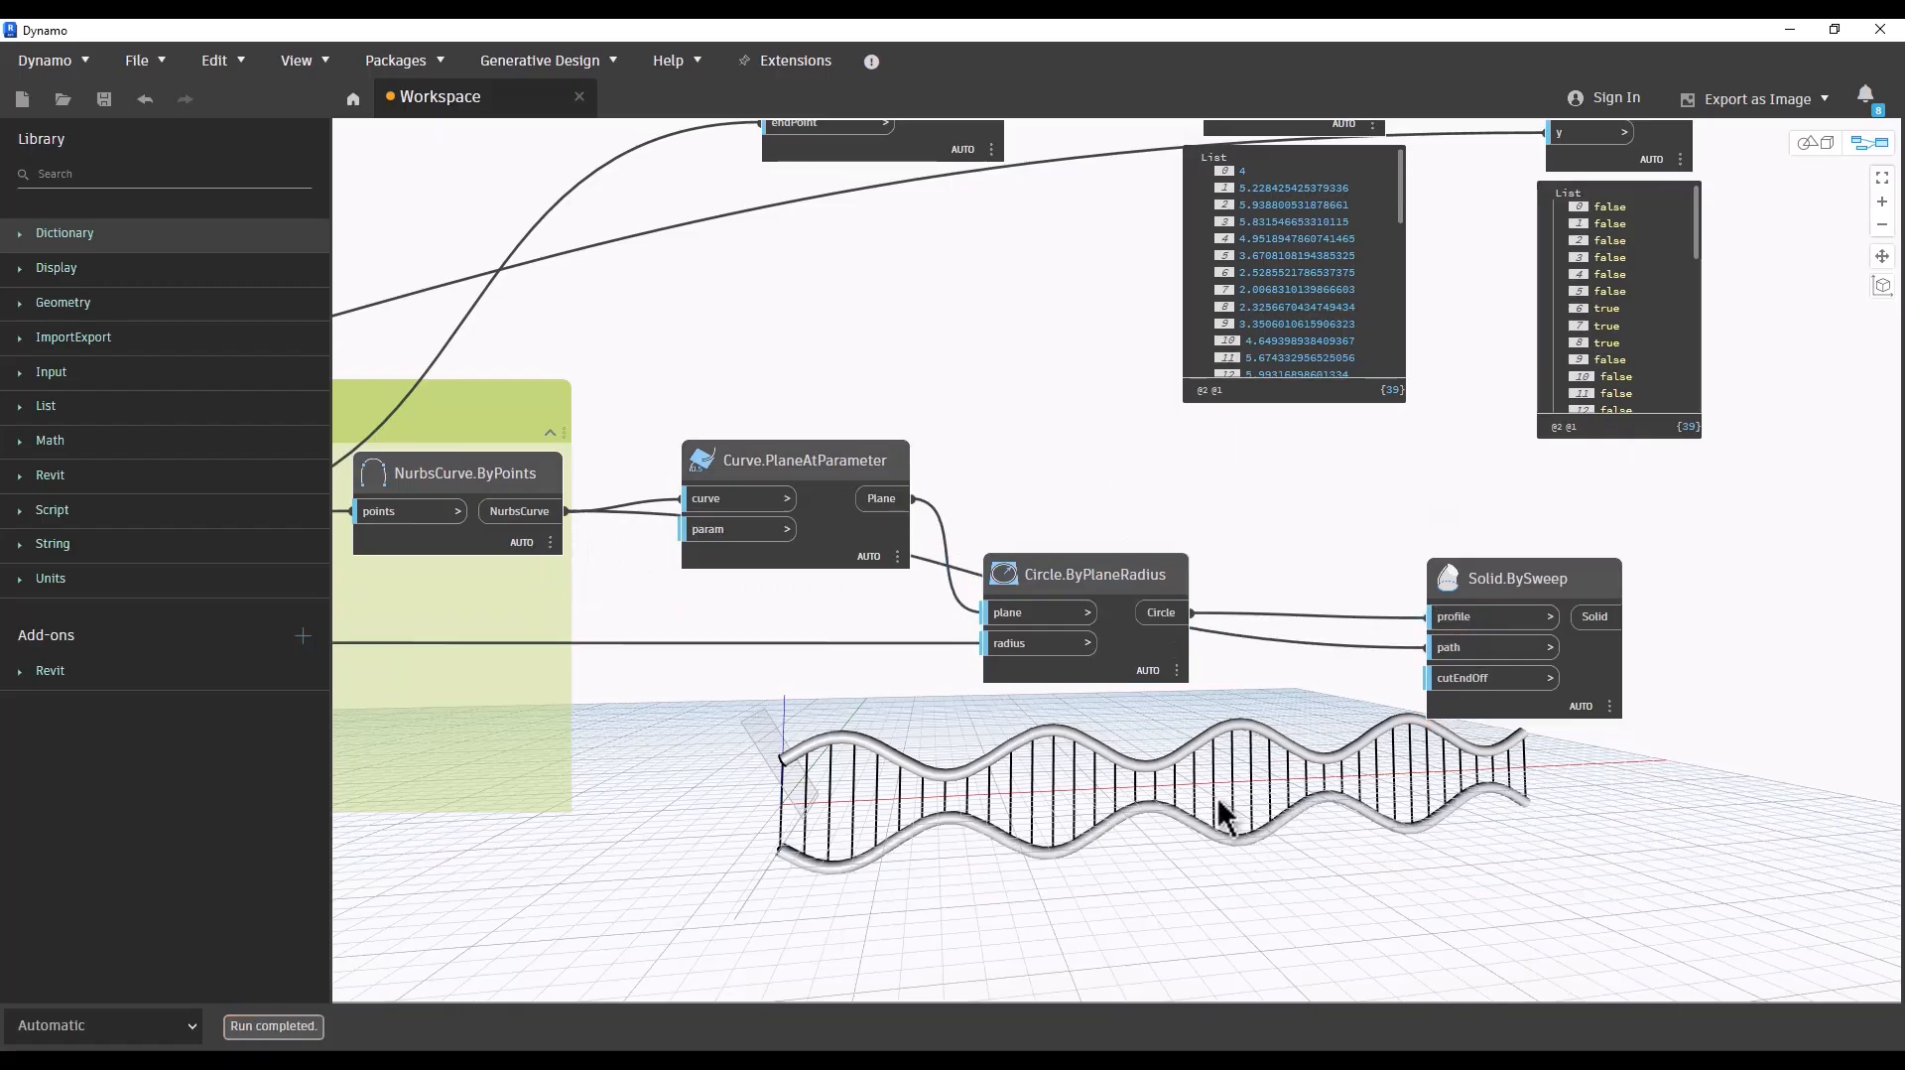
# Step: Move the top wave's Curve.PlaneAtParameter, Circle.ByPlaneRadius and Solid.BySweep nodes together into line with the Top Wave group's nodes
pyautogui.scroll(-4, 1529, 785)
pyautogui.scroll(-4, 1377, 772)
pyautogui.moveTo(1496, 750); pyautogui.dragTo(1343, 760, button='middle')
pyautogui.scroll(5, 1018, 229)
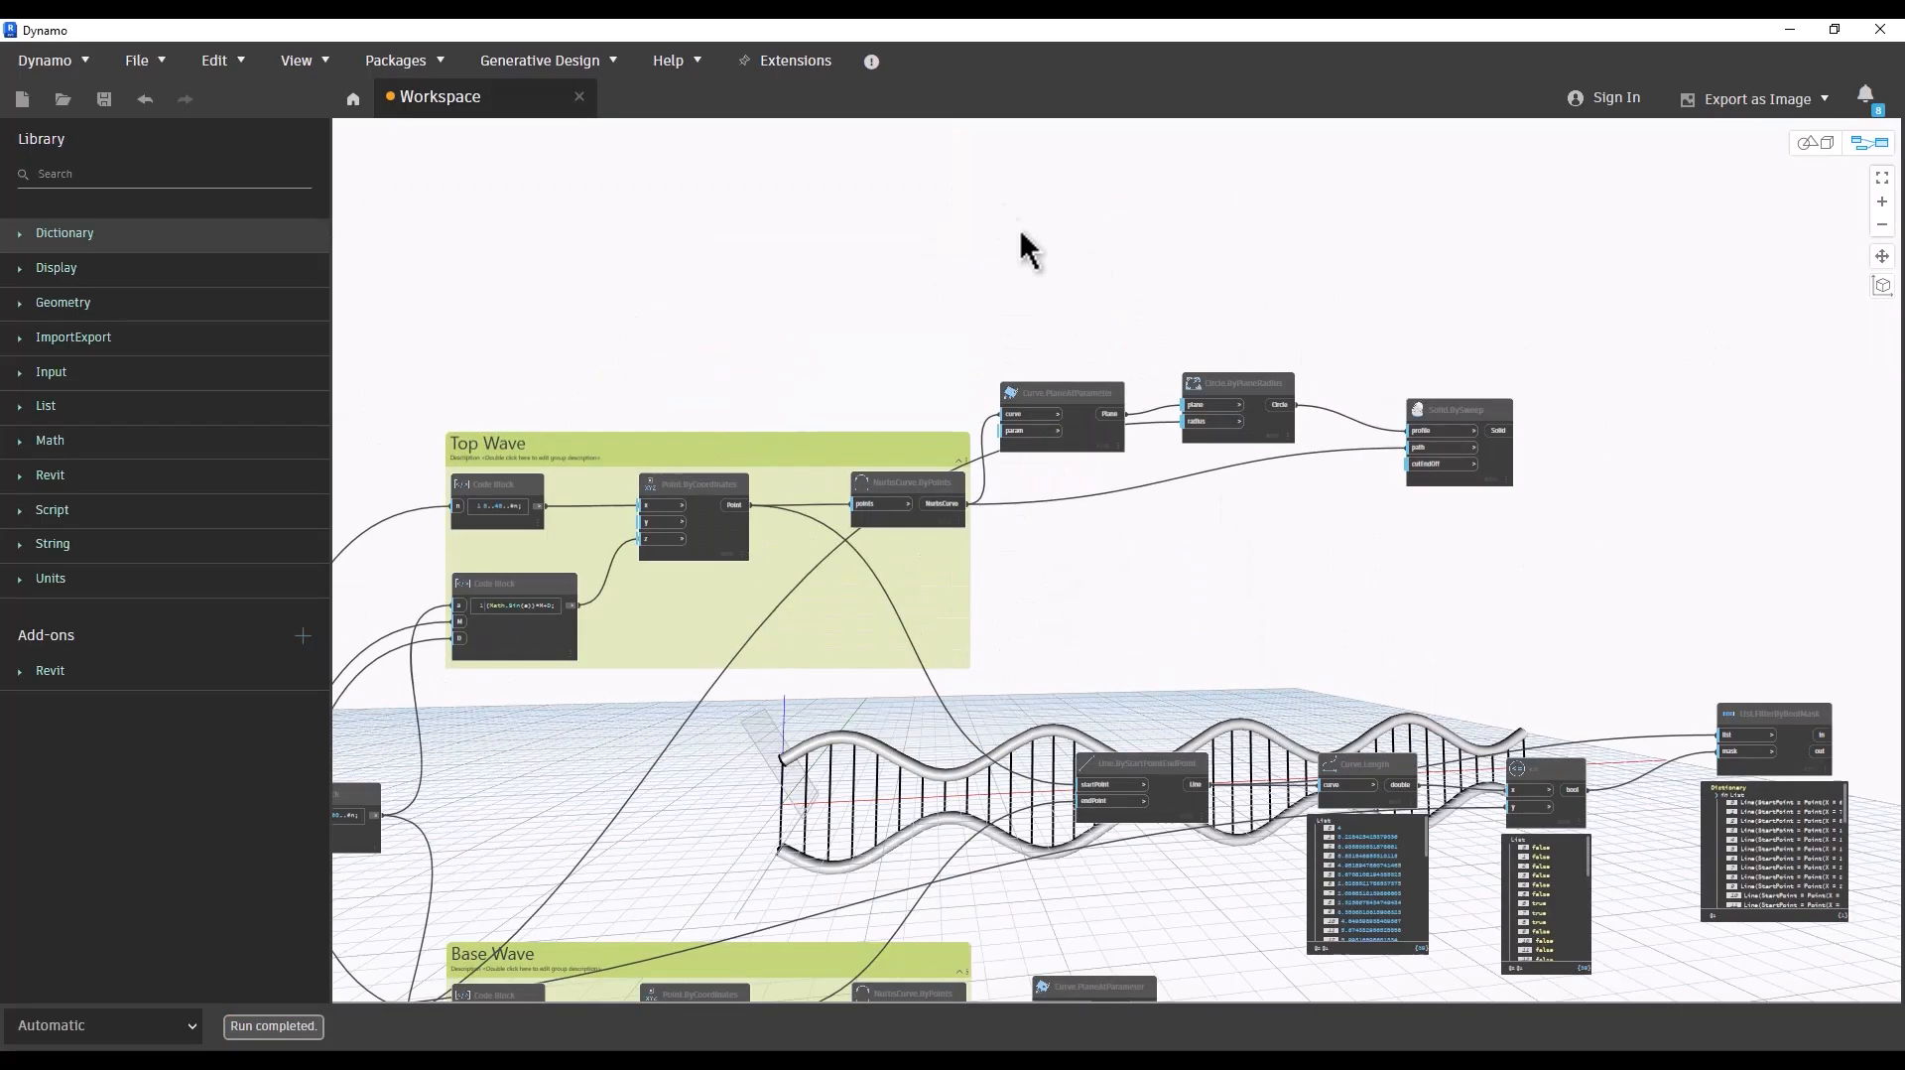
pyautogui.moveTo(1654, 320); pyautogui.dragTo(1000, 536)
pyautogui.moveTo(1103, 415); pyautogui.dragTo(1116, 491)
pyautogui.click(1536, 387)
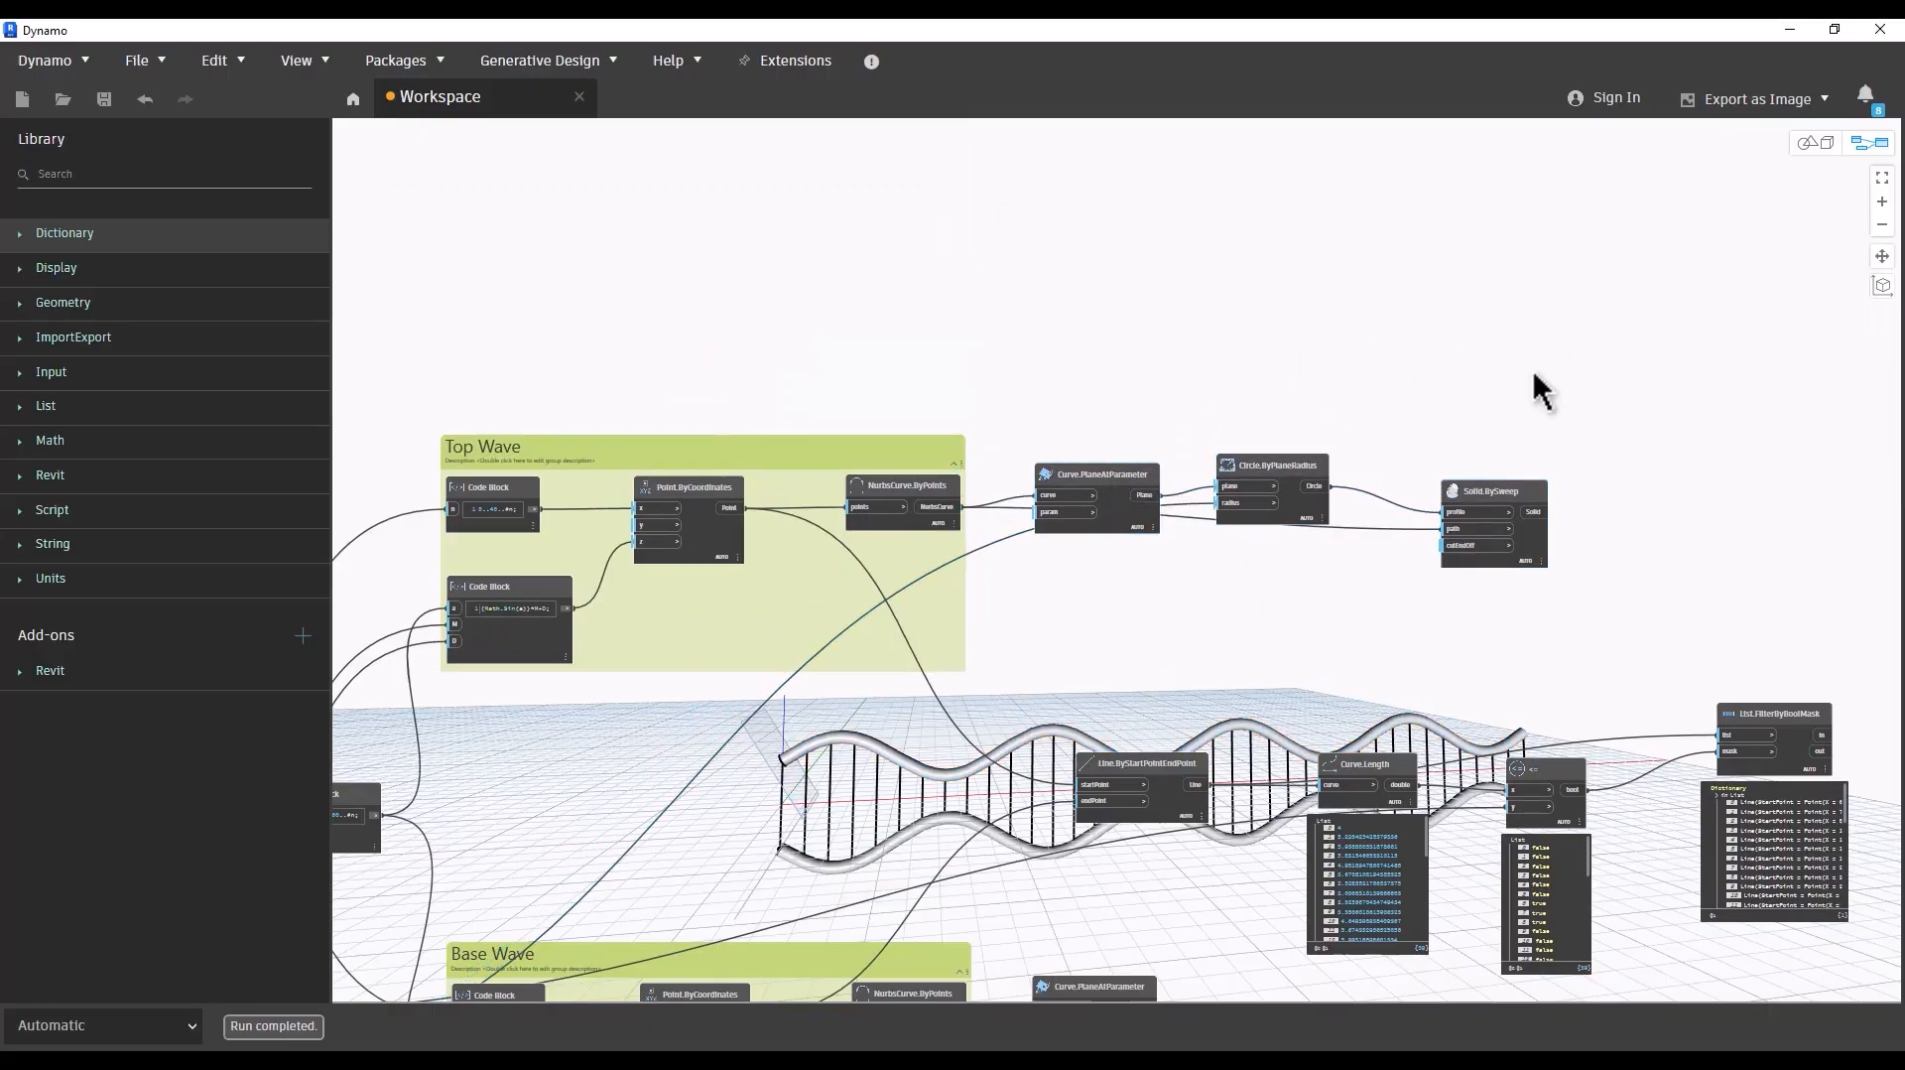
# Step: Add the top wave's plane, circle and sweep nodes to the Top Wave group
pyautogui.moveTo(1622, 410); pyautogui.dragTo(1050, 629)
pyautogui.keyDown('shift'); pyautogui.click(918, 454); pyautogui.keyUp('shift')
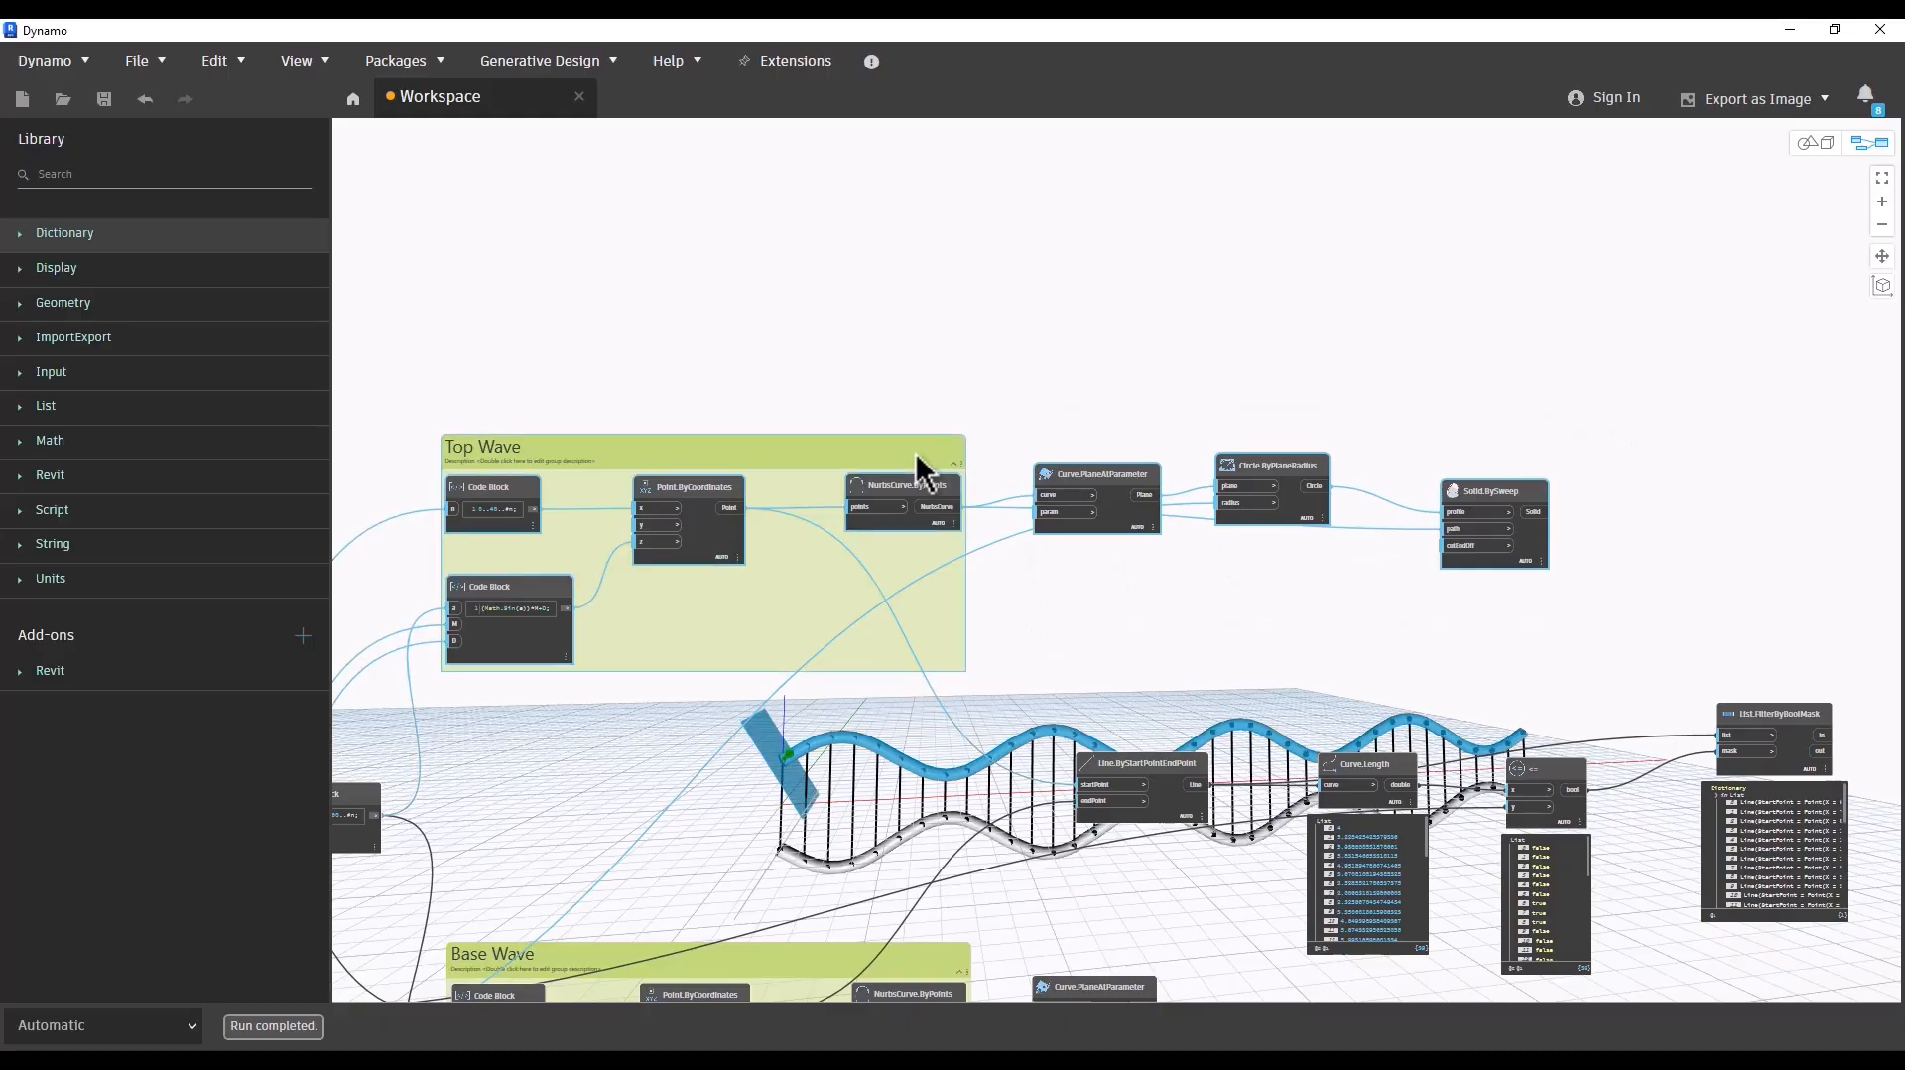
pyautogui.moveTo(1617, 343); pyautogui.dragTo(960, 616)
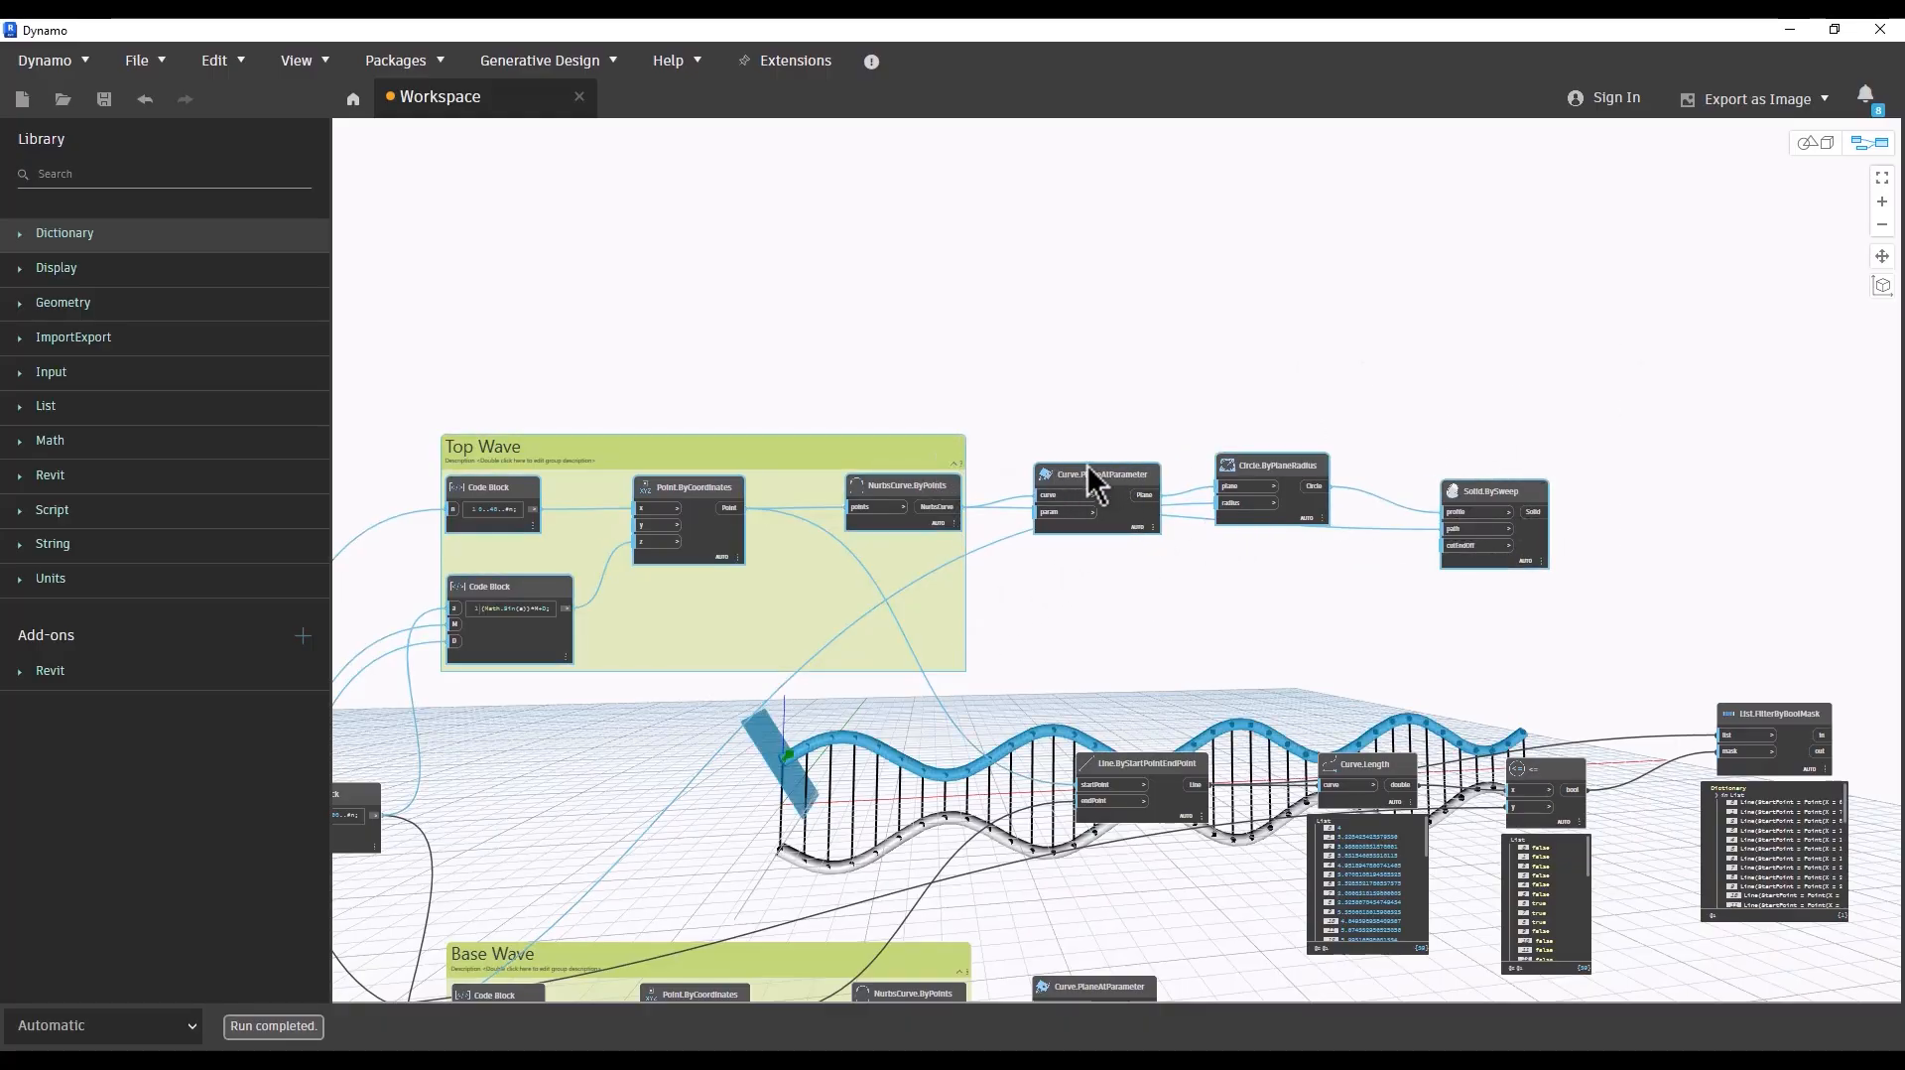
pyautogui.rightClick(1092, 466)
pyautogui.moveTo(1304, 523)
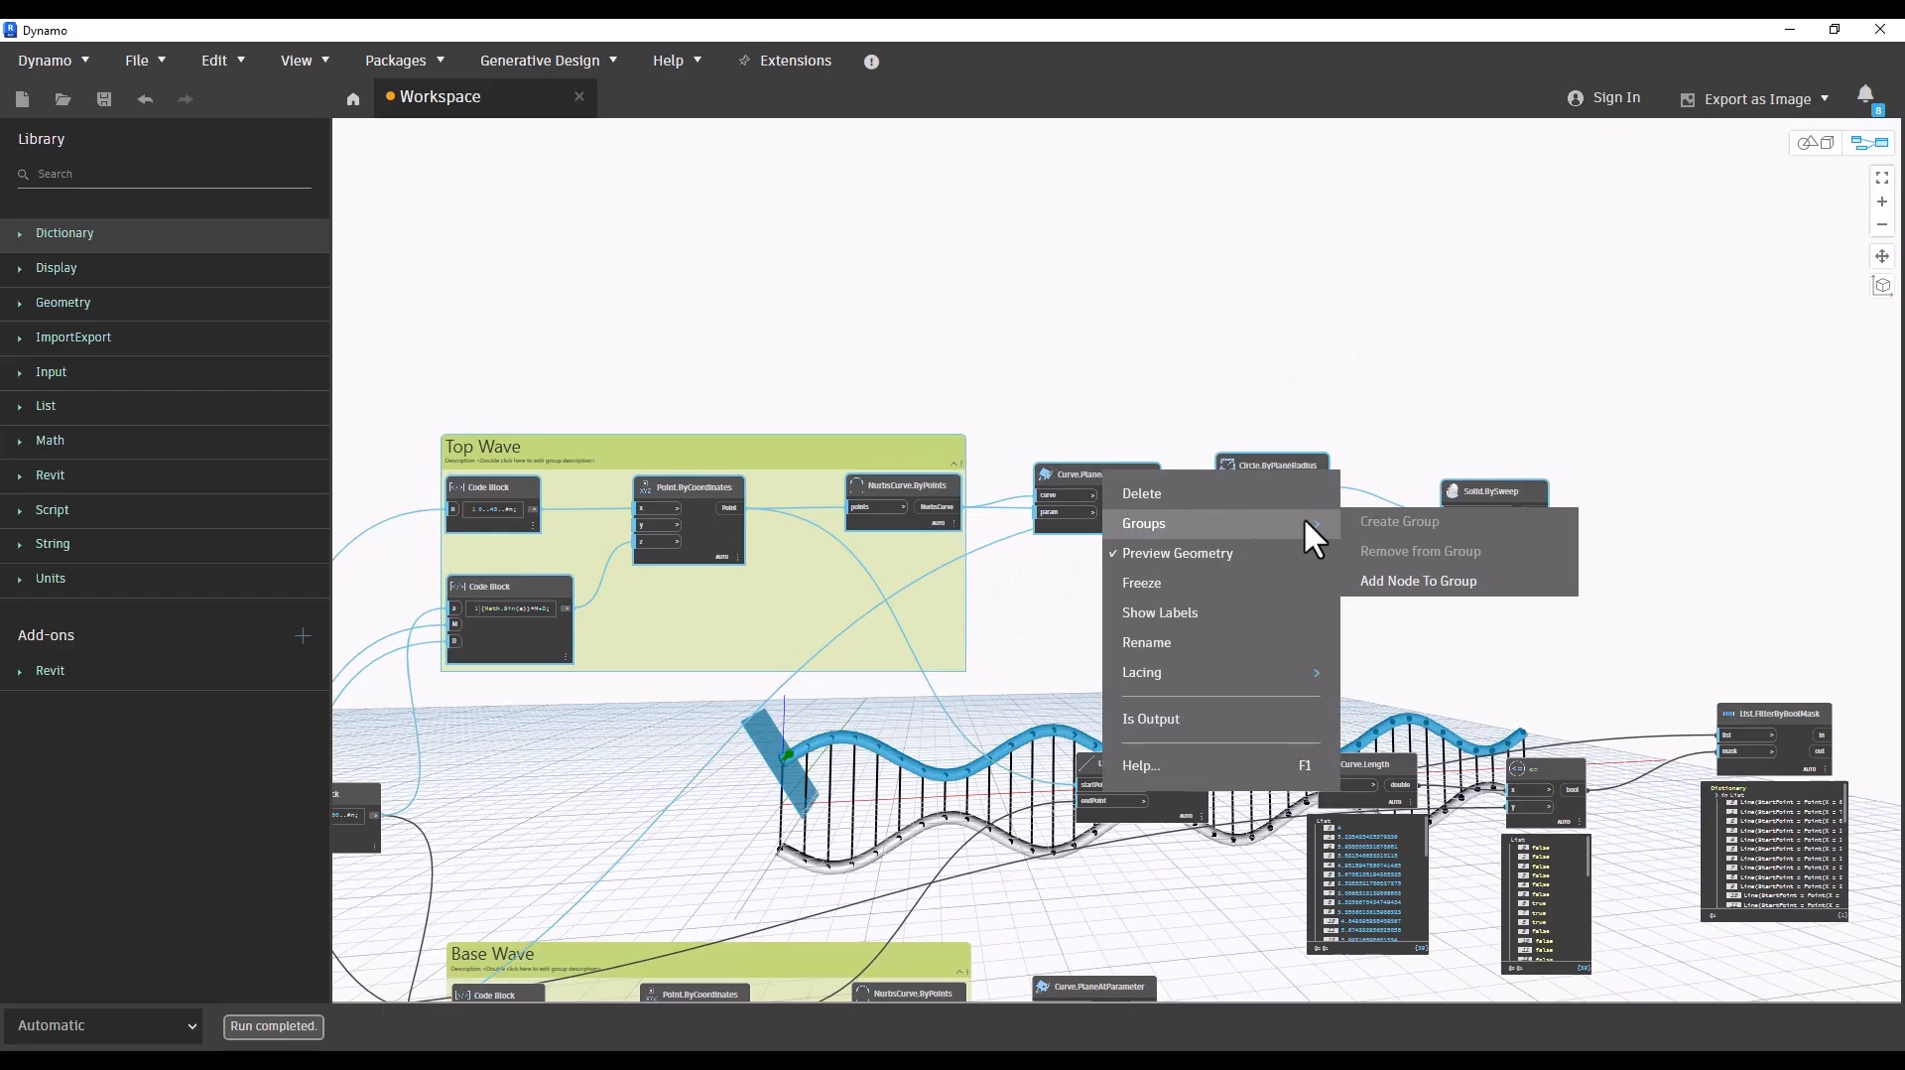
pyautogui.click(1389, 583)
# Step: Add the copied Curve.PlaneAtParameter, Circle.ByPlaneRadius and Solid.BySweep nodes to the Base Wave group
pyautogui.scroll(-5, 1177, 369)
pyautogui.scroll(6, 1191, 576)
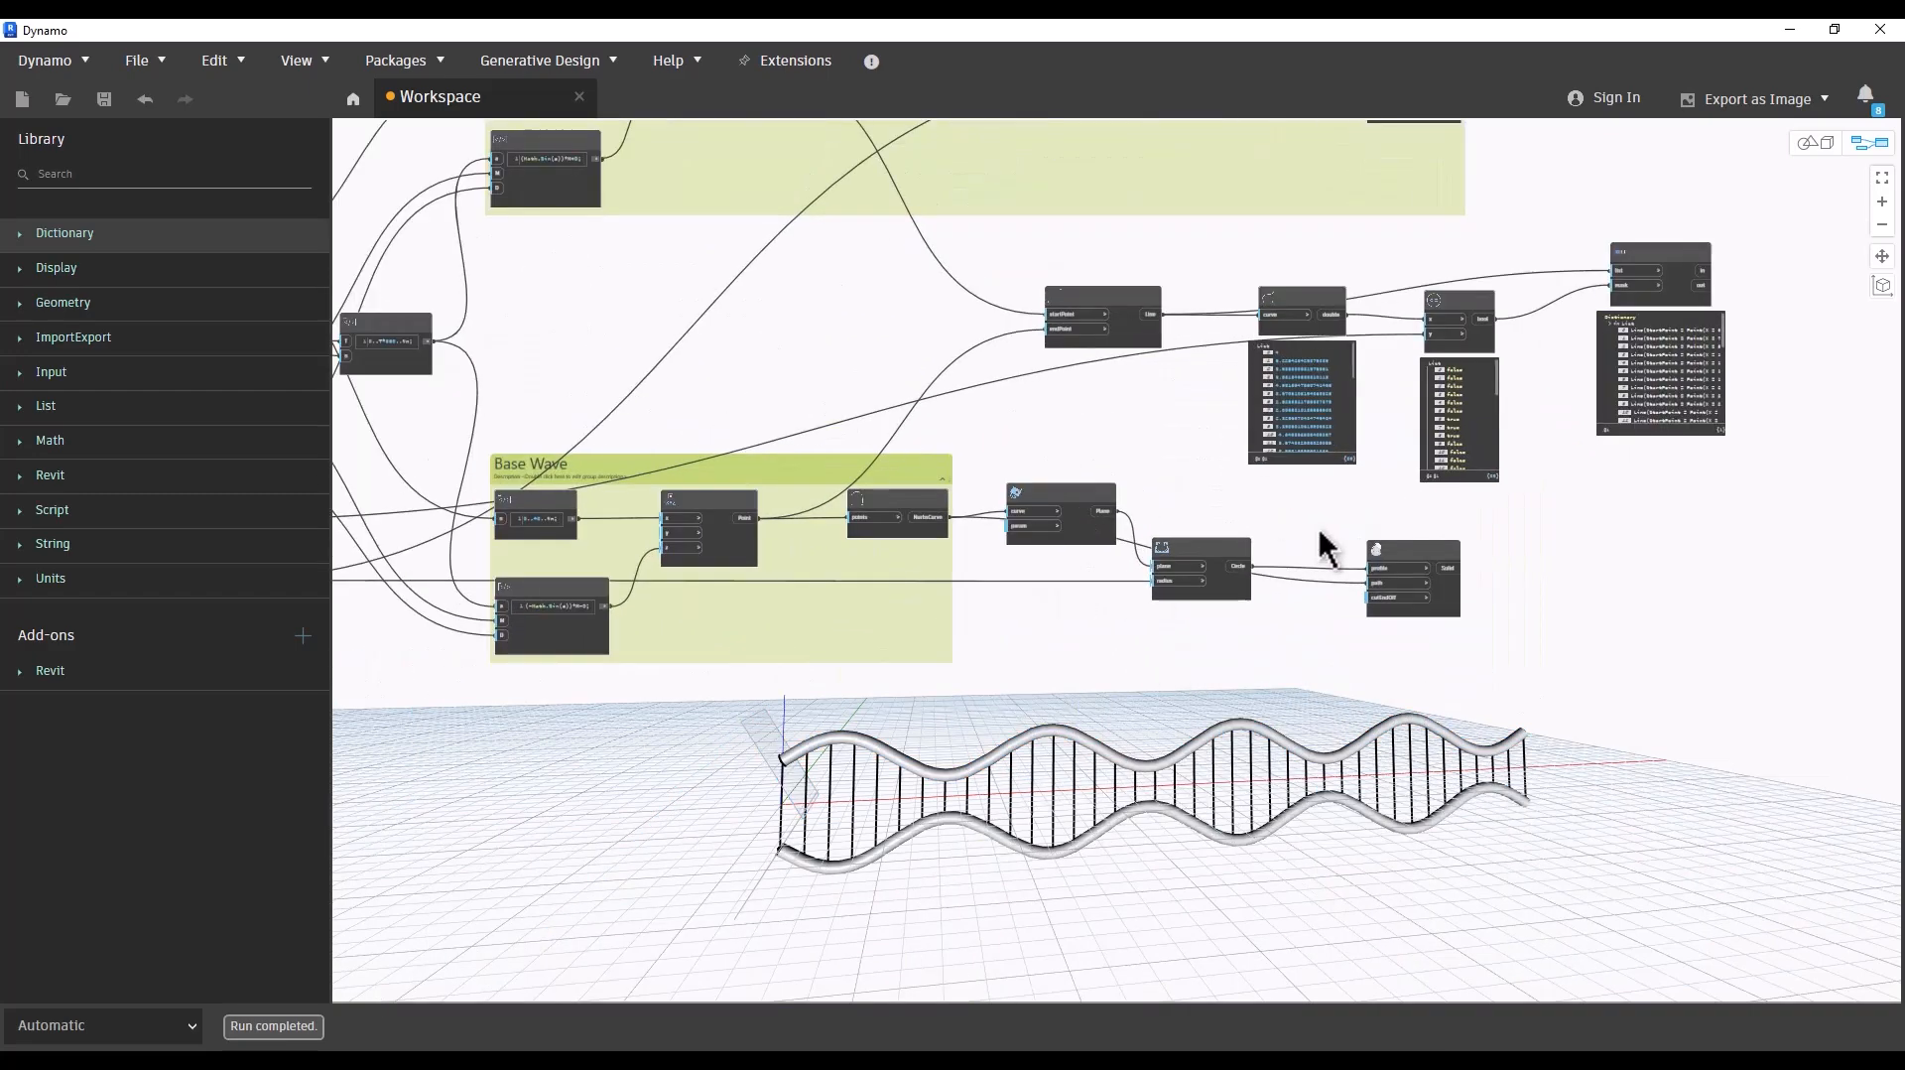
pyautogui.scroll(1, 1322, 541)
pyautogui.moveTo(1597, 512); pyautogui.dragTo(768, 682)
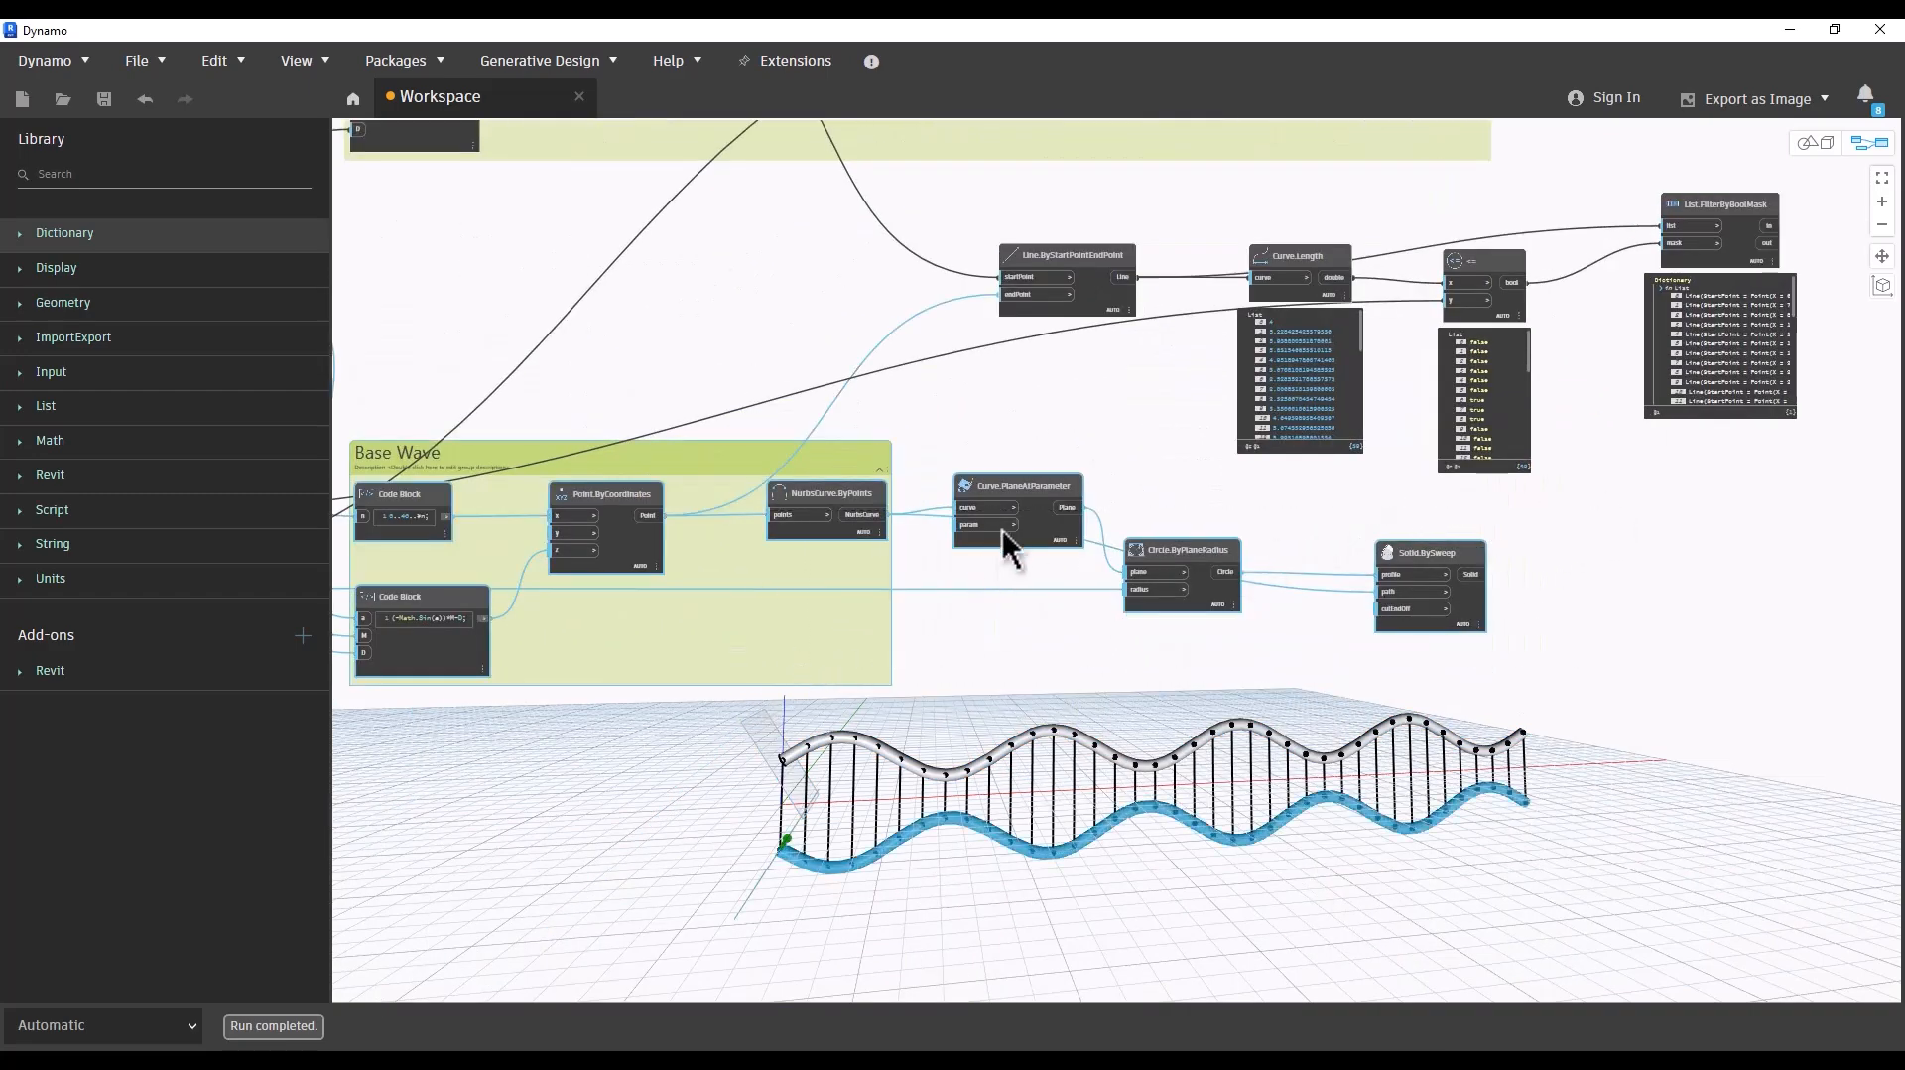
pyautogui.rightClick(822, 605)
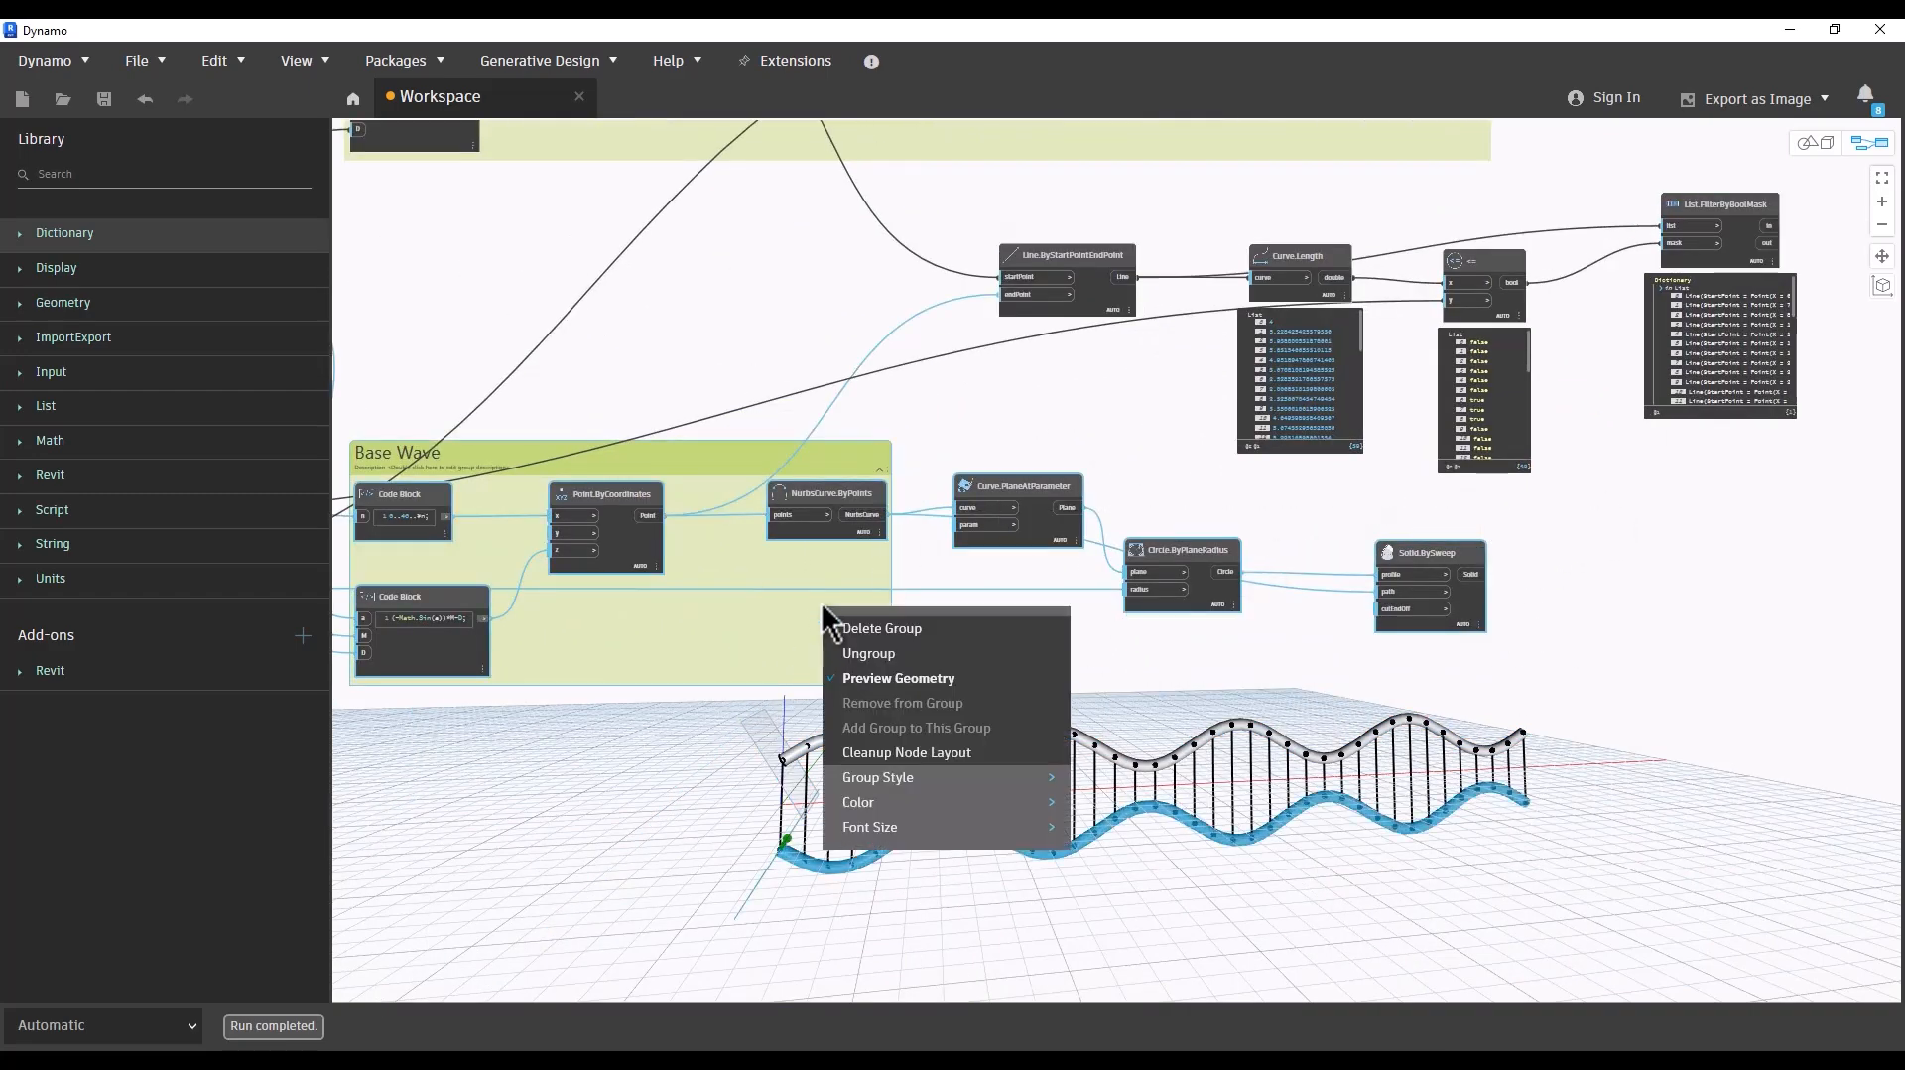
pyautogui.rightClick(1010, 481)
pyautogui.moveTo(1085, 535)
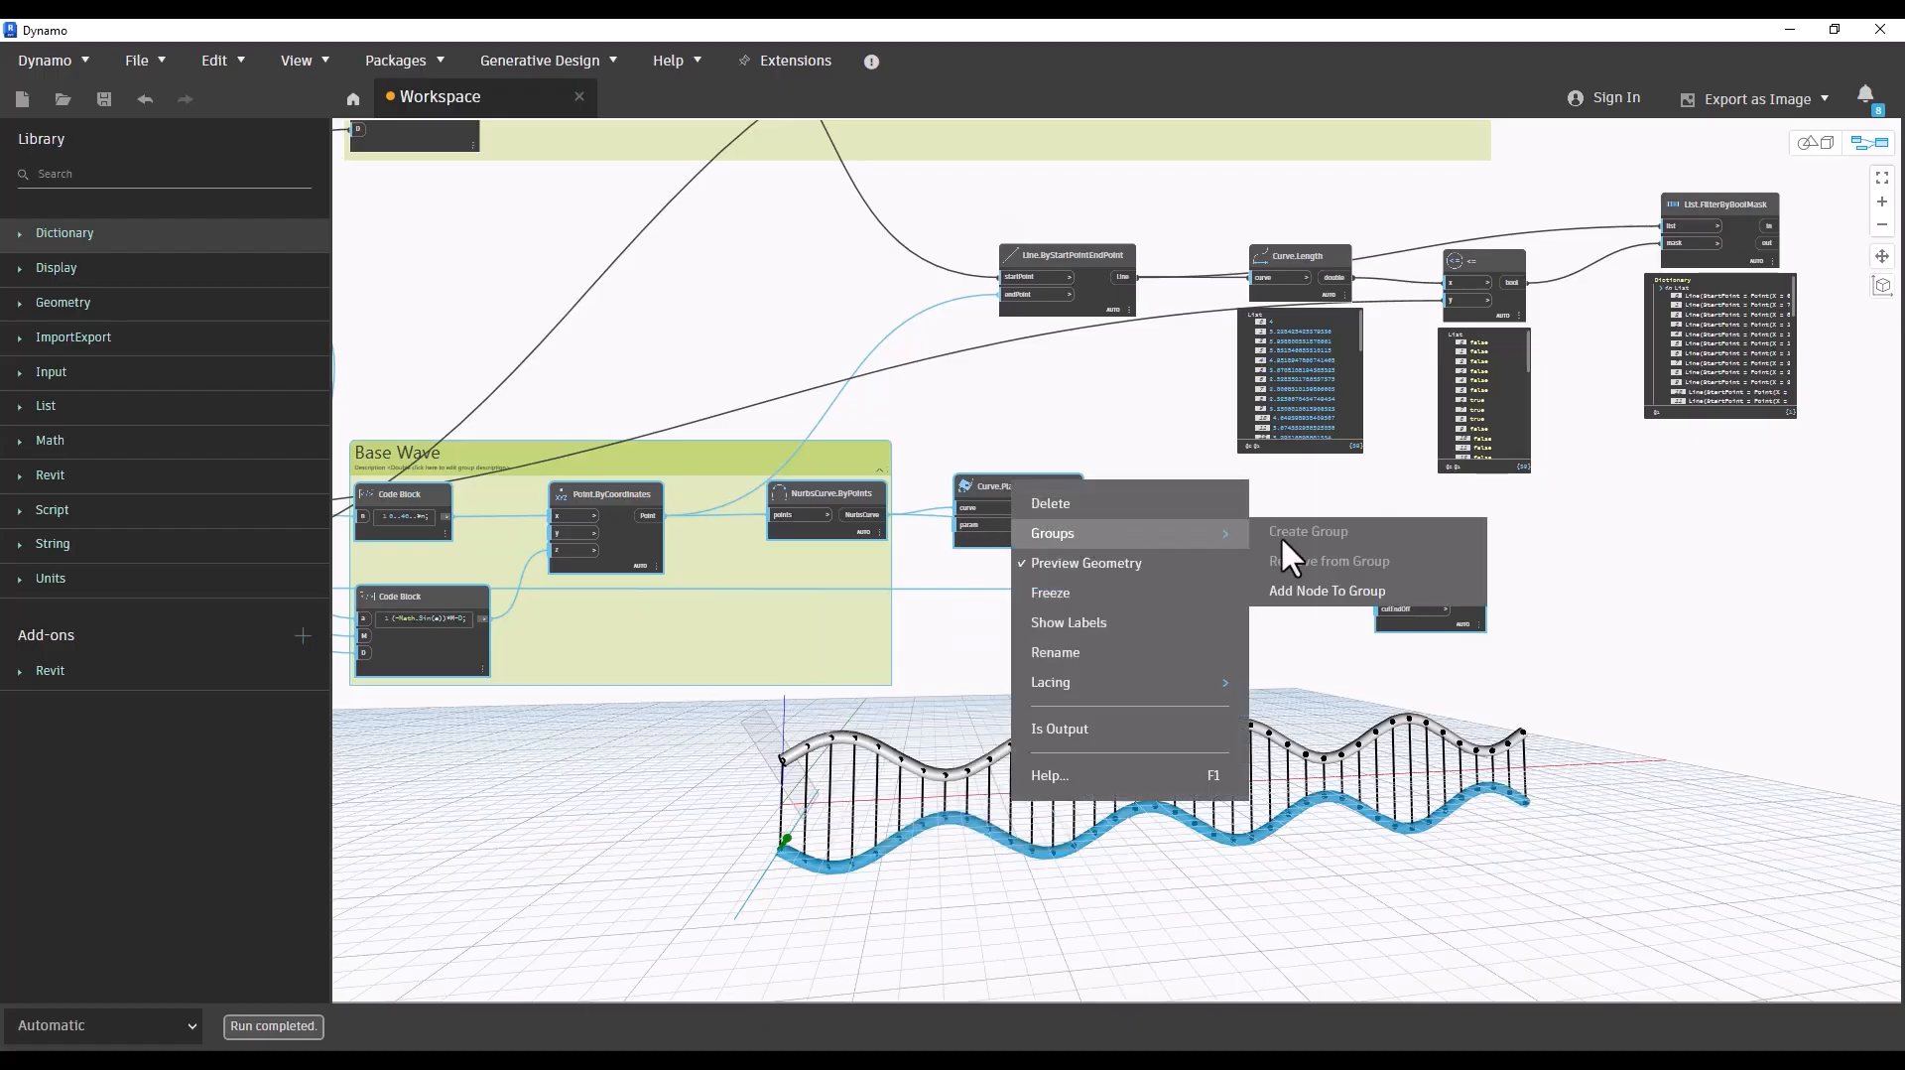
pyautogui.click(1318, 592)
# Step: Spread the Top Wave and Base Wave groups farther apart vertically and shift the line-filtering nodes between them
pyautogui.scroll(-5, 1111, 516)
pyautogui.moveTo(1130, 295); pyautogui.dragTo(1113, 240)
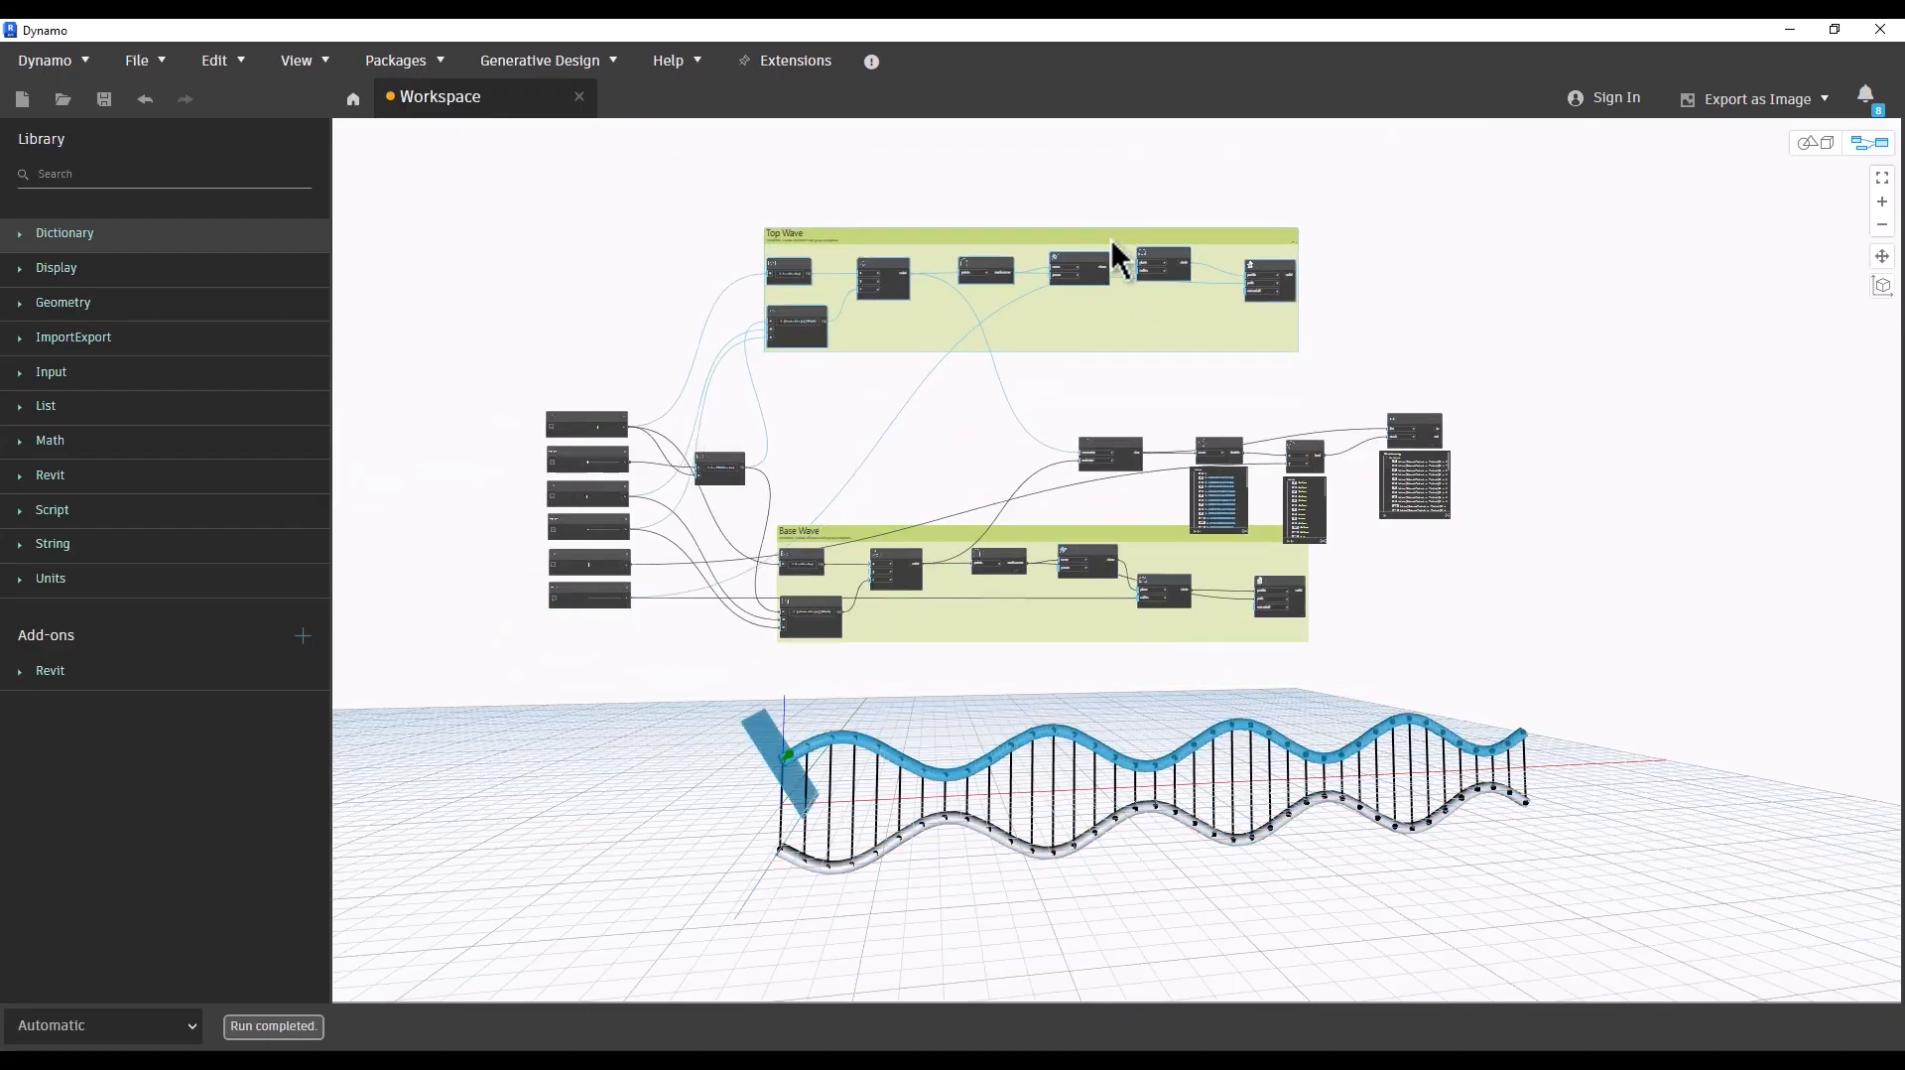
pyautogui.moveTo(1115, 537); pyautogui.dragTo(1112, 567)
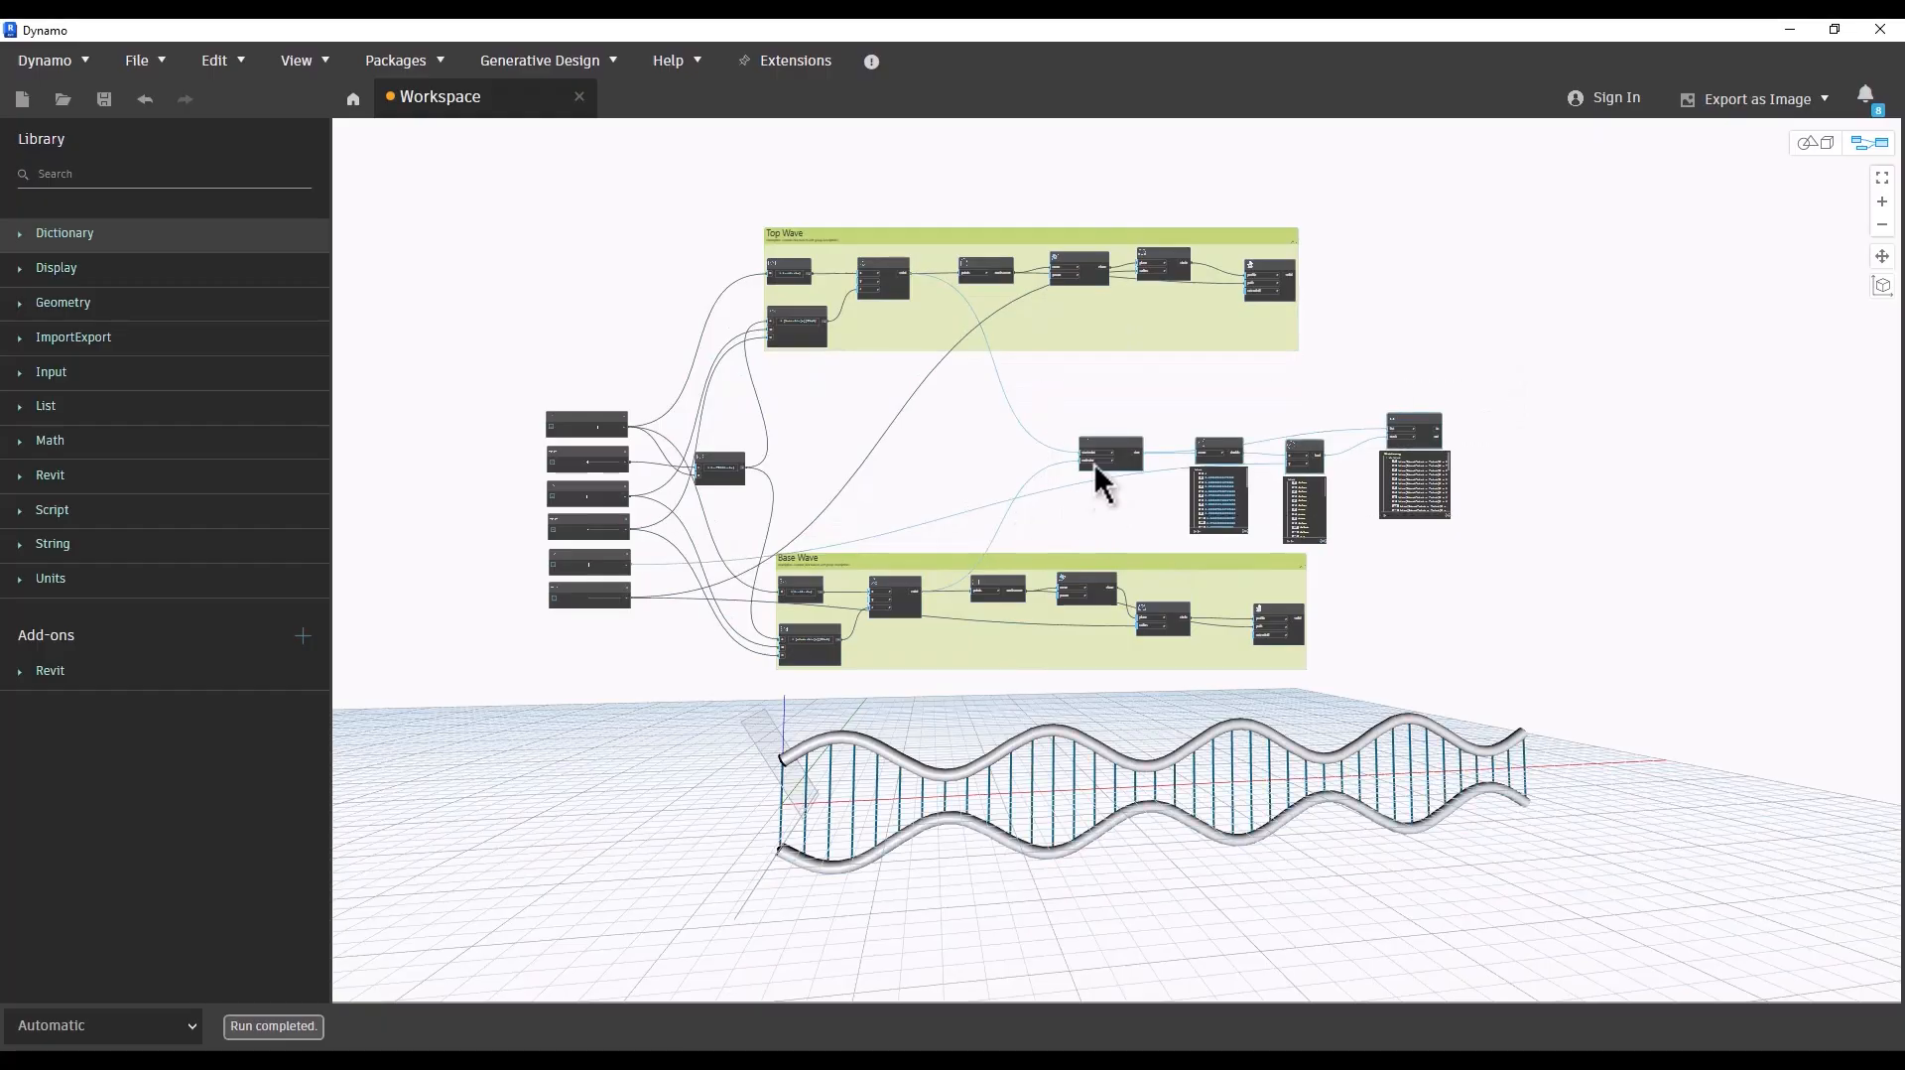
pyautogui.moveTo(1094, 463); pyautogui.dragTo(1043, 432)
# Step: Add a Curve.ExtrudeAsSolid (direction, distance) node beyond List.FilterByBoolMask
pyautogui.scroll(2, 1420, 495)
pyautogui.scroll(3, 1421, 427)
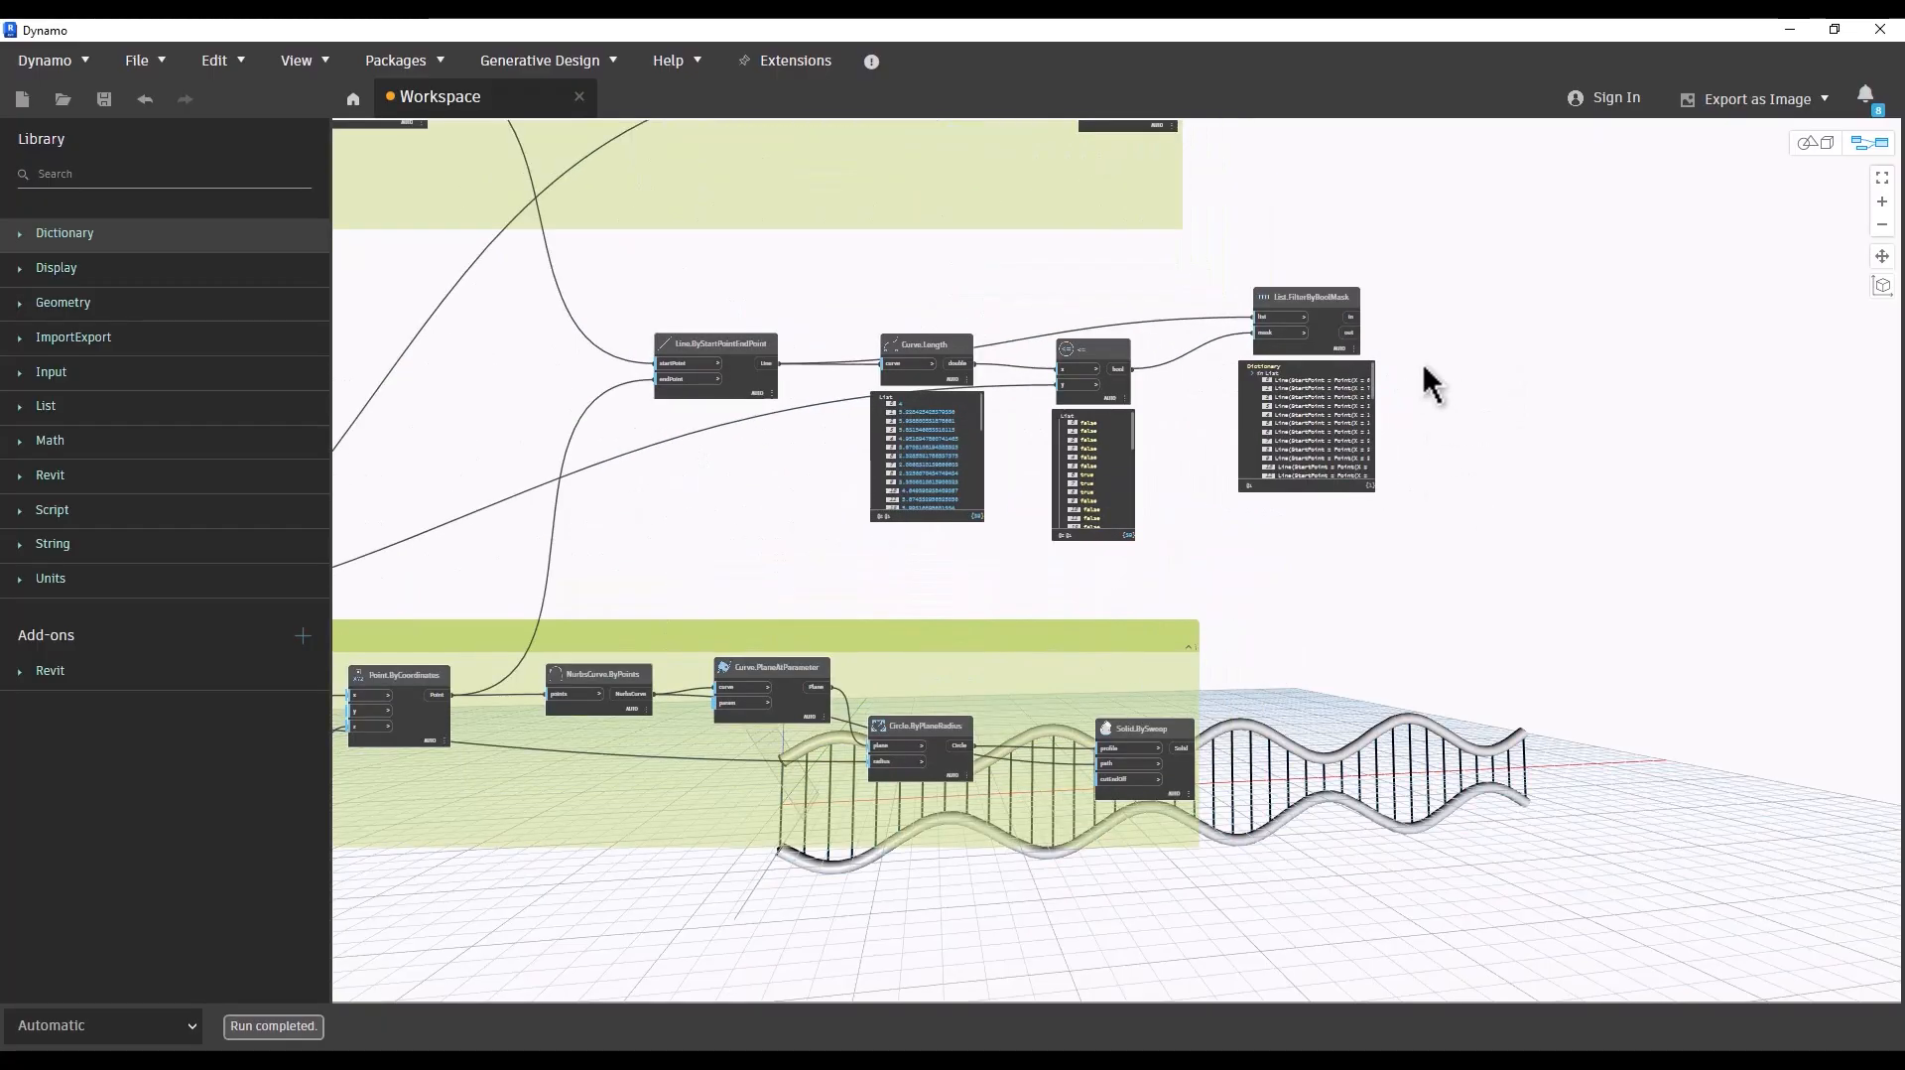
pyautogui.moveTo(1276, 268); pyautogui.dragTo(1280, 320)
pyautogui.rightClick(1503, 355)
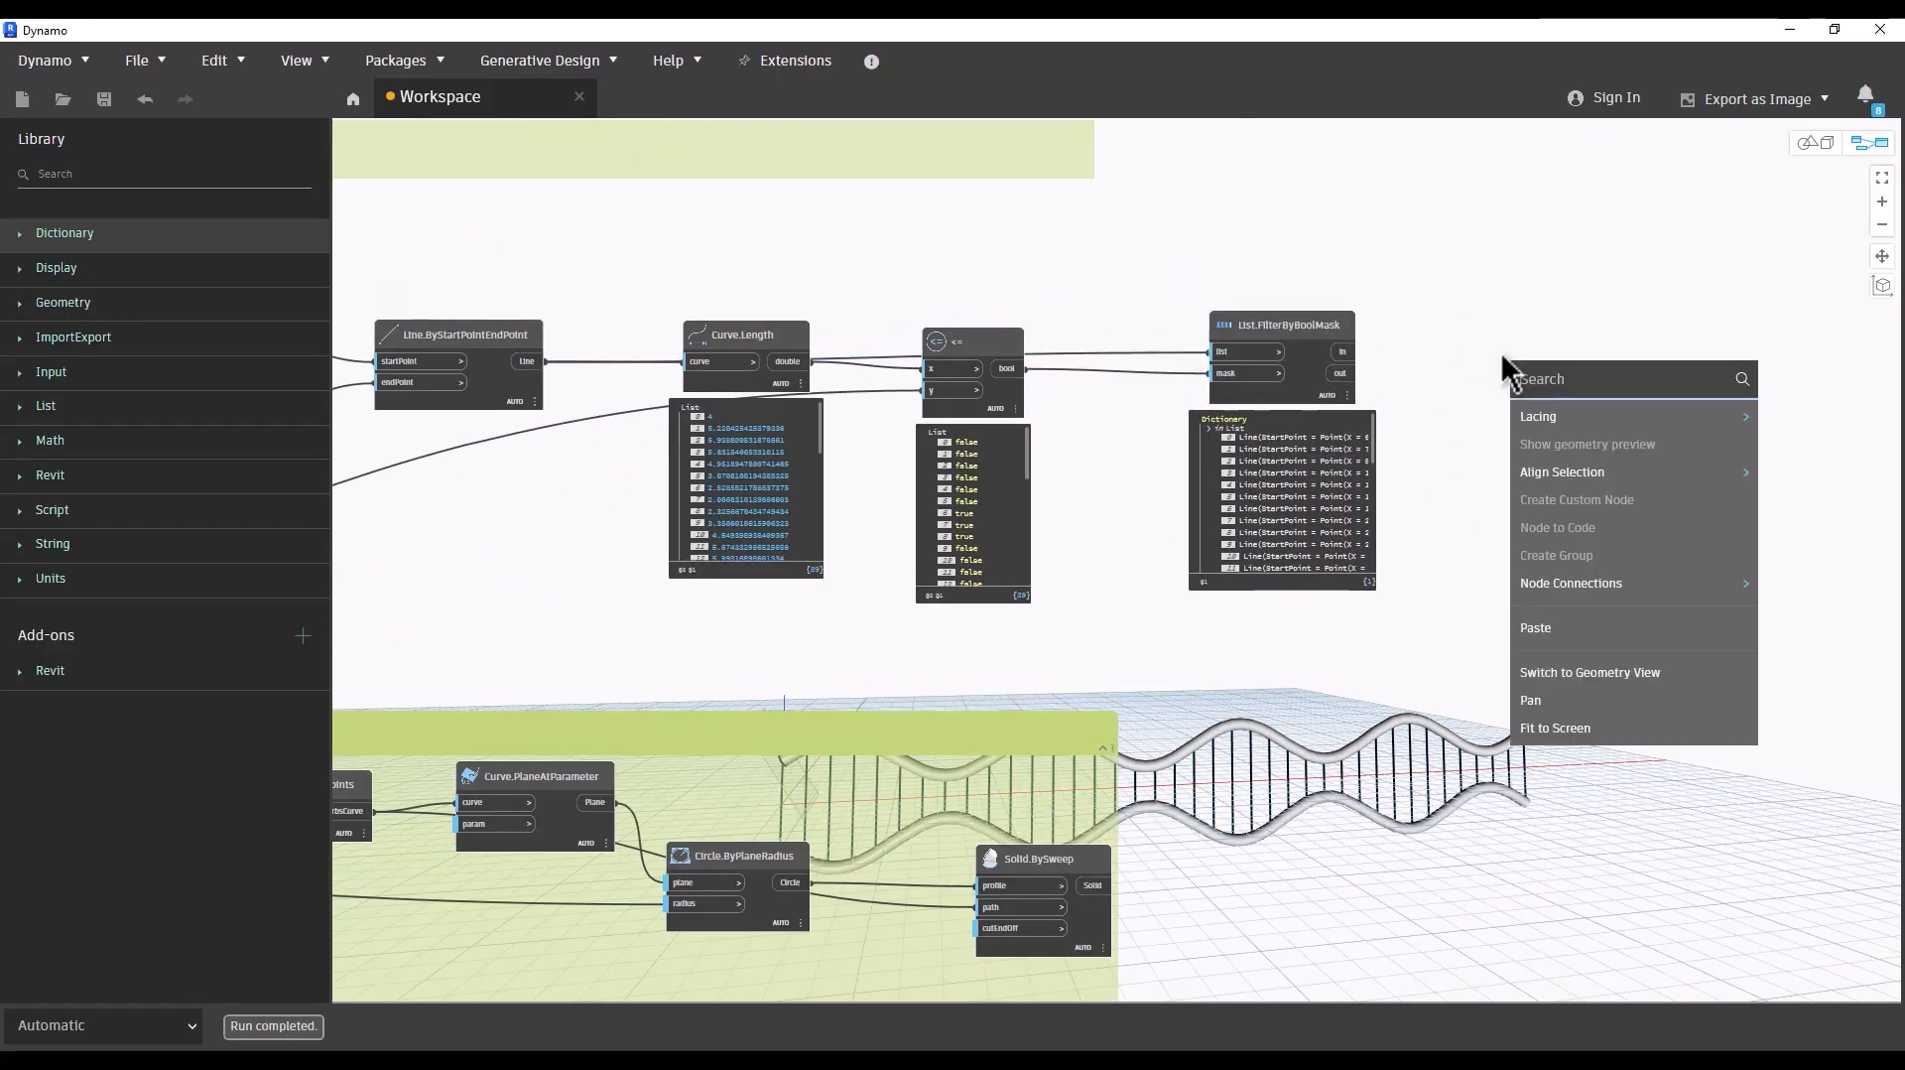
pyautogui.write('extr')
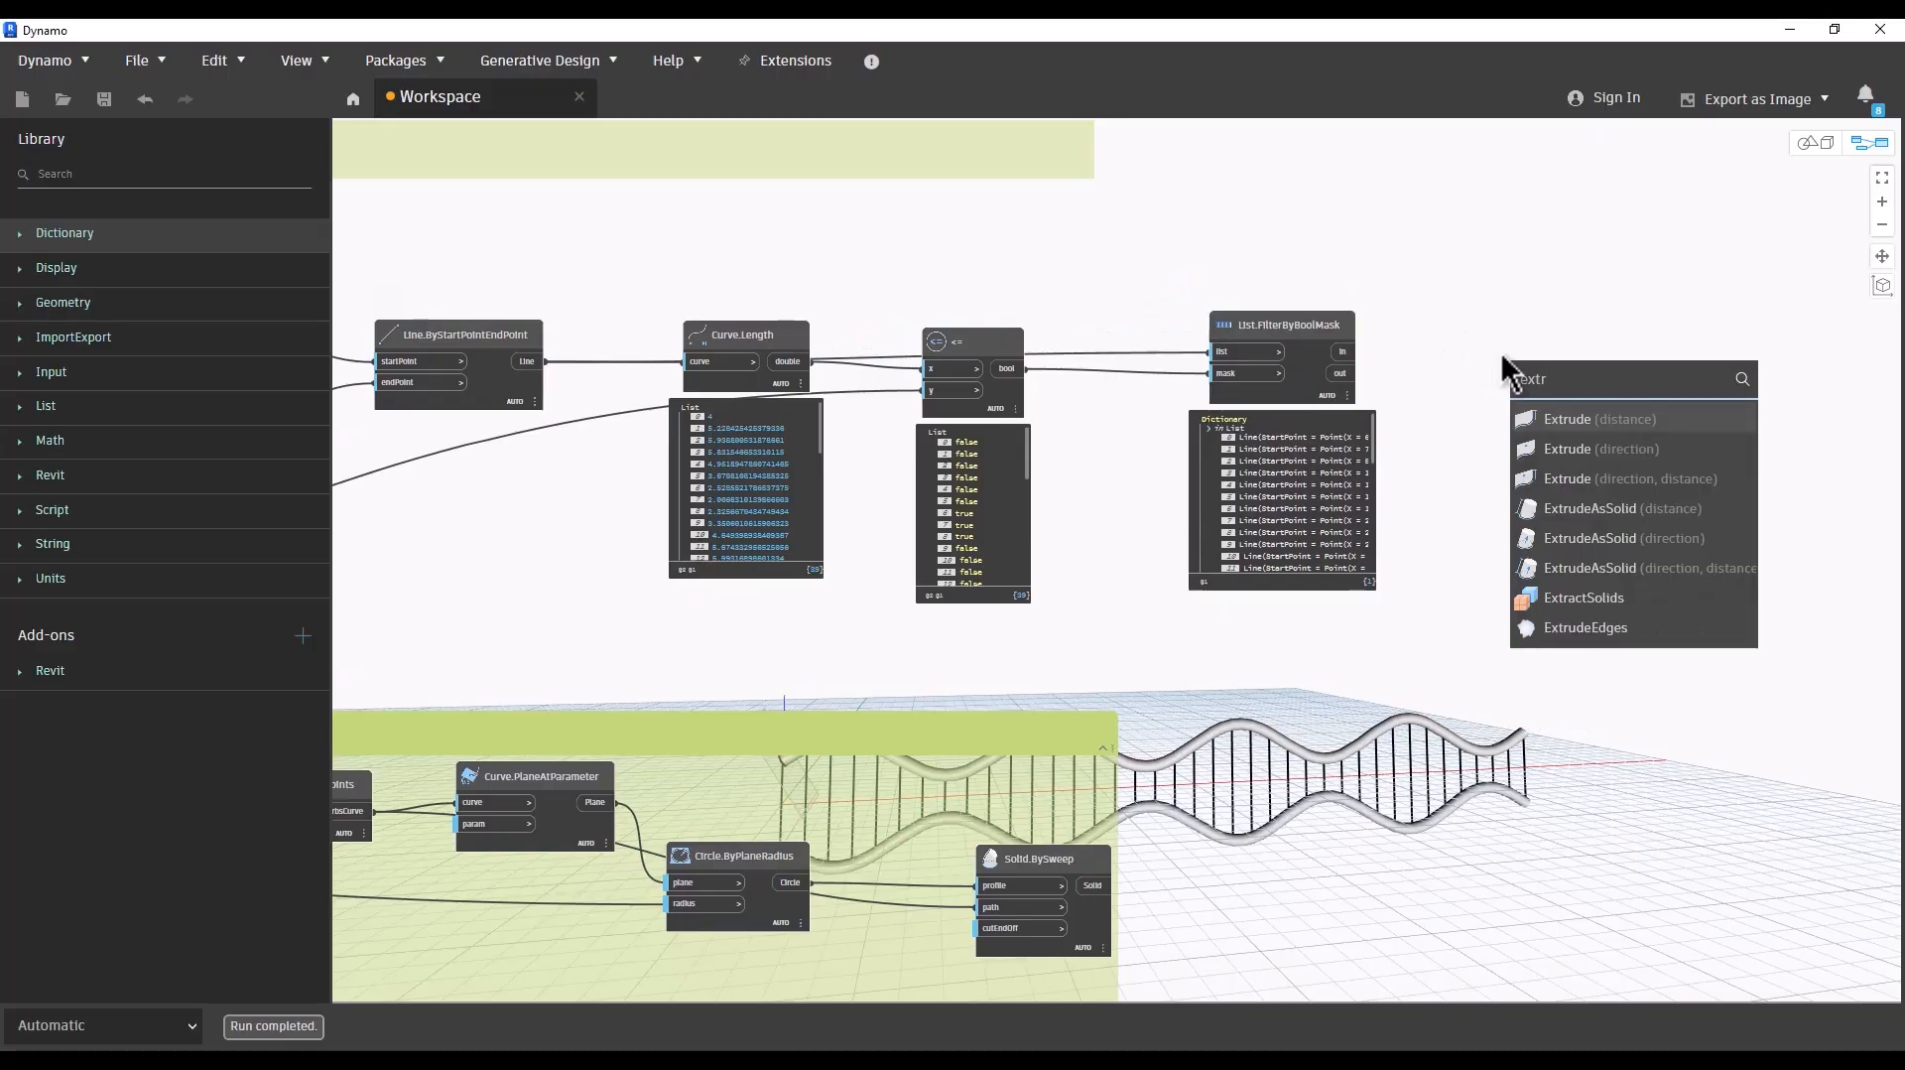
pyautogui.click(1651, 567)
pyautogui.moveTo(1704, 579); pyautogui.dragTo(1656, 321)
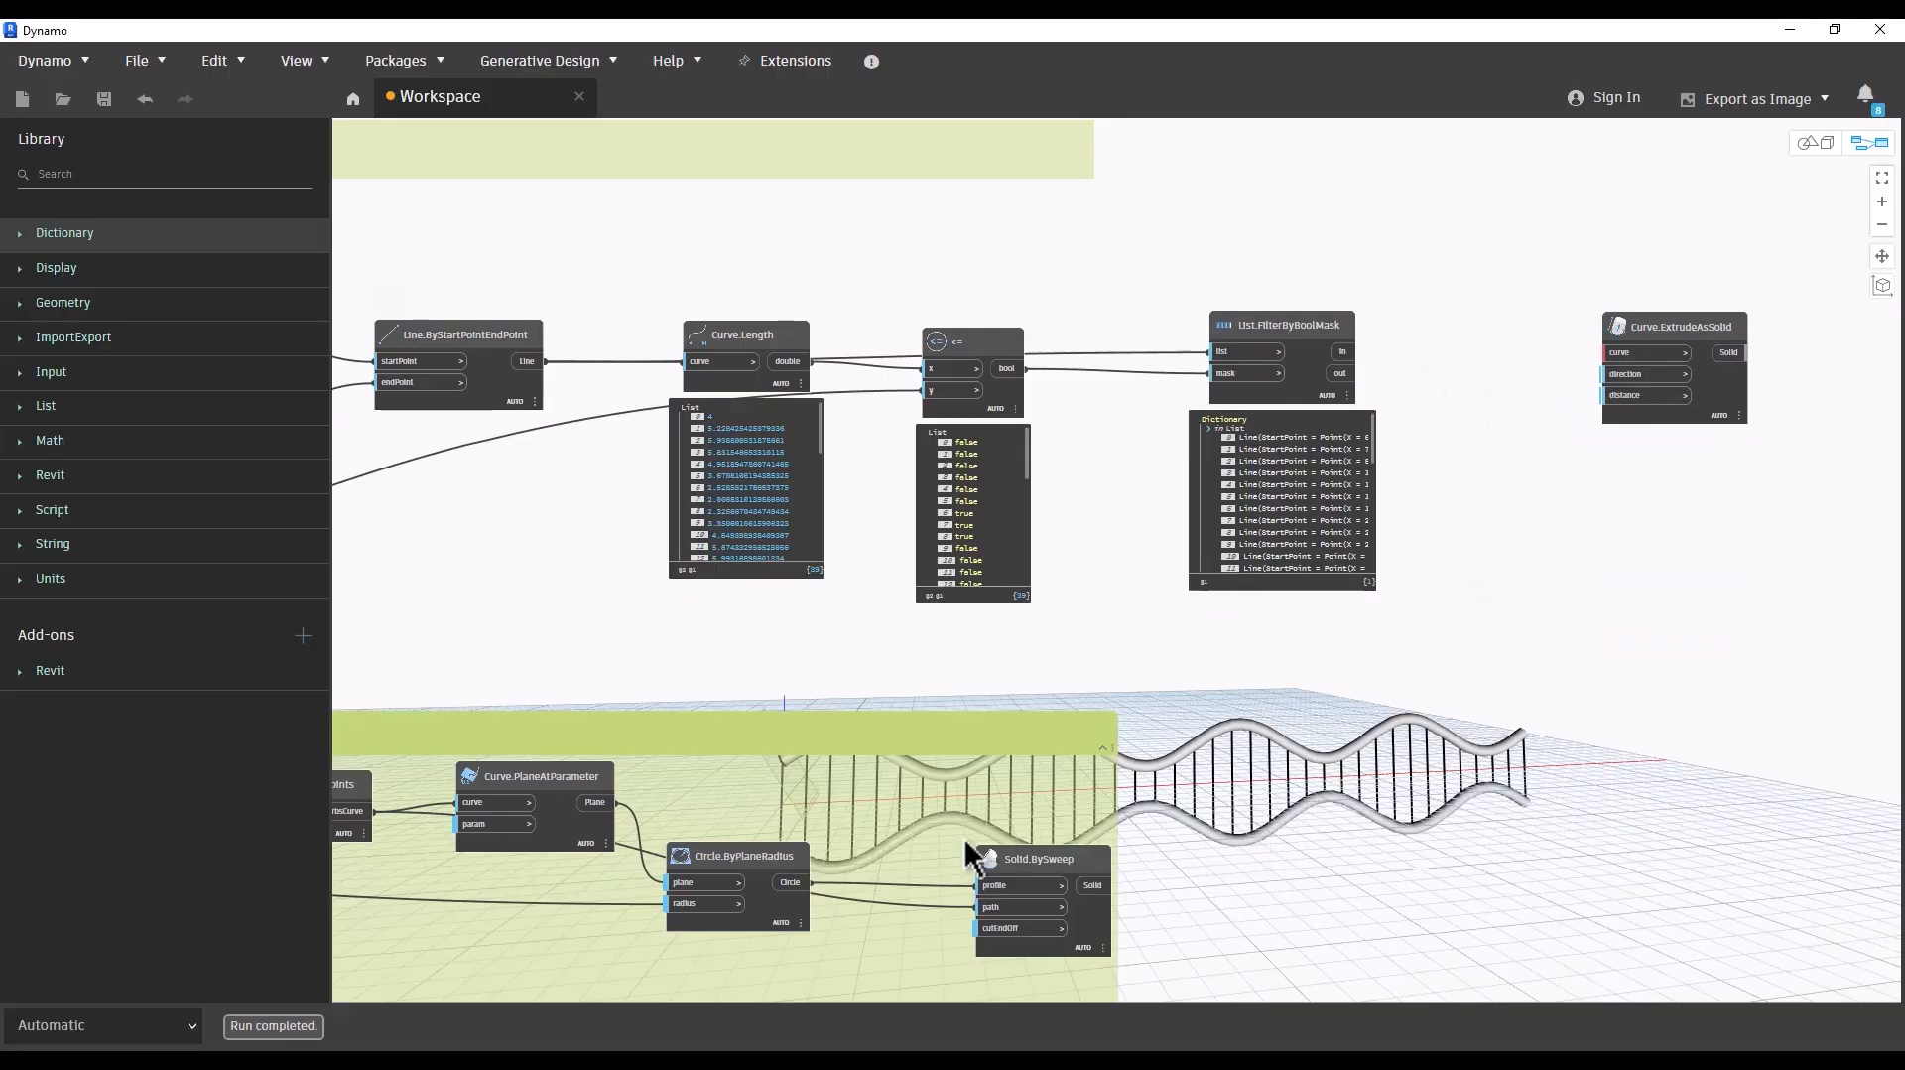
# Step: Add a Circle.ByCenterPointRadius node between List.FilterByBoolMask and Curve.ExtrudeAsSolid, moving the extrude node aside for room
pyautogui.rightClick(1480, 431)
pyautogui.write('c')
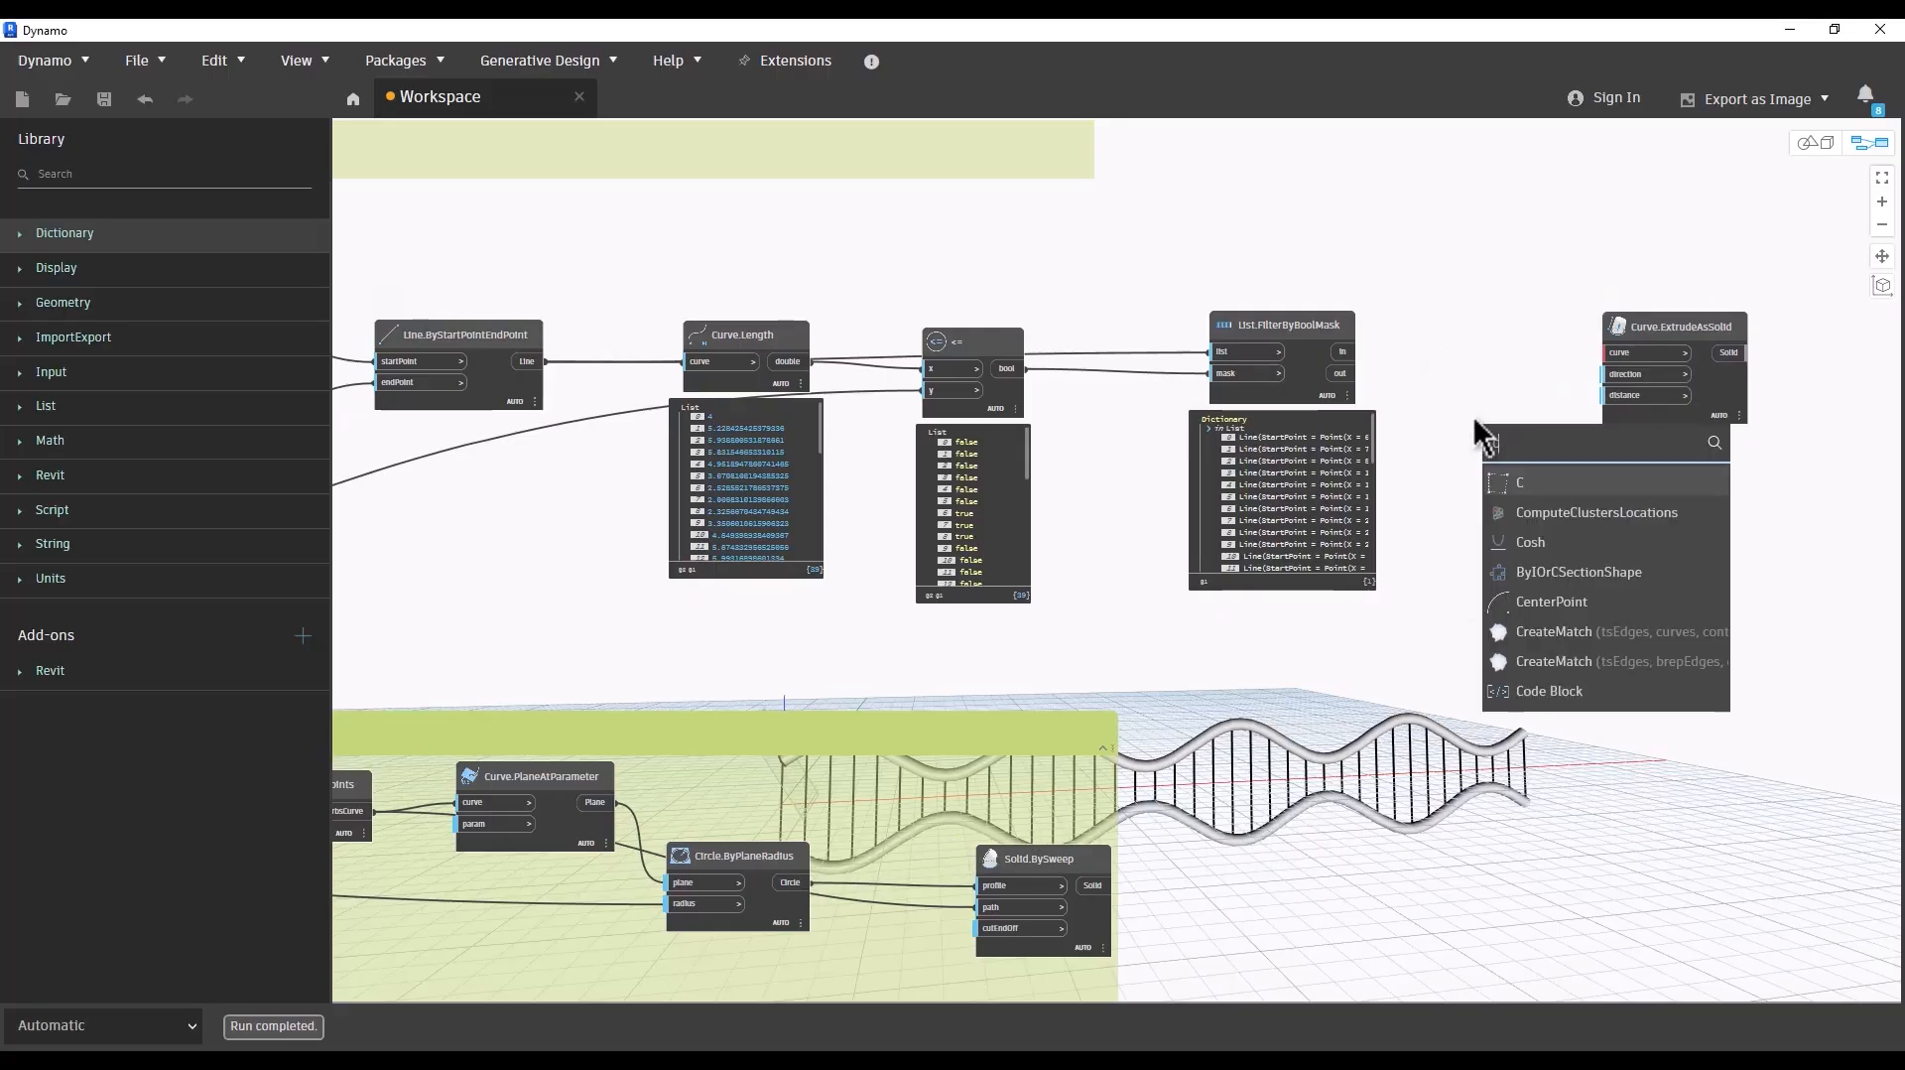
pyautogui.write('irc')
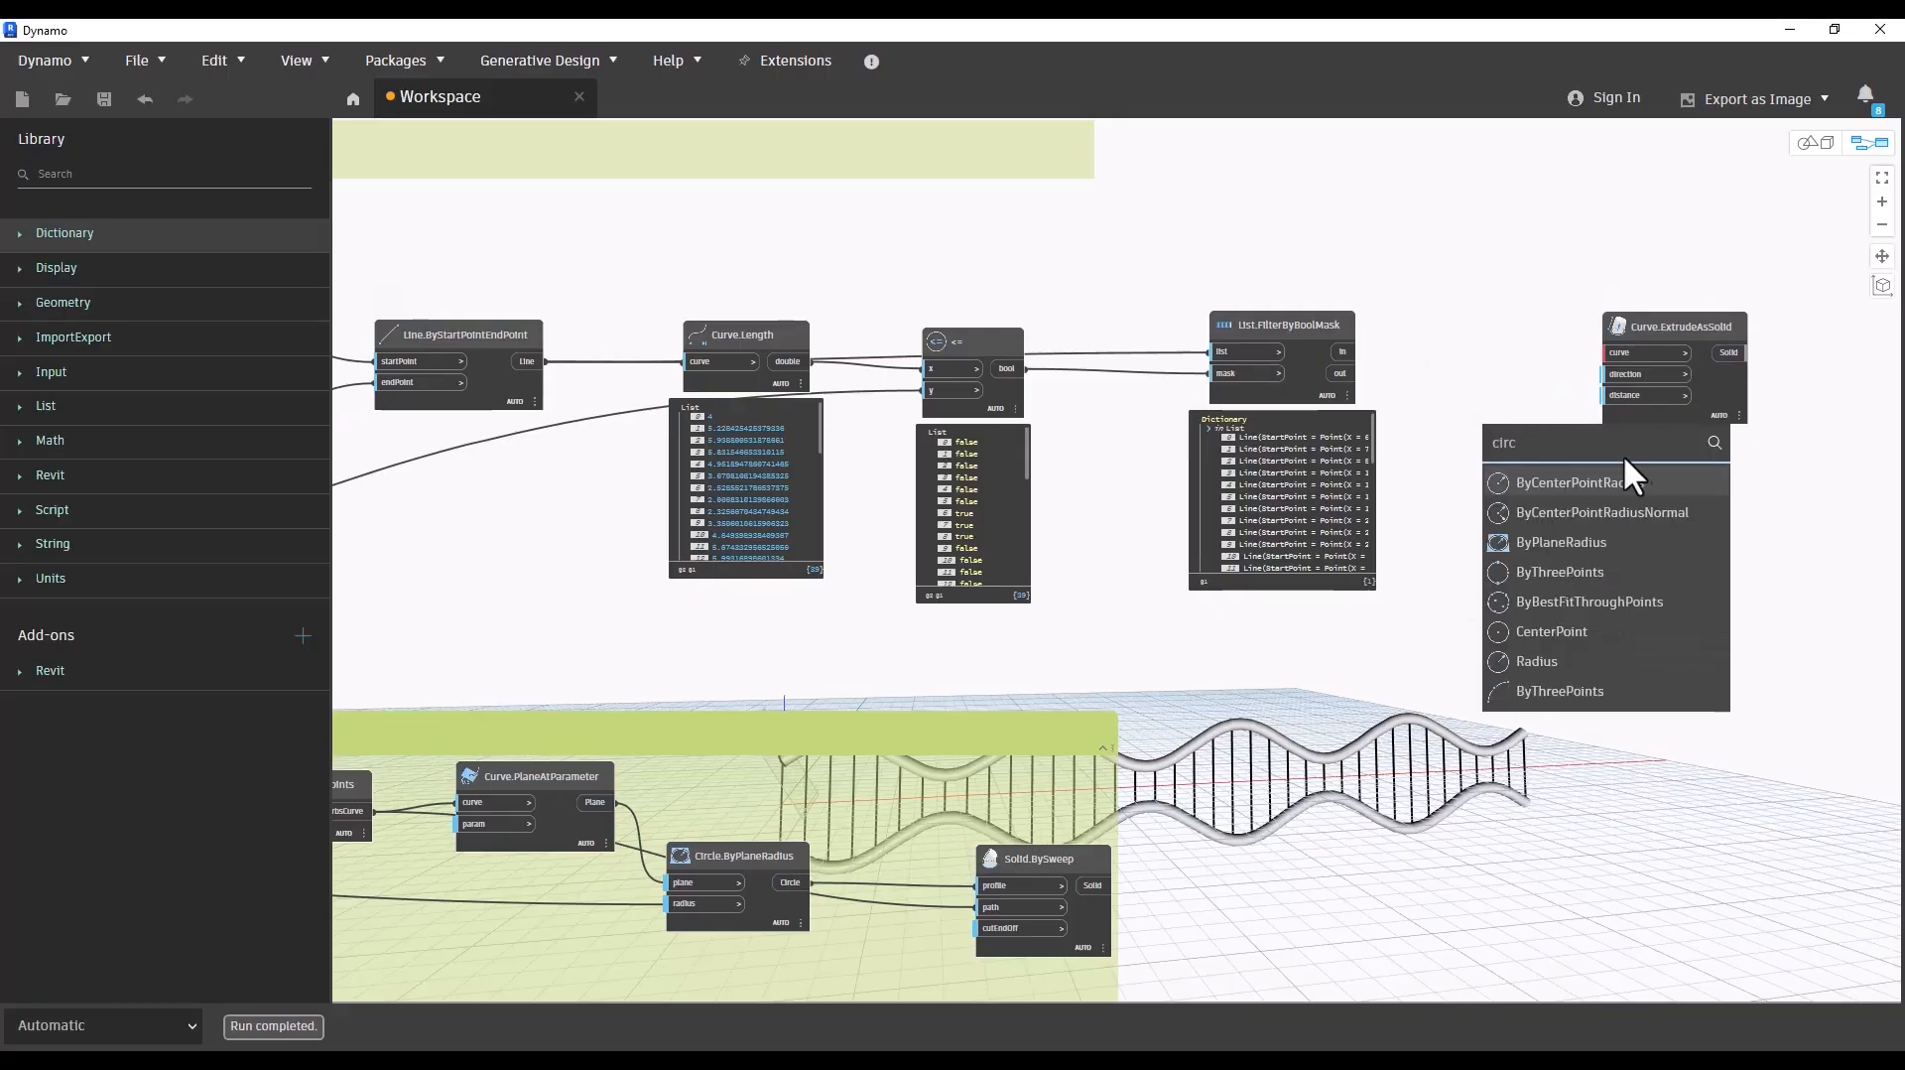
pyautogui.click(1618, 482)
pyautogui.moveTo(1653, 506); pyautogui.dragTo(1467, 336)
pyautogui.moveTo(1641, 341); pyautogui.dragTo(1714, 341)
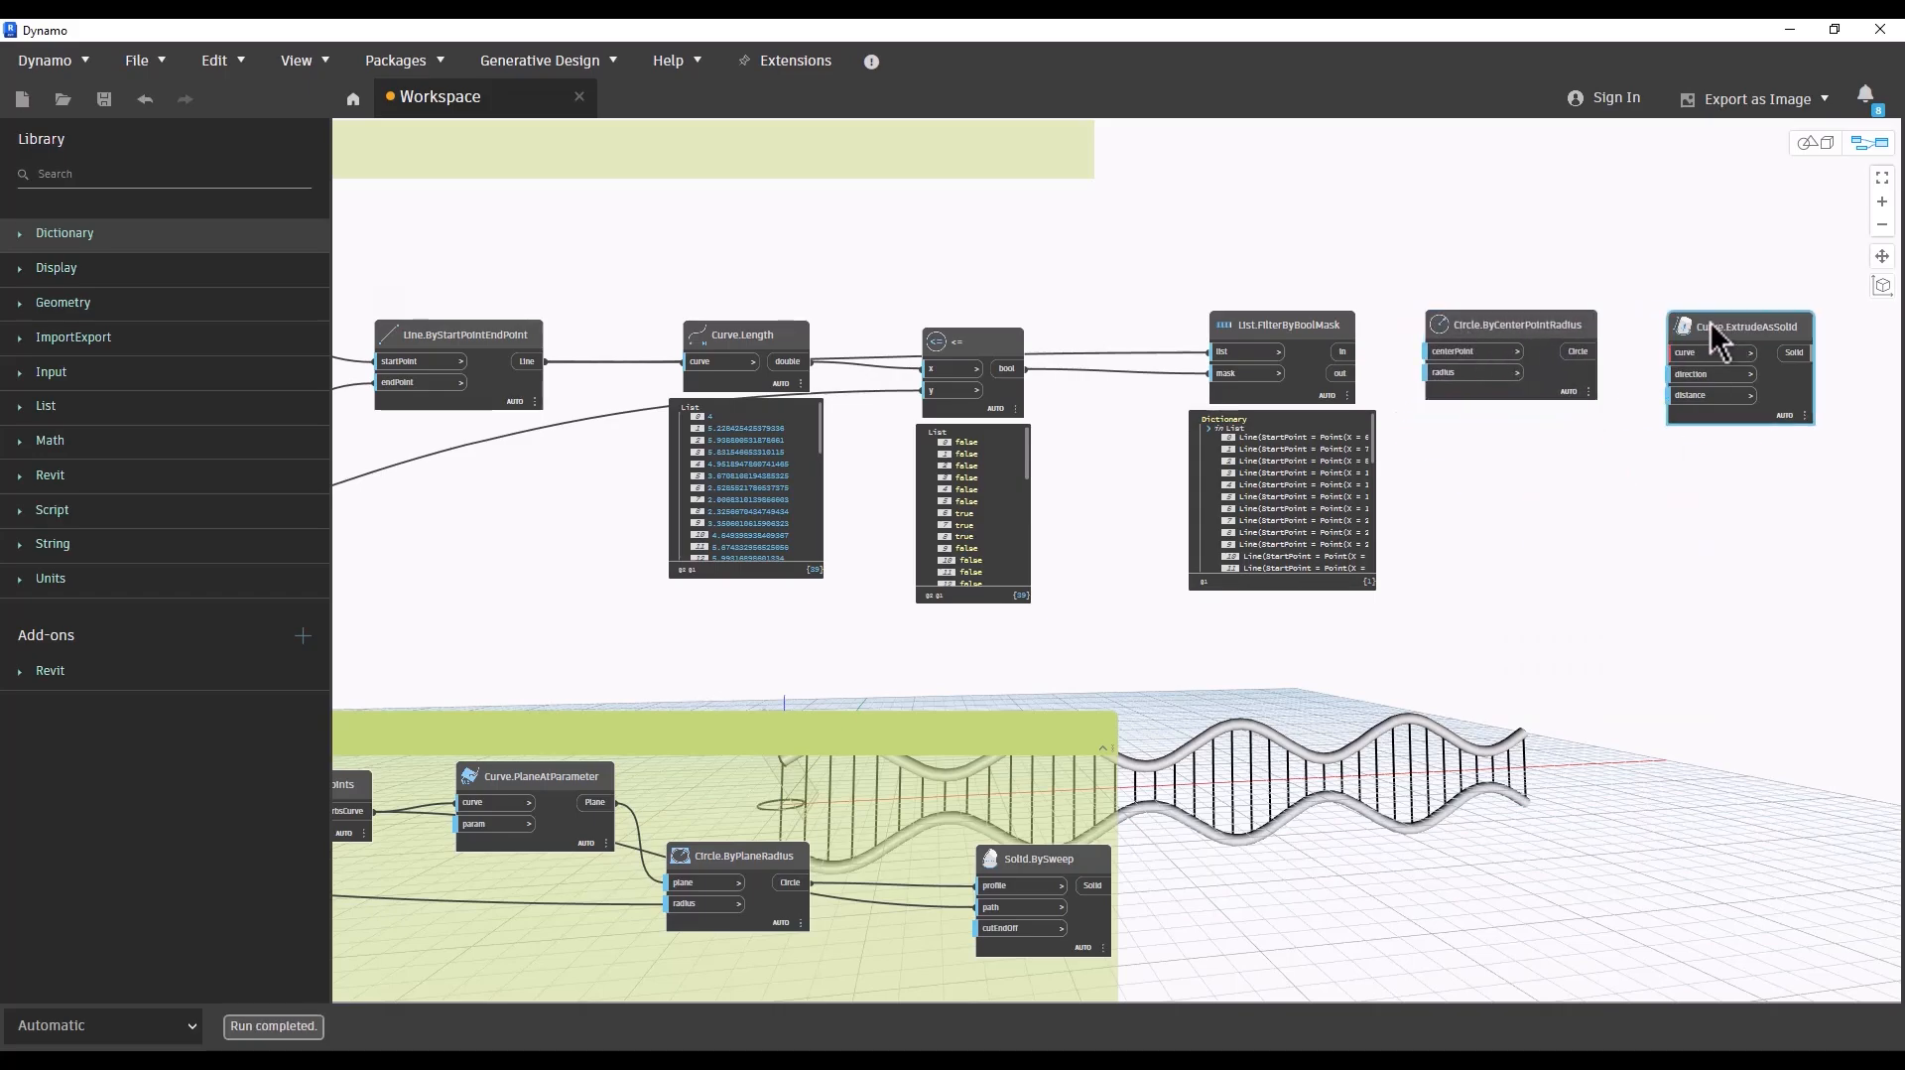
pyautogui.click(1540, 328)
pyautogui.click(1566, 493)
# Step: Try to connect the Base Wave Point output to the Circle.ByCenterPointRadius node
pyautogui.scroll(-3, 1566, 495)
pyautogui.moveTo(755, 500); pyautogui.dragTo(1325, 501, button='middle')
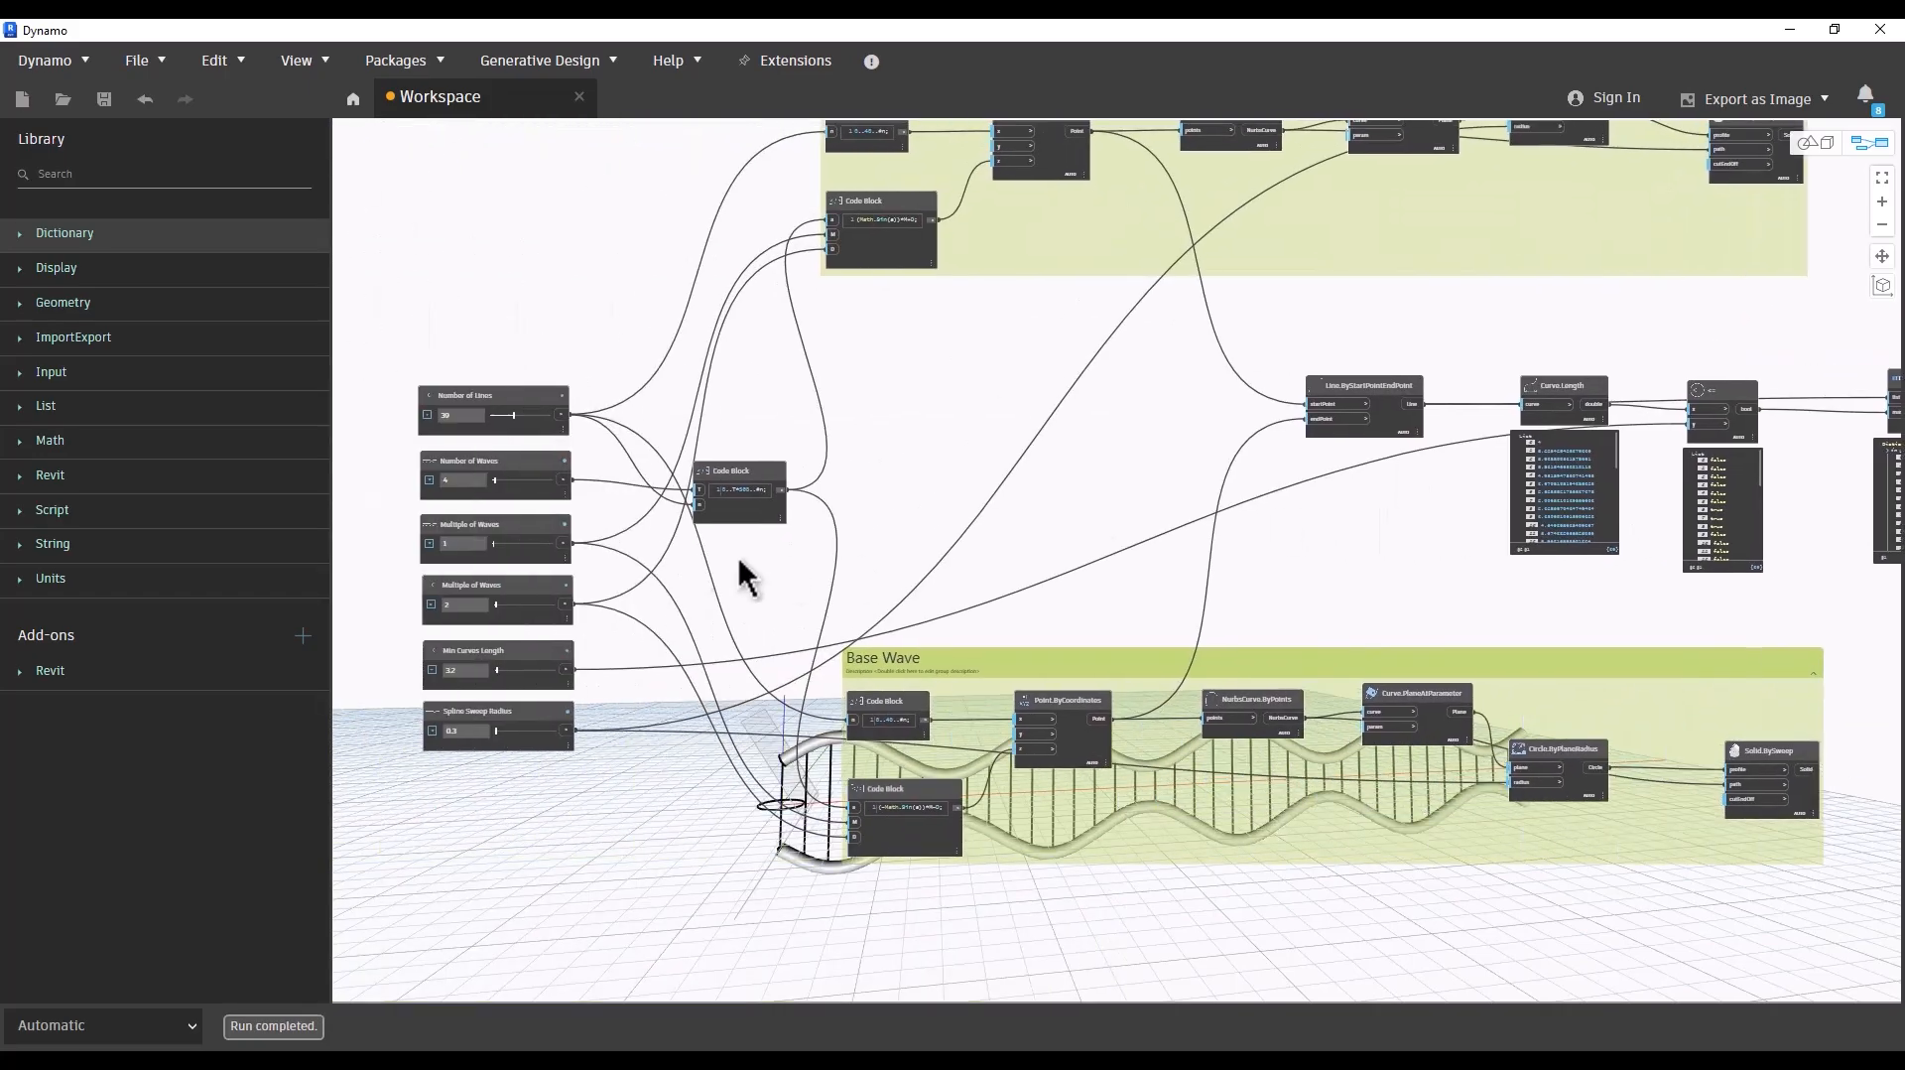
pyautogui.moveTo(1047, 548); pyautogui.dragTo(527, 522, button='middle')
pyautogui.scroll(3, 778, 582)
pyautogui.moveTo(518, 831); pyautogui.dragTo(708, 806, button='middle')
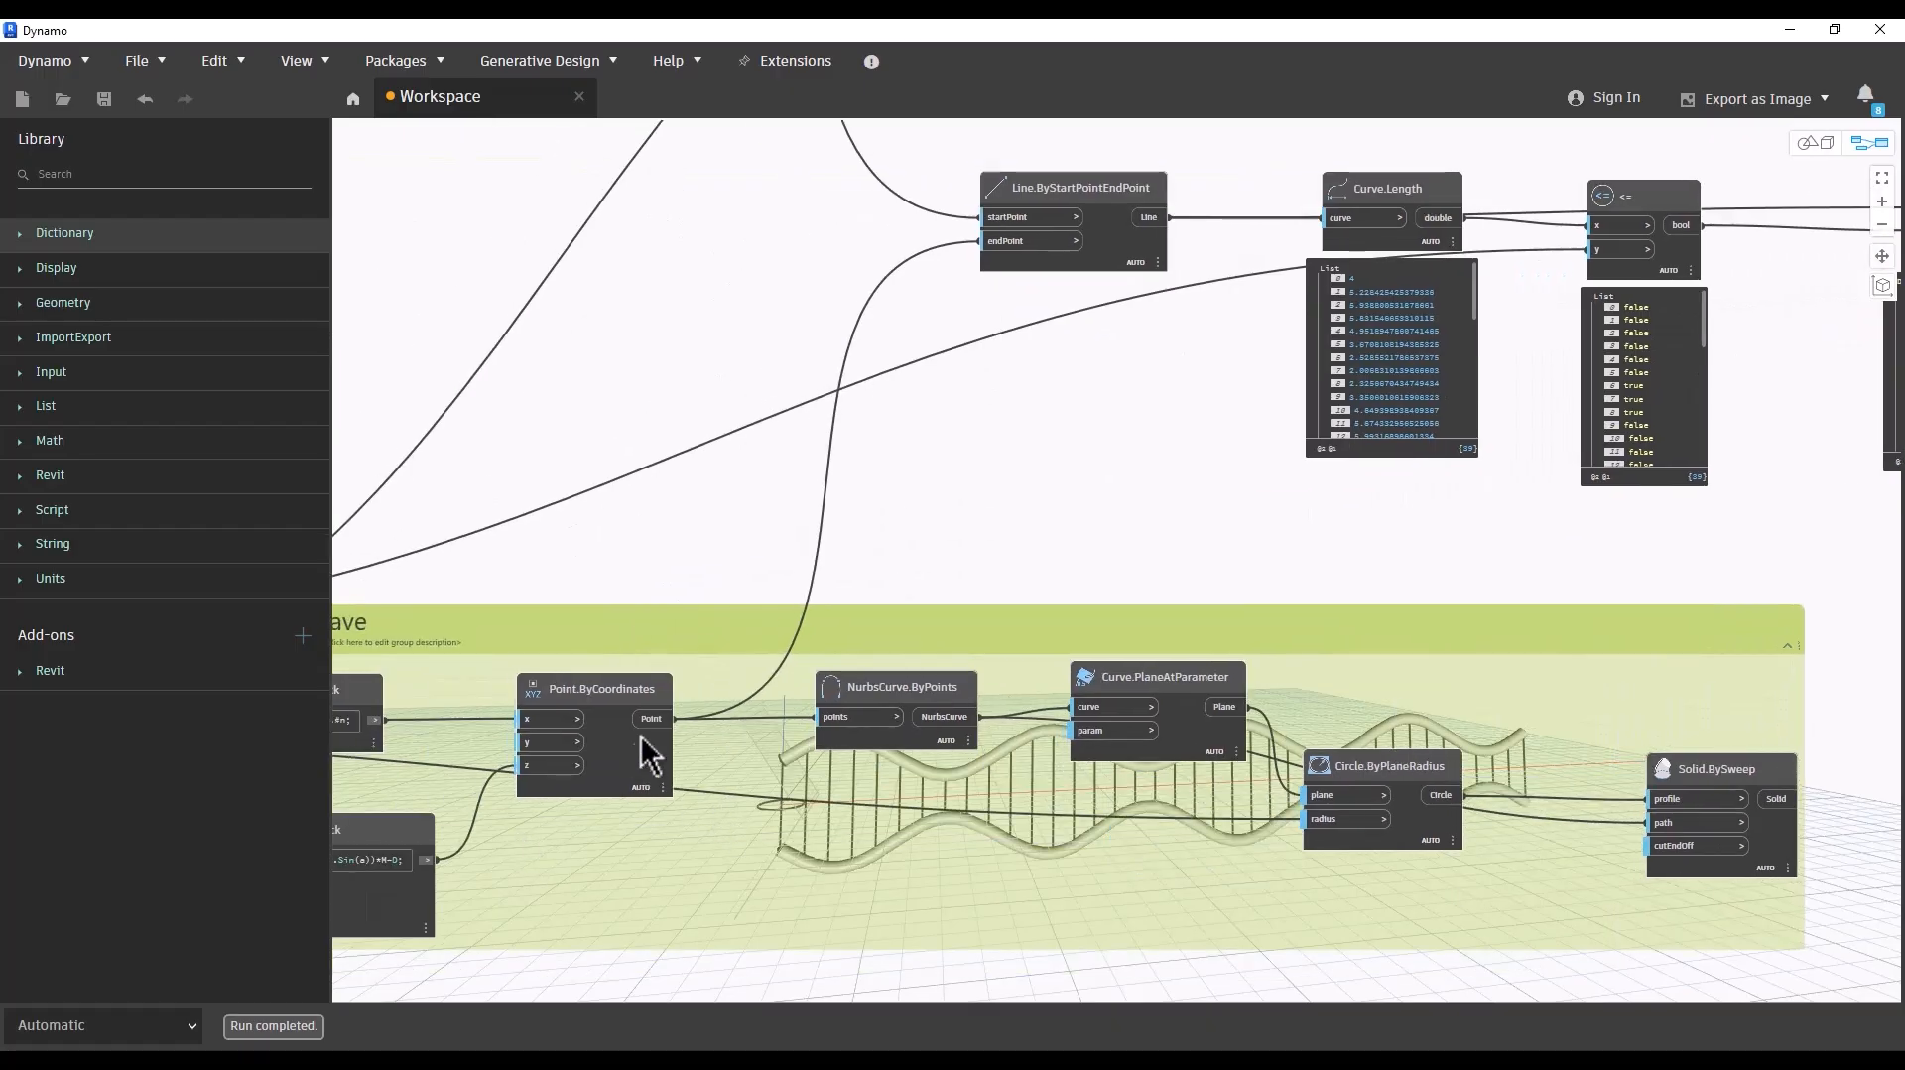
pyautogui.click(652, 719)
pyautogui.scroll(-3, 579, 739)
pyautogui.moveTo(1332, 633); pyautogui.dragTo(1024, 663, button='middle')
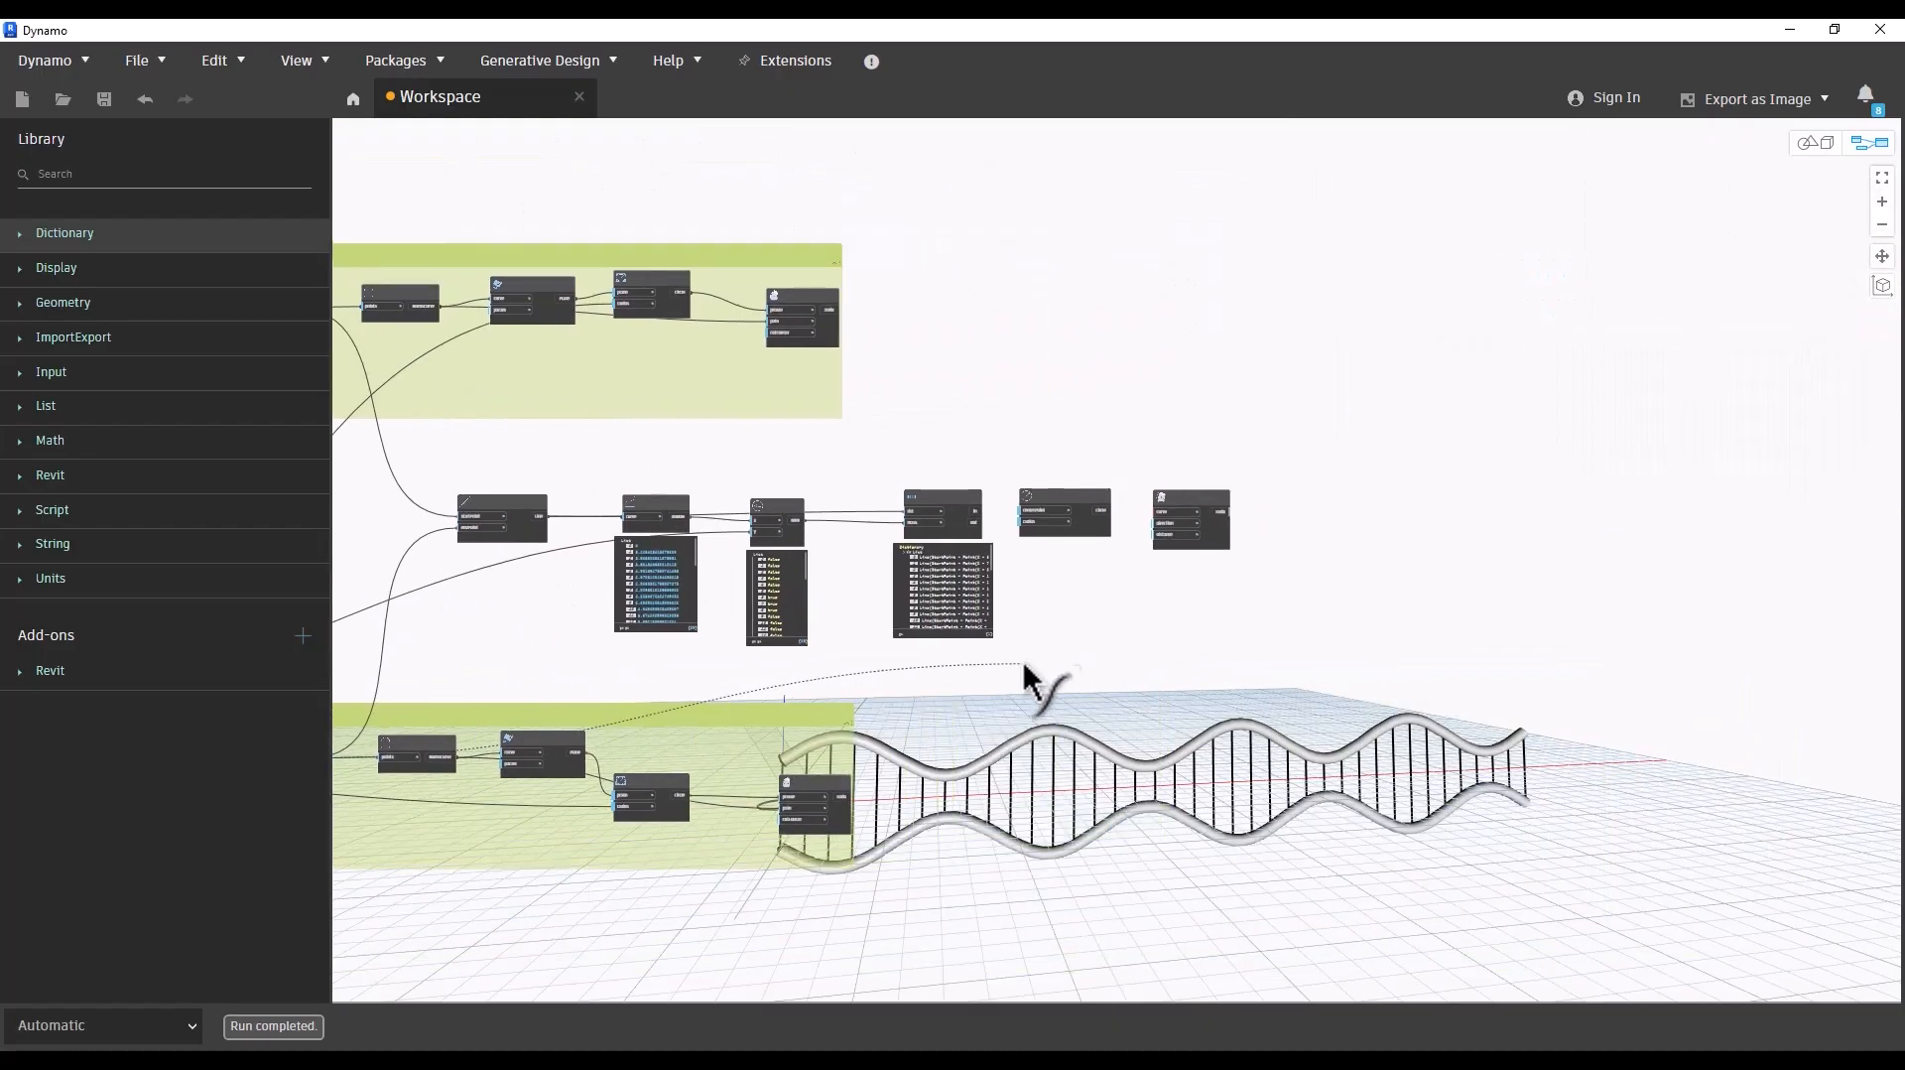
pyautogui.scroll(4, 1081, 595)
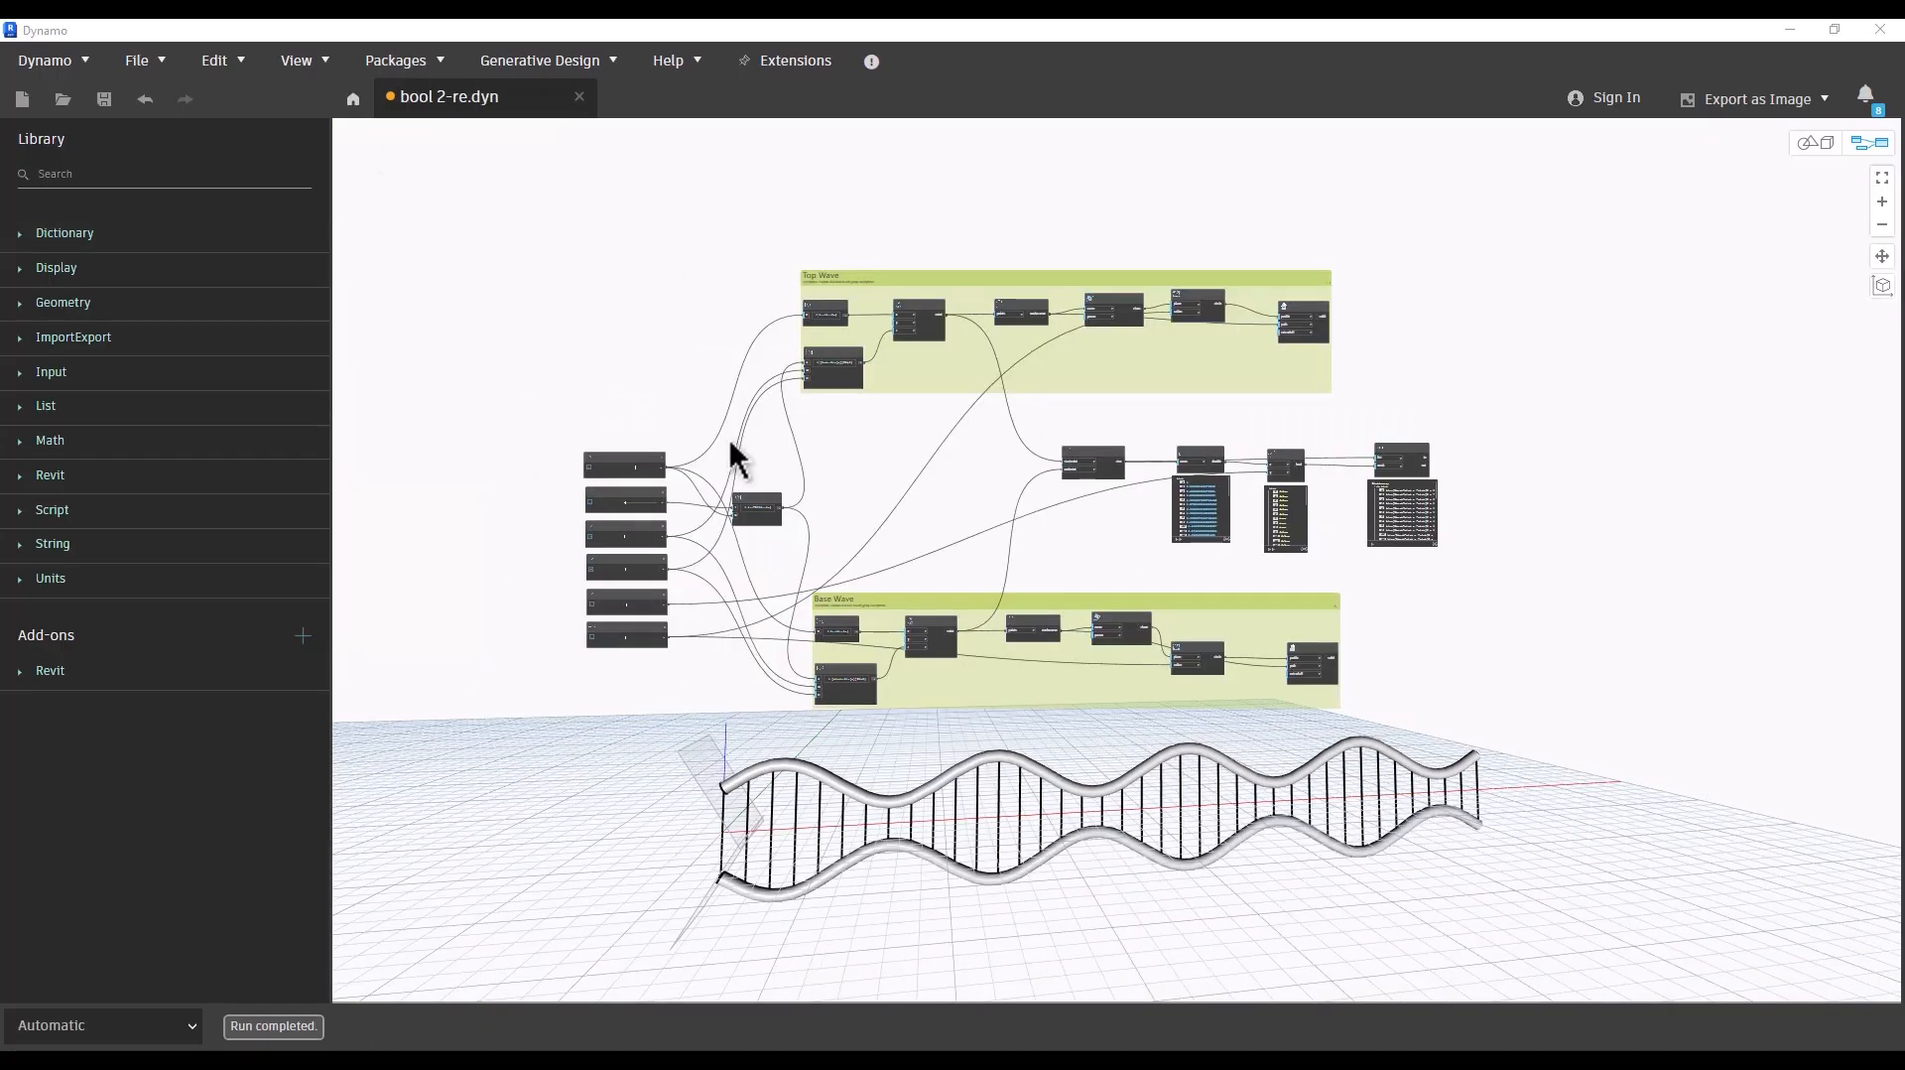
# Step: Add a Curve.PlaneAtParameter node beyond List.FilterByBoolMask and connect the filter's in output to its curve input
pyautogui.scroll(3, 1504, 506)
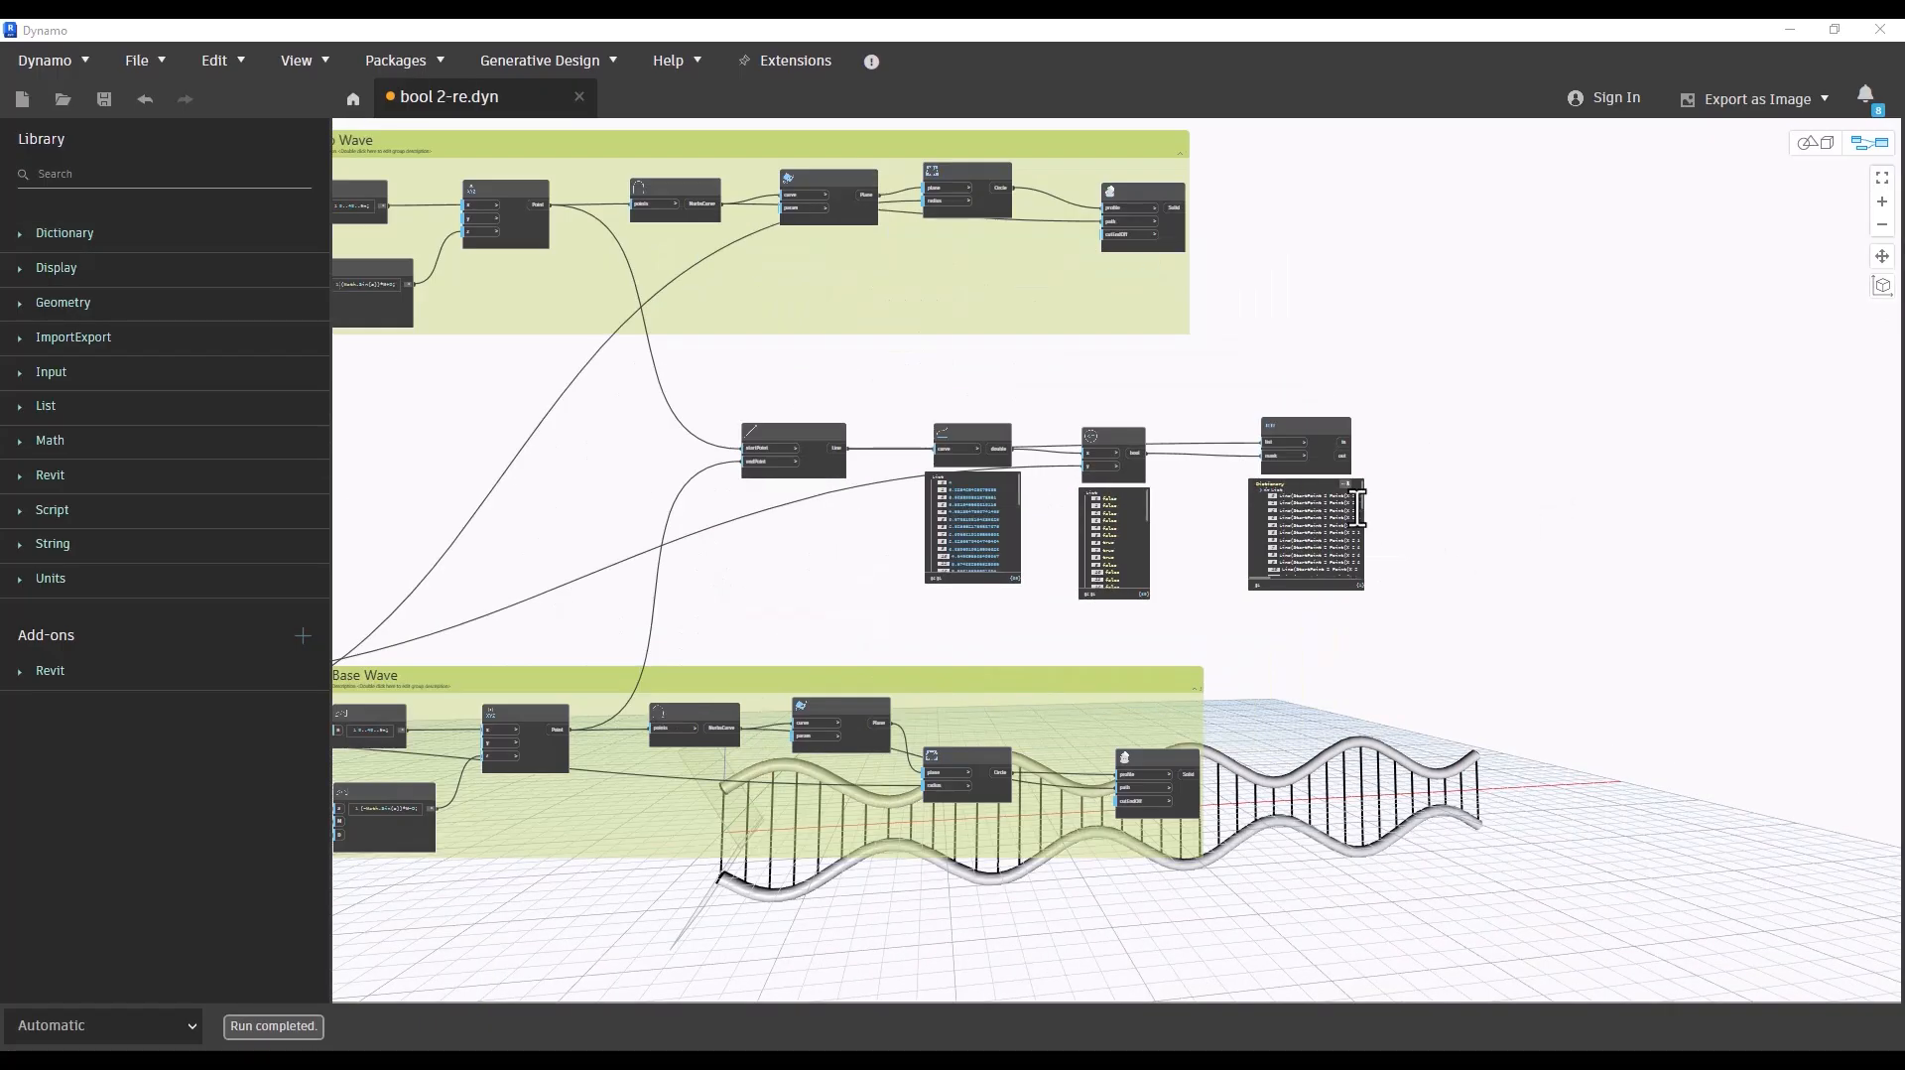
pyautogui.scroll(3, 1478, 508)
pyautogui.moveTo(1471, 490); pyautogui.dragTo(1252, 490, button='middle')
pyautogui.moveTo(742, 461); pyautogui.dragTo(739, 407, button='middle')
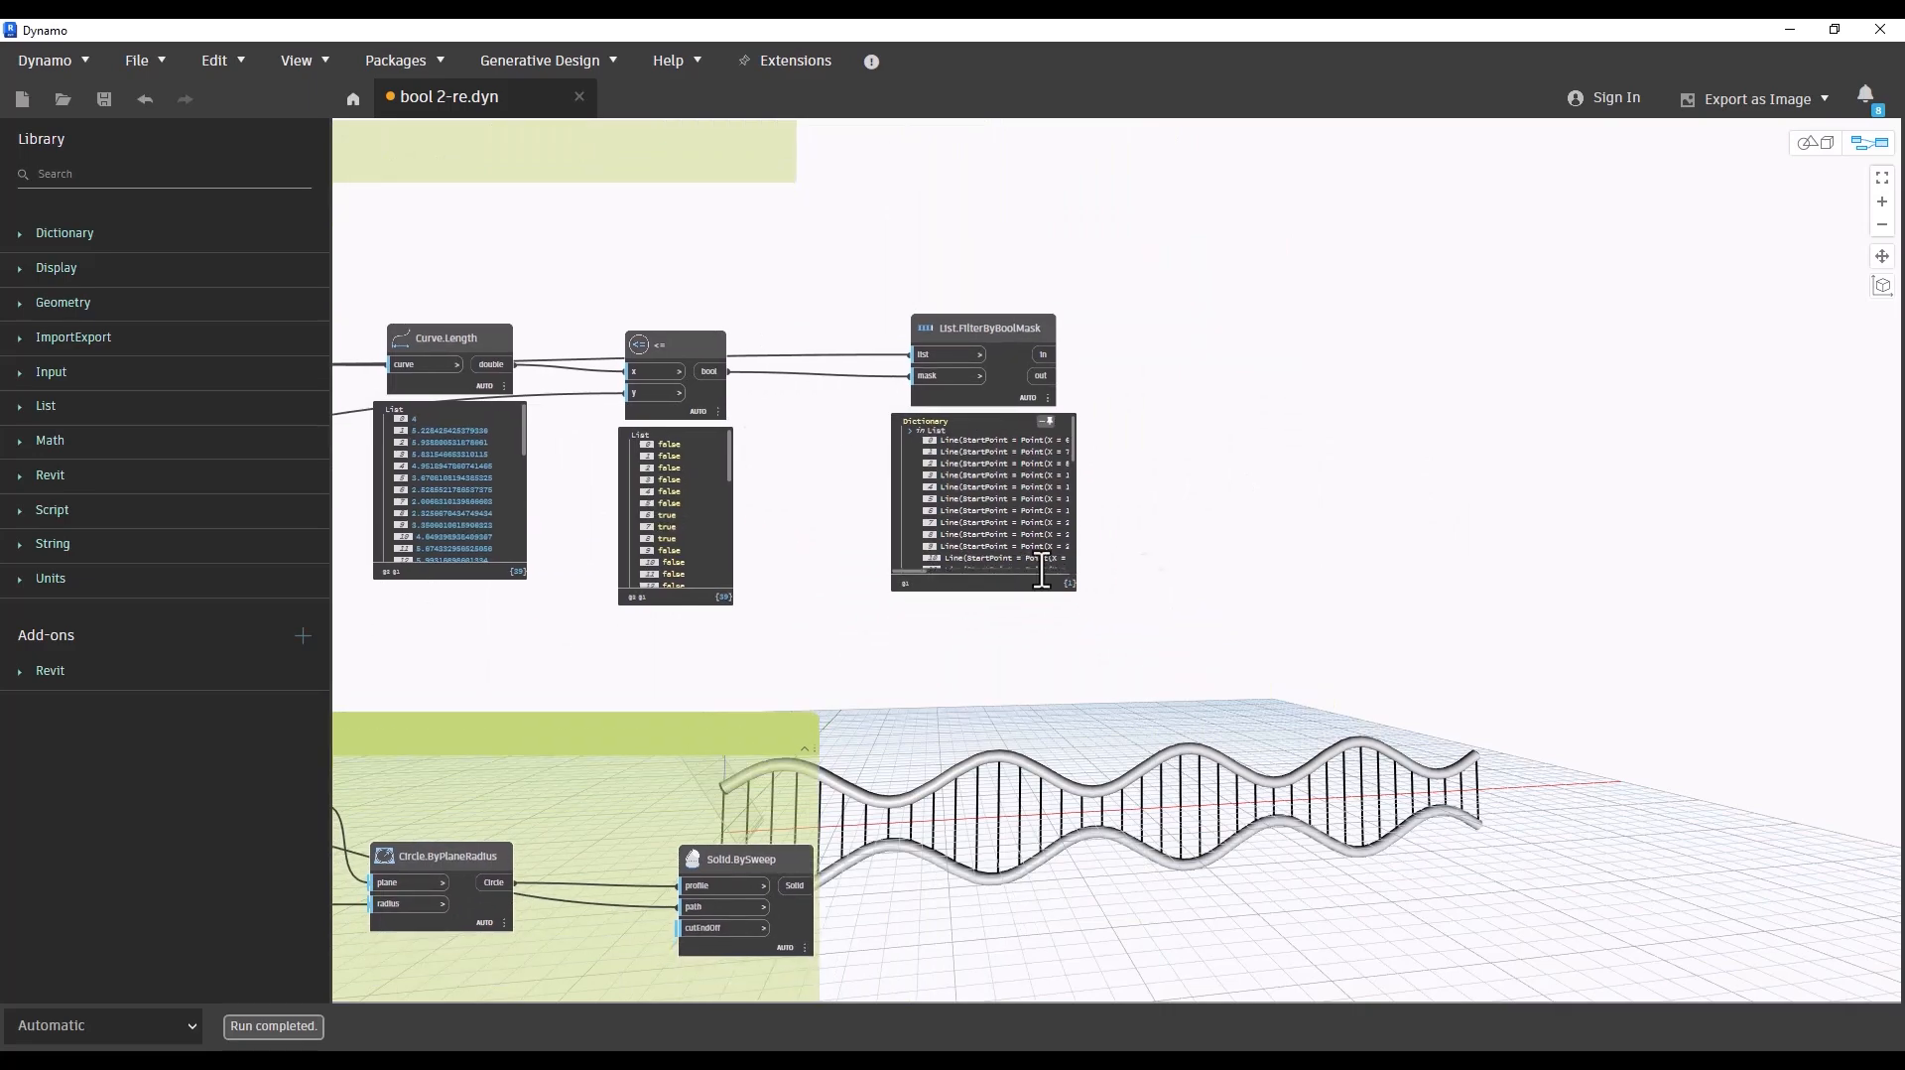
pyautogui.moveTo(1328, 431); pyautogui.dragTo(1295, 444, button='middle')
pyautogui.rightClick(1295, 444)
pyautogui.write('plan')
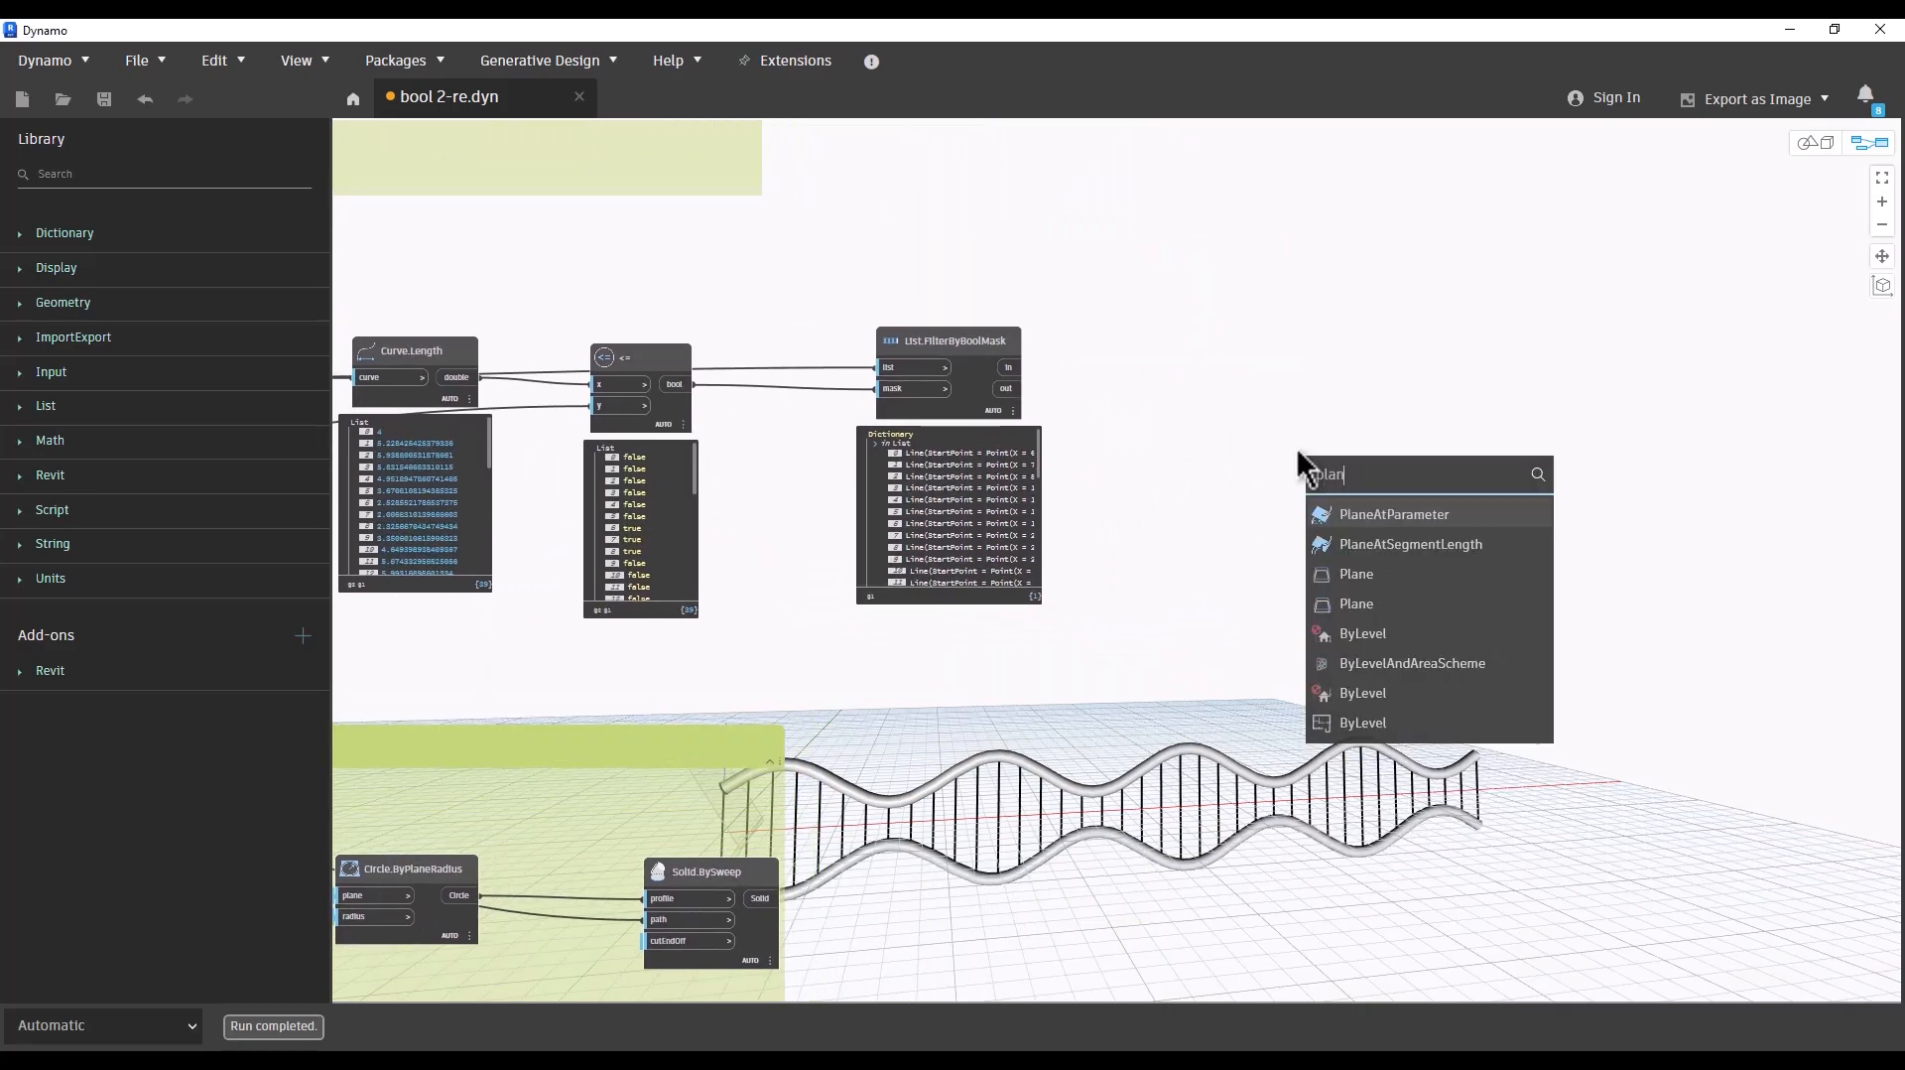
pyautogui.click(1395, 513)
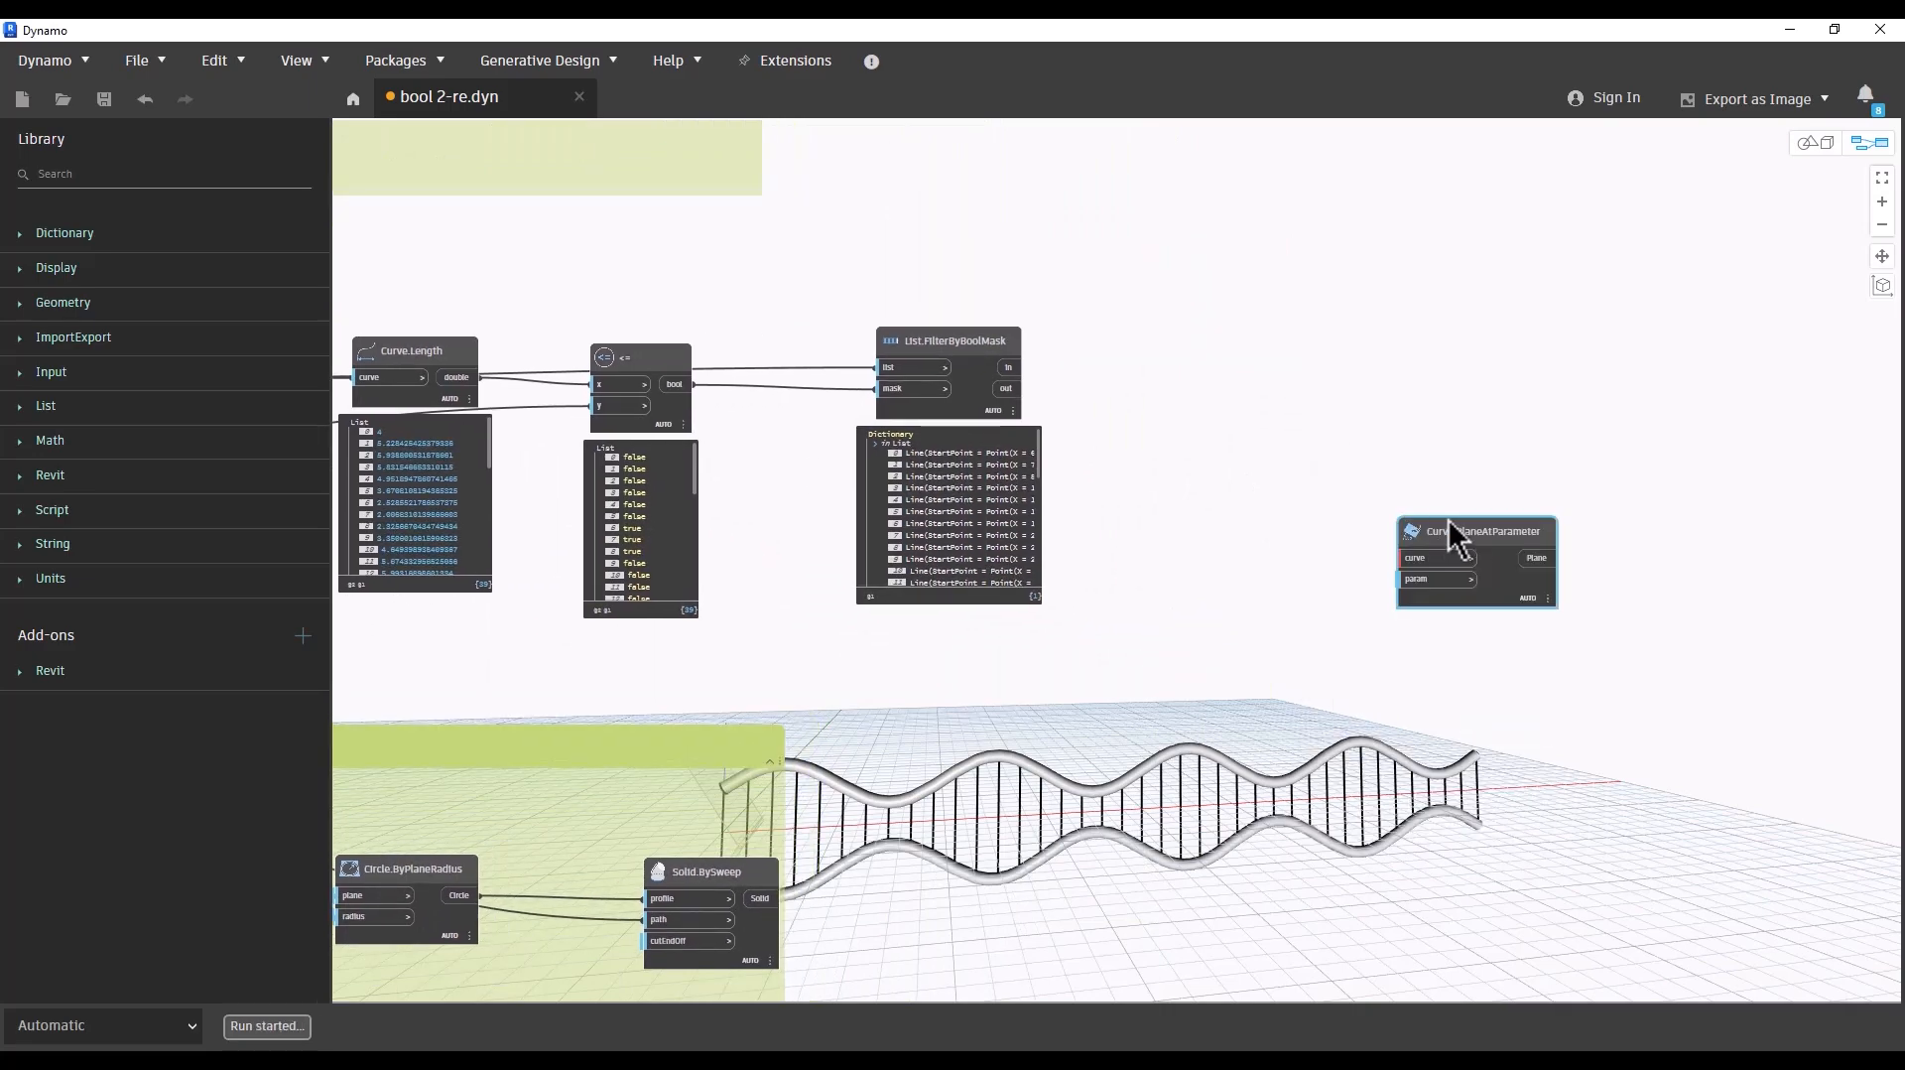
pyautogui.moveTo(1449, 535); pyautogui.dragTo(1228, 318)
pyautogui.moveTo(1009, 367); pyautogui.dragTo(1398, 352)
# Step: Create a code block containing 1; and connect it to the new Curve.PlaneAtParameter's param input
pyautogui.click(1213, 477)
pyautogui.doubleClick(1198, 476)
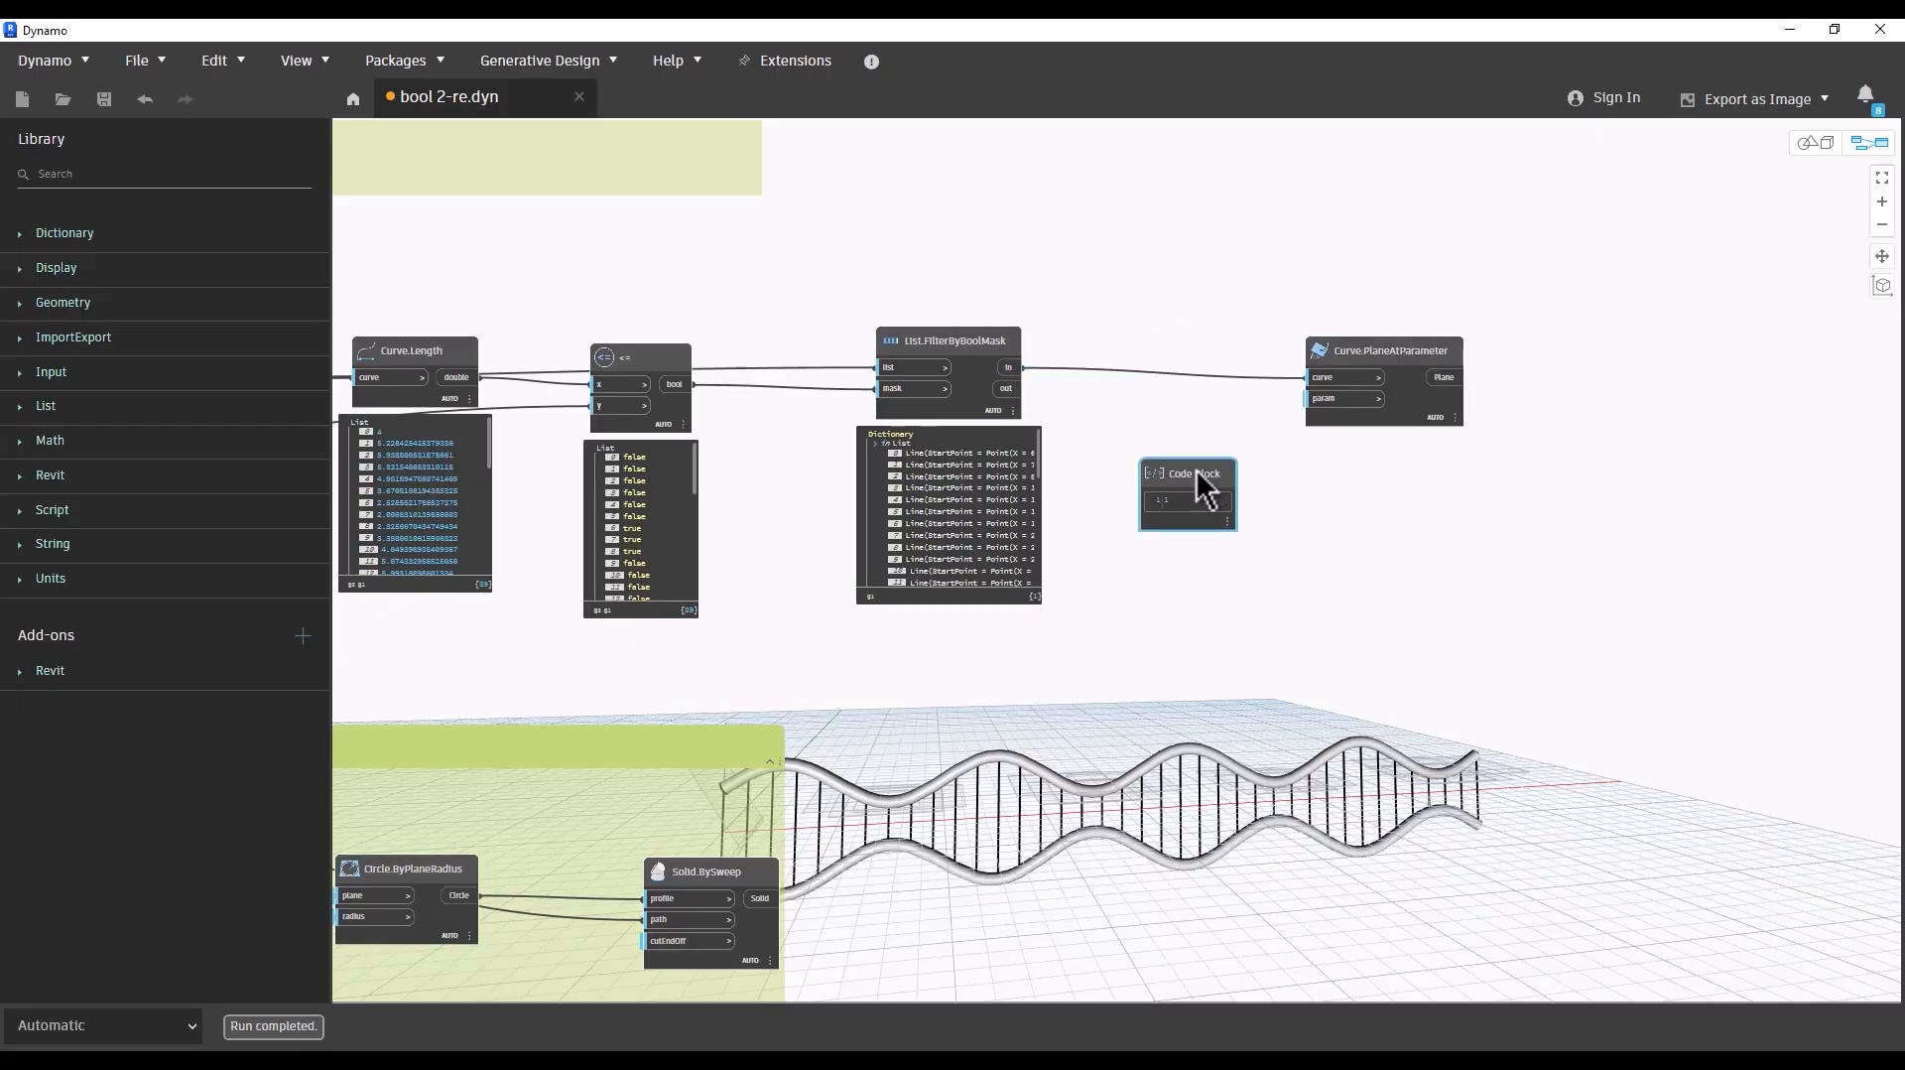
pyautogui.write('1')
pyautogui.click(1271, 493)
pyautogui.moveTo(1230, 500); pyautogui.dragTo(1308, 398)
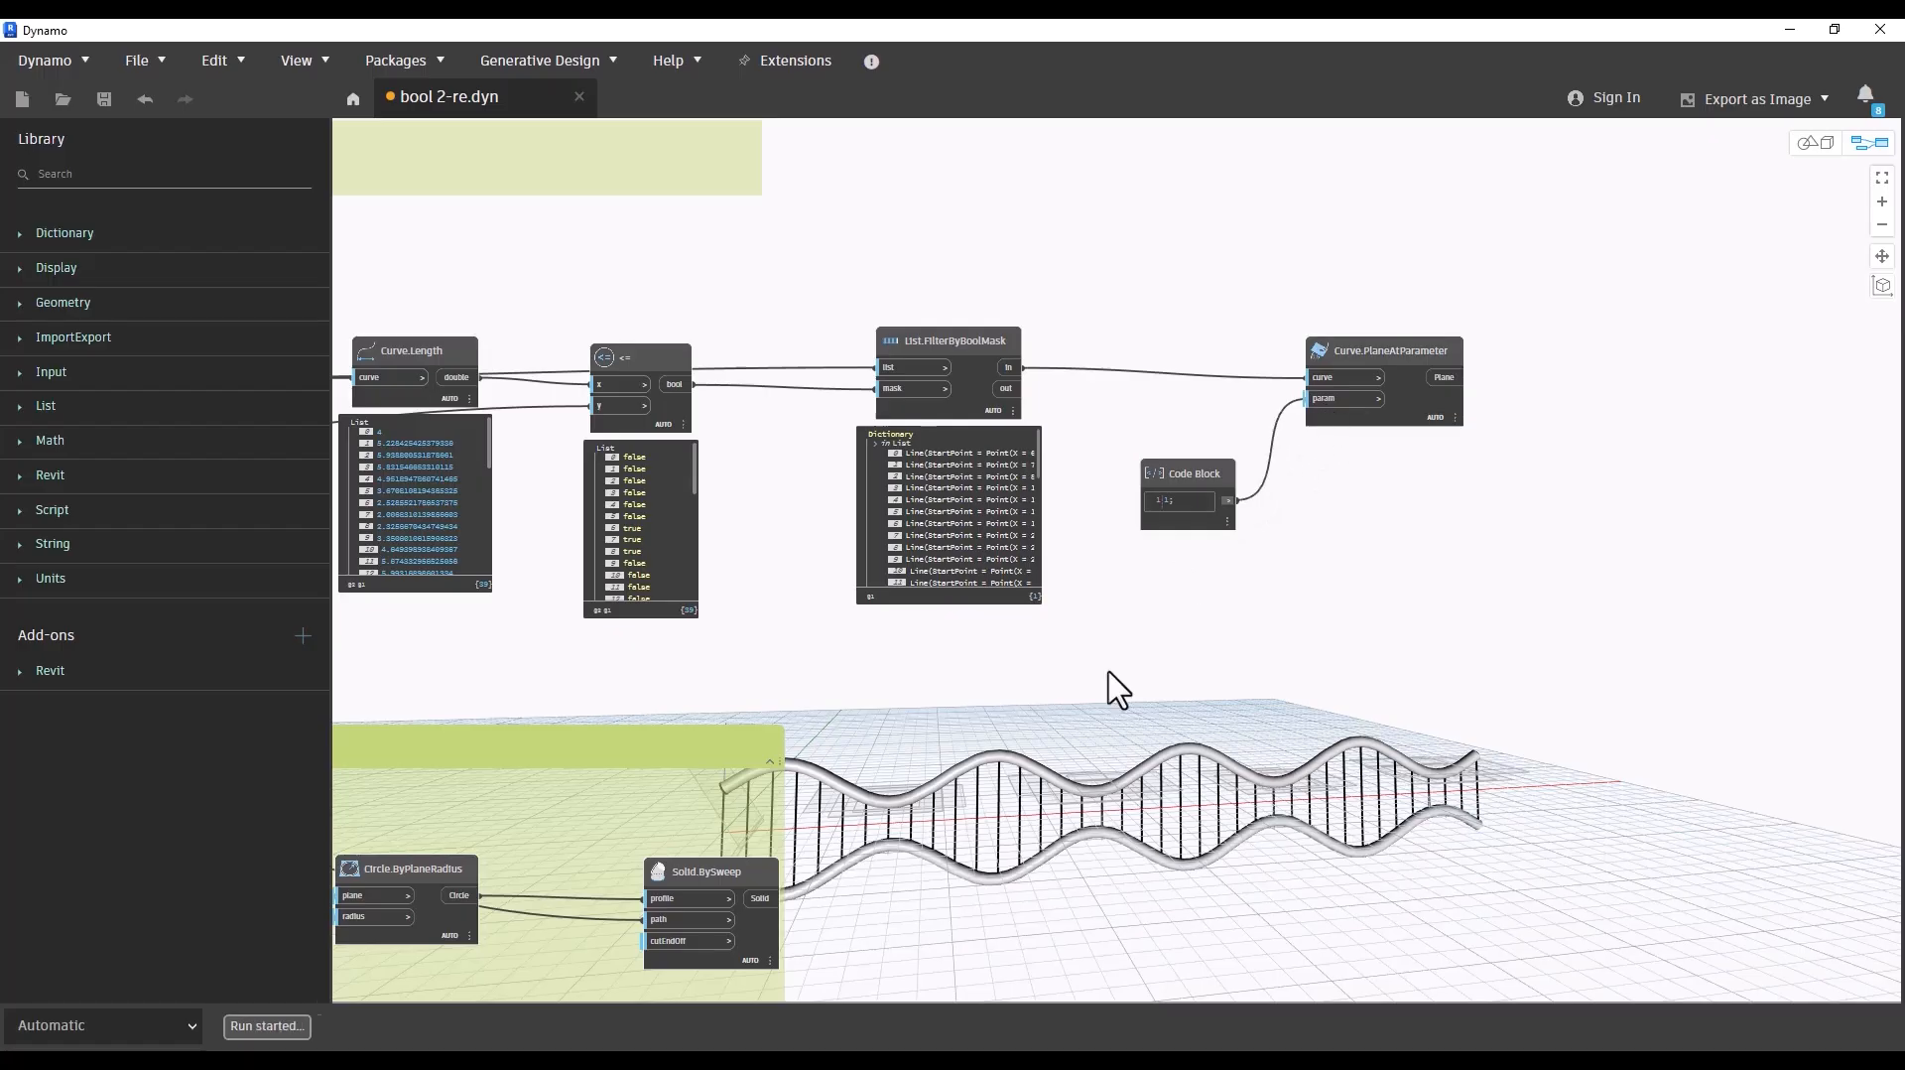
# Step: Add a Circle.ByPlaneRadius node beside the new Curve.PlaneAtParameter and connect the Plane output to its plane input
pyautogui.moveTo(1630, 460); pyautogui.dragTo(1332, 494, button='middle')
pyautogui.rightClick(1332, 493)
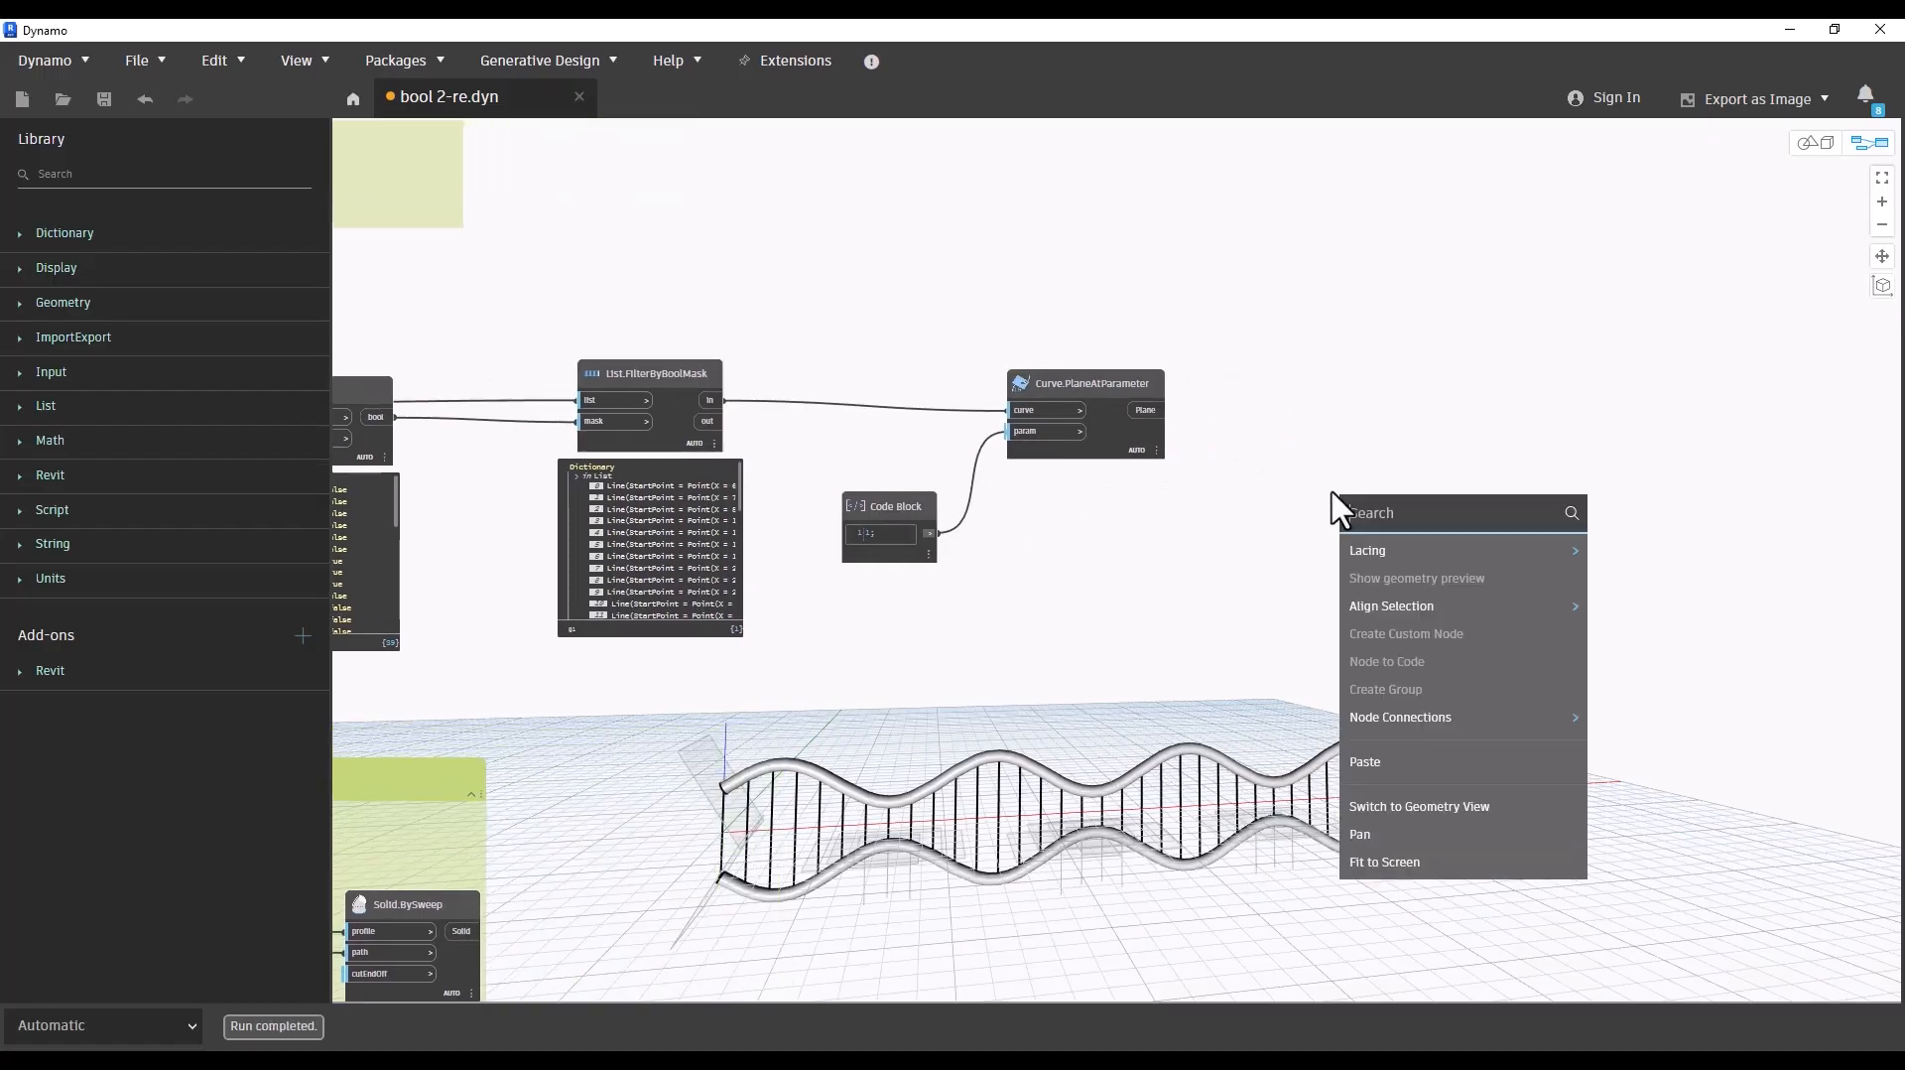
pyautogui.write('cir')
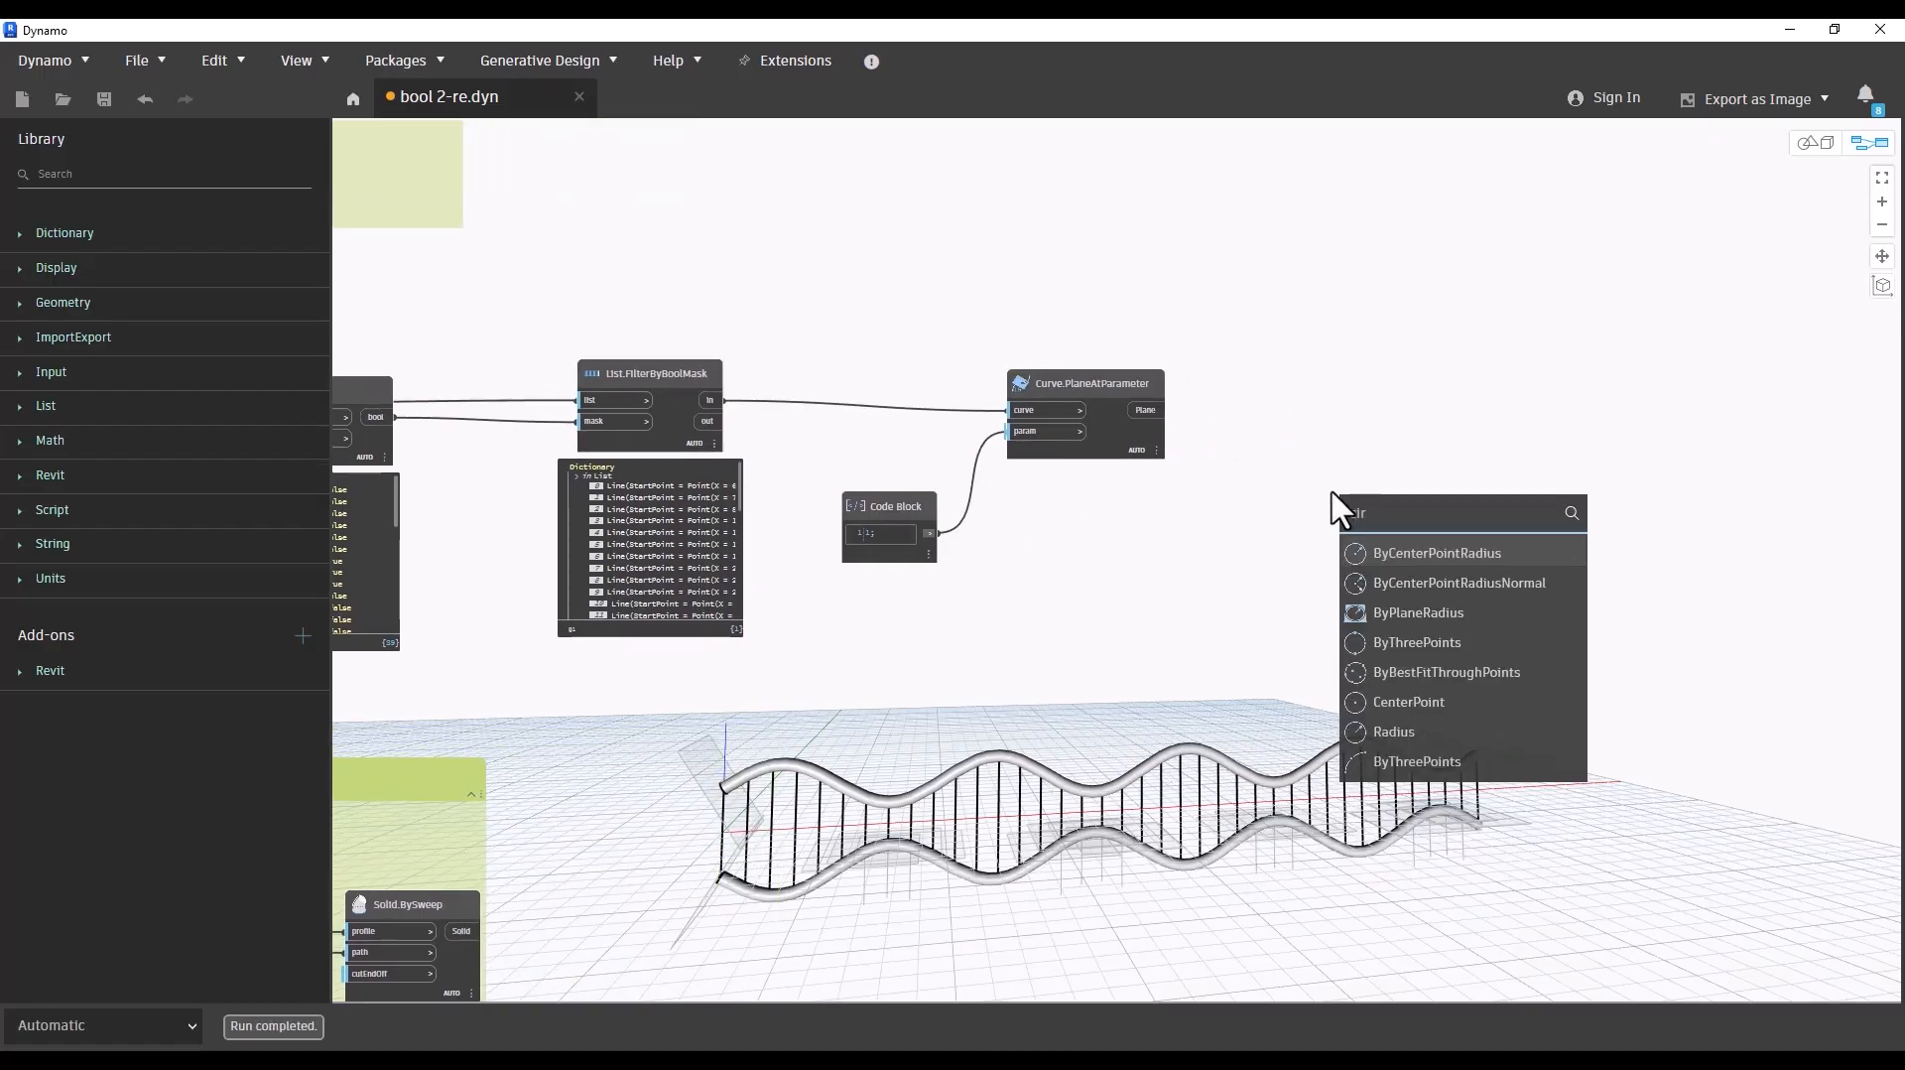
pyautogui.click(1413, 609)
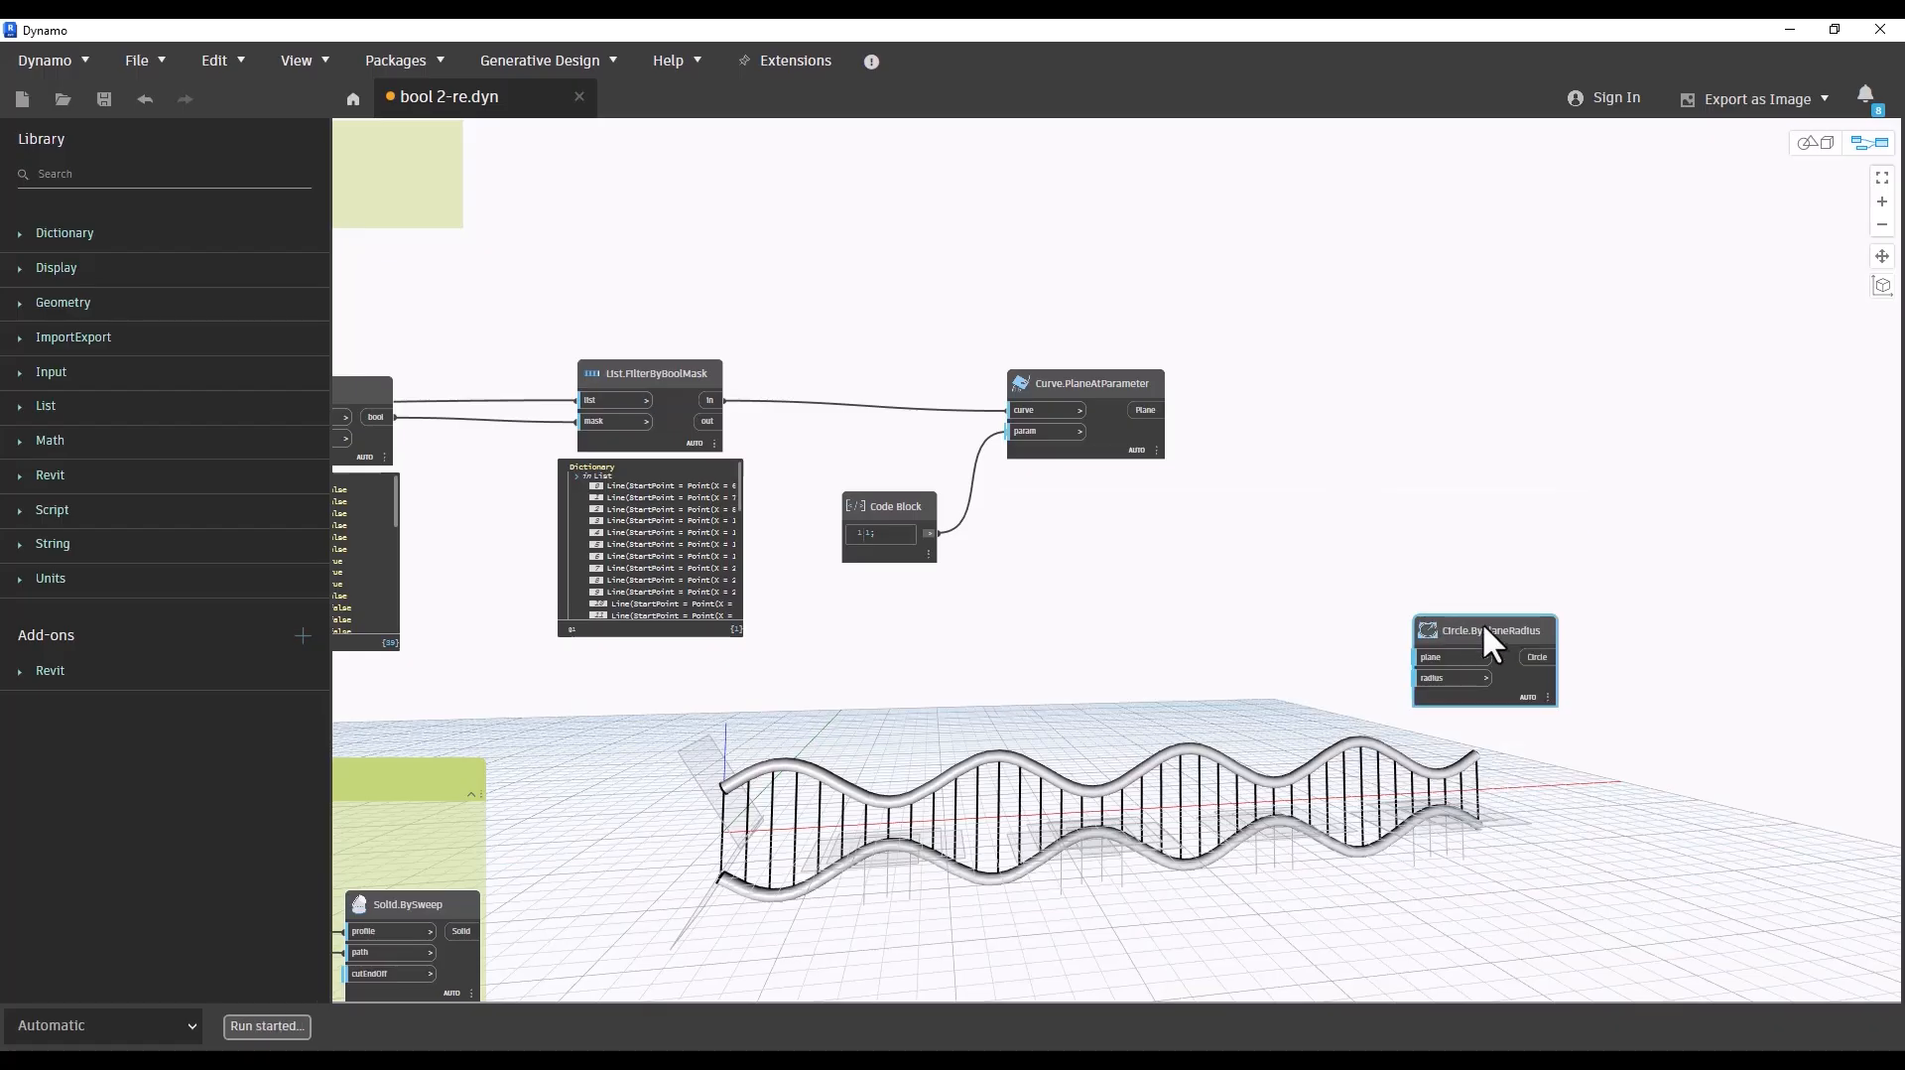
pyautogui.moveTo(1482, 622); pyautogui.dragTo(1356, 393)
pyautogui.moveTo(1167, 410); pyautogui.dragTo(1279, 409)
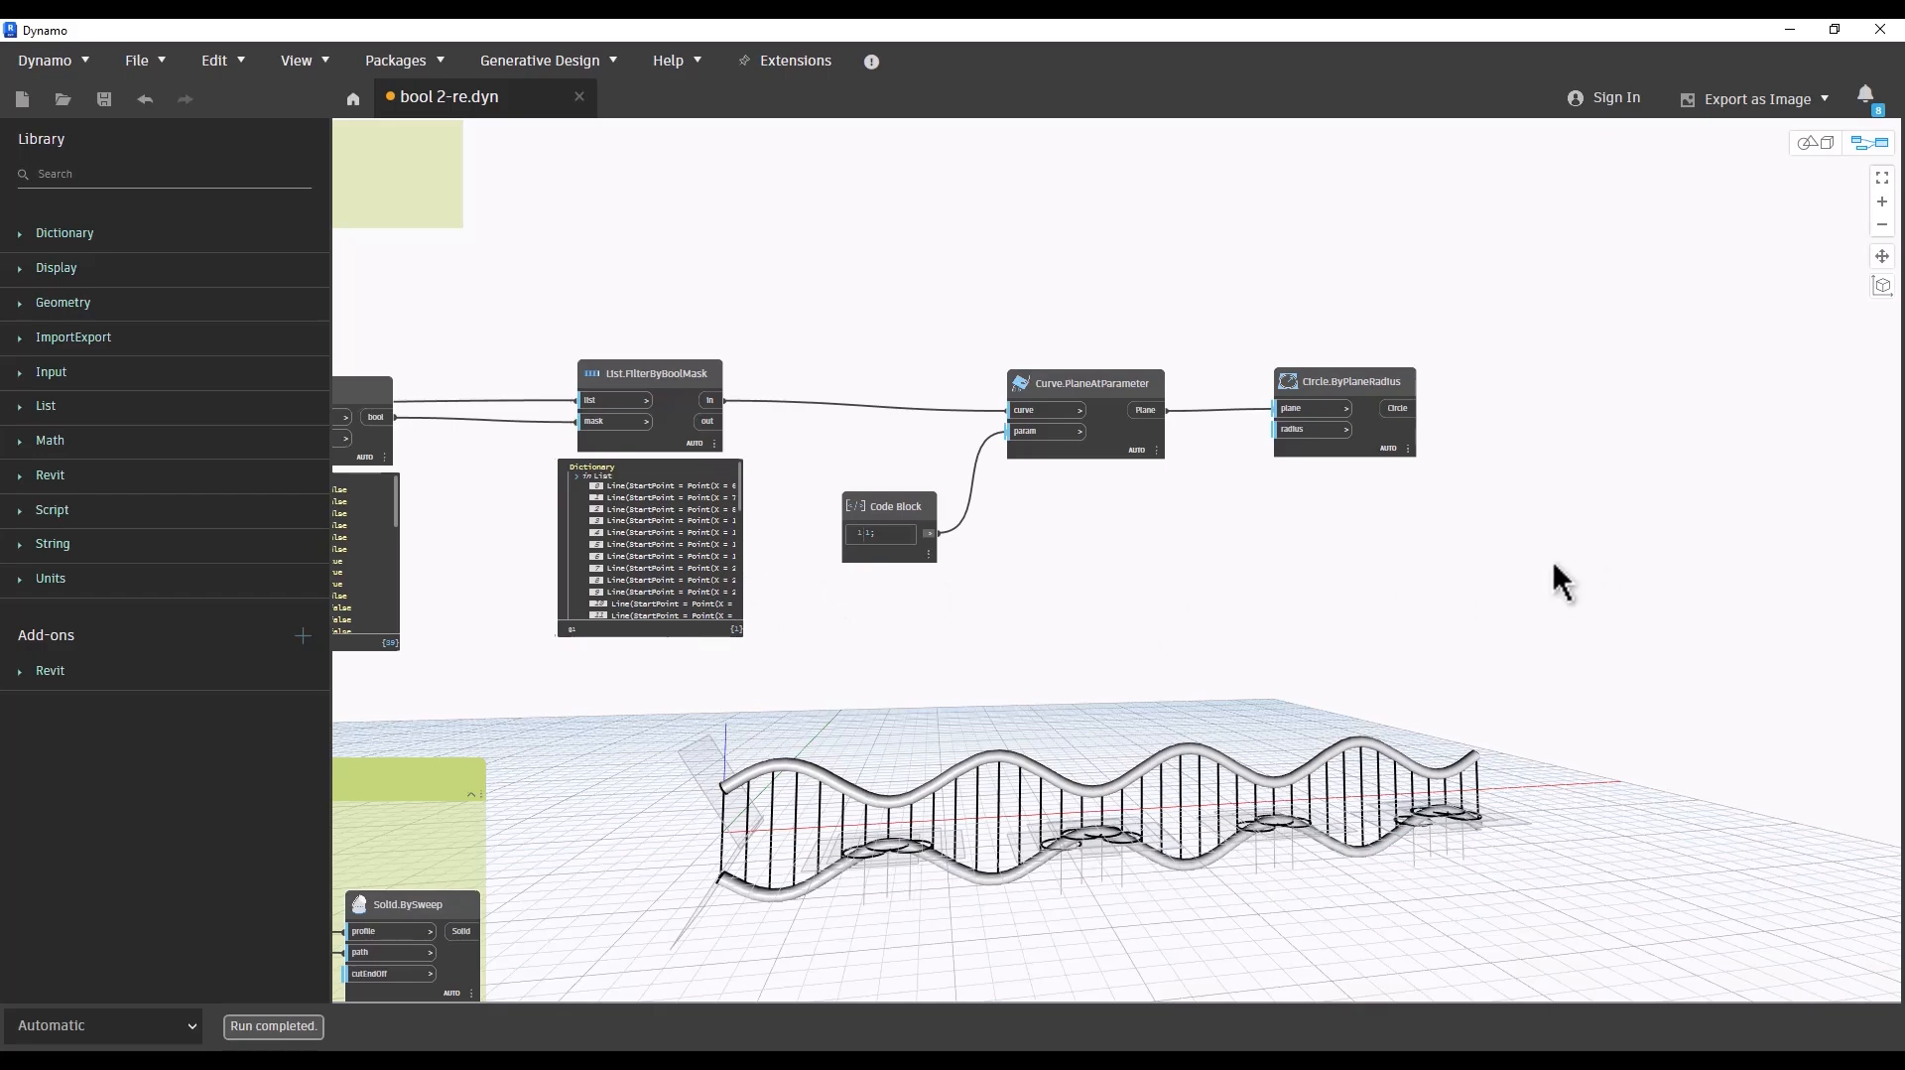
# Step: Add a Curve.ExtrudeAsSolid (direction, distance) node and place it beyond the new Circle.ByPlaneRadius node
pyautogui.moveTo(1562, 560); pyautogui.dragTo(1410, 550, button='middle')
pyautogui.rightClick(1449, 453)
pyautogui.write('ext')
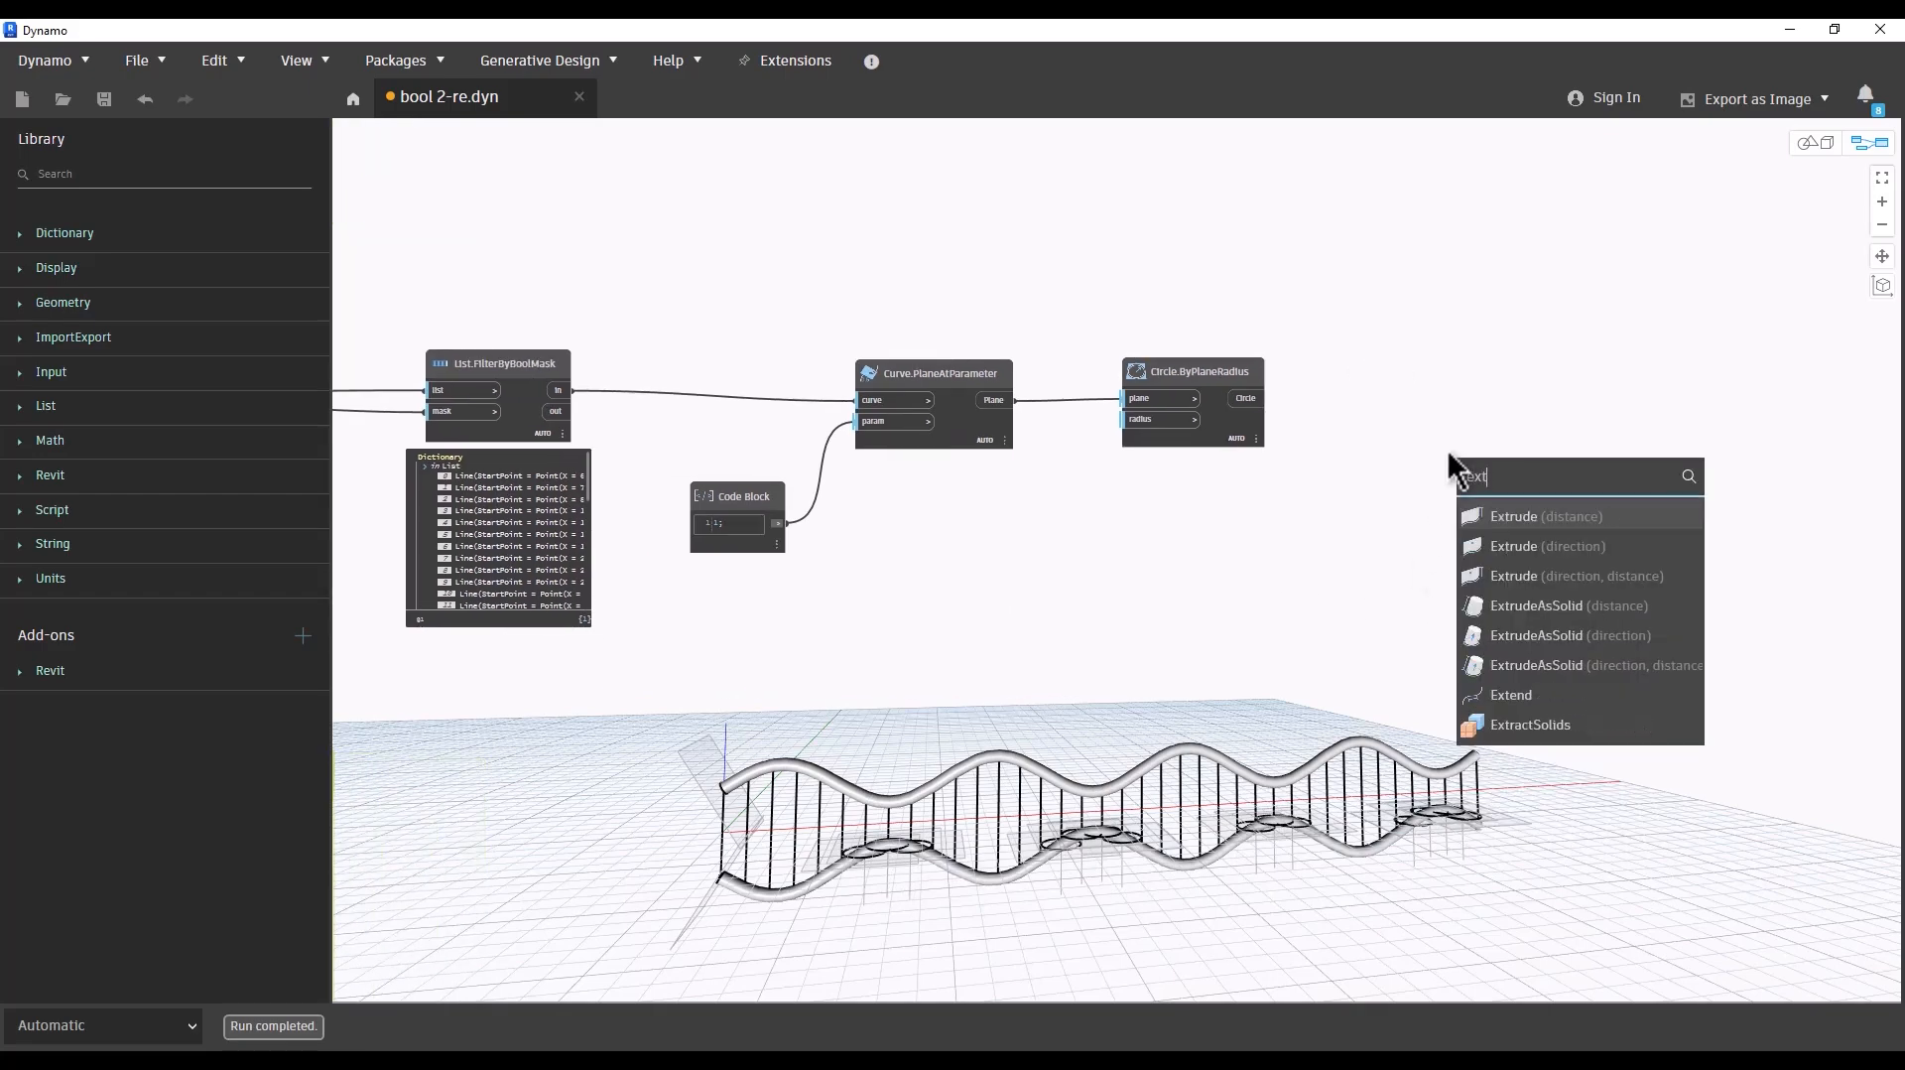
pyautogui.click(1624, 664)
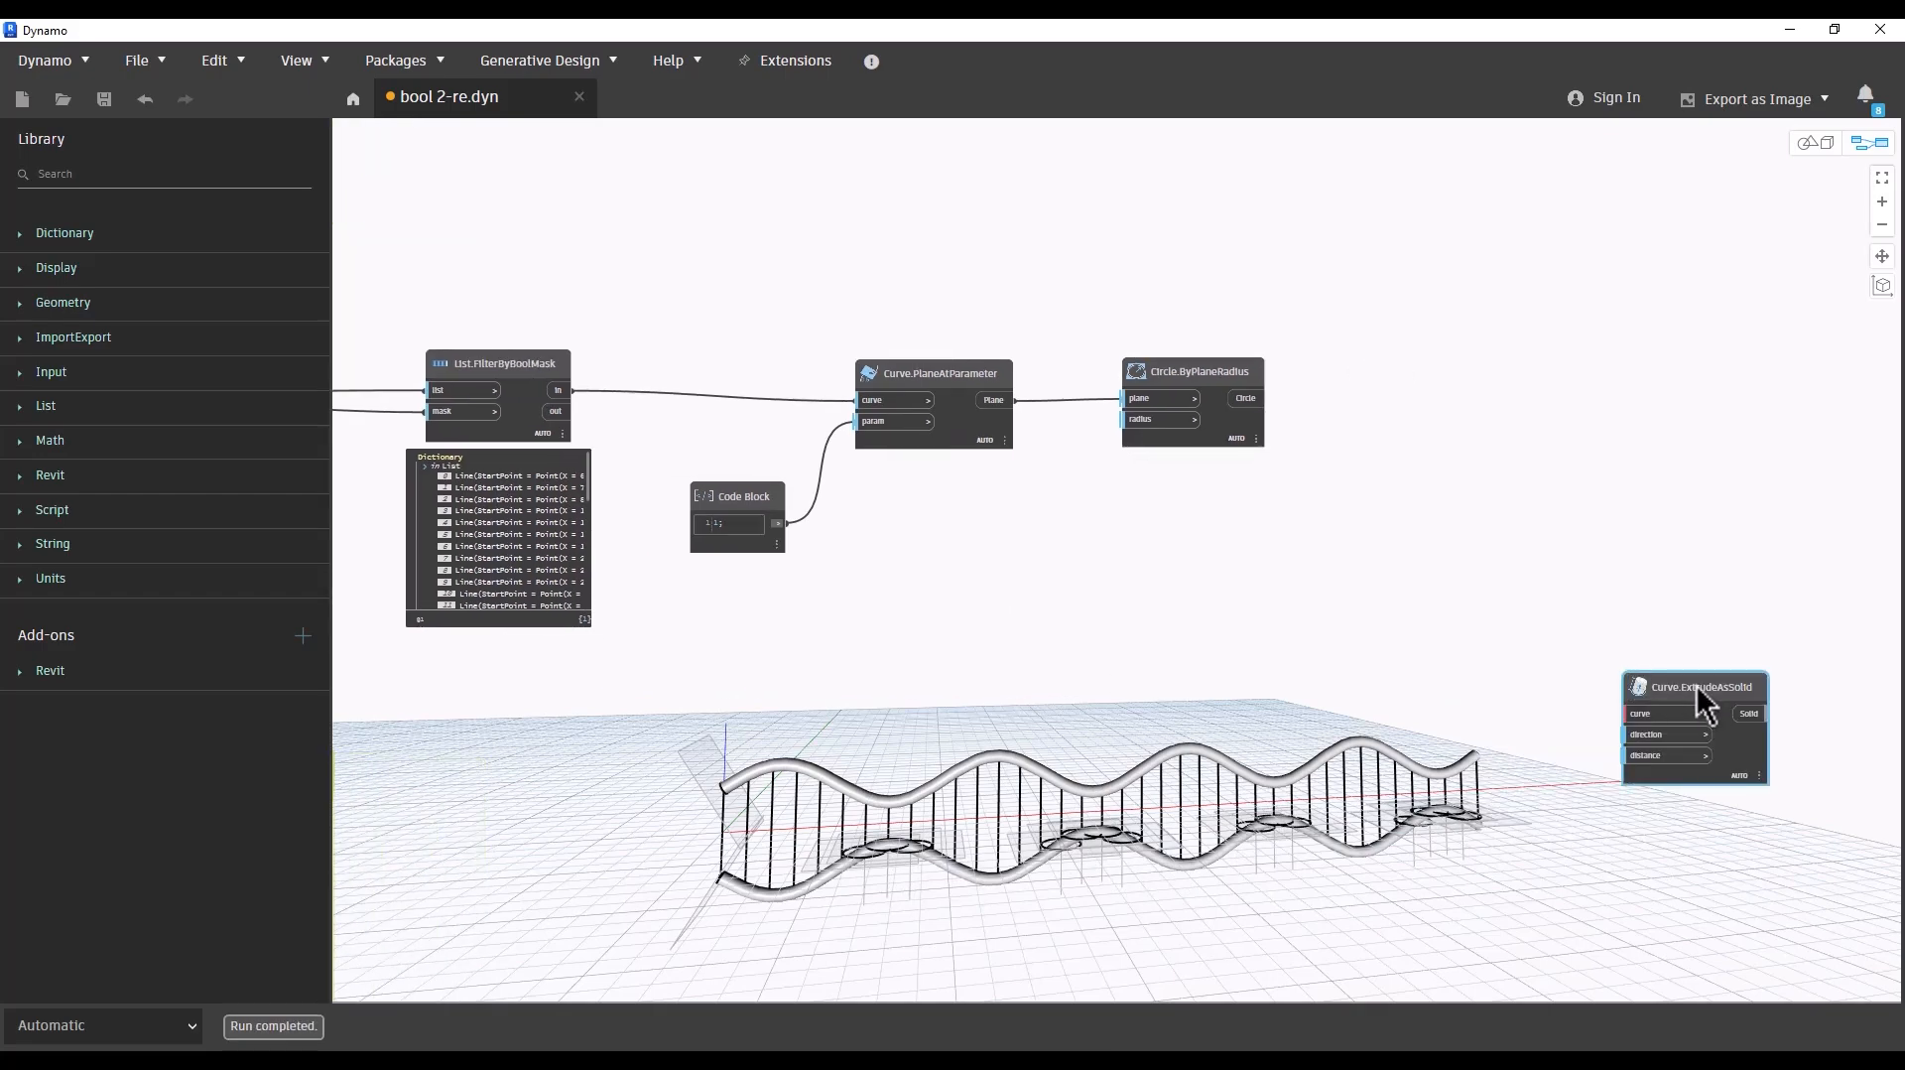
pyautogui.moveTo(1705, 698); pyautogui.dragTo(1554, 375)
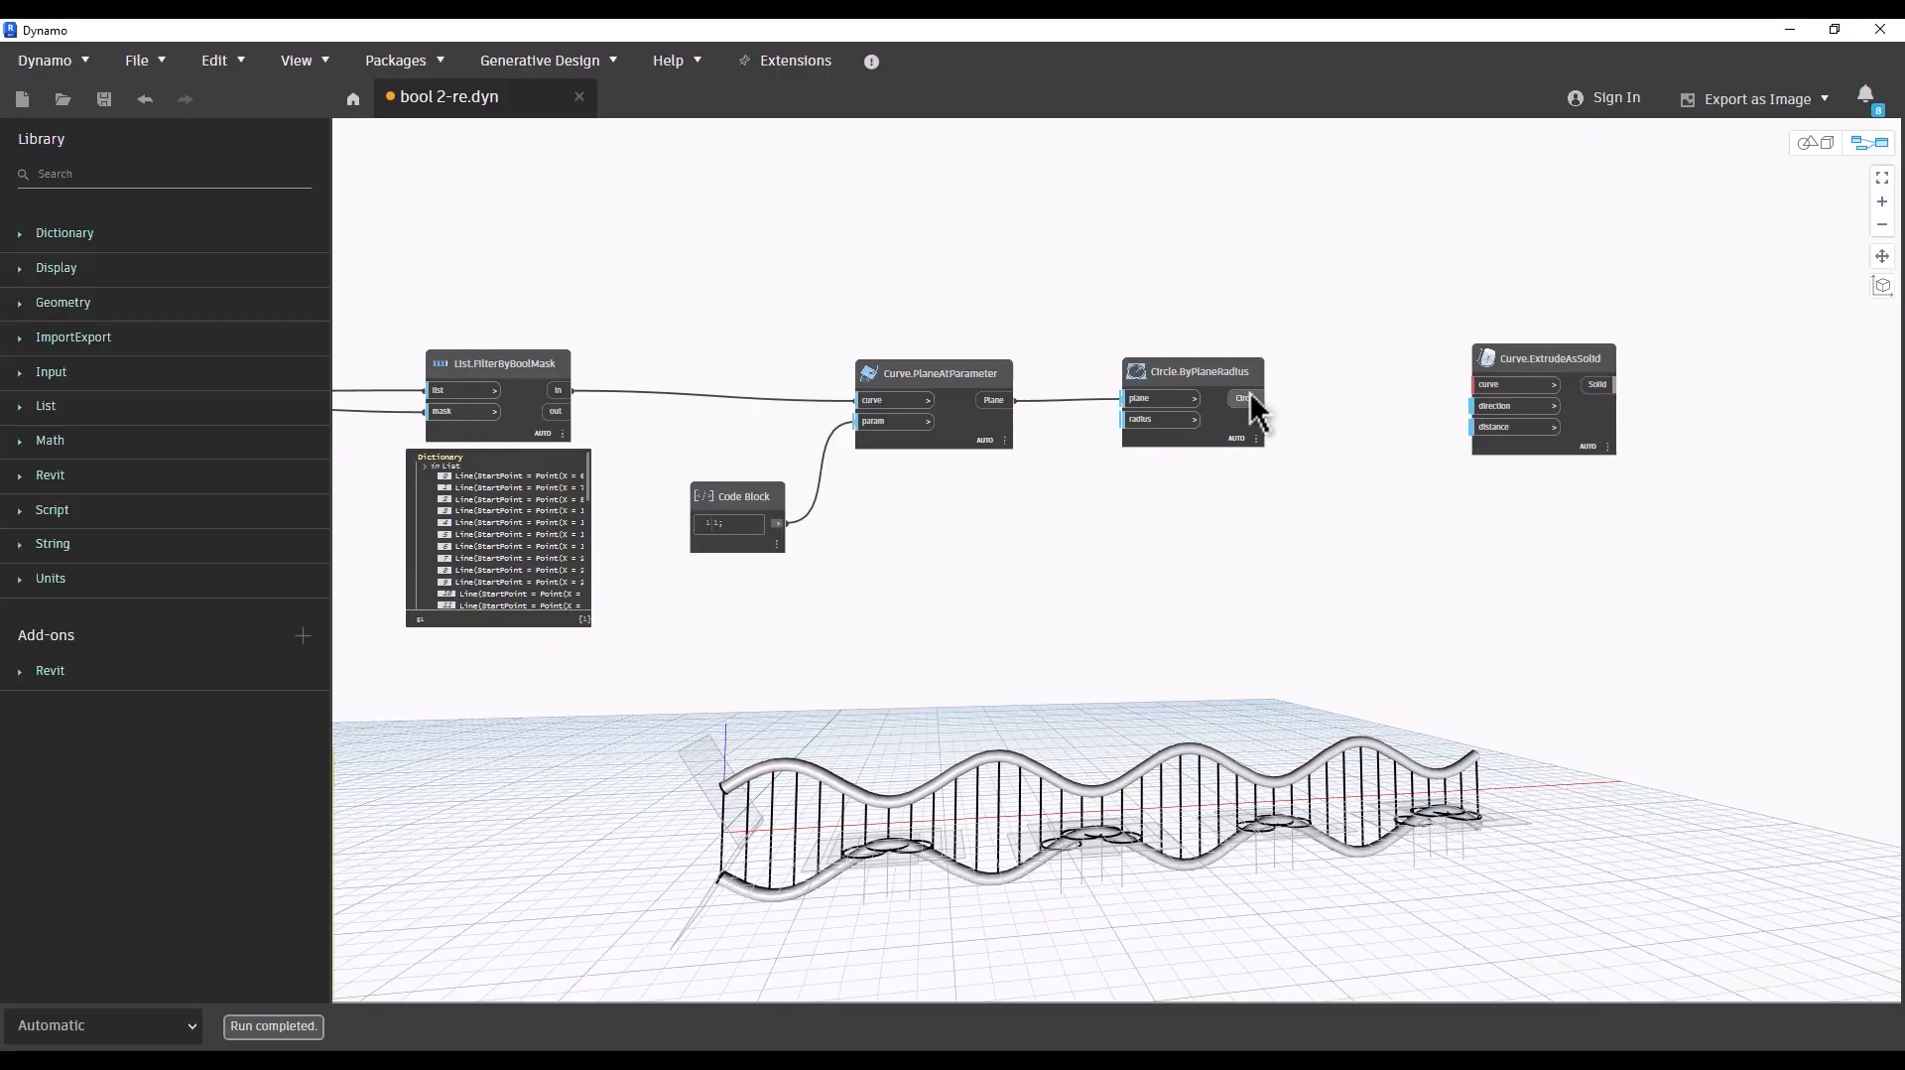
# Step: Connect Circle to Curve.ExtrudeAsSolid's curve input, and drive its distance with a new Curve.Length node fed by the filter's in output
pyautogui.moveTo(1264, 398); pyautogui.dragTo(1452, 397)
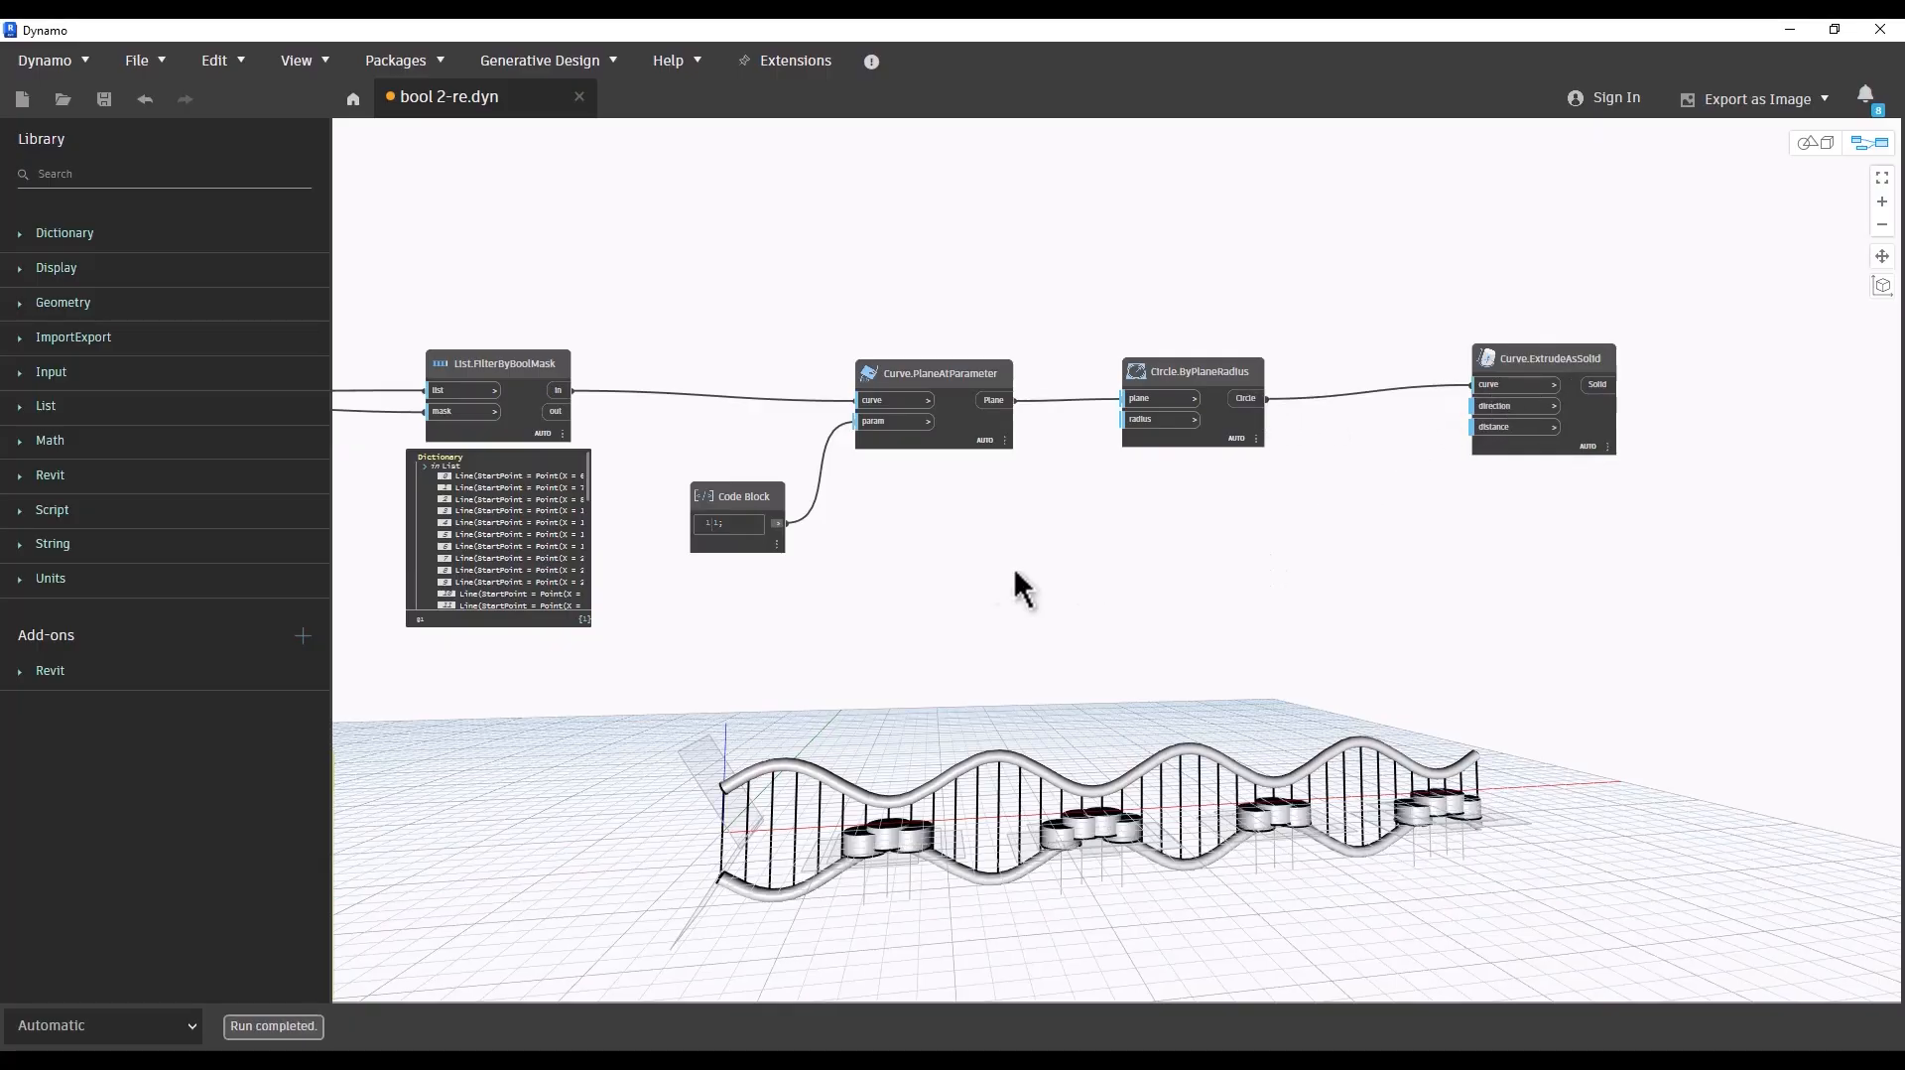
pyautogui.moveTo(805, 587); pyautogui.dragTo(860, 577, button='middle')
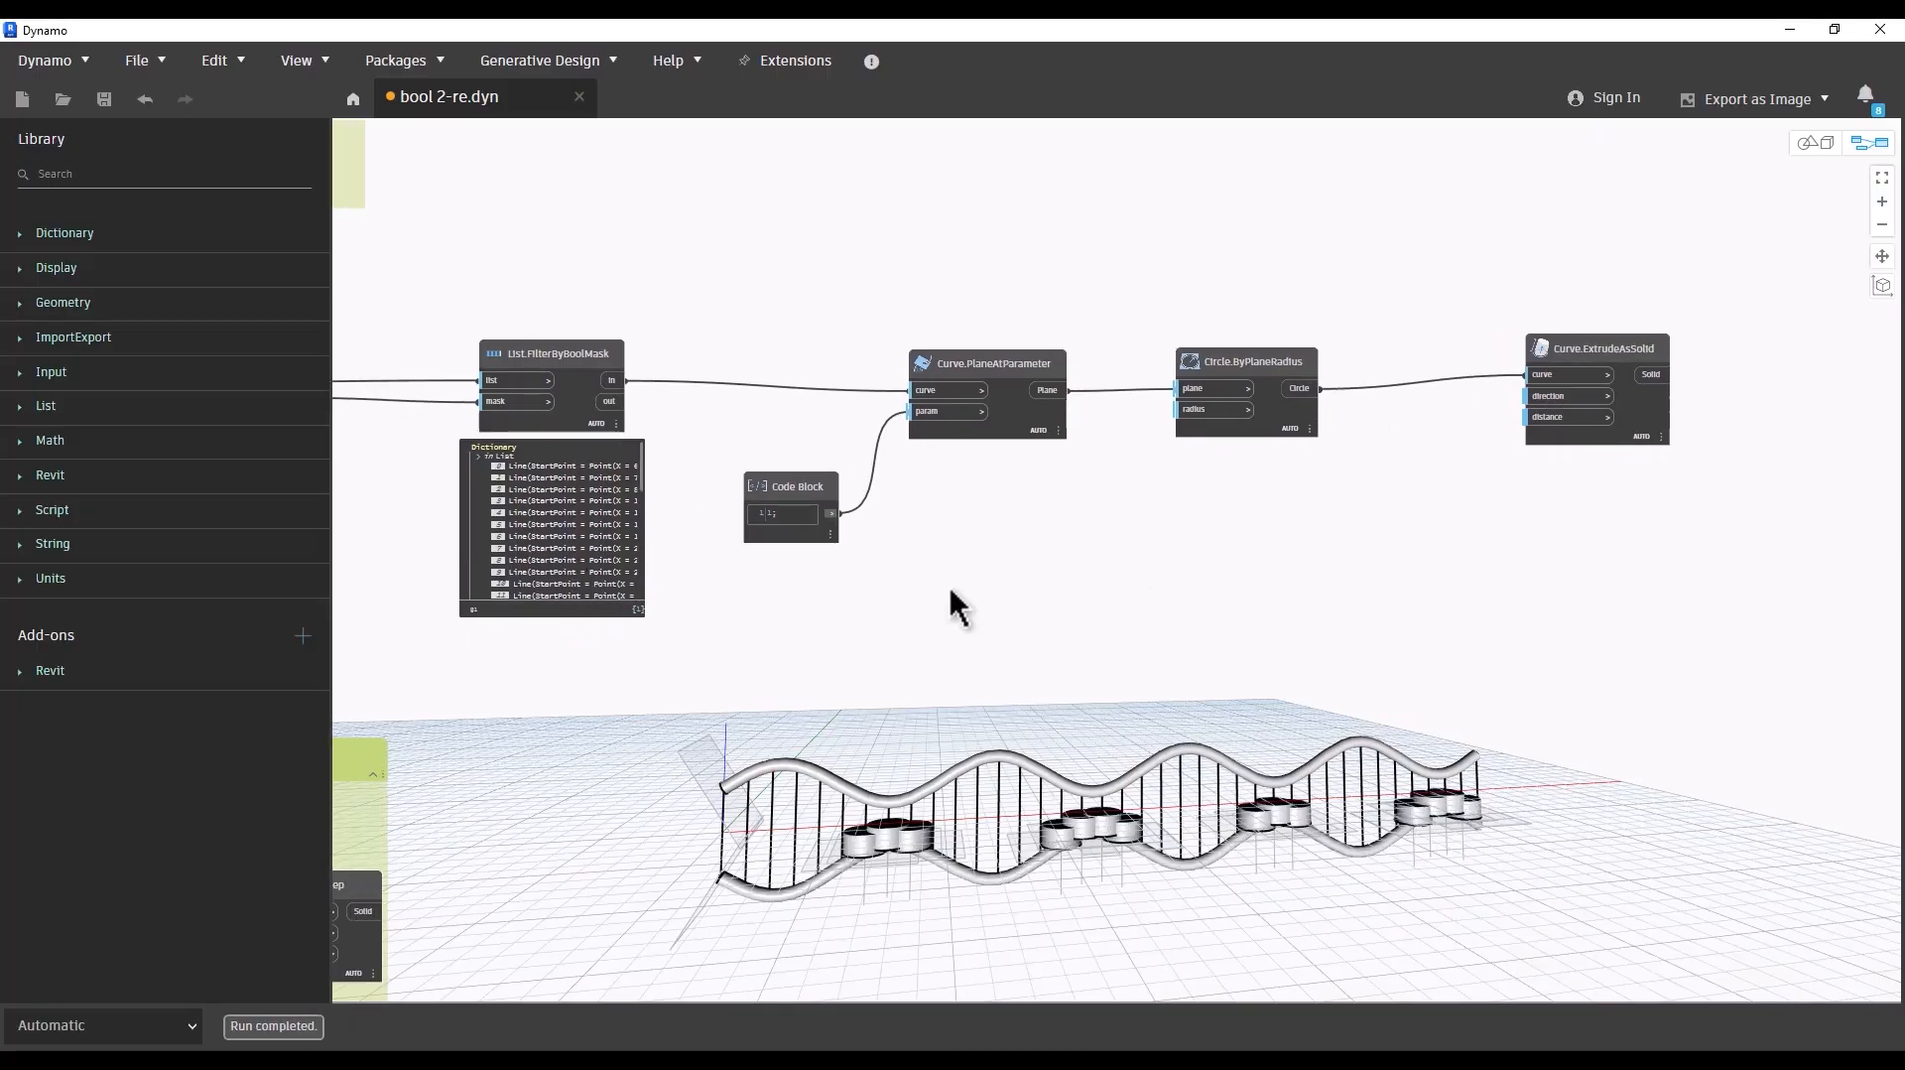
pyautogui.rightClick(1026, 585)
pyautogui.write('length')
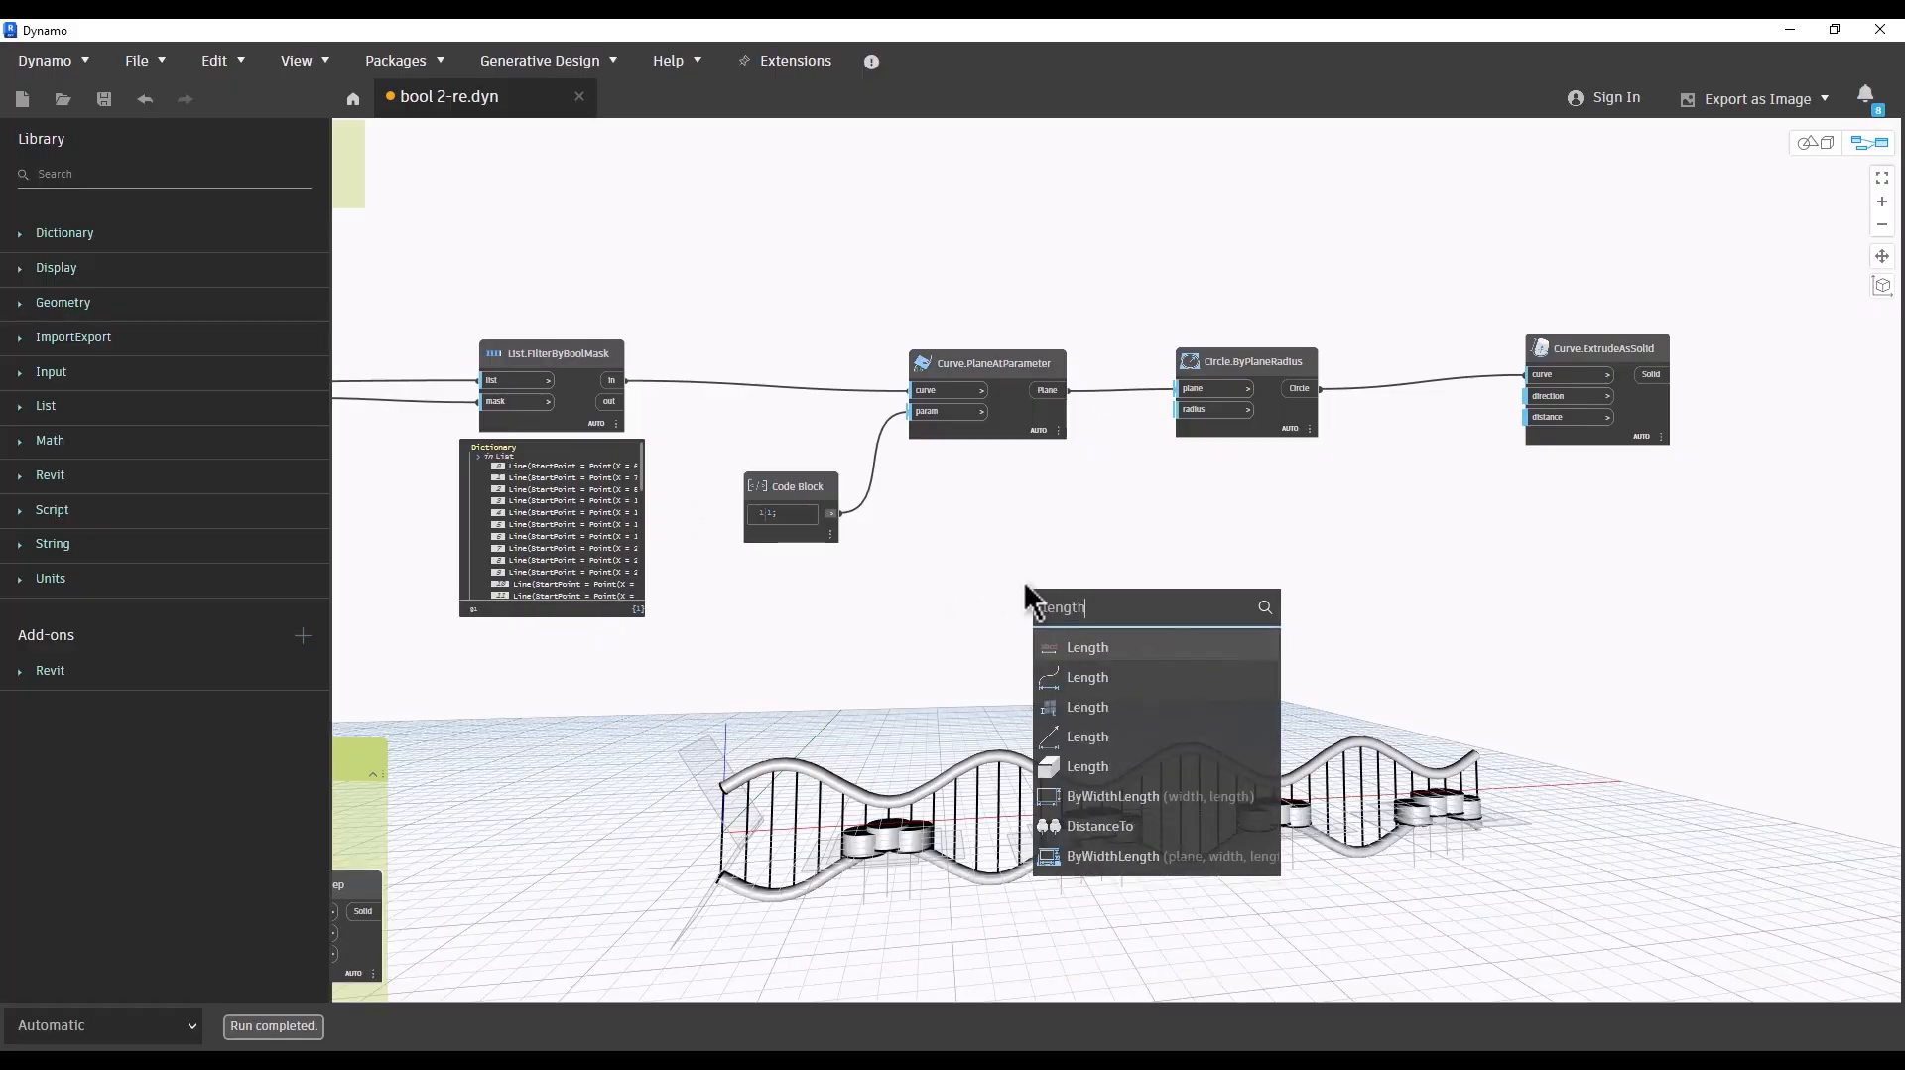
pyautogui.click(1121, 679)
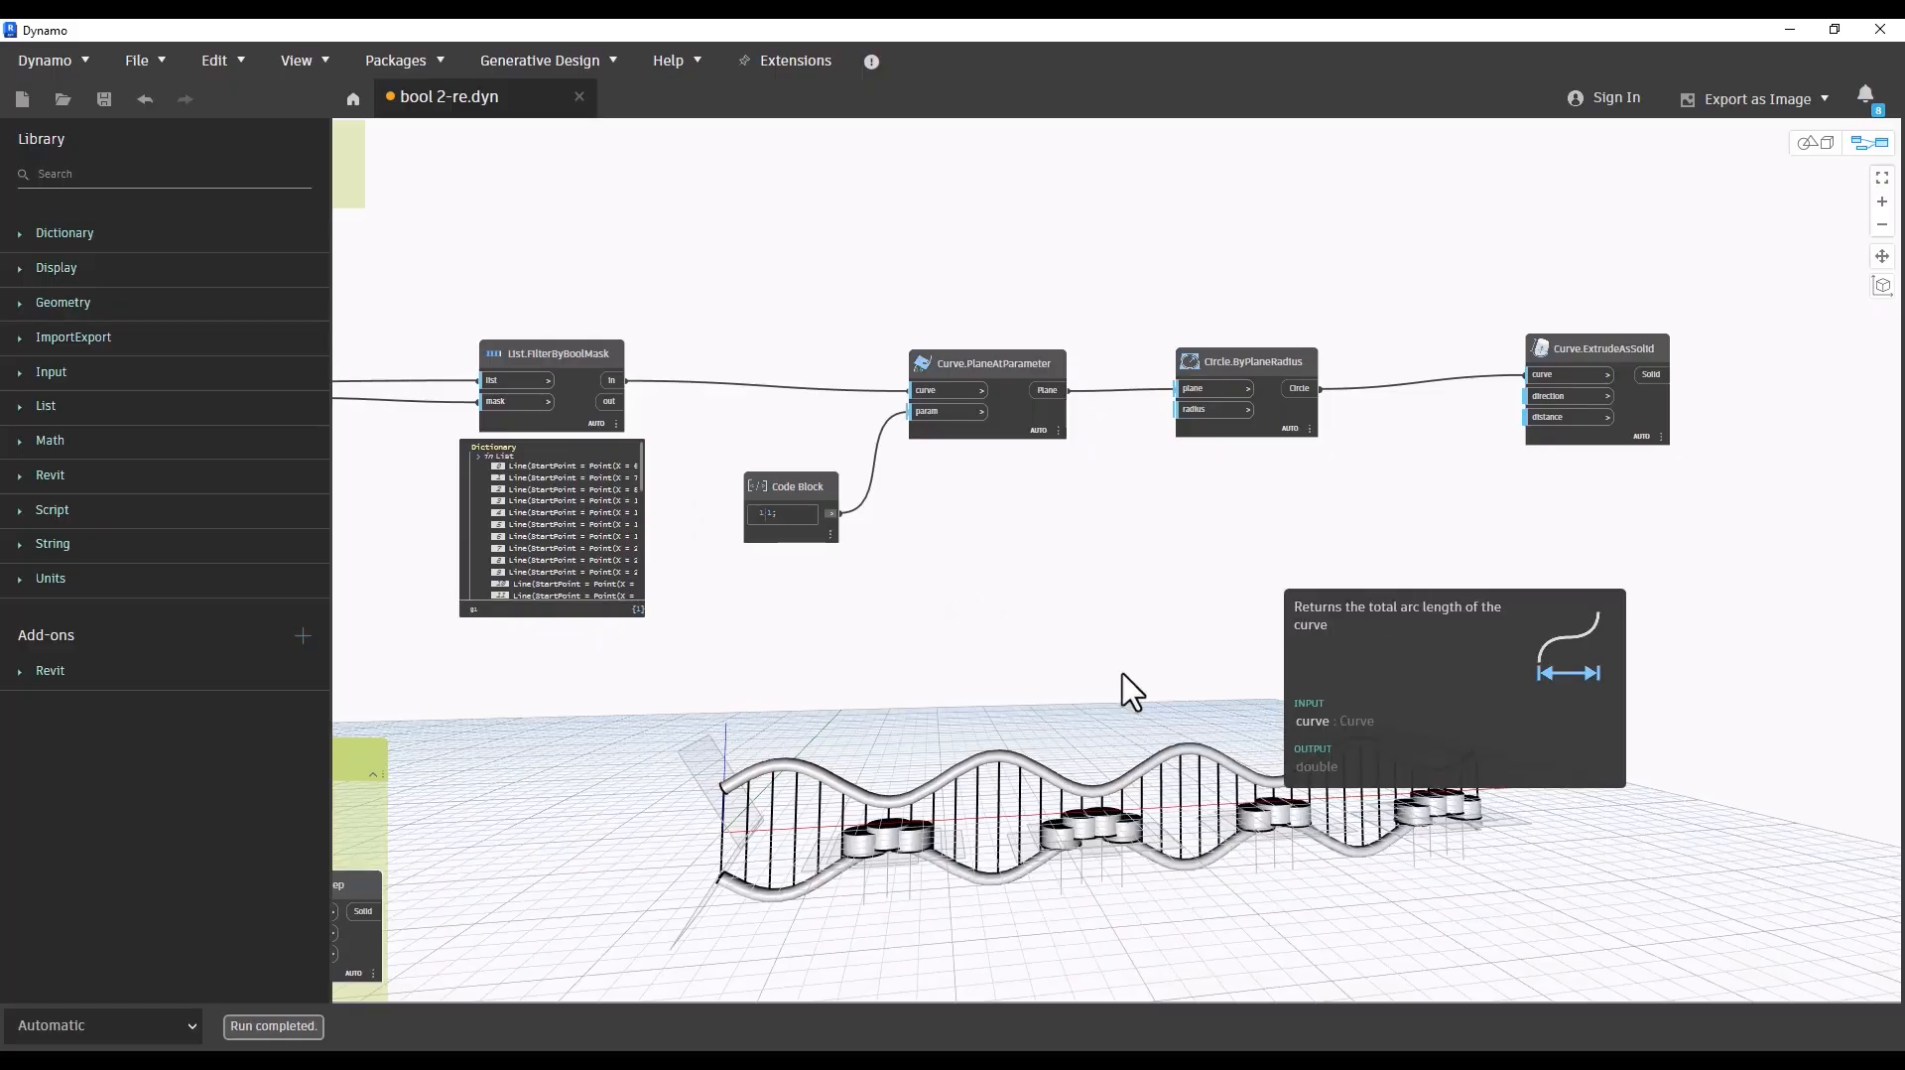
pyautogui.moveTo(1171, 687); pyautogui.dragTo(1012, 541)
pyautogui.moveTo(612, 380); pyautogui.dragTo(1566, 418)
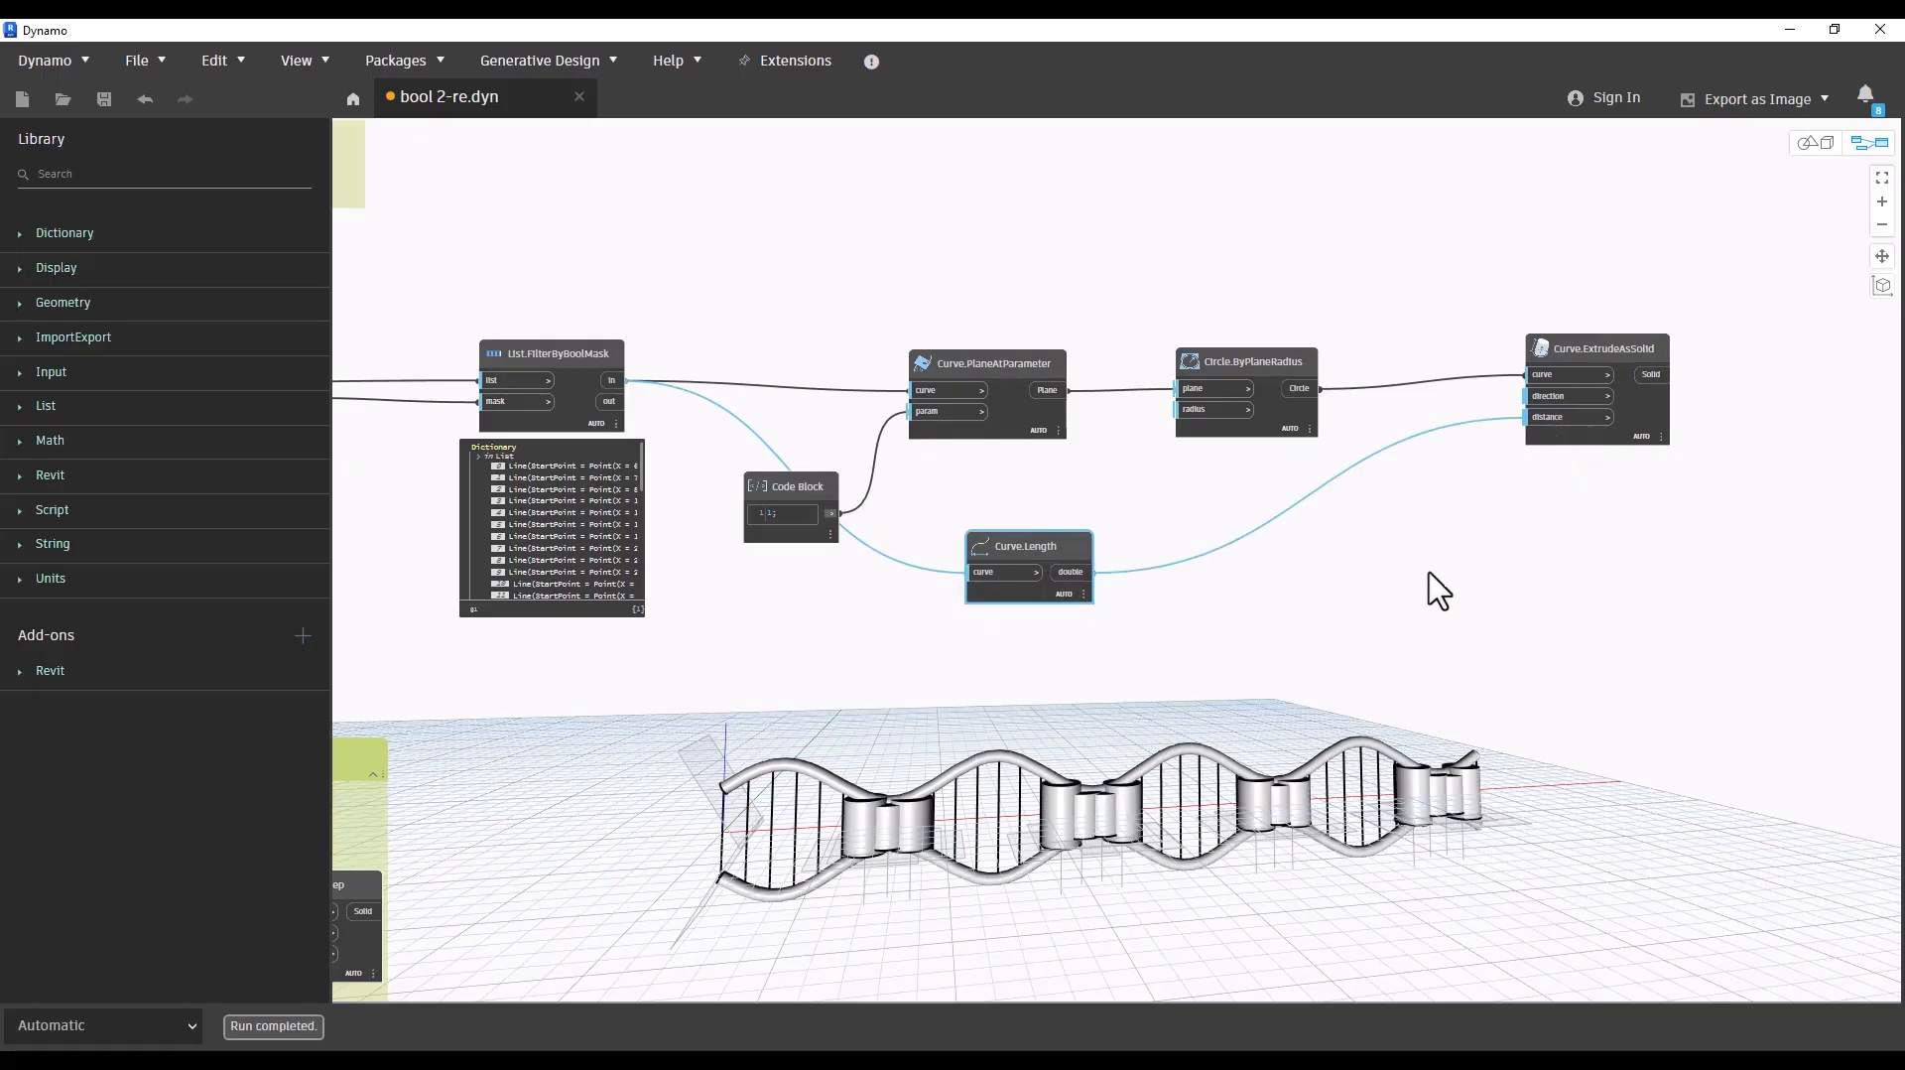
pyautogui.moveTo(1566, 408)
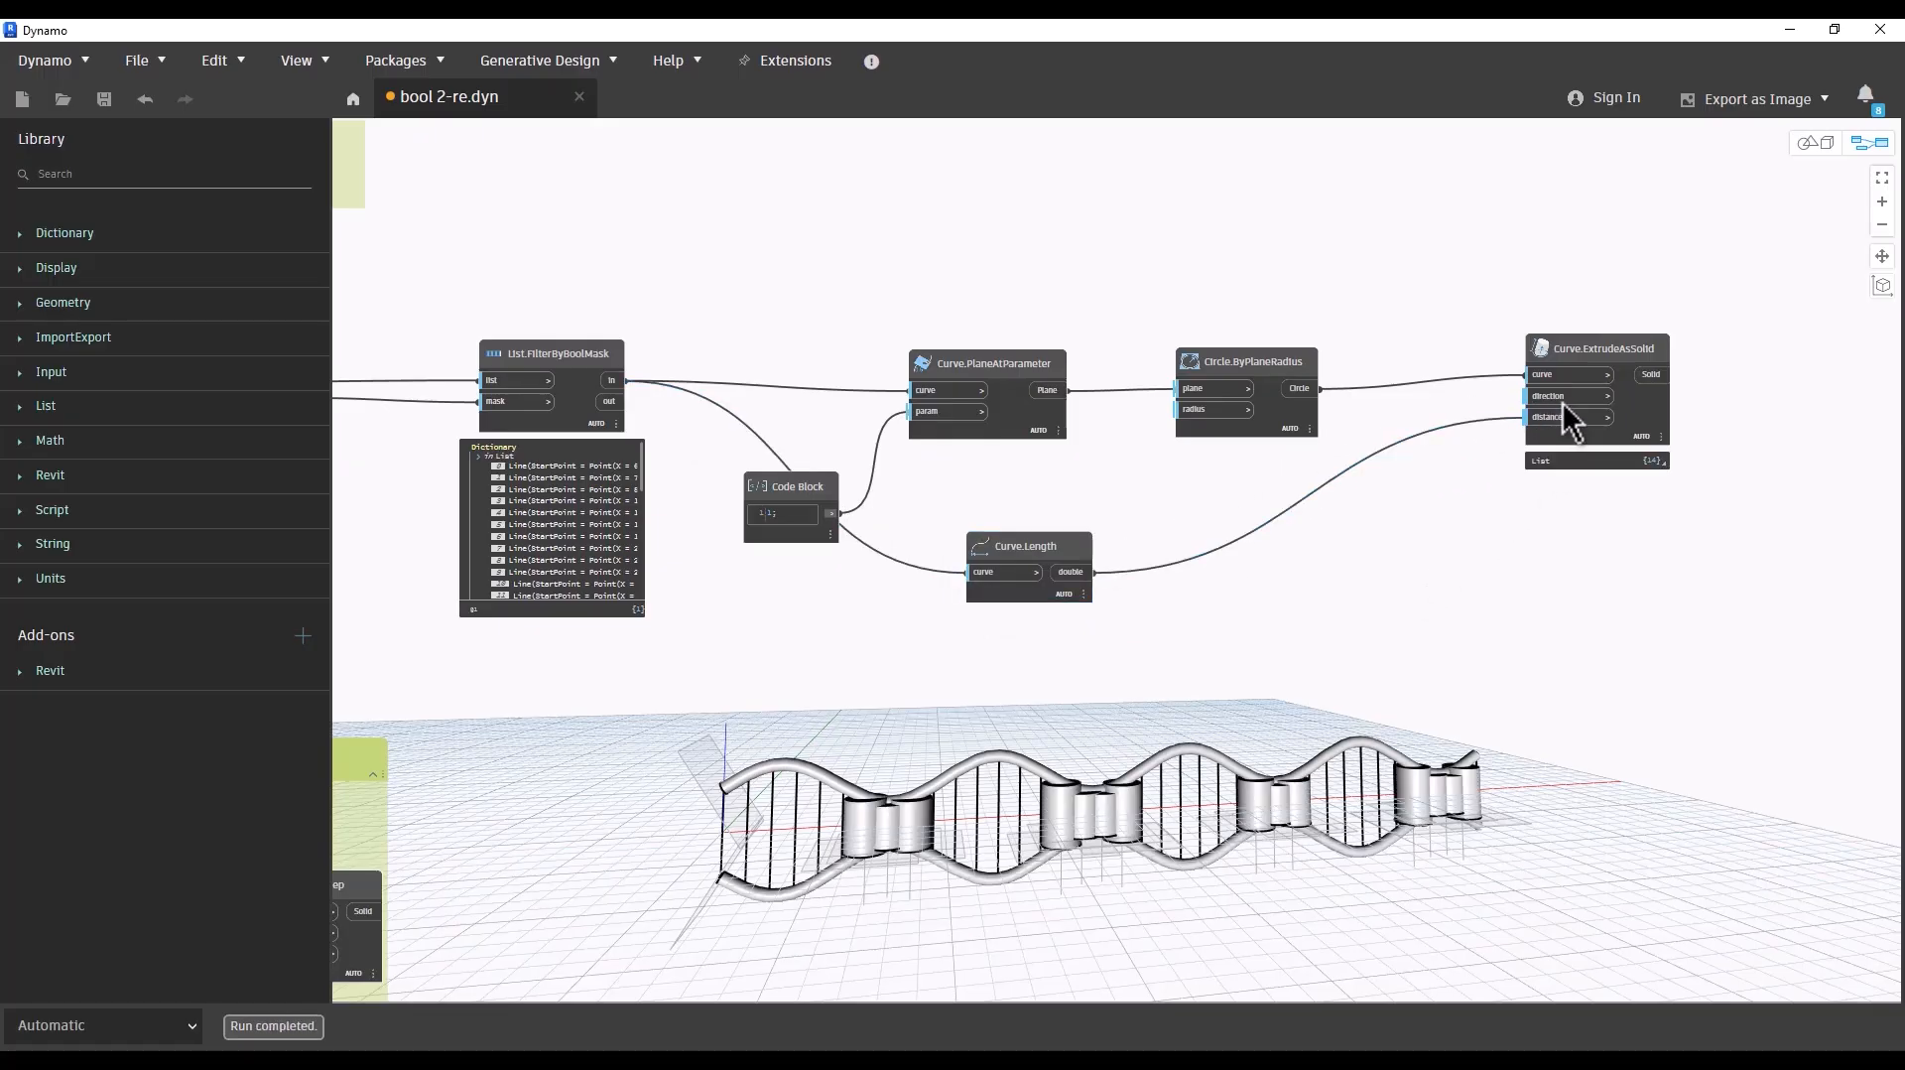
# Step: Duplicate the Spline Sweep Radius slider and align the copy directly below the original
pyautogui.scroll(-5, 1612, 411)
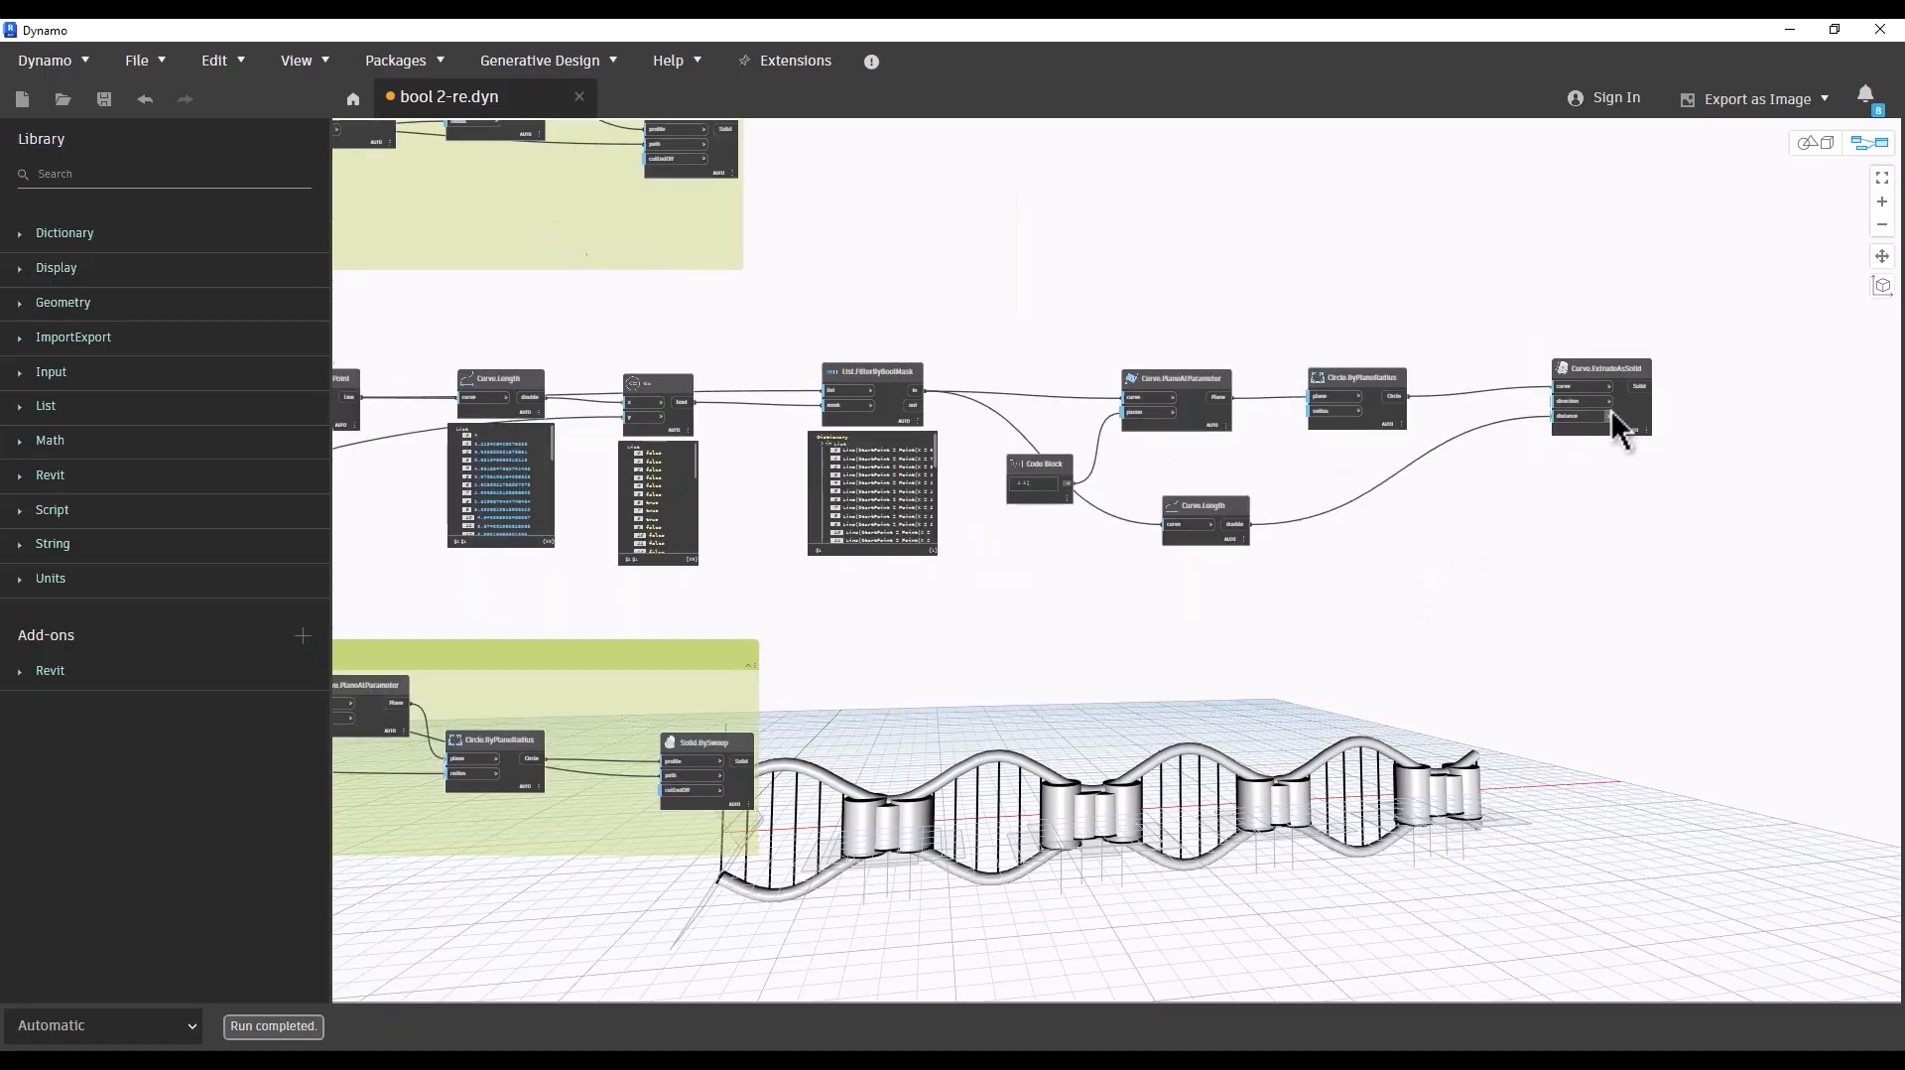
pyautogui.scroll(5, 1038, 476)
pyautogui.scroll(3, 823, 585)
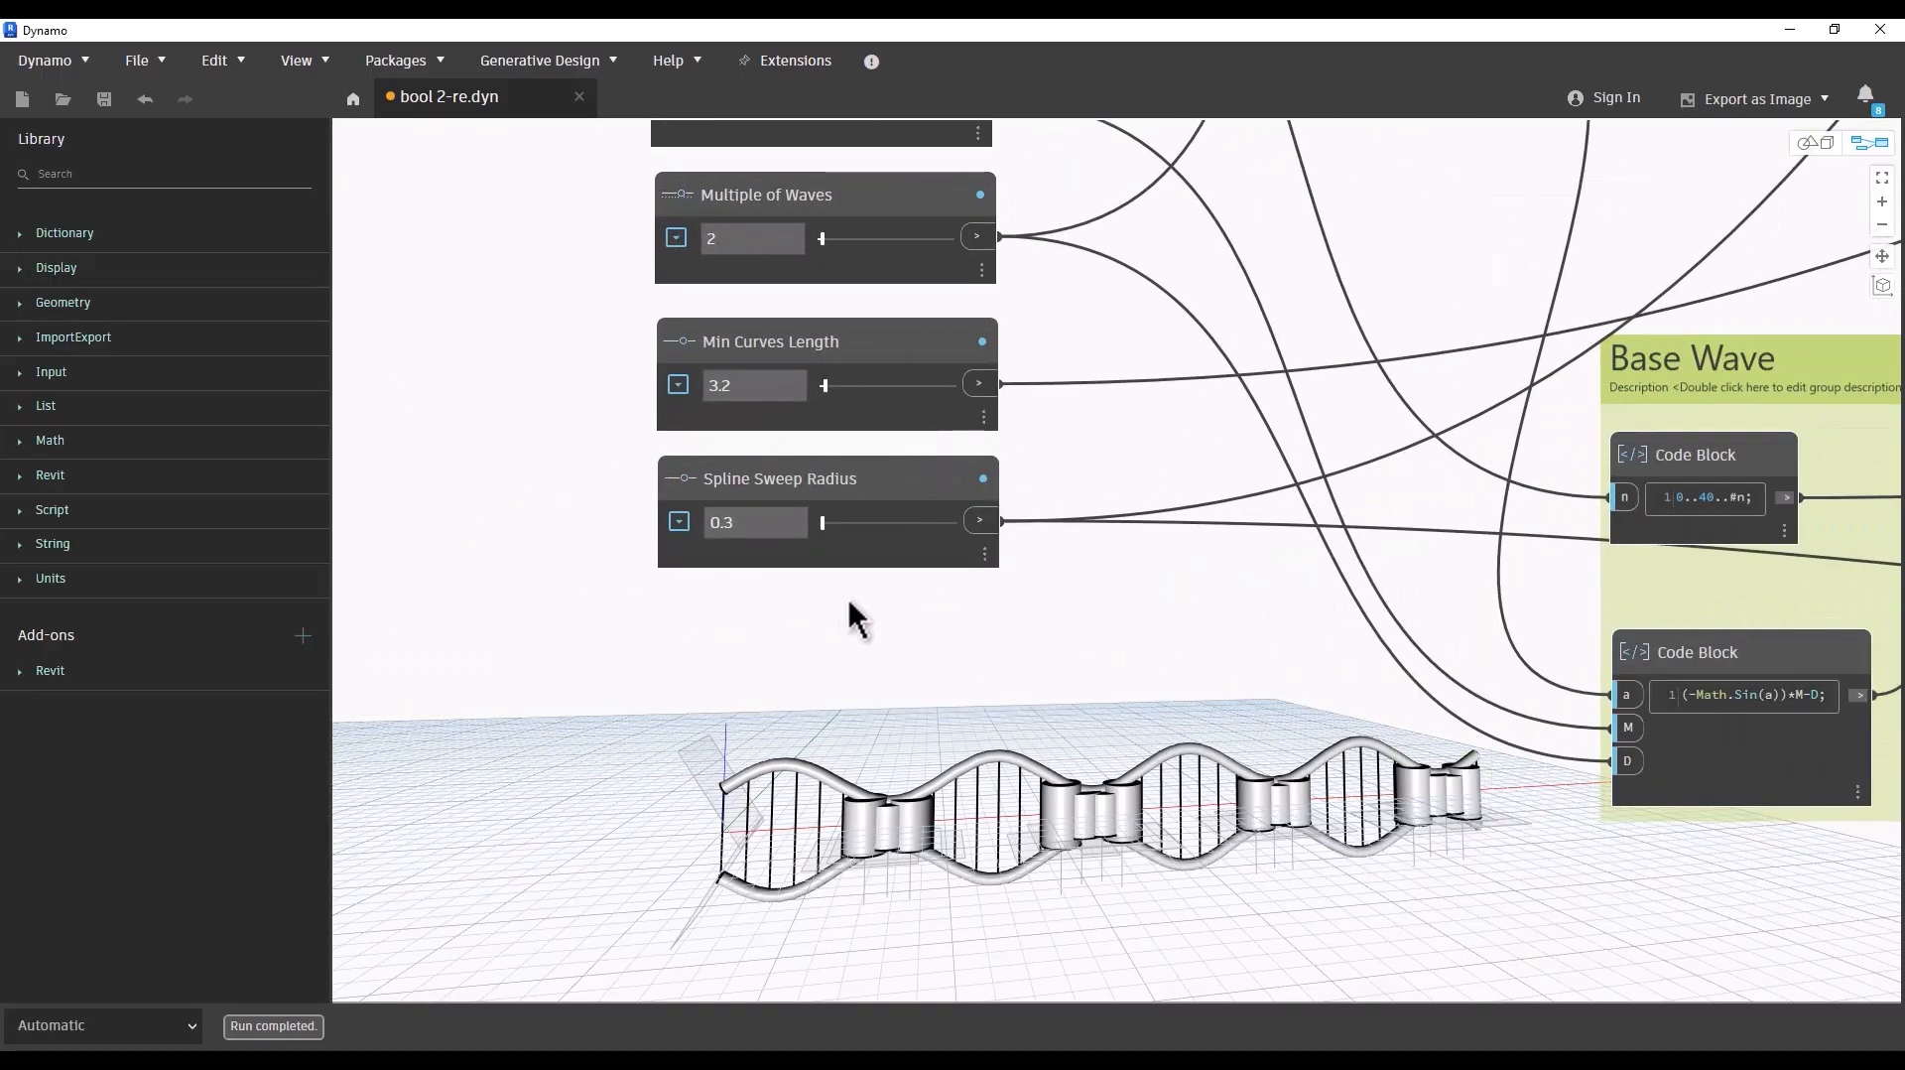
pyautogui.click(807, 501)
pyautogui.scroll(4, 774, 655)
pyautogui.hotkey('ctrl', 'c')
pyautogui.hotkey('ctrl', 'v')
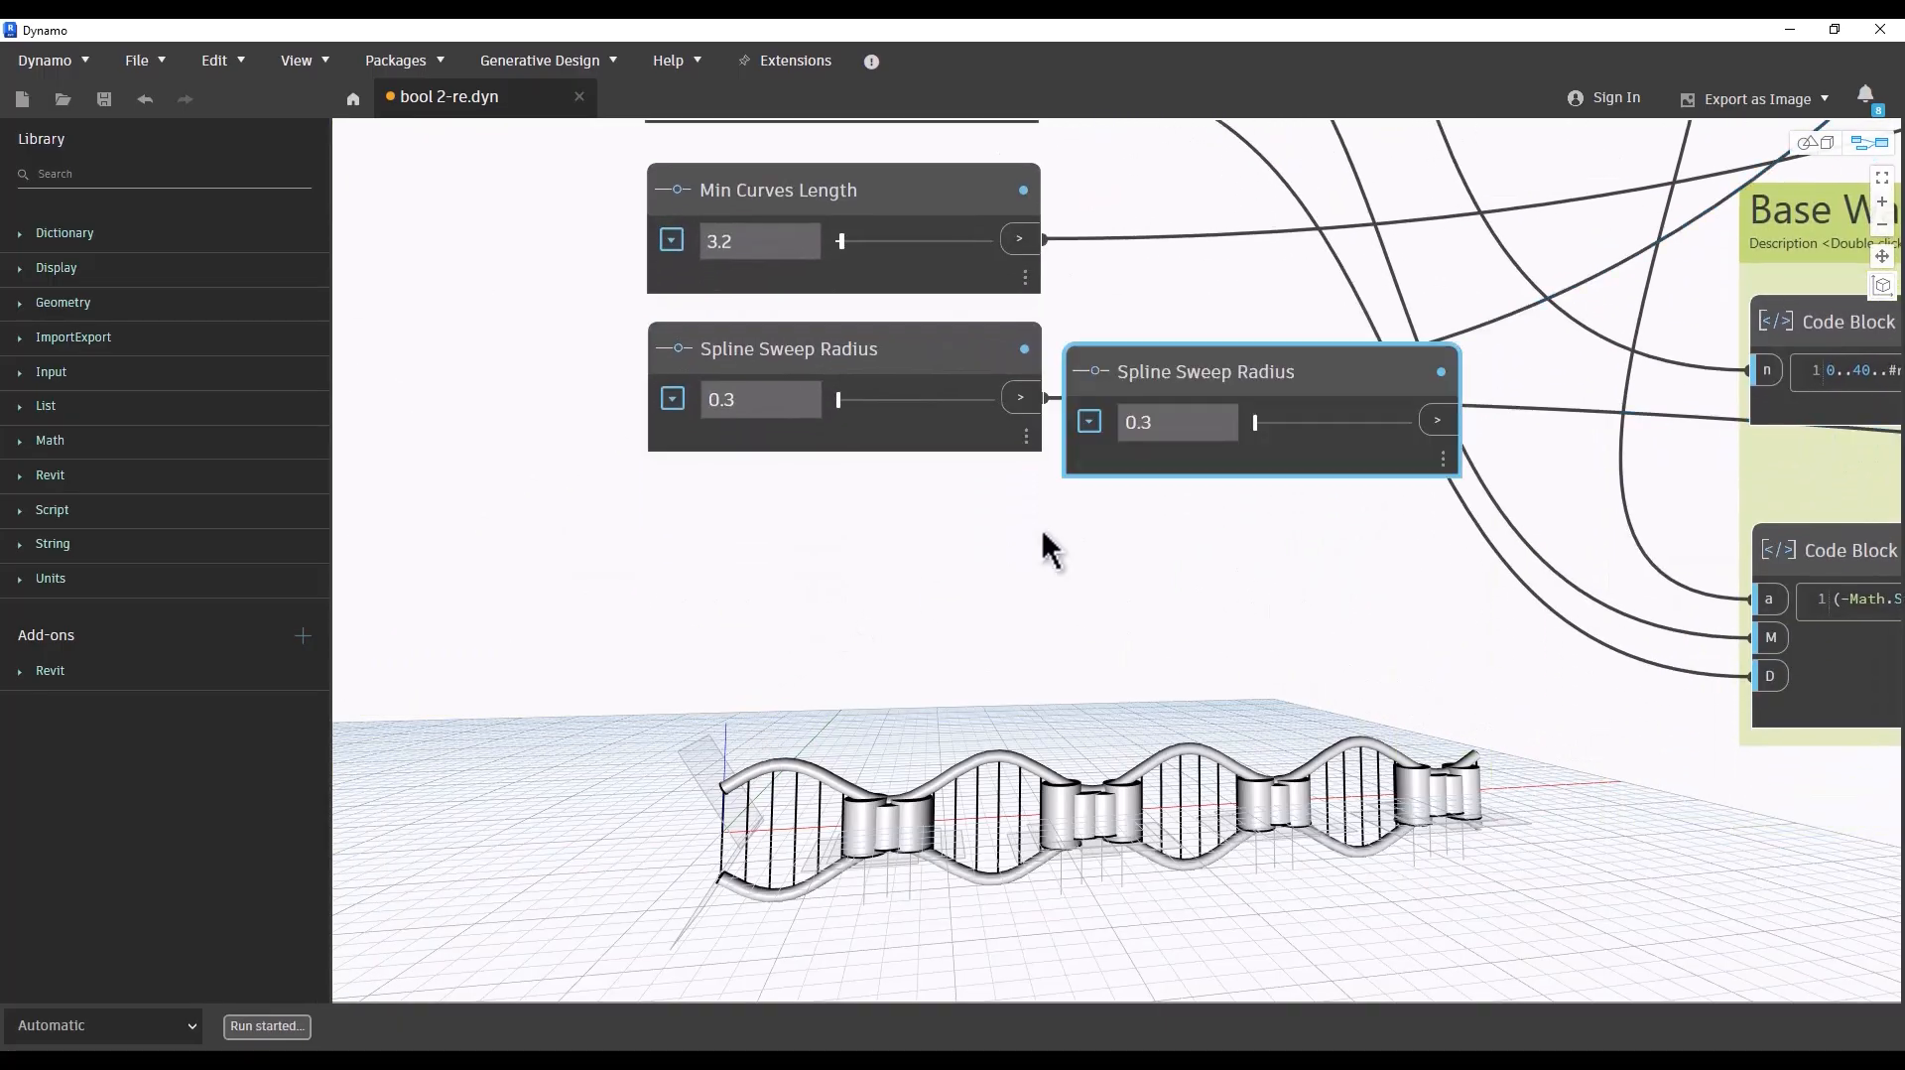
pyautogui.moveTo(1220, 378); pyautogui.dragTo(798, 493)
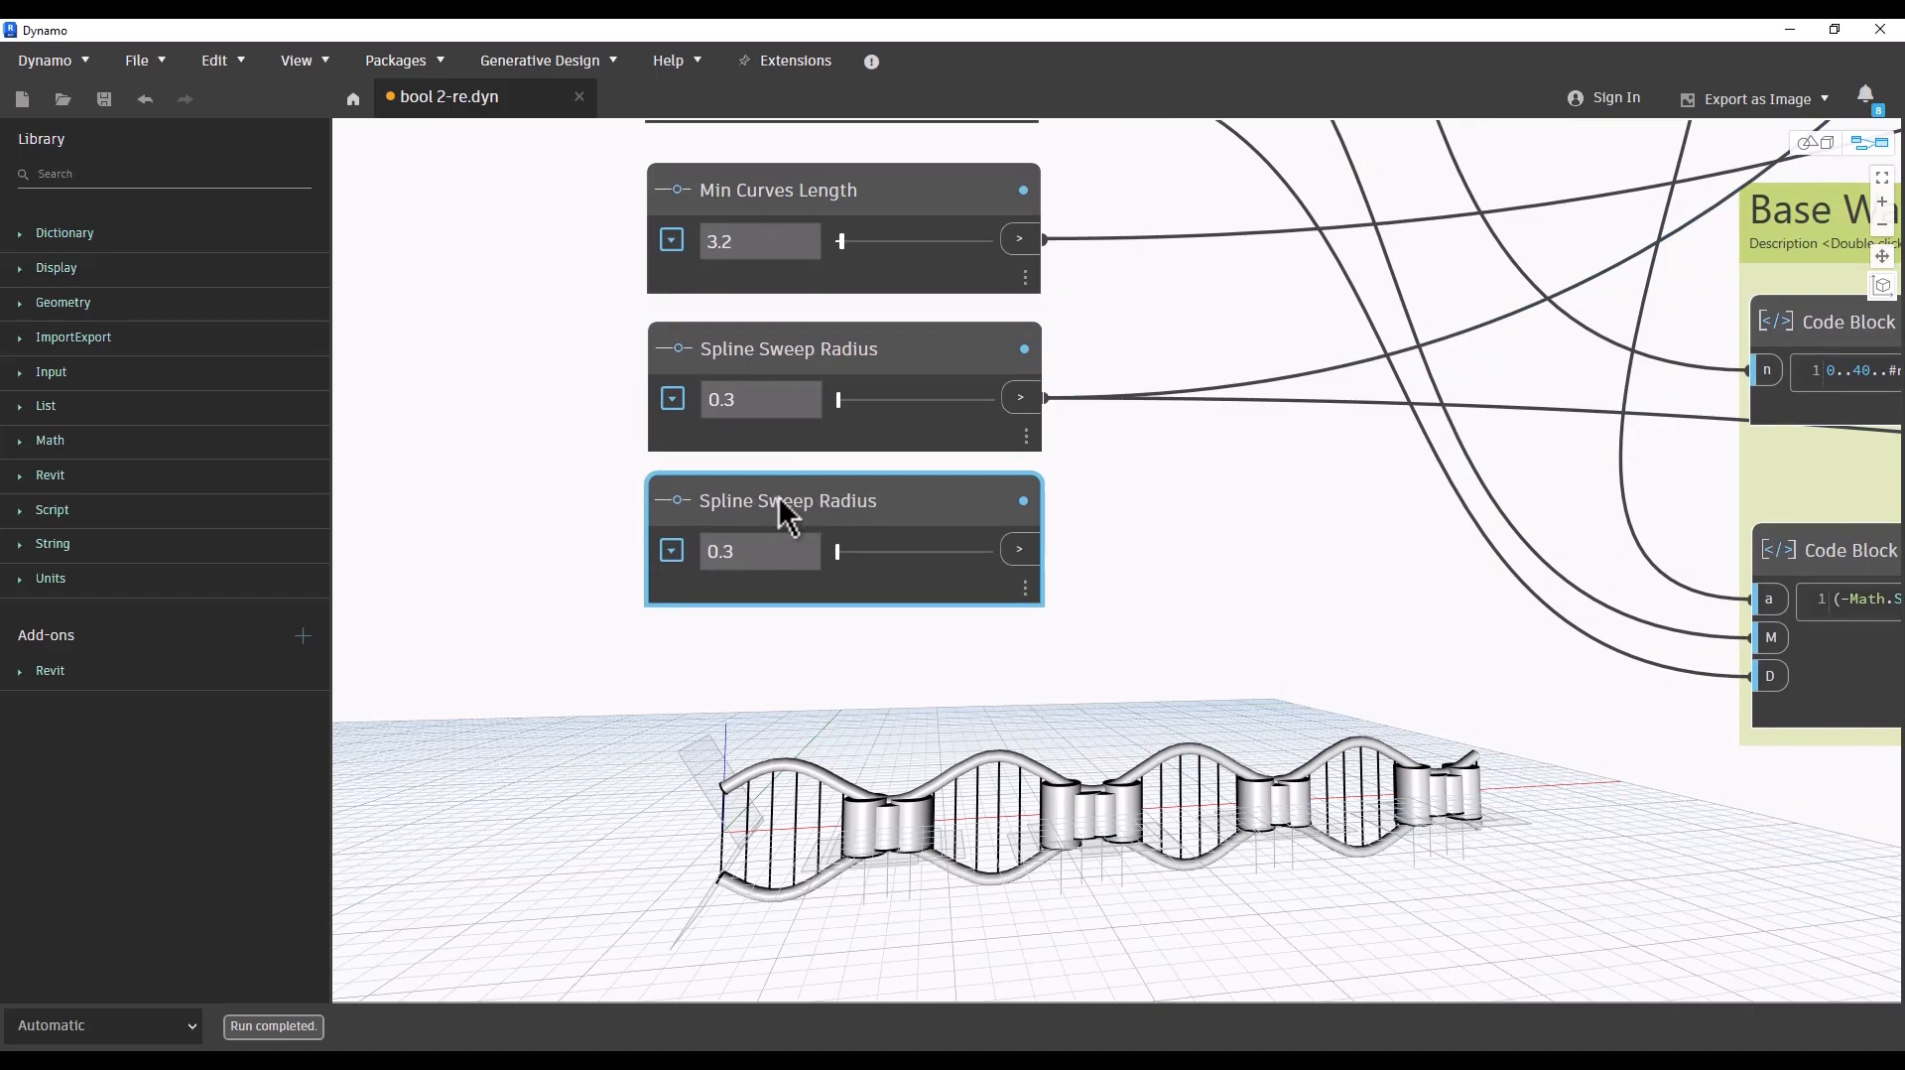
# Step: Rename the copied slider Cylinder Radius
pyautogui.doubleClick(814, 503)
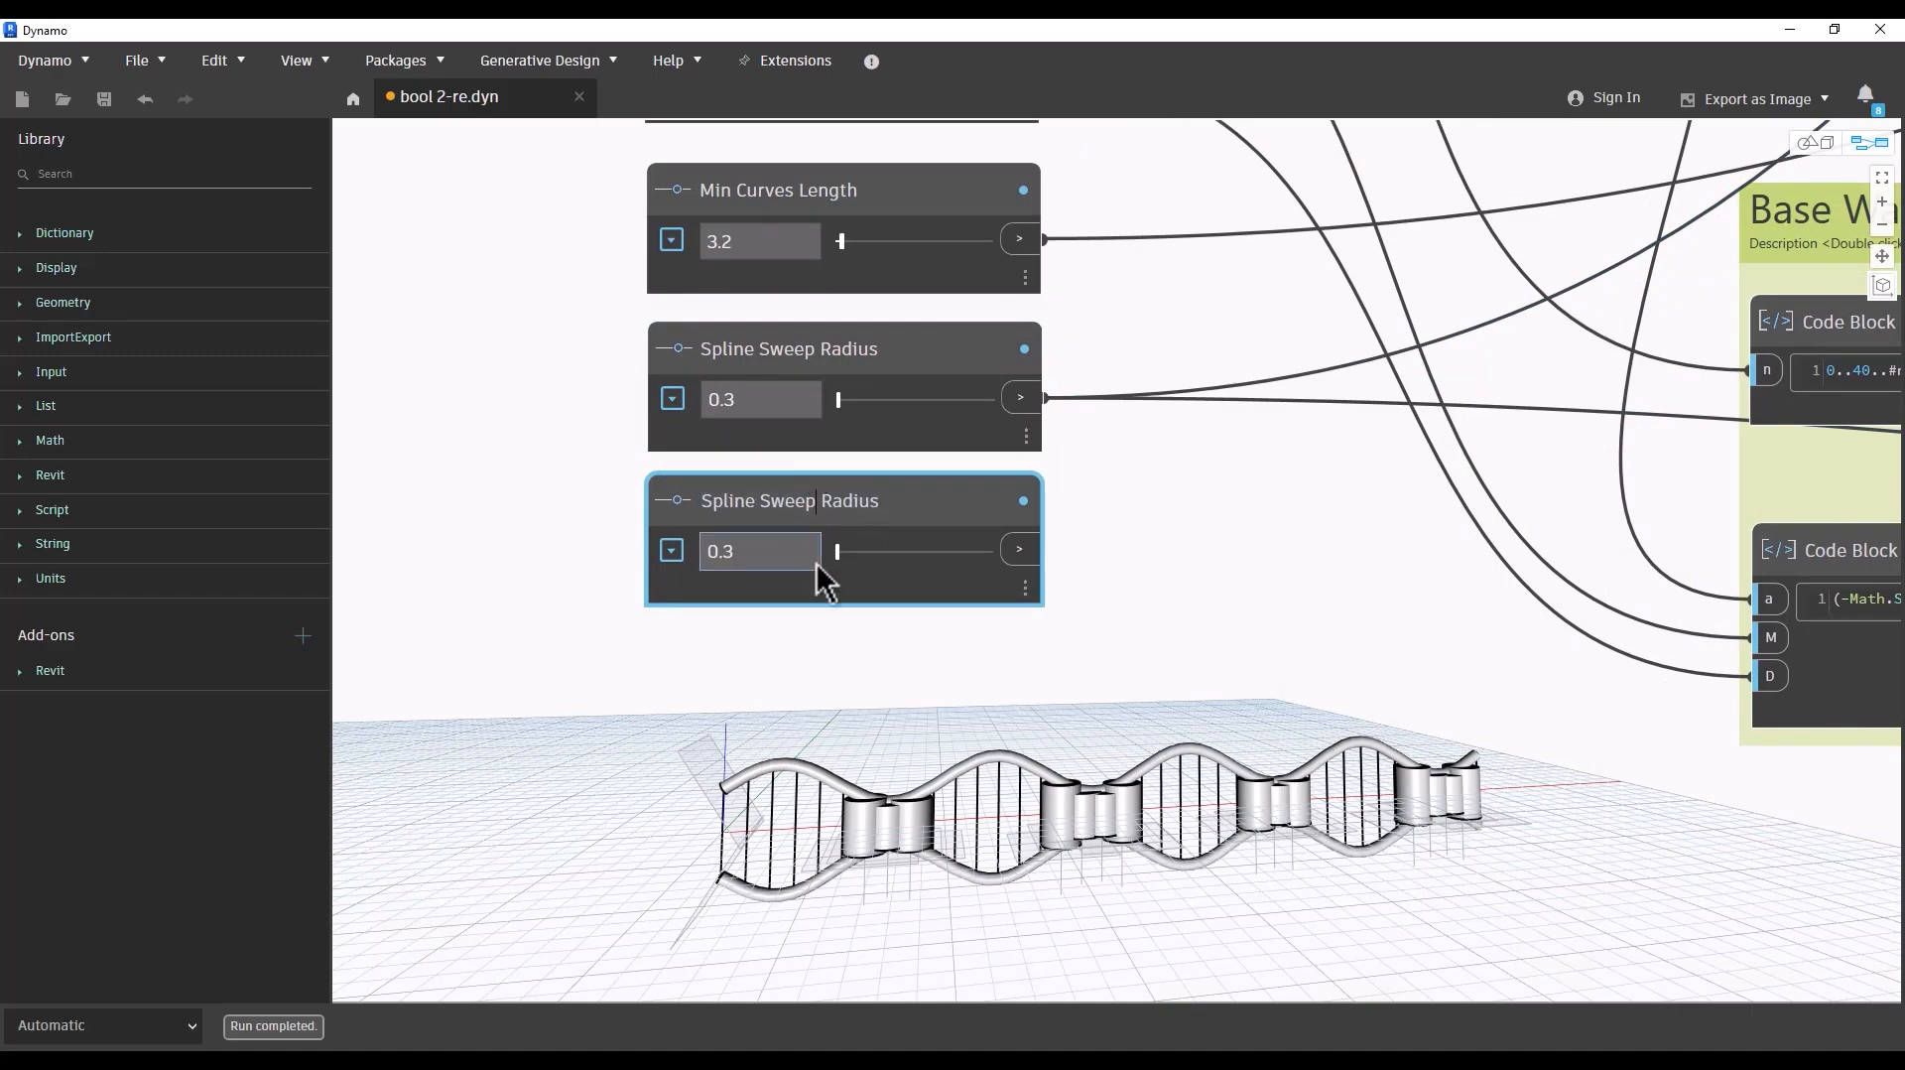
pyautogui.moveTo(794, 676); pyautogui.dragTo(808, 835, button='middle')
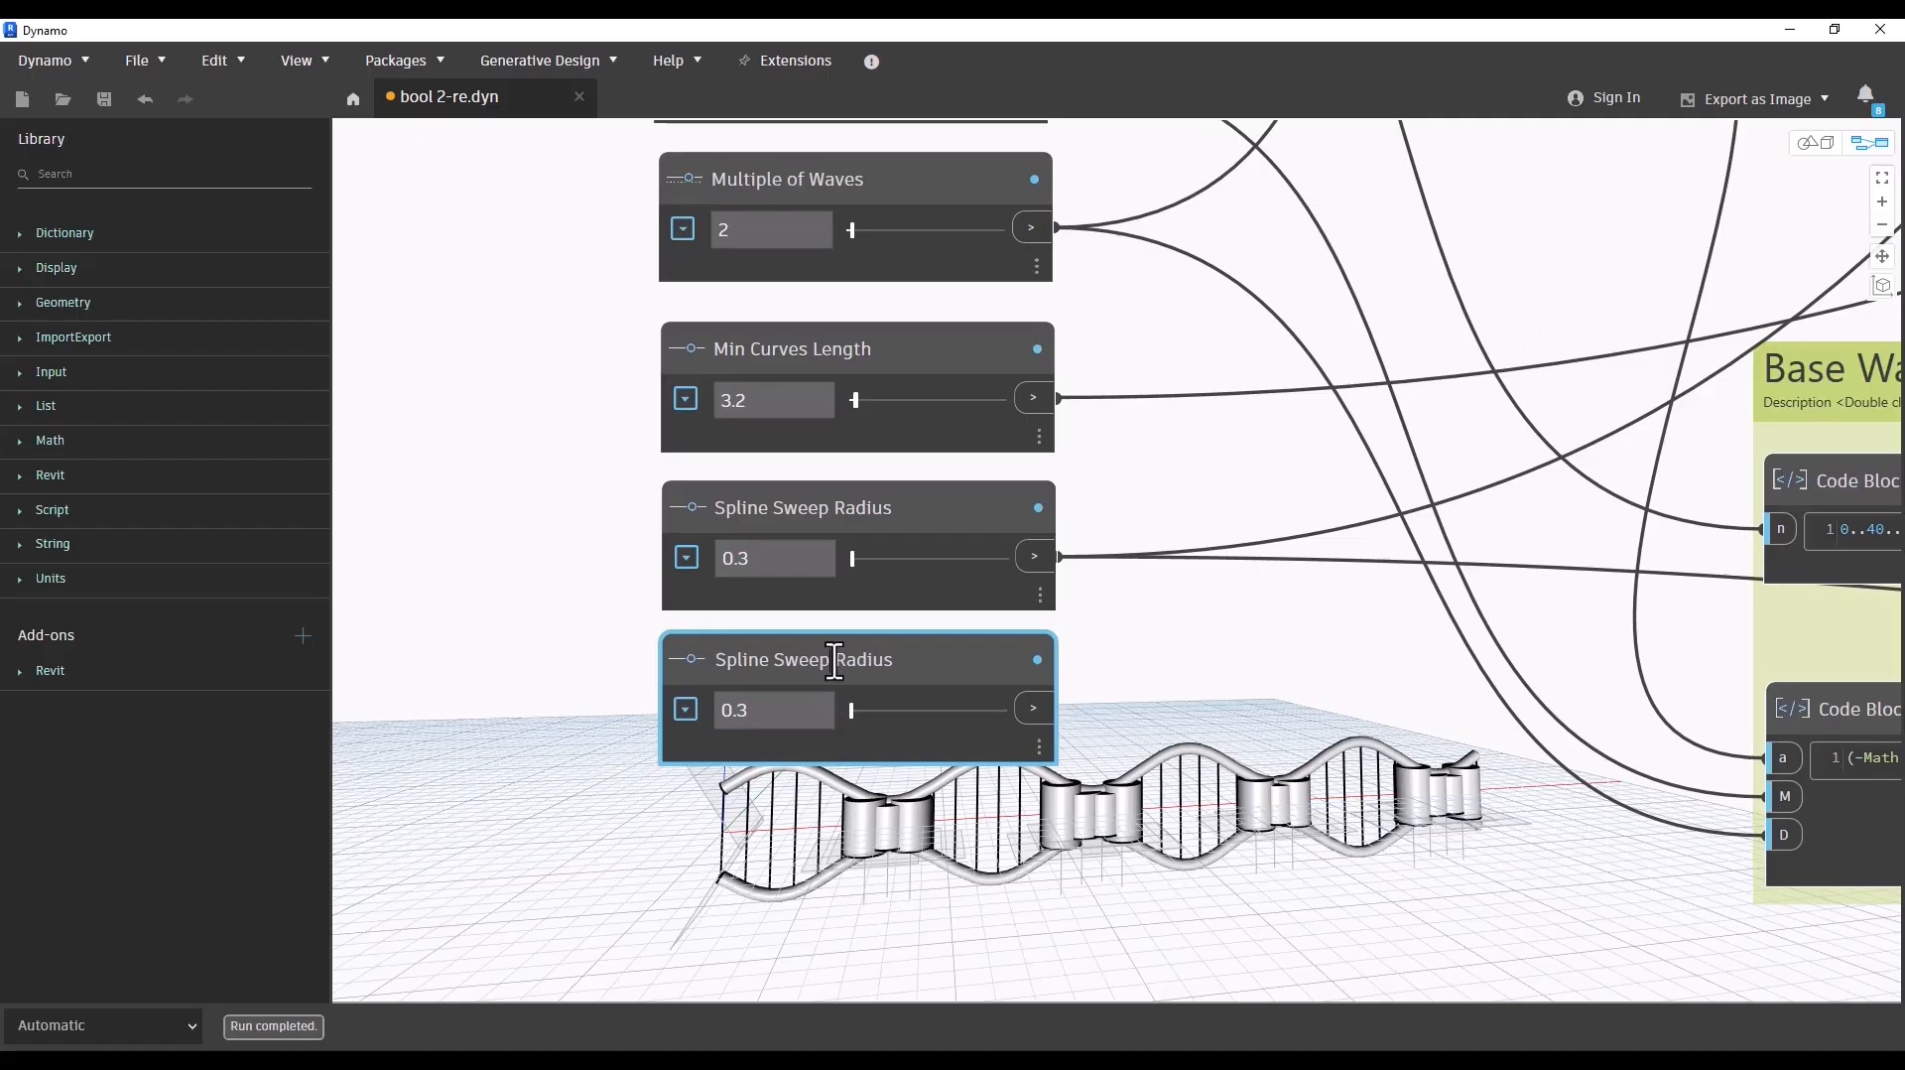
pyautogui.moveTo(835, 661); pyautogui.dragTo(690, 658)
pyautogui.write('Cy')
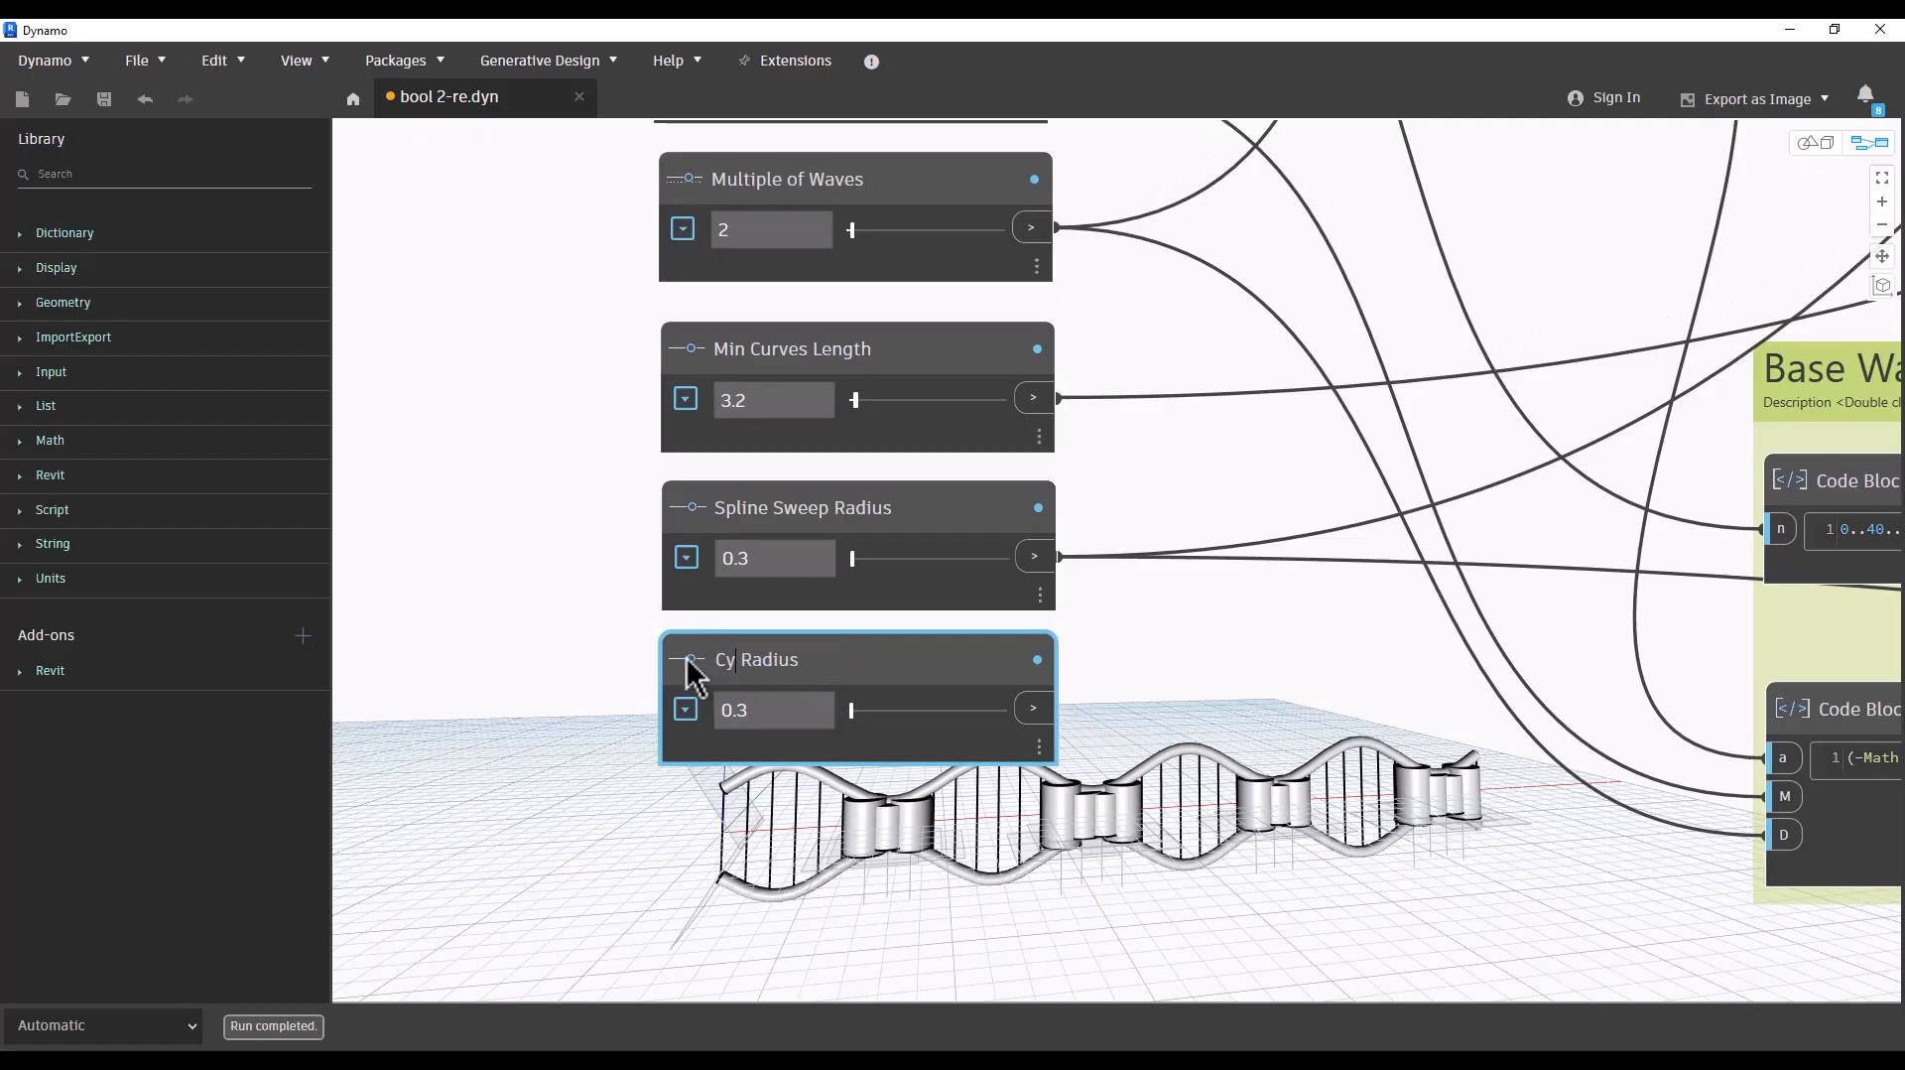
pyautogui.write('linder')
pyautogui.click(524, 515)
# Step: Set the Cylinder Radius slider to 0.15
pyautogui.click(780, 709)
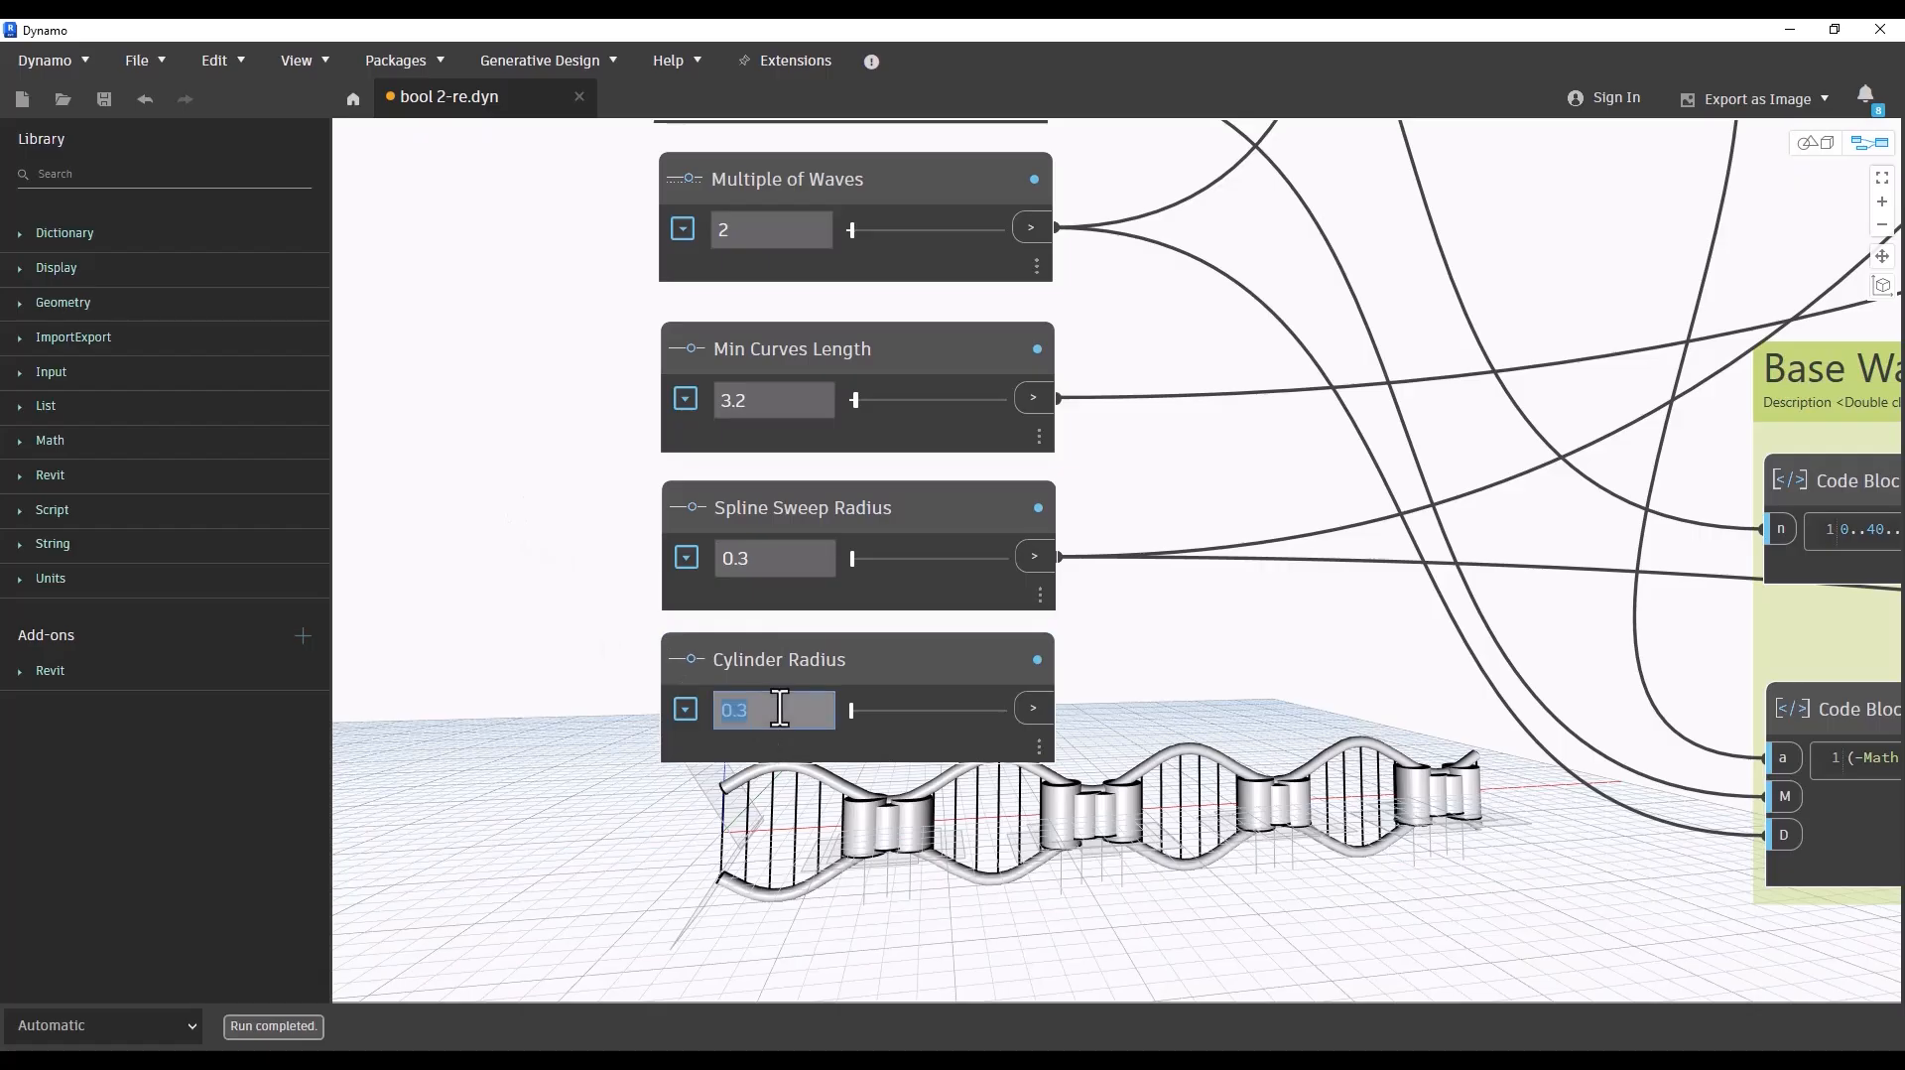
pyautogui.write('.2')
pyautogui.press('BackSpace')
pyautogui.write('15')
pyautogui.click(557, 754)
# Step: Connect the Cylinder Radius slider to the radius input of the Circle.ByPlaneRadius node that feeds Curve.ExtrudeAsSolid
pyautogui.scroll(-6, 615, 744)
pyautogui.moveTo(1269, 661); pyautogui.dragTo(850, 669, button='middle')
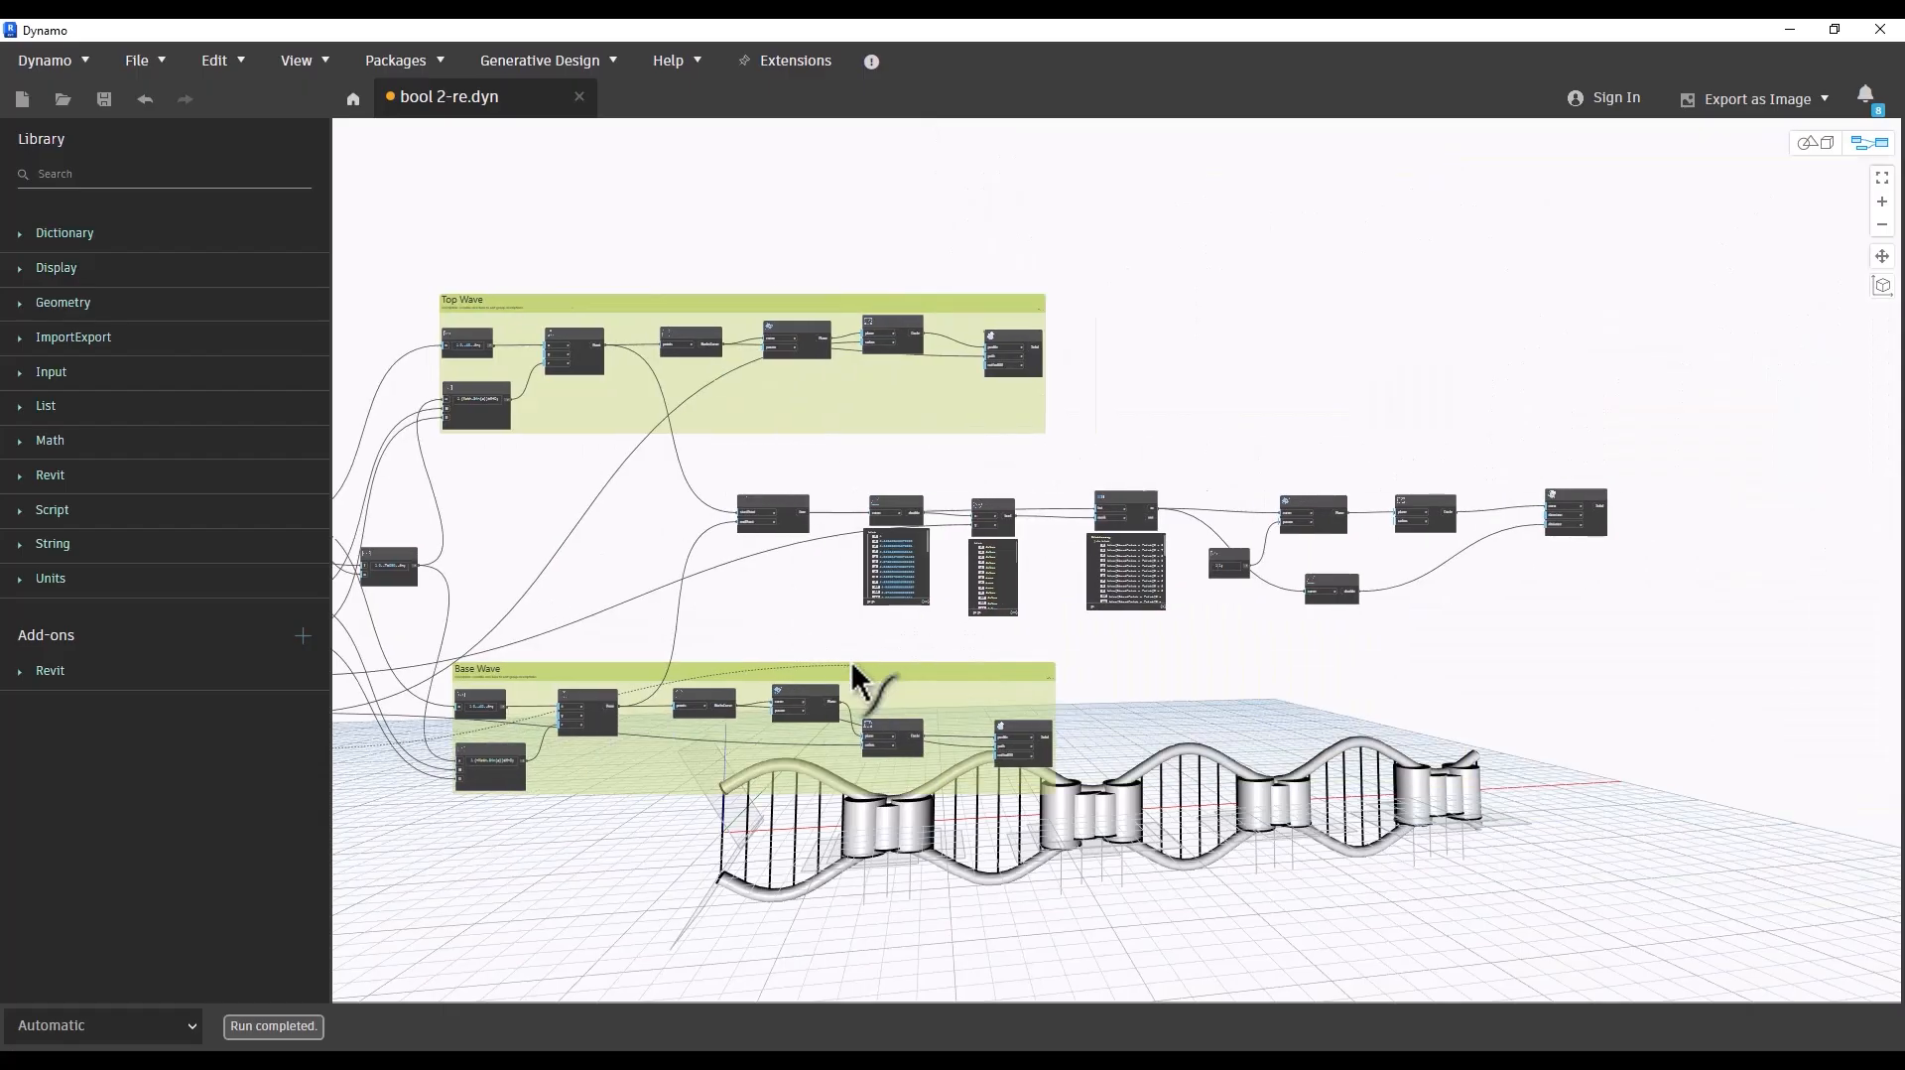
pyautogui.scroll(9, 1444, 494)
pyautogui.click(1211, 569)
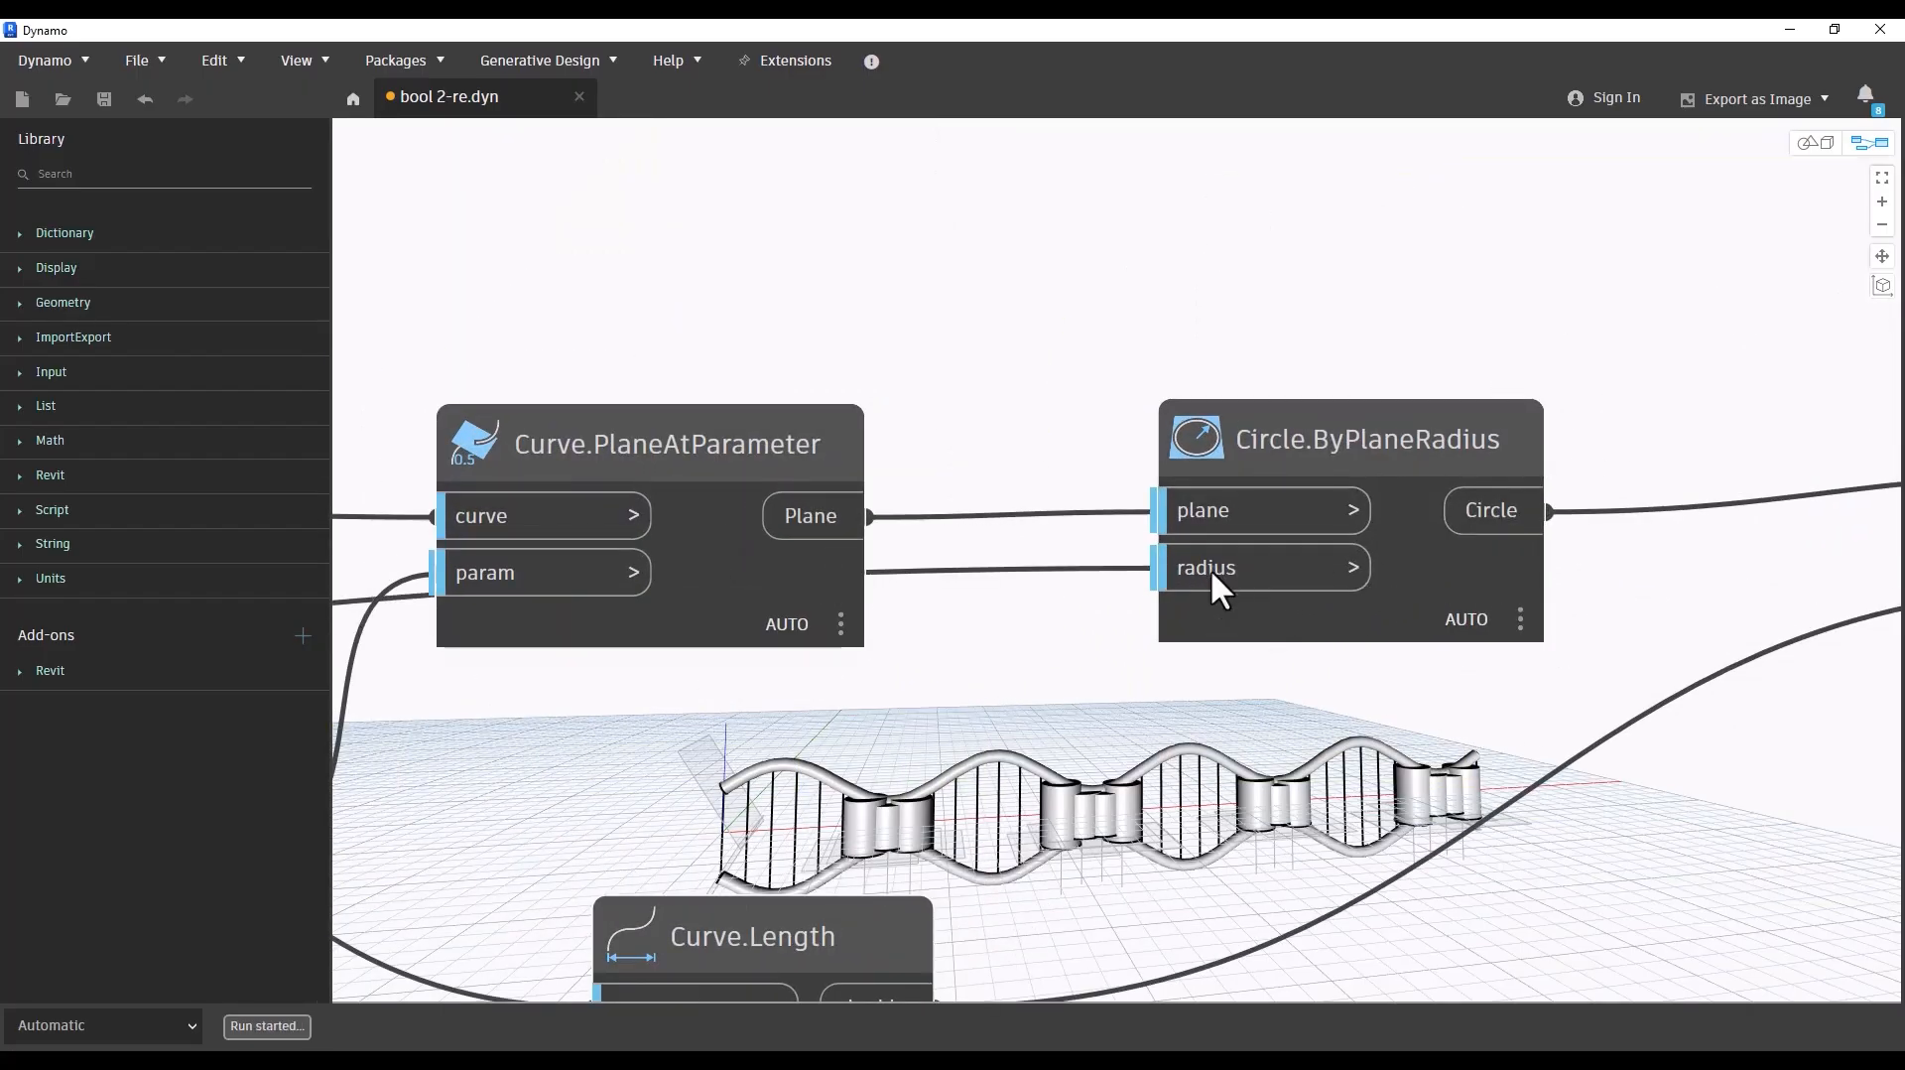
pyautogui.moveTo(977, 783); pyautogui.dragTo(1050, 627, button='middle')
# Step: Group the connecting-line nodes between the Top Wave and Base Wave groups and colour the new group pink
pyautogui.scroll(-8, 1245, 700)
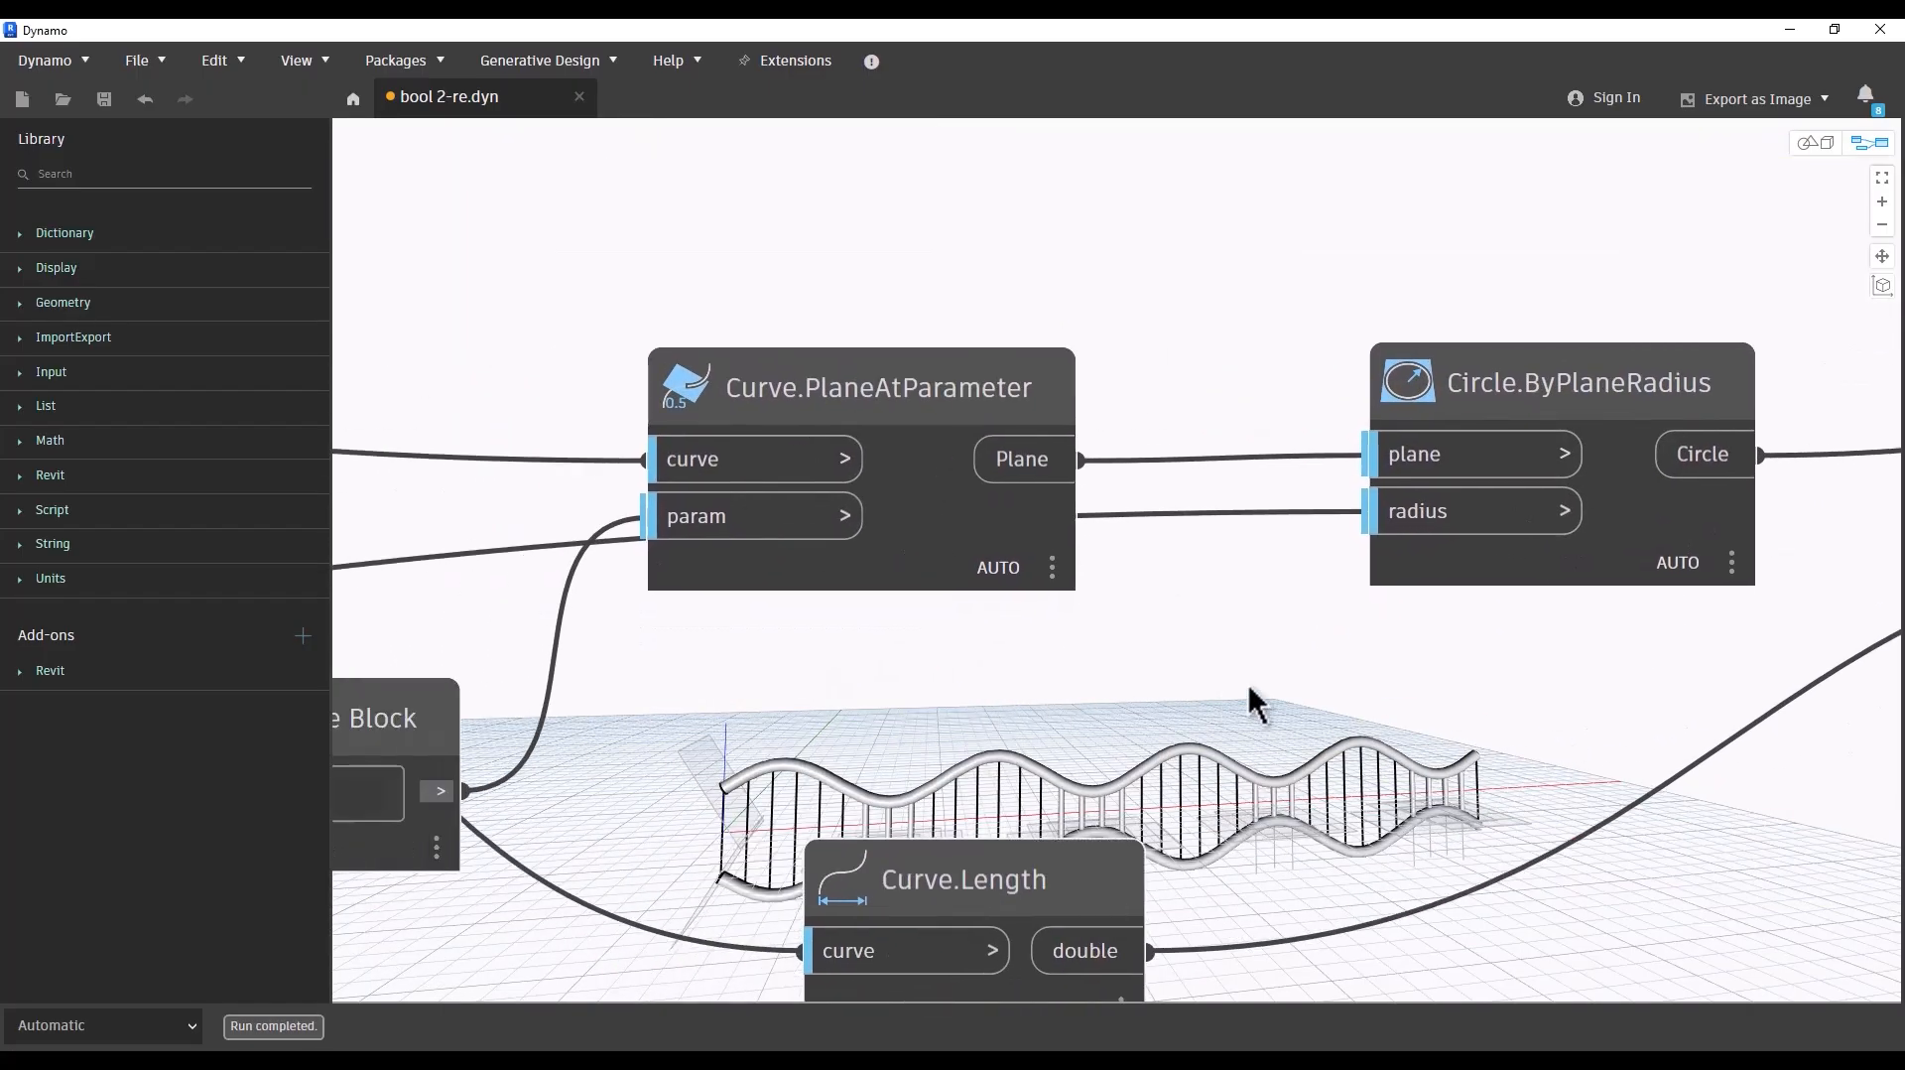
pyautogui.moveTo(1652, 615); pyautogui.dragTo(588, 751)
pyautogui.hotkey('ctrl', 'g')
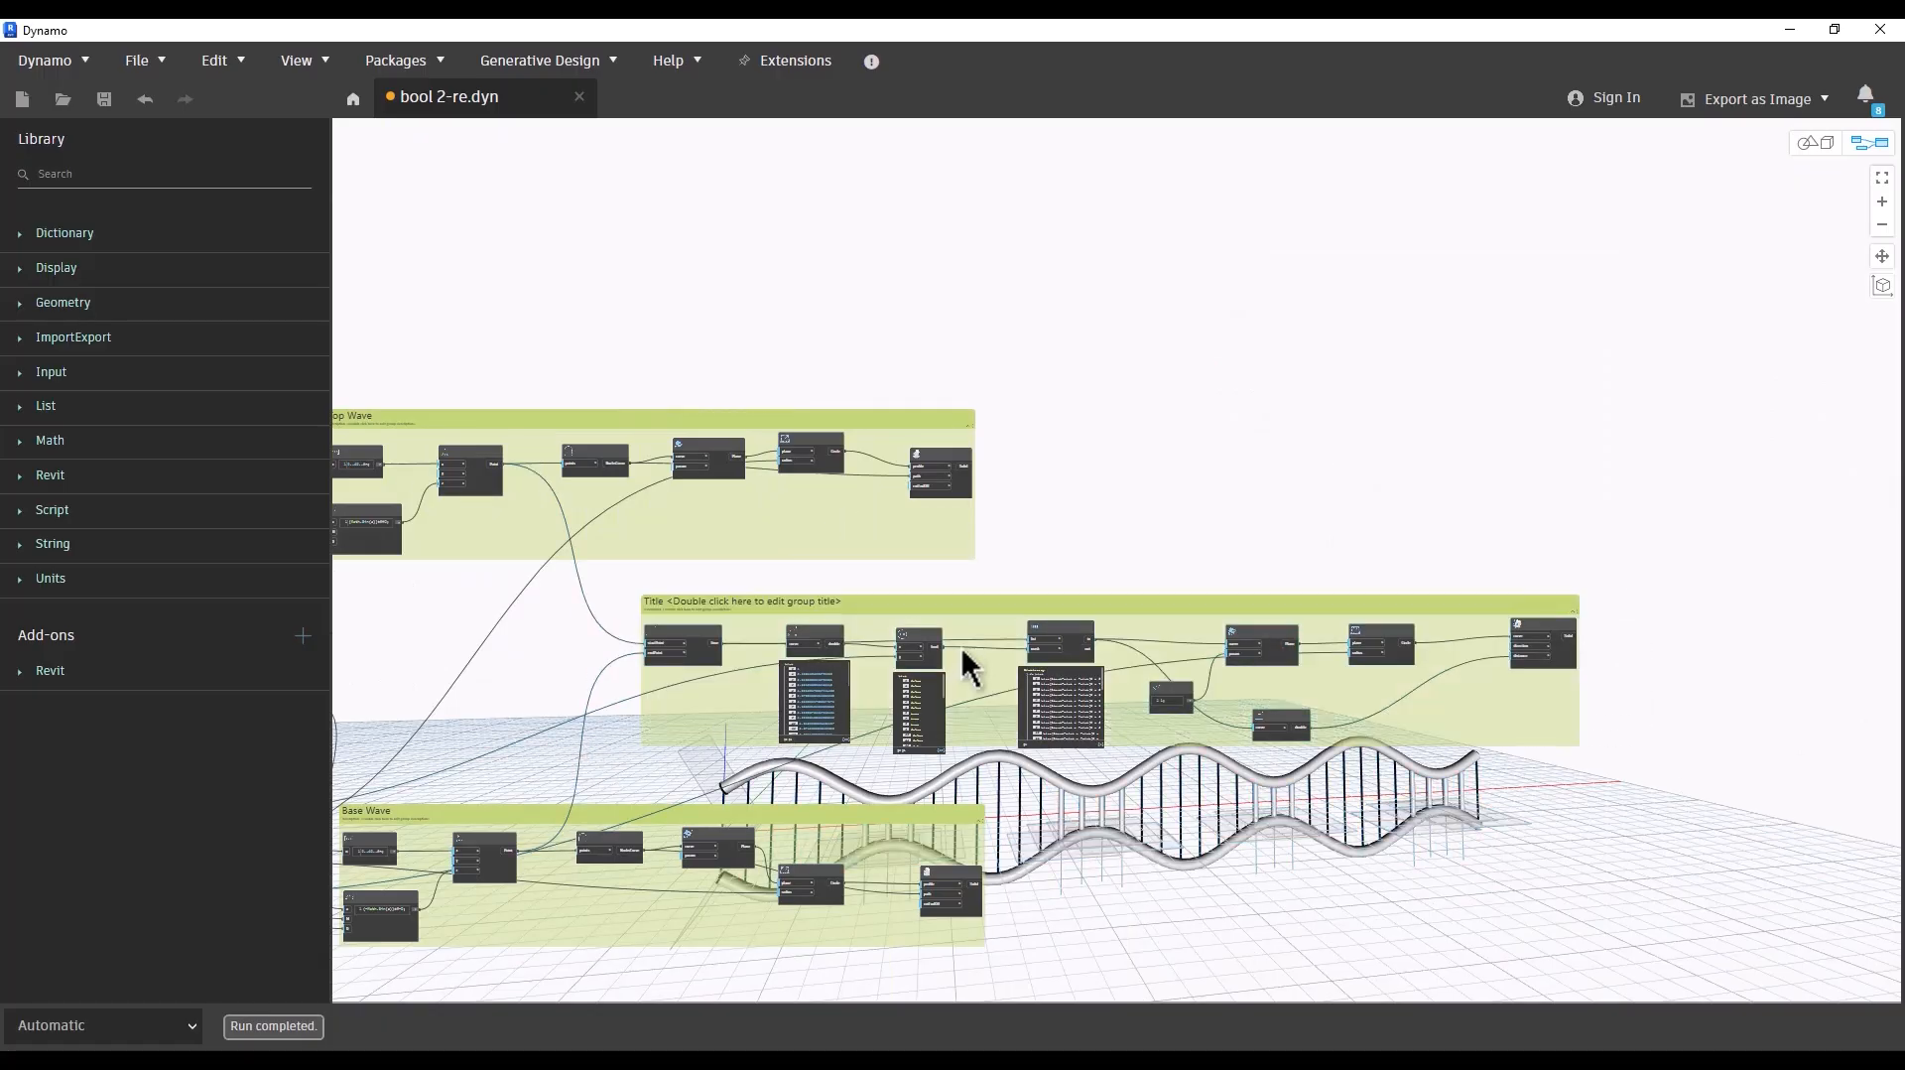
pyautogui.rightClick(965, 623)
pyautogui.moveTo(1195, 818)
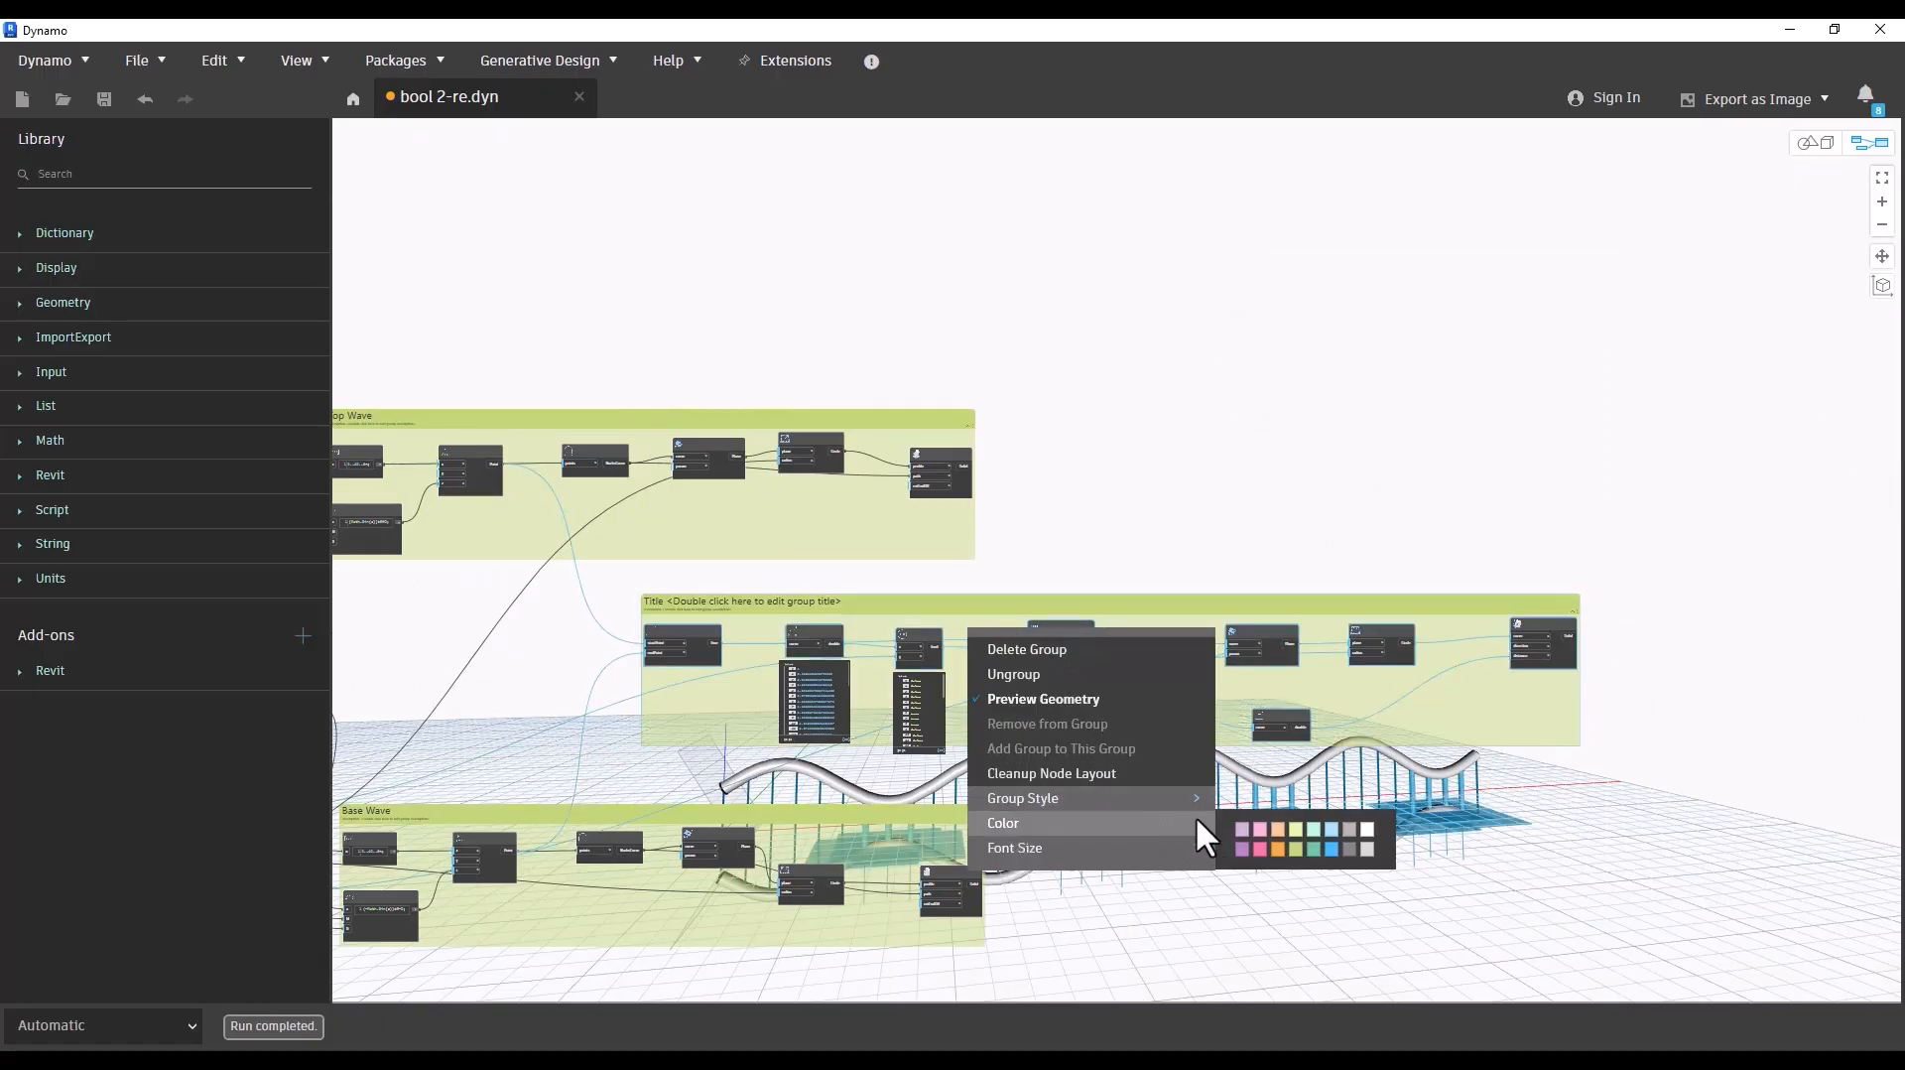
pyautogui.click(1260, 859)
# Step: Set the Number of Lines slider to 100
pyautogui.scroll(-5, 1314, 498)
pyautogui.scroll(5, 913, 816)
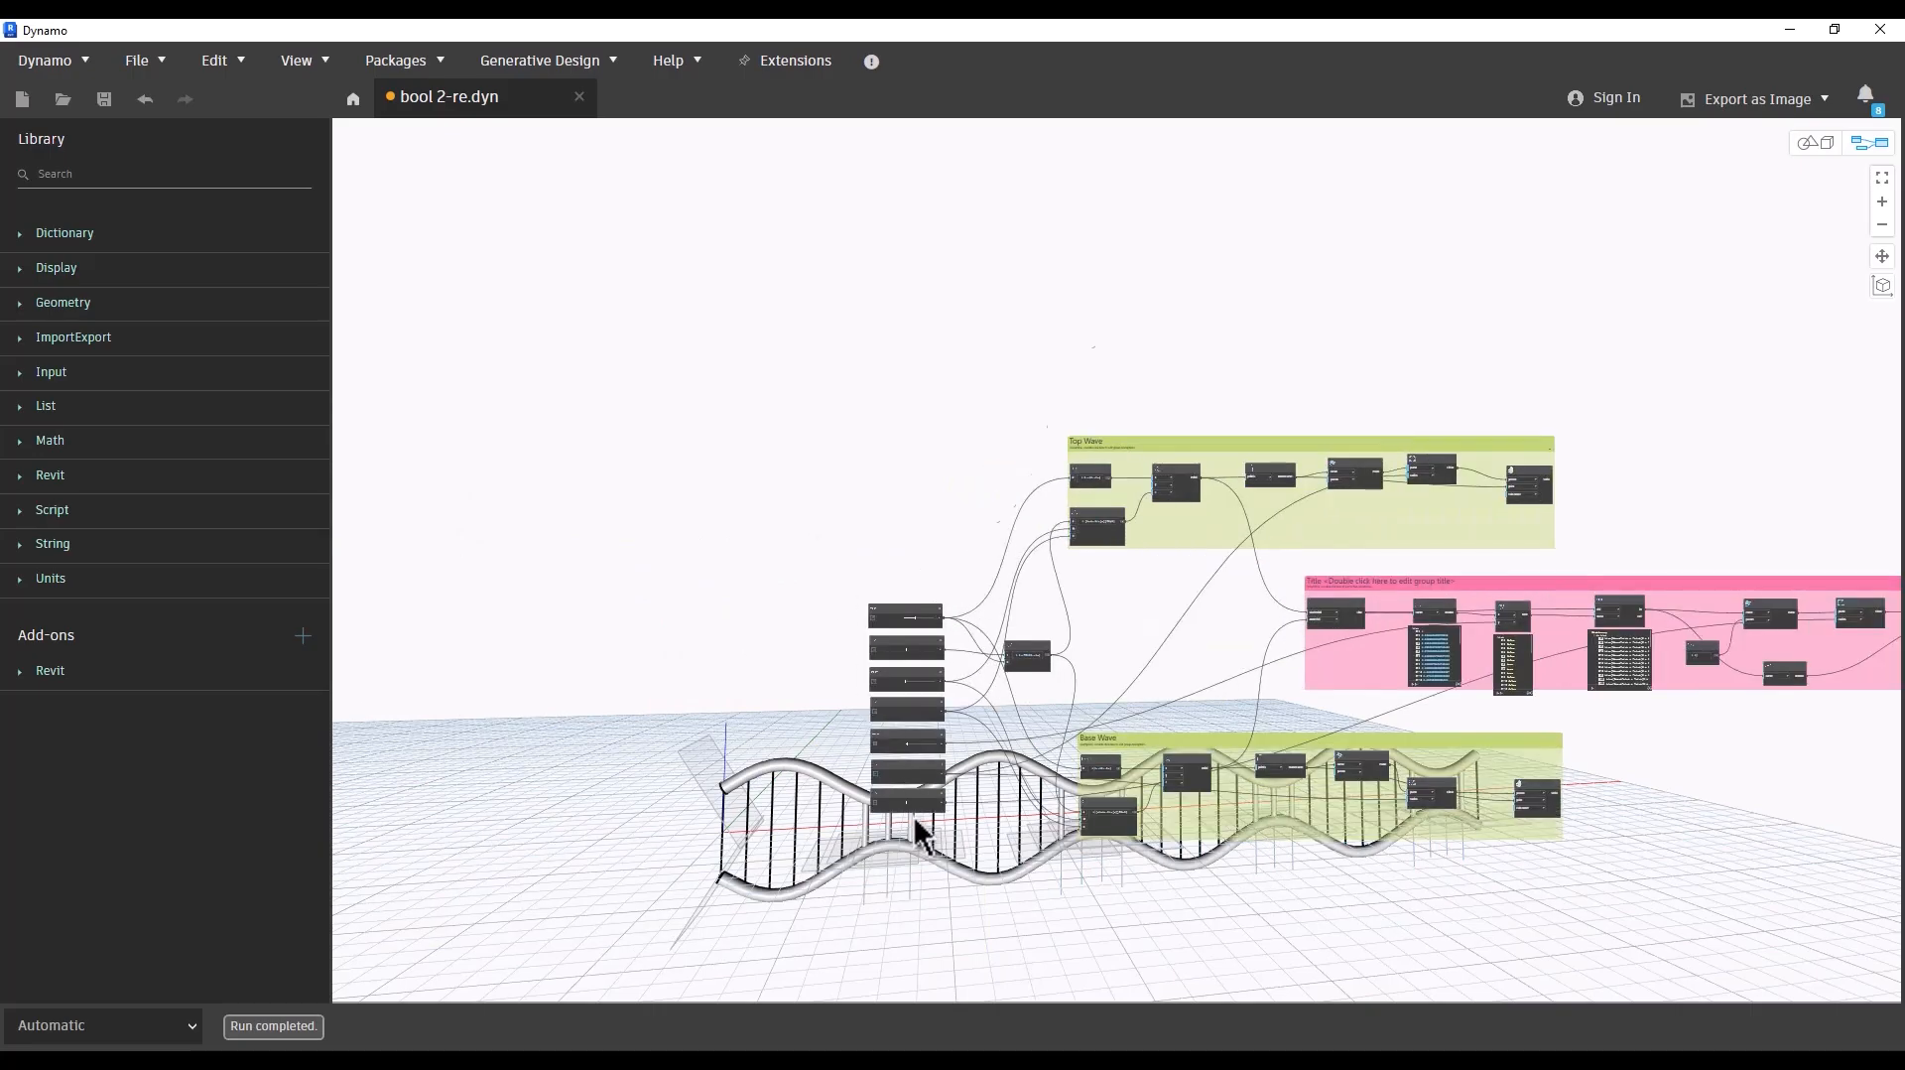
pyautogui.moveTo(646, 672); pyautogui.dragTo(1448, 623, button='middle')
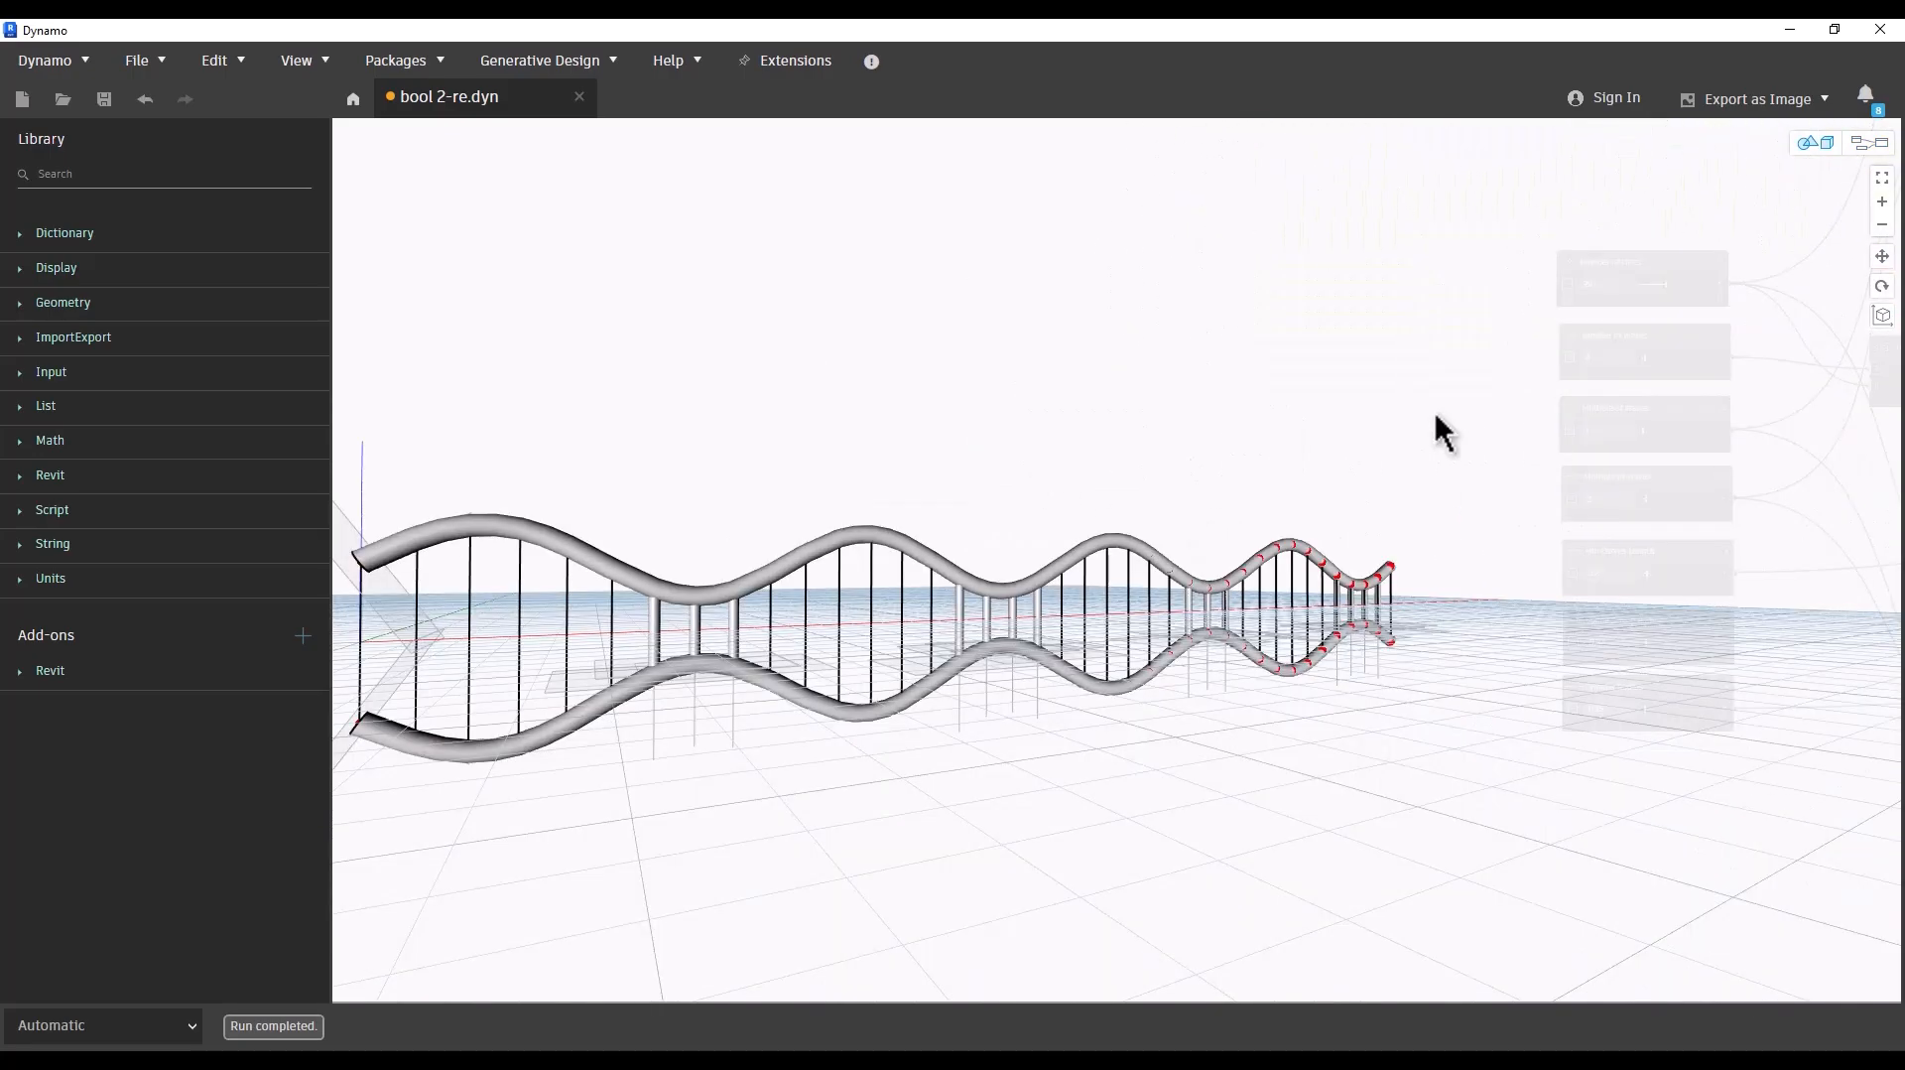
pyautogui.scroll(2, 1444, 432)
pyautogui.hotkey('ctrl', 'b')
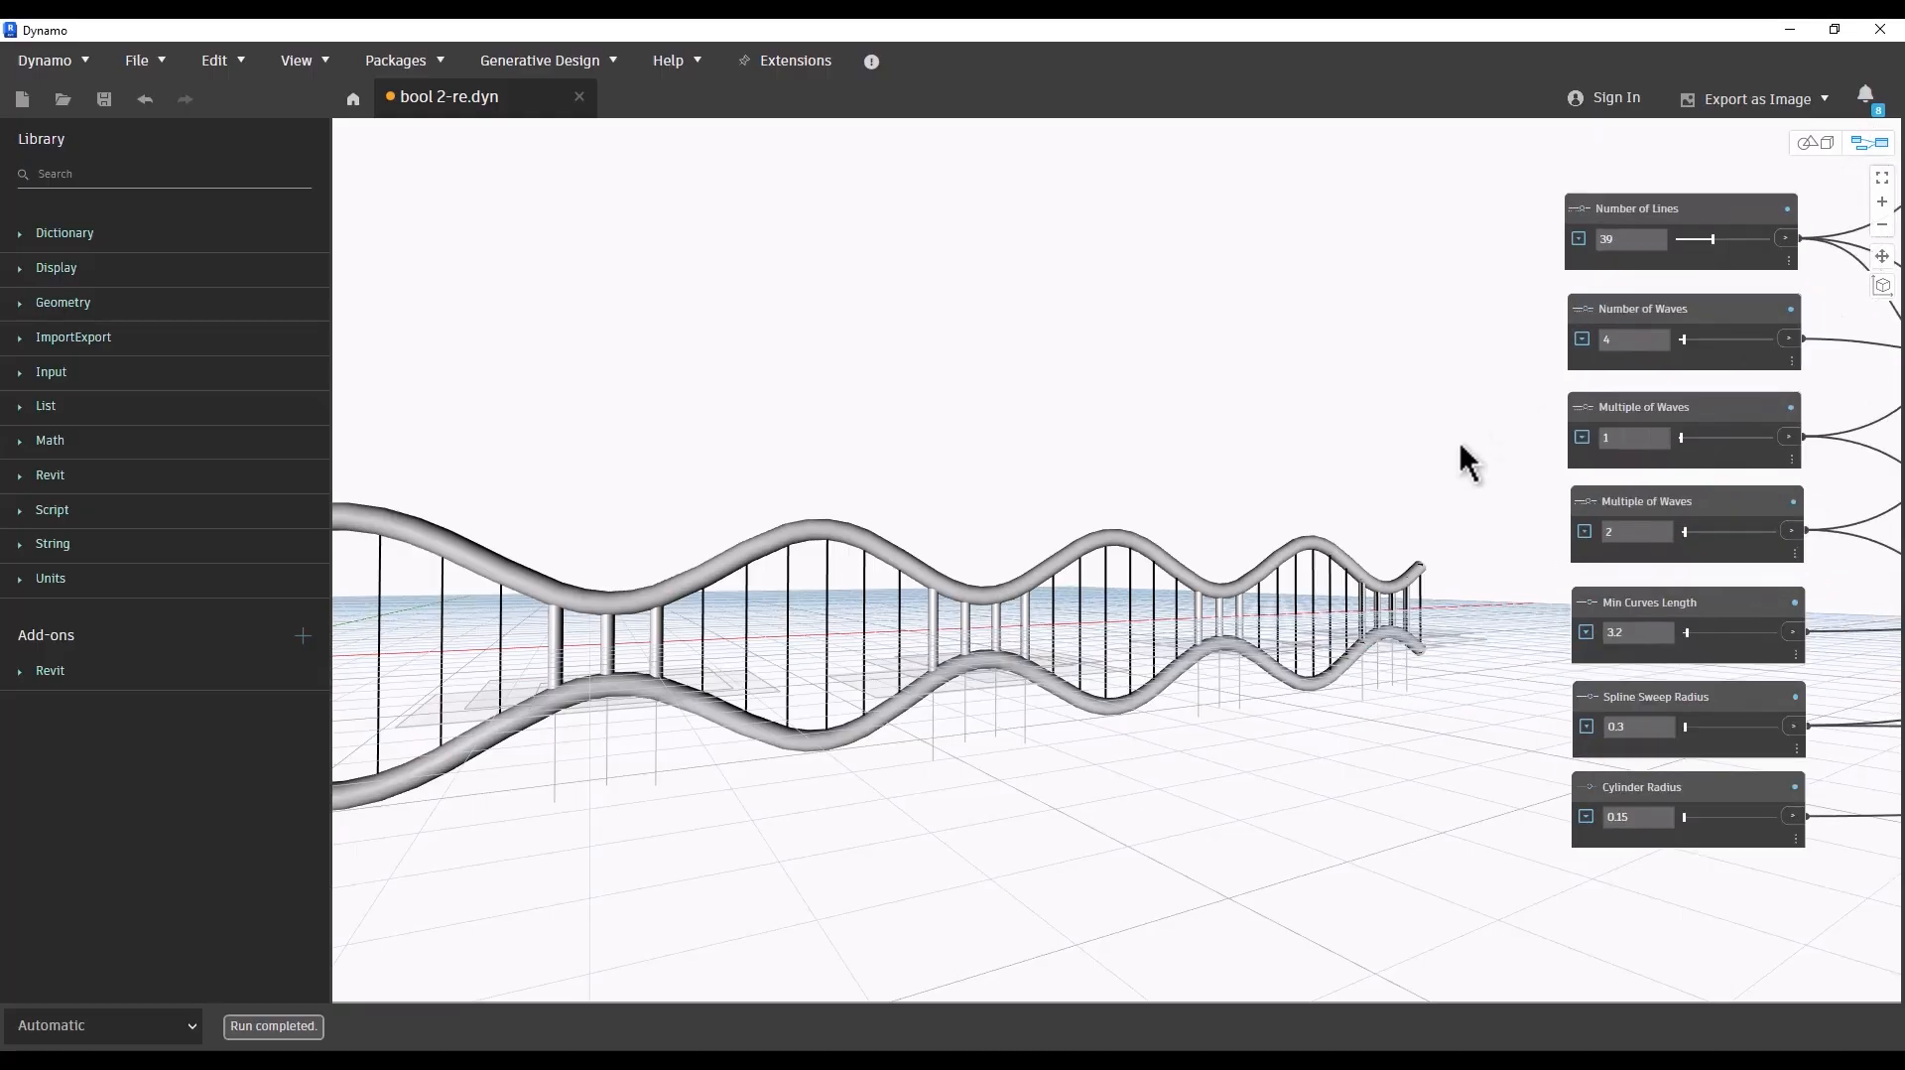
pyautogui.scroll(1, 1518, 383)
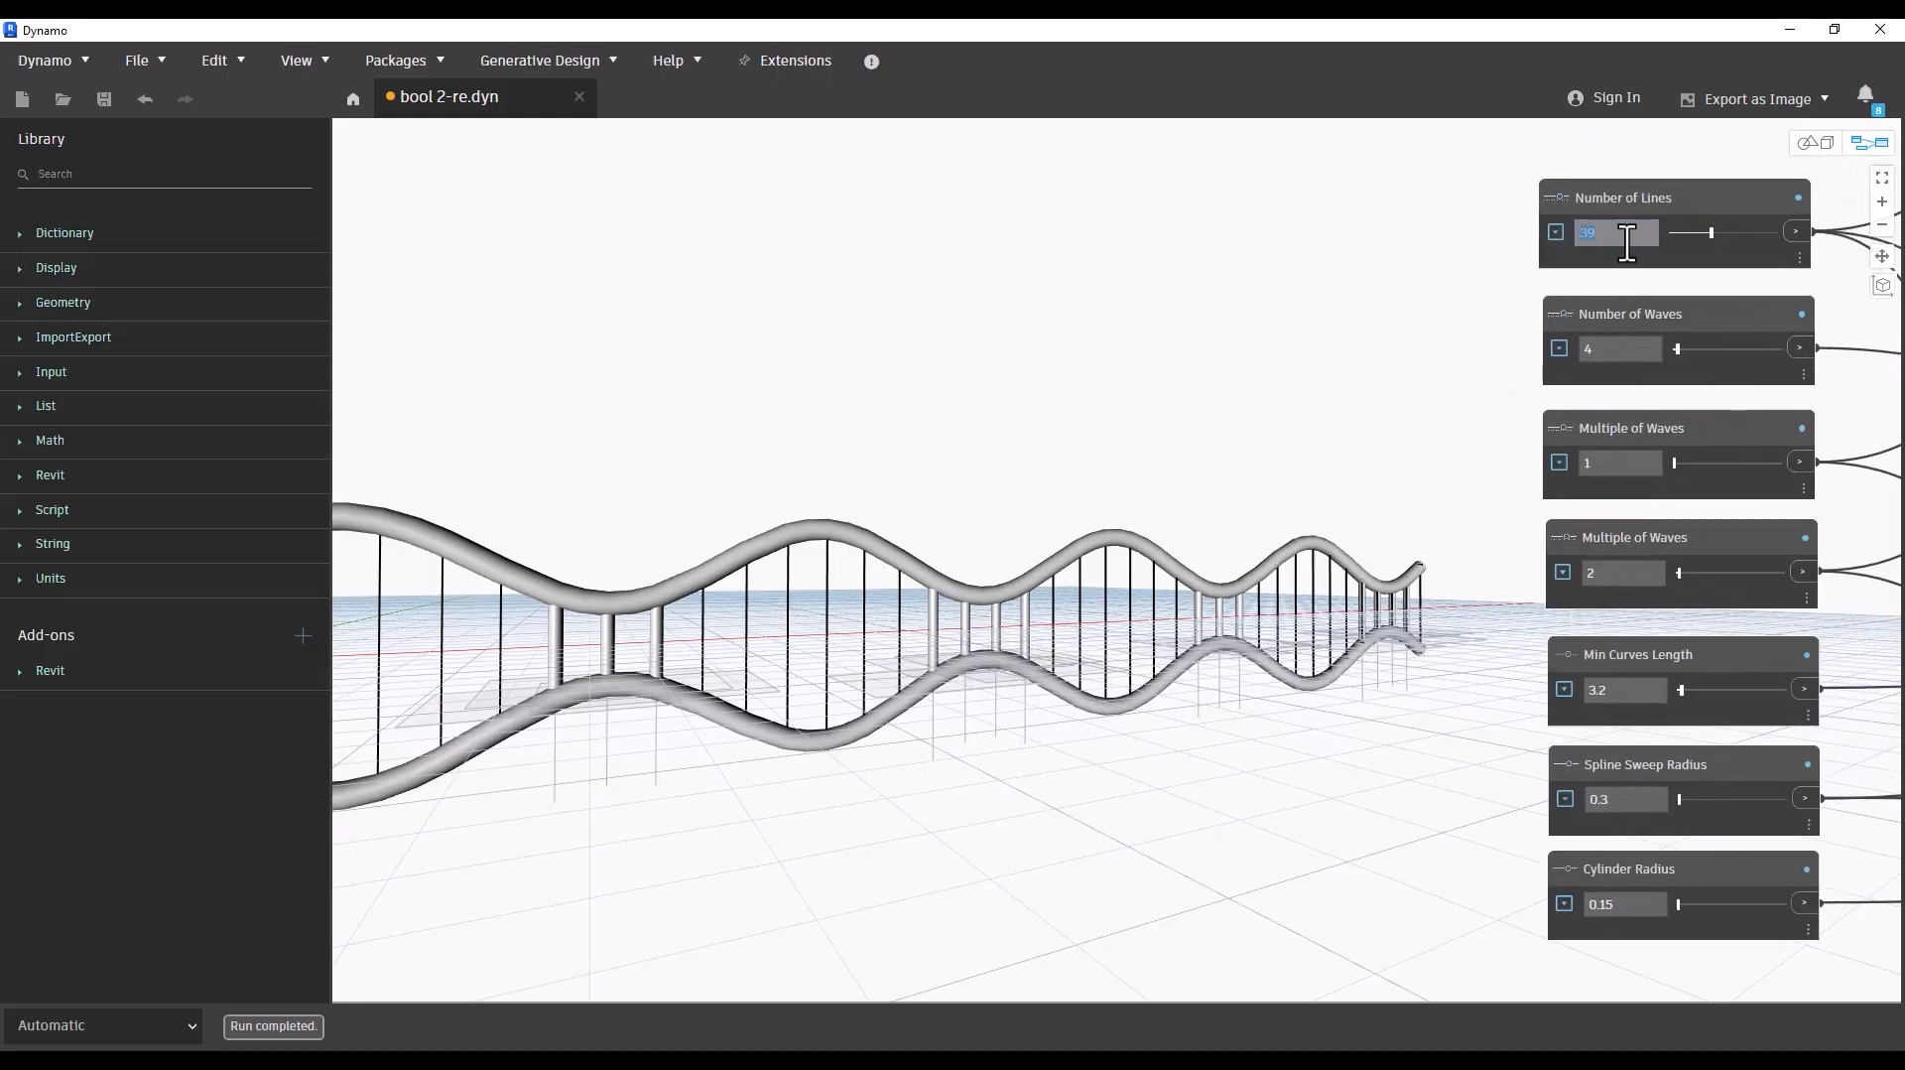
pyautogui.press('Return')
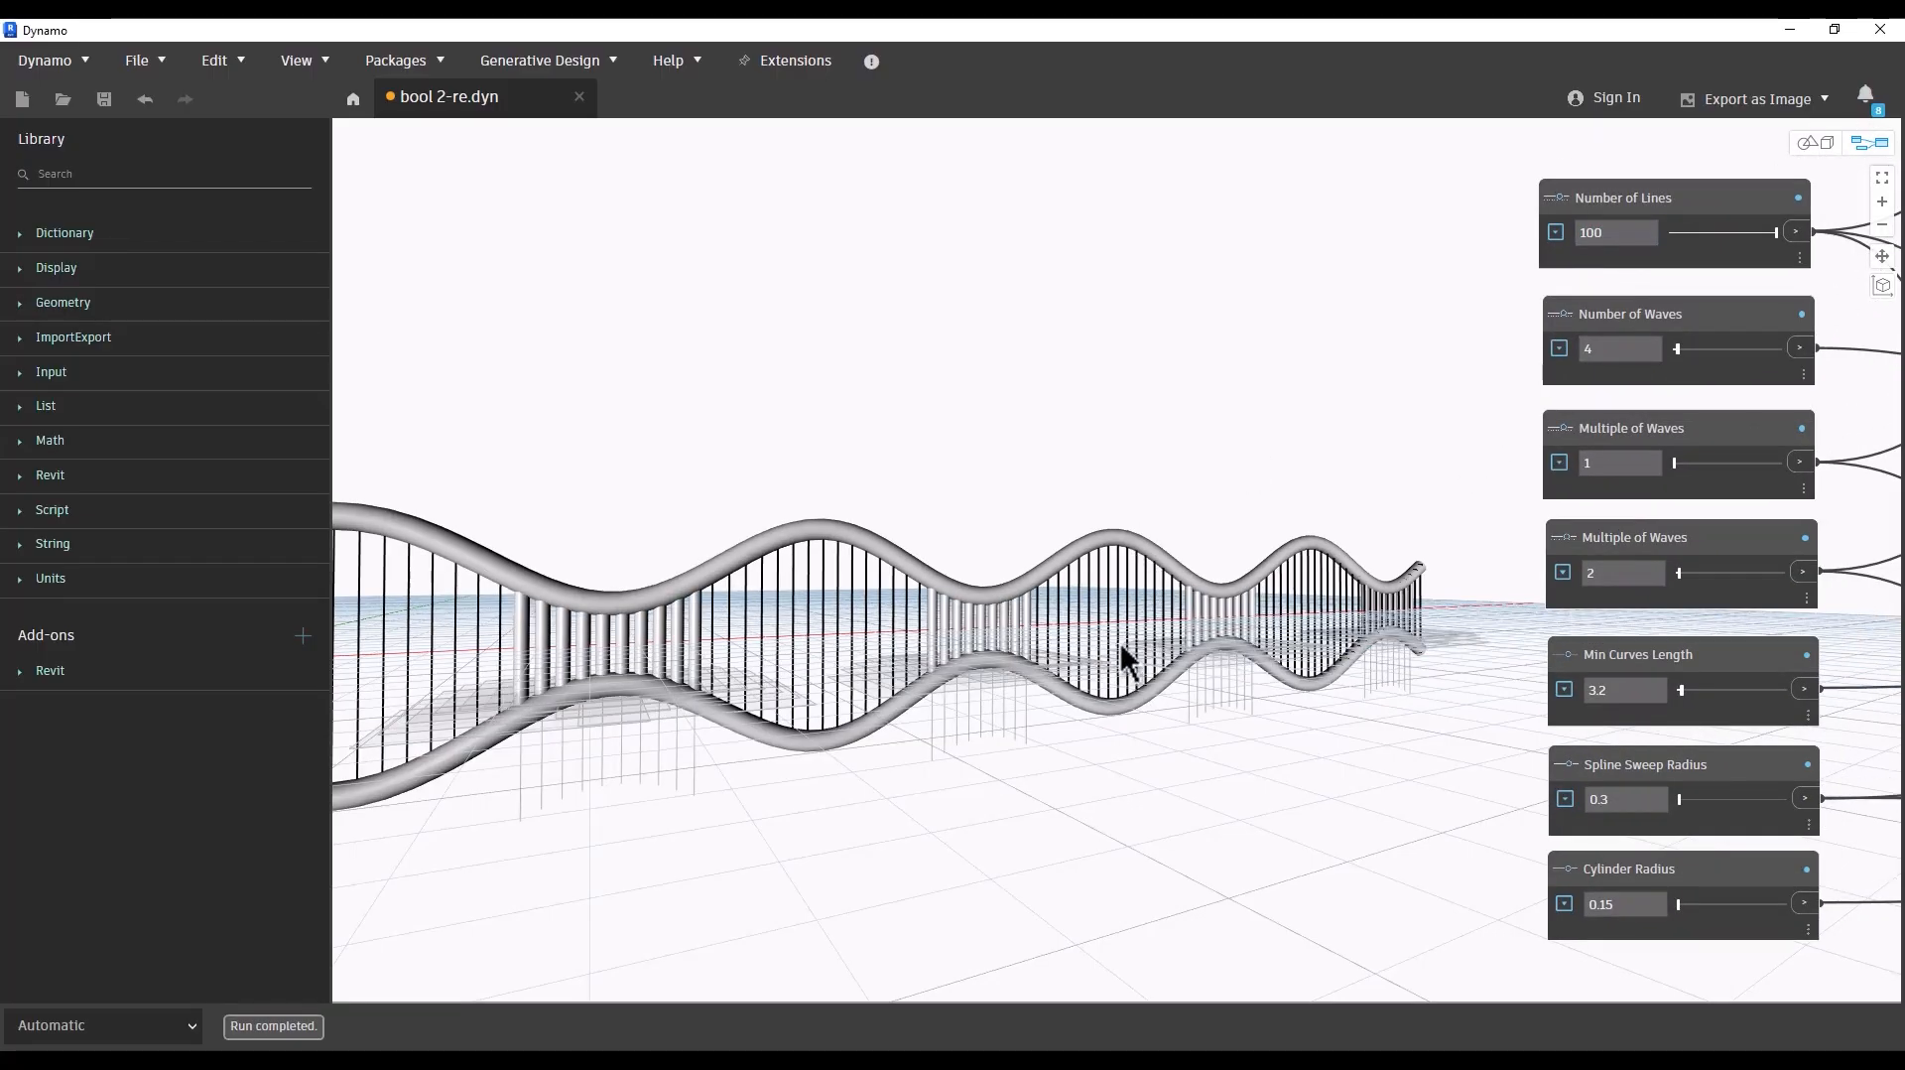
# Step: Set the Number of Waves slider to 5
pyautogui.doubleClick(1630, 349)
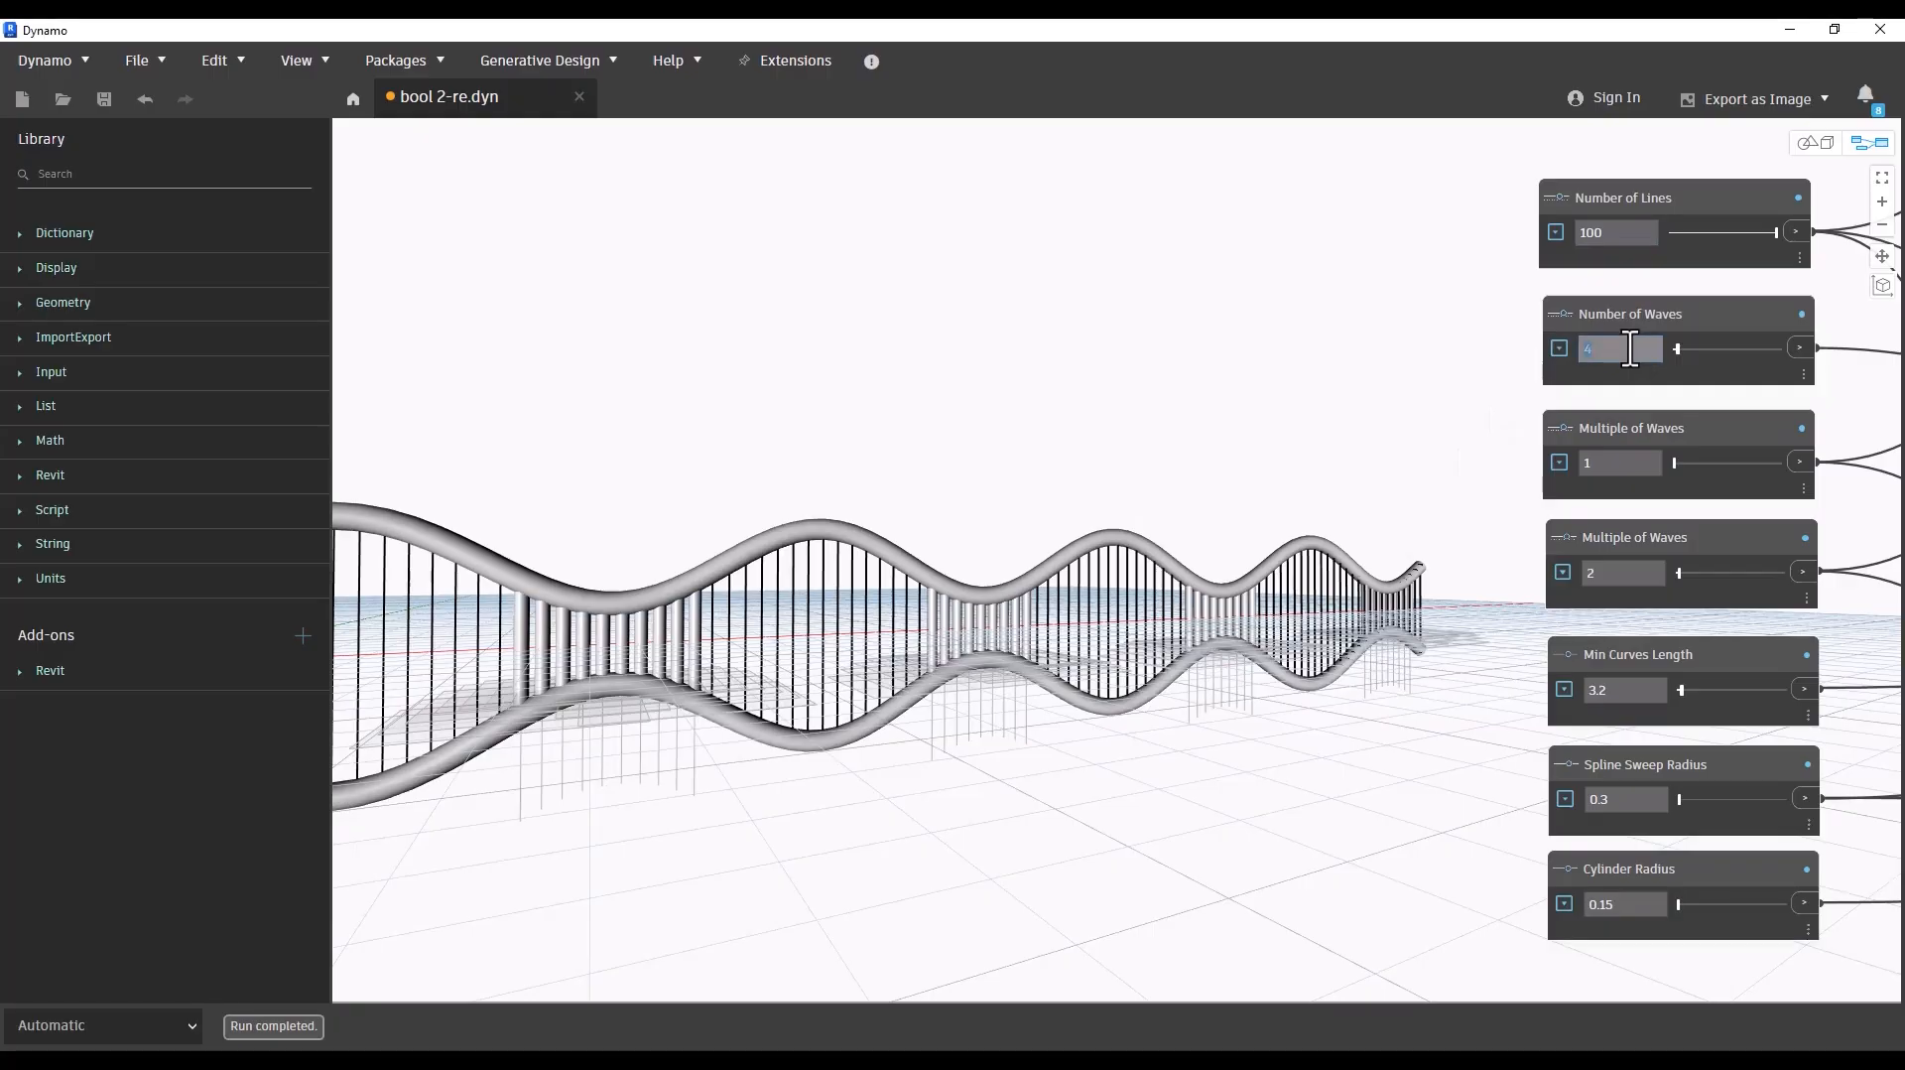
pyautogui.write('5')
pyautogui.press('Return')
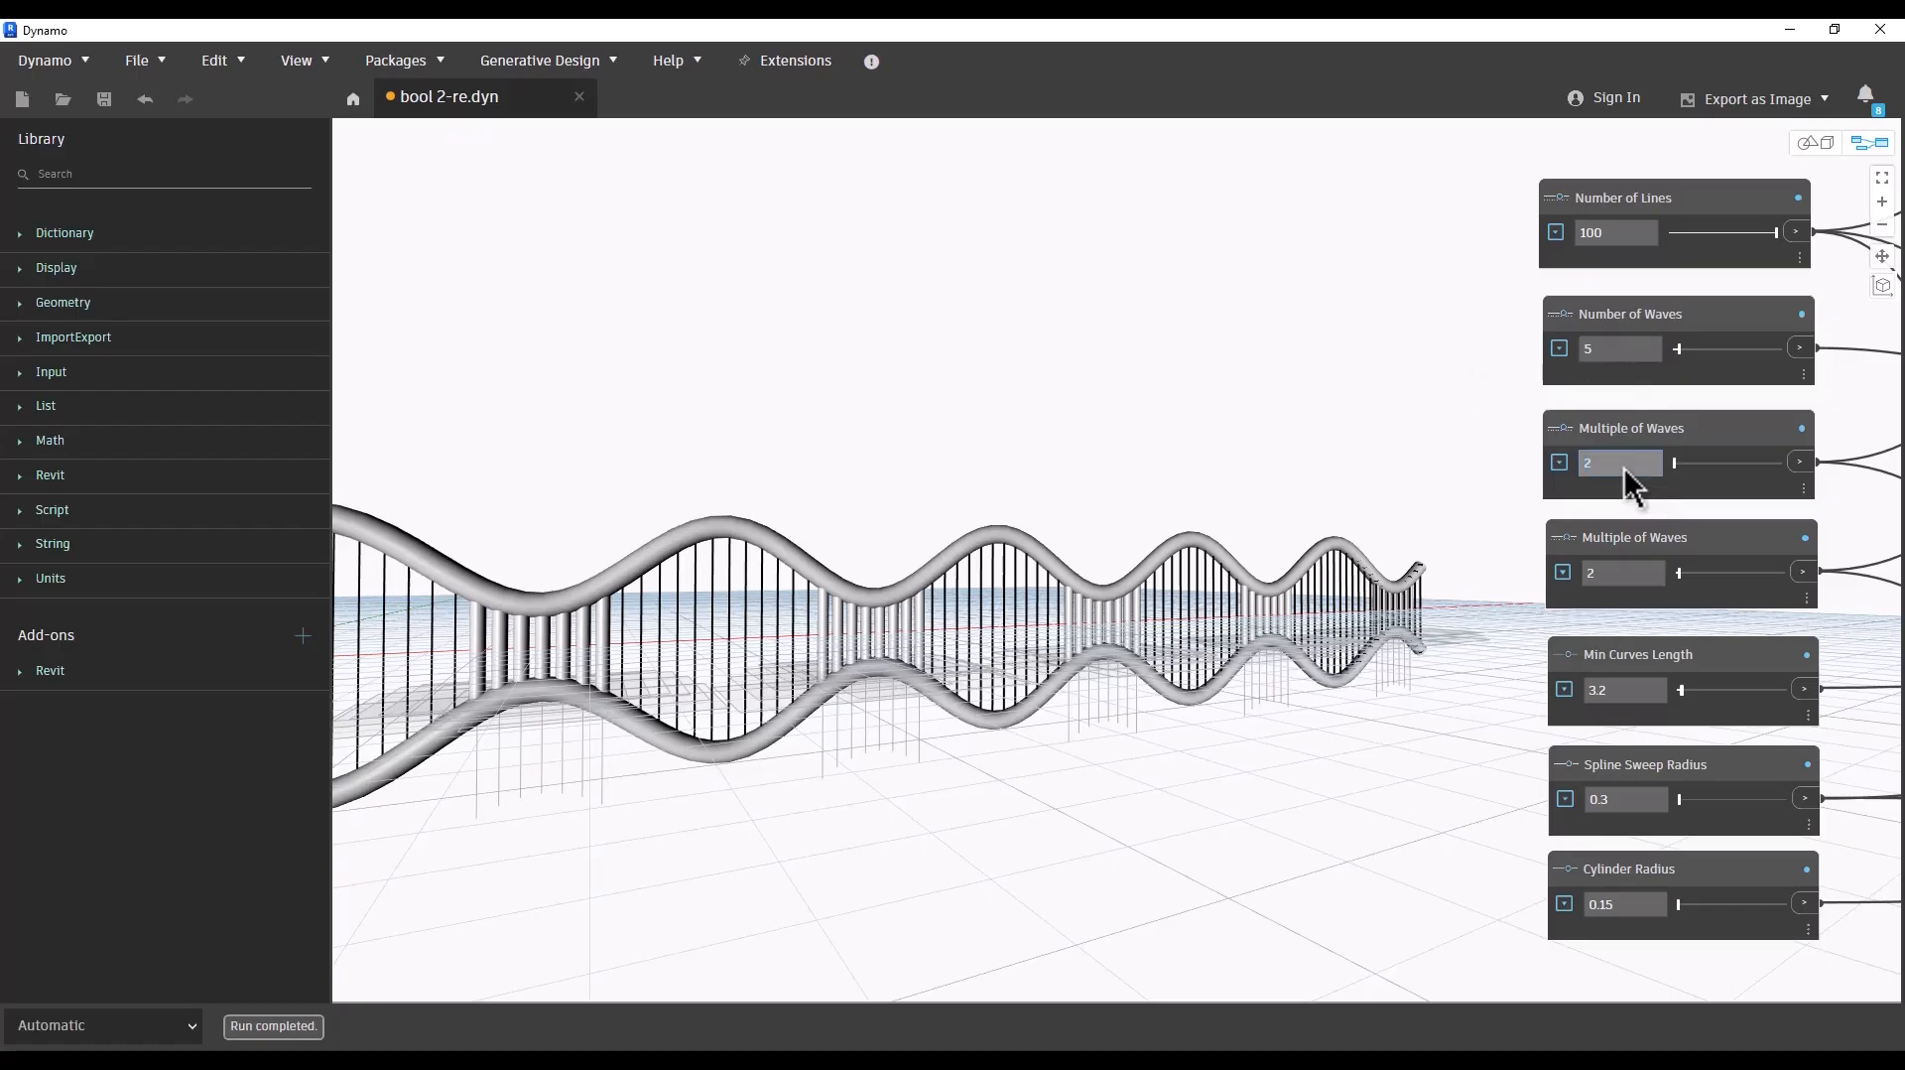
# Step: Try a value of 2 on the first Multiple of Waves slider and restore it to 1
pyautogui.press('Return')
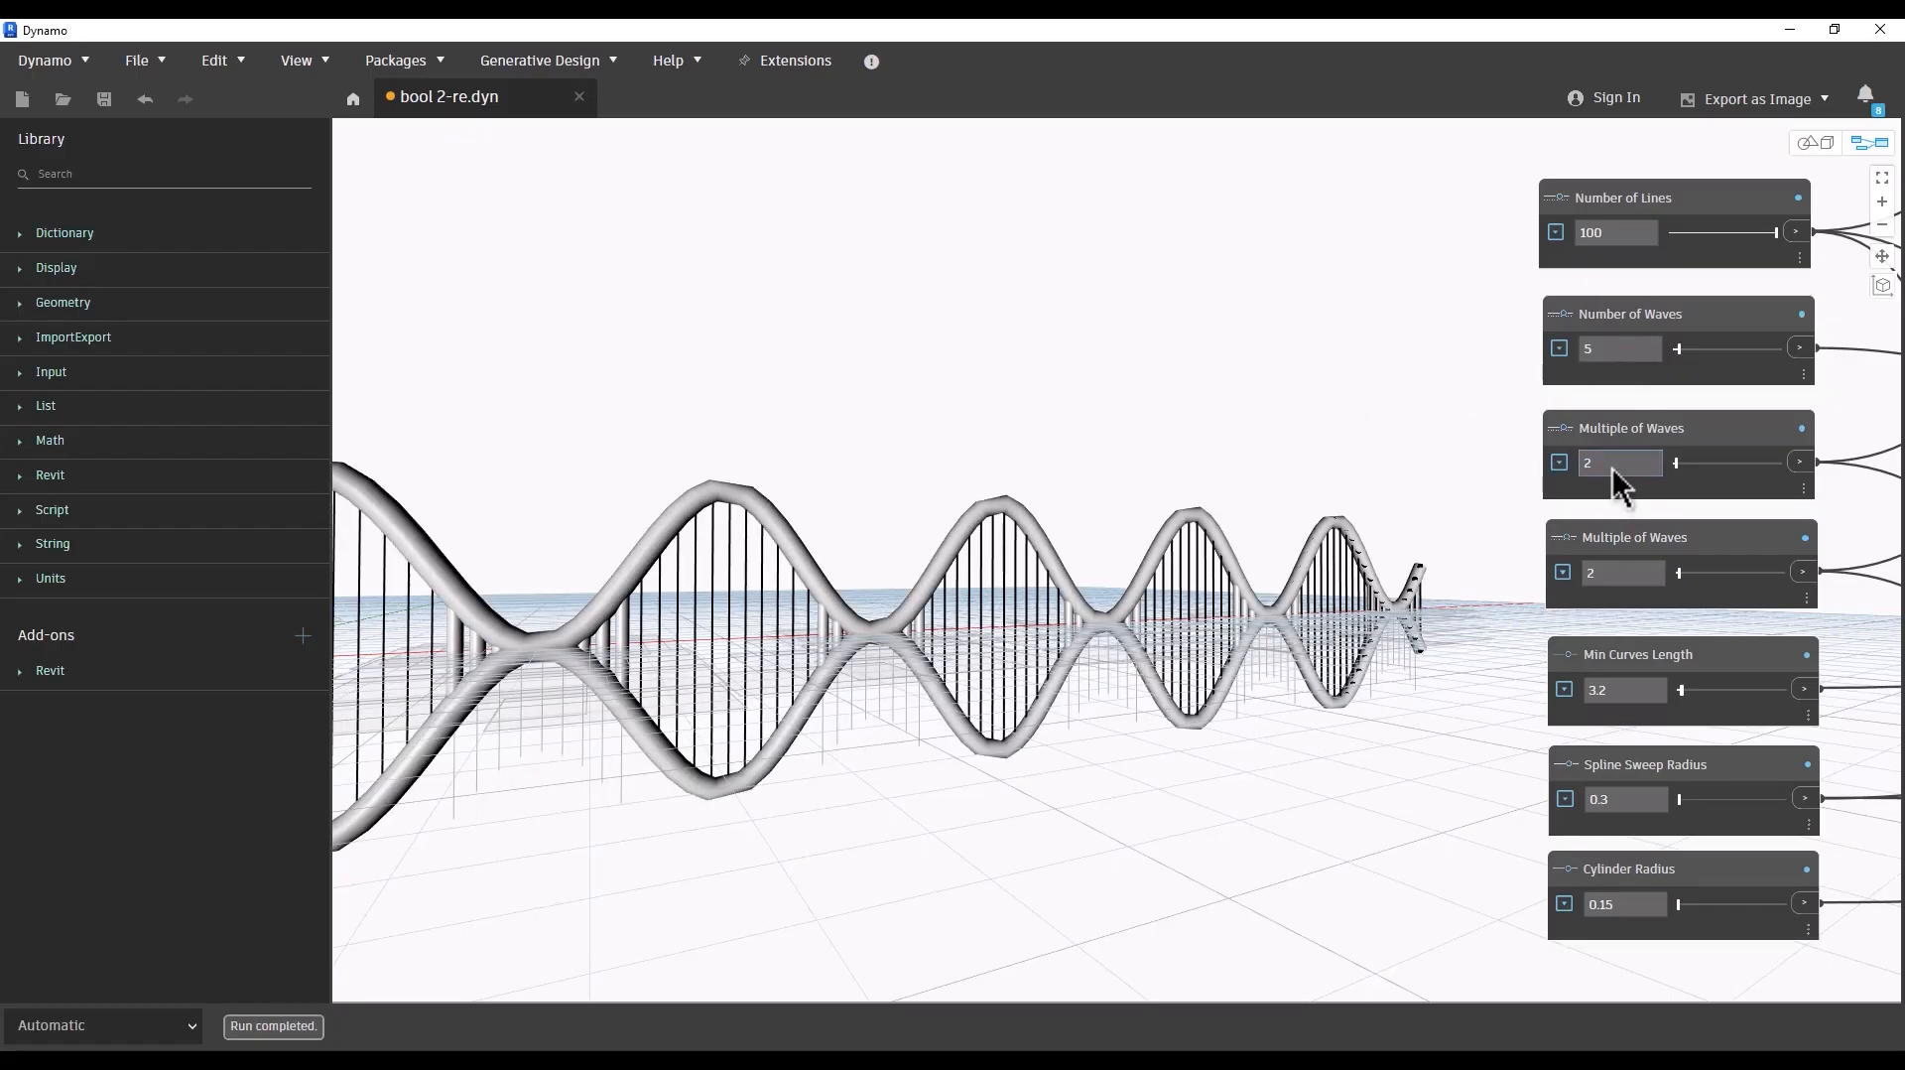
pyautogui.press('Return')
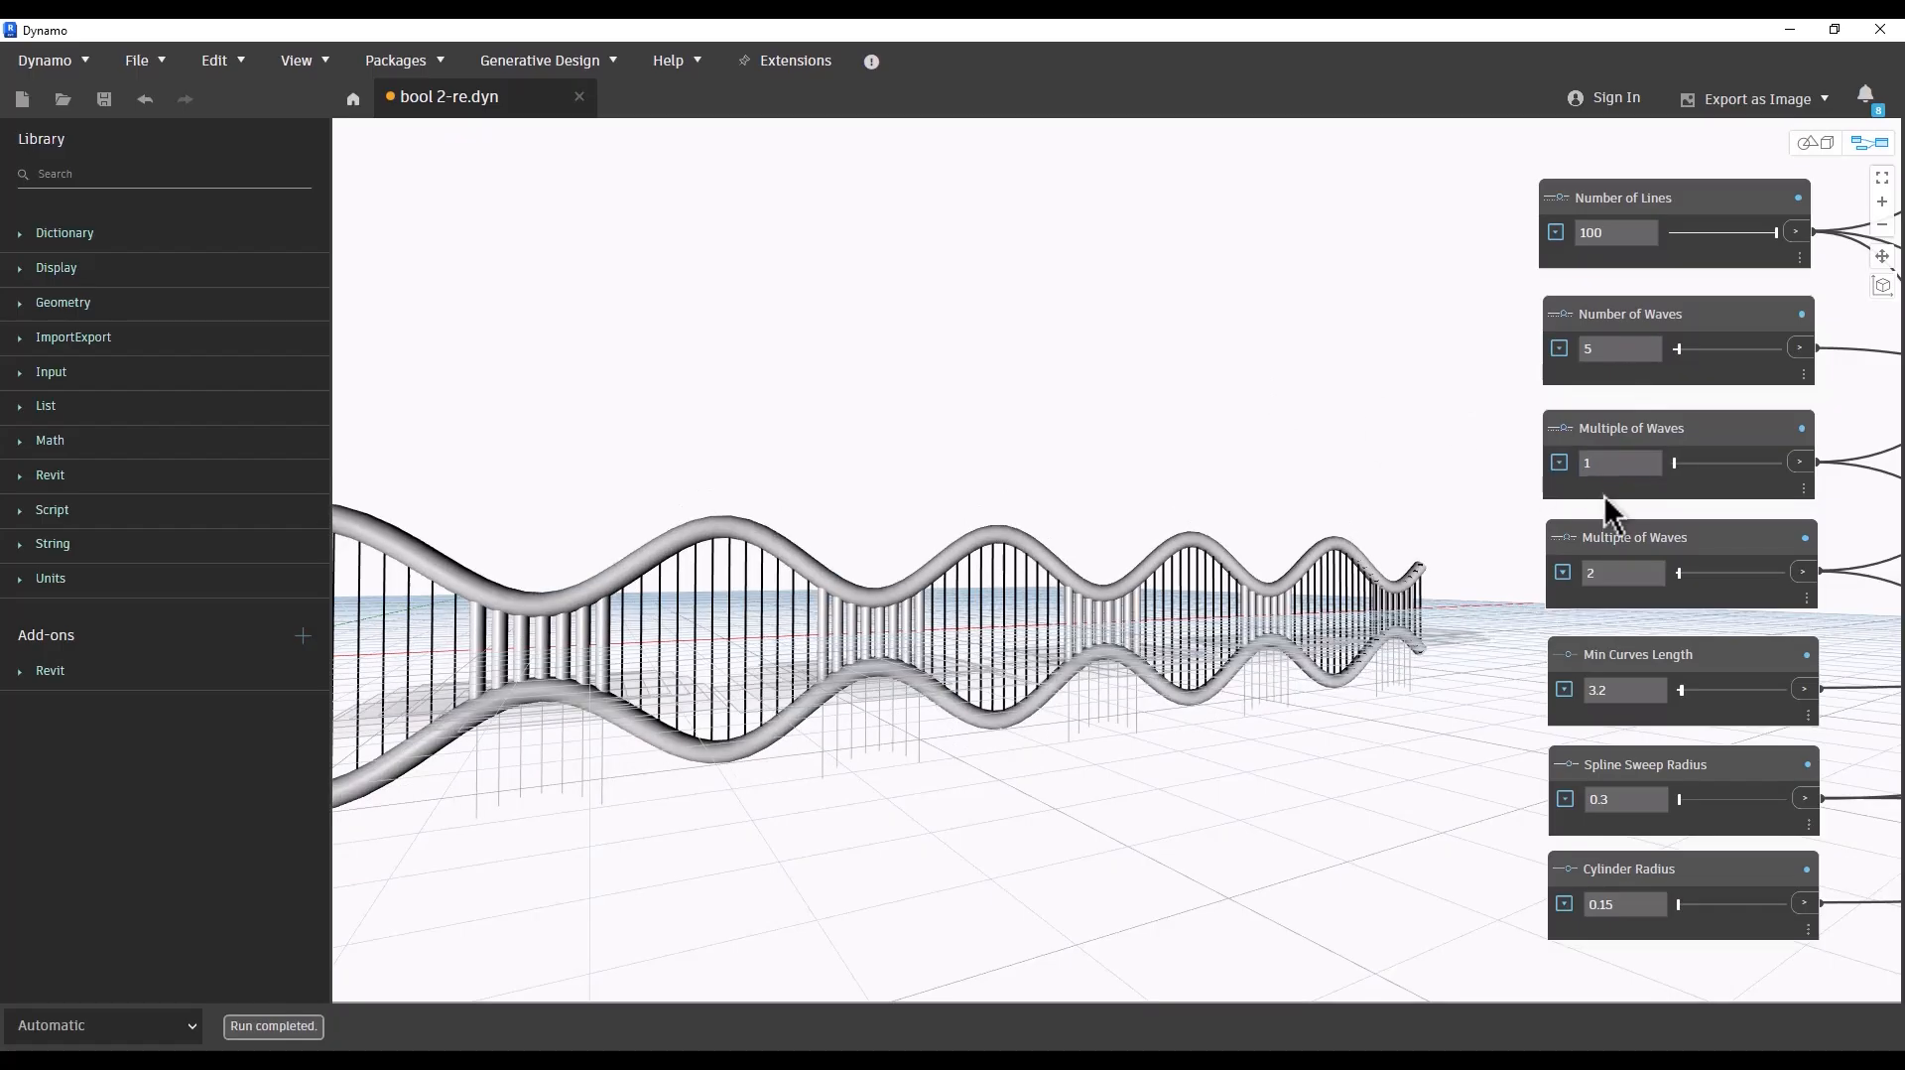
# Step: Set the second Multiple of Waves slider to 3 and rename it Distance of Waves
pyautogui.doubleClick(1625, 573)
pyautogui.press('Return')
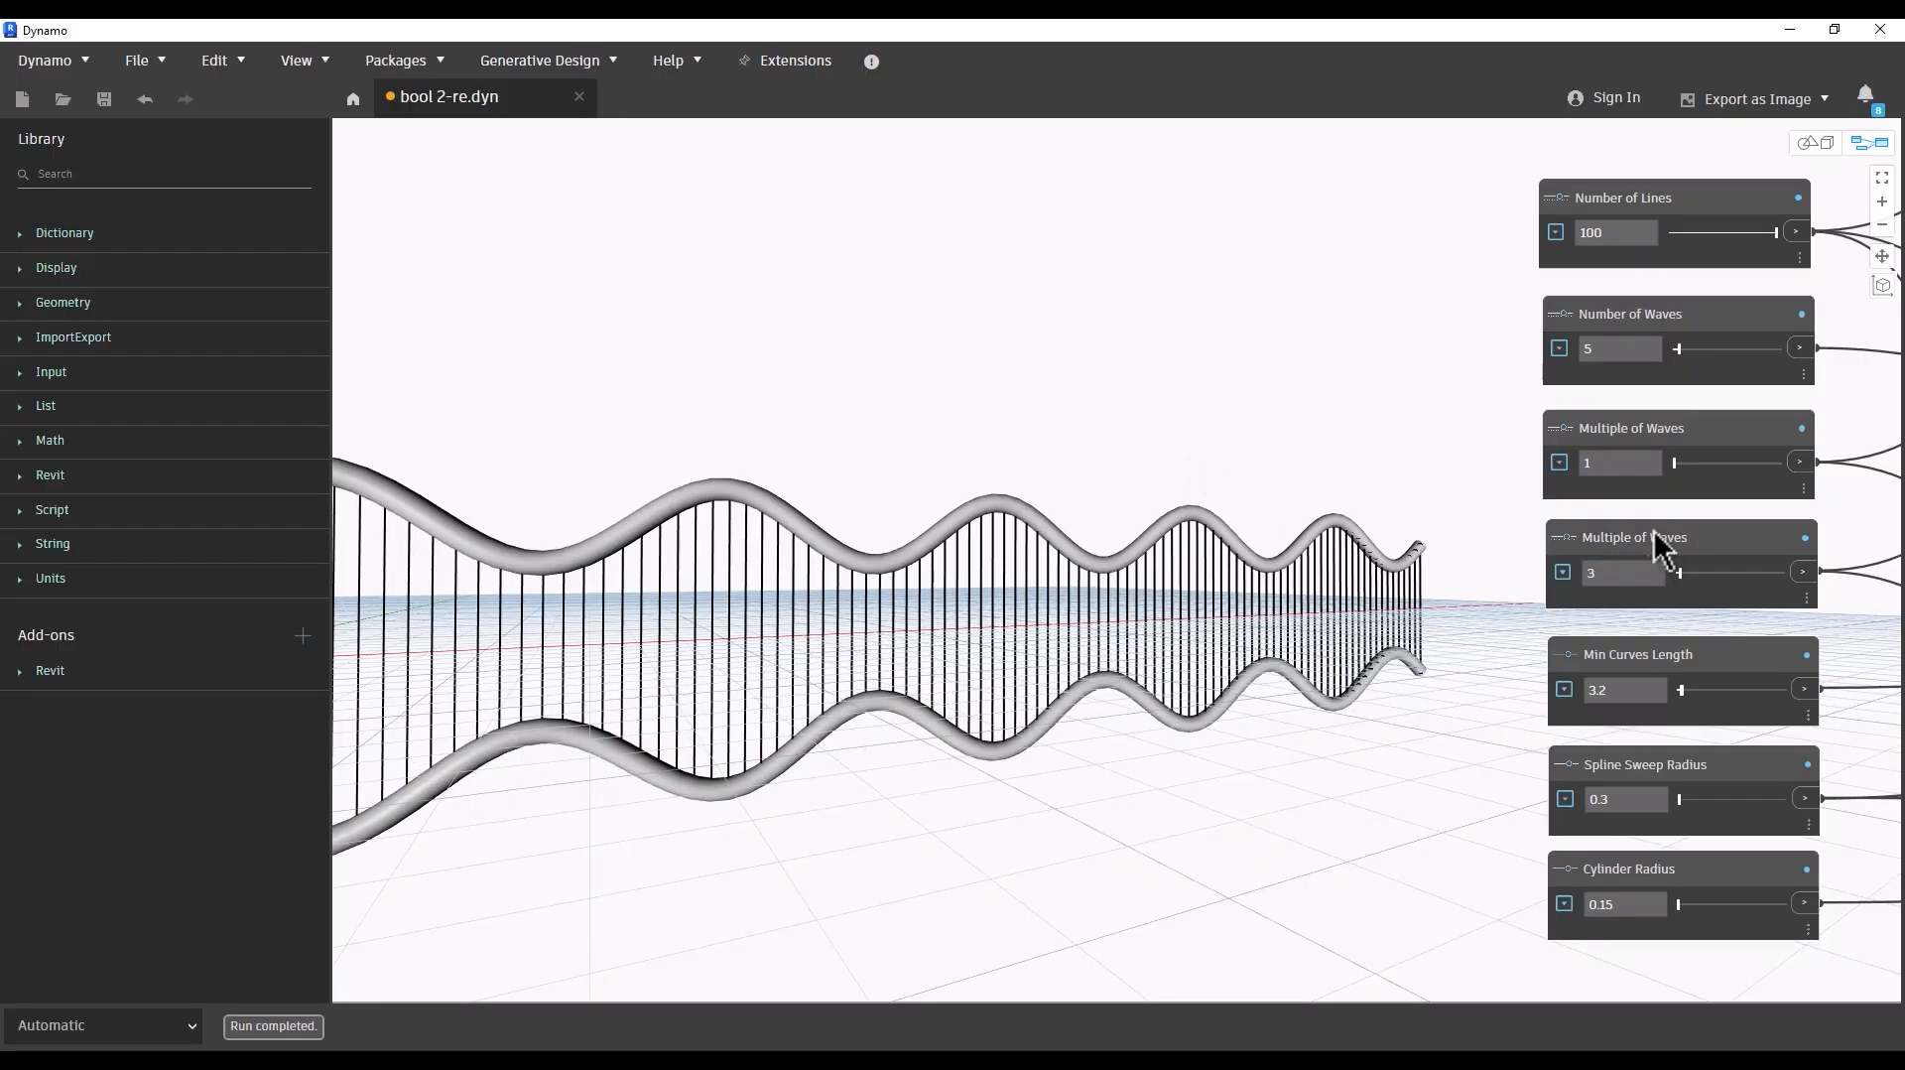
pyautogui.click(1625, 541)
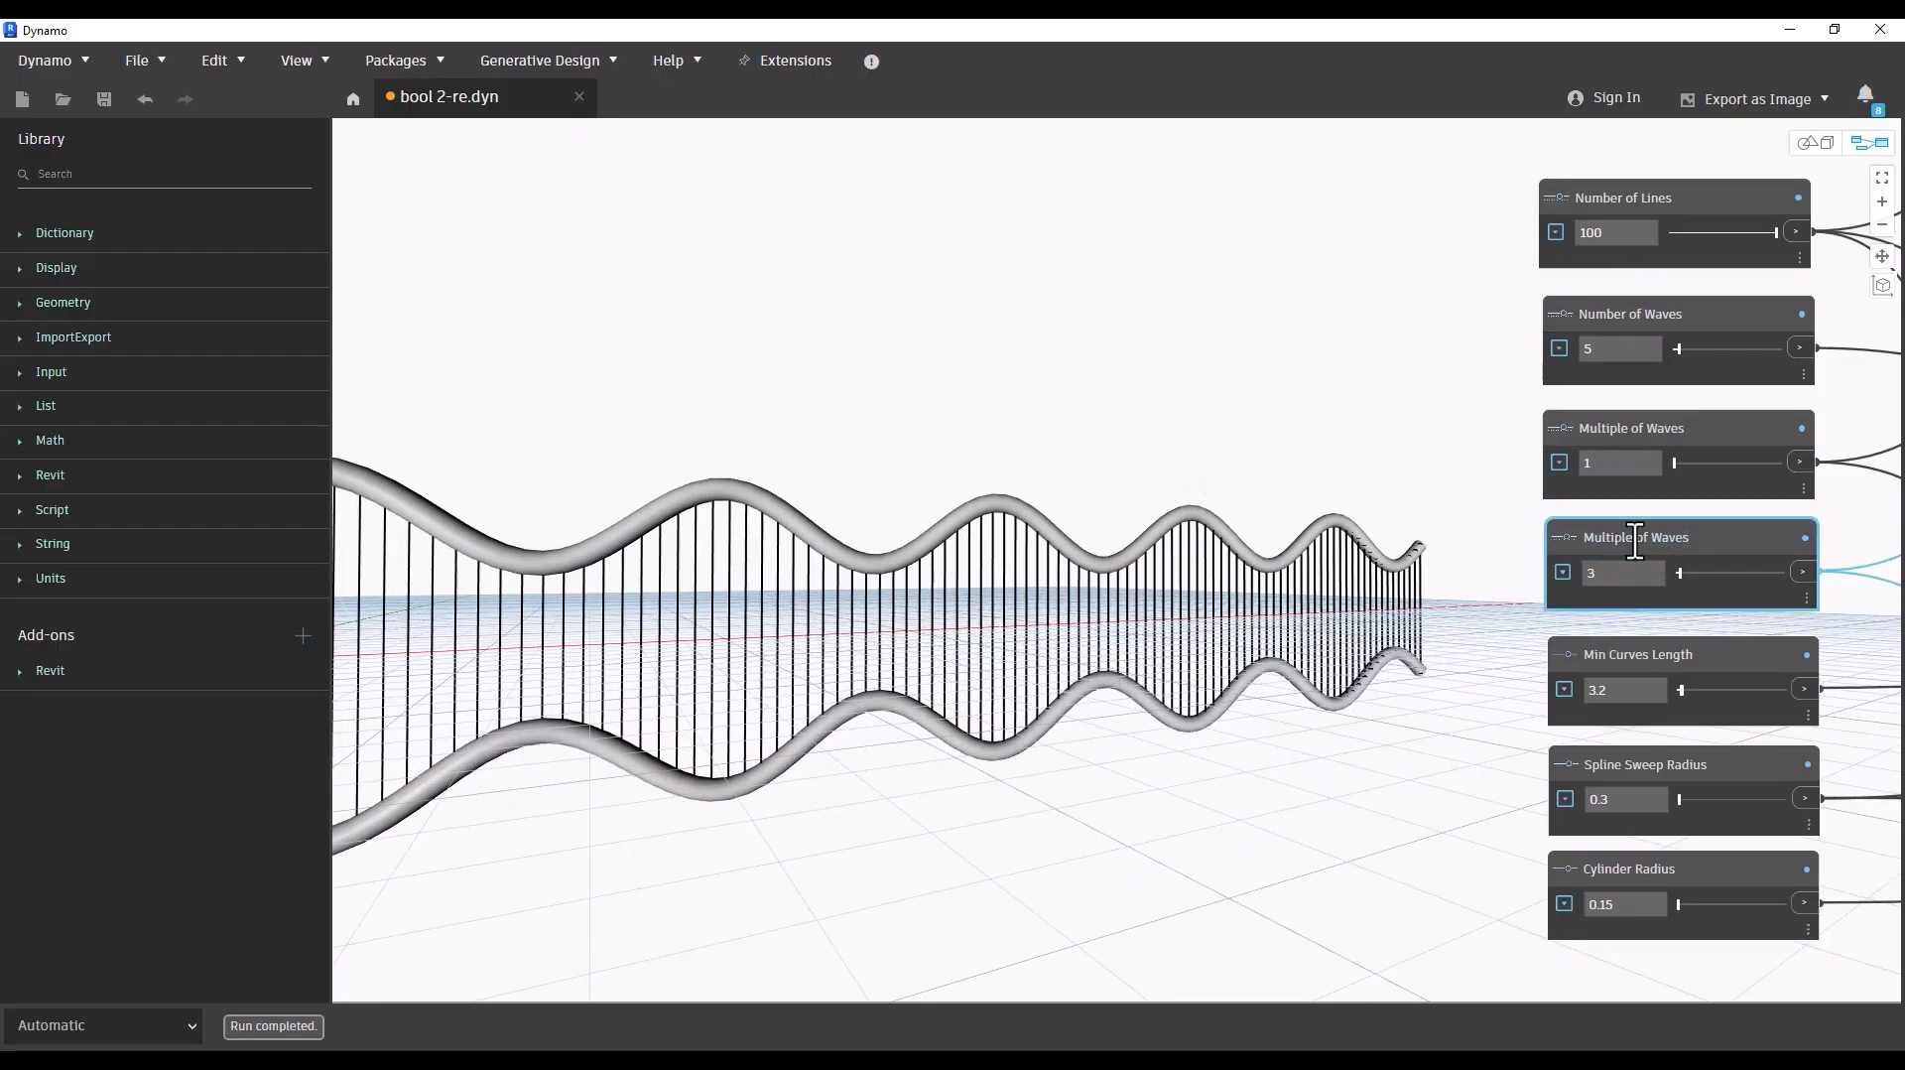
pyautogui.write('Distanc')
pyautogui.press('Return')
pyautogui.click(1426, 450)
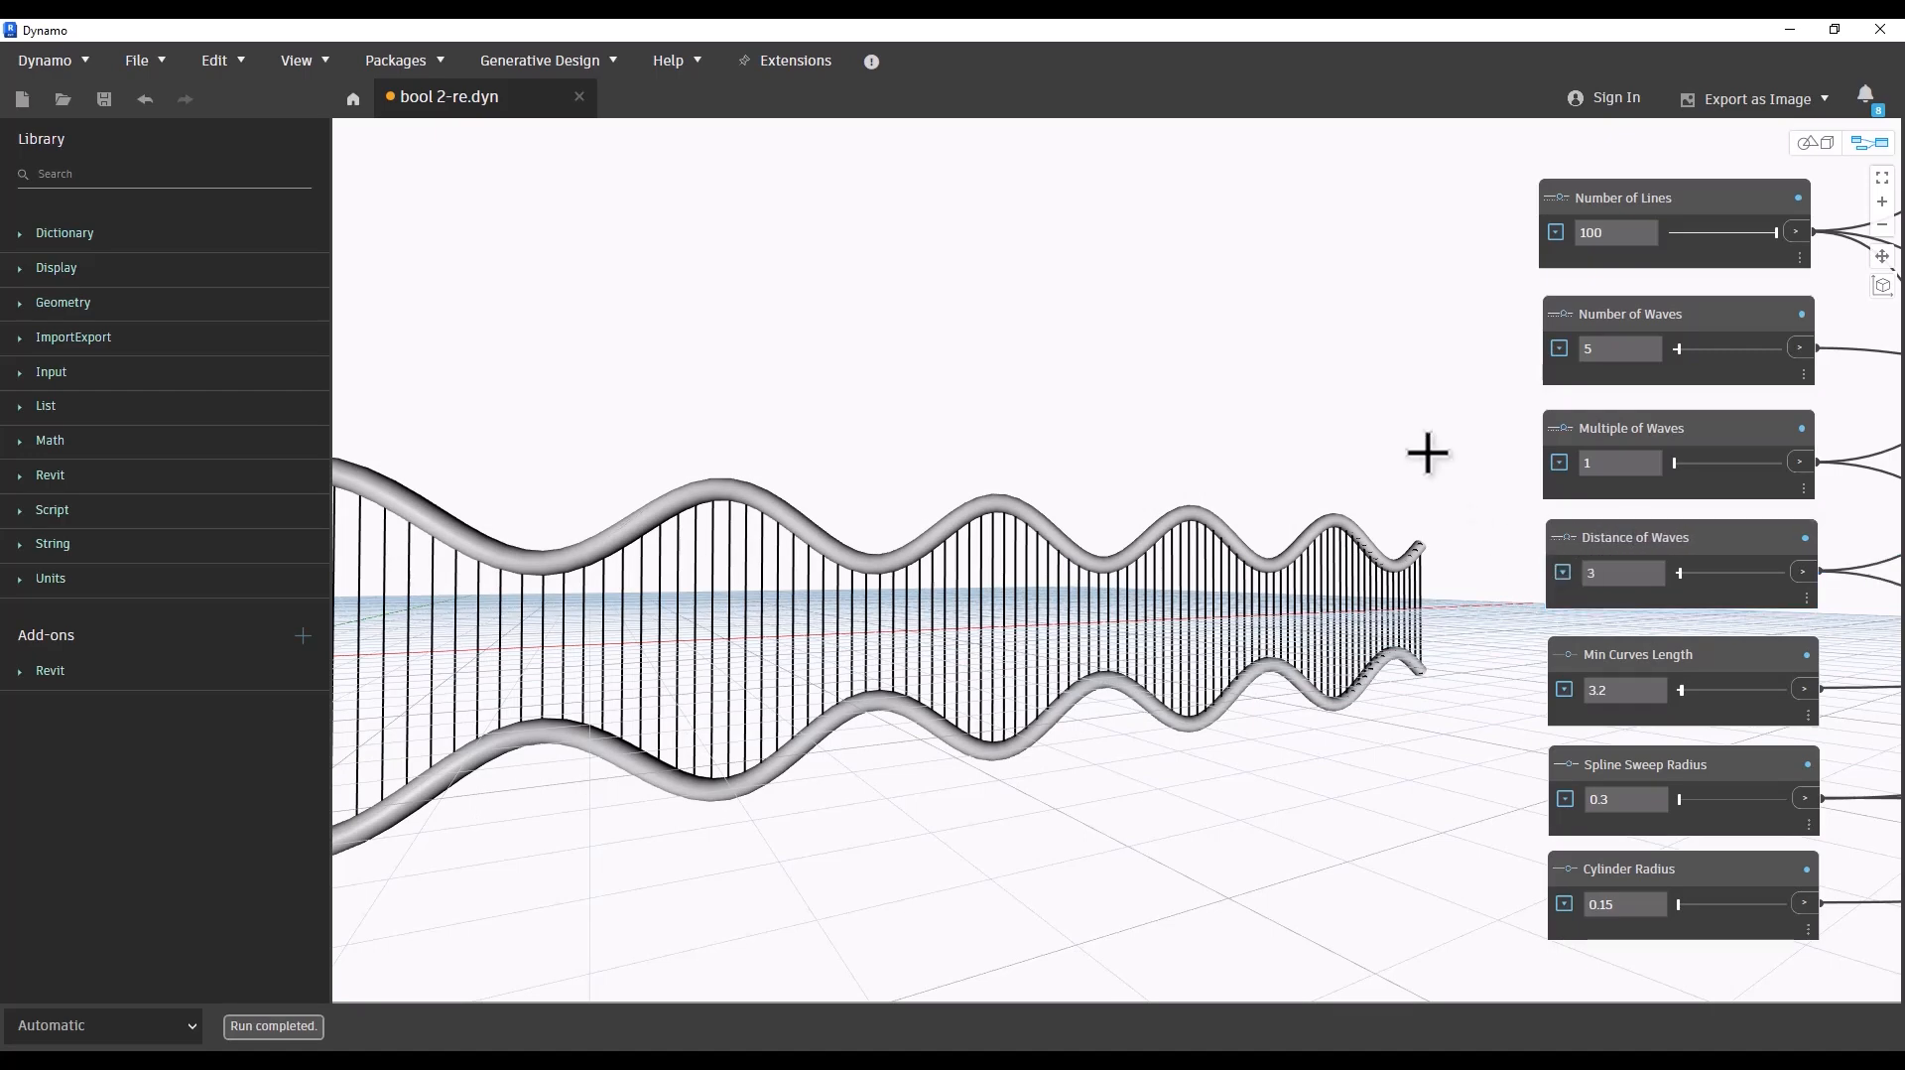
# Step: Try a Min Curves Length value of 8
pyautogui.doubleClick(1636, 692)
pyautogui.press('Return')
pyautogui.doubleClick(1616, 689)
pyautogui.press('Return')
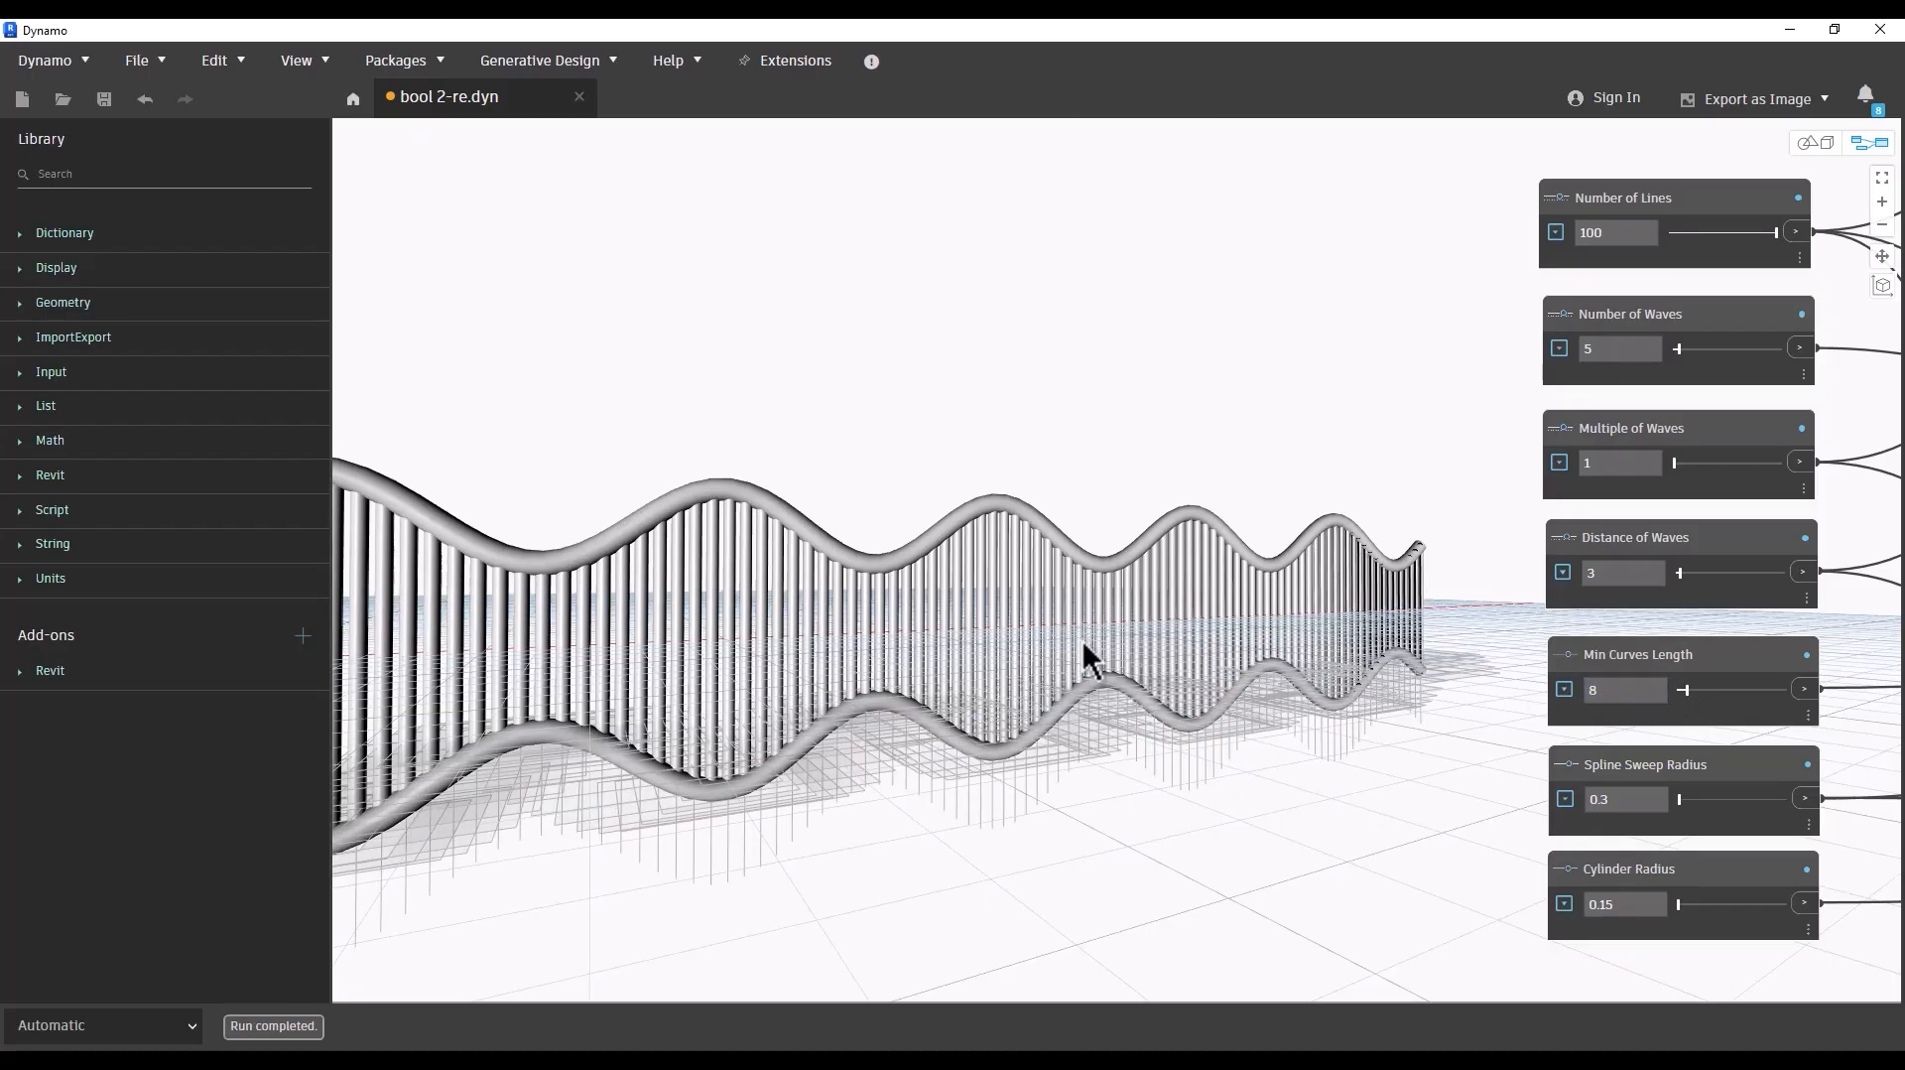
# Step: Set the Min Curves Length slider to 6
pyautogui.doubleClick(1639, 692)
pyautogui.write('6')
pyautogui.press('Return')
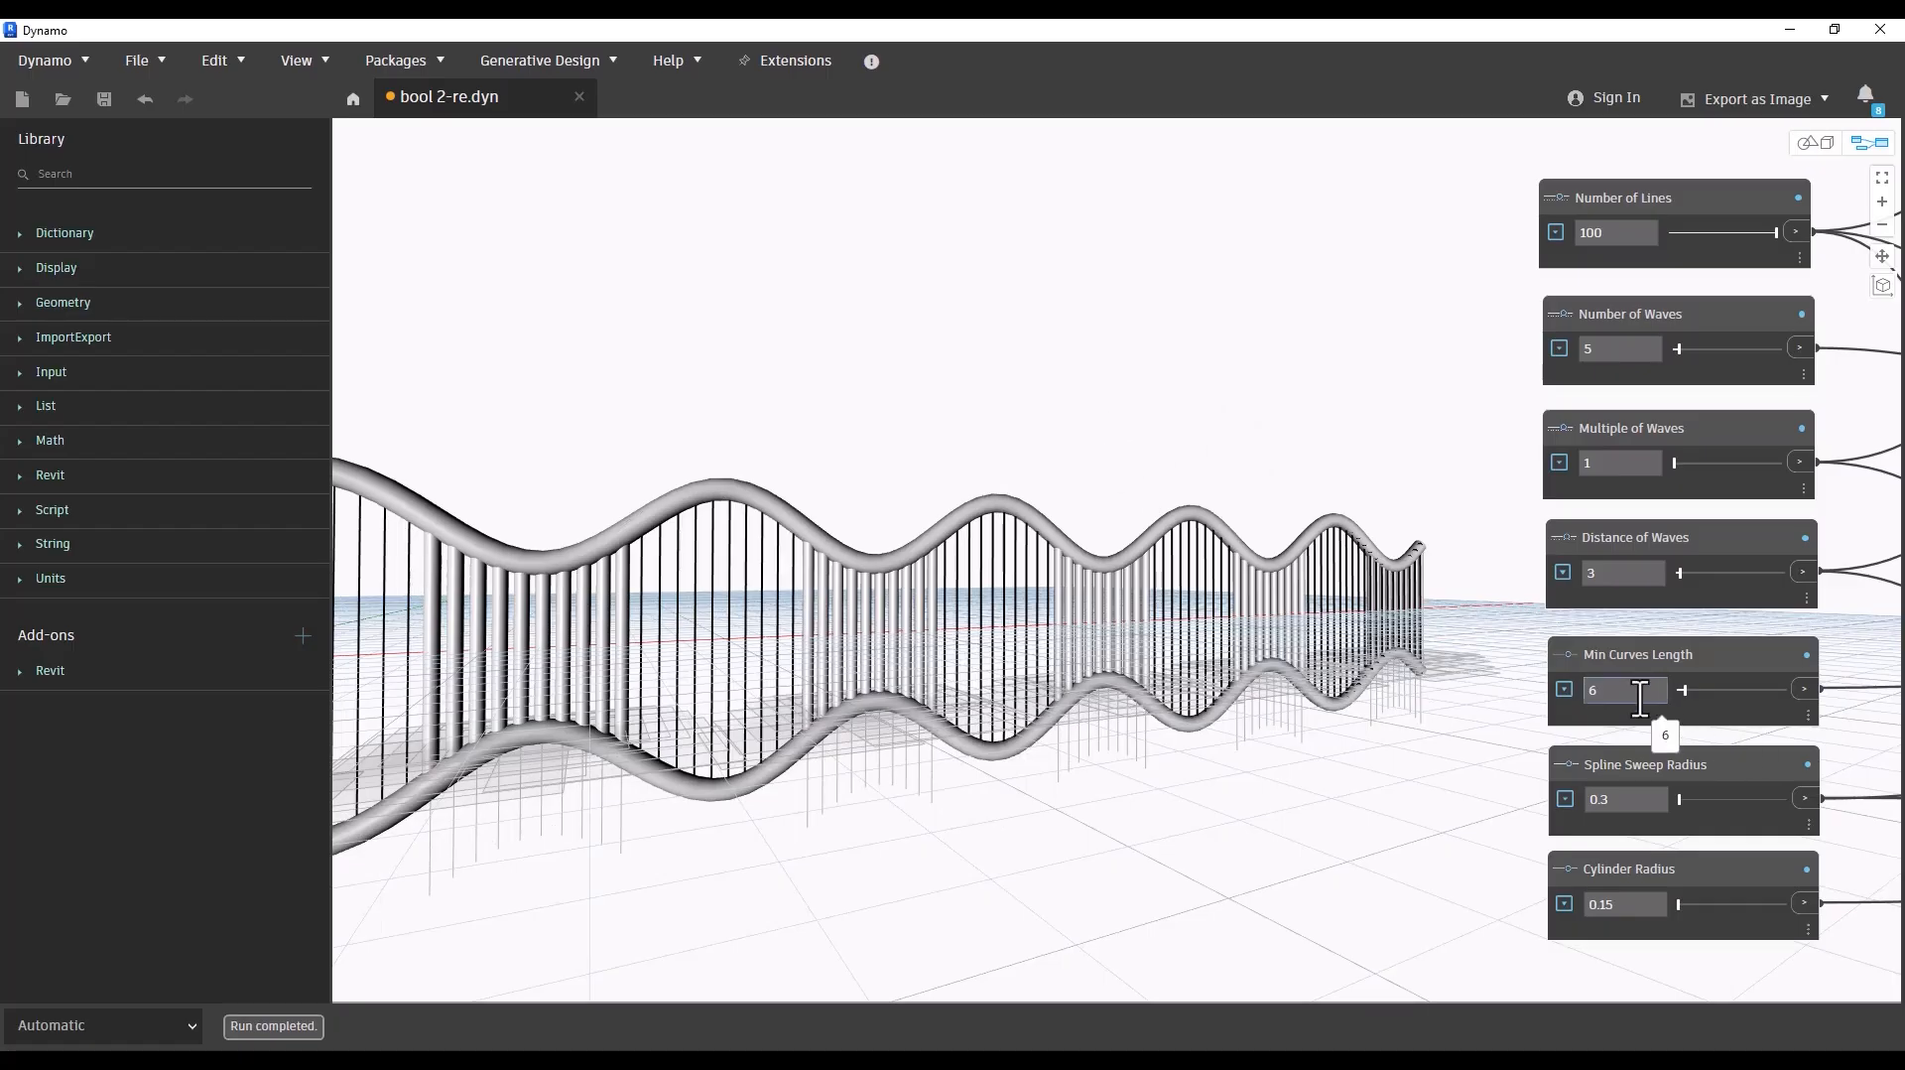
# Step: Set the Spline Sweep Radius slider to 0.4
pyautogui.doubleClick(1647, 802)
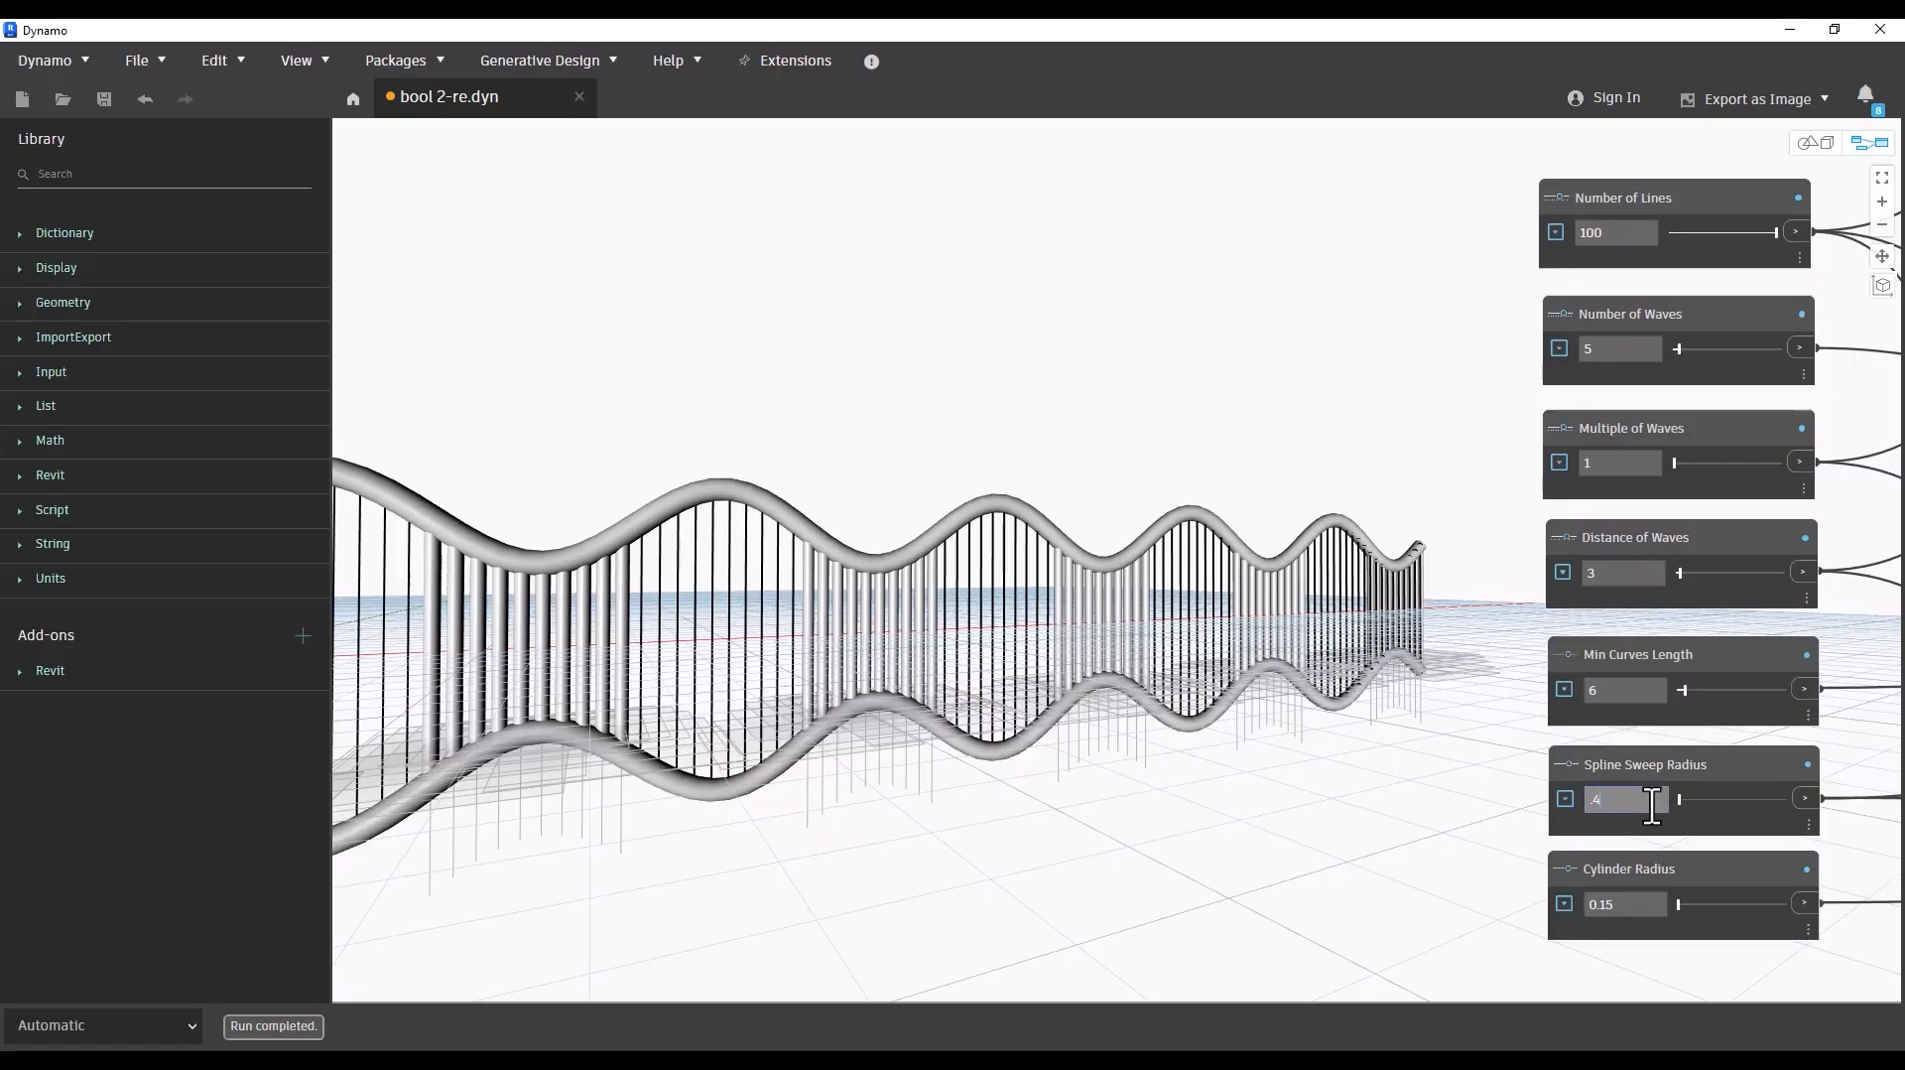
pyautogui.press('Return')
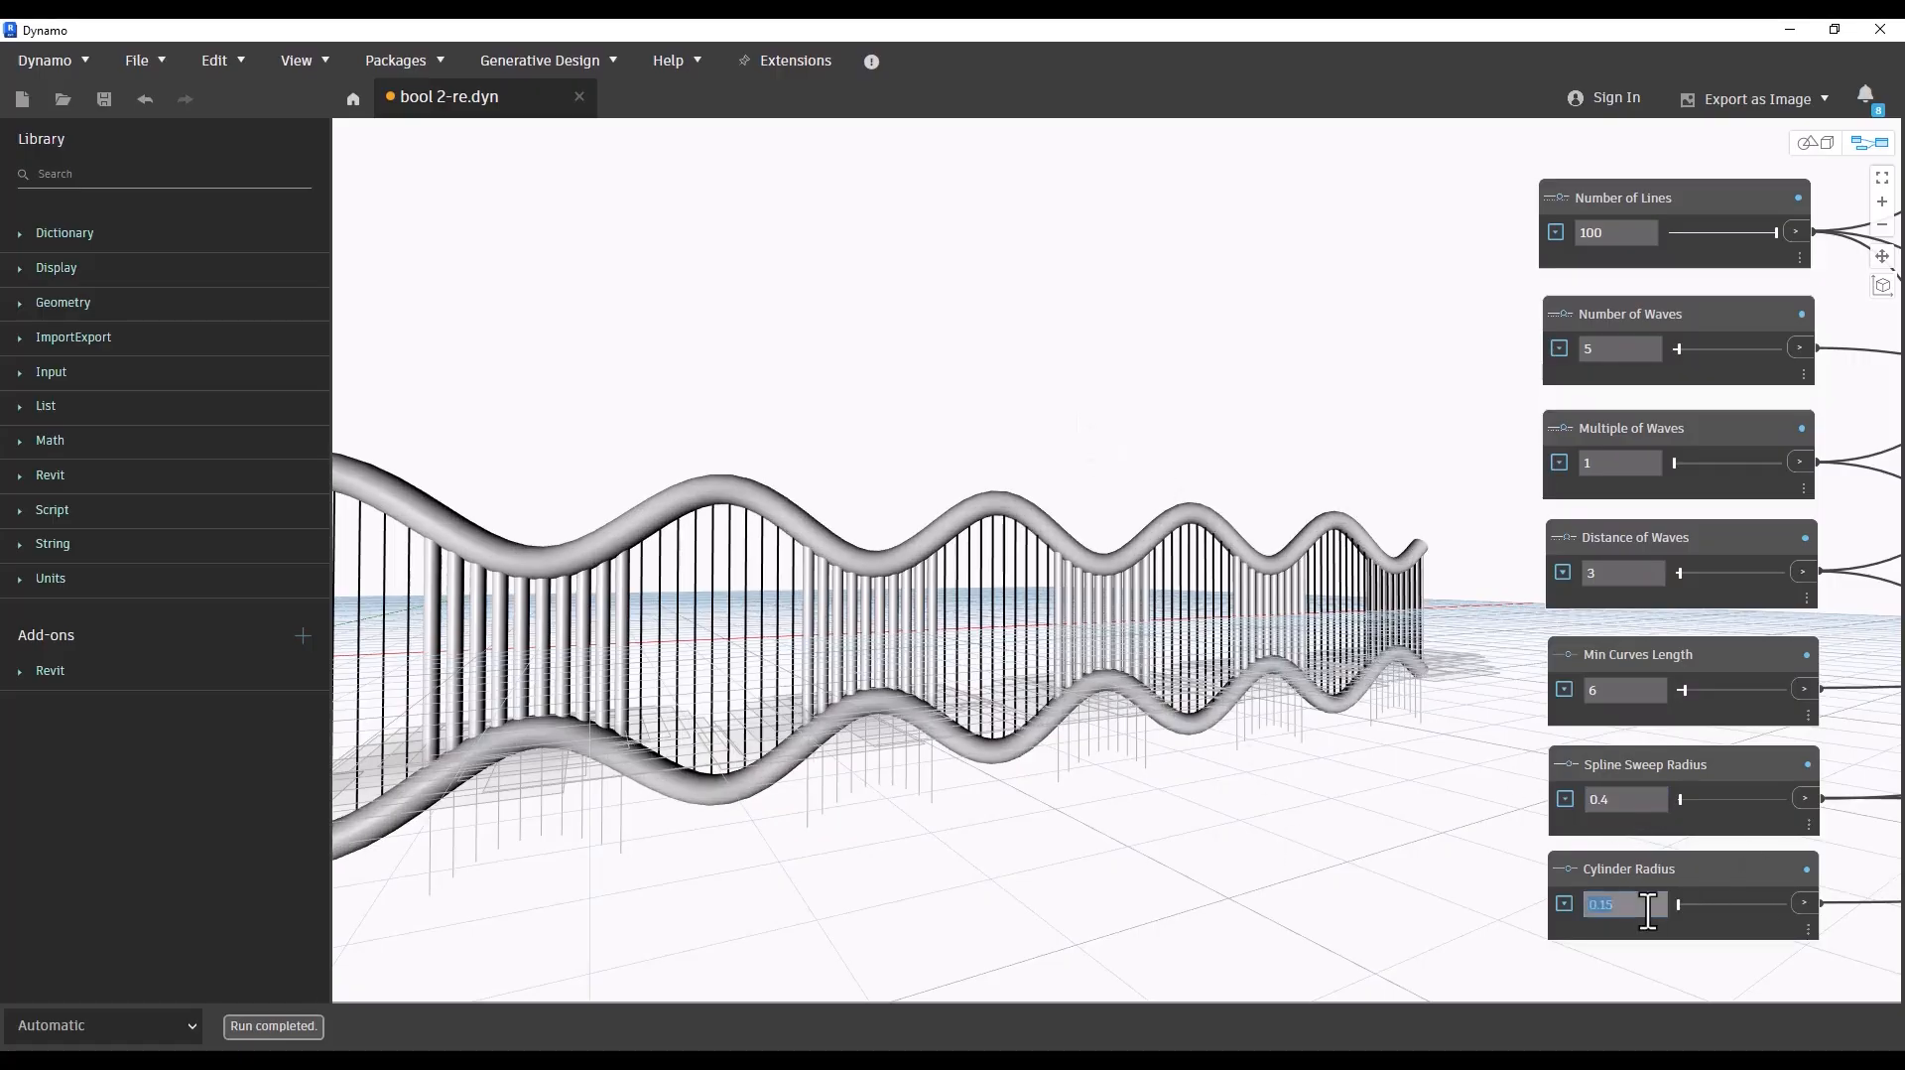
# Step: Set the Cylinder Radius slider to 0.25
pyautogui.click(1647, 910)
pyautogui.write('.25')
pyautogui.press('Return')
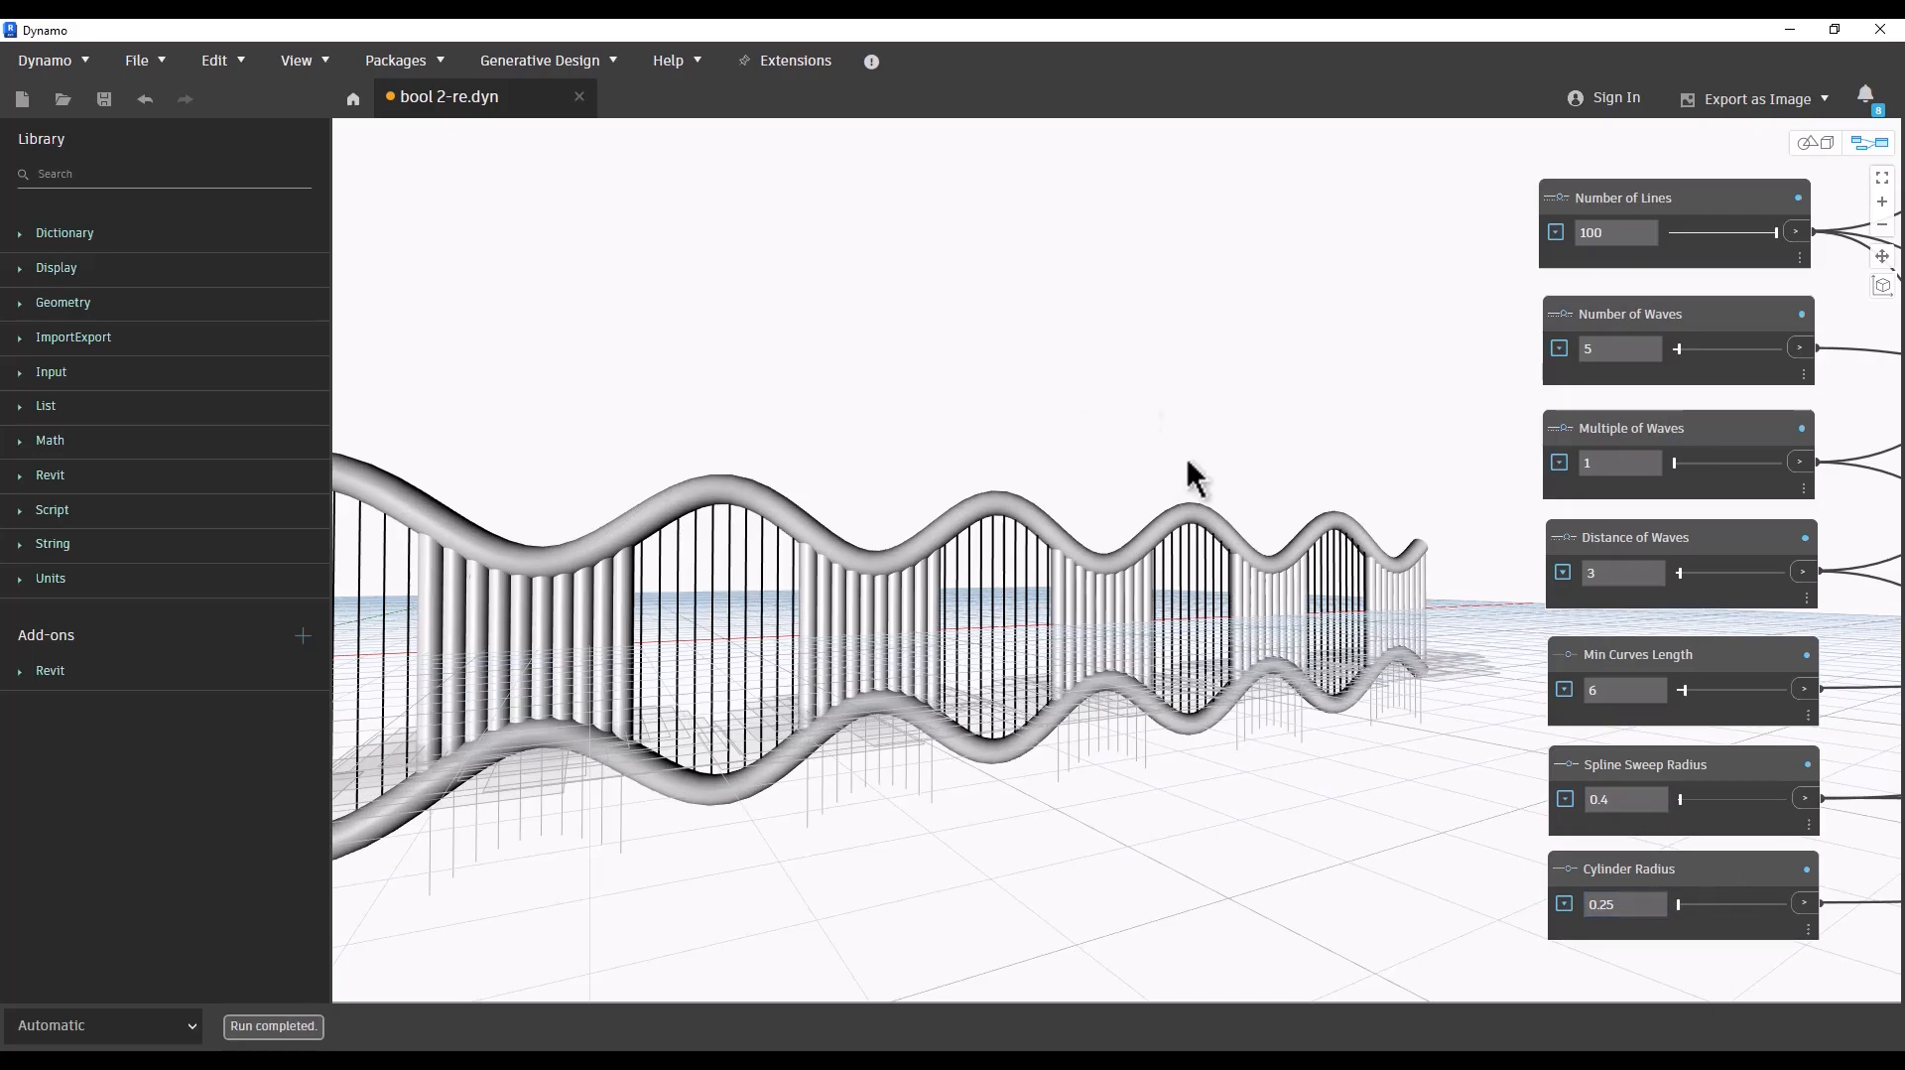
# Step: Move the untitled pink node group up and farther away from the Top Wave and Base Wave groups
pyautogui.scroll(-1, 883, 616)
pyautogui.scroll(-3, 1316, 651)
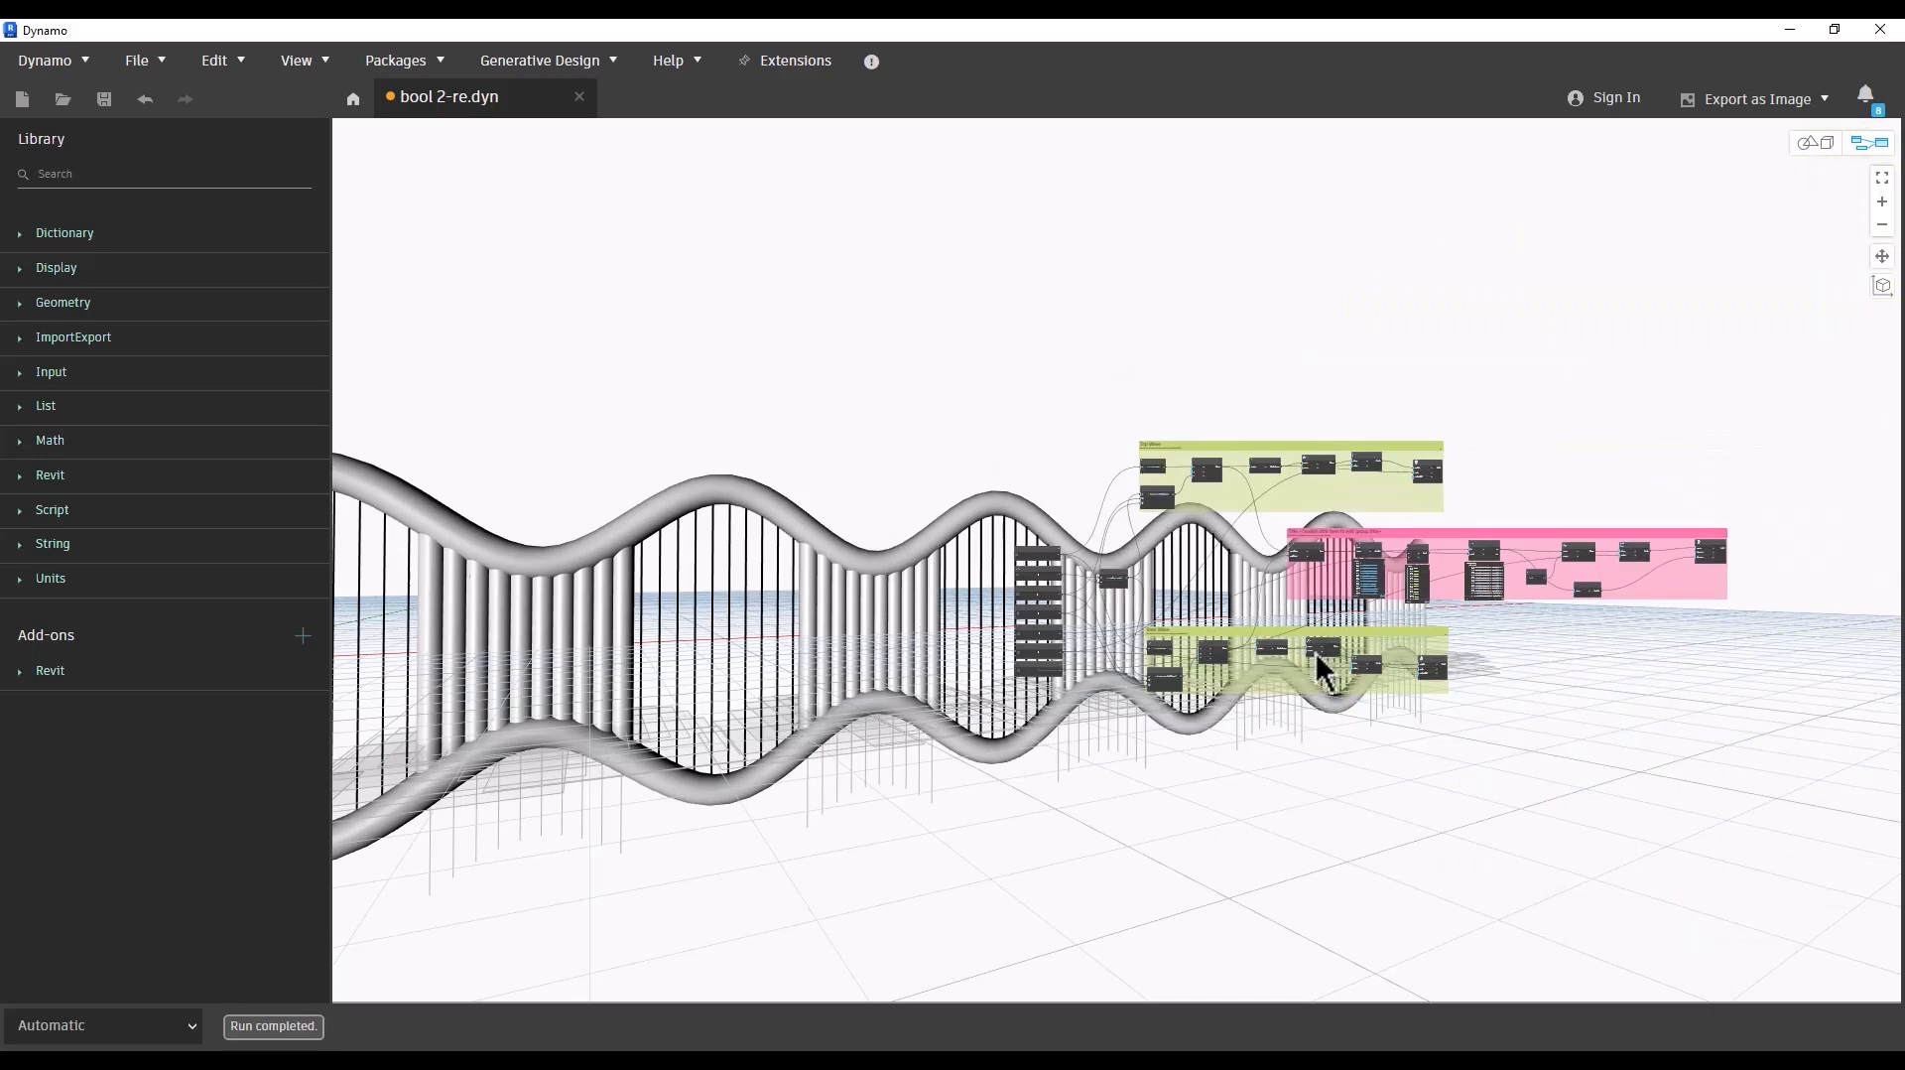
pyautogui.scroll(8, 1220, 646)
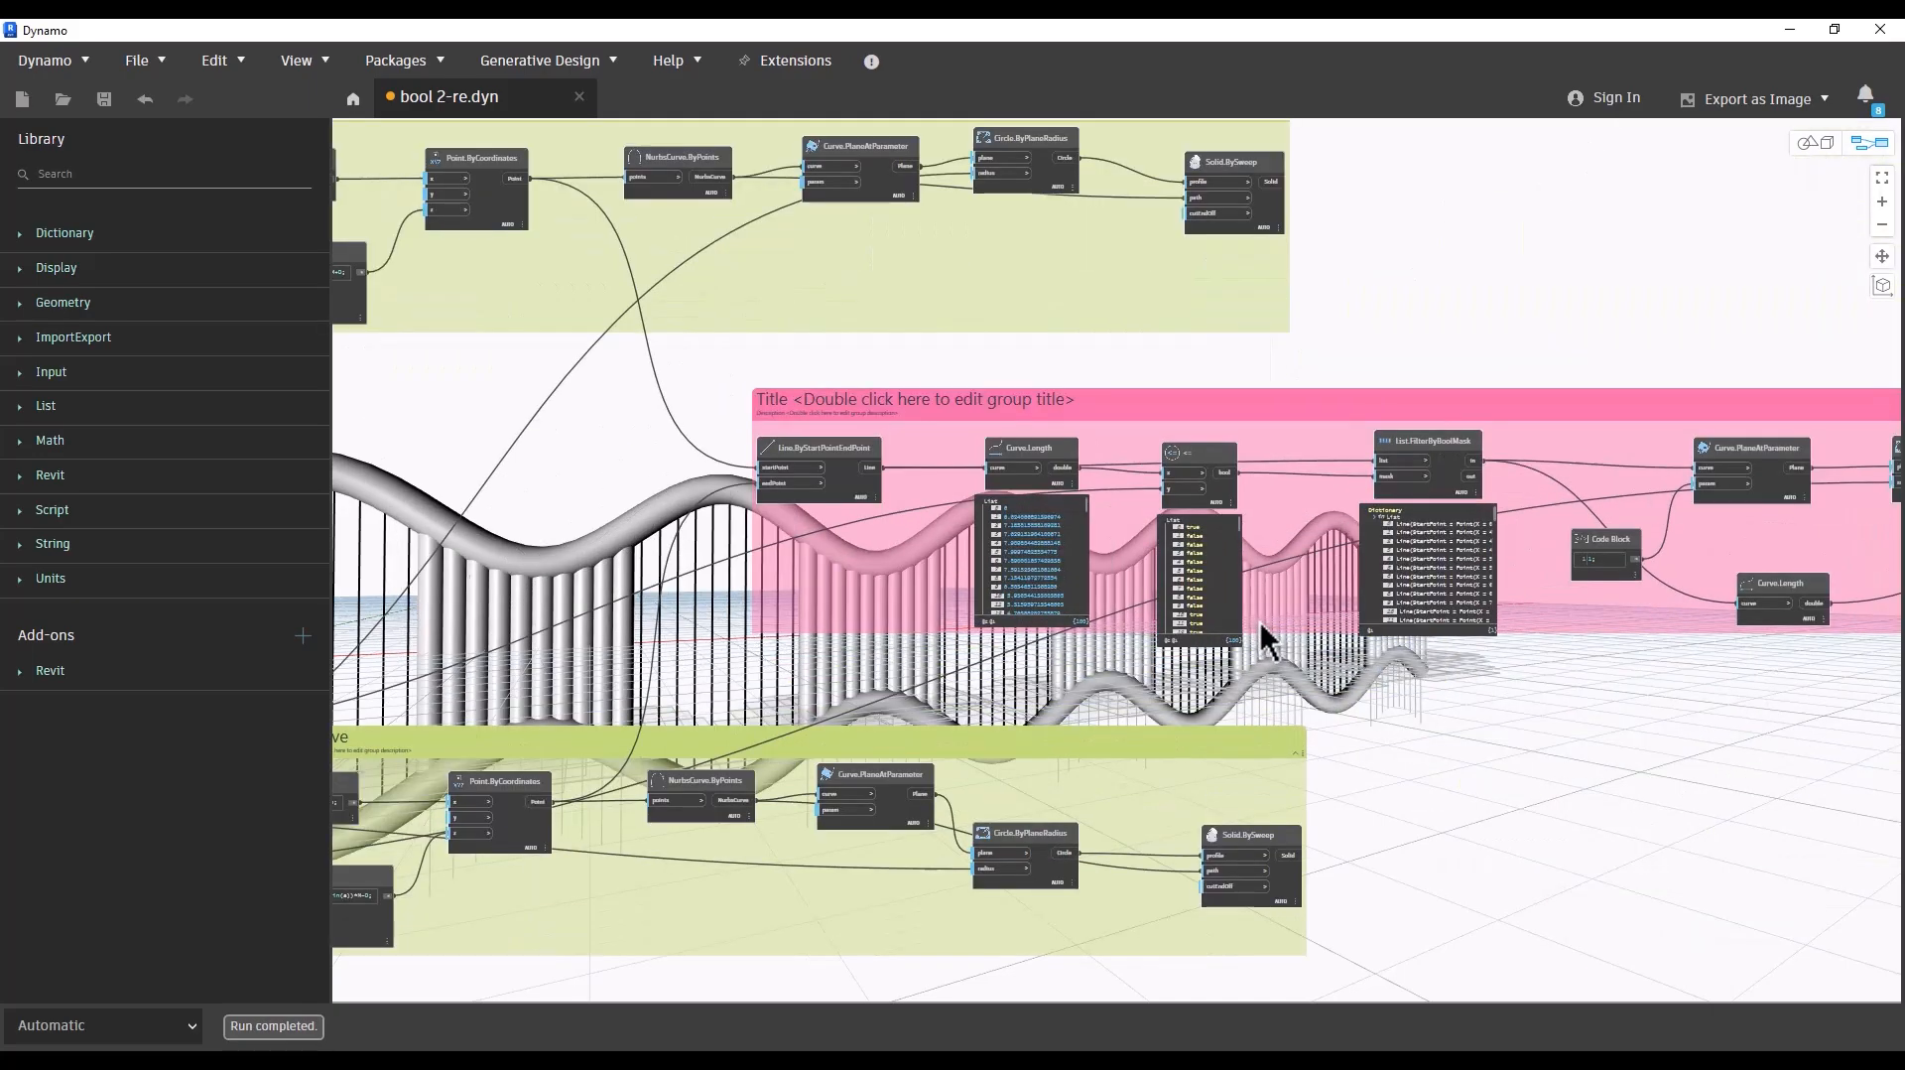
pyautogui.scroll(-2, 1260, 621)
pyautogui.scroll(-5, 1077, 756)
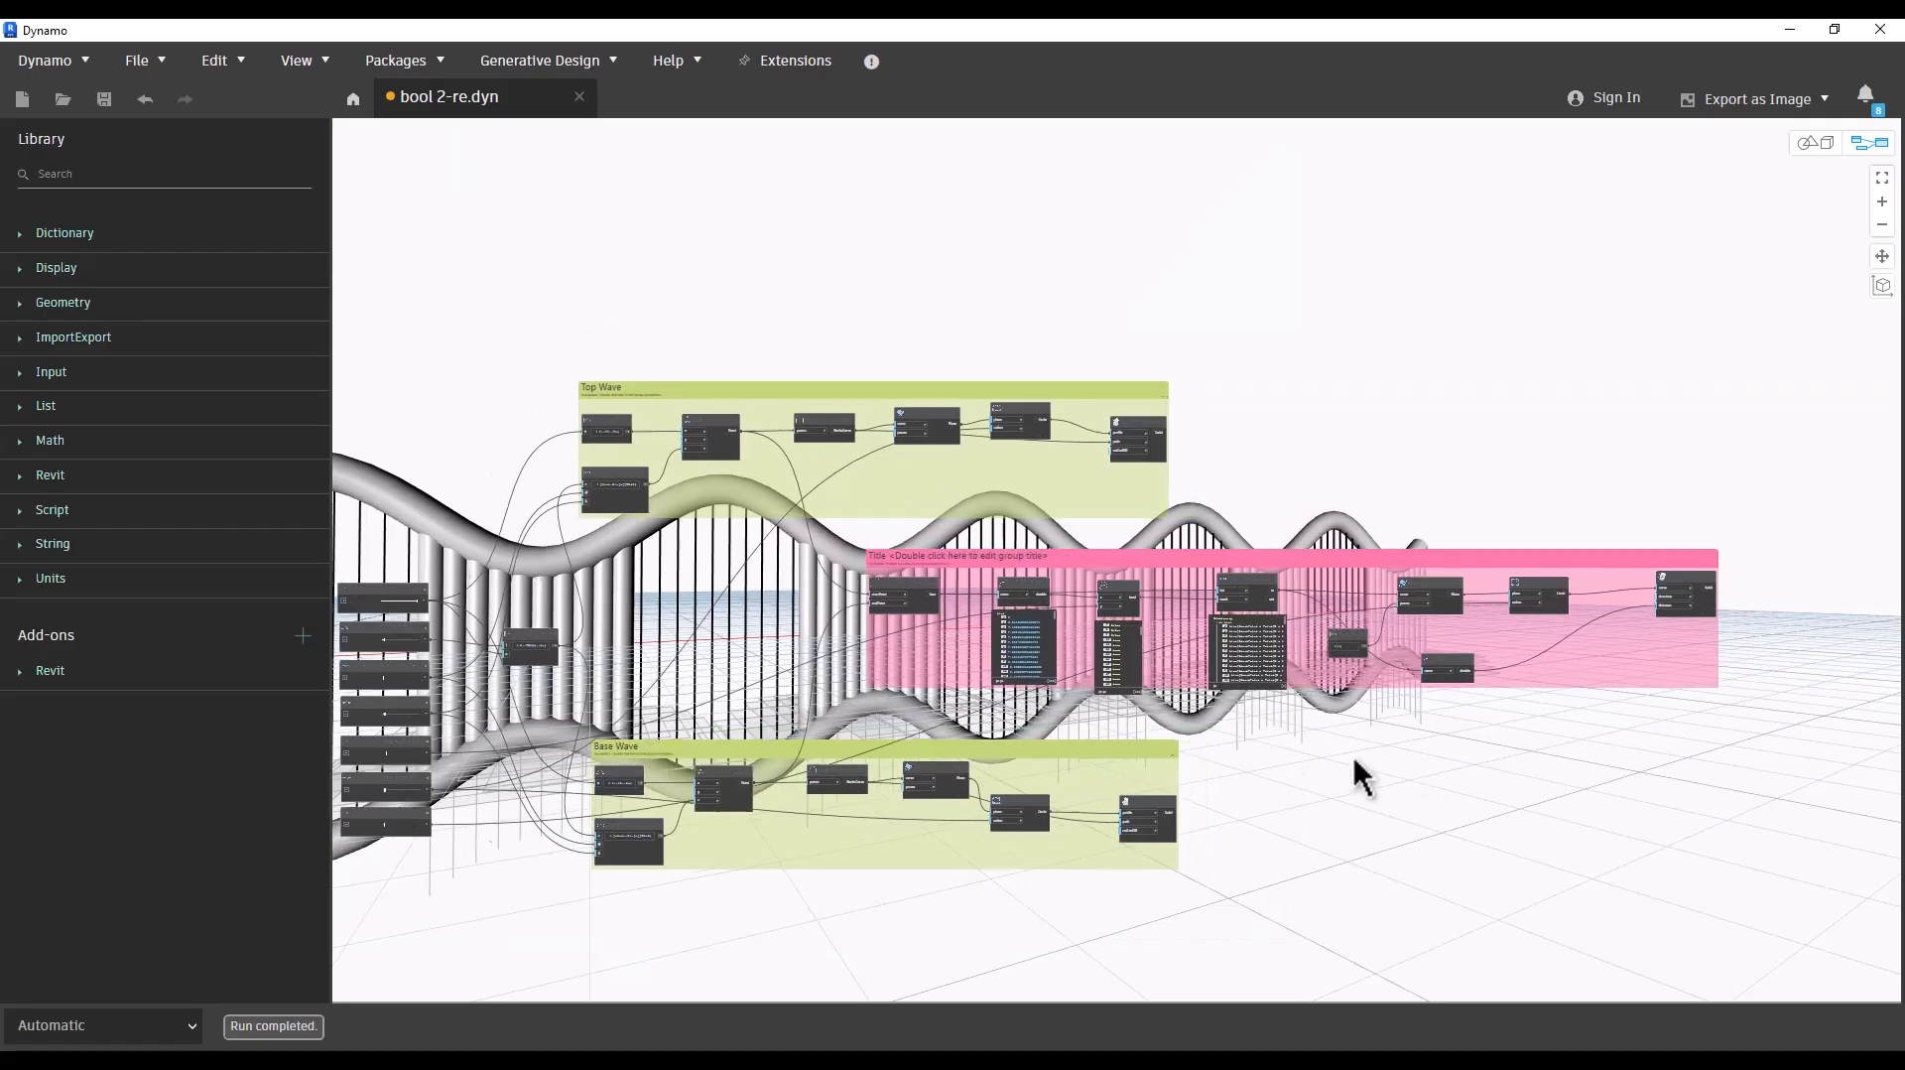
pyautogui.moveTo(1353, 759); pyautogui.dragTo(1073, 759, button='middle')
pyautogui.moveTo(847, 556); pyautogui.dragTo(1376, 430)
pyautogui.click(1483, 843)
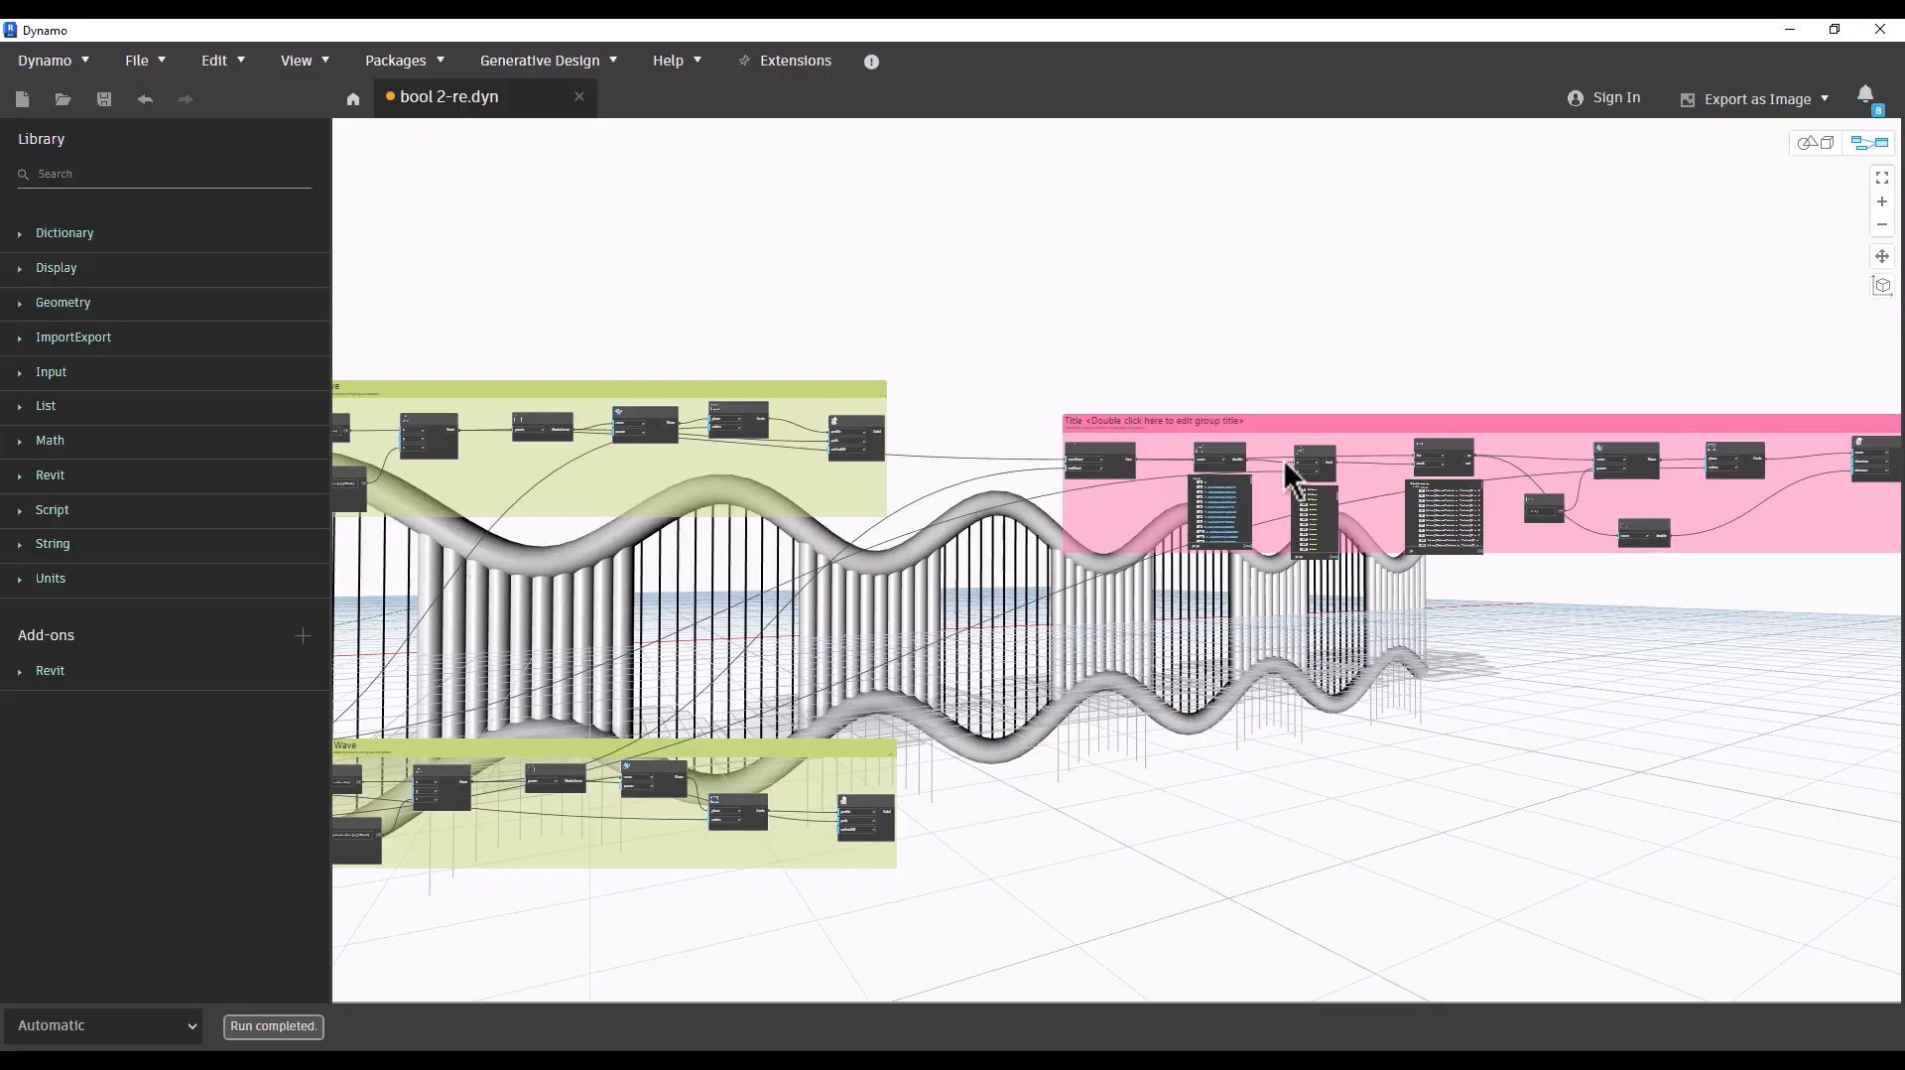
# Step: Examine the pink group's line, length, comparison and filter nodes, highlighting the Line.ByStartPointEndPoint lines in the model
pyautogui.scroll(5, 1290, 458)
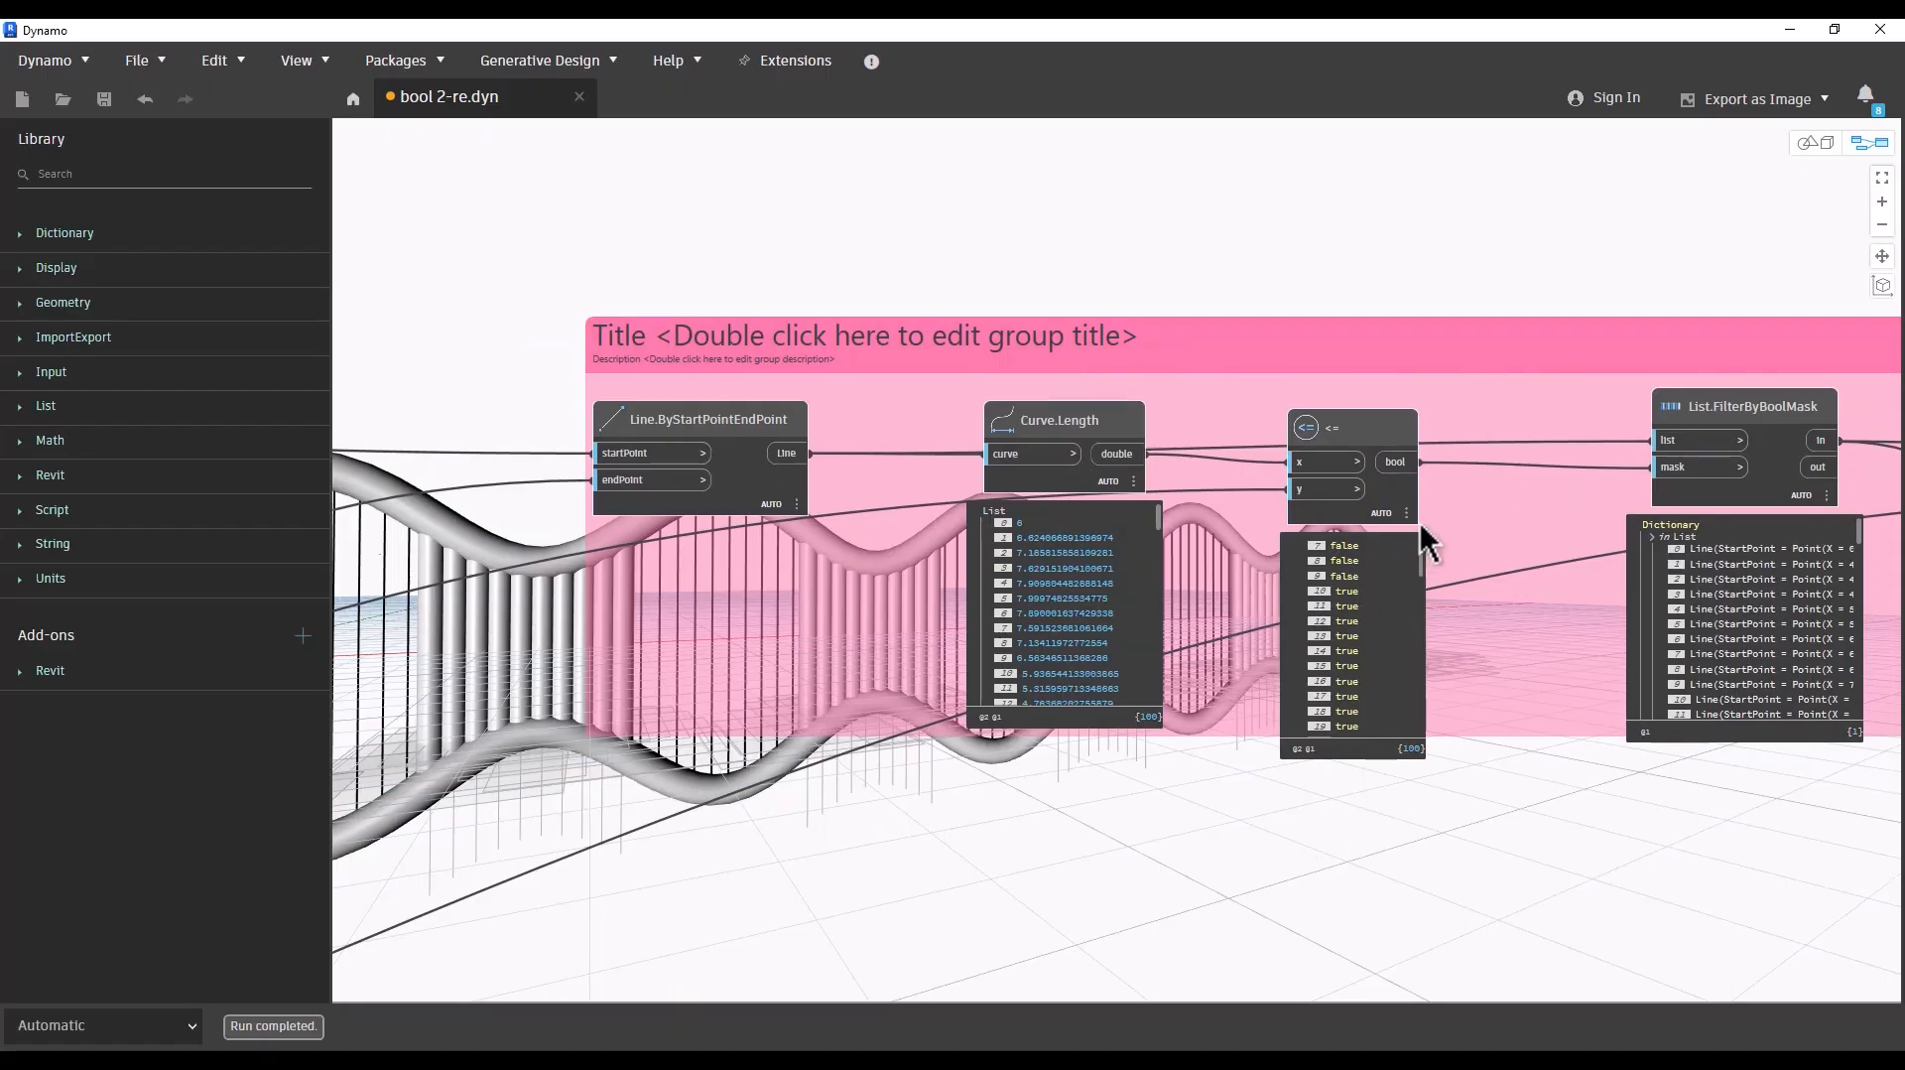
pyautogui.scroll(-3, 1437, 544)
pyautogui.scroll(2, 1488, 457)
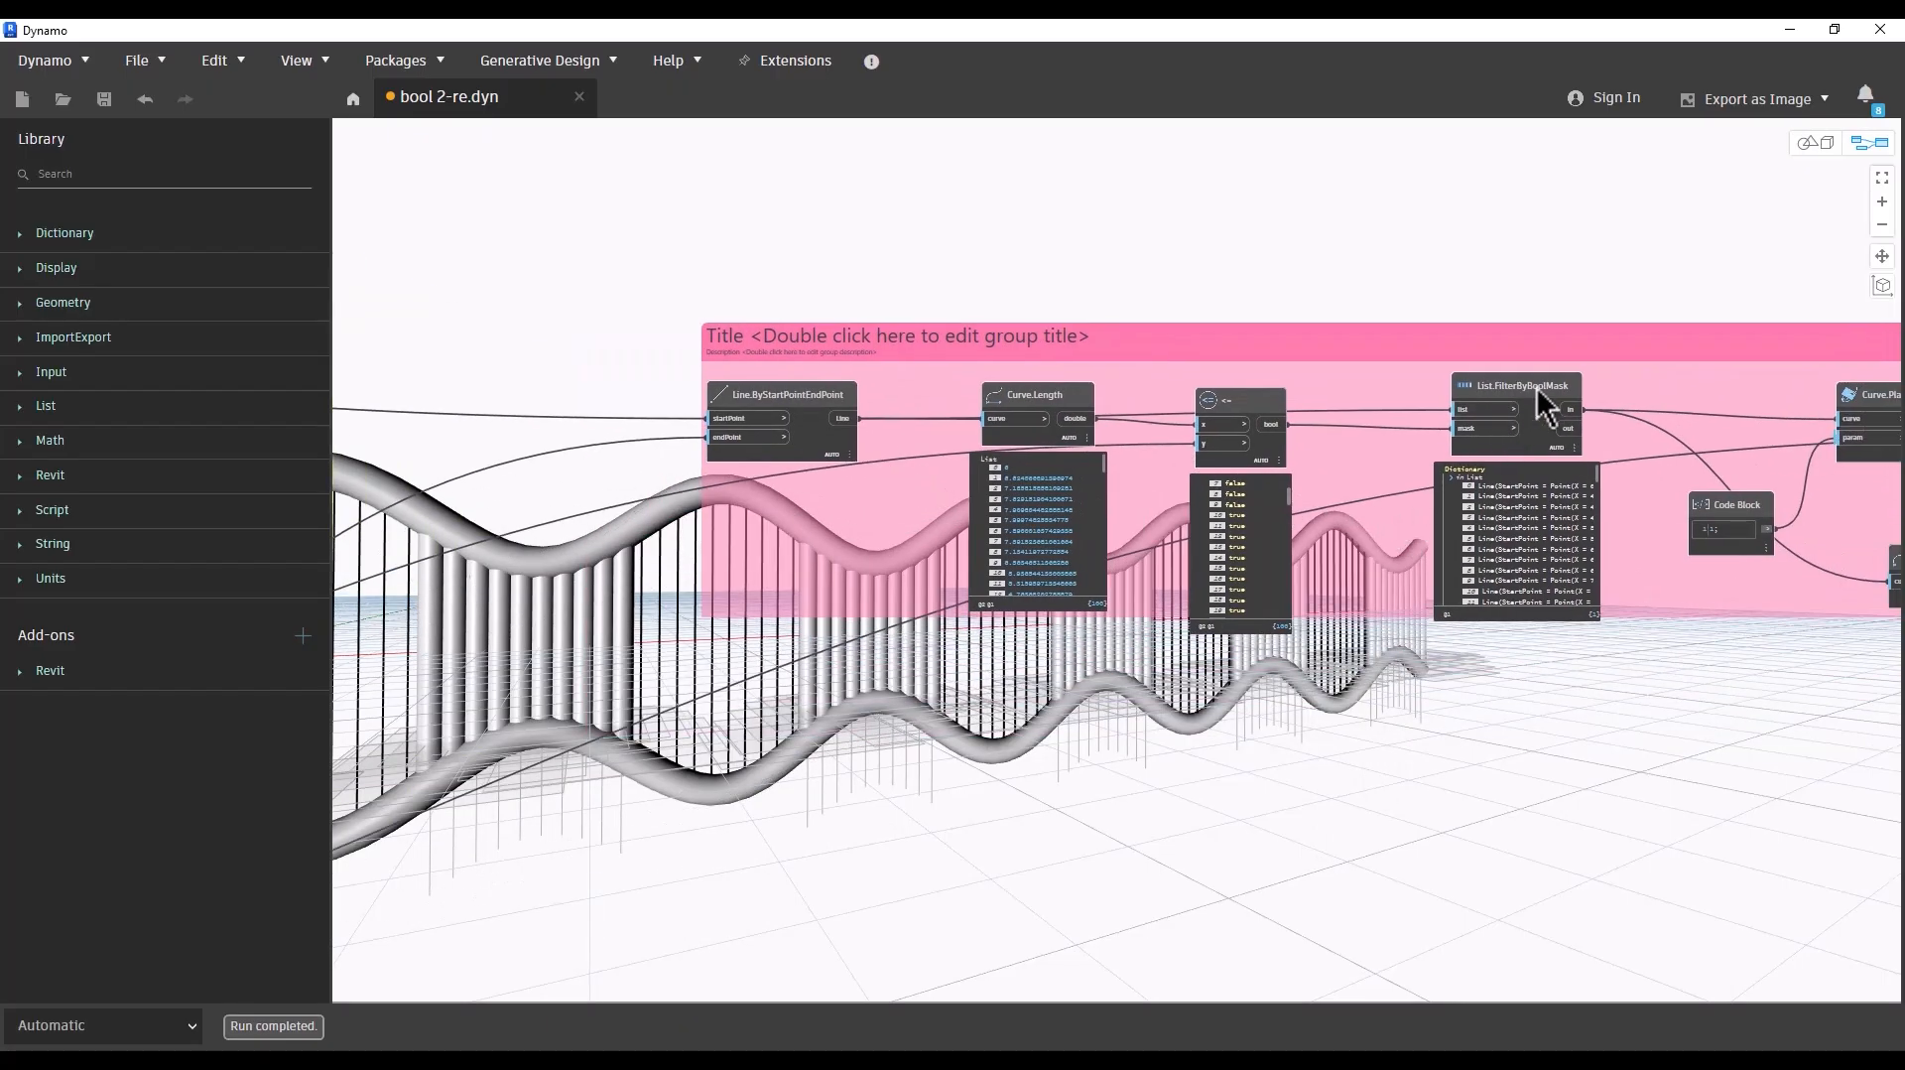
pyautogui.click(810, 397)
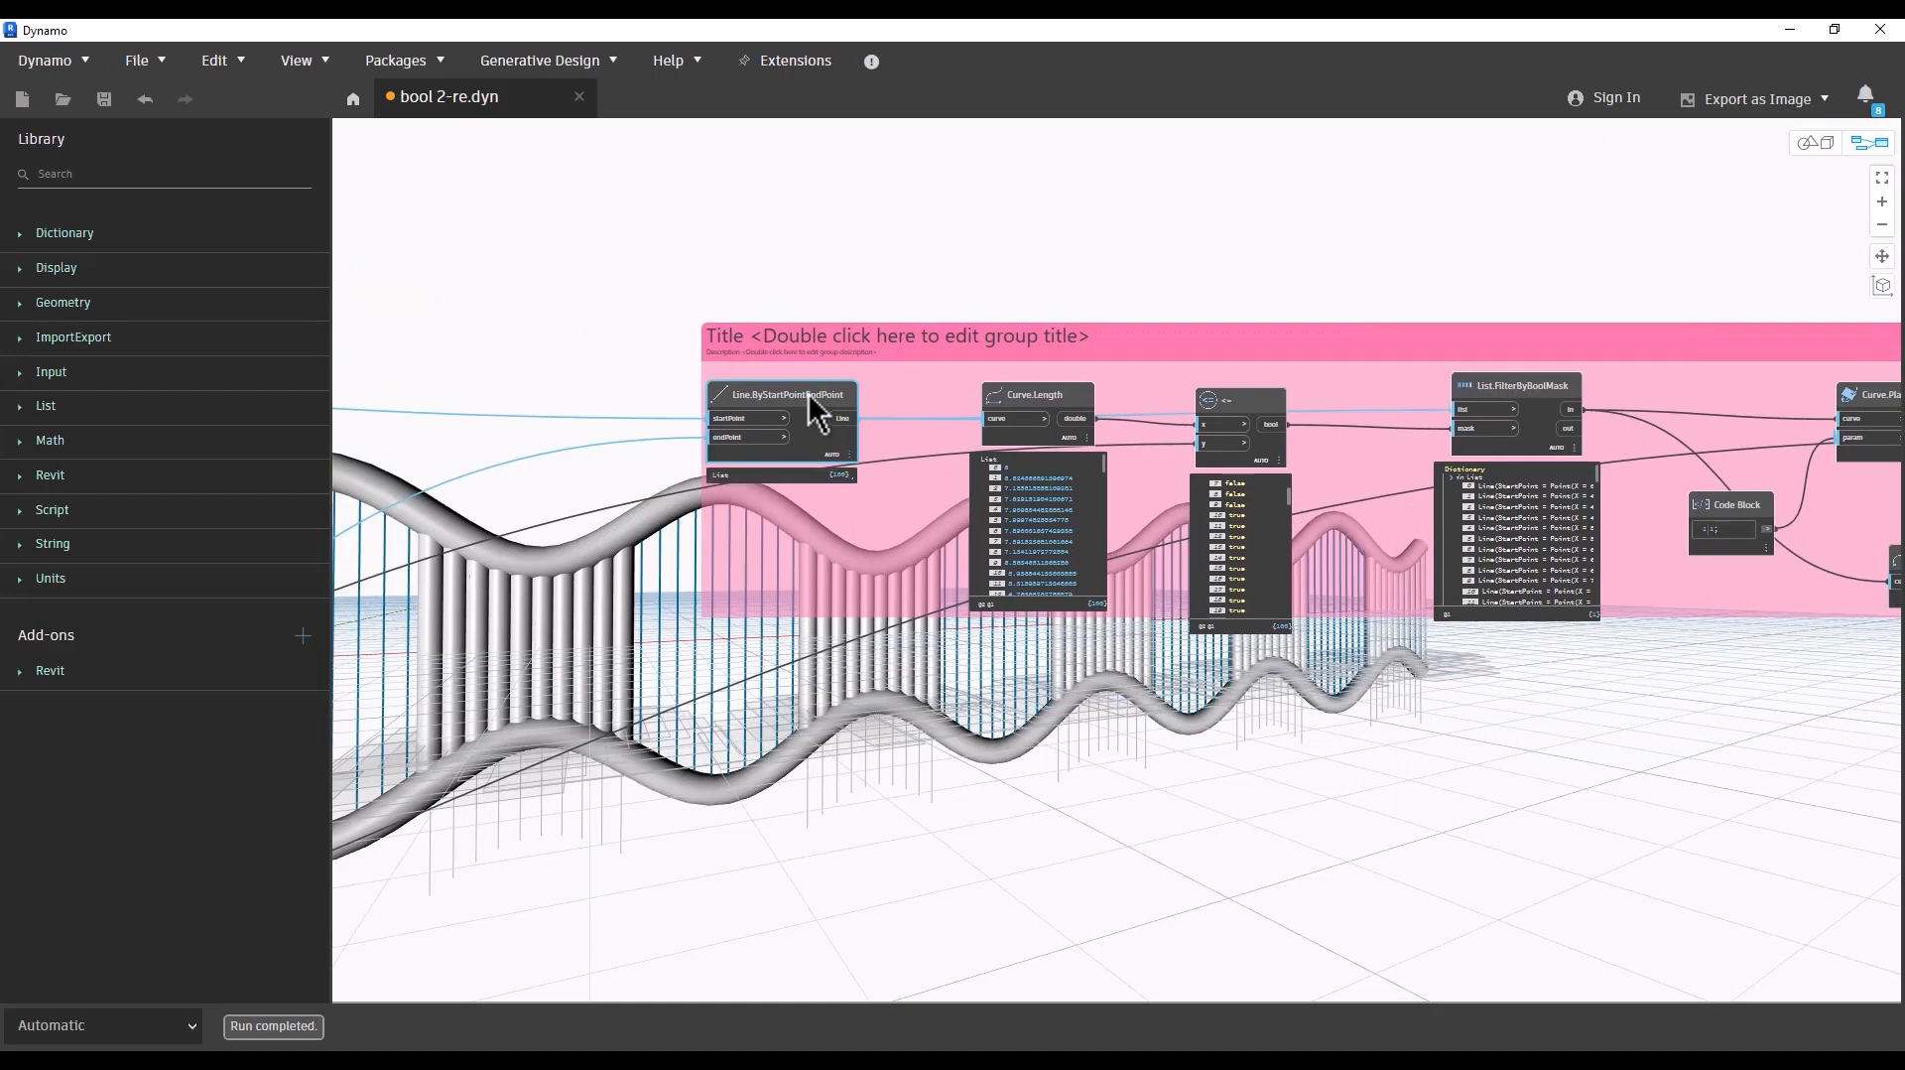
pyautogui.scroll(3, 1630, 448)
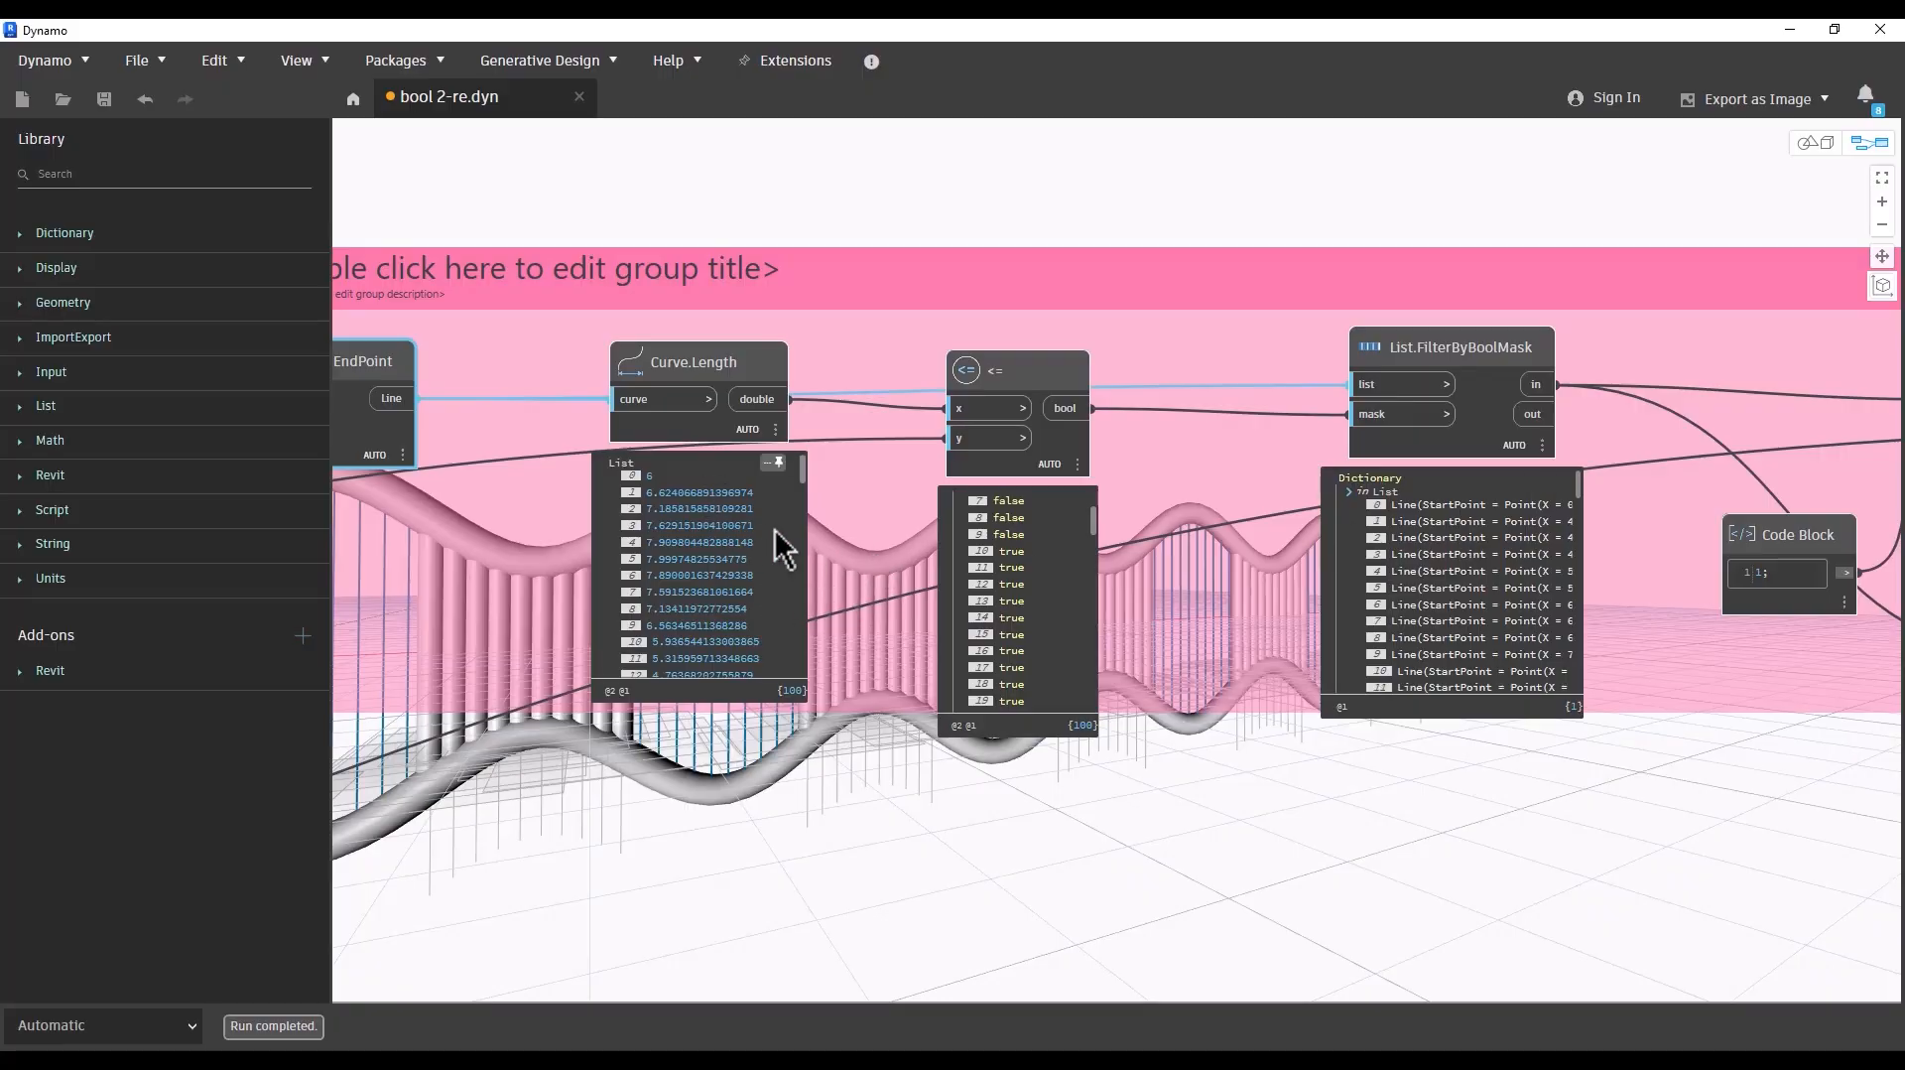
pyautogui.scroll(-3, 1012, 243)
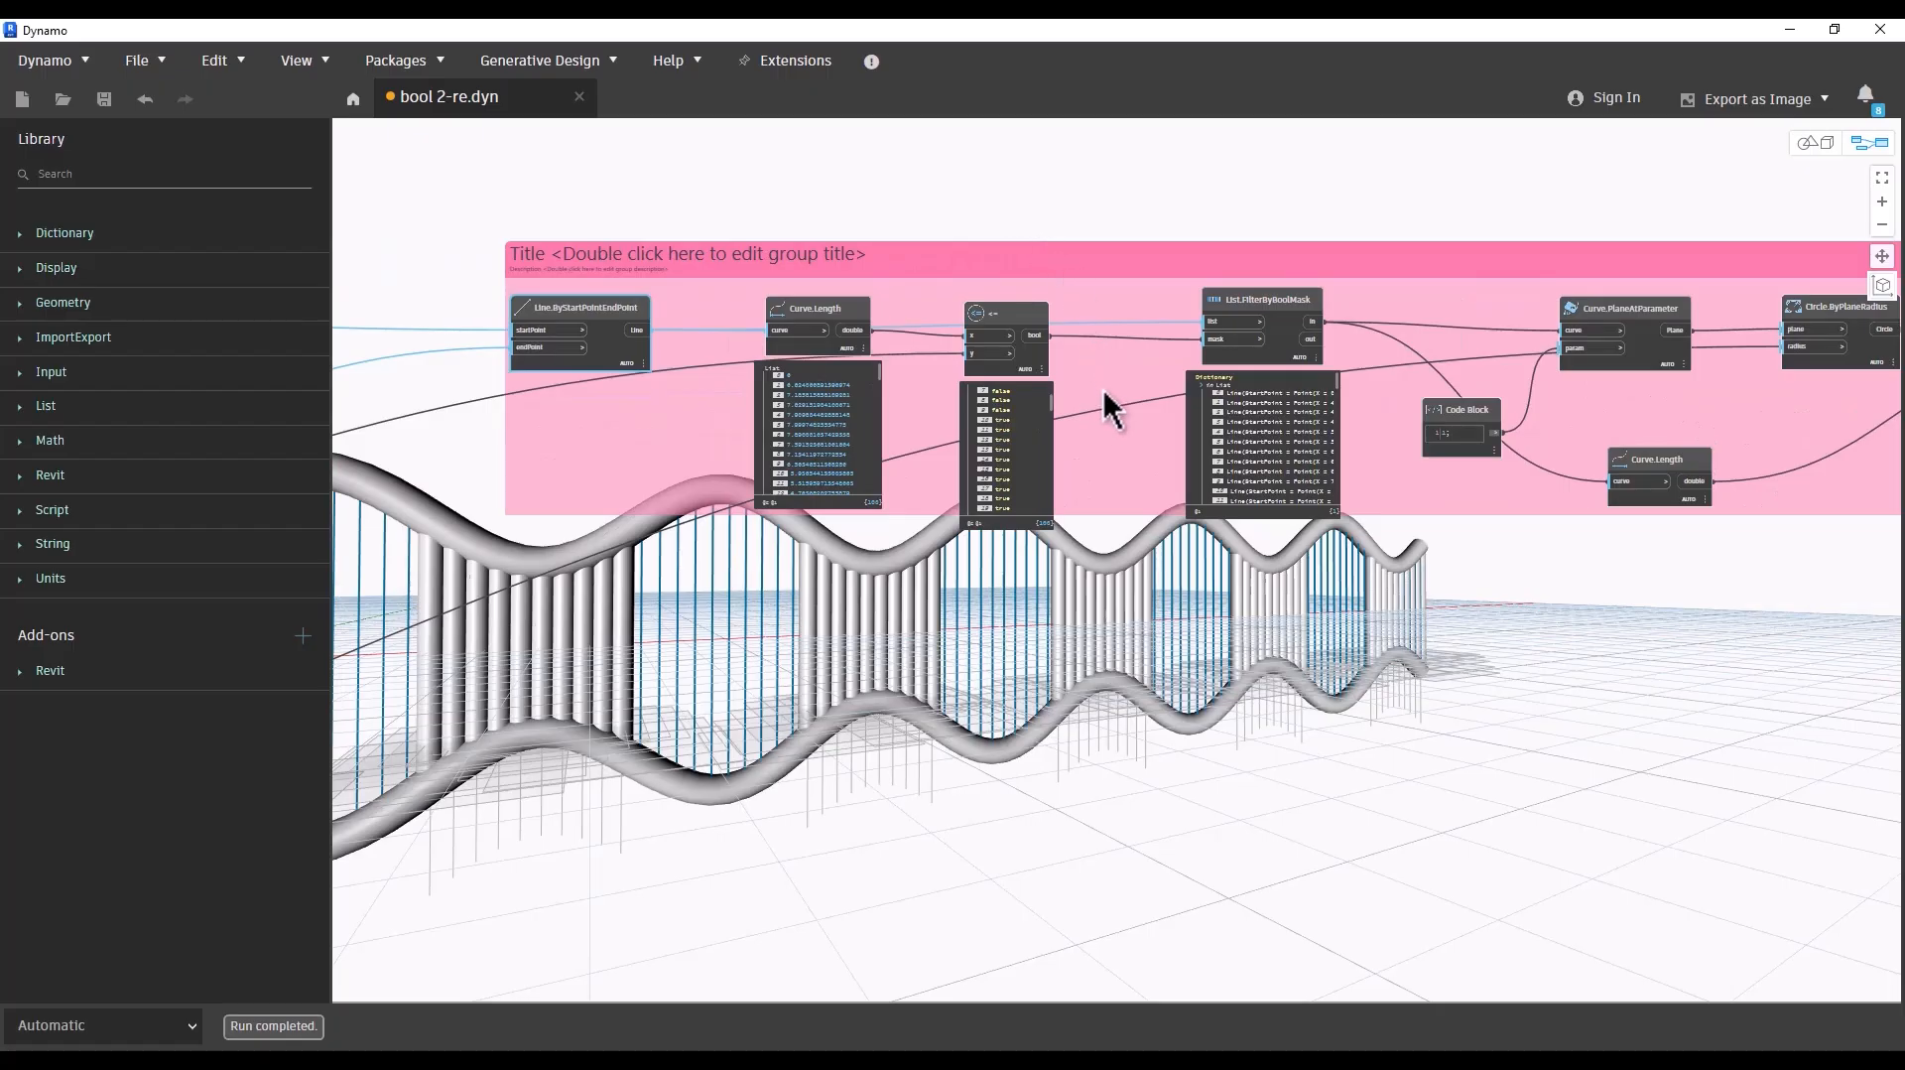
# Step: Add a second List.FilterByBoolMask node below the pink group and feed its mask input from the <= node's bool output
pyautogui.scroll(-1, 1103, 389)
pyautogui.rightClick(1231, 683)
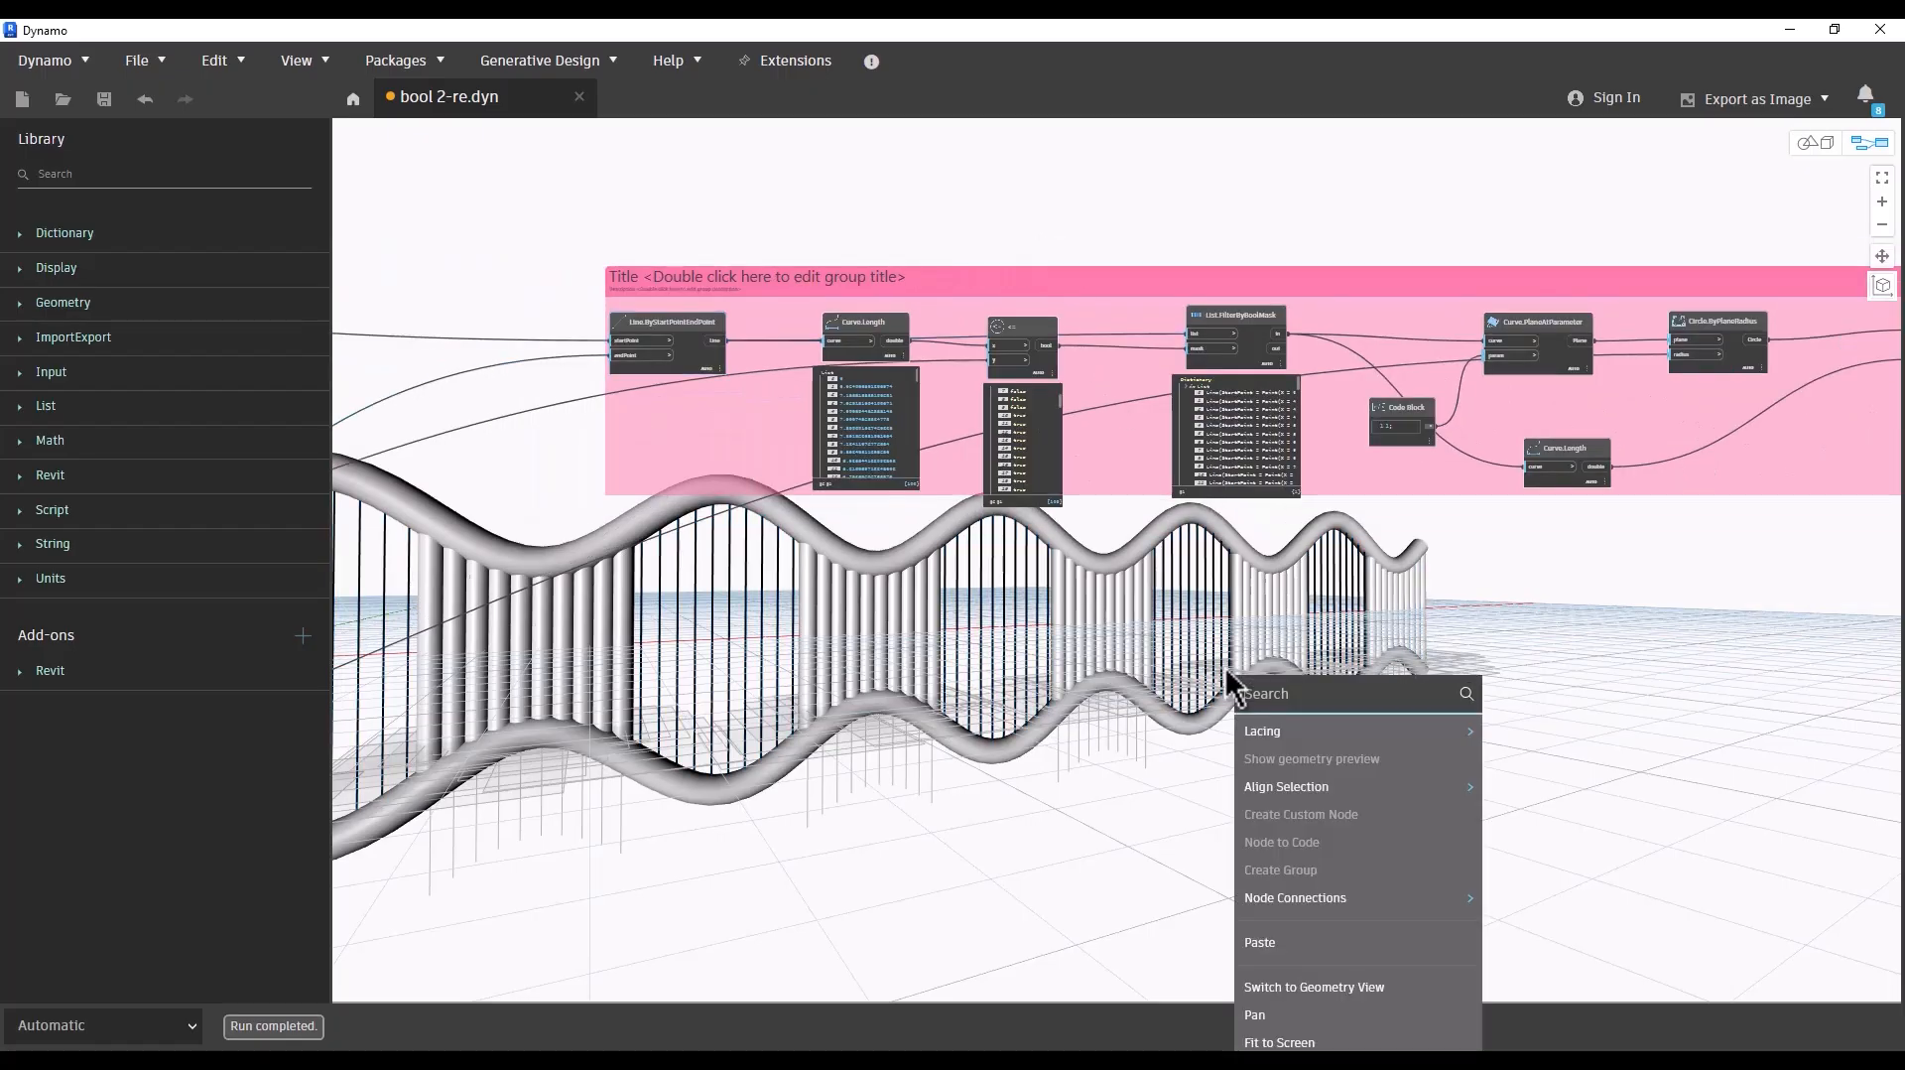
pyautogui.write('bool')
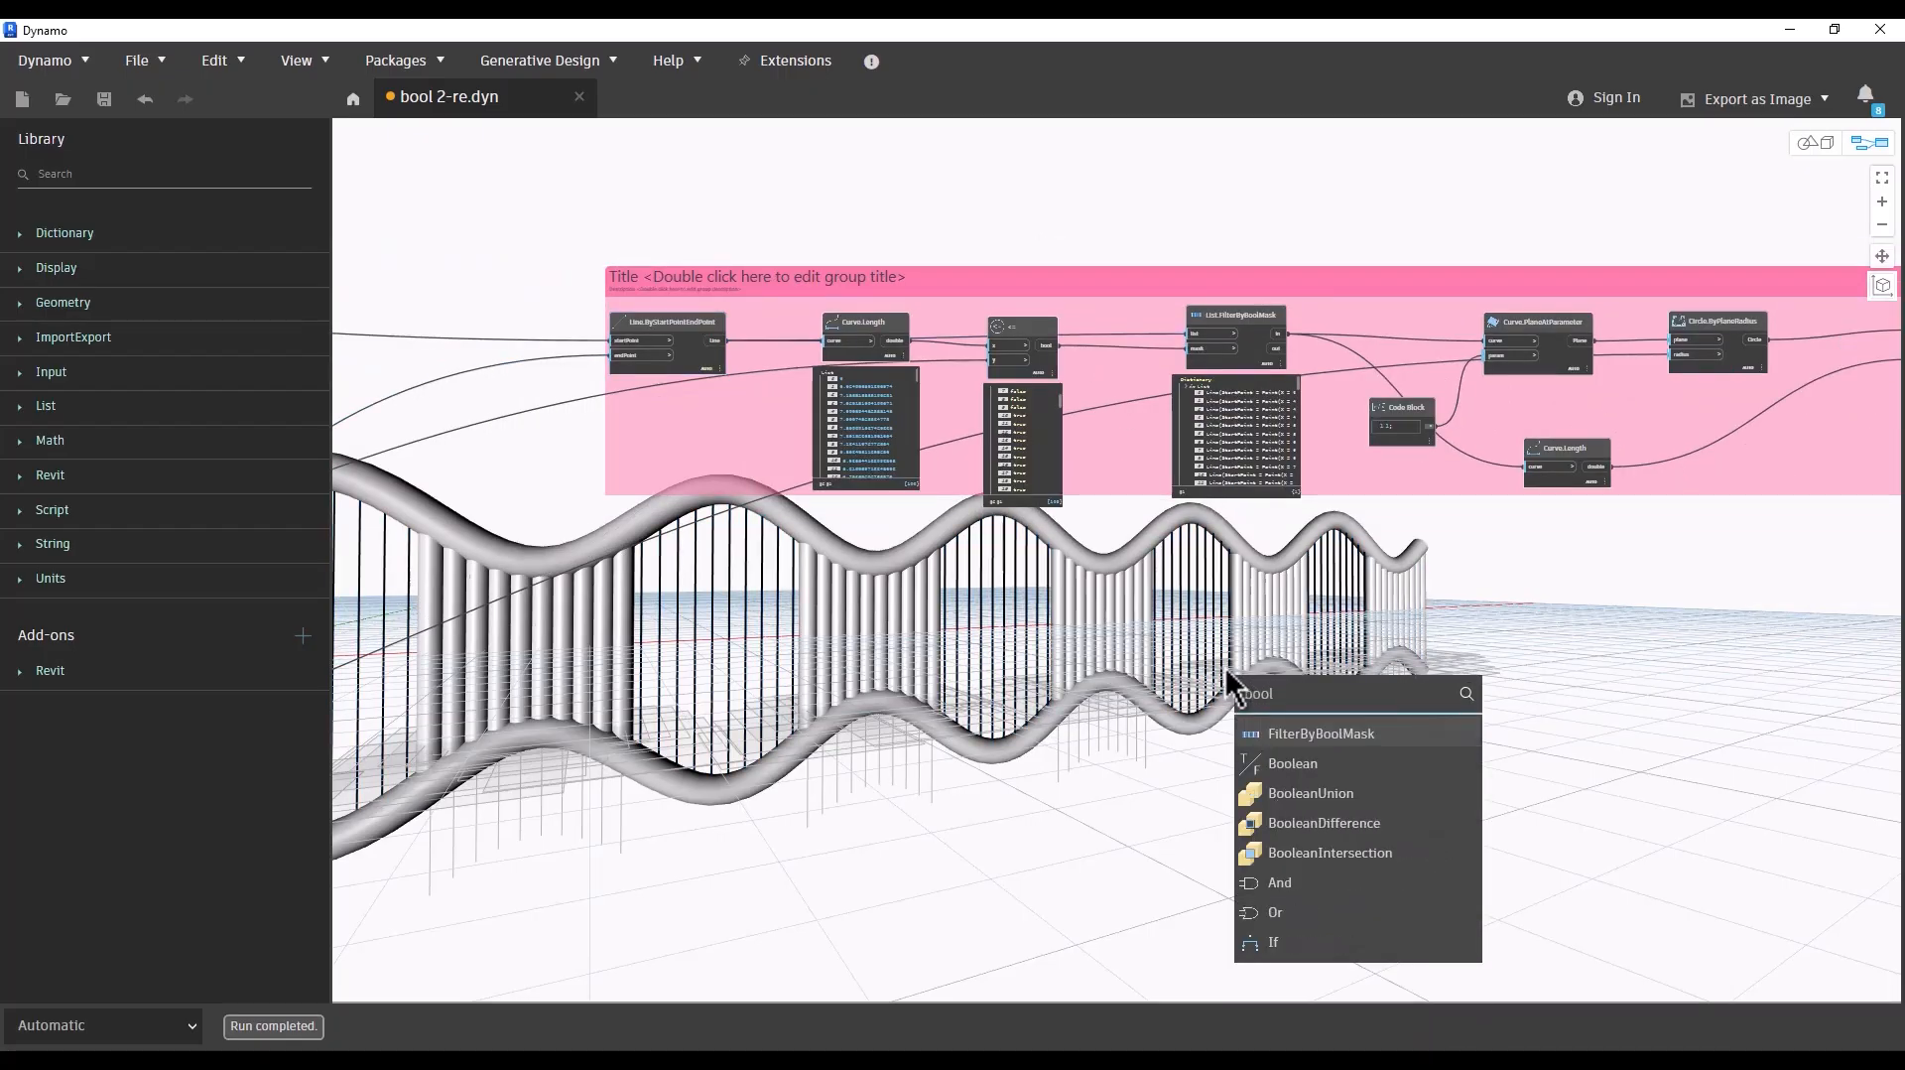
pyautogui.click(1309, 734)
pyautogui.moveTo(1373, 757); pyautogui.dragTo(1290, 655)
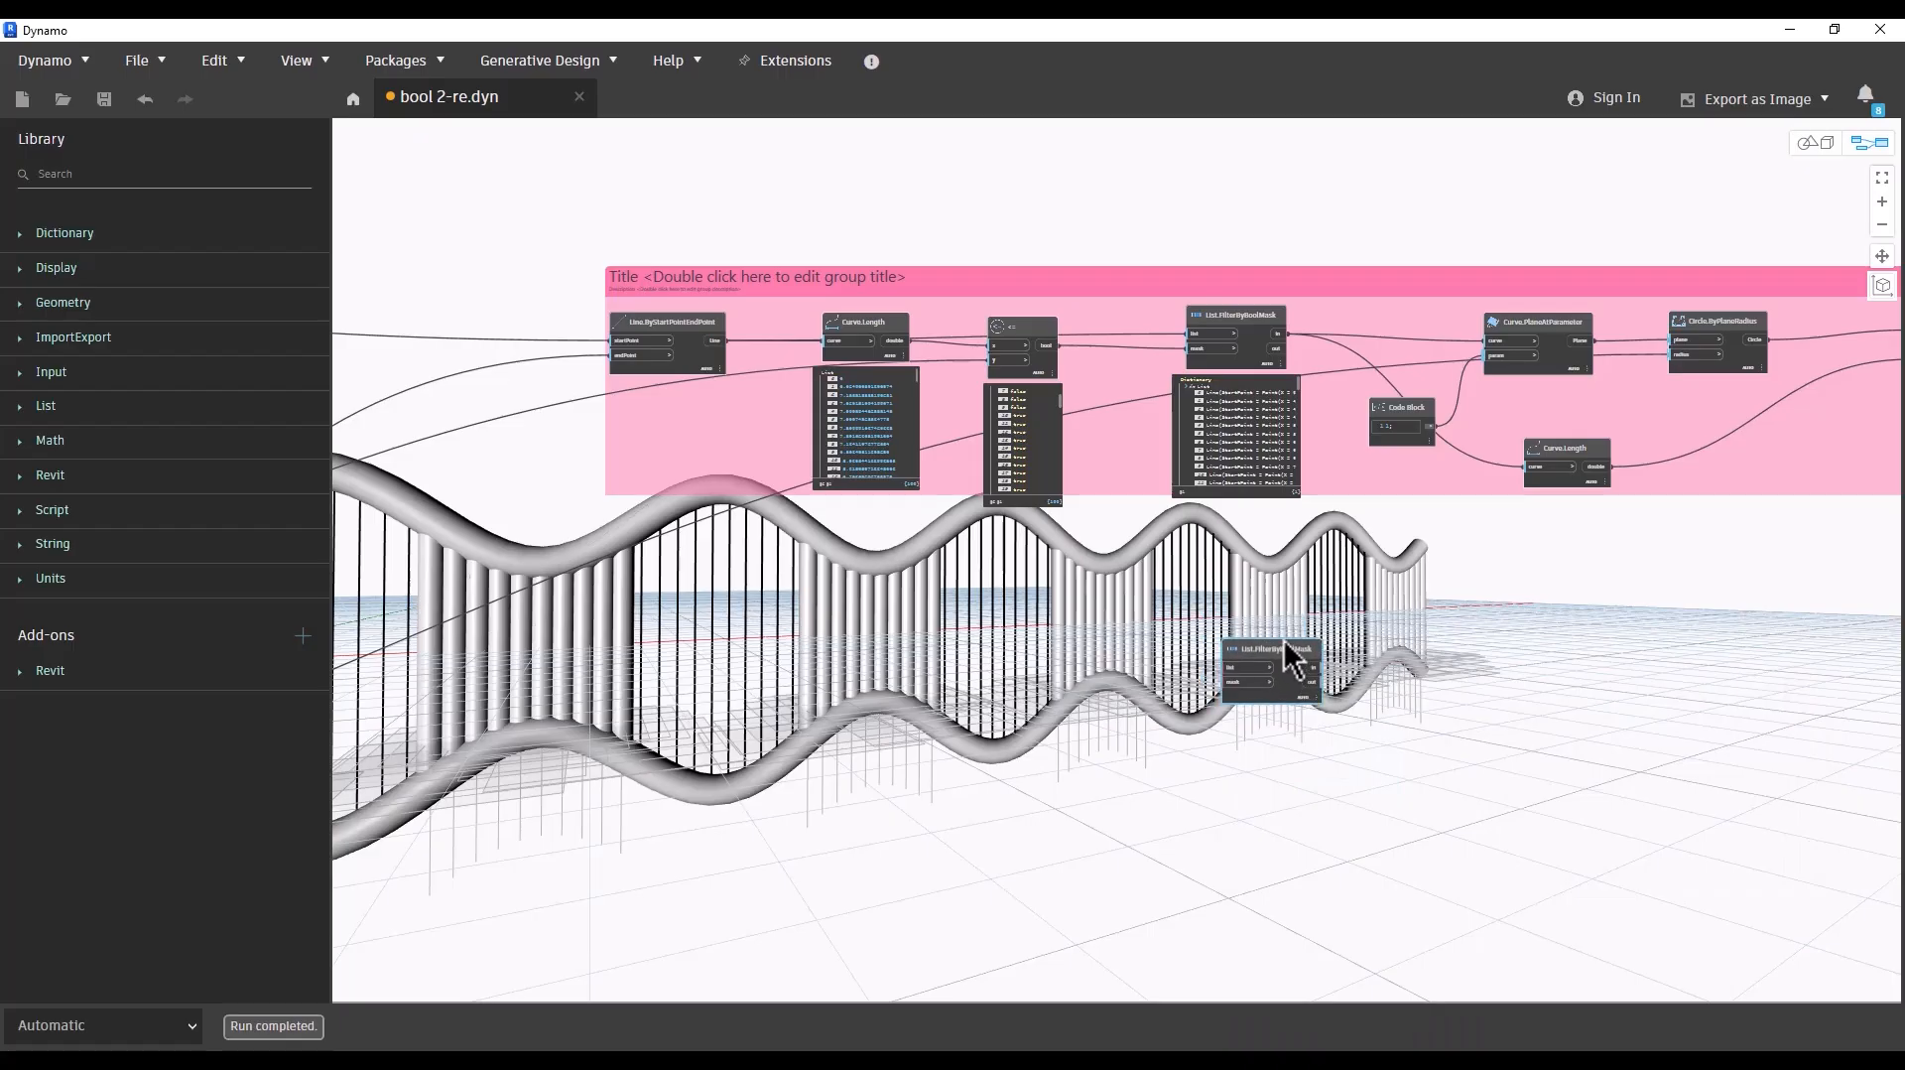
pyautogui.scroll(3, 1182, 607)
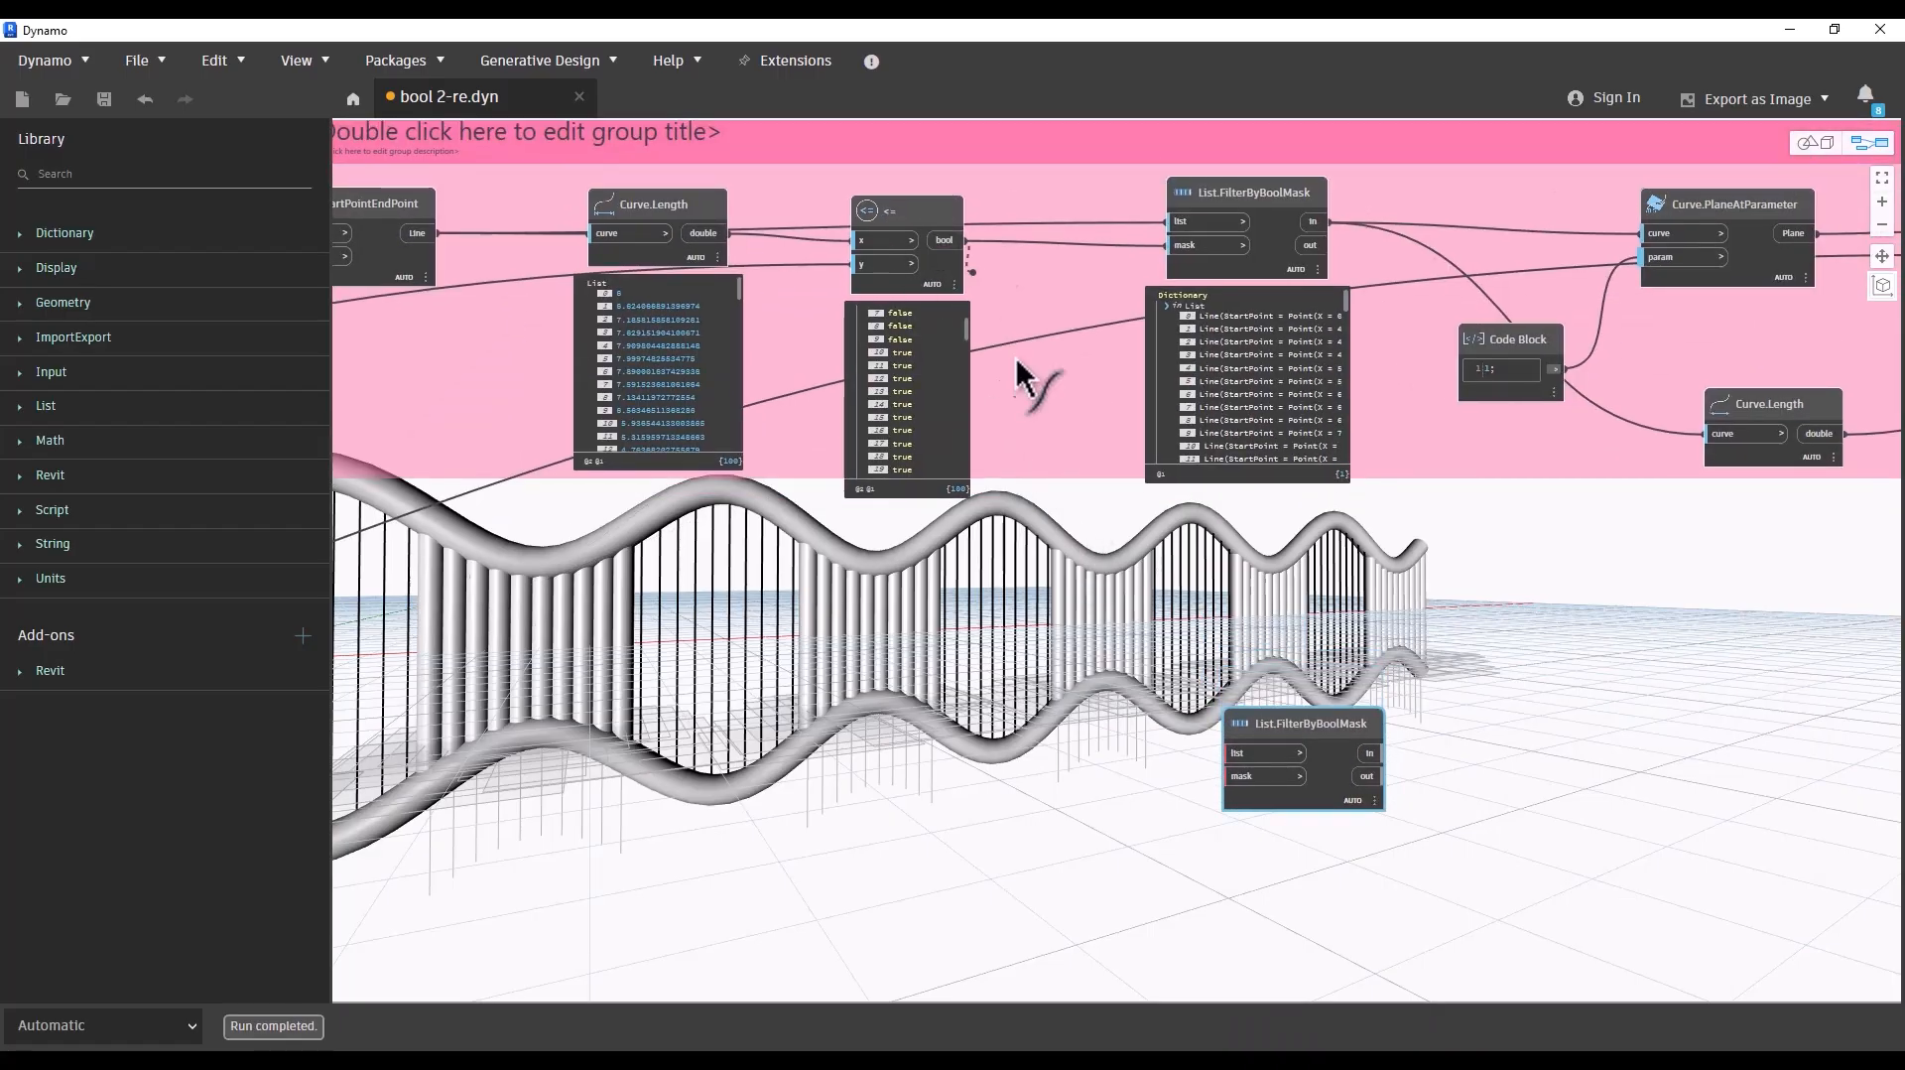
pyautogui.click(1235, 776)
# Step: Connect the Base Wave's Point.ByCoordinates output to the list input of the new List.FilterByBoolMask node
pyautogui.moveTo(676, 571); pyautogui.dragTo(979, 635, button='middle')
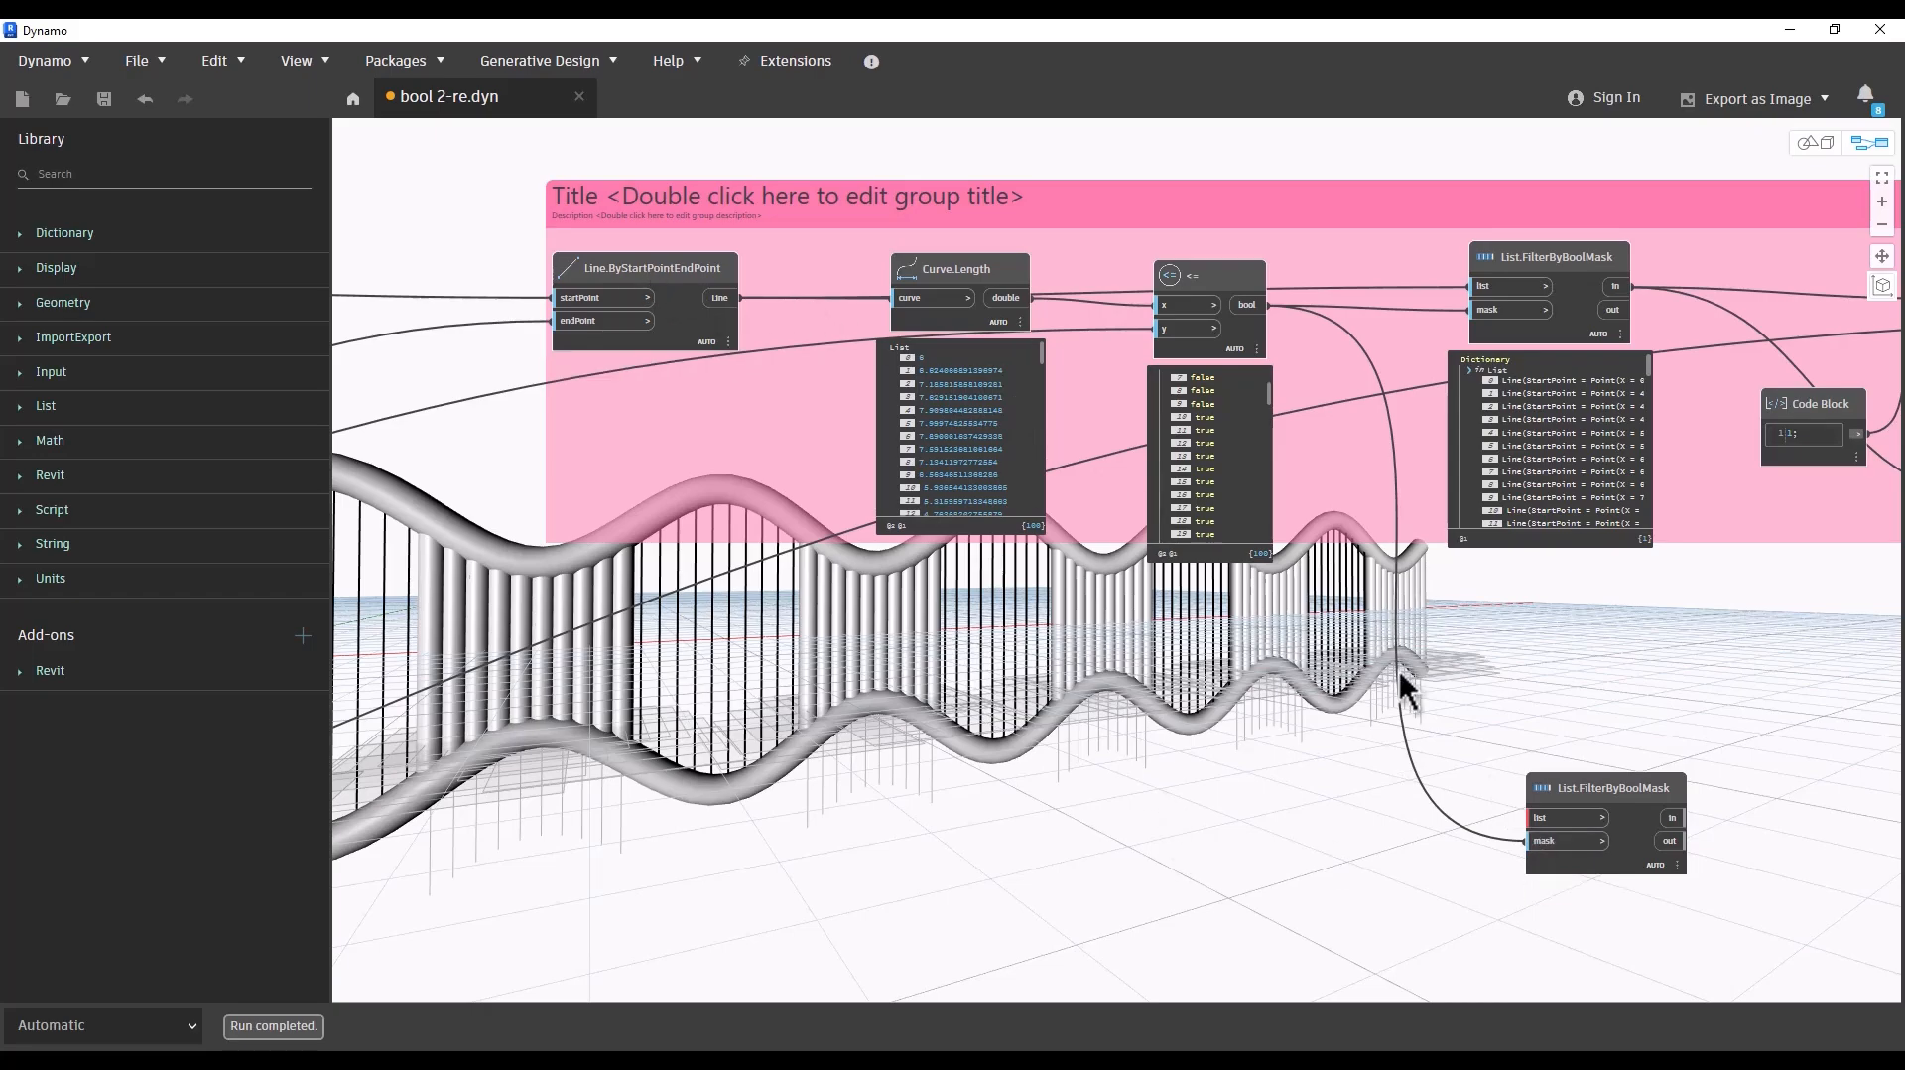
pyautogui.scroll(-5, 1250, 606)
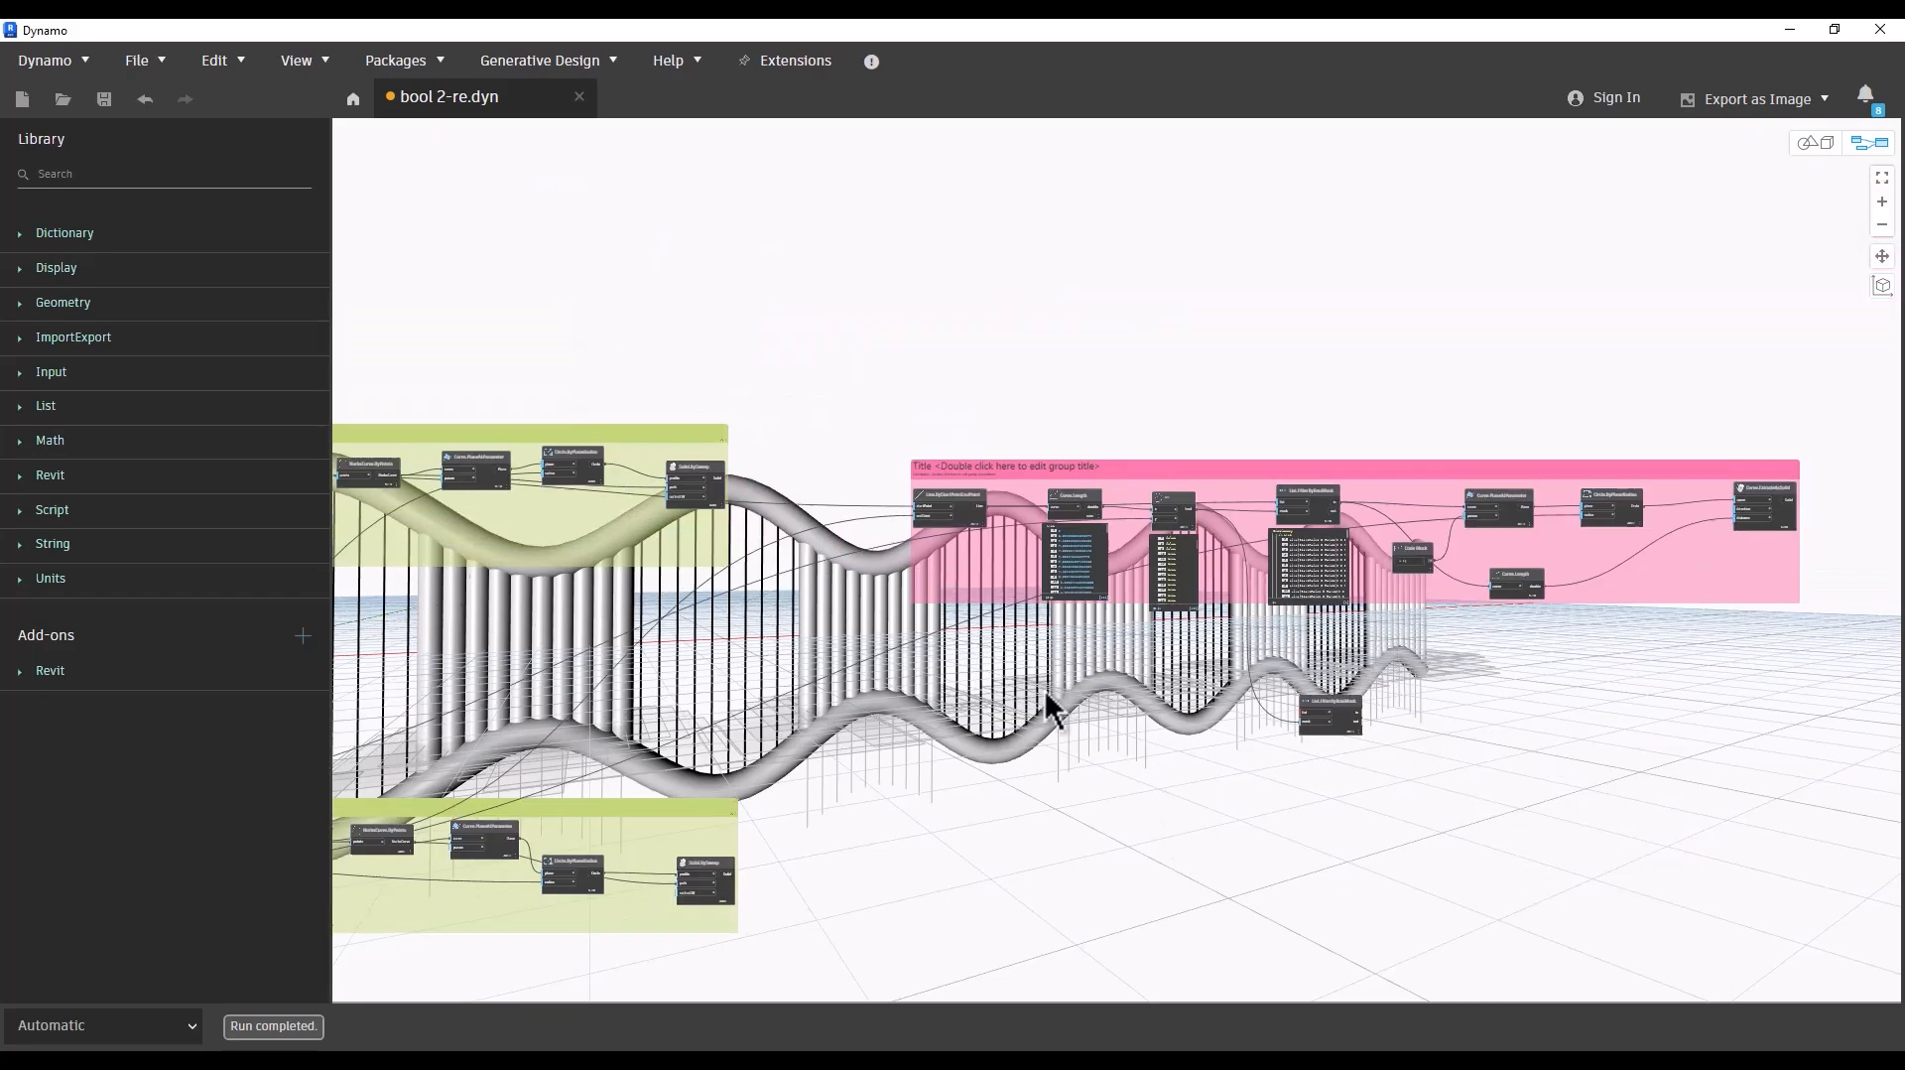
pyautogui.scroll(4, 740, 830)
pyautogui.moveTo(567, 860); pyautogui.dragTo(915, 837, button='middle')
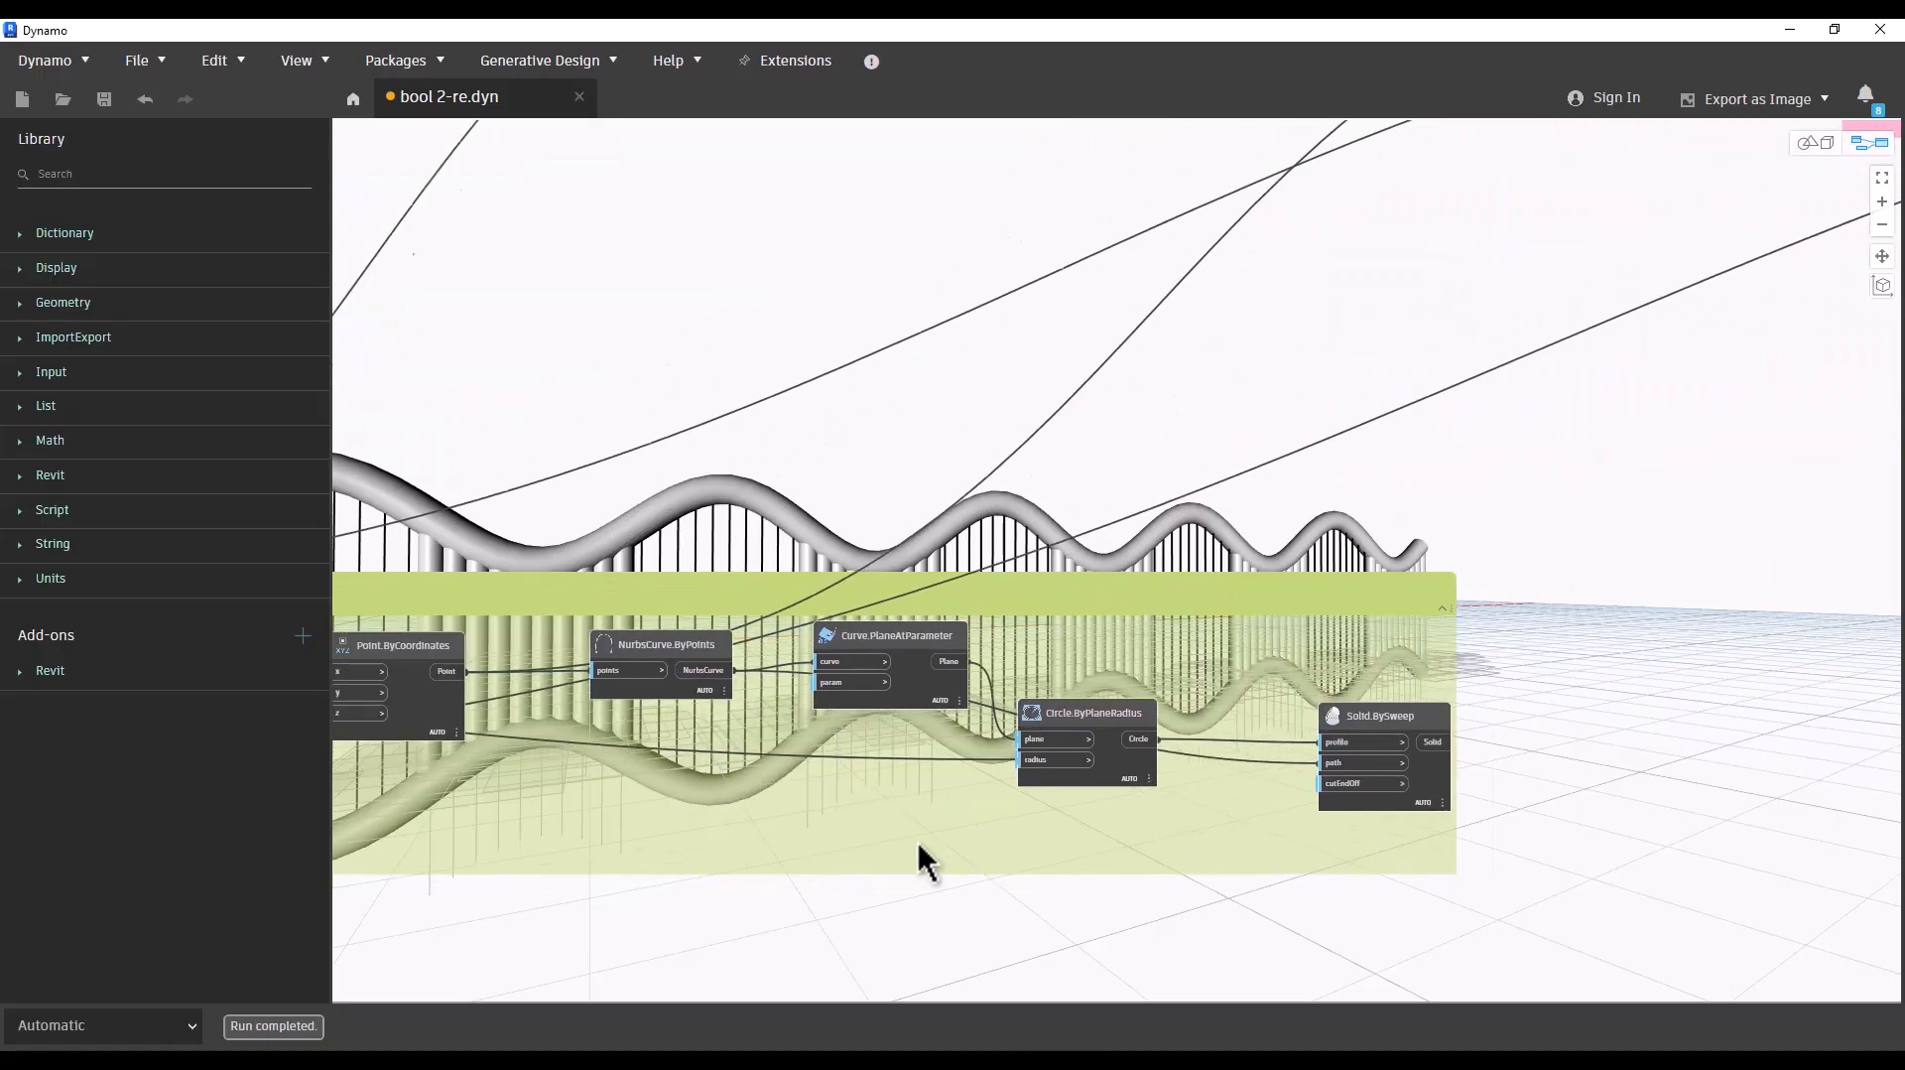
pyautogui.moveTo(675, 779); pyautogui.dragTo(898, 799, button='middle')
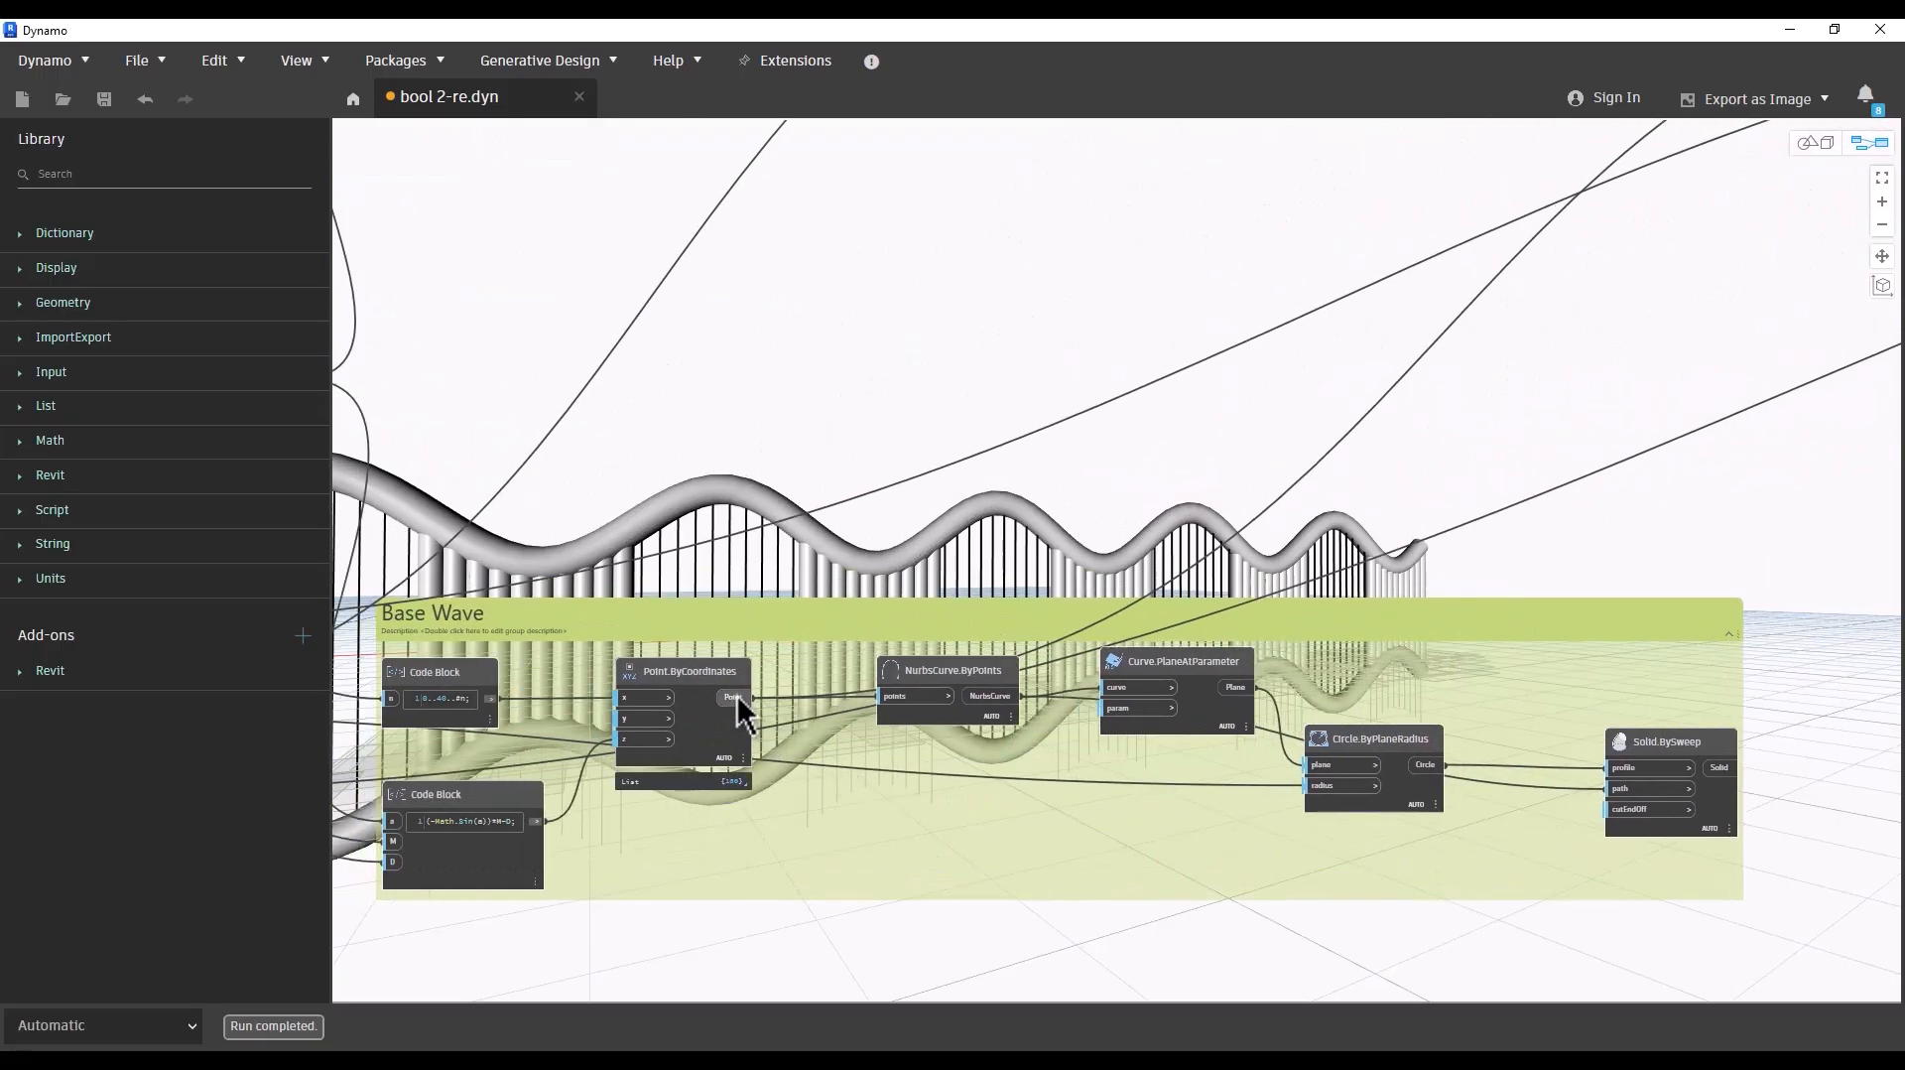
pyautogui.scroll(-5, 507, 773)
pyautogui.moveTo(1456, 514); pyautogui.dragTo(1116, 552, button='middle')
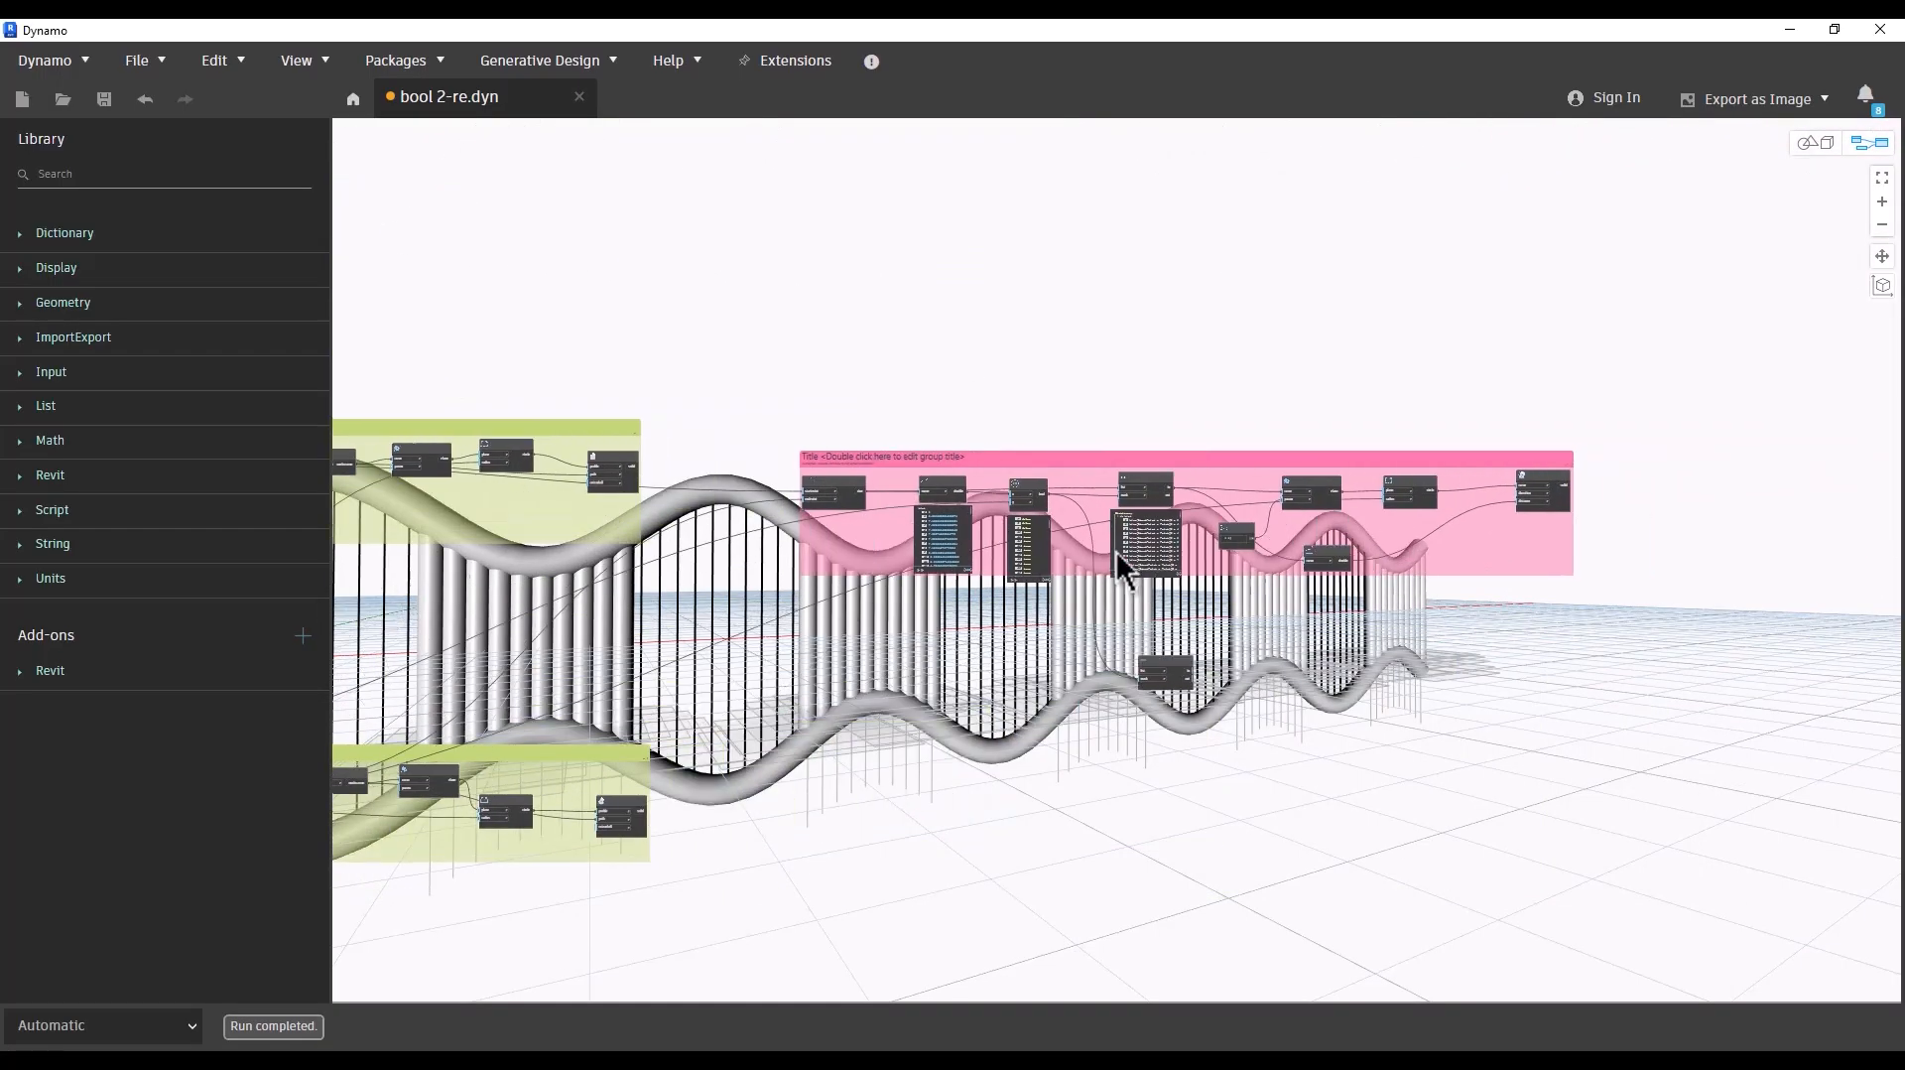
pyautogui.scroll(3, 1165, 657)
pyautogui.scroll(2, 1166, 663)
pyautogui.scroll(-5, 1022, 641)
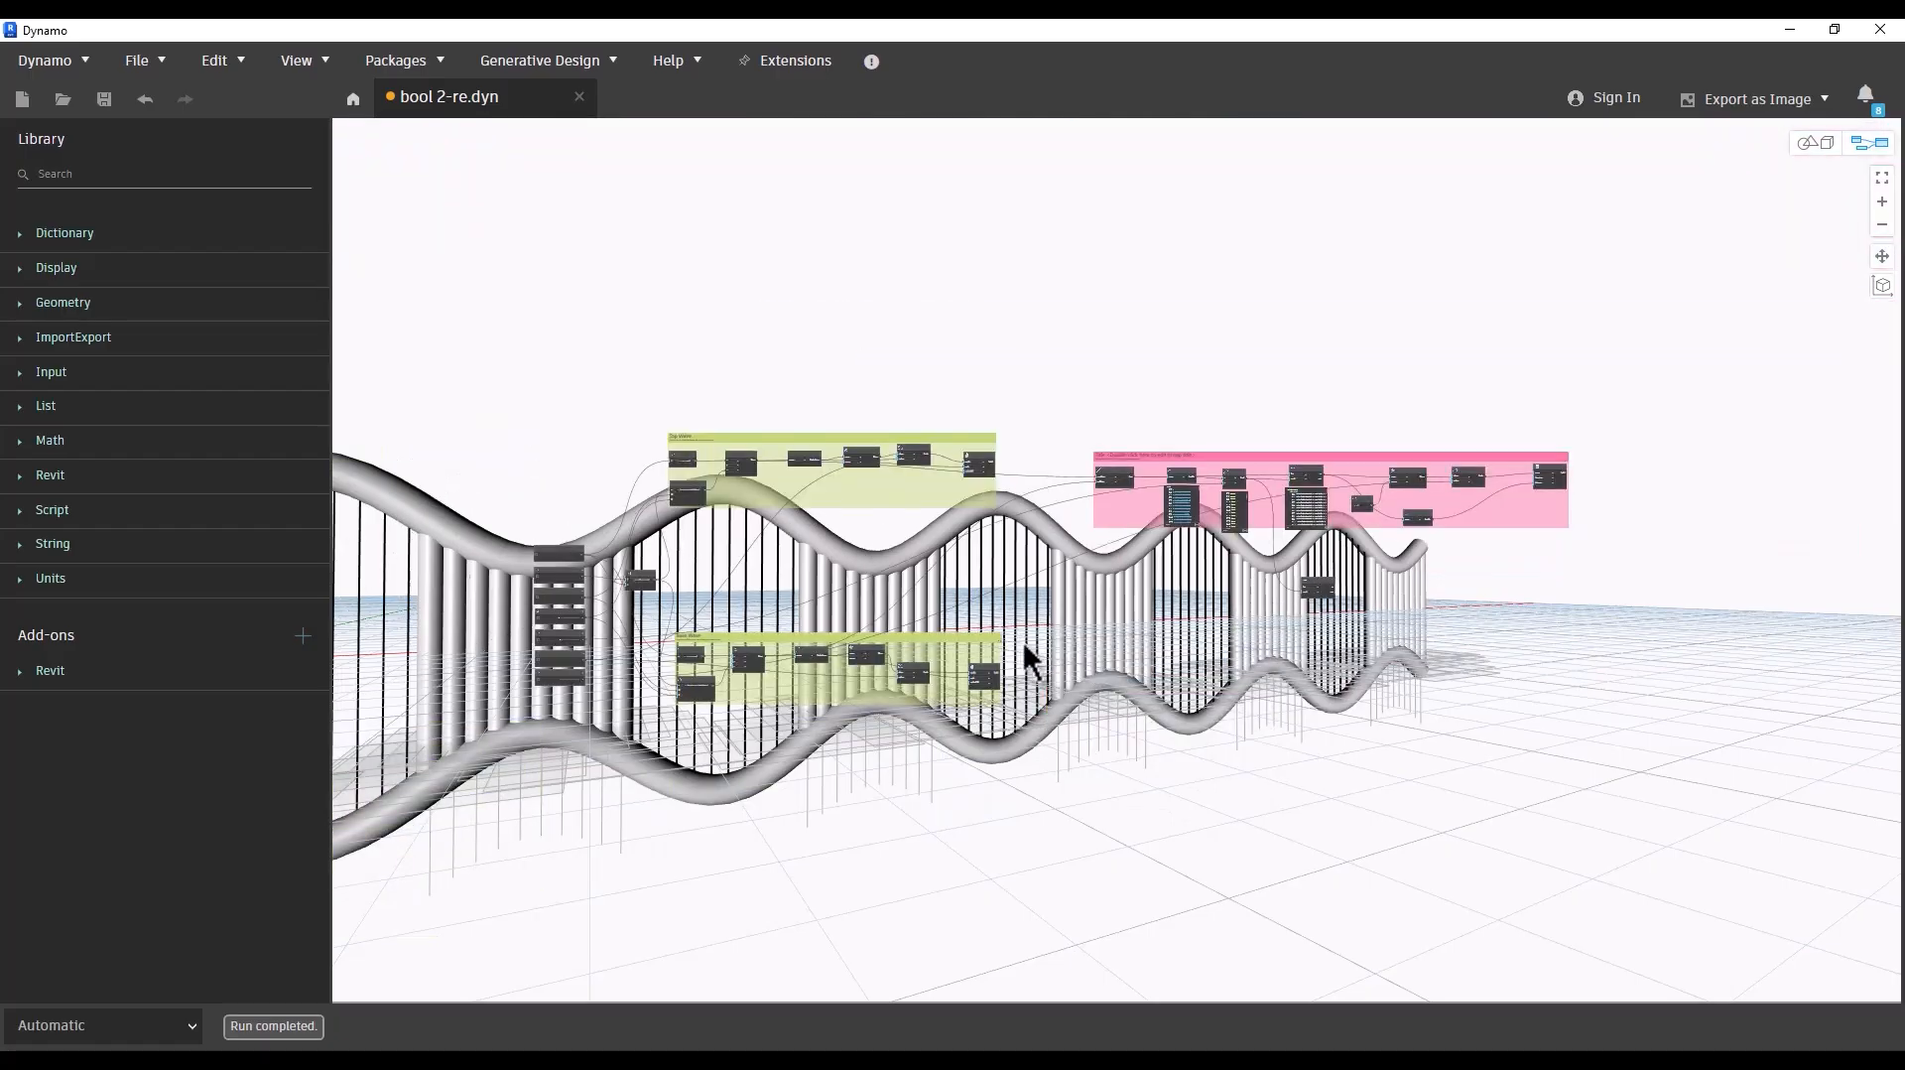
pyautogui.scroll(3, 758, 652)
pyautogui.scroll(1, 758, 652)
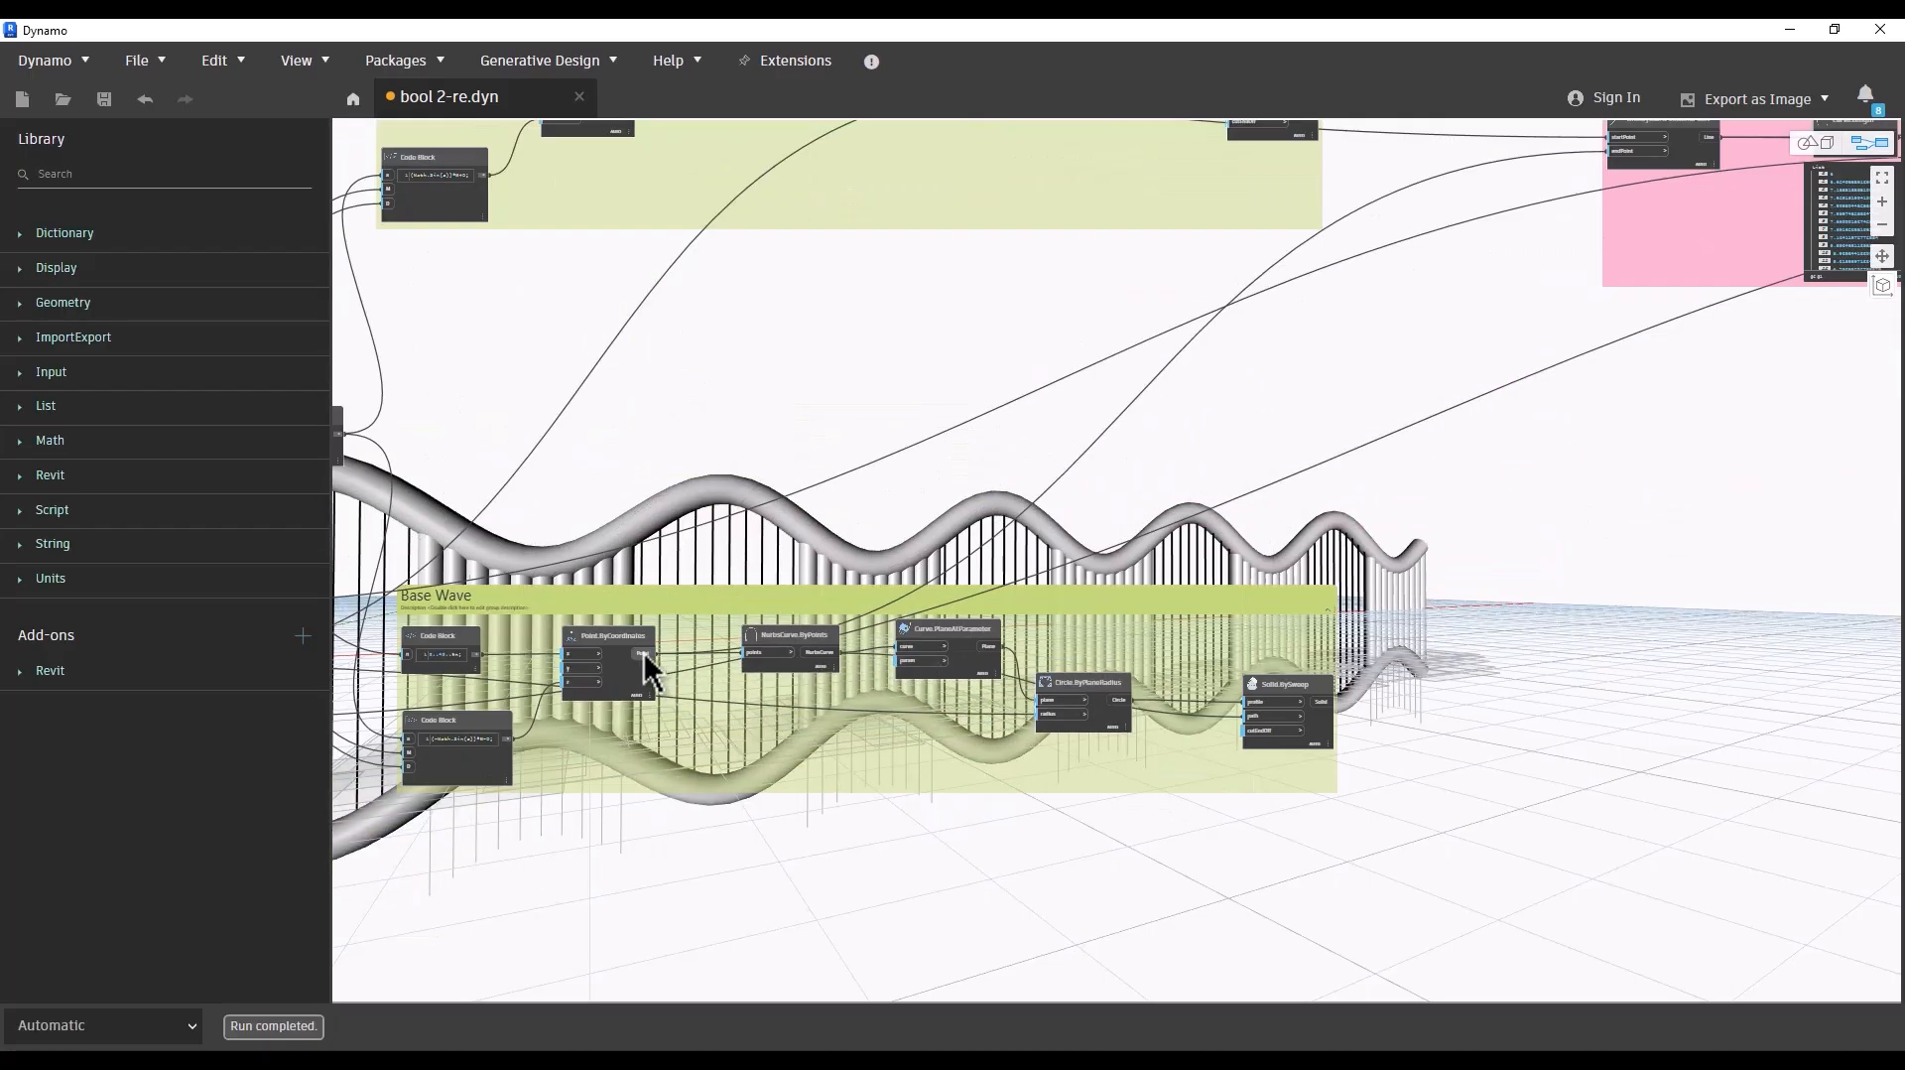
pyautogui.scroll(-3, 605, 768)
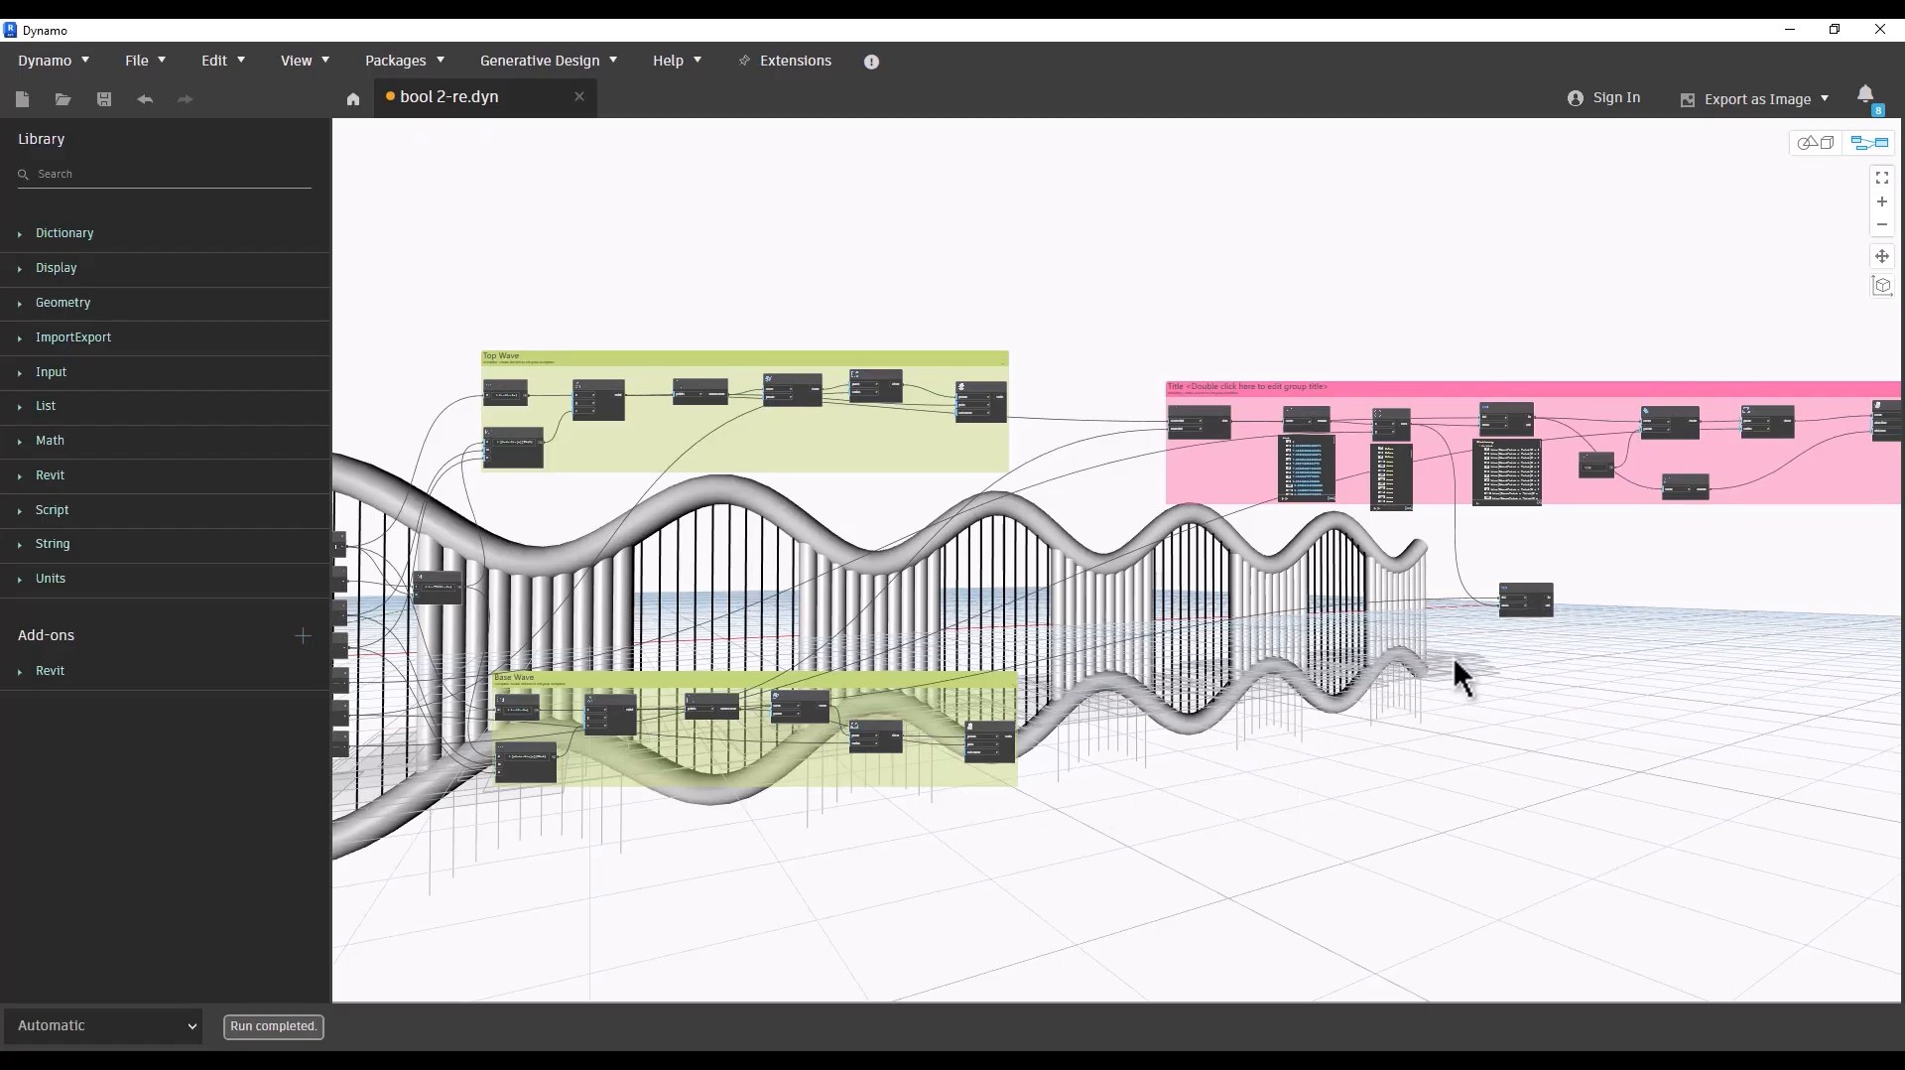
pyautogui.scroll(3, 1037, 412)
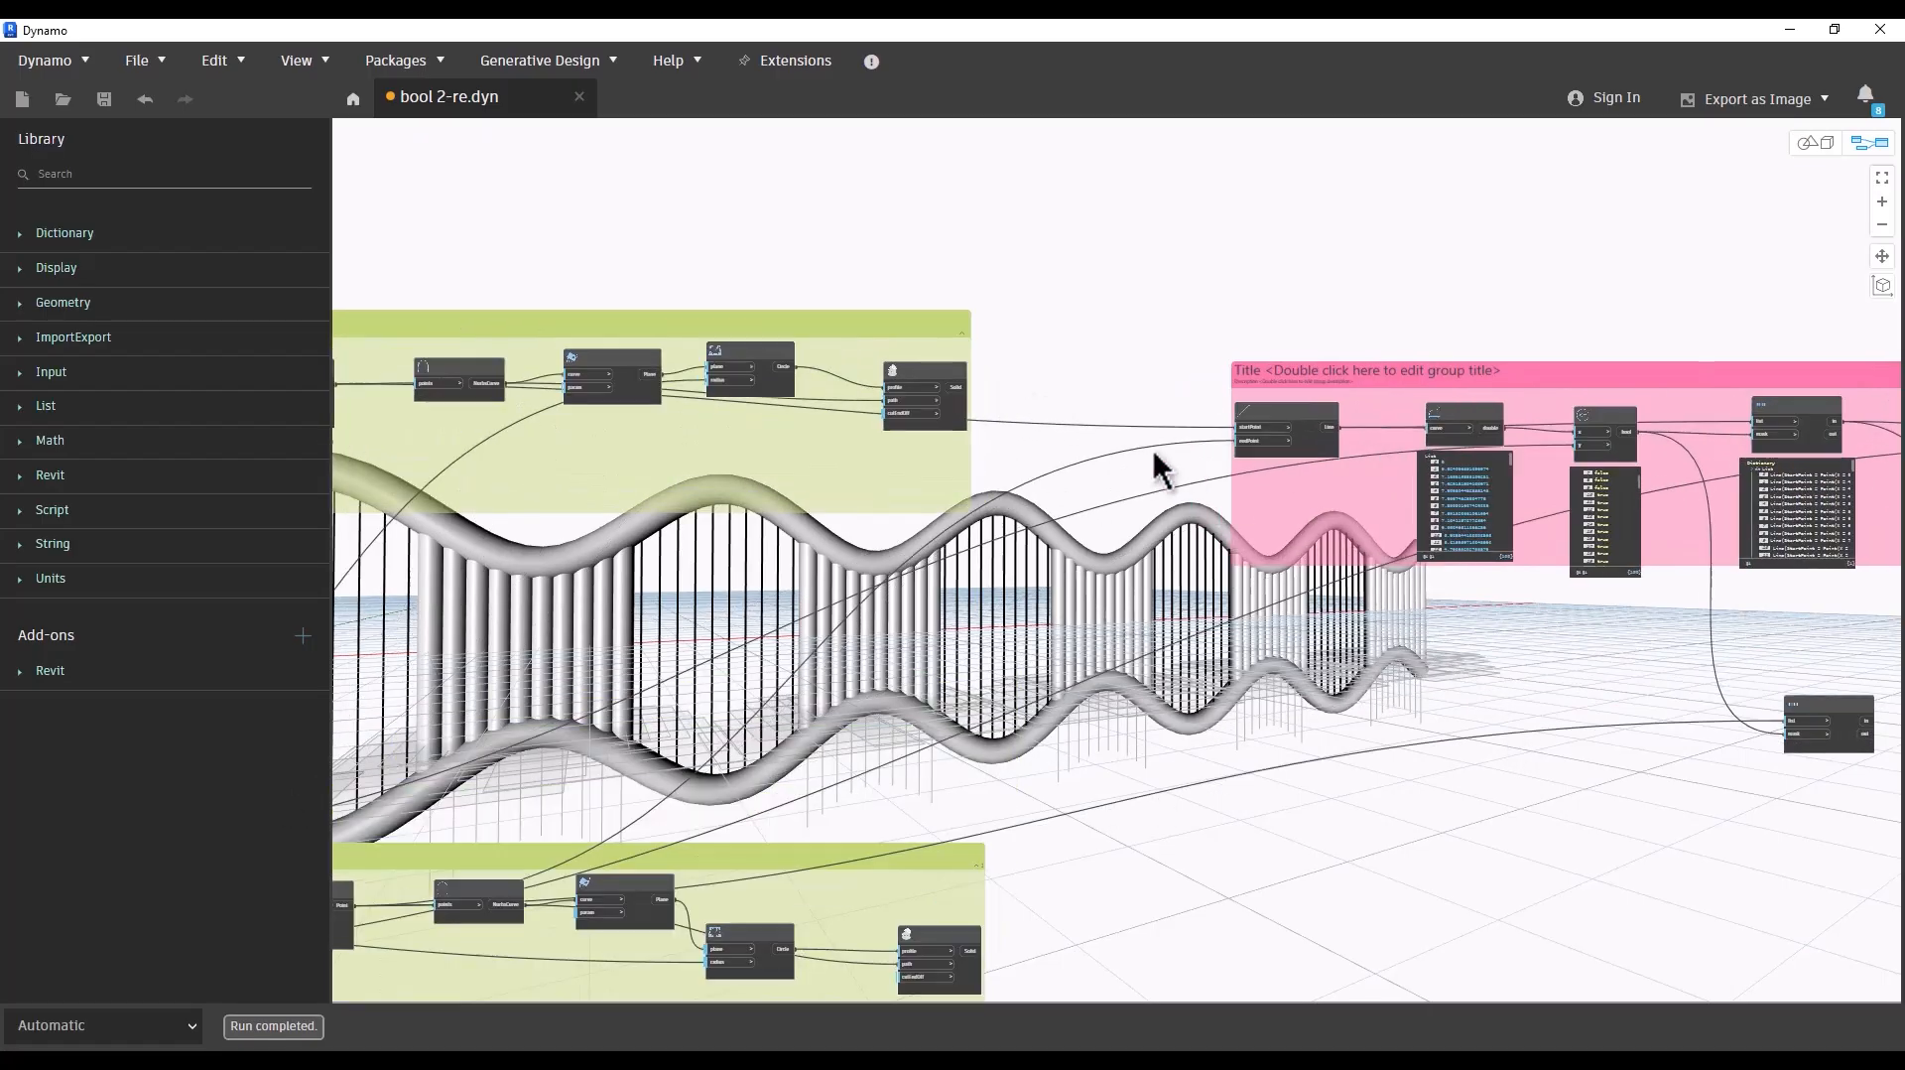
# Step: Turn off the geometry preview of the Solid.BySweep nodes in the Top Wave and Base Wave groups
pyautogui.click(938, 392)
pyautogui.rightClick(931, 383)
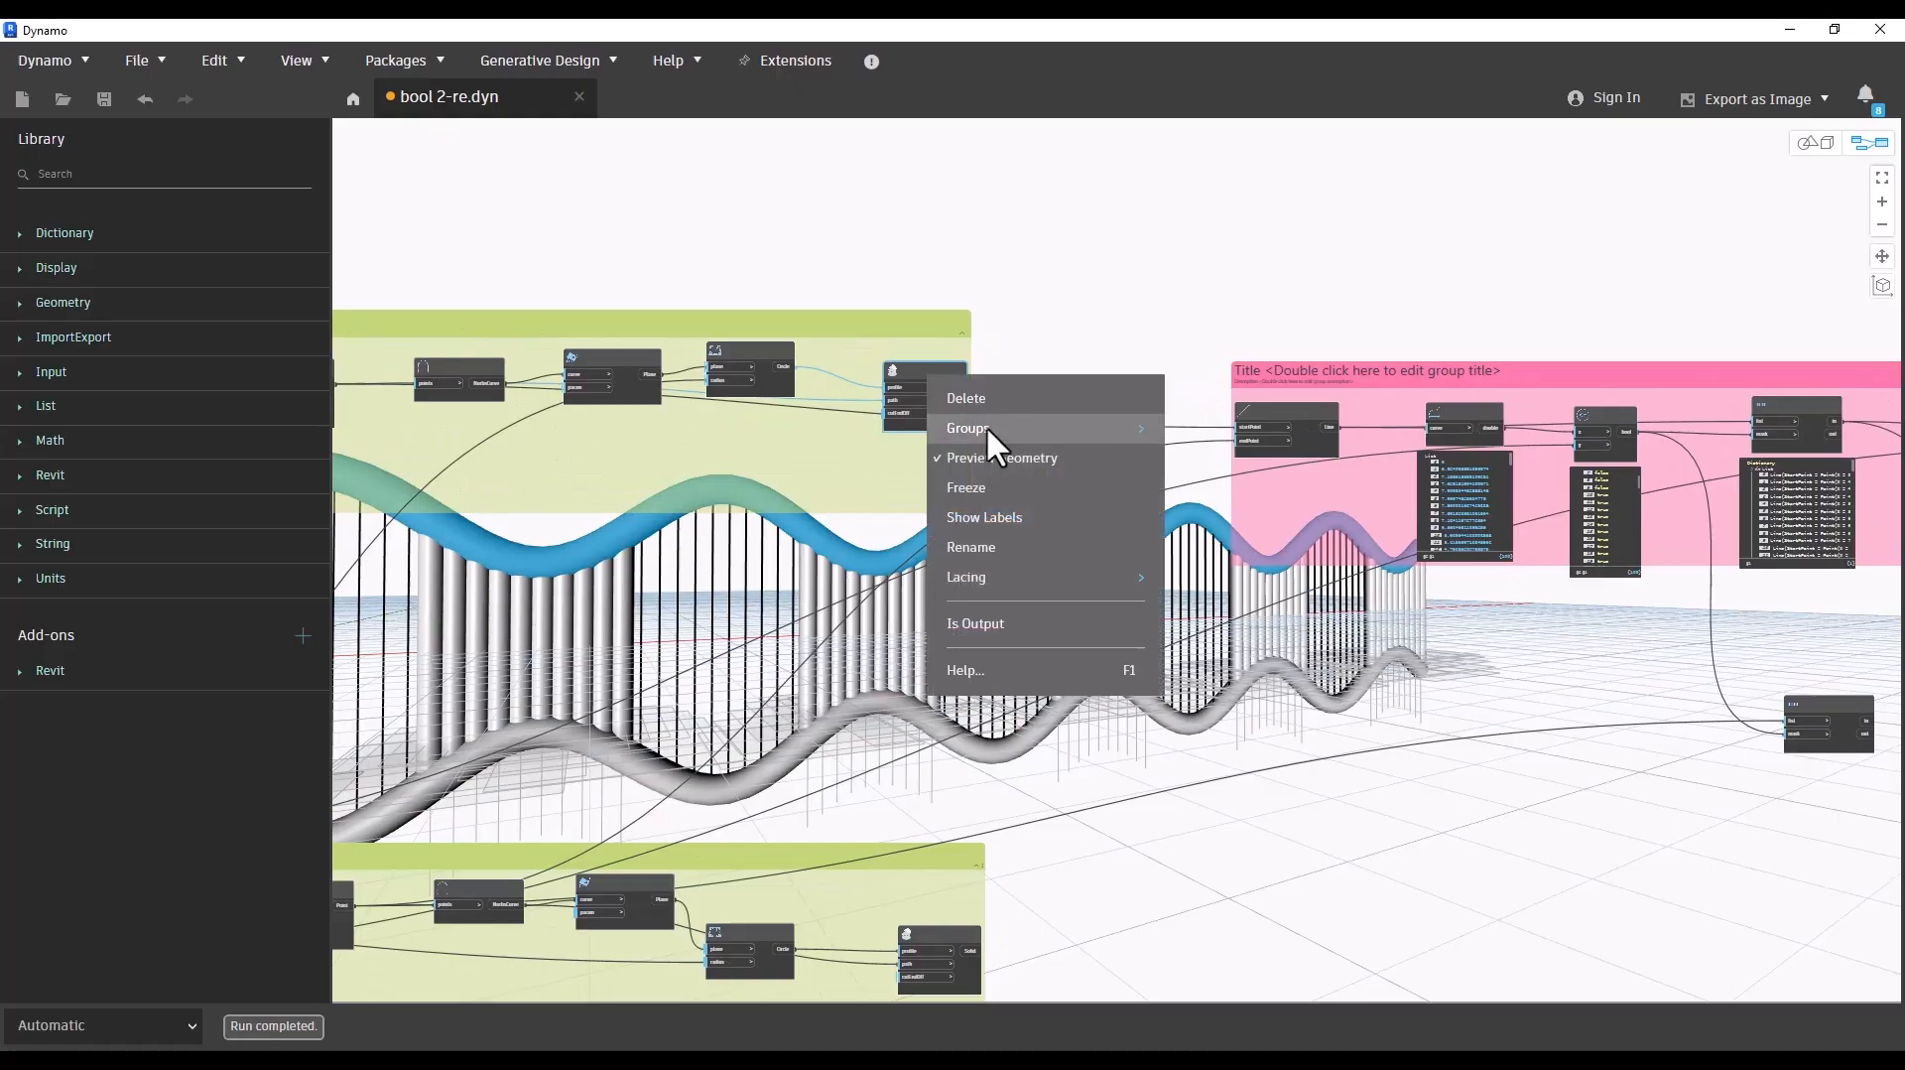
pyautogui.click(983, 462)
pyautogui.moveTo(1021, 618); pyautogui.dragTo(1018, 422, button='middle')
pyautogui.scroll(2, 1015, 427)
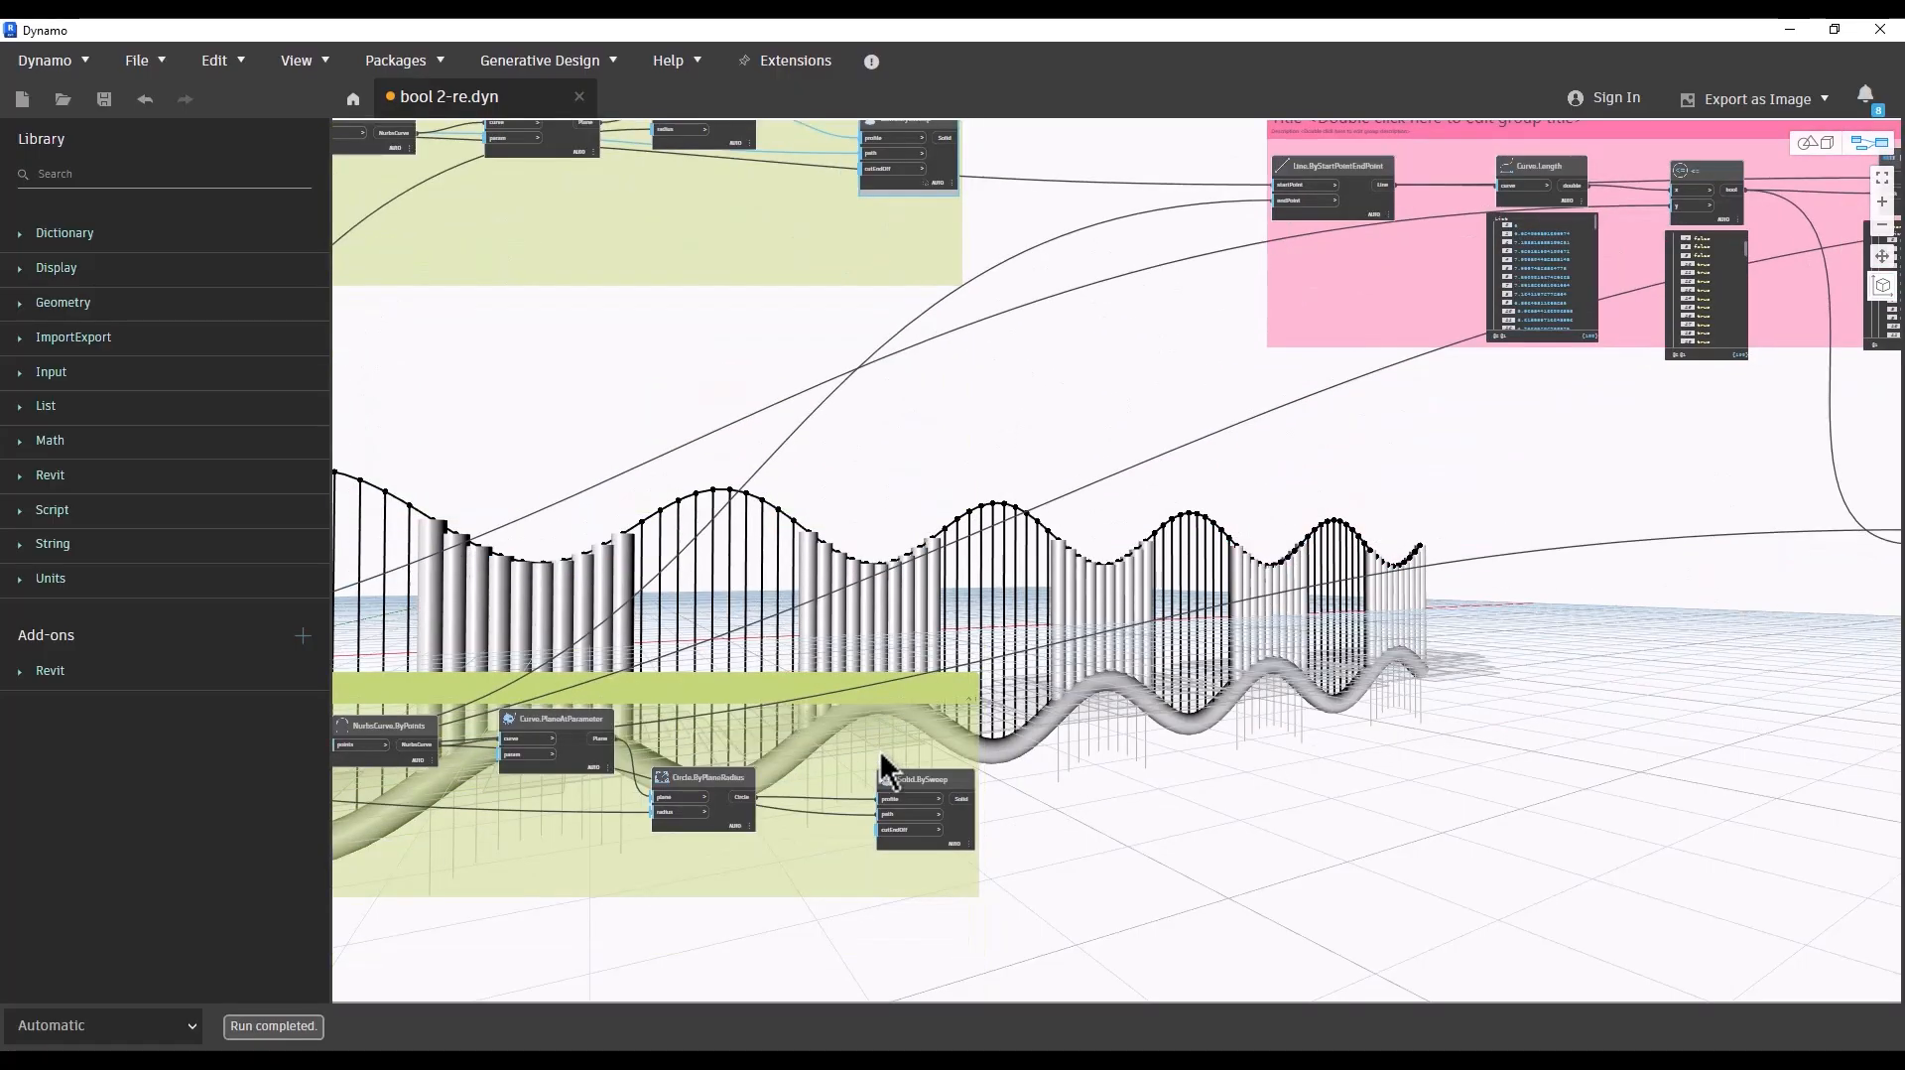
pyautogui.rightClick(915, 776)
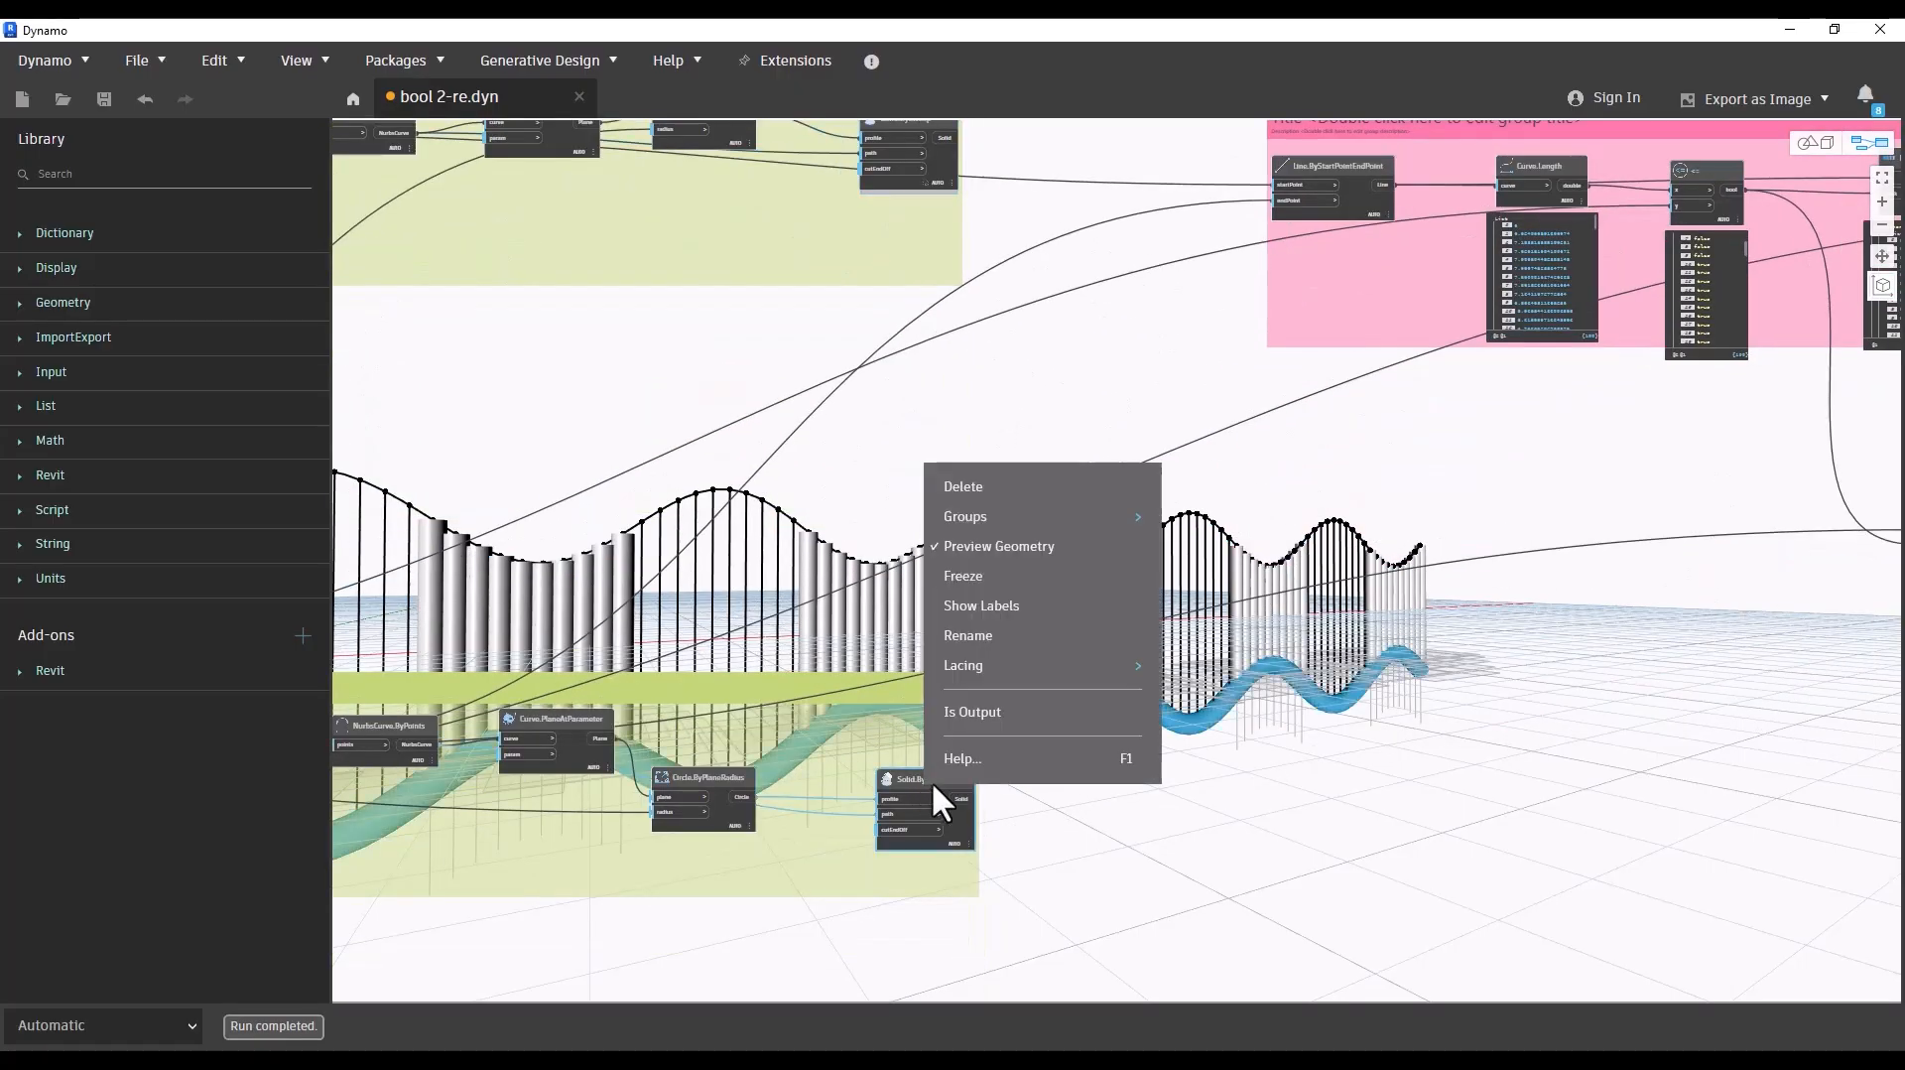
pyautogui.click(982, 544)
# Step: Select the Base Wave's Point.ByCoordinates node to inspect its points in the model and its connections to the other nodes
pyautogui.scroll(-5, 1156, 799)
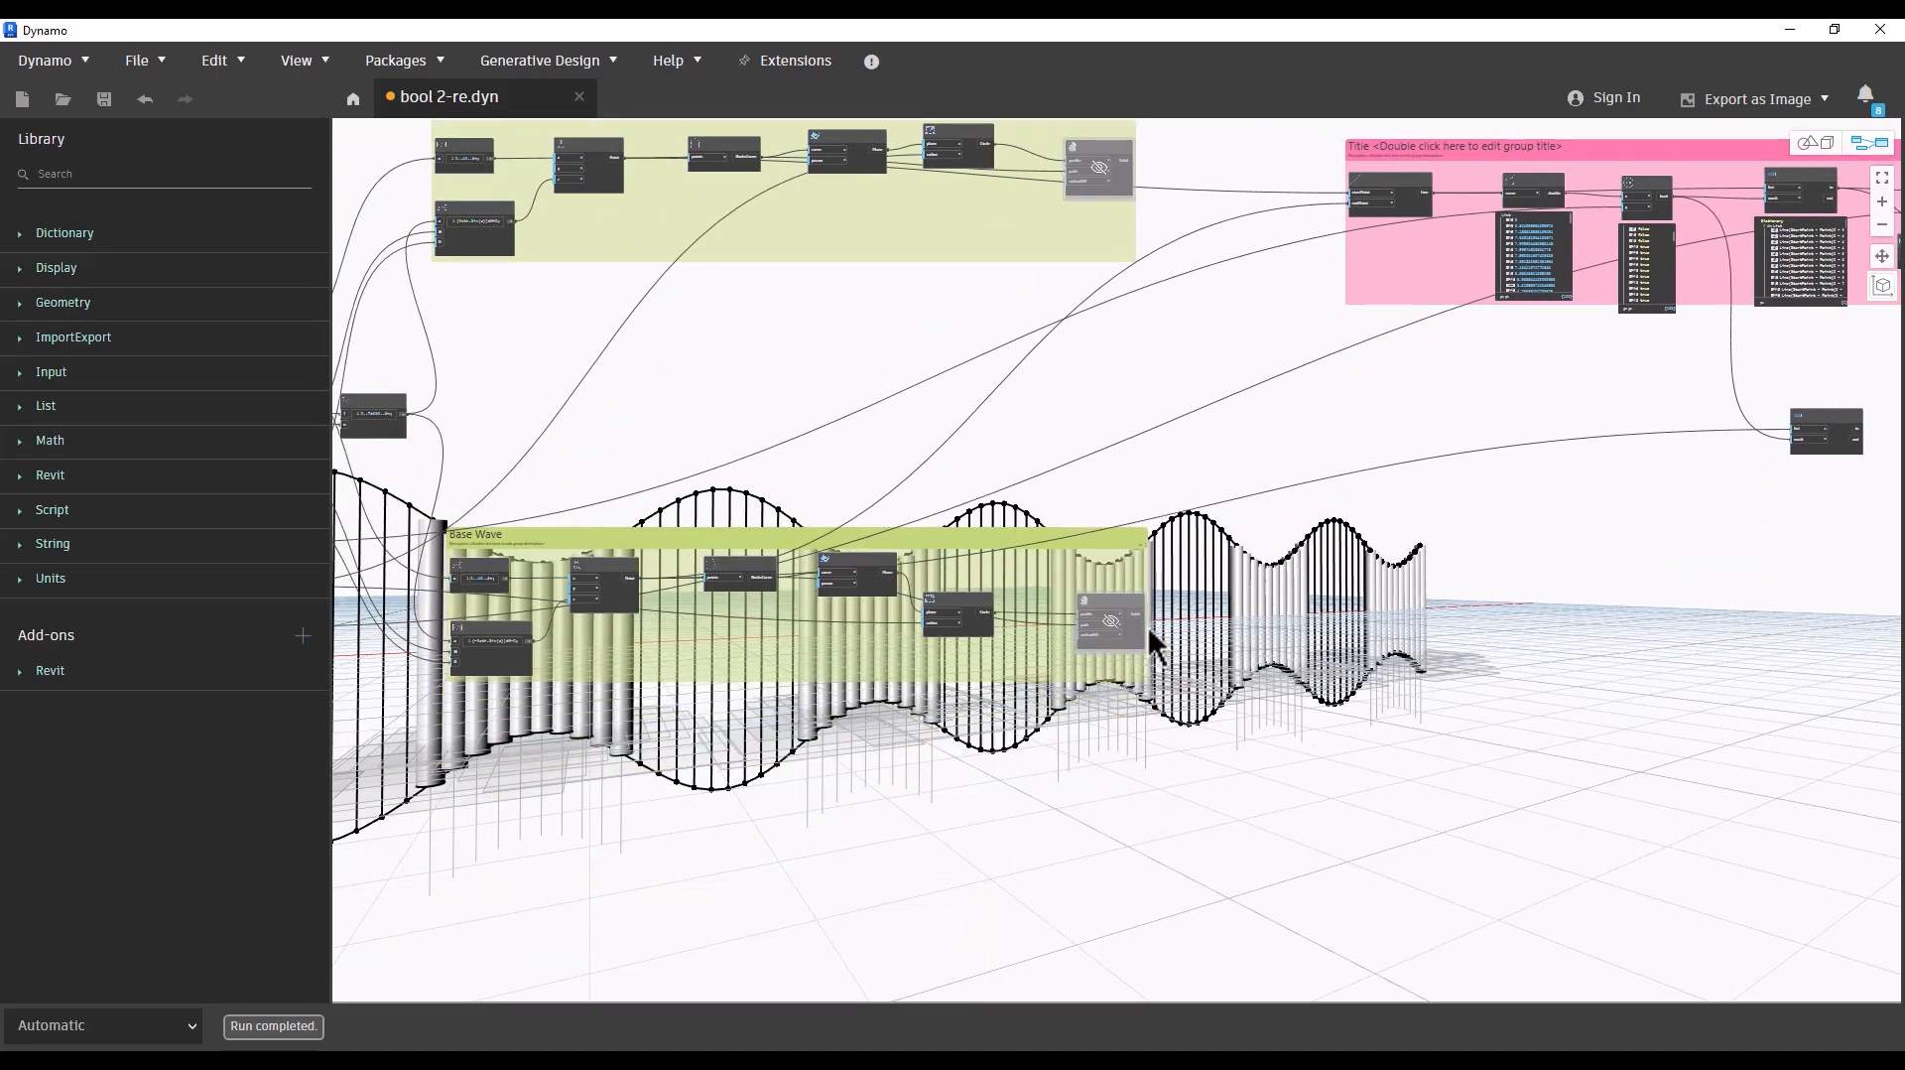
pyautogui.scroll(2, 729, 712)
pyautogui.click(578, 519)
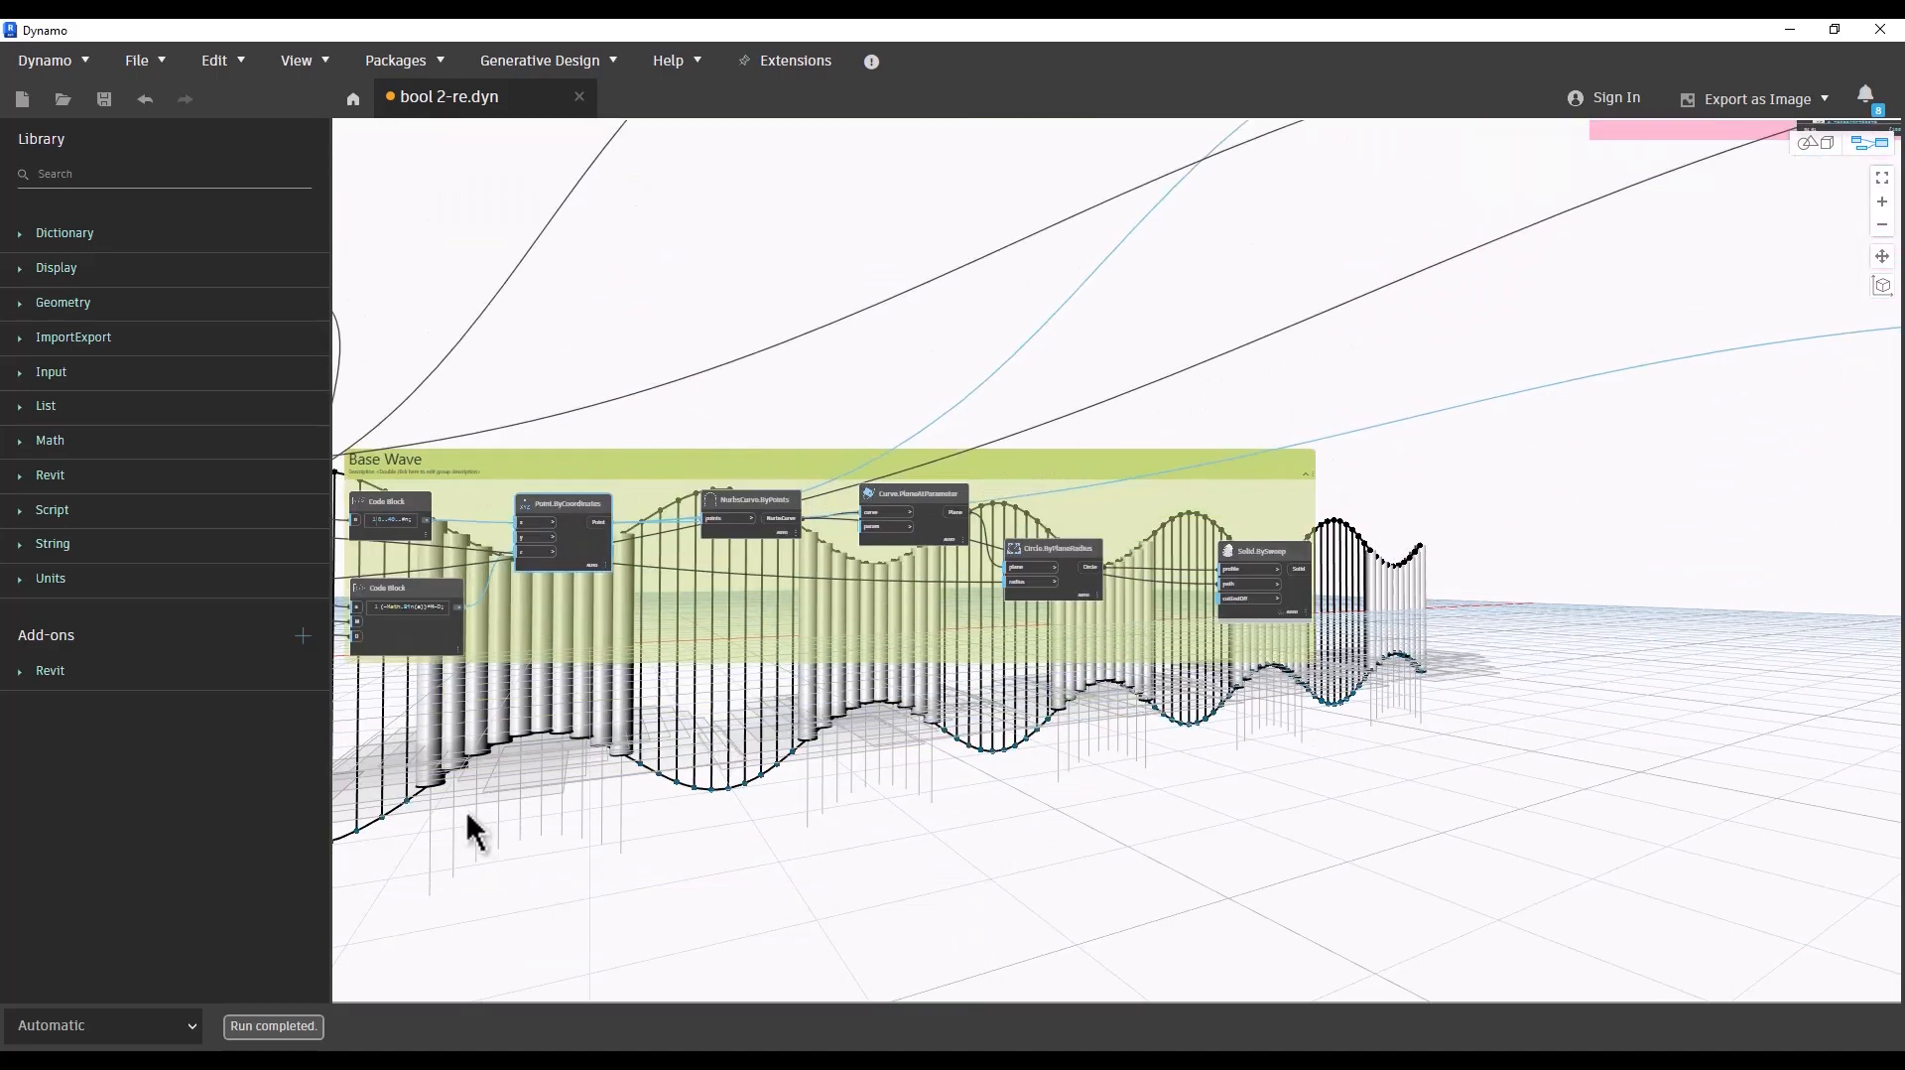
pyautogui.scroll(-4, 600, 863)
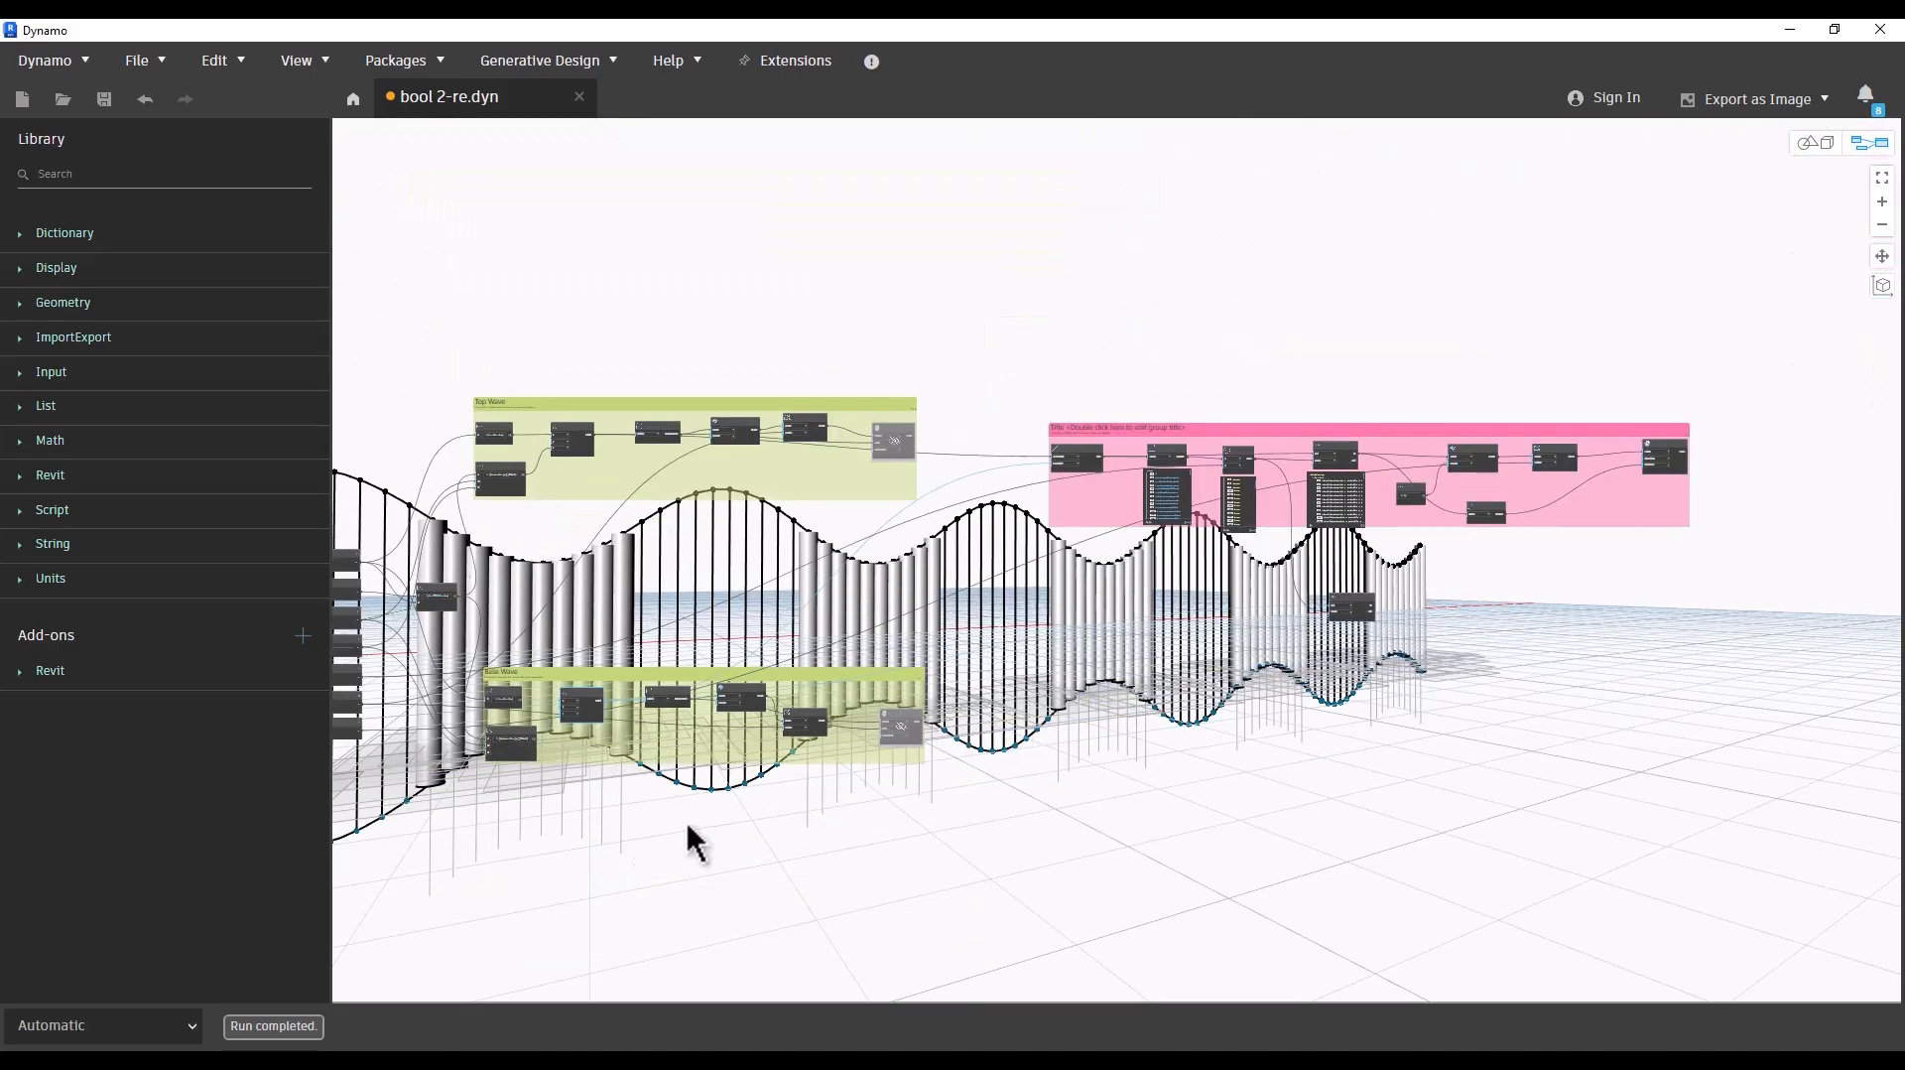
pyautogui.scroll(3, 1148, 556)
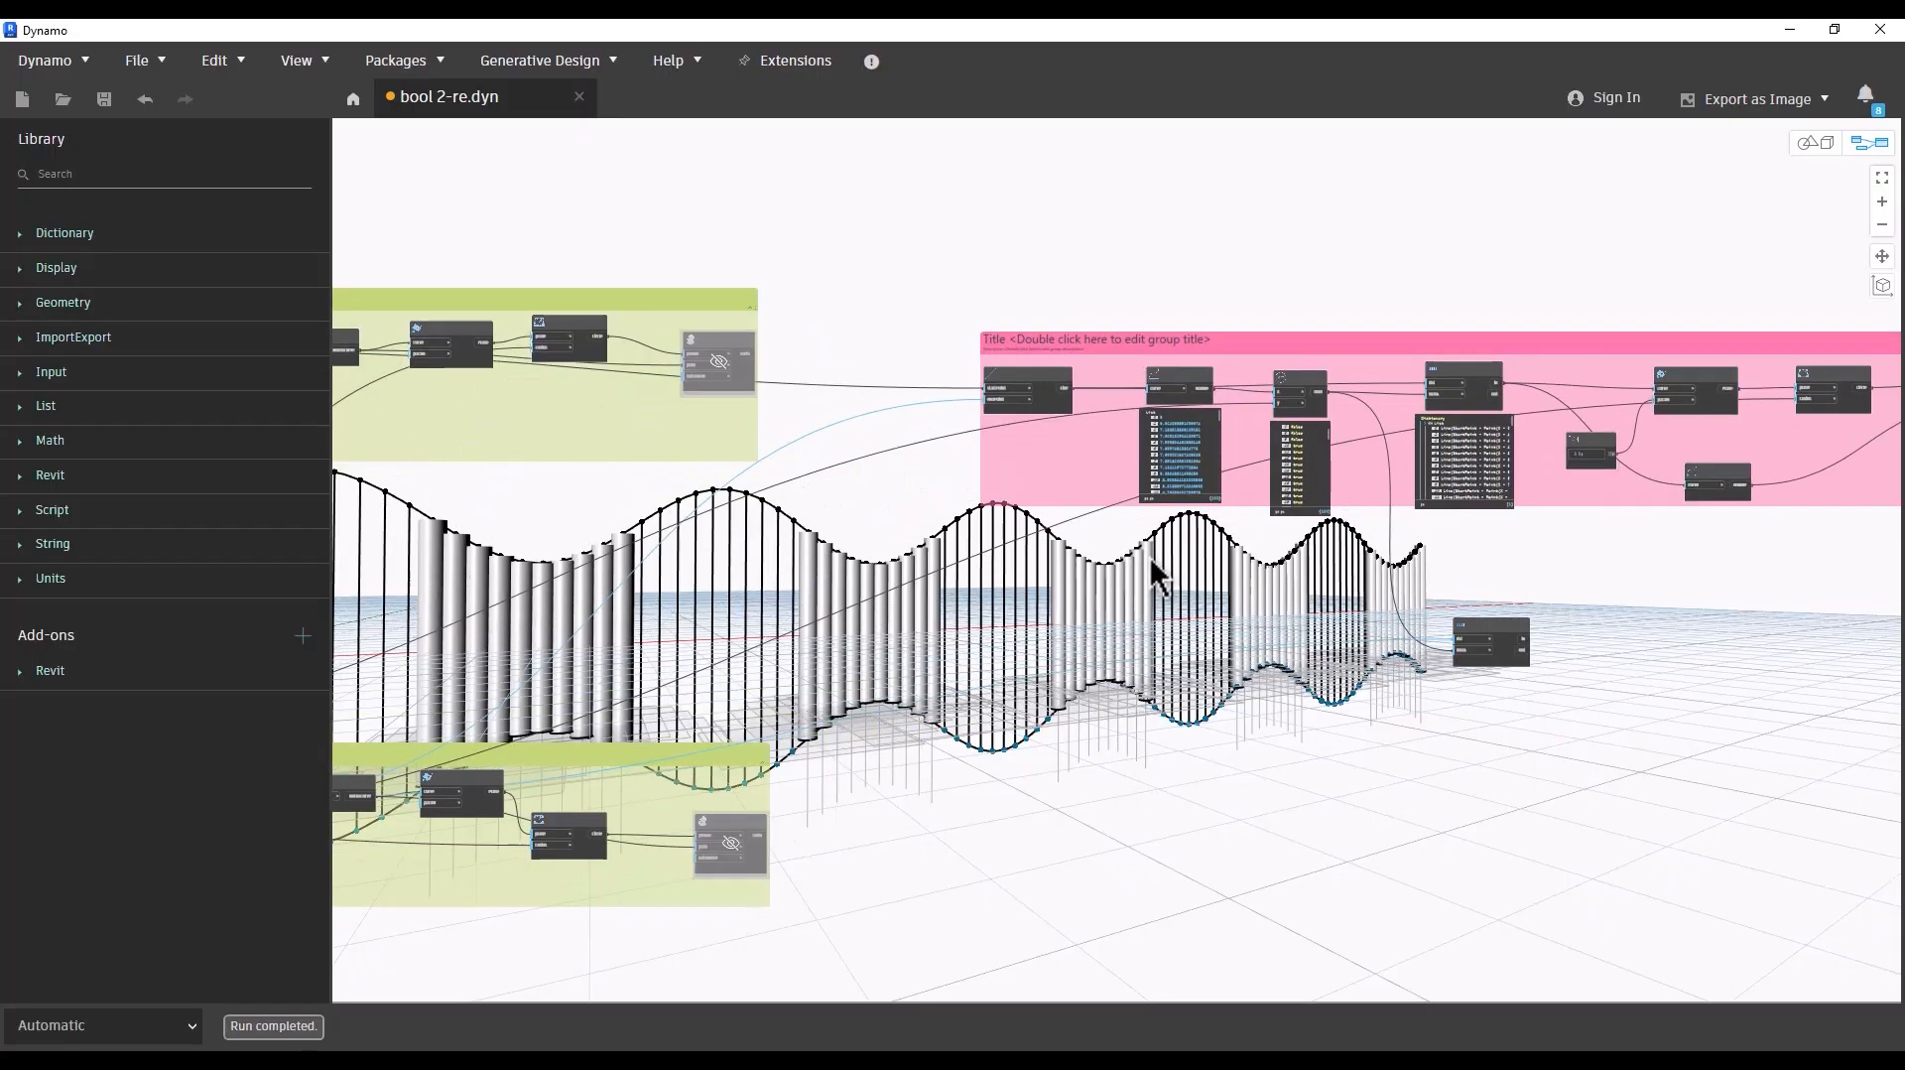
pyautogui.scroll(3, 1212, 552)
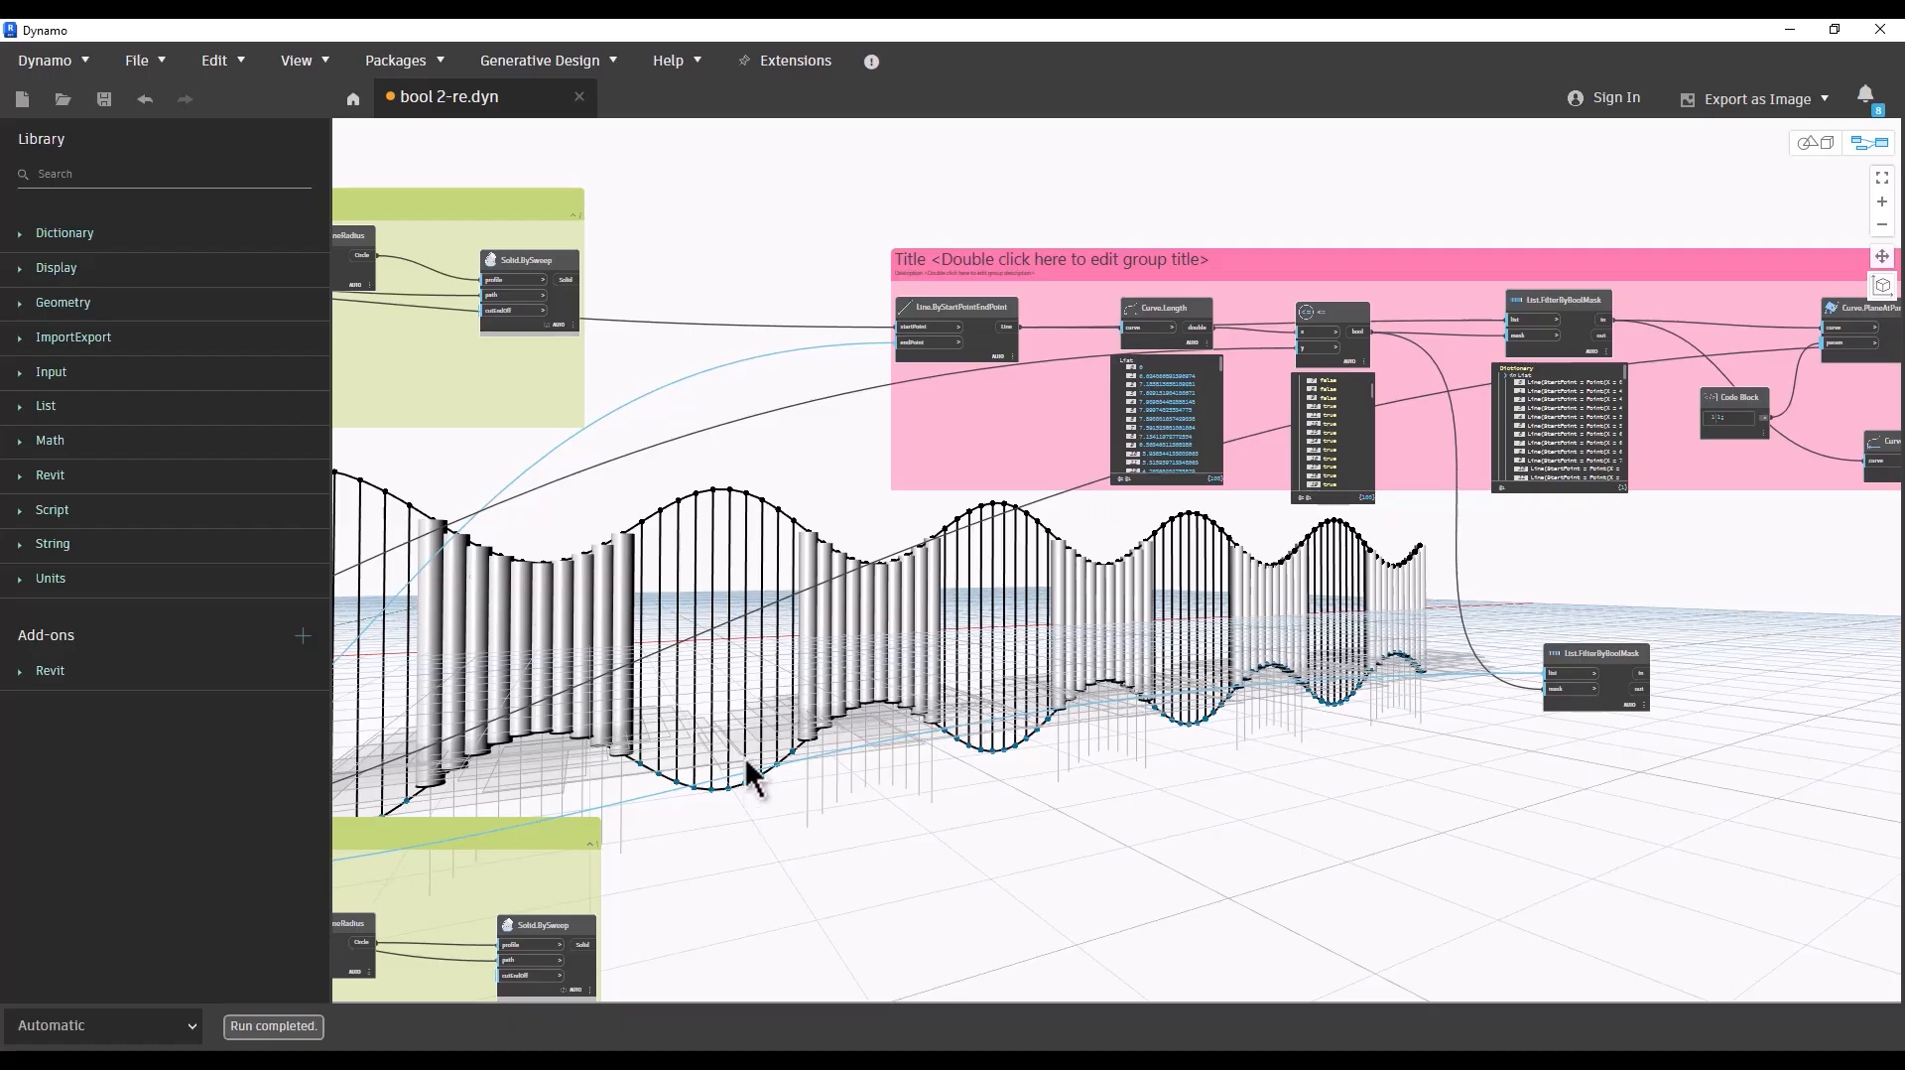
# Step: Pin the output preview of the new List.FilterByBoolMask node to show its filtered points
pyautogui.moveTo(1582, 770); pyautogui.dragTo(1360, 731, button='middle')
pyautogui.scroll(3, 1515, 695)
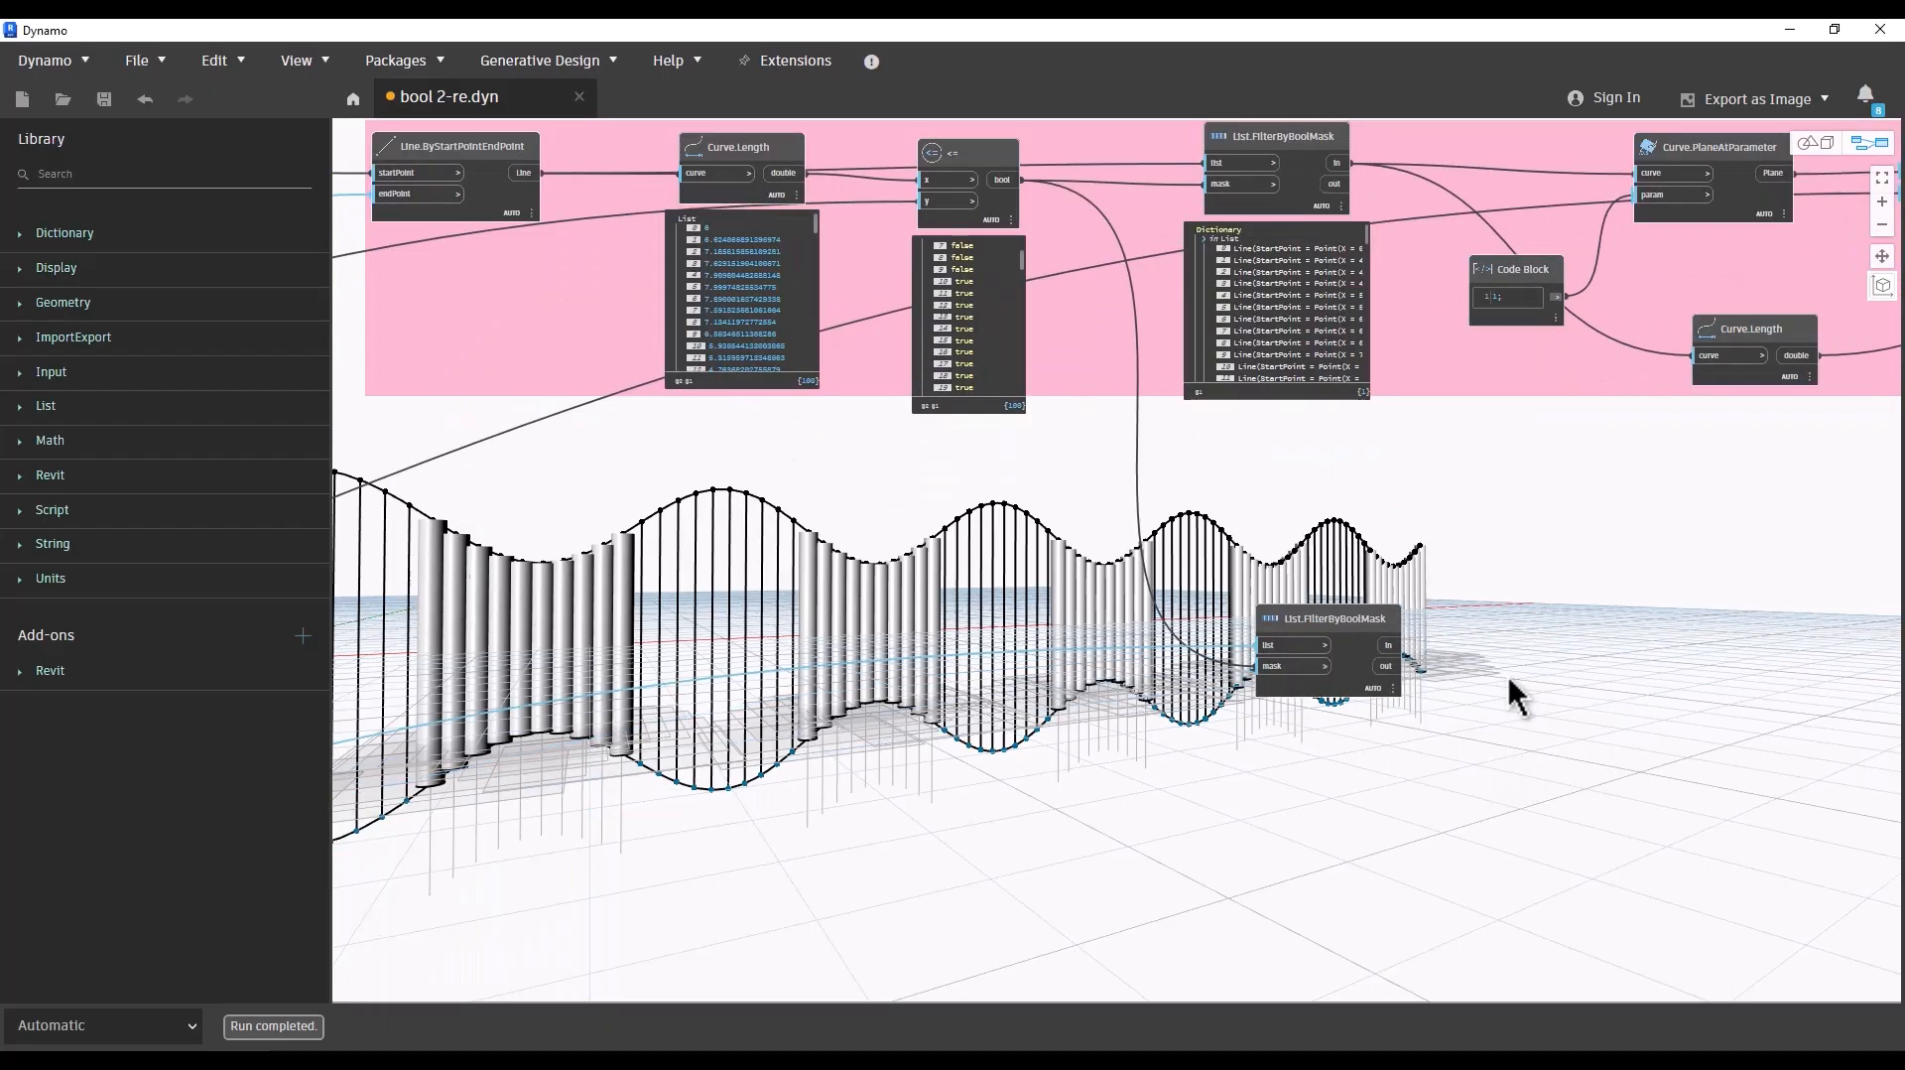
pyautogui.moveTo(1510, 679); pyautogui.dragTo(1172, 707, button='middle')
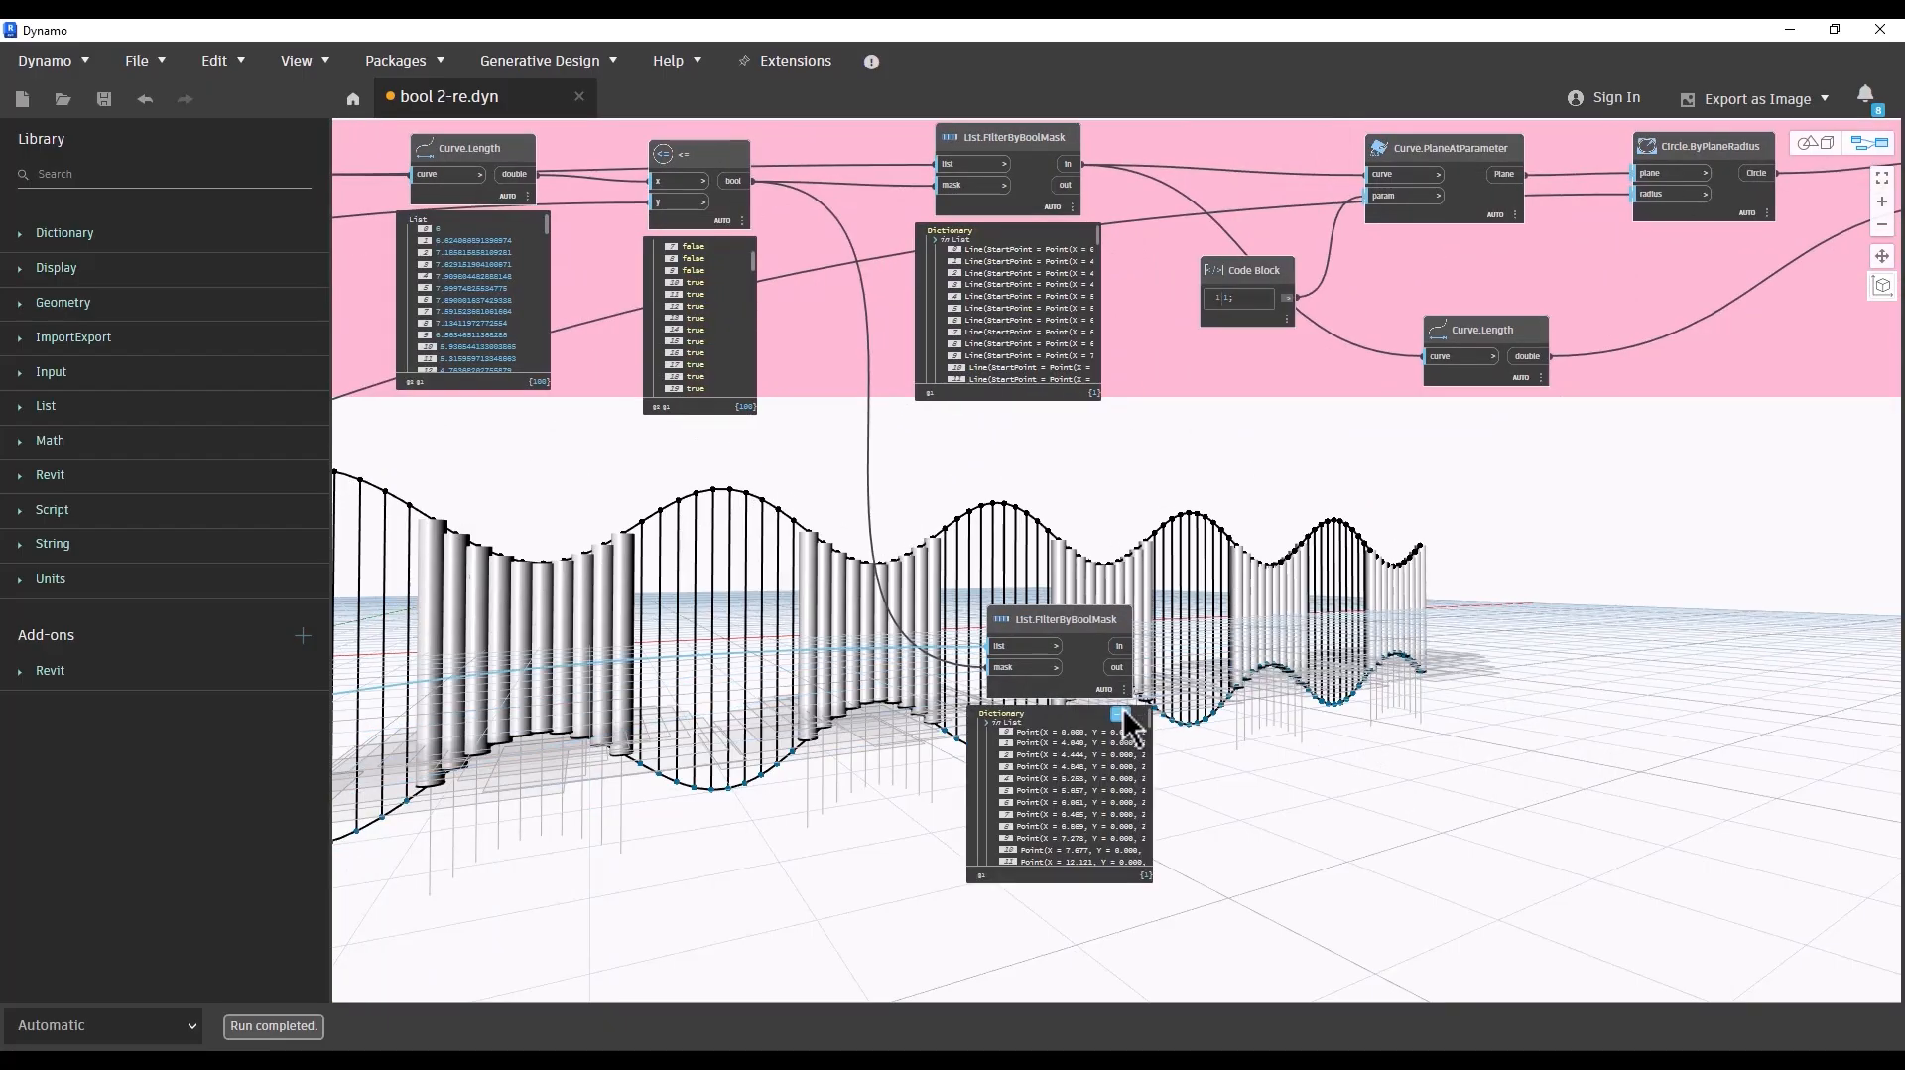
pyautogui.click(1125, 714)
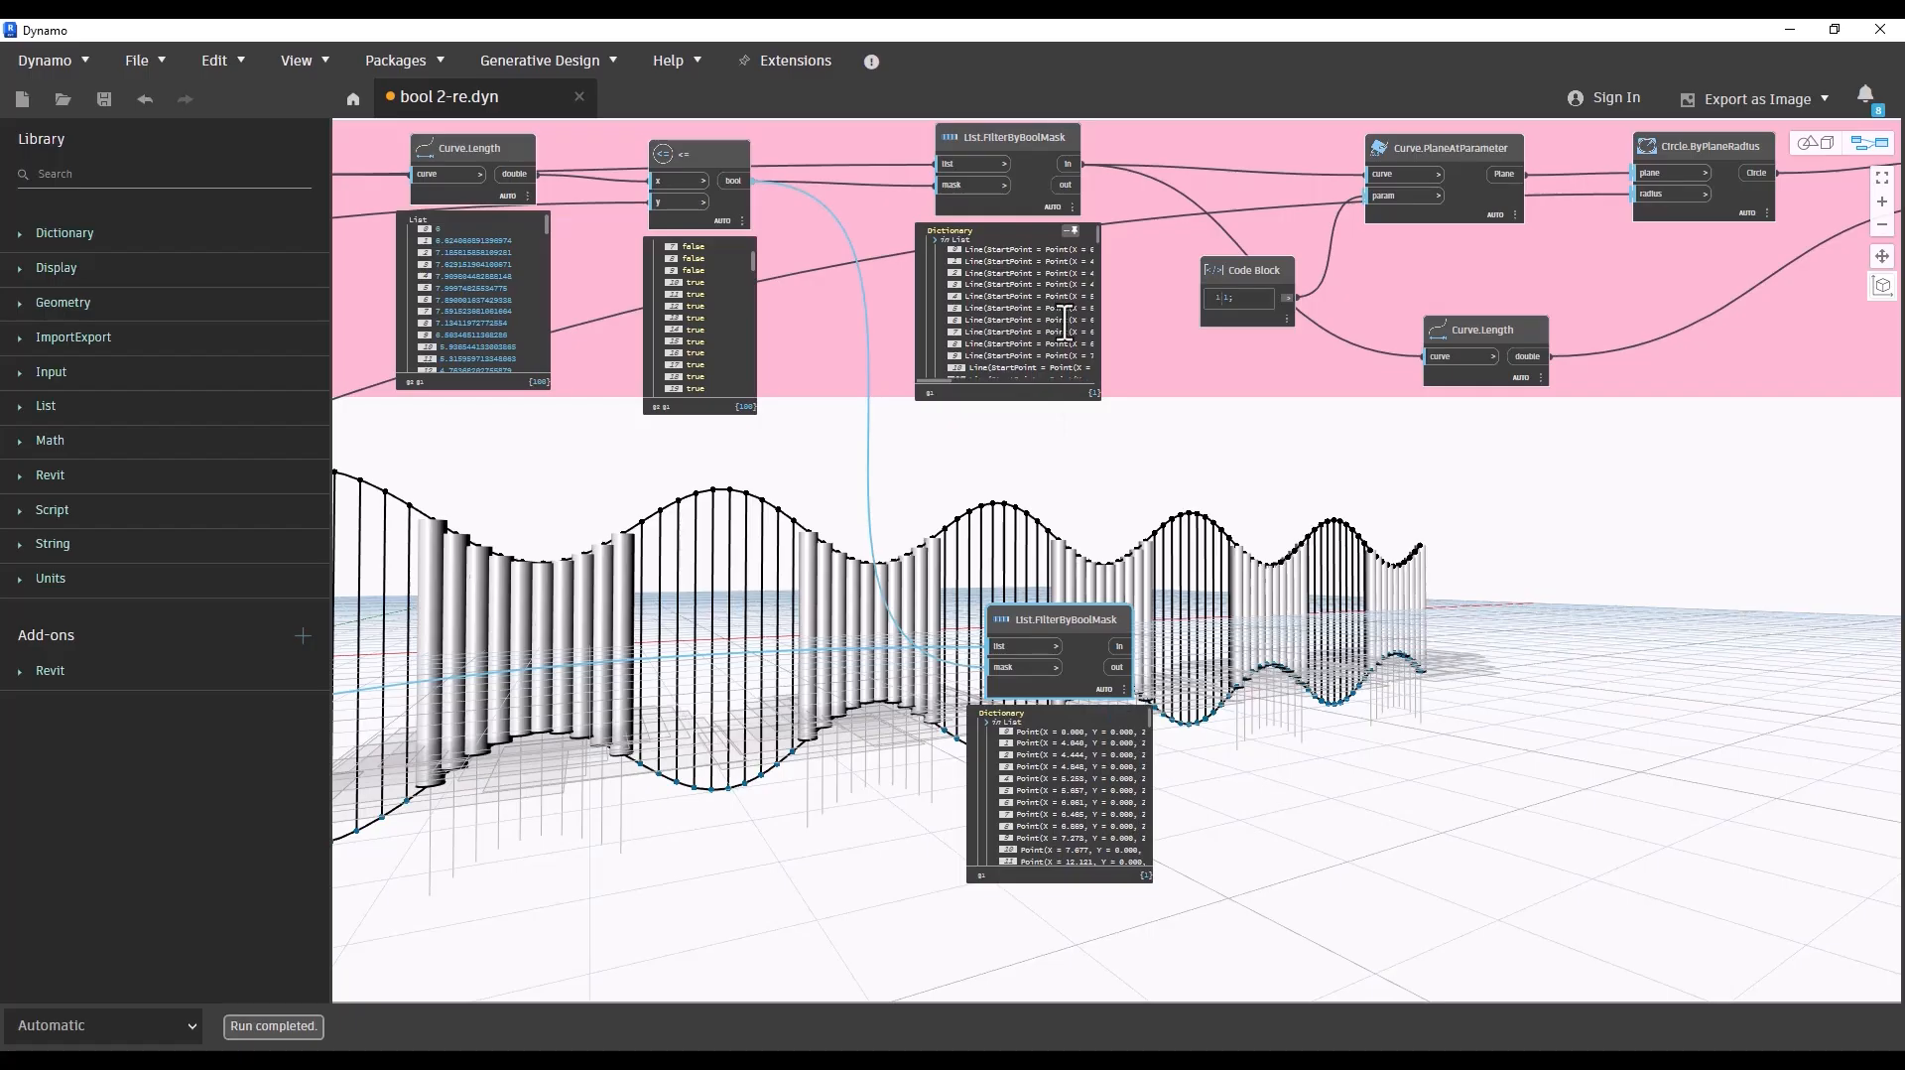
pyautogui.scroll(-3, 1309, 807)
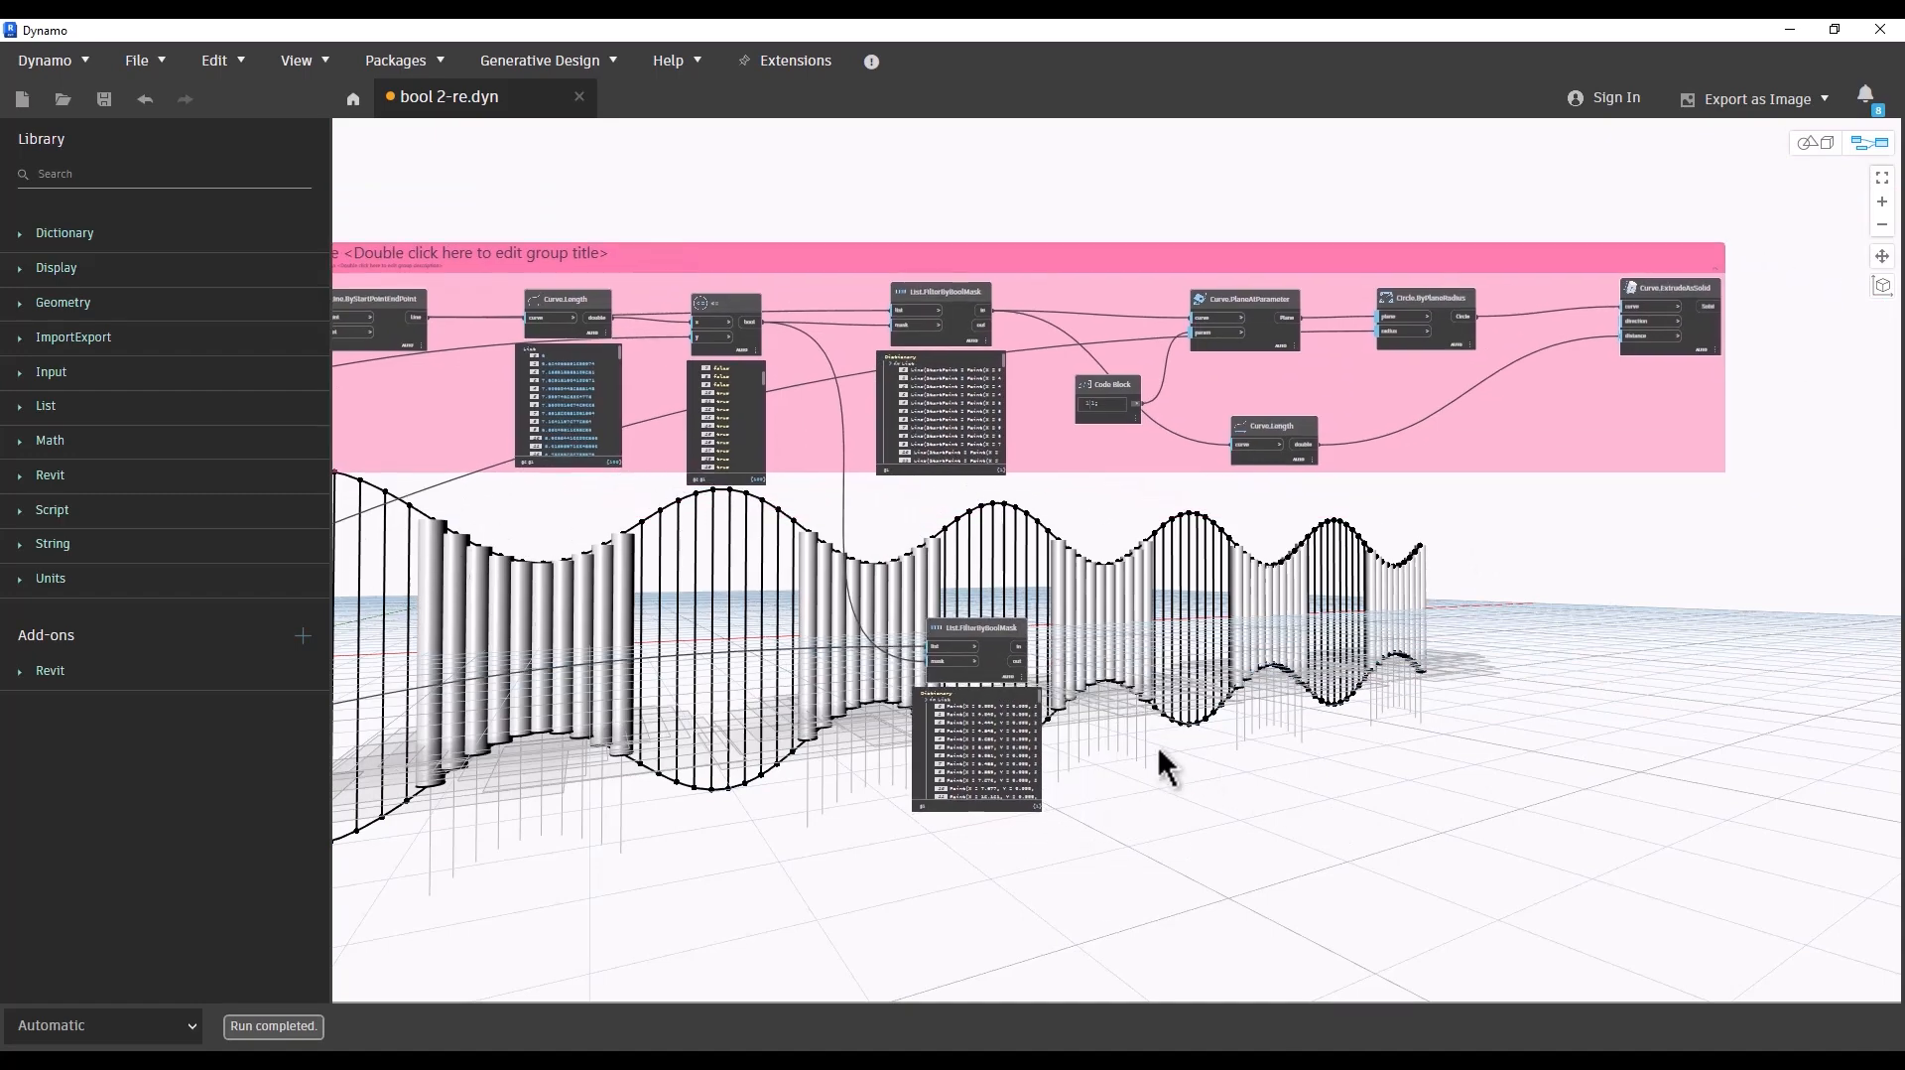
# Step: Turn off the geometry preview of the Curve.ExtrudeAsSolid node at the end of the pink group
pyautogui.scroll(3, 1141, 764)
pyautogui.scroll(-4, 1191, 730)
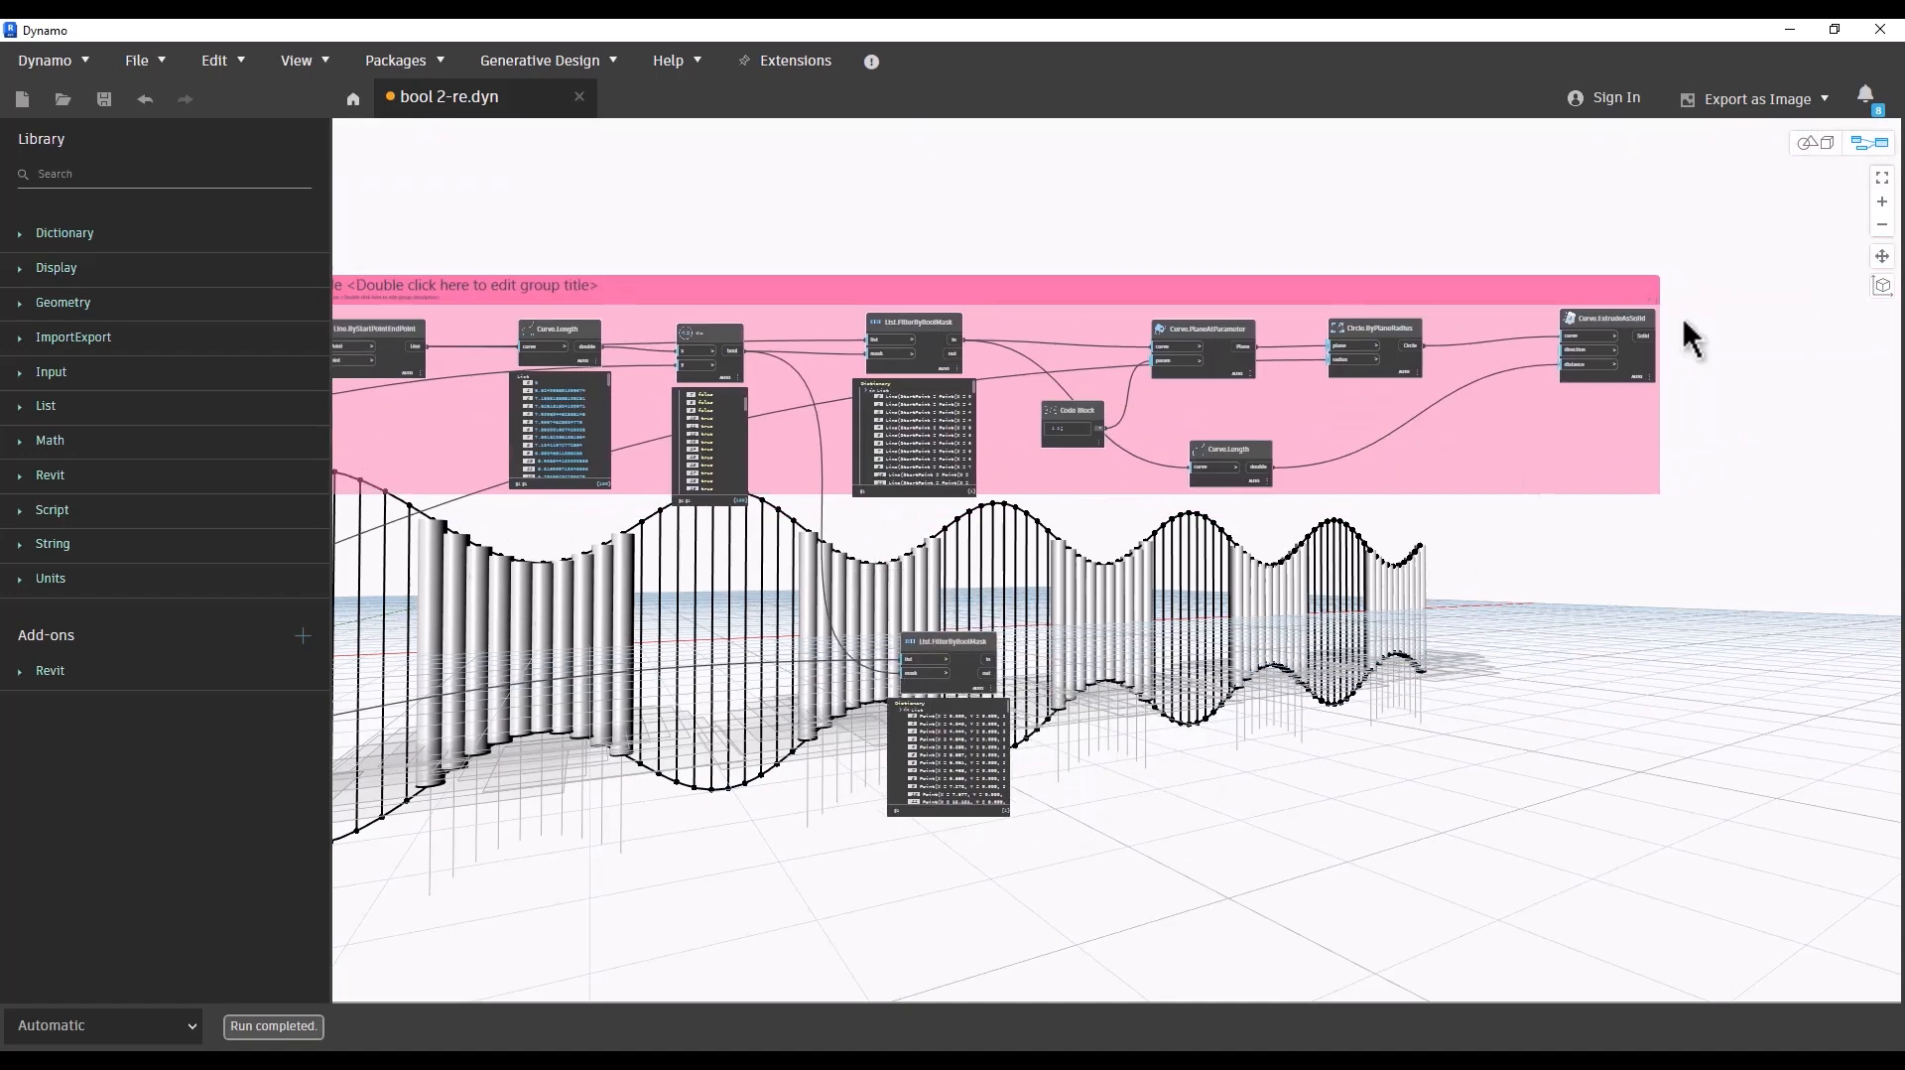
pyautogui.scroll(2, 1672, 328)
pyautogui.rightClick(1599, 313)
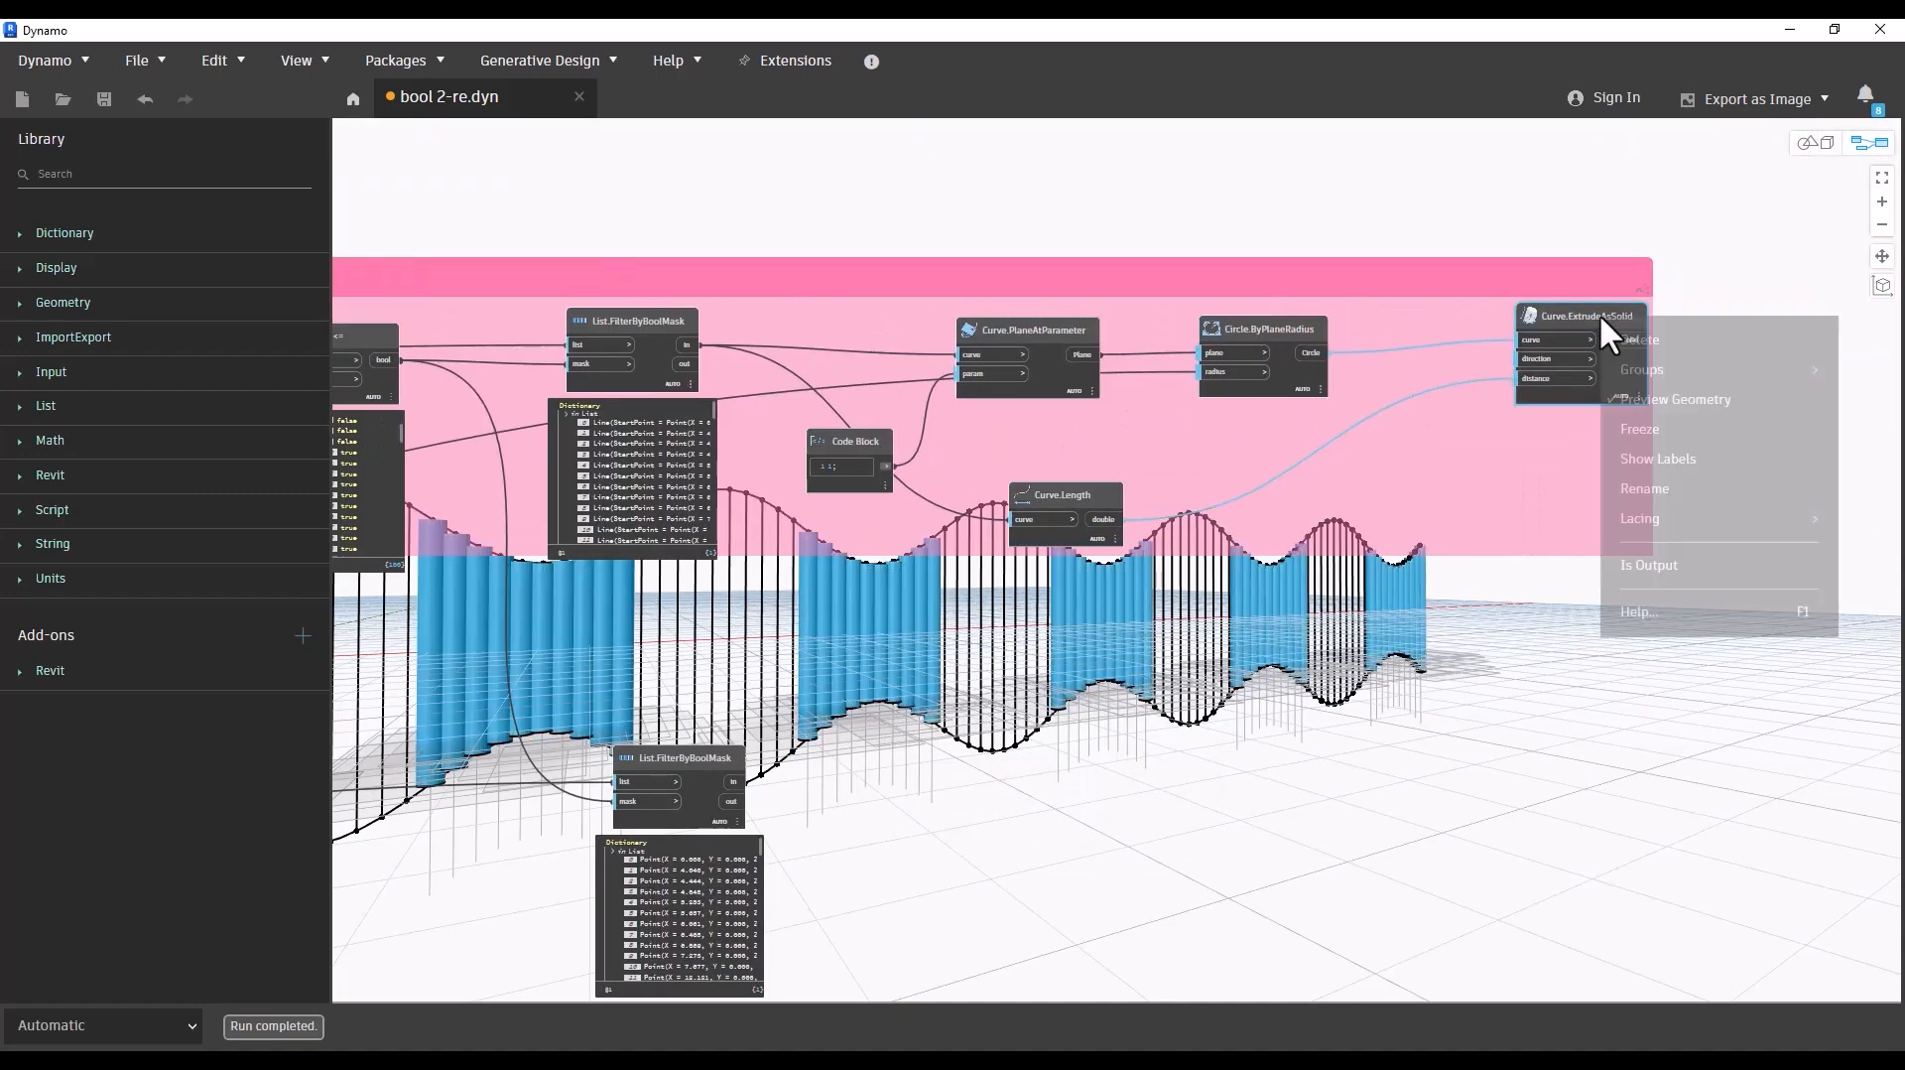
pyautogui.click(1627, 401)
pyautogui.click(994, 813)
pyautogui.moveTo(993, 813); pyautogui.dragTo(1087, 706, button='middle')
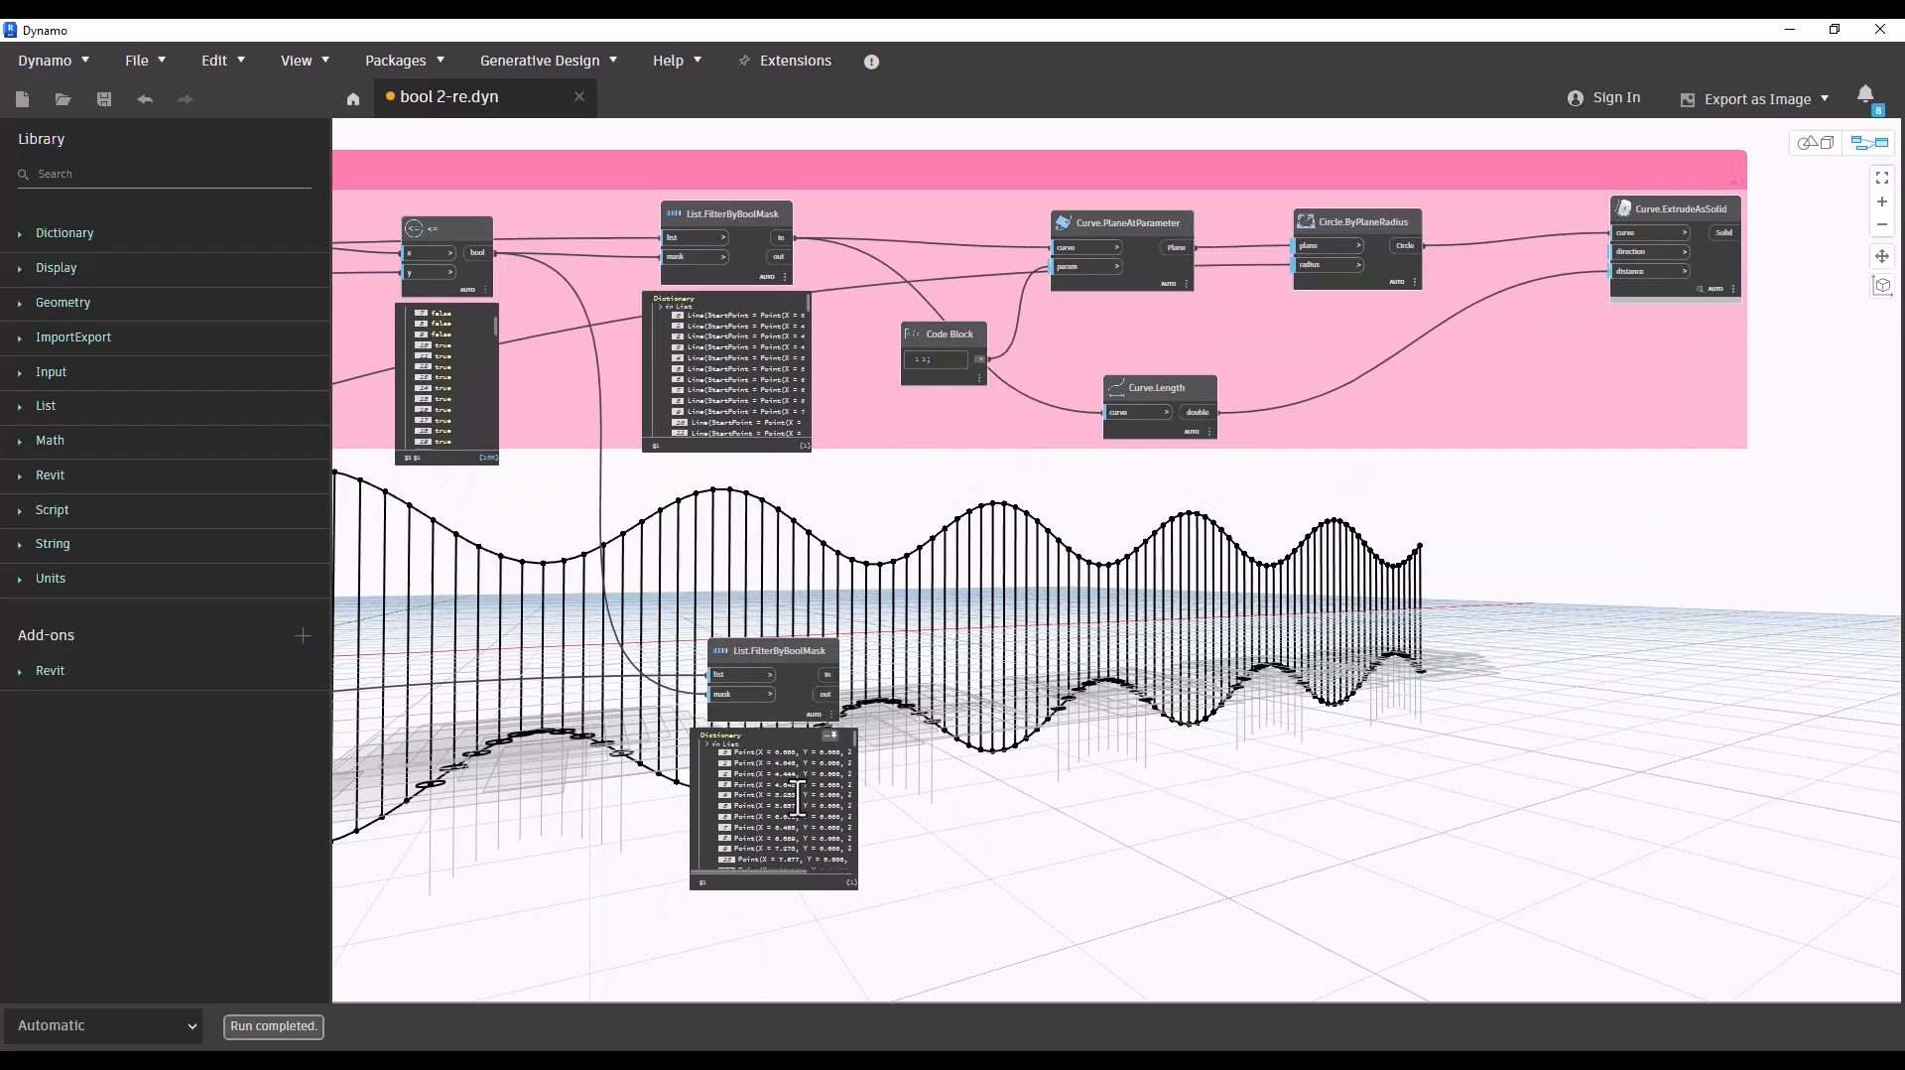
# Step: Turn off the geometry preview of all the remaining nodes in the pink group, selecting them together
pyautogui.click(1727, 170)
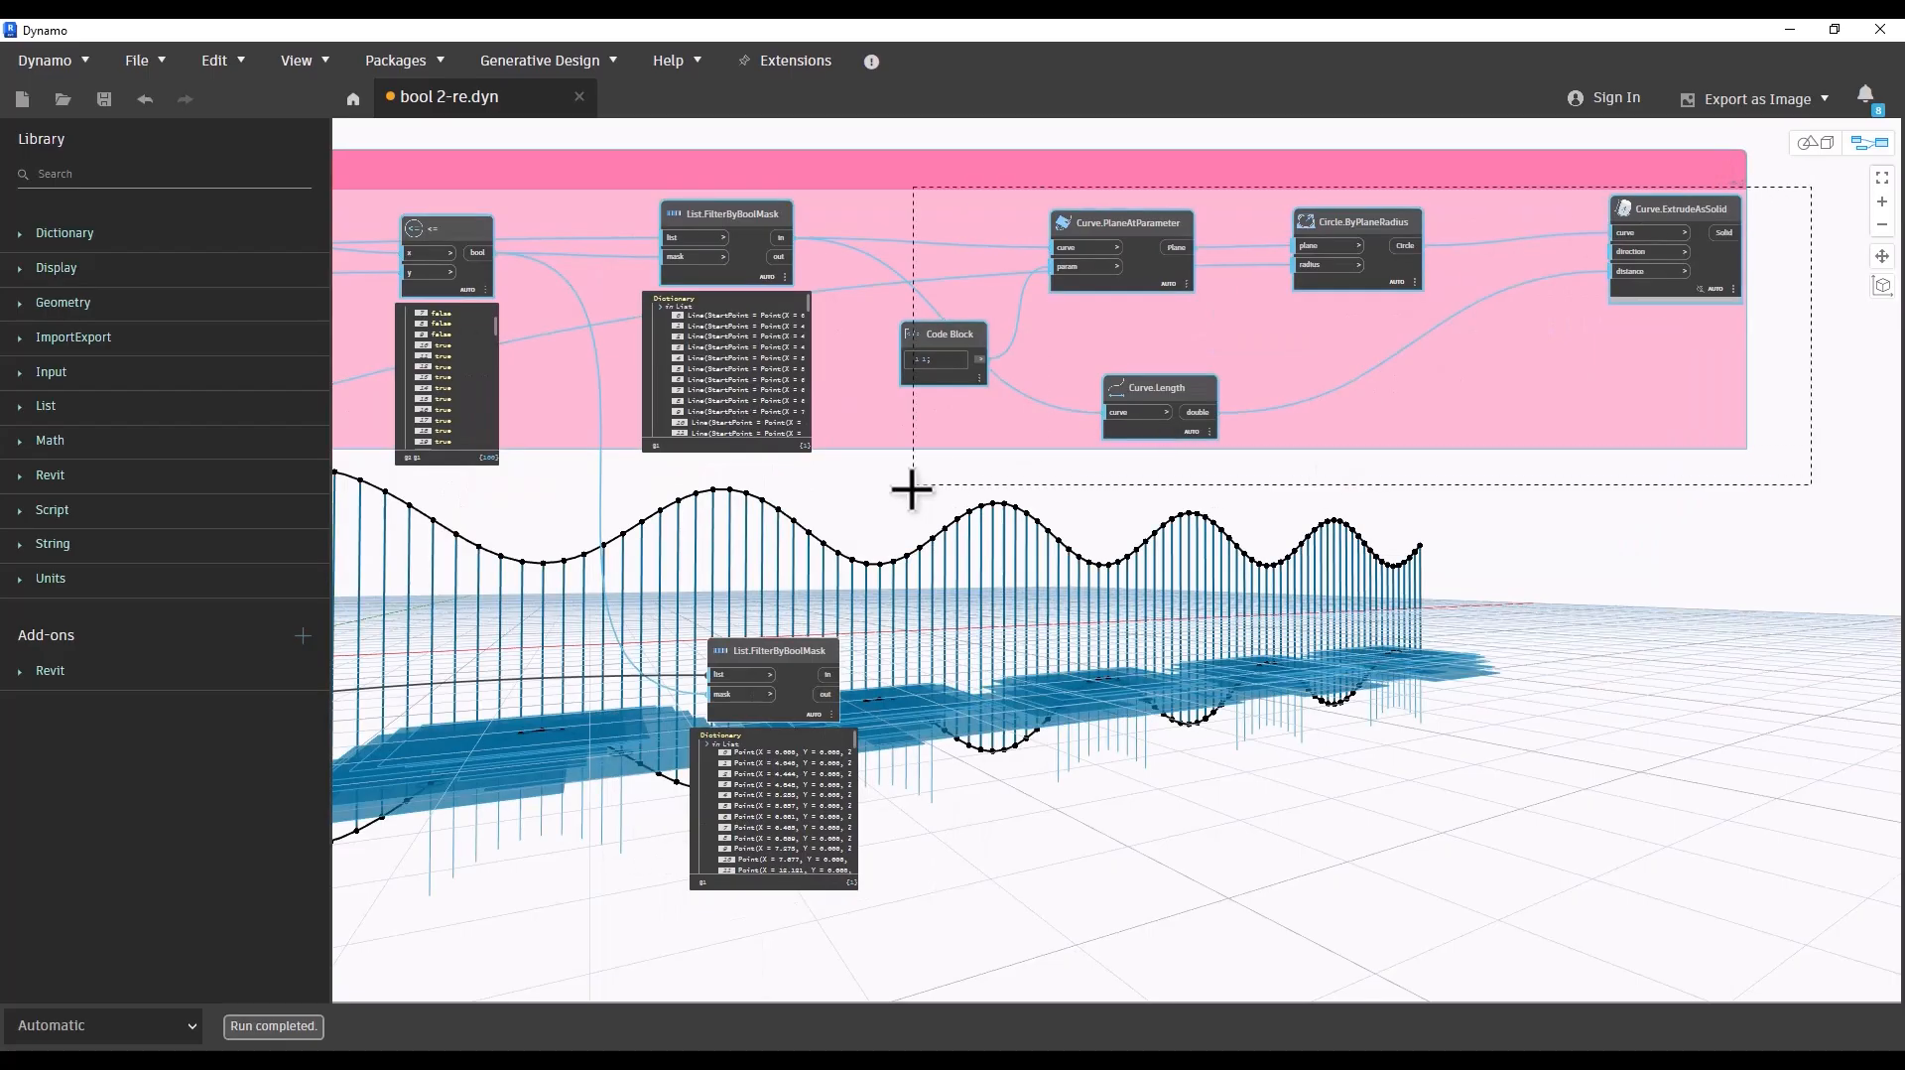
pyautogui.rightClick(953, 336)
pyautogui.click(1024, 417)
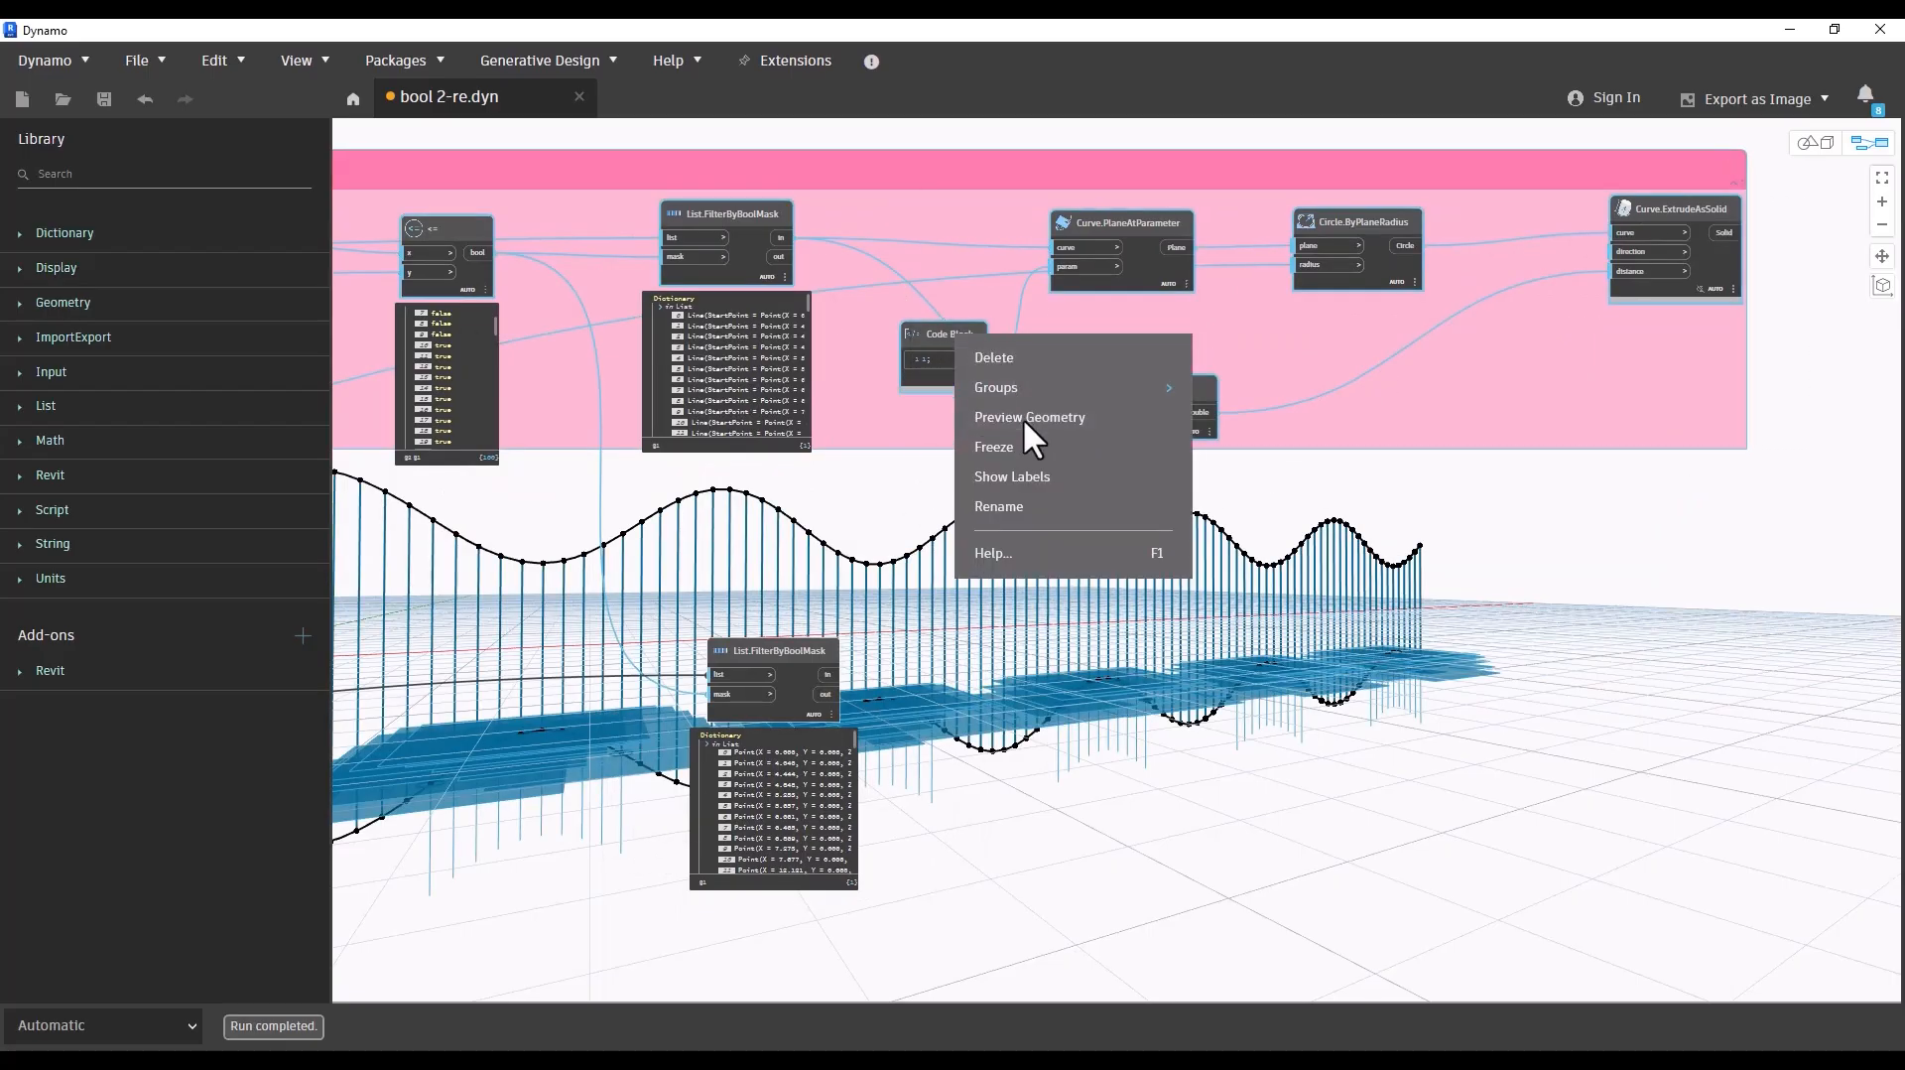
pyautogui.rightClick(966, 128)
pyautogui.click(1028, 225)
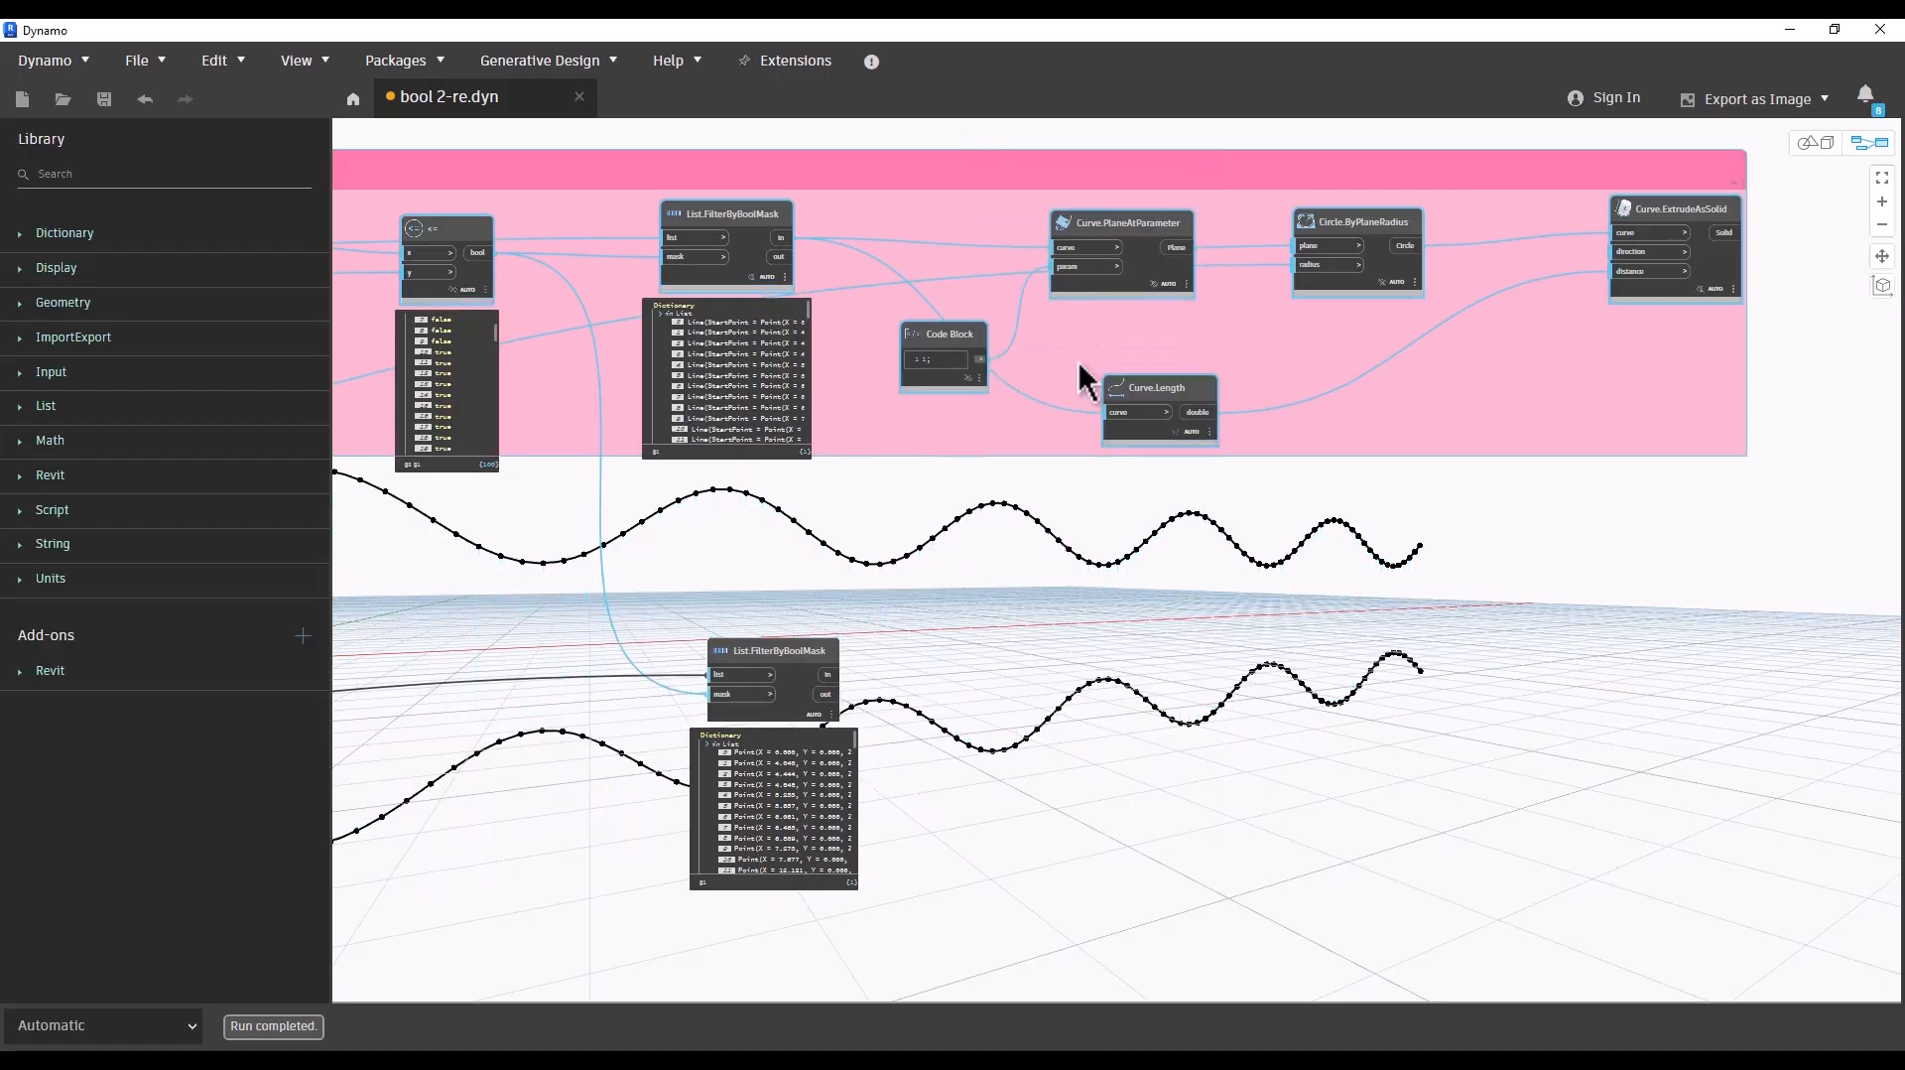
pyautogui.click(1016, 594)
pyautogui.moveTo(919, 638); pyautogui.dragTo(915, 623, button='middle')
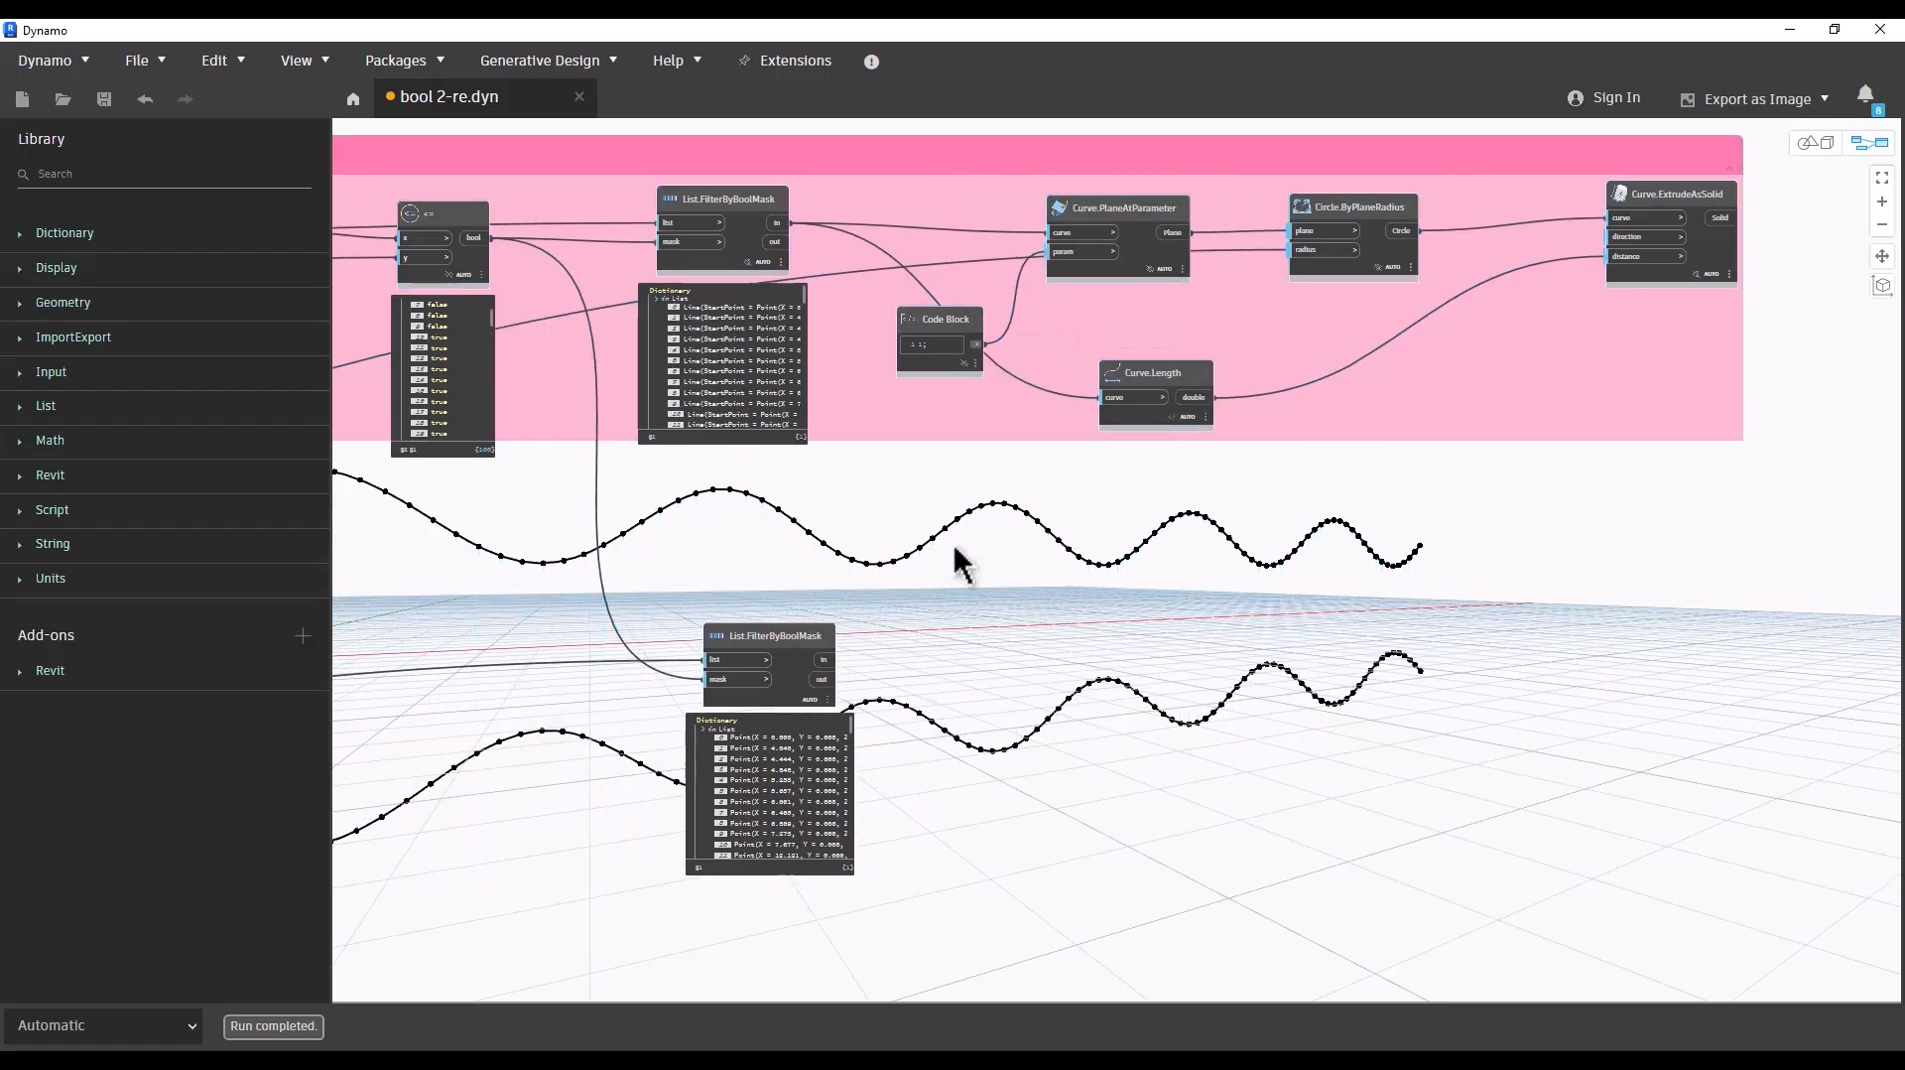
# Step: Turn the geometry preview of the pink group's Line.ByStartPointEndPoint node back on
pyautogui.click(748, 201)
pyautogui.moveTo(561, 313); pyautogui.dragTo(979, 325, button='middle')
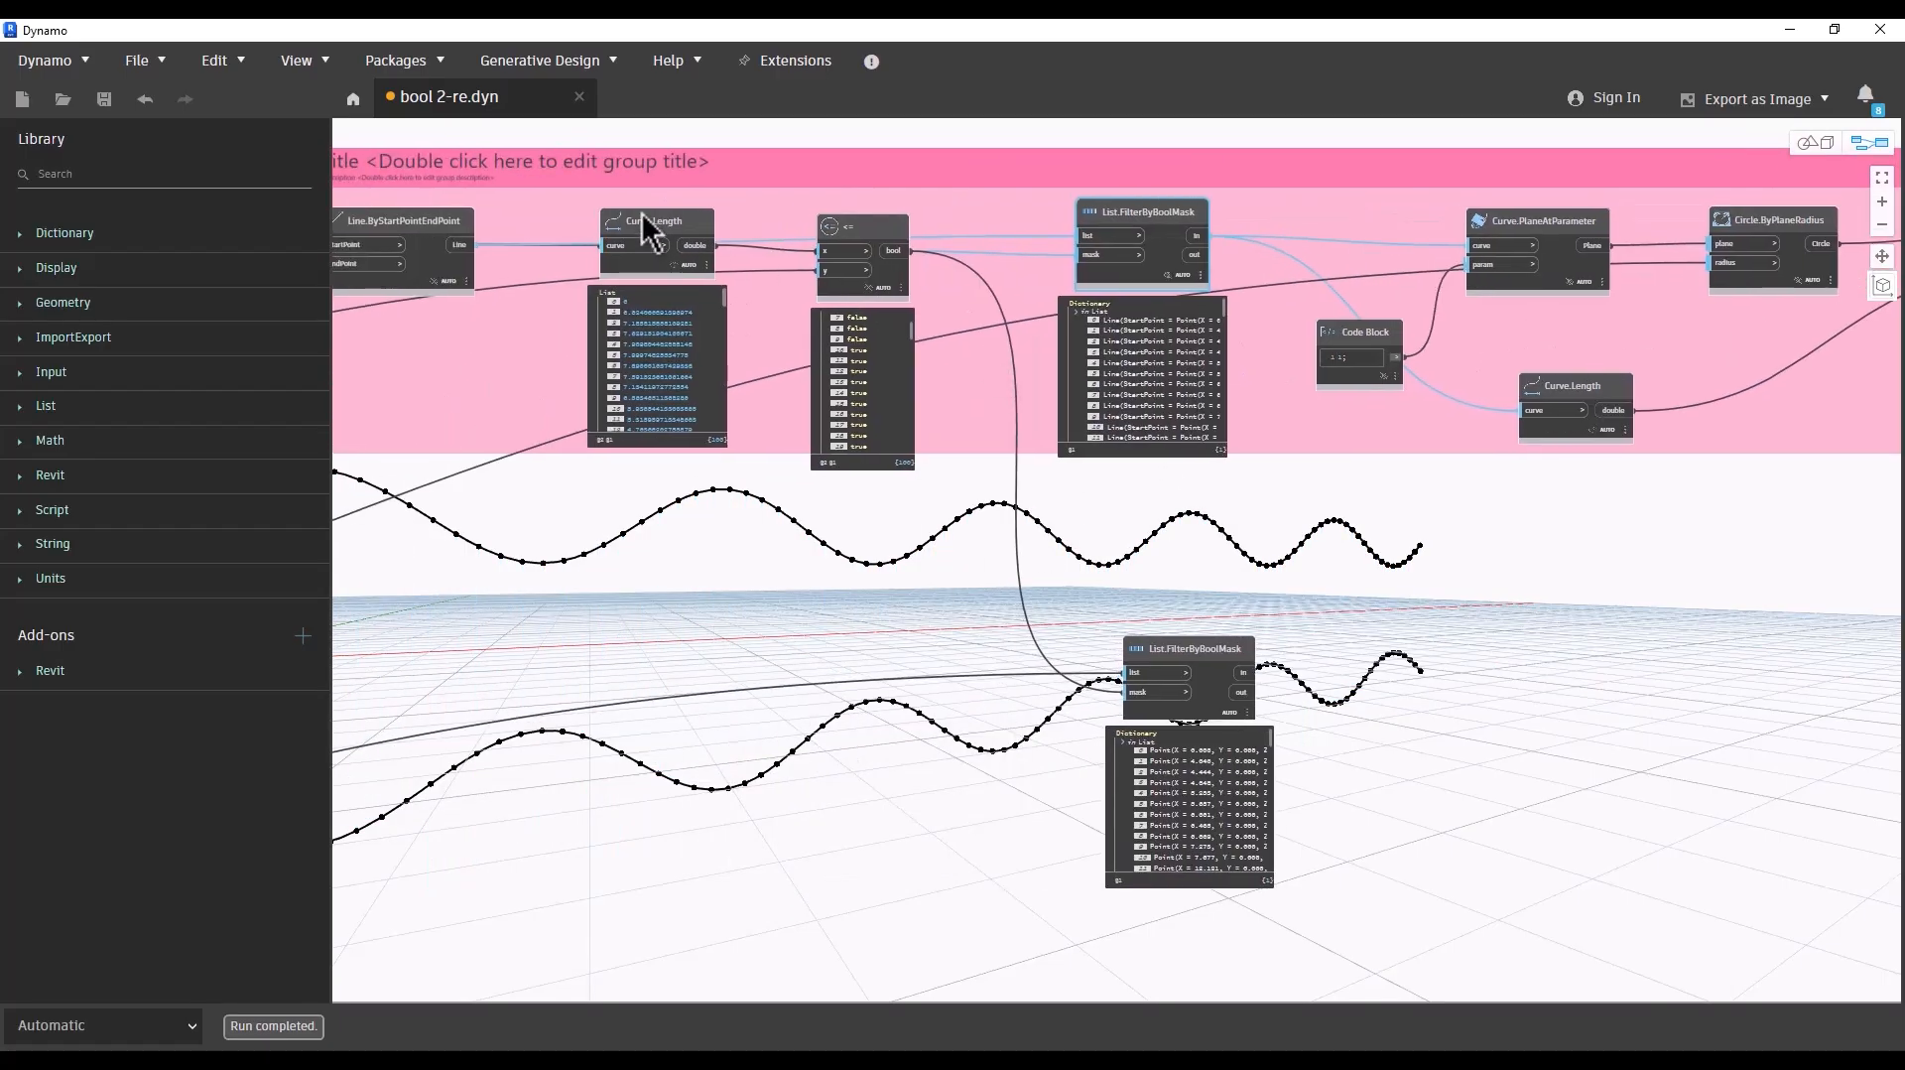
pyautogui.rightClick(425, 218)
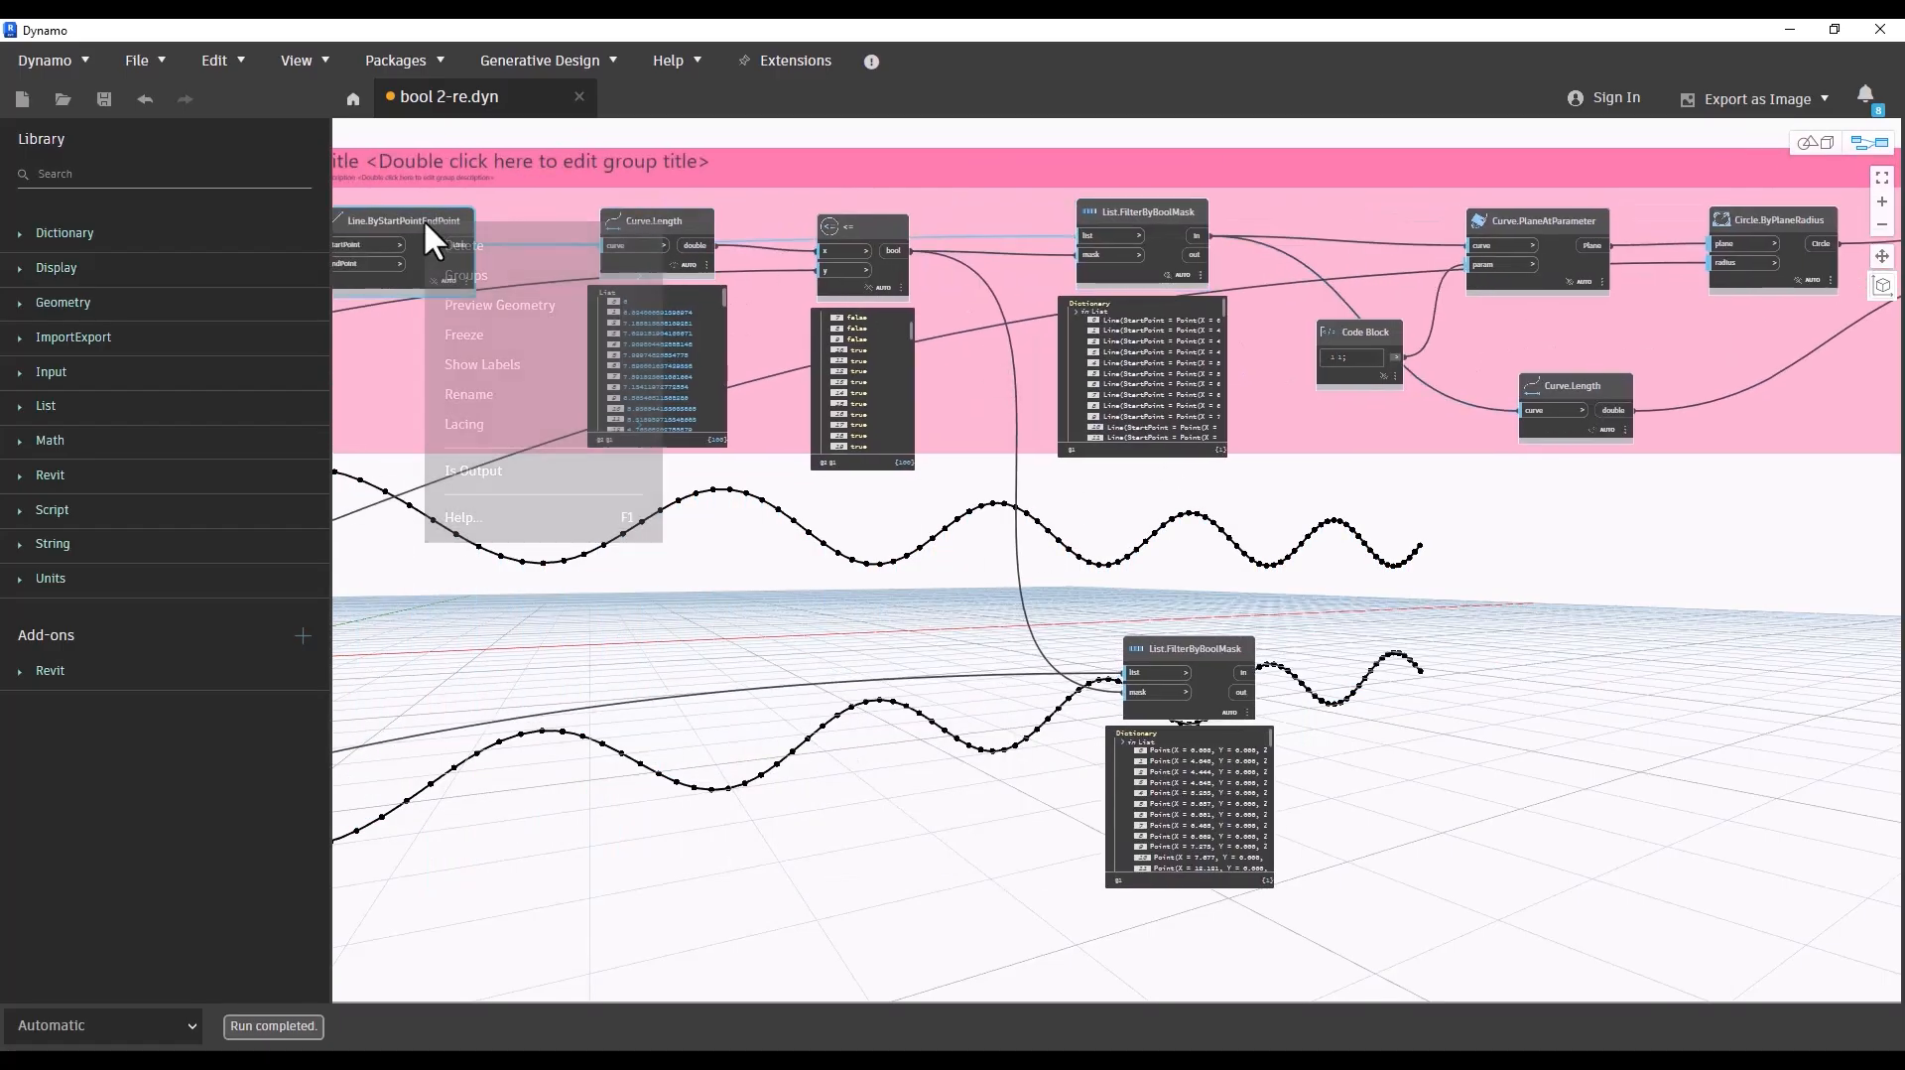
pyautogui.click(473, 306)
pyautogui.moveTo(1558, 682); pyautogui.dragTo(1050, 645, button='middle')
pyautogui.scroll(3, 764, 721)
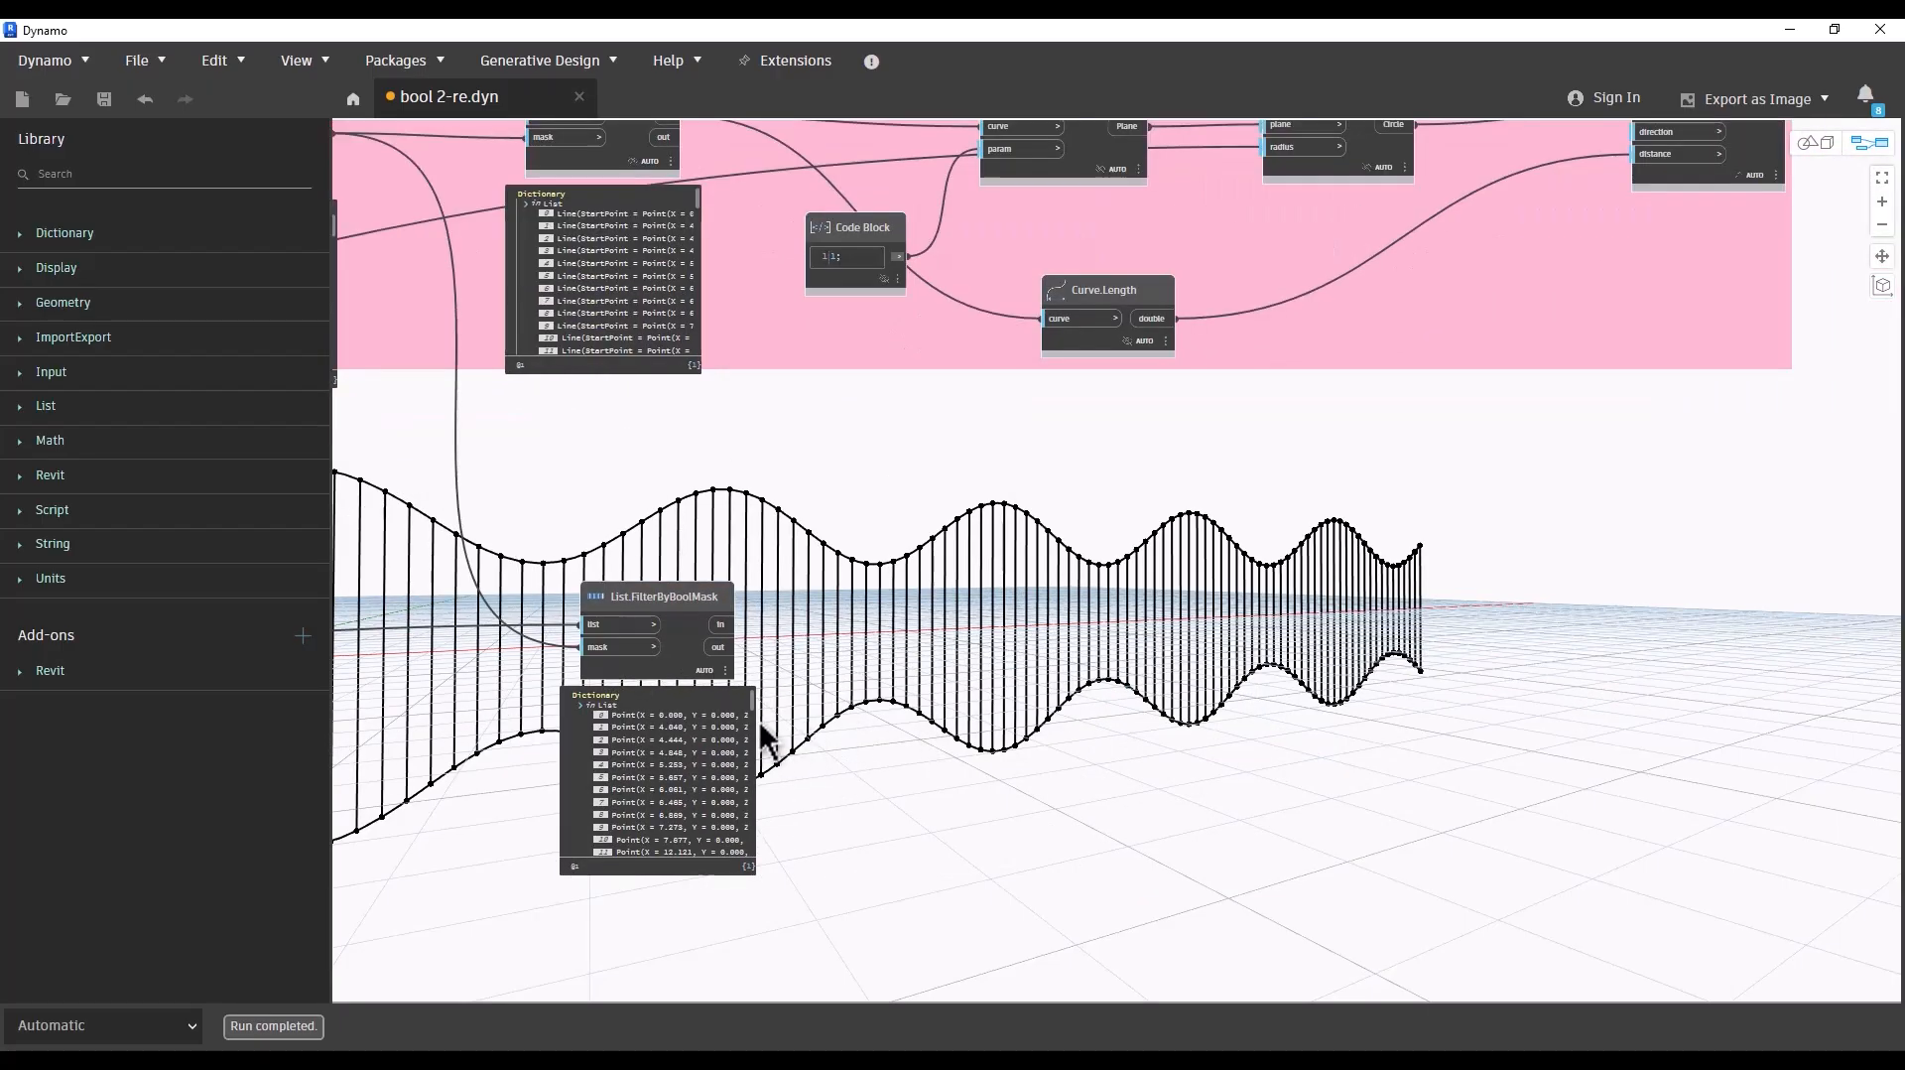
# Step: Add a Circle.ByCenterPointRadius node and place it to the right of the List.FilterByBoolMask node that filters the base-wave points
pyautogui.click(673, 575)
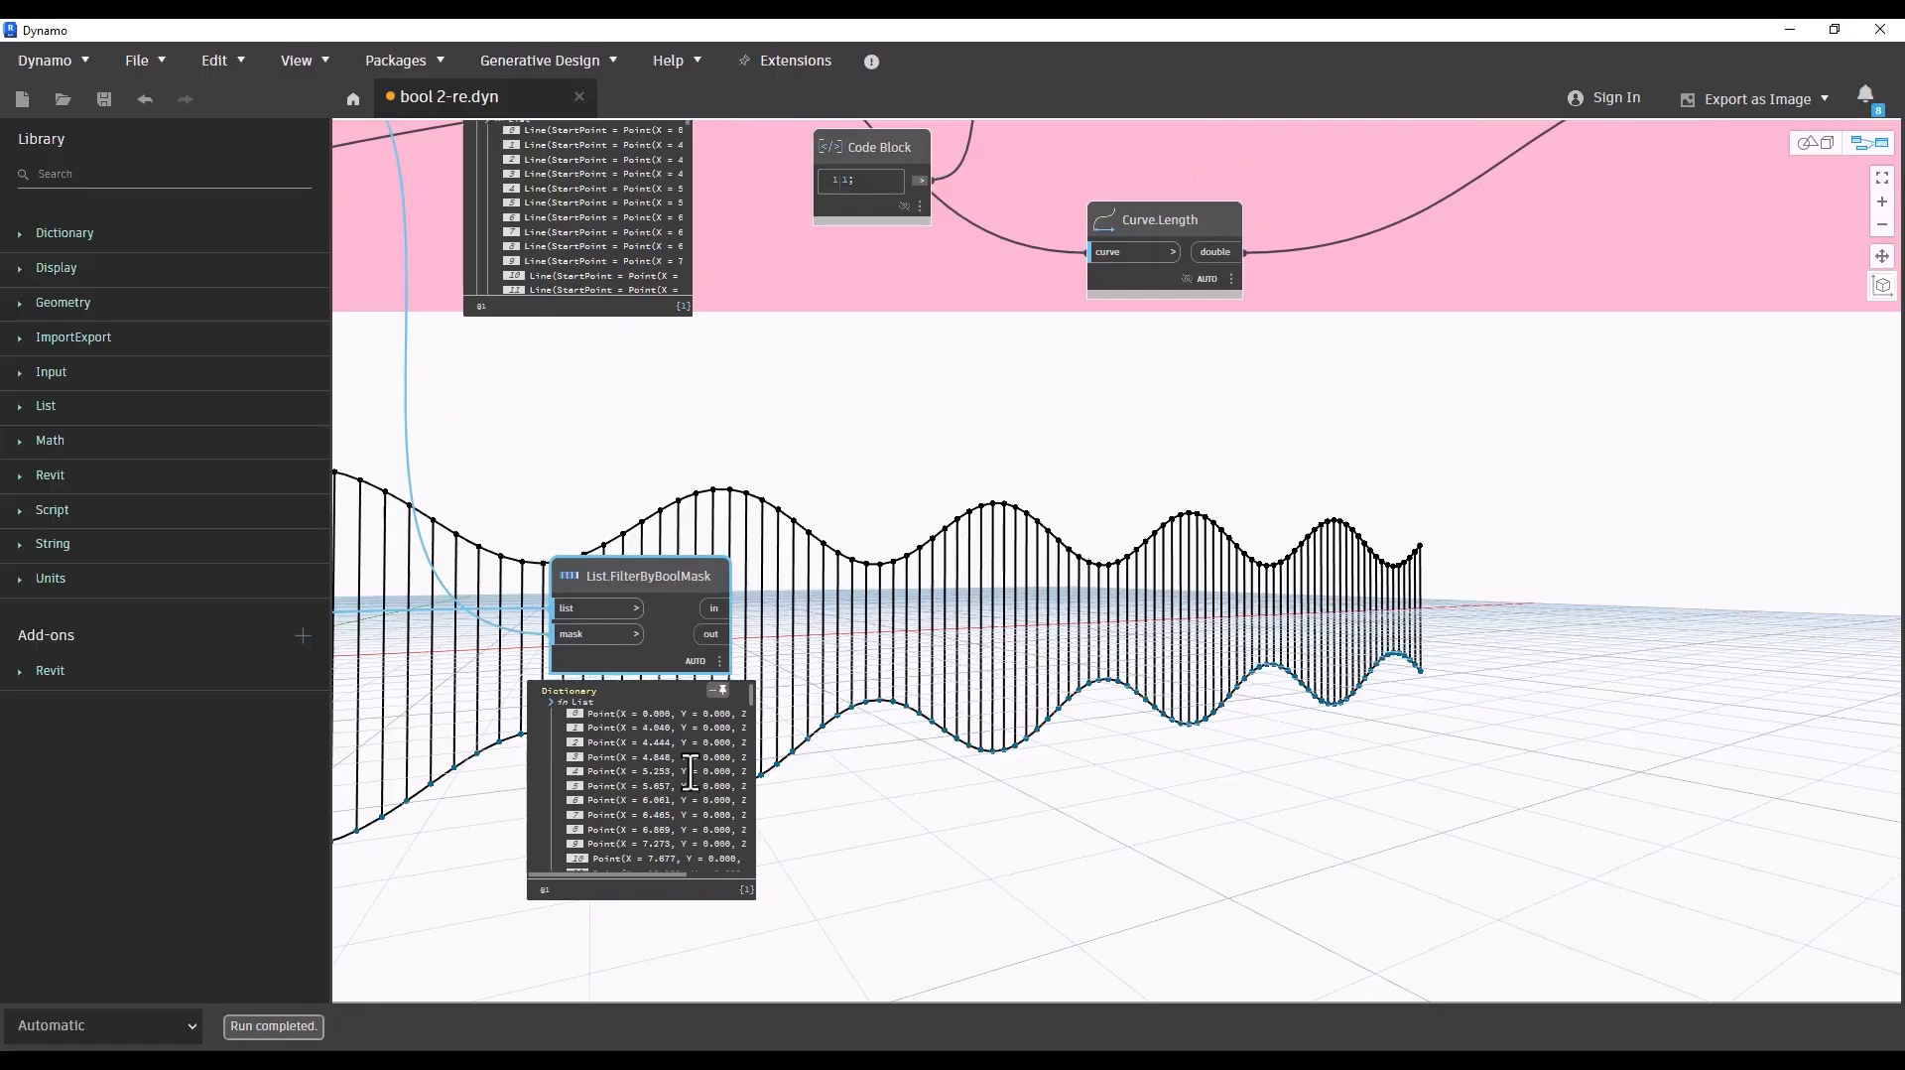
pyautogui.scroll(-3, 1013, 894)
pyautogui.rightClick(1008, 809)
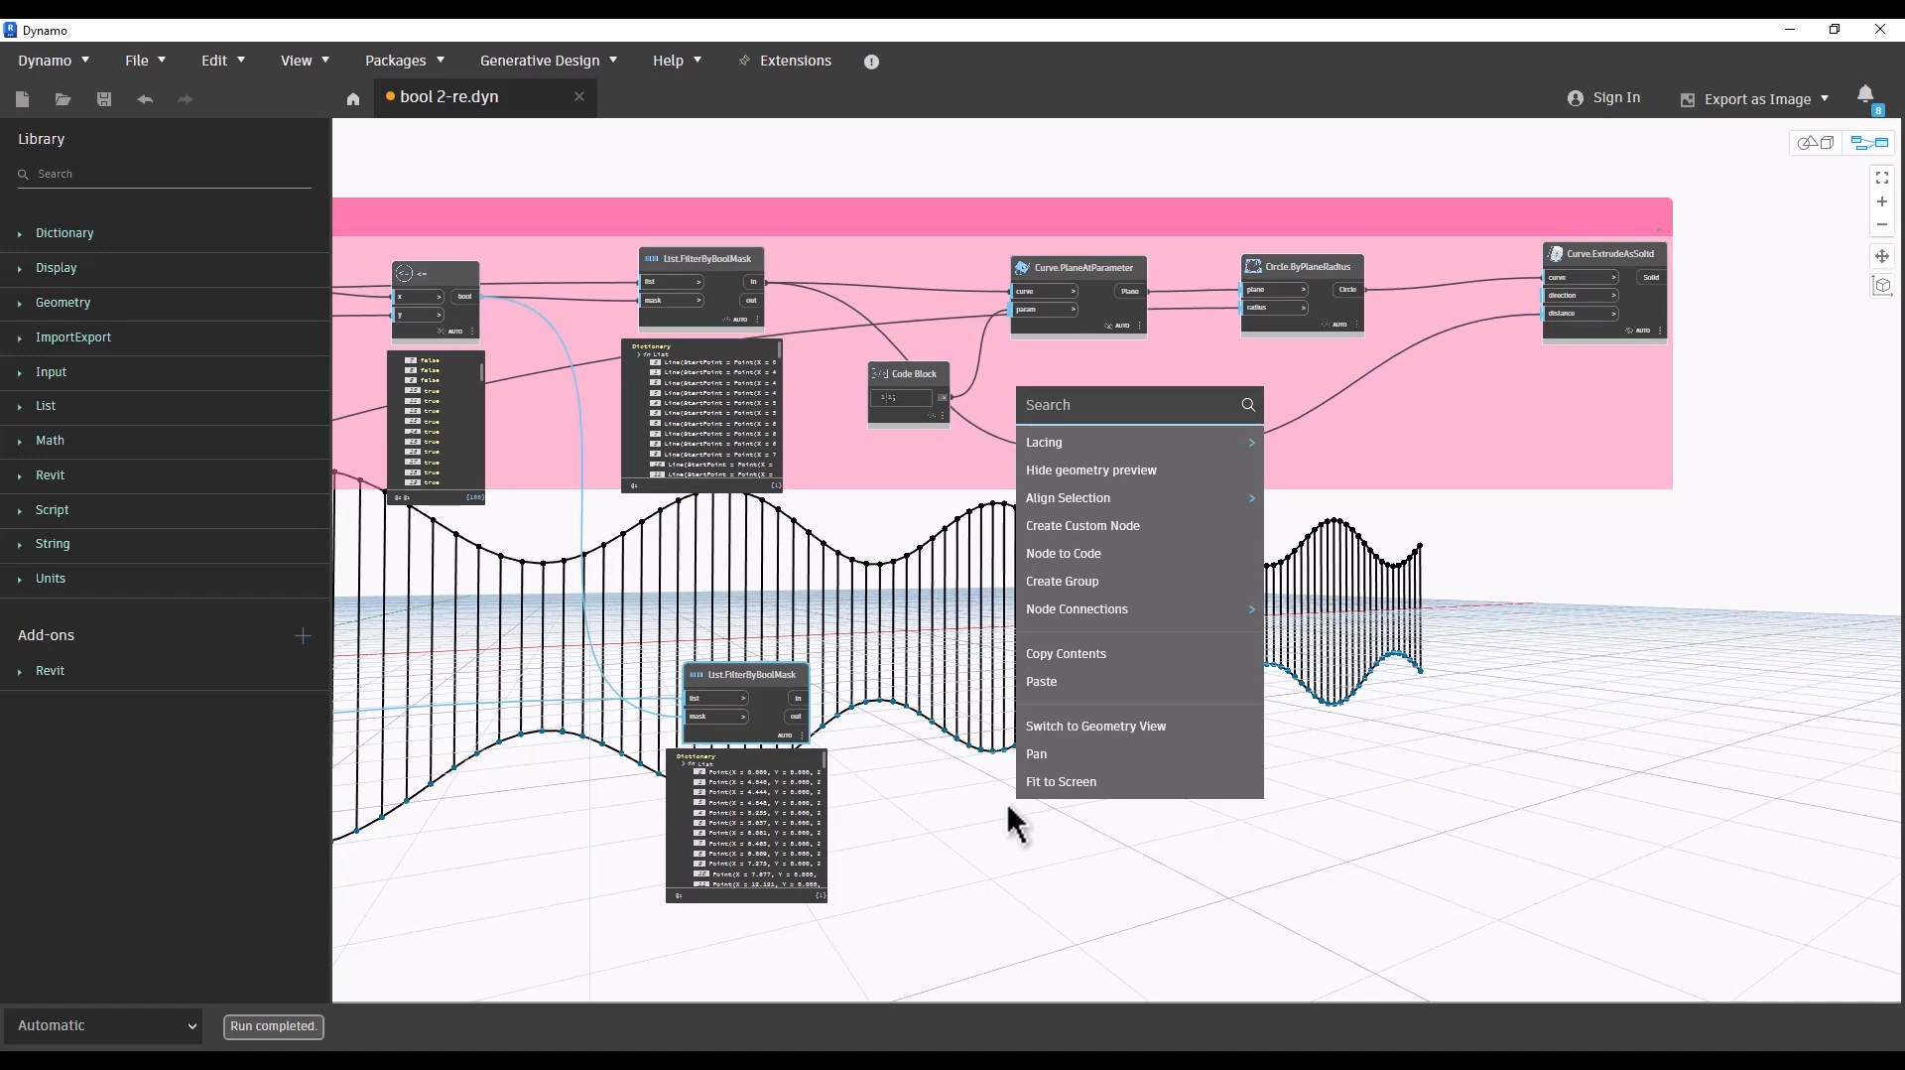
pyautogui.write('cir')
pyautogui.click(1105, 446)
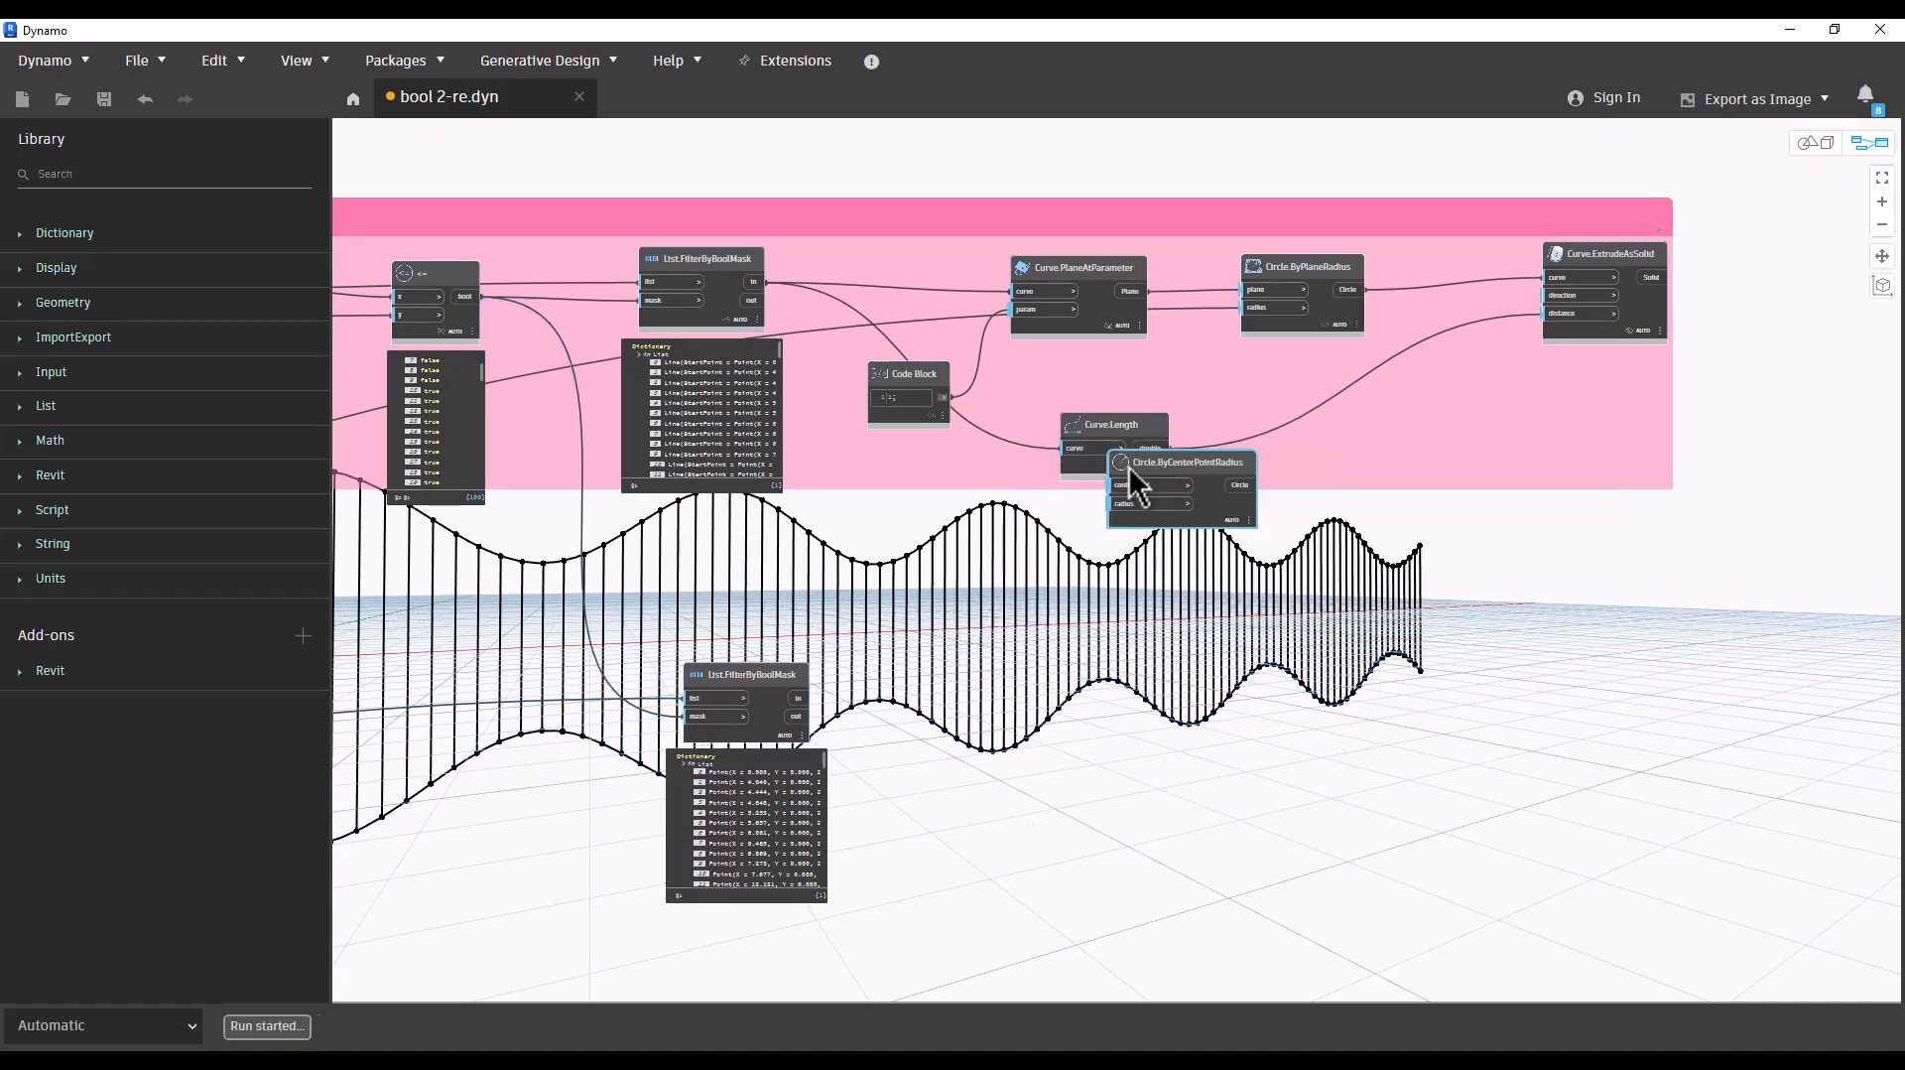
pyautogui.moveTo(1175, 458); pyautogui.dragTo(998, 656)
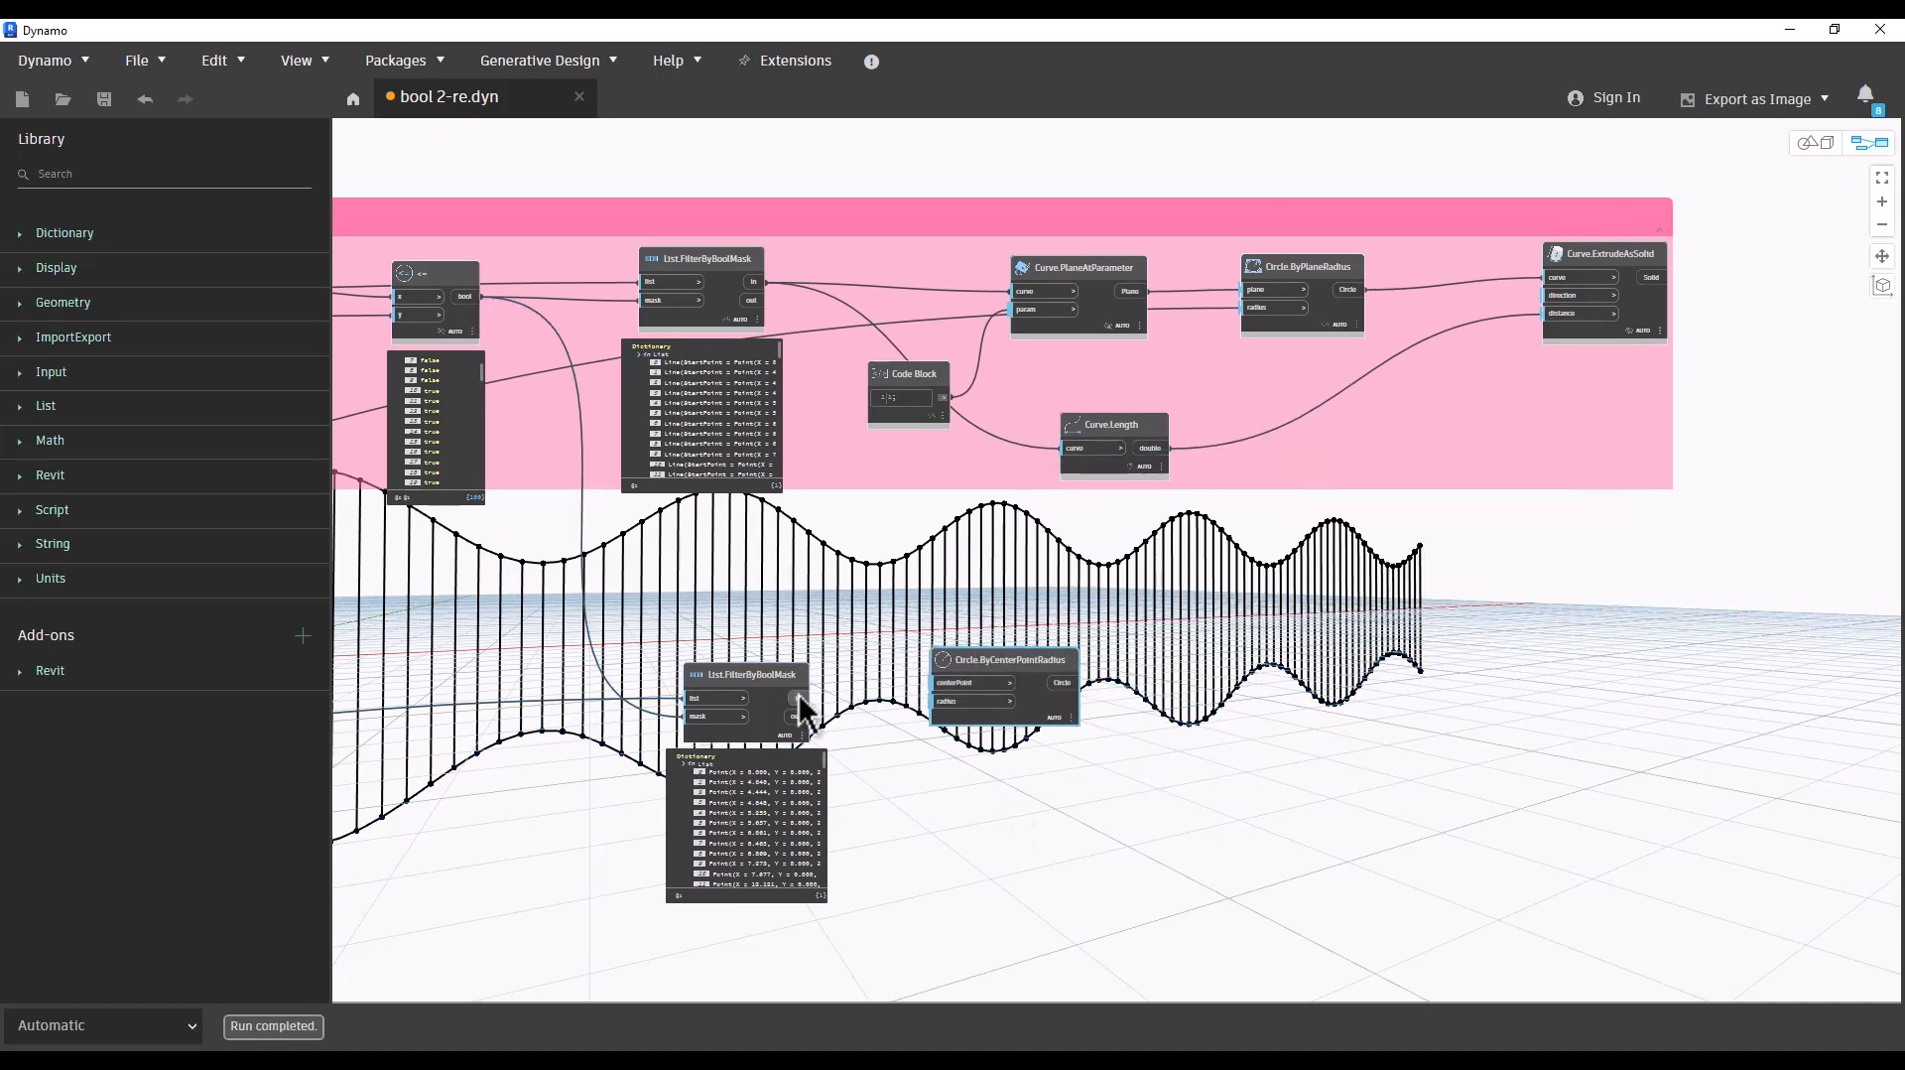
# Step: Connect the filtered points' in output to the centerPoint input of Circle.ByCenterPointRadius and shift that node slightly right
pyautogui.click(798, 699)
pyautogui.click(974, 683)
pyautogui.moveTo(1009, 812); pyautogui.dragTo(1092, 820, button='middle')
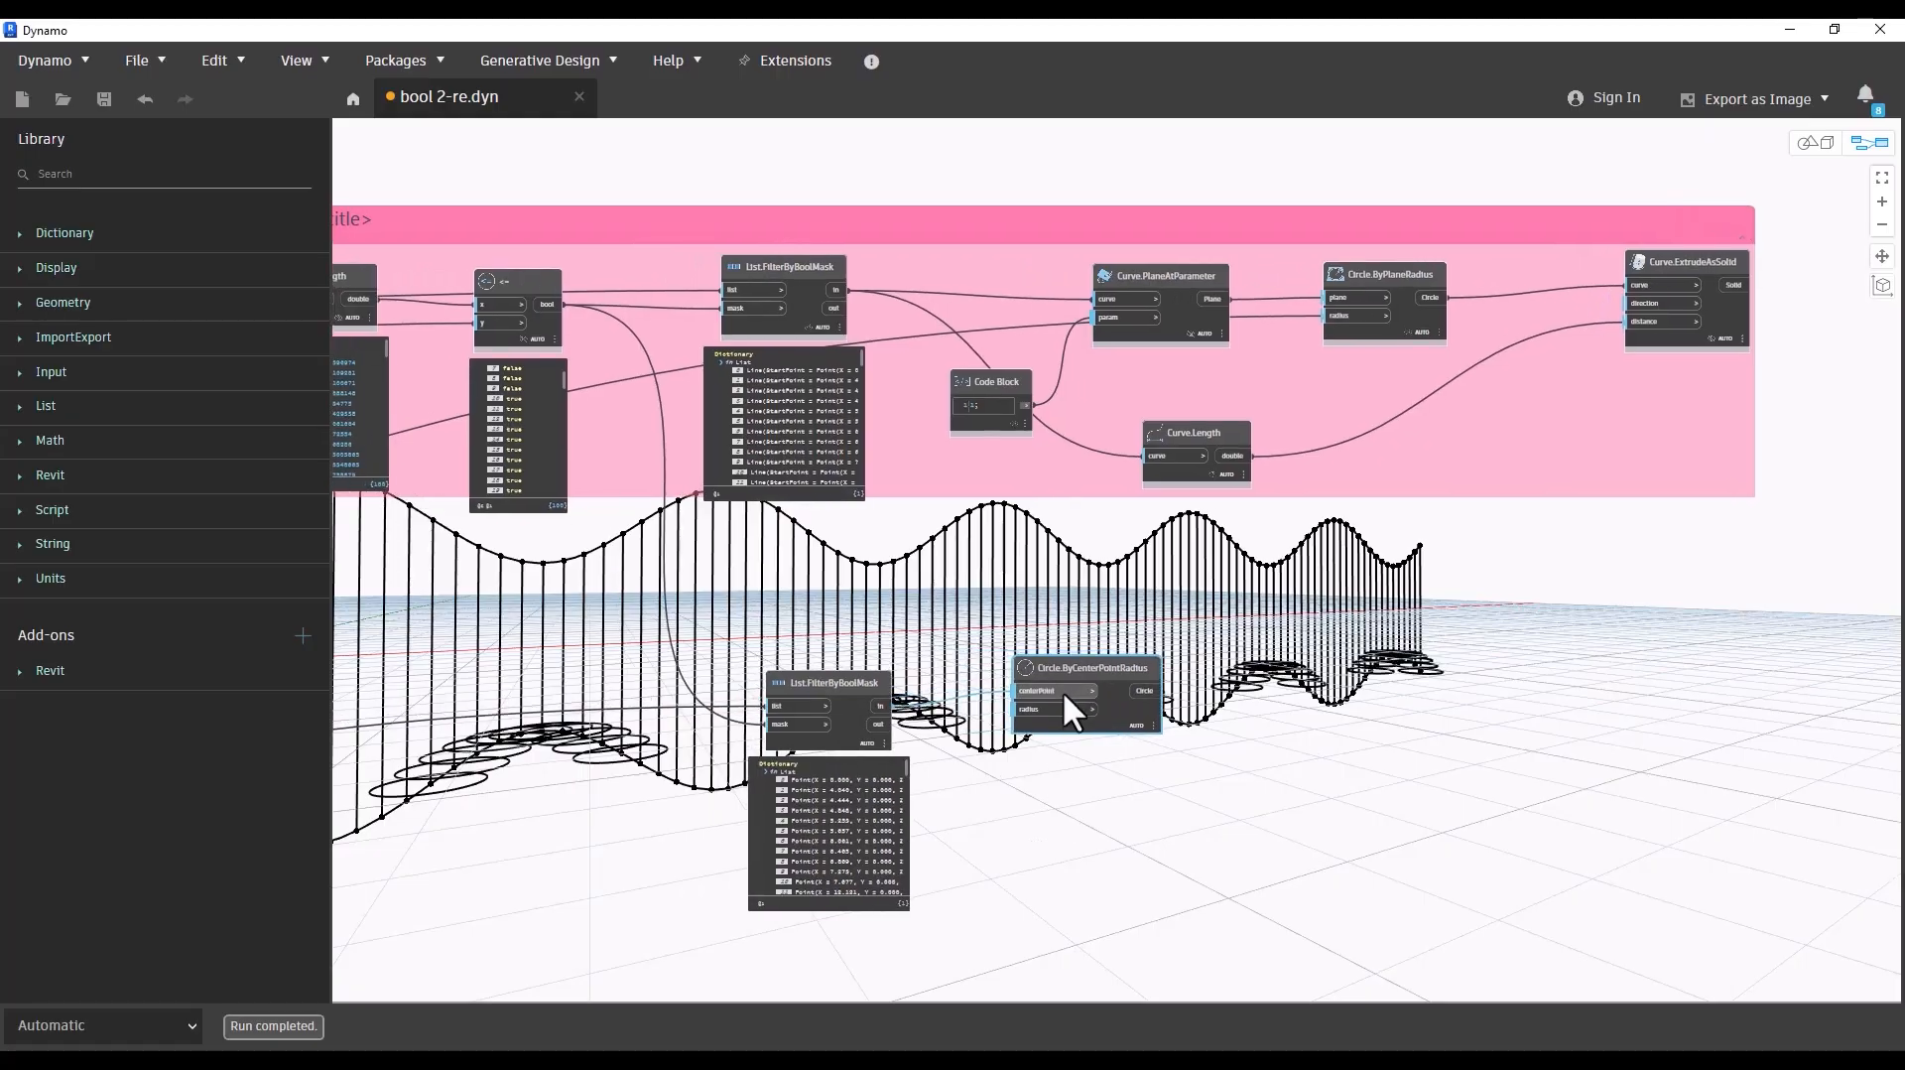
pyautogui.moveTo(1071, 665); pyautogui.dragTo(1149, 677)
pyautogui.click(1446, 765)
# Step: Connect the Cylinder Radius slider to the radius input of the Circle.ByCenterPointRadius node
pyautogui.scroll(-6, 1448, 767)
pyautogui.moveTo(596, 784); pyautogui.dragTo(1483, 637, button='middle')
pyautogui.scroll(11, 1176, 709)
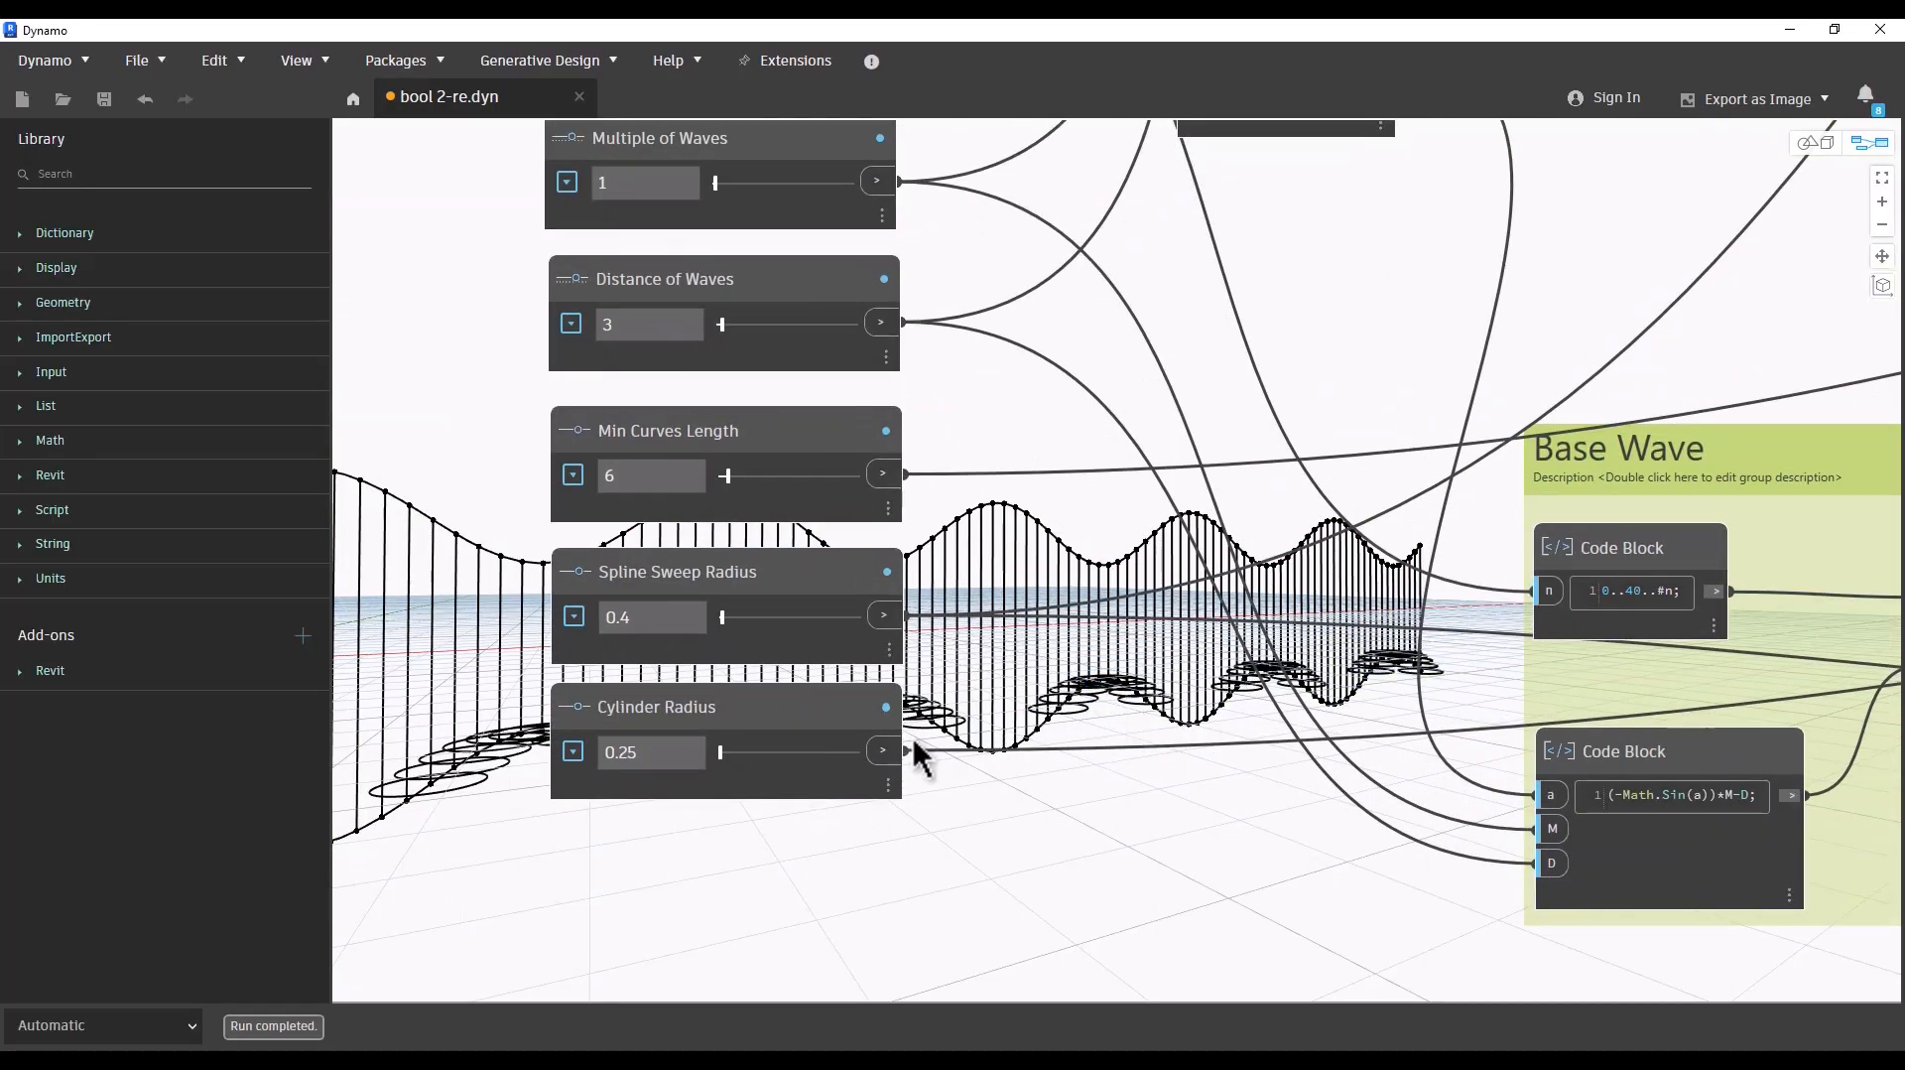
pyautogui.click(886, 752)
pyautogui.scroll(-10, 504, 766)
pyautogui.scroll(5, 1446, 692)
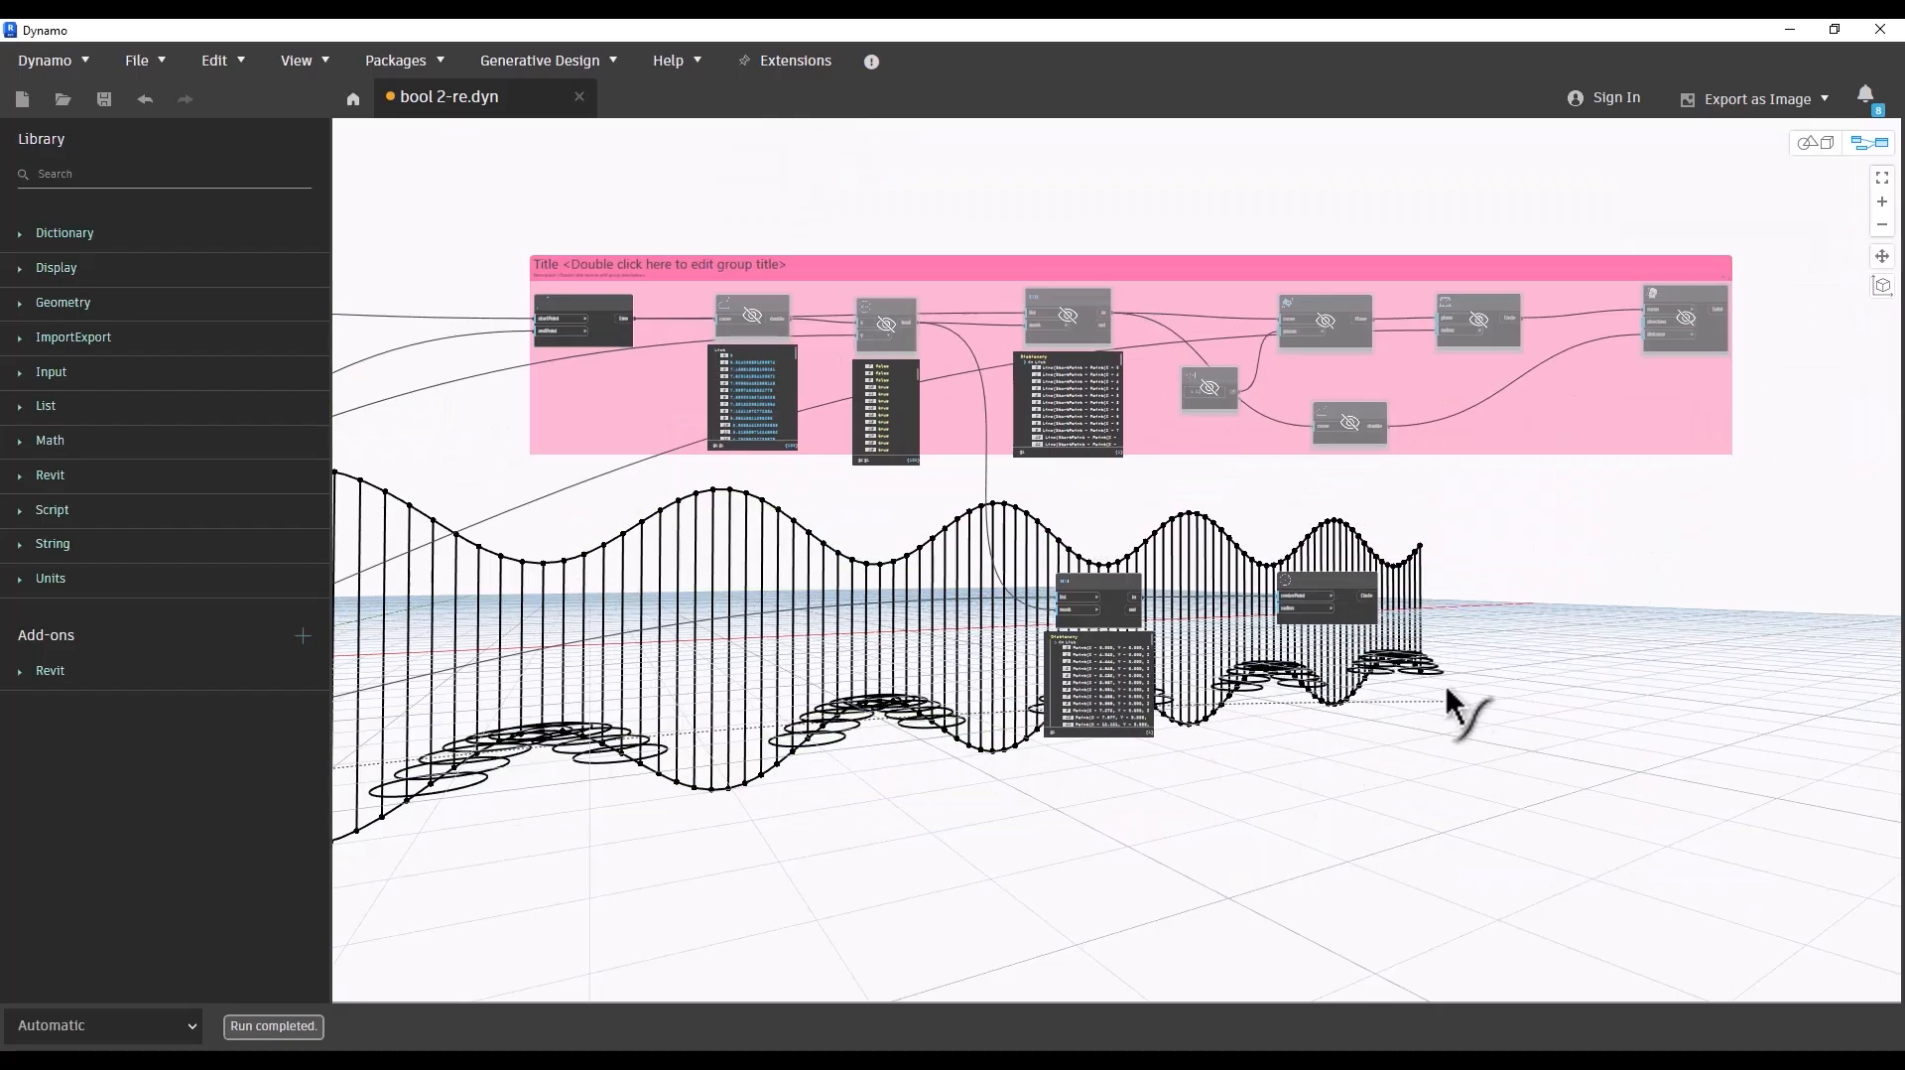
pyautogui.scroll(4, 1233, 629)
pyautogui.click(1218, 593)
pyautogui.scroll(2, 1091, 764)
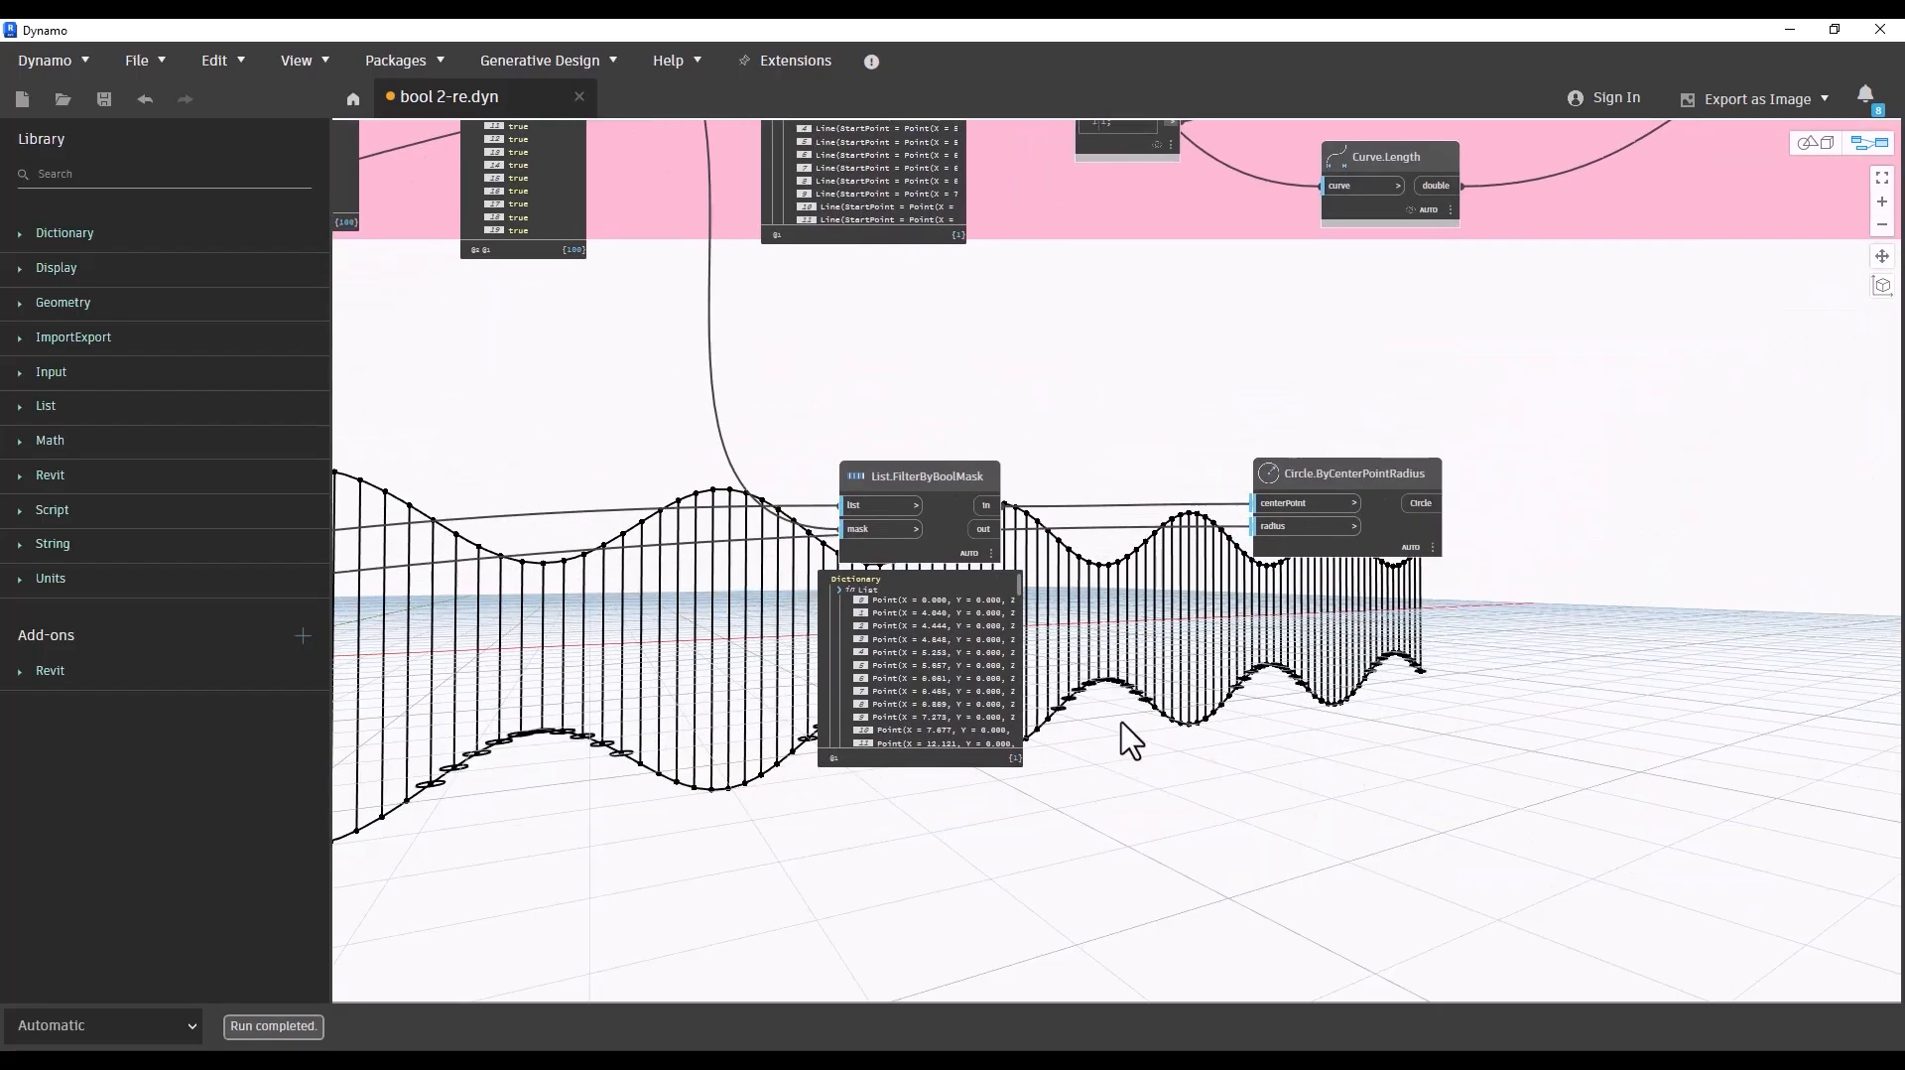
# Step: Add an ExtrudeAsSolid (direction, distance) node and place it to the right of Circle.ByCenterPointRadius
pyautogui.scroll(1, 1121, 722)
pyautogui.hotkey('ctrl', 'b')
pyautogui.moveTo(1203, 731); pyautogui.dragTo(1163, 806, button='right')
pyautogui.hotkey('ctrl', 'b')
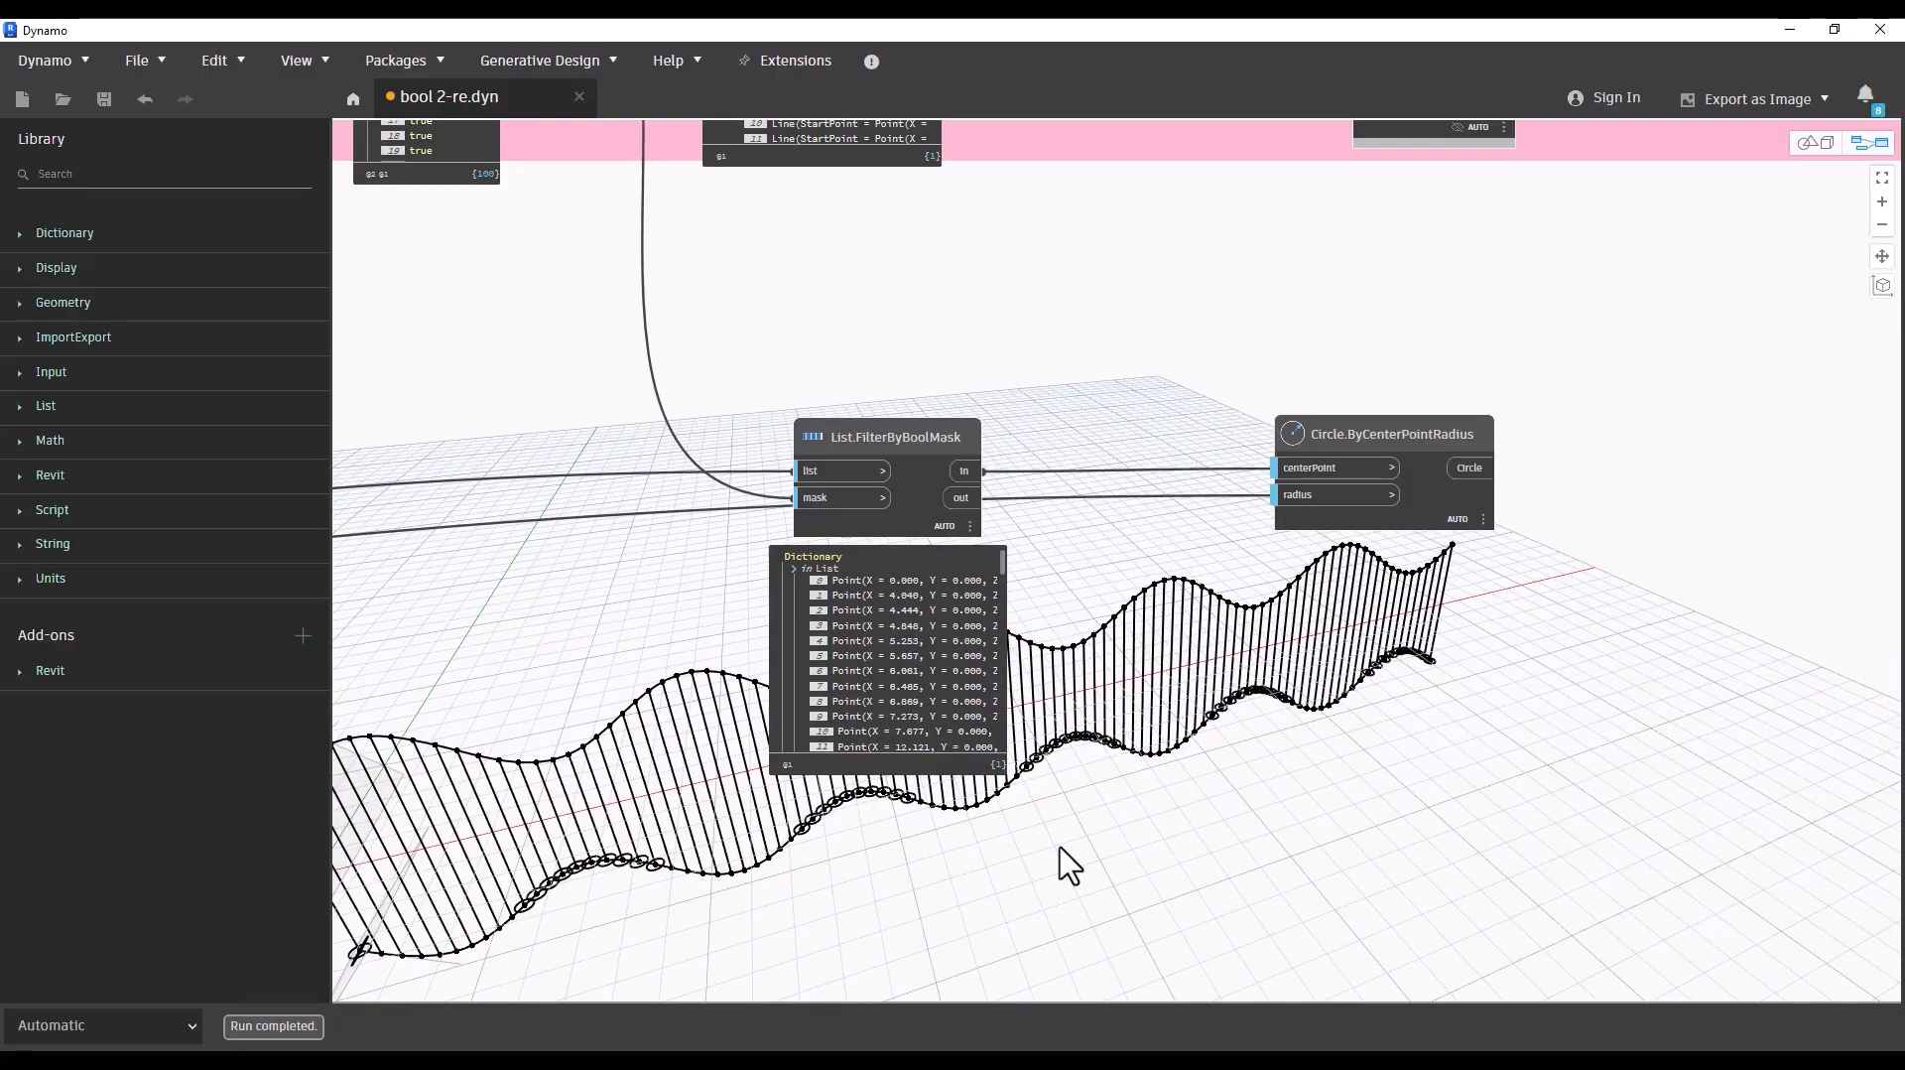
pyautogui.scroll(-4, 1068, 865)
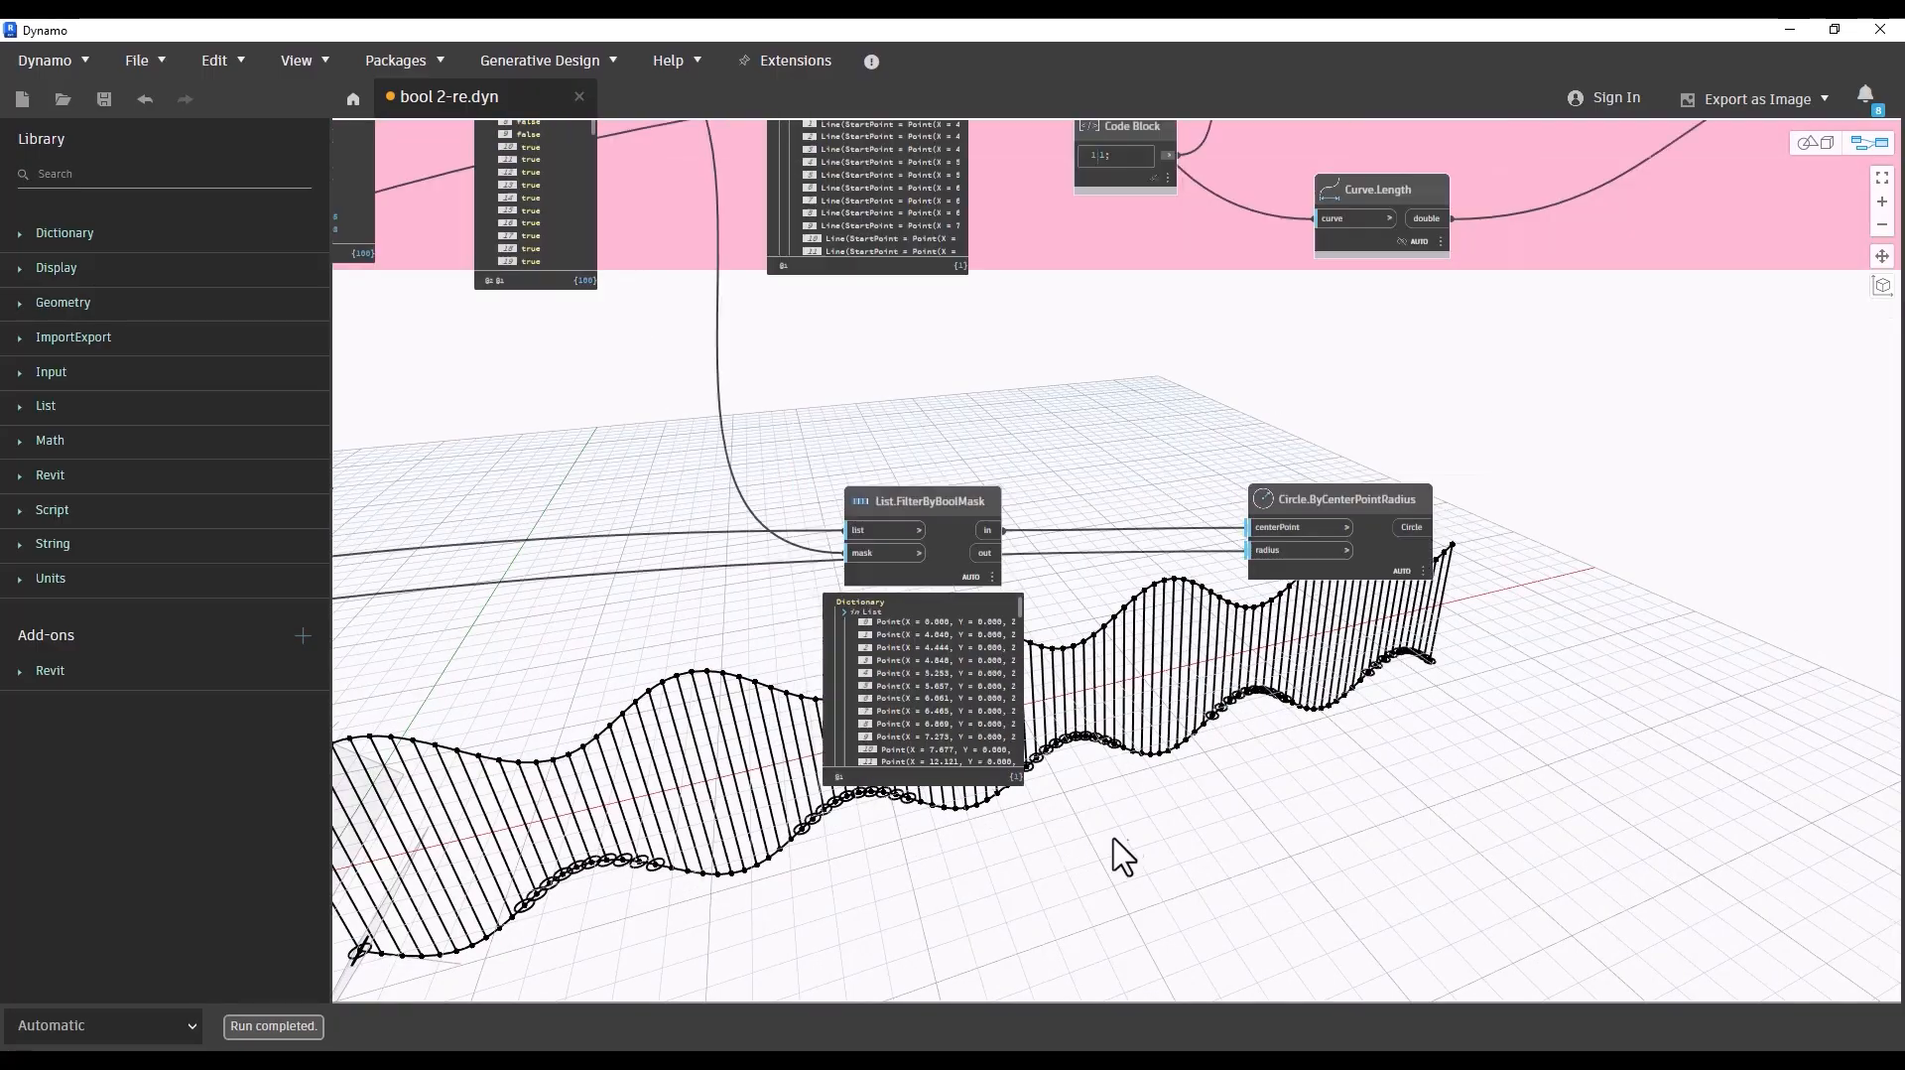
pyautogui.rightClick(1419, 645)
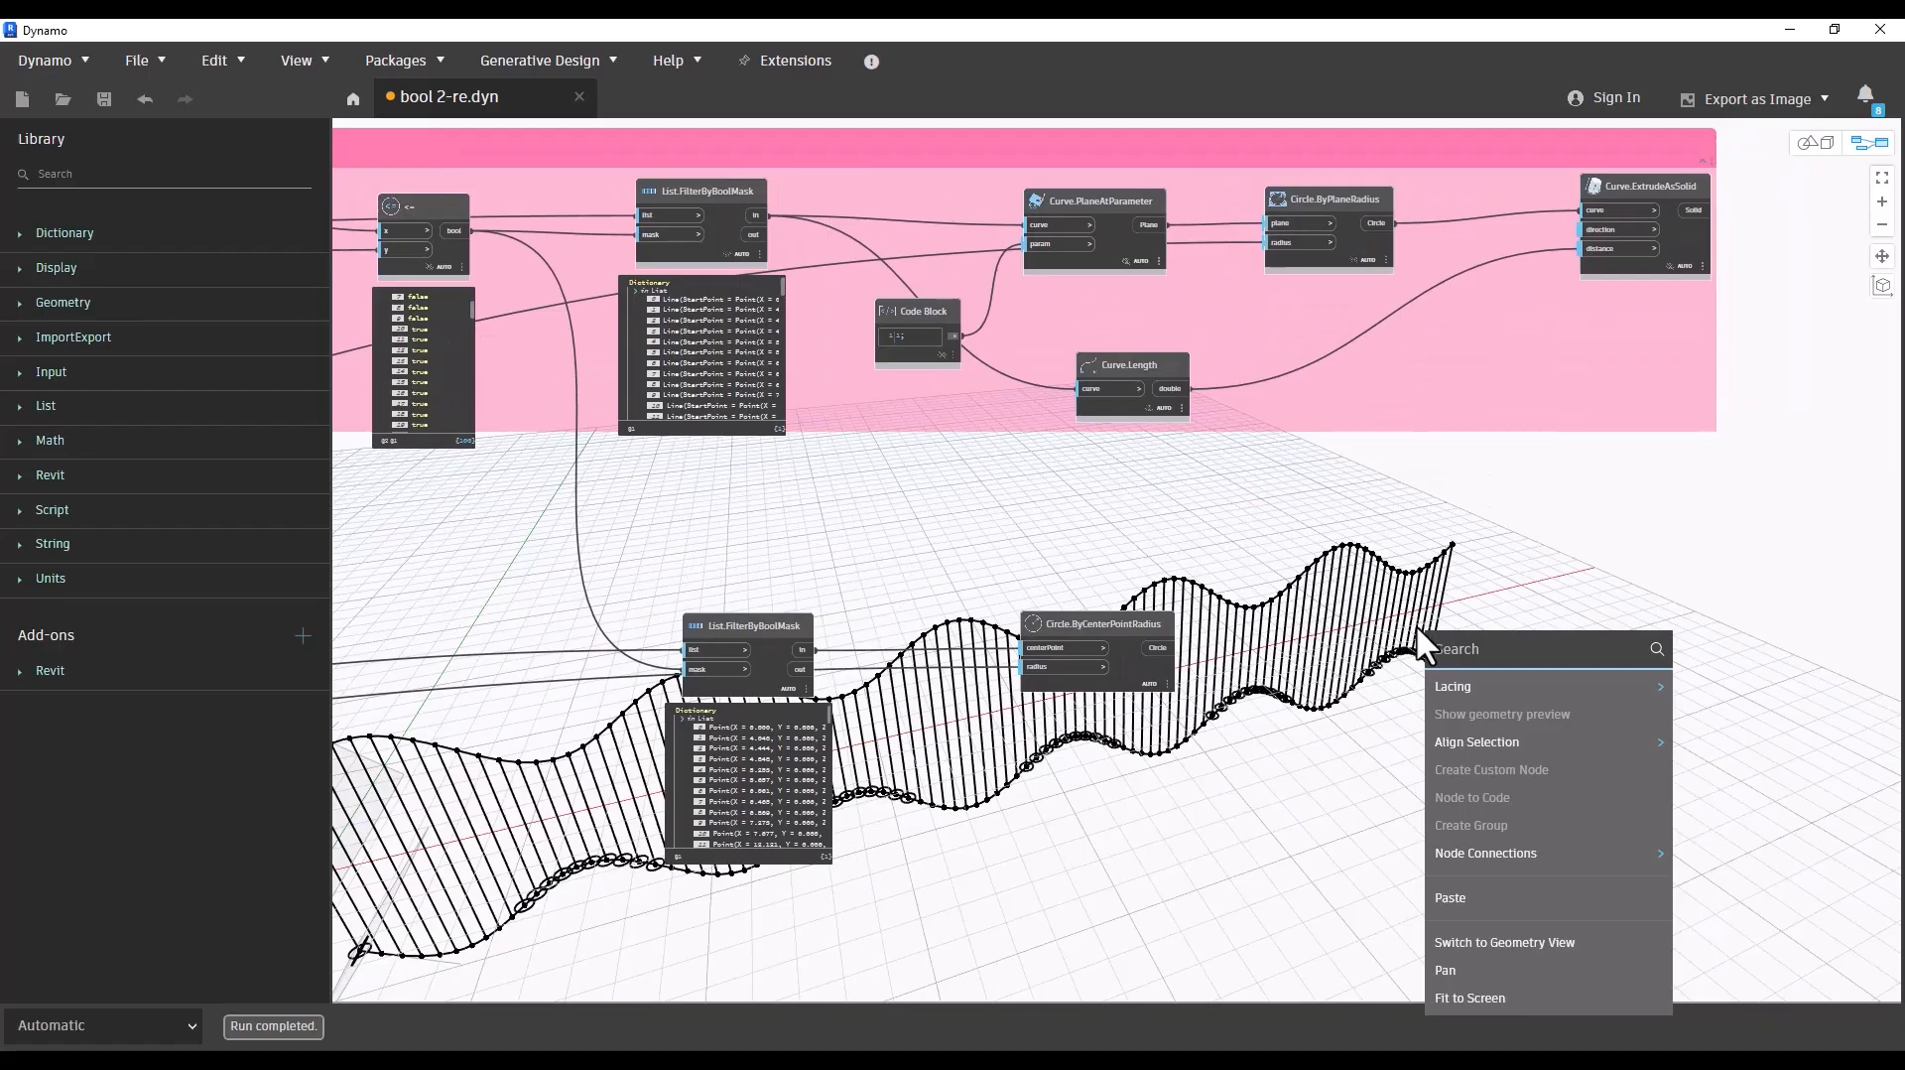
pyautogui.write('extr')
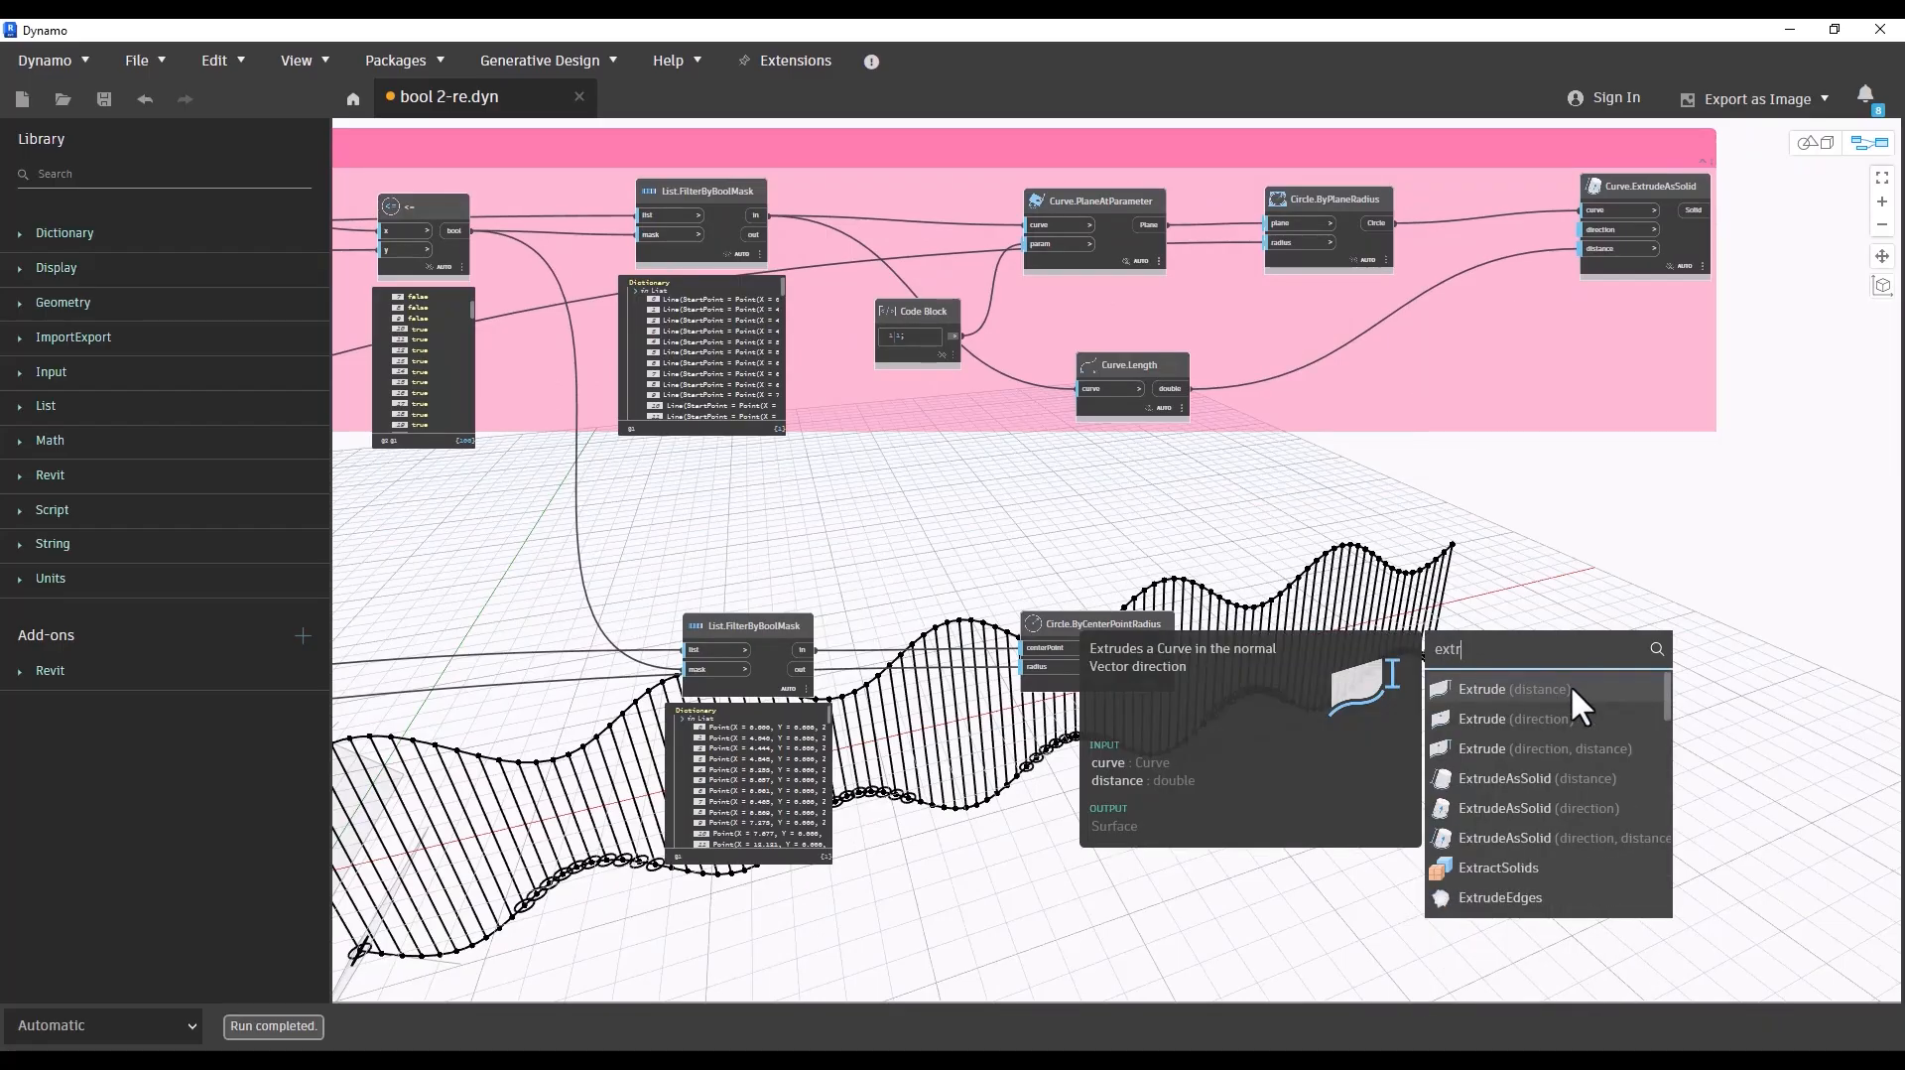
pyautogui.click(1548, 839)
pyautogui.moveTo(1594, 847); pyautogui.dragTo(1350, 626)
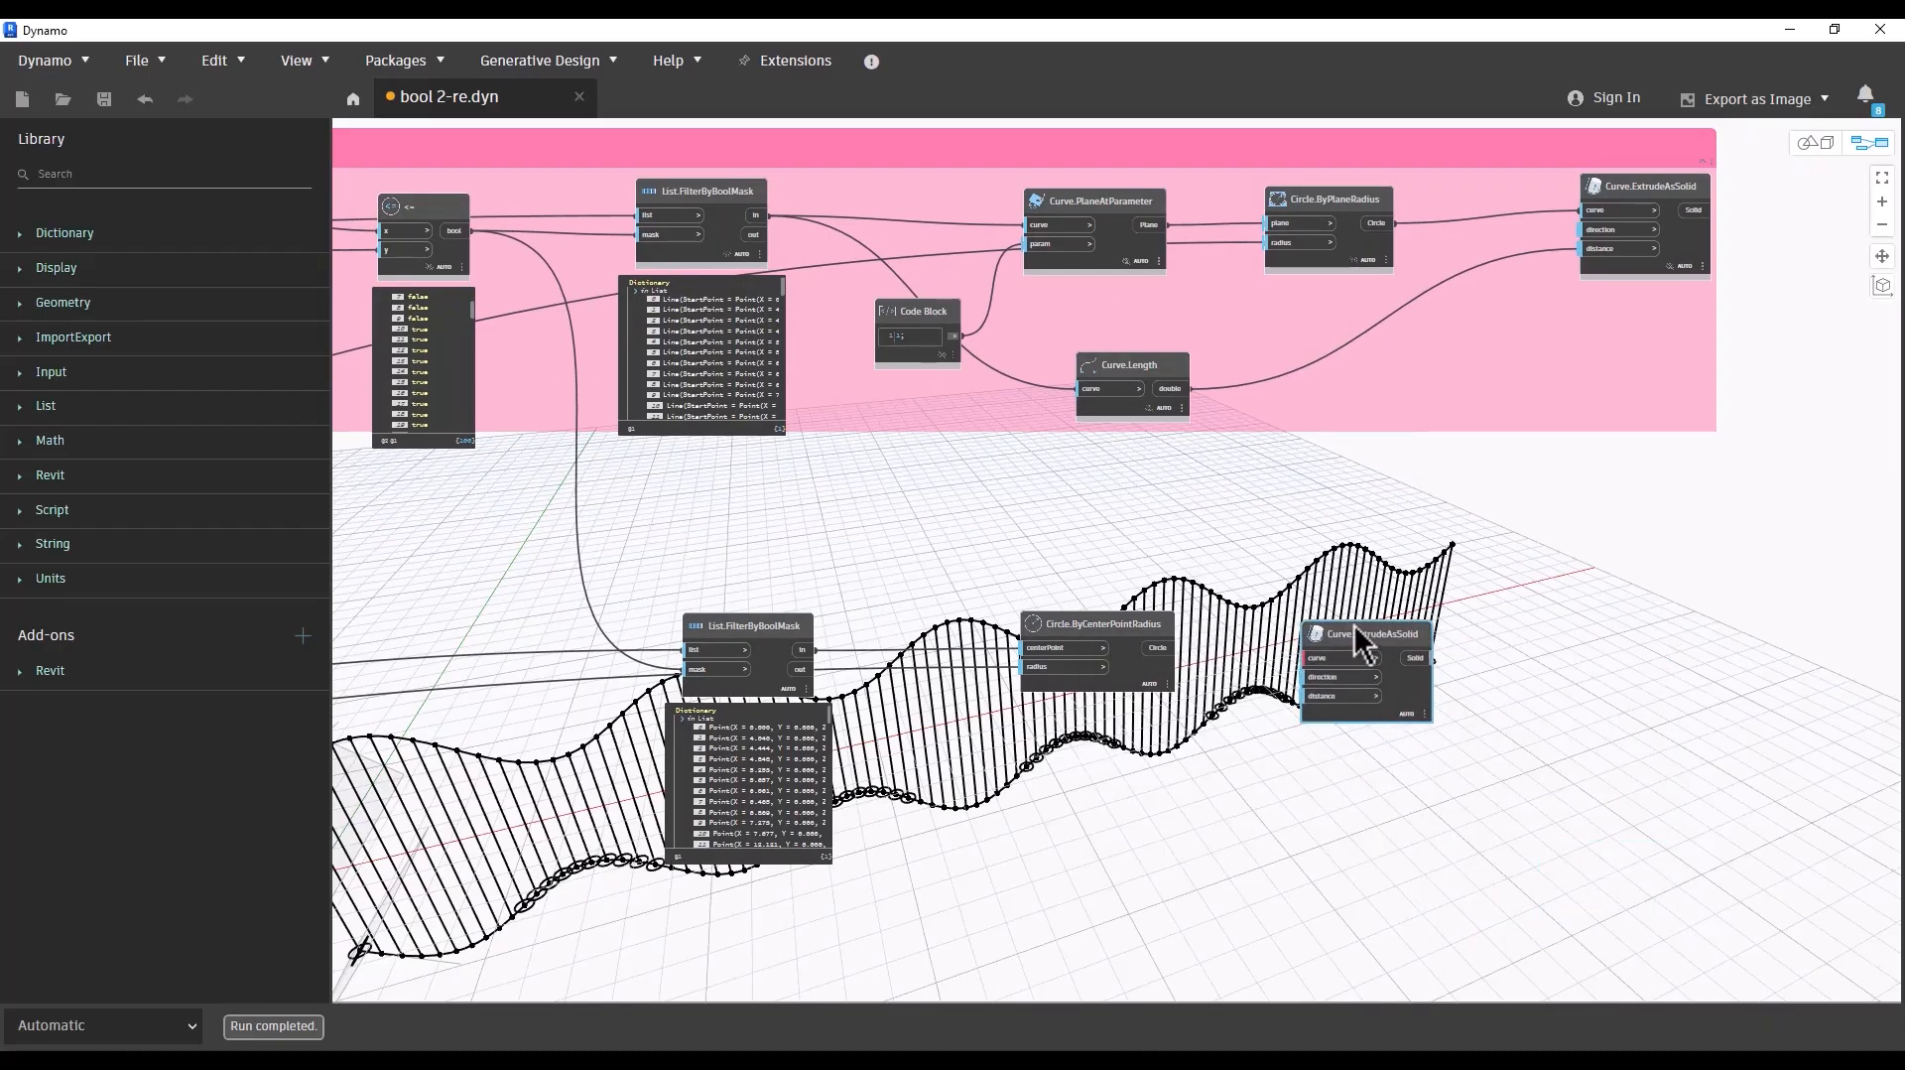
# Step: Connect the Circle output of Circle.ByCenterPointRadius to the curve input of the new Curve.ExtrudeAsSolid node
pyautogui.scroll(3, 1231, 665)
pyautogui.moveTo(1102, 635); pyautogui.dragTo(1396, 625)
pyautogui.scroll(-3, 1387, 645)
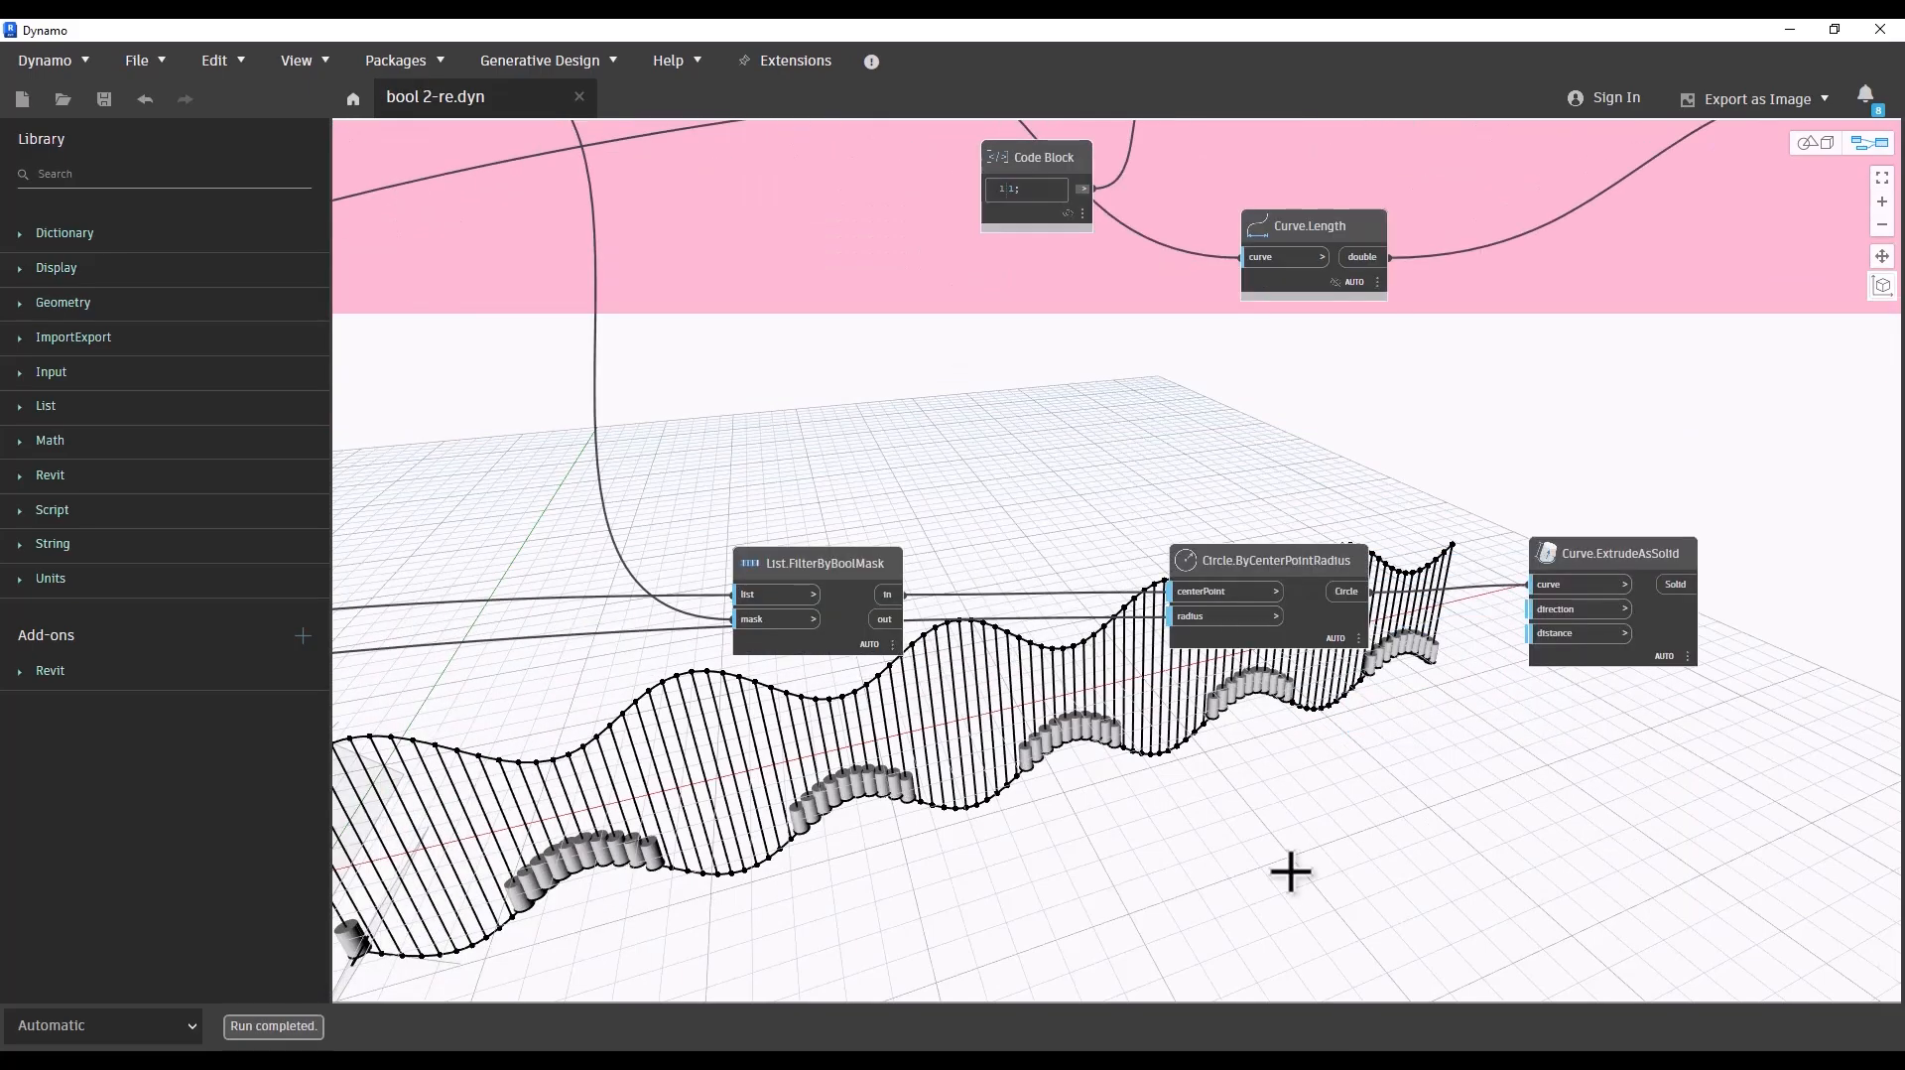
# Step: Duplicate the base-wave points' List.FilterByBoolMask node with its mask connection and place the copy below the original
pyautogui.scroll(-3, 1042, 705)
pyautogui.moveTo(997, 685); pyautogui.dragTo(1097, 575, button='middle')
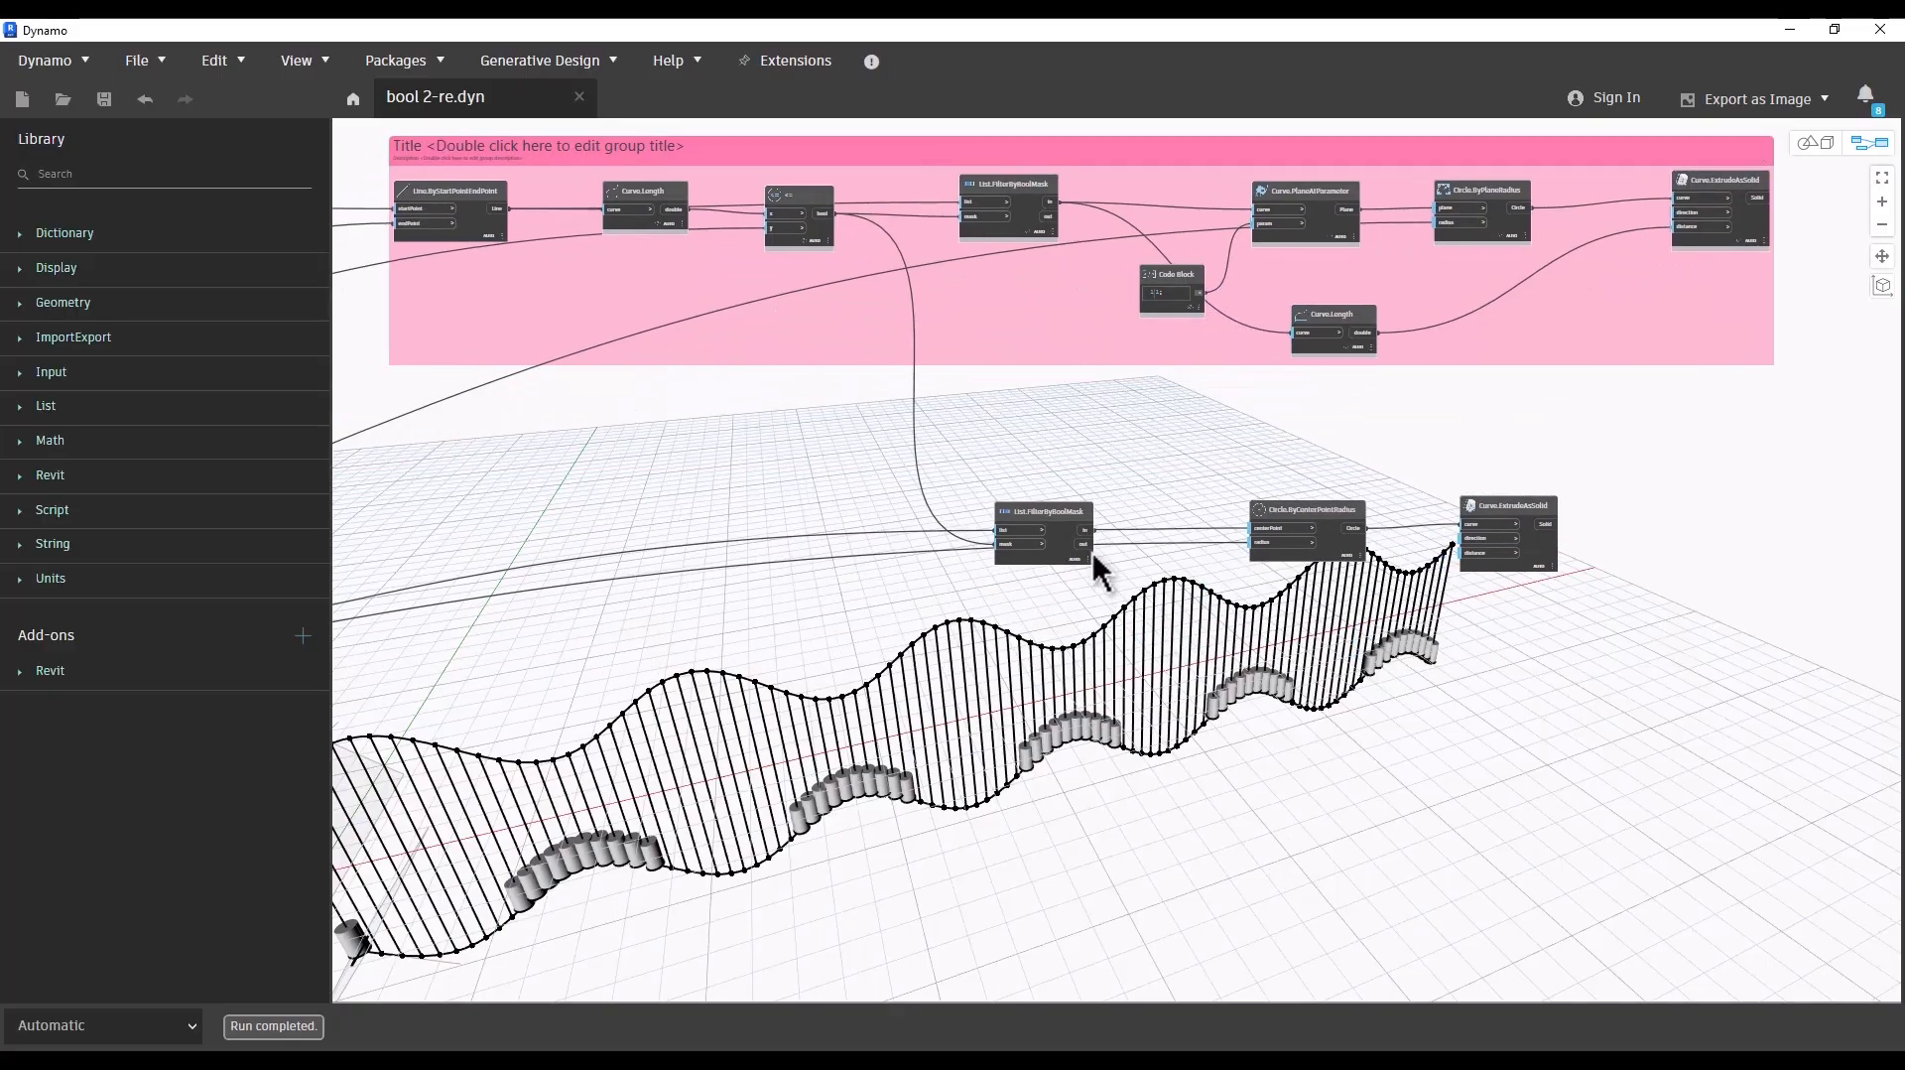
pyautogui.scroll(3, 1092, 551)
pyautogui.click(1014, 474)
pyautogui.hotkey('ctrl', 'c')
pyautogui.hotkey('ctrl', 'v')
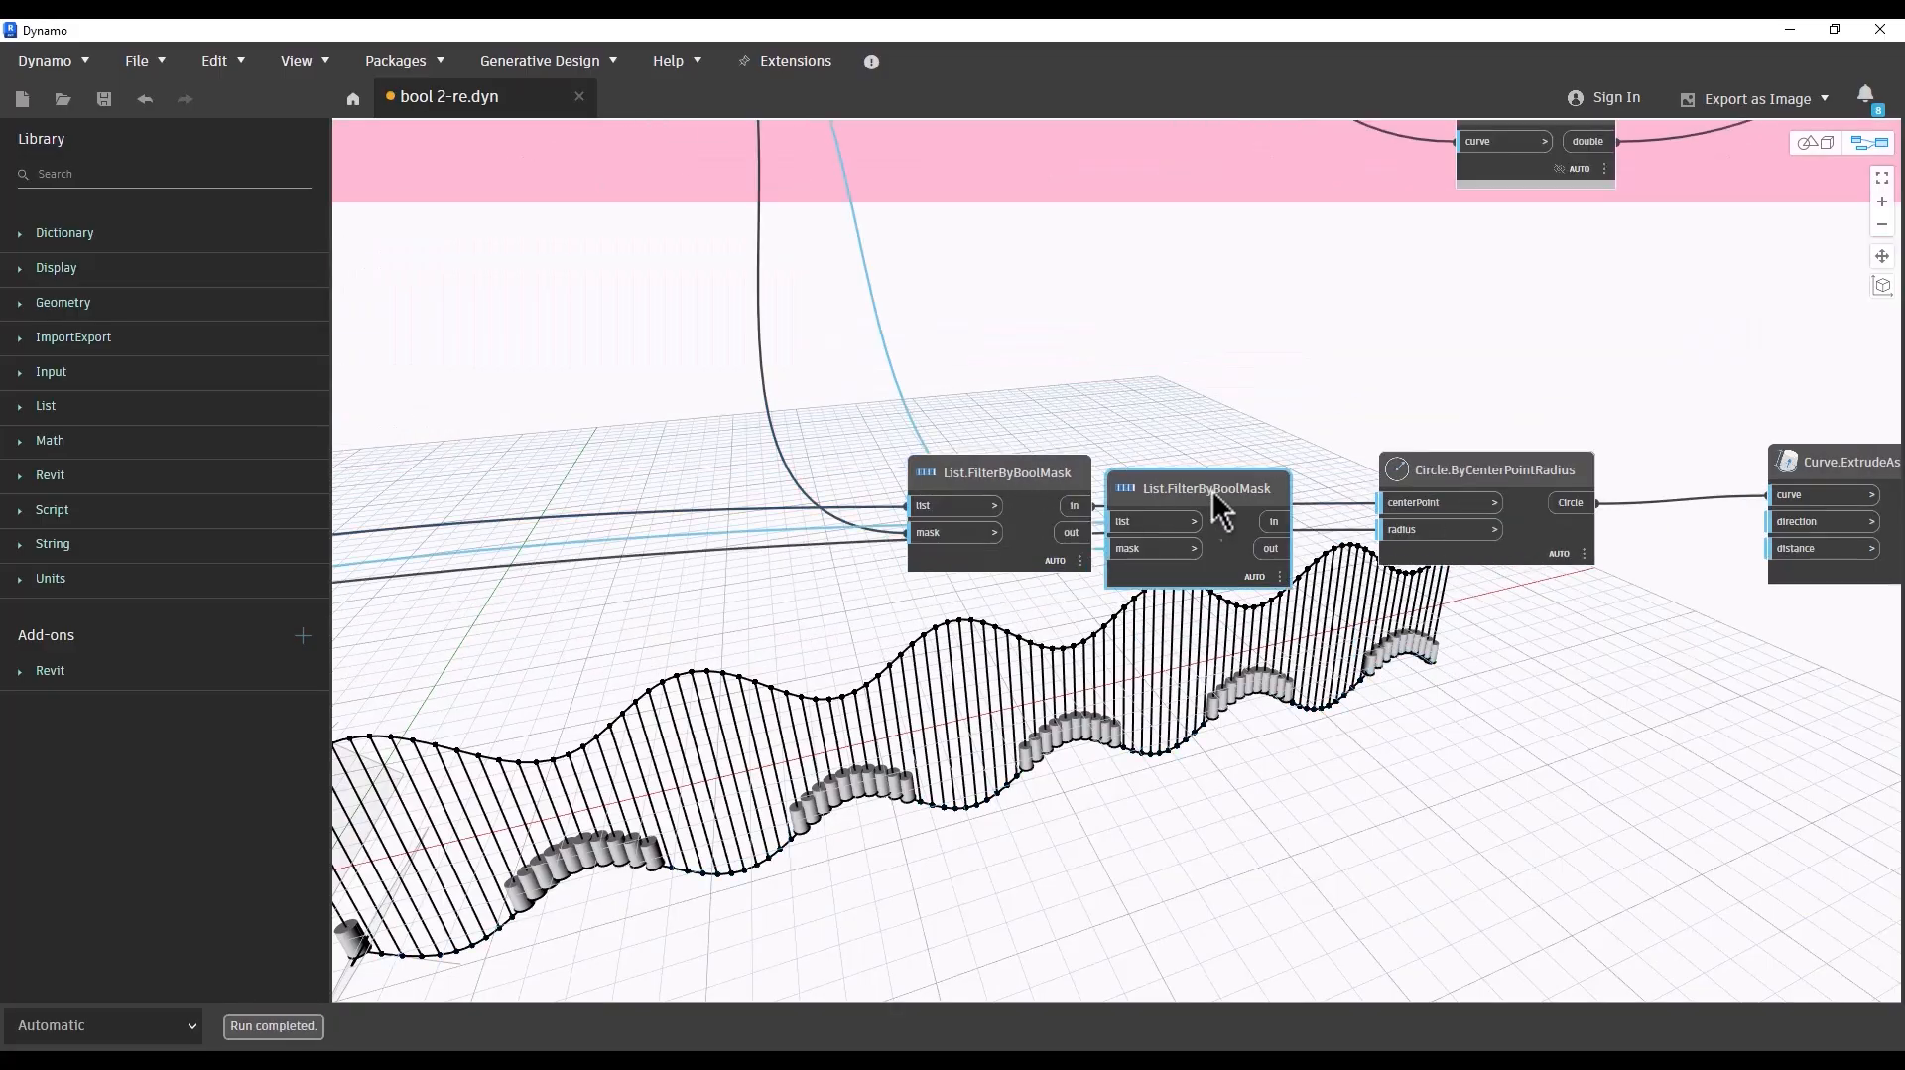
pyautogui.moveTo(1206, 491); pyautogui.dragTo(1027, 706)
# Step: Connect the double output of the Curve.Length node feeding the <= comparison to the list input of the copied List.FilterByBoolMask
pyautogui.scroll(-5, 1027, 707)
pyautogui.scroll(2, 1072, 754)
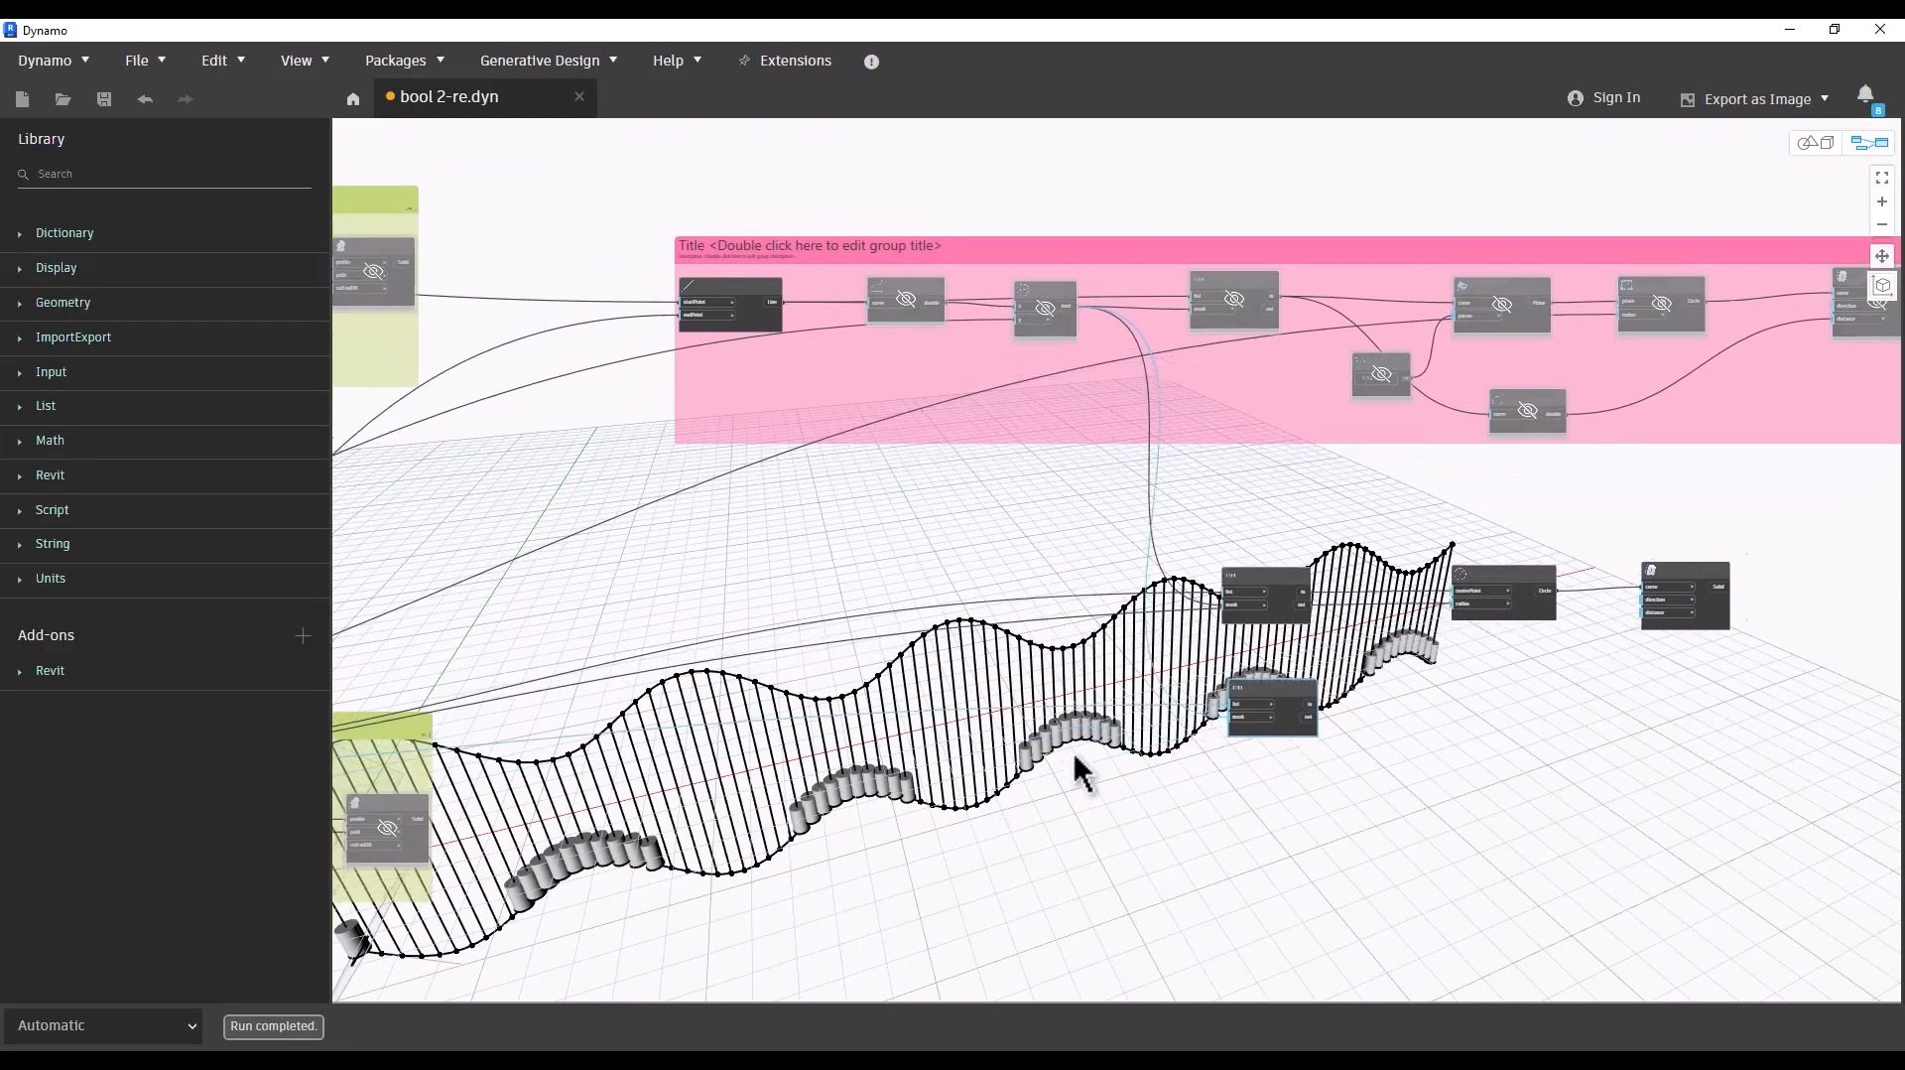
pyautogui.scroll(3, 1113, 360)
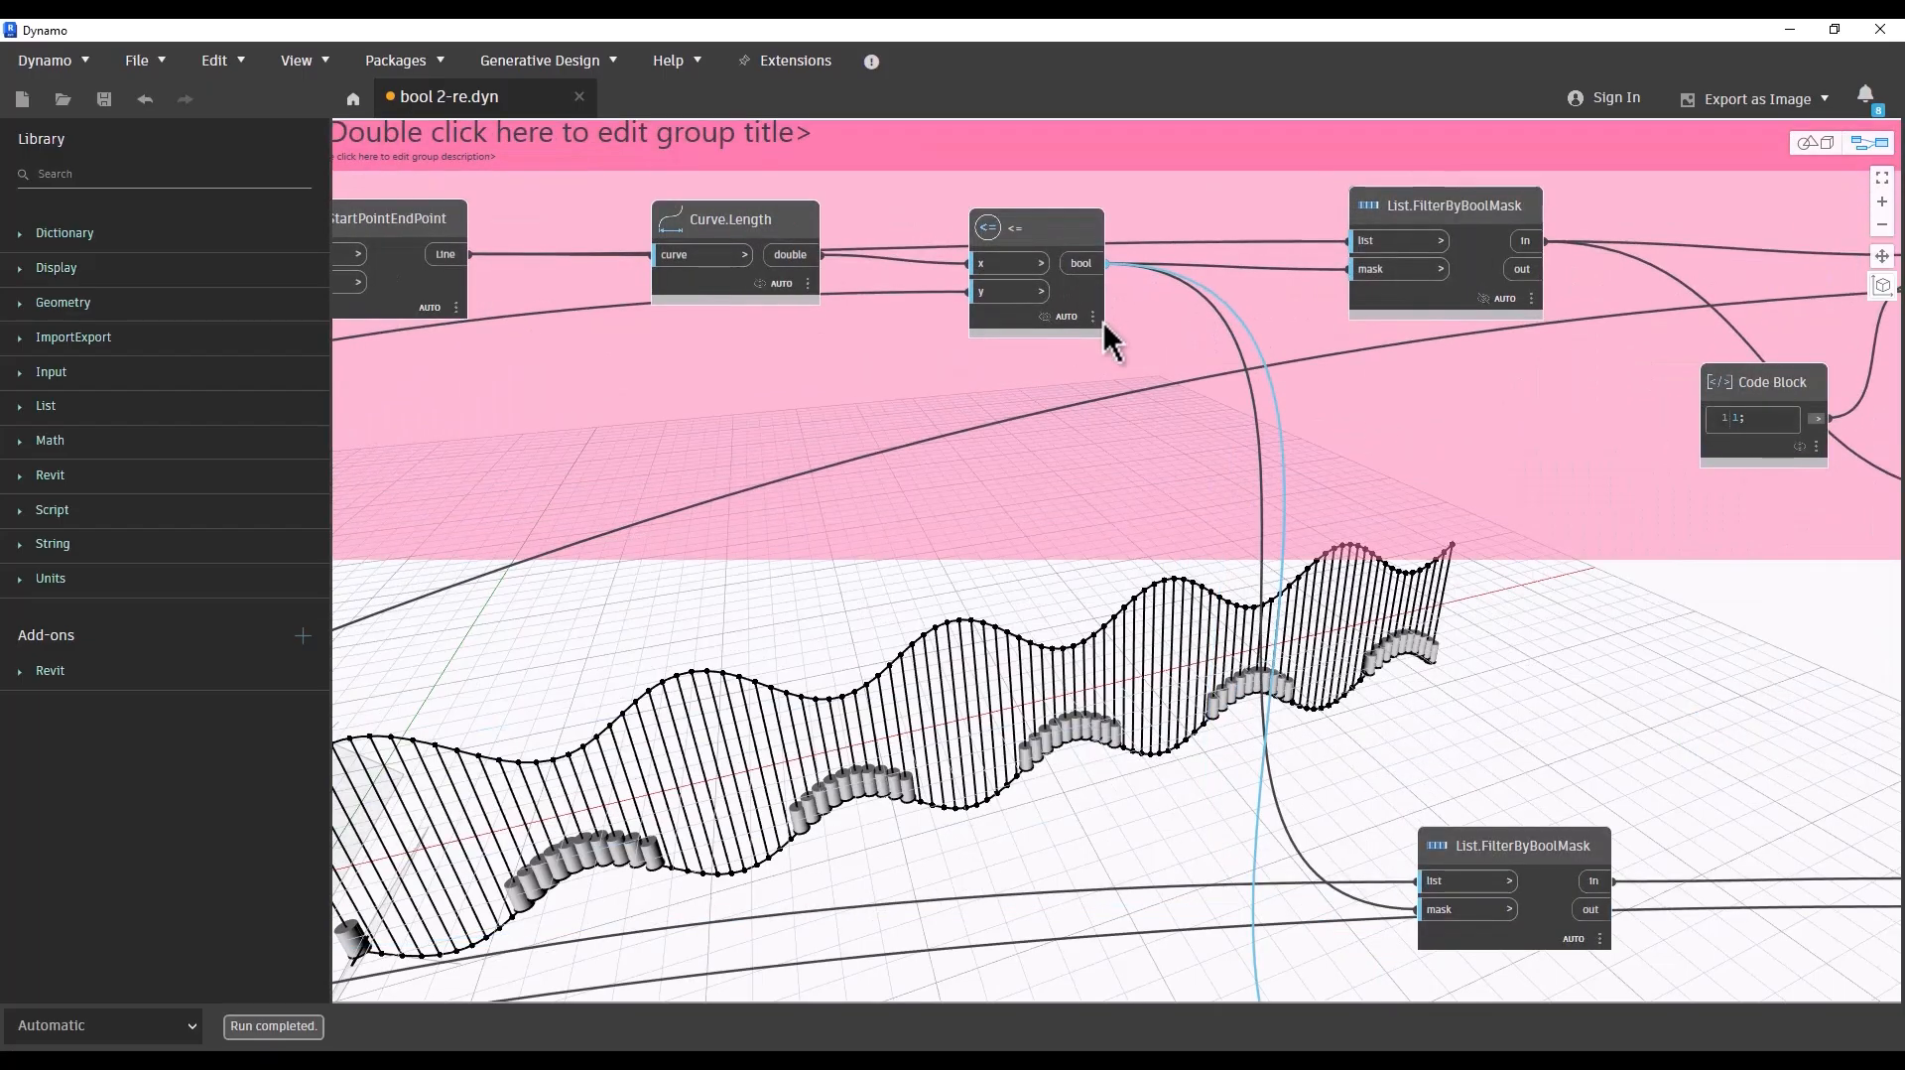
pyautogui.click(1097, 359)
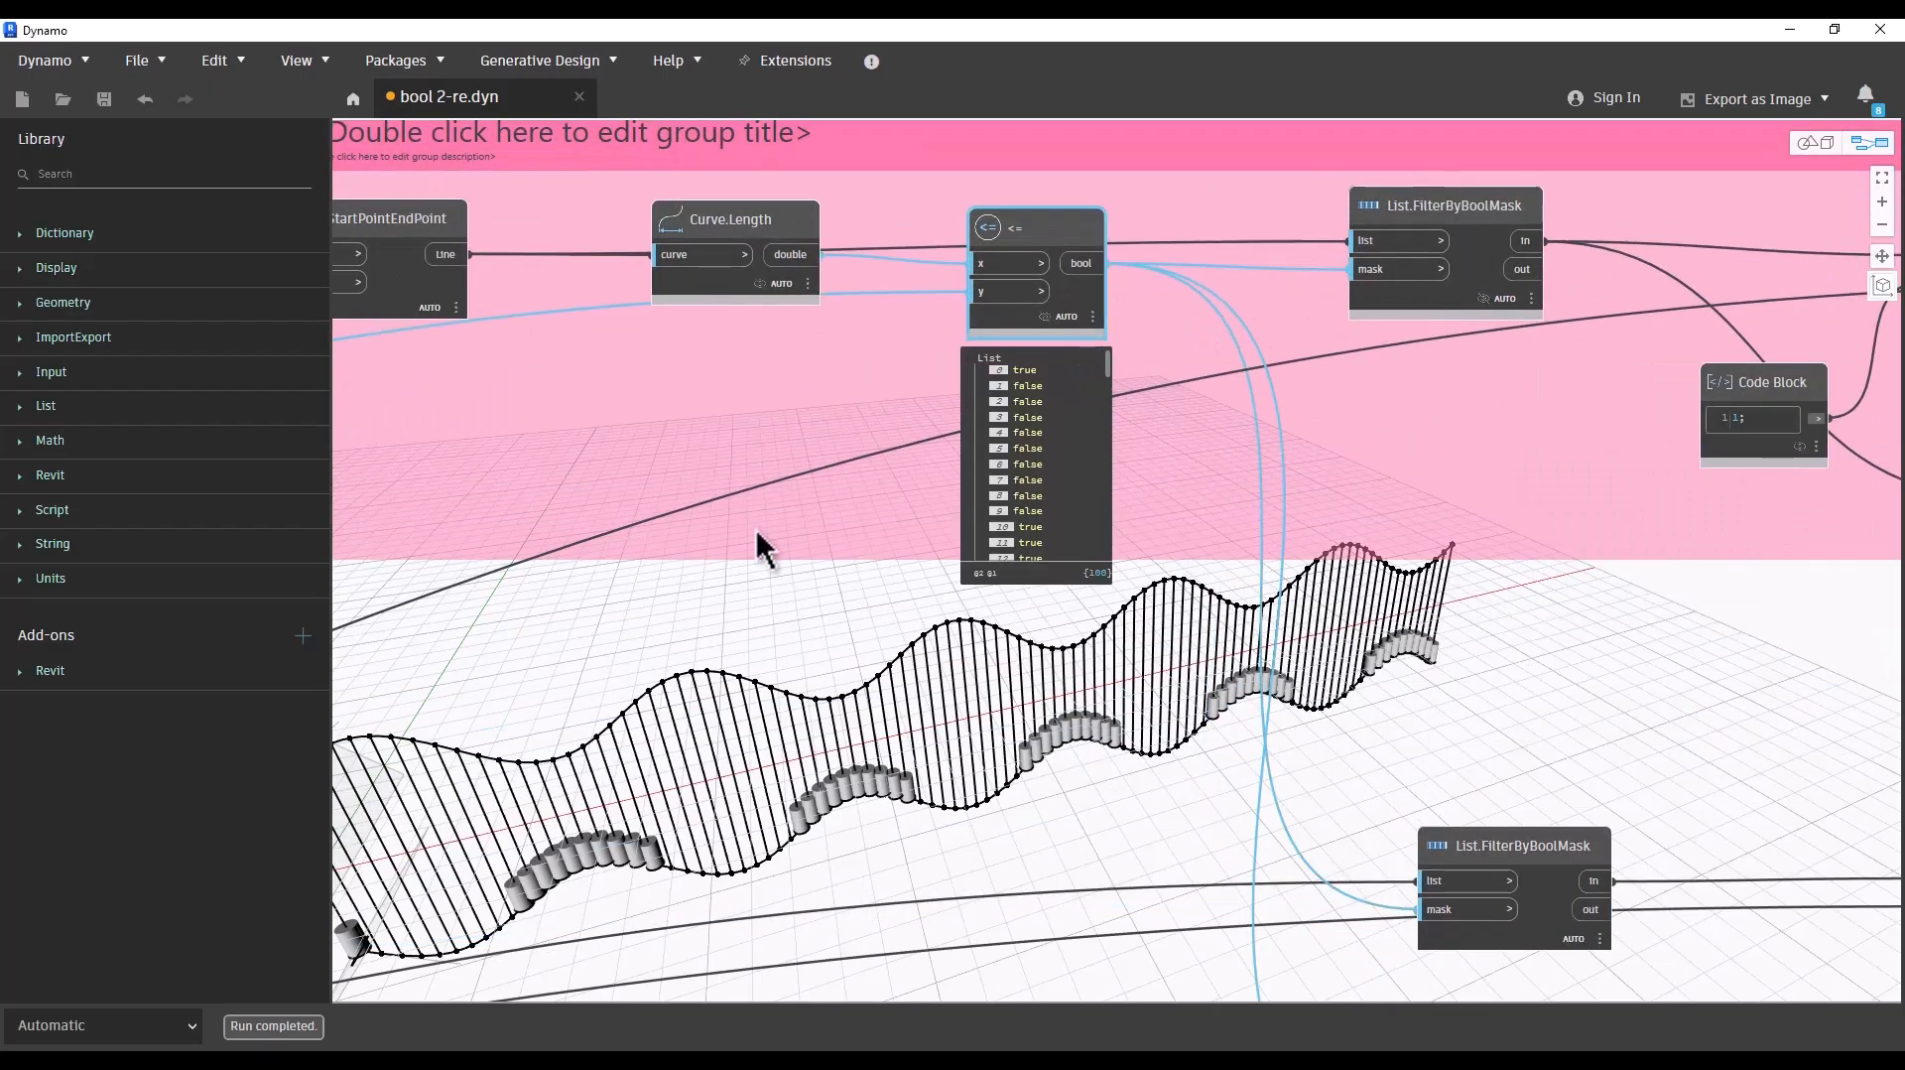
pyautogui.click(817, 255)
pyautogui.scroll(-4, 1008, 851)
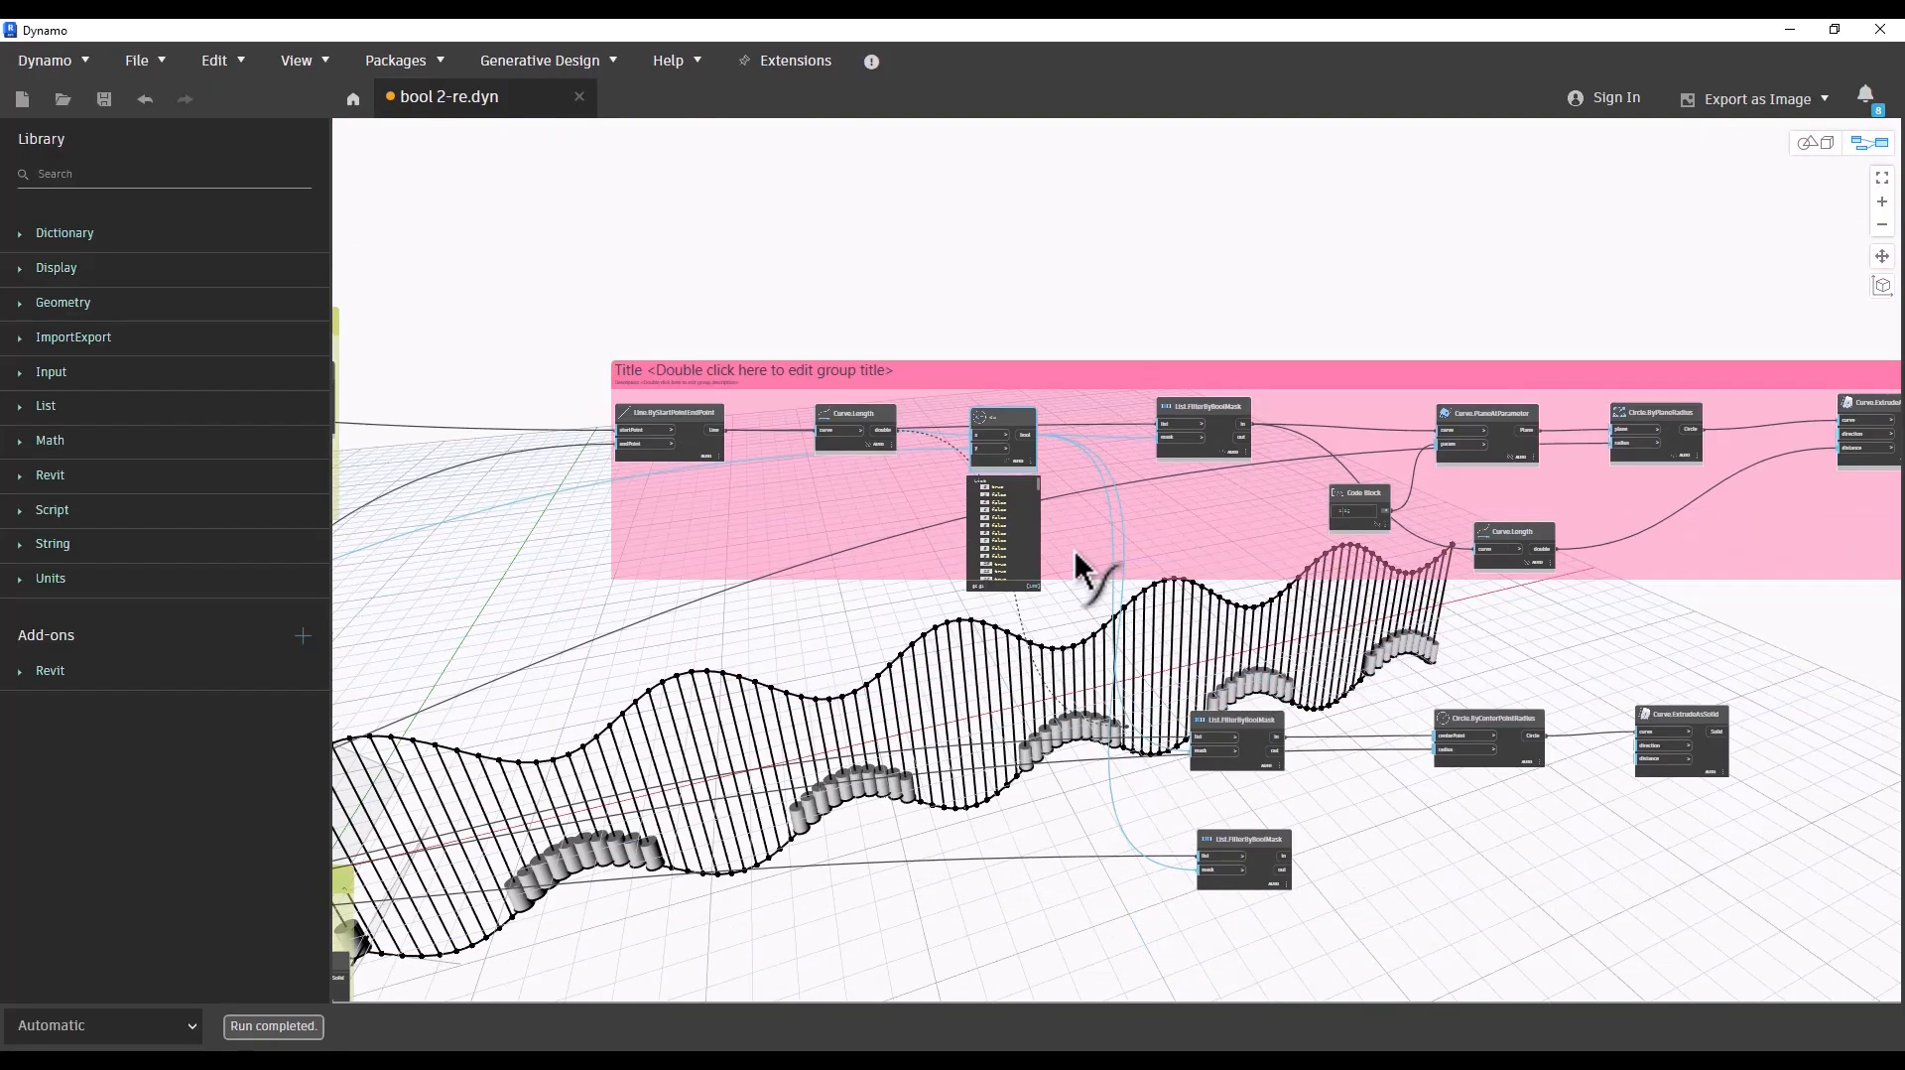
pyautogui.scroll(3, 1074, 550)
pyautogui.scroll(3, 1141, 660)
pyautogui.click(1150, 635)
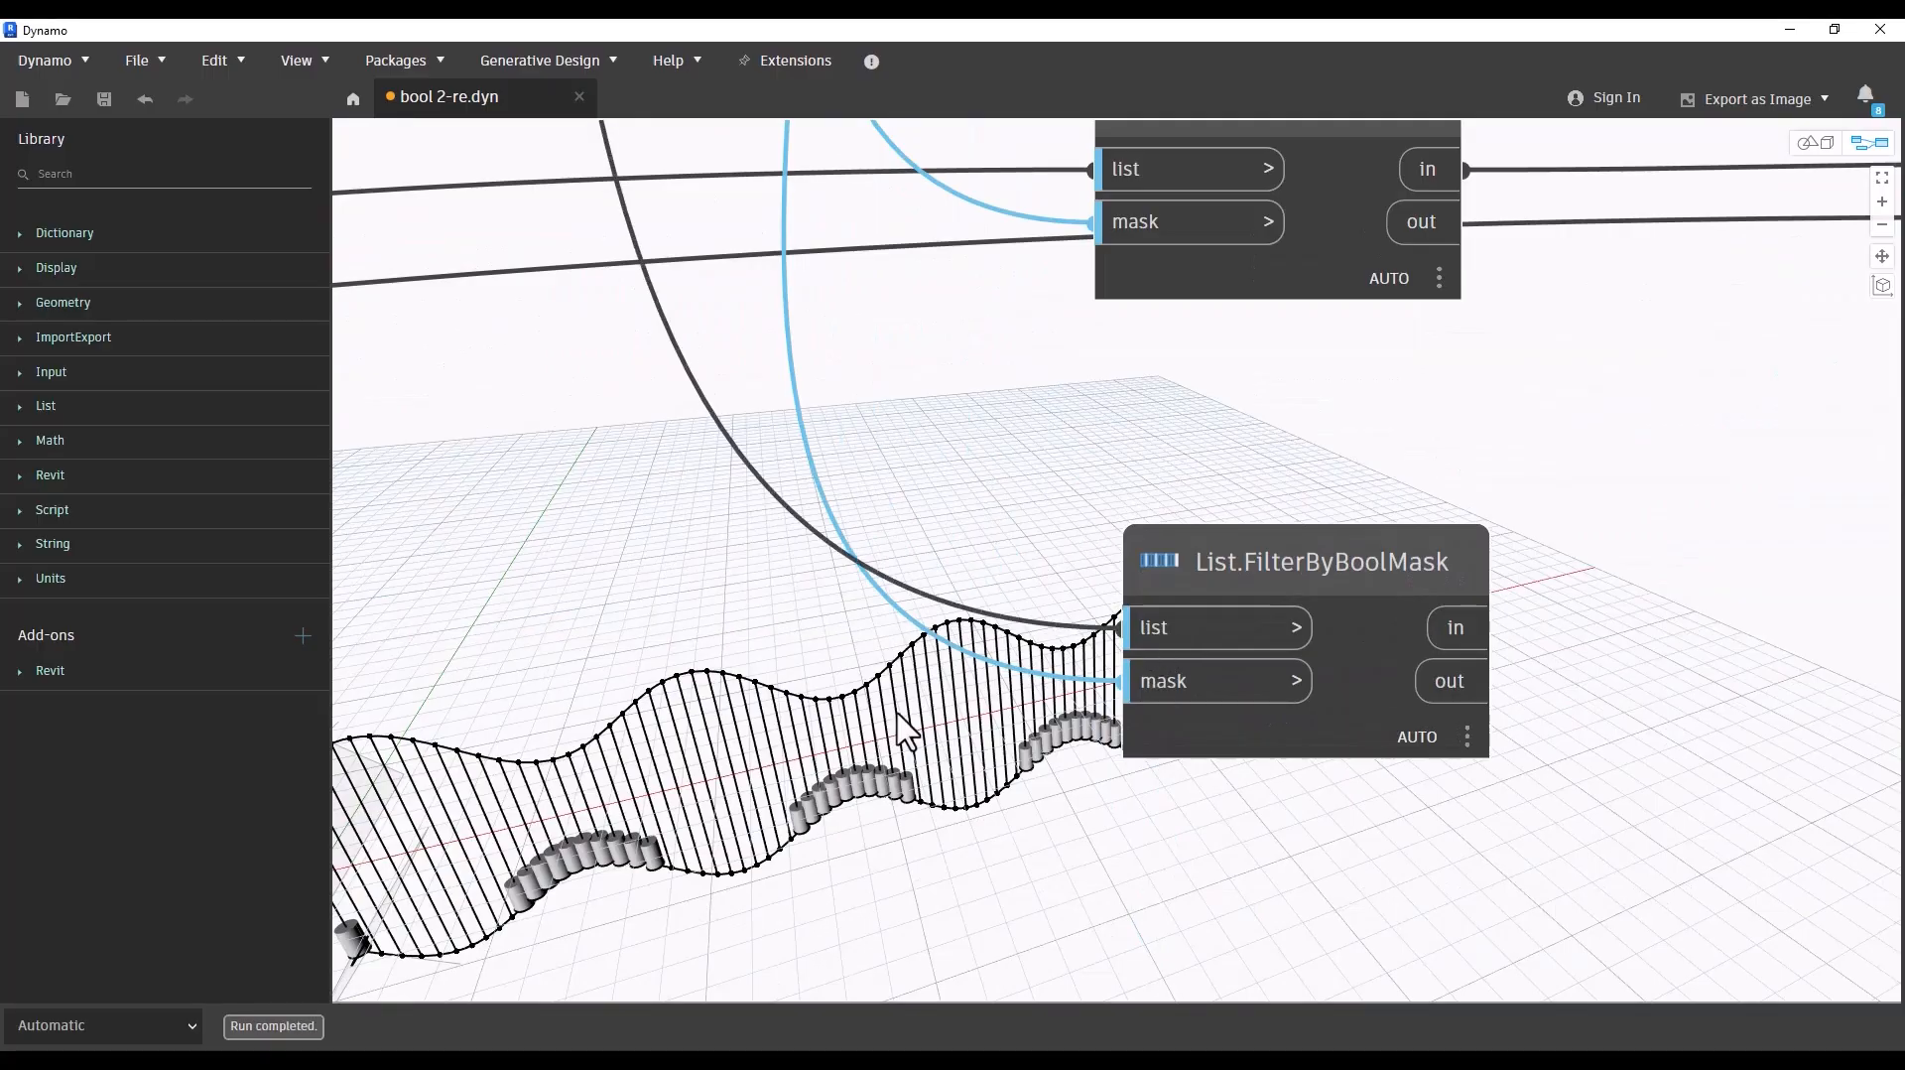
# Step: Connect the in output of the copied List.FilterByBoolMask to the distance input of the new Curve.ExtrudeAsSolid node
pyautogui.scroll(-2, 933, 744)
pyautogui.moveTo(1439, 640); pyautogui.dragTo(1021, 688, button='middle')
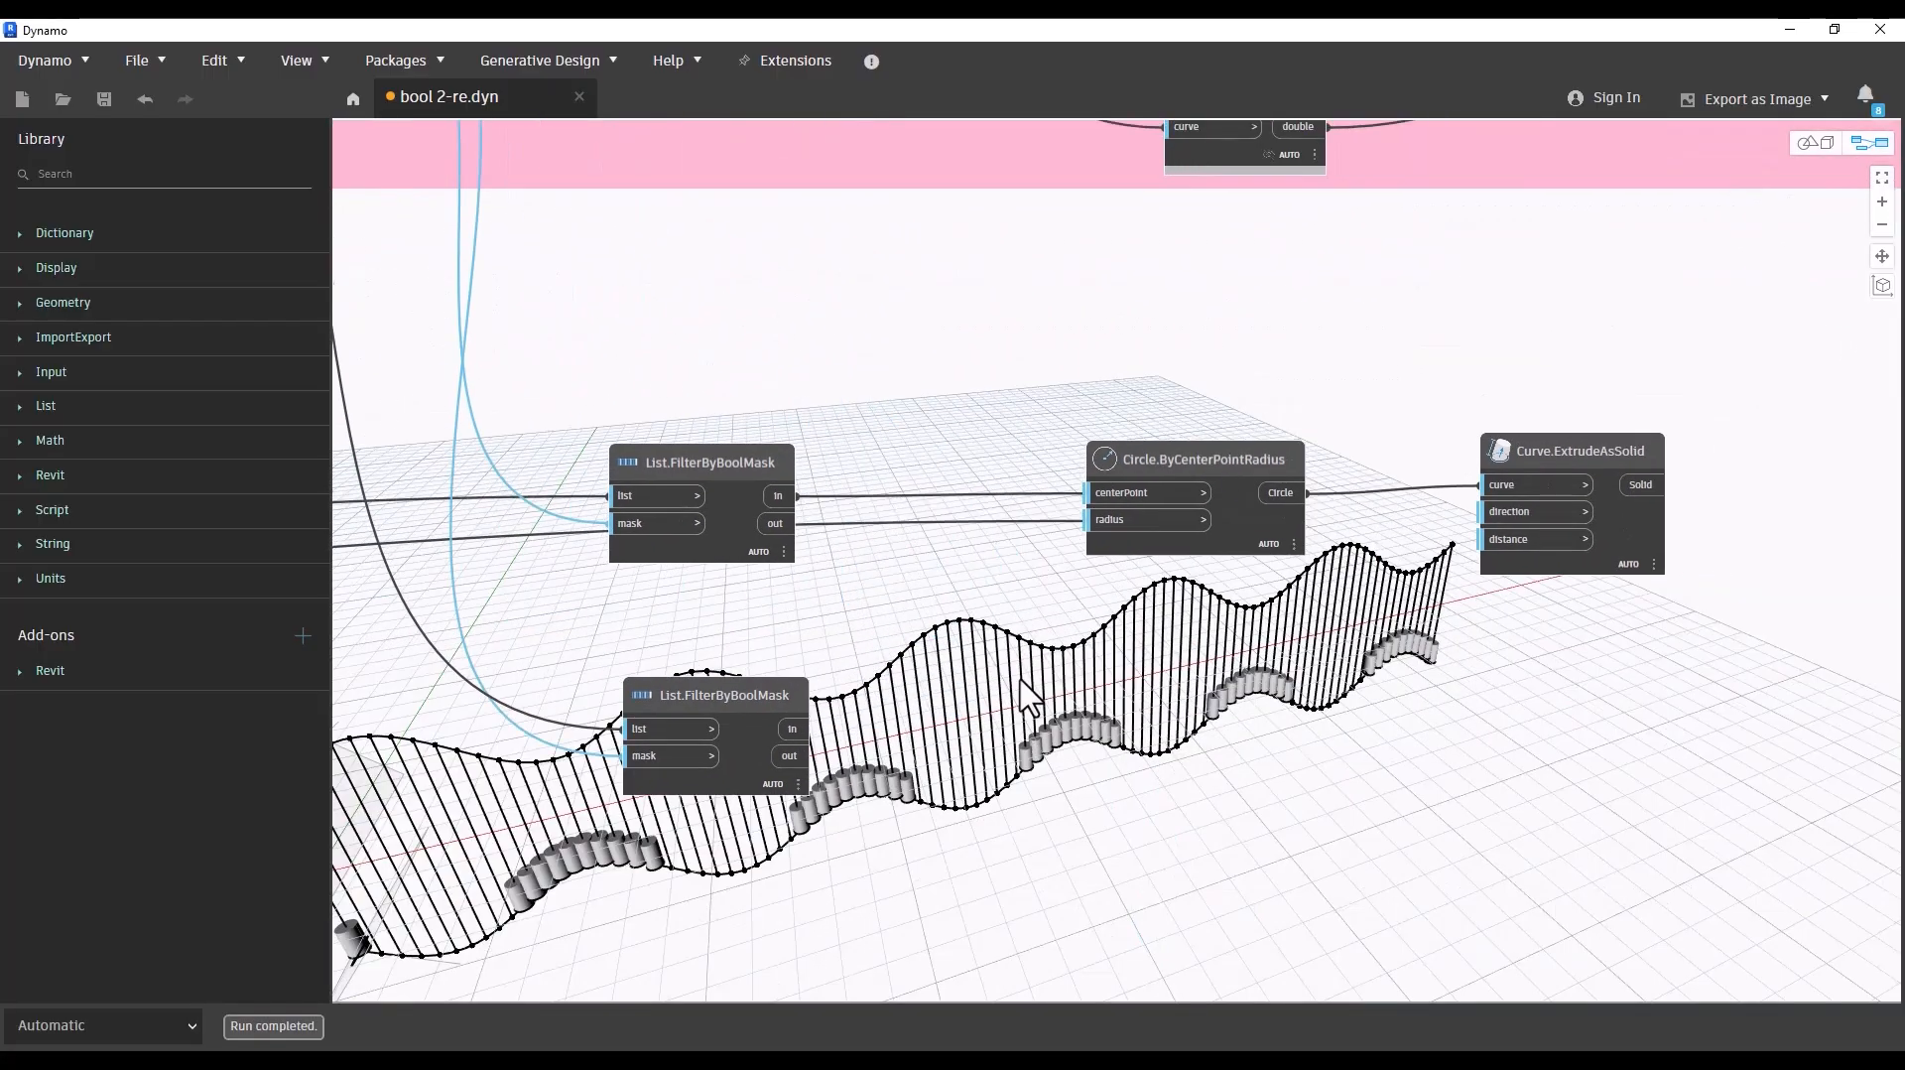
pyautogui.click(796, 728)
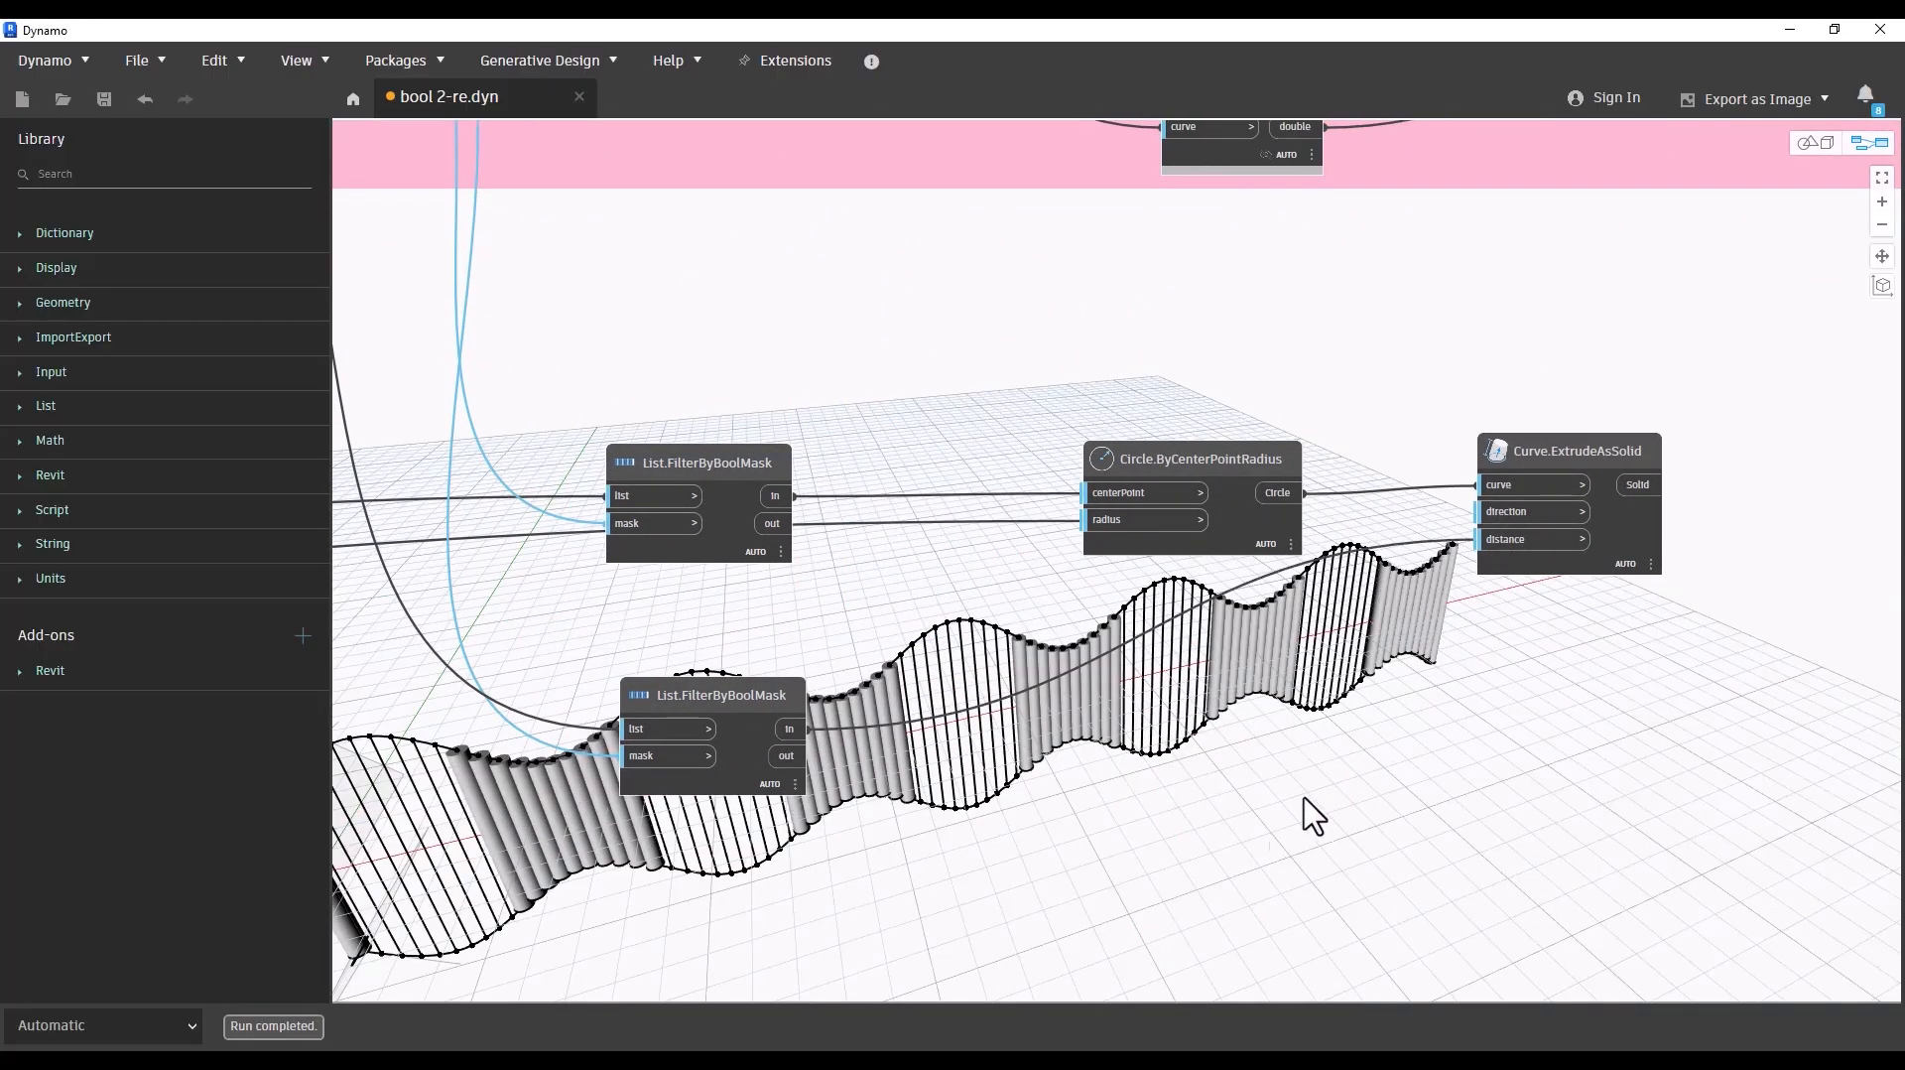
pyautogui.click(1265, 831)
# Step: Ungroup the pink group containing the line, length, comparison and plane-based cylinder nodes
pyautogui.scroll(-5, 1266, 831)
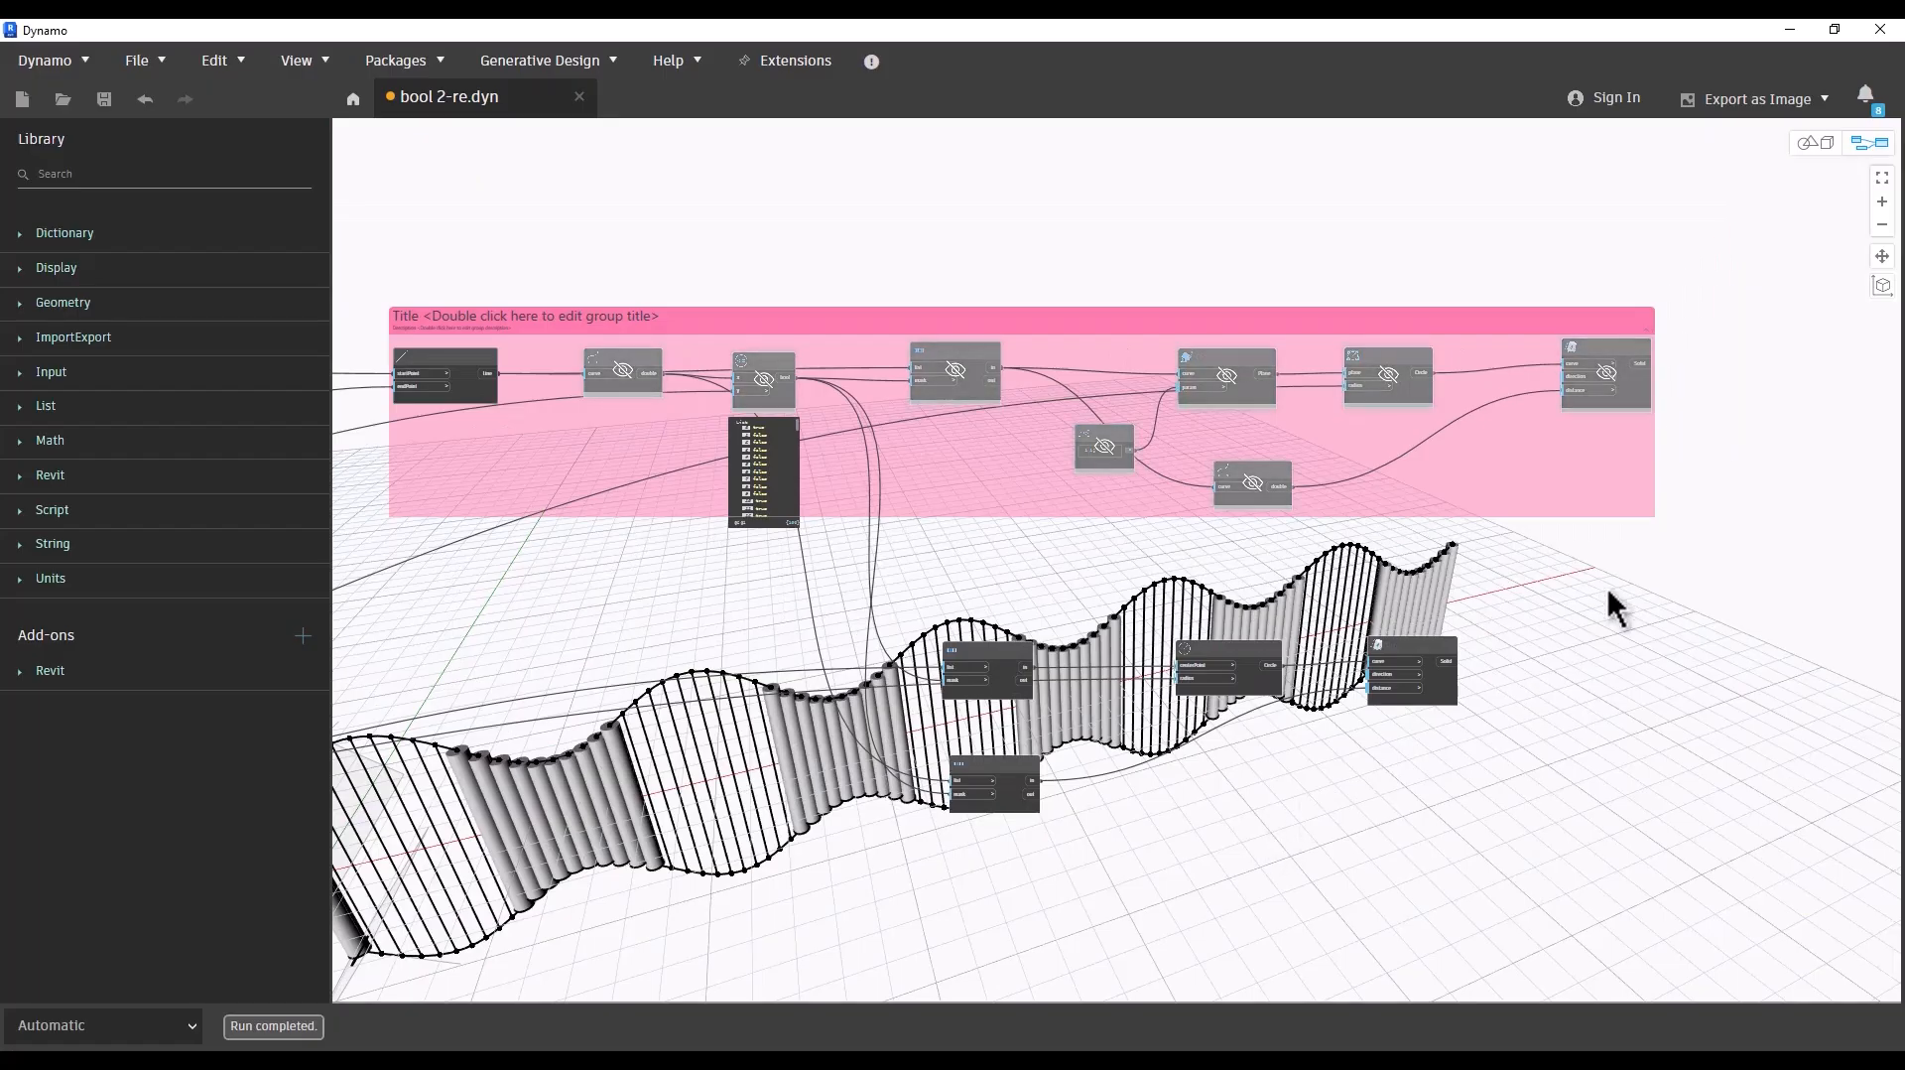
pyautogui.rightClick(944, 468)
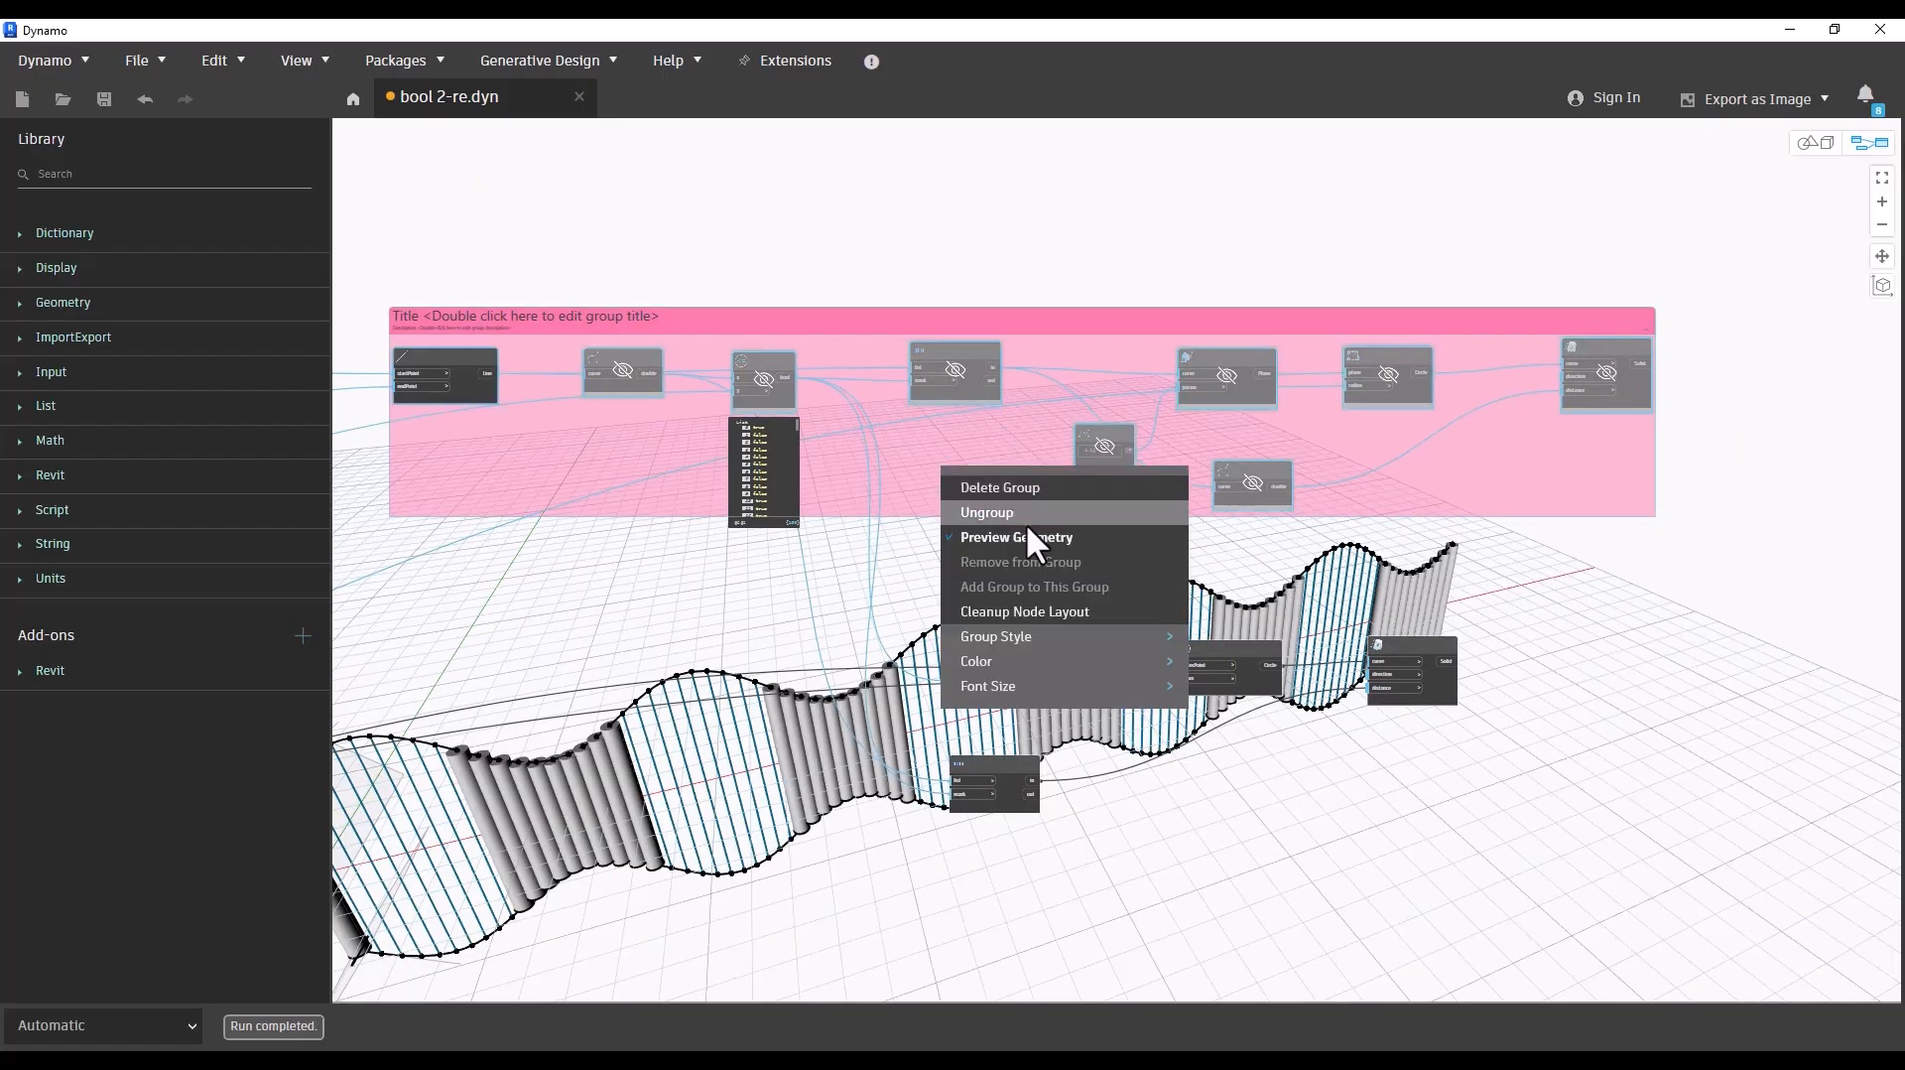
pyautogui.click(1010, 510)
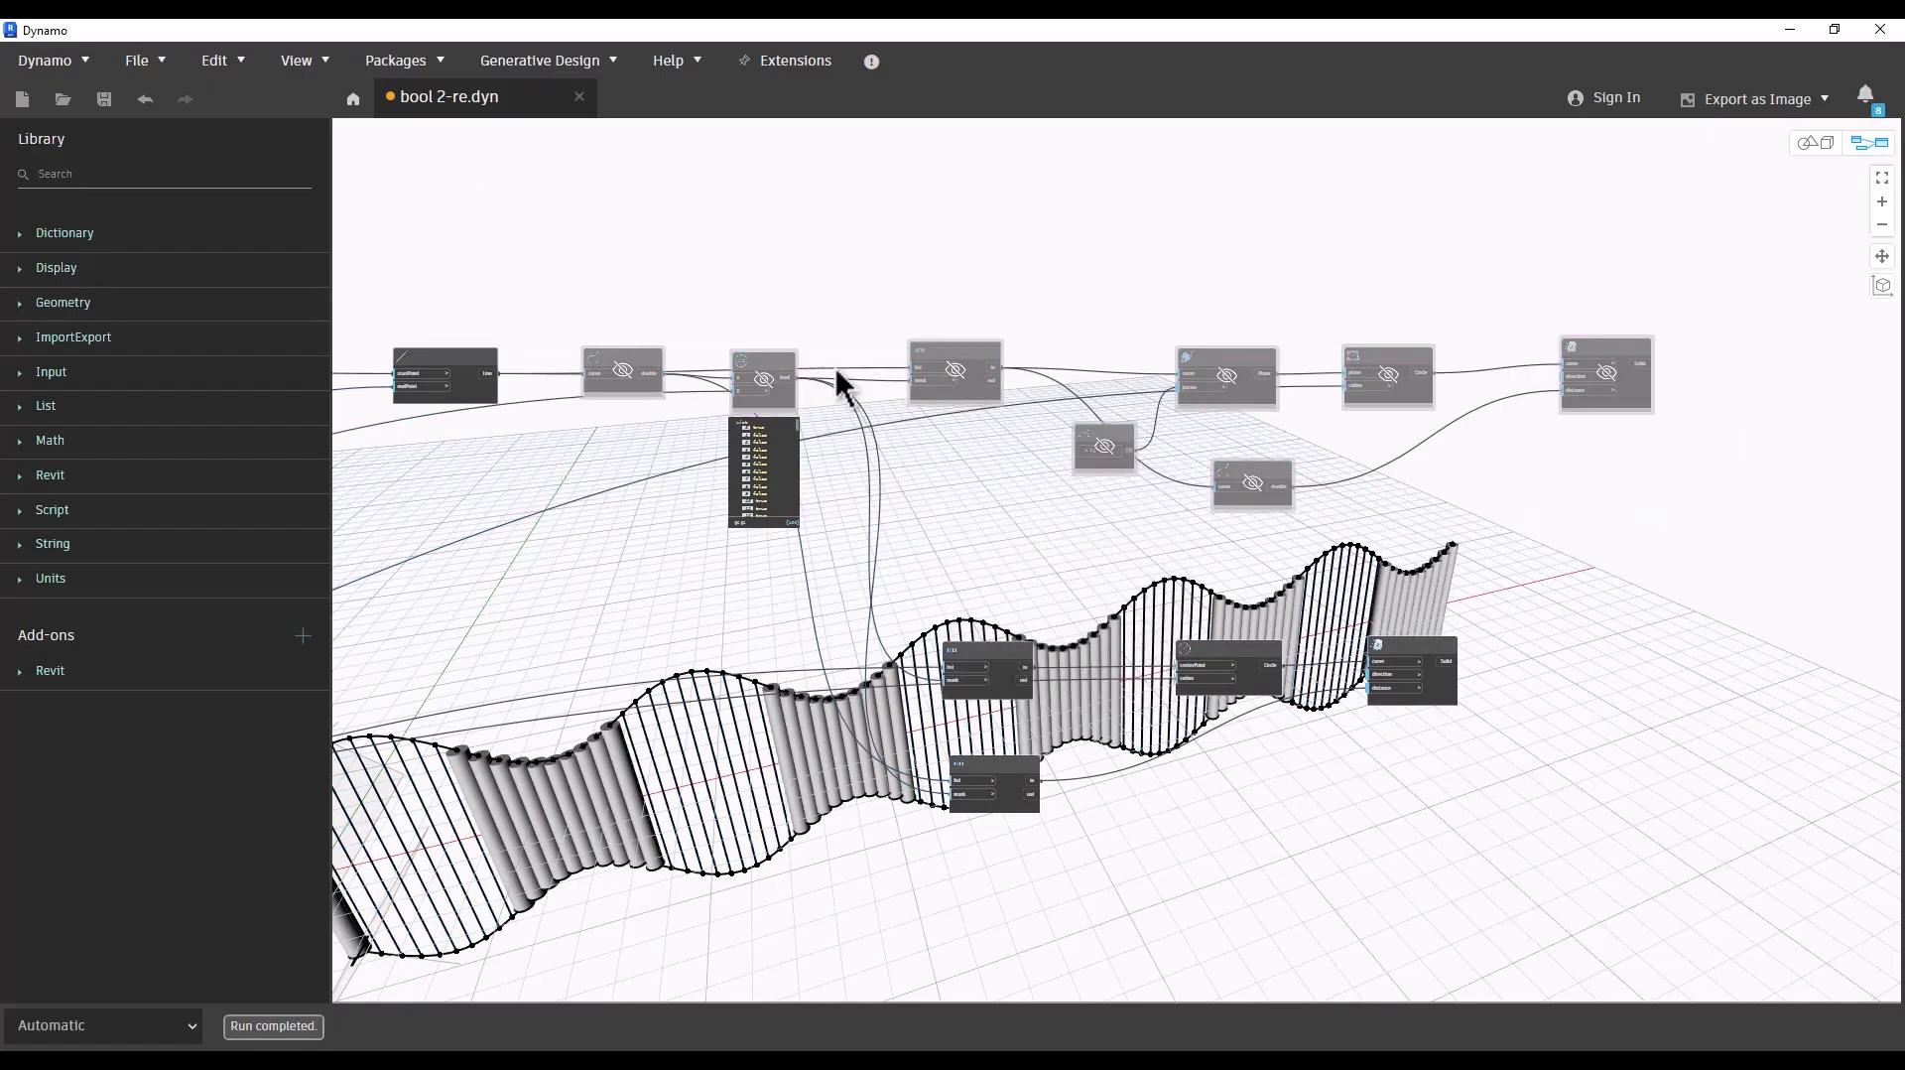
# Step: Group the filtered-line cylinder nodes, and group the filtered base-point cylinder nodes below them separately
pyautogui.scroll(-2, 665, 397)
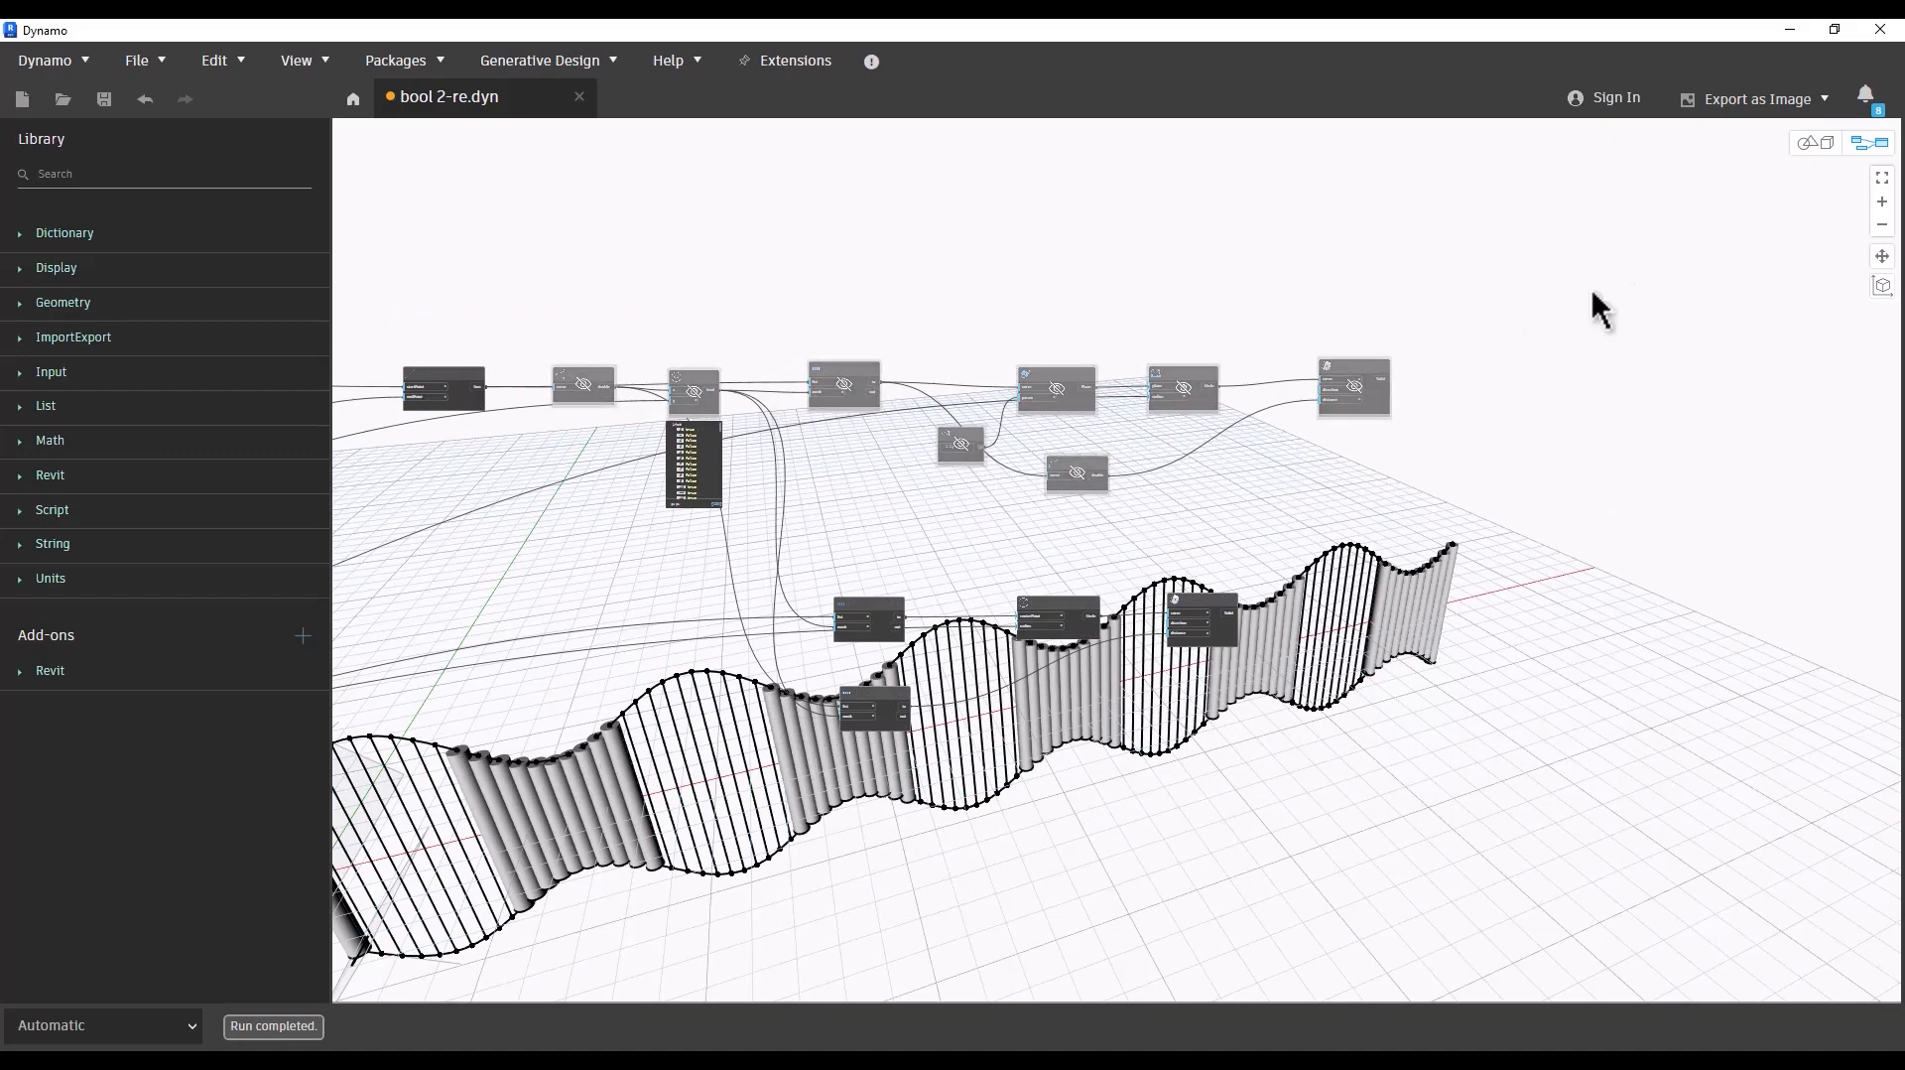
pyautogui.moveTo(1613, 288); pyautogui.dragTo(792, 518)
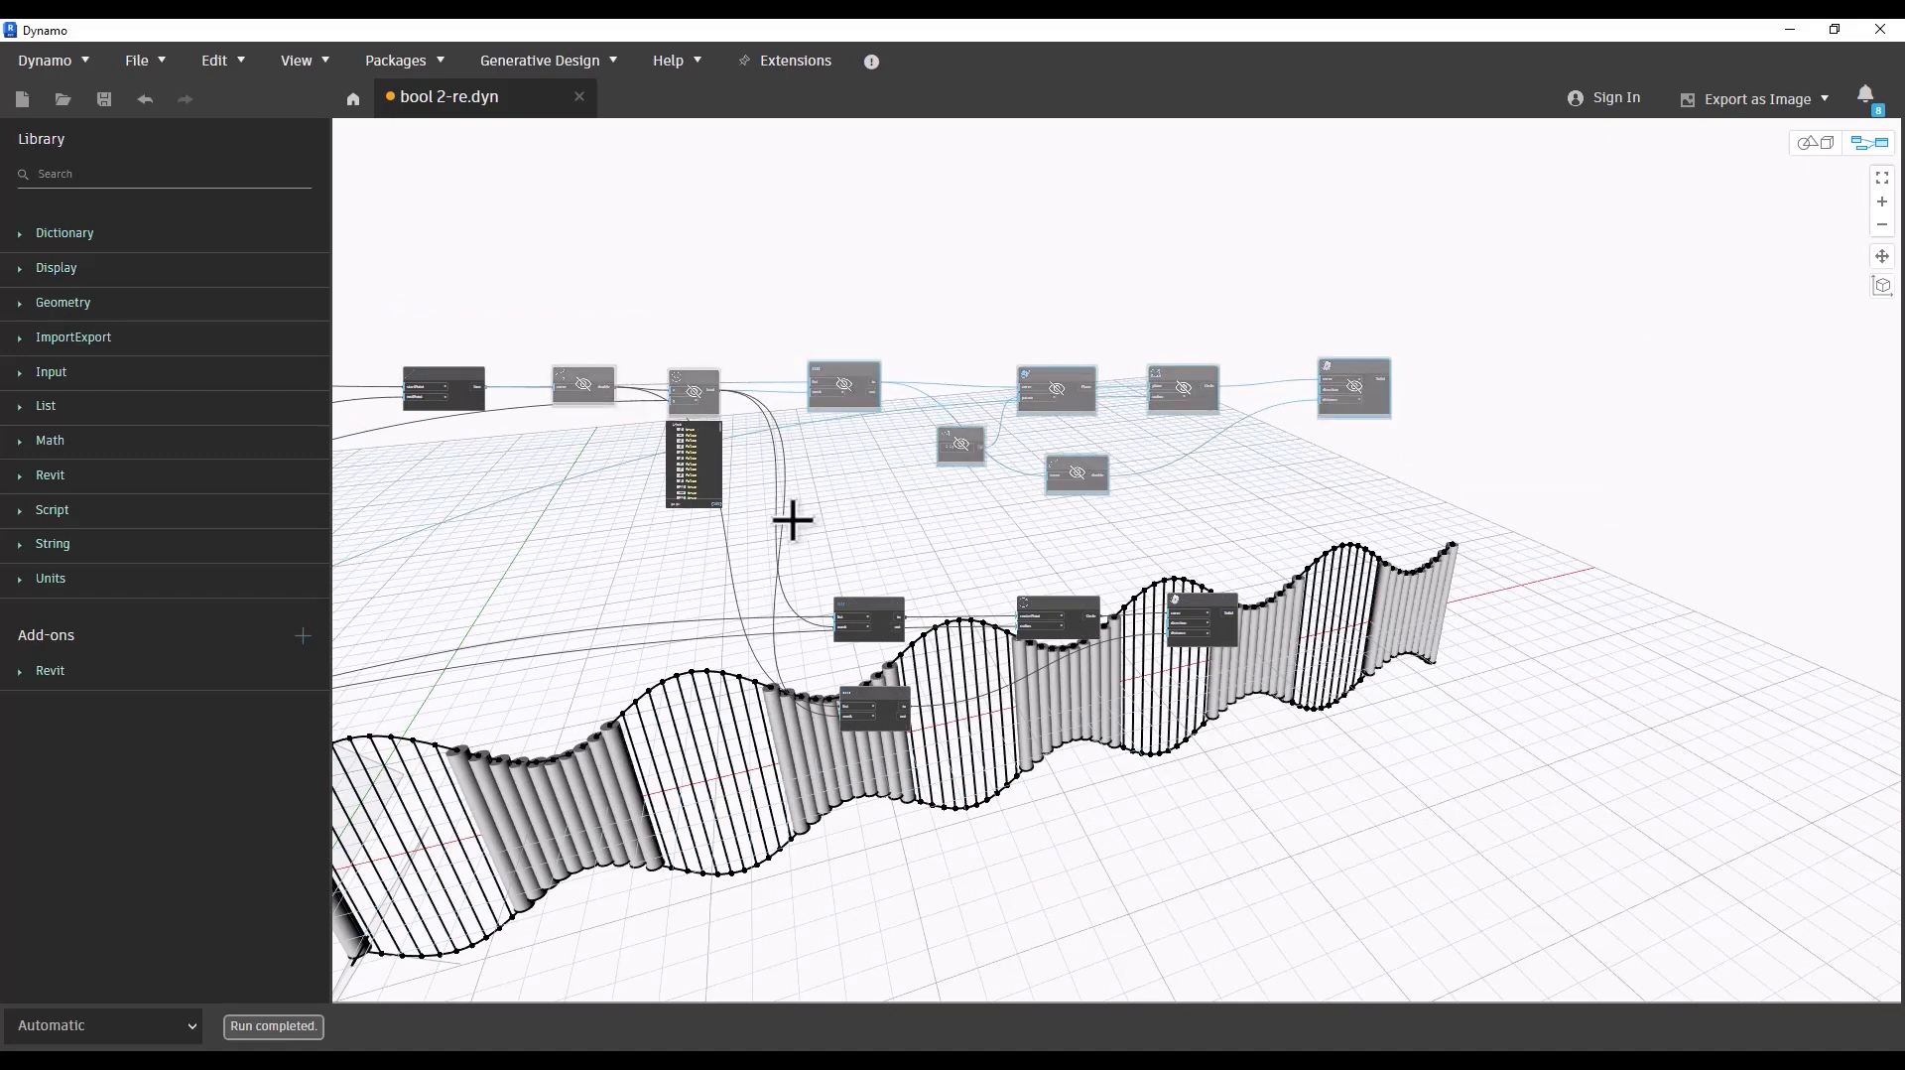
pyautogui.hotkey('ctrl', 'g')
pyautogui.moveTo(1271, 553); pyautogui.dragTo(791, 815)
pyautogui.hotkey('ctrl', 'g')
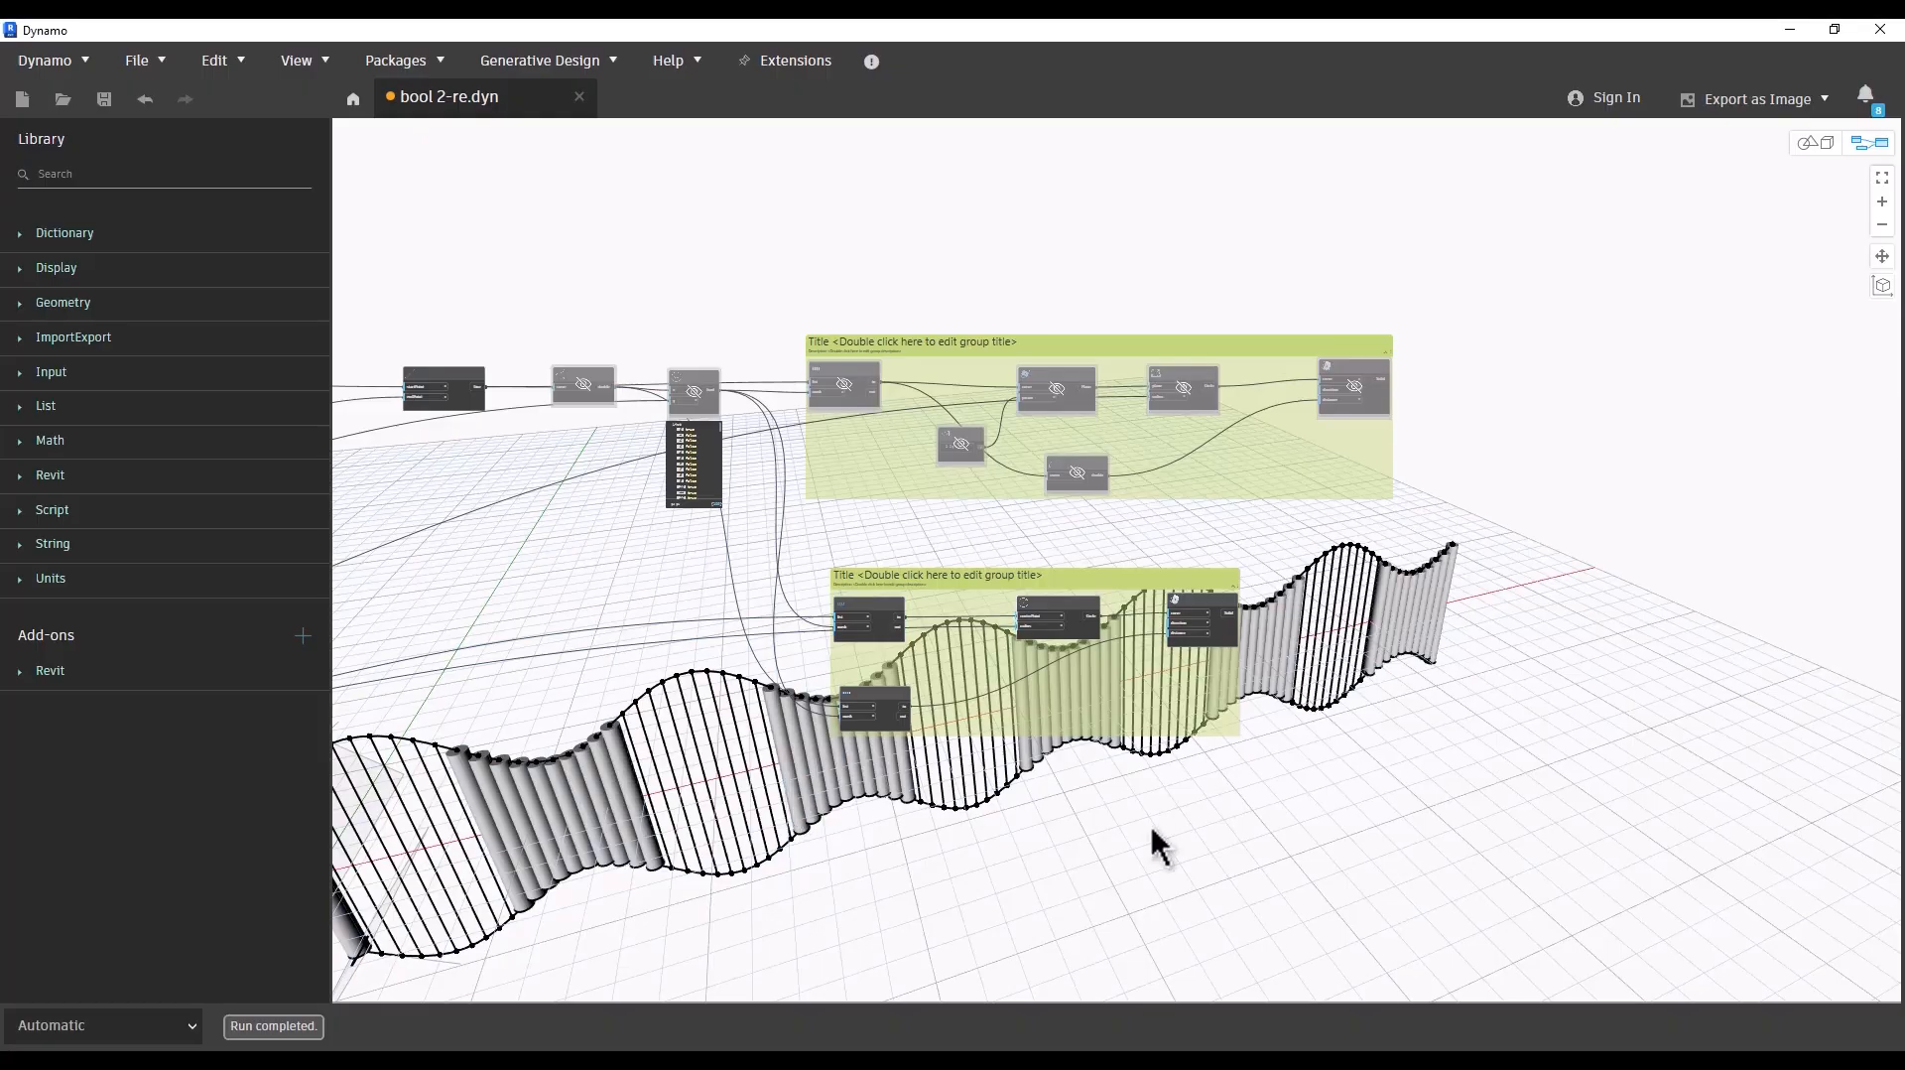
# Step: Shift the lower cylinder group to align under the upper one, coloring the upper group orange and the lower group blue
pyautogui.scroll(3, 913, 552)
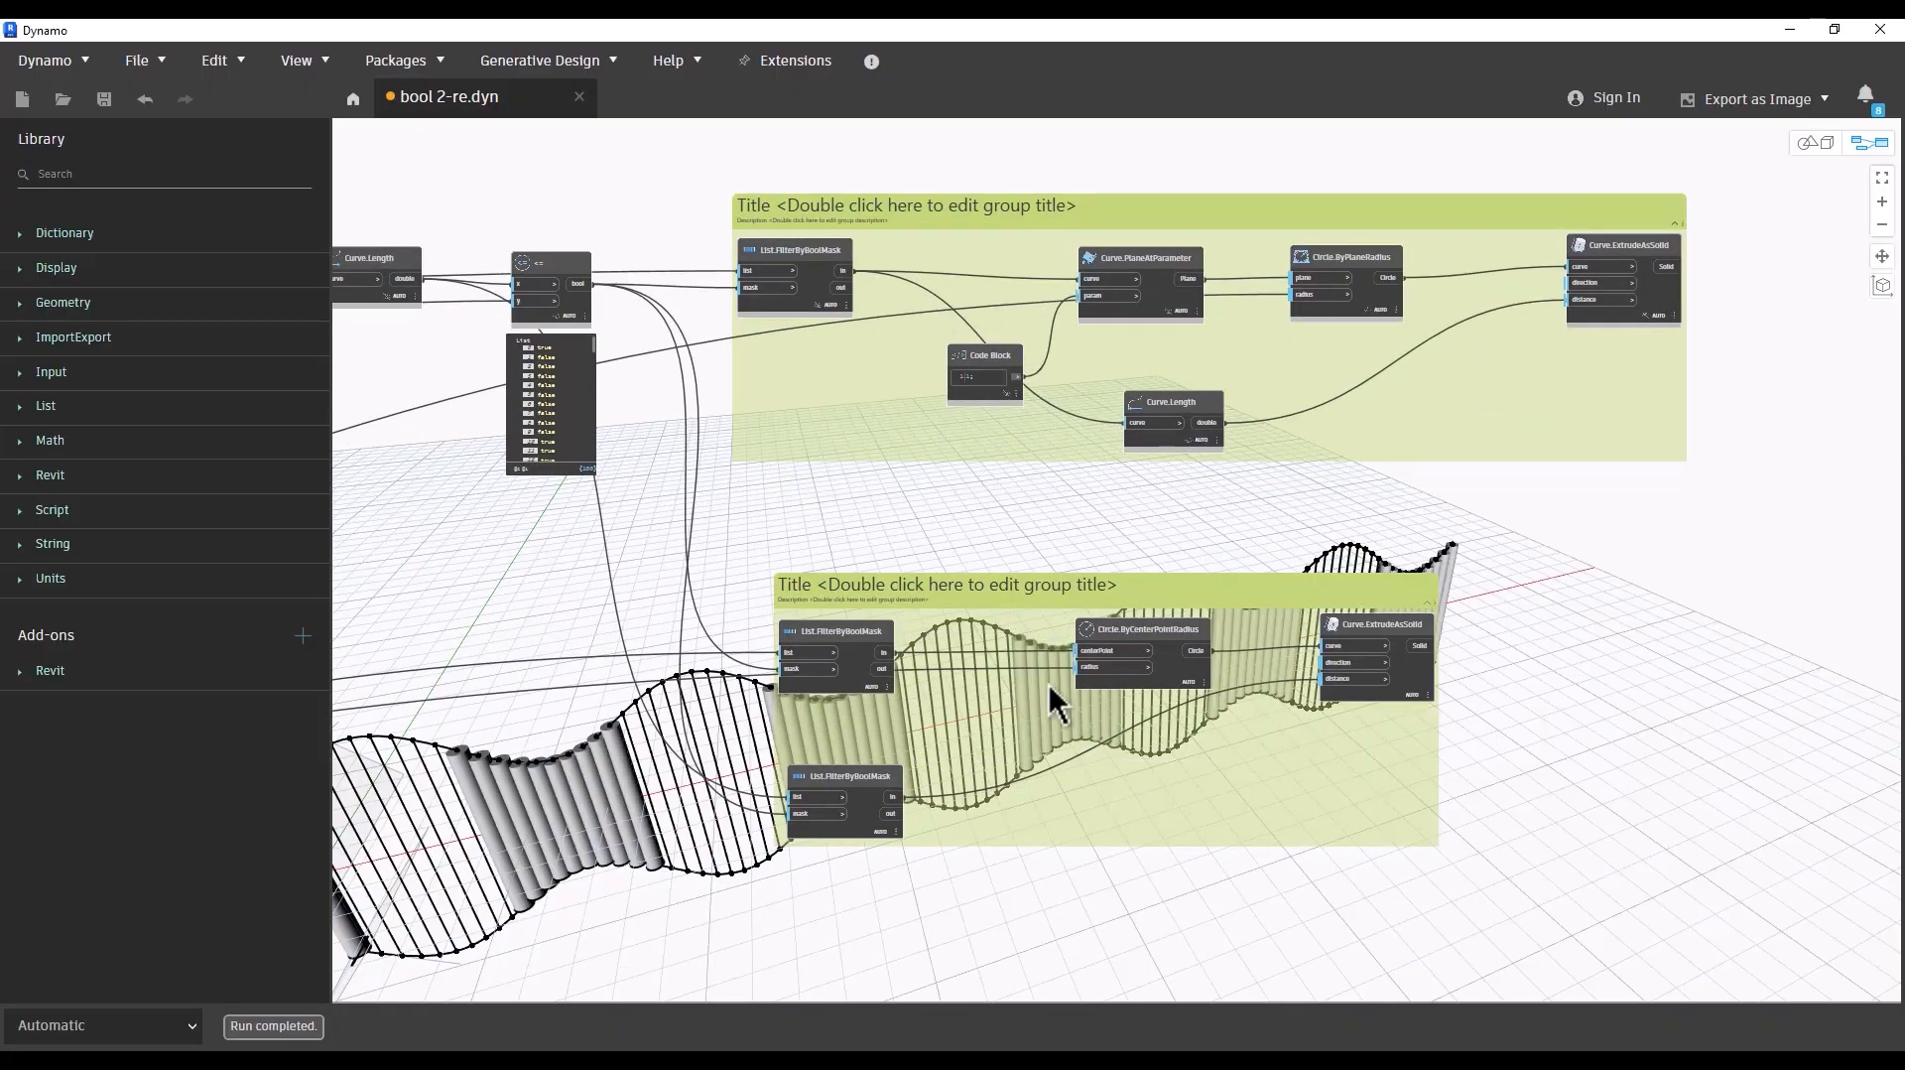
pyautogui.moveTo(961, 589); pyautogui.dragTo(915, 583)
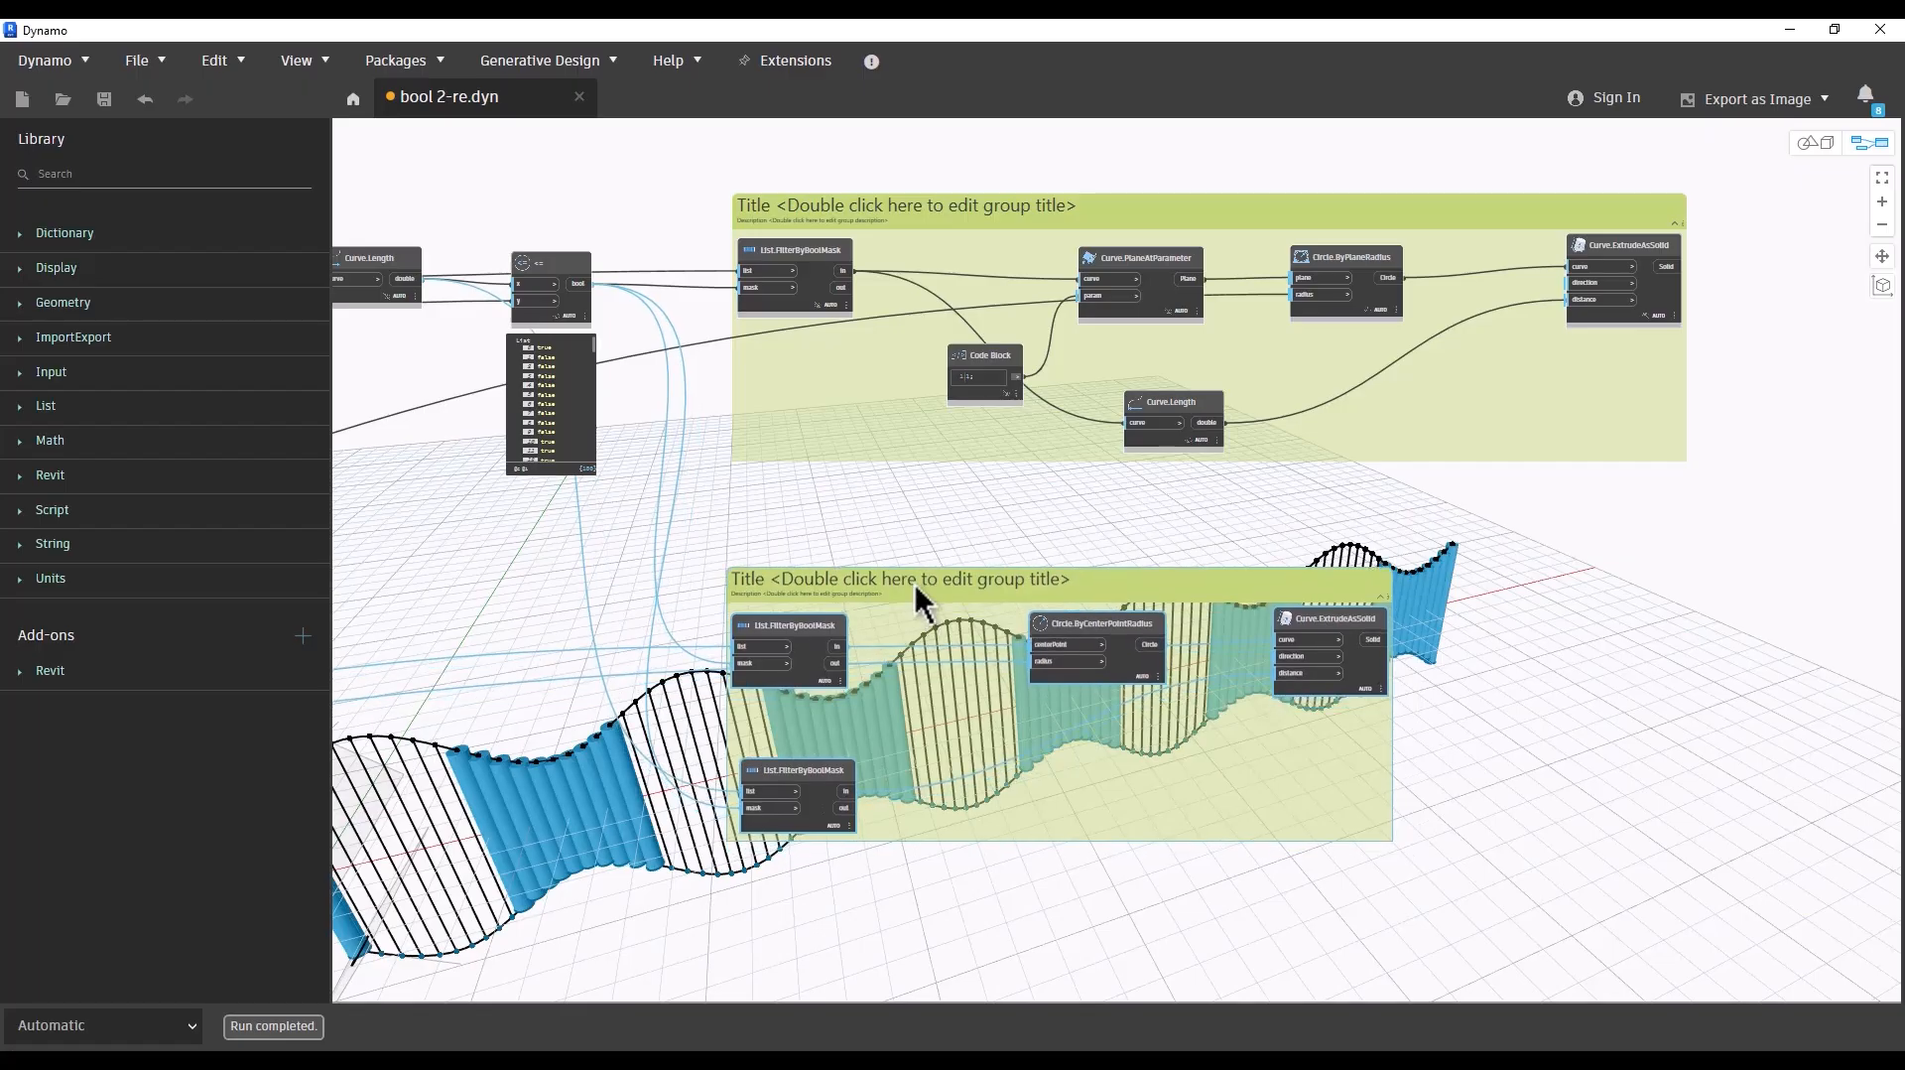
pyautogui.rightClick(1167, 806)
pyautogui.click(1241, 905)
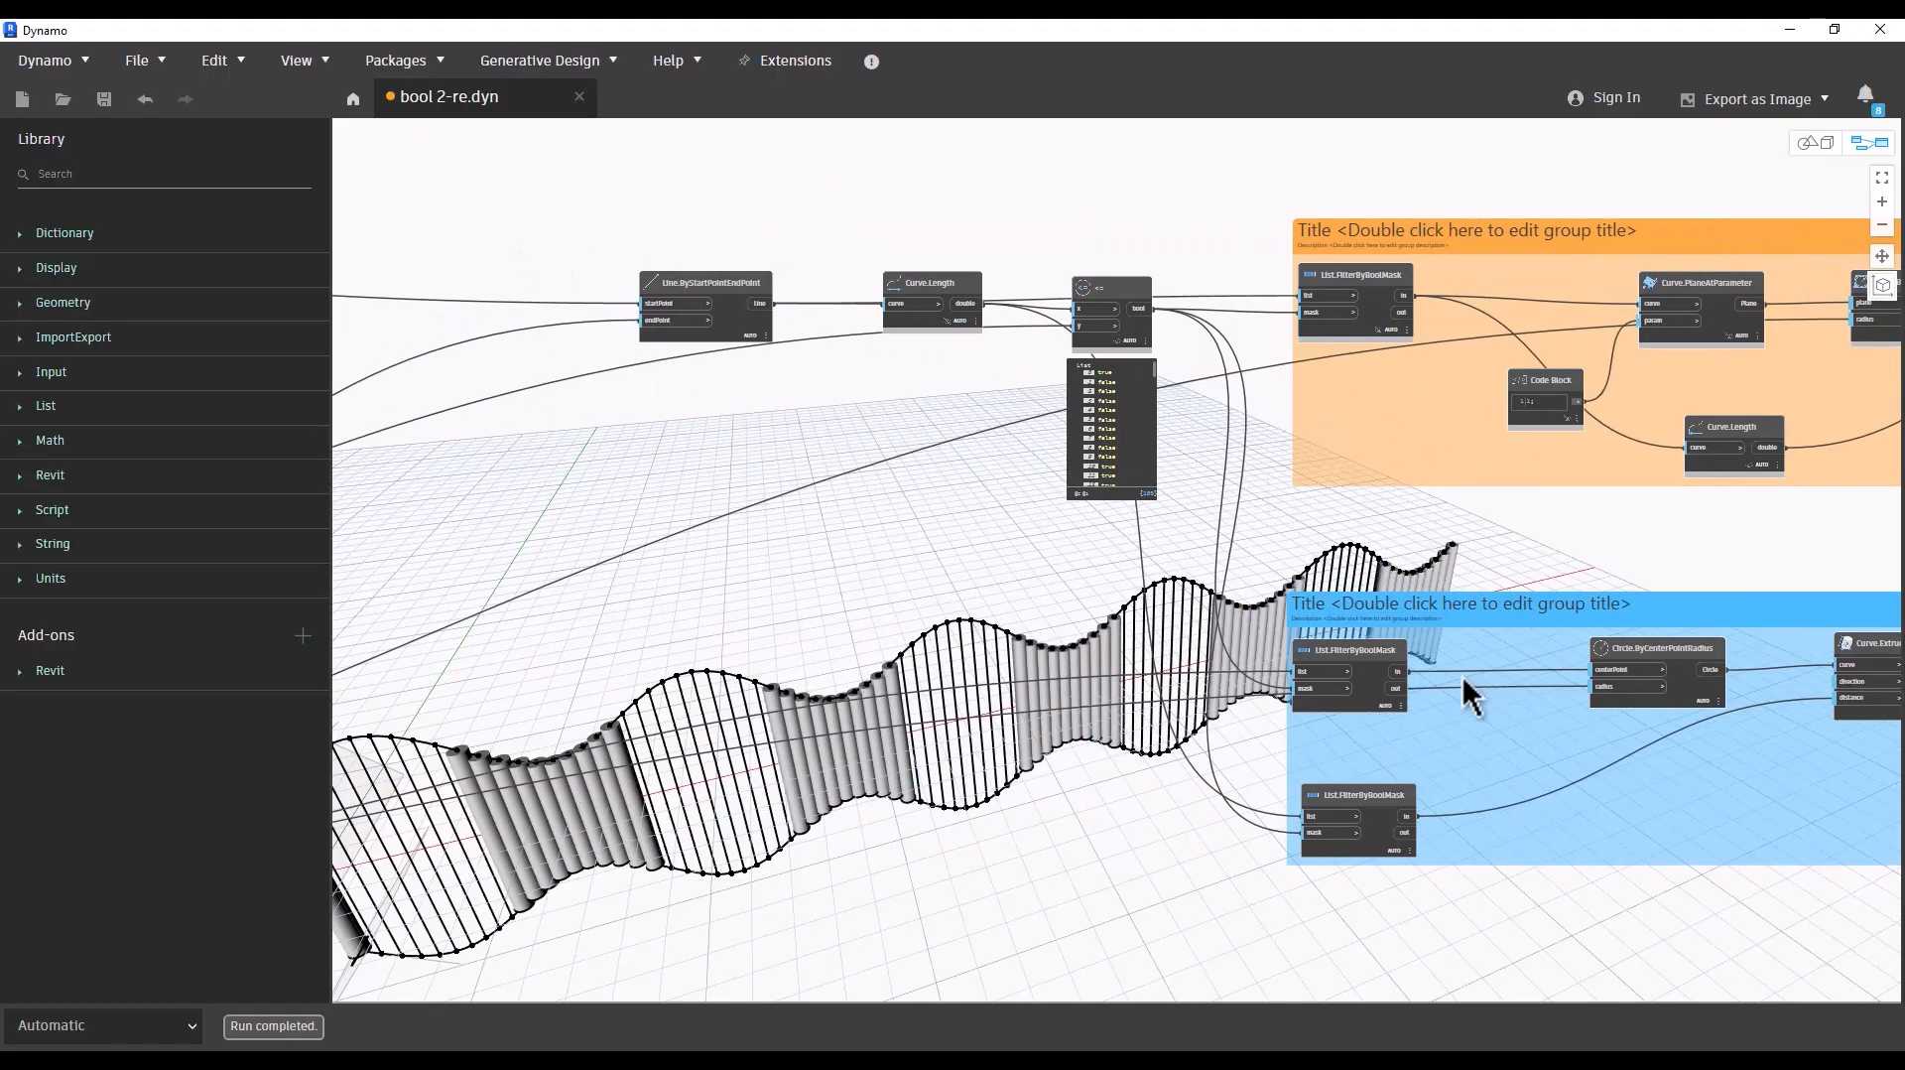
# Step: Examine the Top Wave and Base Wave groups, comparing their sine code blocks and the chain of nodes that follows
pyautogui.scroll(-5, 1449, 610)
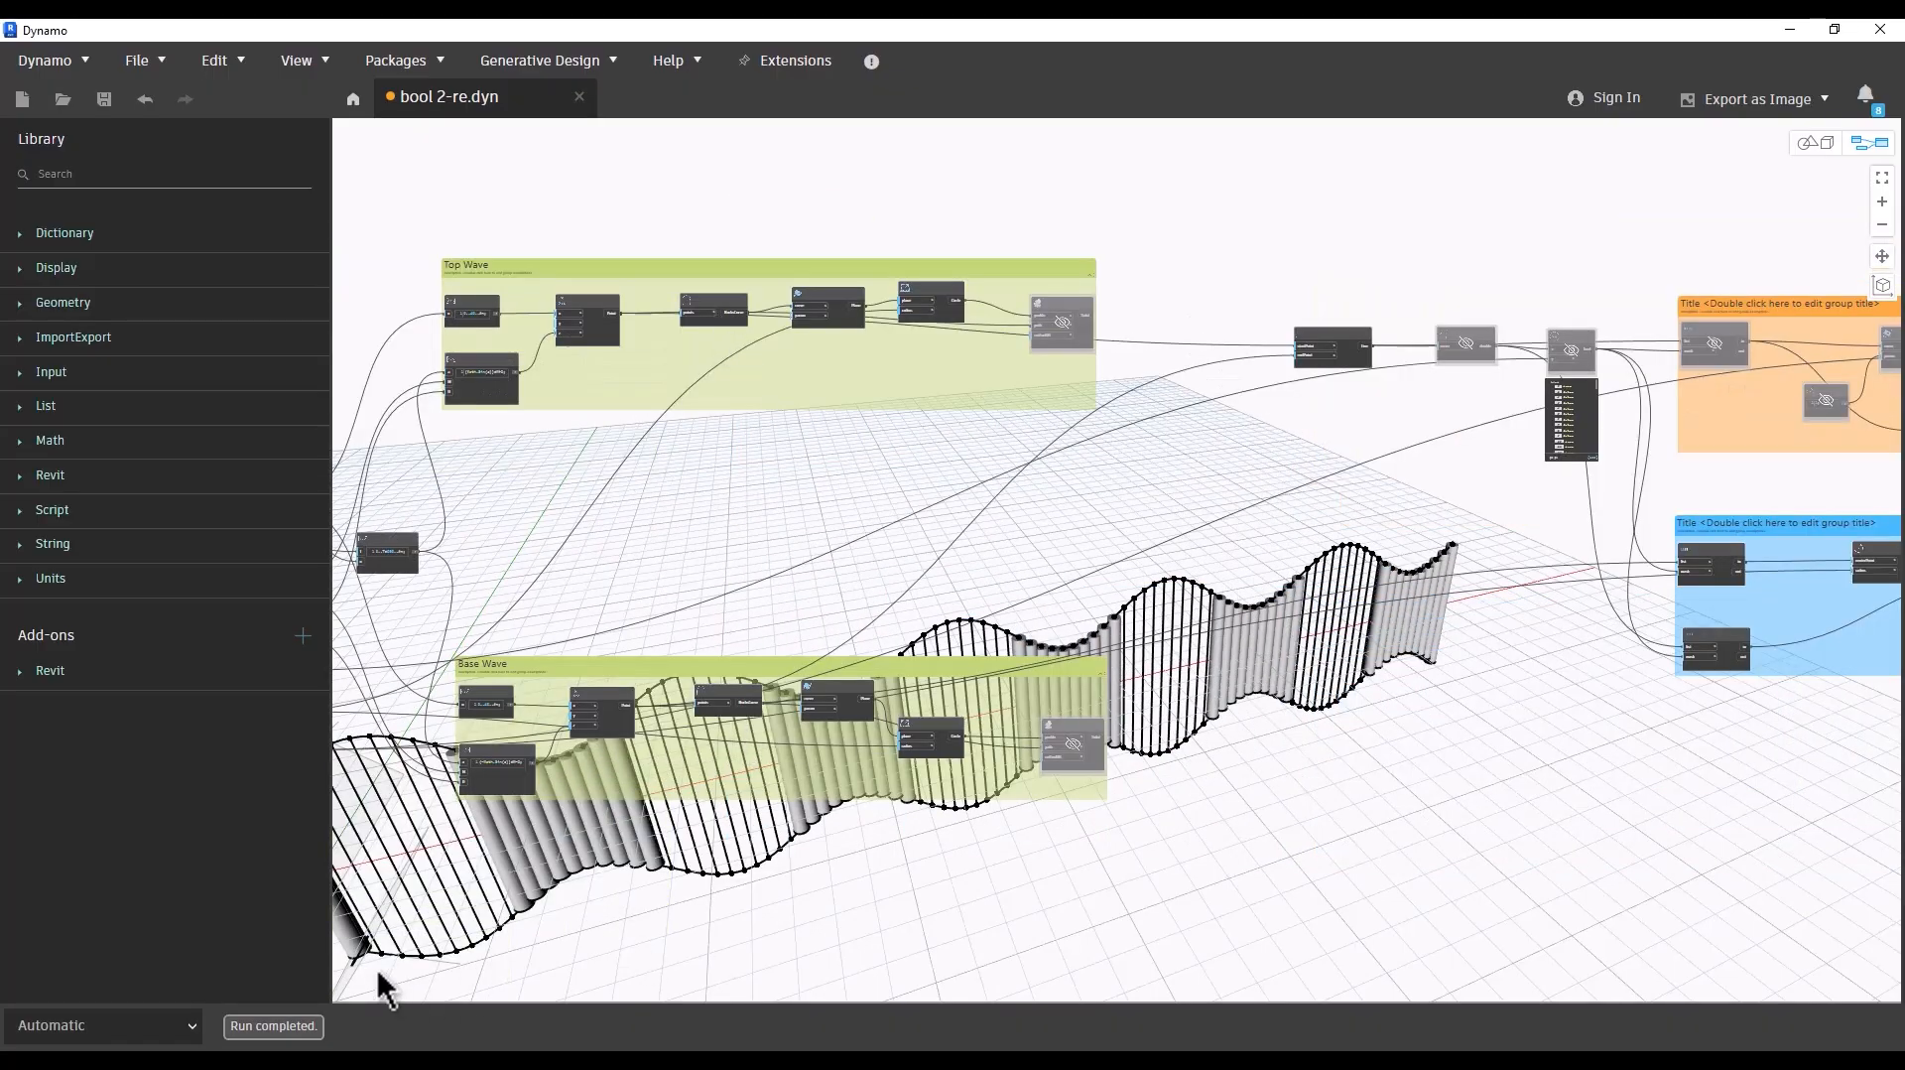
pyautogui.scroll(6, 516, 248)
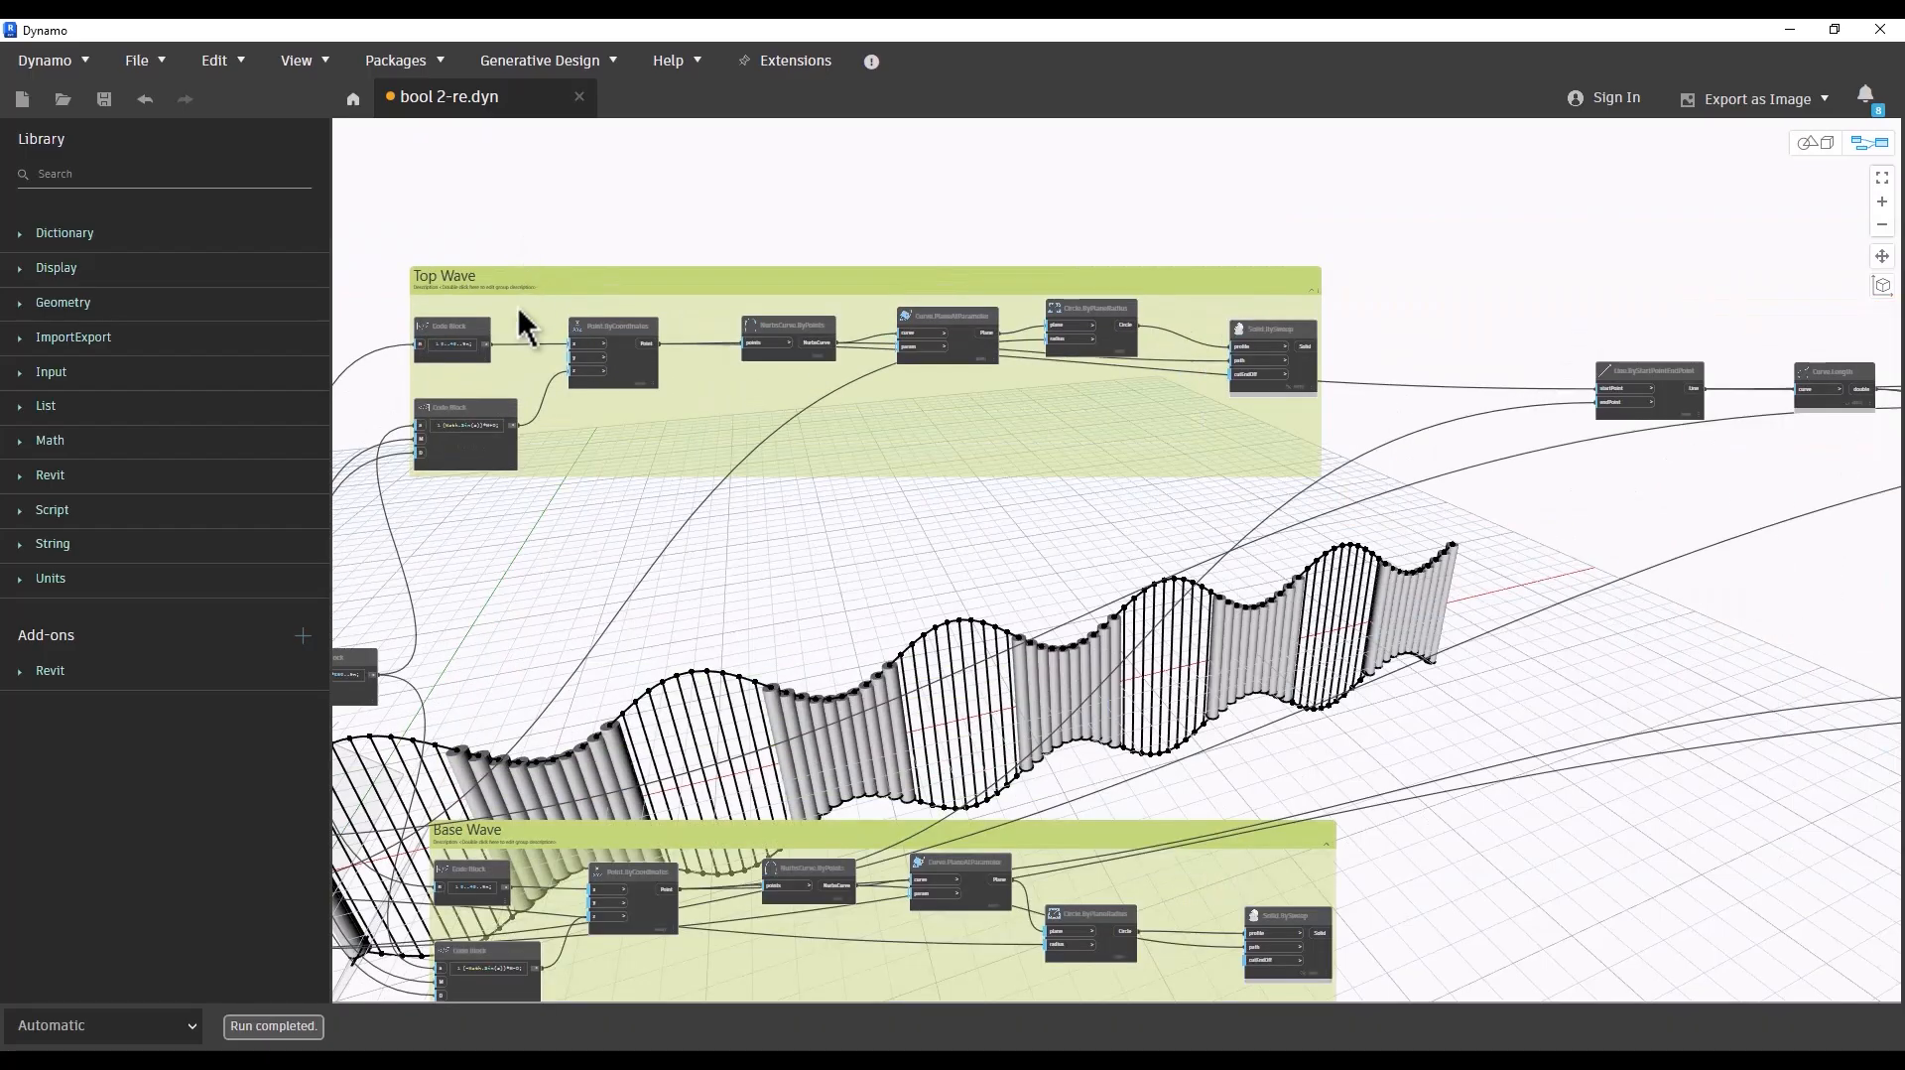
pyautogui.moveTo(536, 355); pyautogui.dragTo(820, 377, button='middle')
pyautogui.scroll(2, 688, 516)
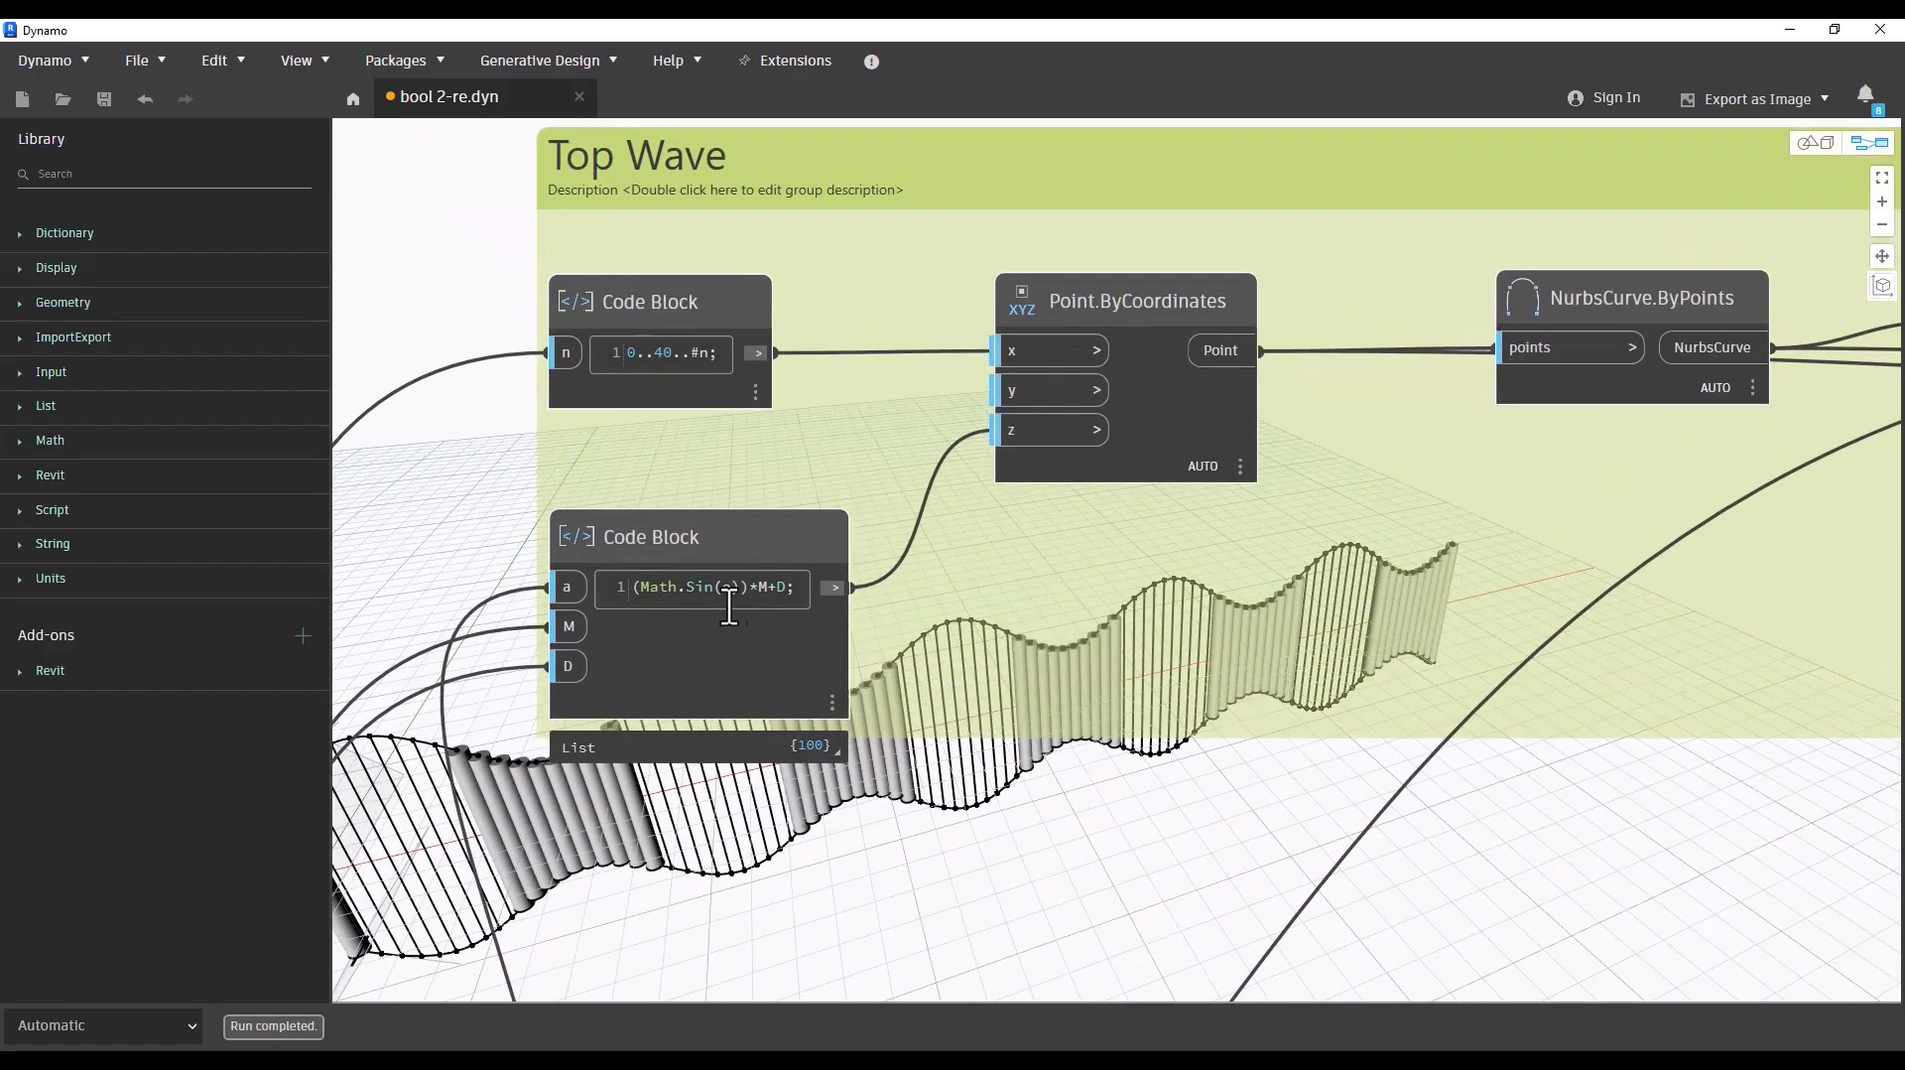
pyautogui.scroll(-5, 505, 349)
pyautogui.scroll(5, 605, 695)
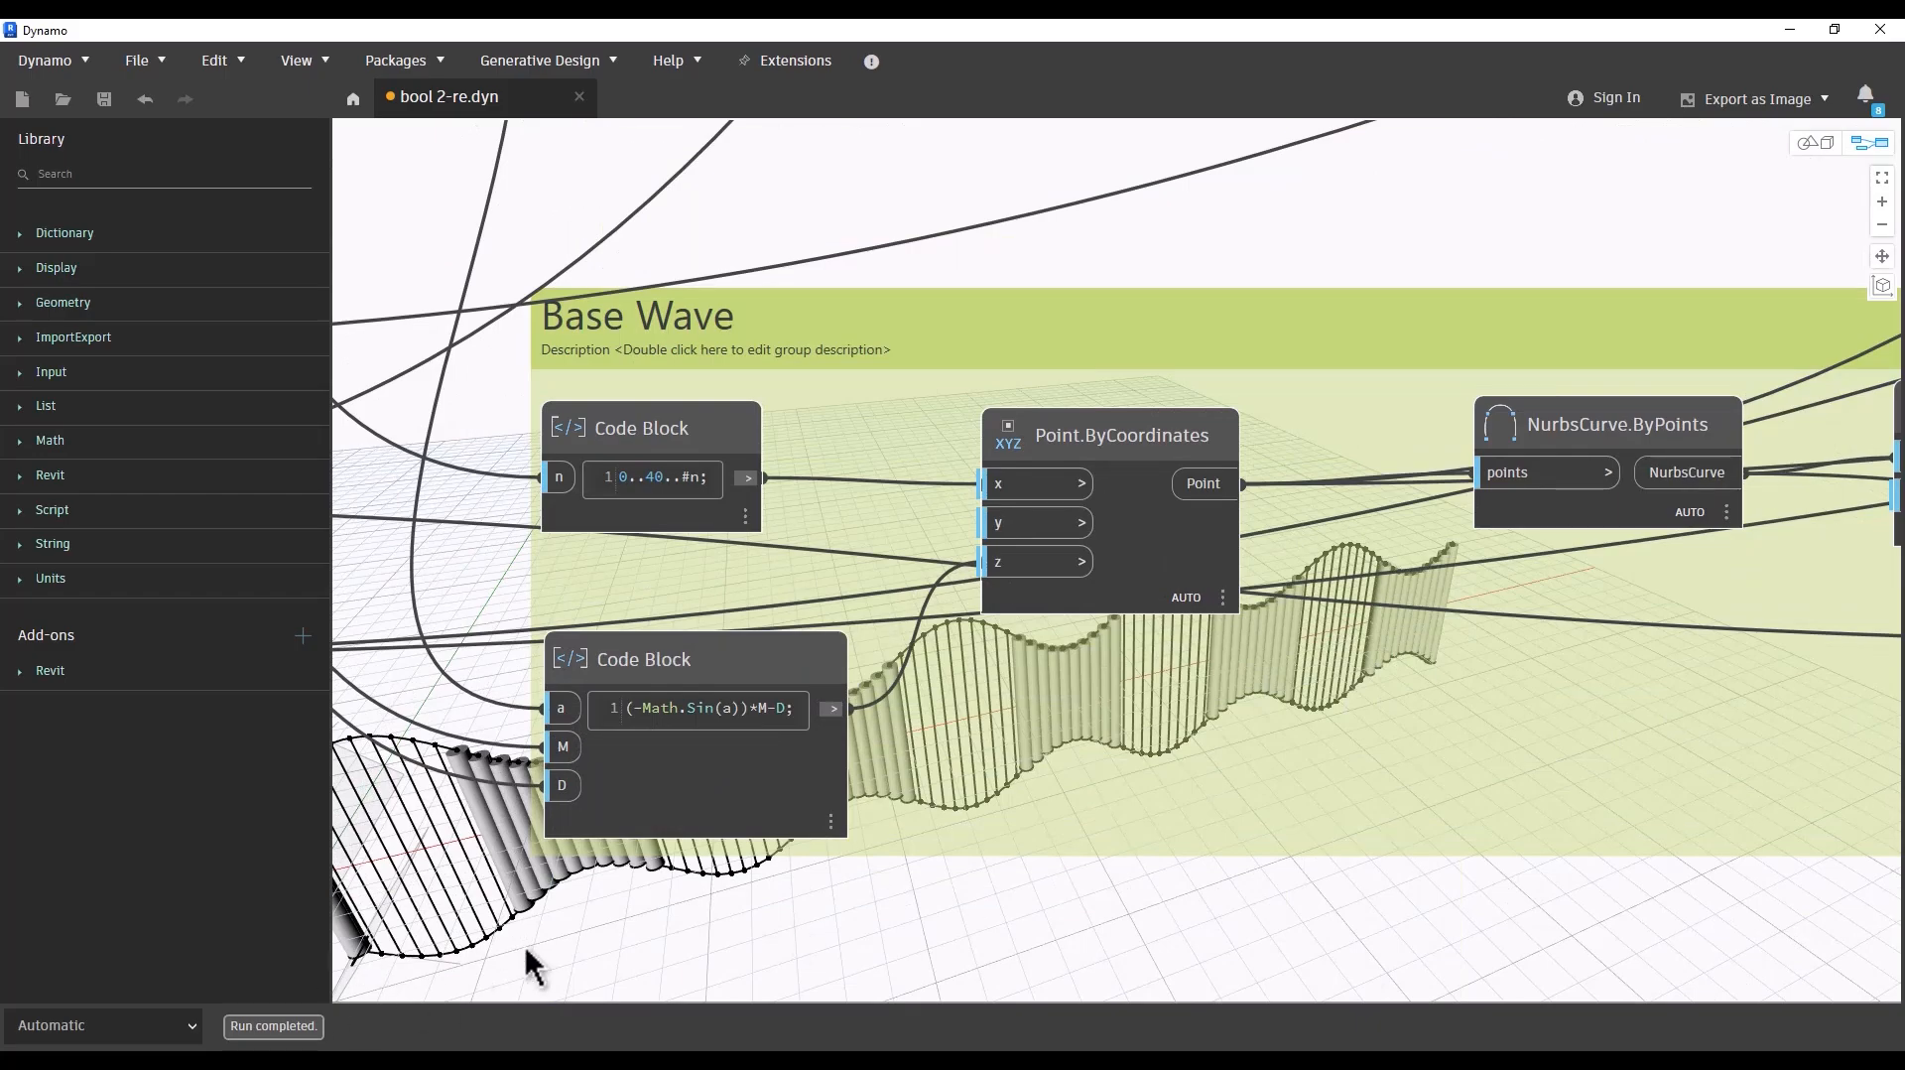
pyautogui.scroll(-3, 1026, 878)
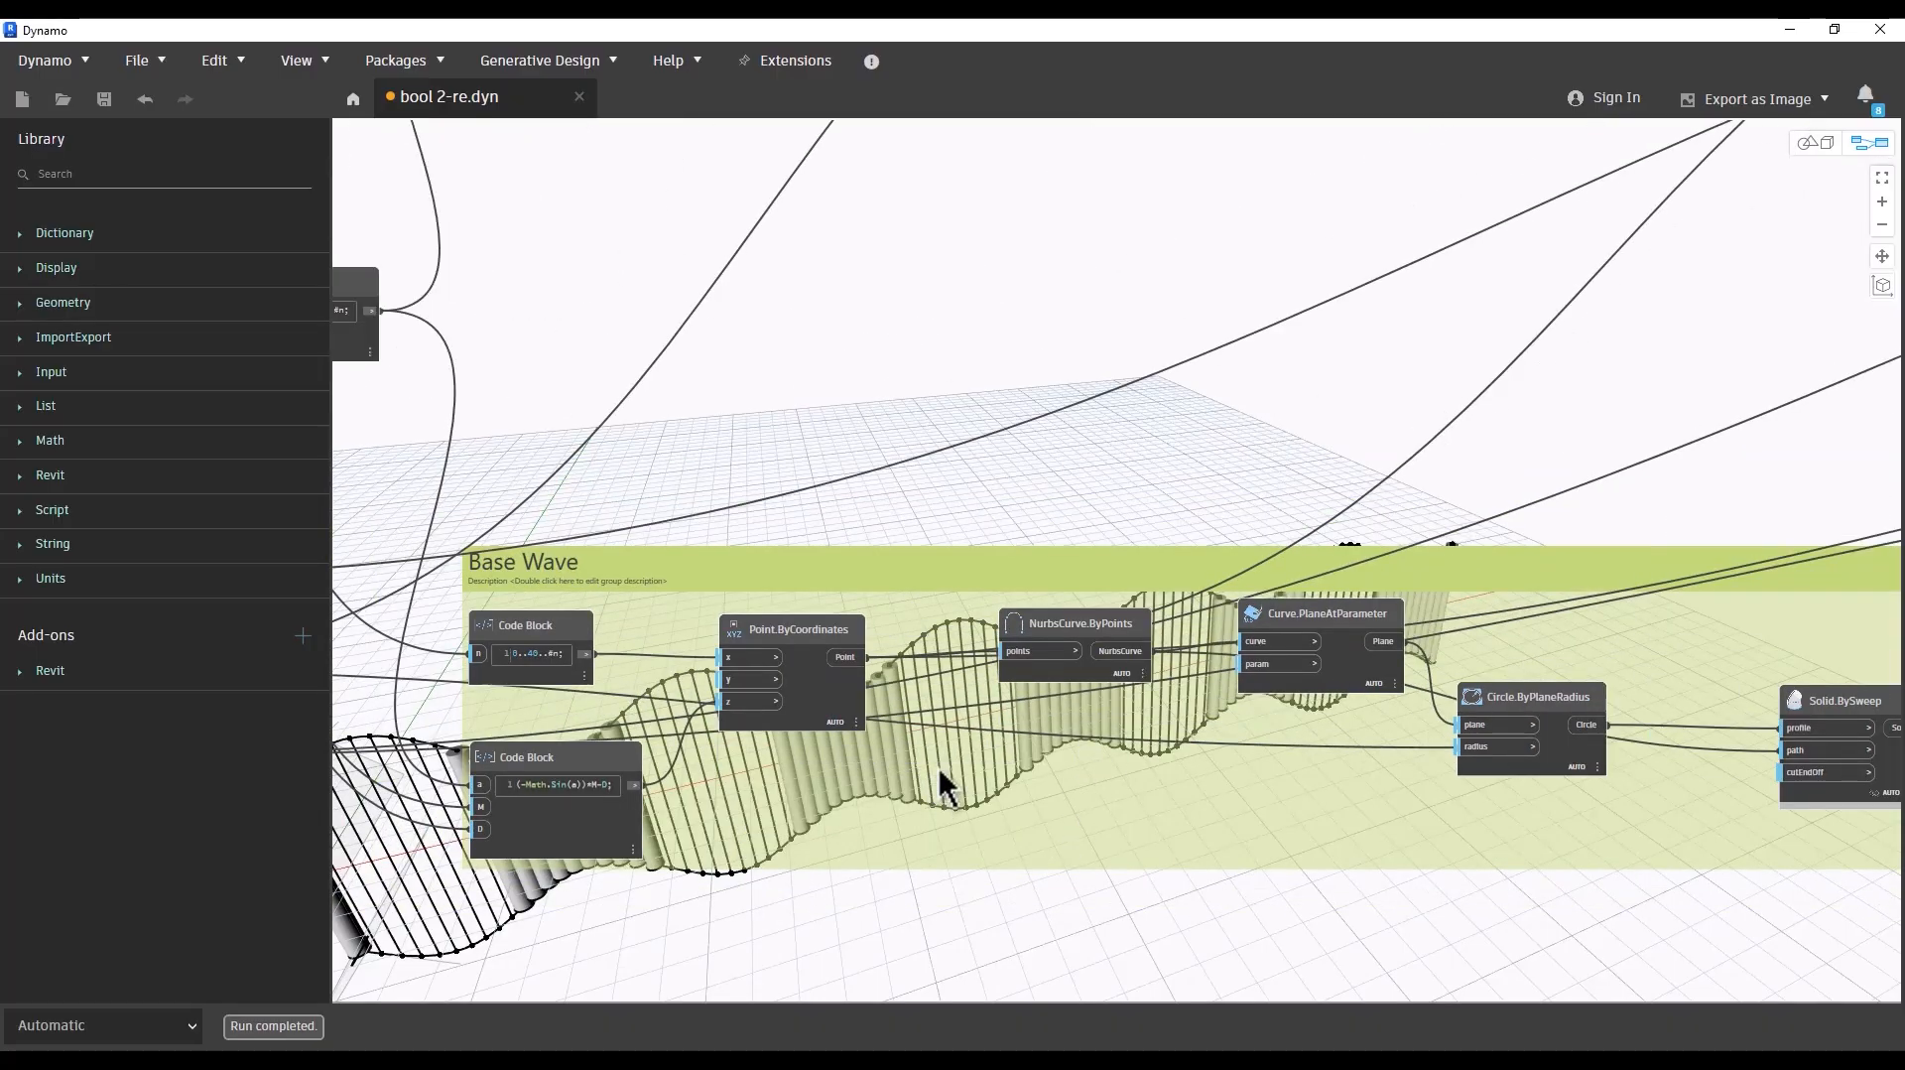
pyautogui.scroll(-3, 1100, 762)
pyautogui.moveTo(1399, 673); pyautogui.dragTo(1143, 899, button='middle')
pyautogui.scroll(2, 1003, 802)
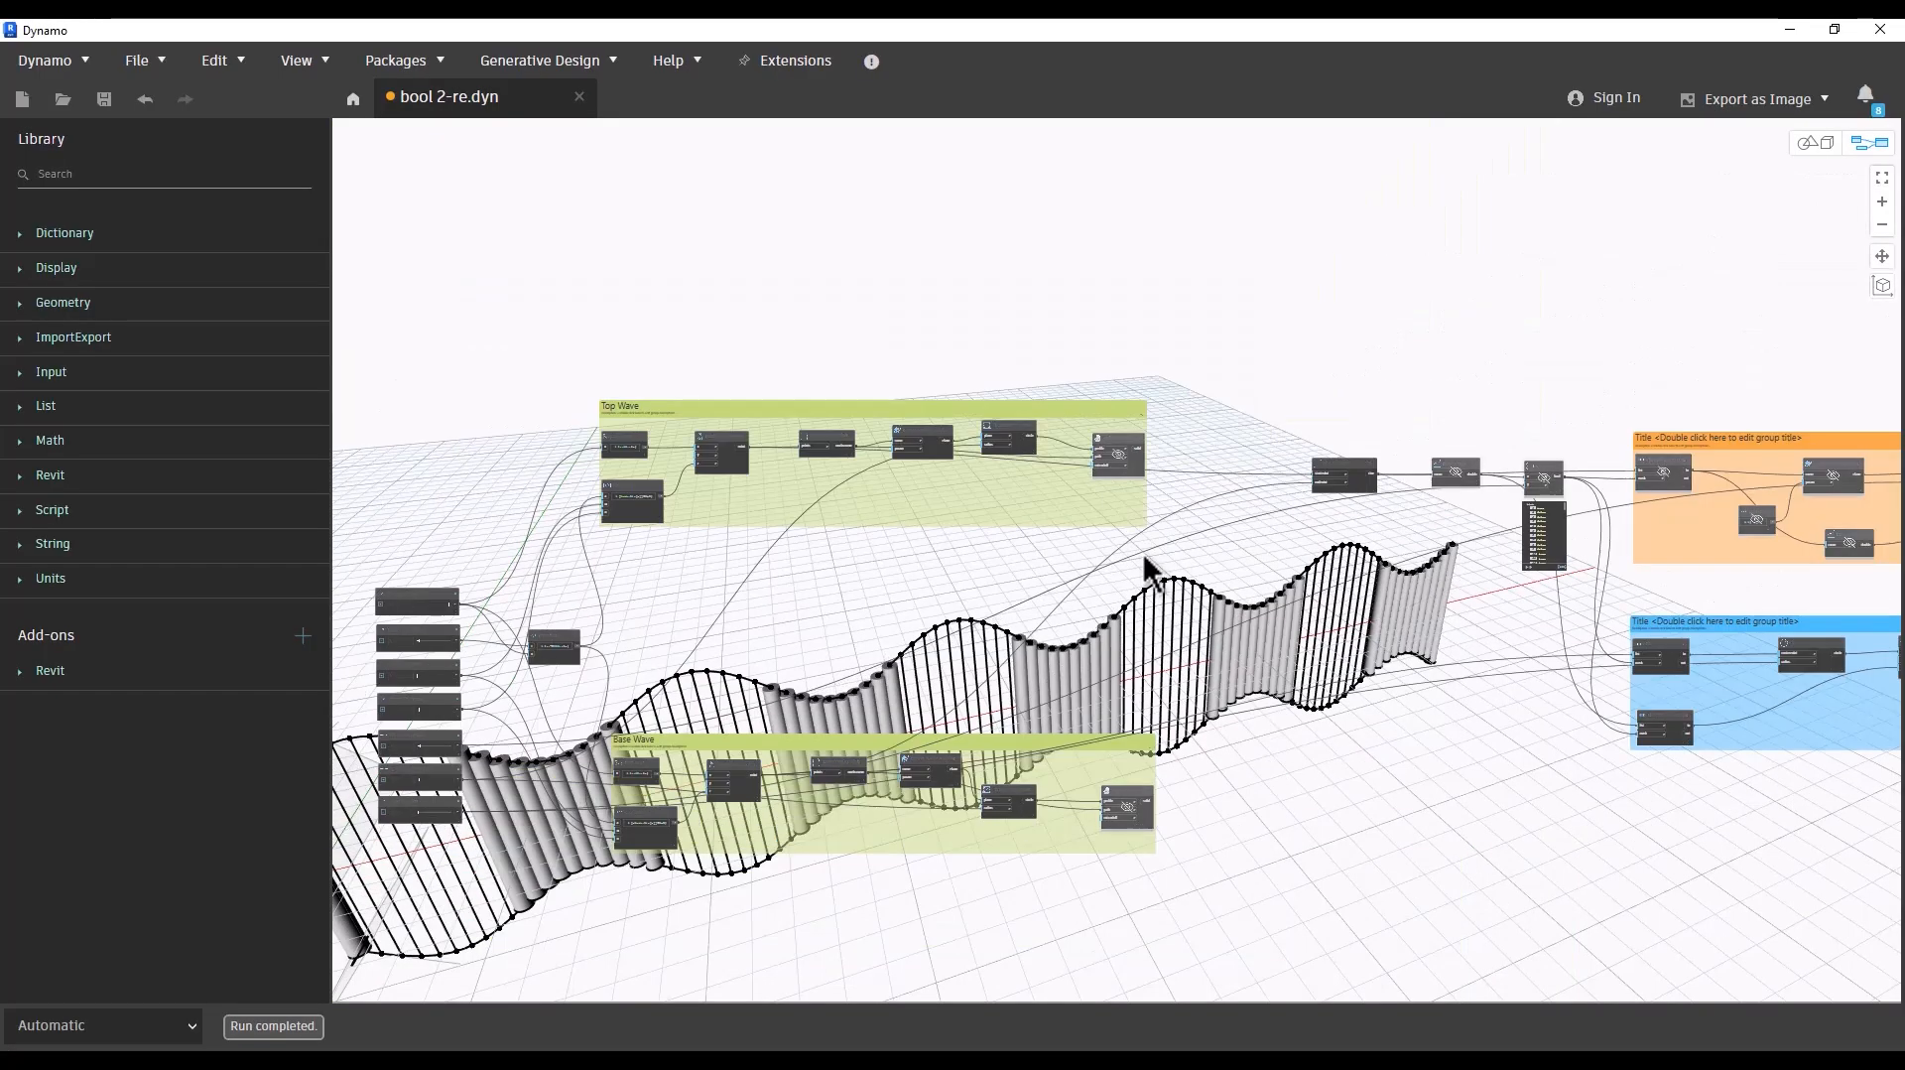
# Step: Group the Line.ByStartPointEndPoint, Curve.Length and <= nodes and title the group IF
pyautogui.moveTo(1508, 352); pyautogui.dragTo(485, 893)
pyautogui.hotkey('ctrl', 'g')
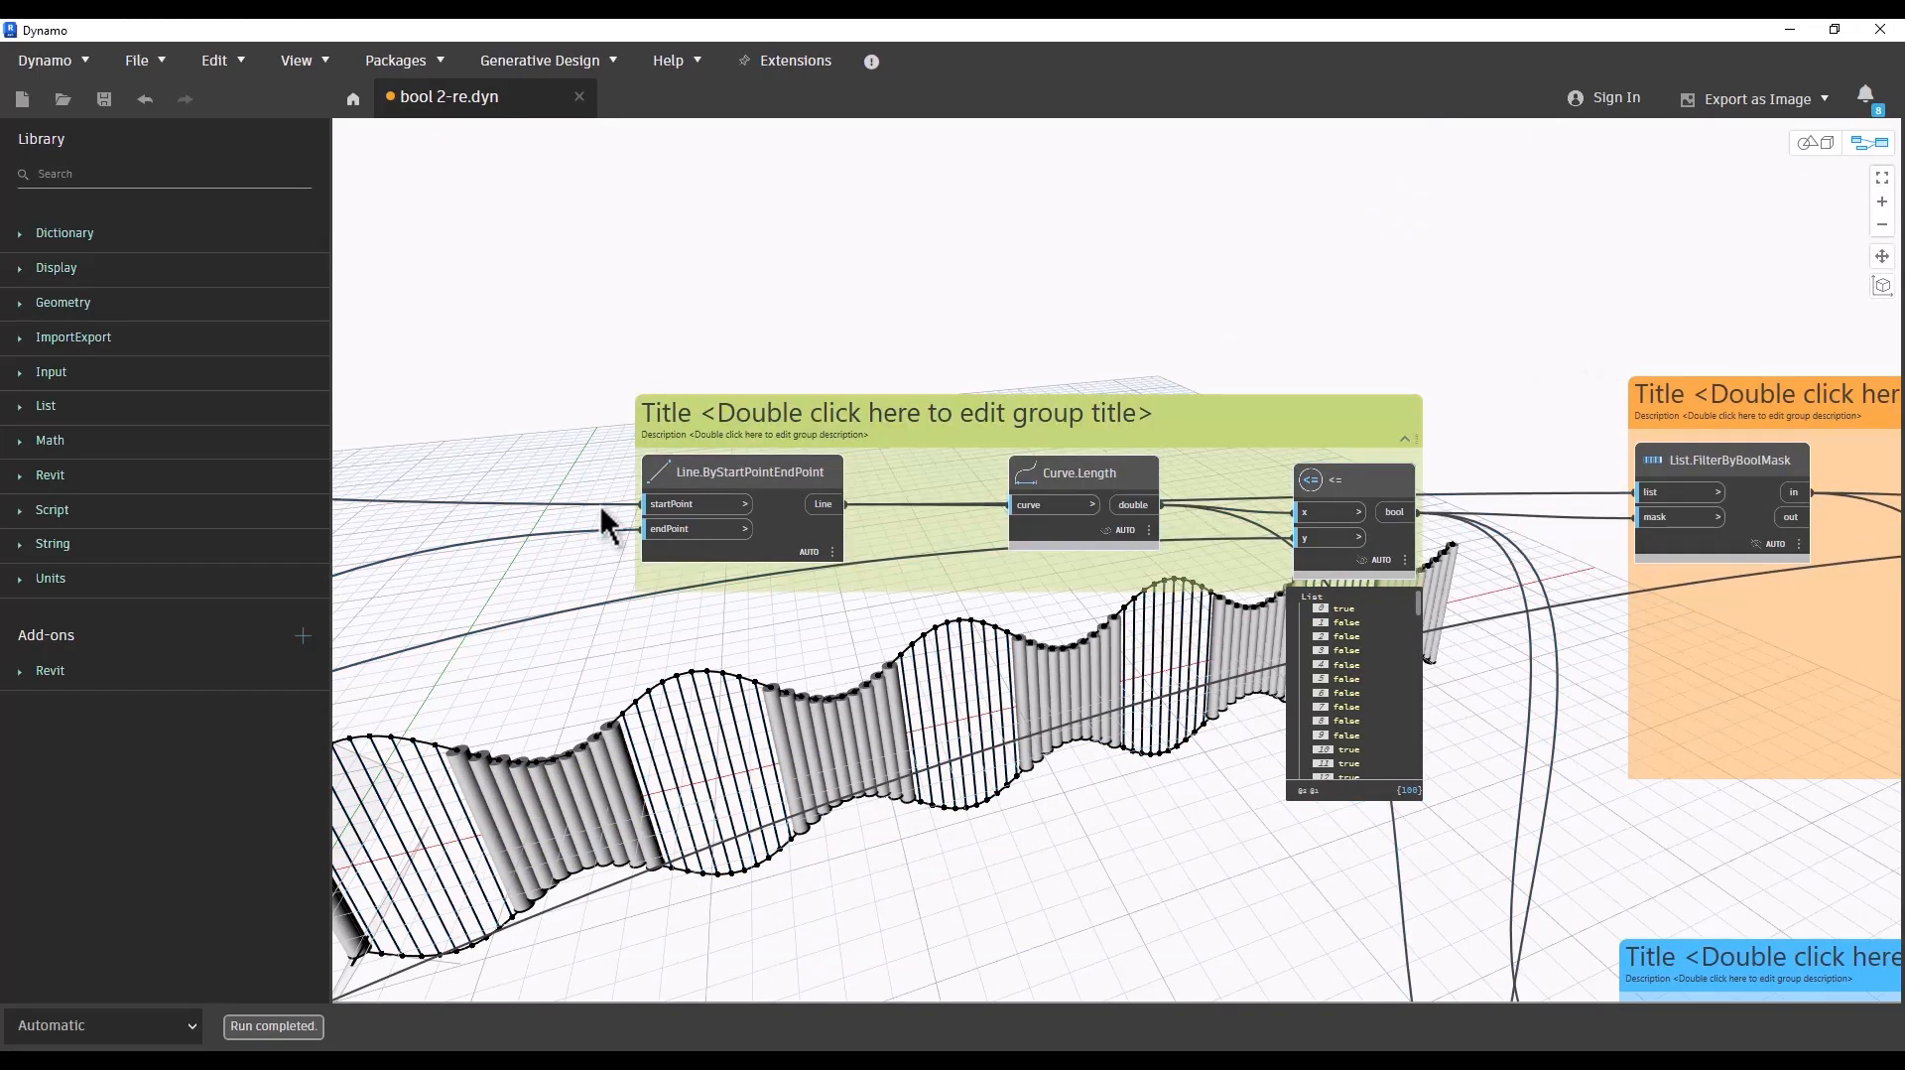
pyautogui.doubleClick(873, 414)
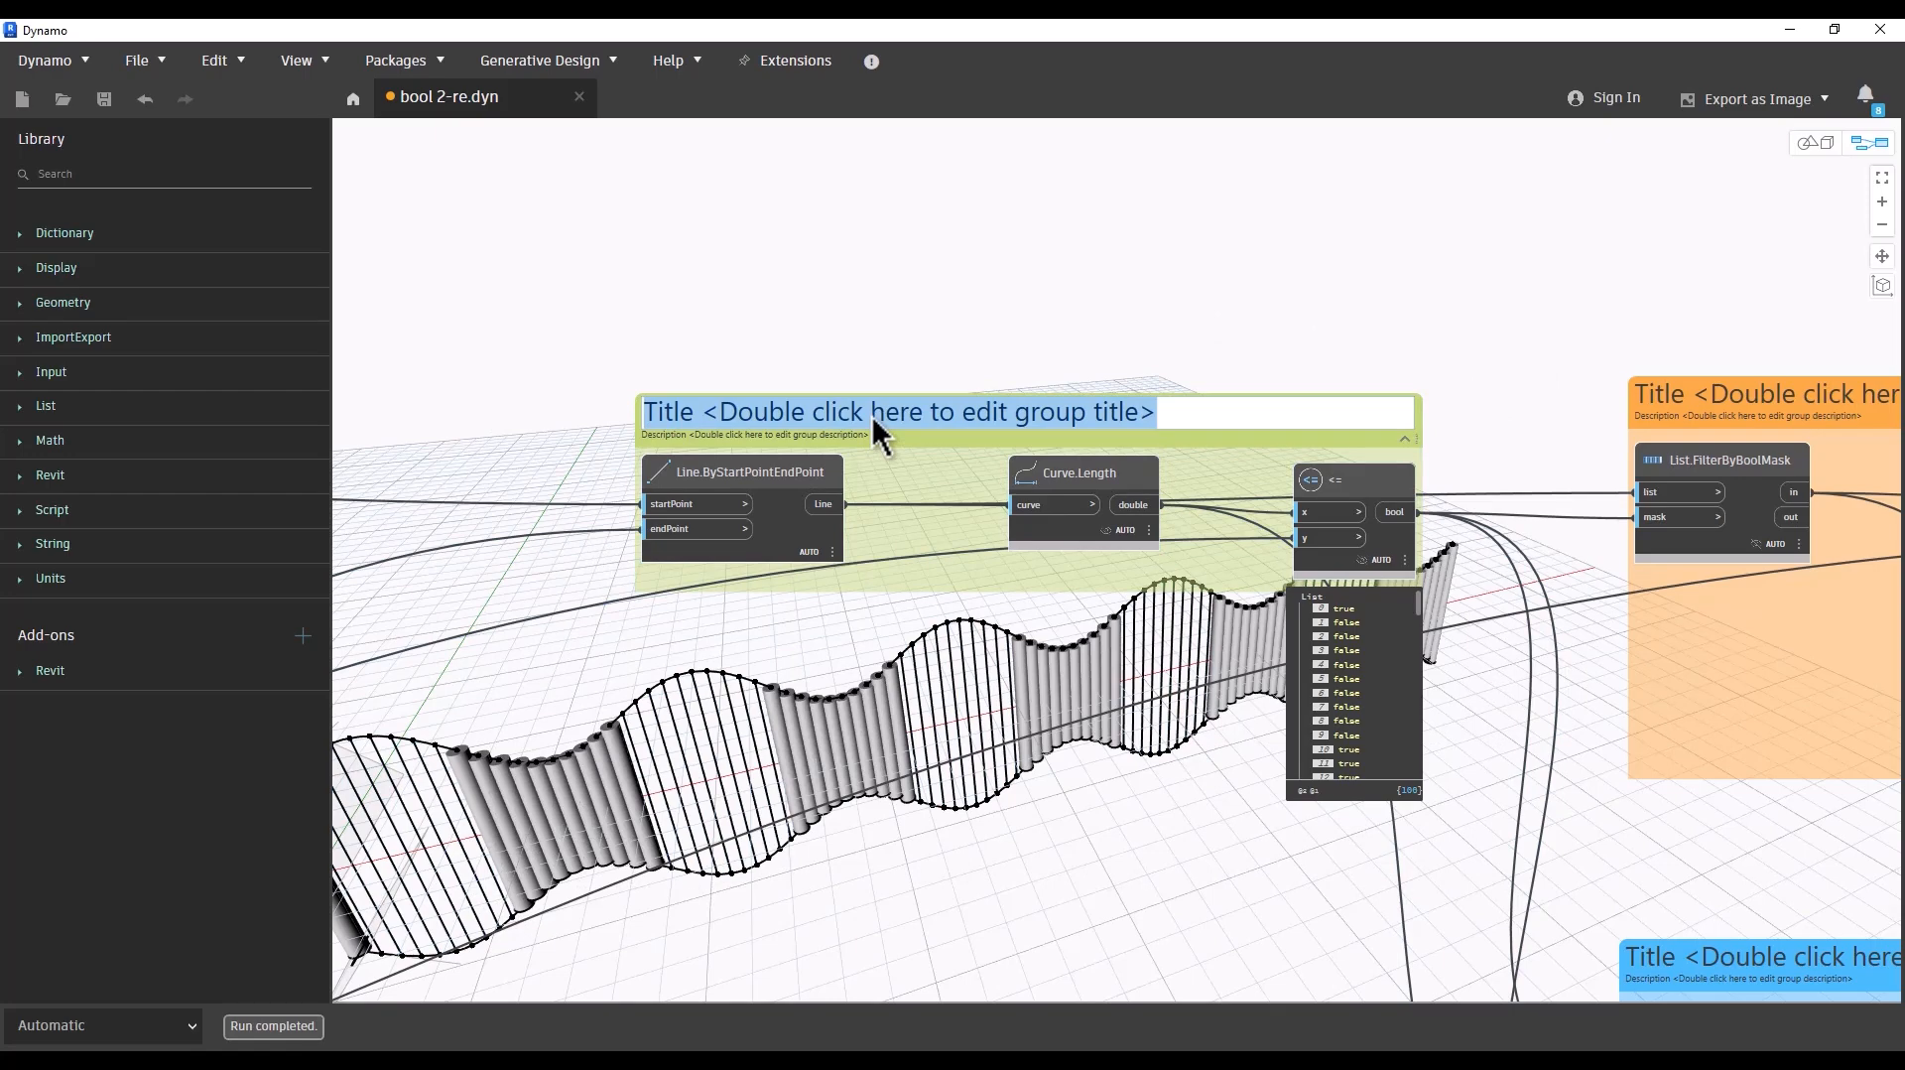
pyautogui.write('IF')
pyautogui.click(922, 285)
# Step: Set the IF group's color to orange
pyautogui.click(898, 467)
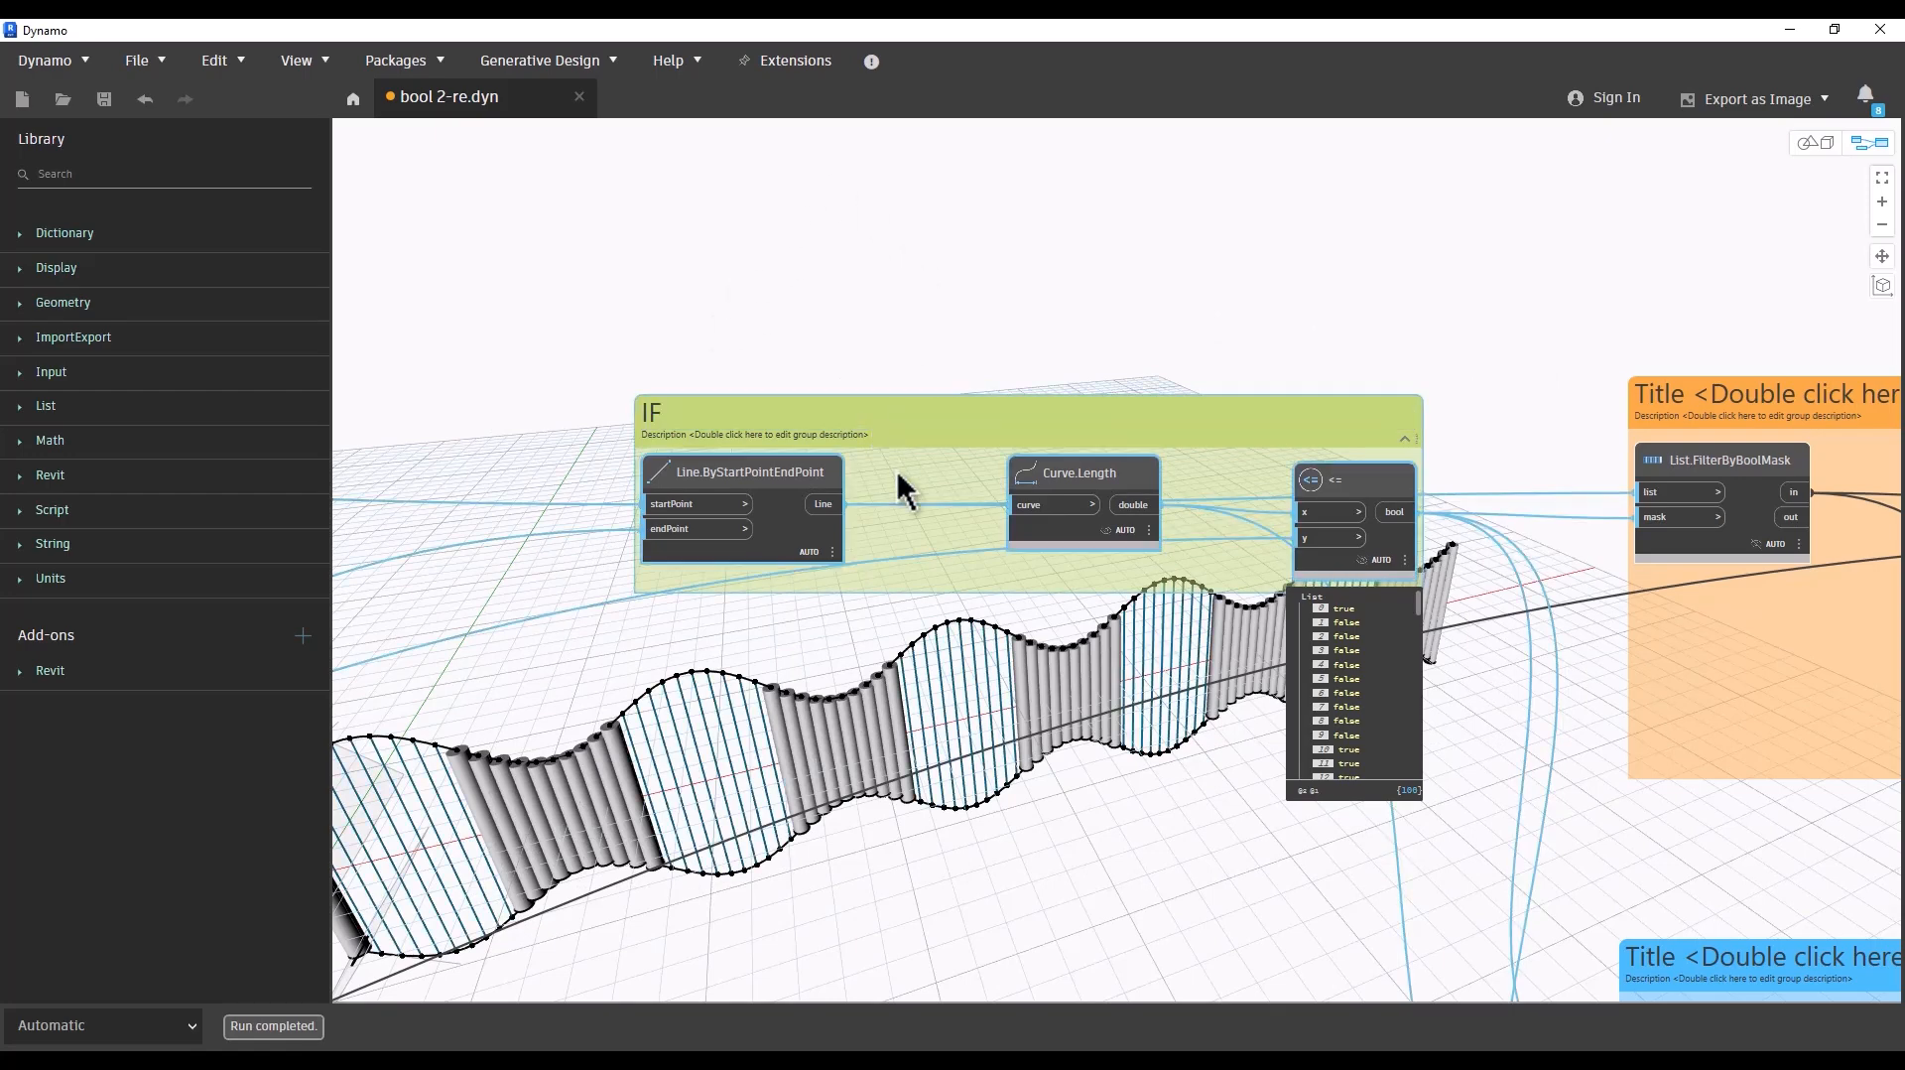
pyautogui.rightClick(898, 482)
pyautogui.moveTo(1092, 669)
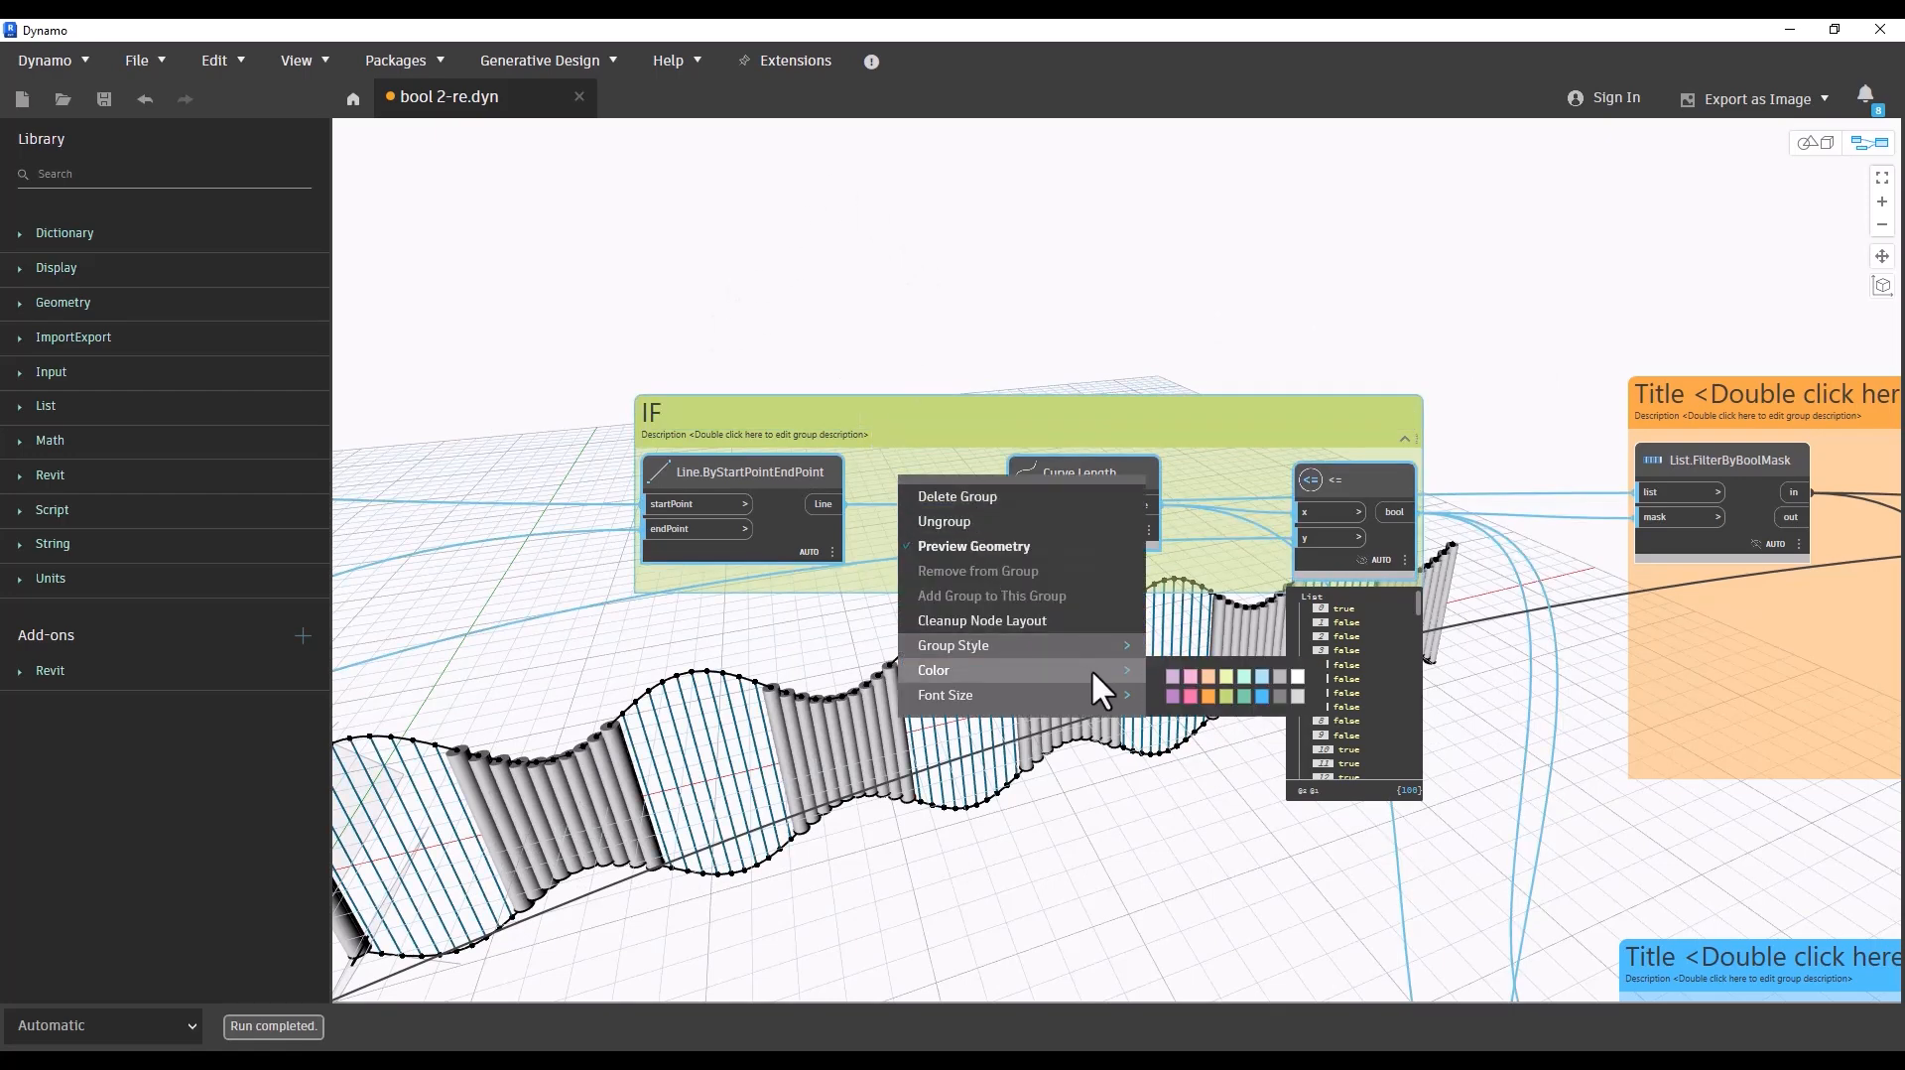
pyautogui.click(1209, 695)
pyautogui.click(1041, 298)
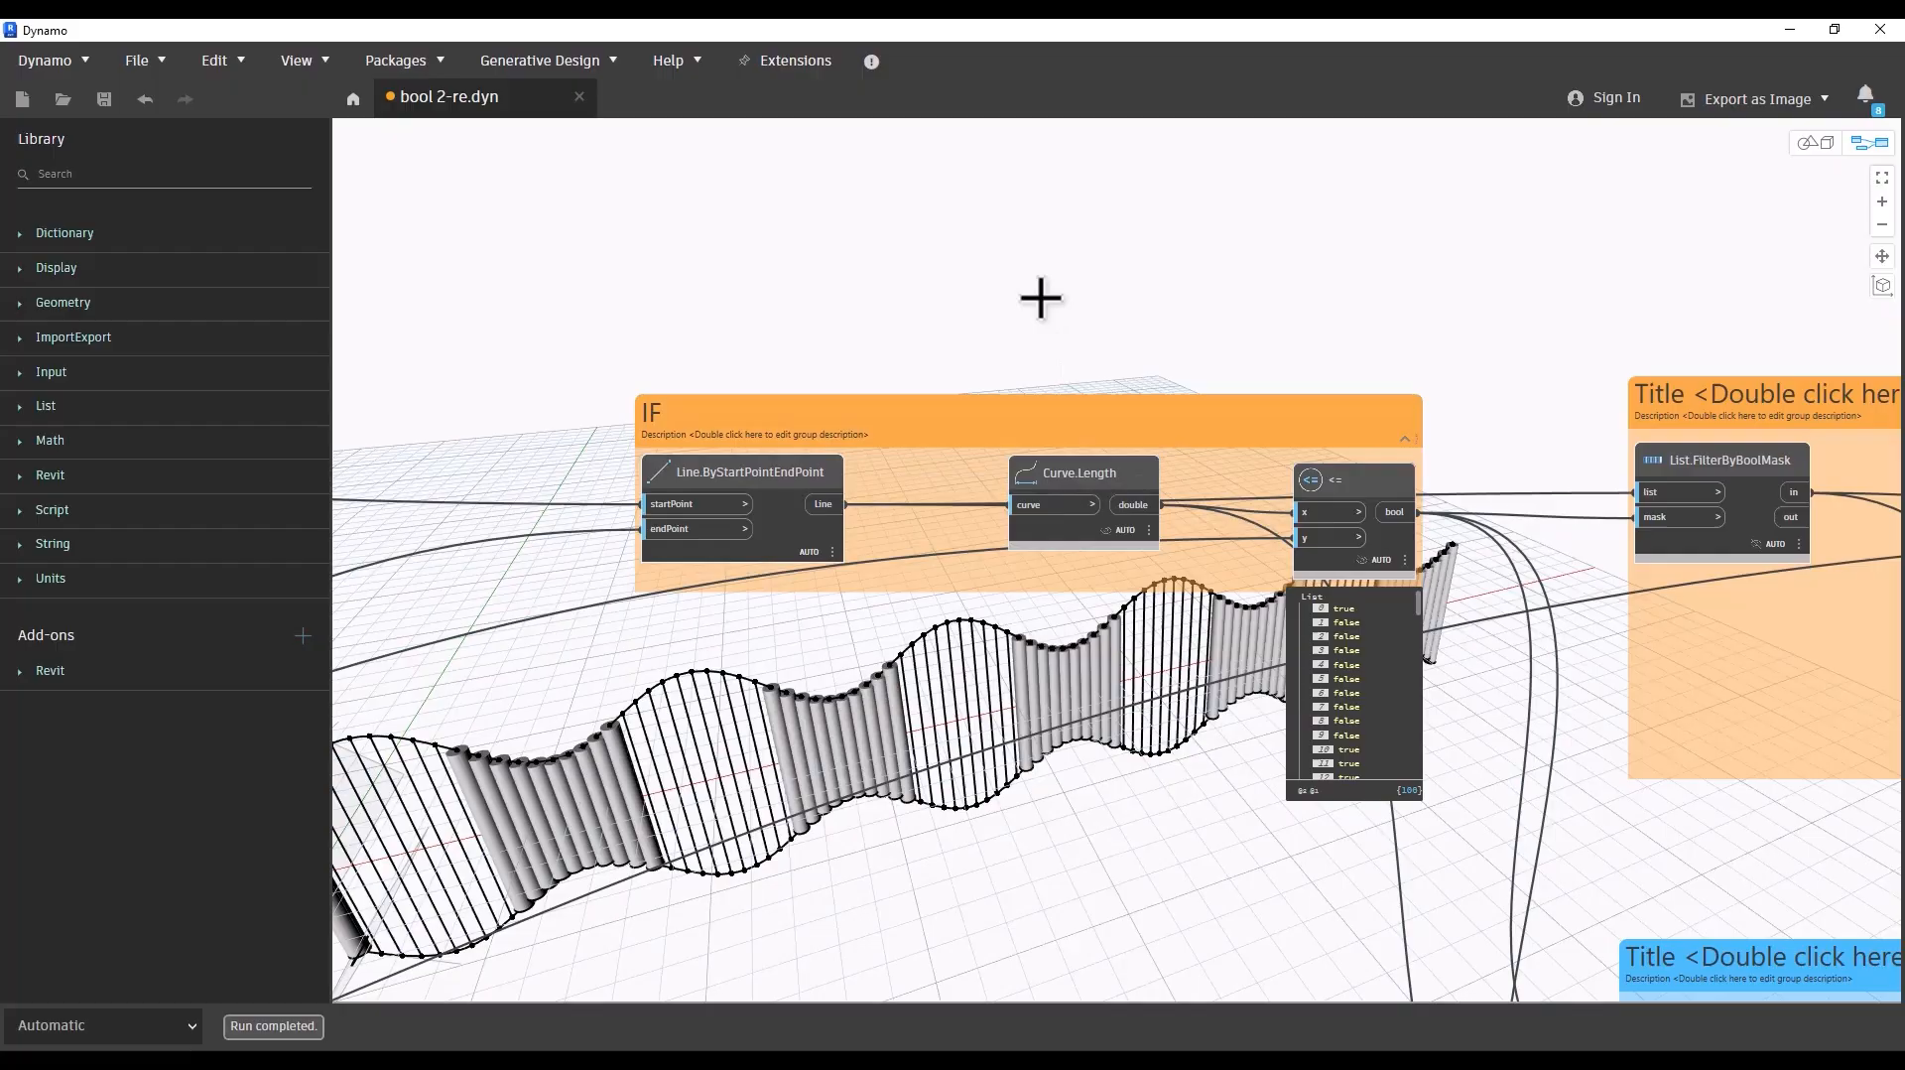
# Step: Change the IF group's color to teal green
pyautogui.rightClick(1051, 415)
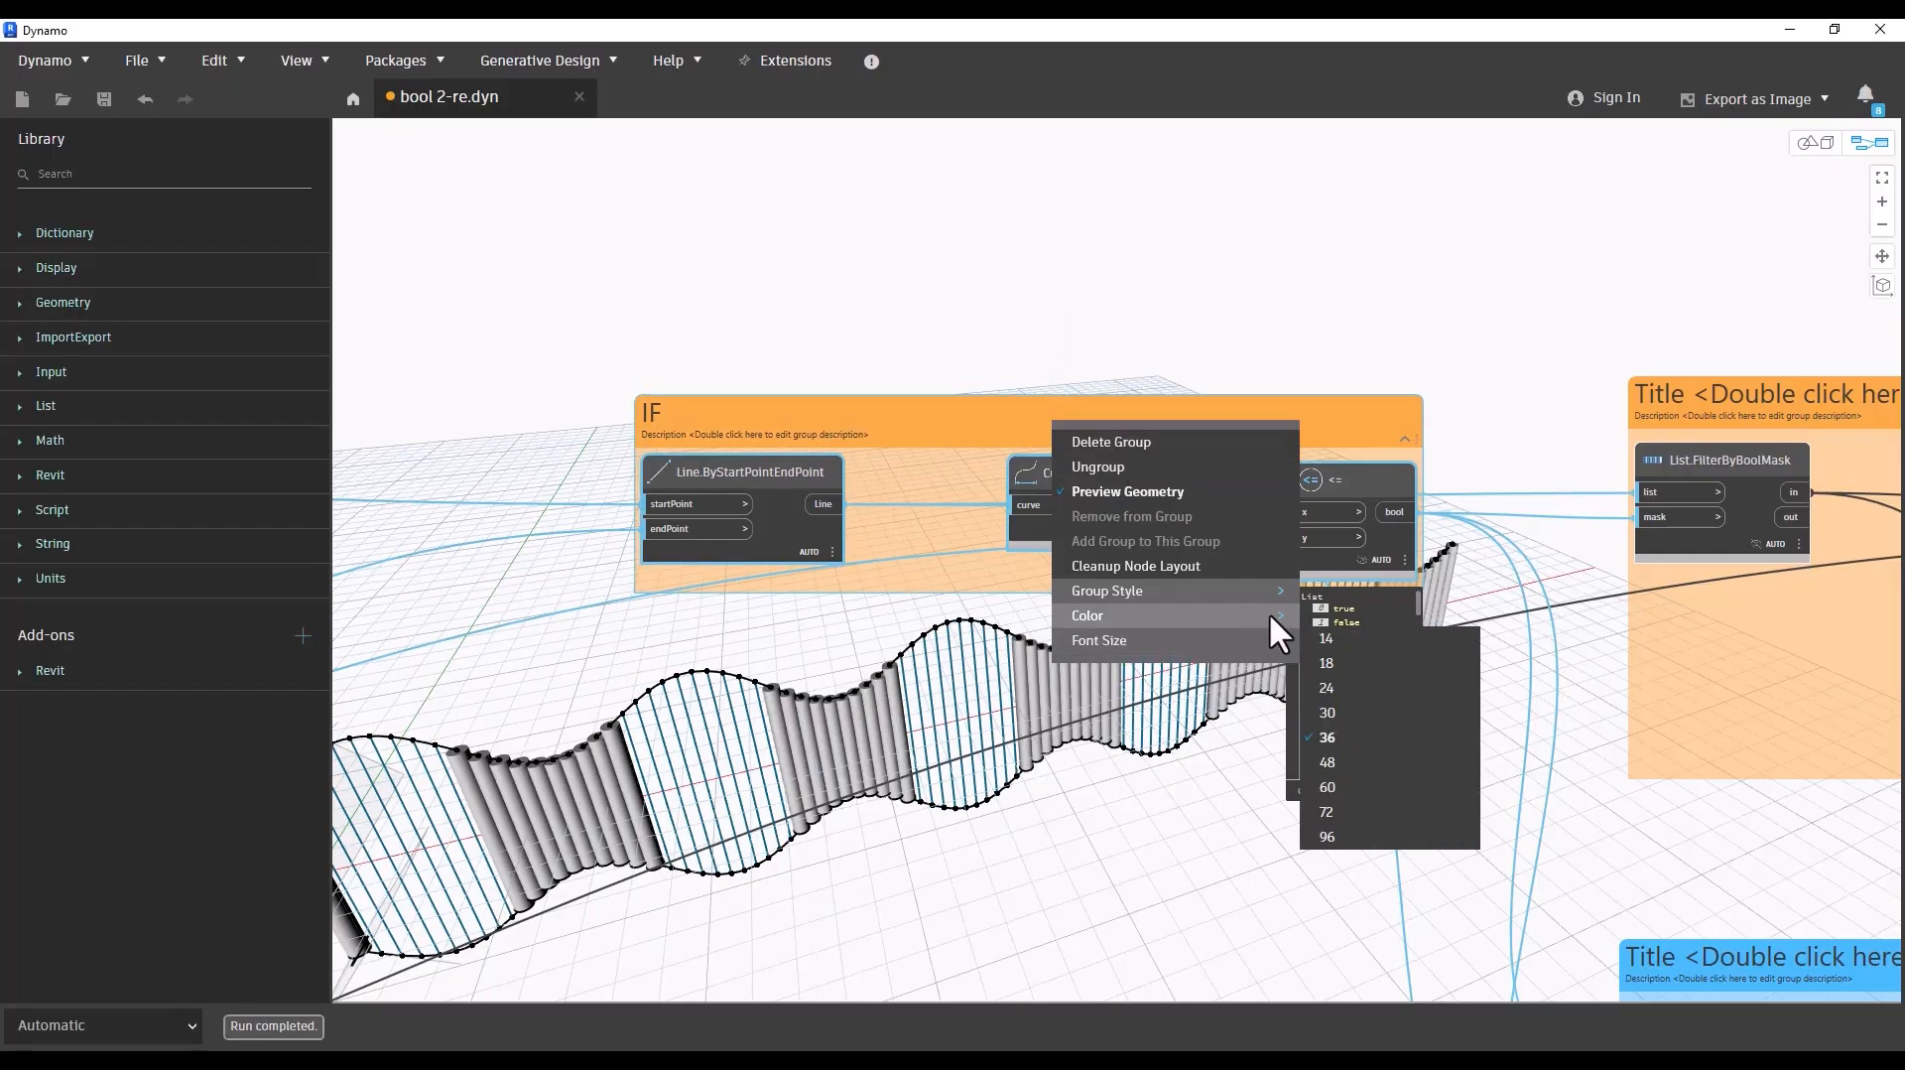
pyautogui.moveTo(1270, 615)
pyautogui.click(1398, 641)
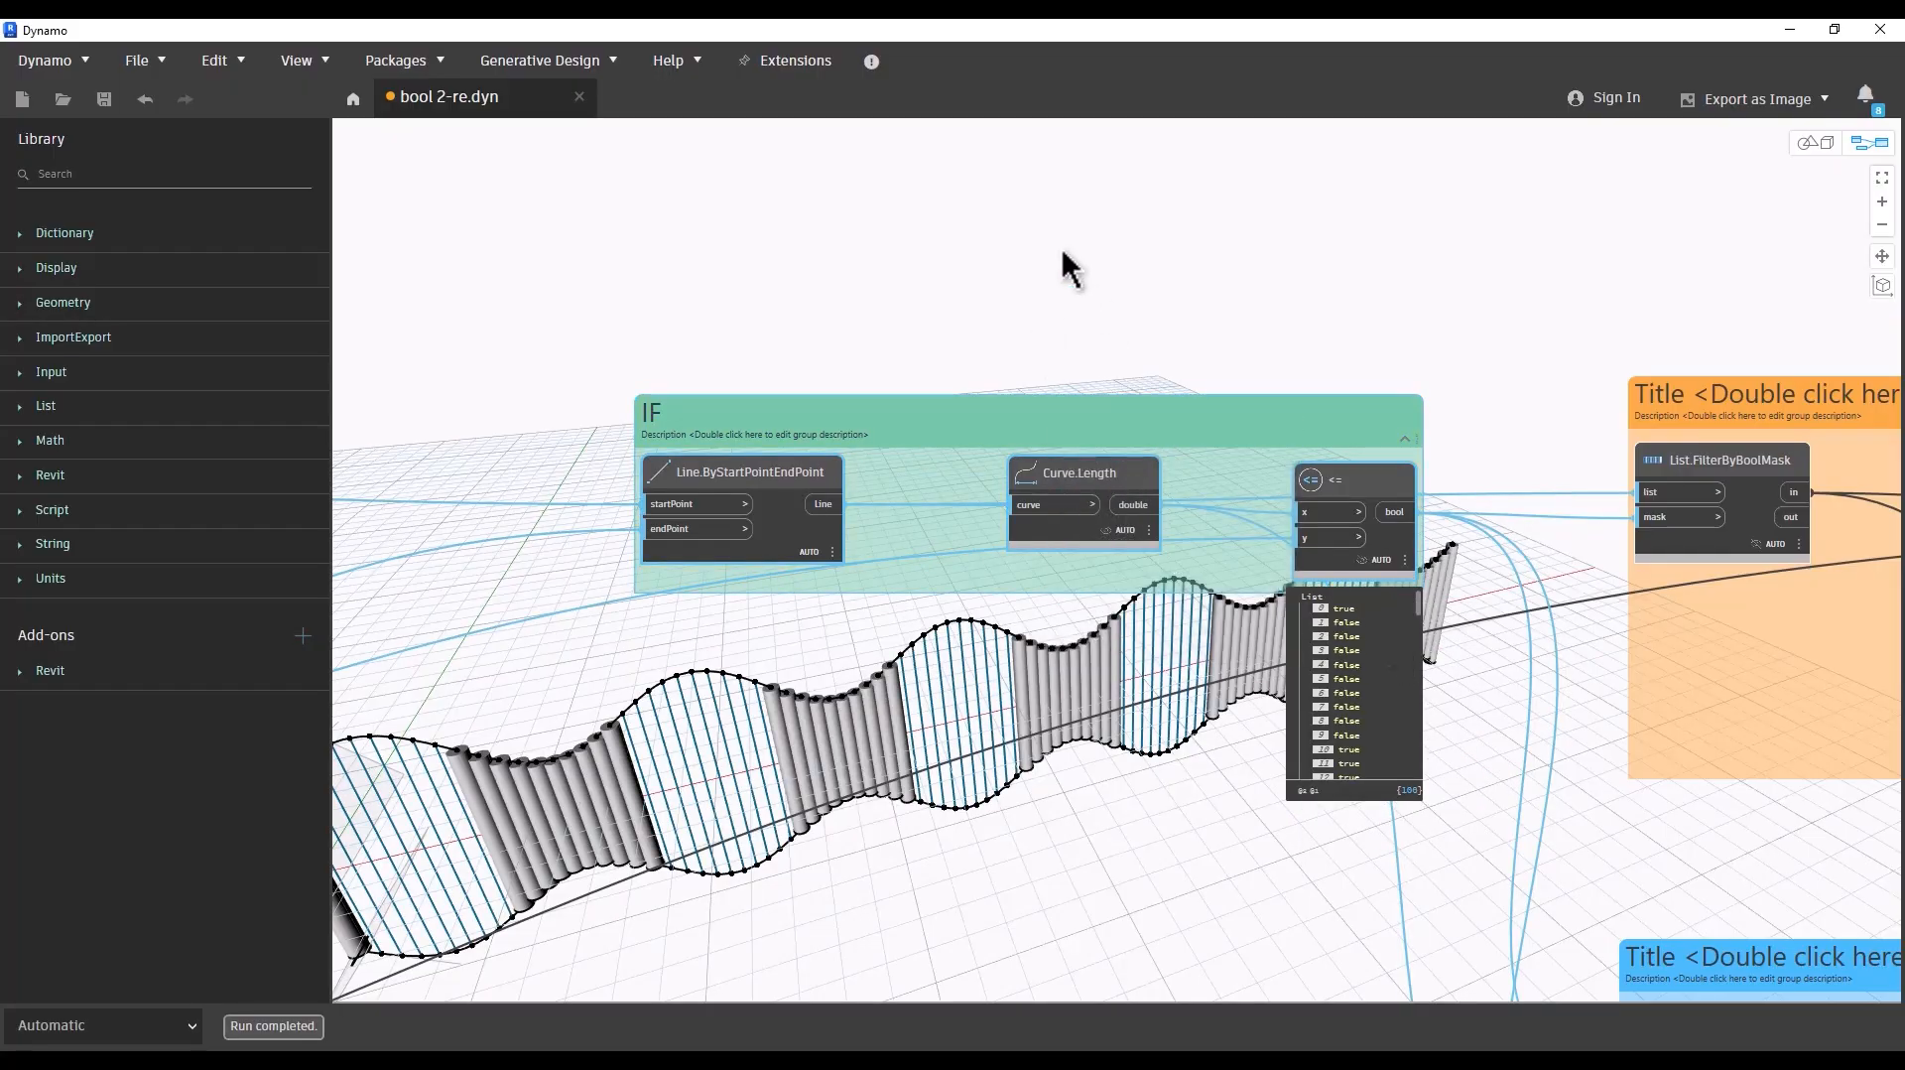
pyautogui.click(1060, 244)
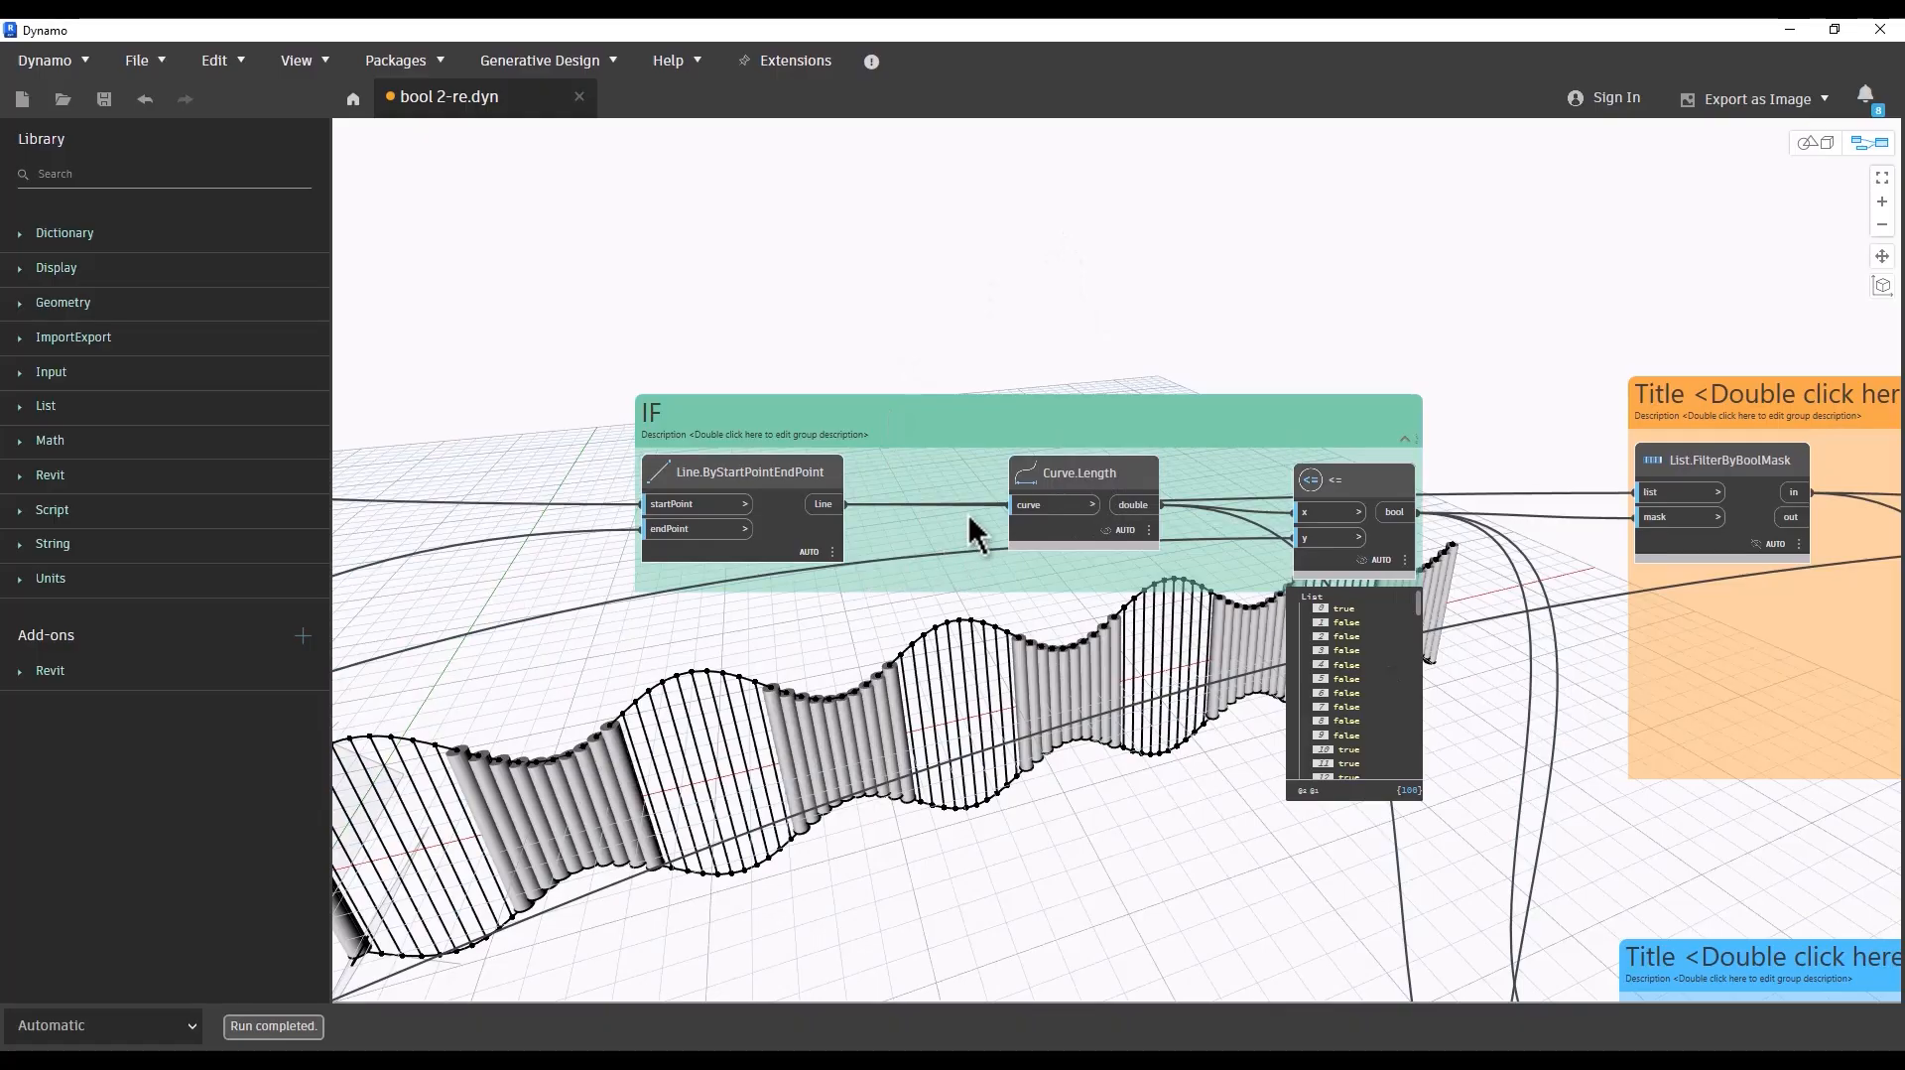
# Step: Trace the Base Wave and Top Wave Point.ByCoordinates outputs to the Line.ByStartPointEndPoint node in the IF group
pyautogui.scroll(-5, 980, 501)
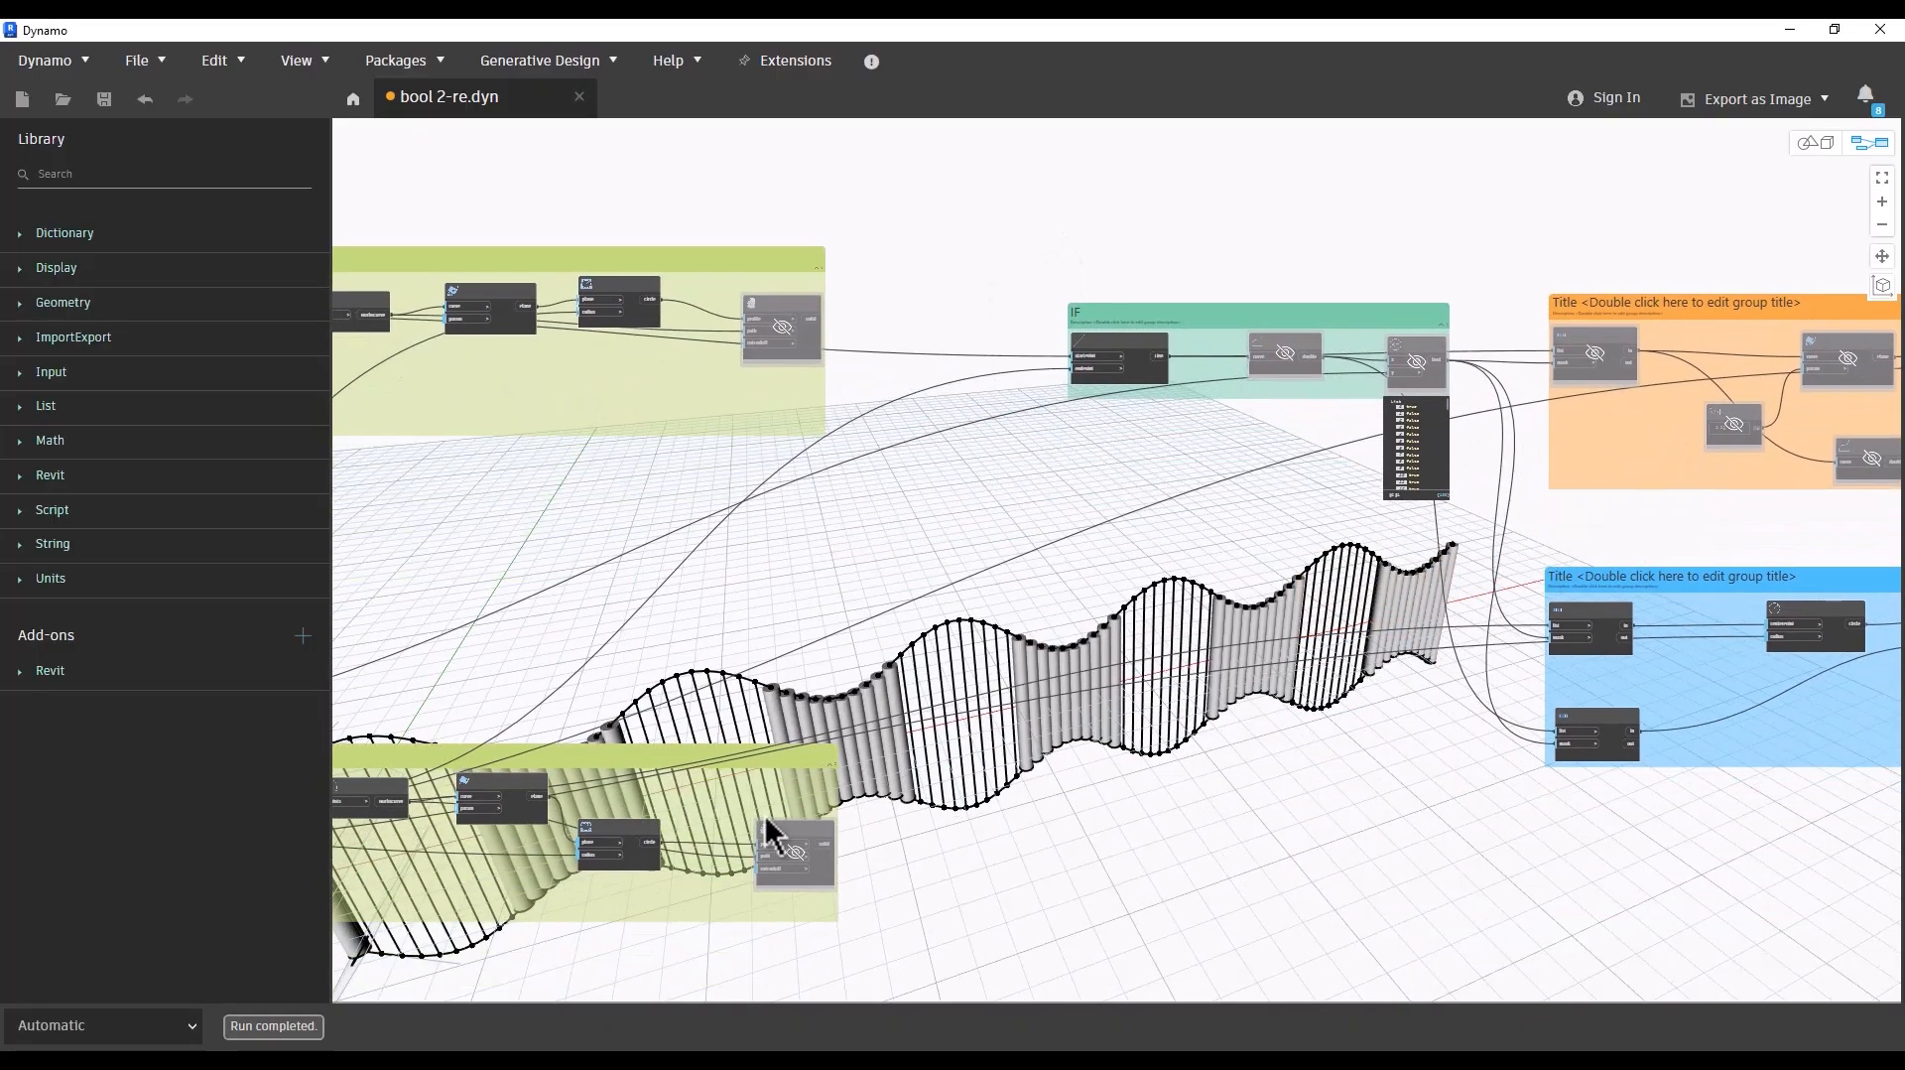
pyautogui.scroll(4, 544, 310)
pyautogui.moveTo(880, 526); pyautogui.dragTo(1567, 232, button='middle')
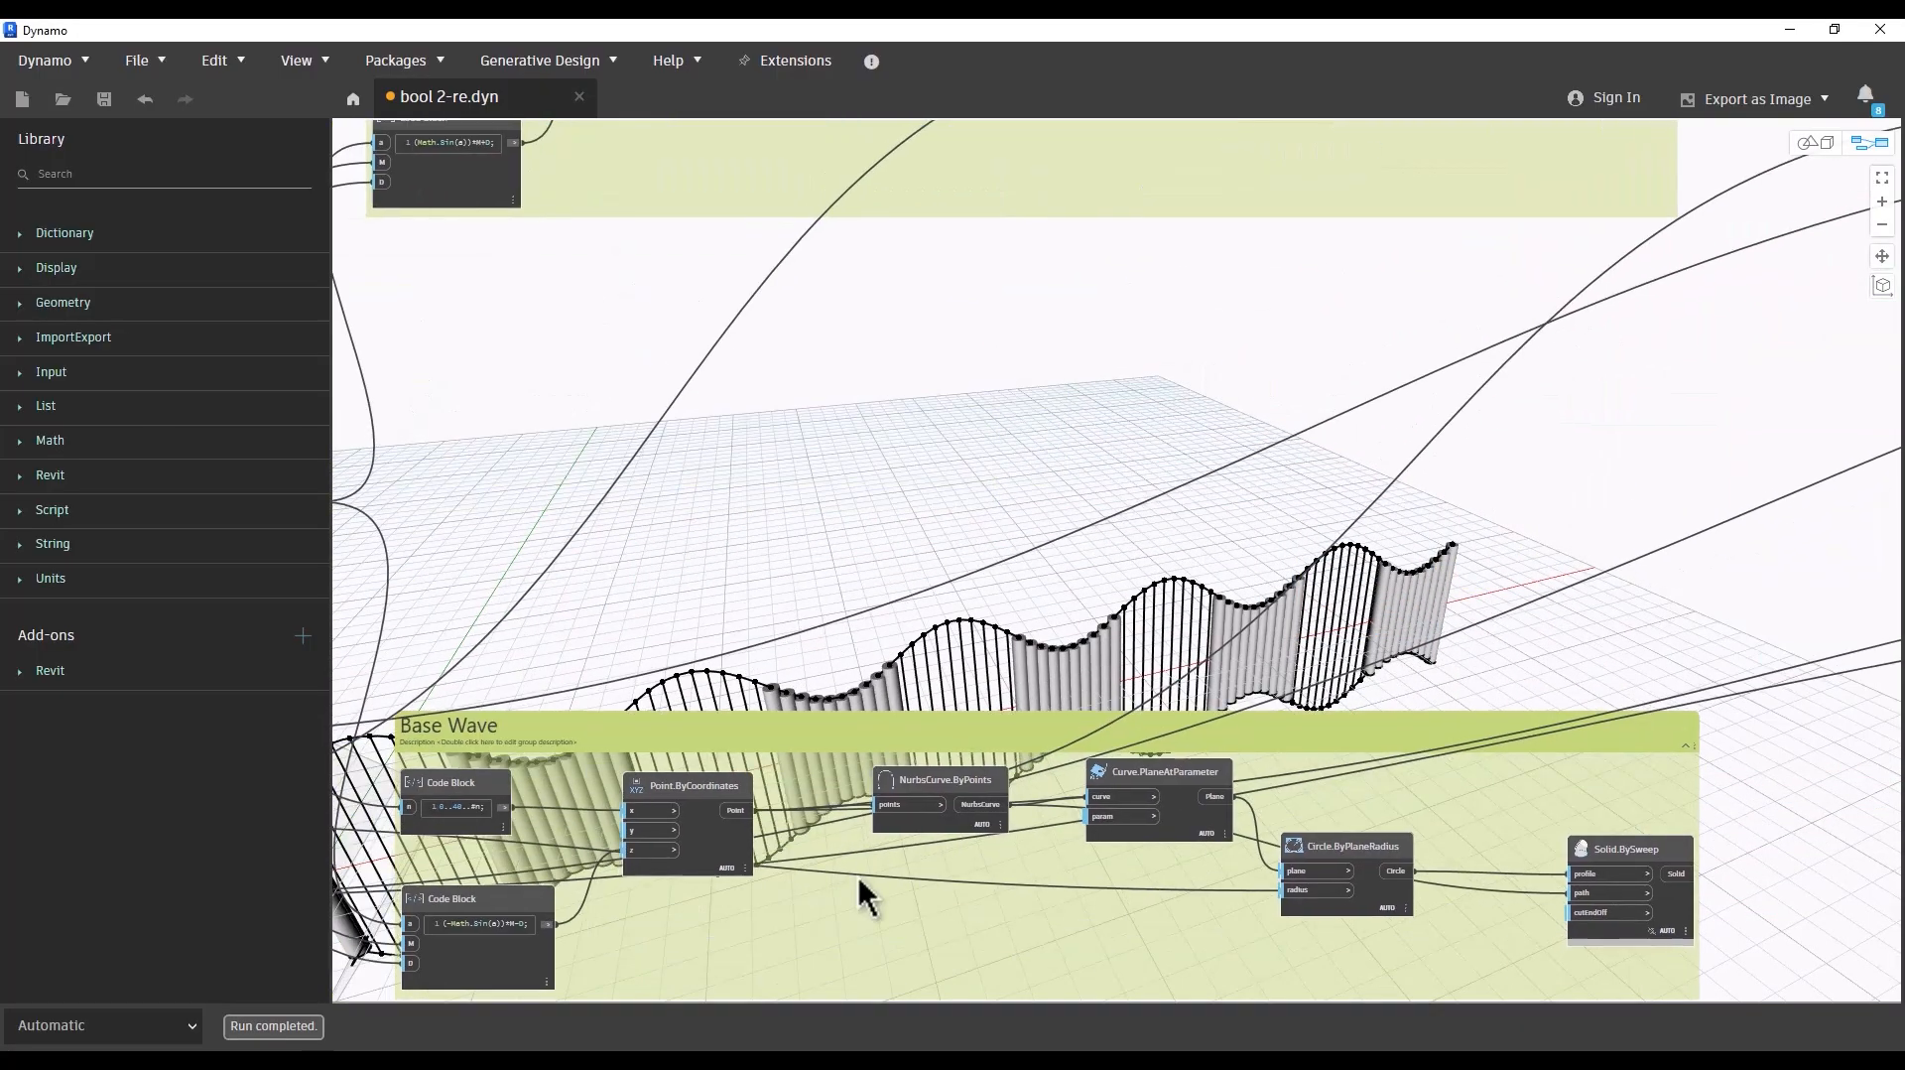
pyautogui.scroll(3, 859, 877)
pyautogui.click(706, 852)
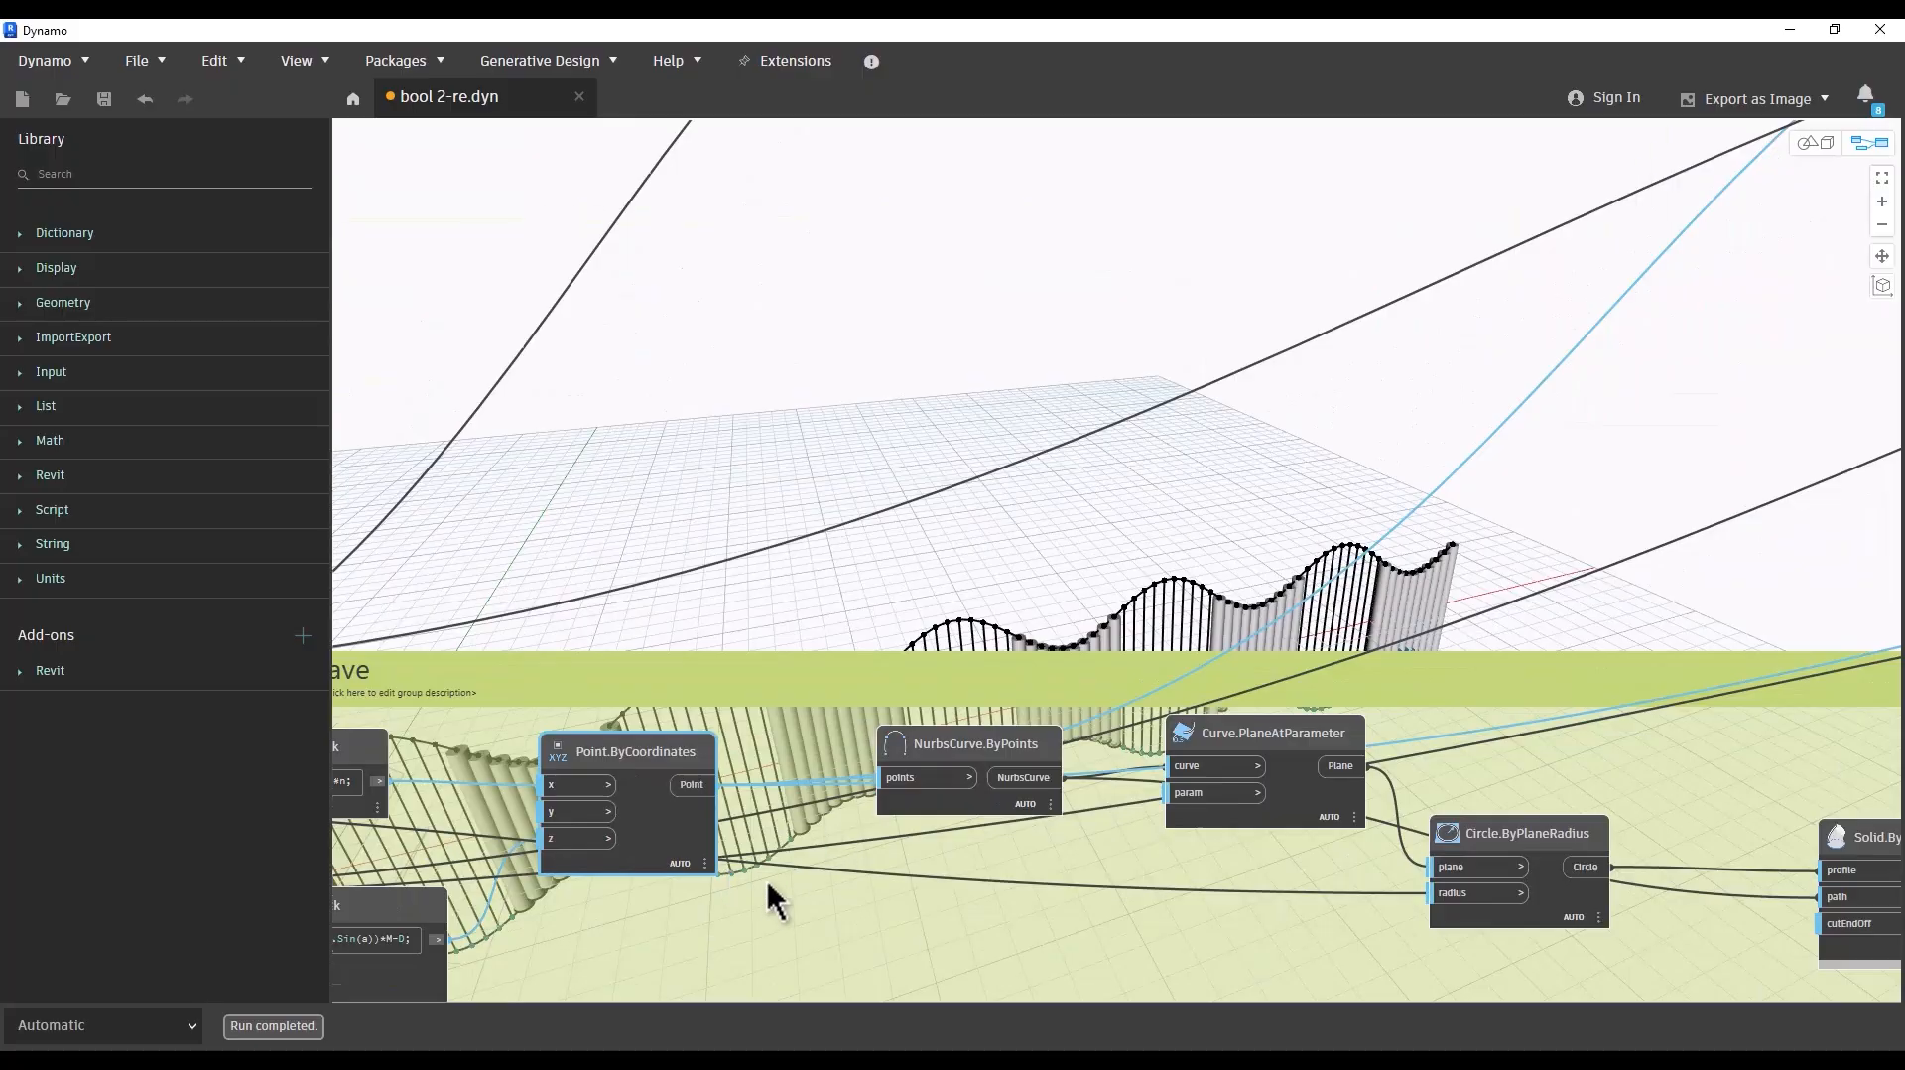
pyautogui.scroll(-4, 749, 455)
pyautogui.scroll(2, 693, 408)
pyautogui.click(681, 374)
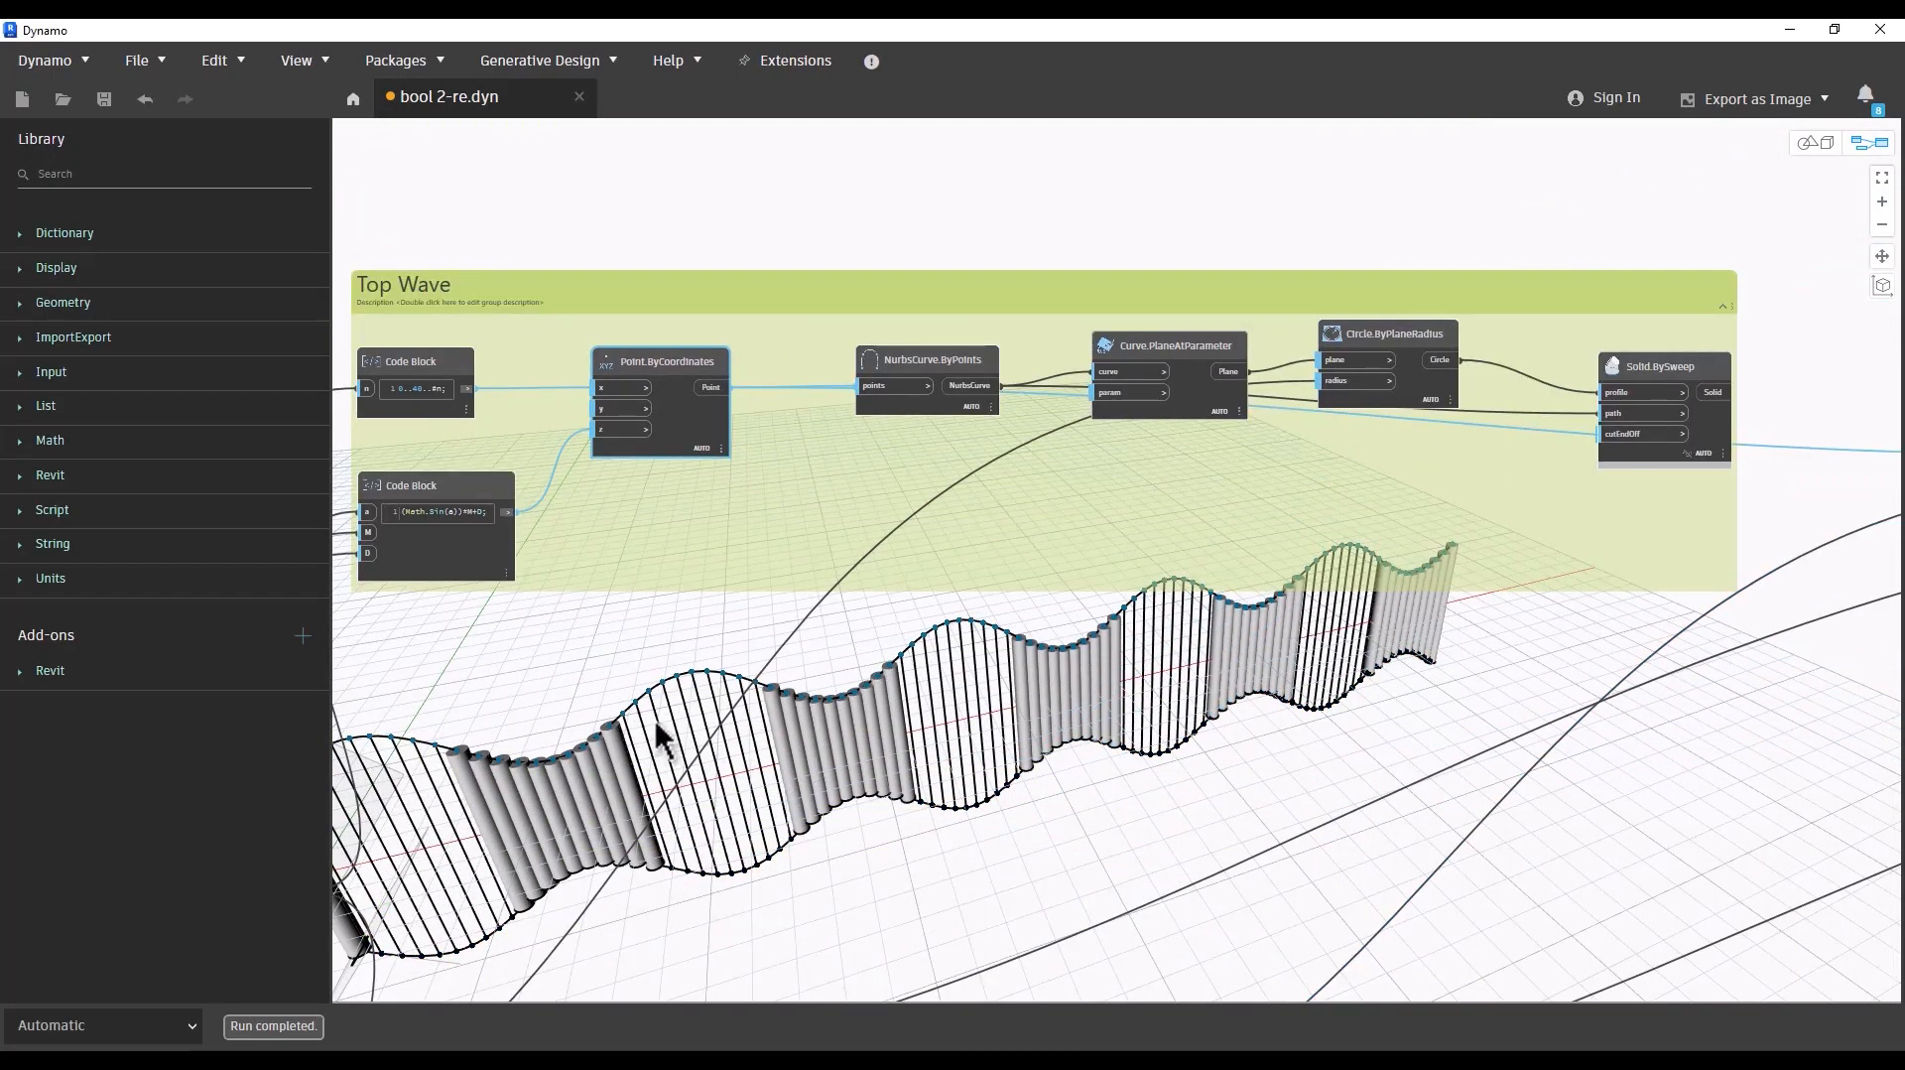
pyautogui.scroll(-4, 656, 726)
pyautogui.moveTo(903, 774); pyautogui.dragTo(764, 766, button='middle')
pyautogui.moveTo(1101, 653); pyautogui.dragTo(1003, 645, button='middle')
pyautogui.scroll(4, 1002, 645)
pyautogui.scroll(2, 1181, 640)
pyautogui.moveTo(1192, 643); pyautogui.dragTo(1066, 582, button='middle')
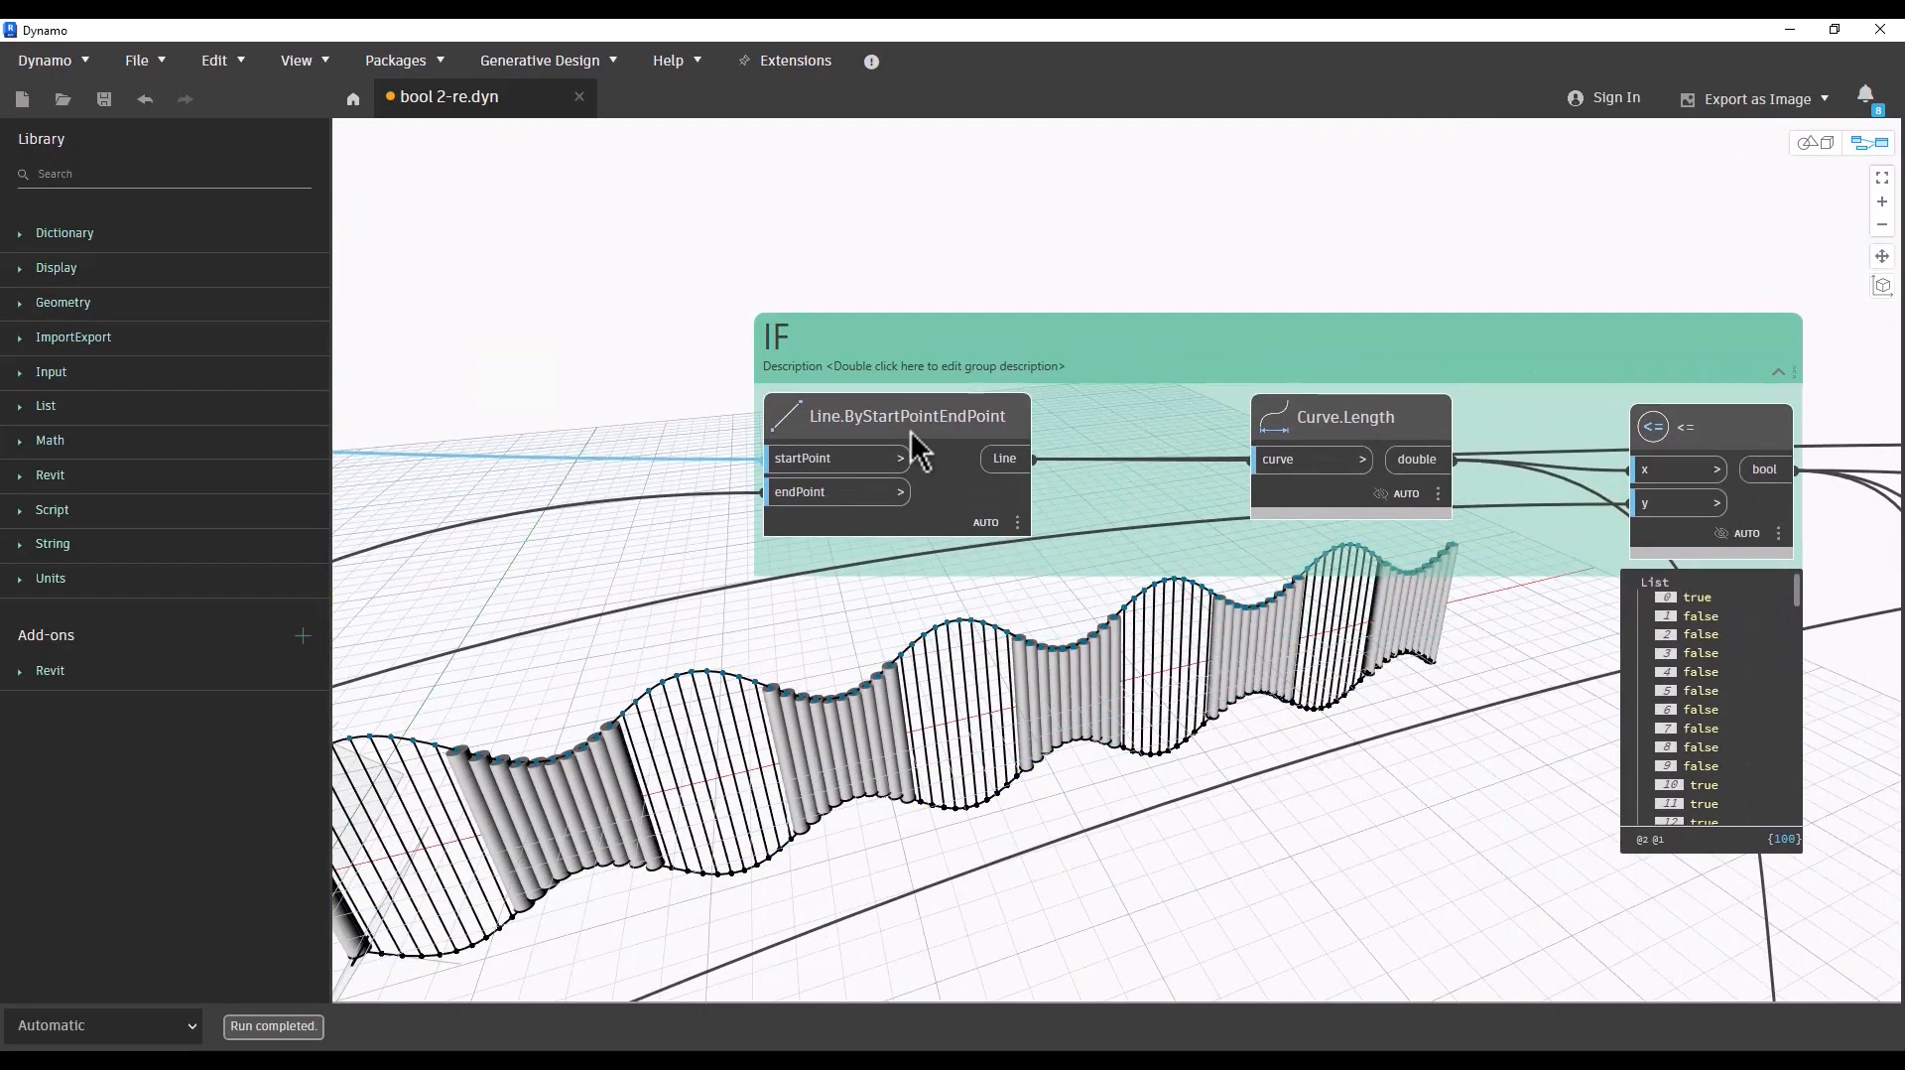
pyautogui.click(855, 515)
pyautogui.click(799, 640)
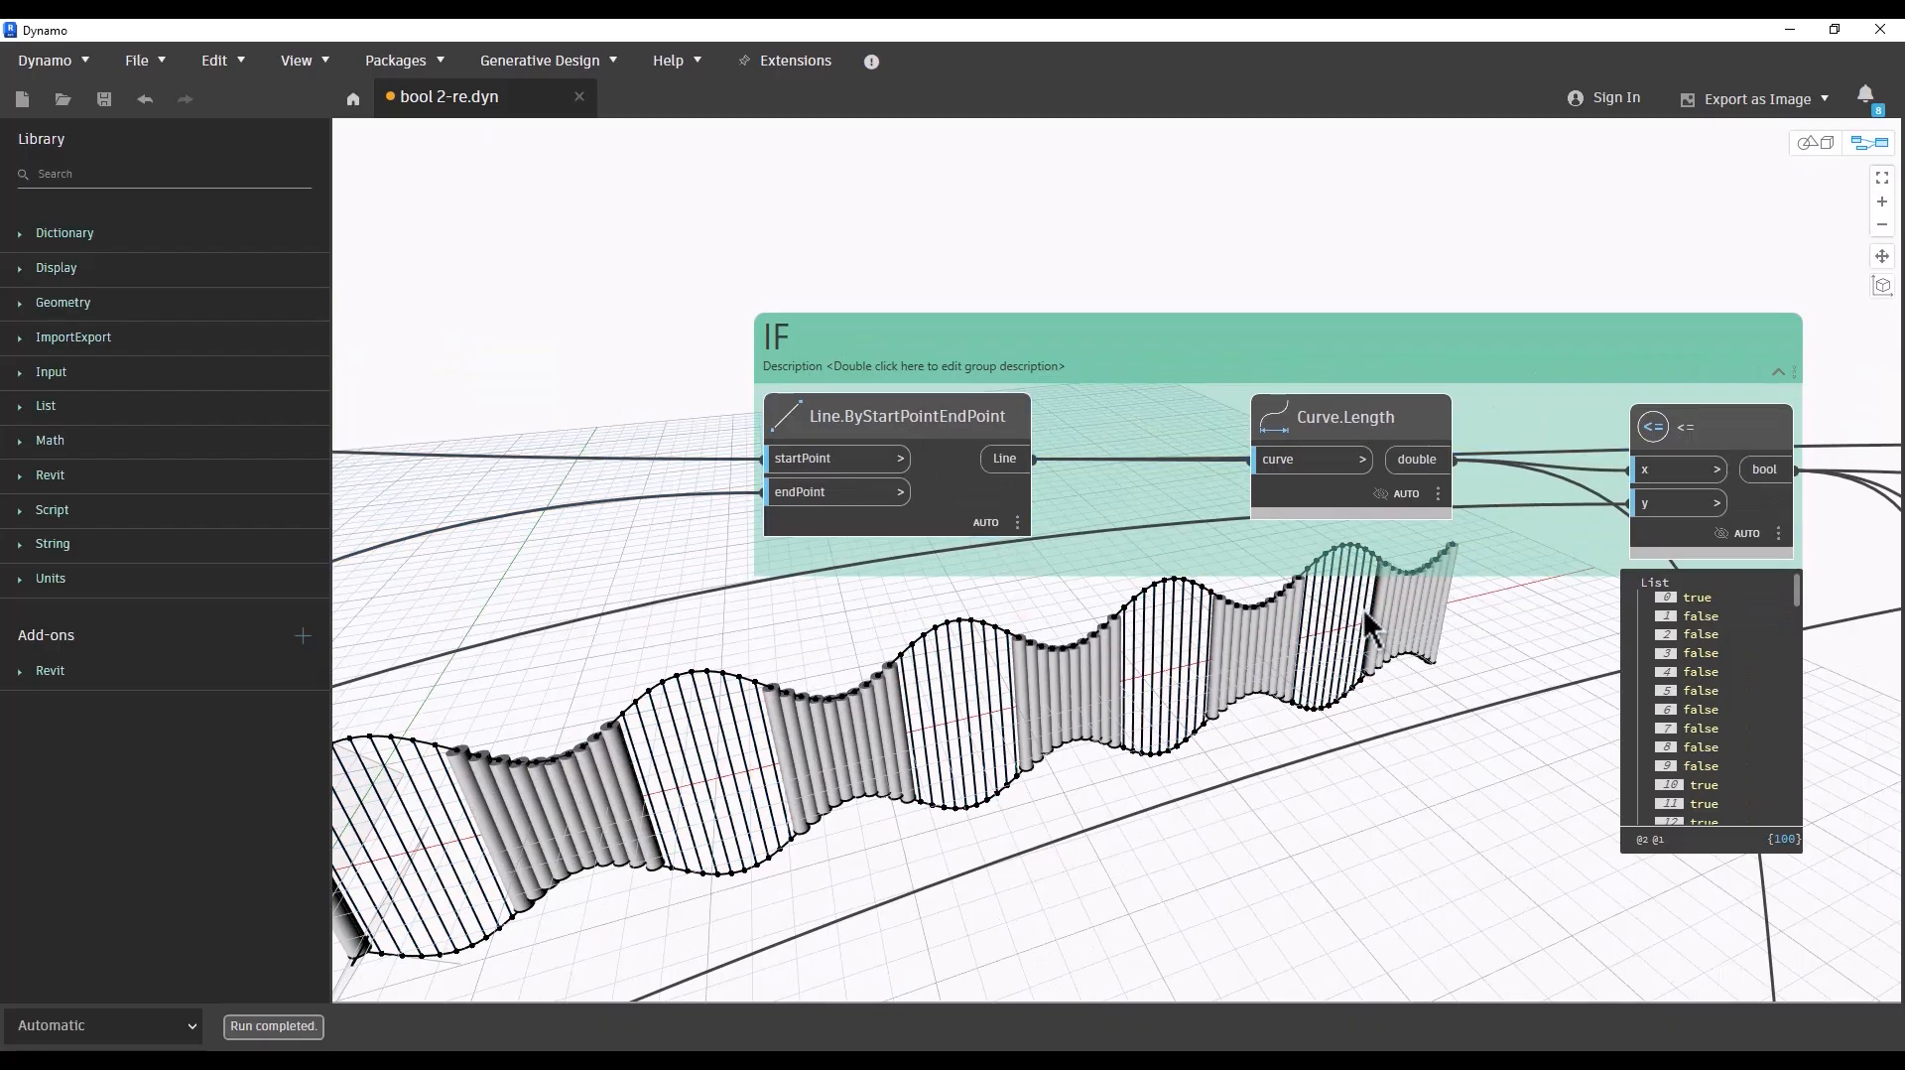
# Step: Move the Curve.Length node in the IF group up above the line between its neighboring nodes
pyautogui.moveTo(1370, 616); pyautogui.dragTo(1025, 510, button='middle')
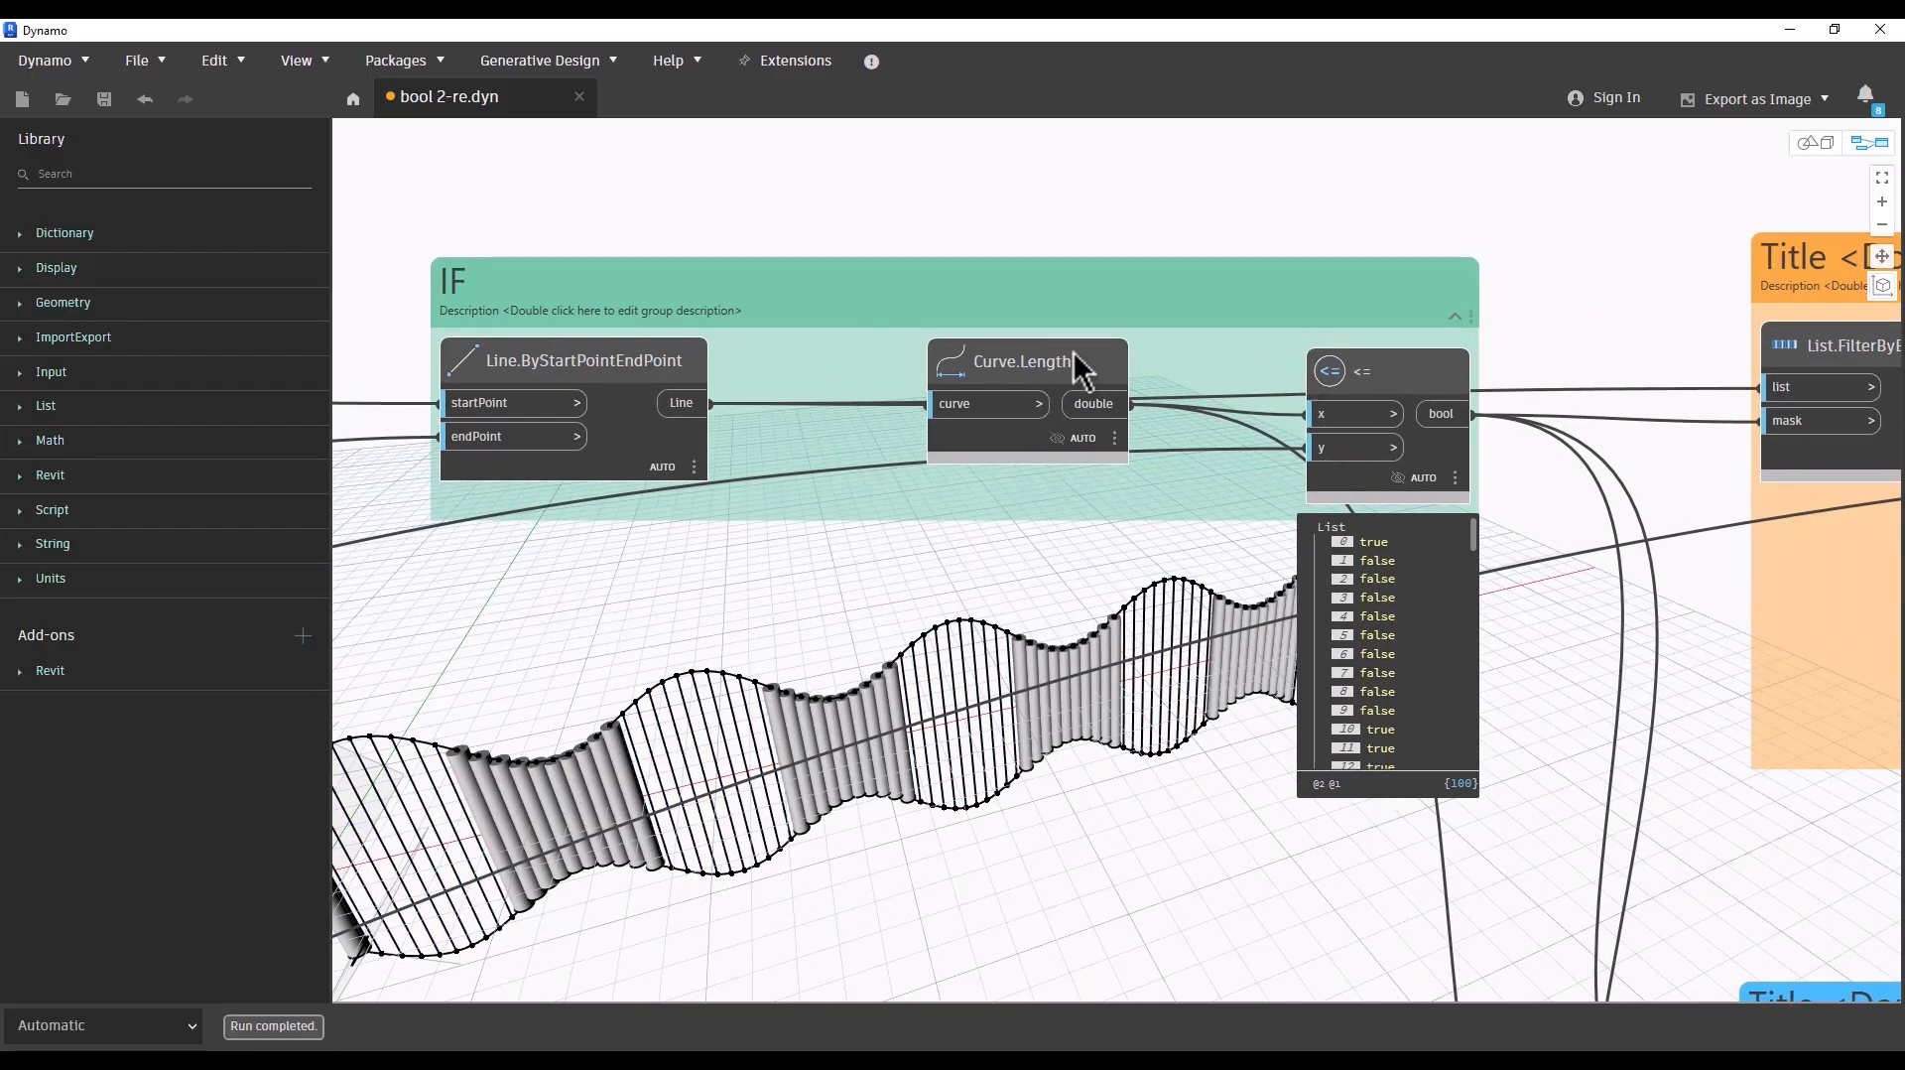
pyautogui.moveTo(1056, 362); pyautogui.dragTo(1050, 248)
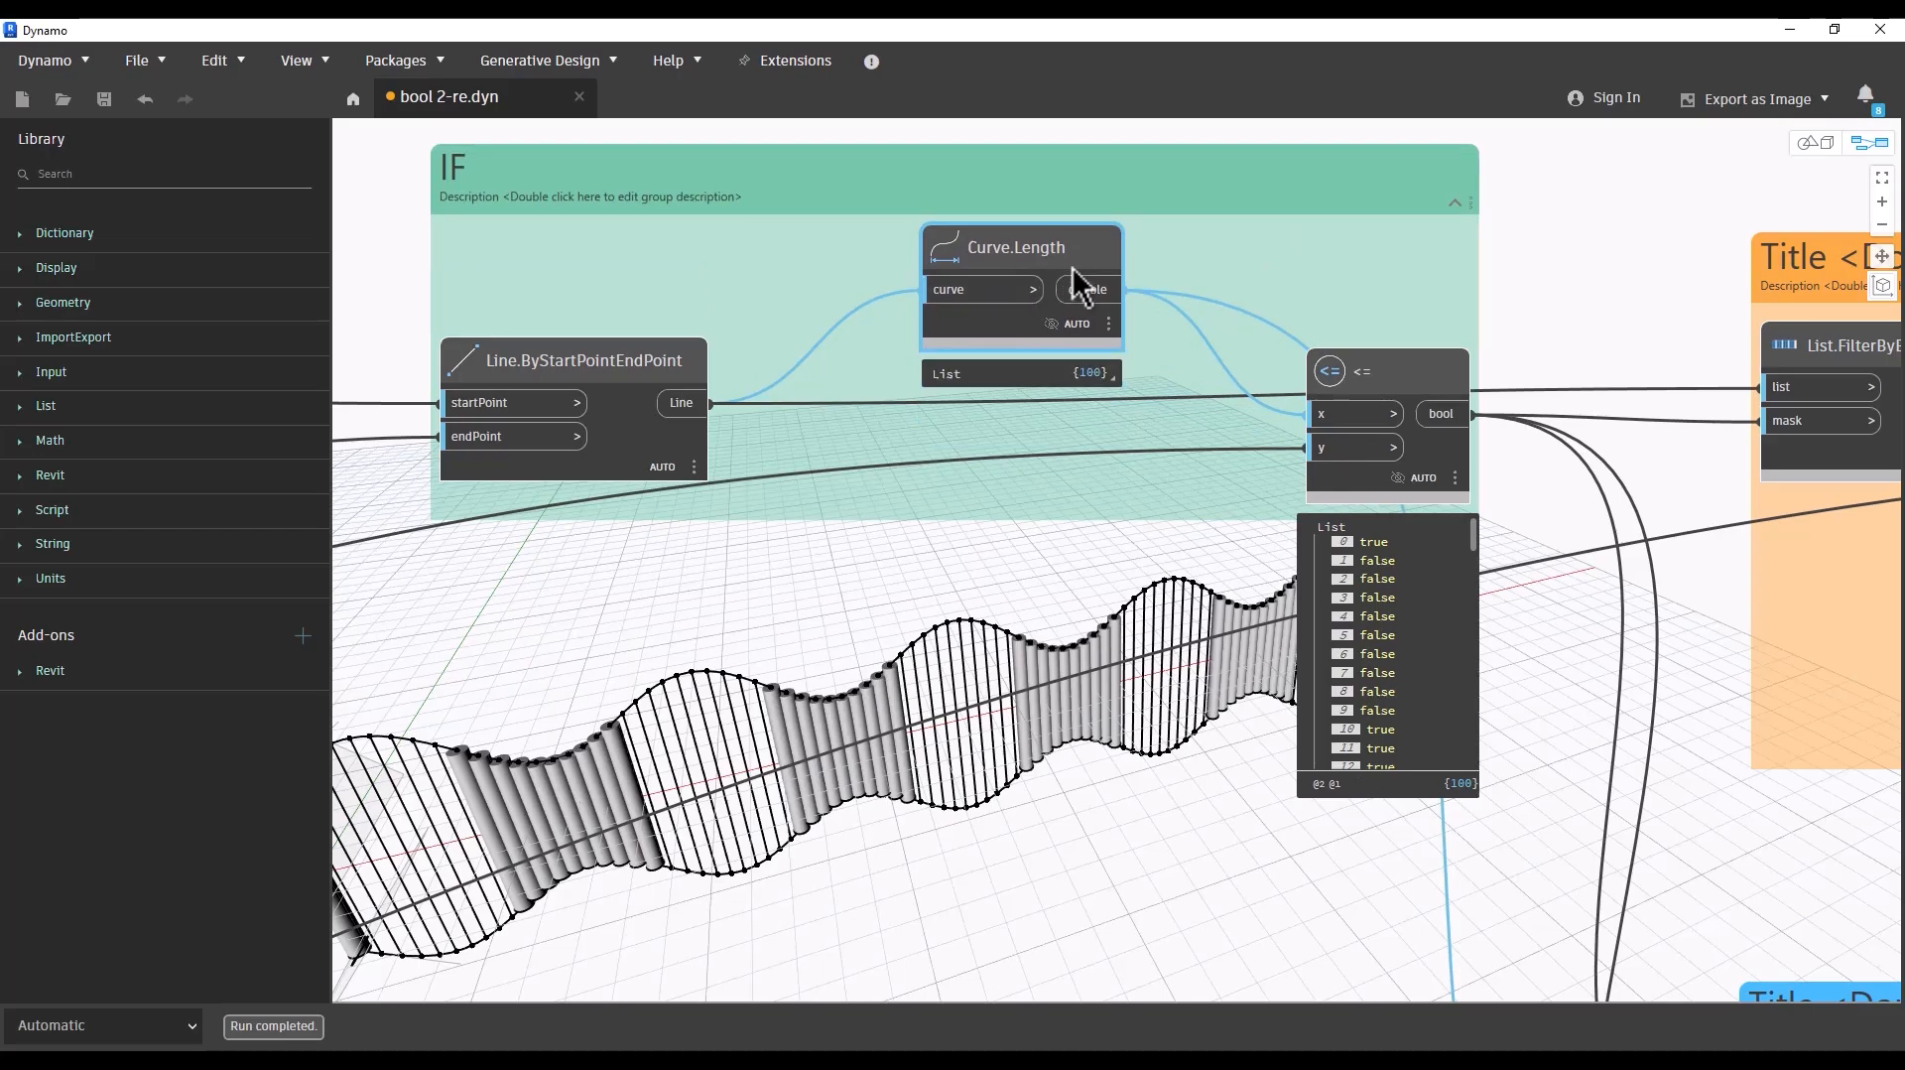
# Step: Examine the Min Curves Length slider and the true/false list of the <= node feeding both filter groups
pyautogui.scroll(-7, 1354, 415)
pyautogui.moveTo(734, 684); pyautogui.dragTo(1515, 507, button='middle')
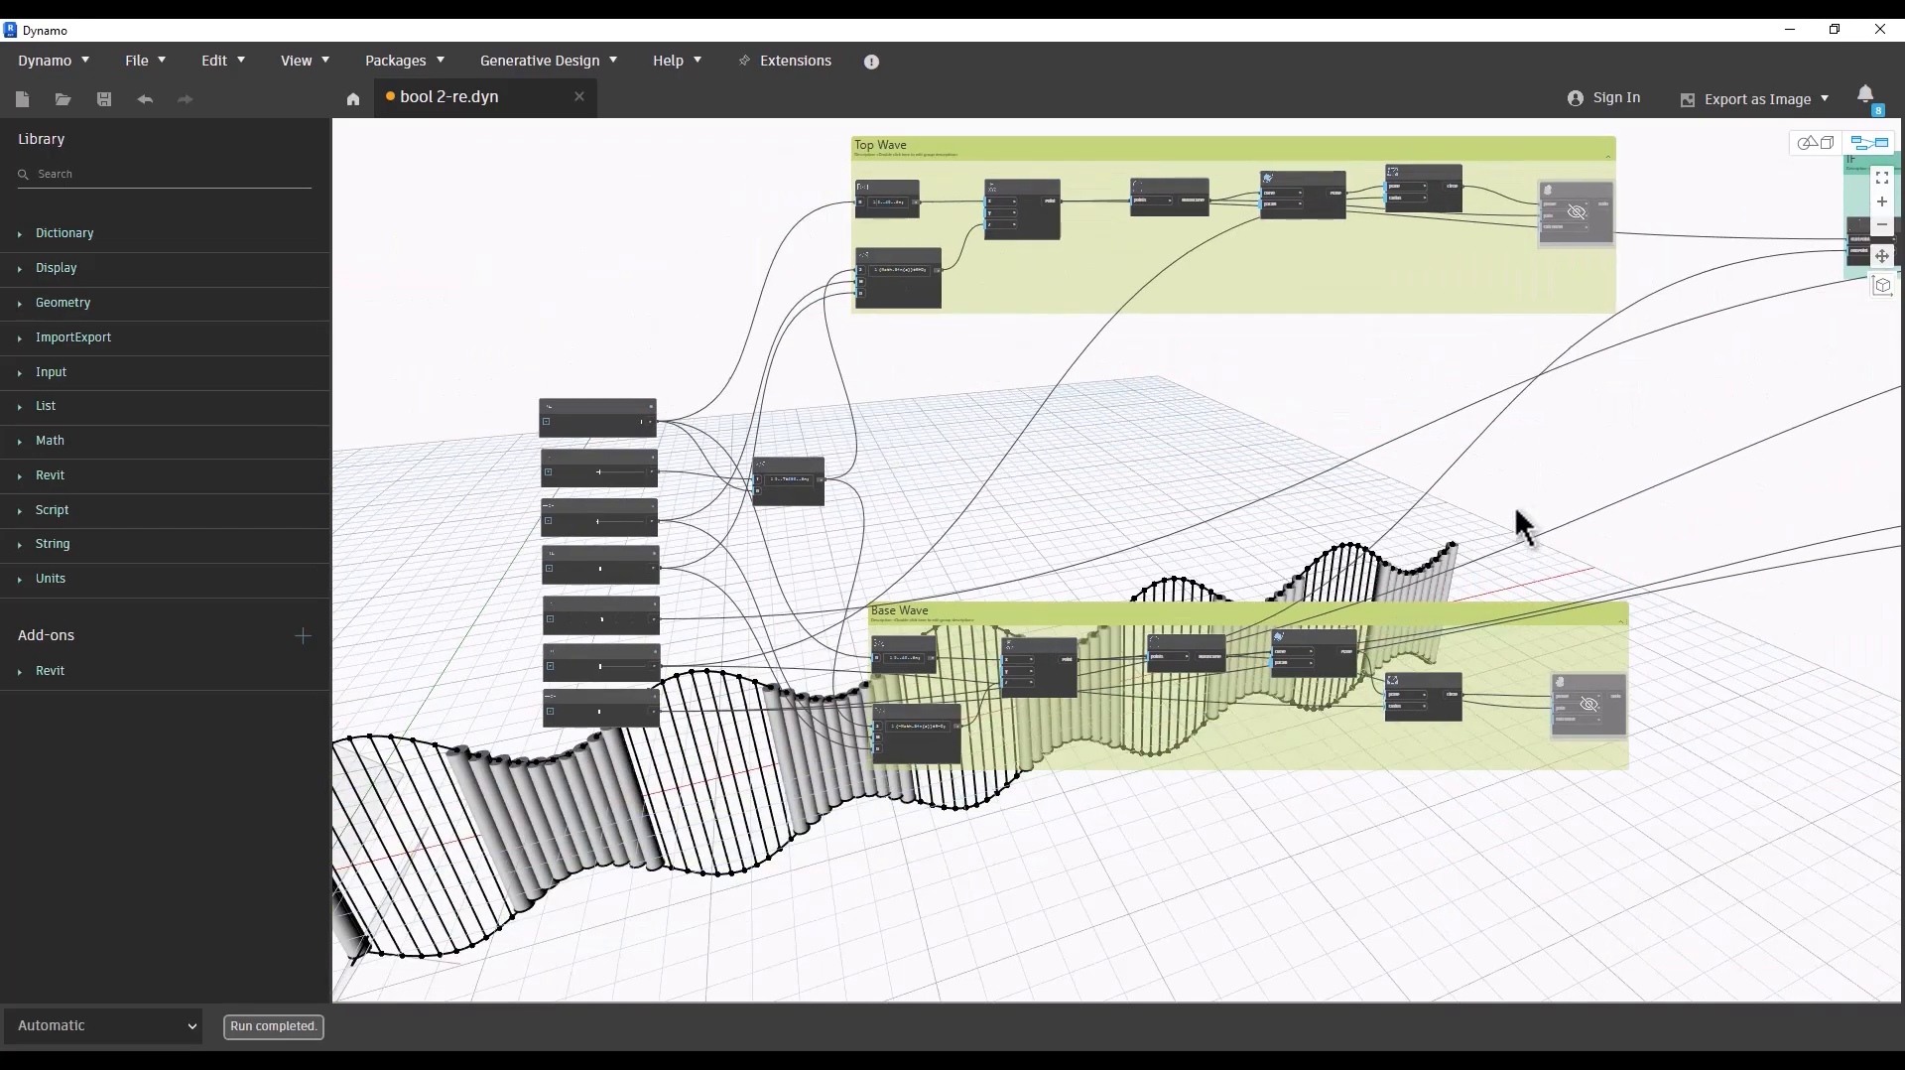
pyautogui.scroll(2, 714, 660)
pyautogui.scroll(3, 421, 670)
pyautogui.scroll(3, 493, 496)
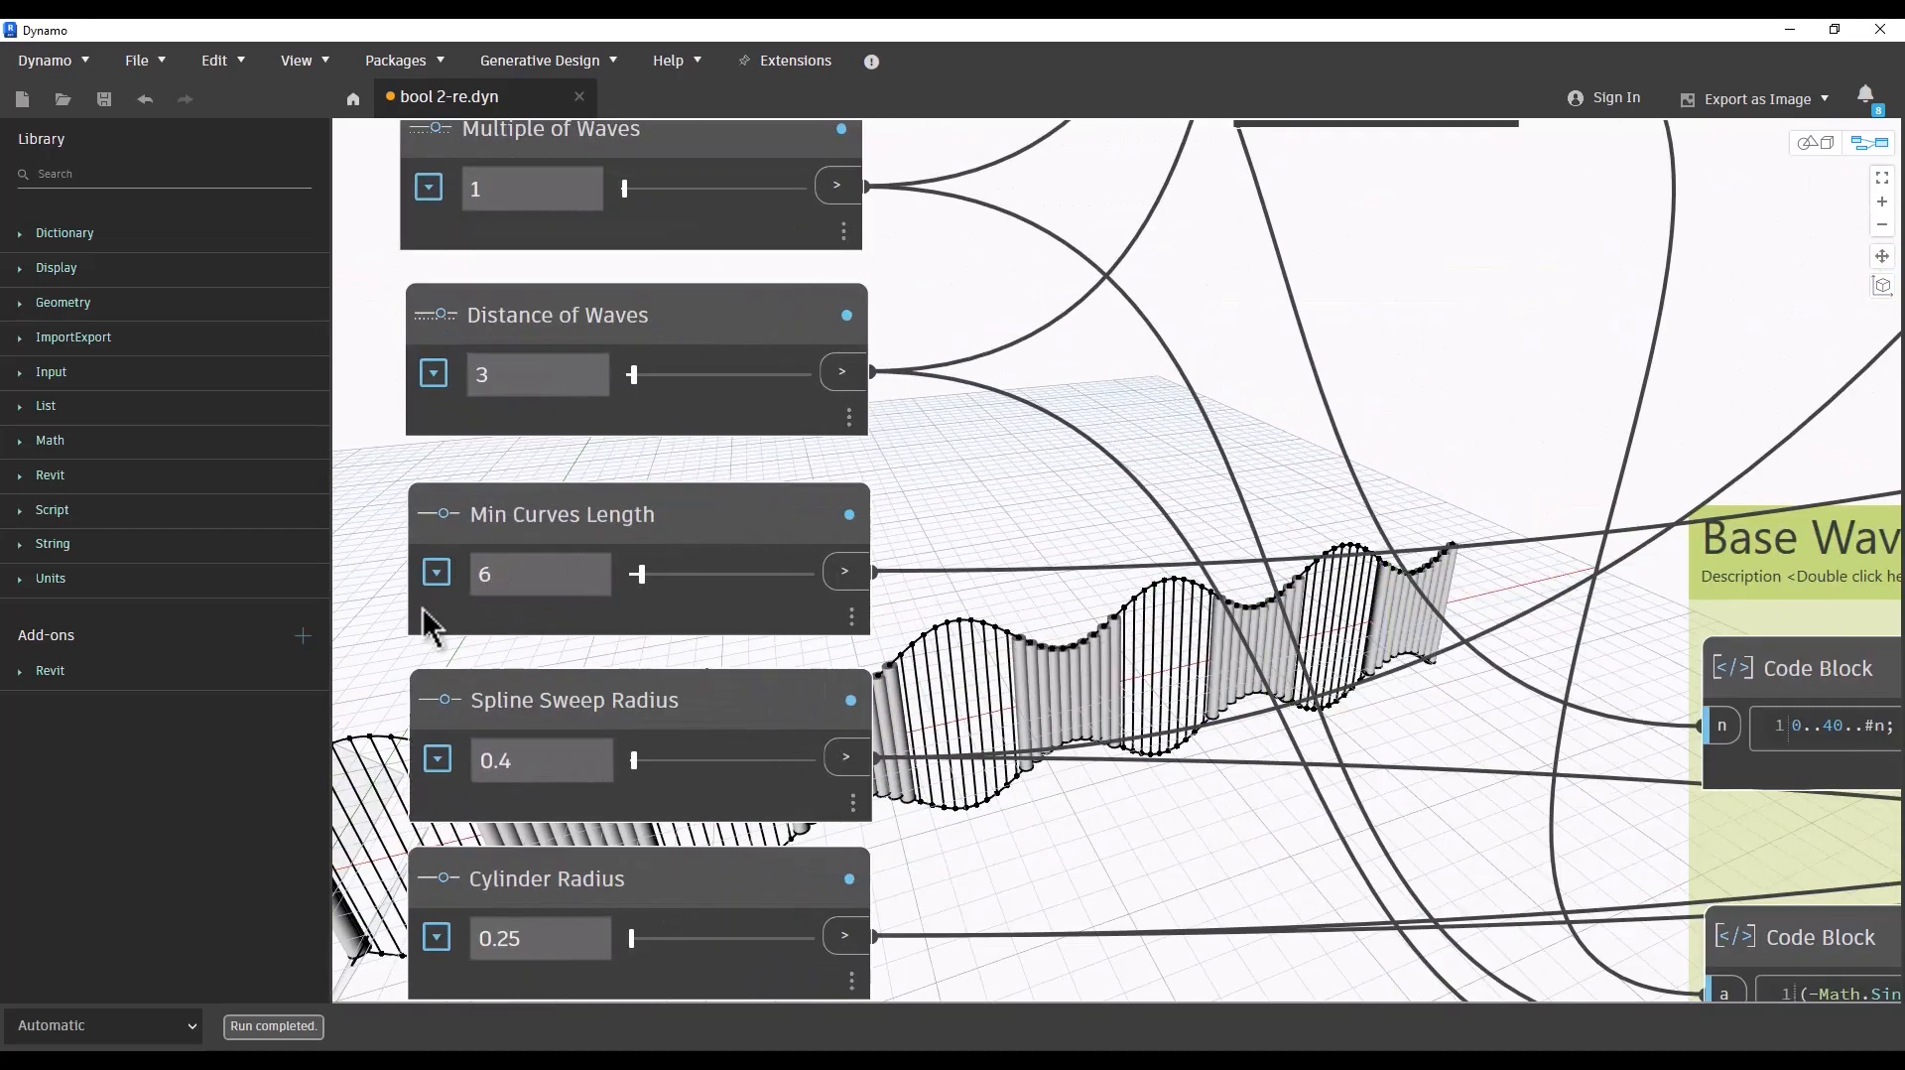
pyautogui.scroll(-7, 422, 609)
pyautogui.moveTo(1015, 586); pyautogui.dragTo(433, 724, button='middle')
pyautogui.scroll(-2, 433, 725)
pyautogui.scroll(9, 1361, 465)
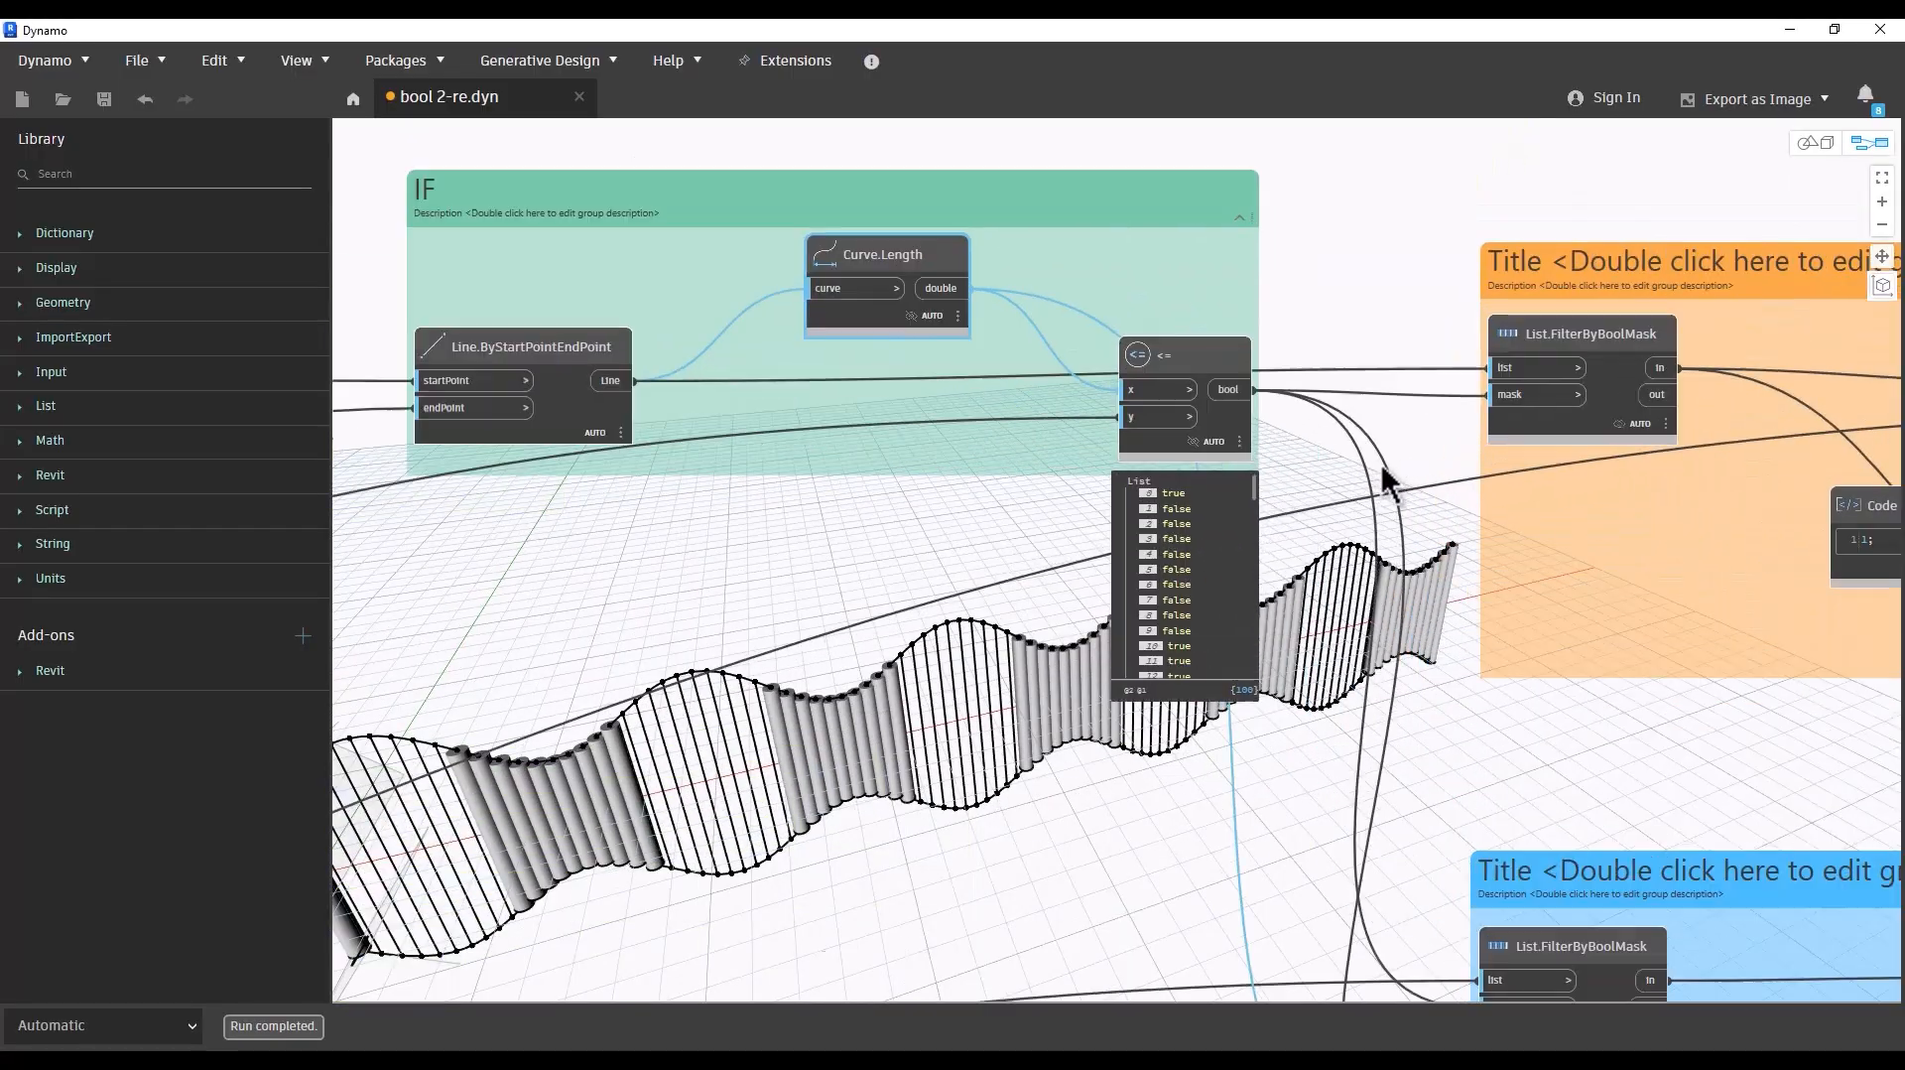
pyautogui.scroll(-1, 1145, 544)
pyautogui.scroll(-3, 958, 692)
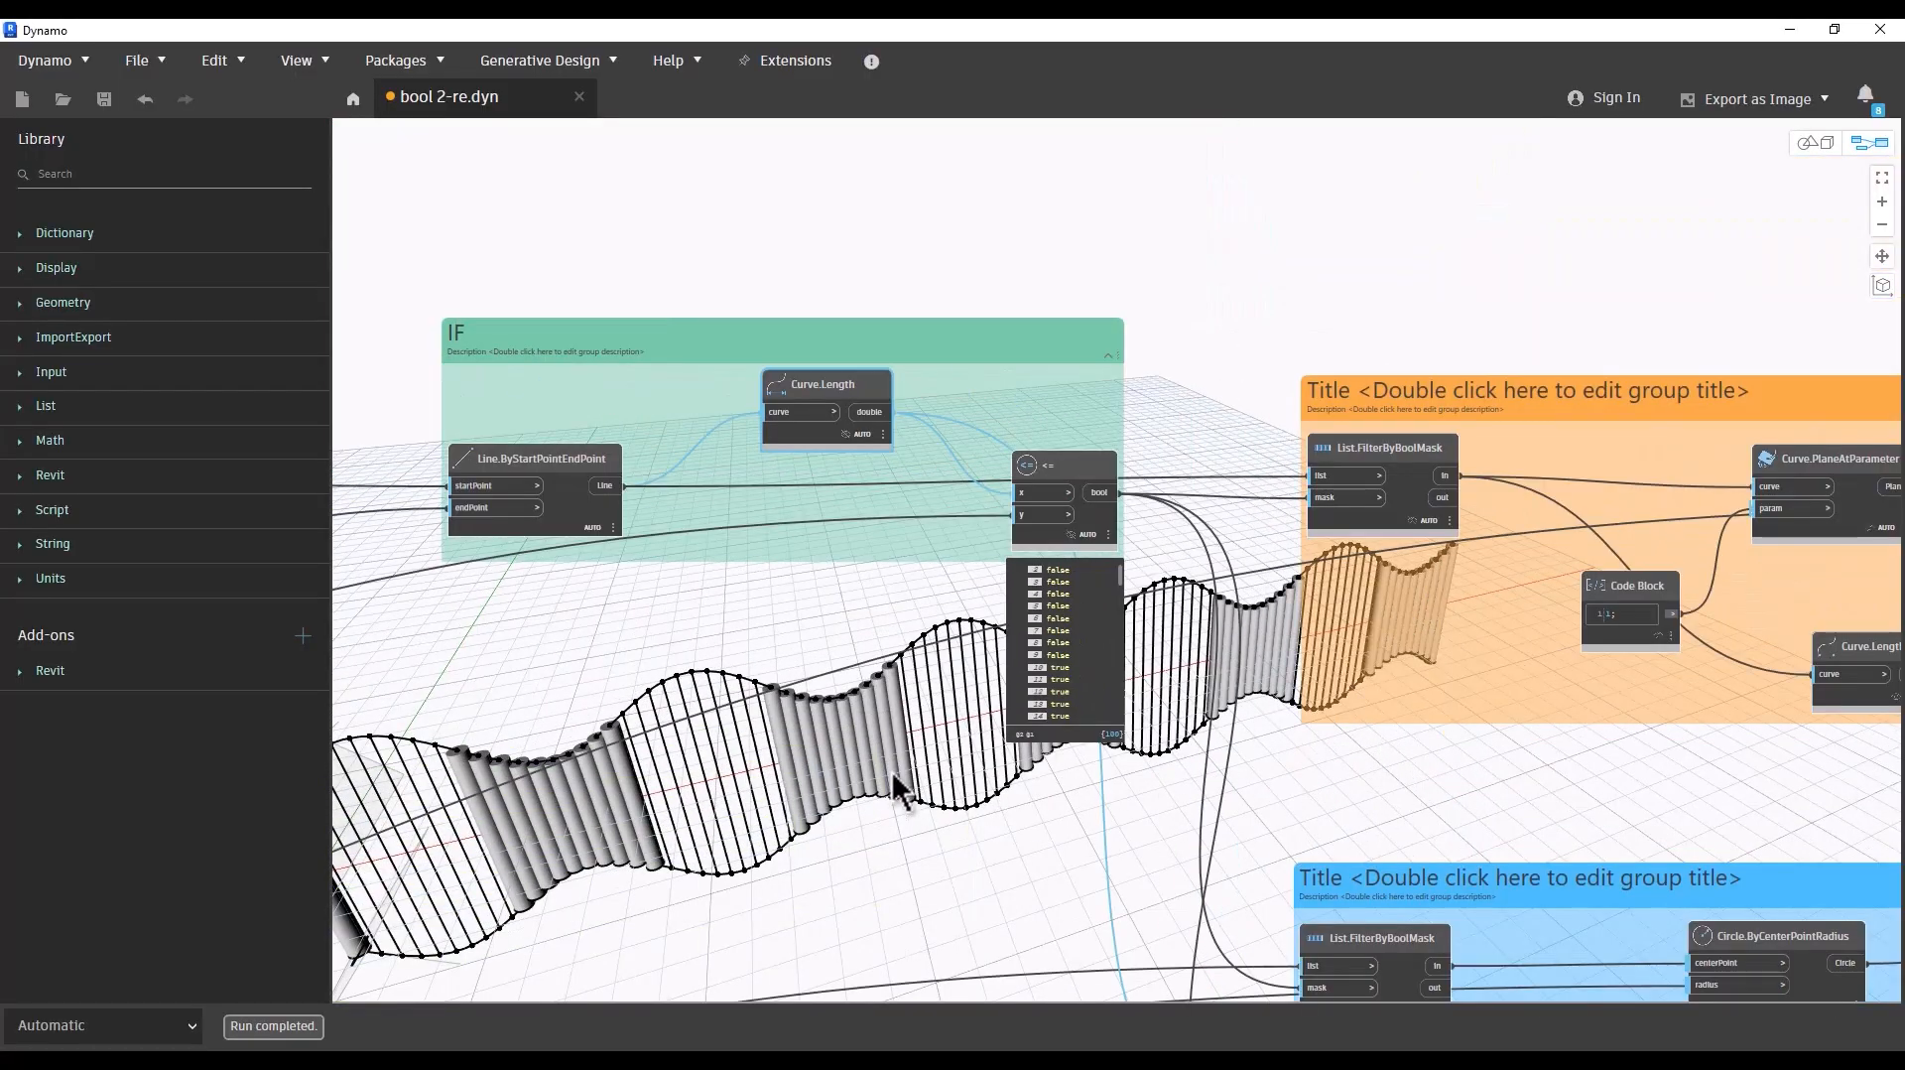
# Step: Separate overlapping wires by shifting the orange group's List.FilterByBoolMask node up and right and the IF group's Line.ByStartPointEndPoint node down
pyautogui.moveTo(870, 752); pyautogui.dragTo(777, 554, button='middle')
pyautogui.scroll(-1, 858, 606)
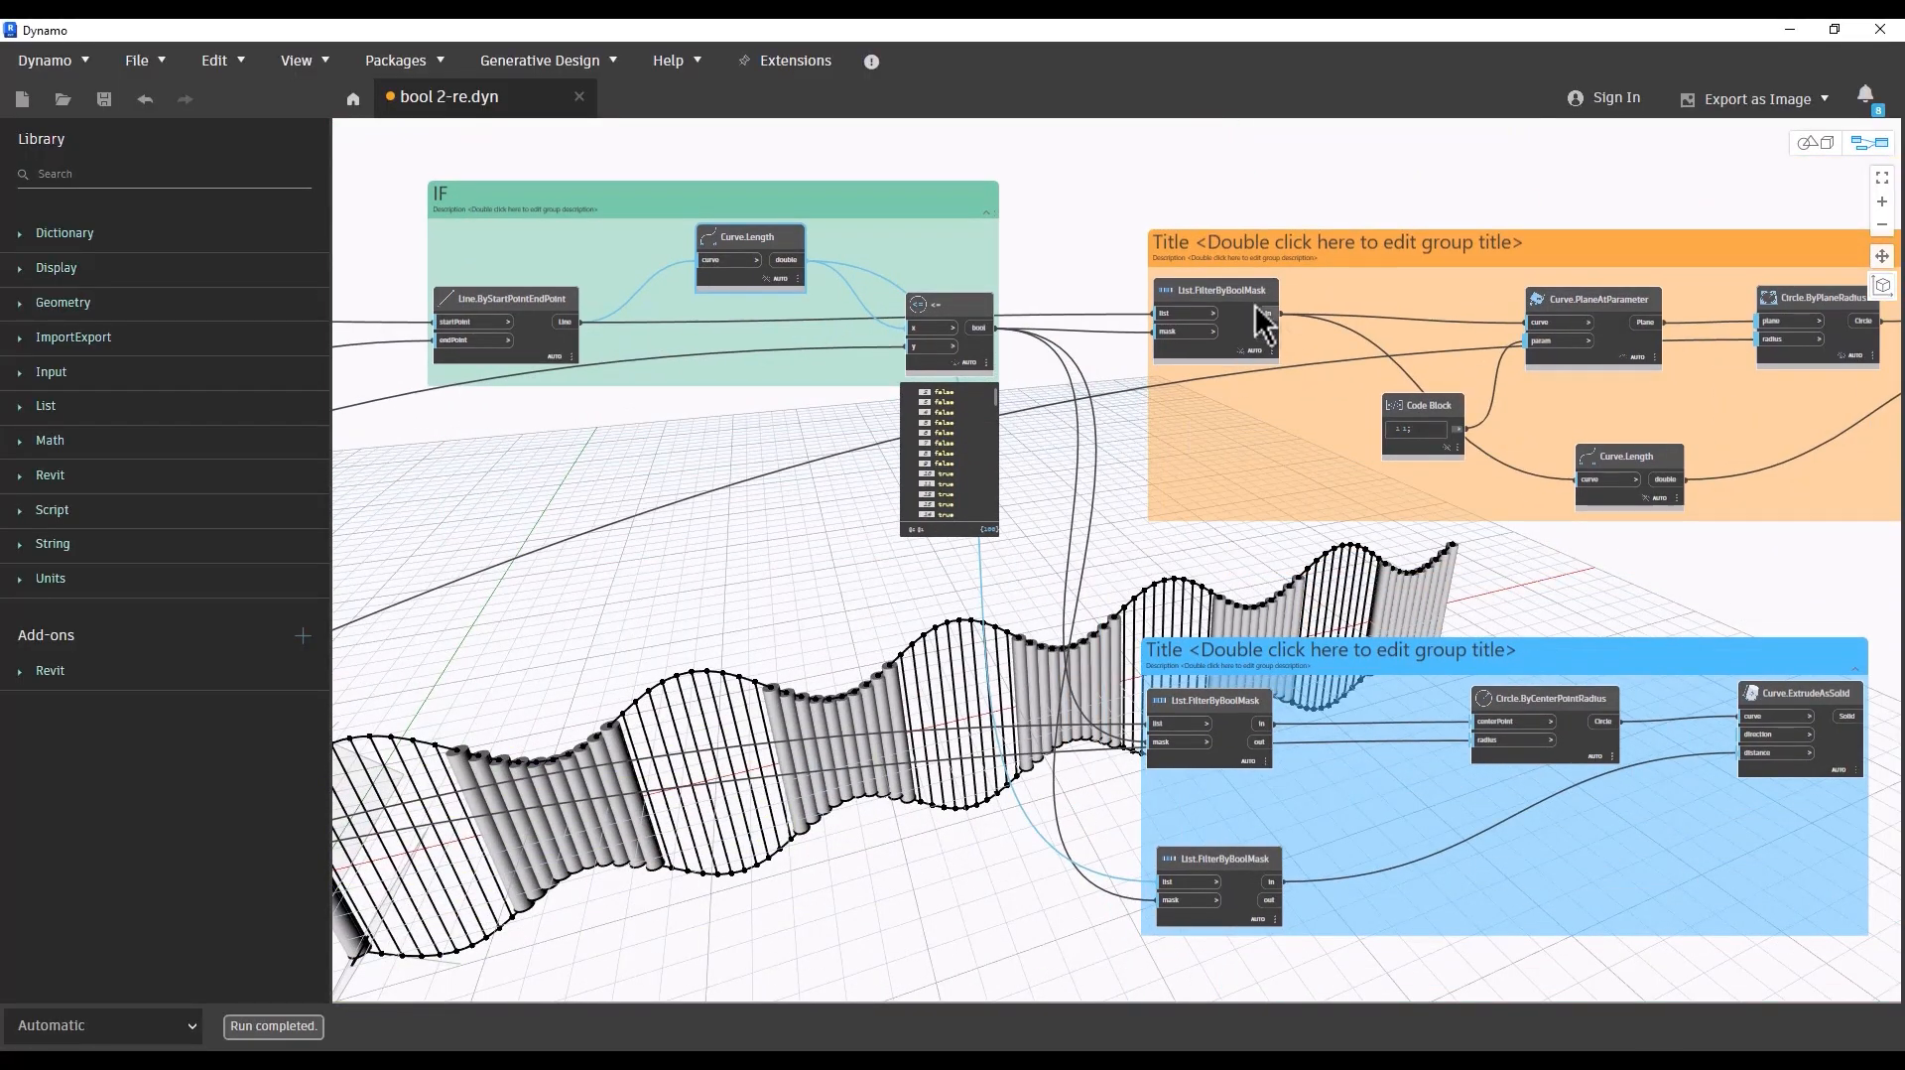
pyautogui.click(1241, 296)
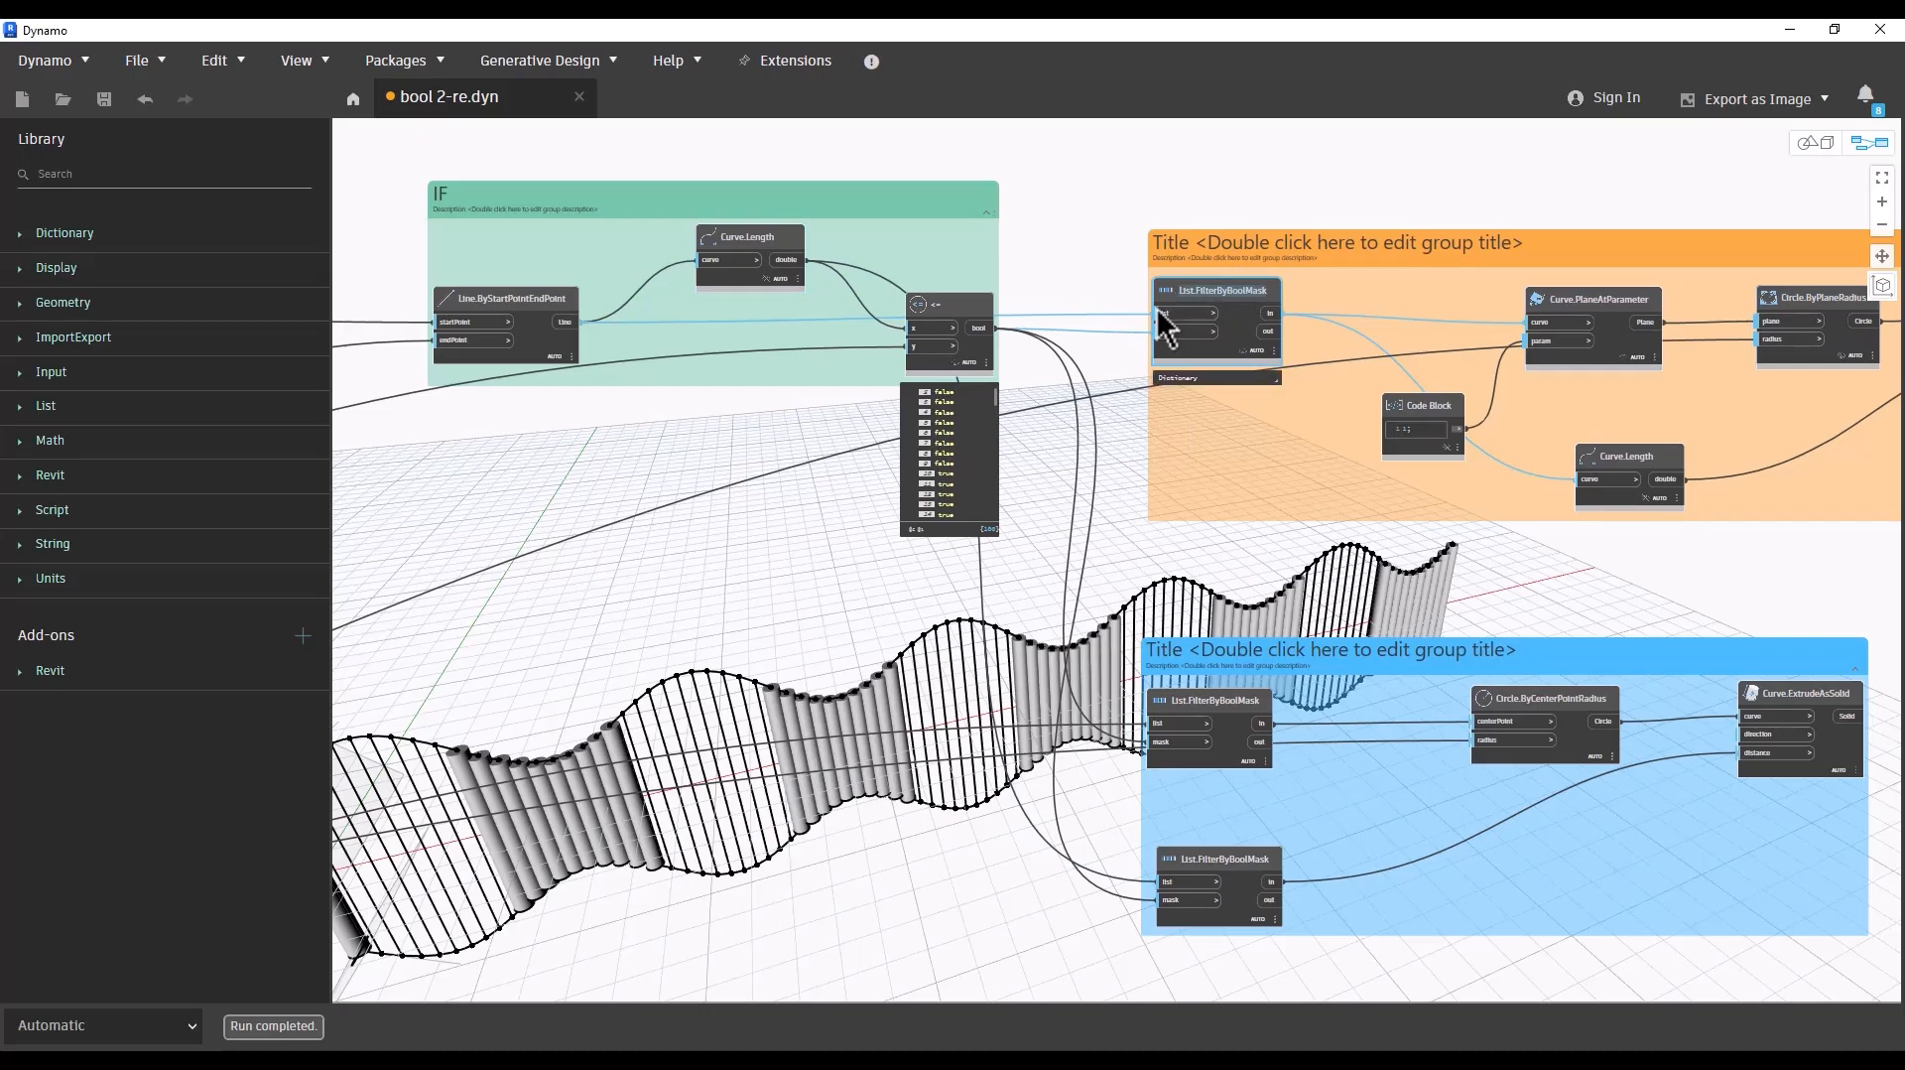
pyautogui.click(1135, 386)
pyautogui.moveTo(1189, 289); pyautogui.dragTo(1227, 254)
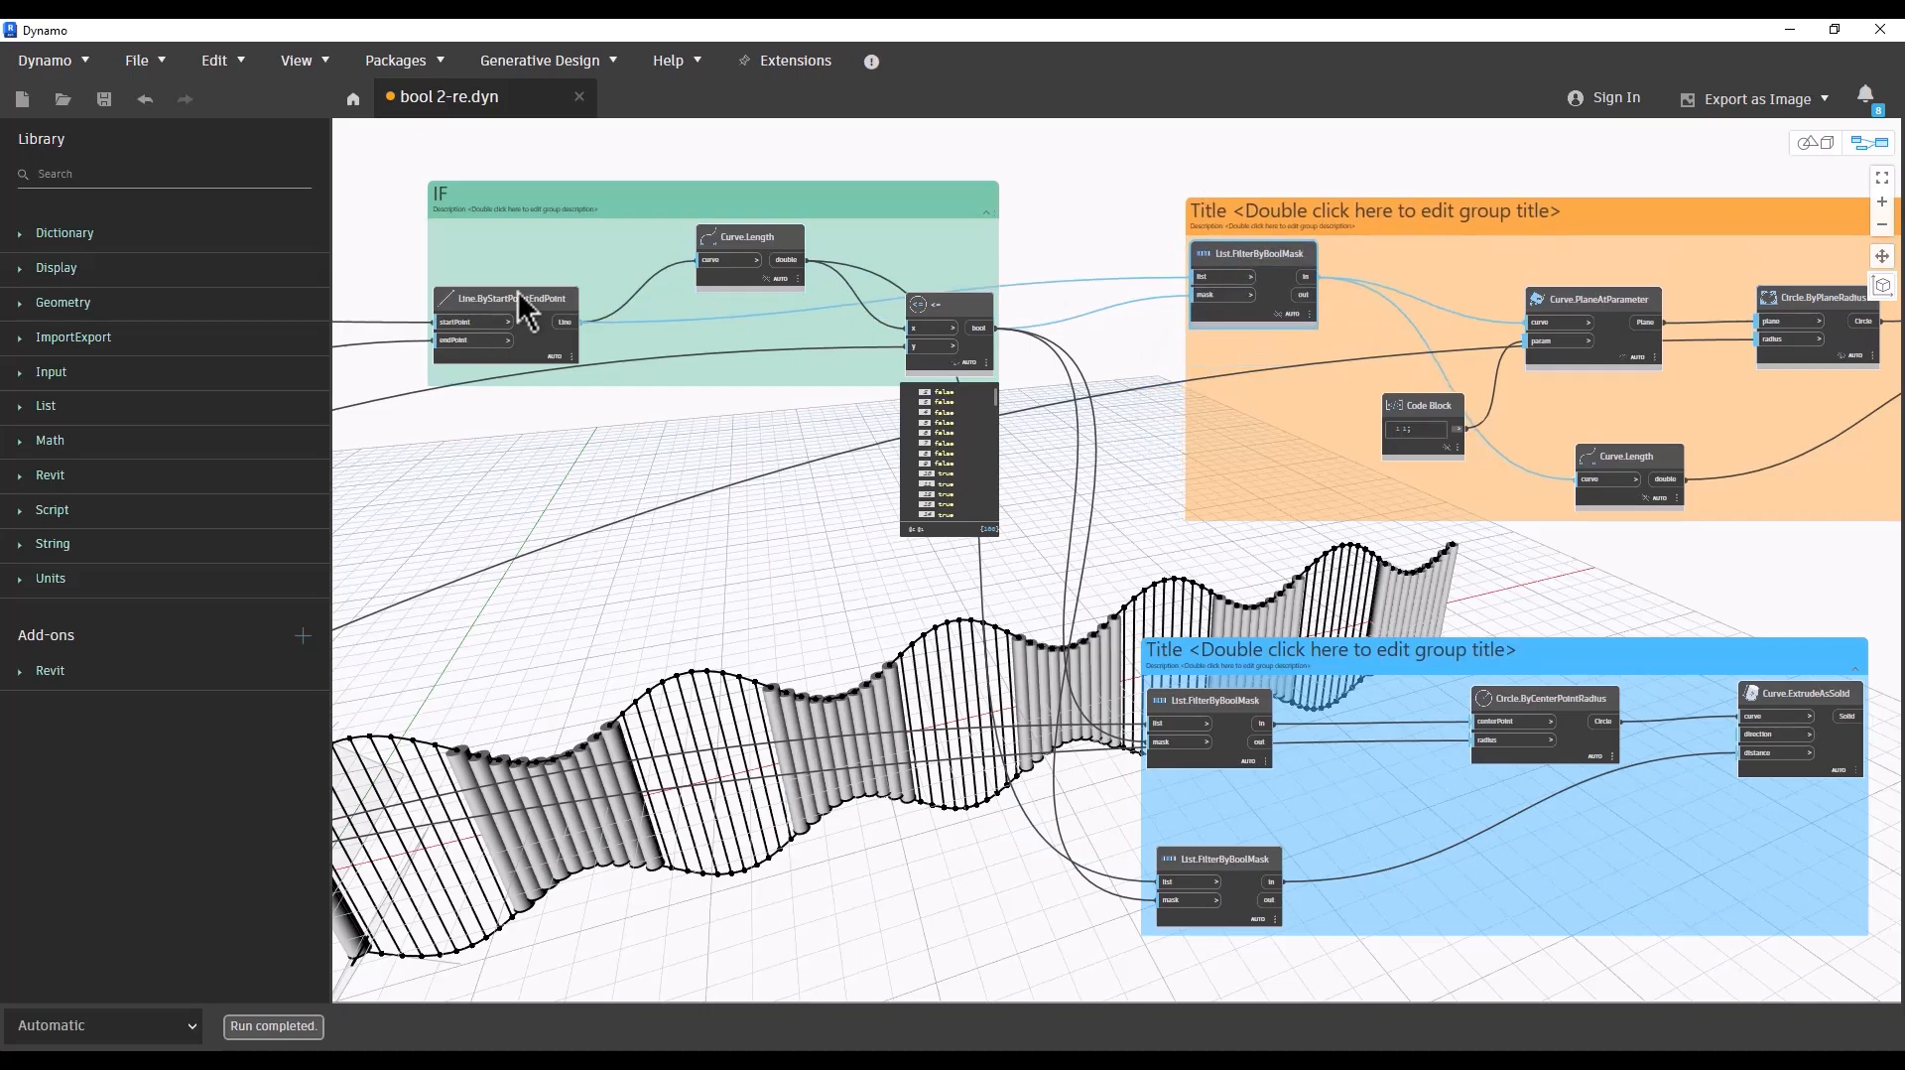
pyautogui.moveTo(527, 315); pyautogui.dragTo(516, 361)
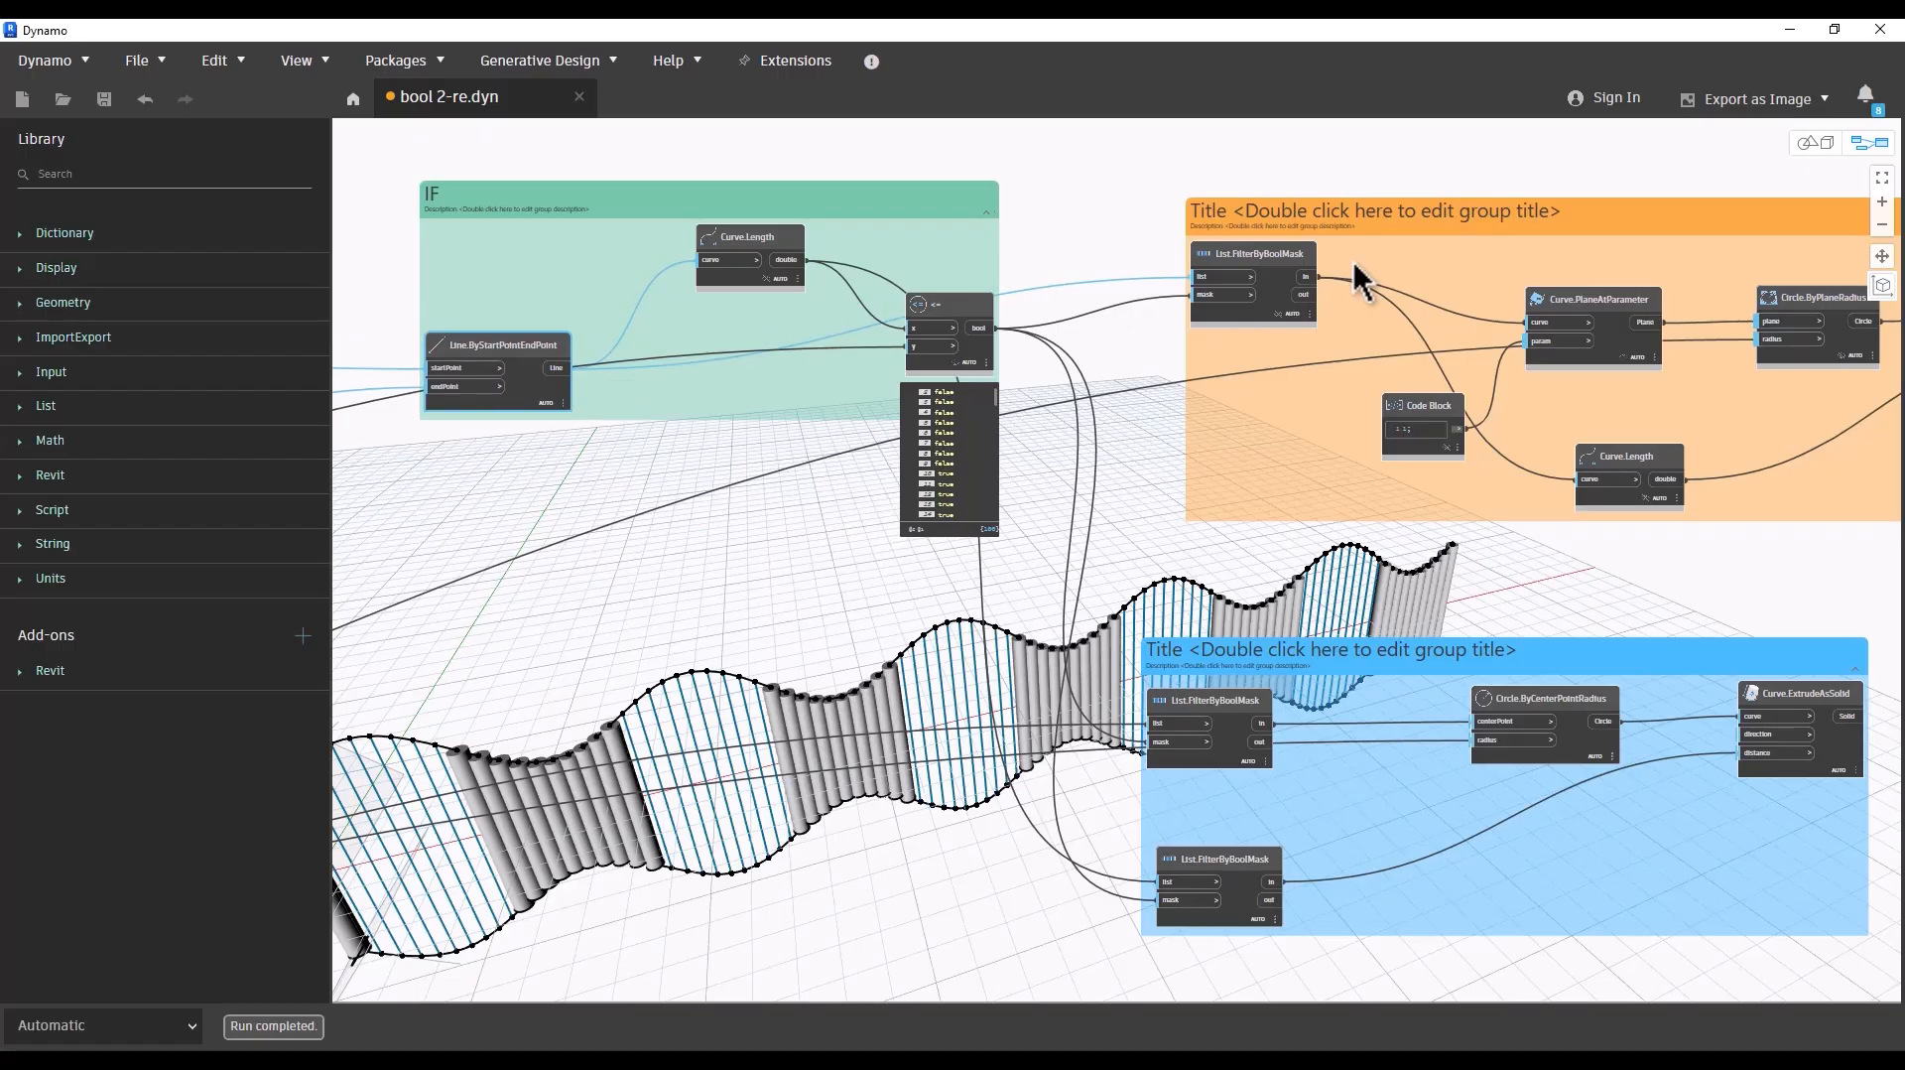
pyautogui.click(1123, 506)
# Step: Nudge the upper List.FilterByBoolMask node in the blue group slightly to the right
pyautogui.moveTo(1050, 890); pyautogui.dragTo(1053, 851, button='middle')
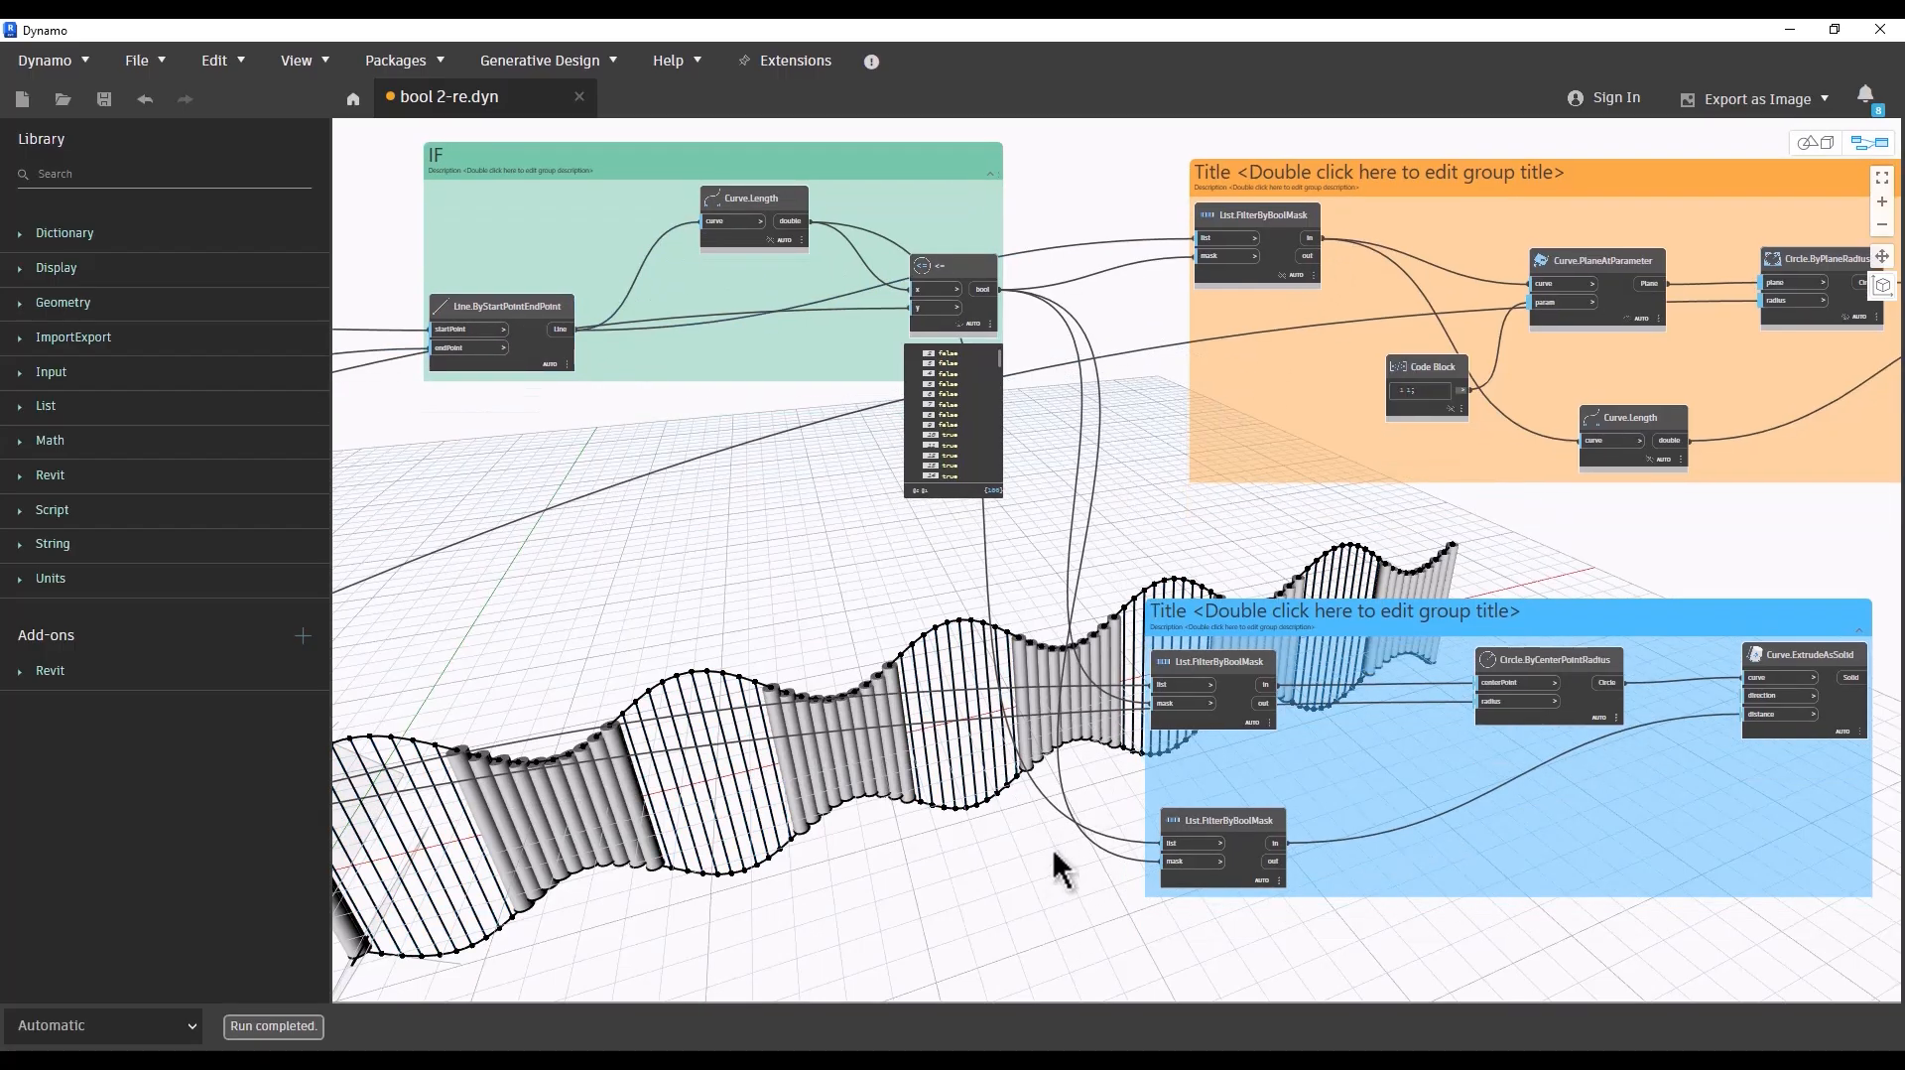
pyautogui.scroll(3, 1190, 679)
pyautogui.moveTo(1200, 657); pyautogui.dragTo(1222, 646)
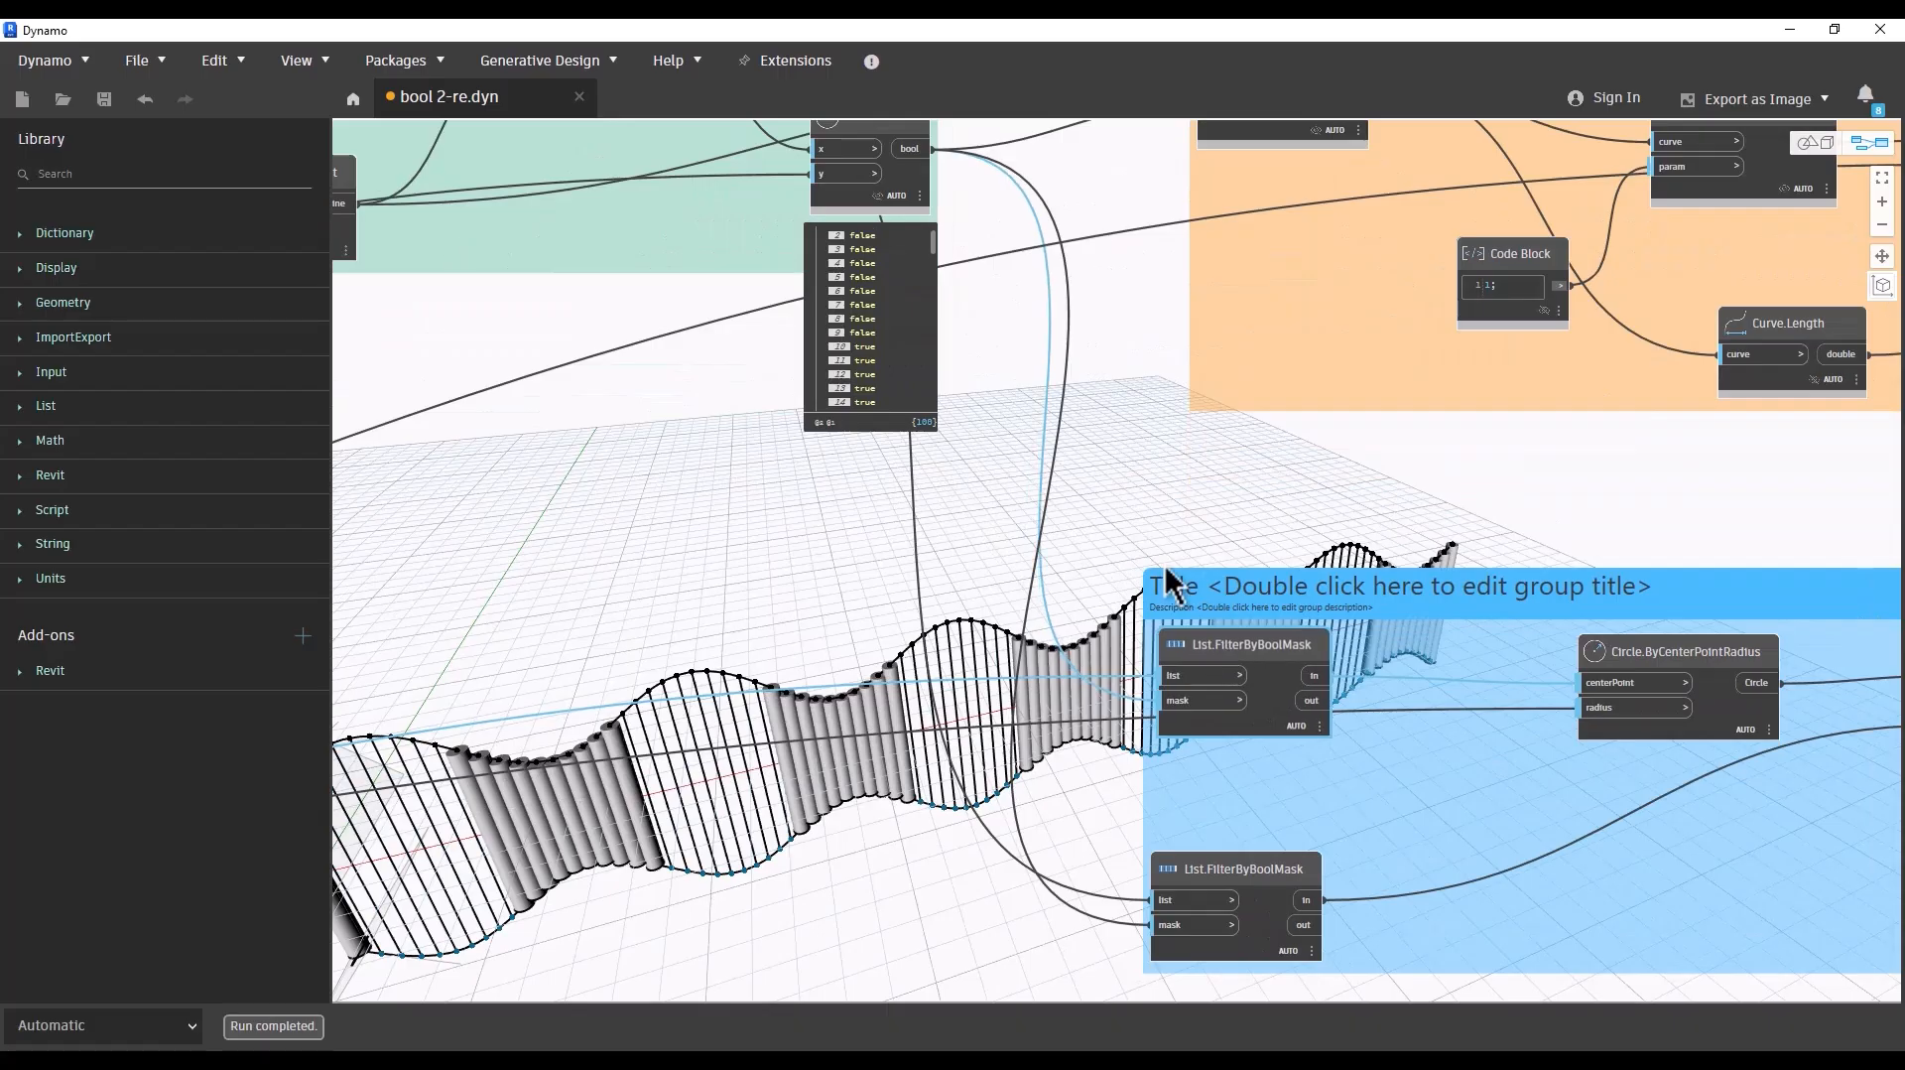
# Step: Trace the list input of the blue group's upper List.FilterByBoolMask node back to the Base Wave Point.ByCoordinates node
pyautogui.scroll(-2, 1226, 632)
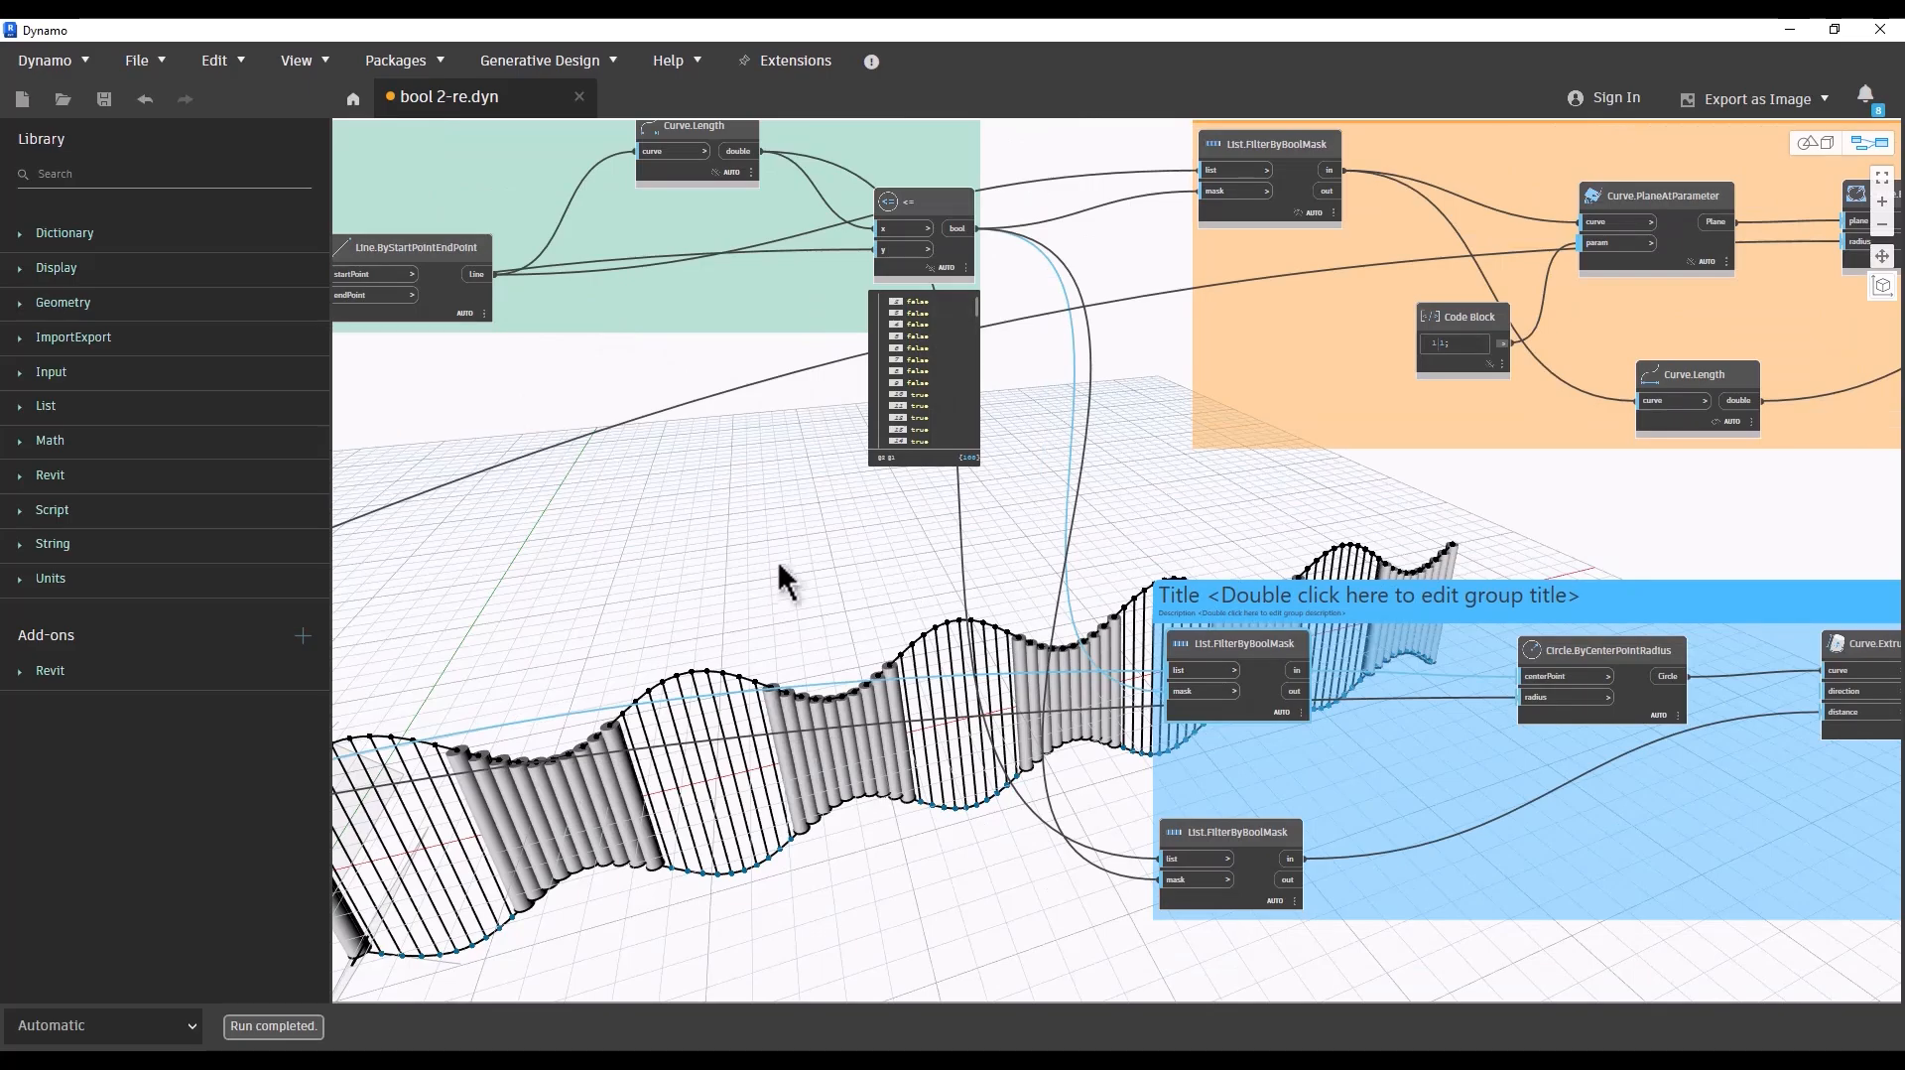
pyautogui.scroll(-4, 782, 561)
pyautogui.moveTo(867, 550); pyautogui.dragTo(1612, 410, button='middle')
pyautogui.scroll(2, 635, 662)
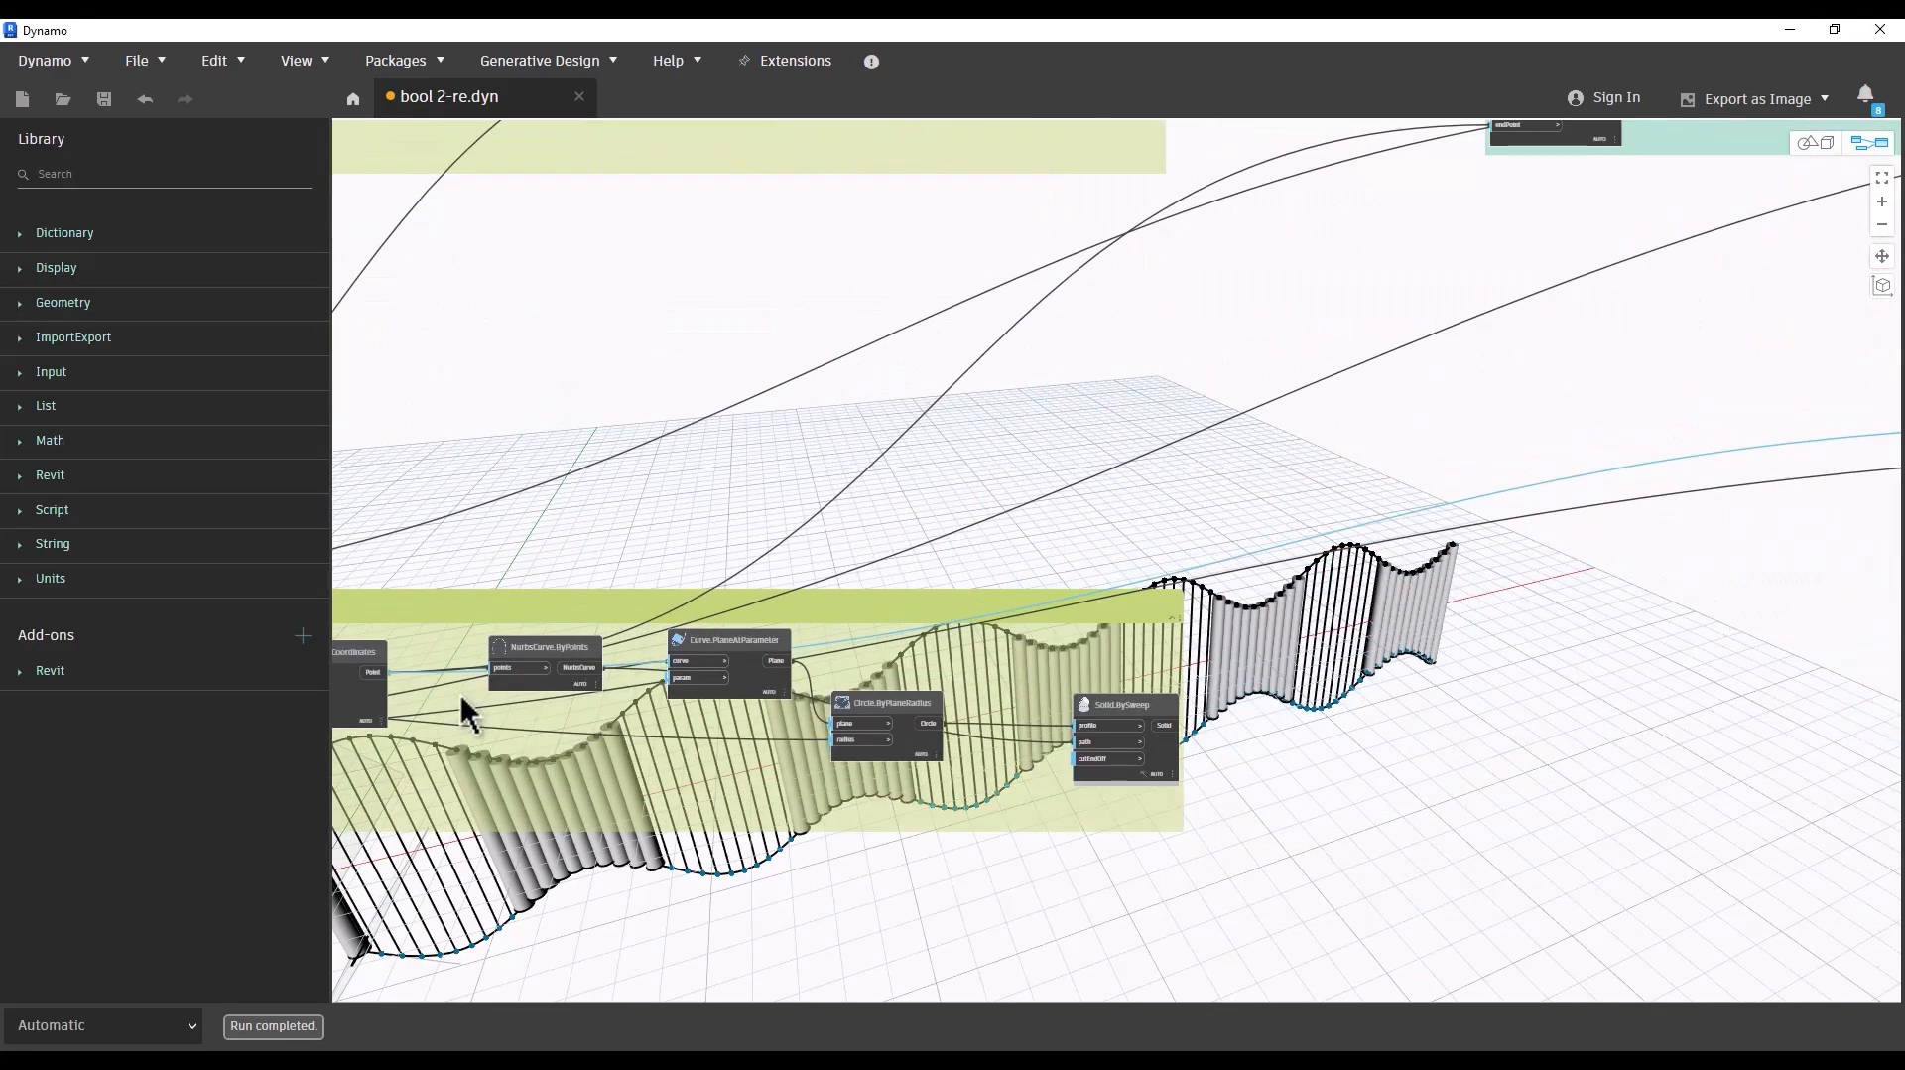
pyautogui.scroll(1, 441, 698)
pyautogui.moveTo(417, 707); pyautogui.dragTo(927, 692, button='middle')
pyautogui.scroll(4, 926, 679)
pyautogui.click(812, 571)
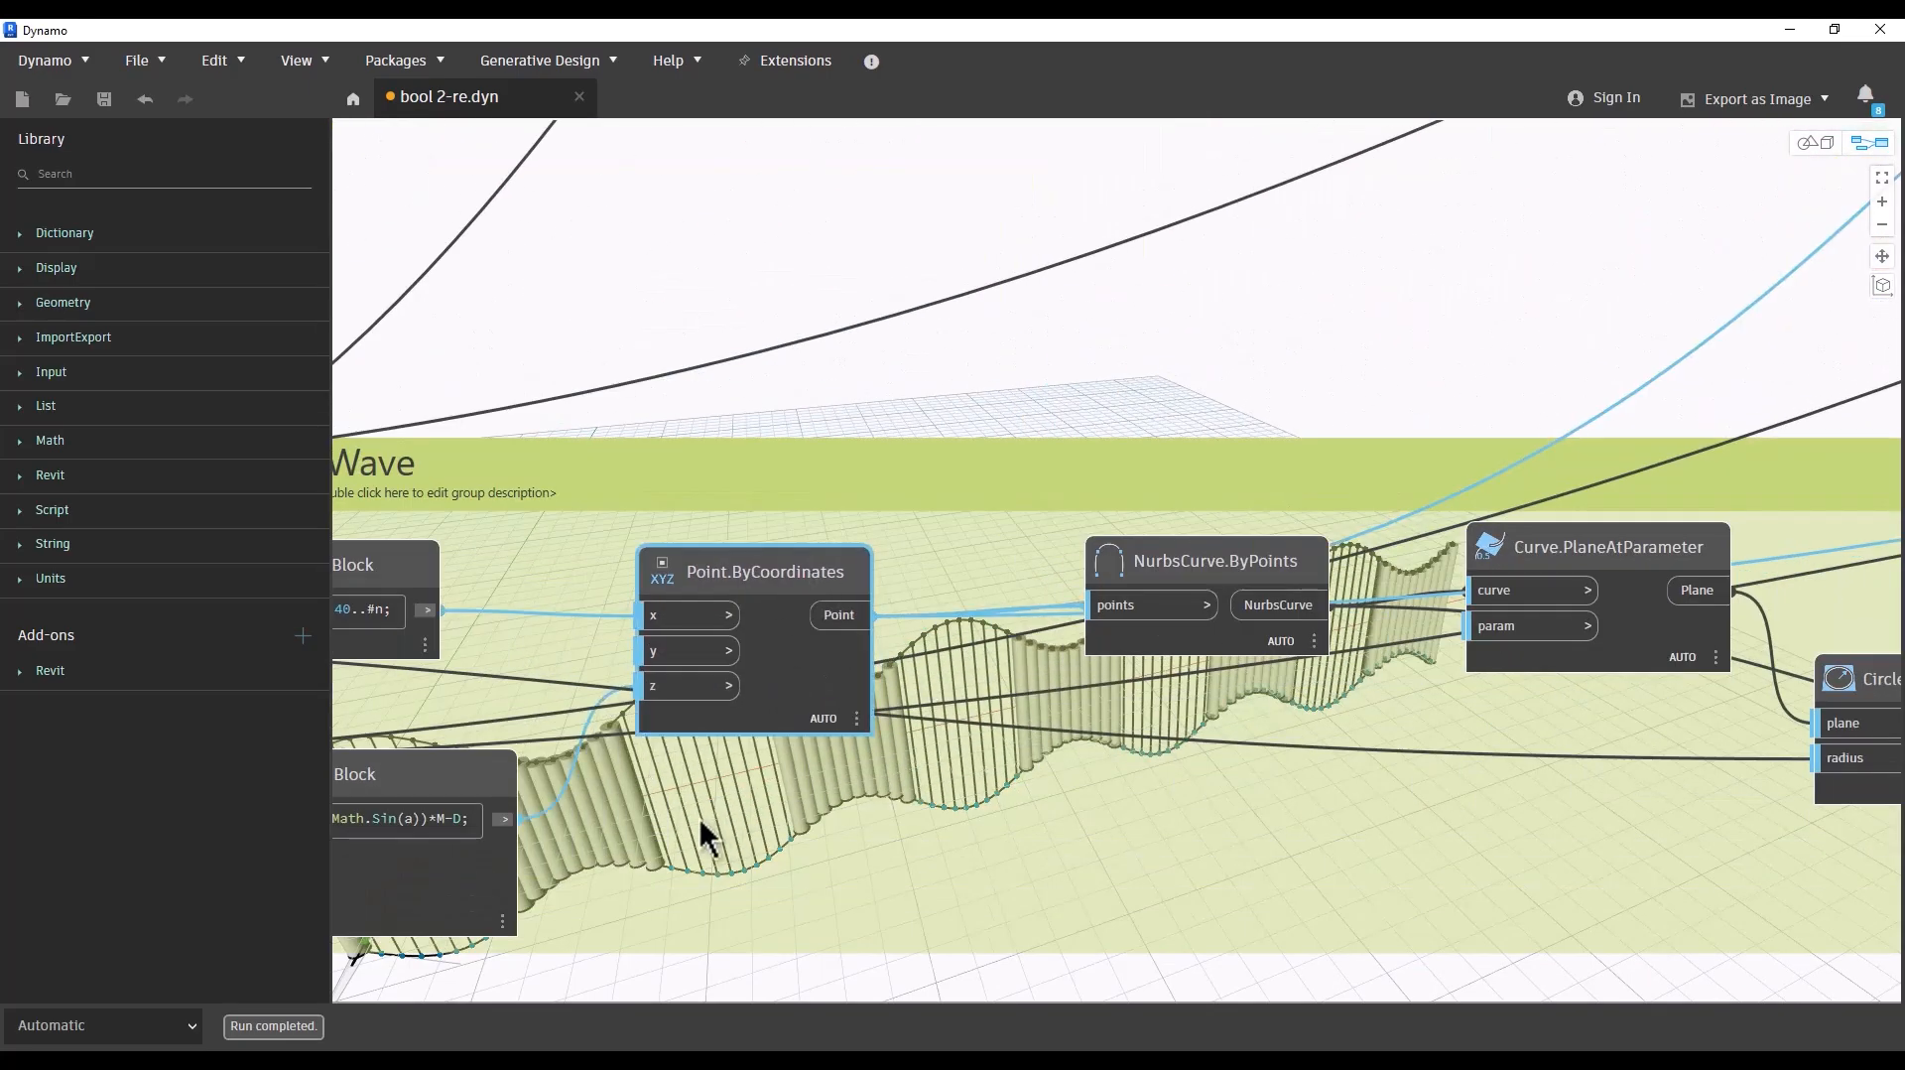
pyautogui.scroll(-5, 699, 817)
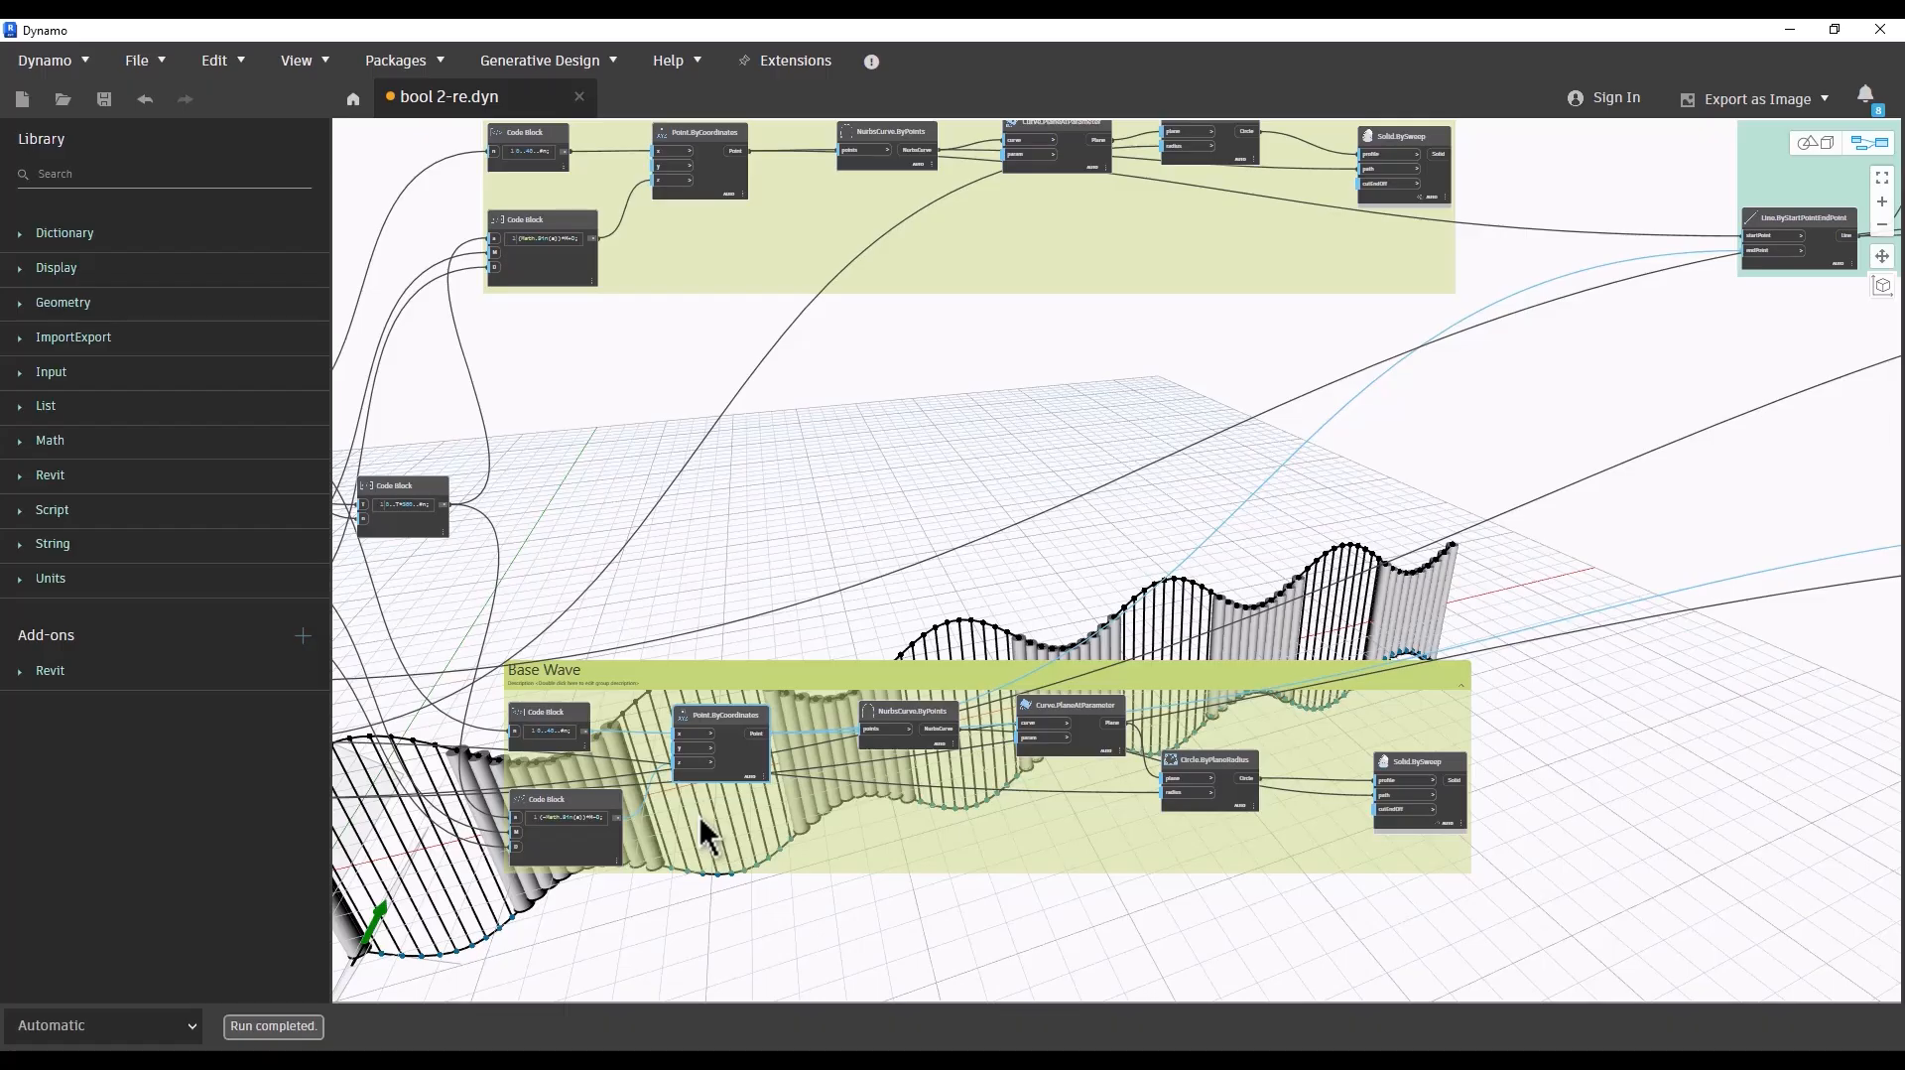
pyautogui.scroll(-4, 1054, 607)
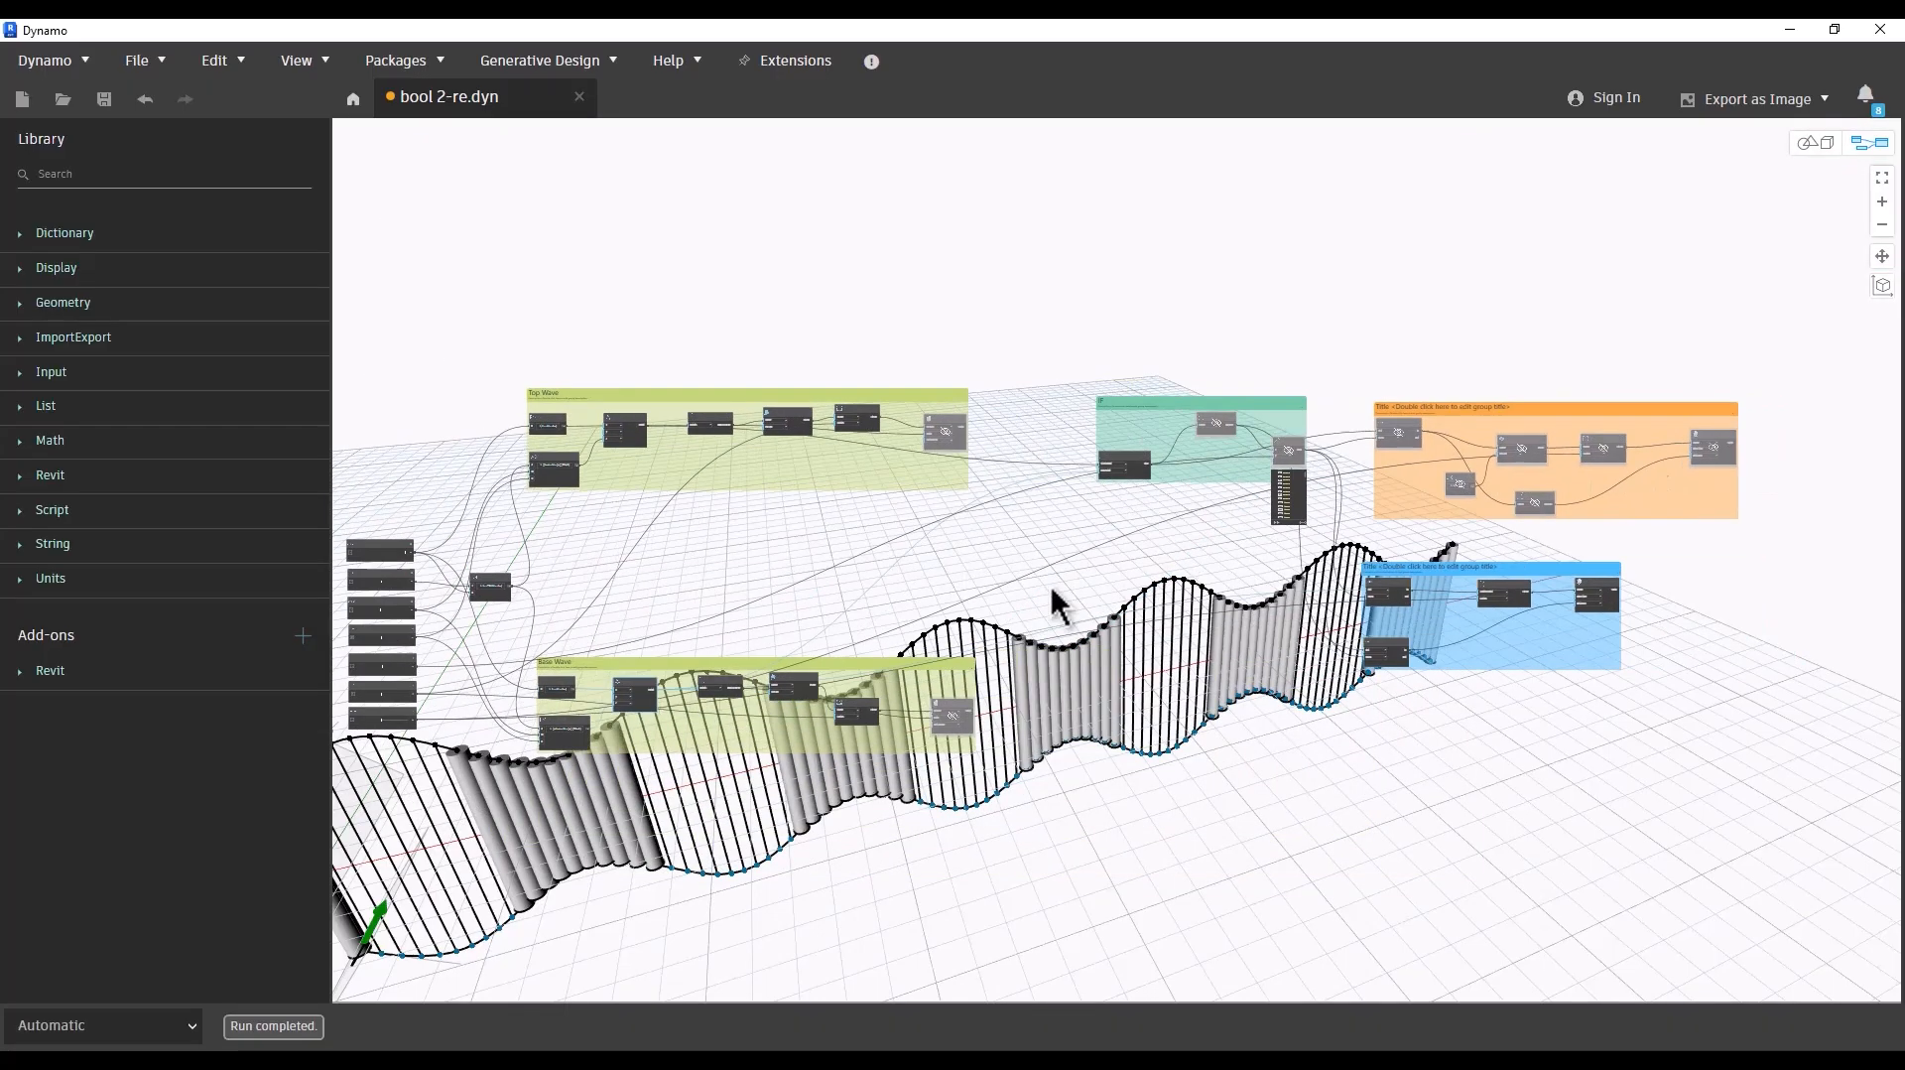
# Step: Examine the node chains of the orange and blue groups from List.FilterByBoolMask through to Curve.ExtrudeAsSolid
pyautogui.scroll(4, 1272, 546)
pyautogui.scroll(3, 1272, 534)
pyautogui.moveTo(1240, 536); pyautogui.dragTo(838, 556, button='middle')
pyautogui.scroll(-2, 839, 556)
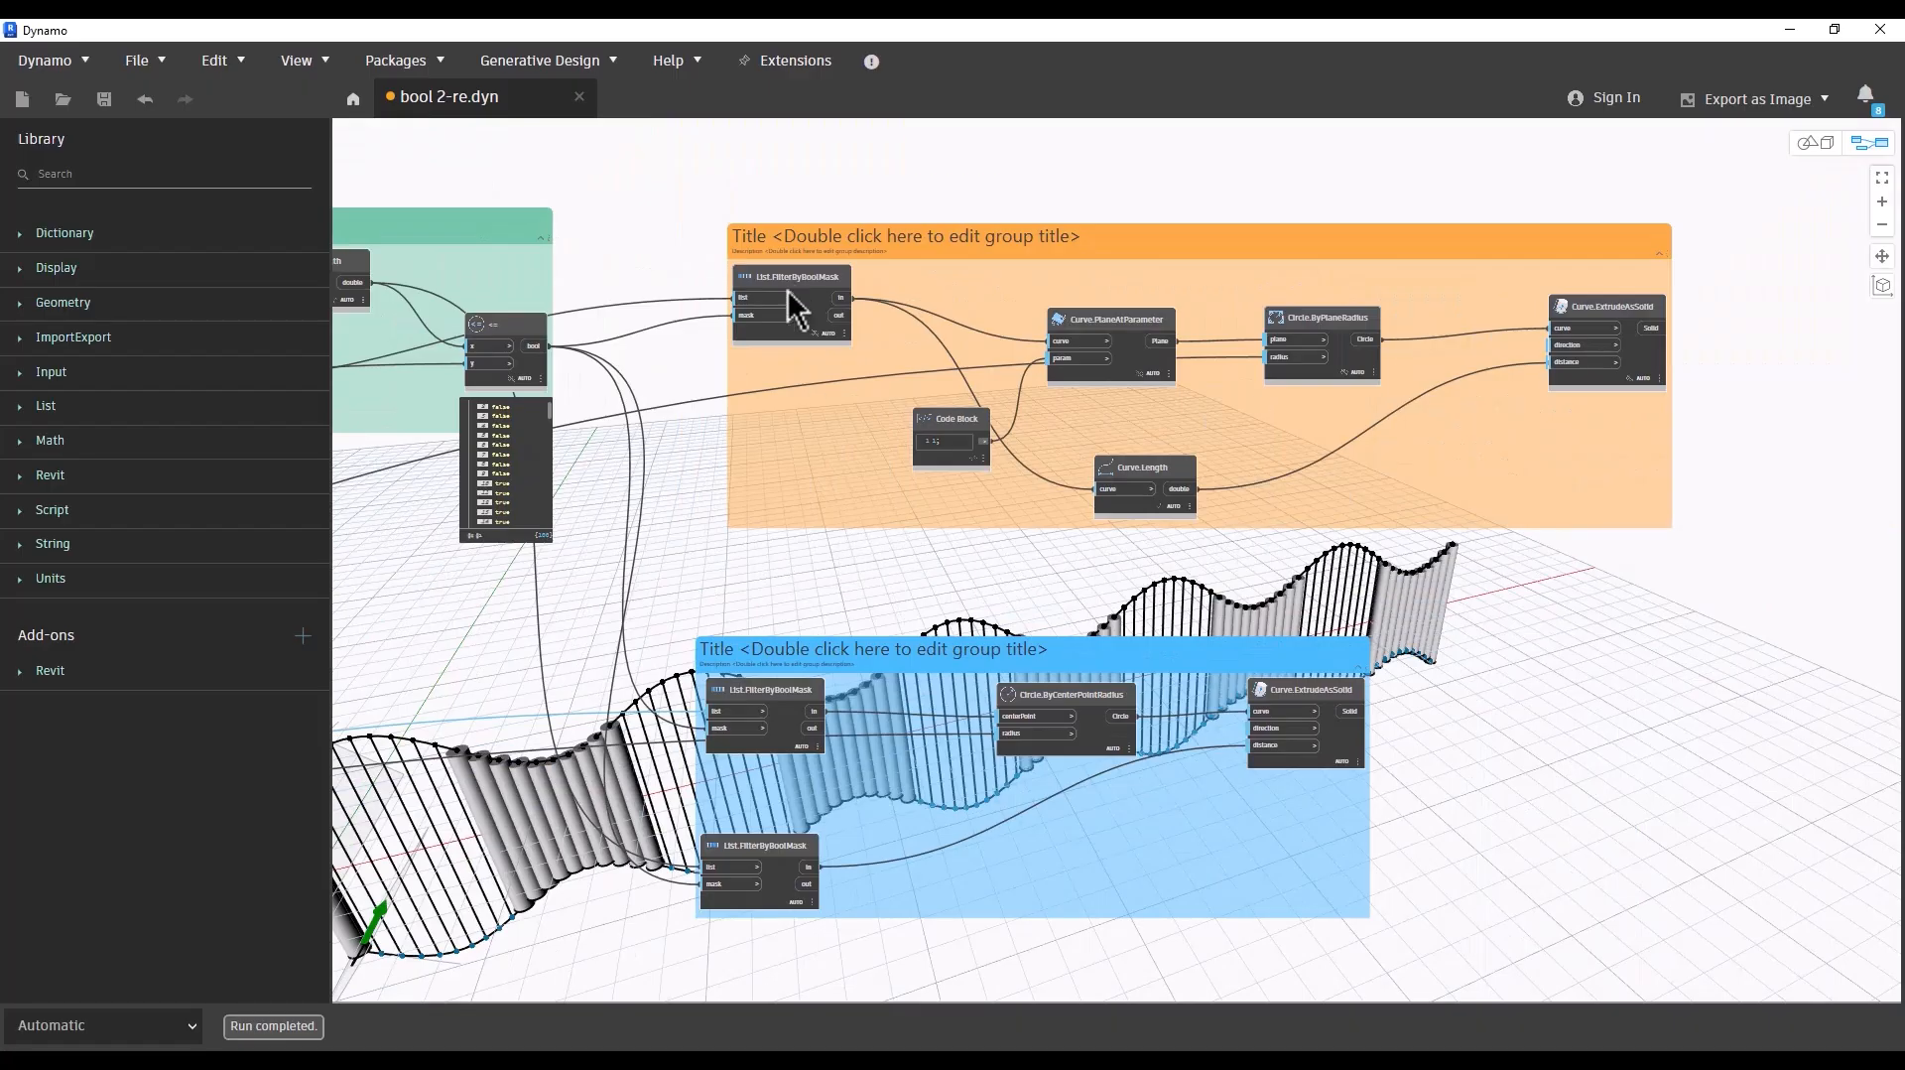
pyautogui.scroll(1, 794, 308)
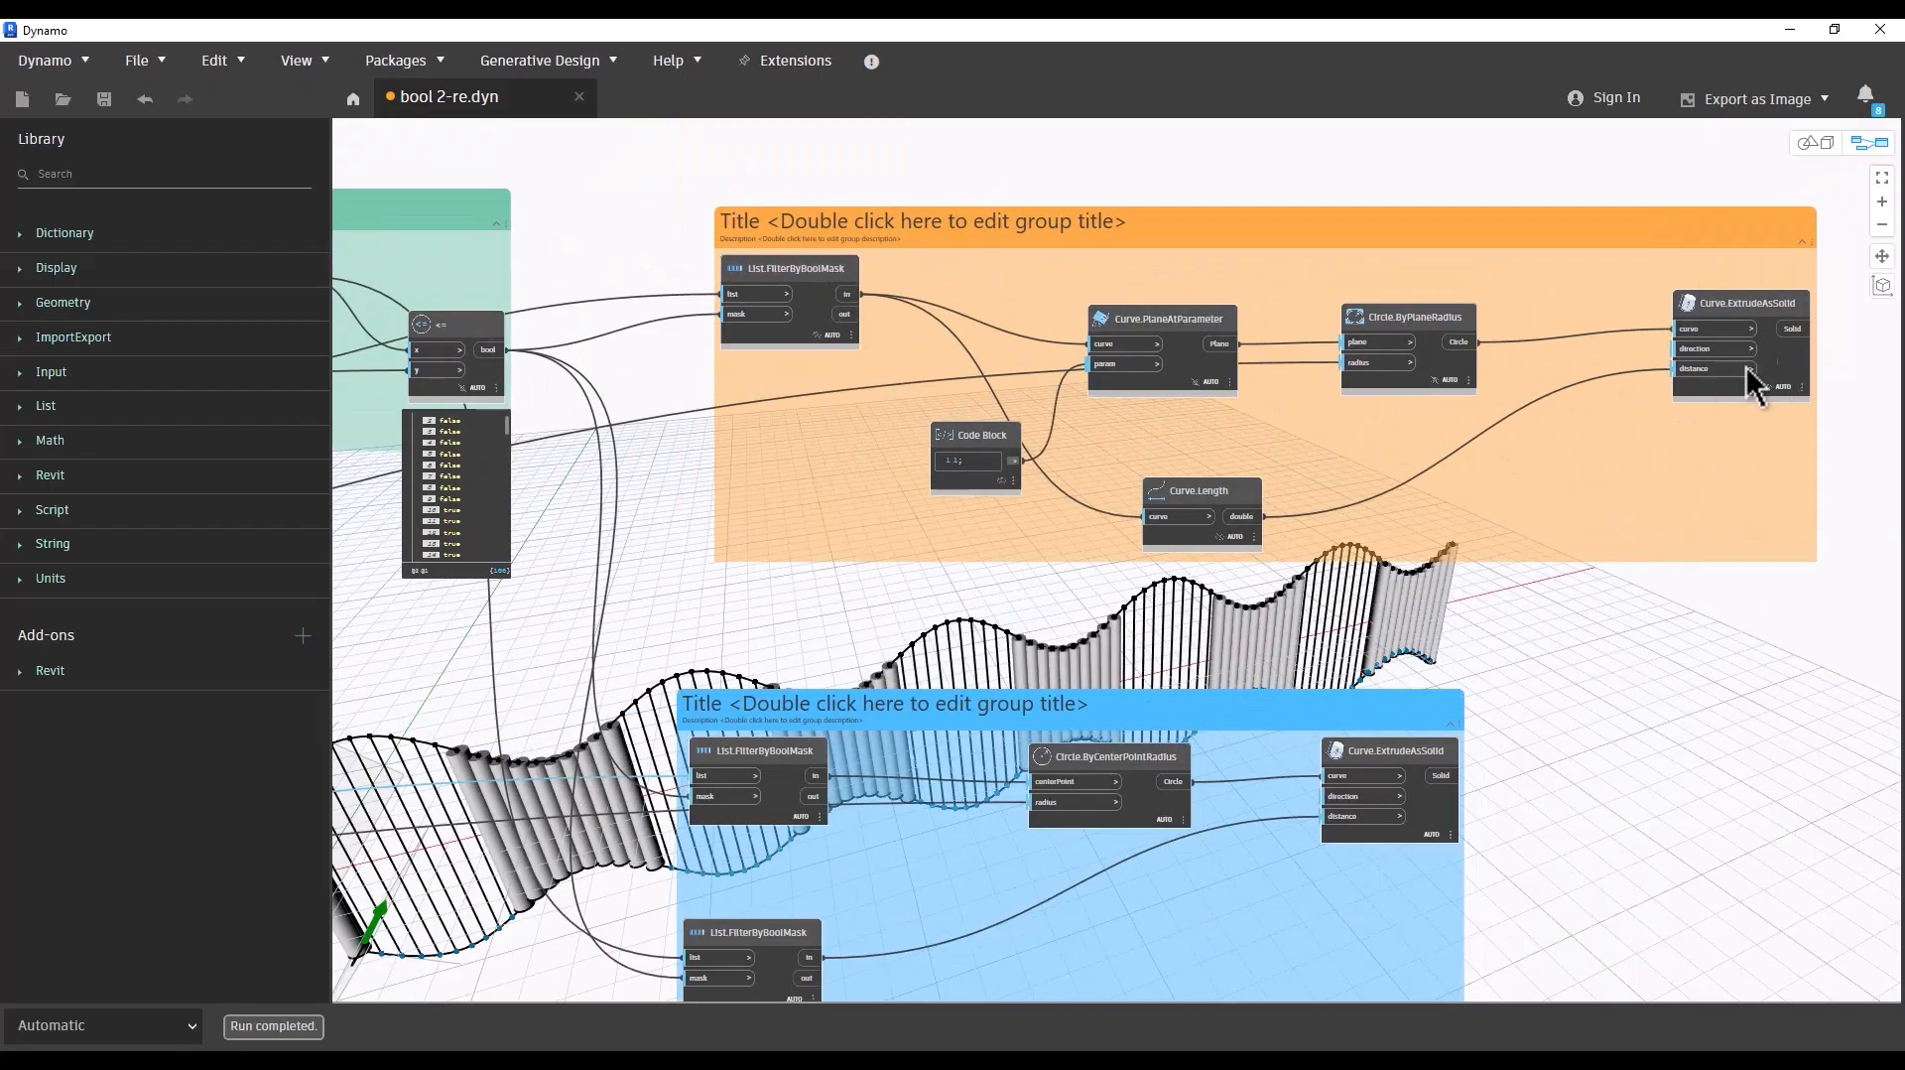
pyautogui.moveTo(1526, 687); pyautogui.dragTo(1518, 540, button='middle')
pyautogui.scroll(2, 770, 808)
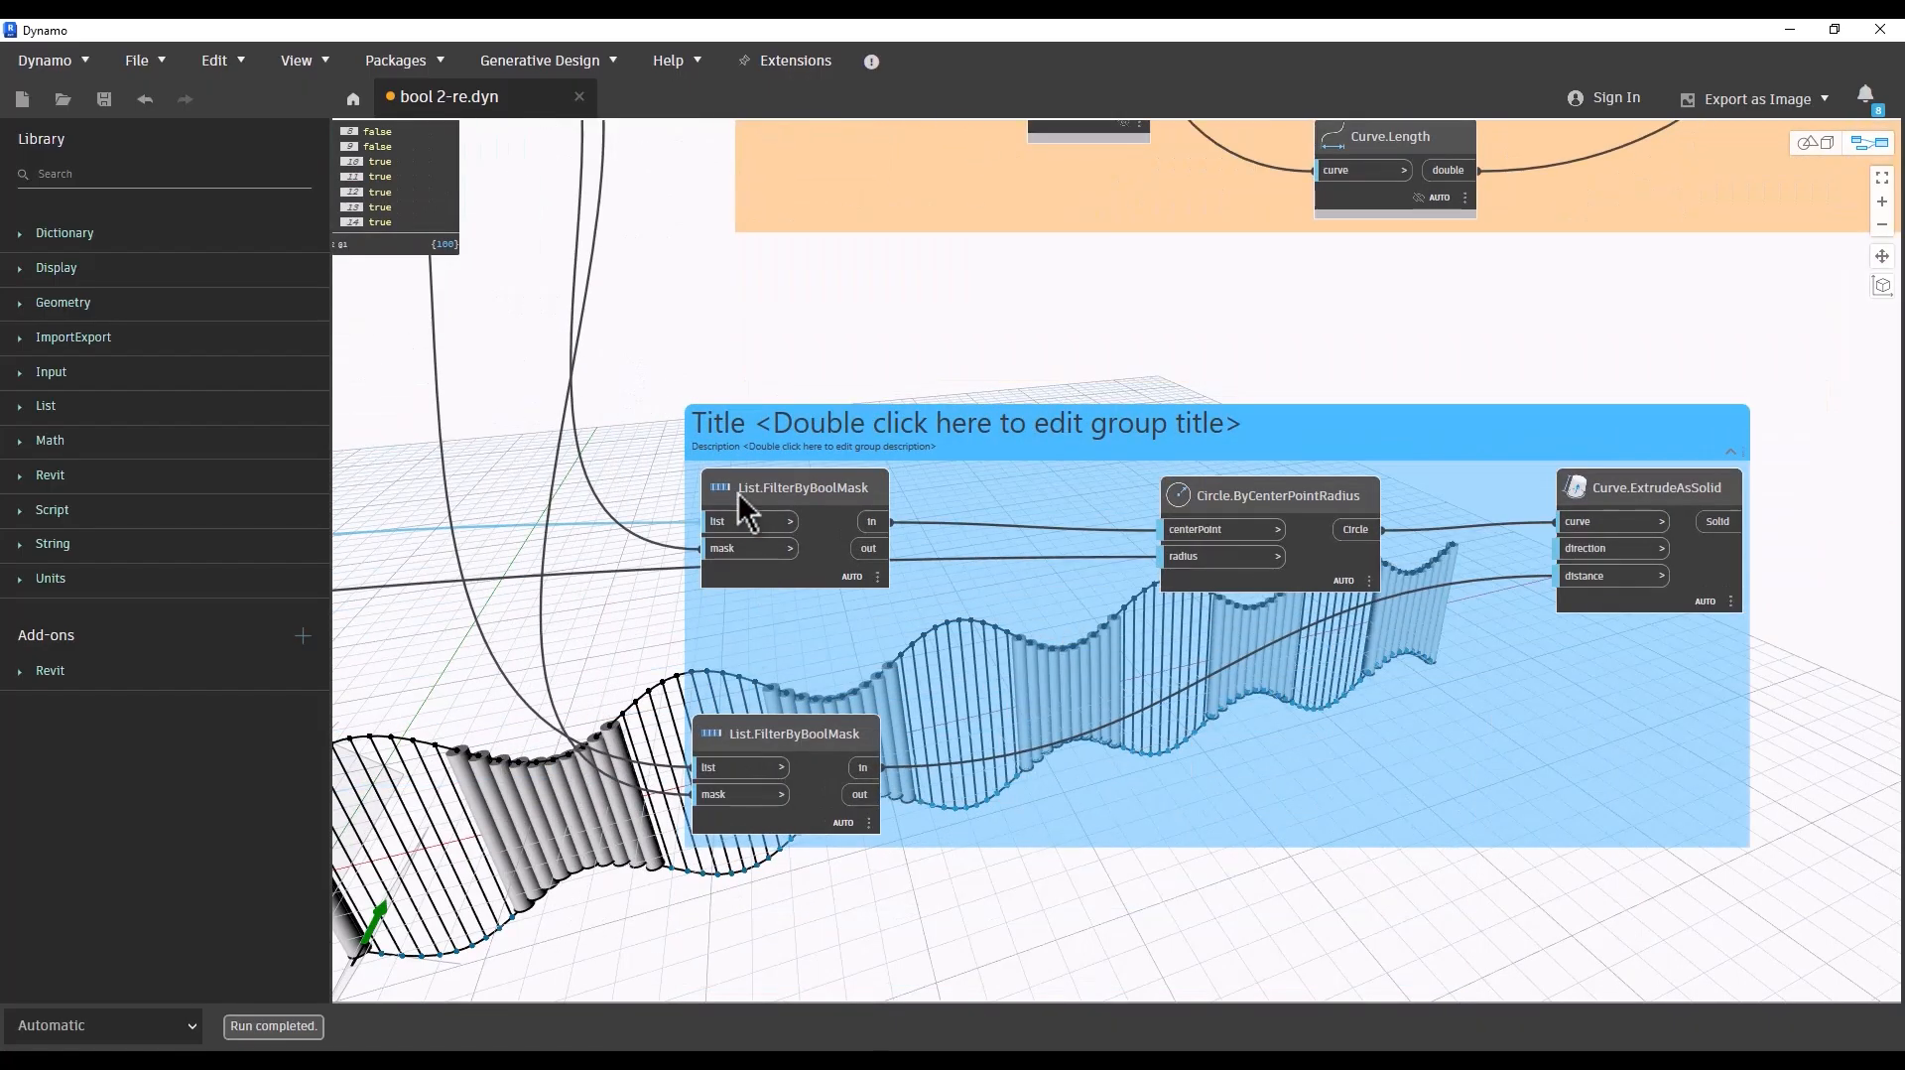
pyautogui.moveTo(741, 496)
pyautogui.click(1170, 959)
# Step: Move the whole blue group slightly up and right so it lines up beneath the orange group
pyautogui.scroll(-5, 1170, 960)
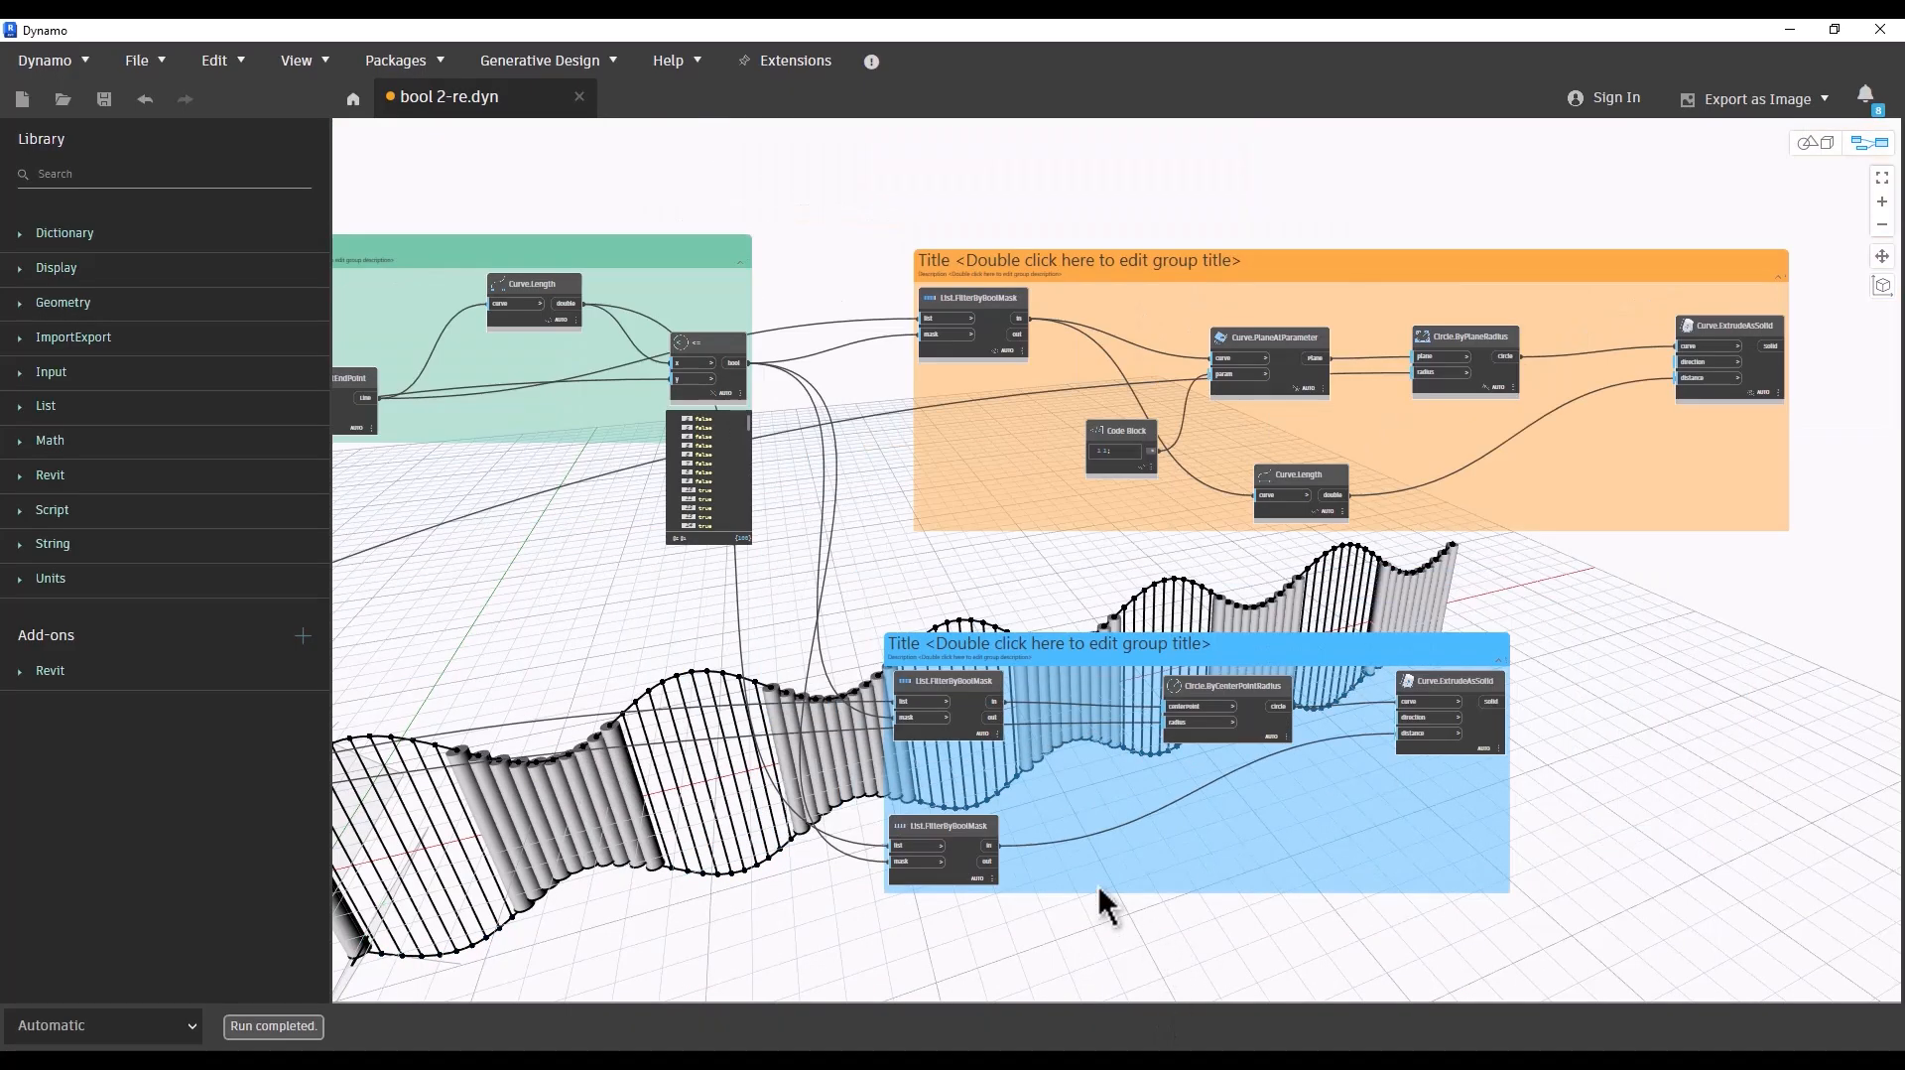
pyautogui.moveTo(1262, 657); pyautogui.dragTo(1304, 645)
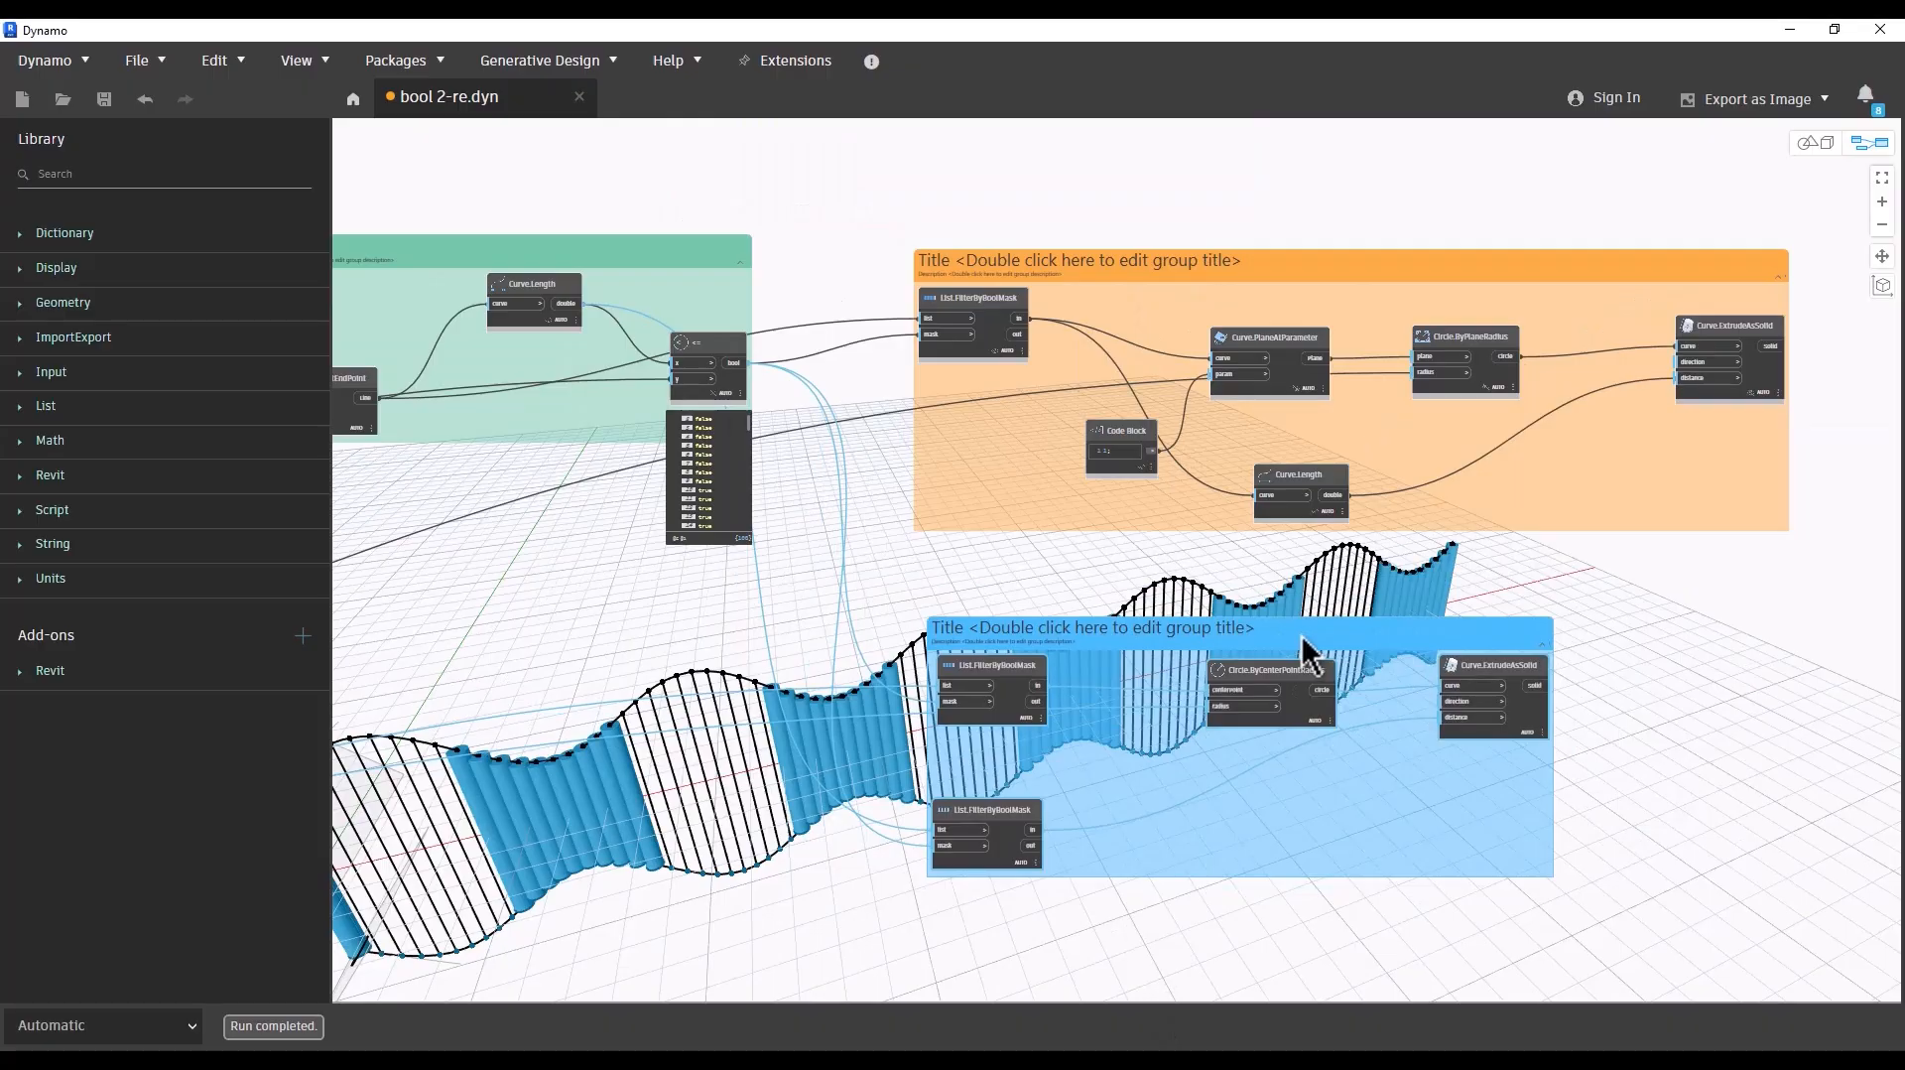
pyautogui.click(1686, 694)
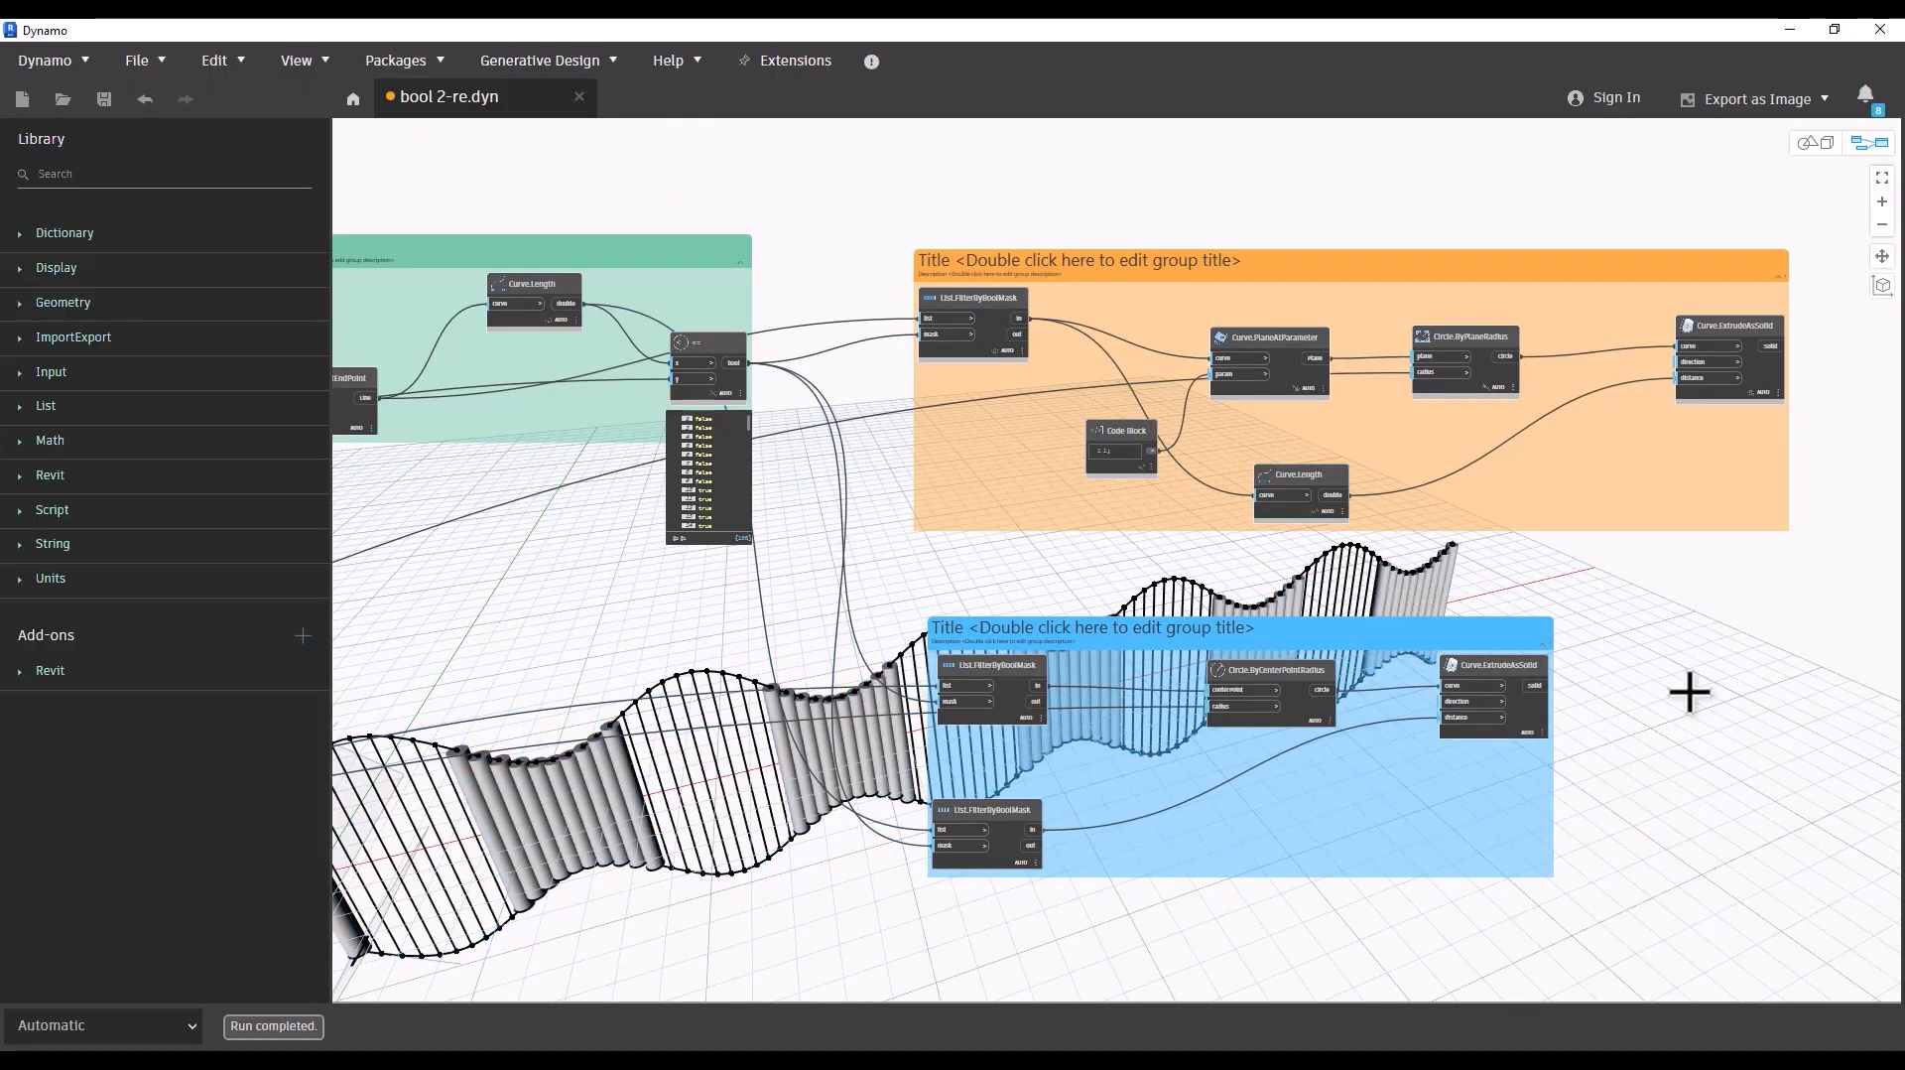